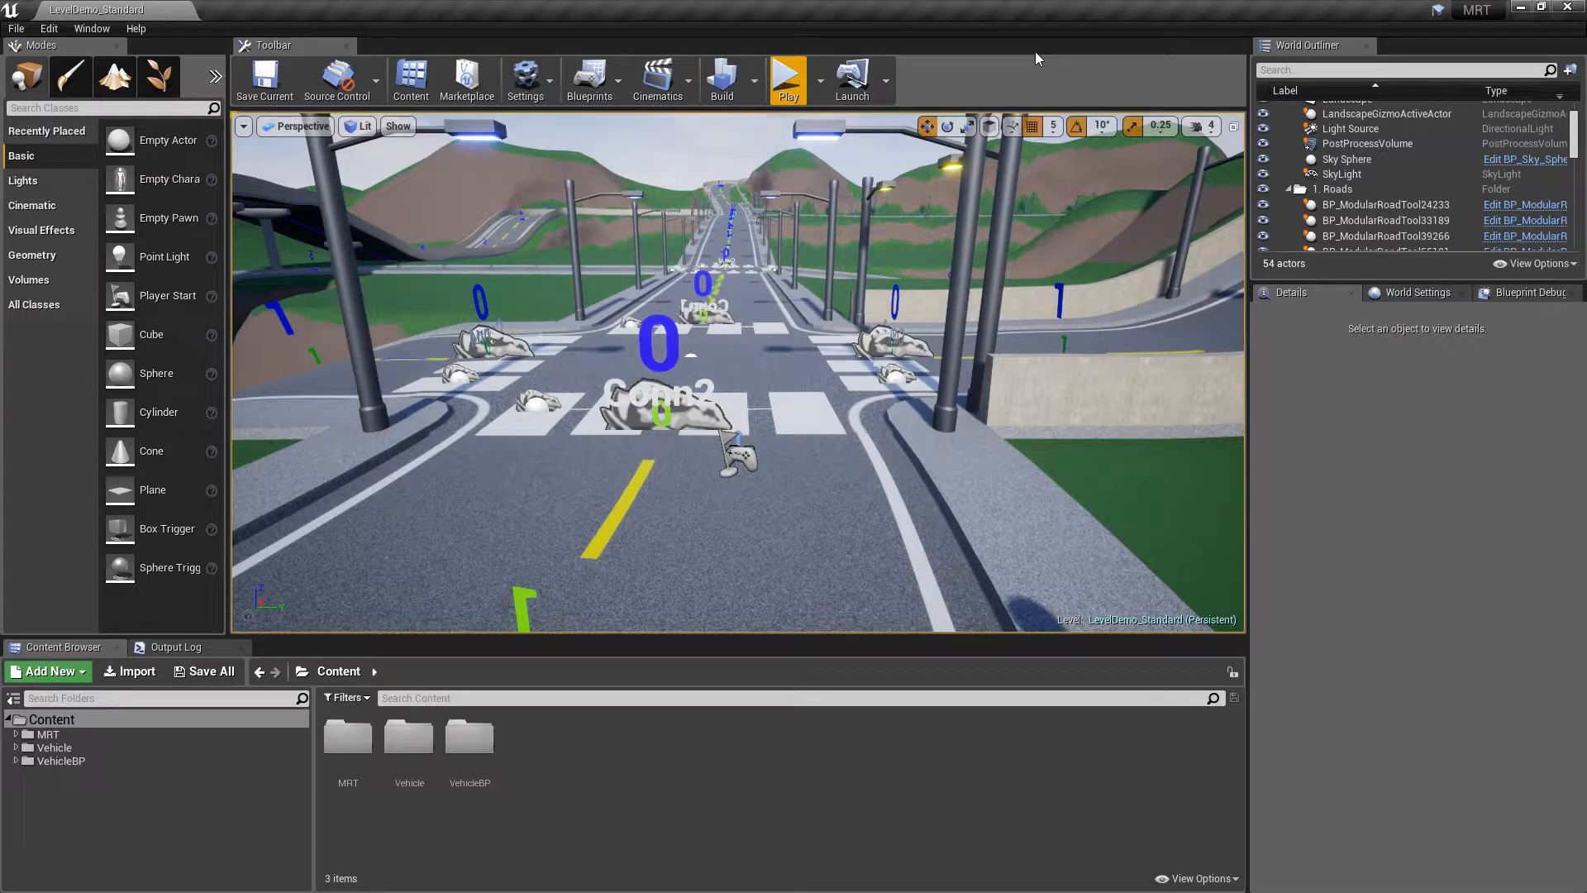
Fly the viewport over the demo road network's crosswalks, intersections and overpass
key("s")
right_click_drag(843, 253, 854, 319)
key("s")
key("w")
key("s")
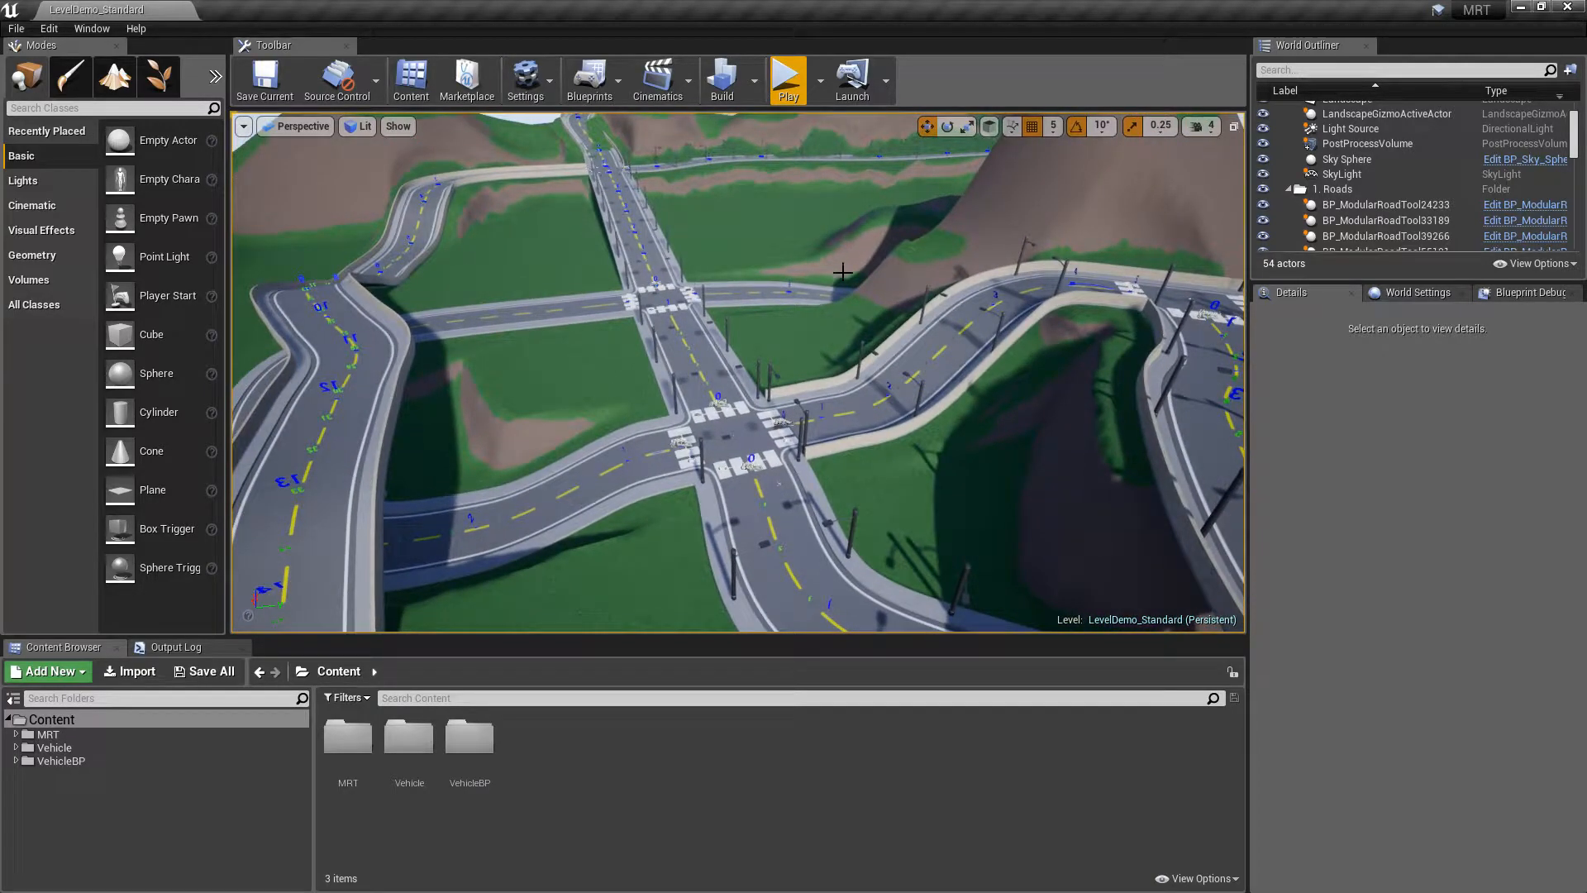
right_click_drag(835, 257, 744, 269)
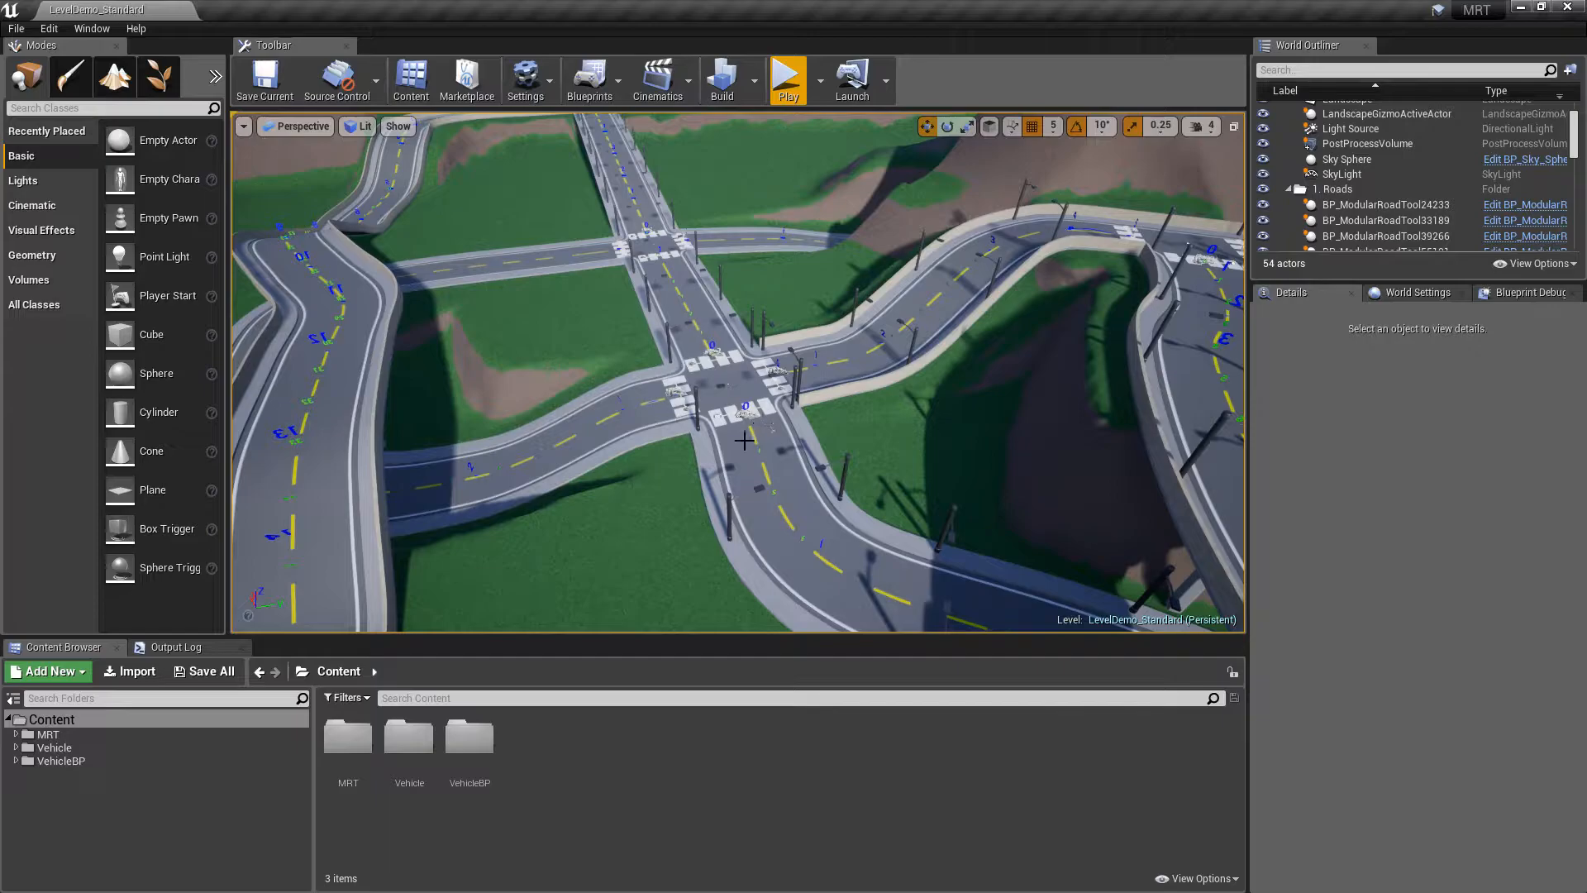
right_click_drag(737, 361, 730, 363)
key("w")
right_click_drag(820, 388, 975, 413)
key("w")
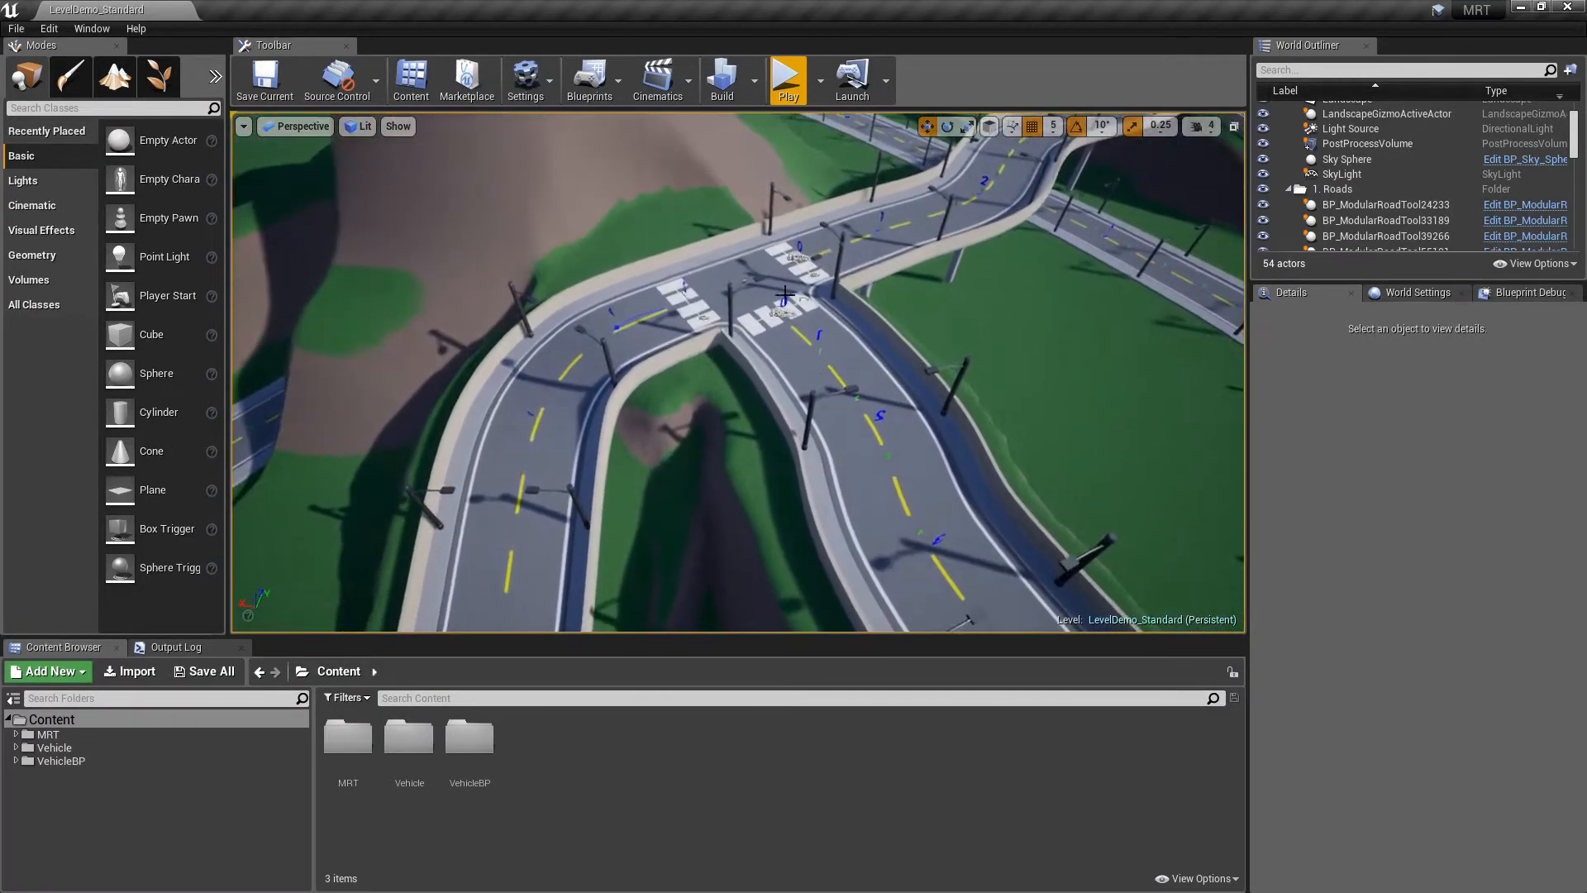
right_click_drag(791, 340, 417, 377)
key("w")
key("w")
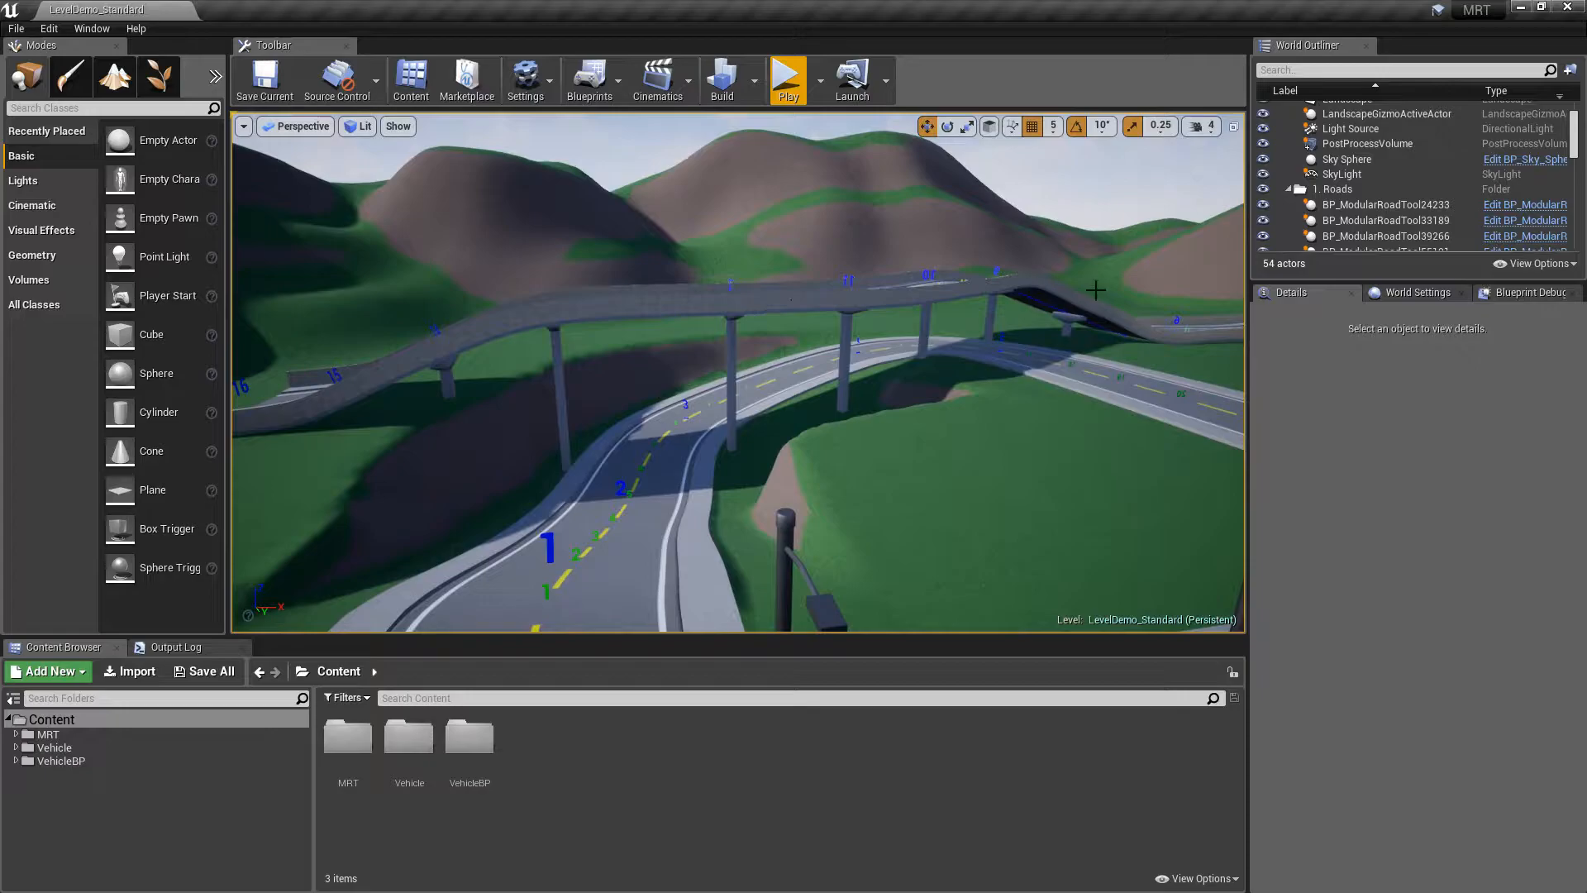
key("s")
right_click_drag(639, 294, 849, 380)
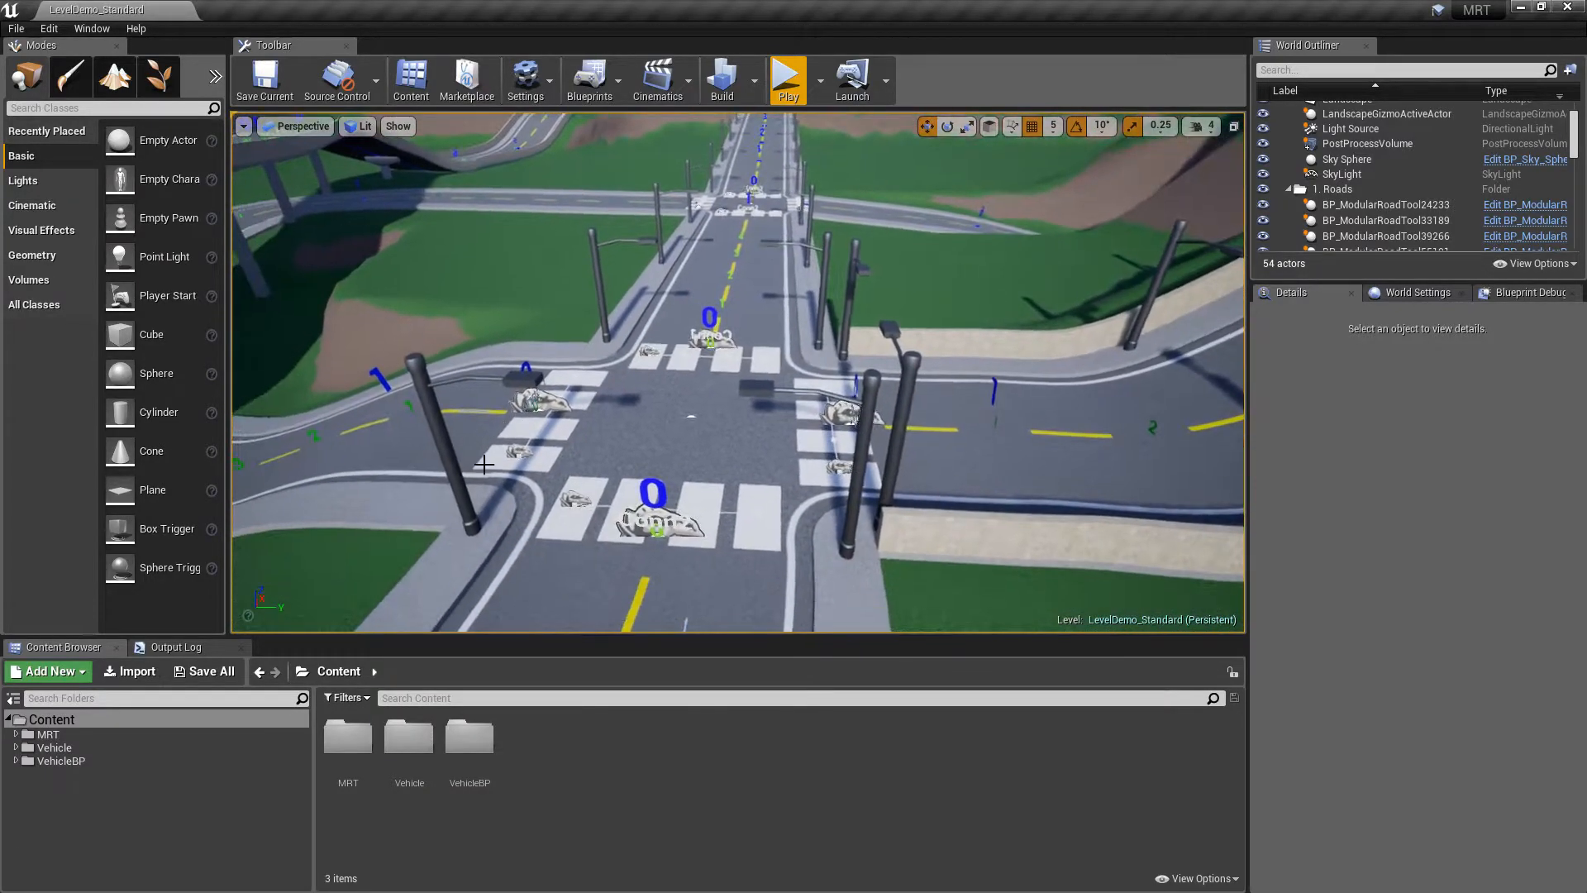
right_click_drag(593, 502, 826, 383)
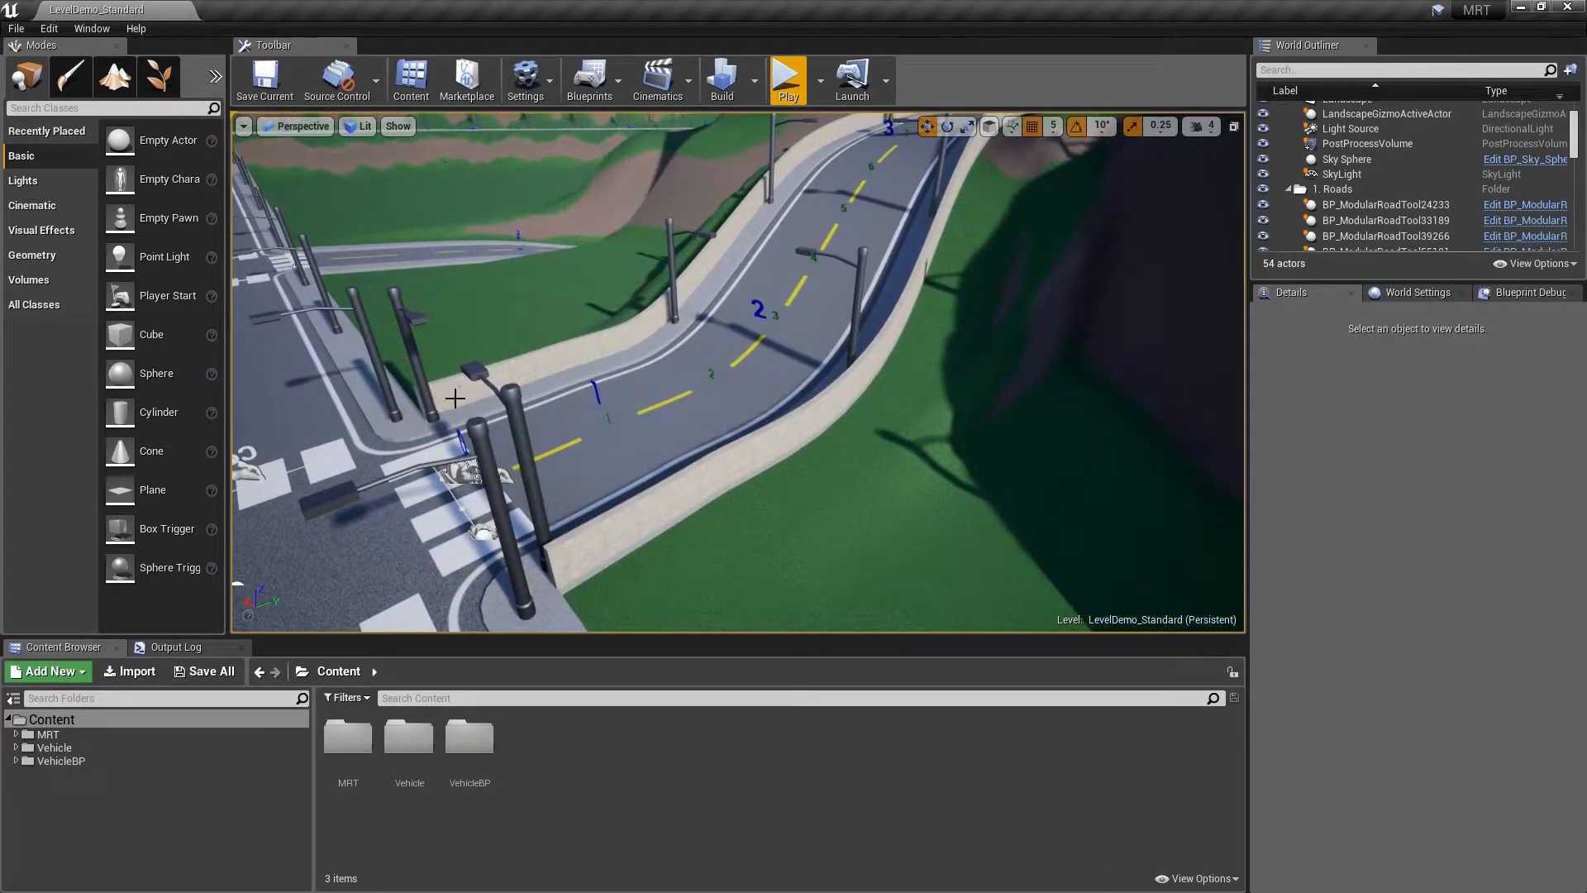
key("s")
right_click_drag(871, 393, 571, 341)
key("w")
right_click_drag(767, 397, 807, 397)
right_click_drag(862, 320, 892, 306)
key("w")
key("s")
right_click_drag(786, 295, 751, 472)
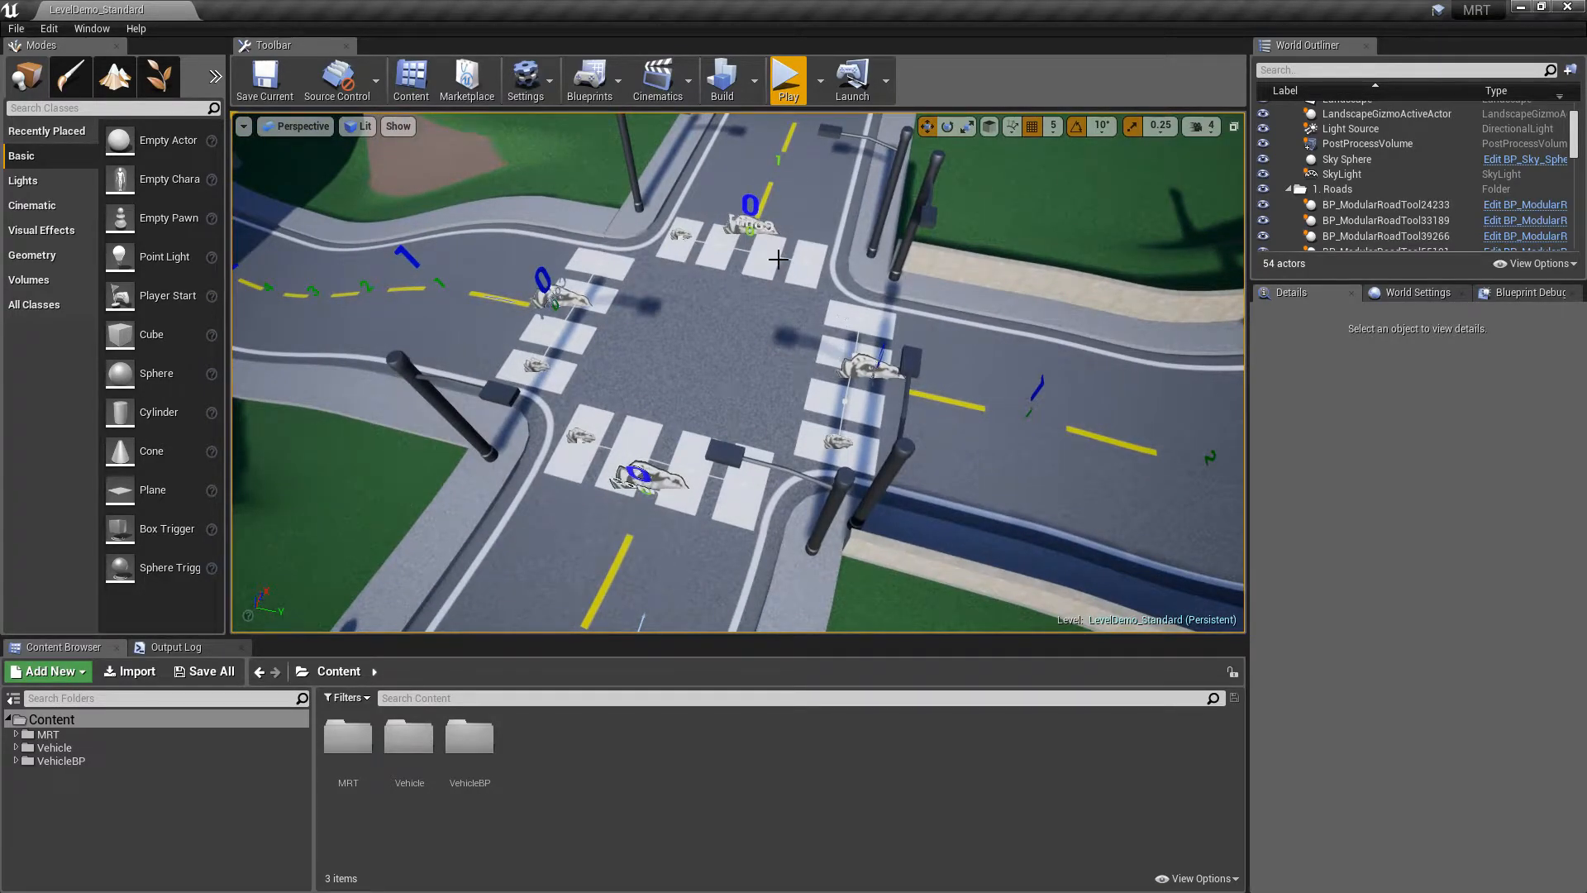
mouse_move(835, 360)
right_mouse_down()
mouse_move(837, 260)
mouse_move(836, 359)
right_mouse_up()
key("s")
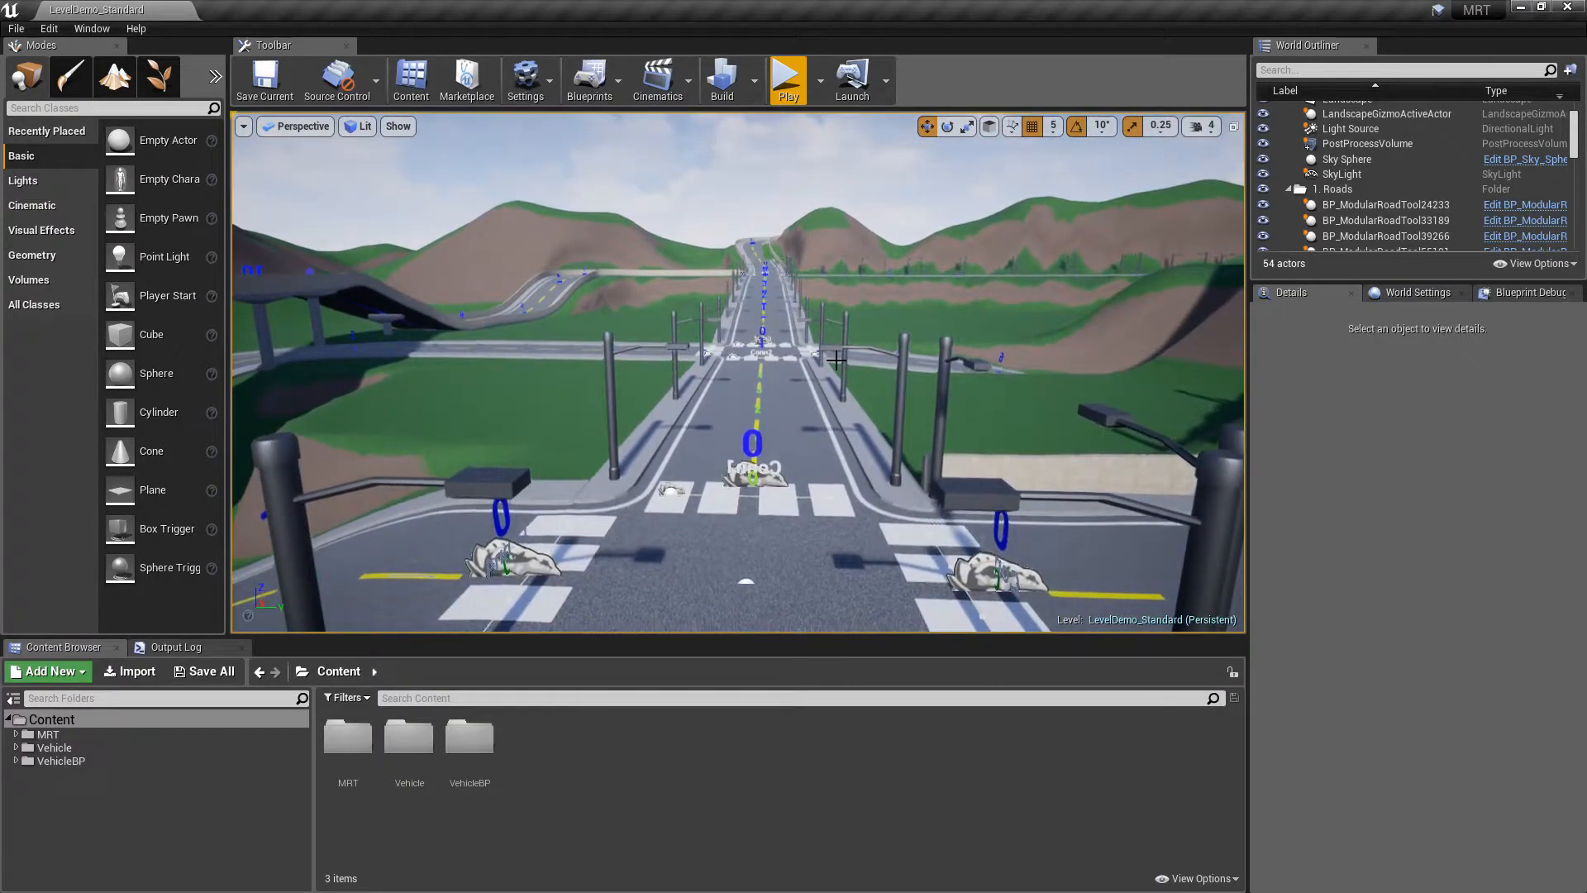
Test-drive the car along the demo roads in fullscreen Play mode, then stop
left_click(786, 88)
key("F11")
key("w")
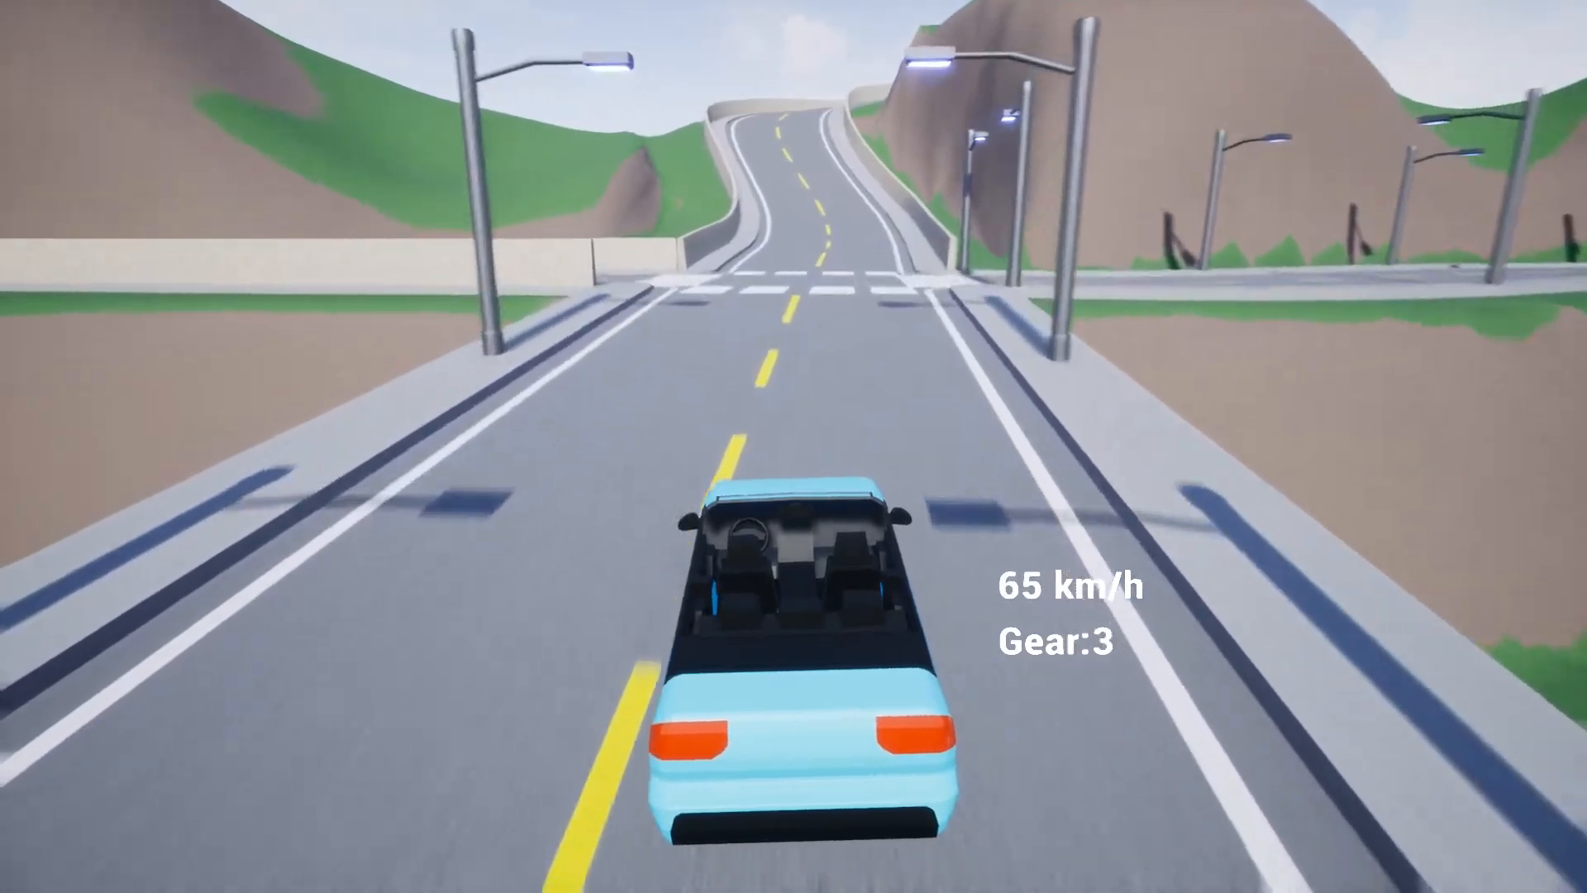
key("d")
key("s")
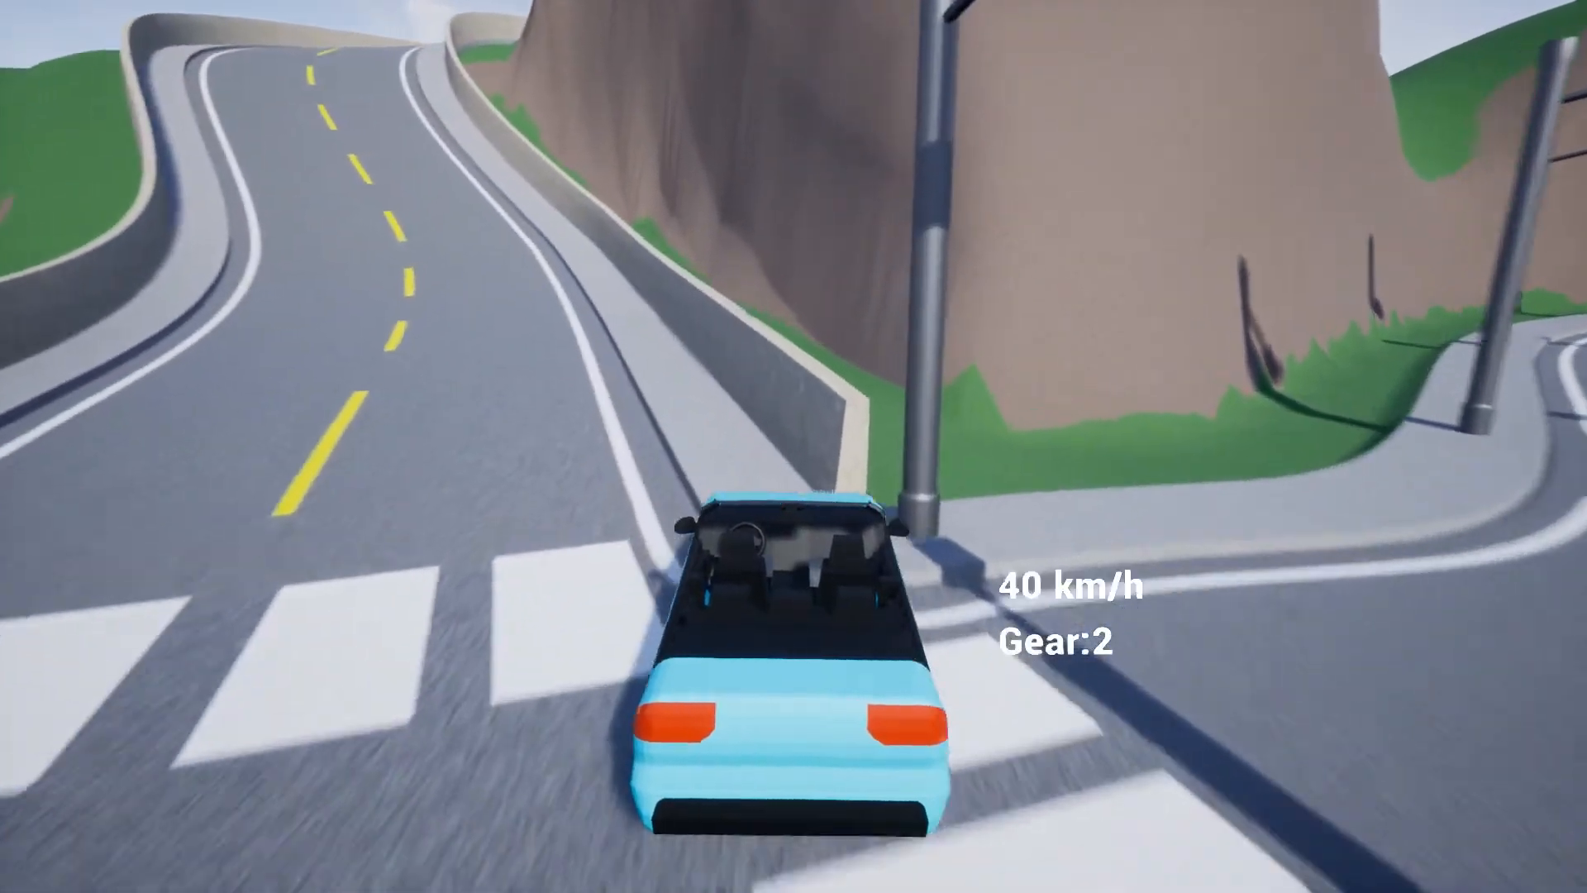
key("w")
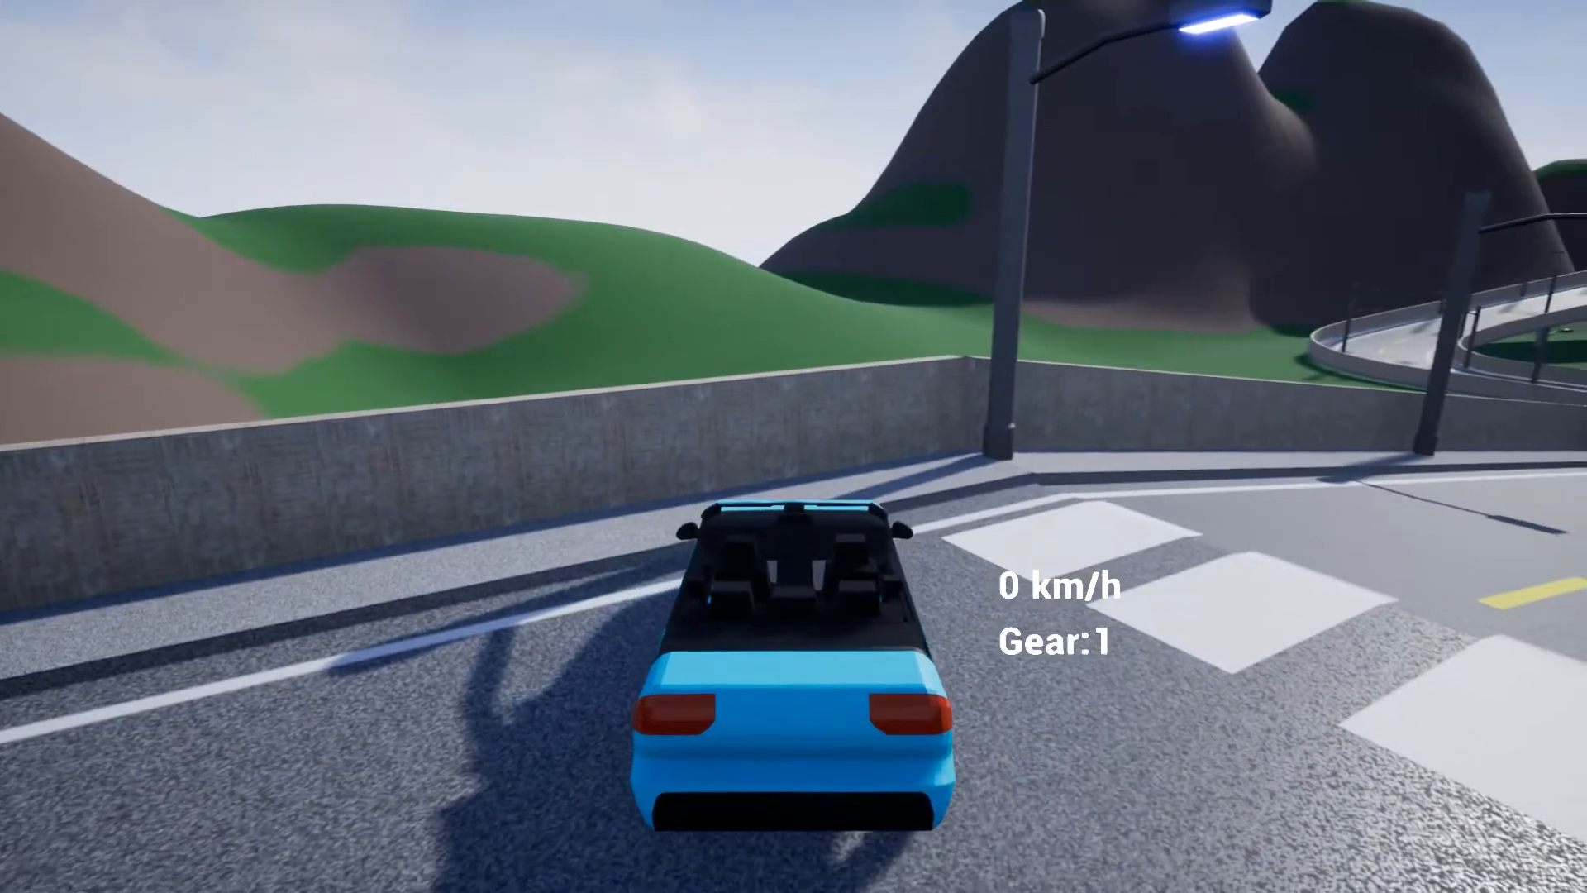
key("w")
key("d")
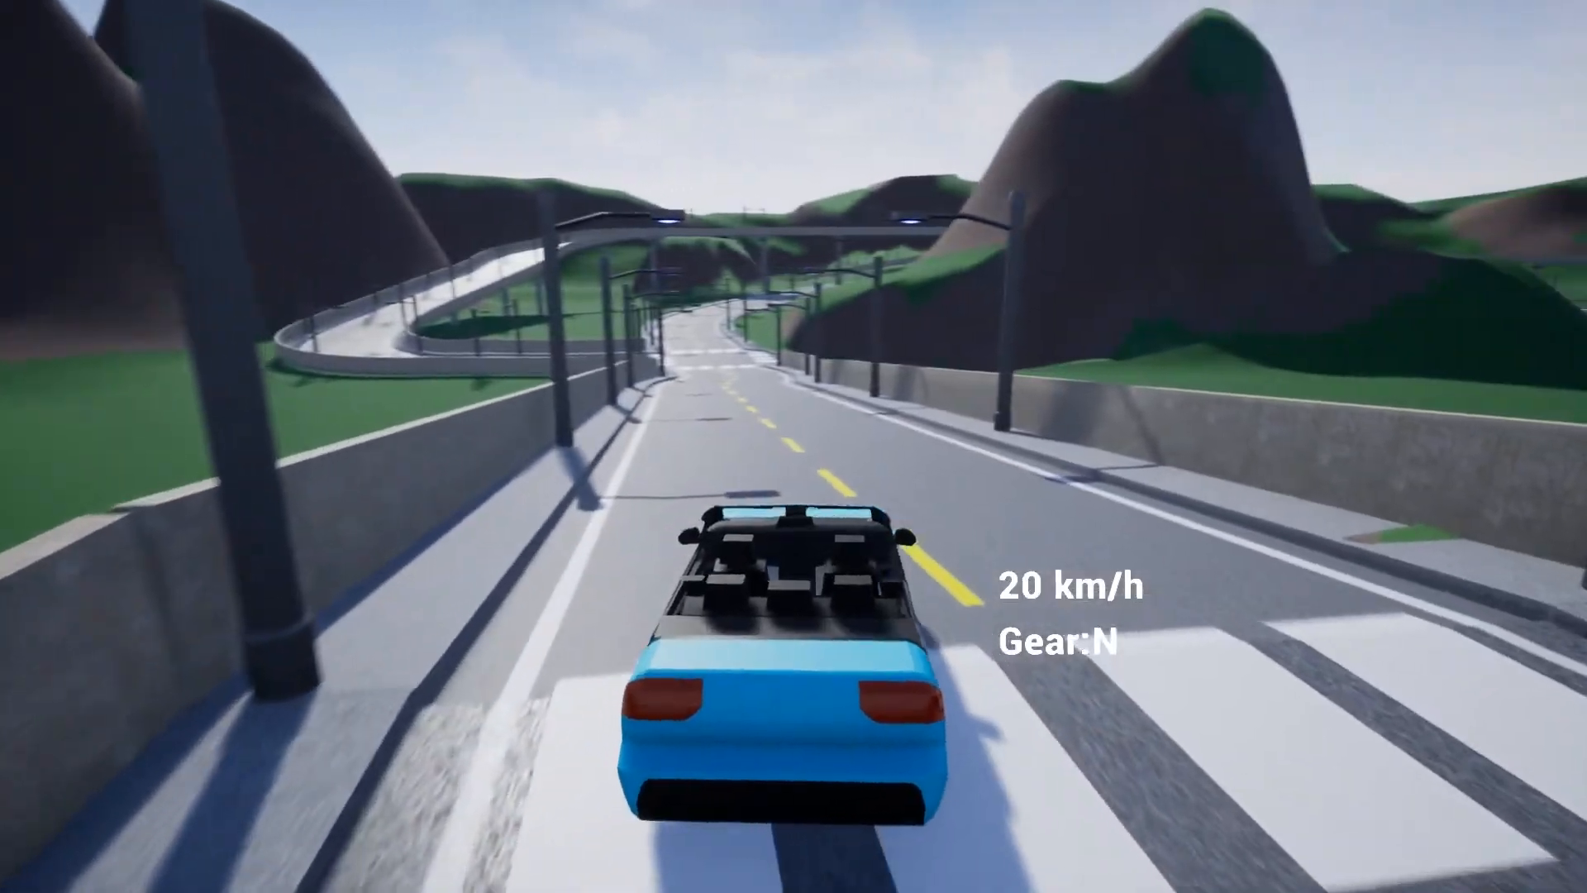
key("a")
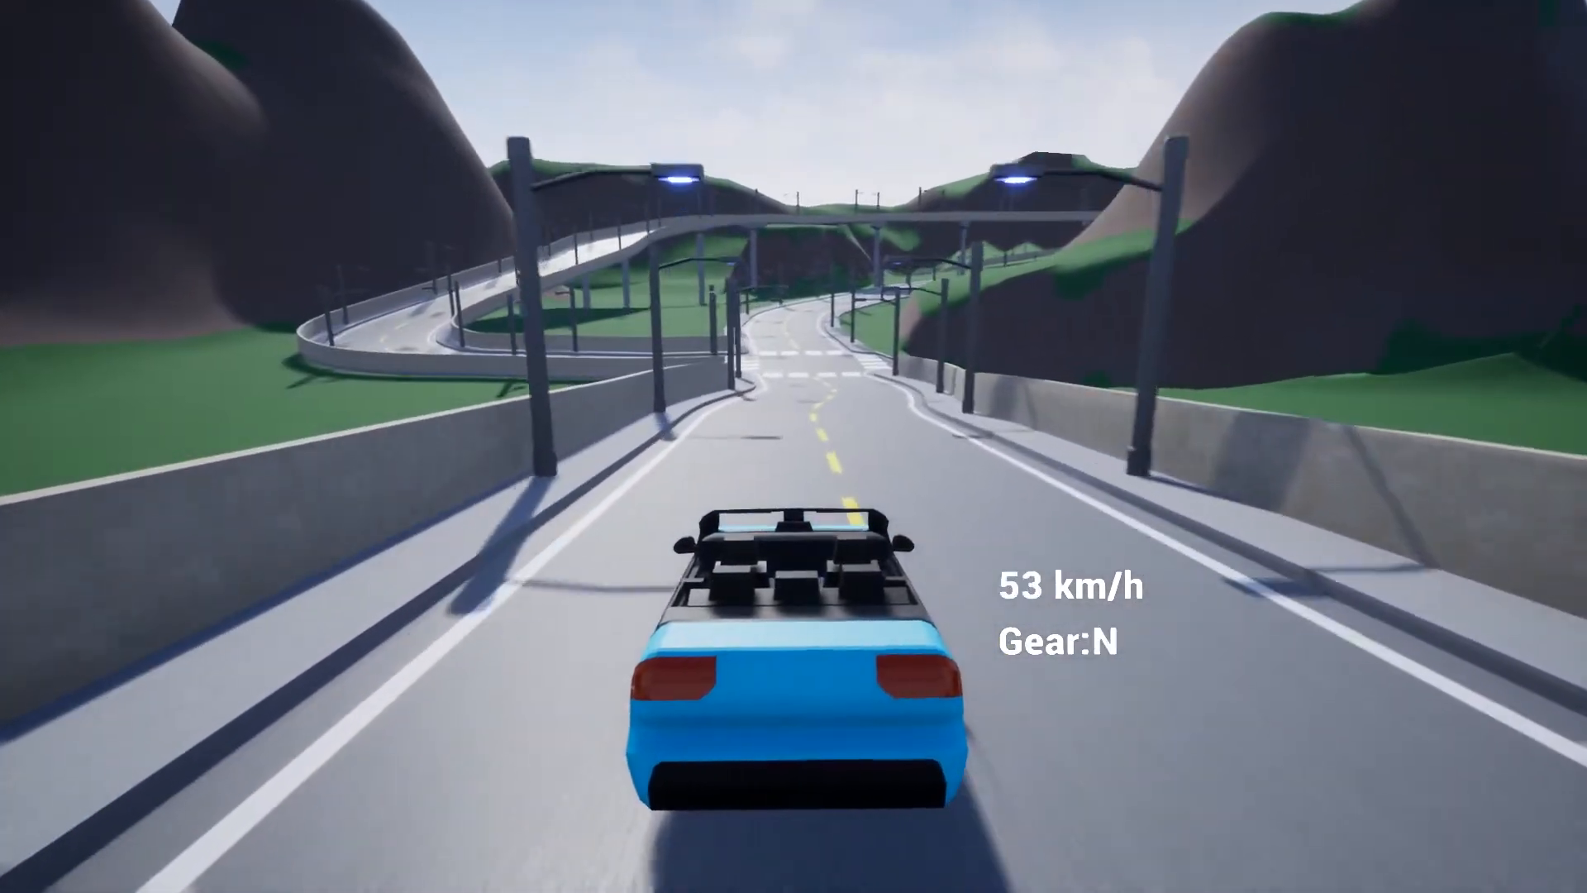
key("w")
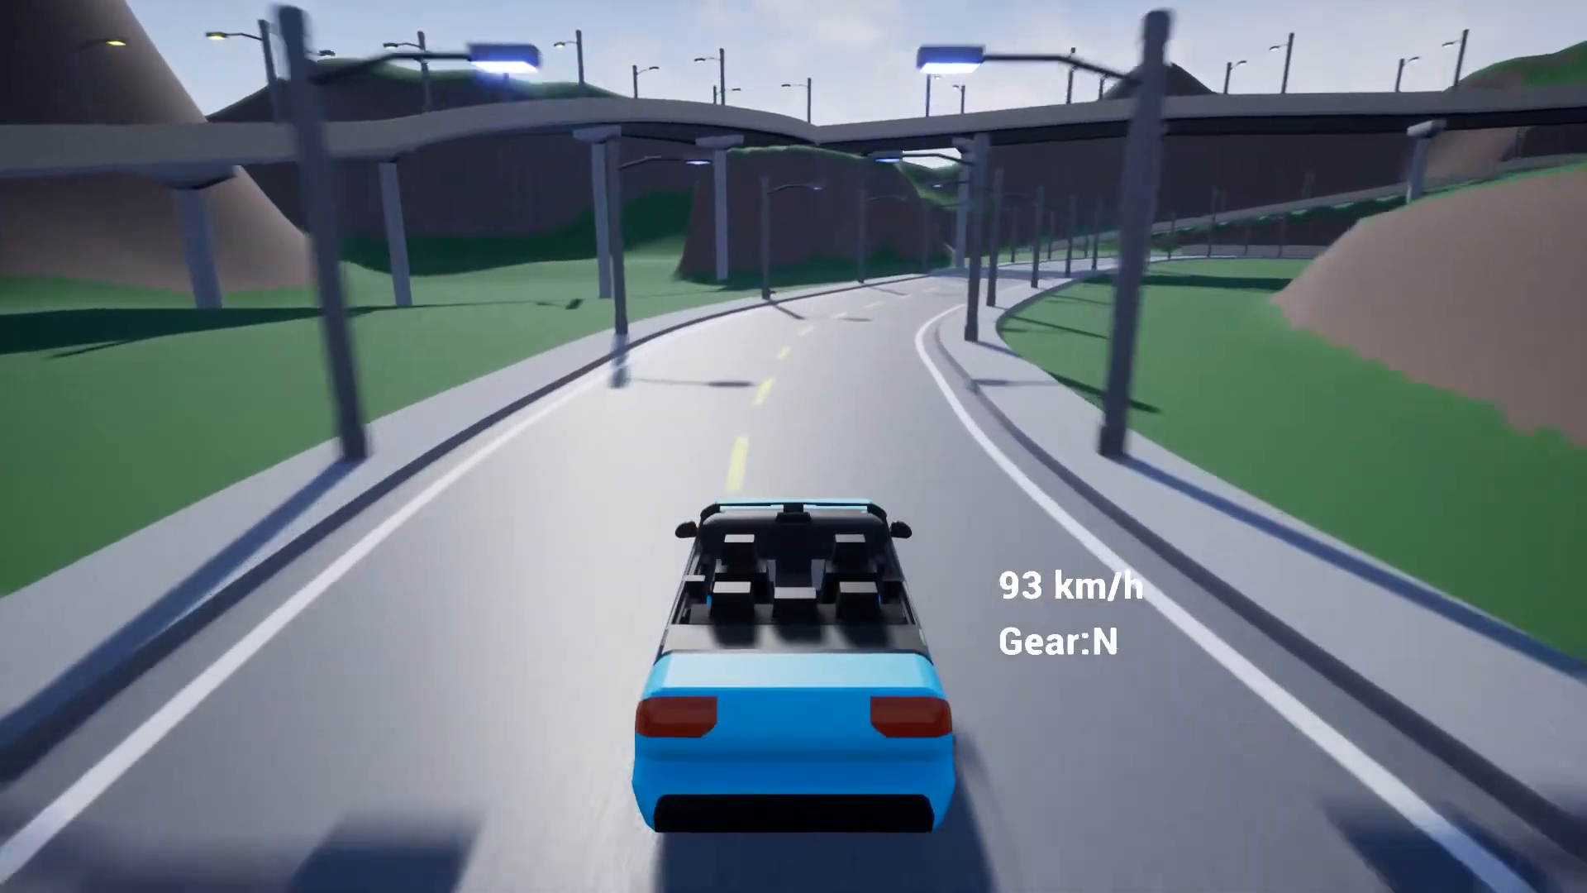
key("d")
key("s")
key("d")
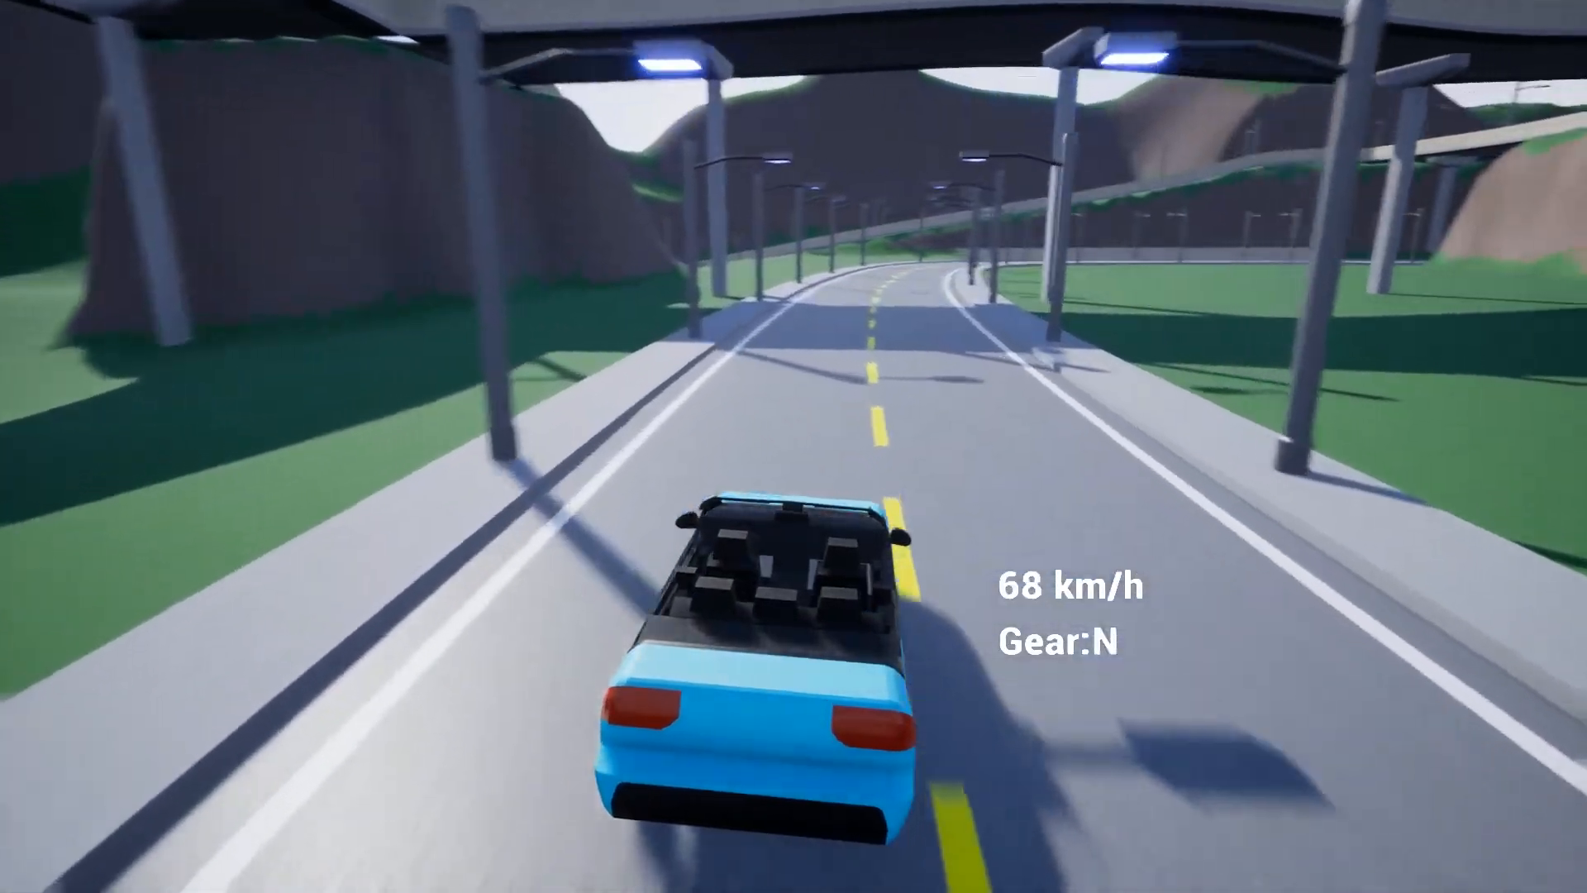
key("w")
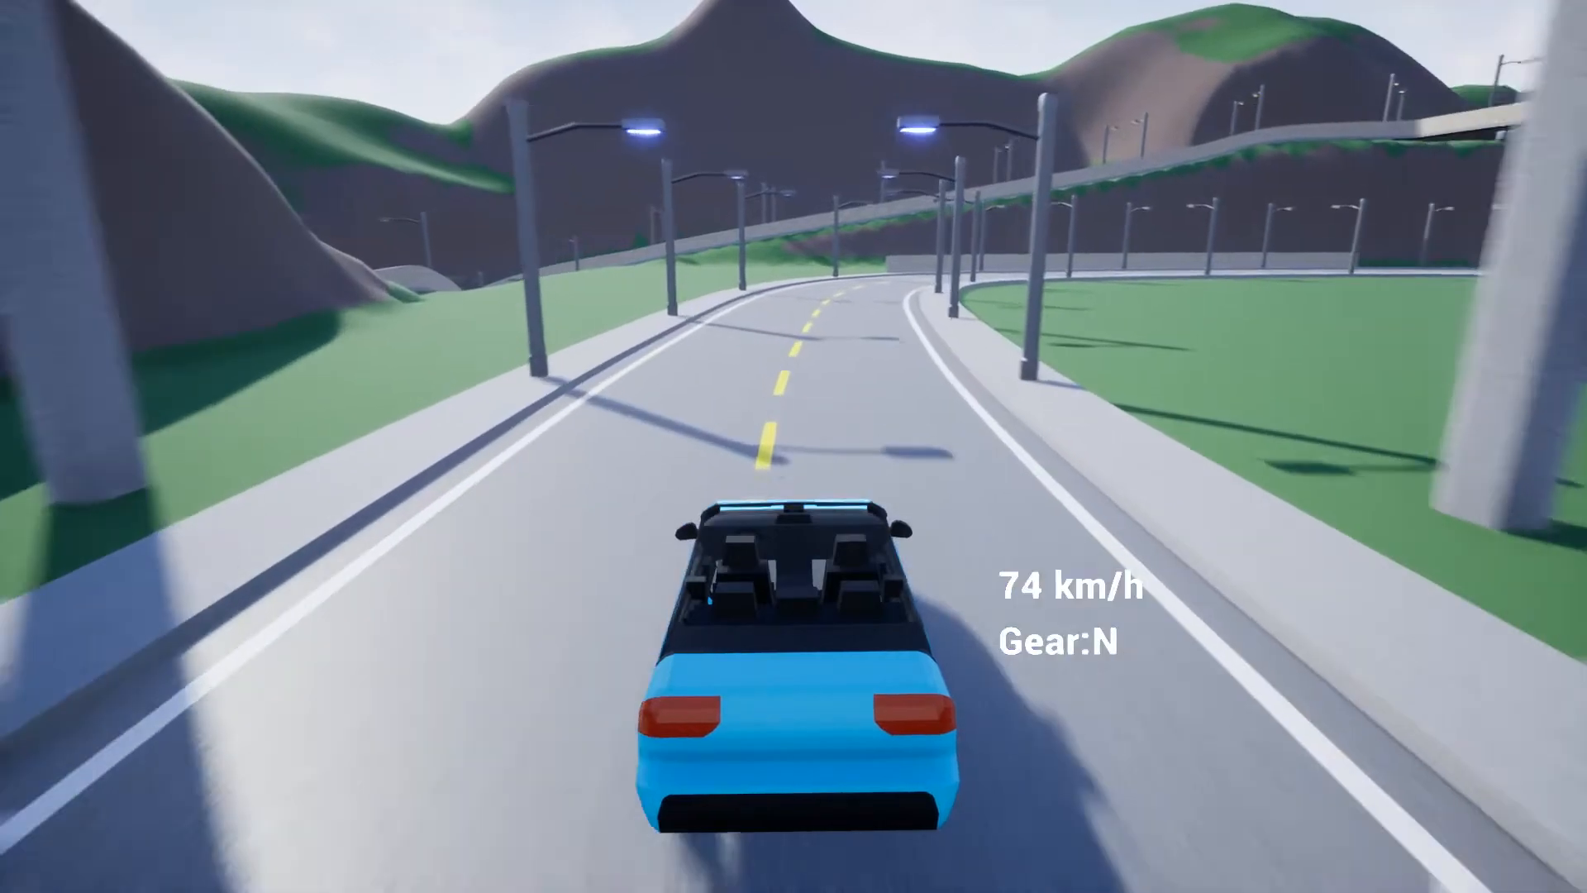
key("s")
key("d")
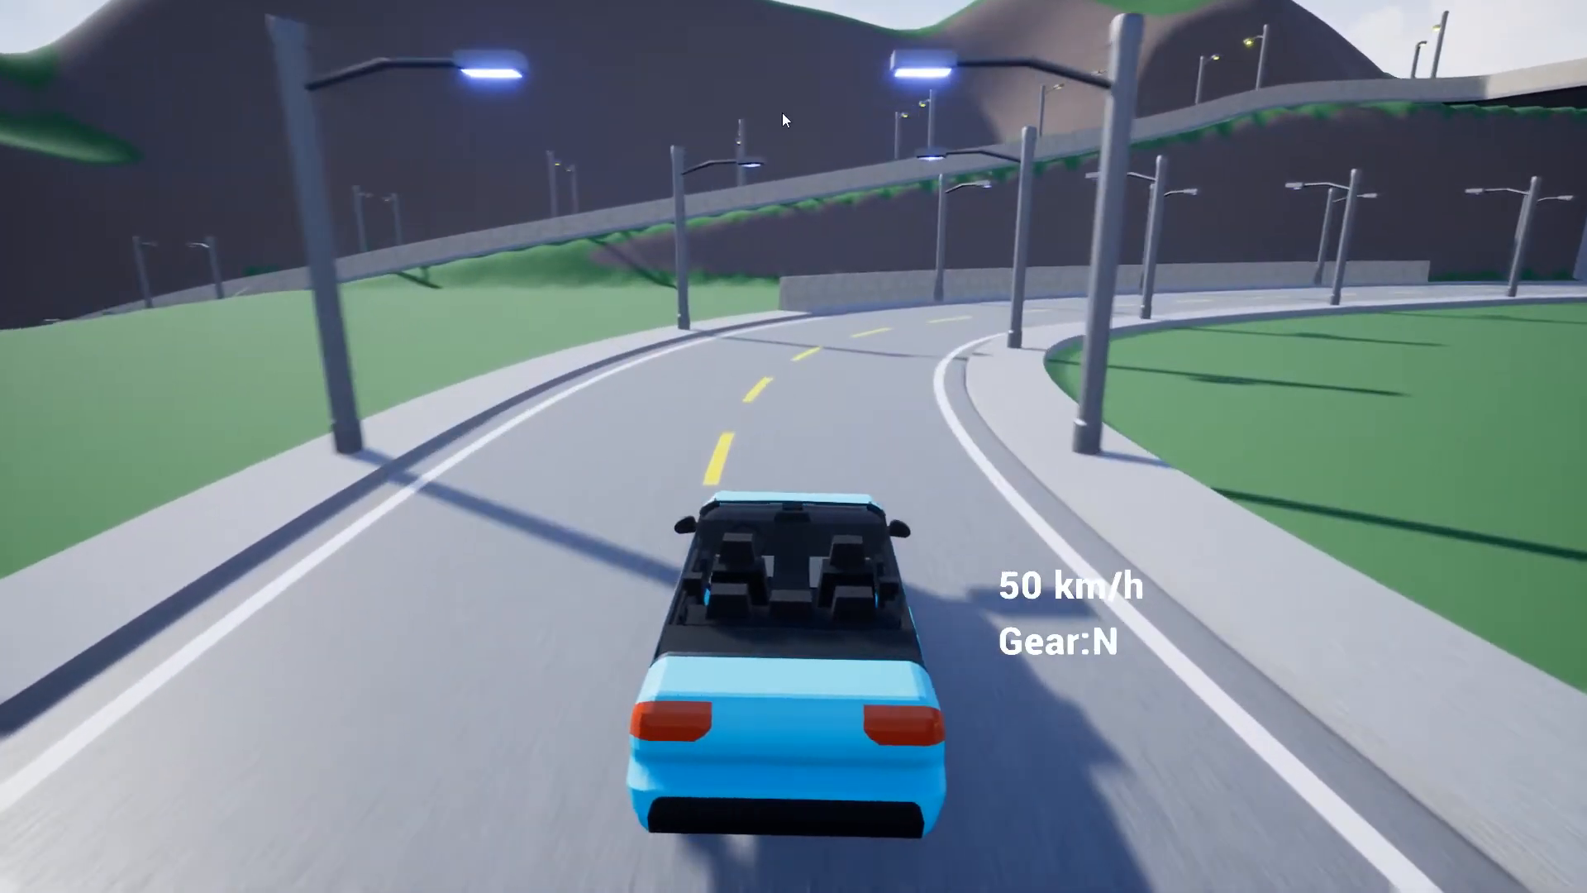
key("Escape")
key("F11")
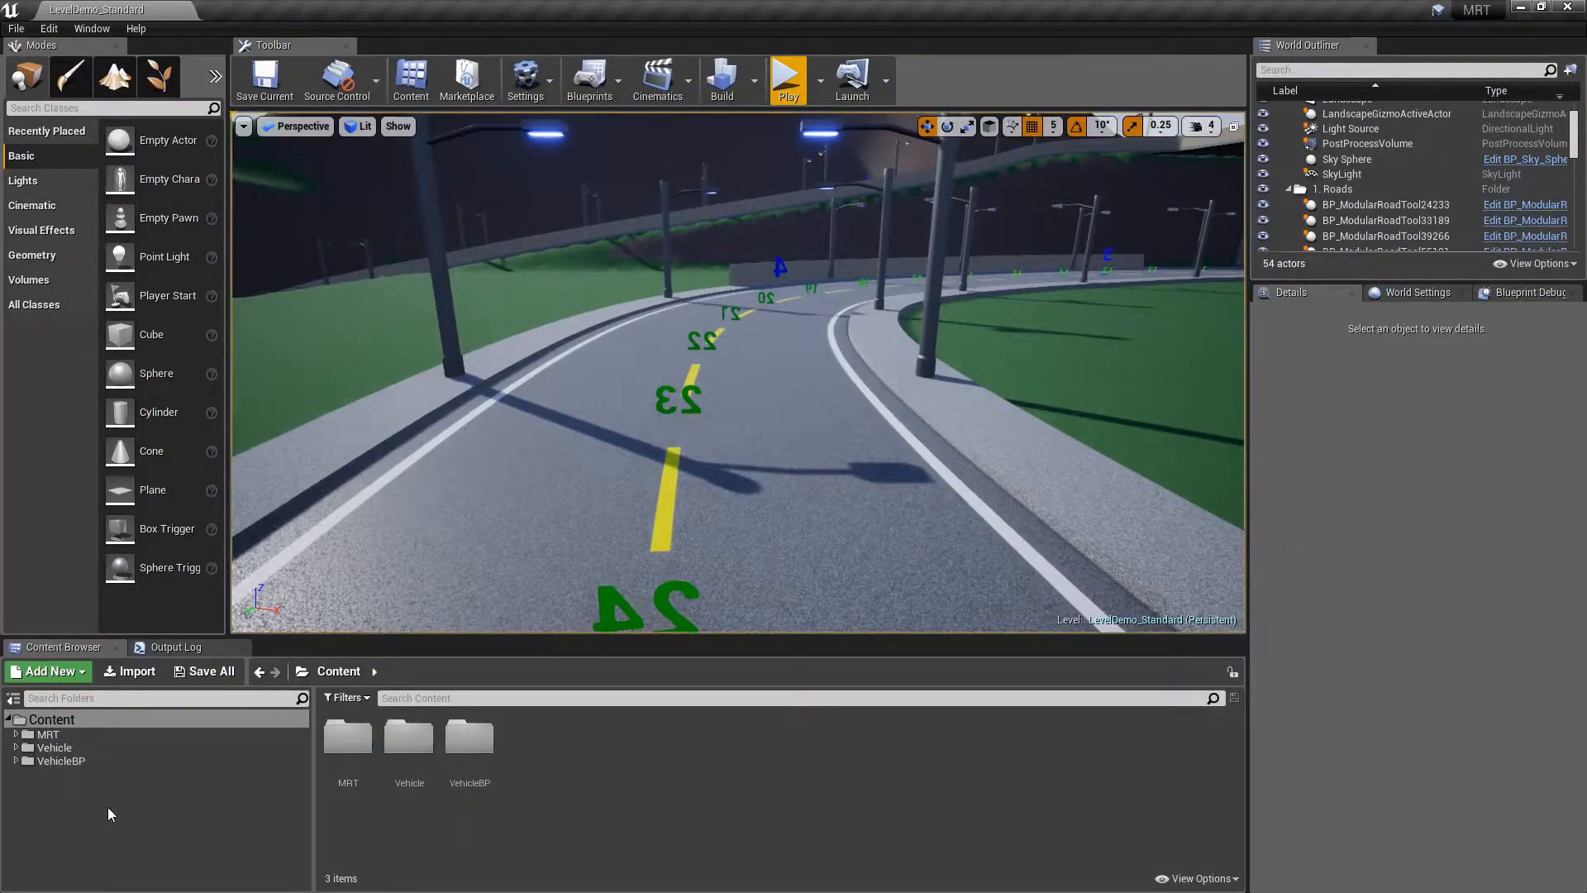
Open MRT > Maps and load the LevelDemo_Tutorial level
left_click(48, 734)
double_click(407, 743)
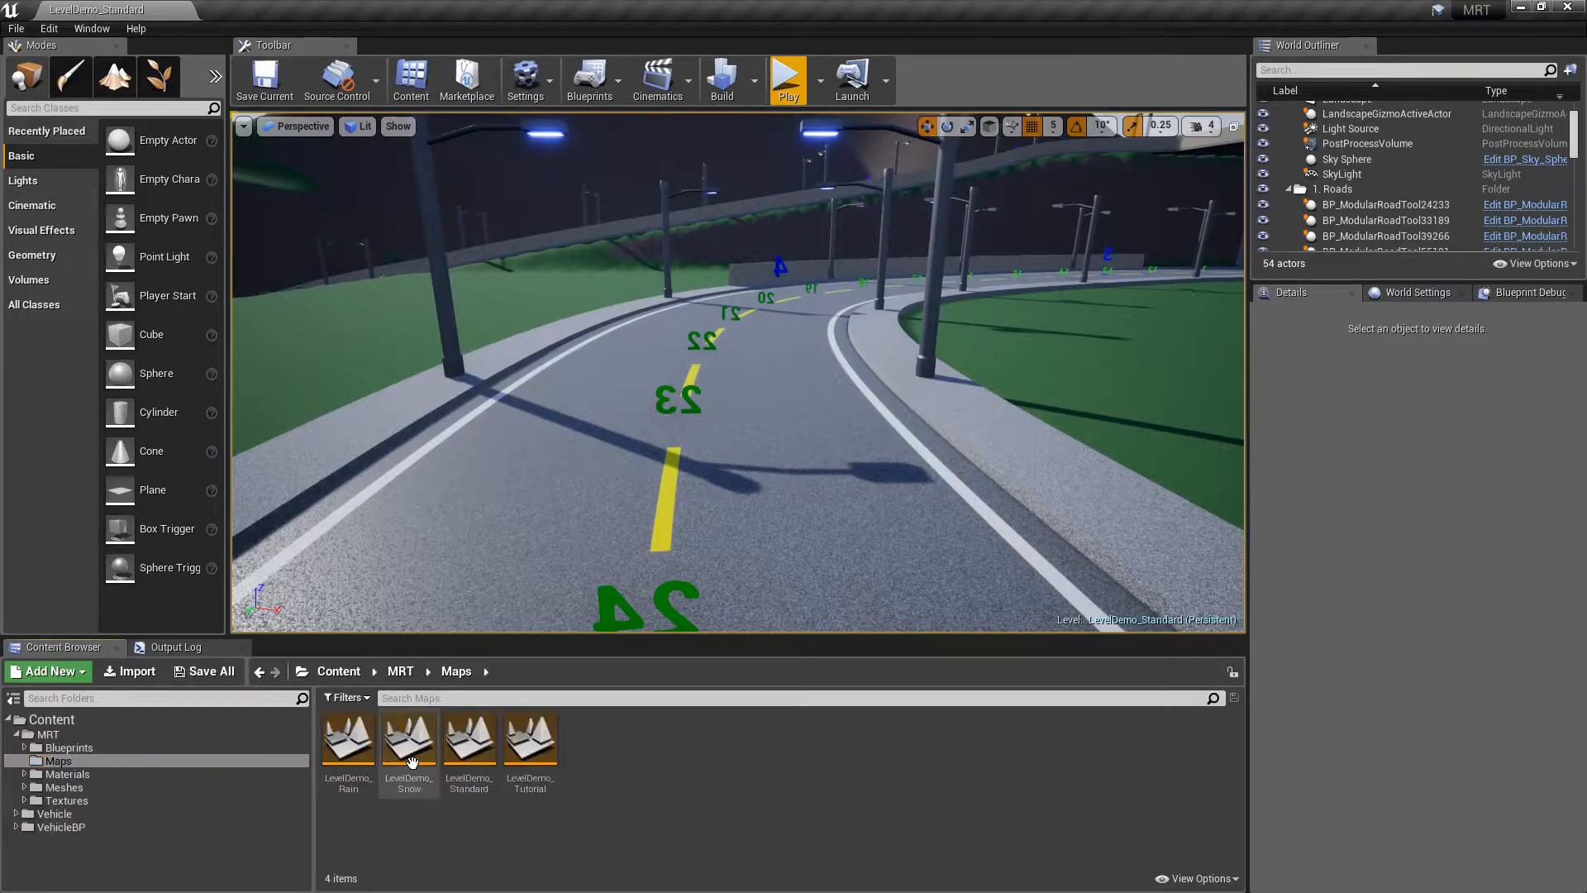
double_click(532, 739)
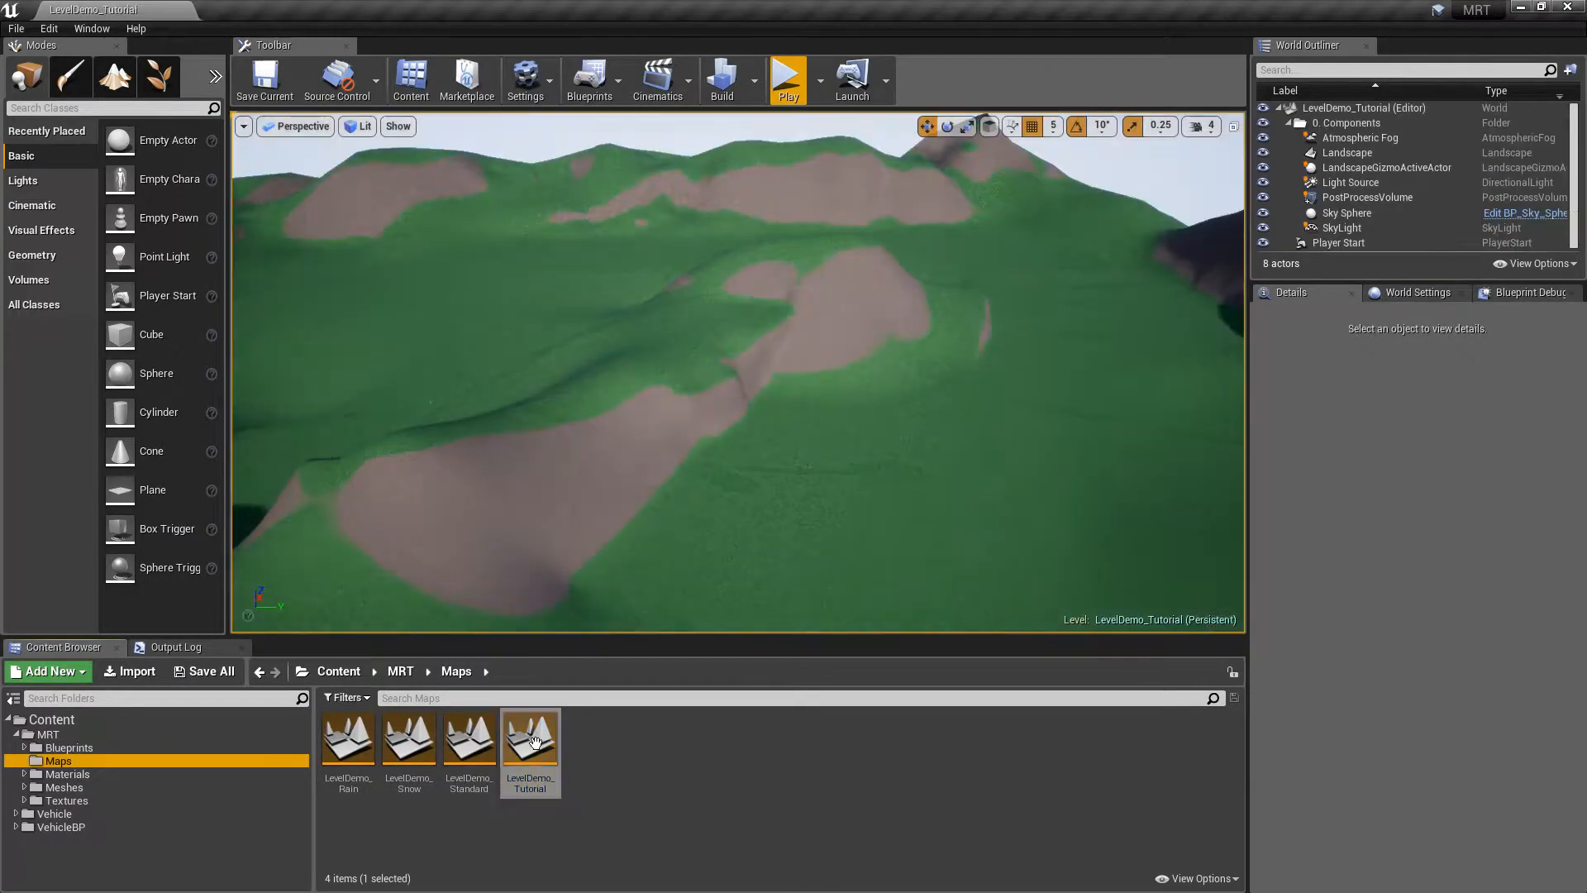
right_click_drag(976, 357, 944, 337)
Frame the Player Start, test-play the empty level, then open MRT > Blueprints
left_click(1288, 122)
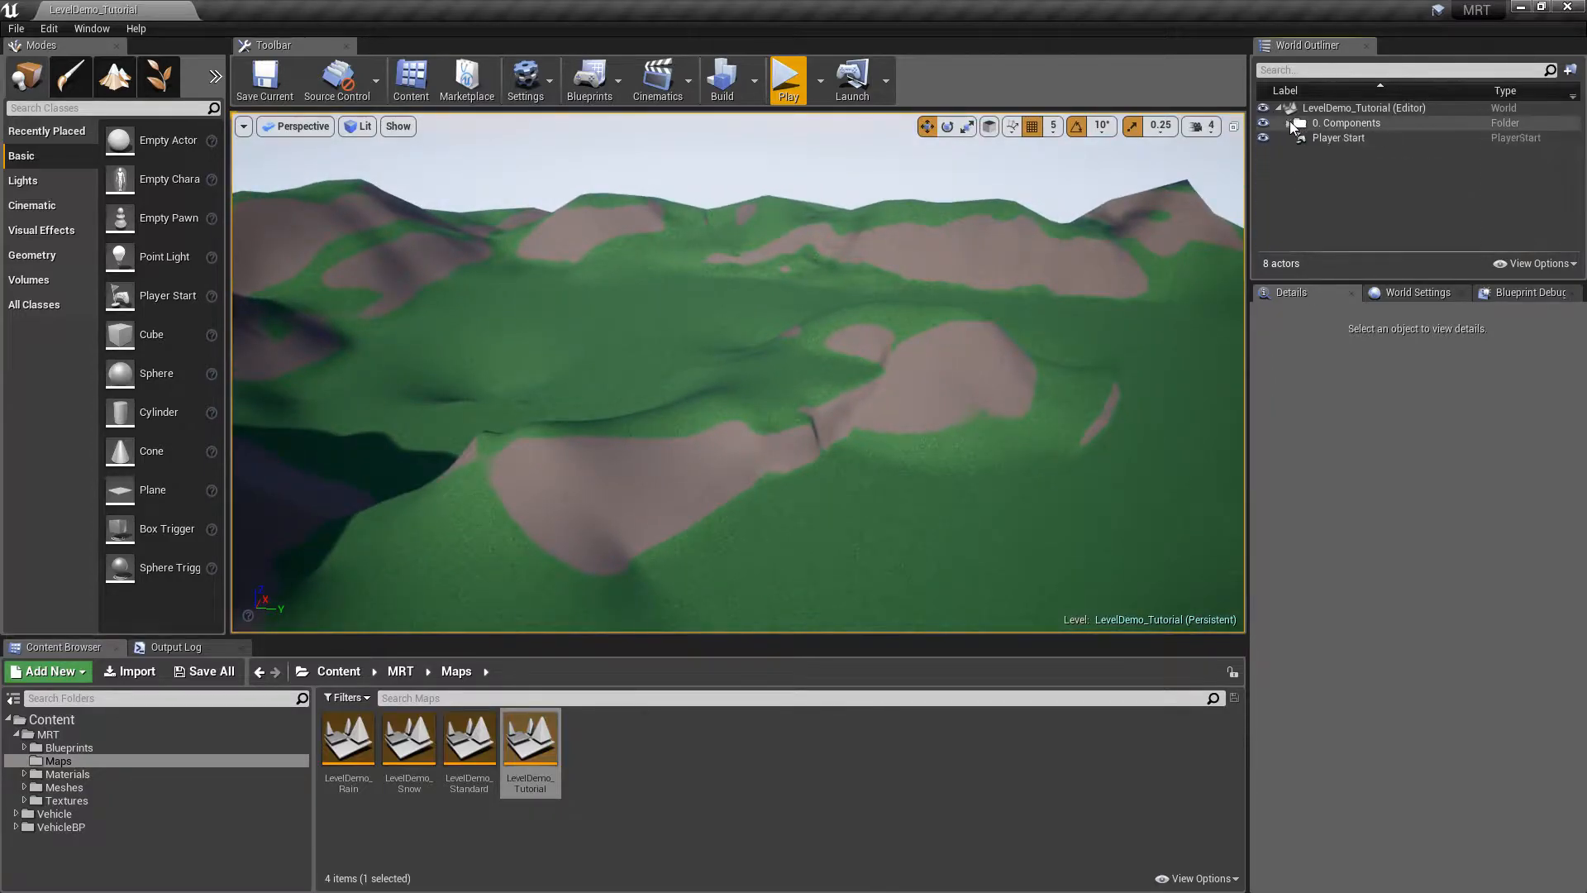
left_click(1335, 138)
key("f")
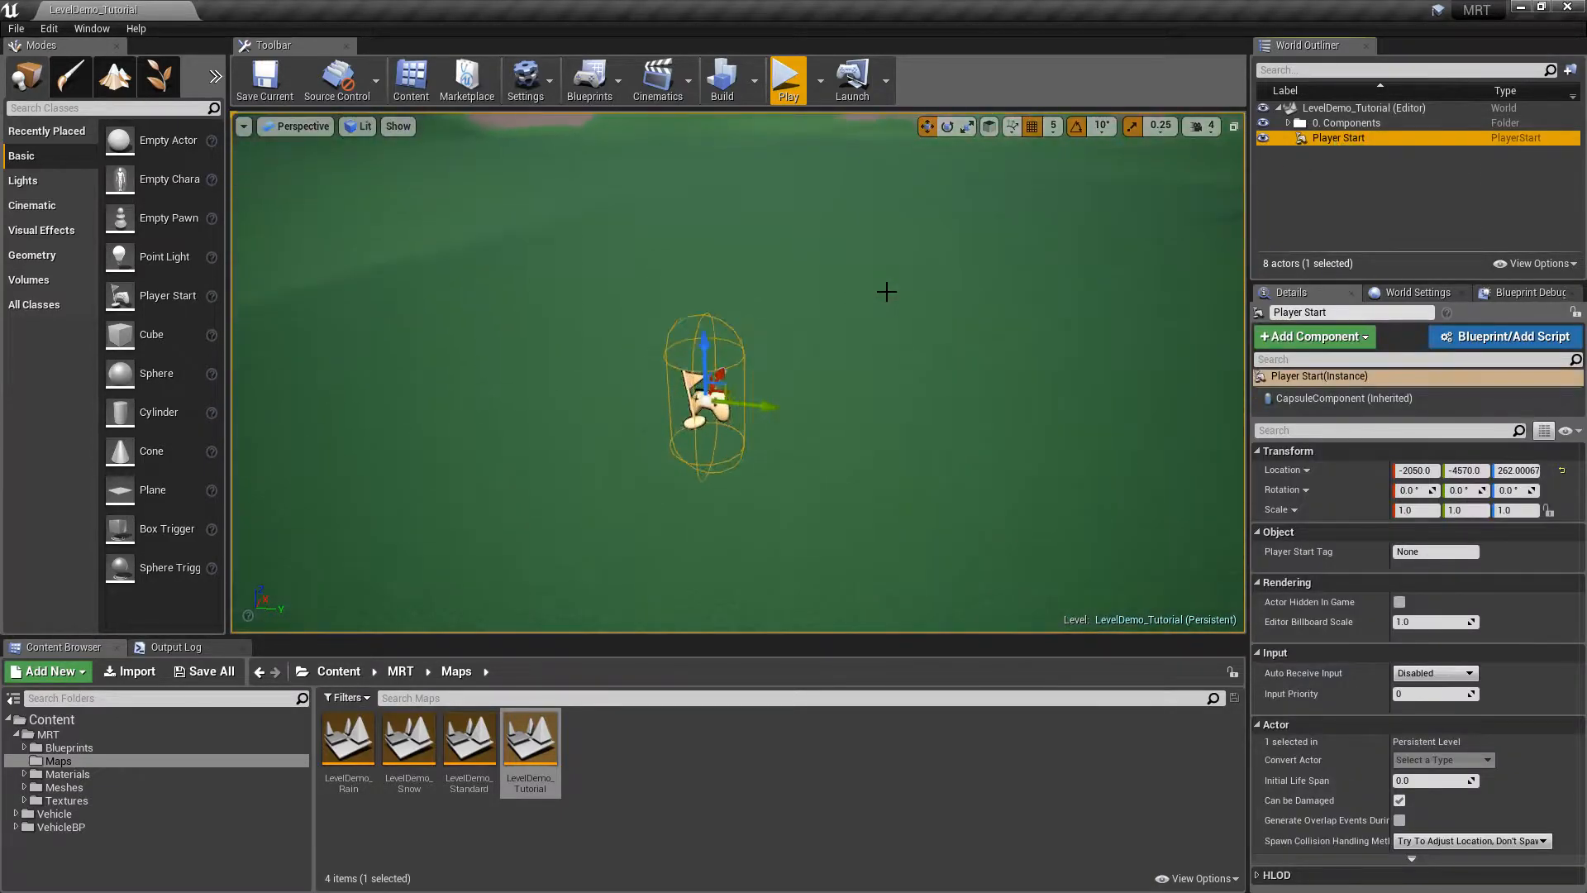
left_click(772, 88)
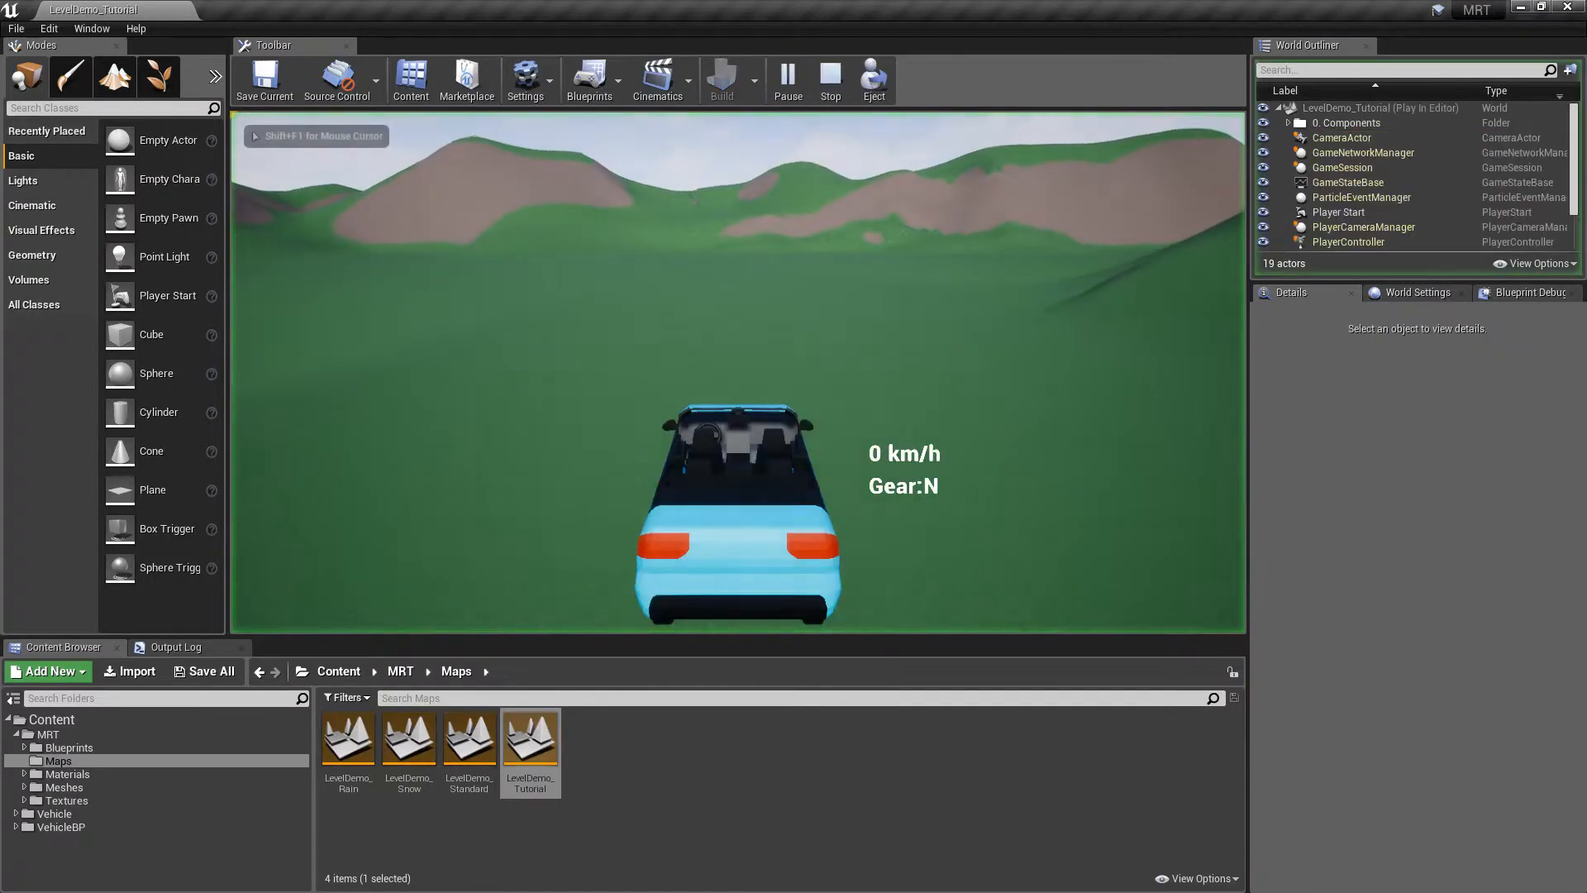
key("Escape")
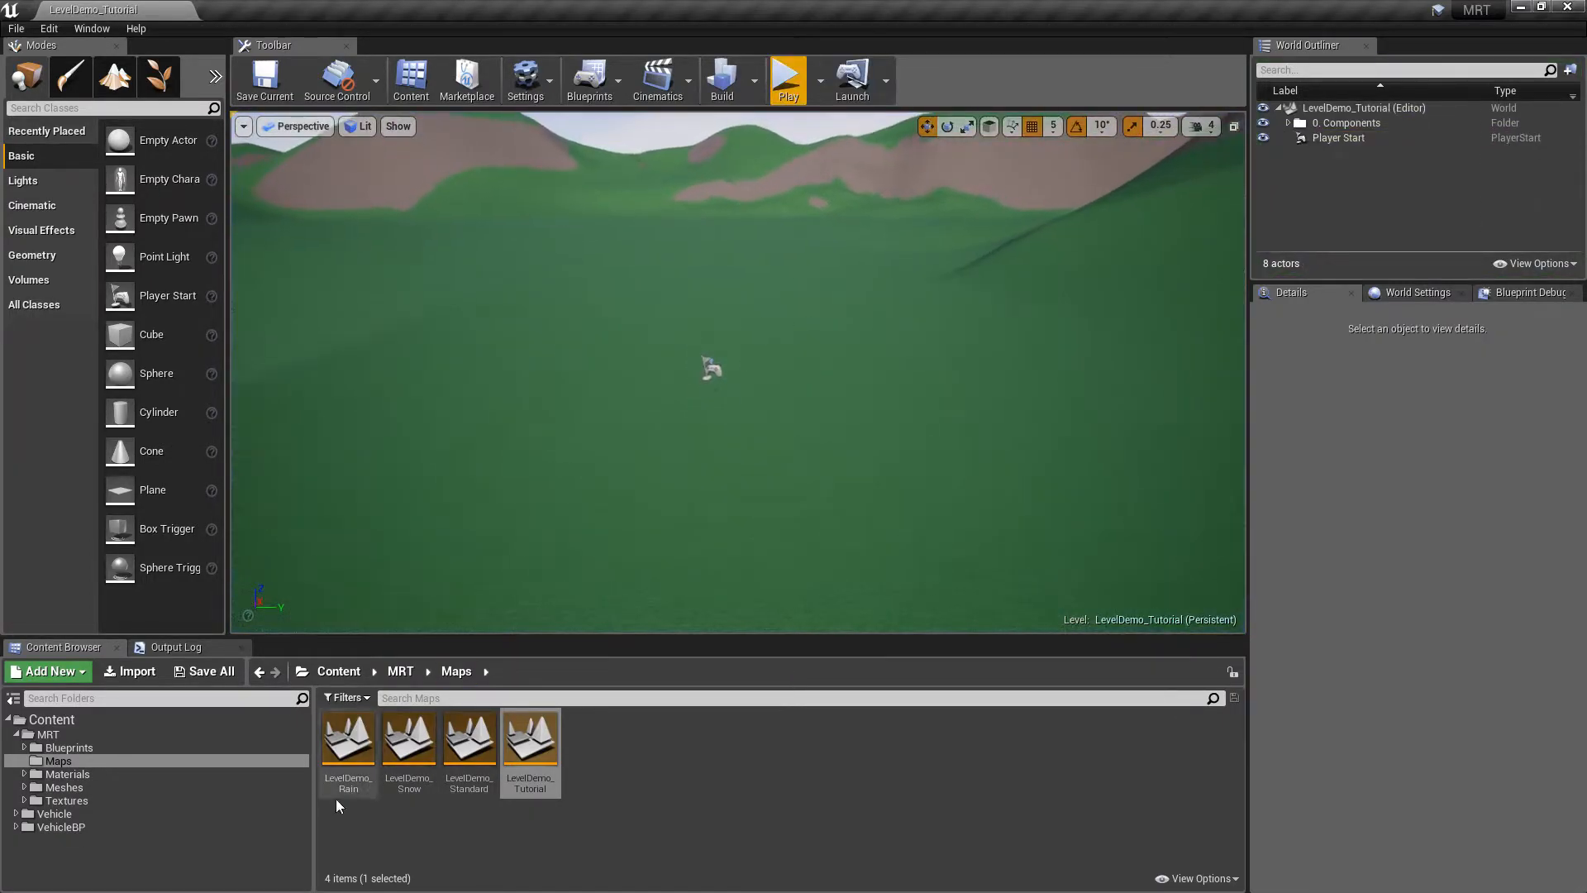
left_click(70, 736)
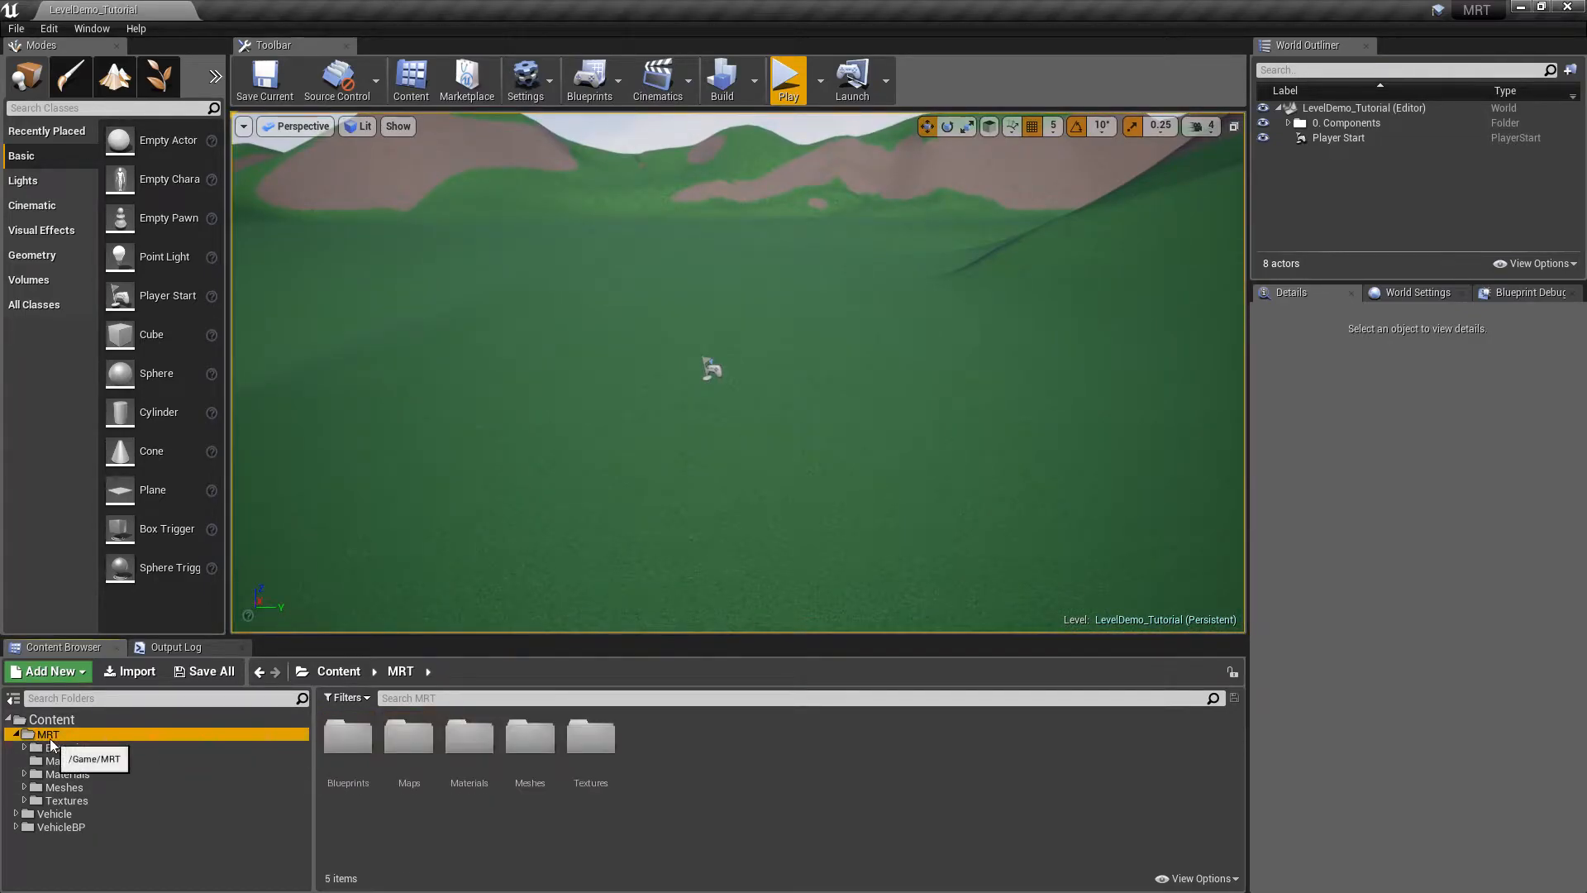
double_click(348, 735)
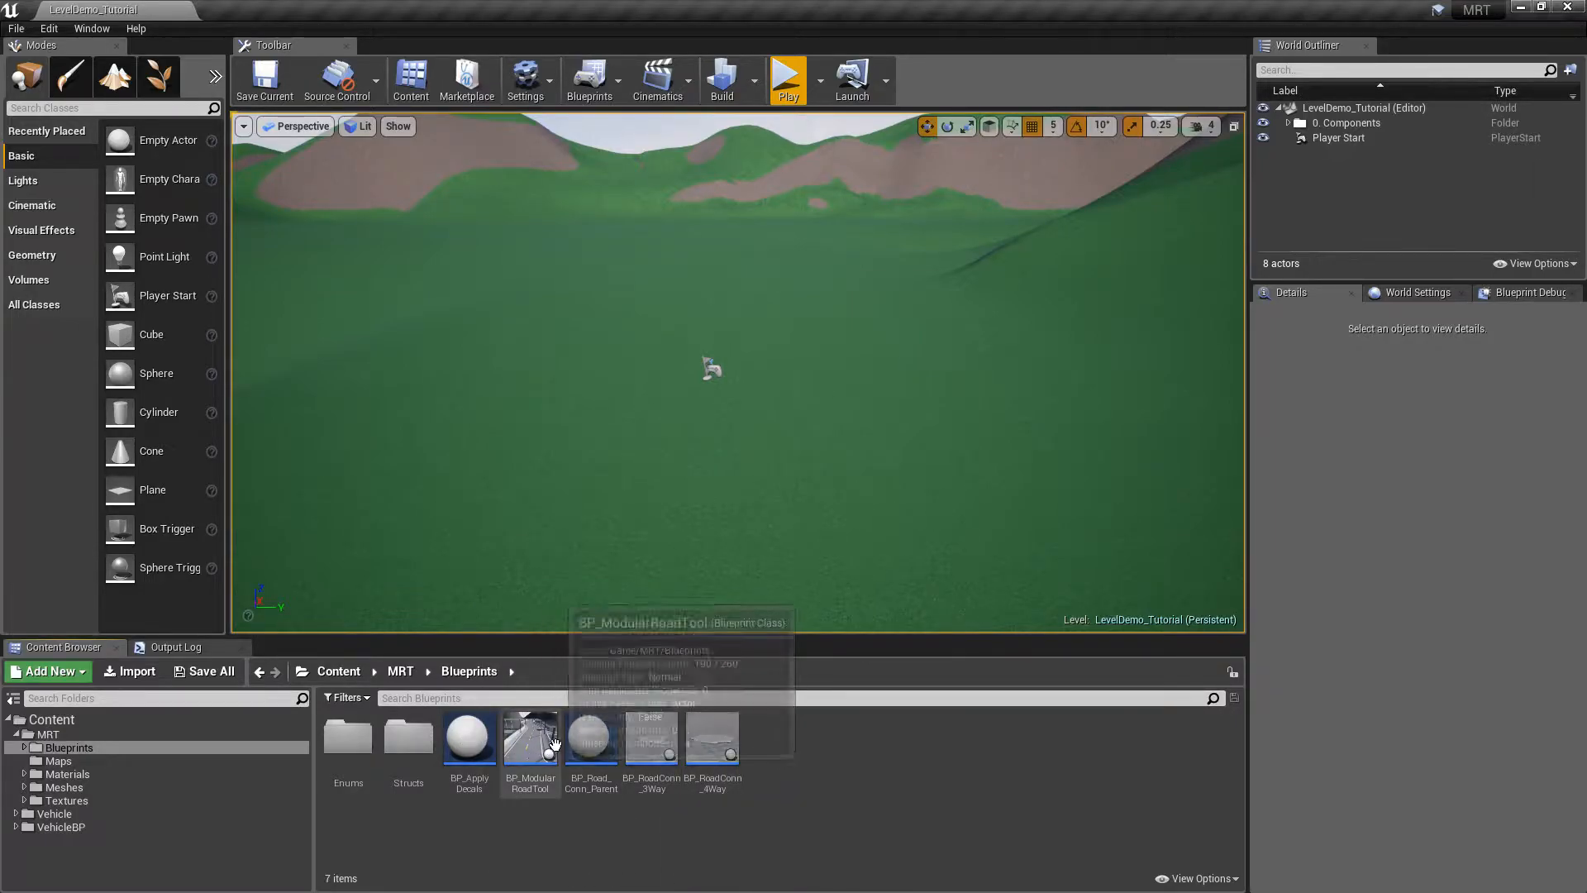
Drag BP_ModularRoadTool into the level and position it on the landscape
left_click_drag(534, 756, 705, 353)
right_click_drag(802, 316, 867, 364)
right_click_drag(747, 256, 744, 281)
left_click_drag(772, 377, 643, 379)
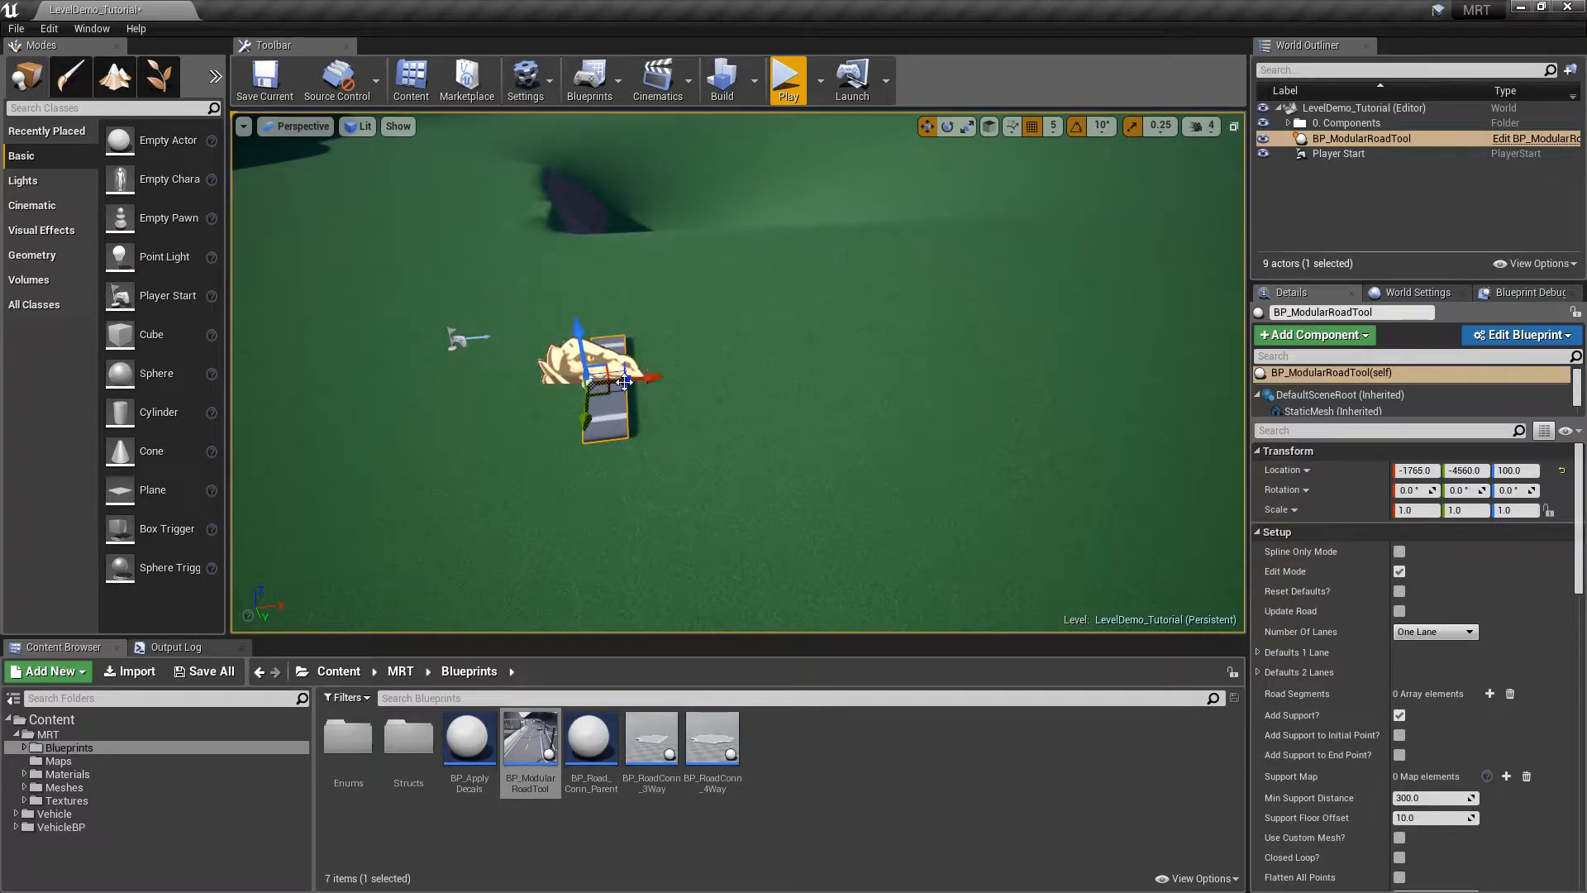
Alt-drag new end points and bend them into a winding road of 14 segments
left_click_drag(675, 375, 1164, 308)
mouse_move(1021, 252)
right_mouse_down()
mouse_move(988, 269)
mouse_move(992, 248)
right_mouse_up()
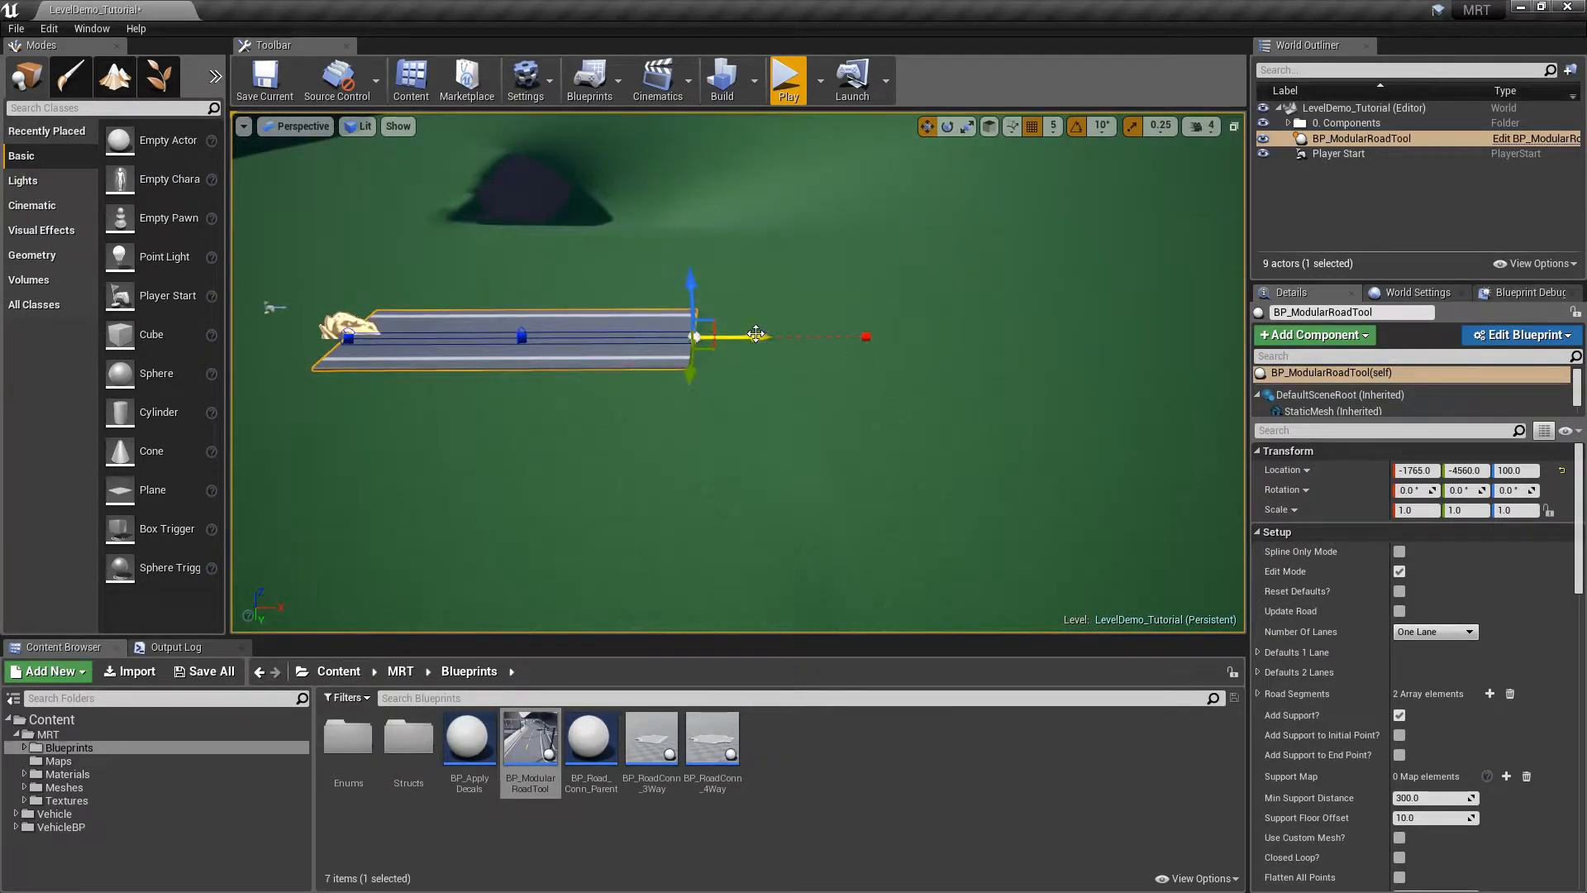
left_click_drag(755, 338, 1244, 330, "alt")
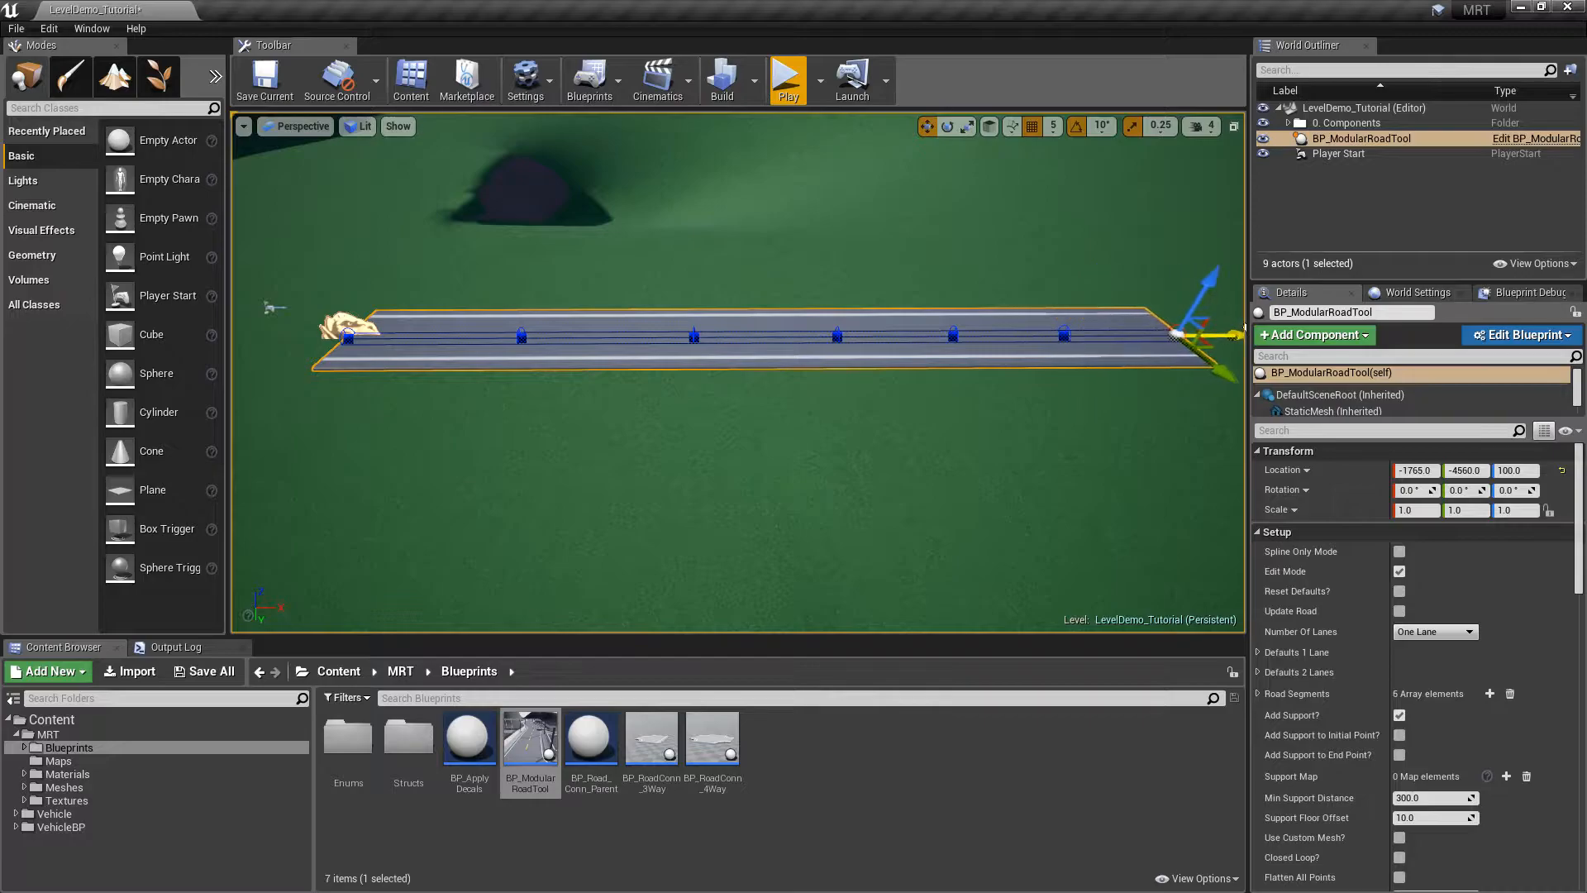
right_click_drag(779, 242, 871, 290)
left_click_drag(786, 353, 711, 333)
left_click_drag(885, 240, 929, 251)
right_click_drag(949, 346, 818, 286)
left_click_drag(959, 271, 1264, 414)
right_click_drag(1213, 369, 935, 276)
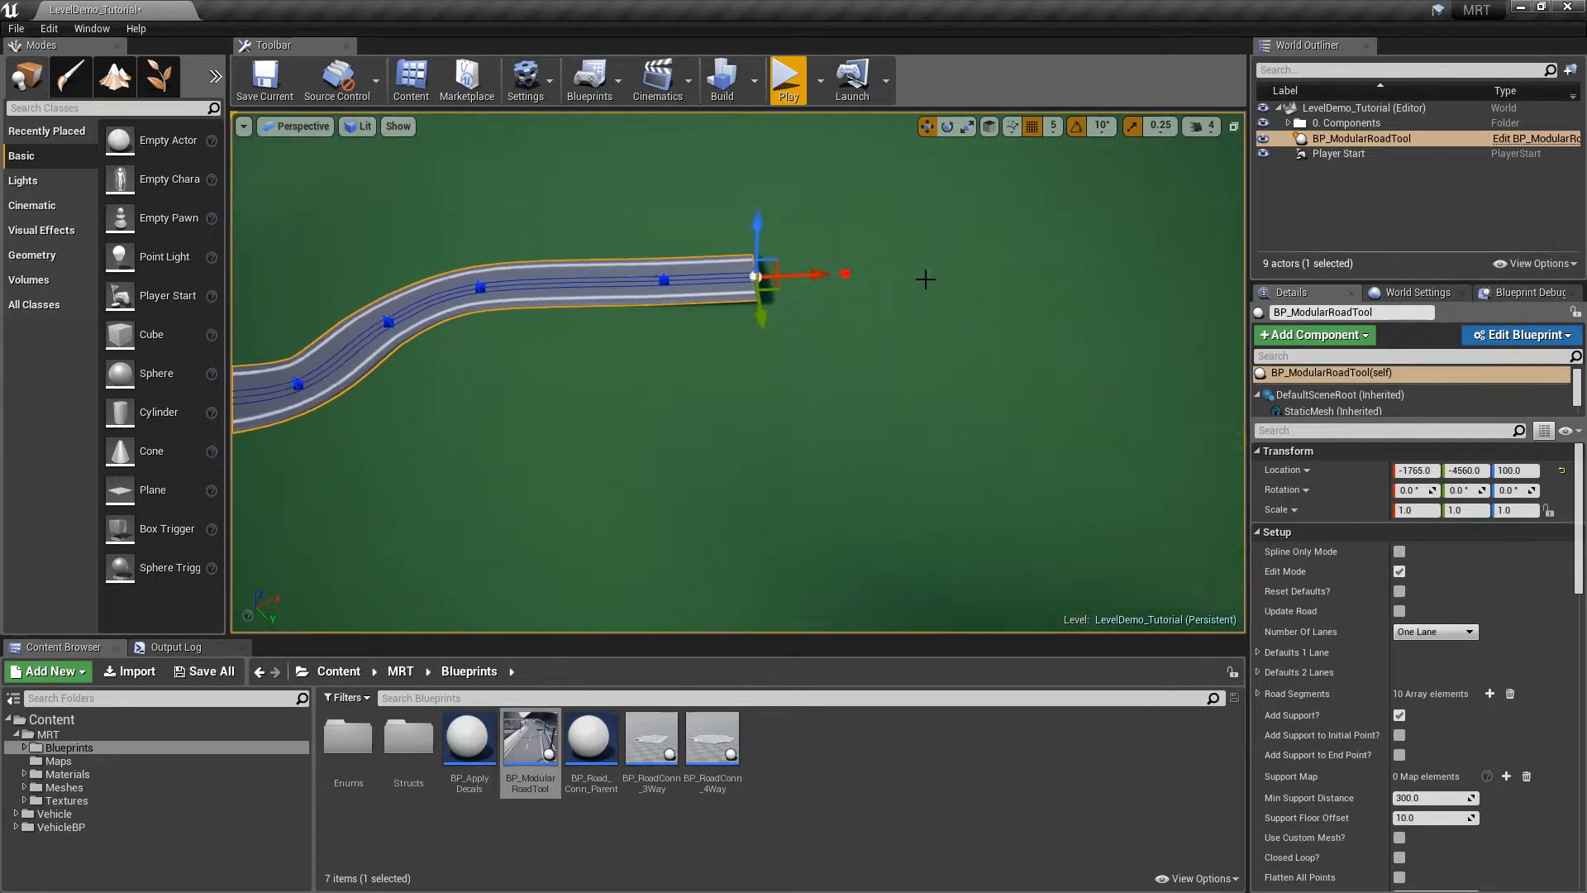
left_click_drag(760, 316, 941, 672)
right_click_drag(922, 357, 921, 357)
right_click_drag(918, 411, 917, 412)
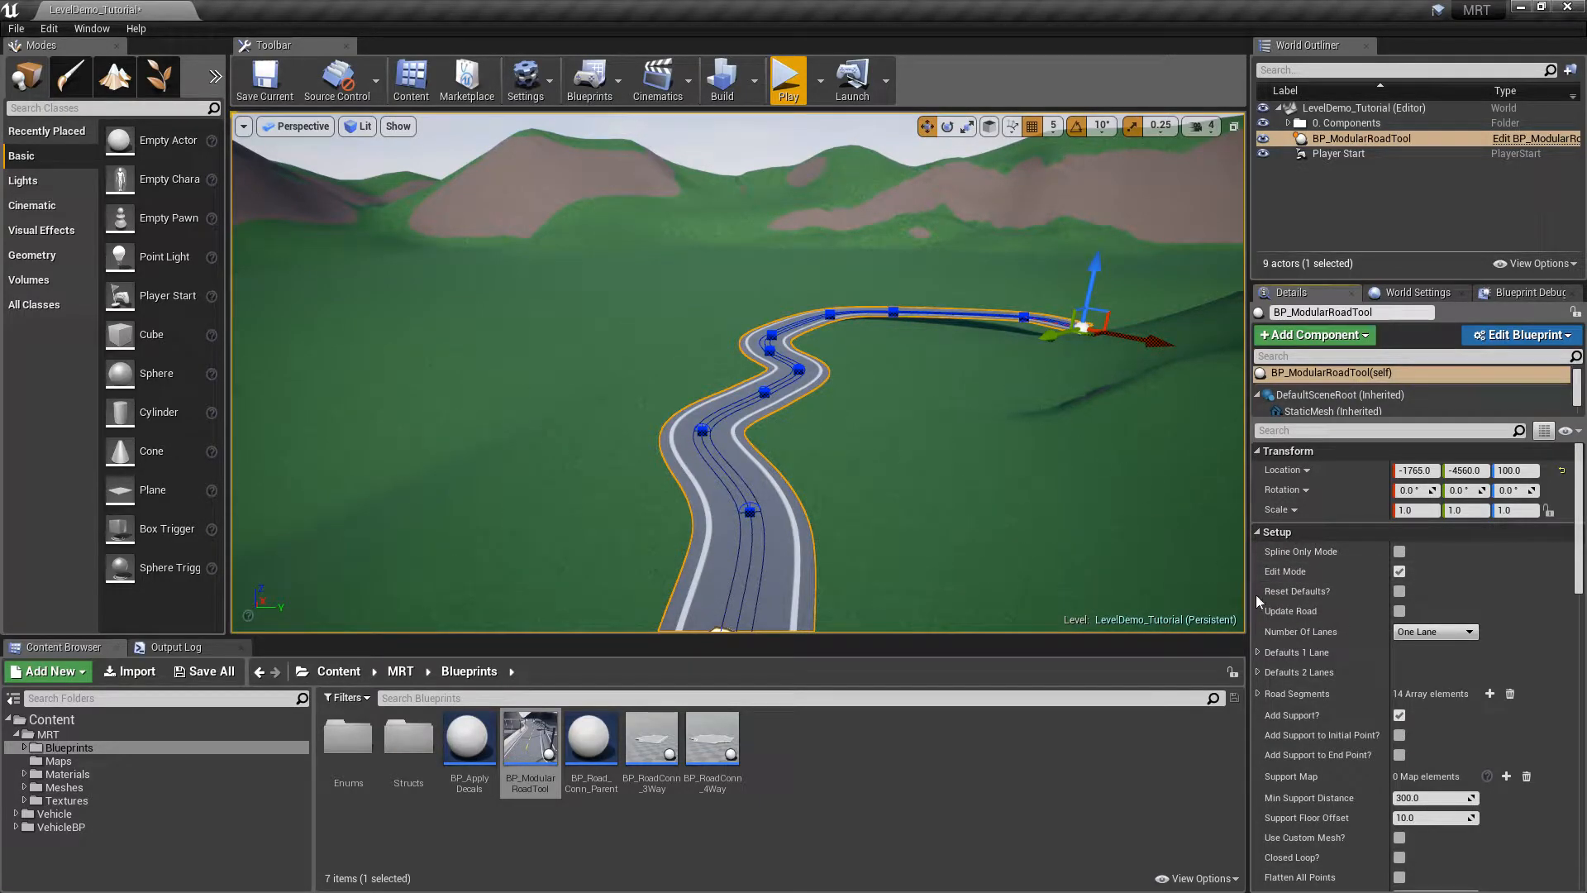
left_click(1398, 572)
mouse_move(915, 387)
right_mouse_down()
mouse_move(894, 387)
mouse_move(915, 386)
right_mouse_up()
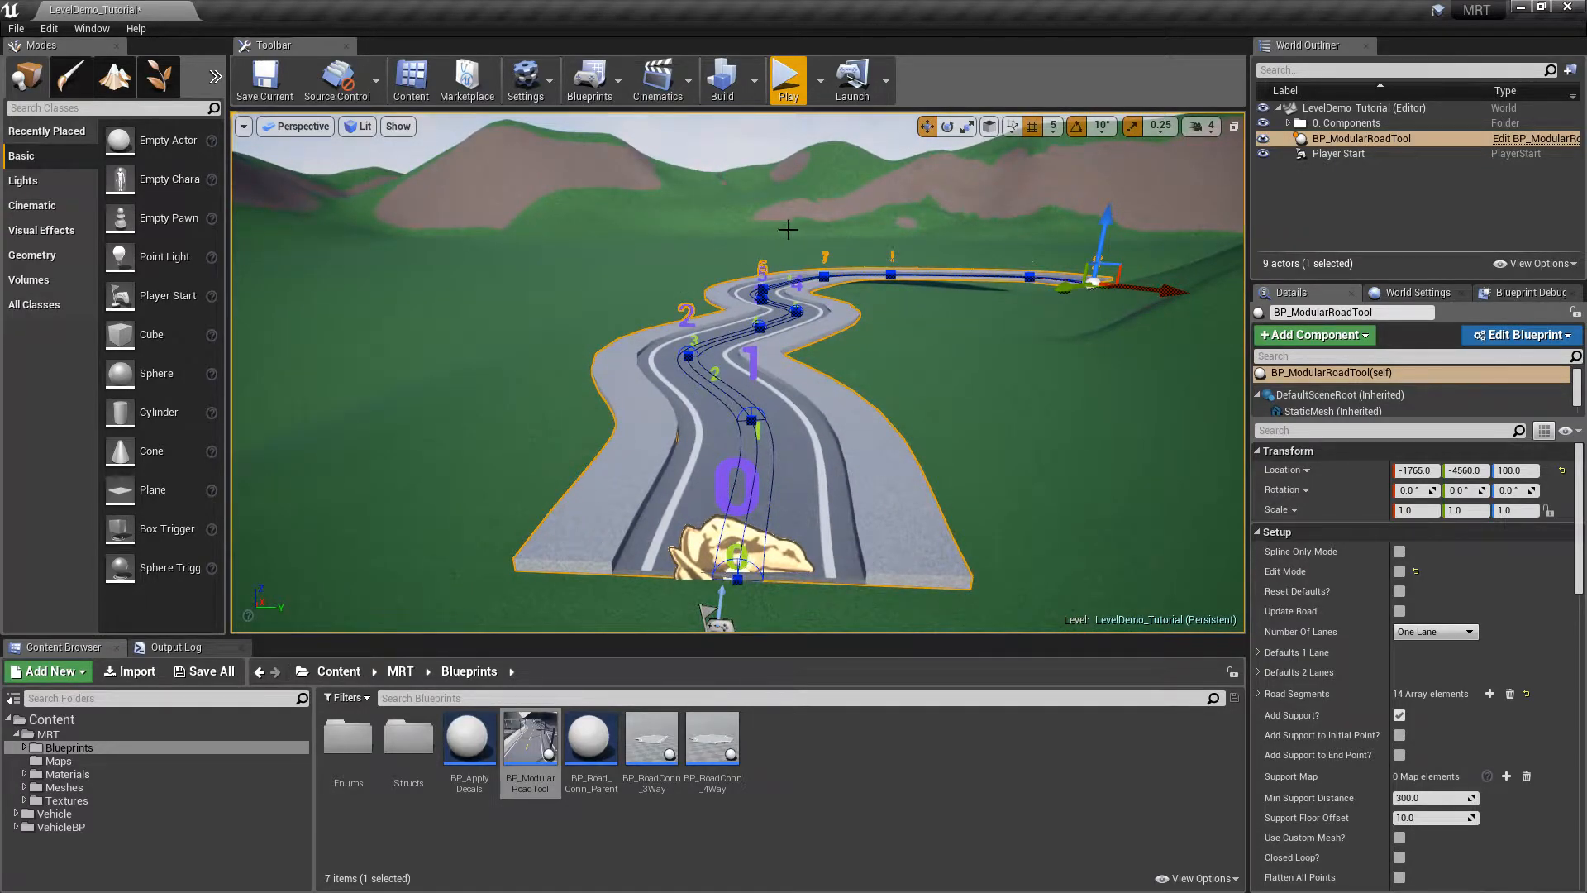
left_click(1400, 573)
right_click_drag(999, 357, 1003, 359)
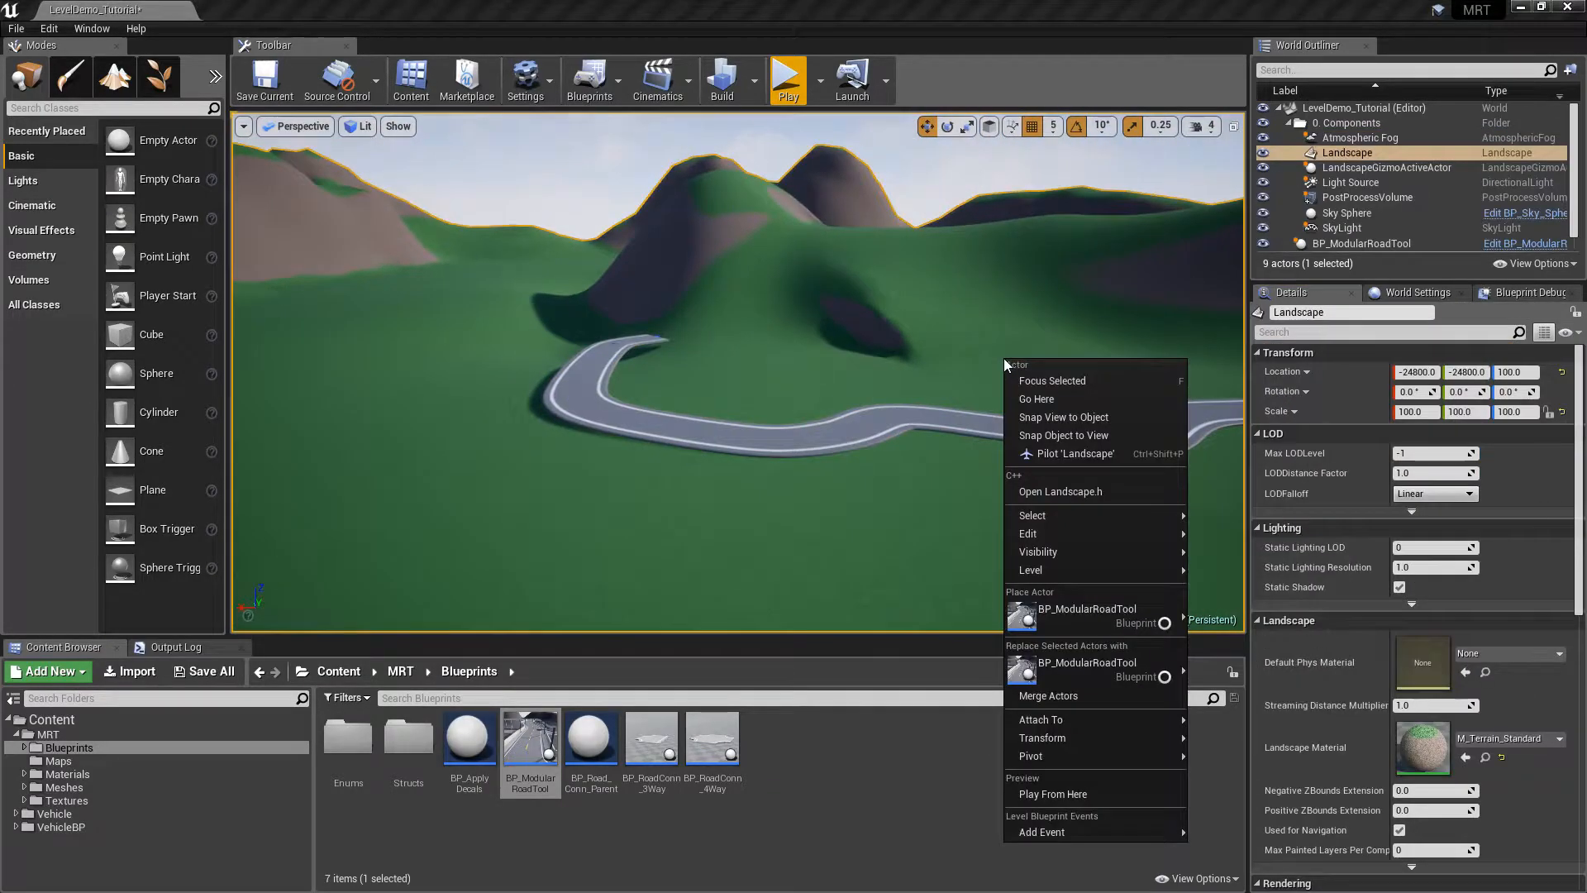
left_click(1004, 57)
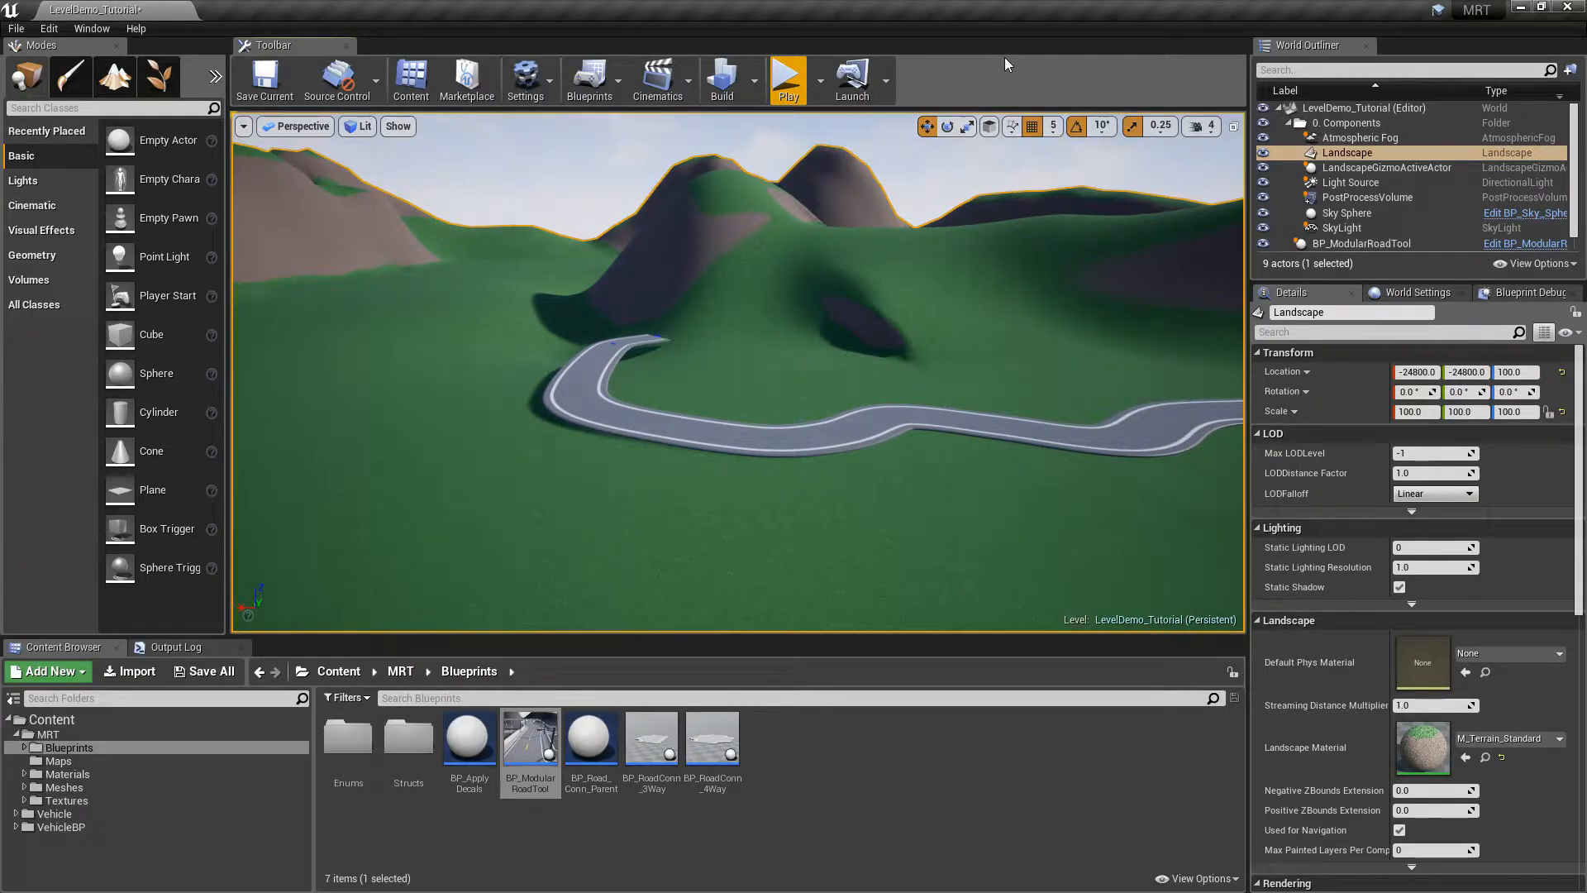
key("w")
right_click_drag(954, 271, 792, 342)
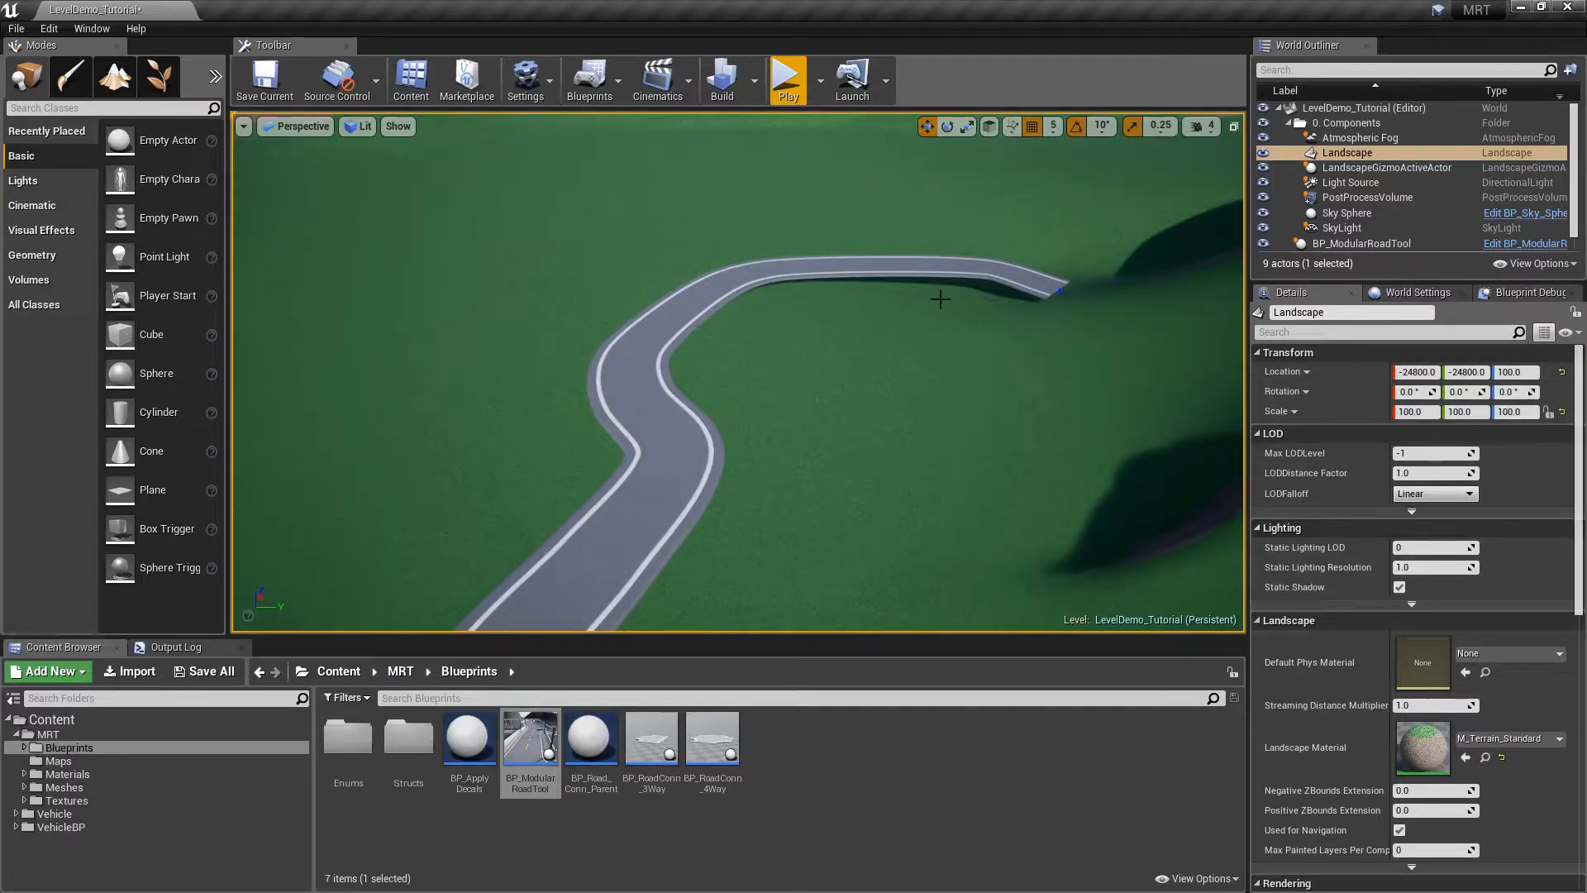
left_click(871, 274)
right_click_drag(961, 382, 826, 405)
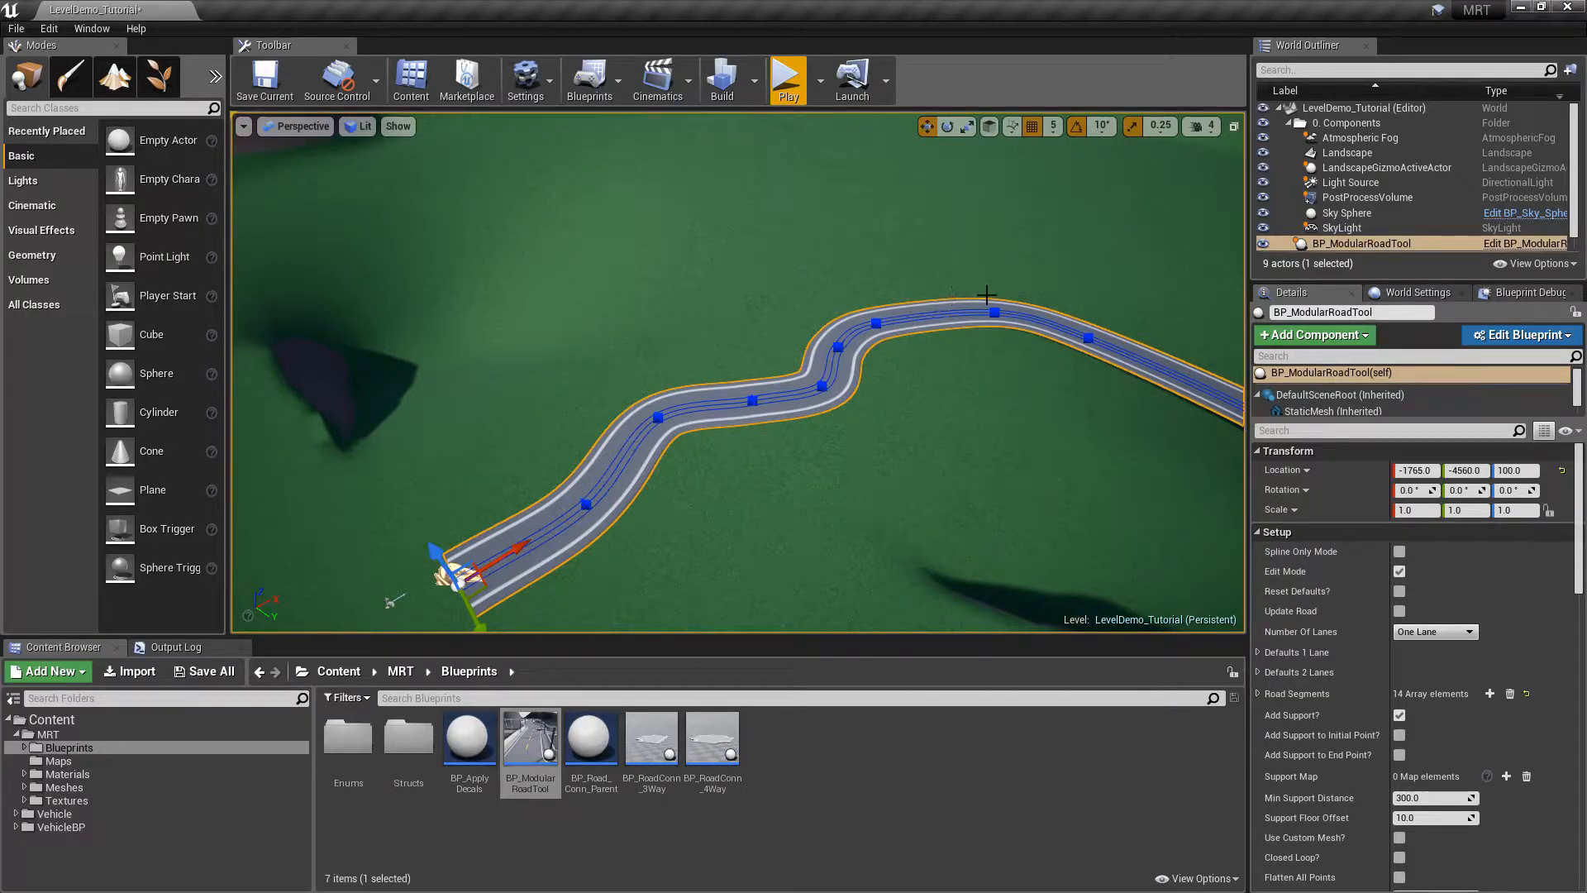
right_click_drag(890, 306, 896, 277)
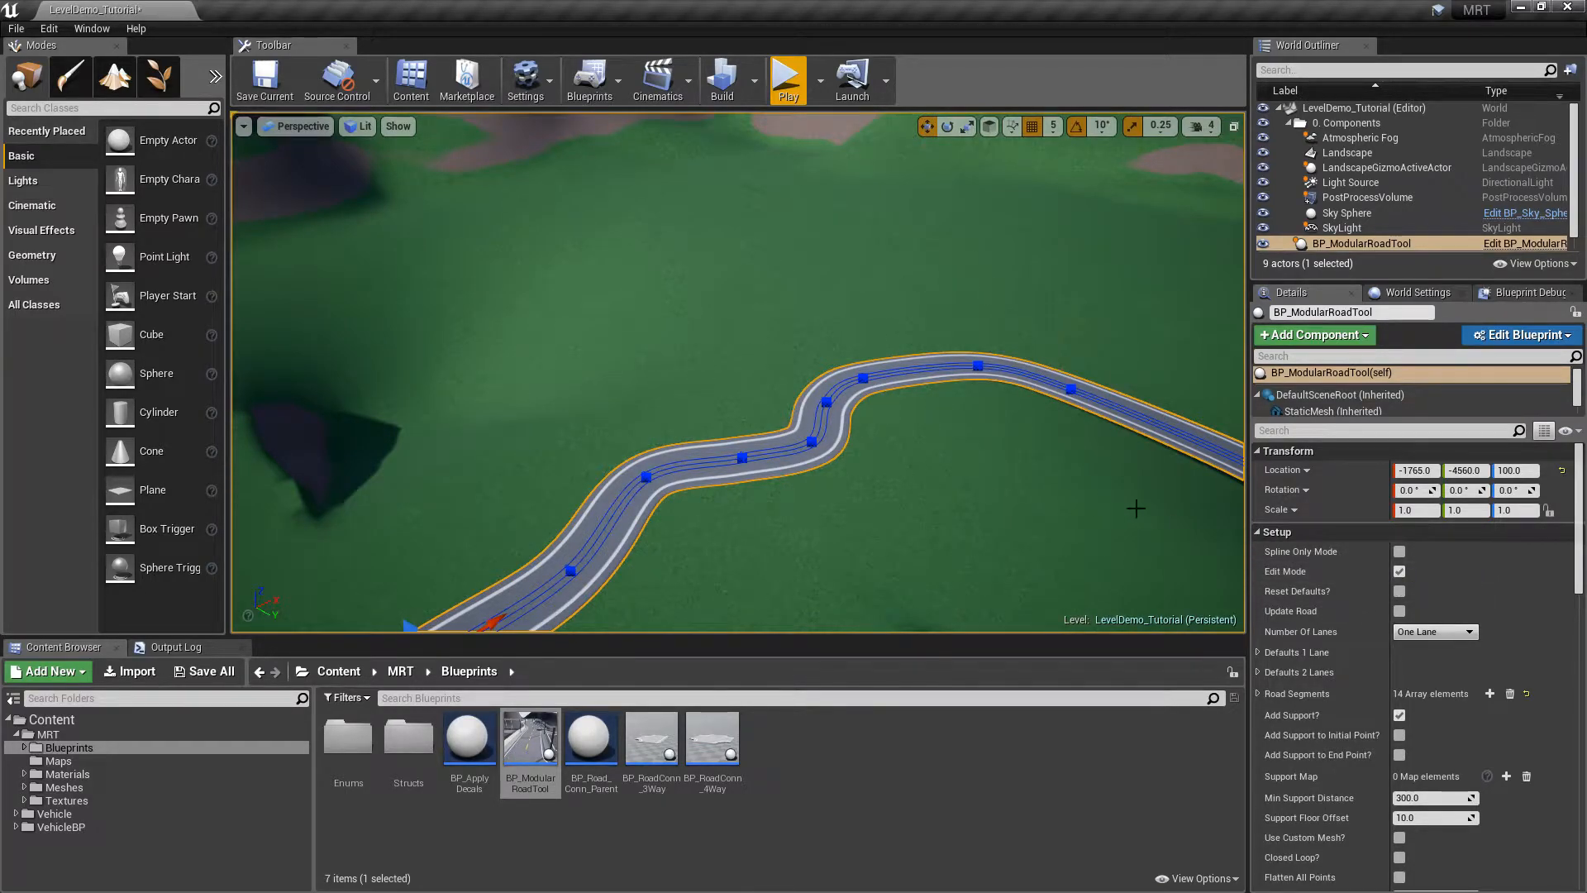
In Spline Only Mode, raise a spline point to reshape the curve, then rebuild the mesh
left_click(1398, 552)
right_click_drag(738, 372, 682, 365)
left_click(862, 314)
left_click_drag(848, 345, 948, 300)
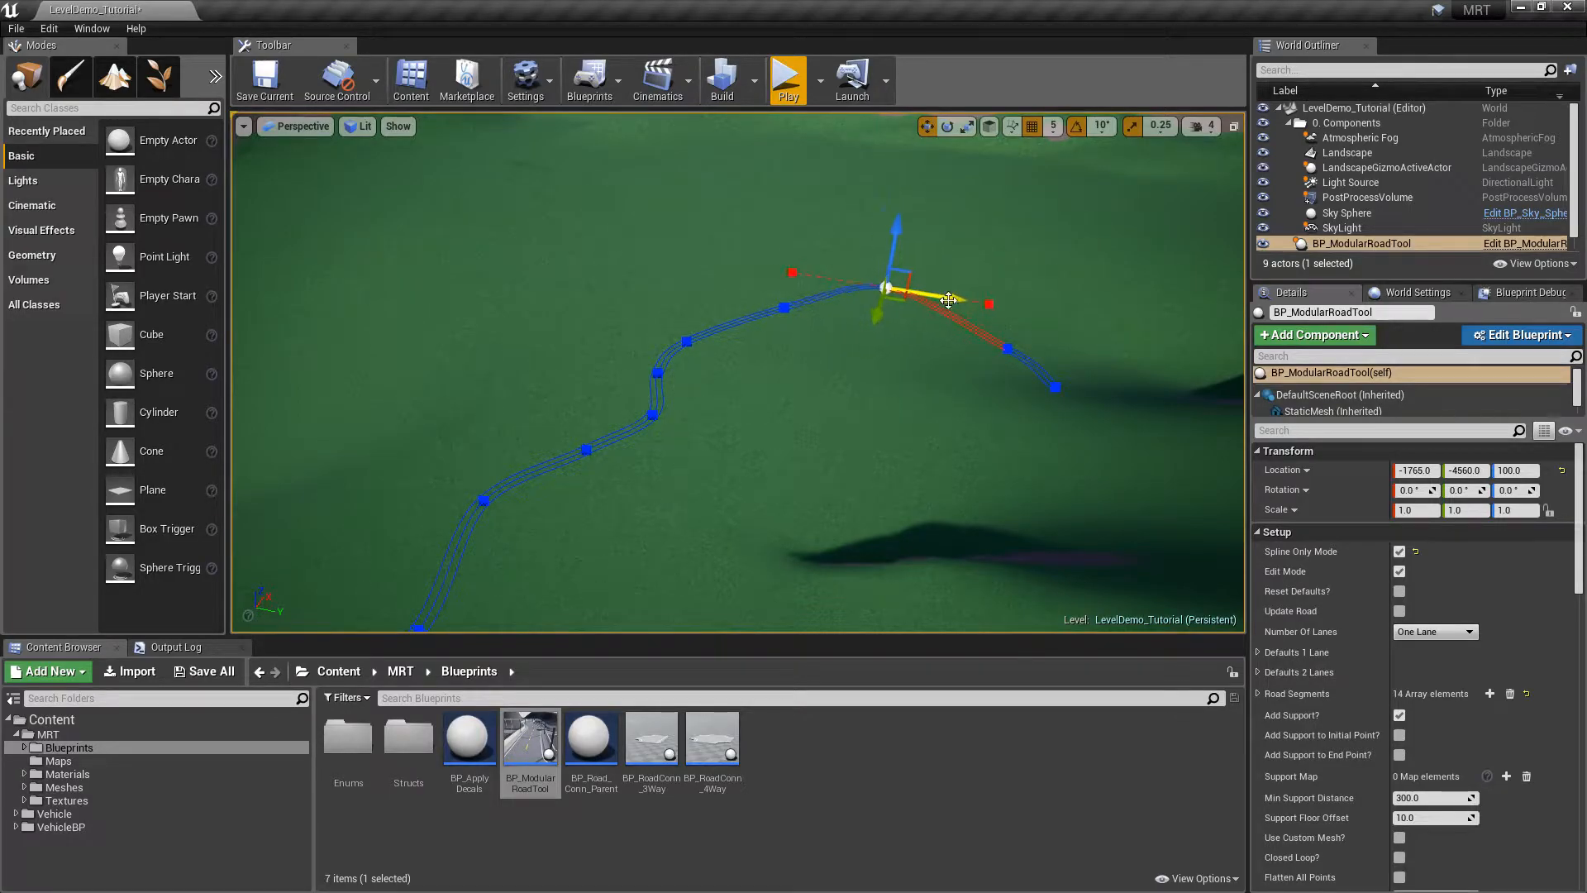
left_click(1399, 551)
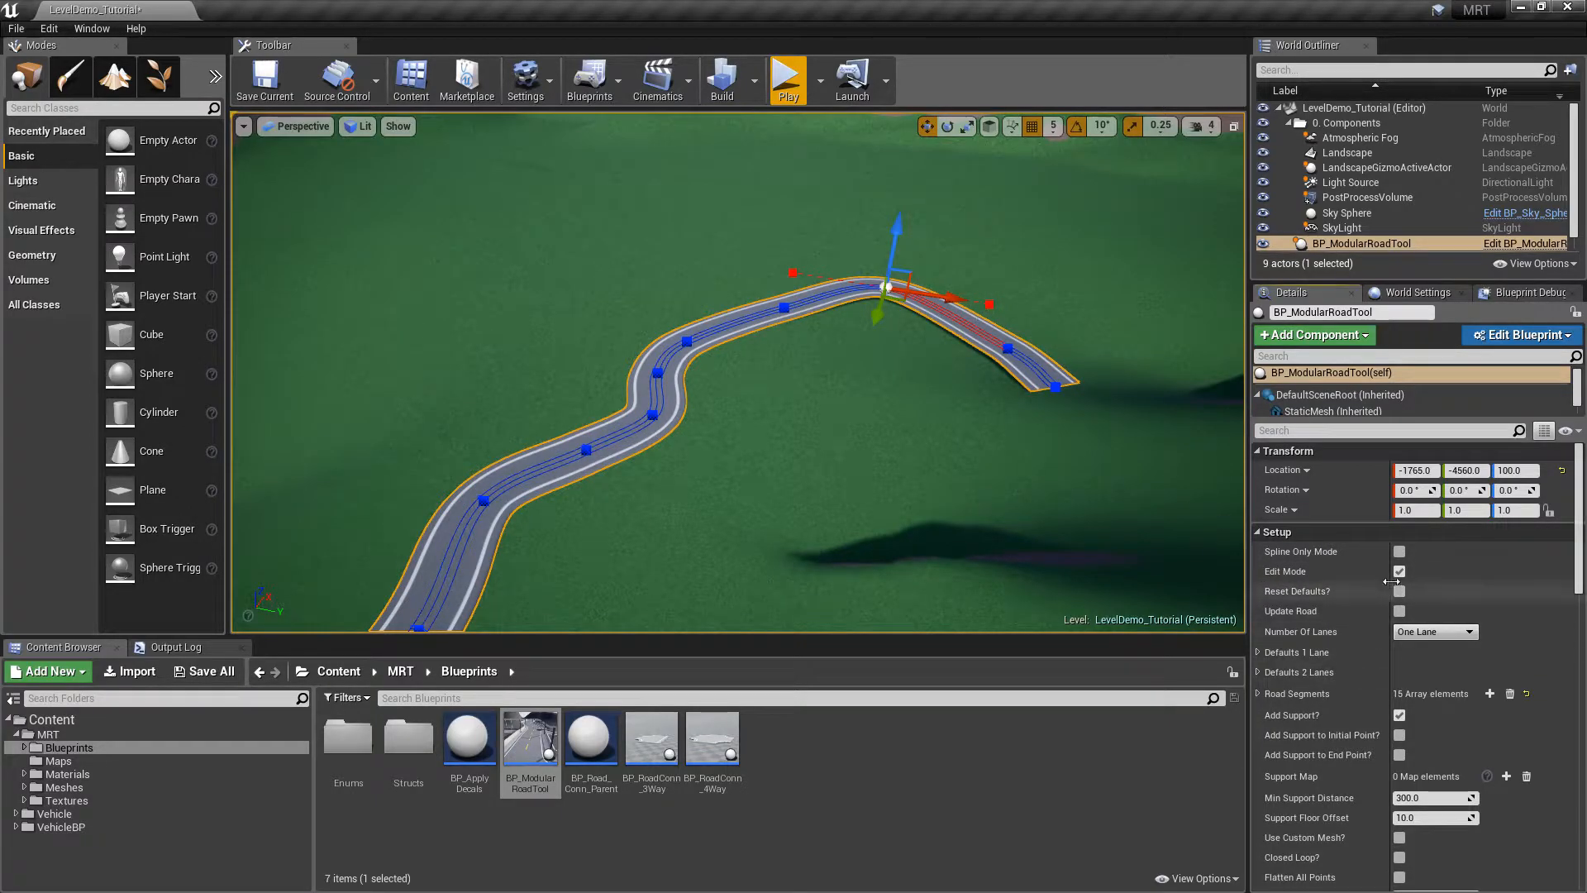
Move more spline points and Alt-drag new end points to curve the road into a U-loop
left_click(1399, 552)
left_click(1009, 348)
left_click_drag(969, 364, 1002, 328)
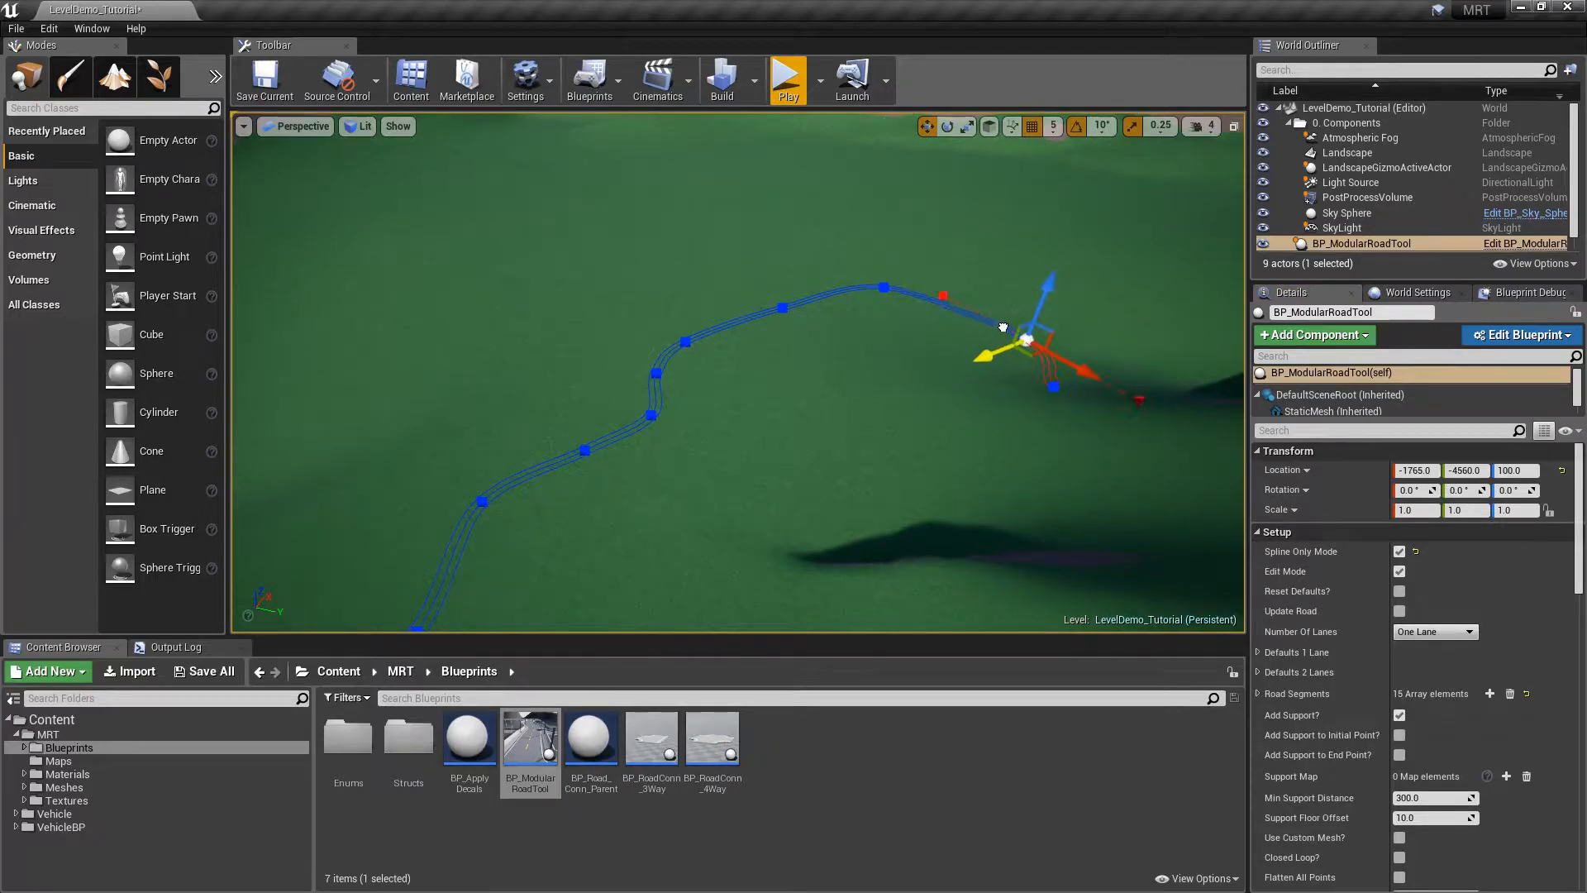
left_click(1054, 386)
left_click_drag(1070, 422, 912, 614)
right_click_drag(911, 614, 719, 612)
left_click_drag(745, 546, 641, 432, "alt")
left_click_drag(529, 457, 481, 438, "alt")
left_click(1399, 551)
Move the whole road to X 95, Y -6955 and re-enable Edit Mode
right_click_drag(770, 381, 857, 333)
left_click(857, 333)
left_click(849, 467)
left_click_drag(1022, 531, 818, 652)
right_click_drag(806, 537, 735, 488)
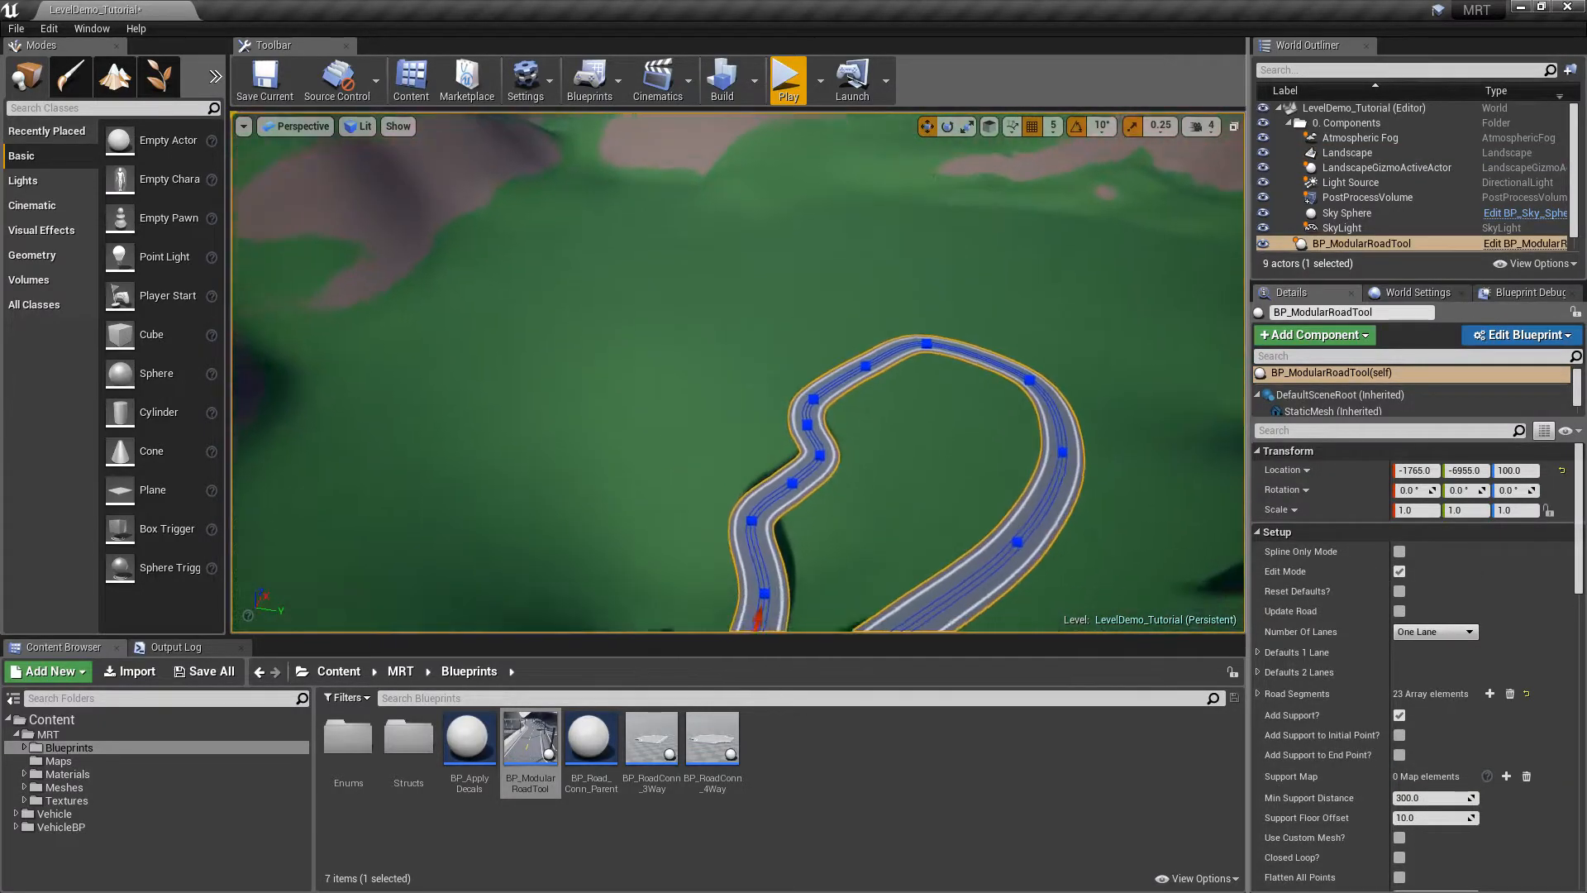
right_click_drag(914, 397, 914, 436)
left_click_drag(725, 490, 766, 337)
right_click_drag(766, 337, 778, 303)
key("w")
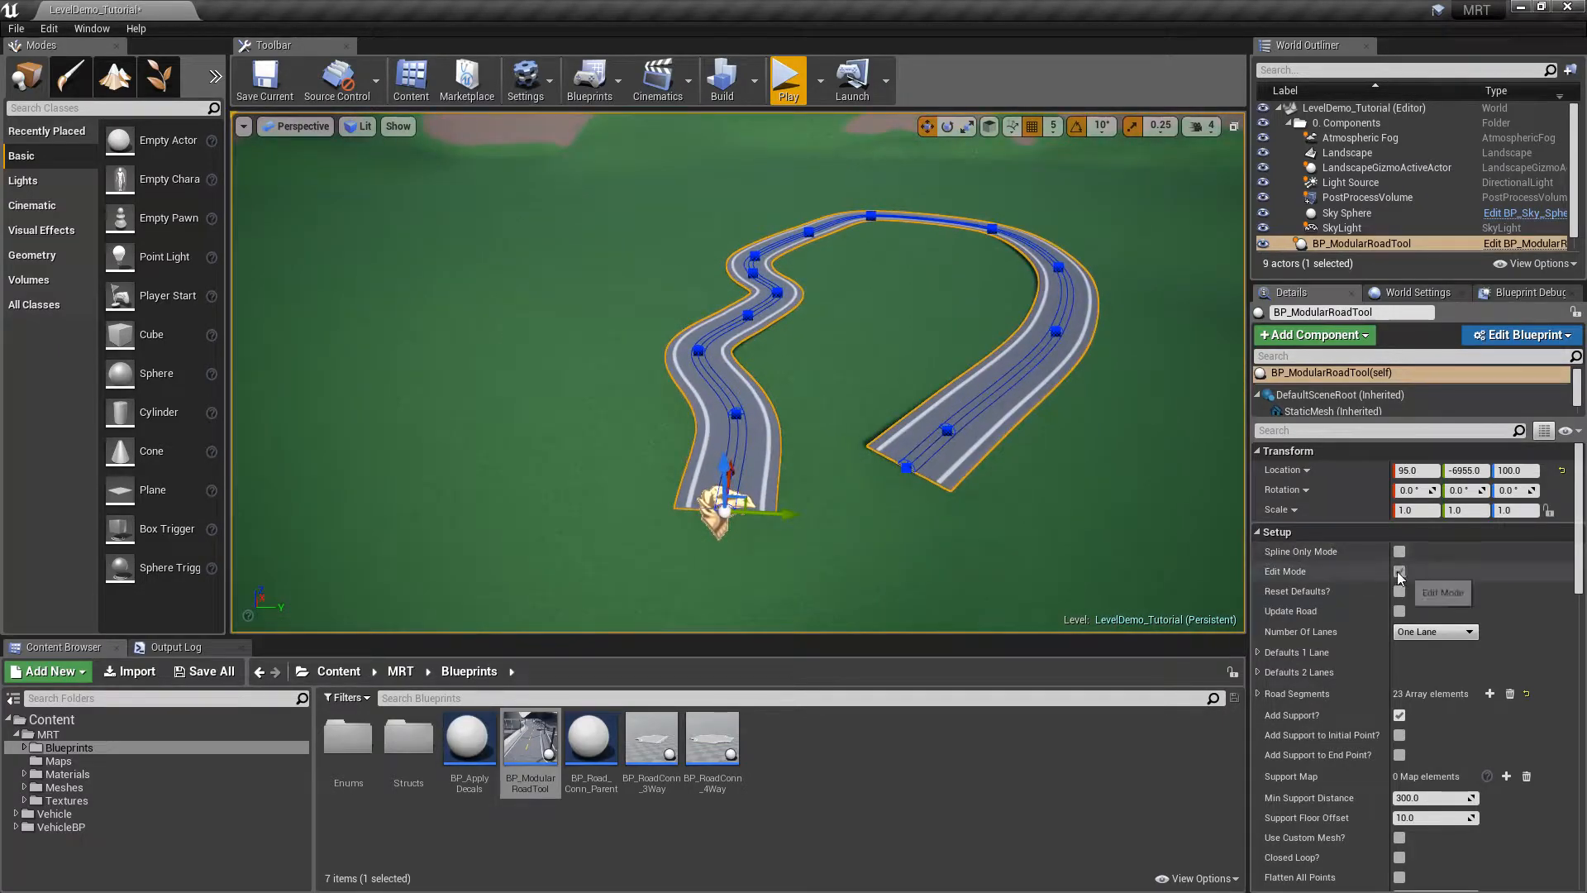
left_click(1400, 572)
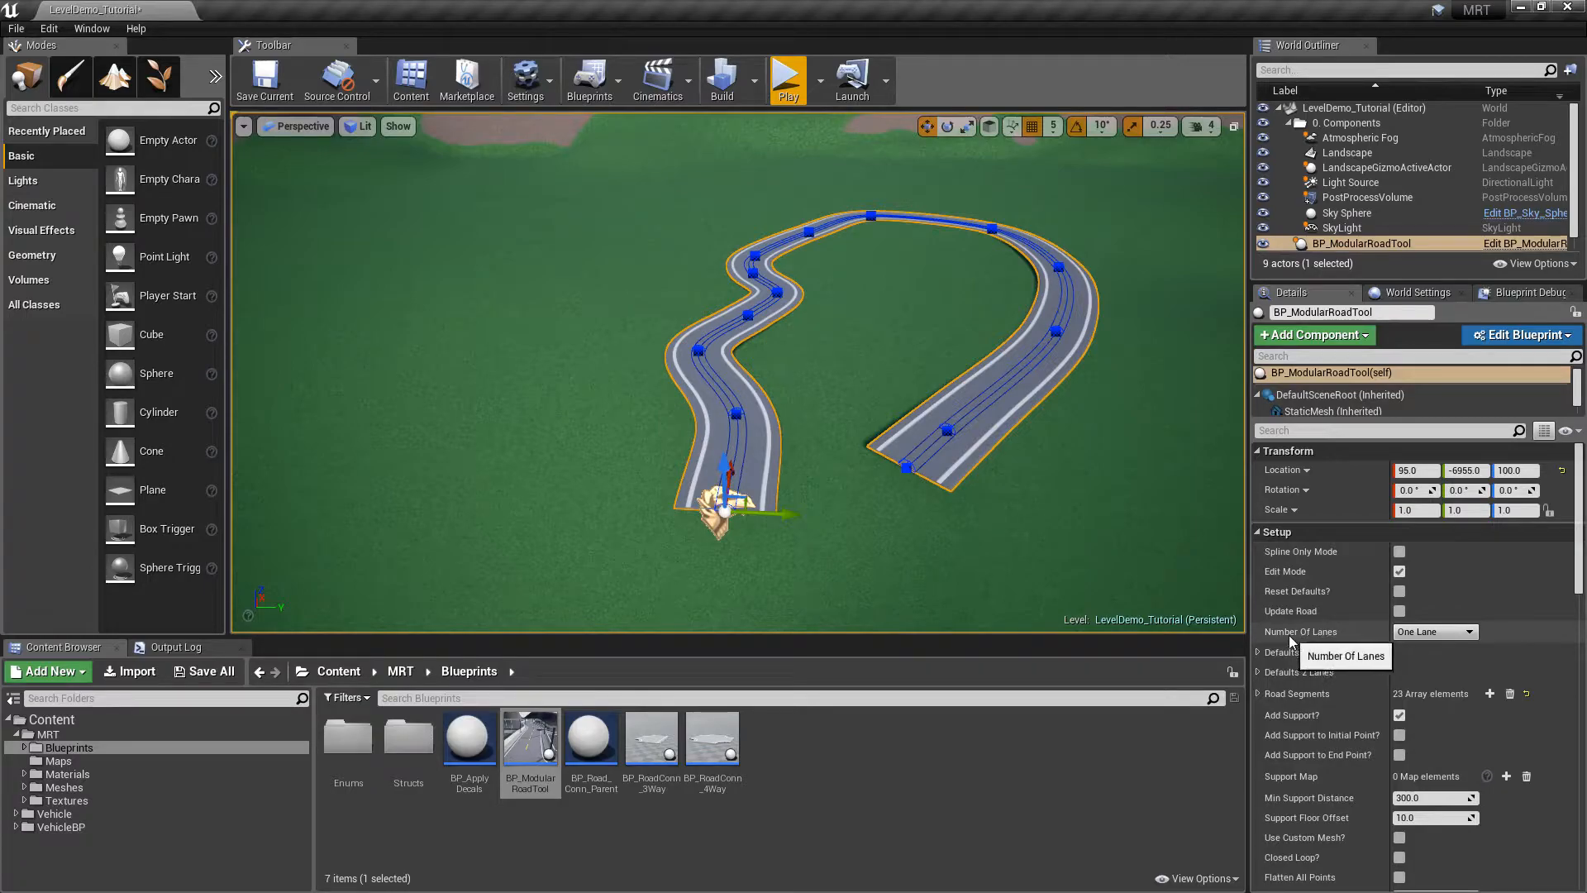
Delete the road's last two end spline points with Delete Spline Point
left_click(1436, 633)
left_click(906, 473)
left_click(906, 473)
left_click(907, 469)
right_click(909, 475)
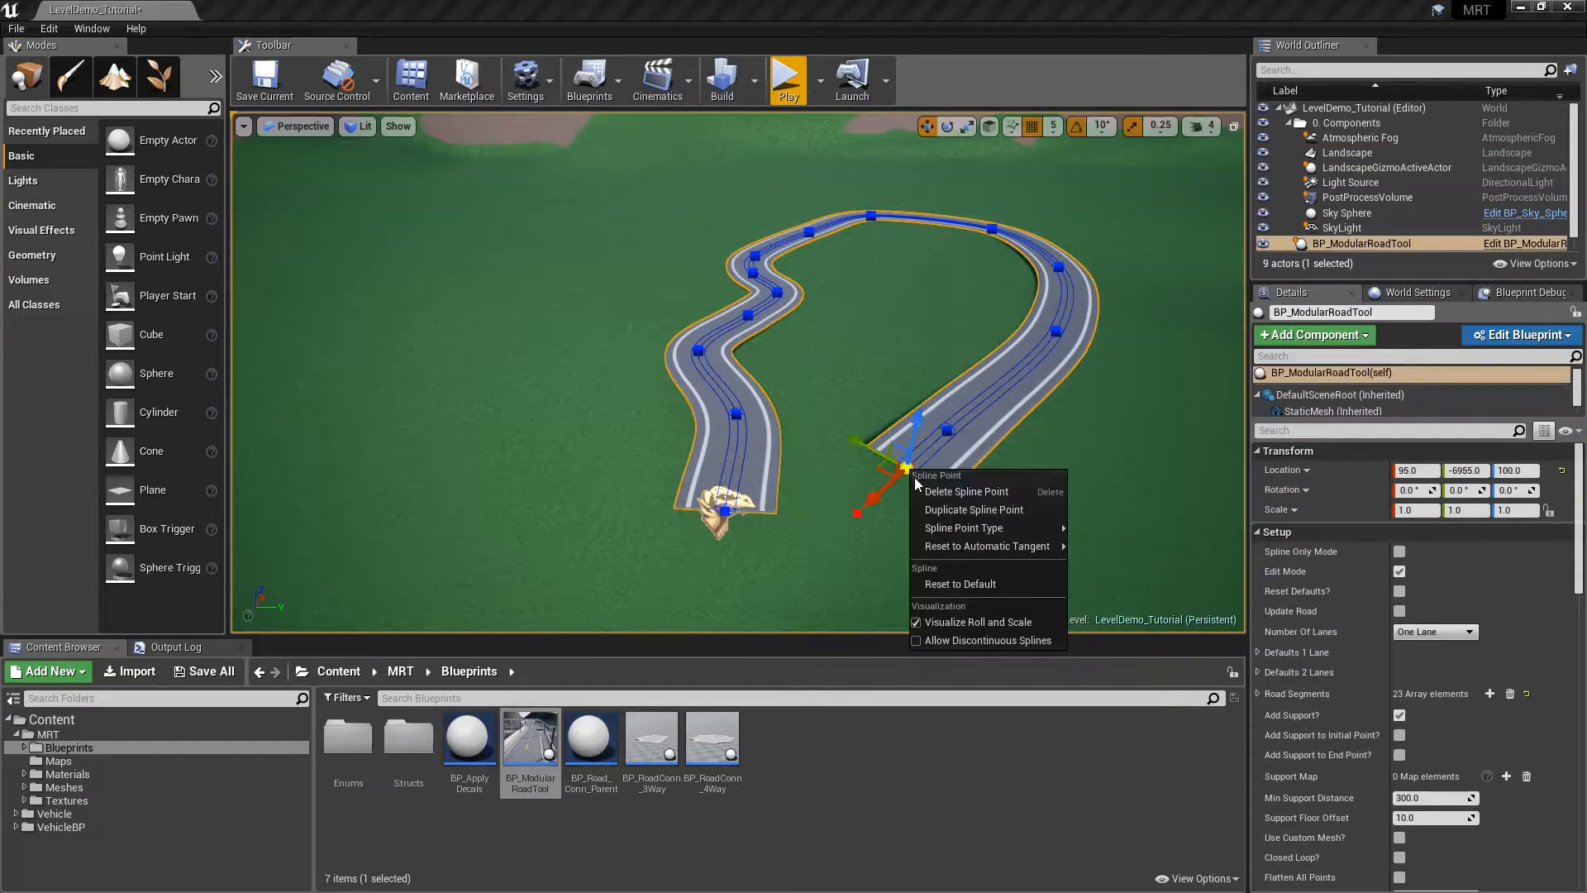
left_click(931, 495)
right_click(946, 430)
left_click(961, 450)
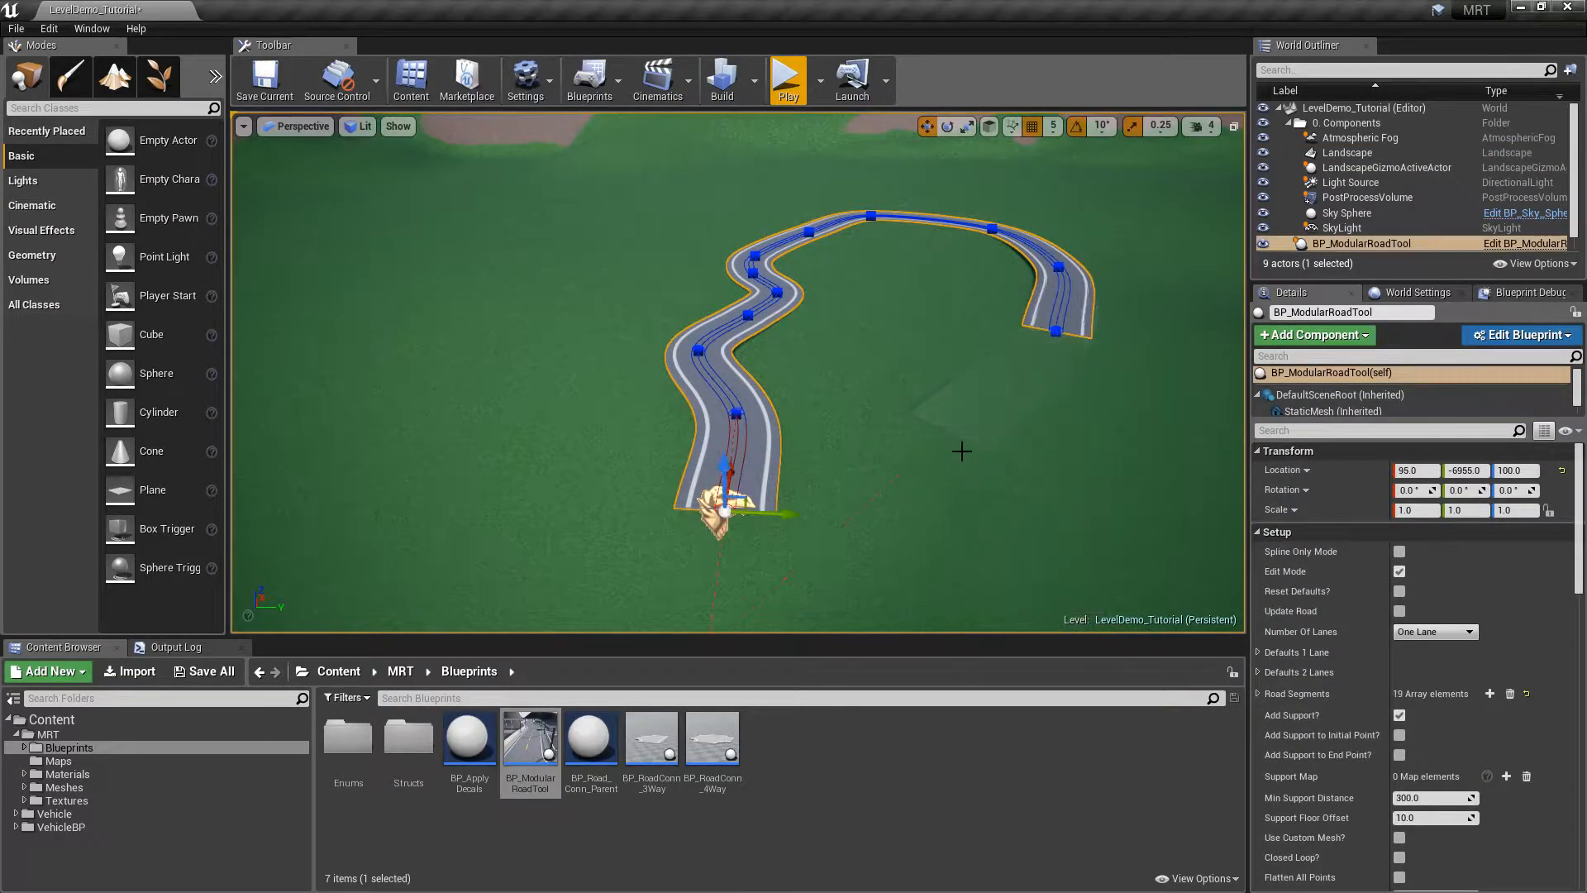
left_click(1056, 332)
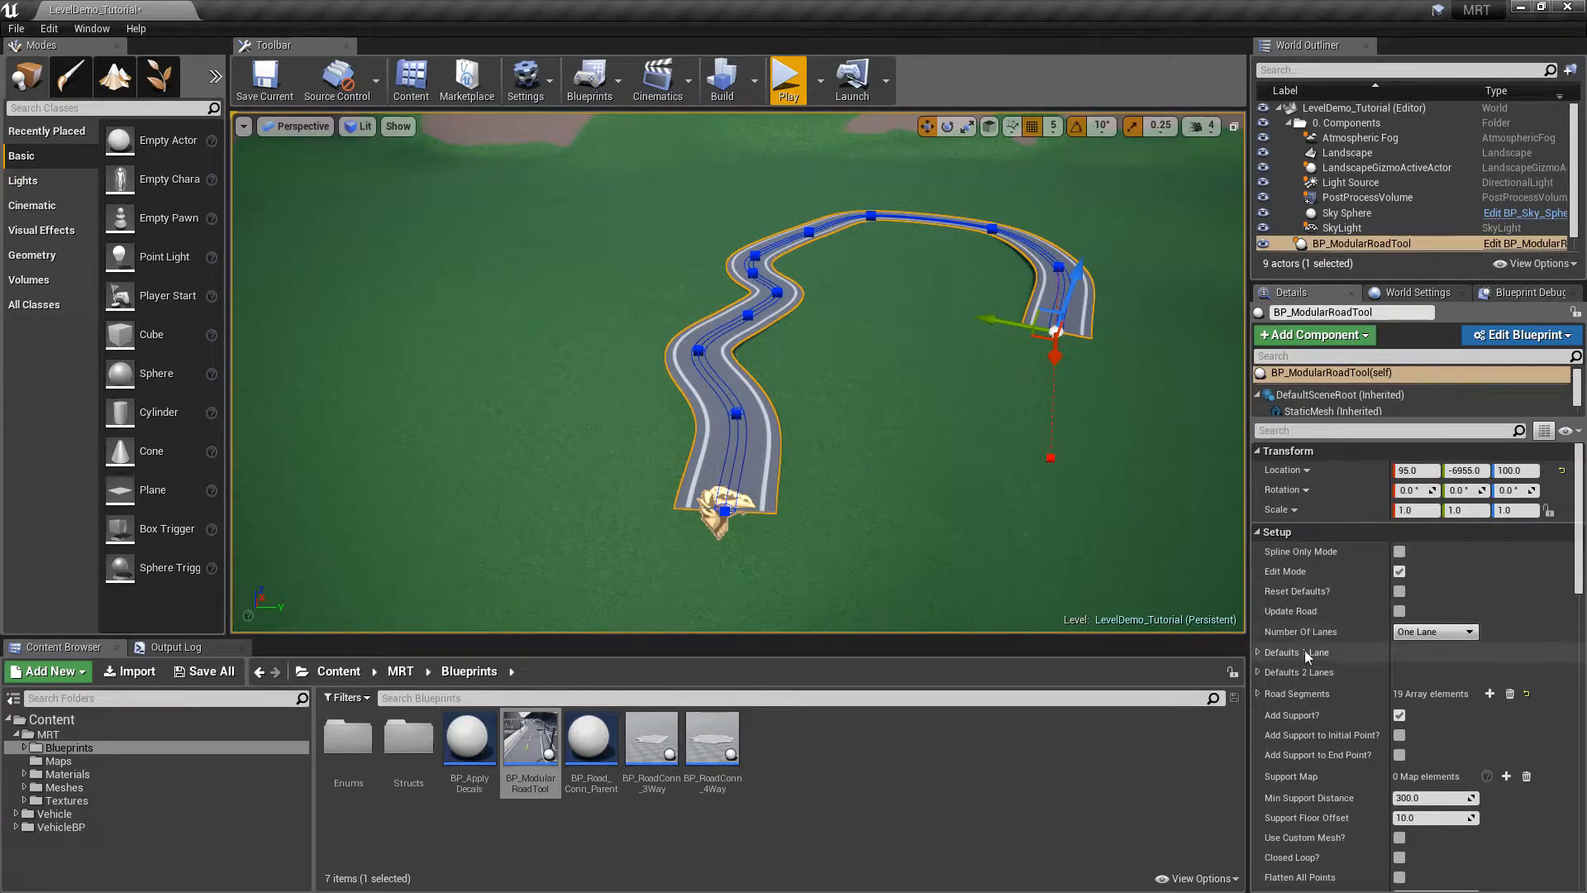
Expand and review Defaults 1 Lane, then briefly expand and collapse Defaults 2 Lanes
left_click(1259, 652)
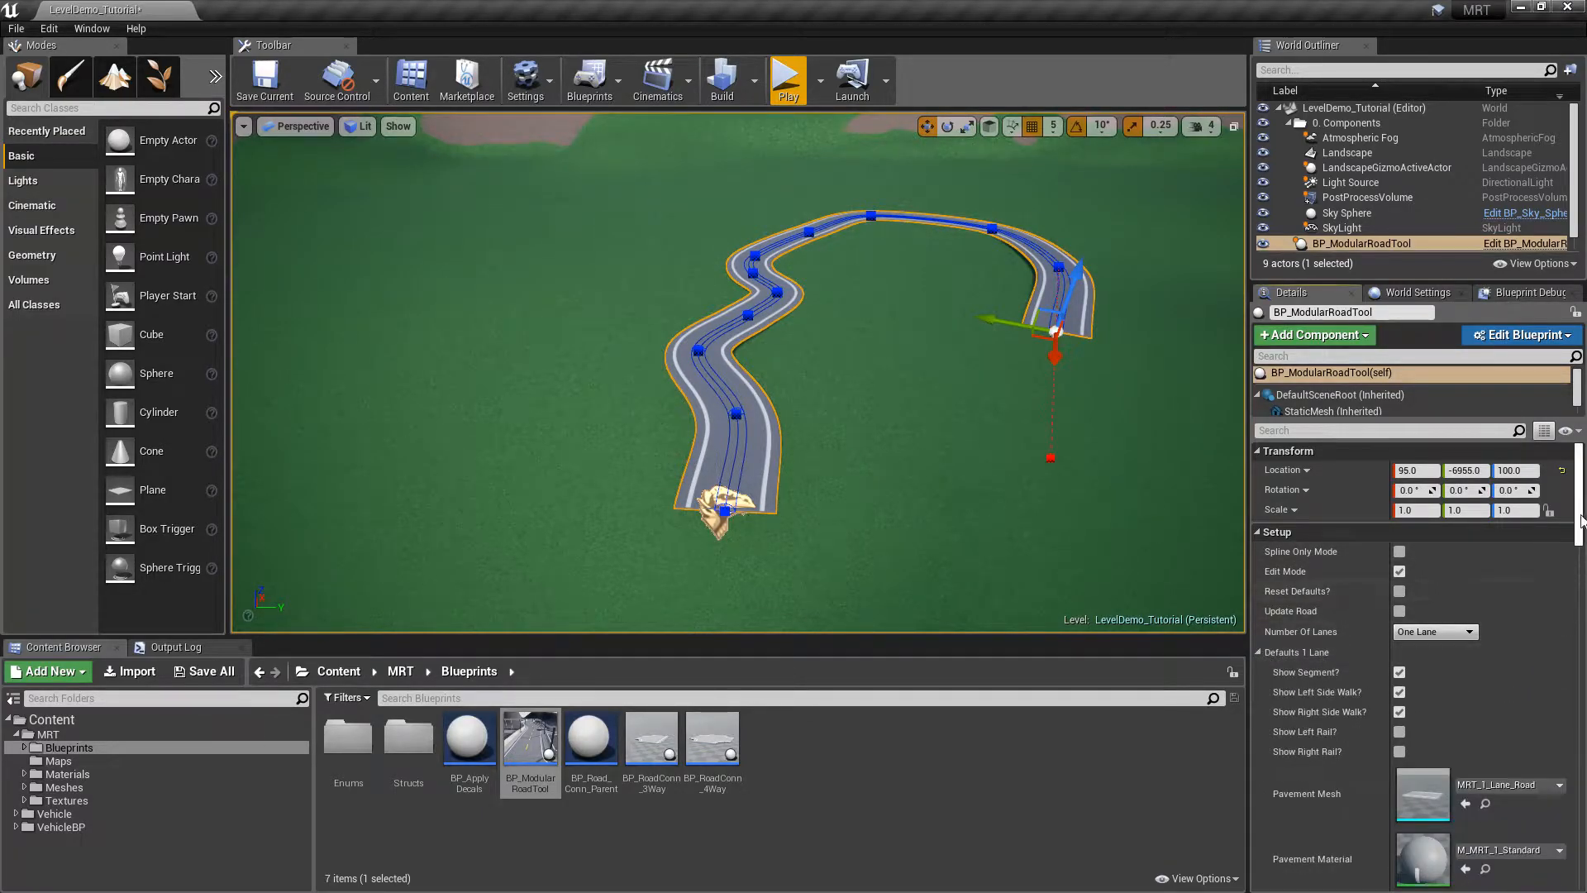
scroll(1269, 479, "down", 5)
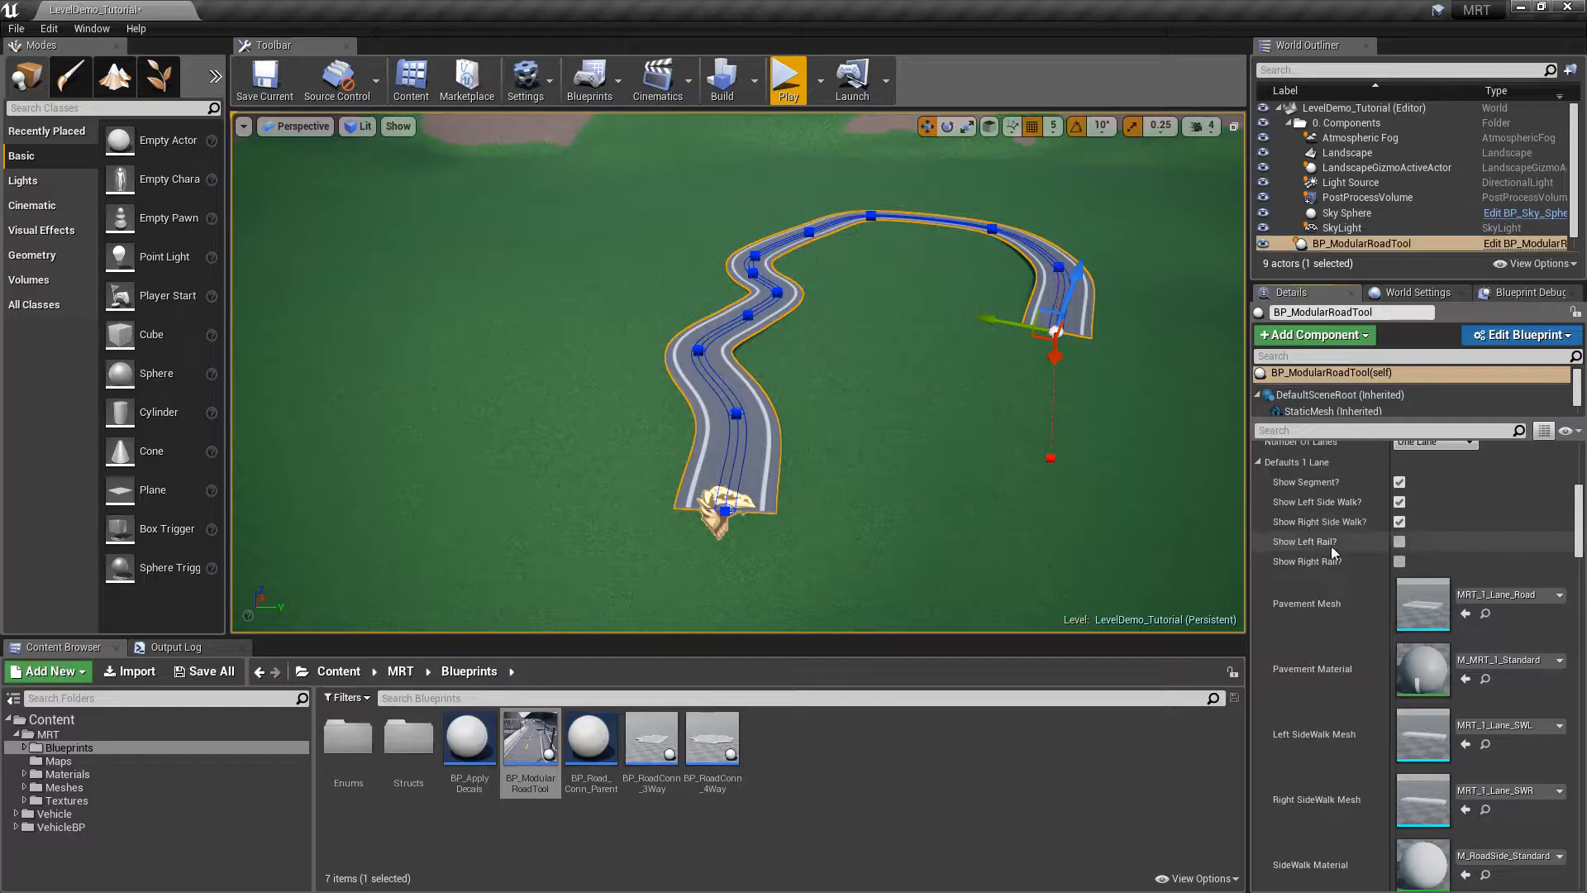
mouse_move(1579, 512)
left_mouse_down()
mouse_move(1581, 558)
mouse_move(1580, 519)
left_mouse_up()
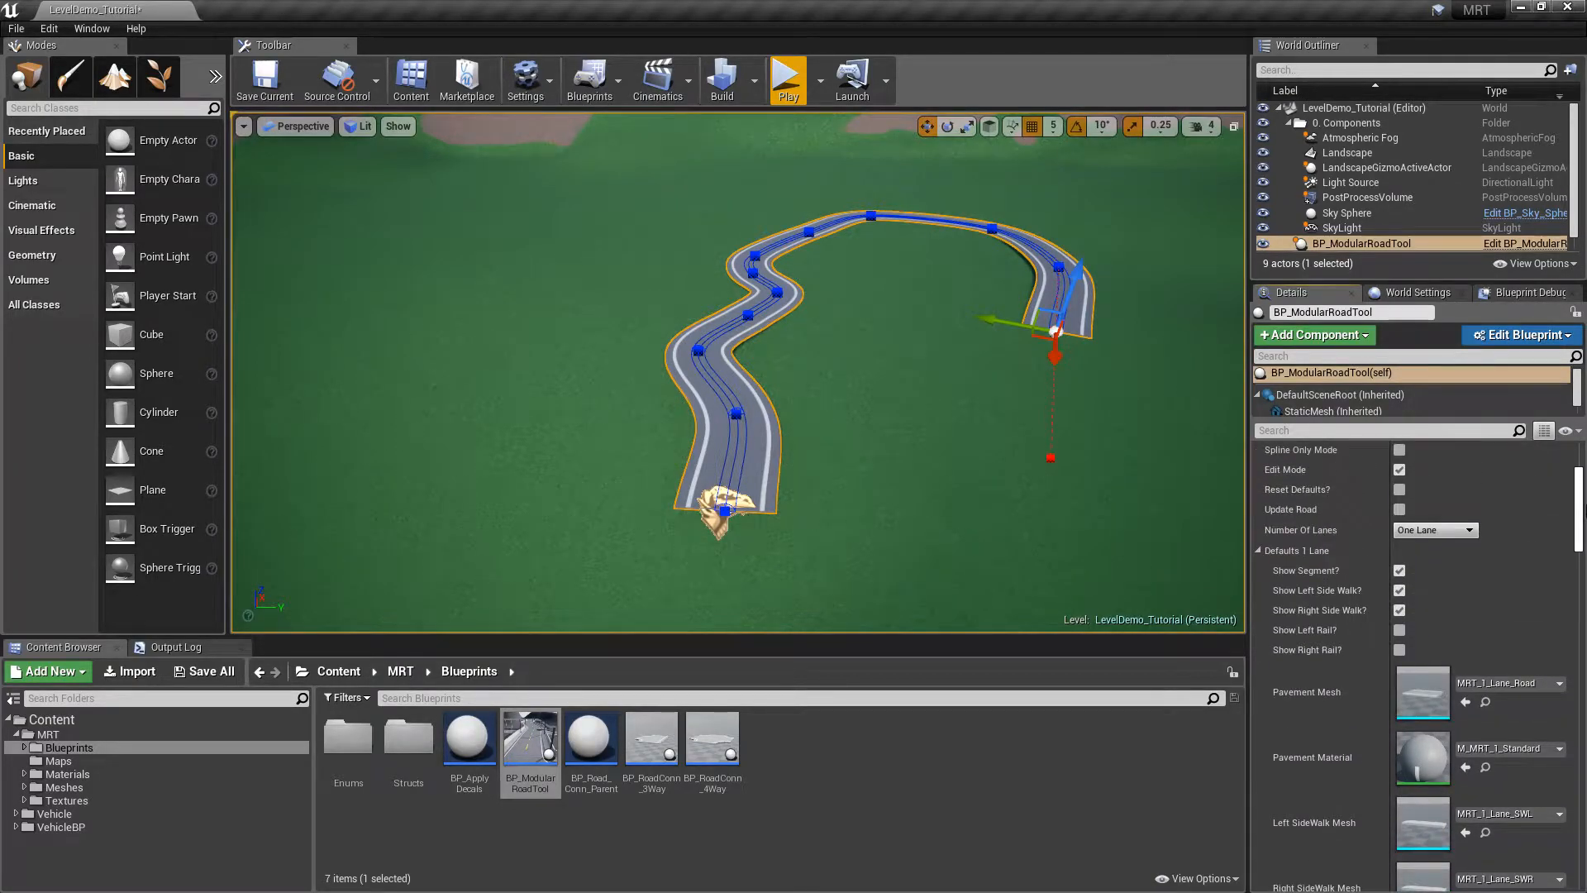
left_click(1258, 552)
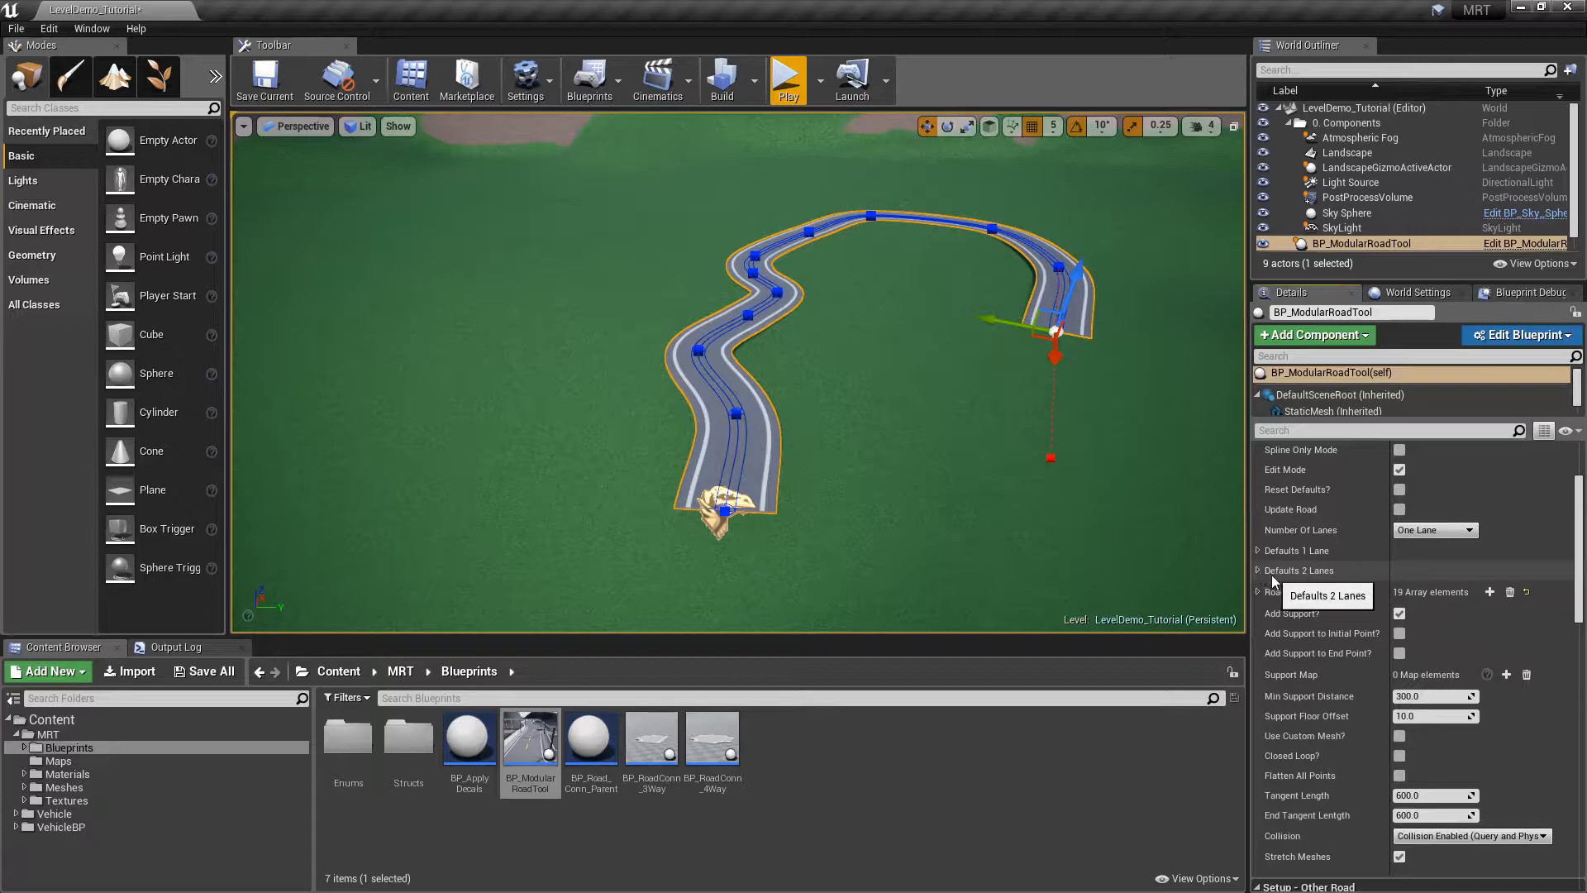
left_click(1257, 570)
left_click(1257, 570)
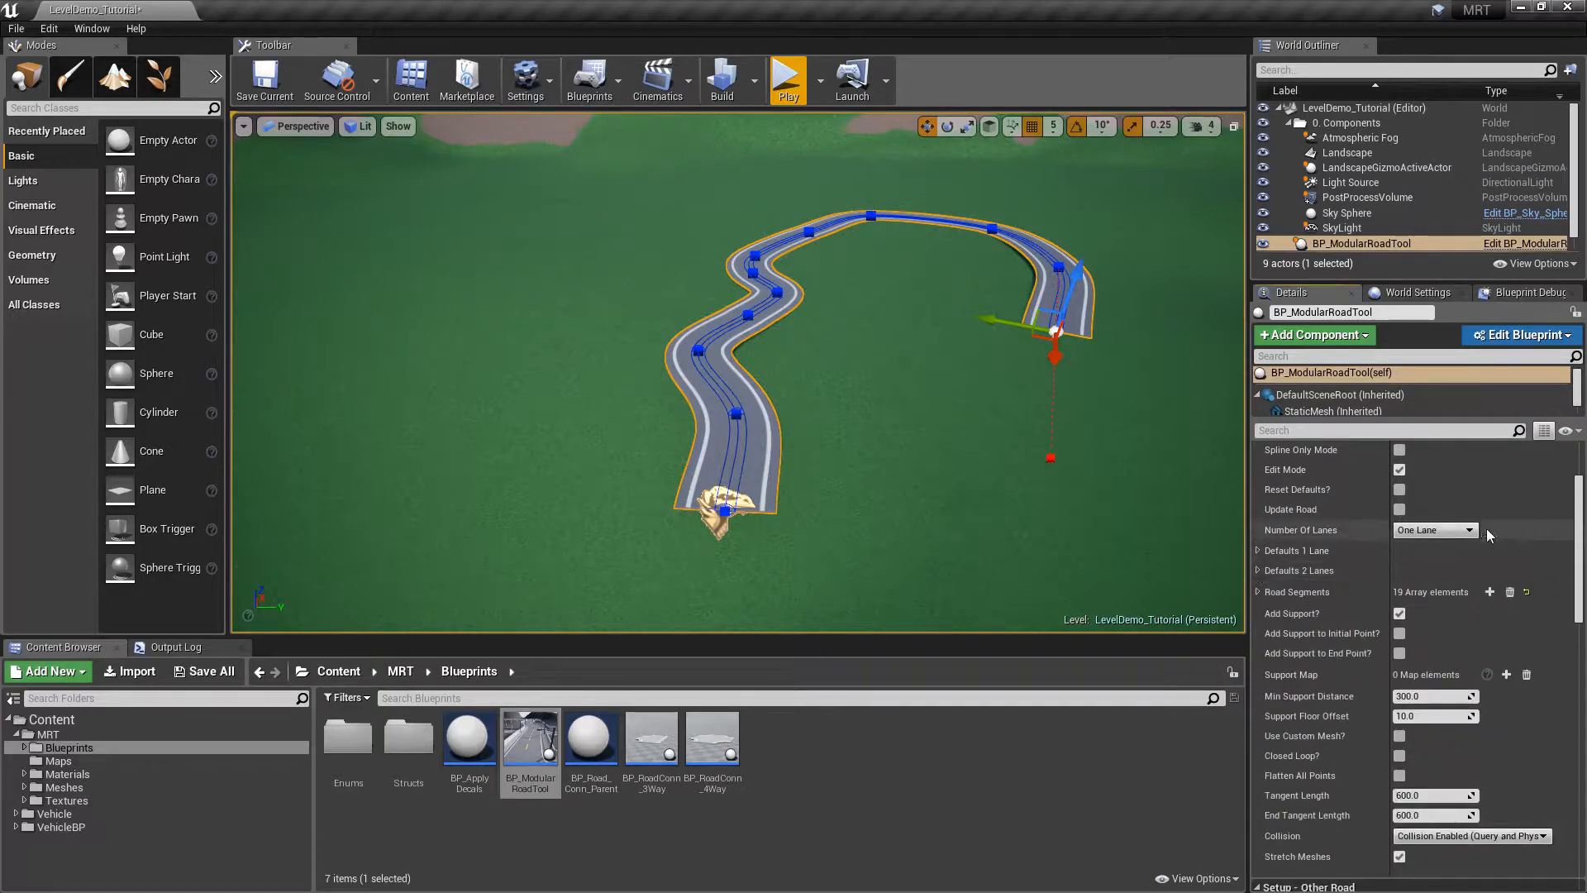
left_click_drag(1581, 529, 1580, 512)
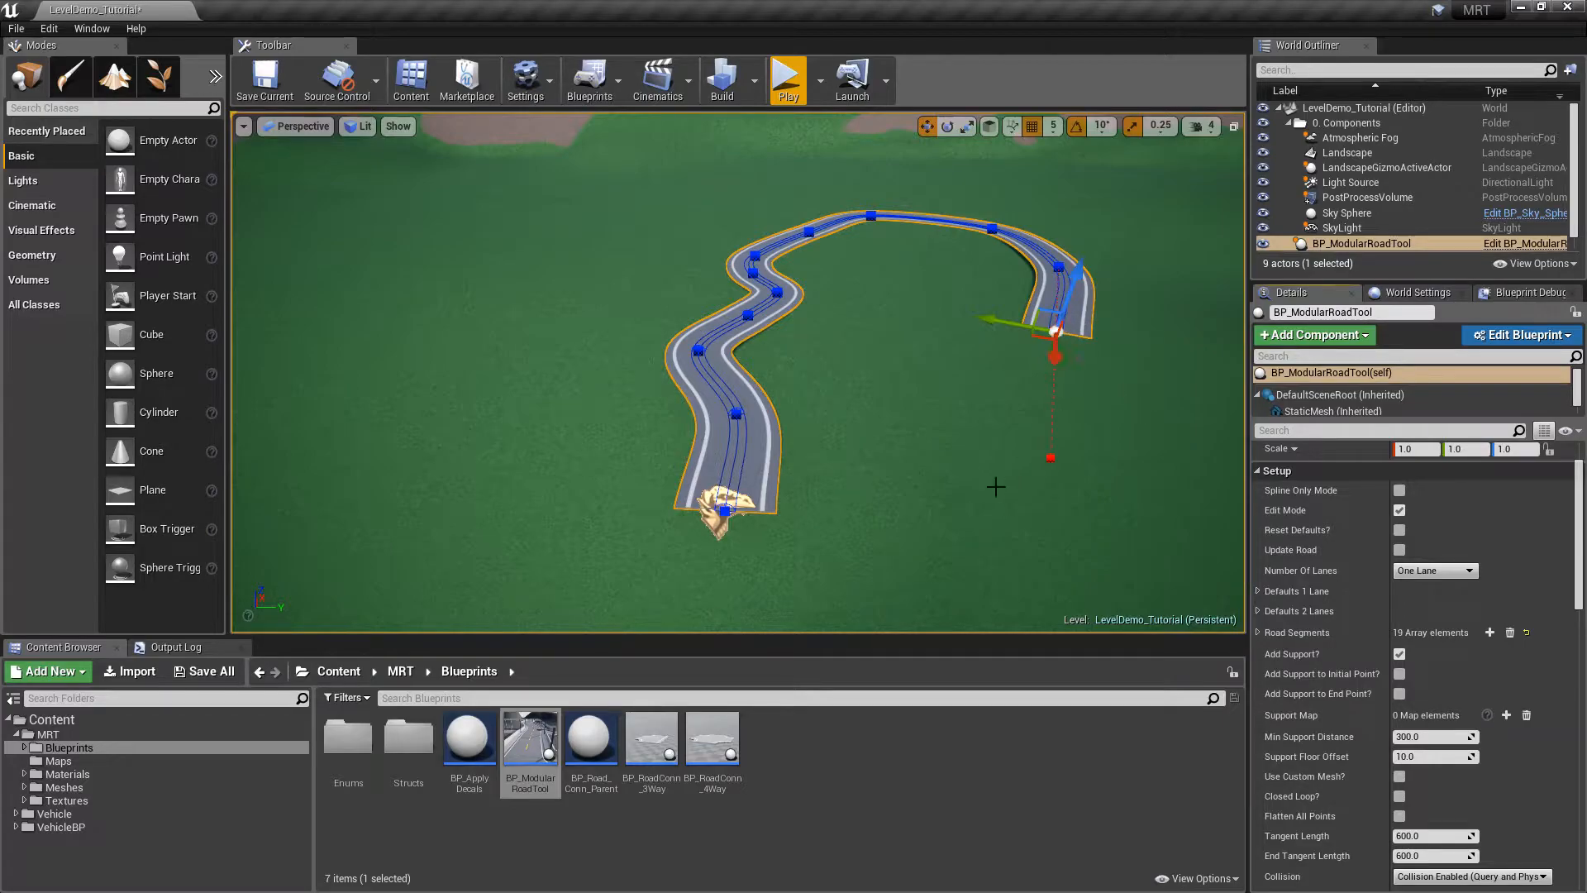
Switch Number Of Lanes to Two Lanes and extend the road with two new points
left_click(1434, 570)
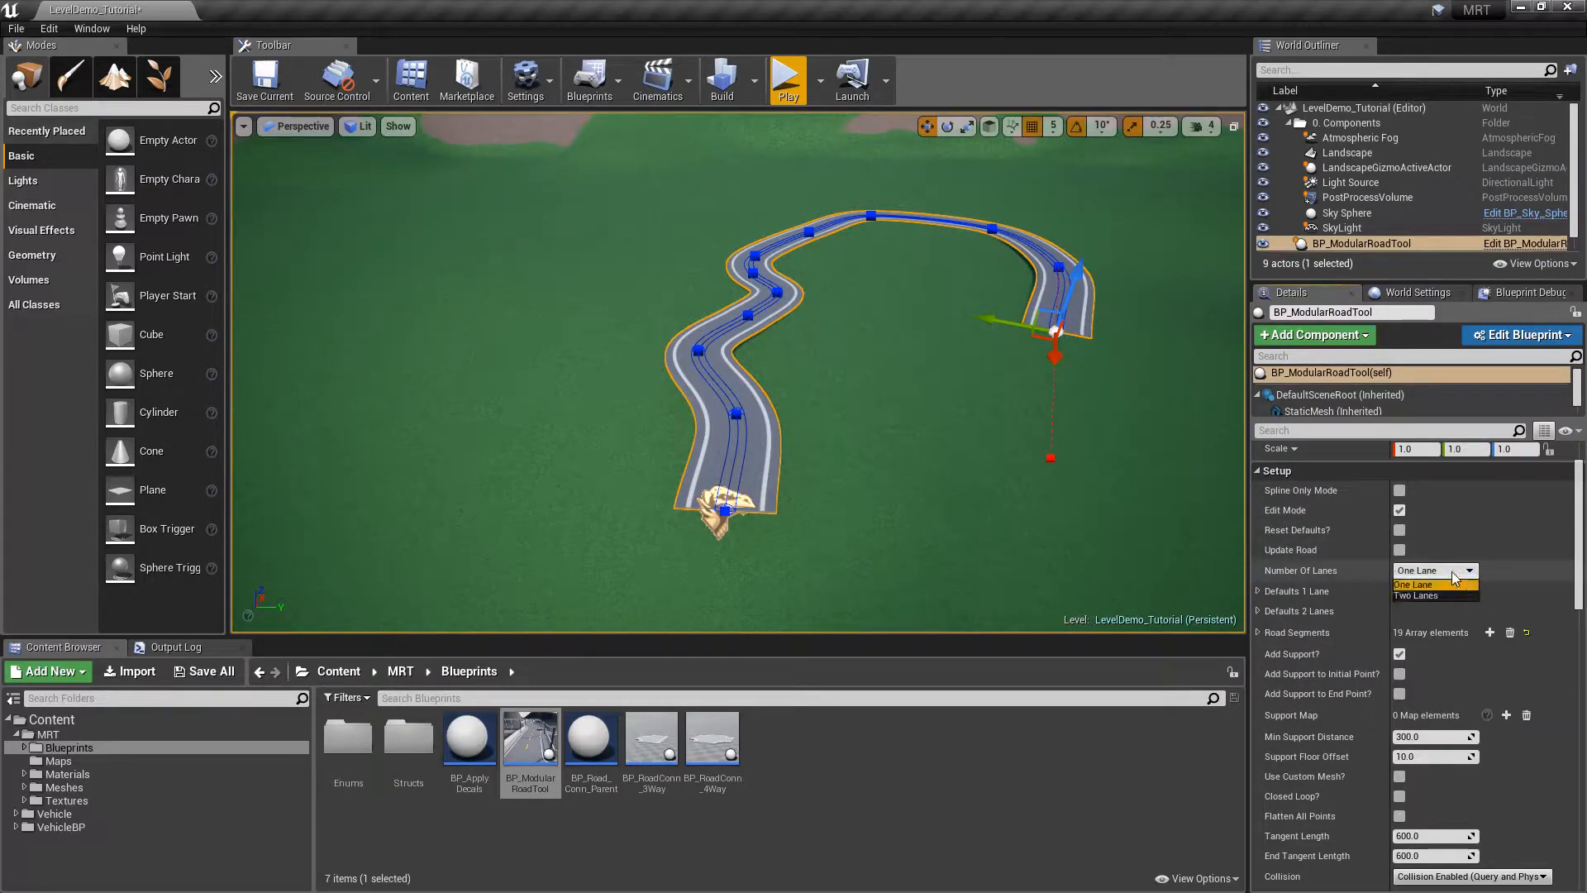
left_click(1413, 585)
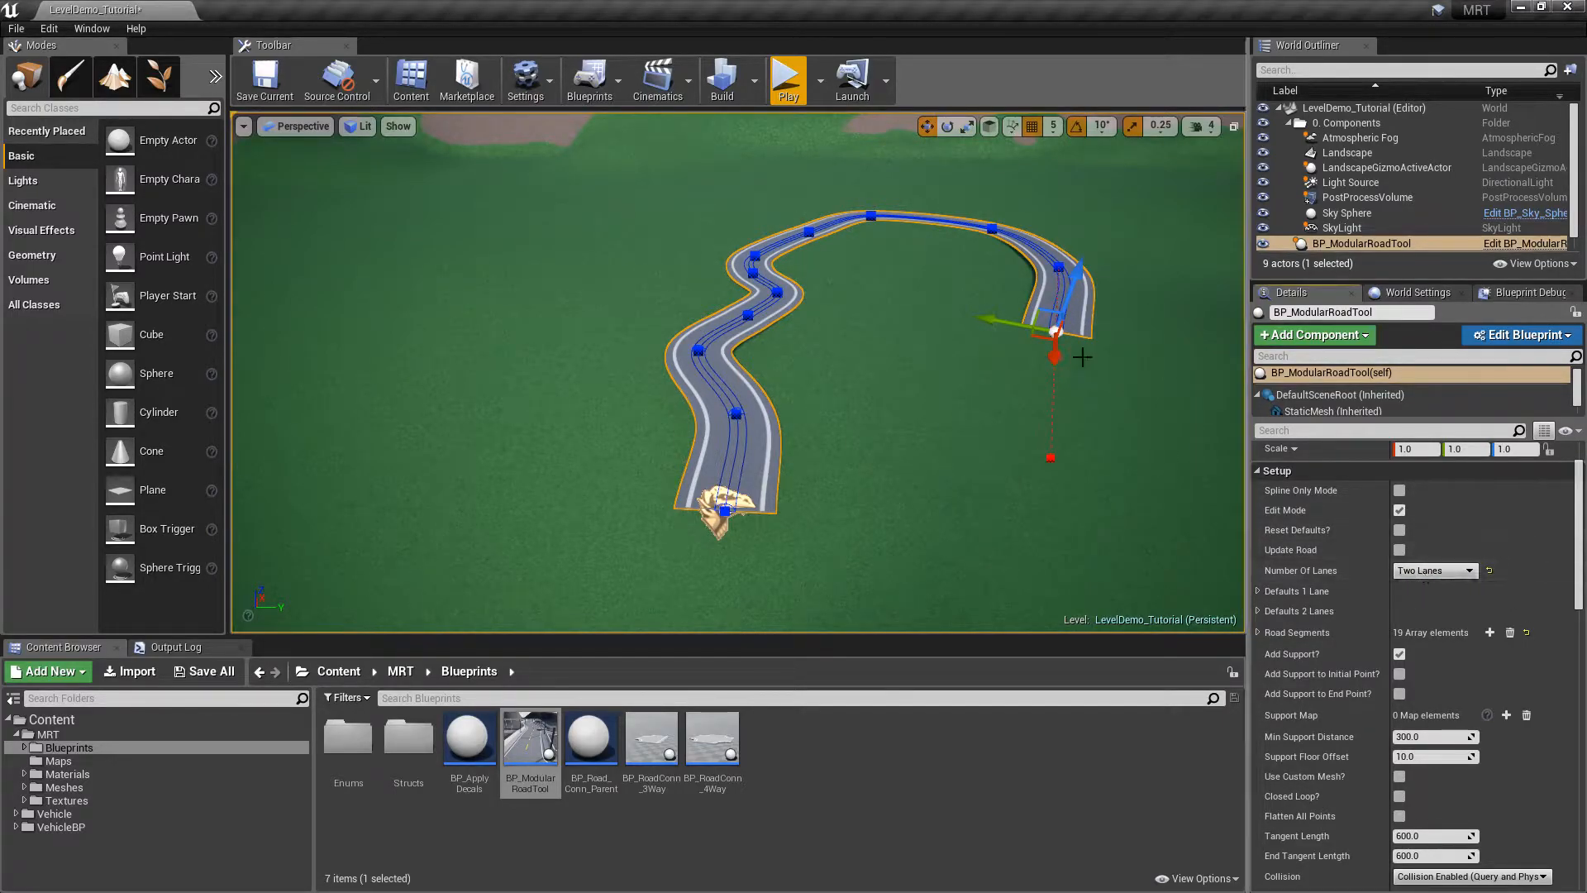
left_click_drag(1056, 355, 1052, 449, "alt")
right_click_drag(1053, 450, 1148, 509)
left_click_drag(593, 313, 428, 235, "alt")
right_click_drag(795, 273, 868, 252)
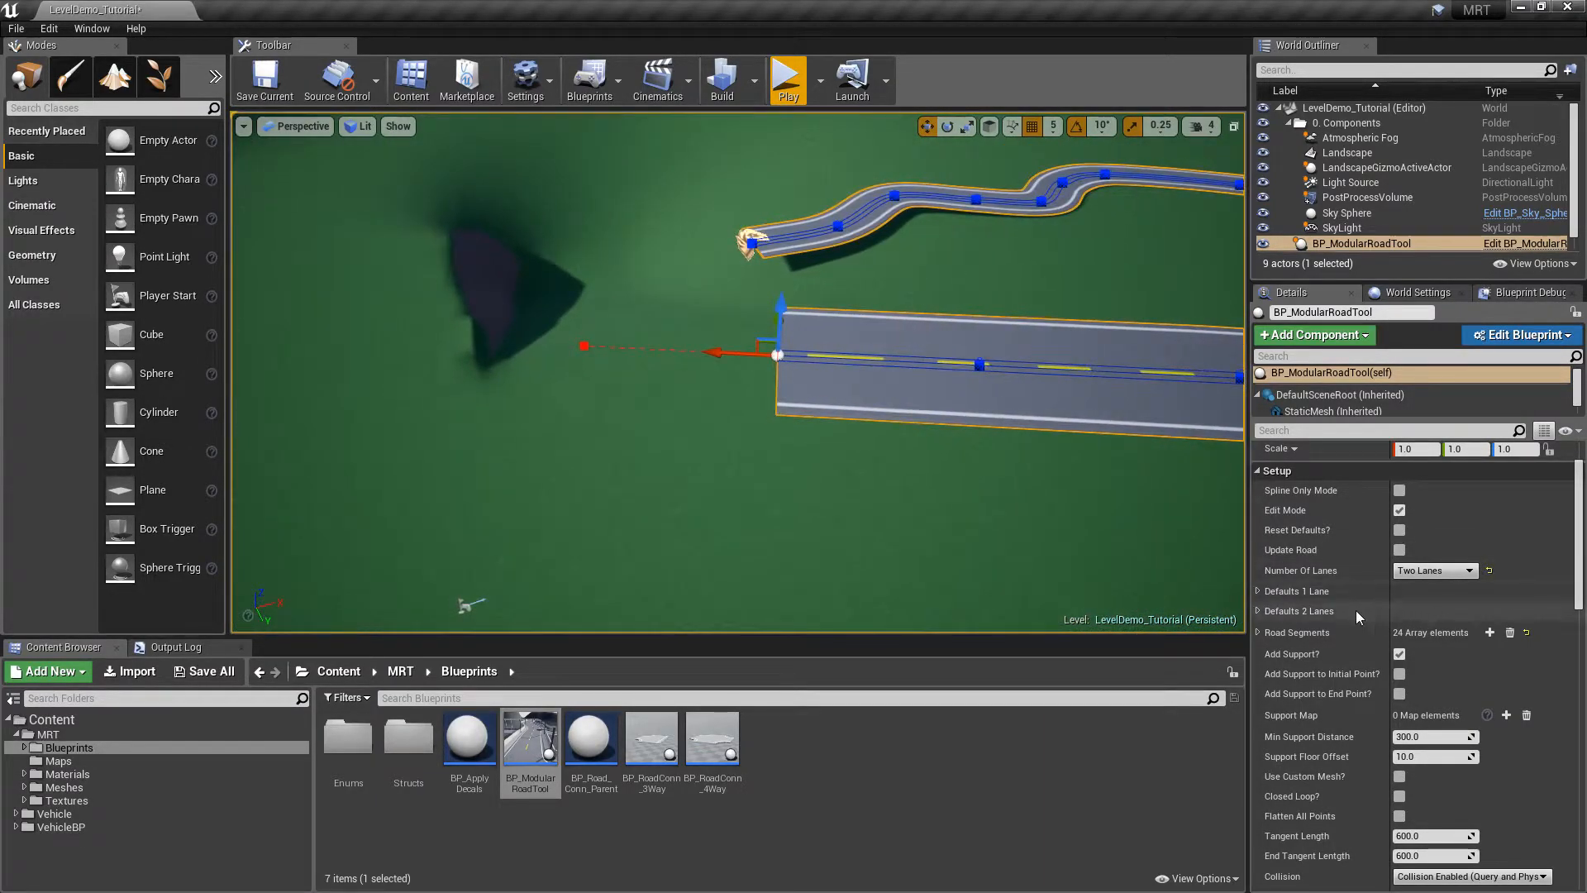
Enable the left and right rails in Defaults 2 Lanes
left_click(1259, 612)
left_click(1399, 690)
left_click(1399, 710)
left_click(1259, 612)
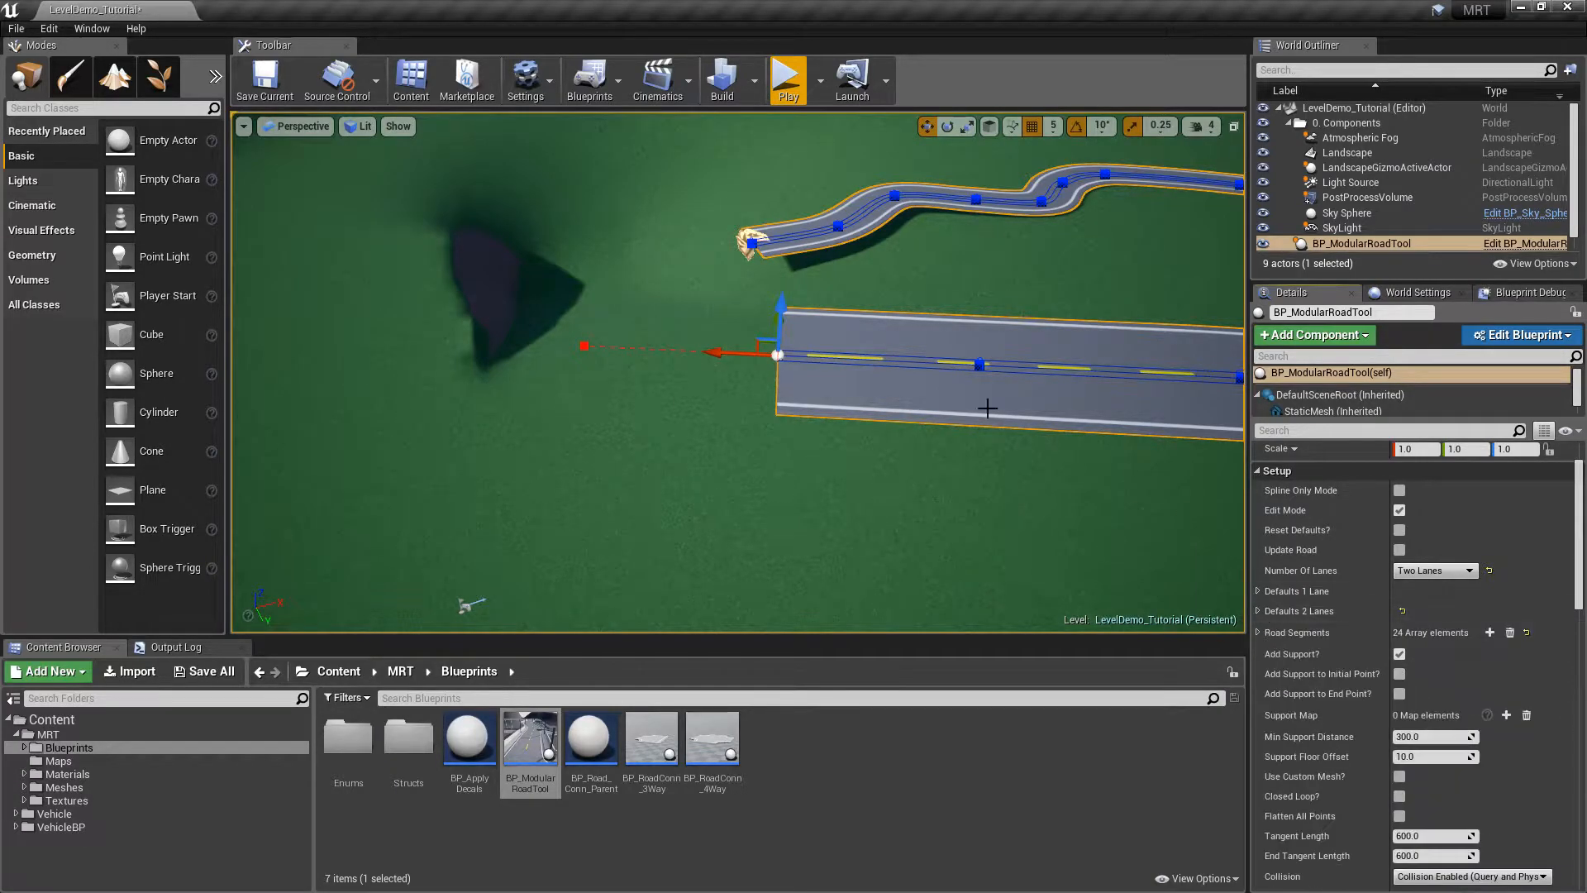
Extend the two-lane road with two more points and preview it with its rails
left_click_drag(719, 355, 570, 416, "alt")
left_click_drag(435, 489, 217, 574, "alt")
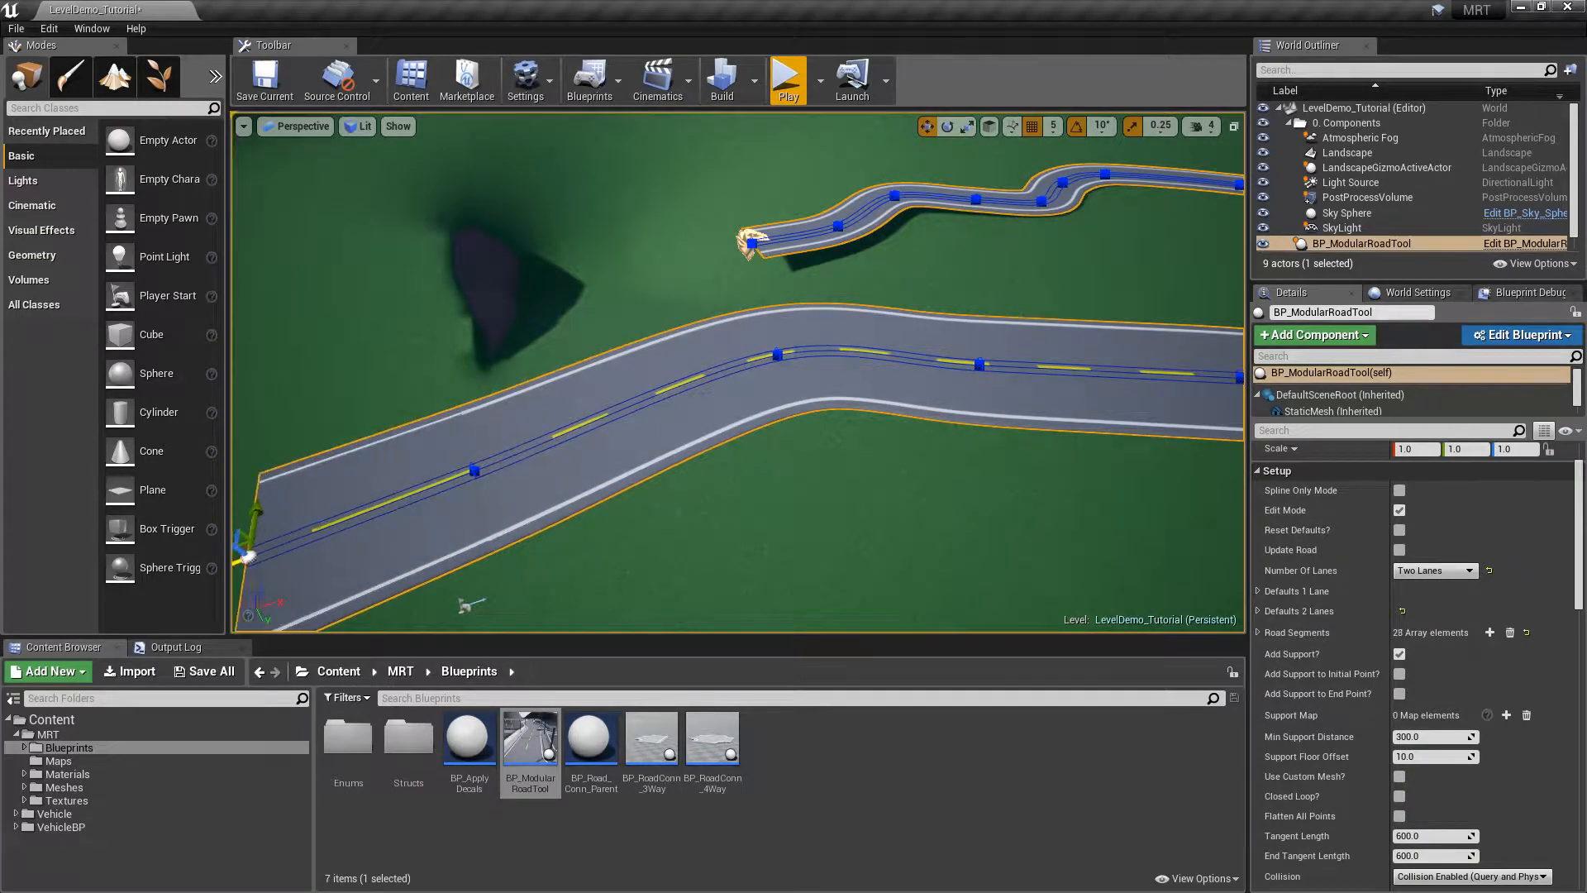
left_click(1399, 510)
left_click_drag(1155, 330, 975, 351, "alt")
right_click_drag(322, 264, 477, 217)
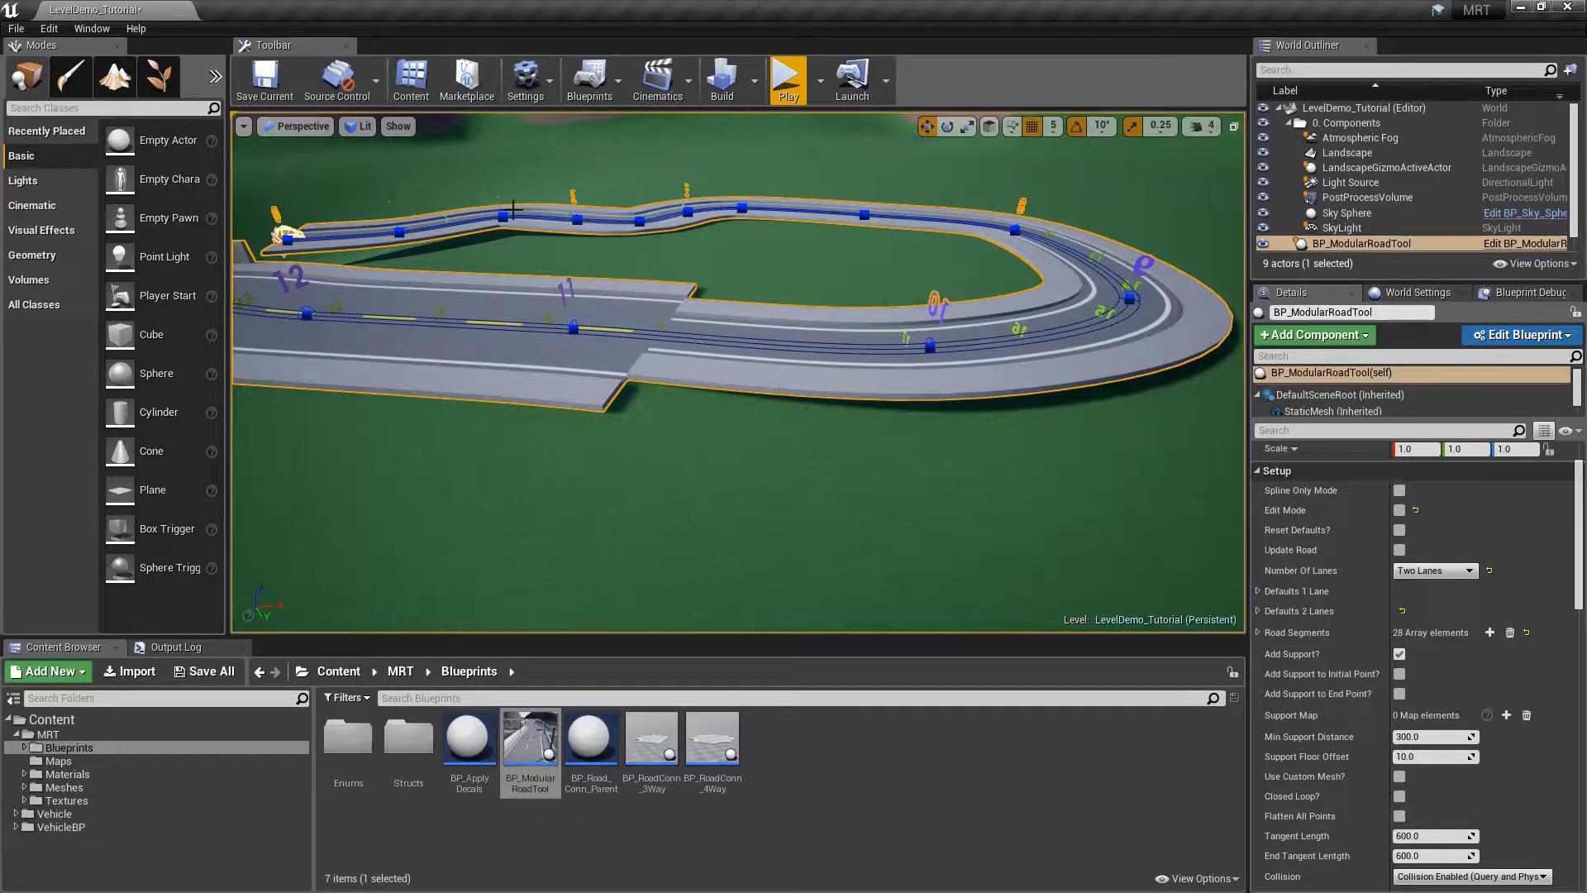
right_click_drag(879, 402, 814, 400)
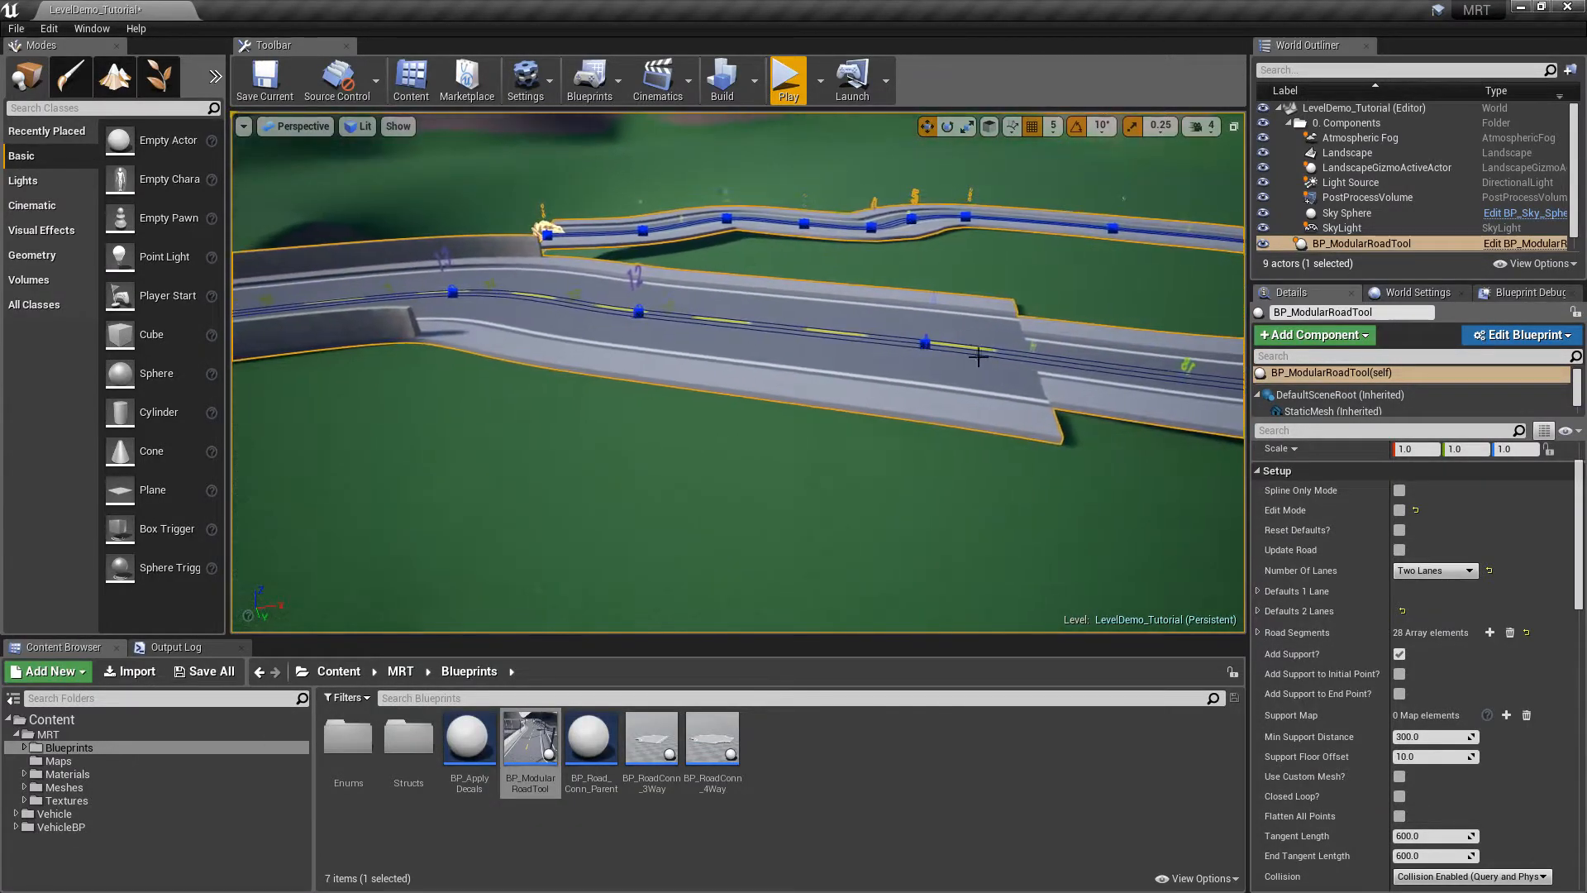
right_click_drag(831, 286, 727, 367)
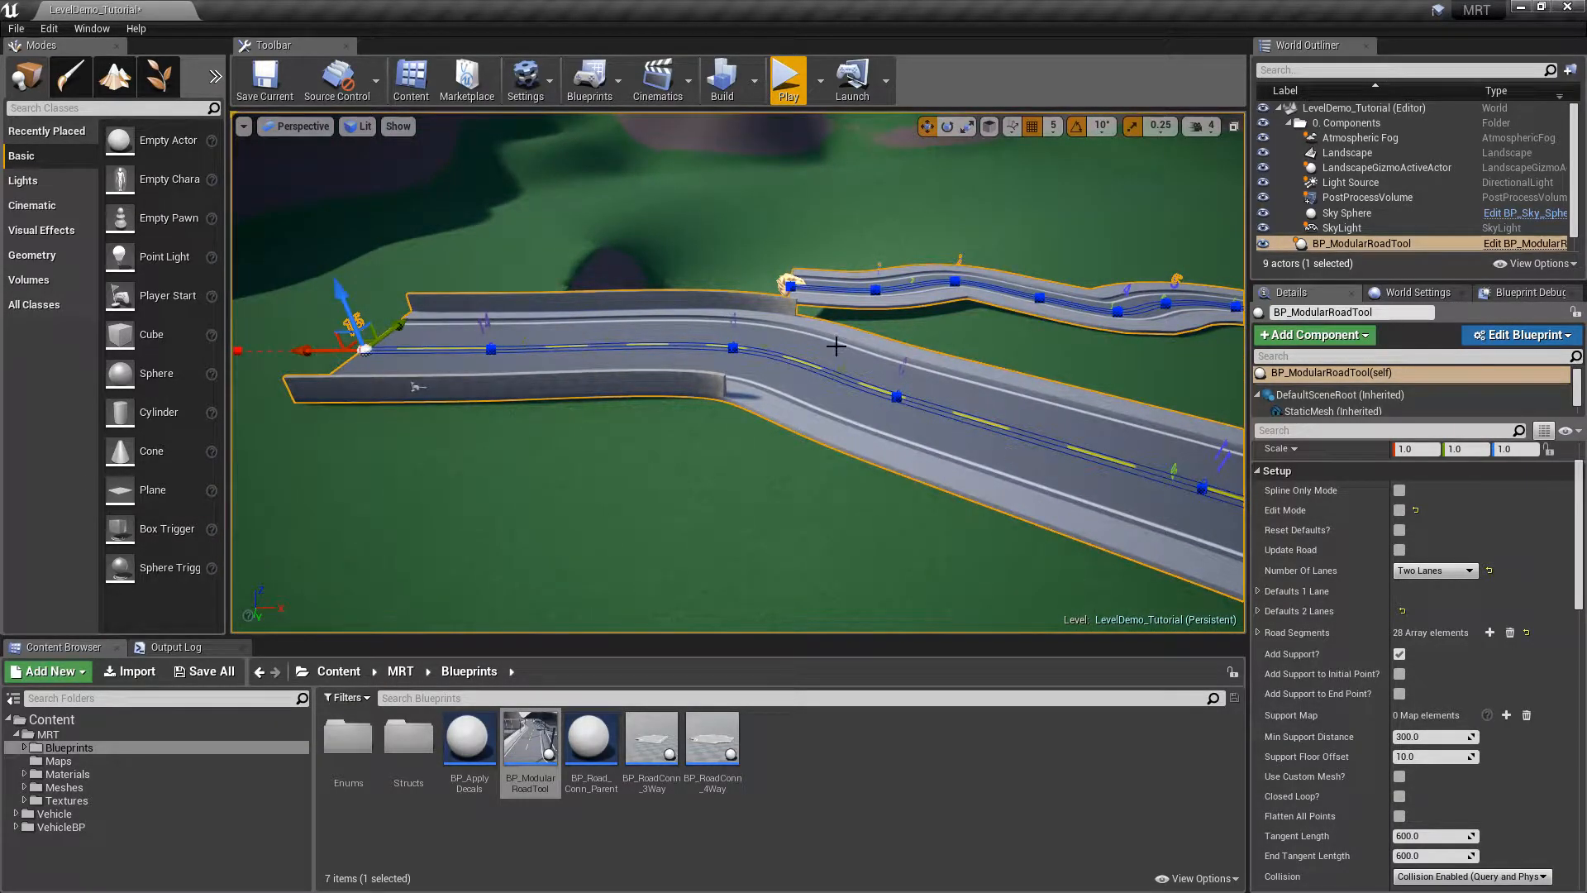
left_click(1260, 610)
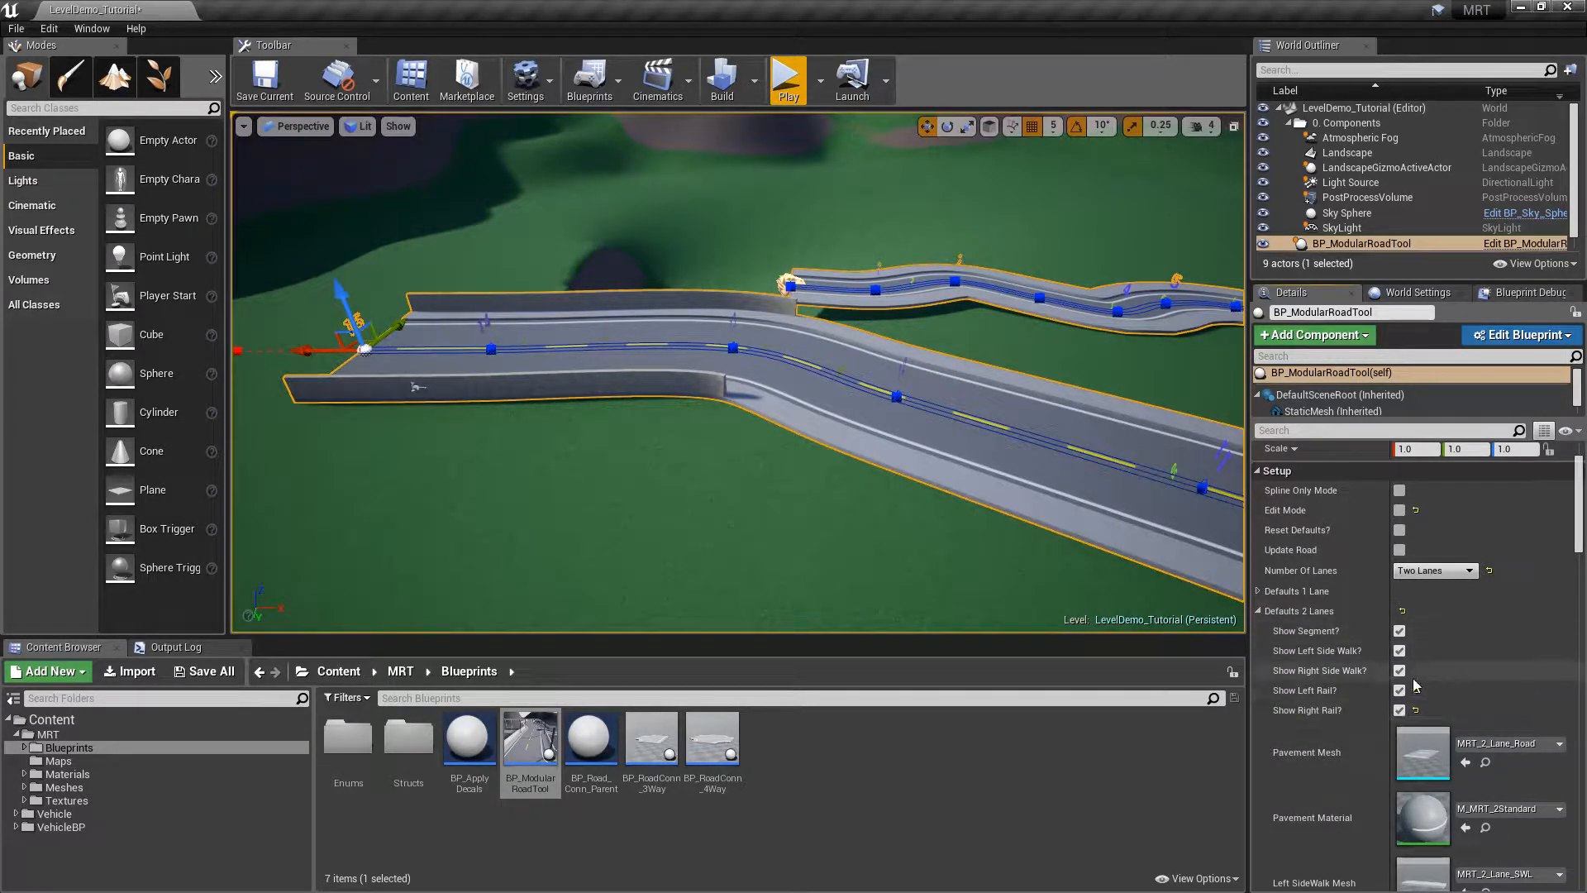
Collapse Defaults 2 Lanes and orbit to view the full 28-segment road loop
left_click(1258, 611)
right_click_drag(895, 296, 920, 336)
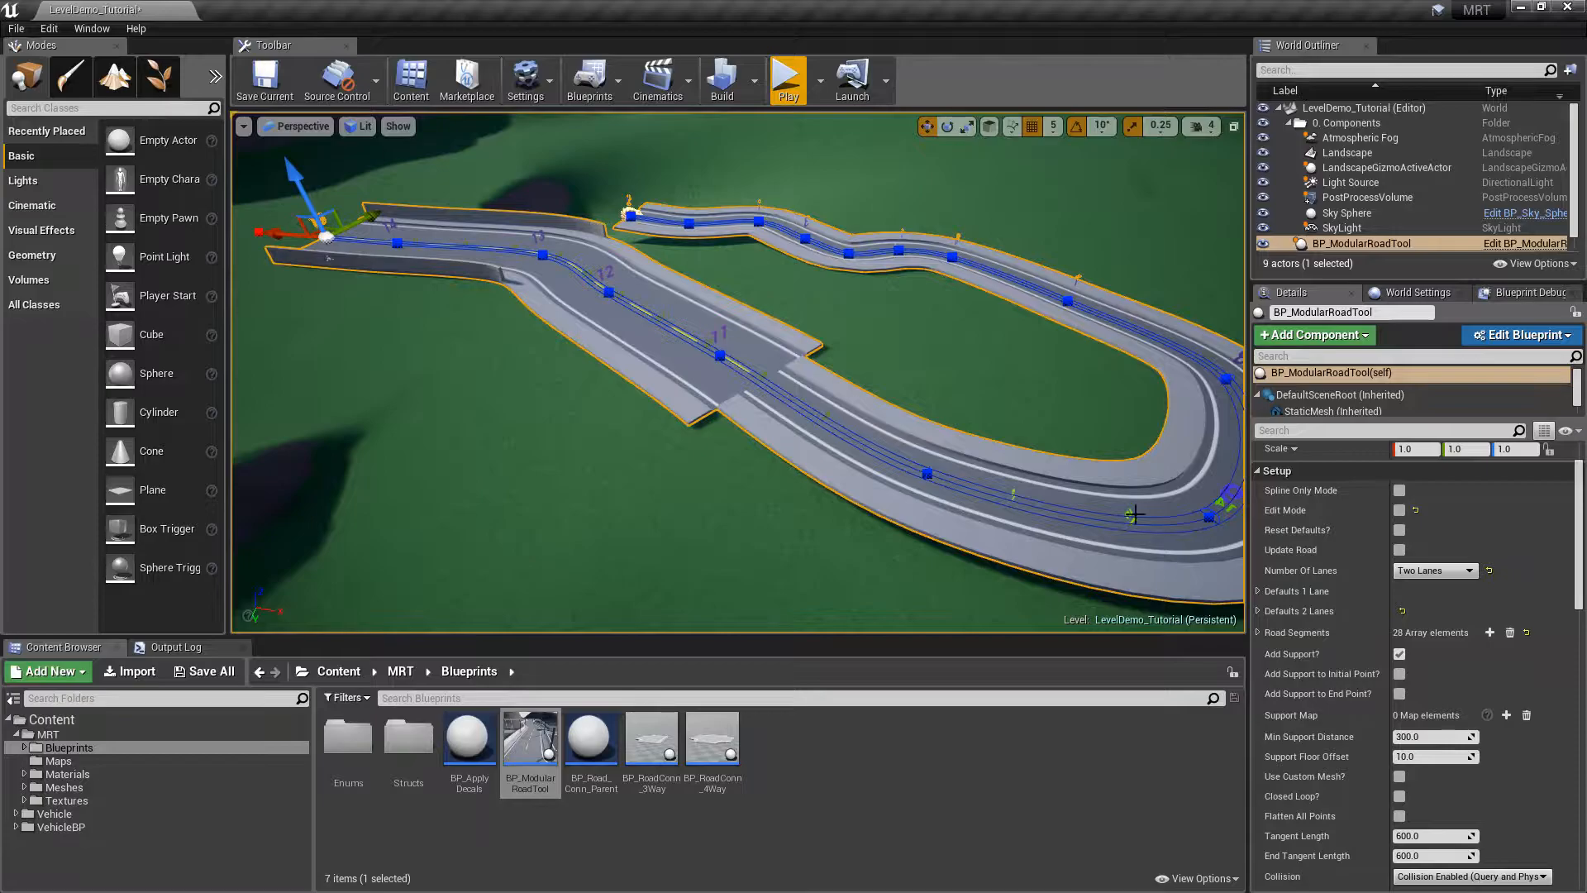
Expand the Road Segments array in Details to list all 28 segment entries
scroll(1341, 572, "down", 2)
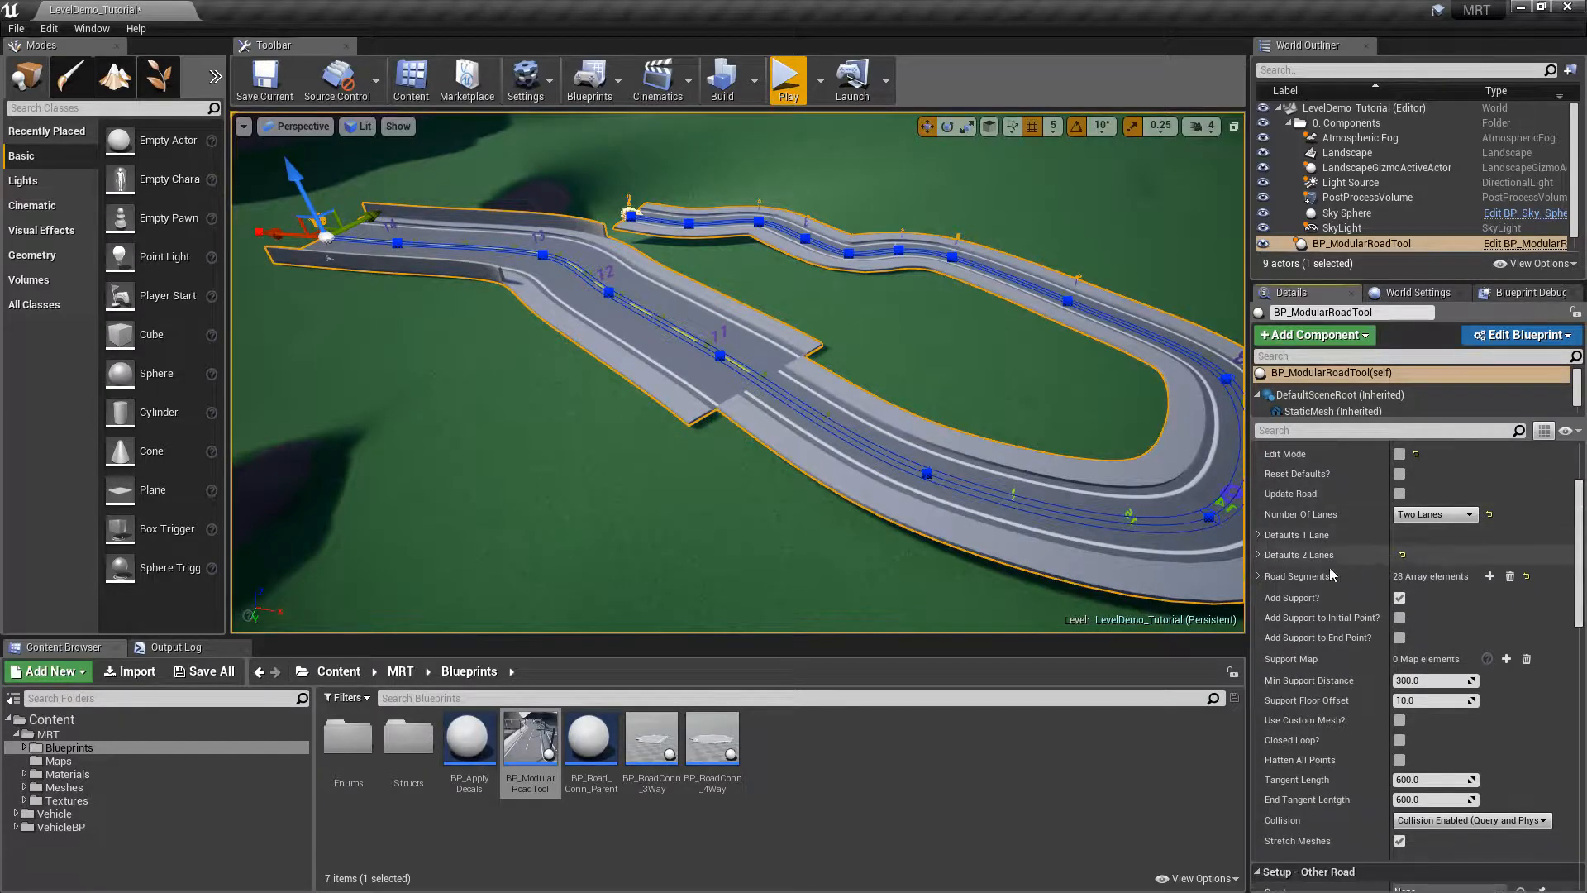
left_click(1259, 578)
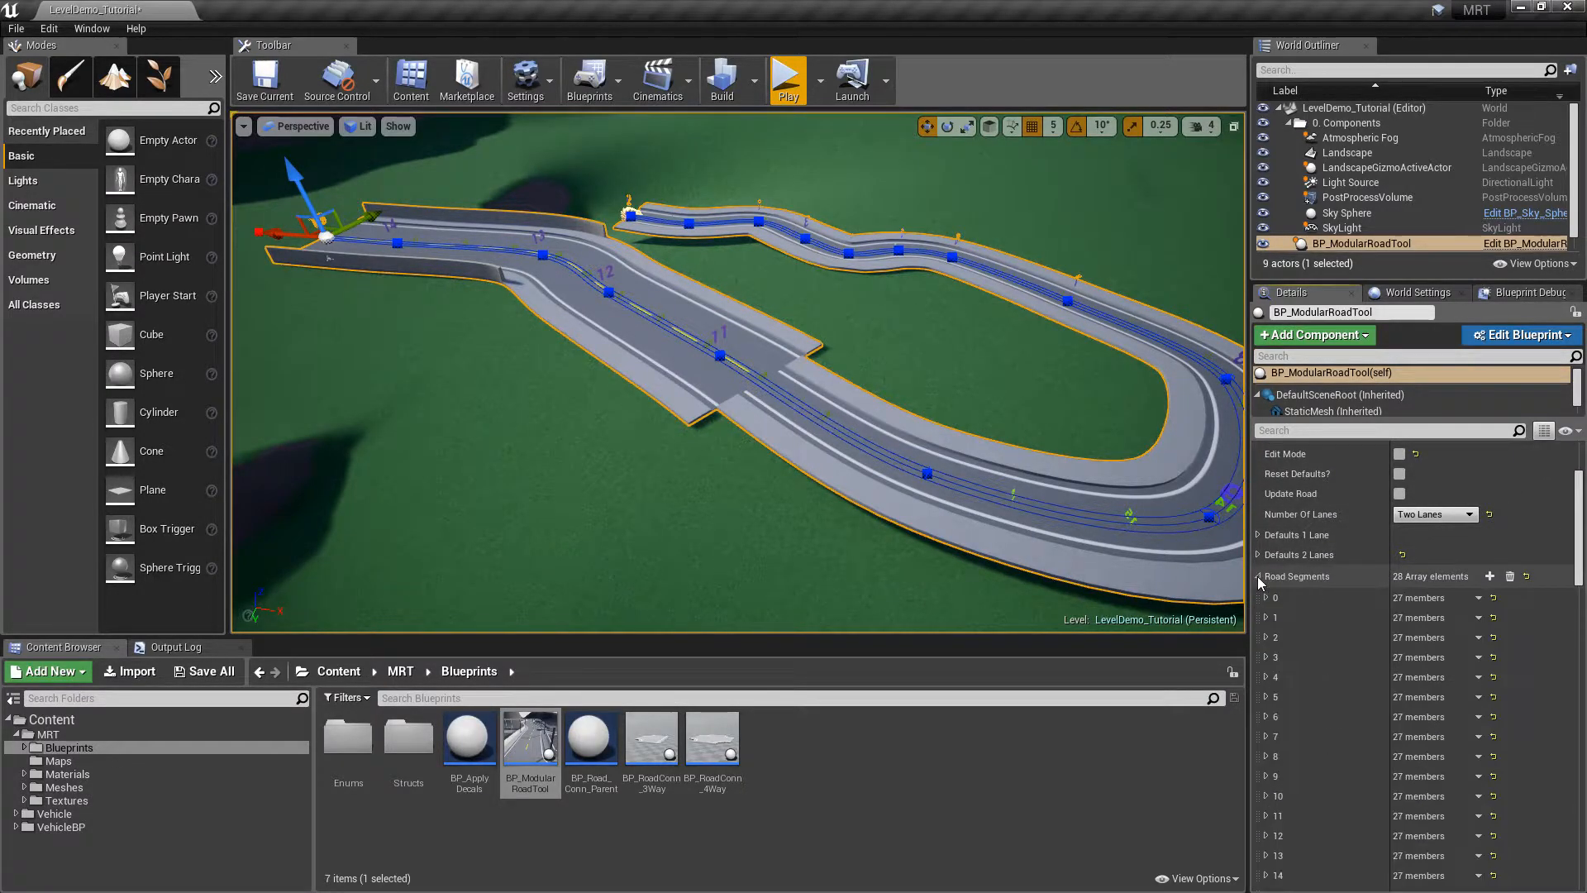
left_click_drag(1579, 529, 1581, 616)
Fly the camera to the road's start and along it to check the numbered segments
right_click_drag(898, 349, 1124, 299)
key("w")
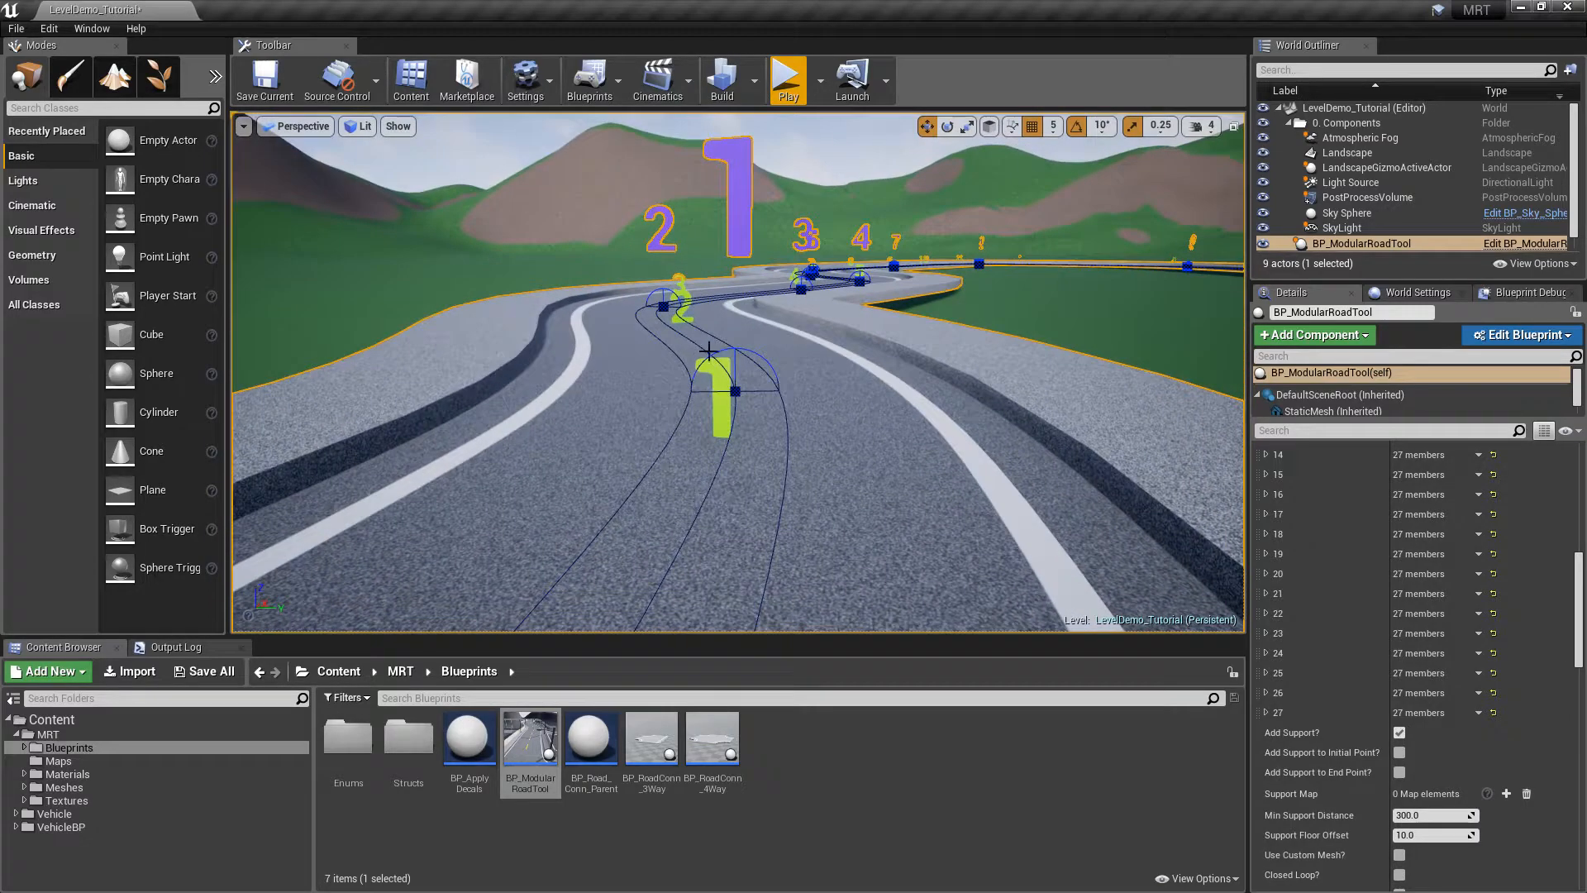
right_click_drag(971, 298, 890, 298)
key("d")
key("a")
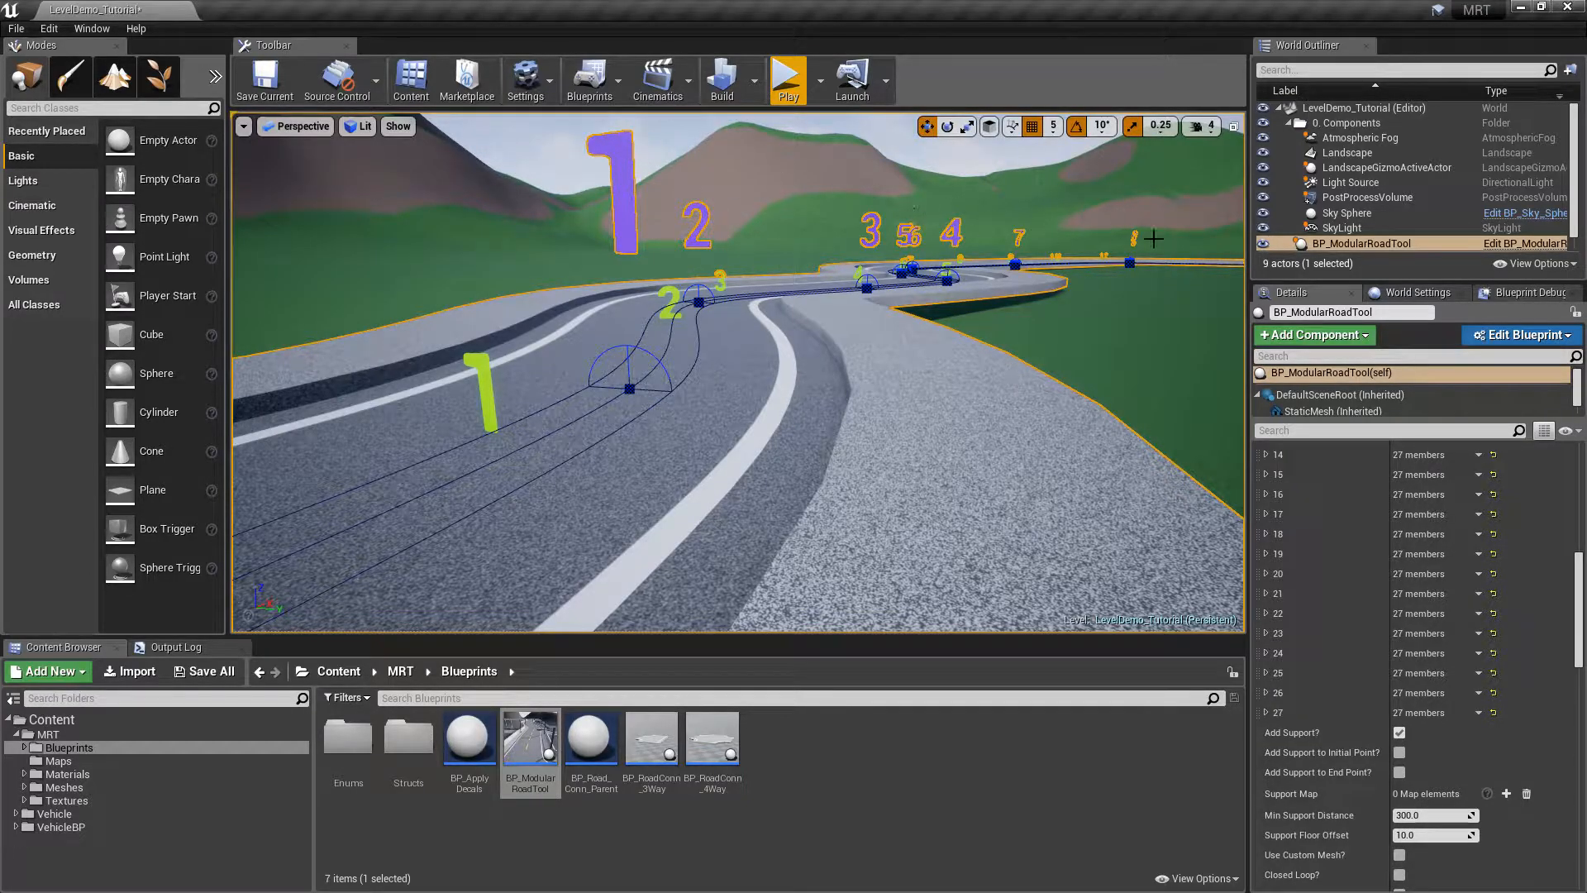
key("s")
right_click_drag(805, 340, 777, 432)
key("e")
key("w")
key("d")
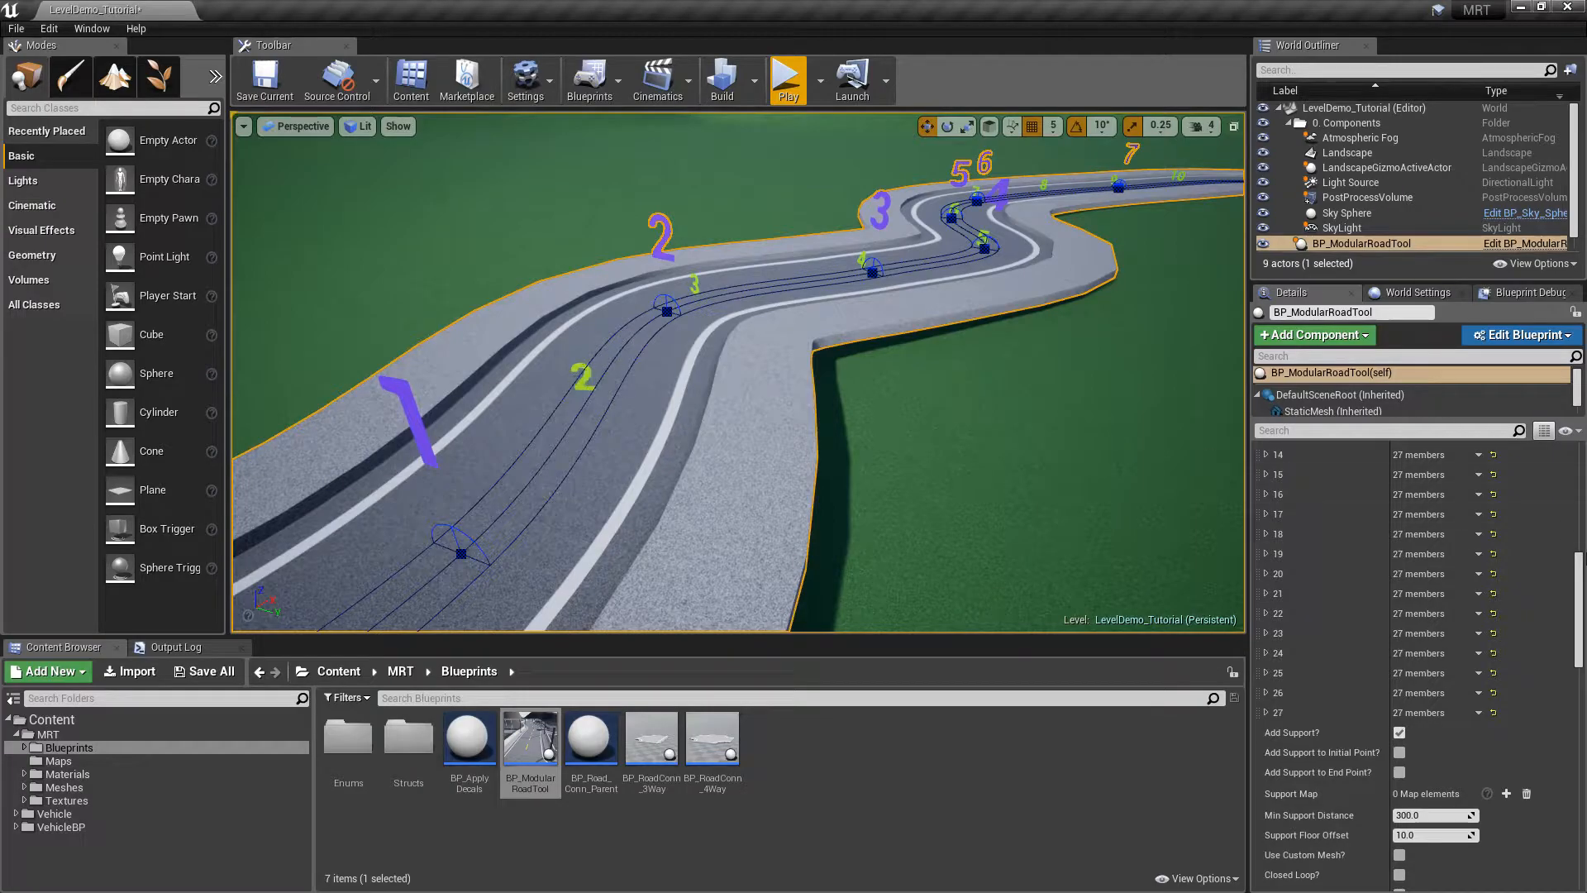
left_click_drag(1579, 578, 1578, 504)
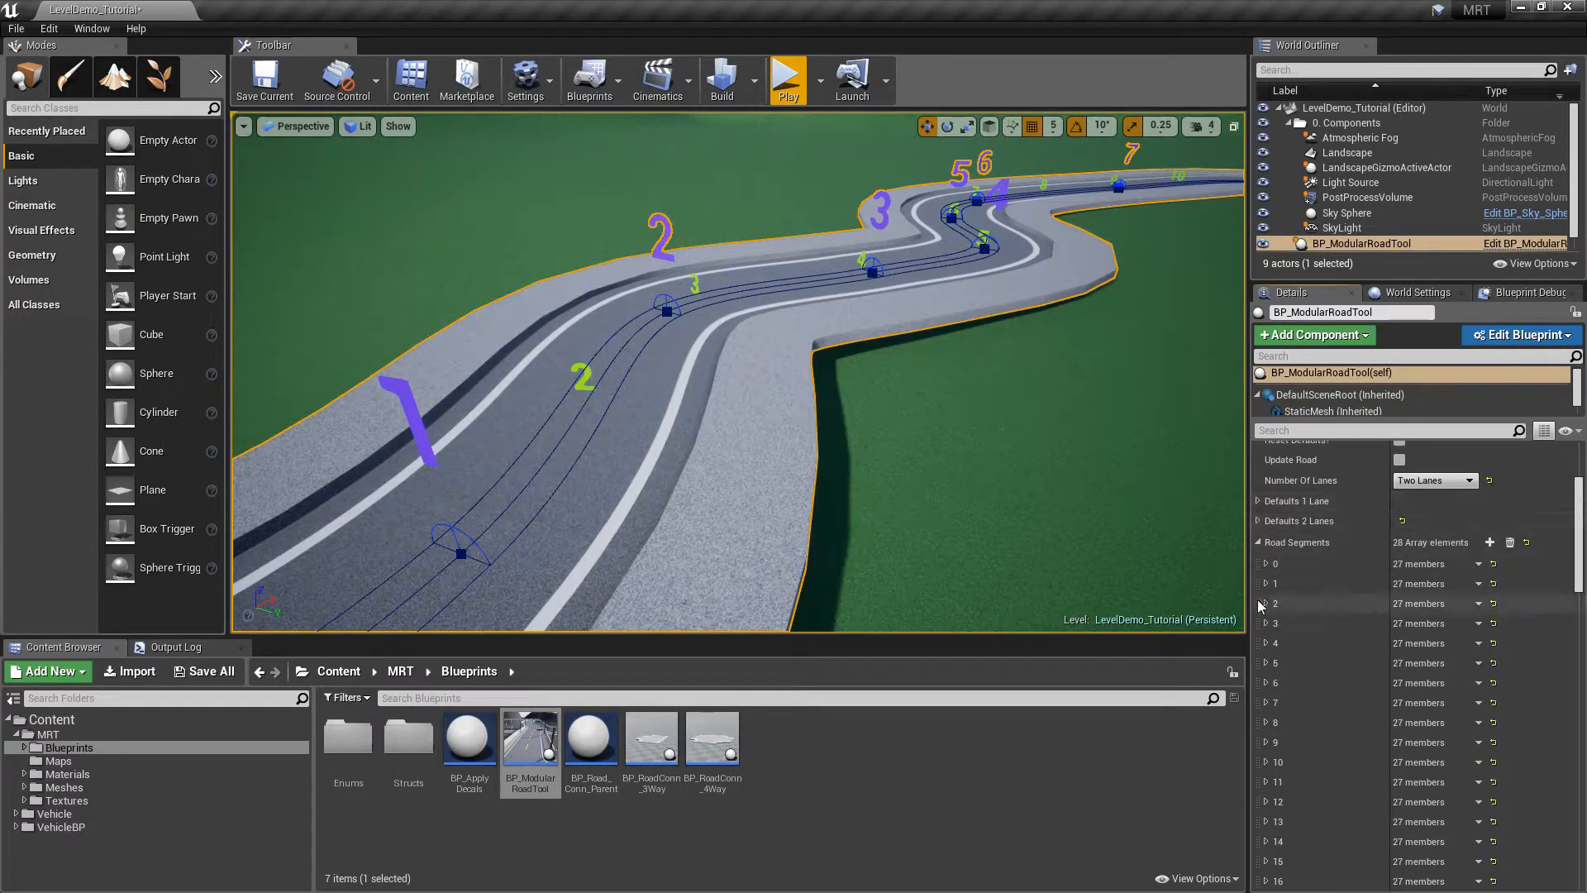
Uncheck Show Left Side Walk? and Show Right Side Walk? for road segment 2, keeping it shown
left_click(1266, 604)
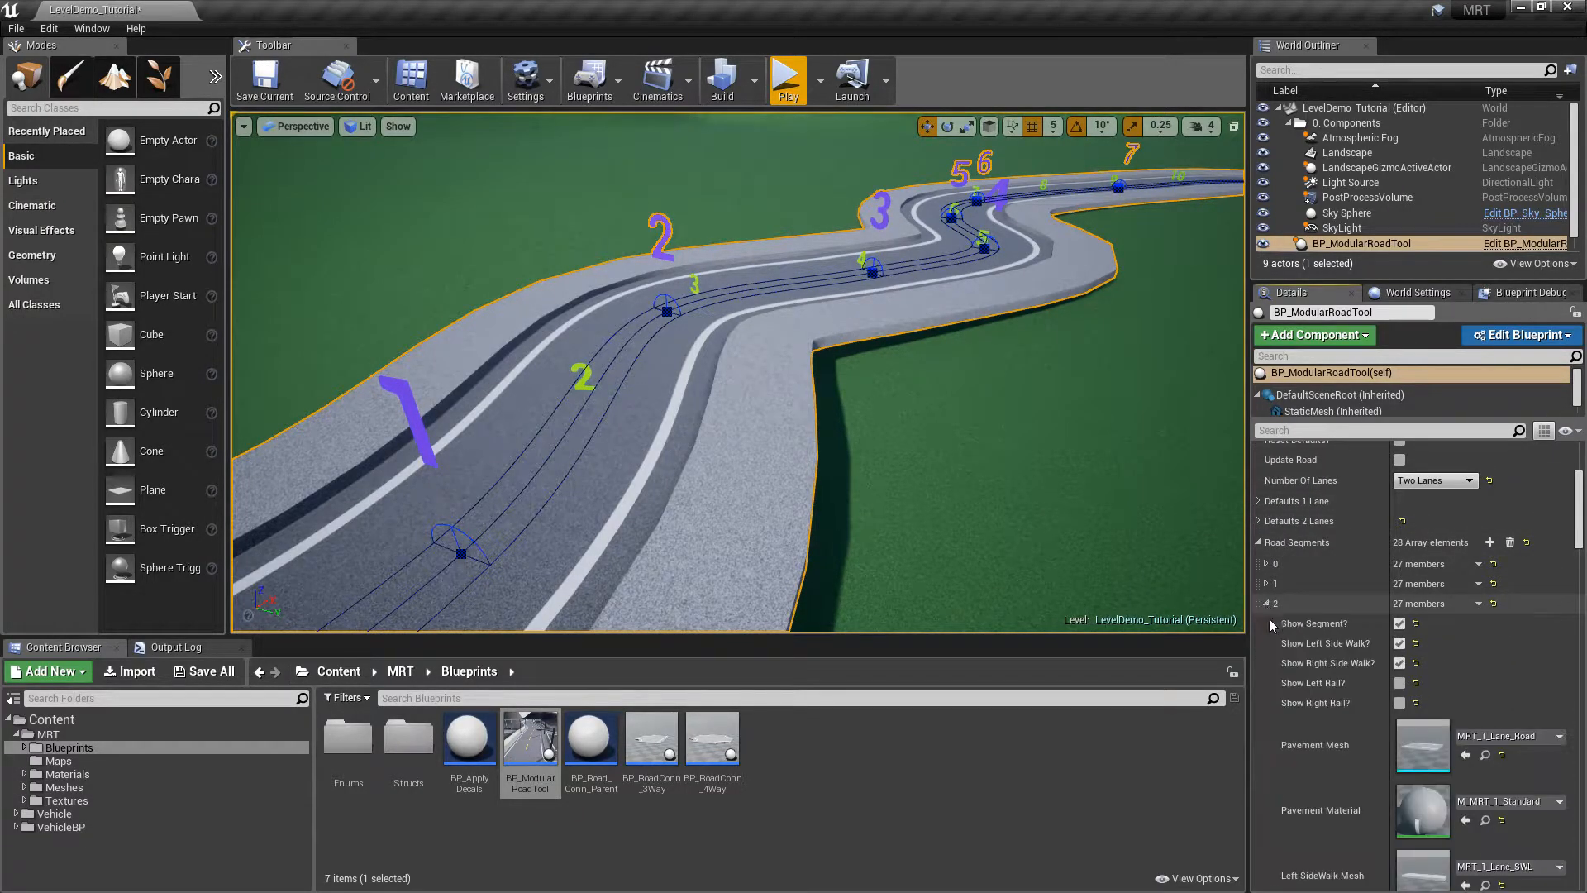
left_click(1399, 624)
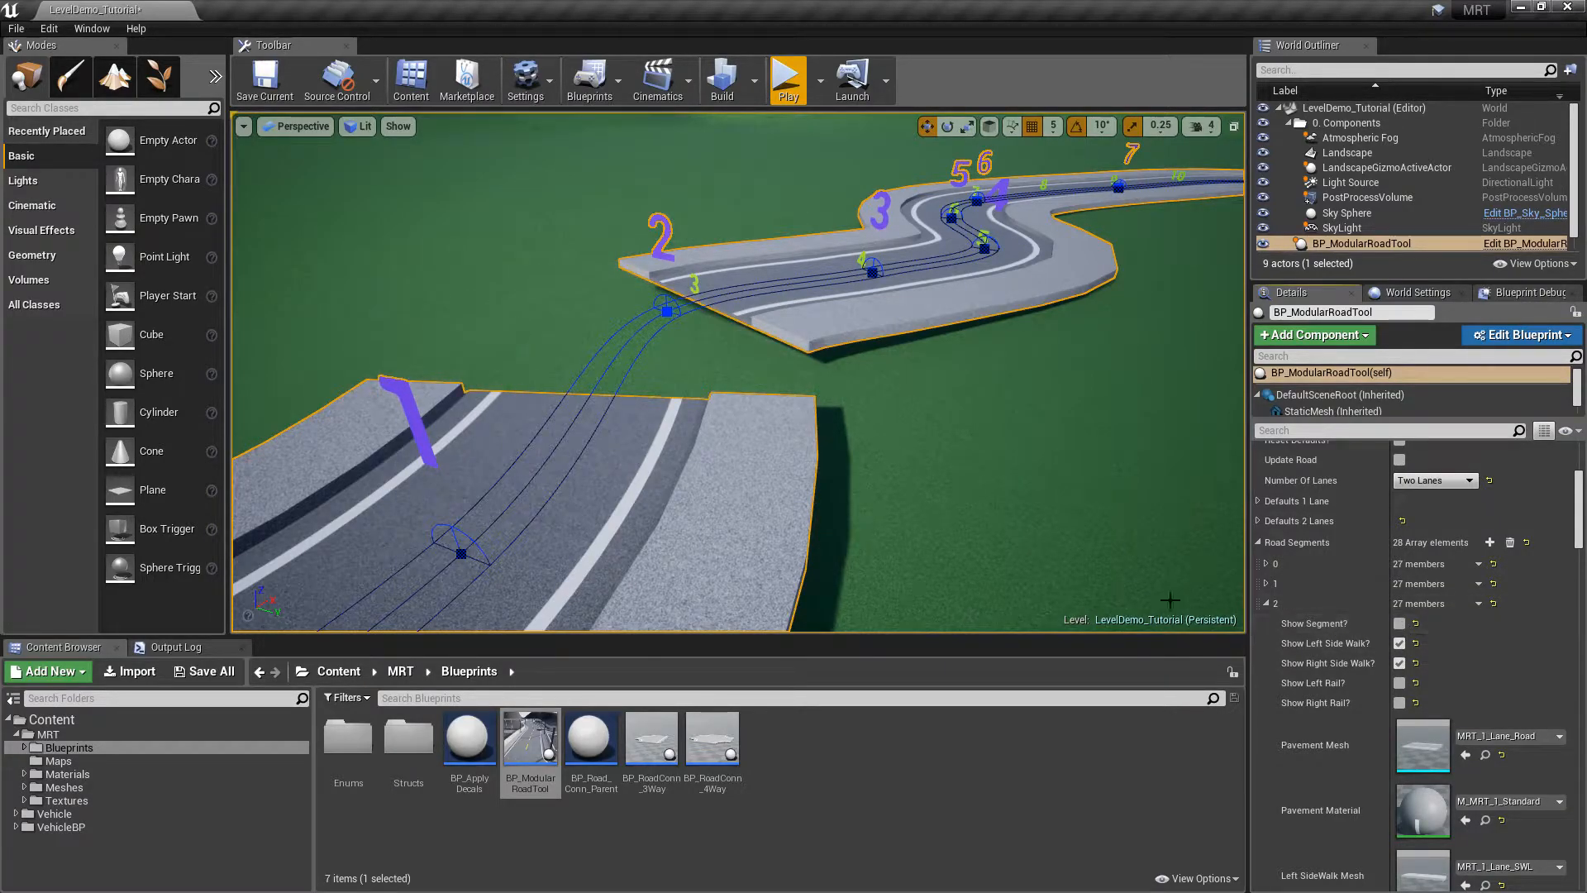
left_click(1399, 624)
left_click(1399, 644)
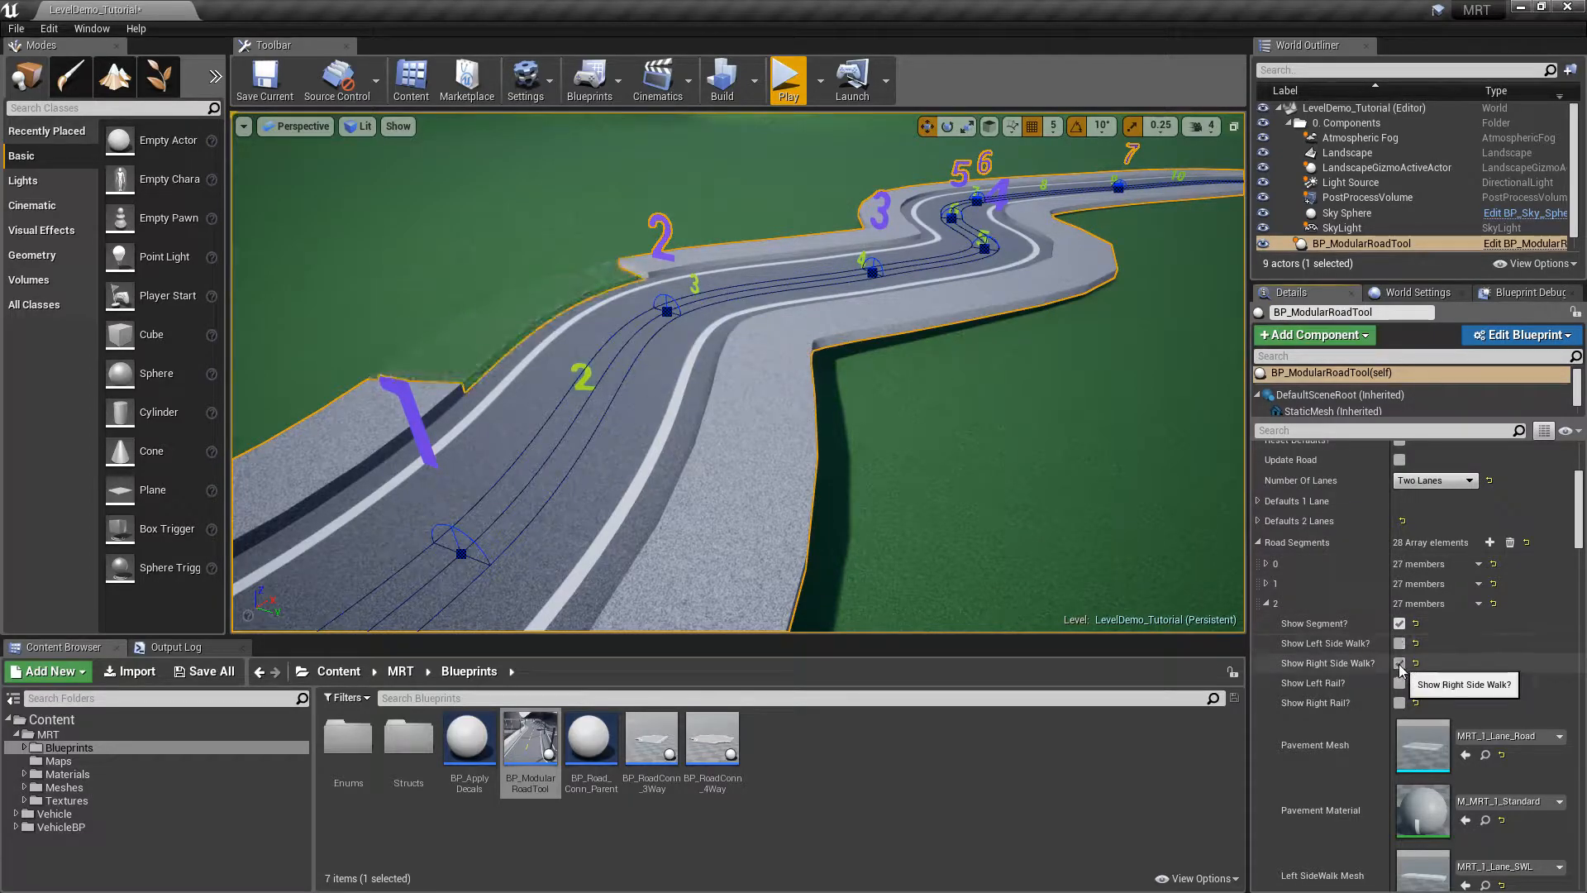
left_click(1399, 663)
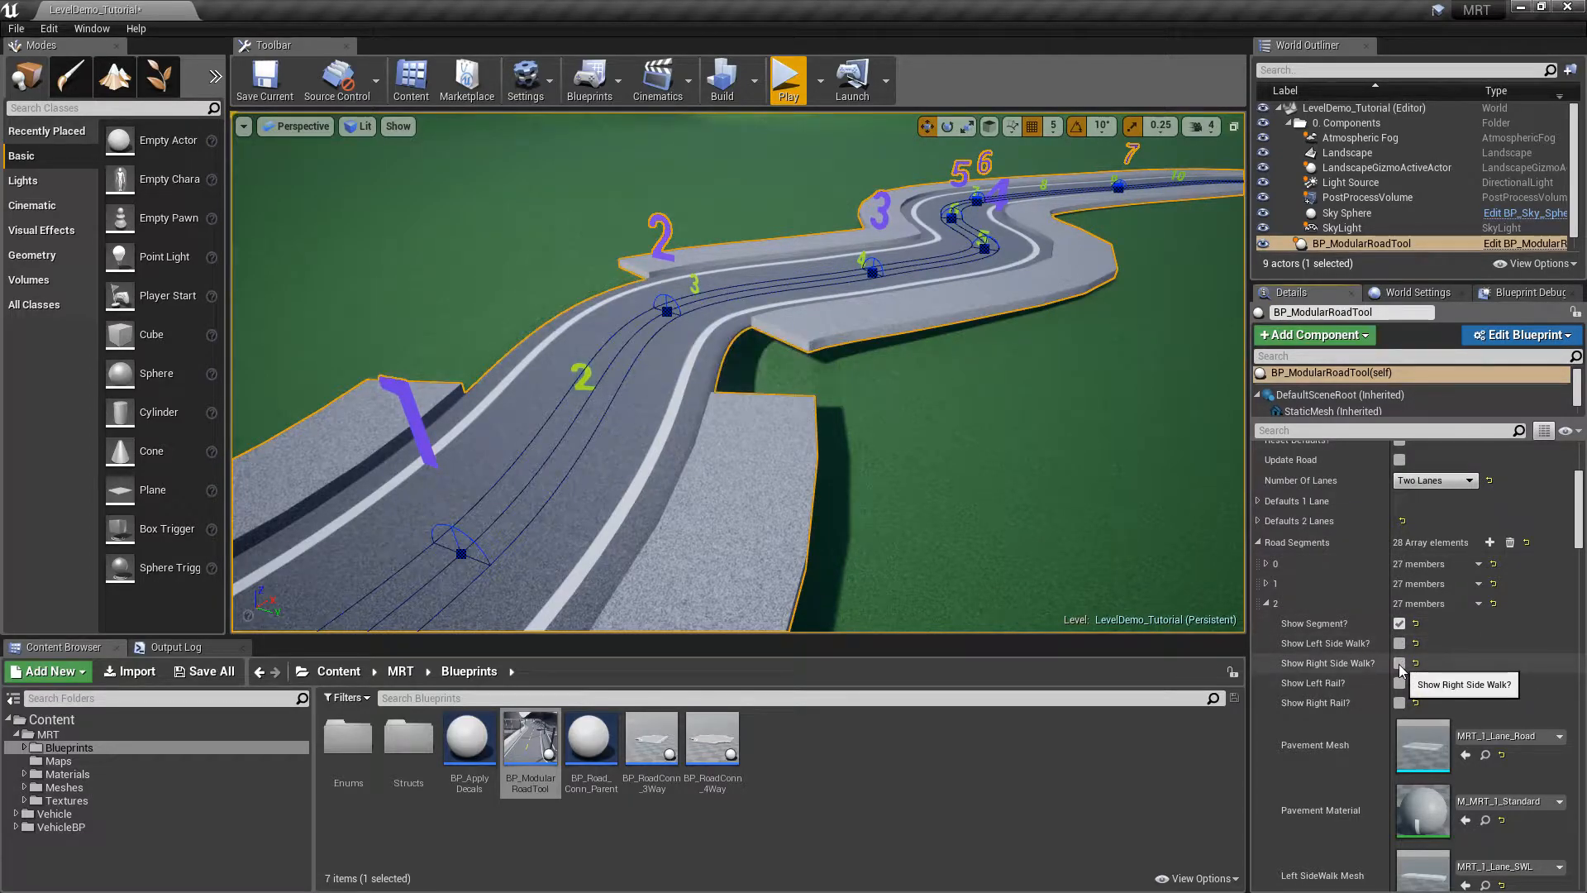
left_click(1266, 603)
Uncheck both sidewalks for road segment 3
right_click_drag(648, 298, 389, 343)
right_click_drag(653, 266, 764, 291)
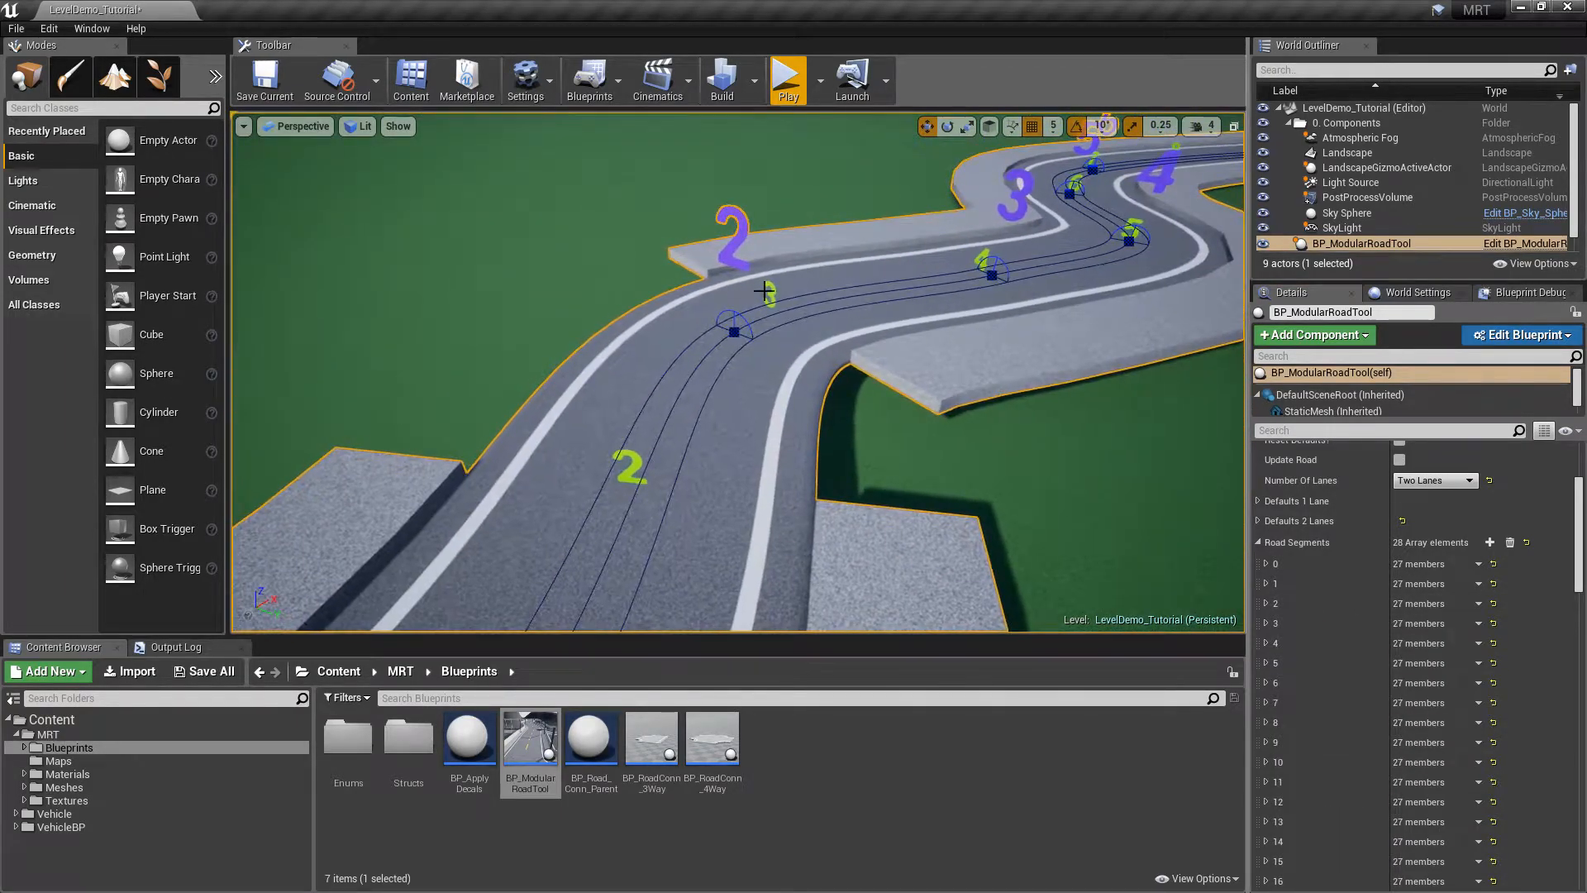
left_click(1266, 623)
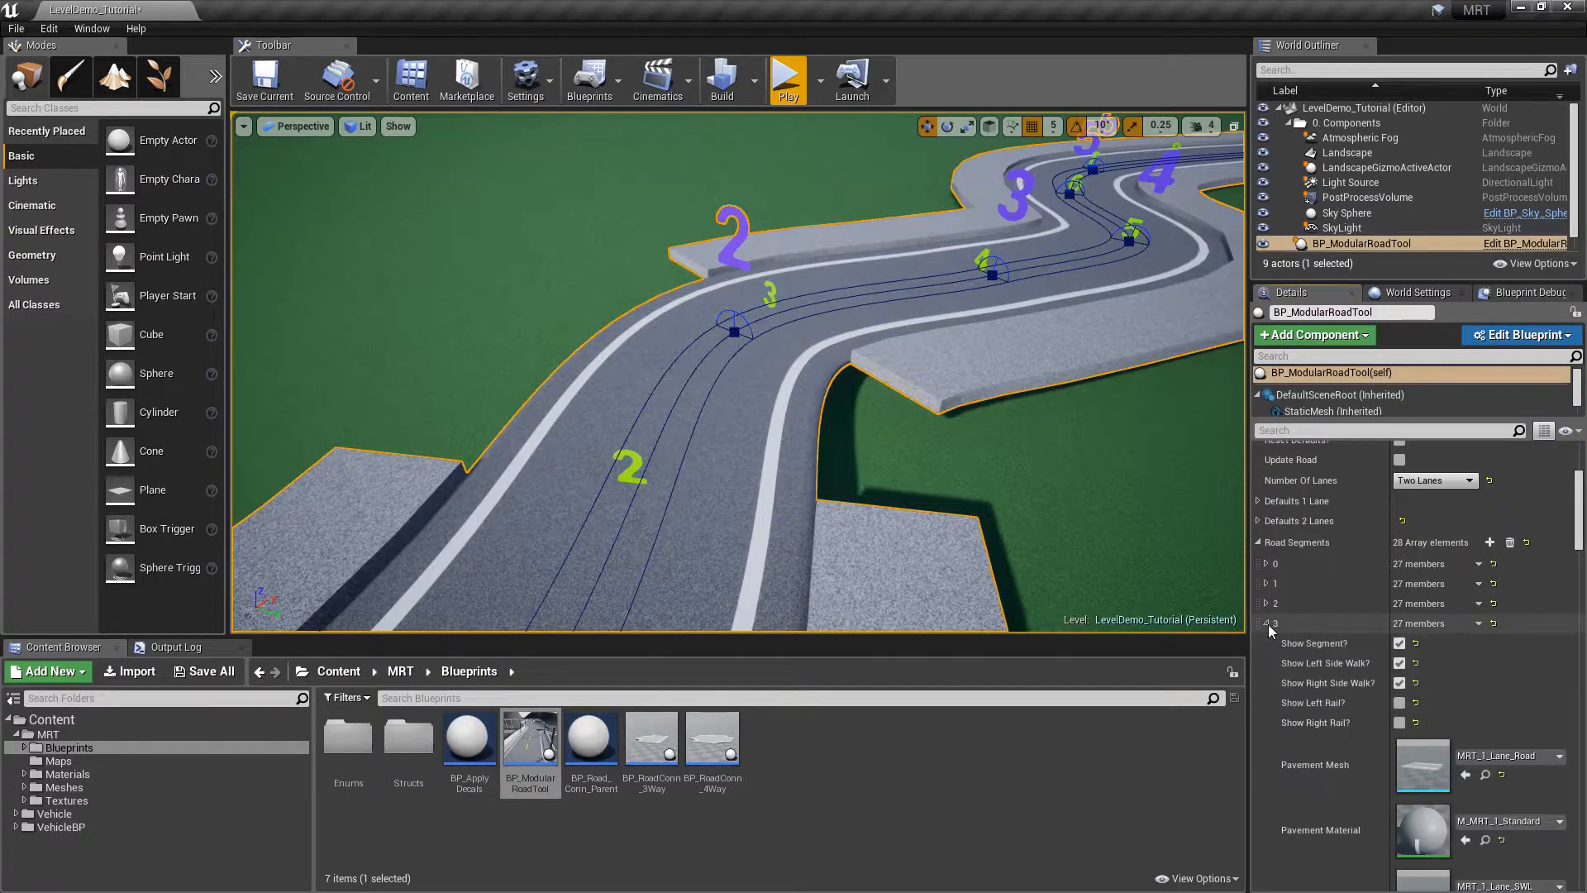
left_click(1404, 665)
left_click(1405, 684)
Reselect the road tool, frame it, and look over the road loop to inspect the changes
right_click_drag(984, 485, 984, 485)
key("Escape")
right_click_drag(751, 449, 751, 449)
left_click(751, 449)
key("f")
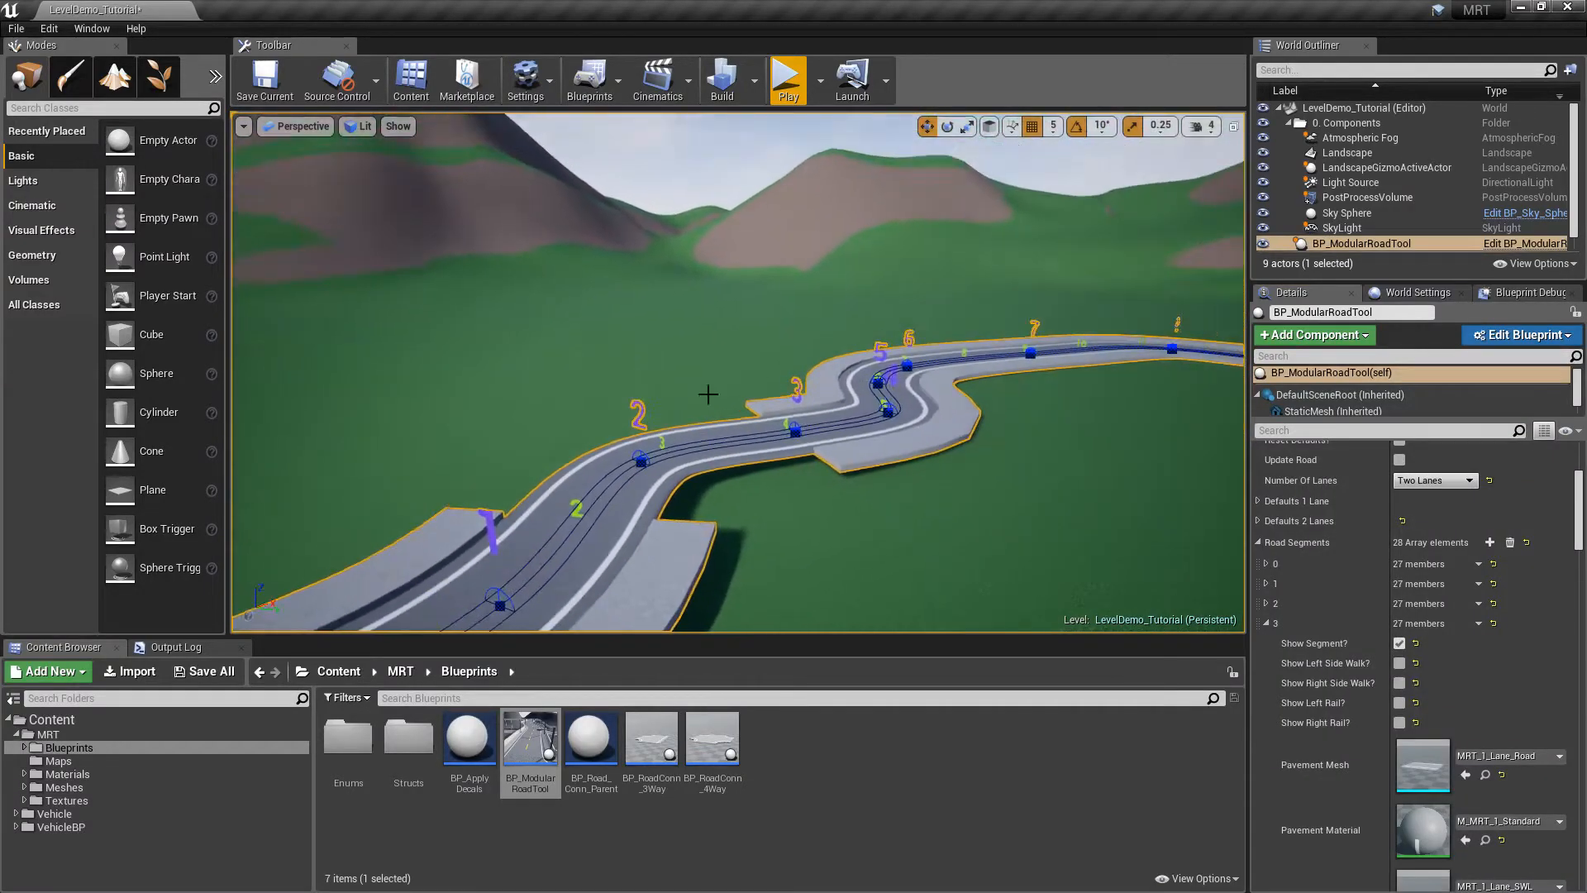
right_click_drag(947, 485, 947, 484)
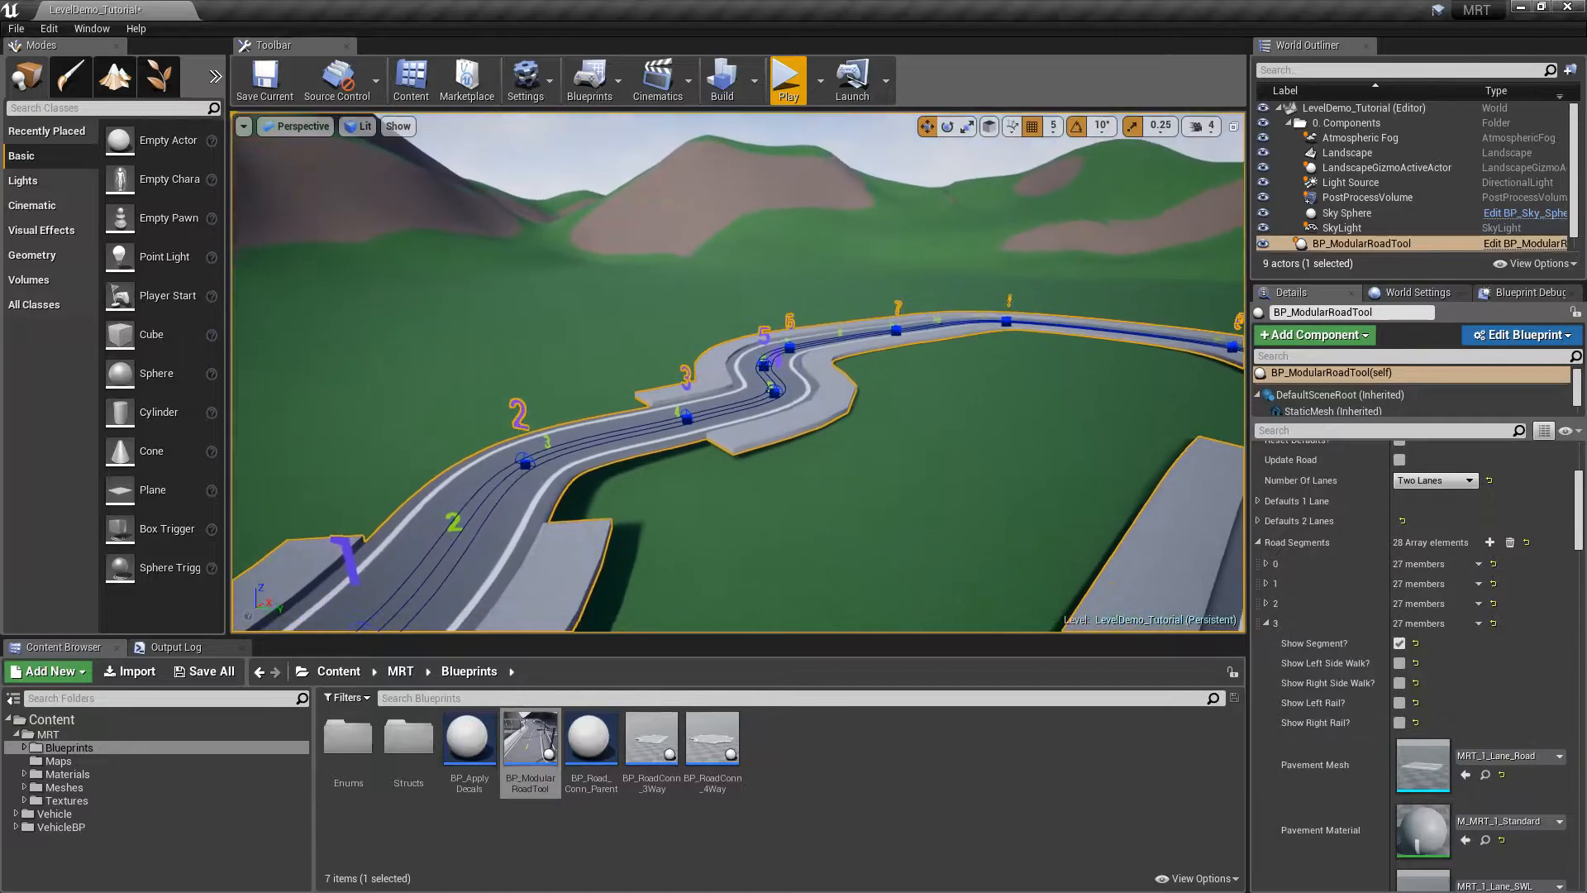
right_click_drag(947, 343, 947, 342)
right_click_drag(981, 413, 981, 396)
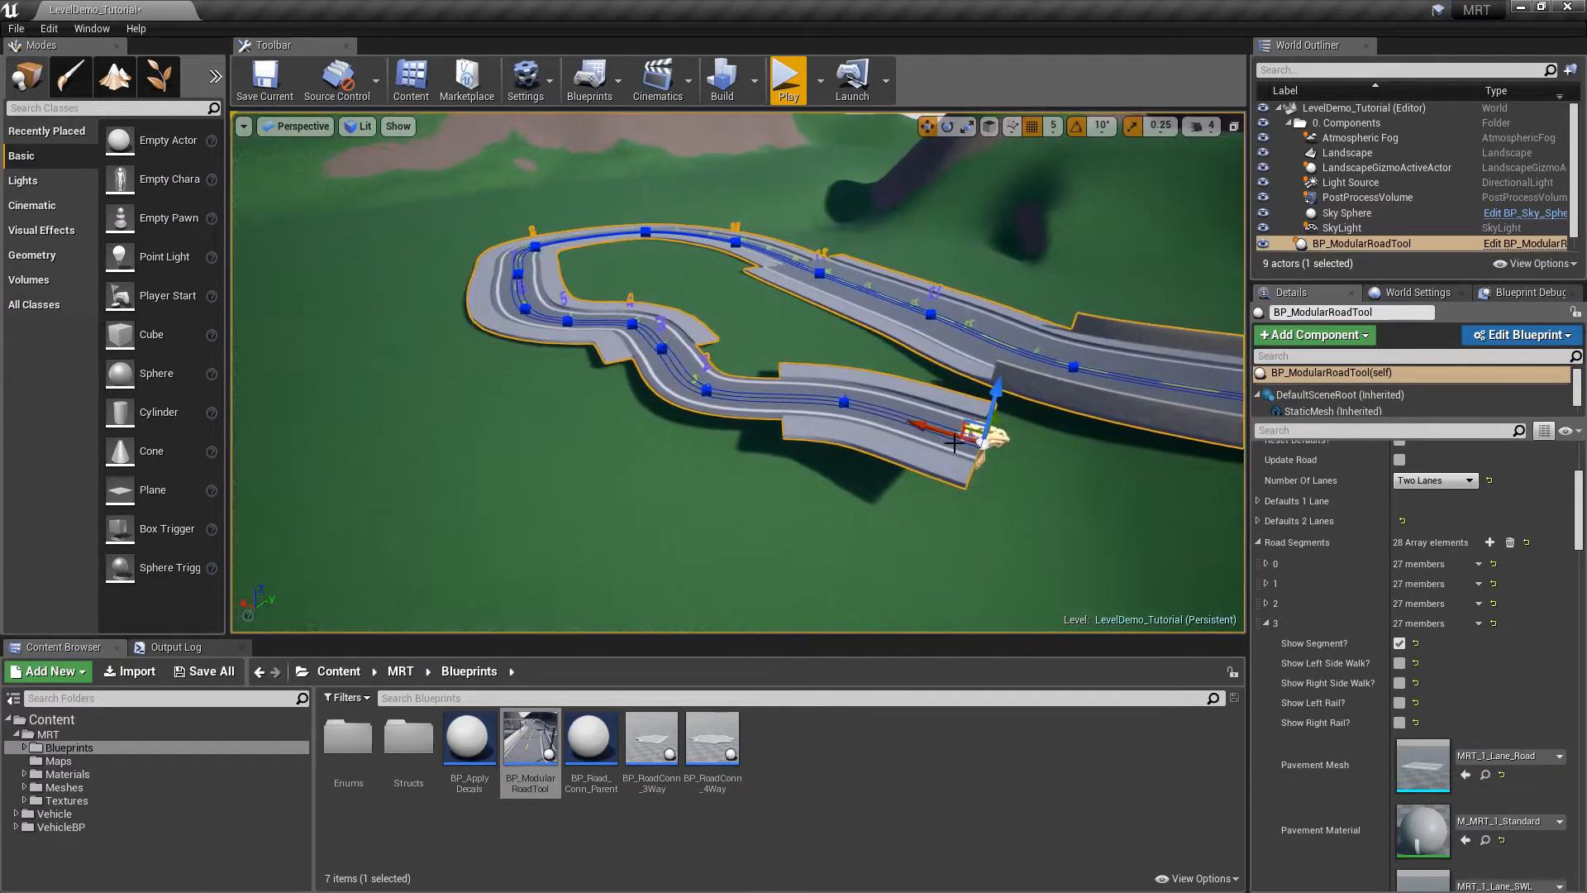
right_click_drag(1060, 353, 1064, 353)
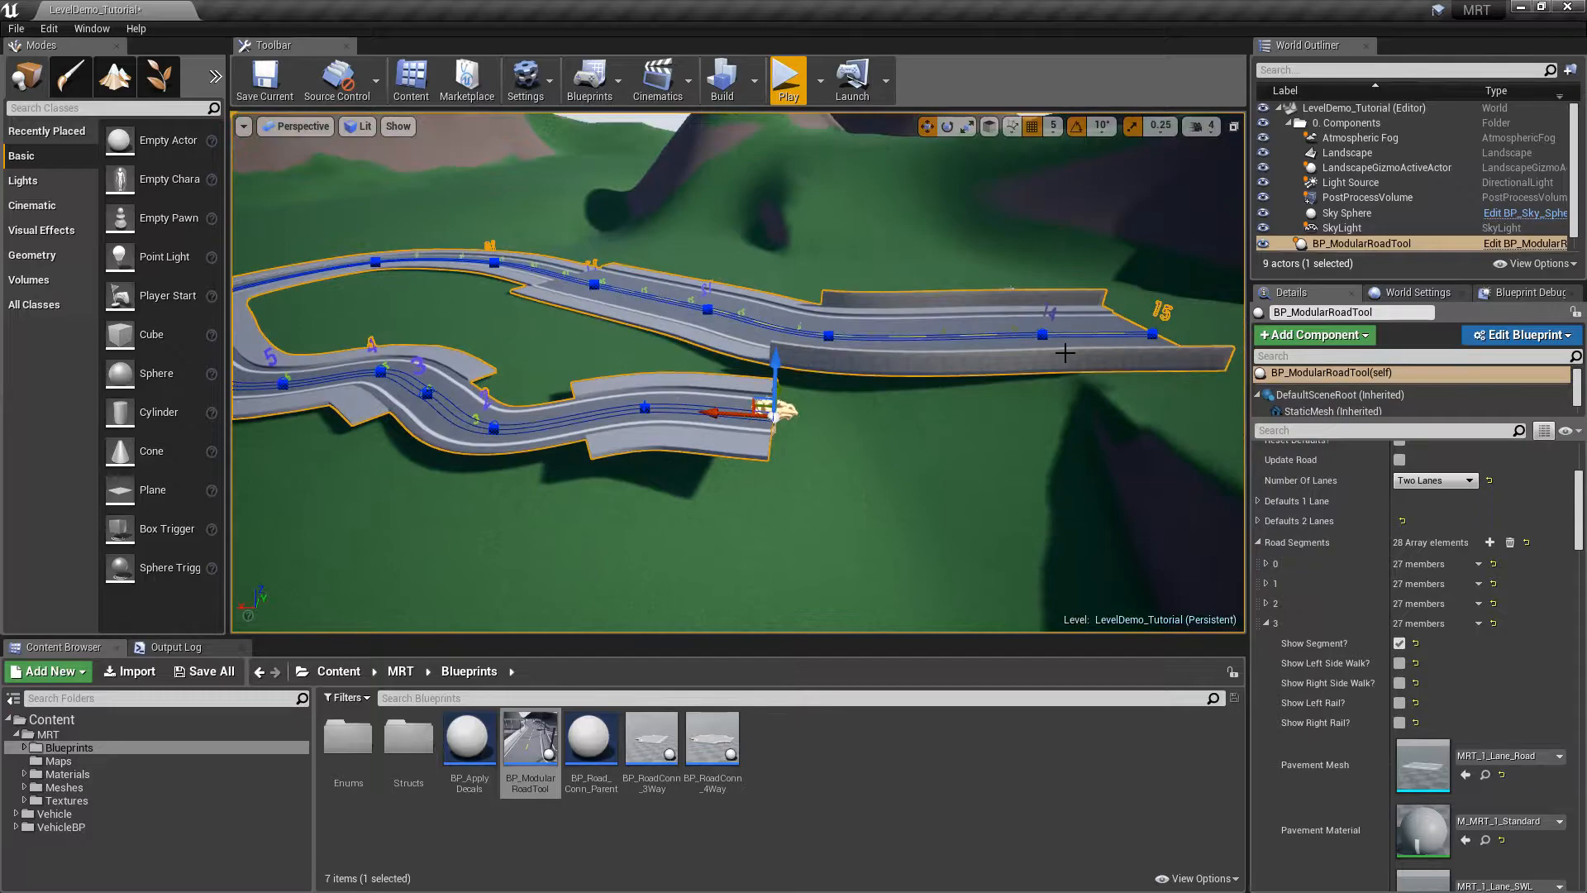
Collapse Road Segments and toggle Reset Defaults? on and off to restore sidewalks and rails
left_click(1259, 542)
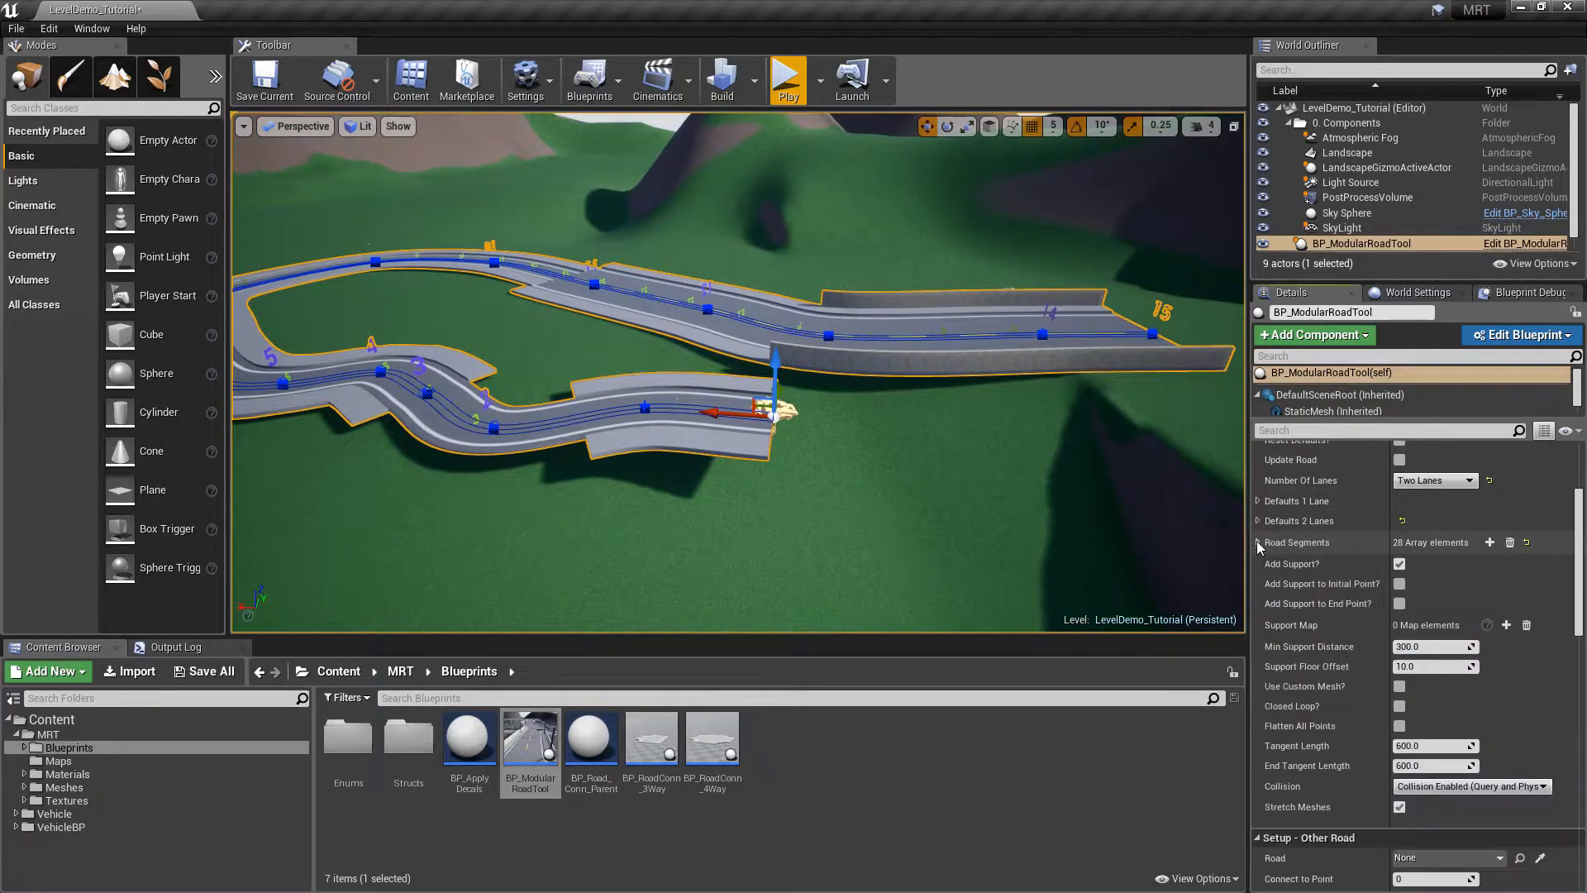
scroll(1572, 524, "up", 3)
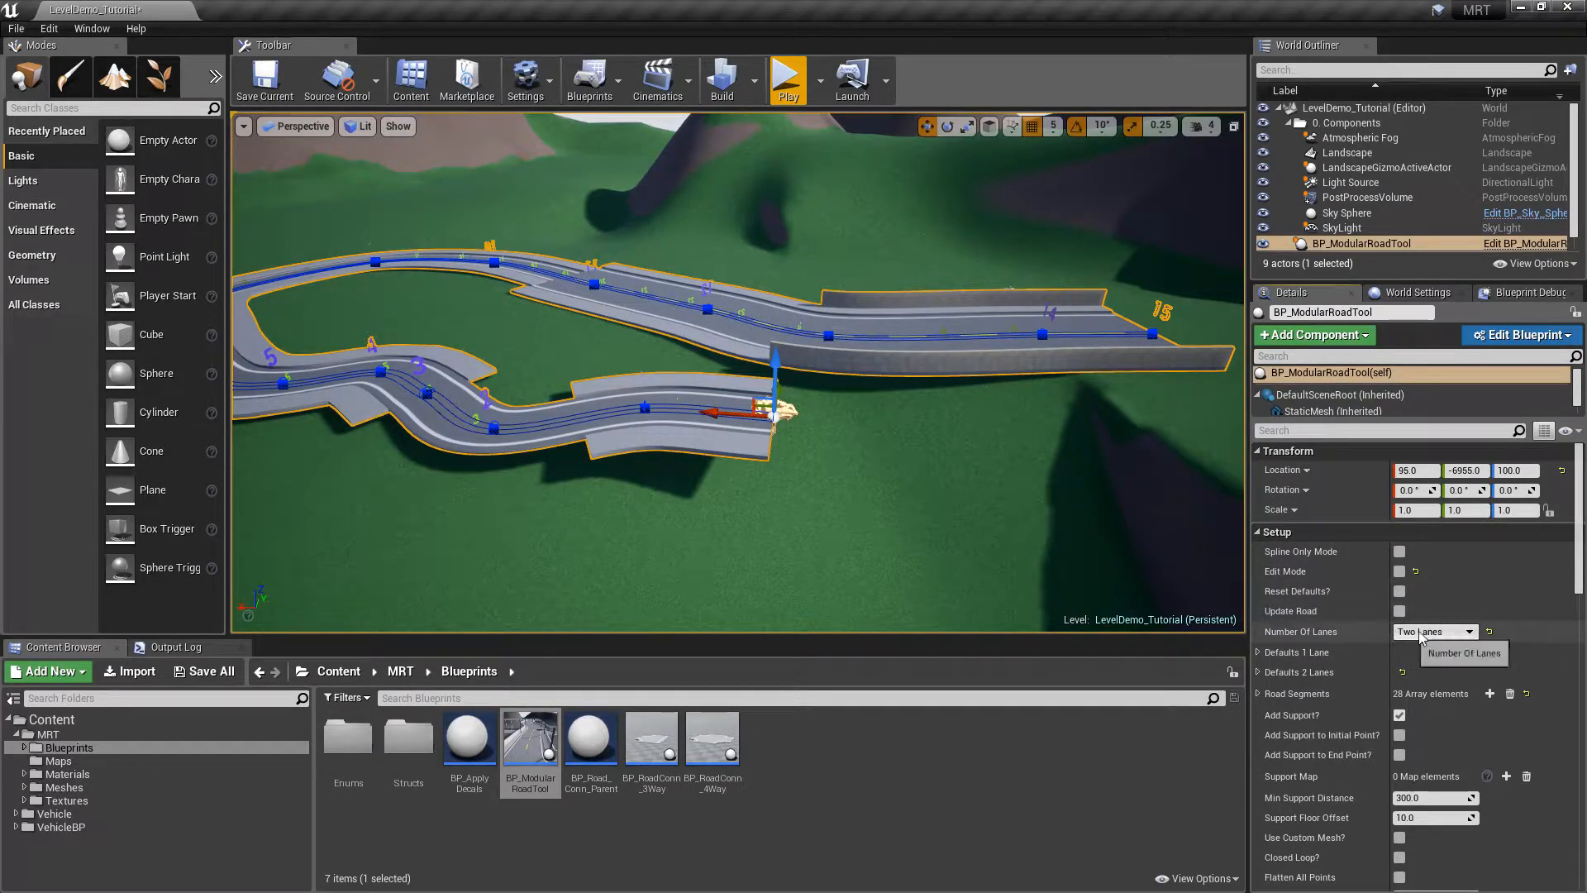
left_click(1258, 671)
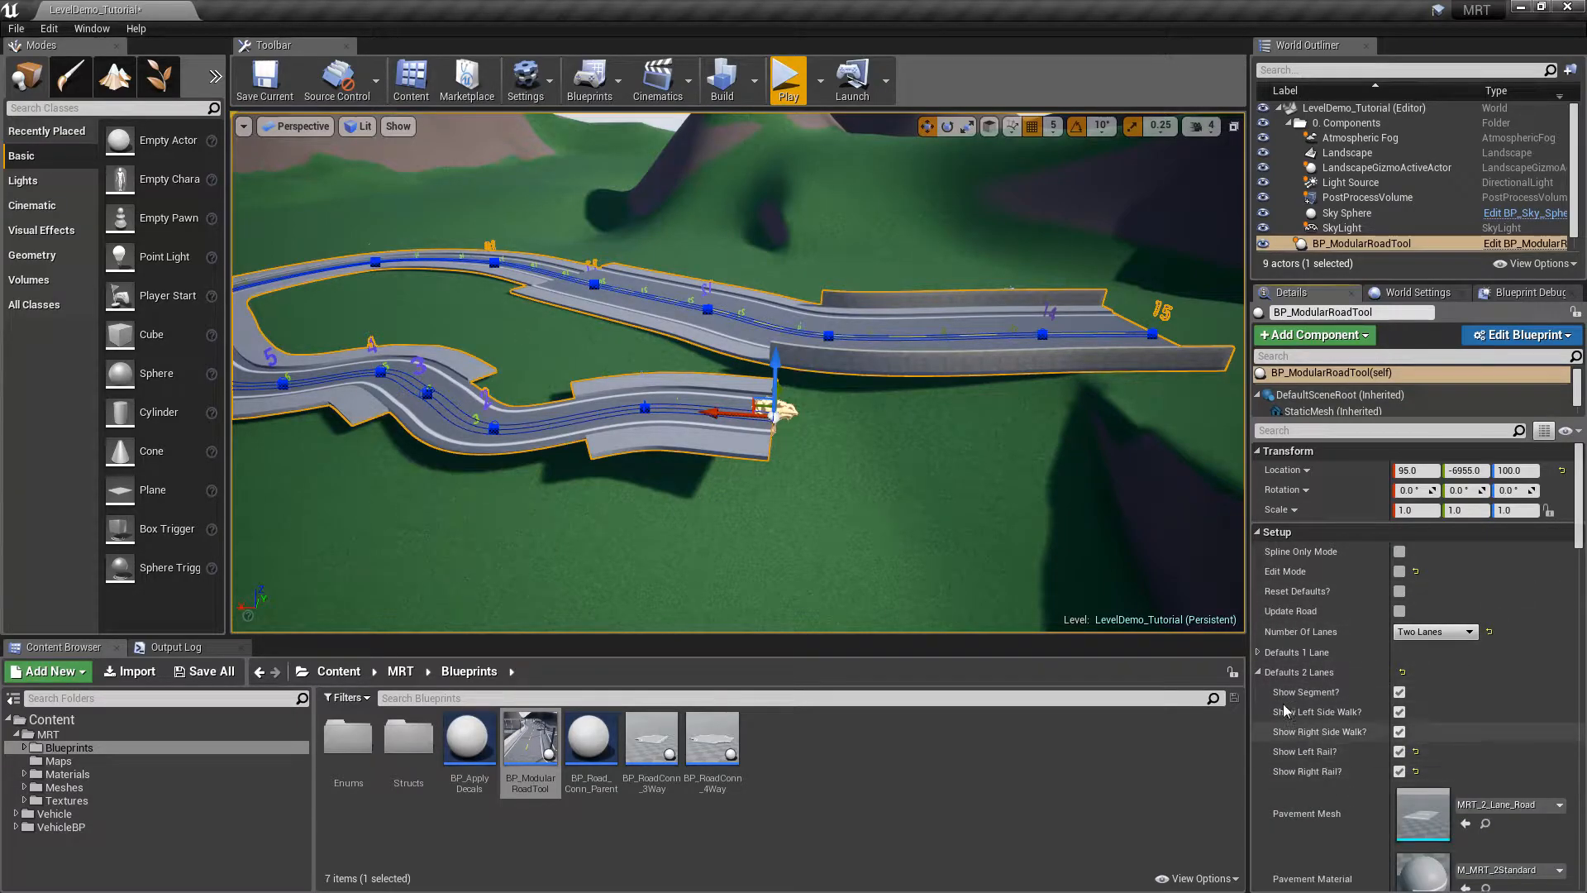
left_click(1257, 671)
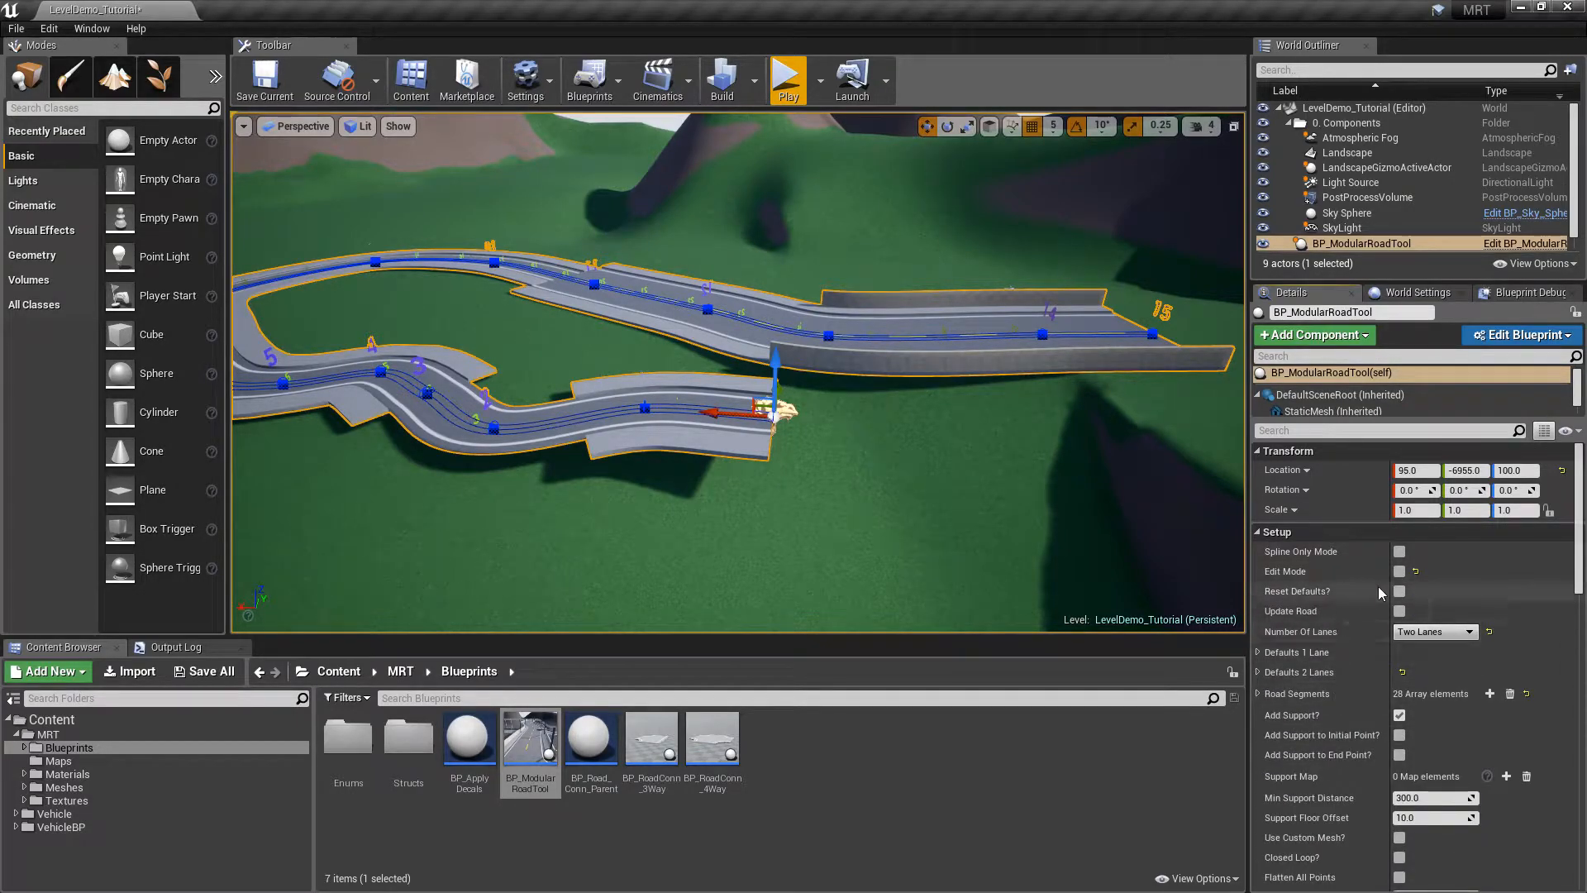
left_click(1399, 591)
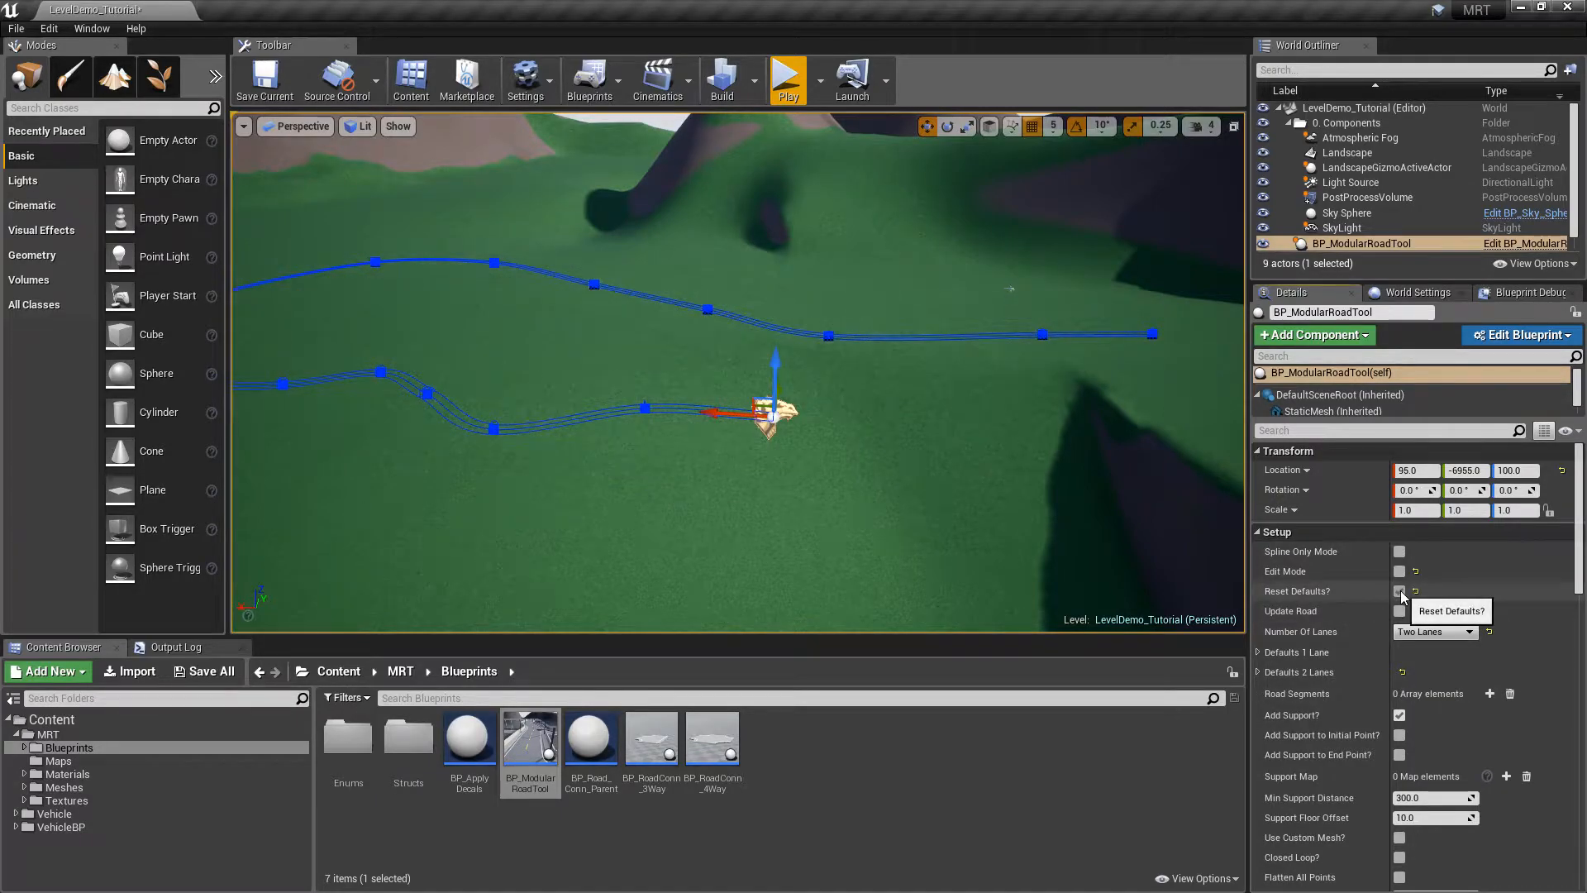
left_click(1400, 590)
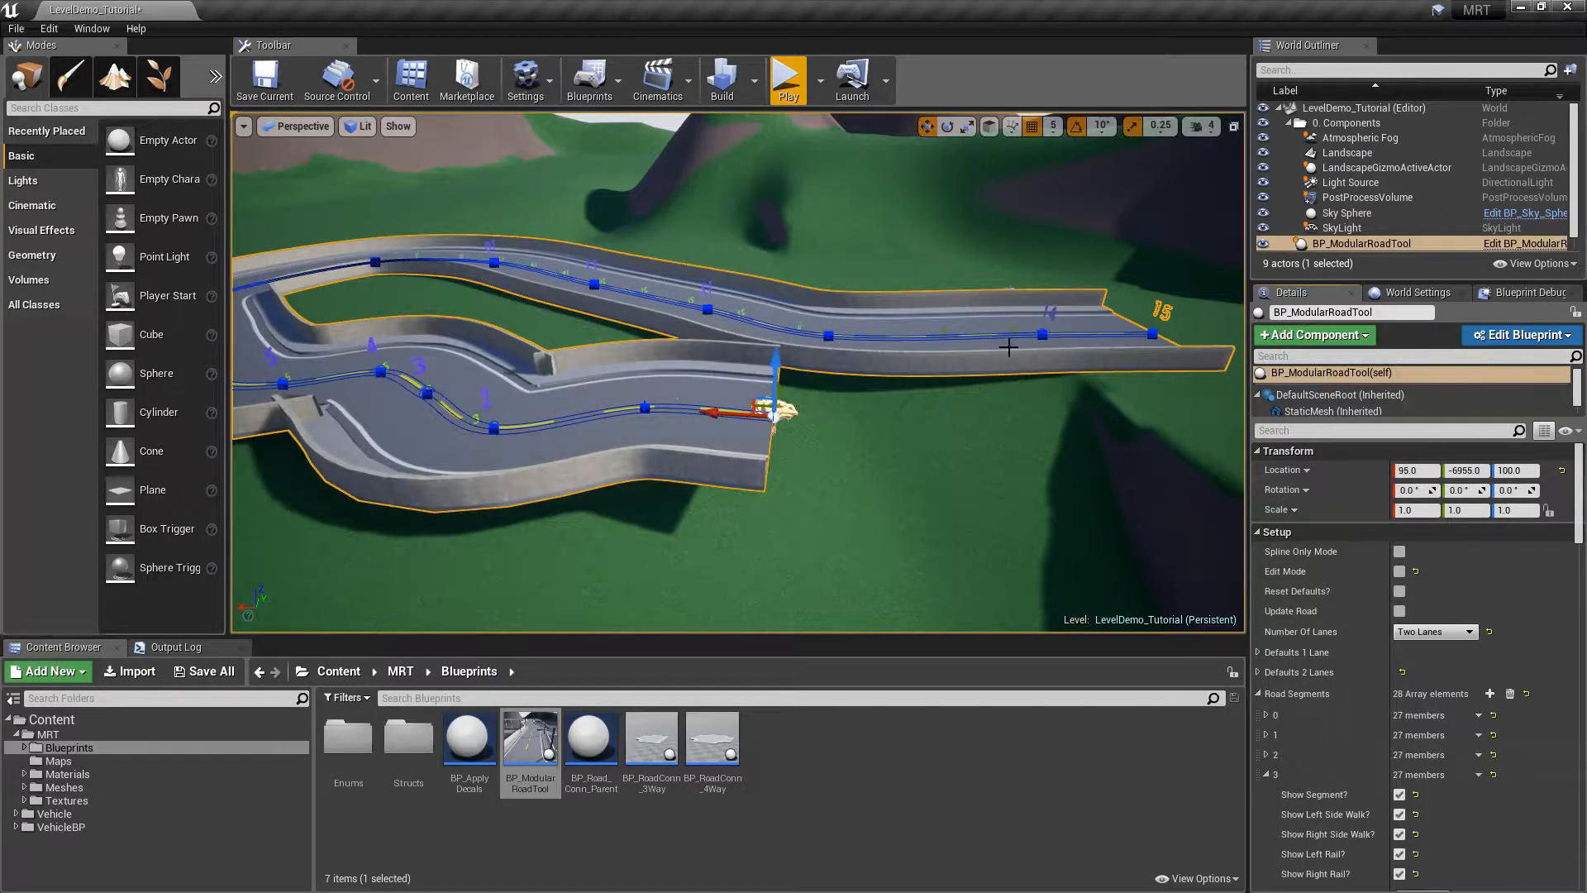
left_click_drag(1047, 309, 781, 319, "alt")
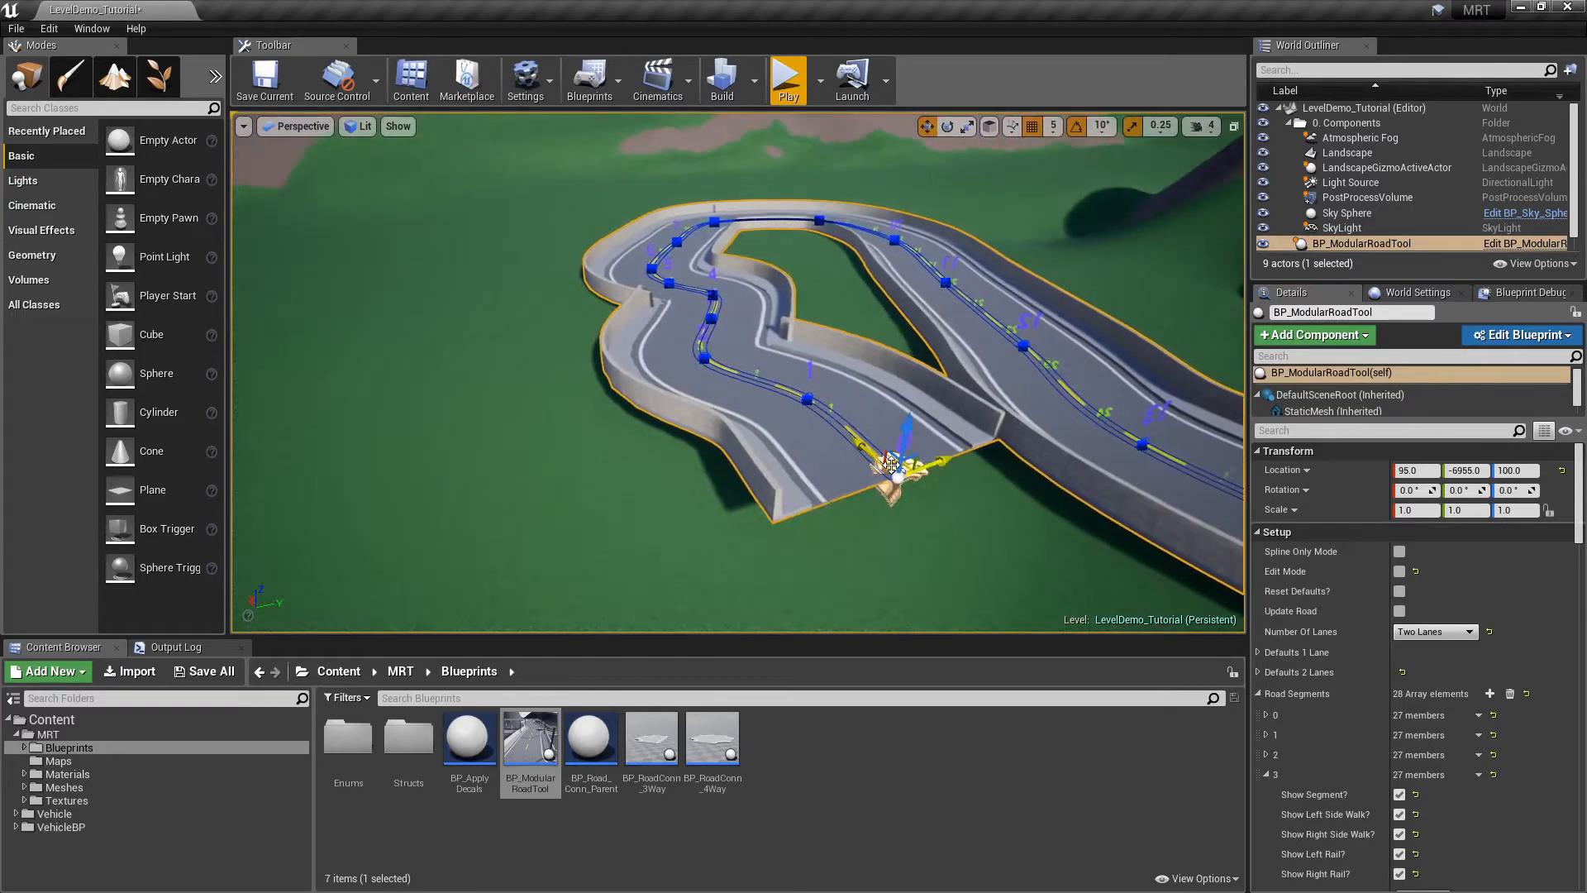
right_click_drag(1062, 468, 1161, 514)
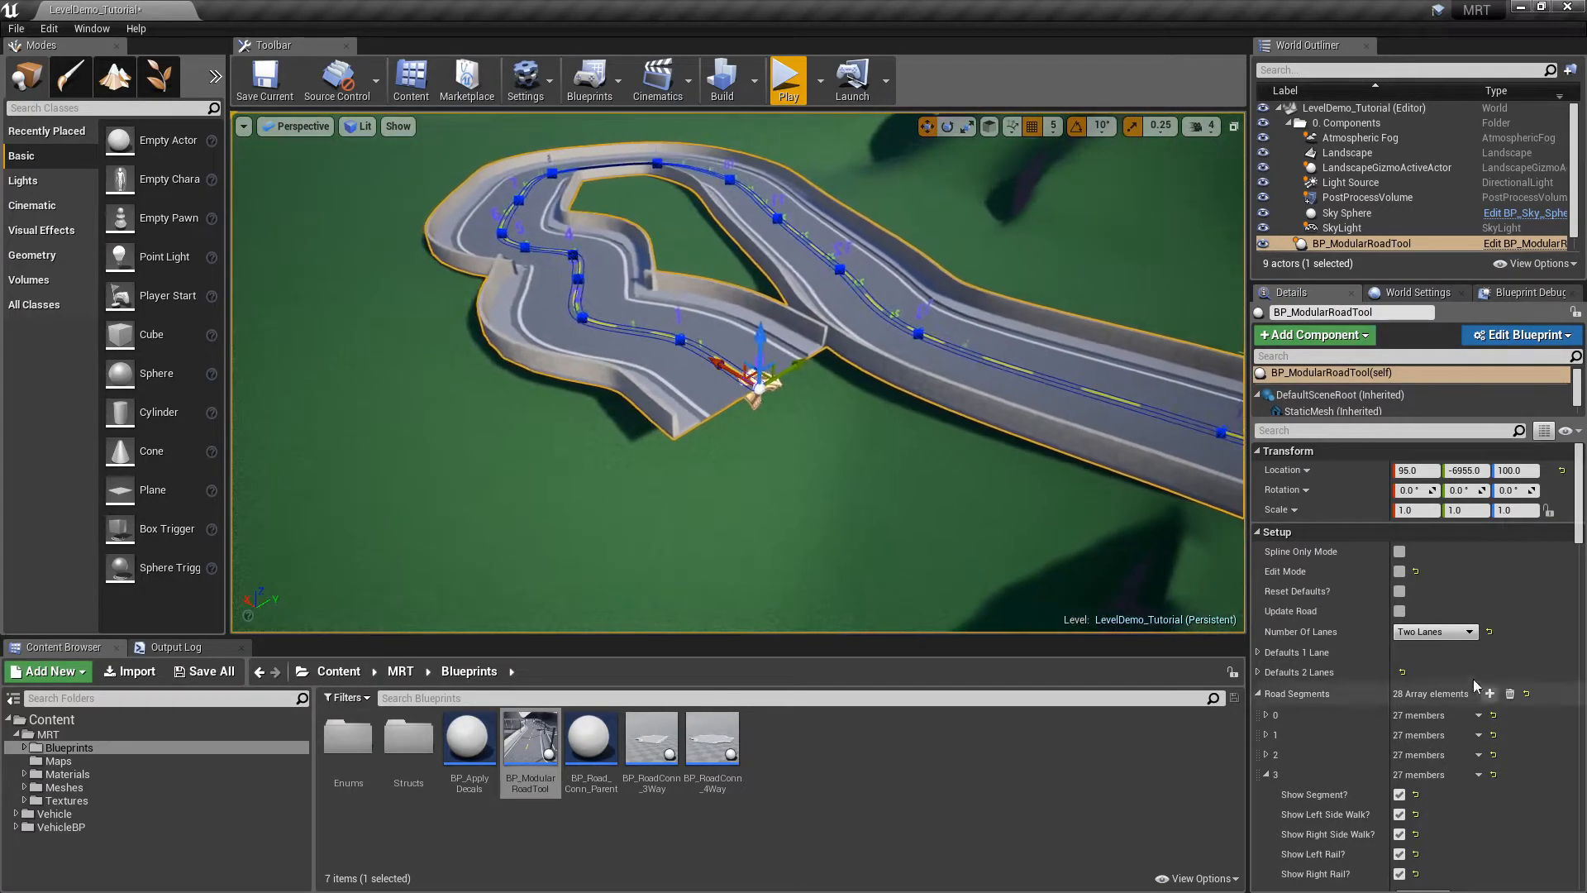
Switch the road to one lane and rebuild it along its current spline
right_click_drag(1021, 396, 872, 380)
right_click_drag(595, 273, 595, 287)
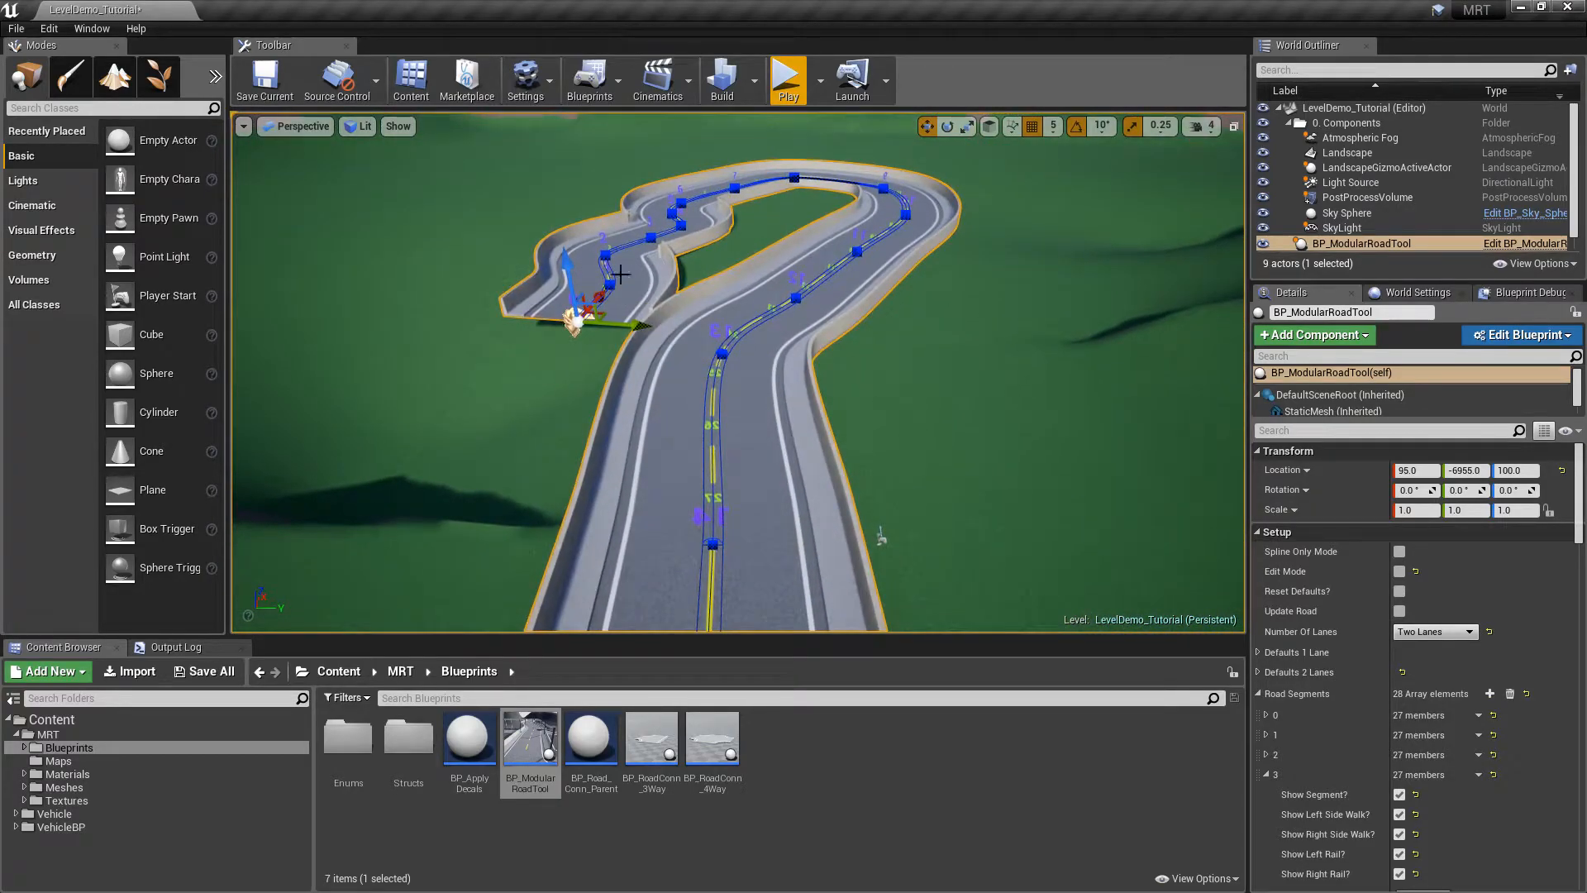
left_click(1418, 632)
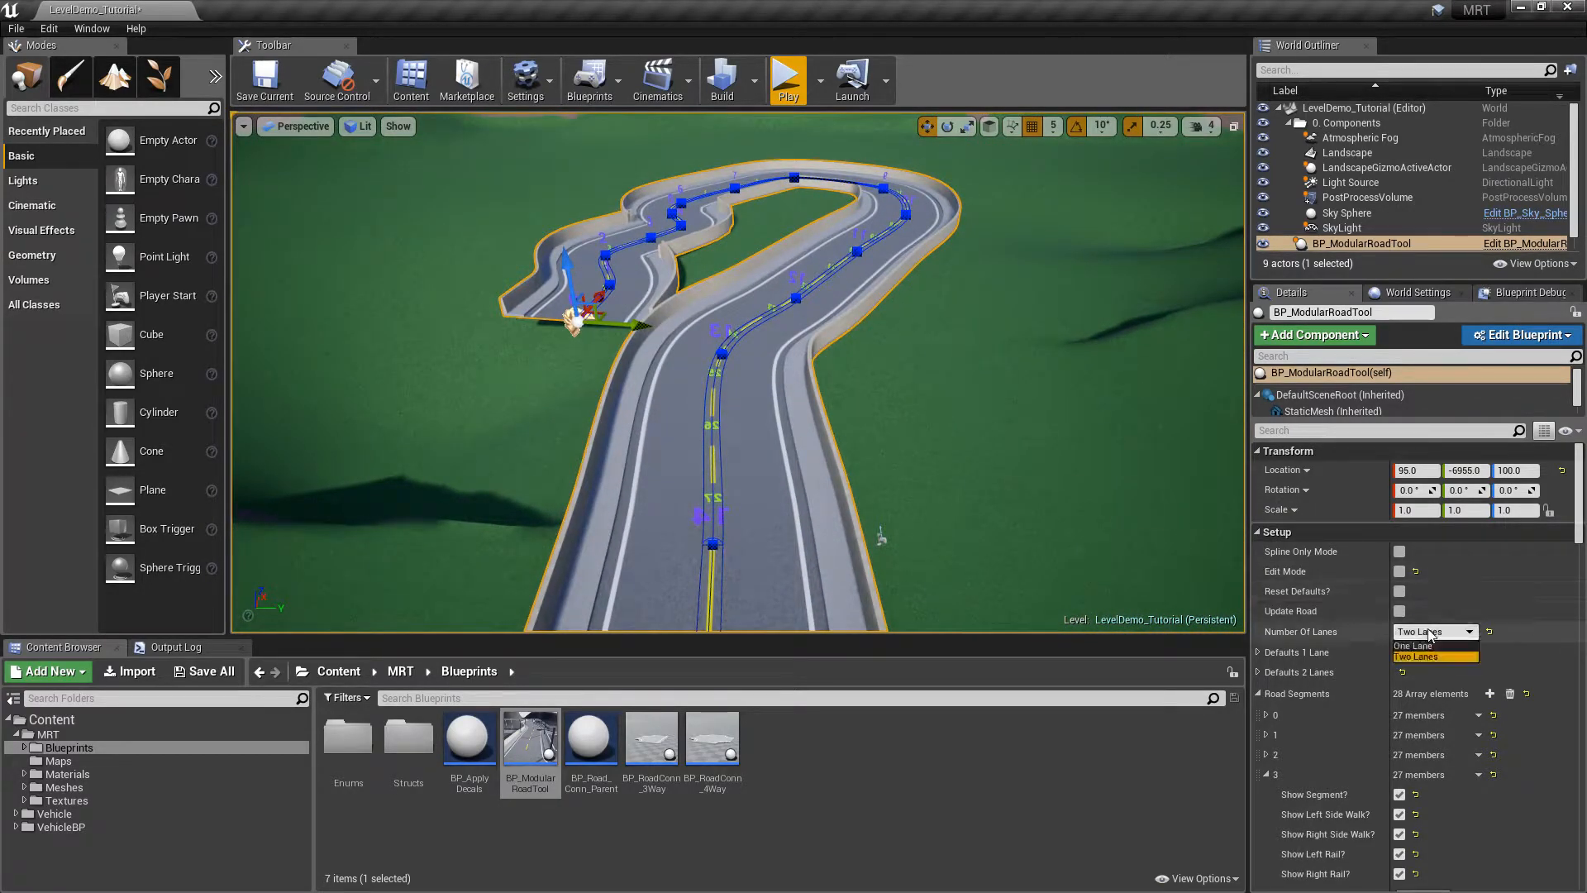
left_click(1415, 645)
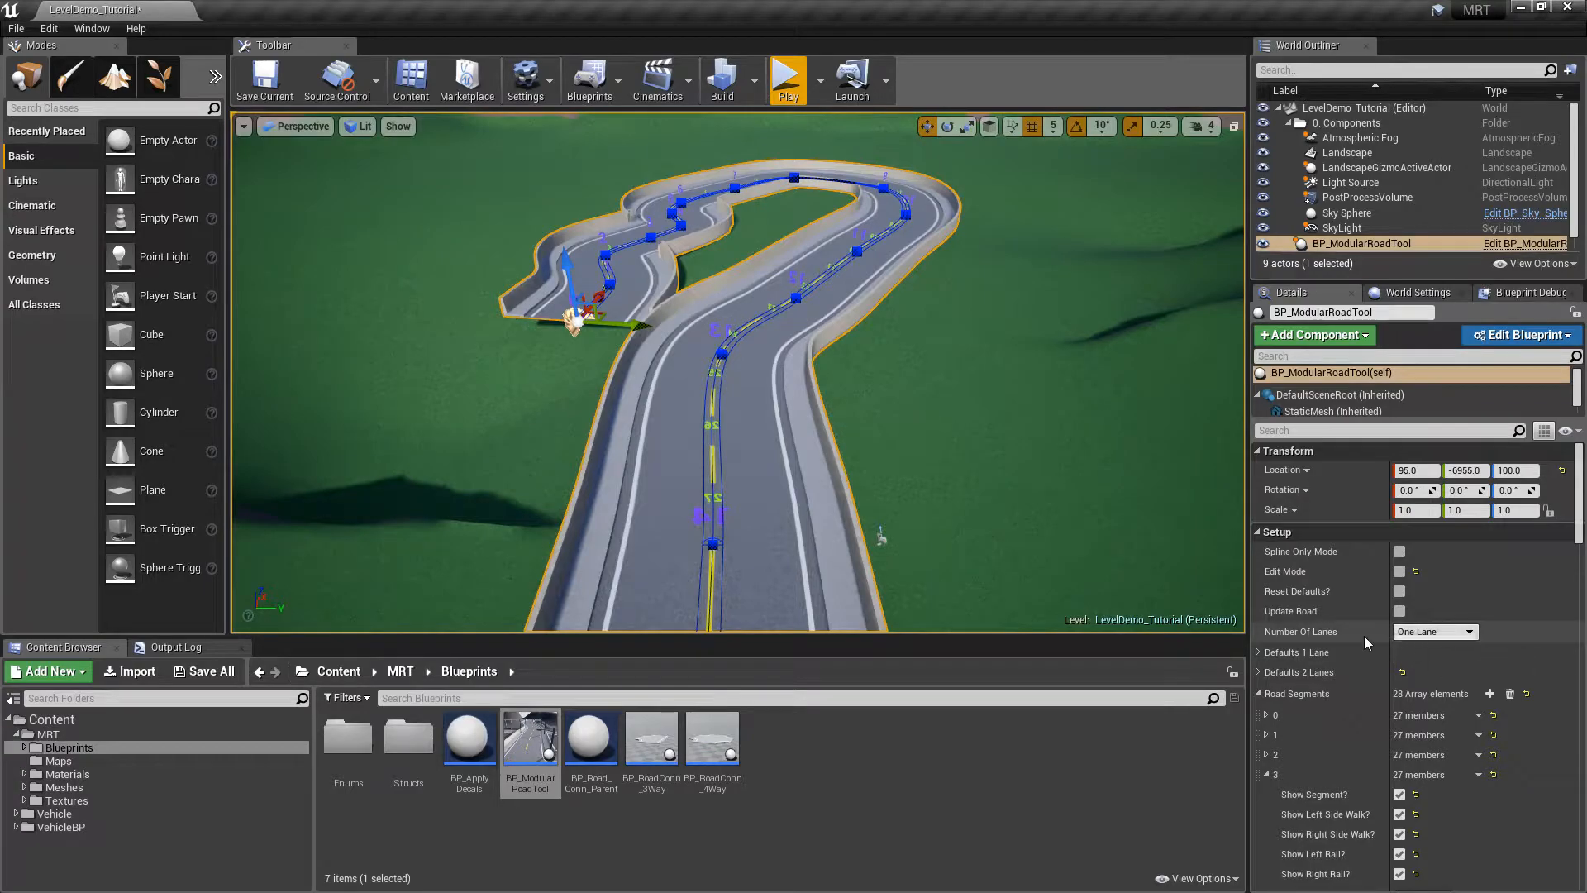
left_click(1399, 592)
left_click(1400, 591)
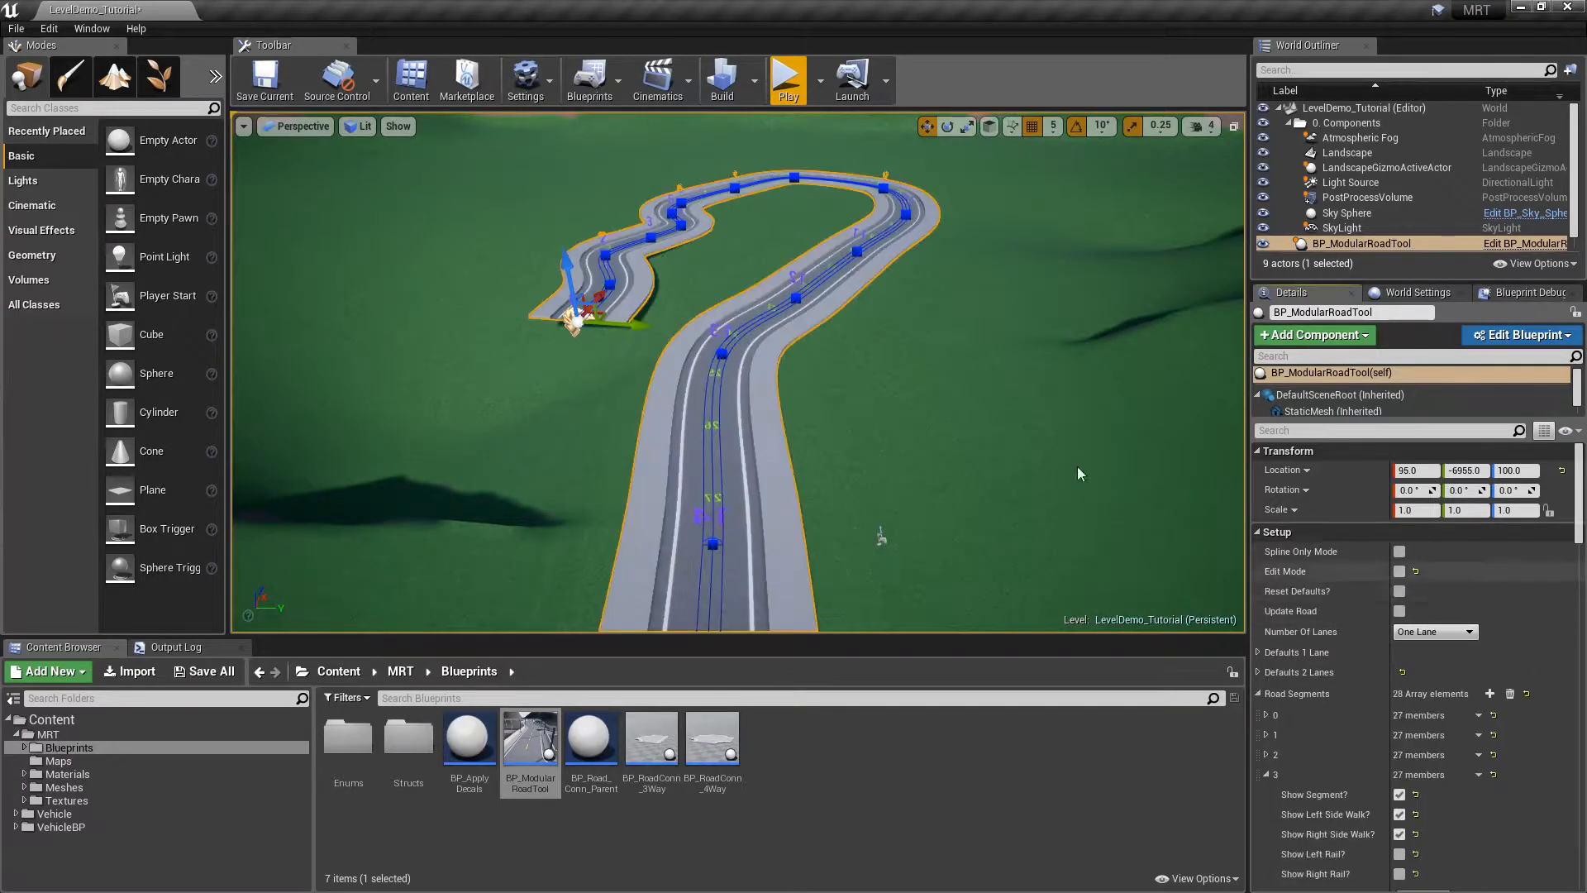
right_click_drag(882, 308, 1083, 277)
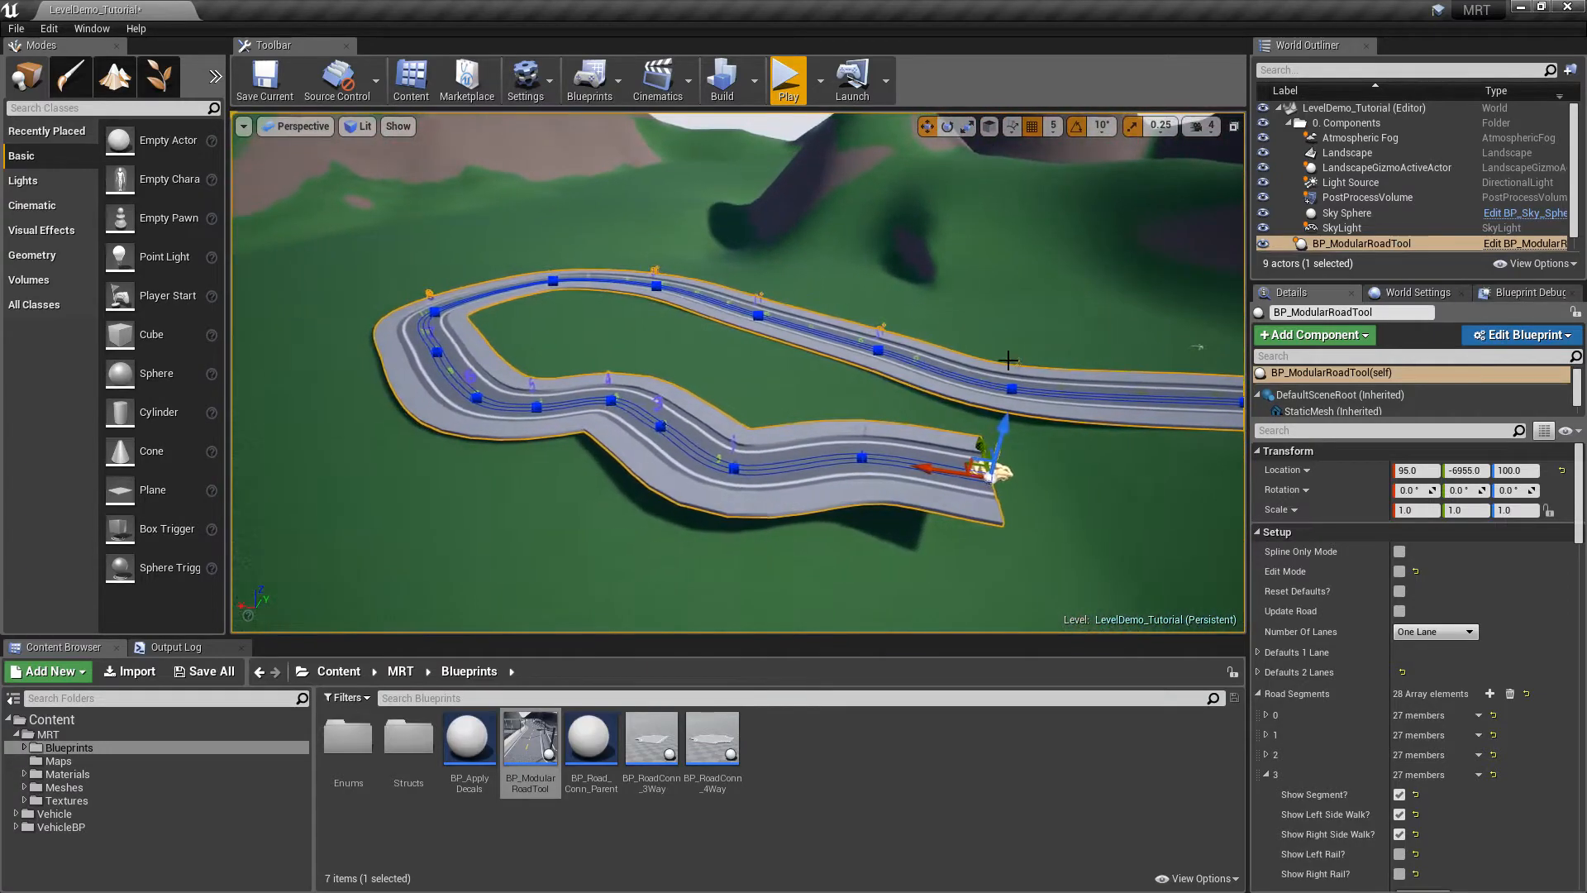
Collapse the segment list and select the winding road actor in the viewport
left_click(1257, 692)
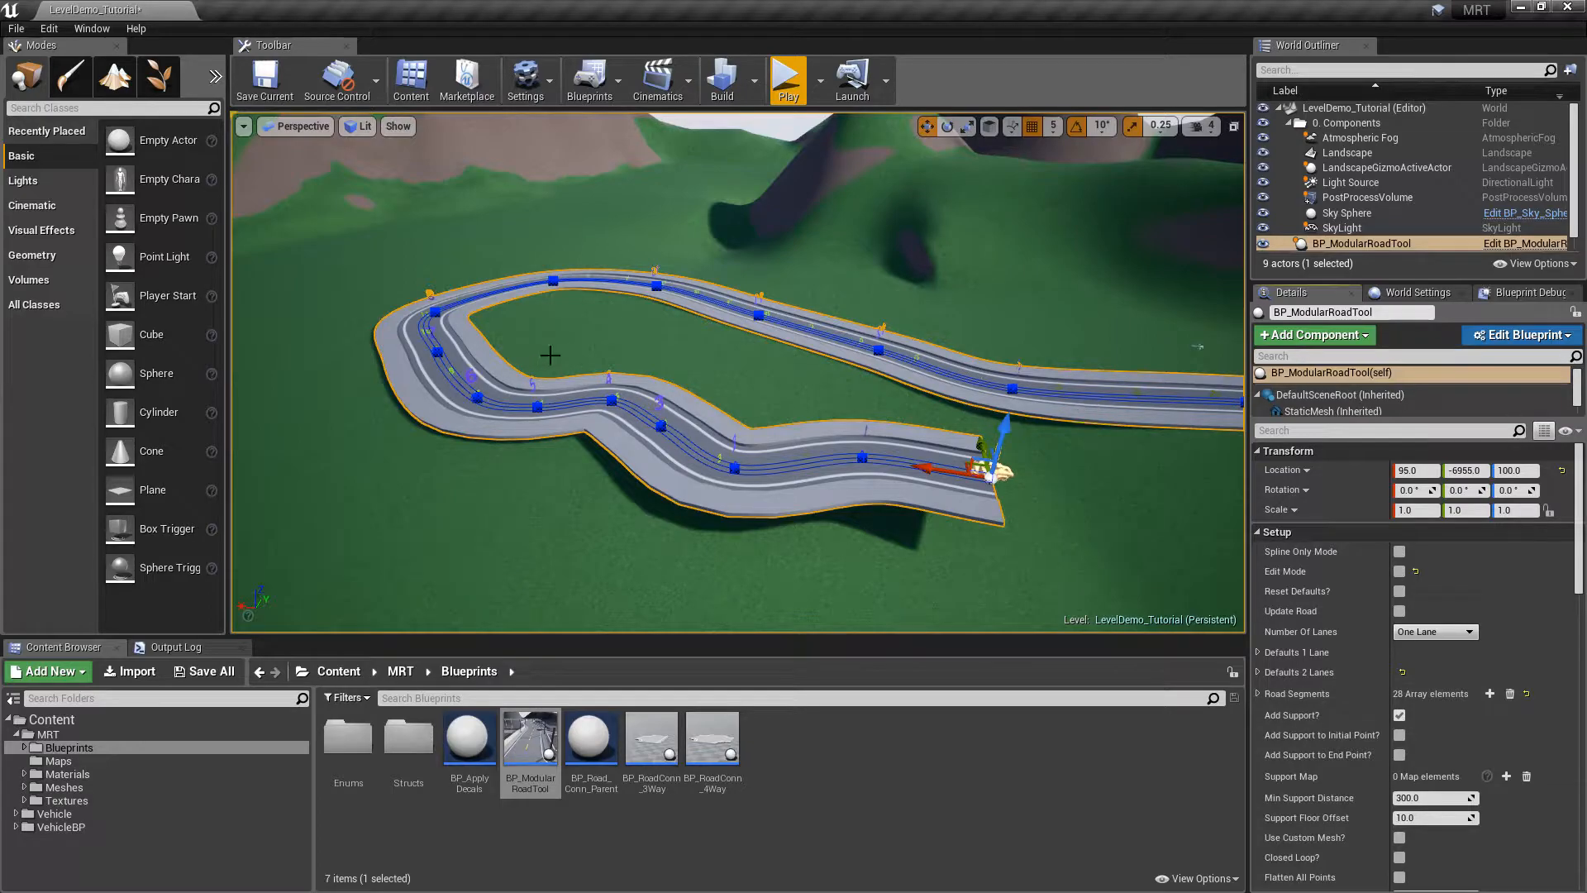
left_click(1088, 461)
left_click(975, 484)
Delete the winding road, drag in a new BP_ModularRoadTool, and set it to Two Lanes
key("Delete")
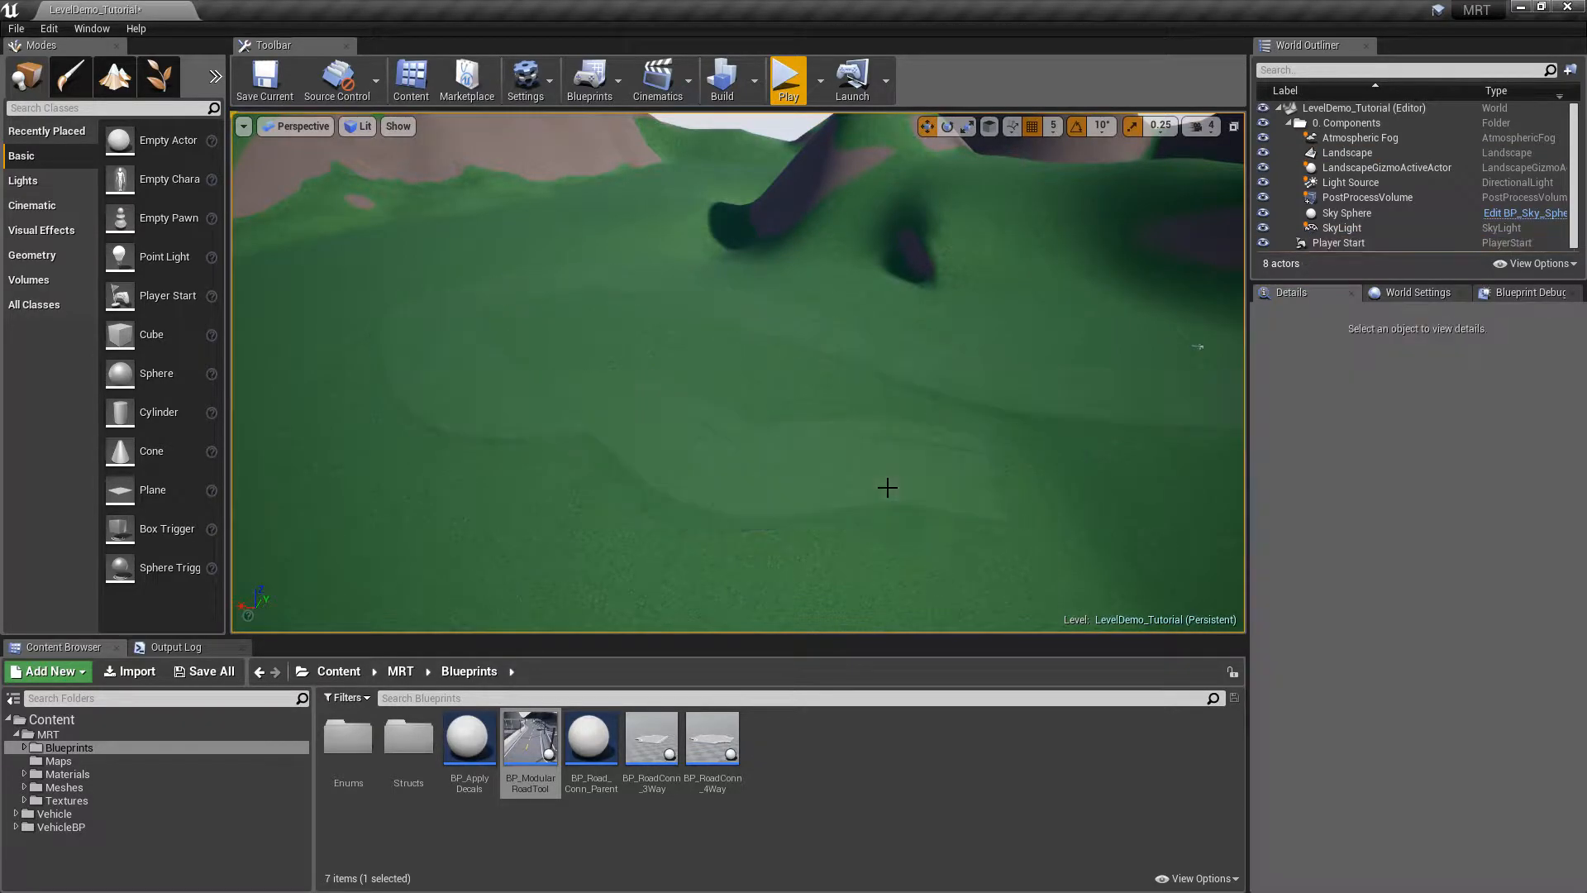
left_click_drag(529, 738, 883, 412)
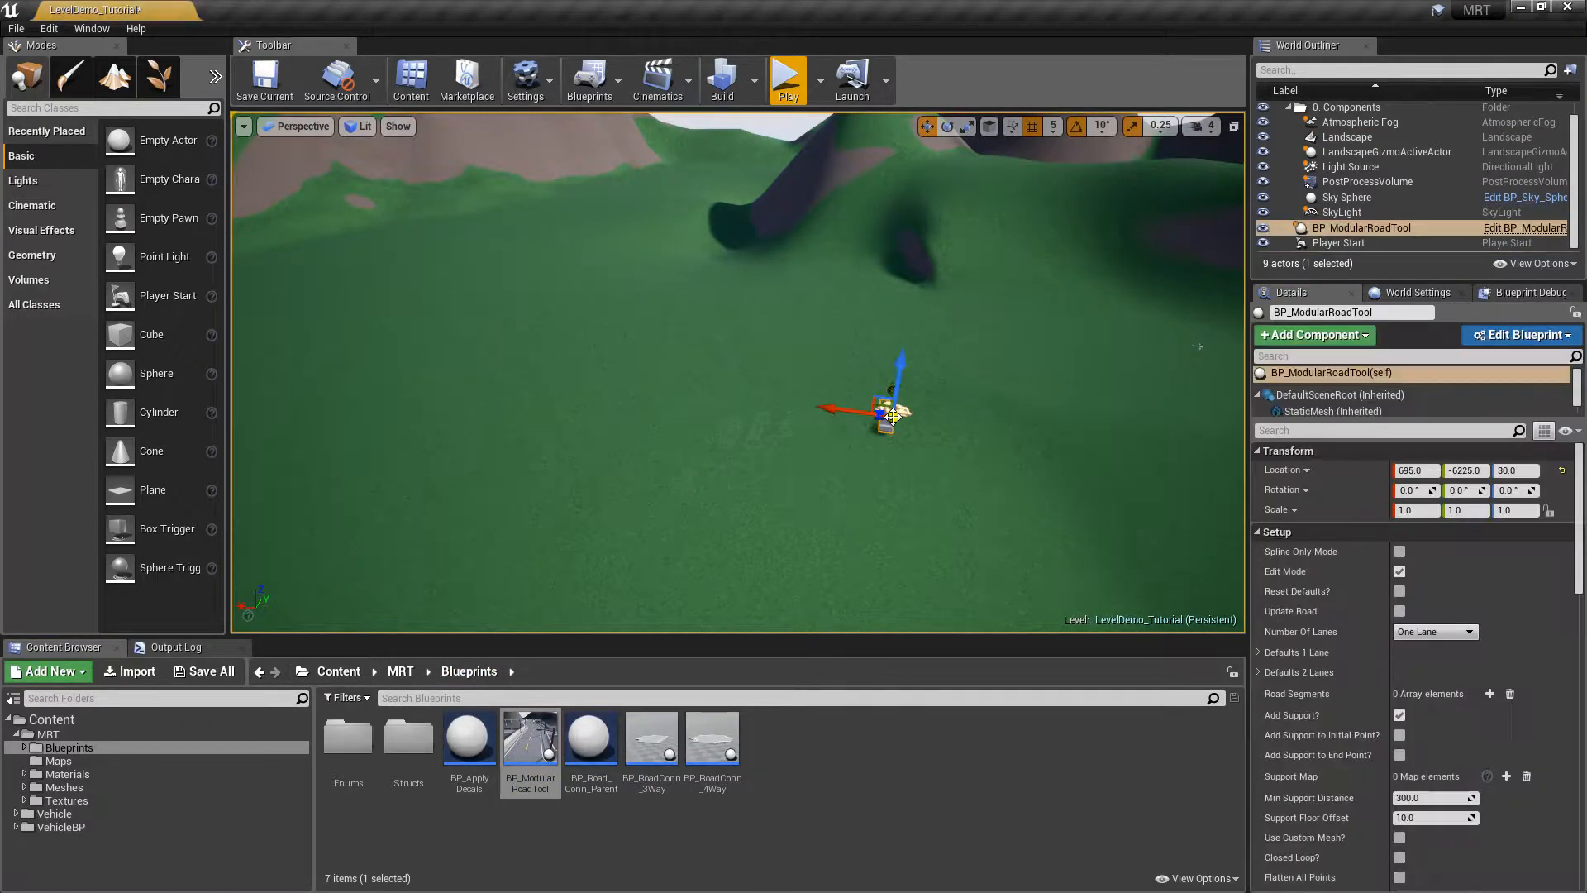
left_click(1435, 631)
left_click(1423, 657)
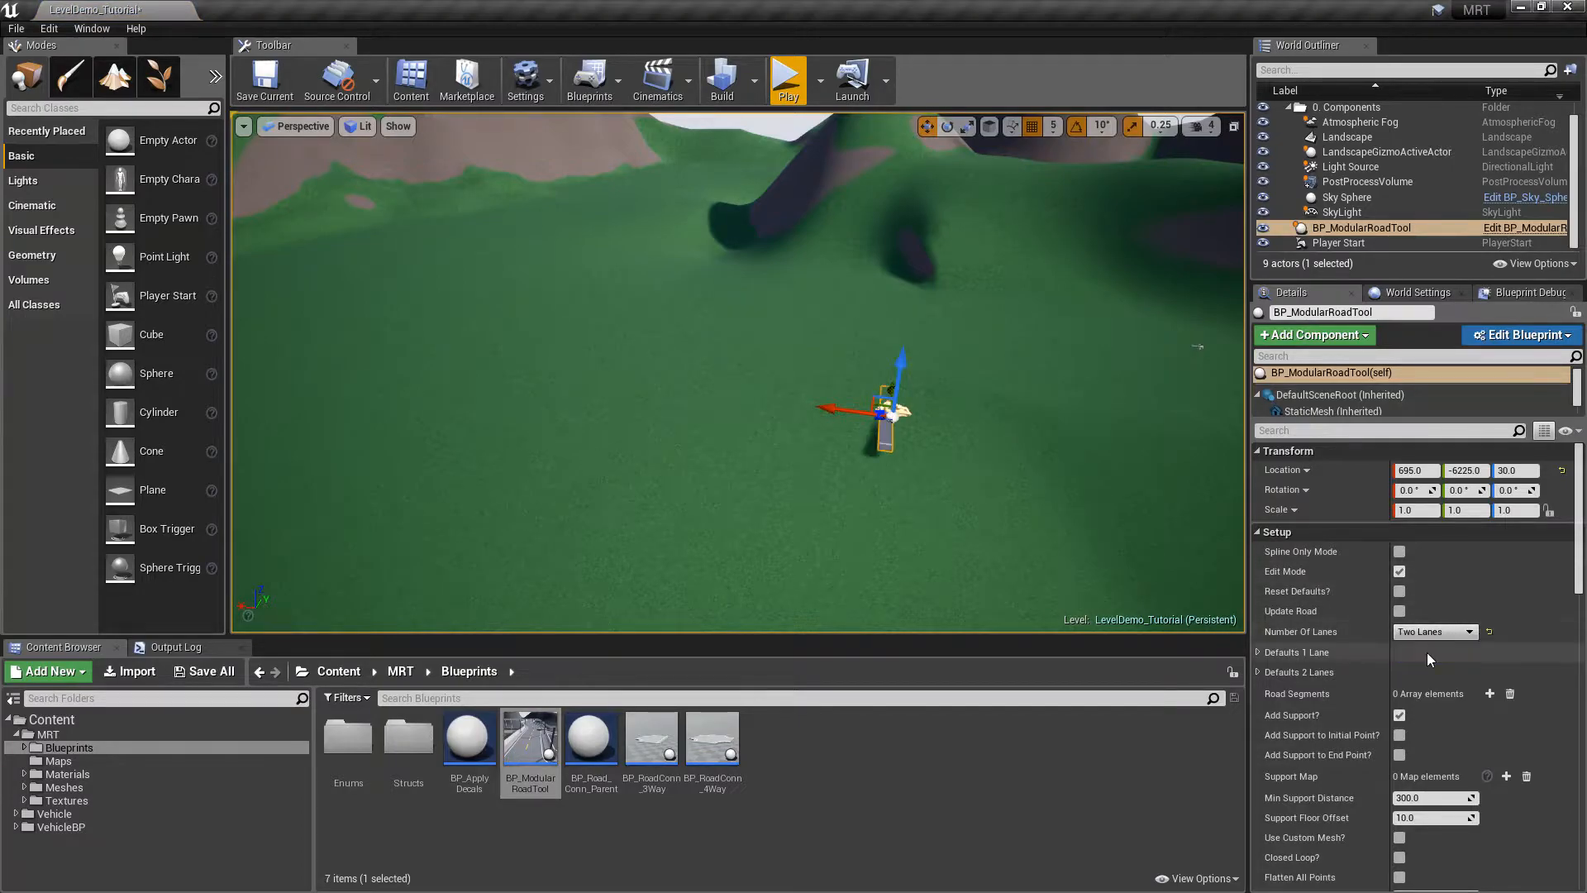
Stretch the road out from its start and raise its end point into a ramp
left_click_drag(881, 407, 438, 351, "alt")
right_click_drag(812, 323, 748, 324)
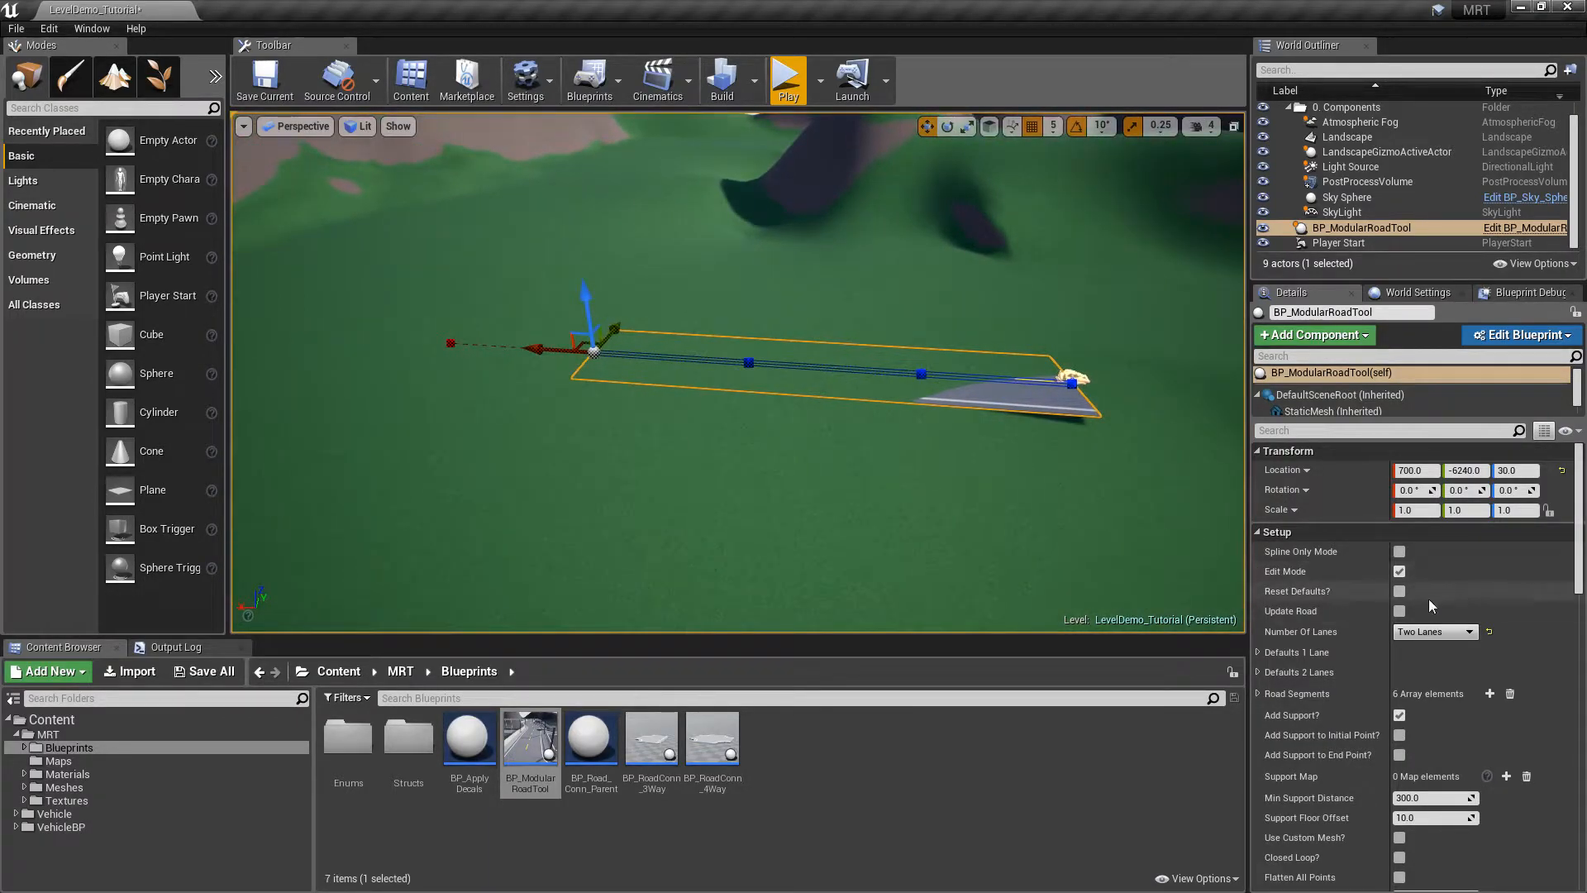
right_click_drag(878, 438, 822, 420)
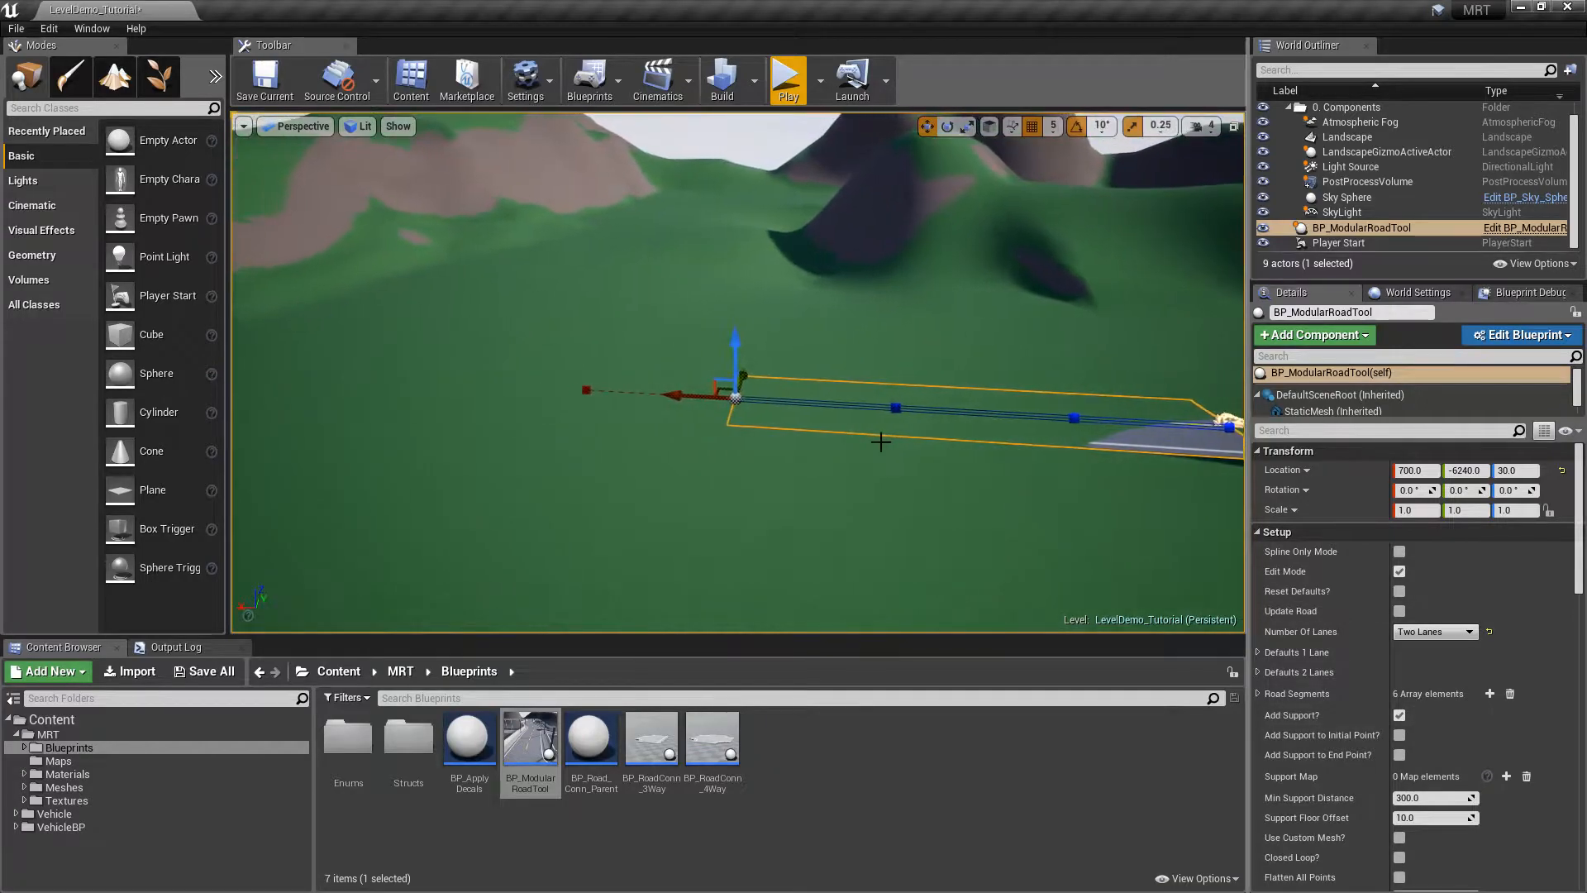
left_click_drag(736, 348, 402, 237)
left_click_drag(463, 178, 460, 216)
right_click_drag(648, 223, 650, 224)
Extend the elevated end farther along X into a long level stretch and review it
key("a")
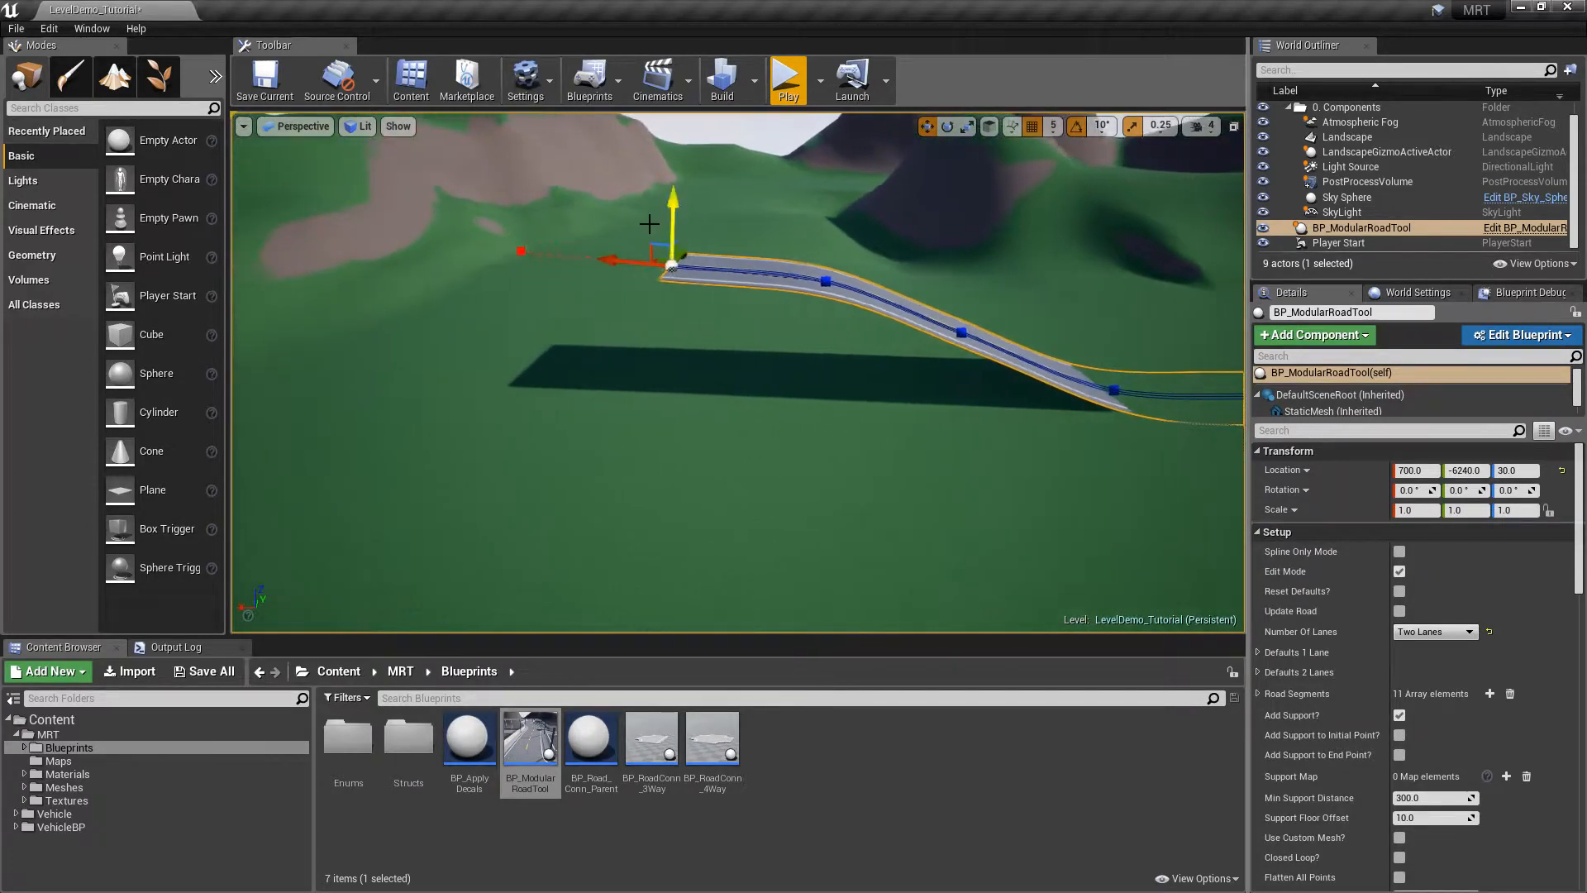
left_click_drag(650, 265, 485, 251)
left_click_drag(529, 177, 528, 183)
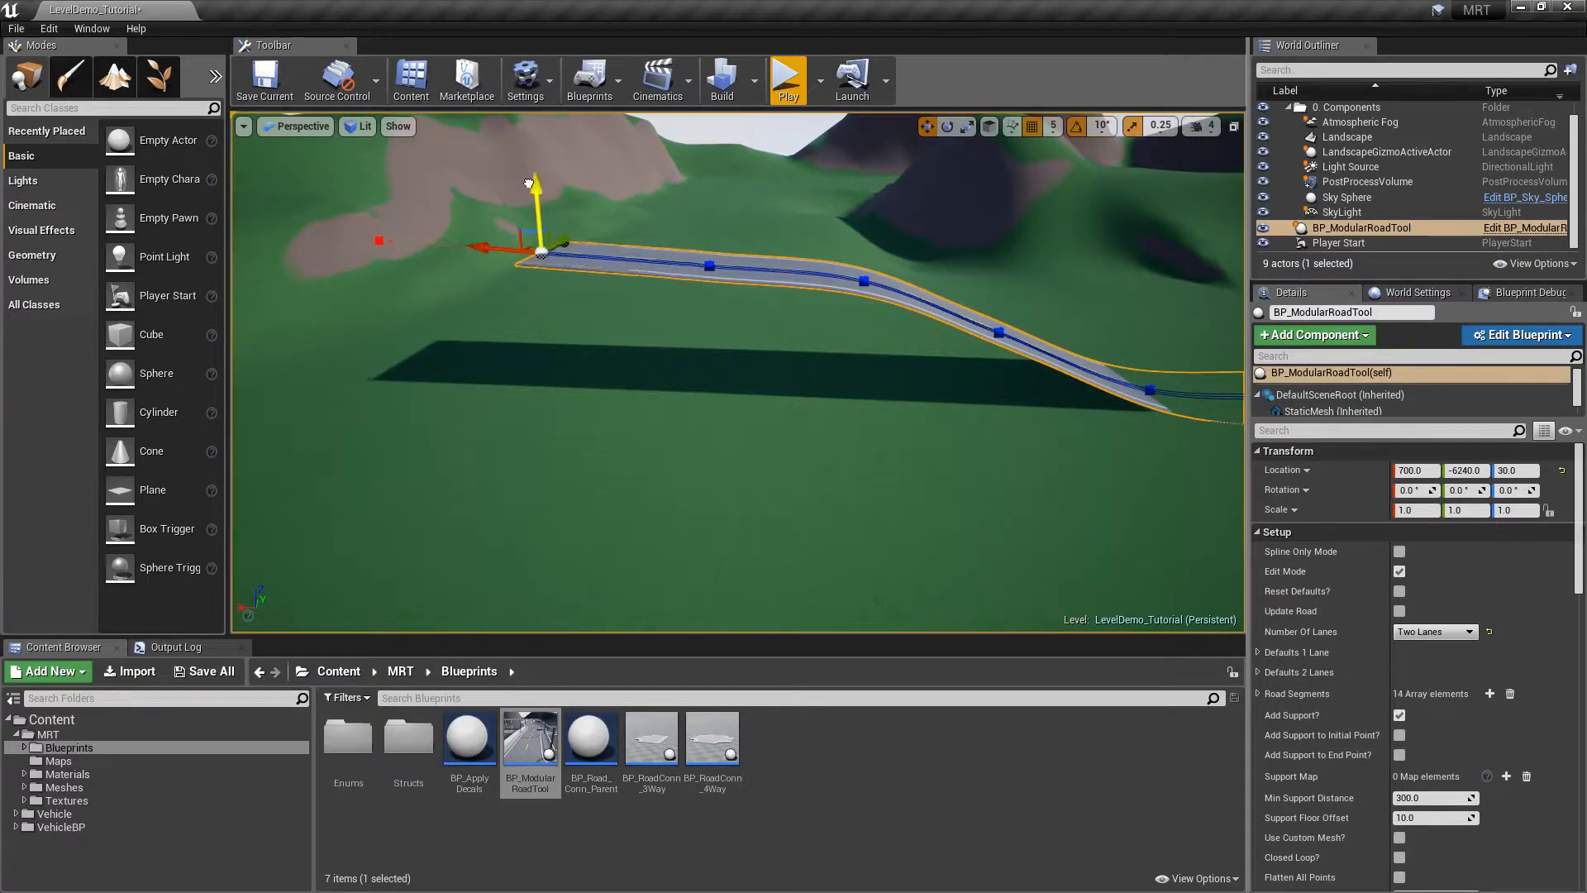
left_click_drag(487, 250, 339, 249)
key("d")
right_click_drag(978, 293, 405, 298)
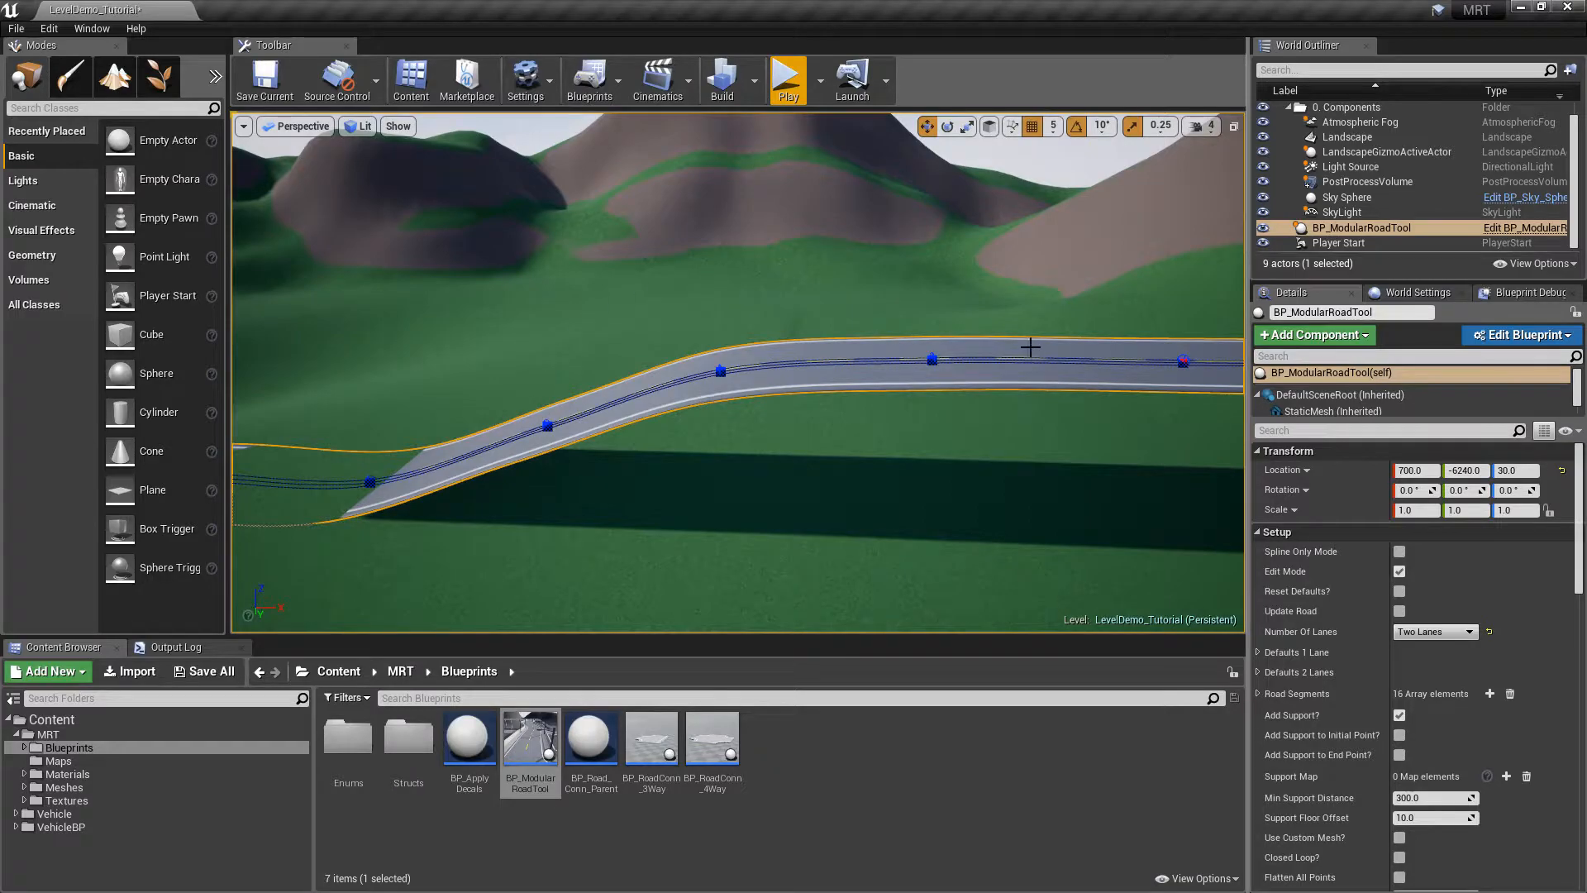
mouse_move(937, 296)
right_mouse_down()
mouse_move(1023, 321)
mouse_move(928, 305)
right_mouse_up()
key("s")
key("w")
key("q")
key("e")
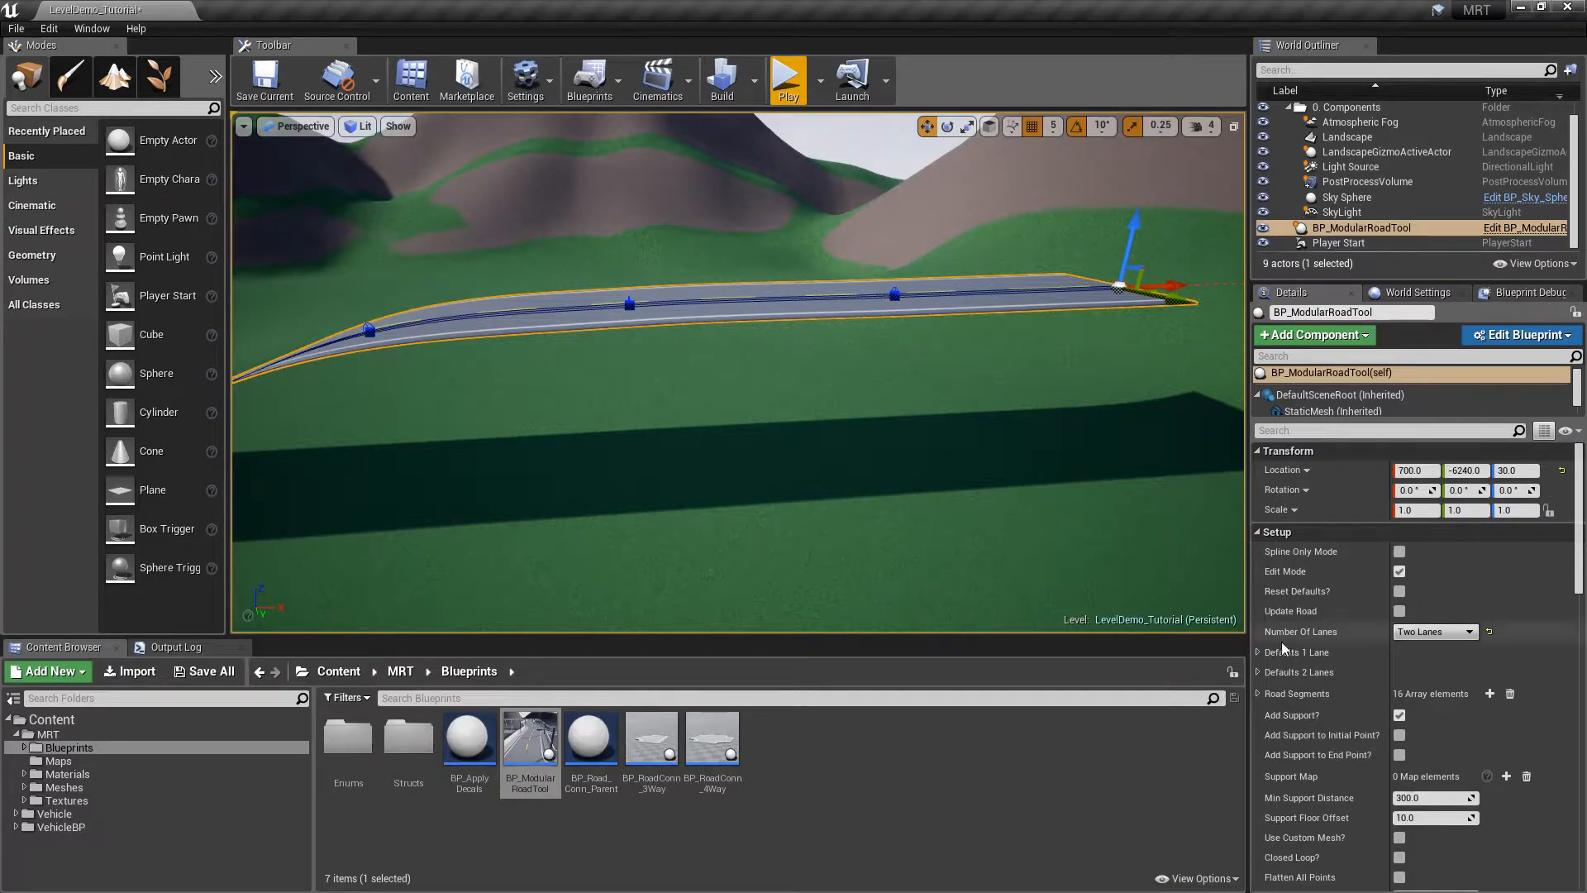
Uncheck Edit Mode to generate concrete pillars under the elevated stretch, then inspect them from the side
left_click(1399, 571)
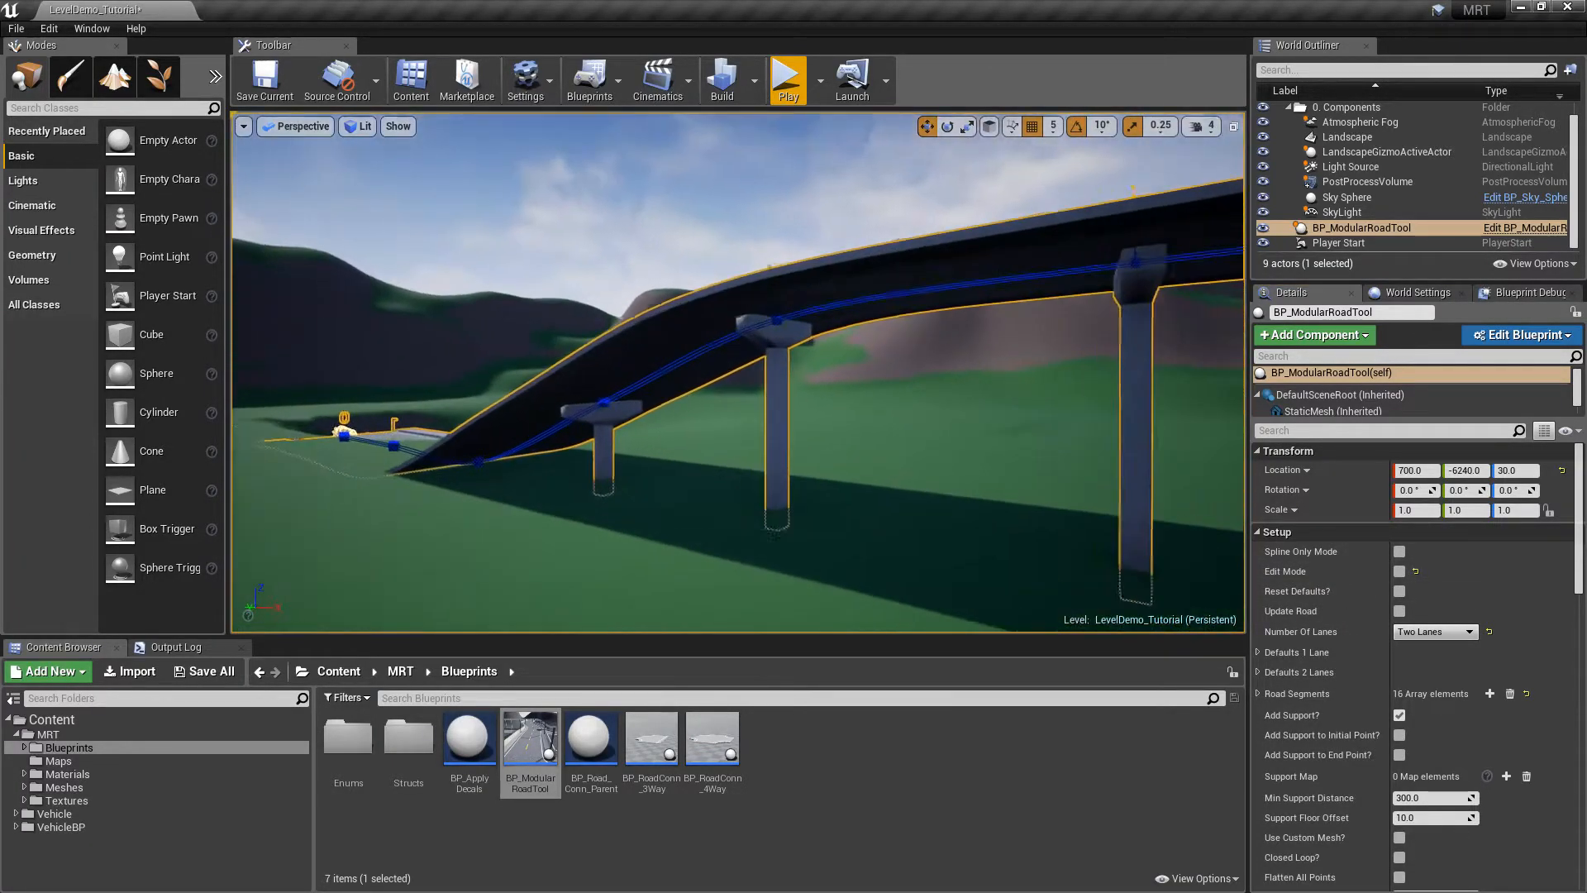
key("w")
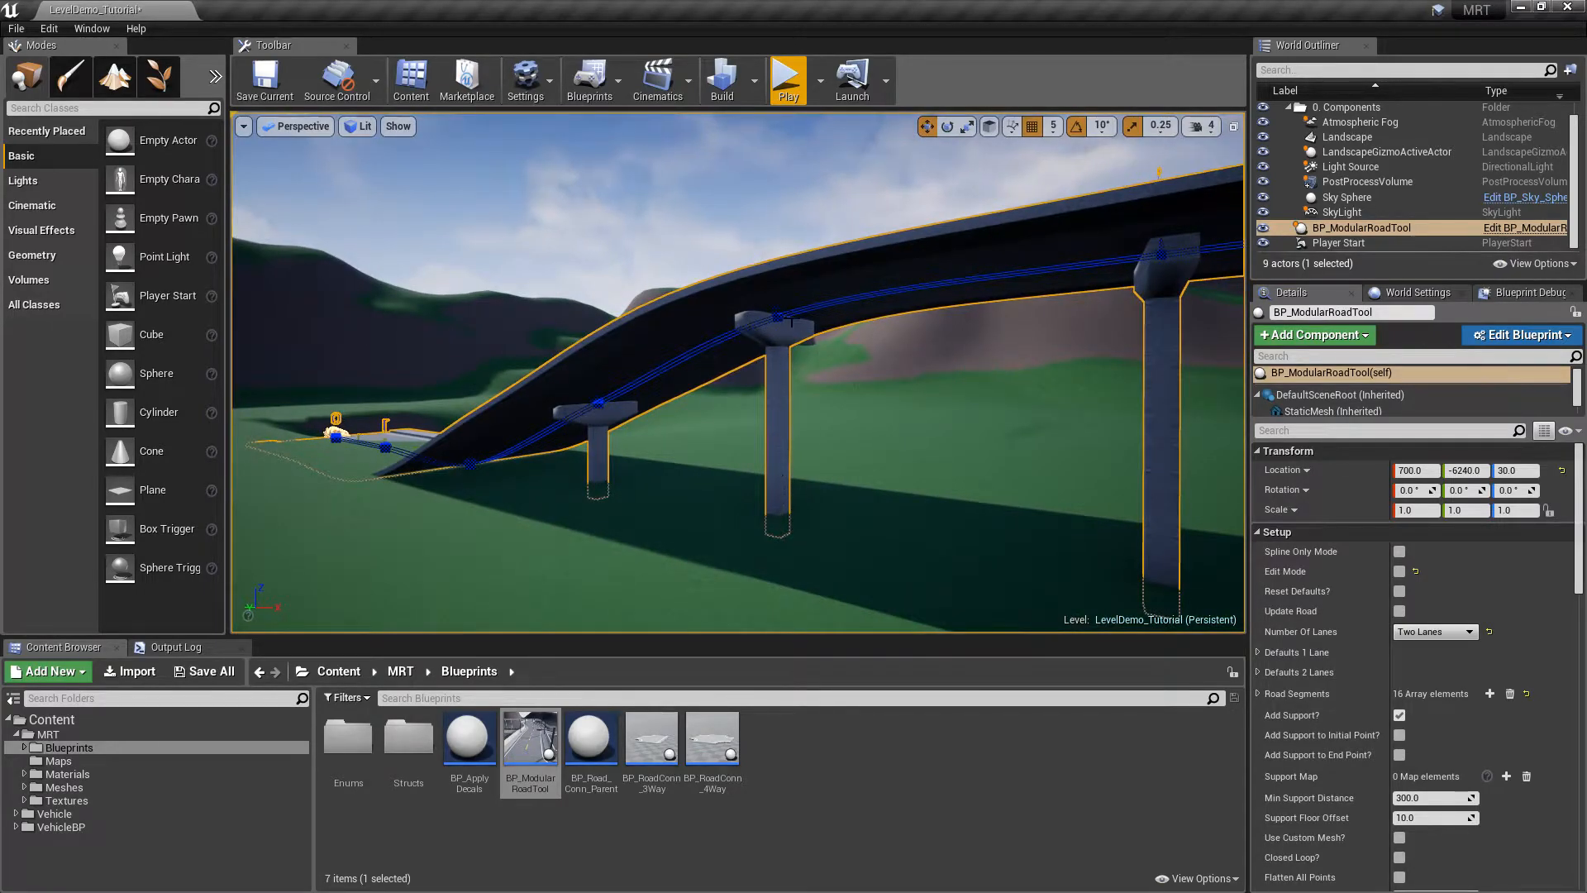
right_click_drag(854, 314, 683, 261)
mouse_move(1009, 211)
right_mouse_down()
mouse_move(1091, 217)
mouse_move(1003, 231)
right_mouse_up()
key("e")
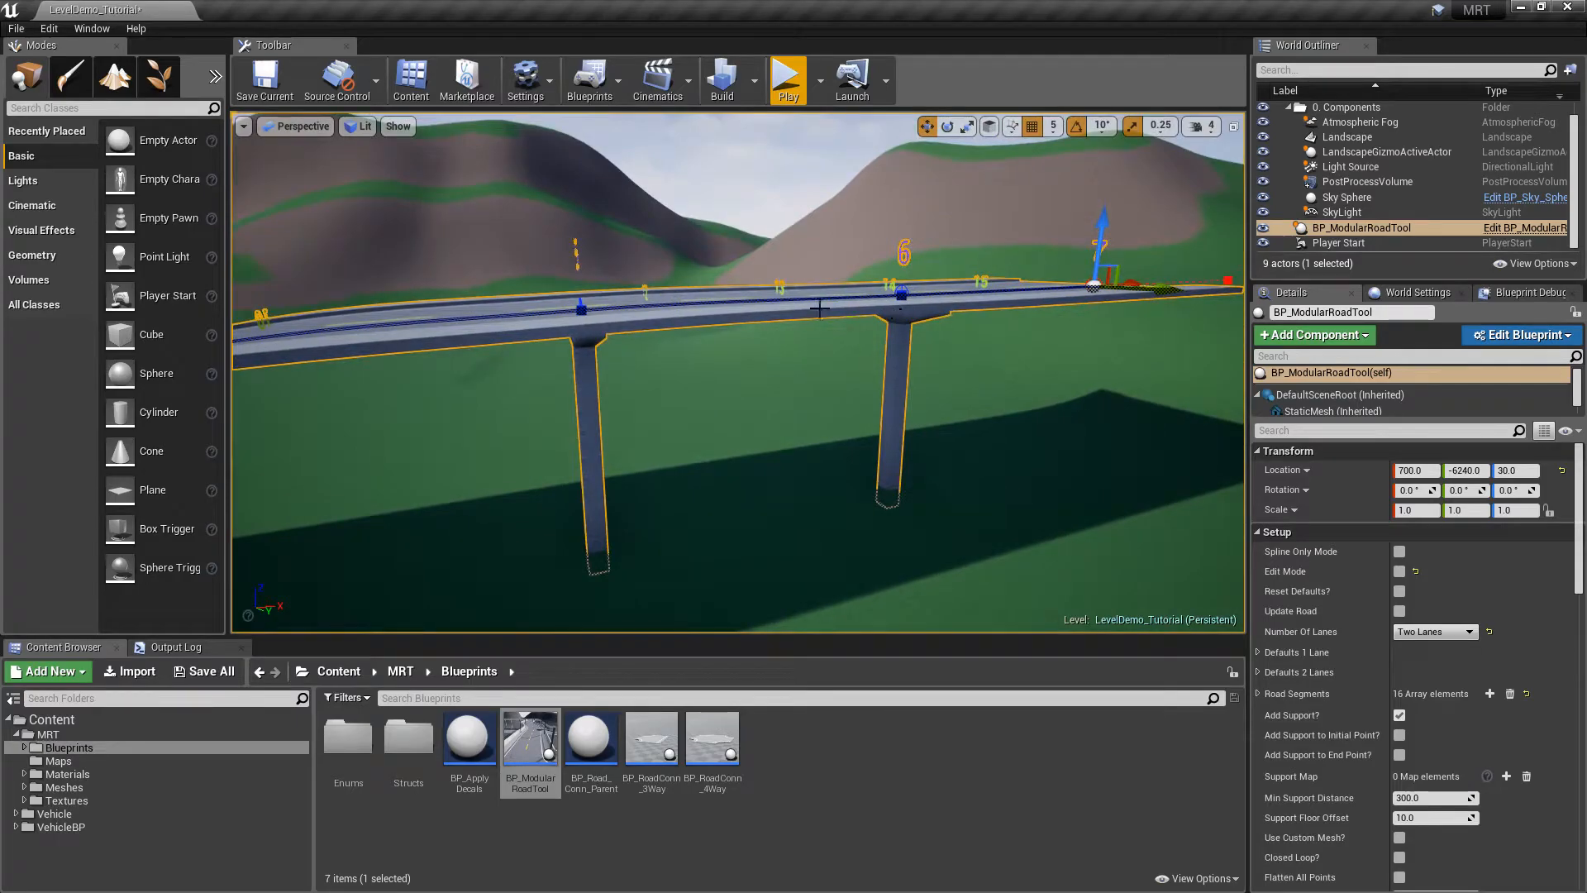
key("e")
right_click_drag(801, 309, 918, 401)
right_click_drag(732, 409, 740, 409)
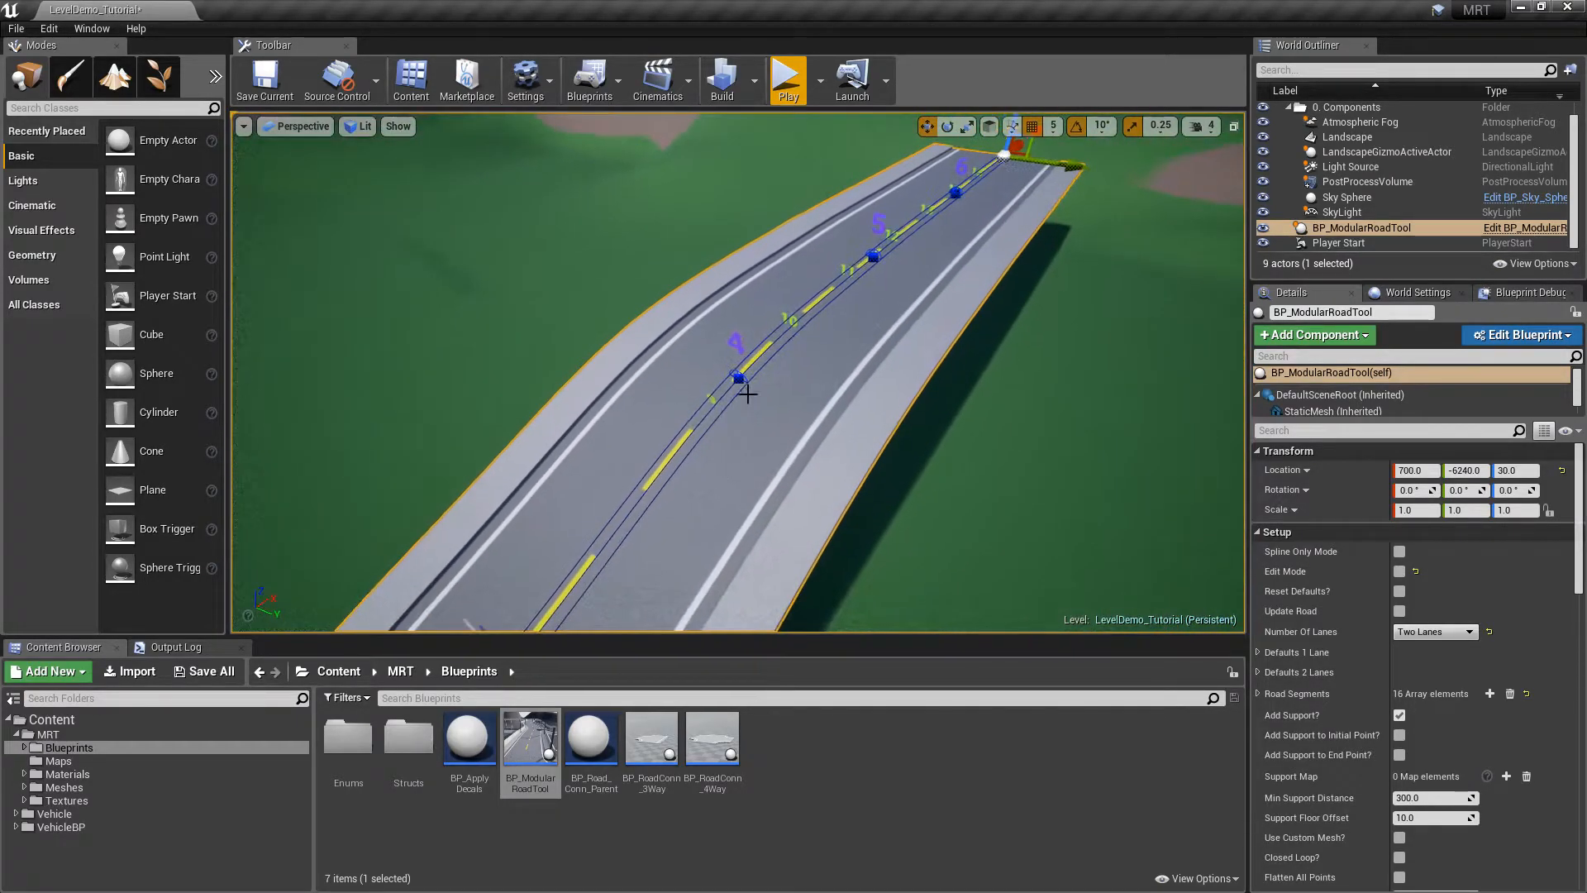
key("d")
right_click_drag(868, 284, 695, 216)
key("q")
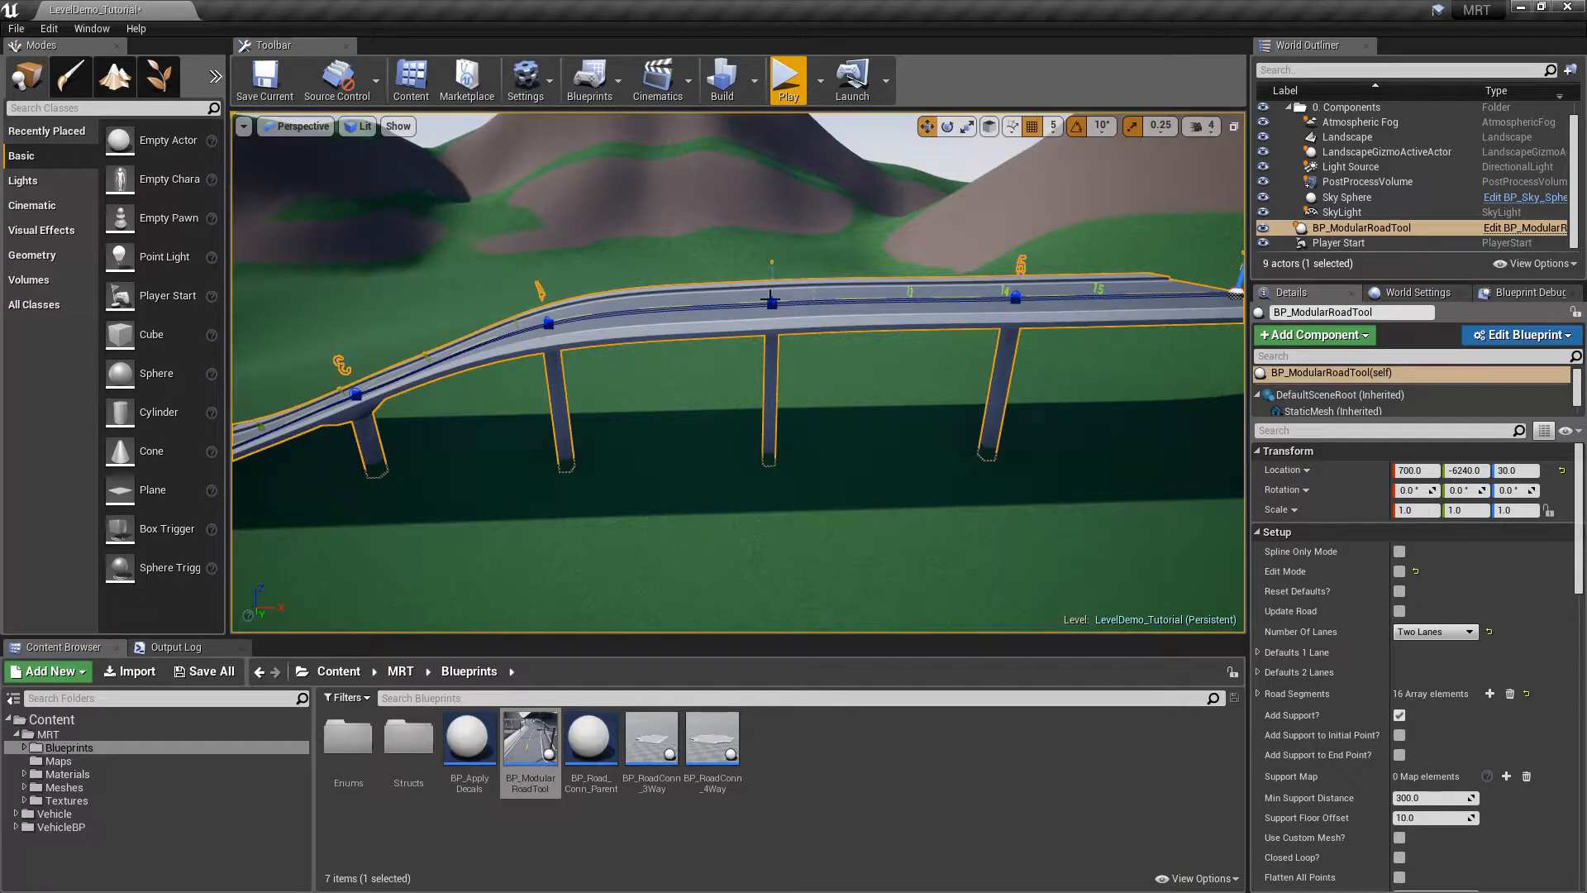
Slide two middle spline points along the X arrow to reposition their pillars
right_click_drag(1019, 374, 1018, 373)
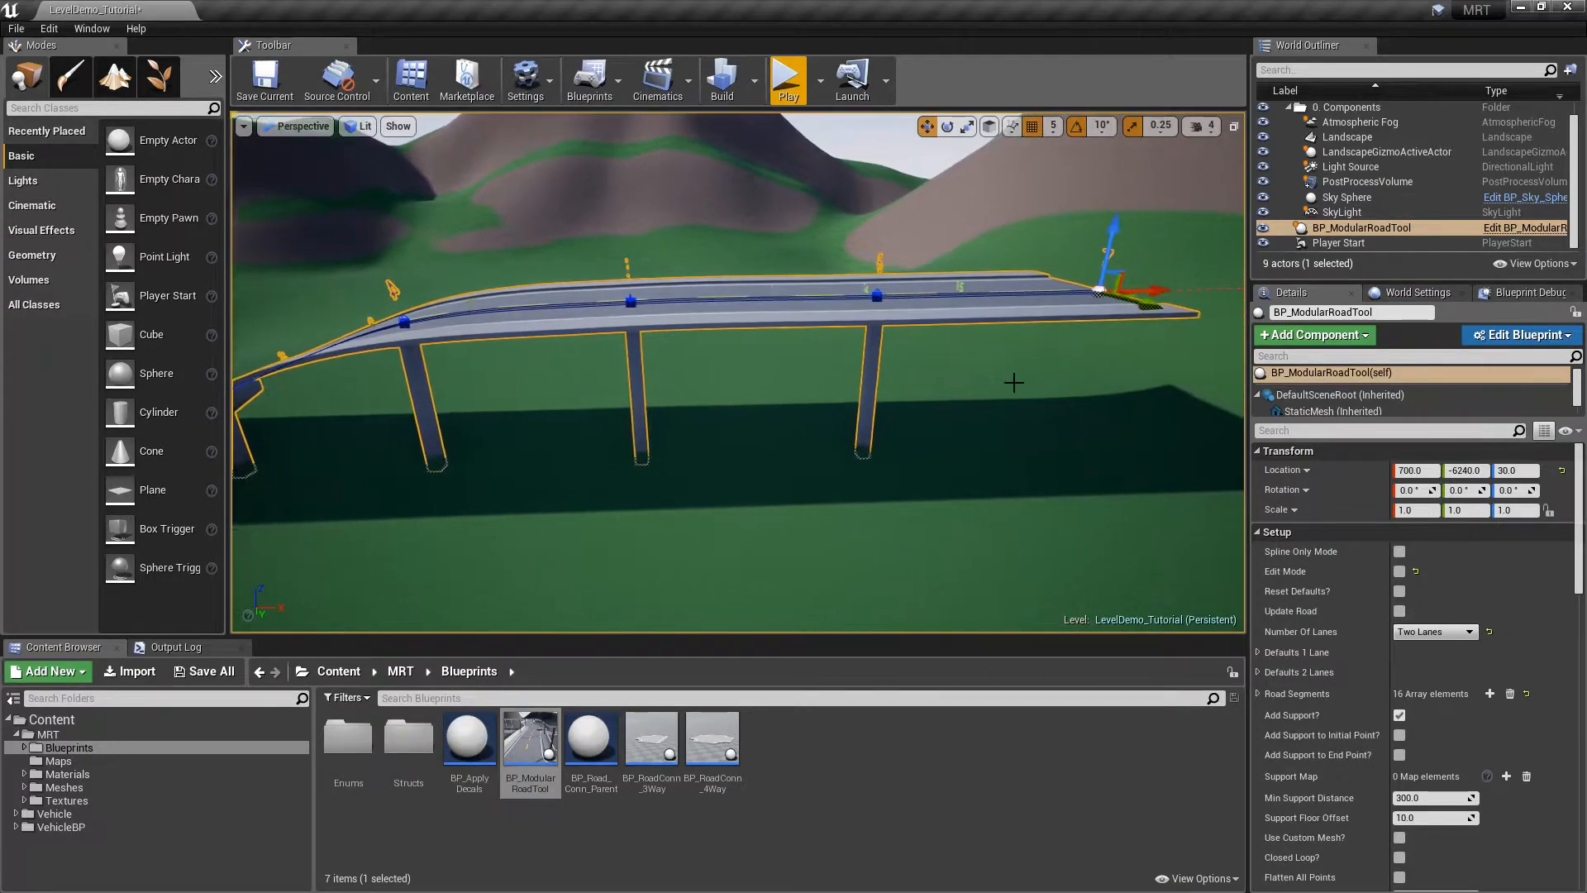
left_click(629, 301)
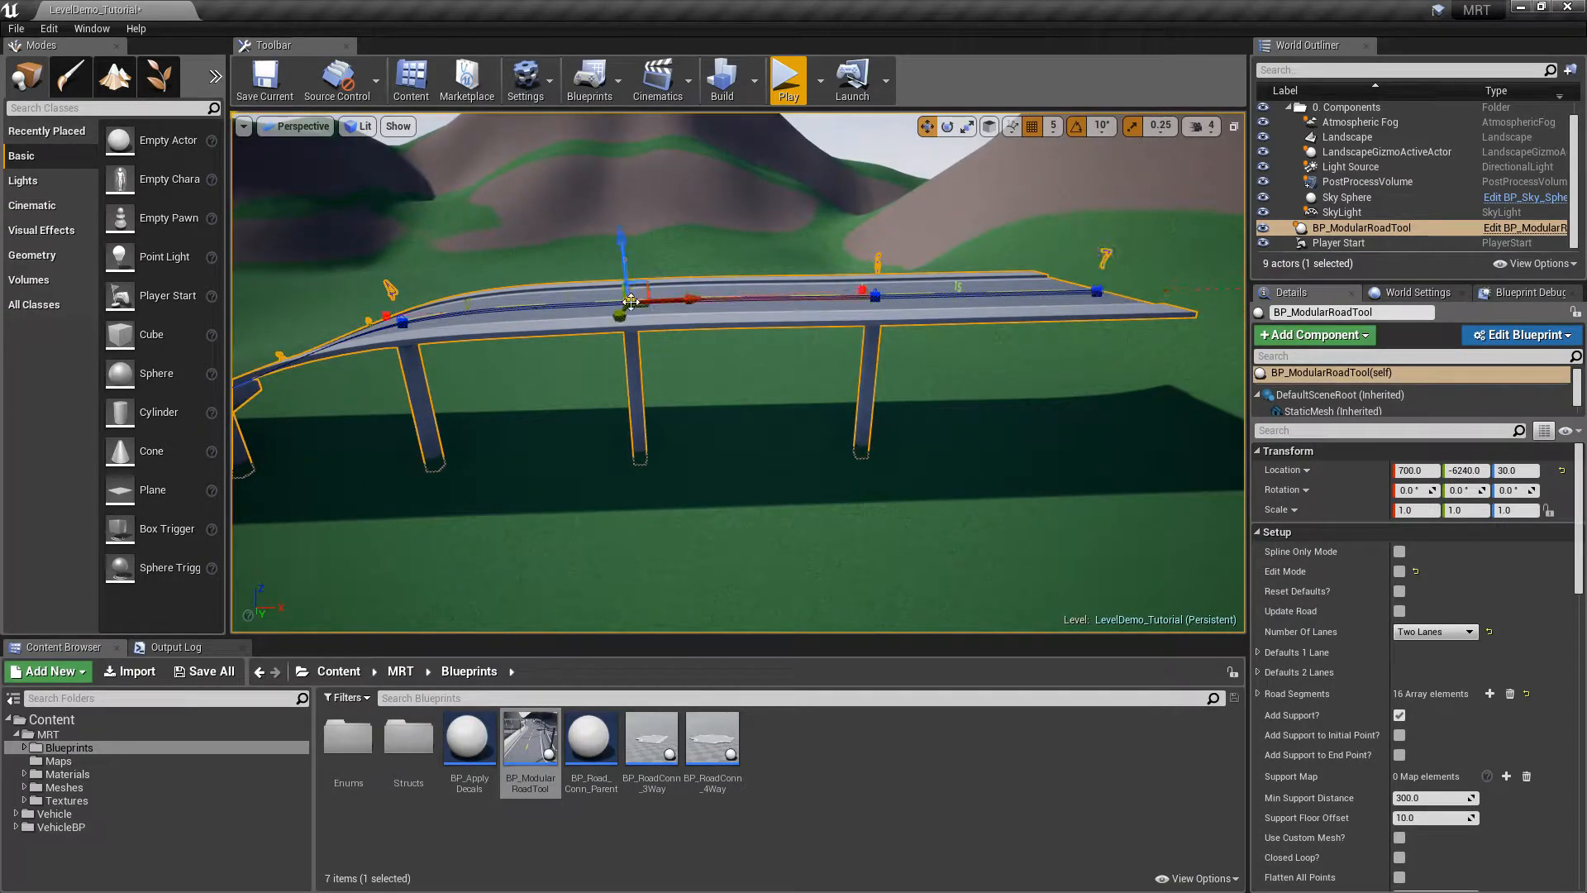
left_click_drag(689, 298, 661, 312)
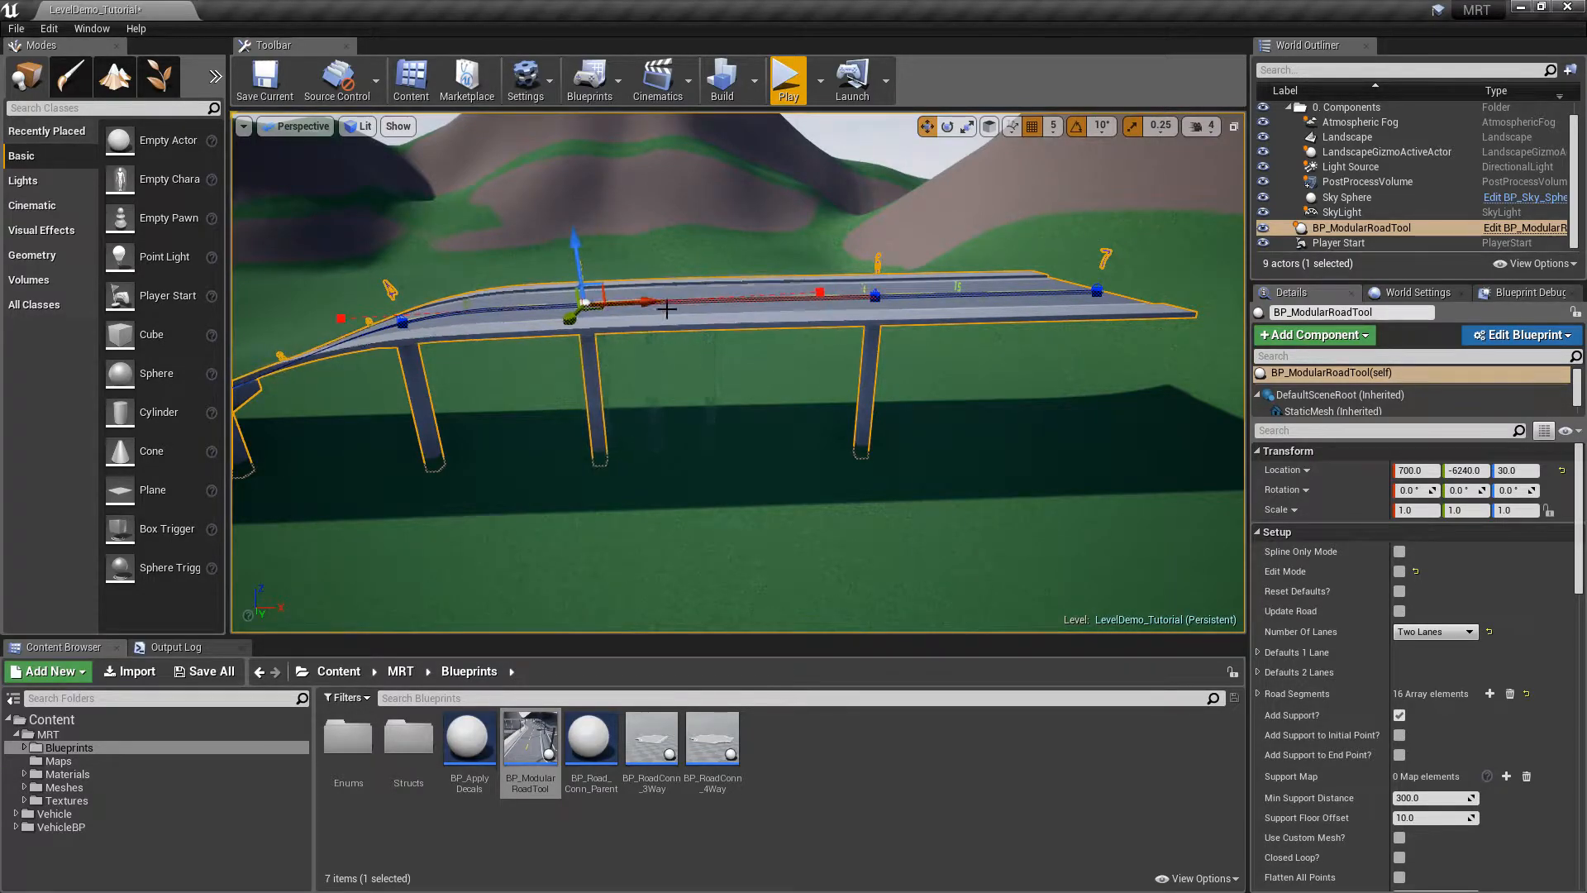
left_click(873, 293)
left_click_drag(938, 293, 832, 300)
left_click_drag(938, 298, 950, 299)
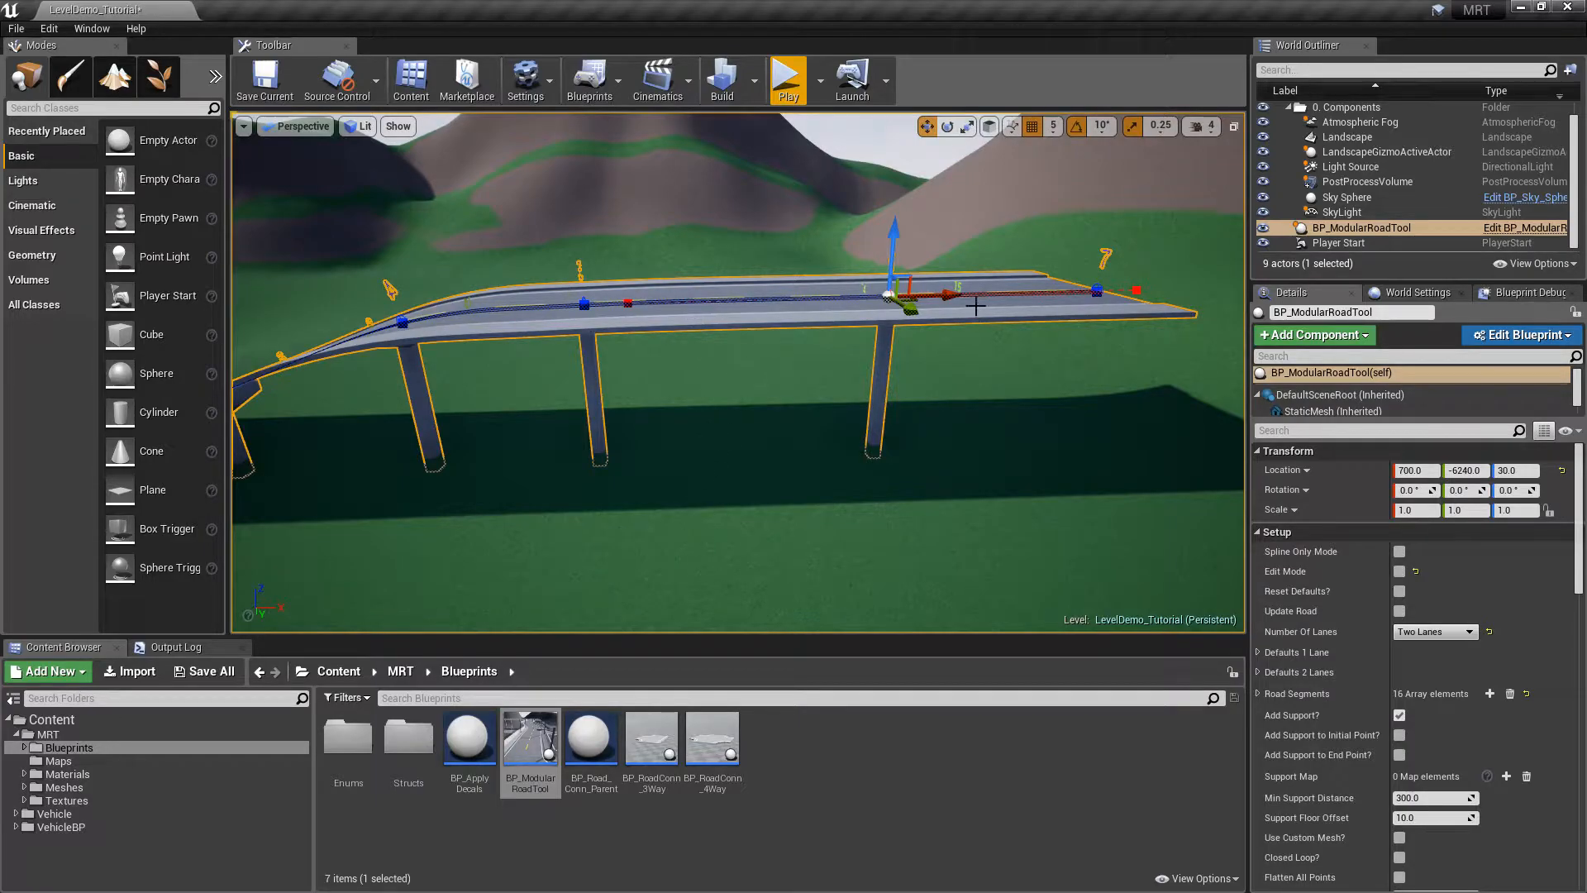
left_click_drag(945, 299, 950, 298)
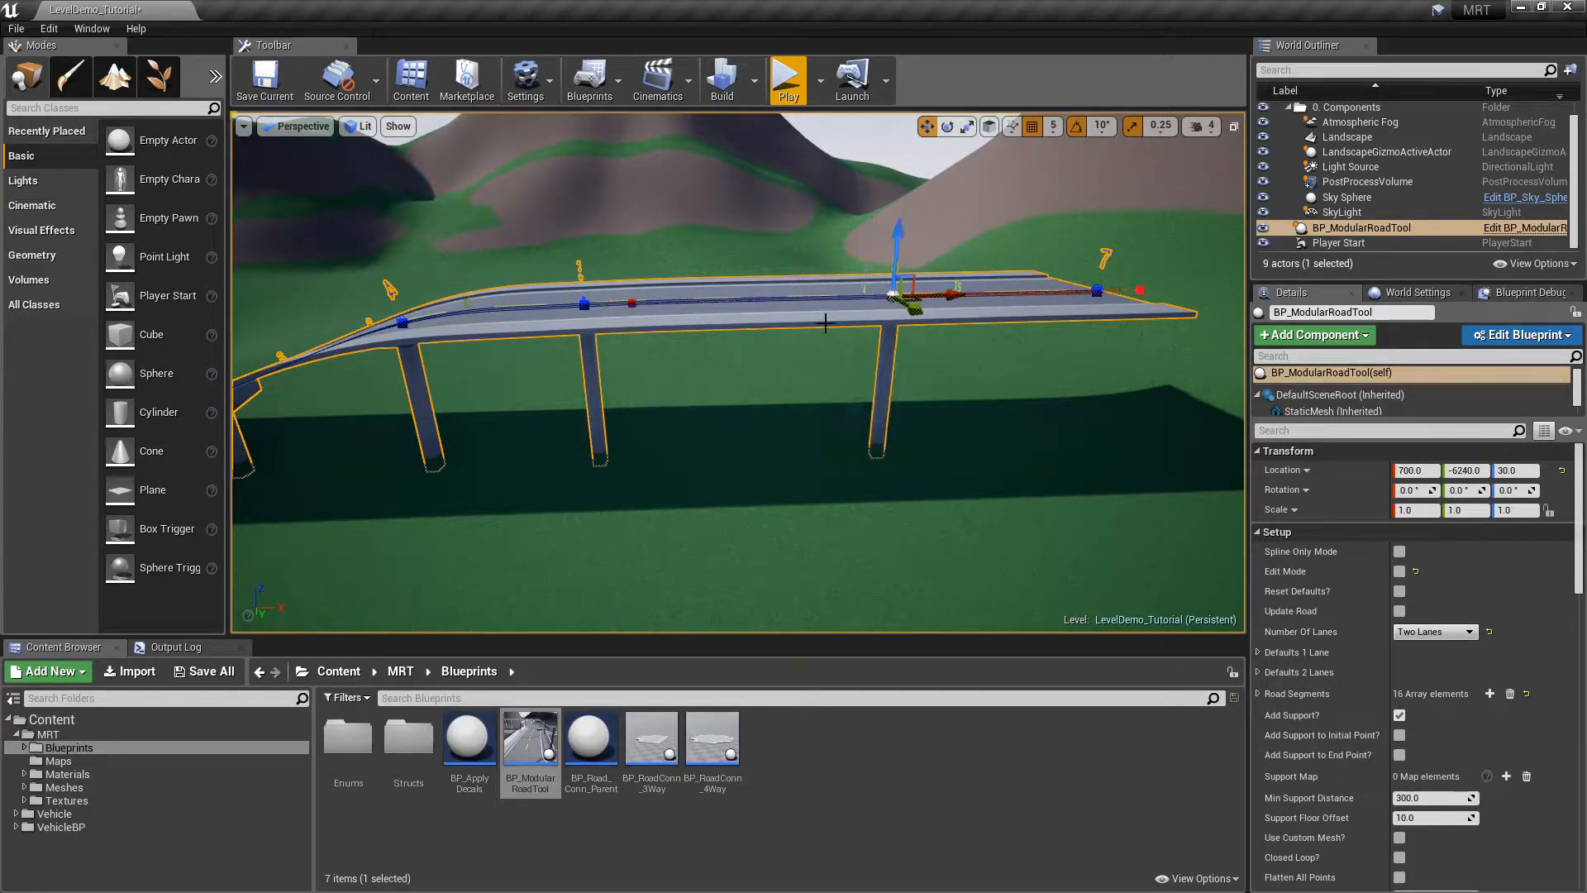
right_click_drag(1126, 479, 1108, 529)
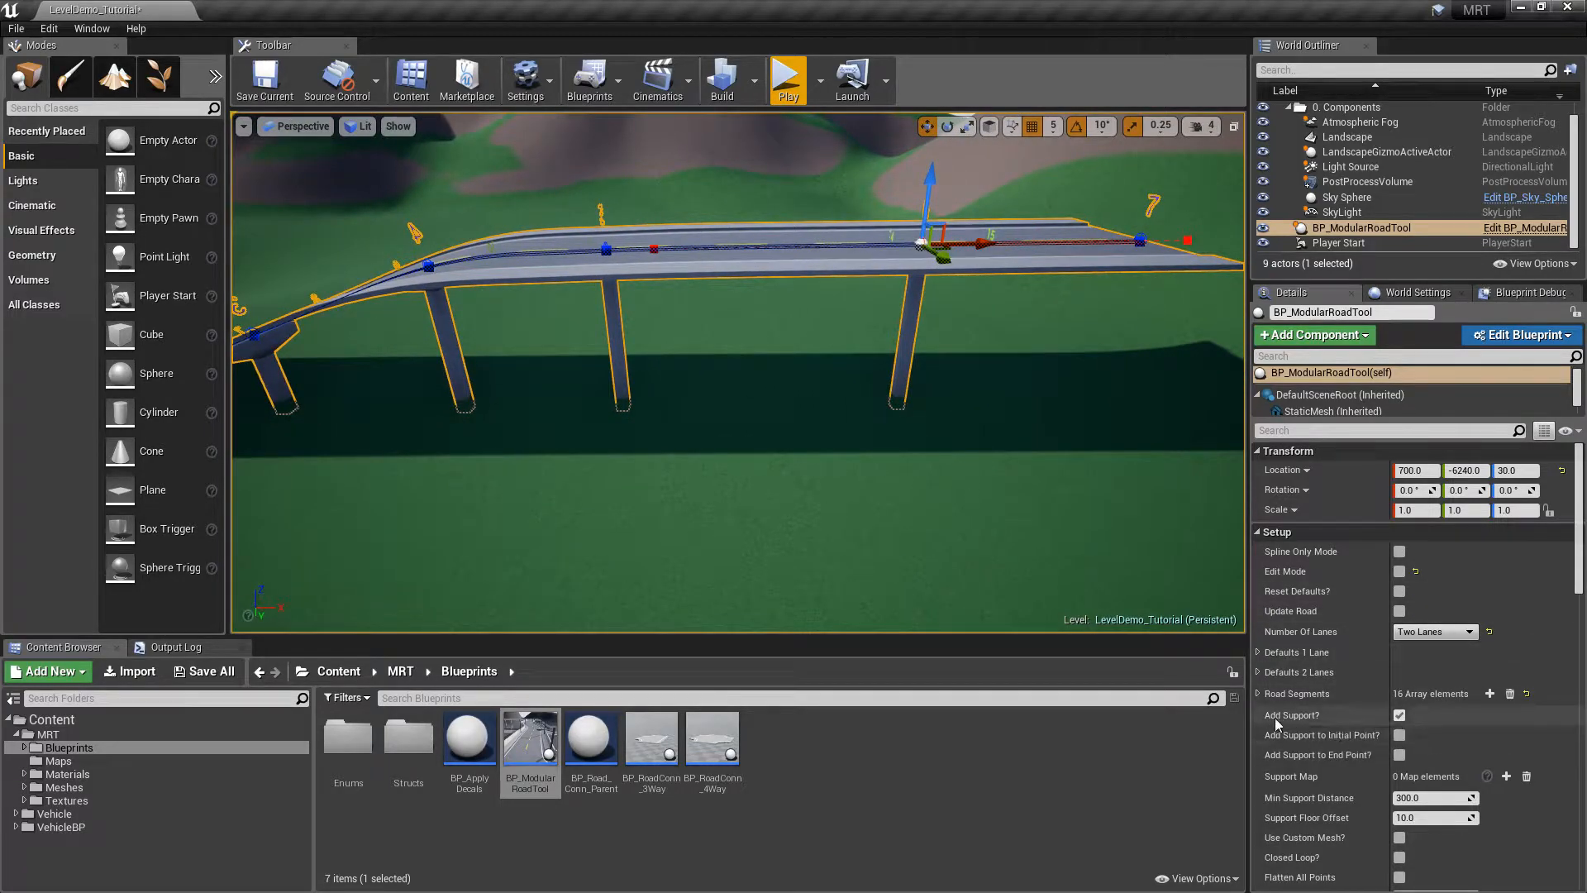
Toggle Add Support? off and back on, then fly from the bridge's start to its far end
left_click(1399, 716)
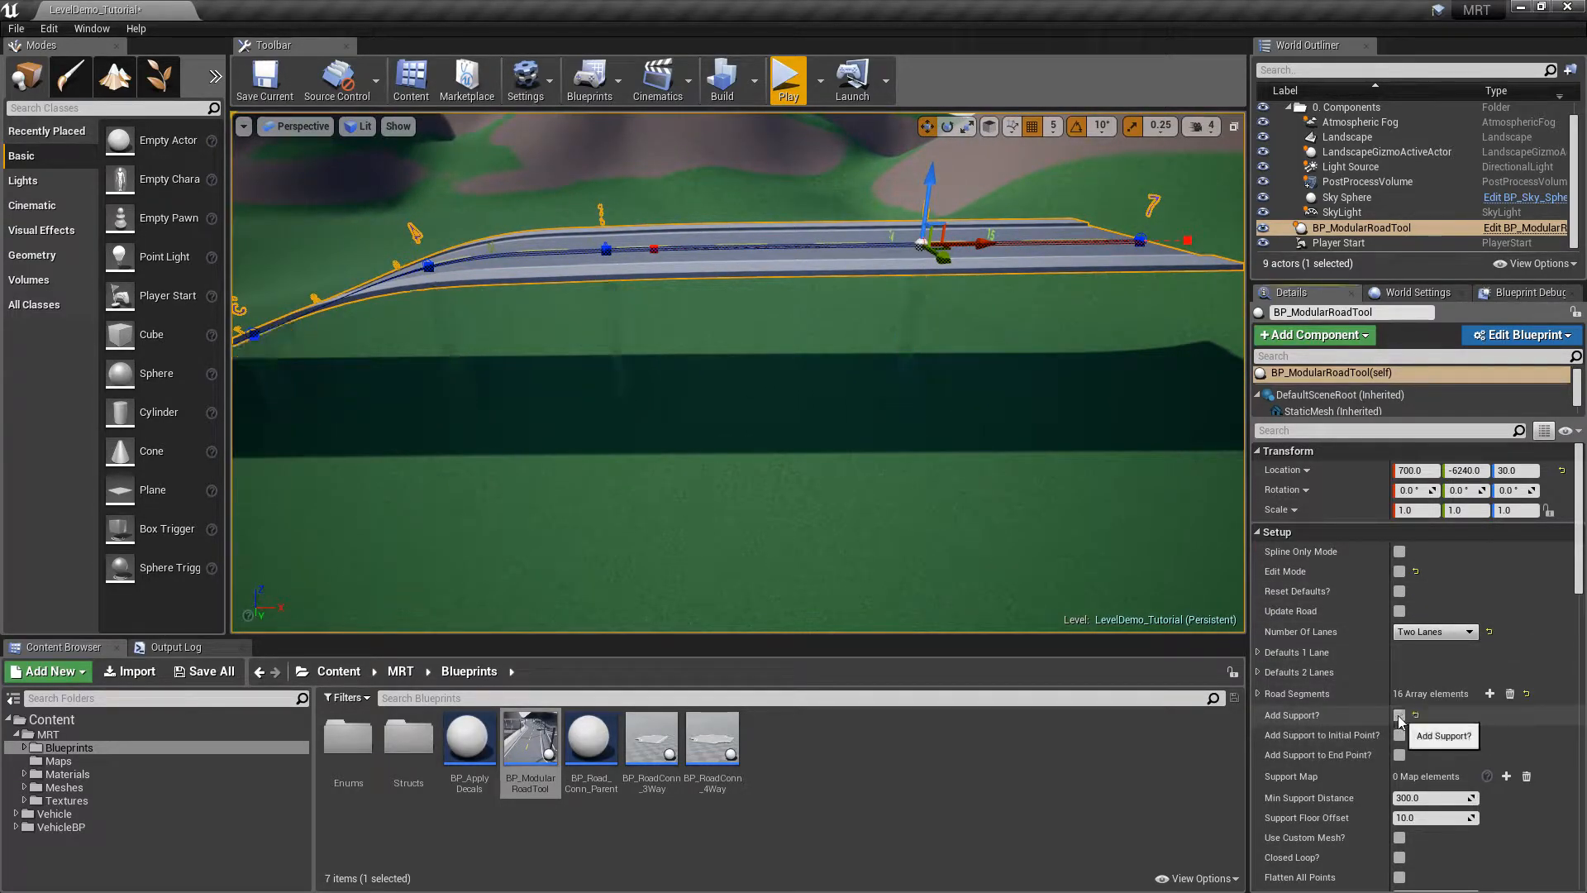
left_click(1400, 716)
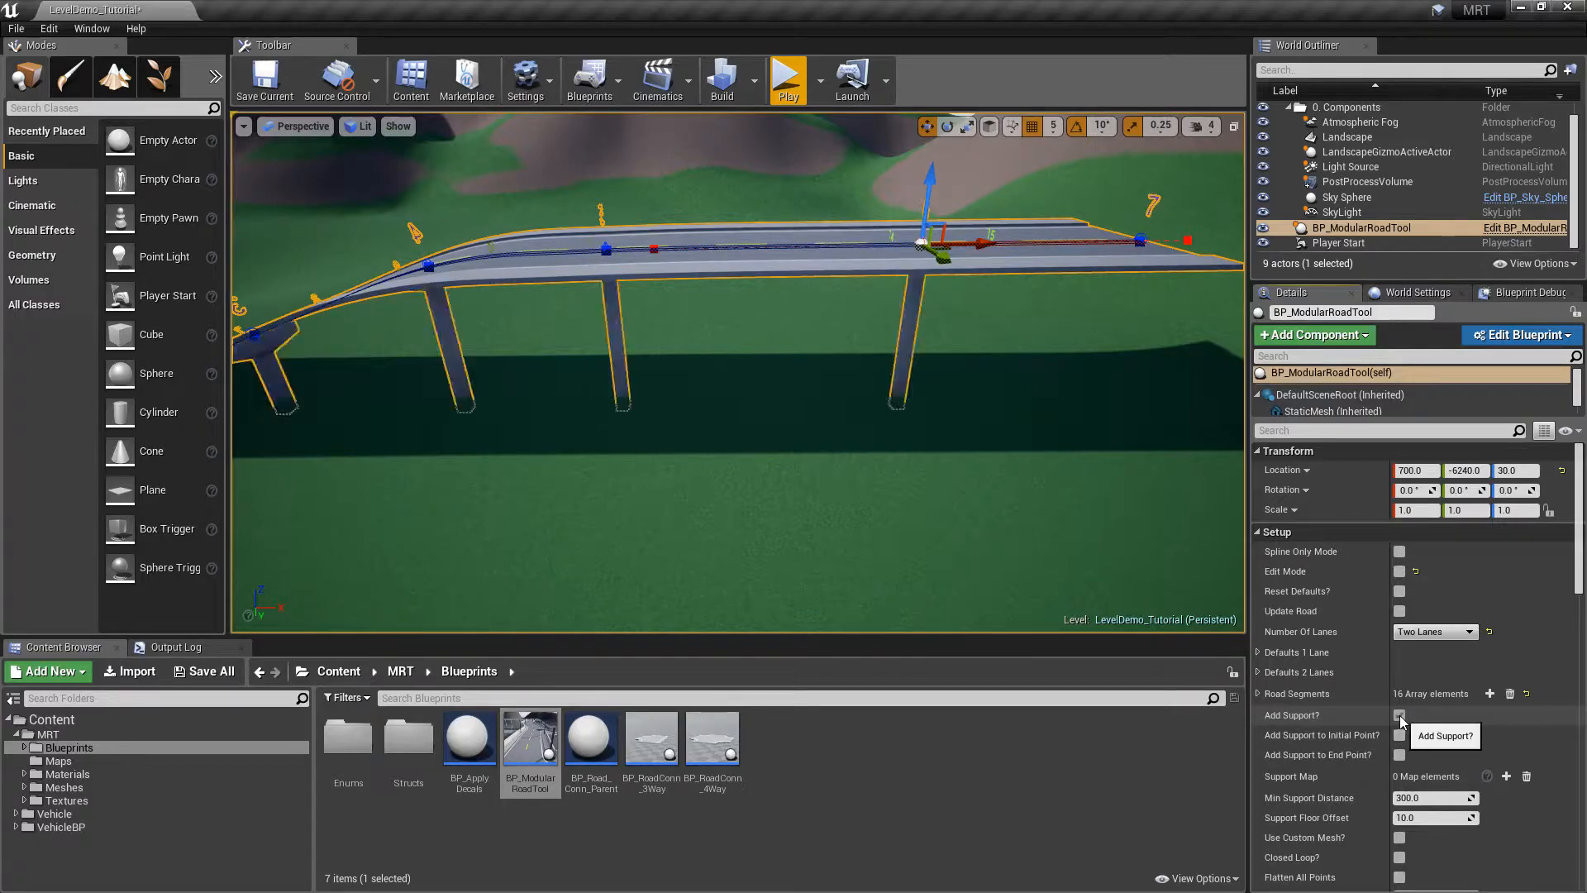
key("a")
right_click_drag(894, 425, 894, 429)
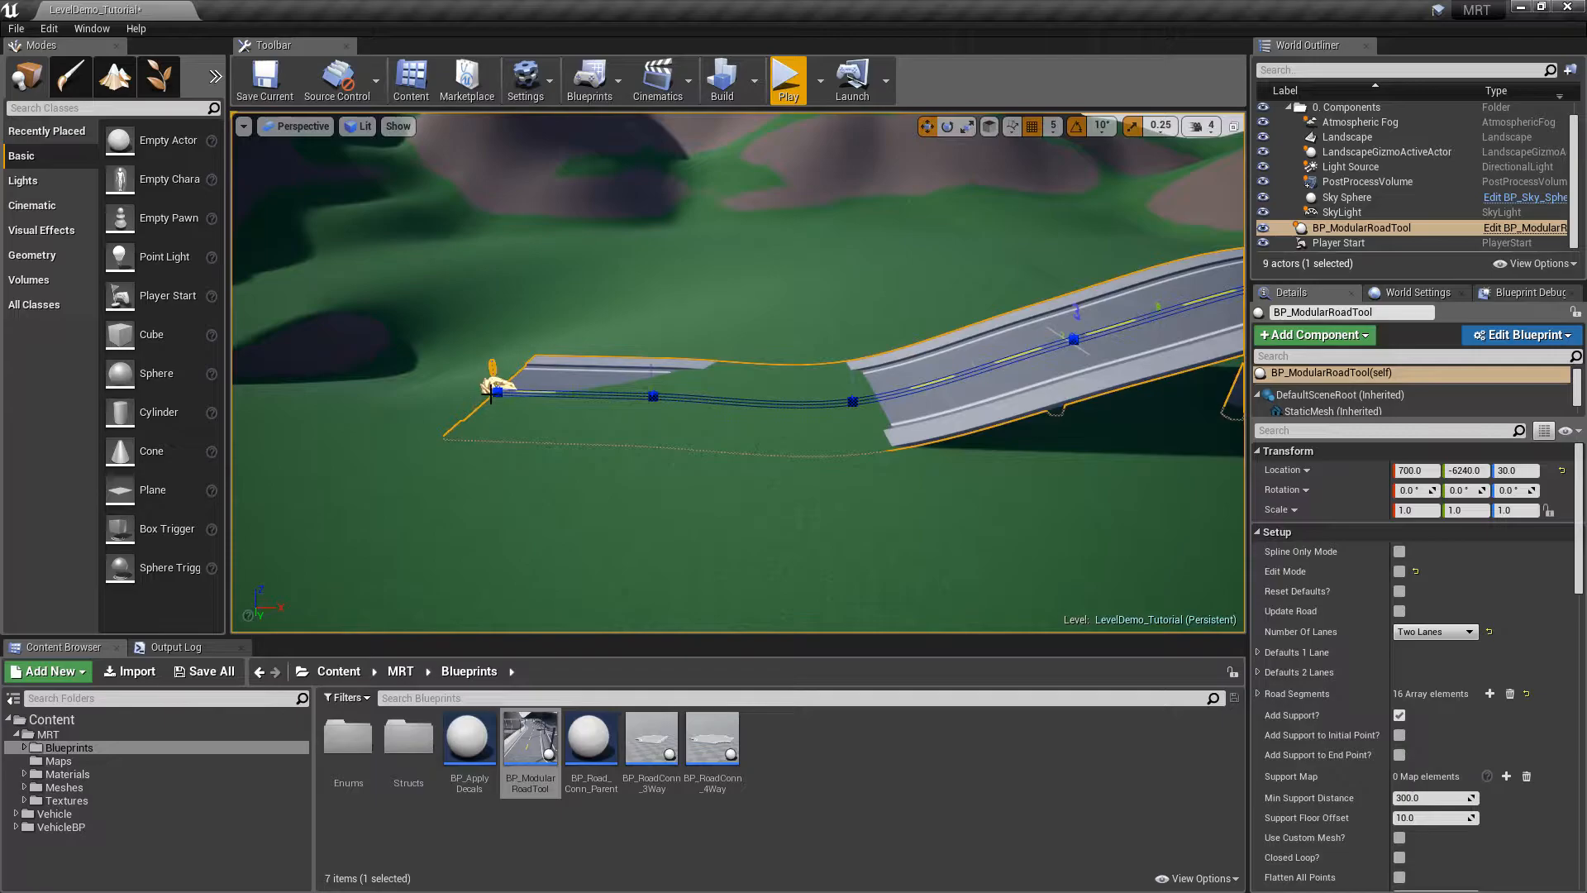
key("d")
right_click_drag(584, 412, 584, 412)
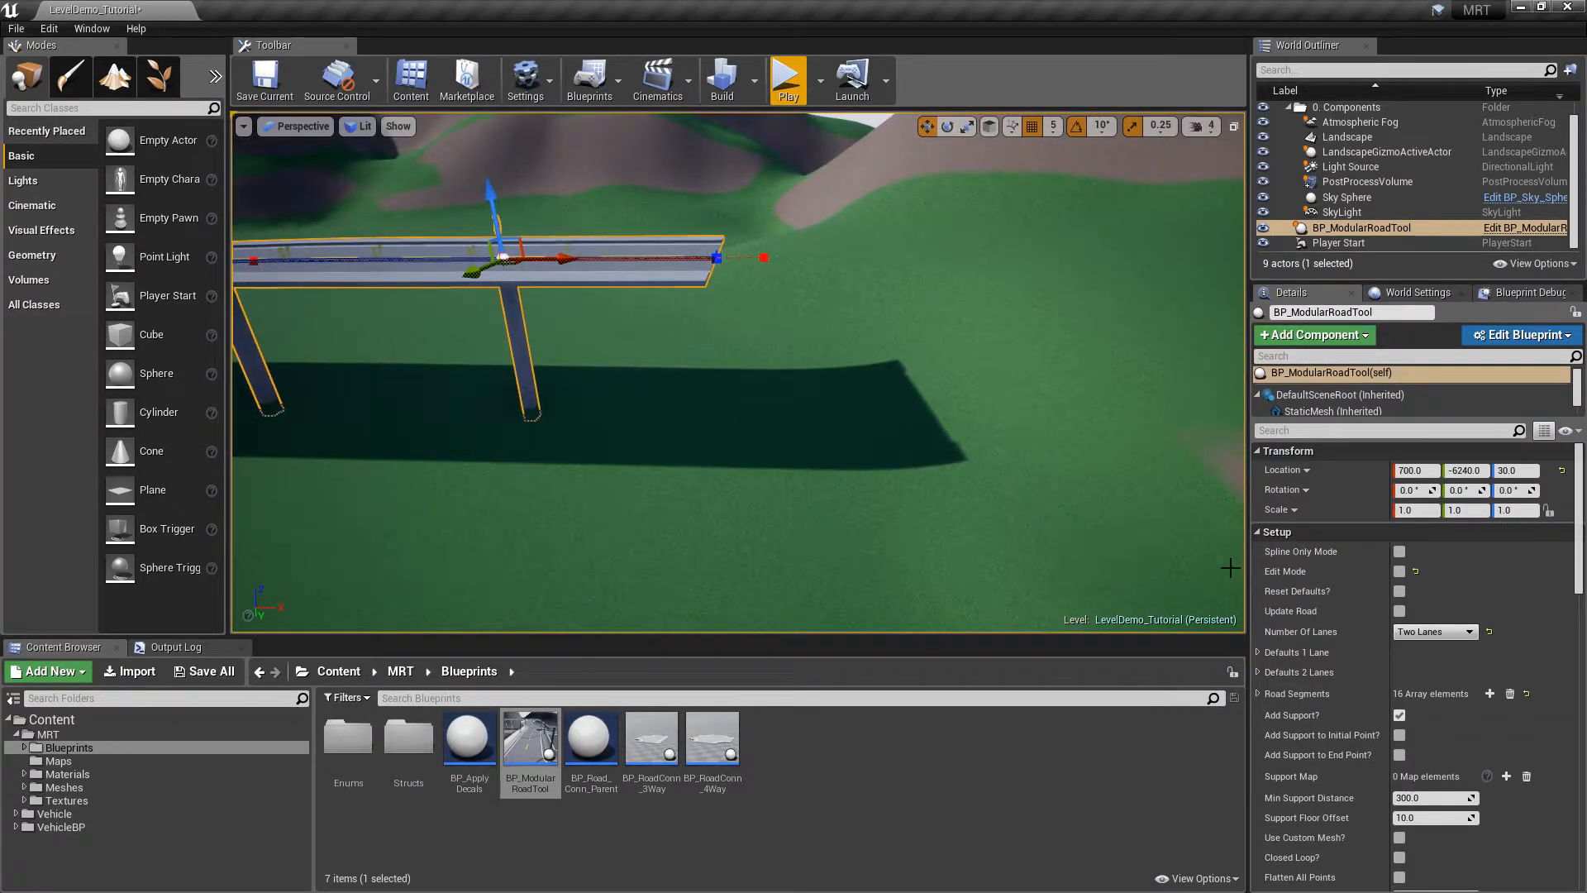
Try the far-end pillar, add a downward-curving end point, and uncheck Edit Mode to rebuild
left_click(1398, 754)
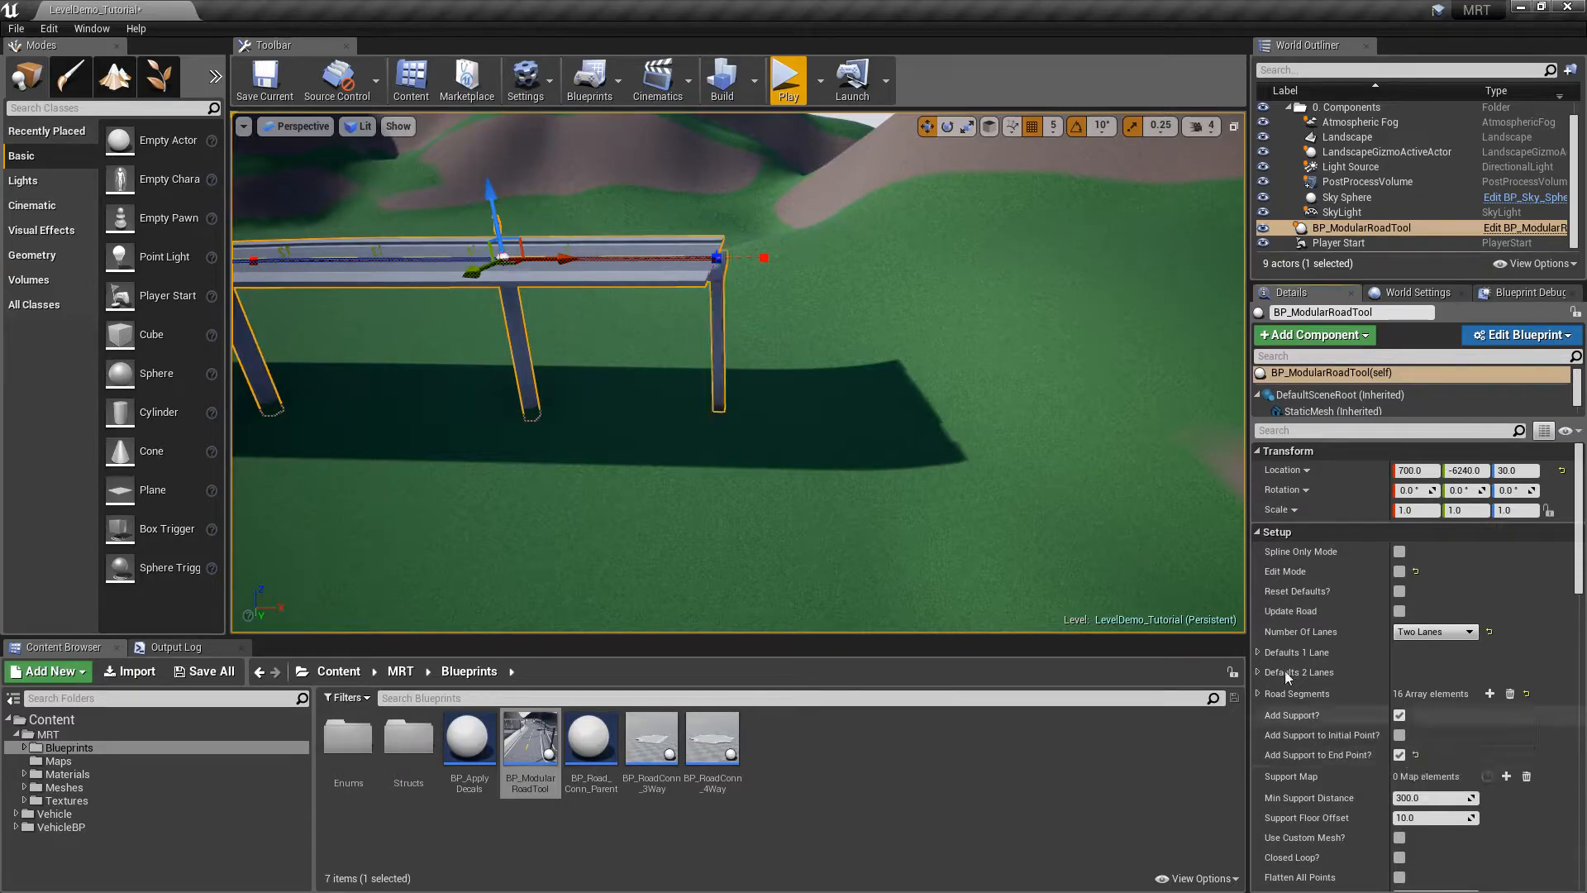
left_click(1398, 755)
left_click(715, 258)
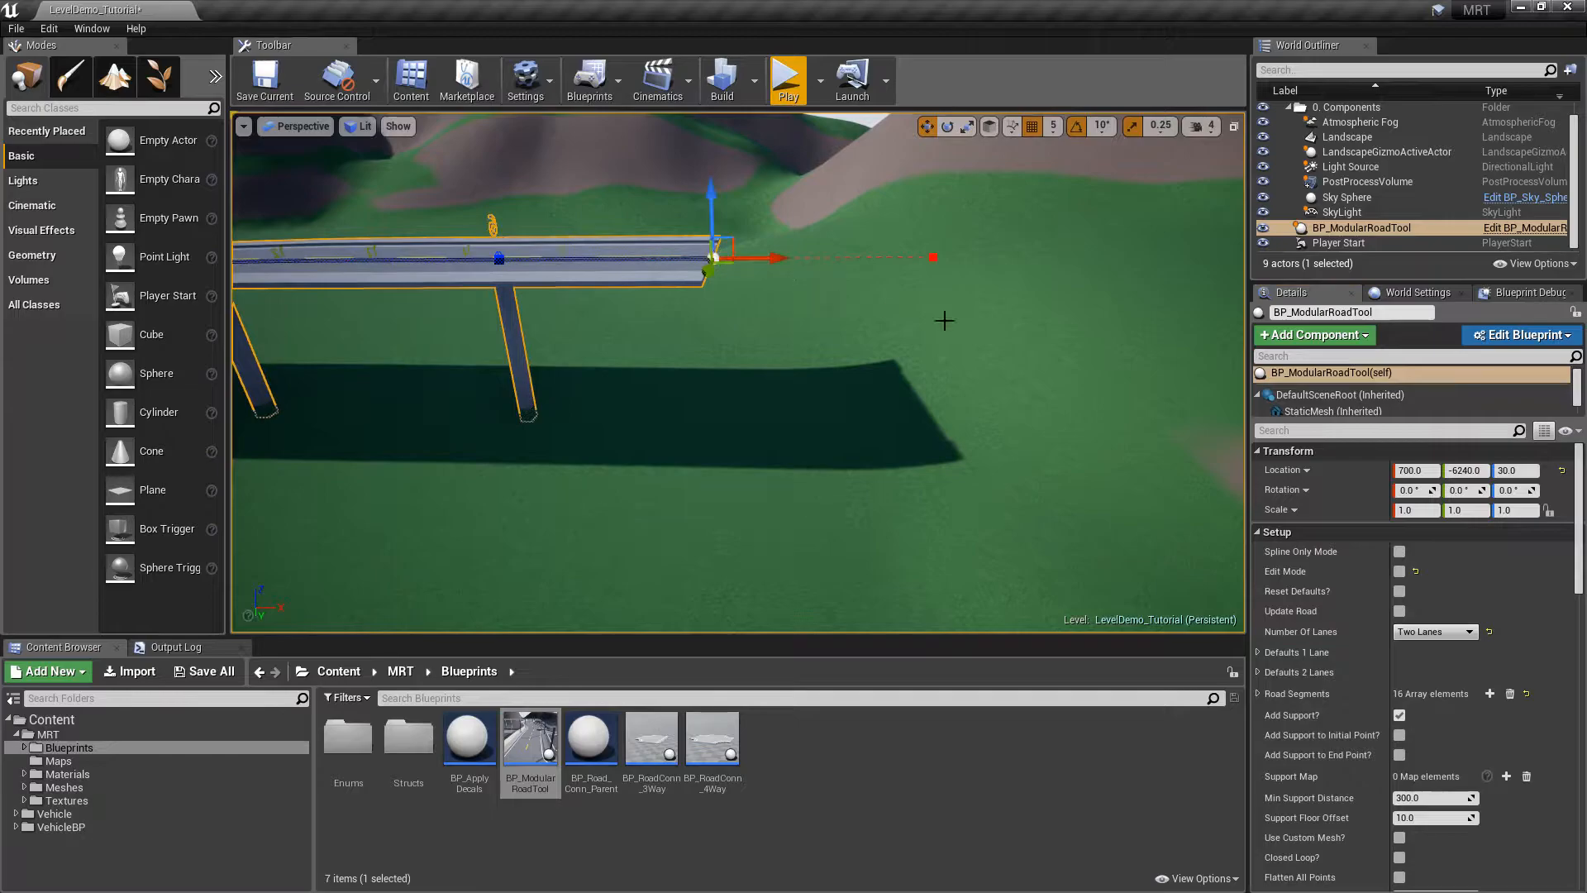
left_click(1398, 571)
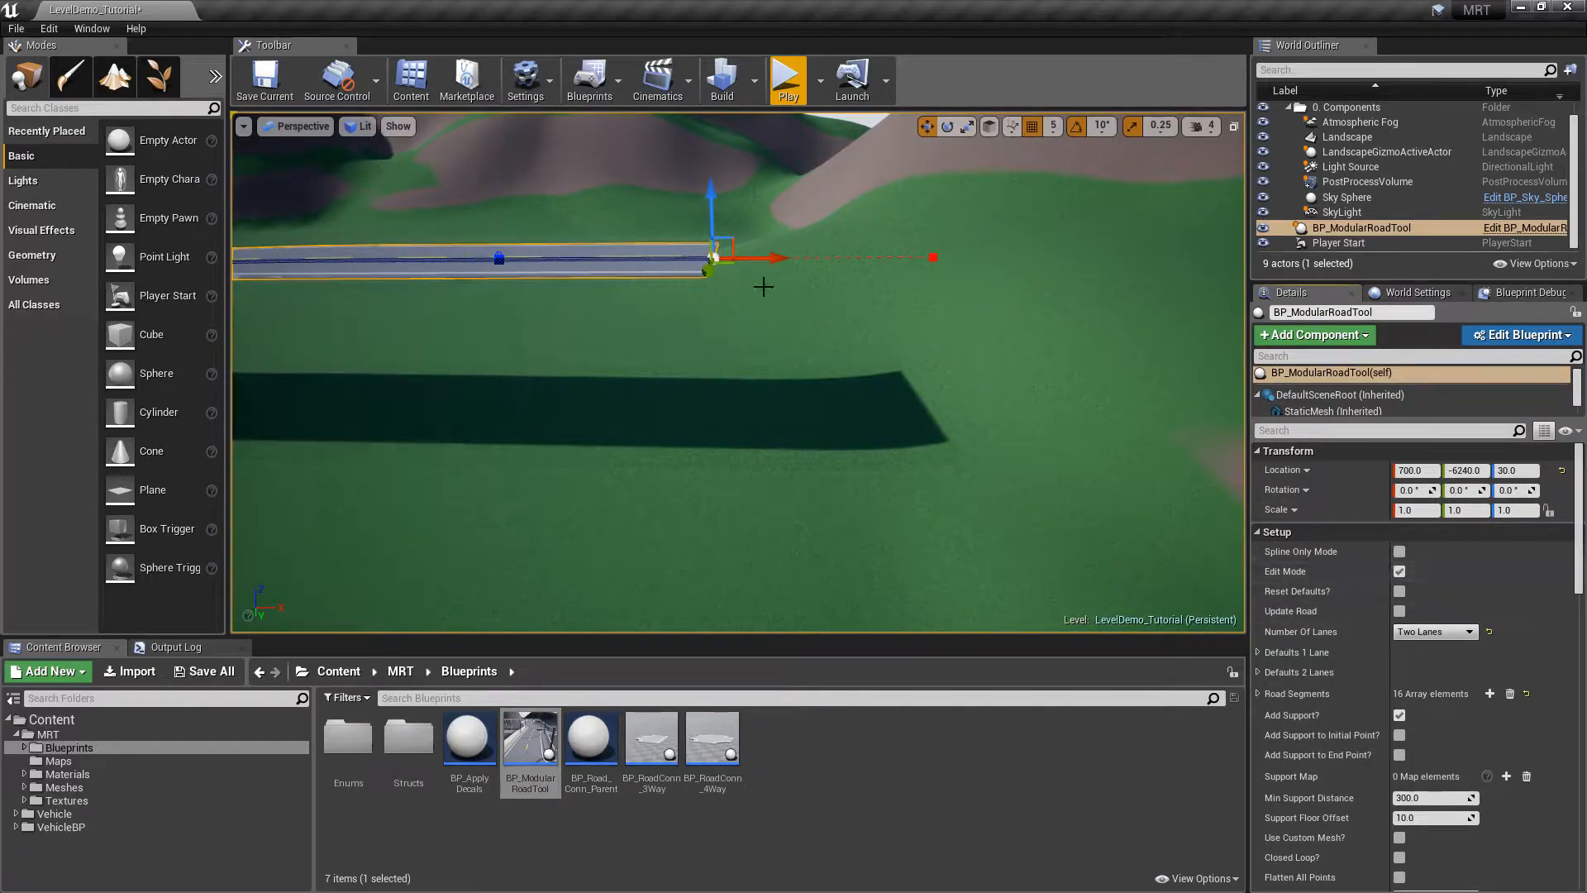
left_click_drag(763, 257, 1073, 300, "alt")
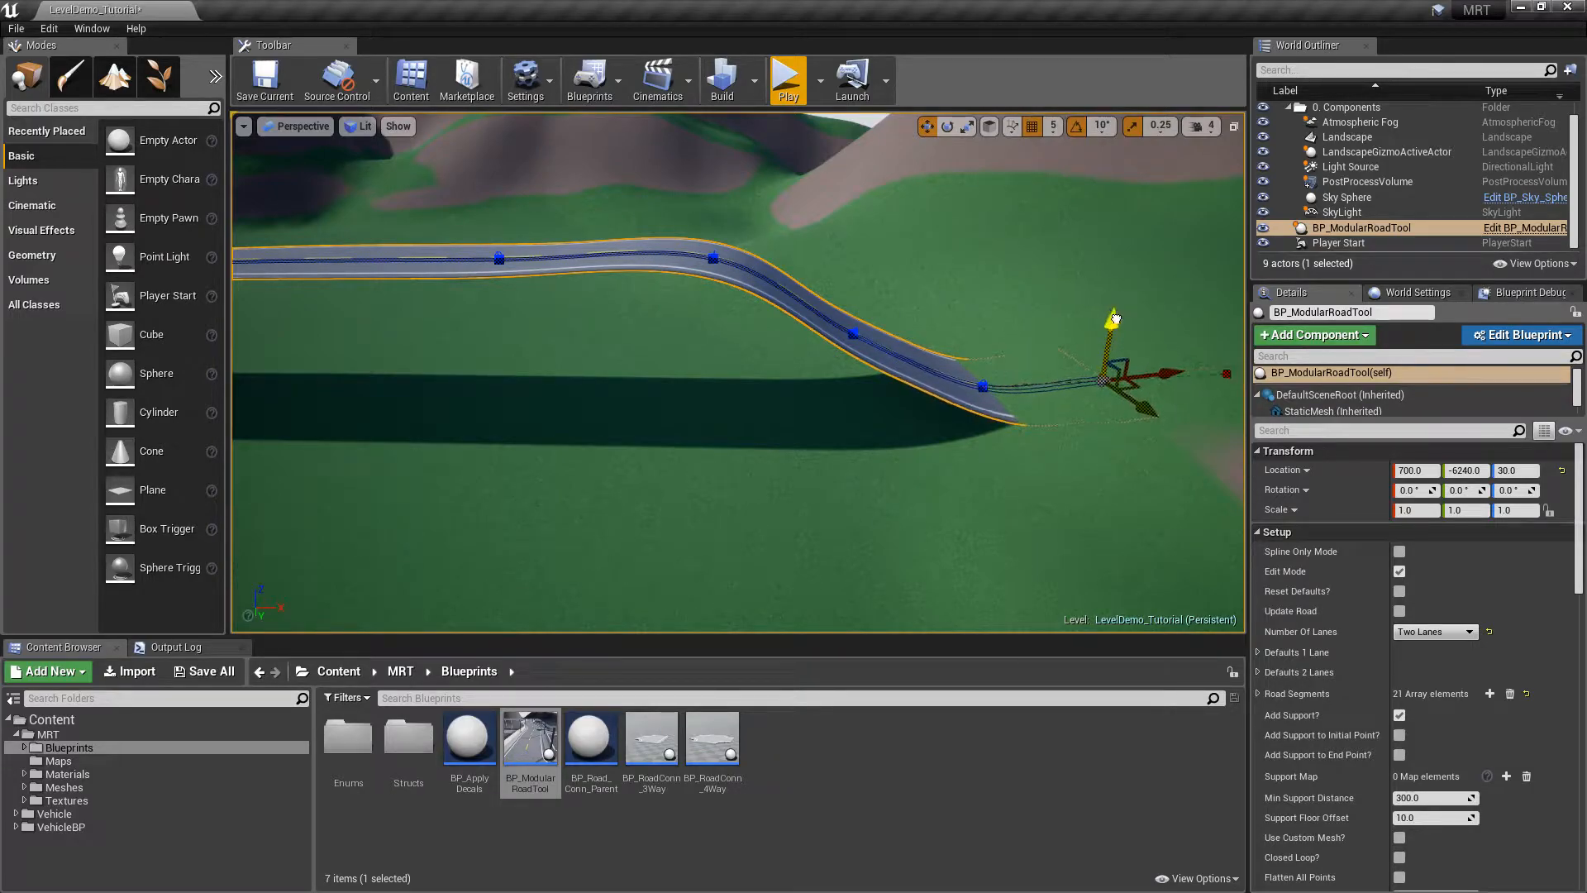
left_click(1398, 571)
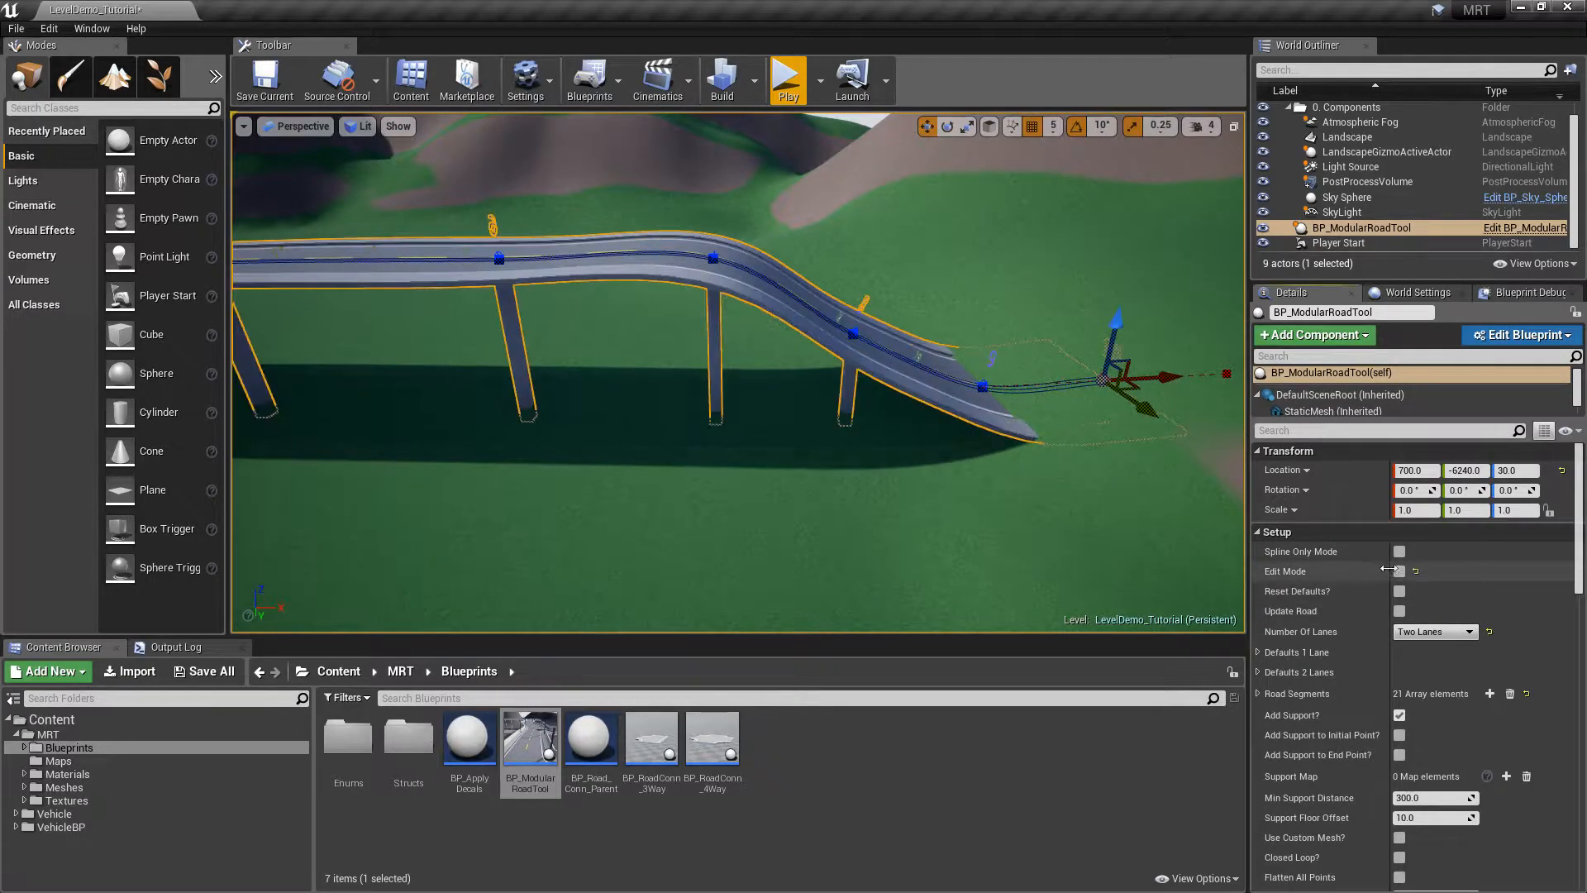
Fly beneath the bridge to inspect the pillar bases sunk into the ground
right_click_drag(1128, 407, 1195, 385)
key("a")
key("w")
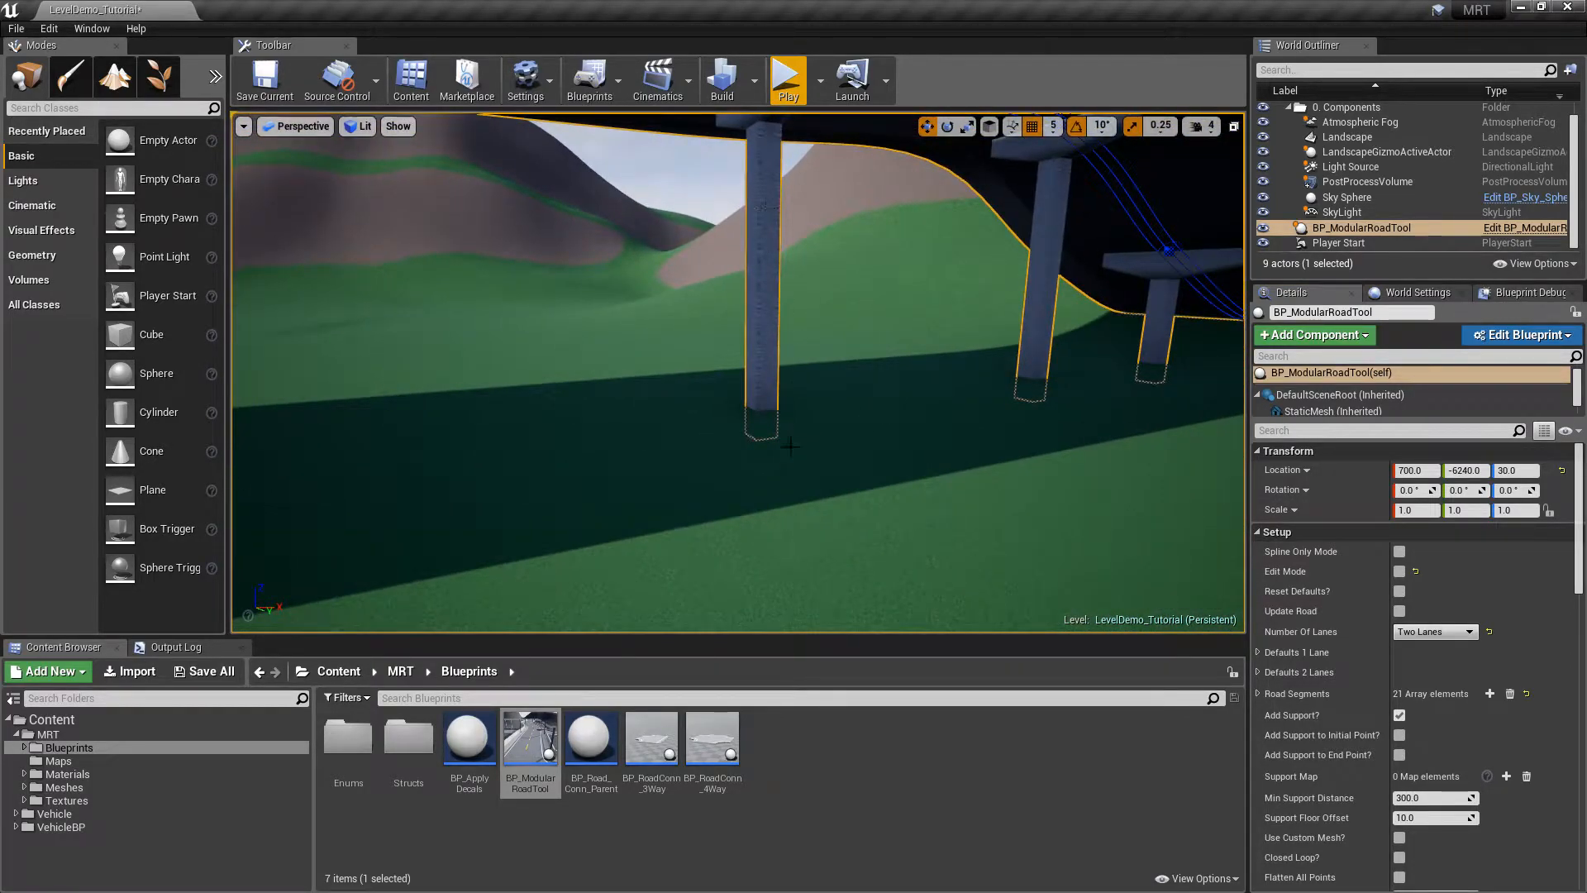
key("q")
right_click_drag(881, 364, 872, 337)
key("e")
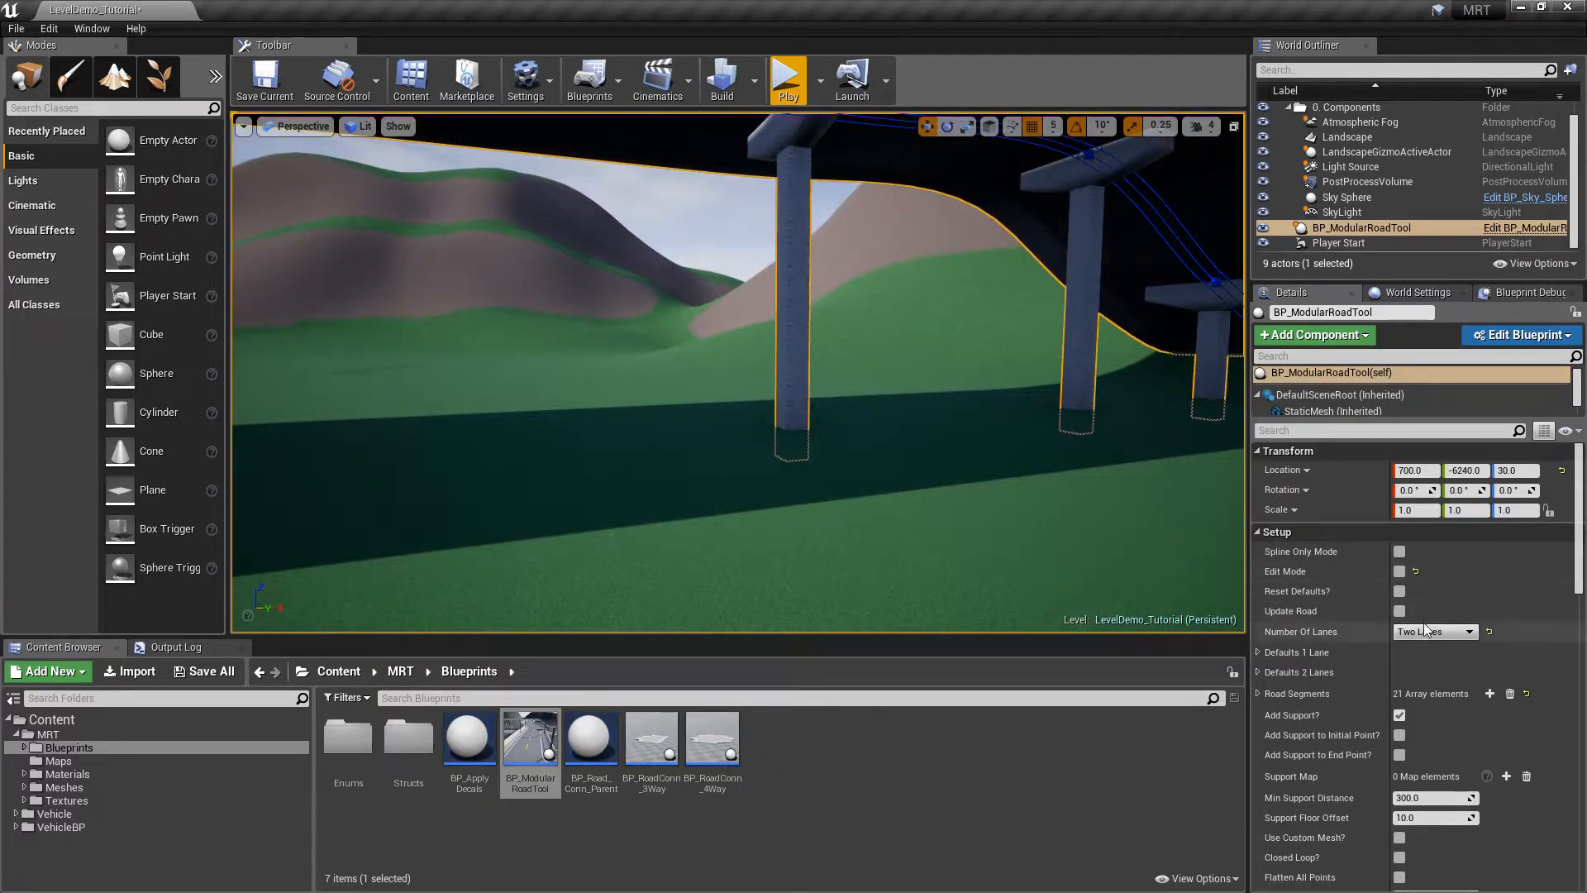
scroll(1579, 577, "down", 2)
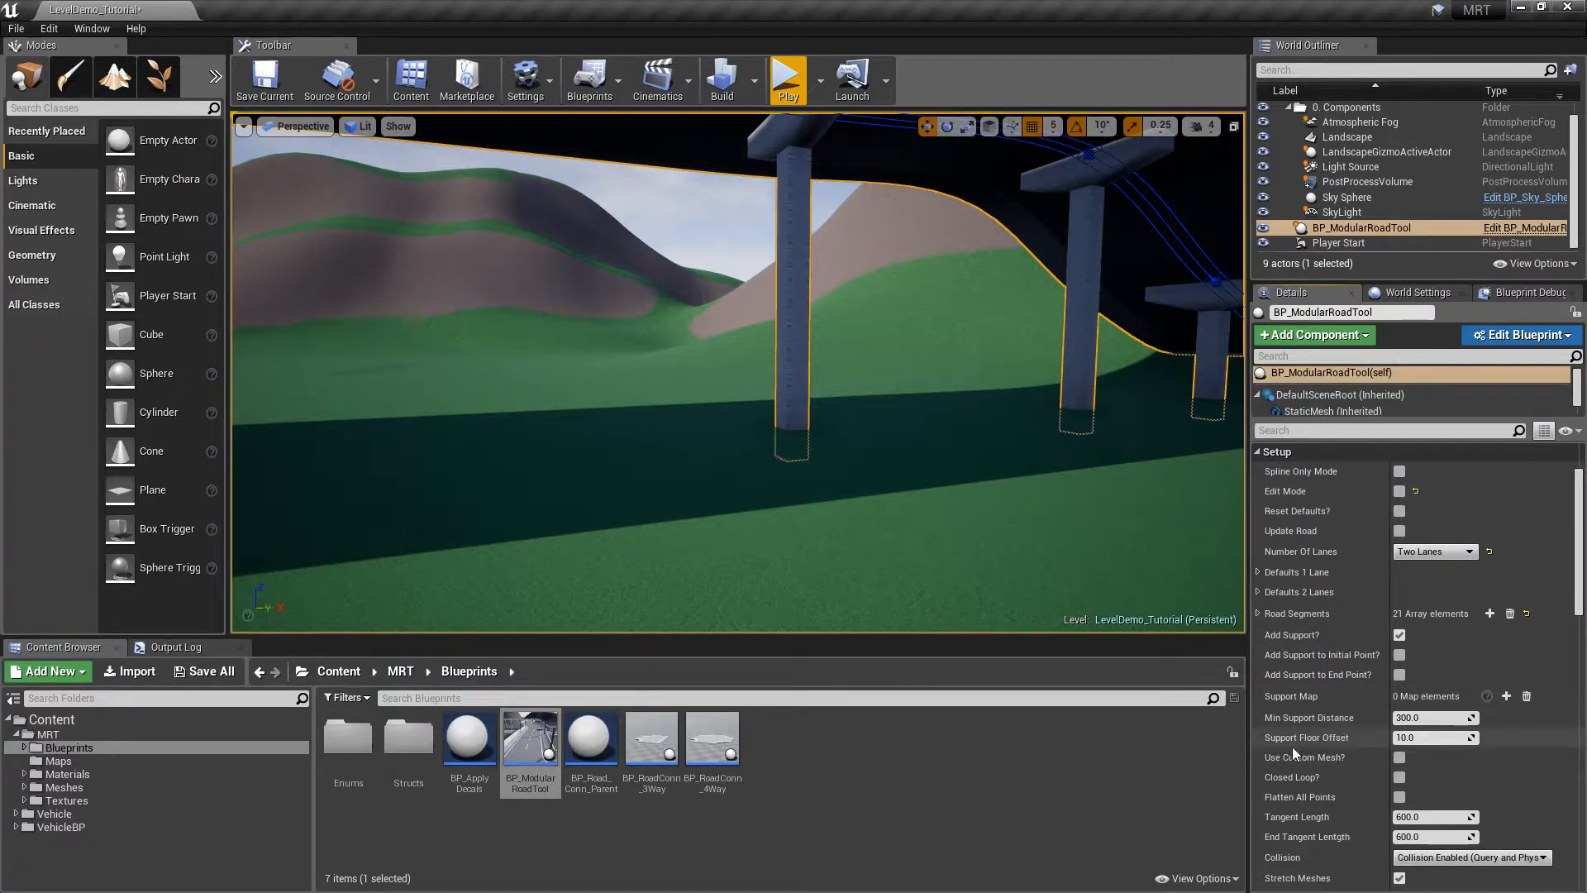
left_click(1413, 737)
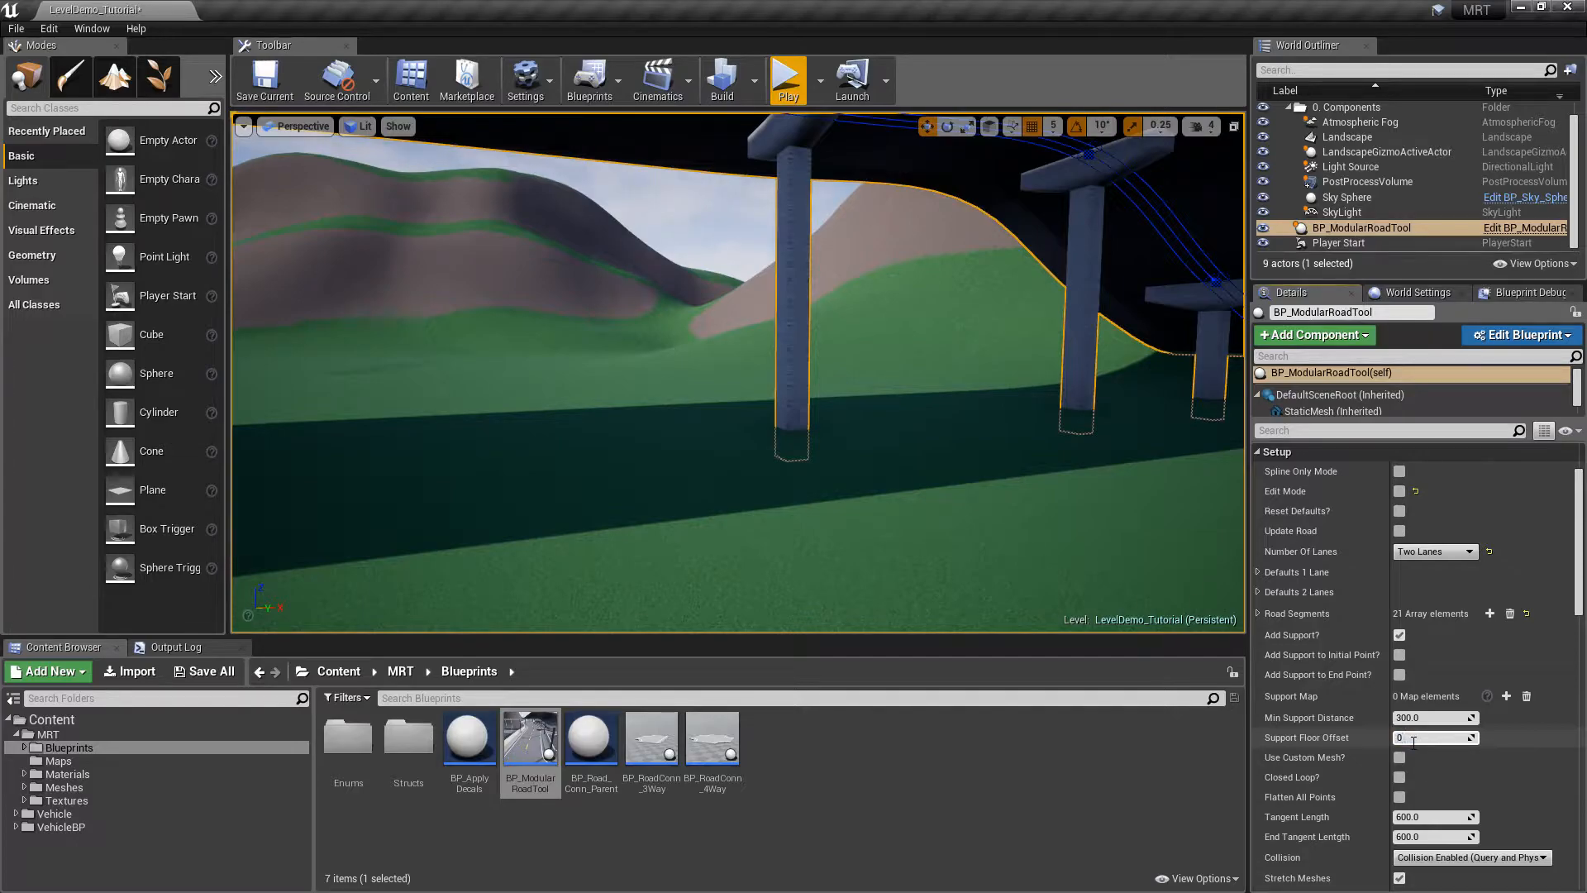
type("0")
key("Return")
right_click_drag(960, 466, 1062, 463)
left_click(1488, 737)
right_click_drag(636, 450, 635, 441)
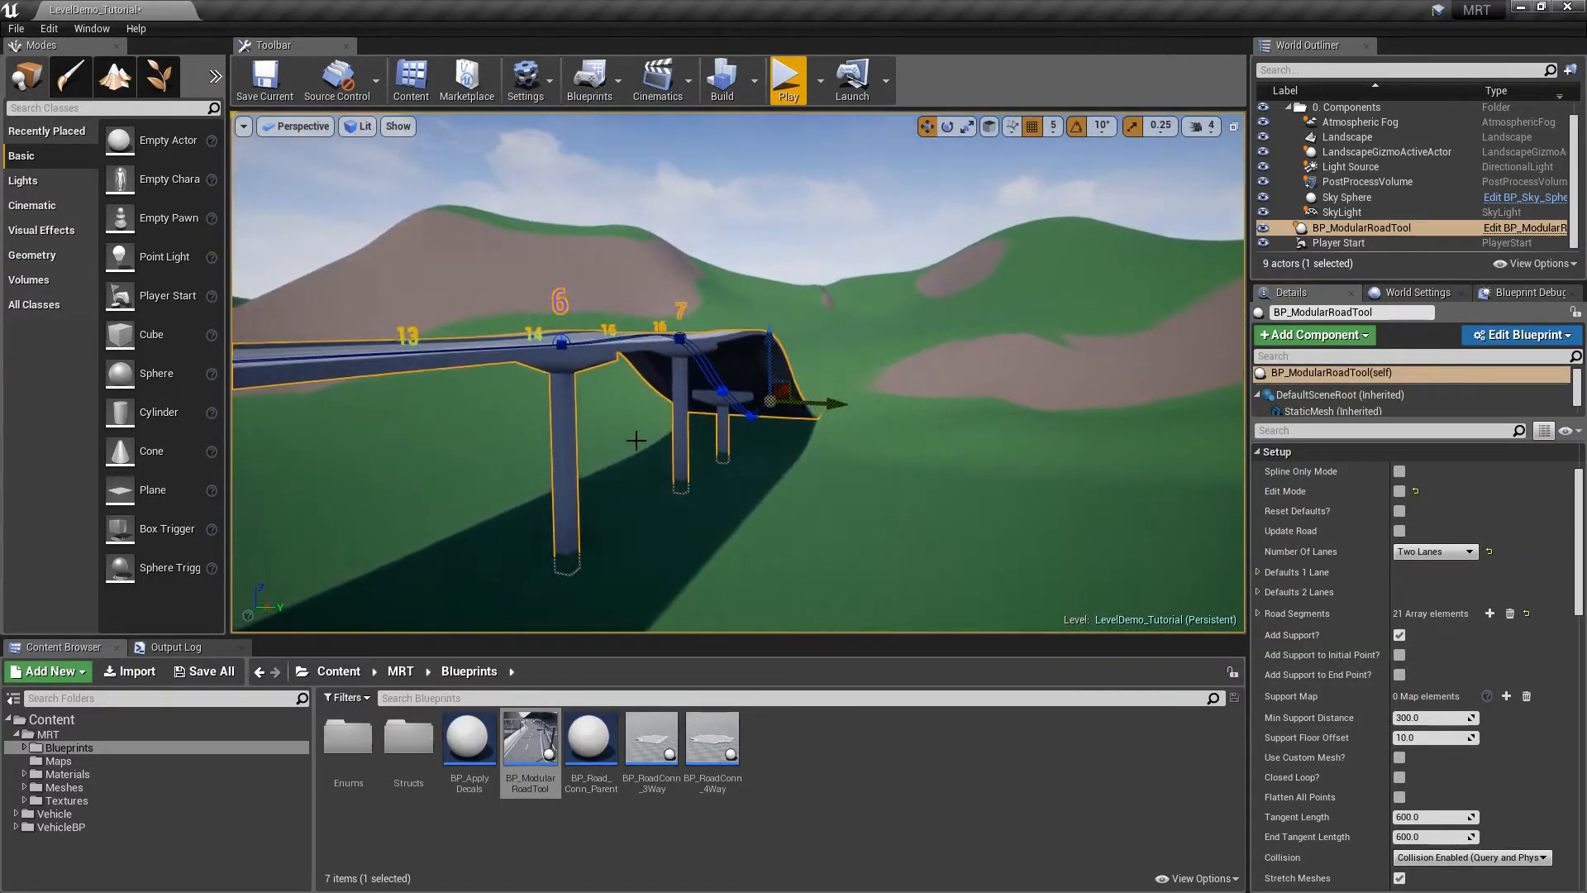
right_click_drag(1043, 423, 786, 460)
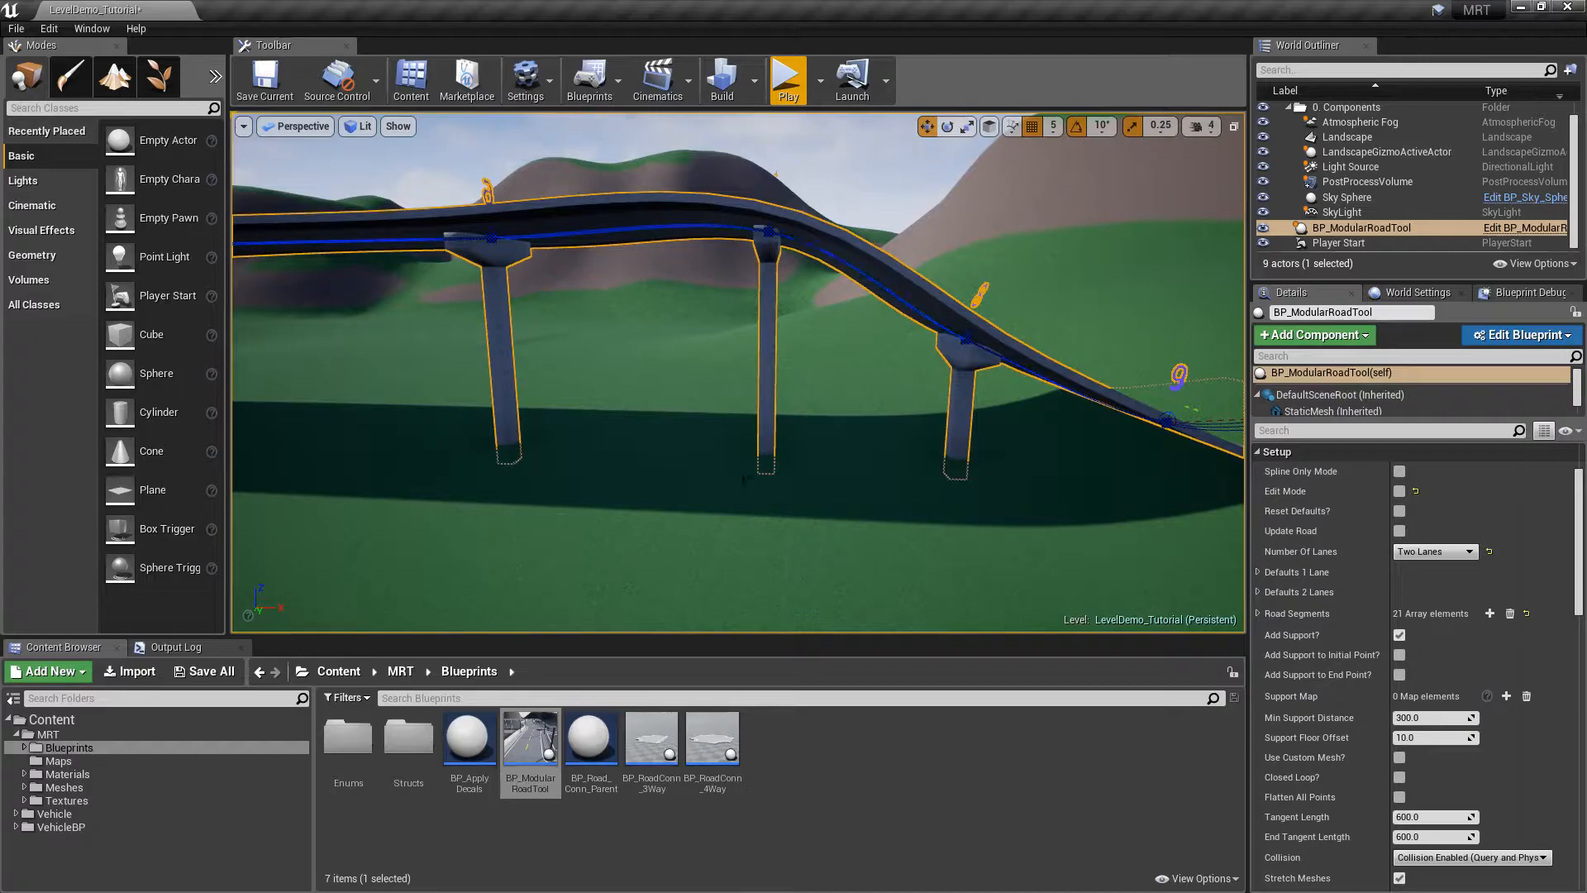
key("Escape")
right_click_drag(768, 389, 744, 355)
left_click(750, 373)
right_click_drag(774, 425, 1025, 447)
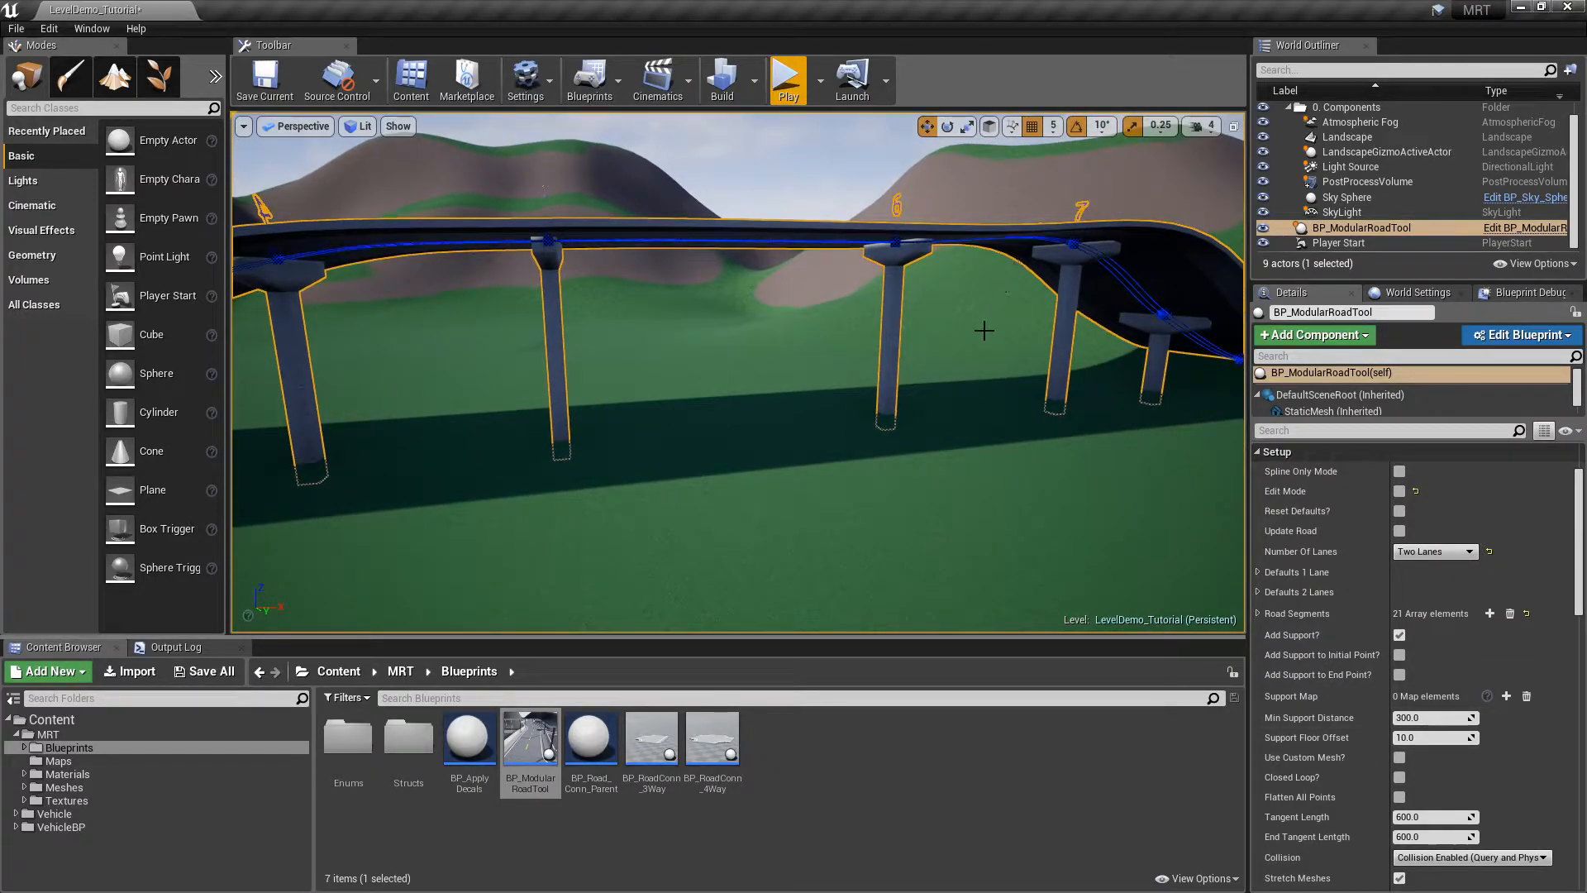
right_click_drag(946, 443, 988, 456)
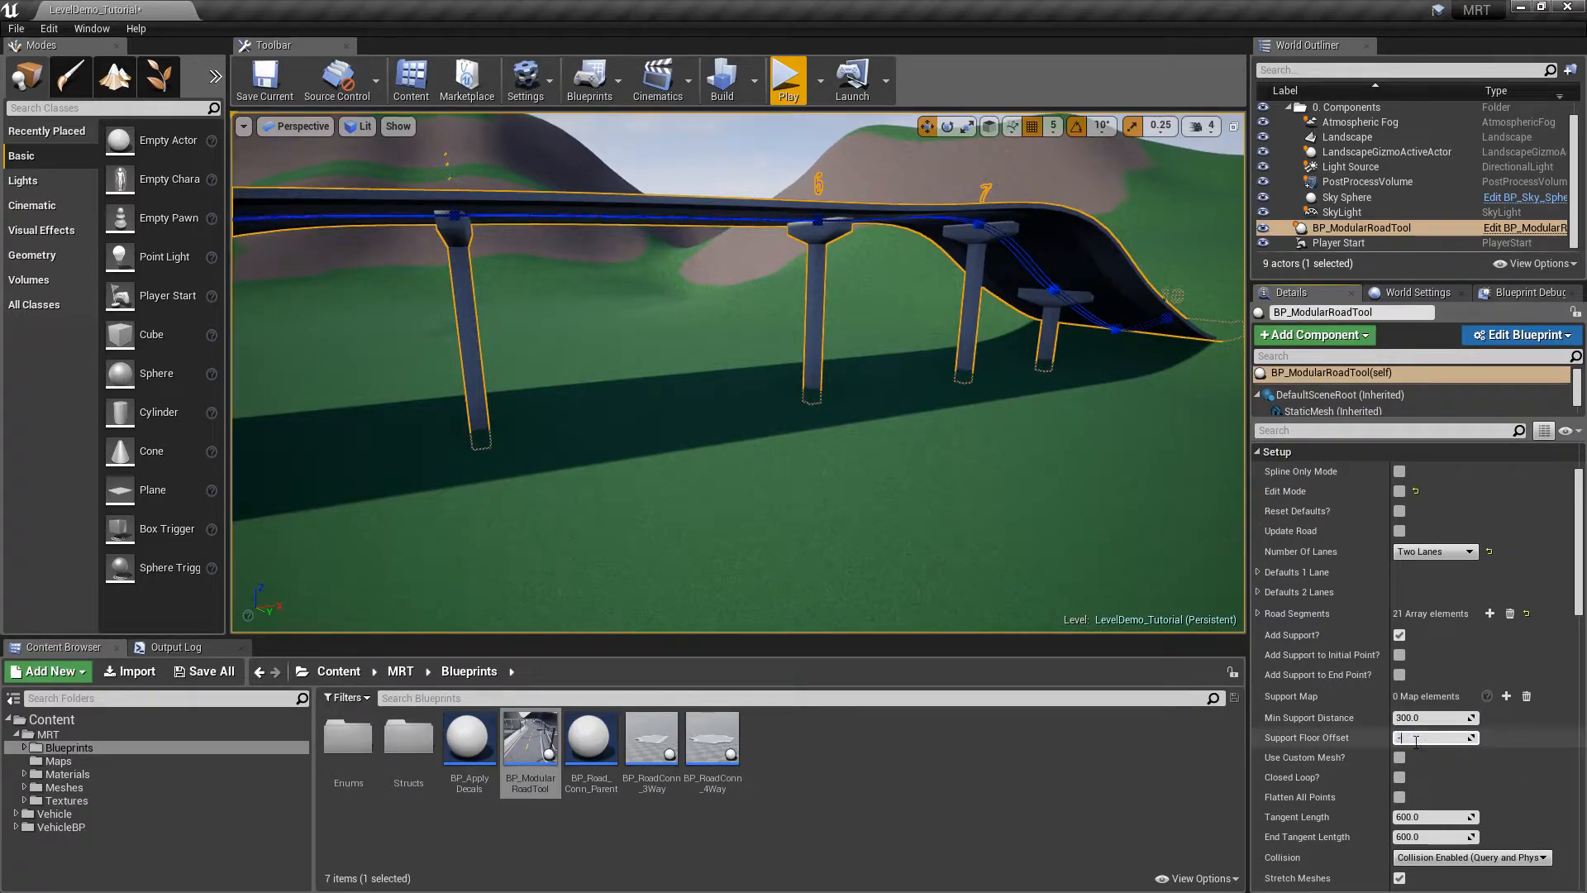
key("Return")
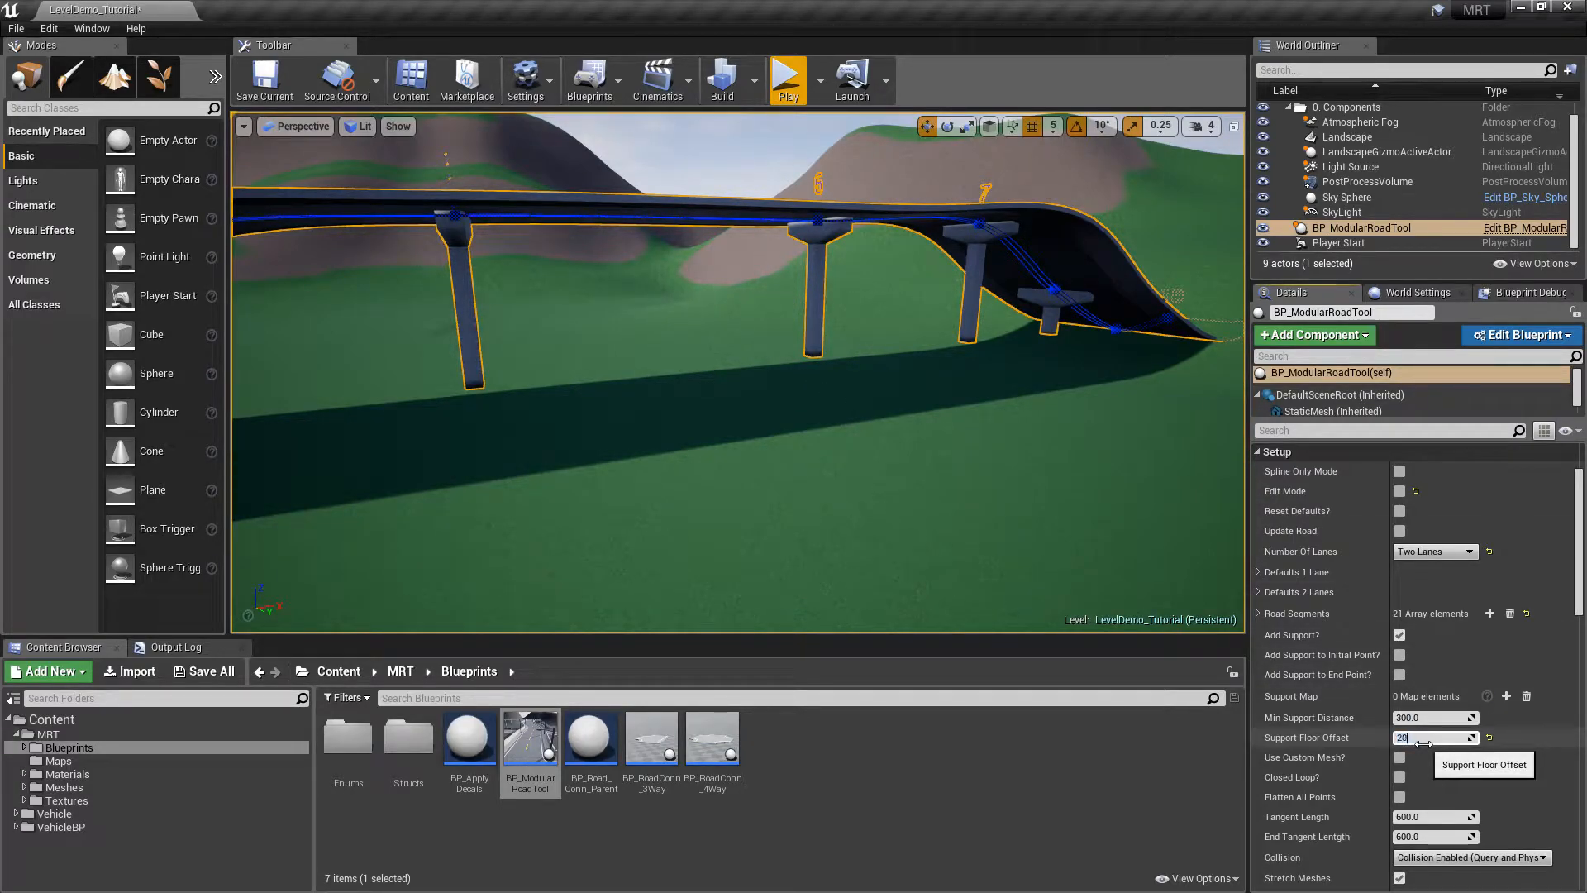
key("Return")
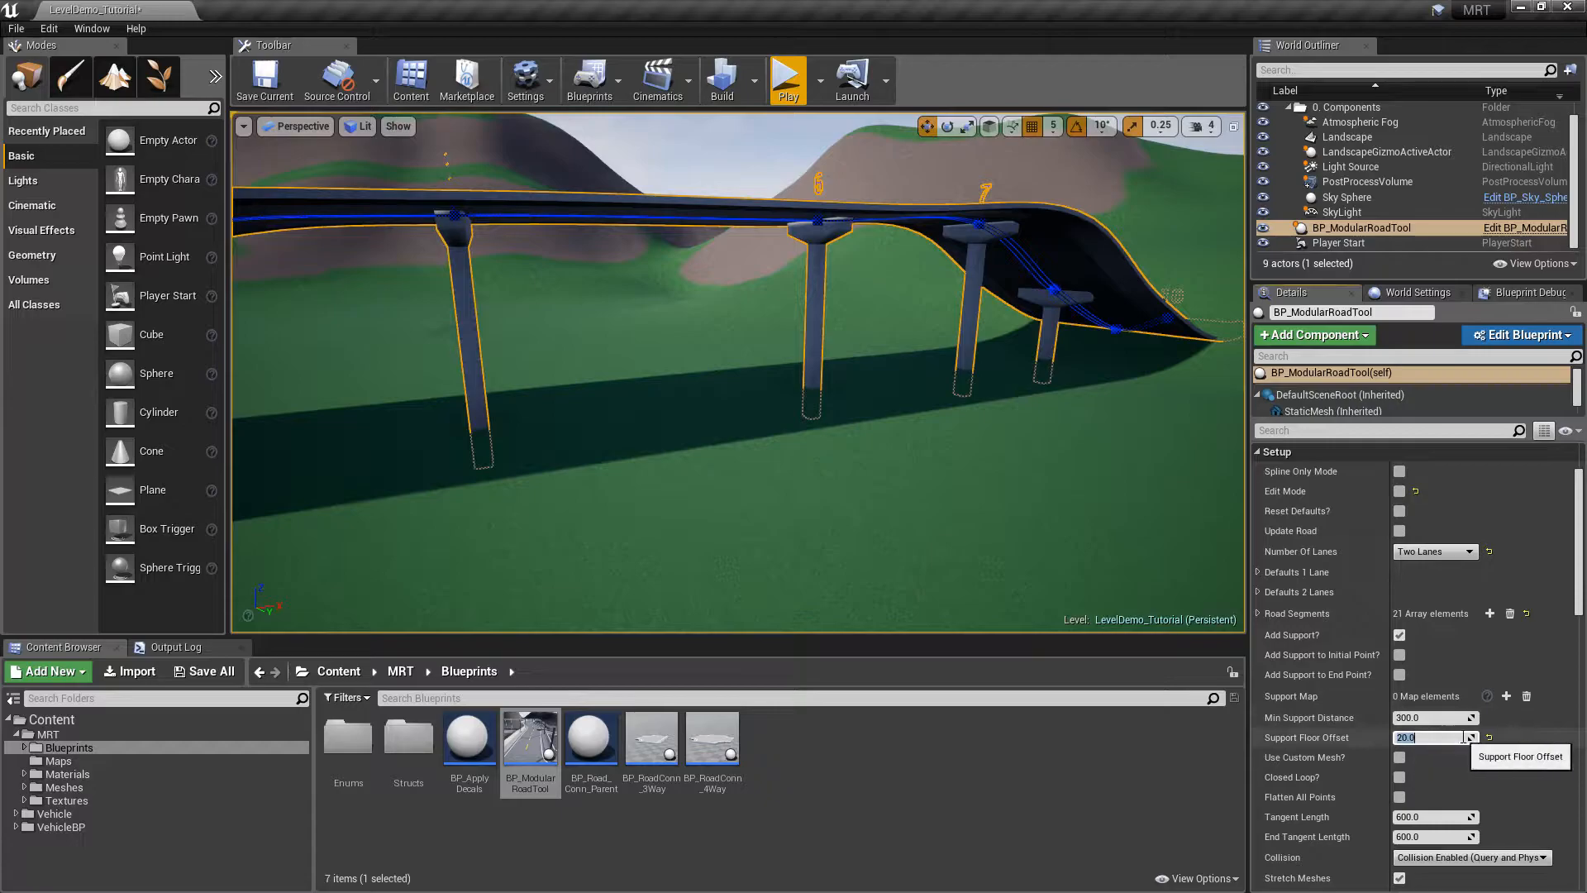
left_click(1488, 736)
right_click_drag(718, 426, 798, 478)
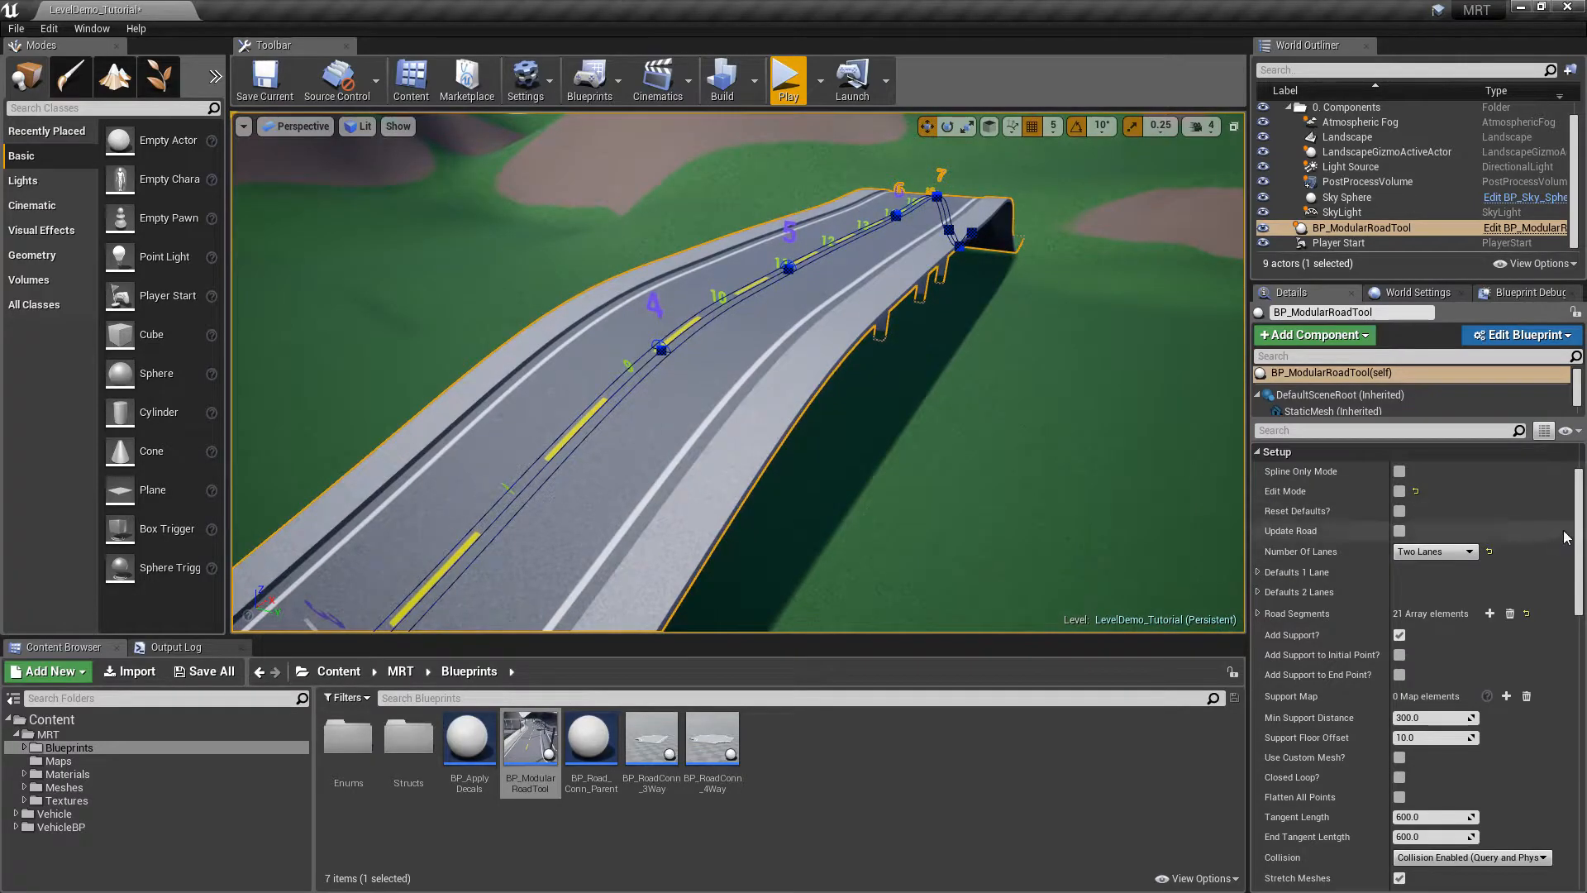
Check Use Custom Mesh? to add street lamps along the bridge road
left_click_drag(1578, 536, 1581, 548)
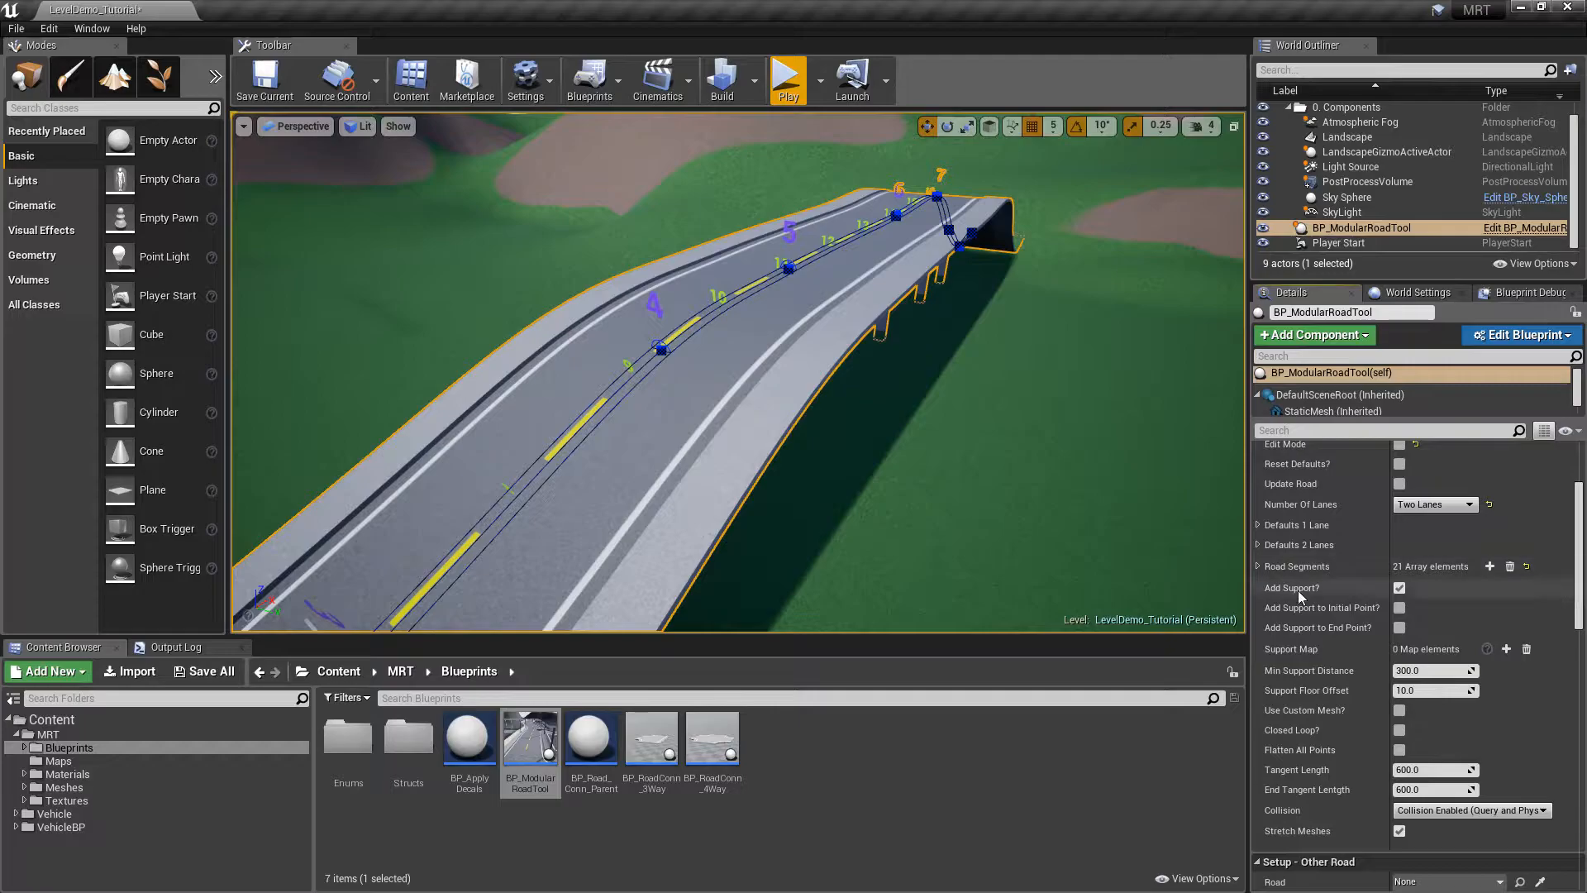
left_click(1402, 713)
right_click_drag(1033, 479, 1190, 413)
key("s")
right_click_drag(1091, 380, 1029, 415)
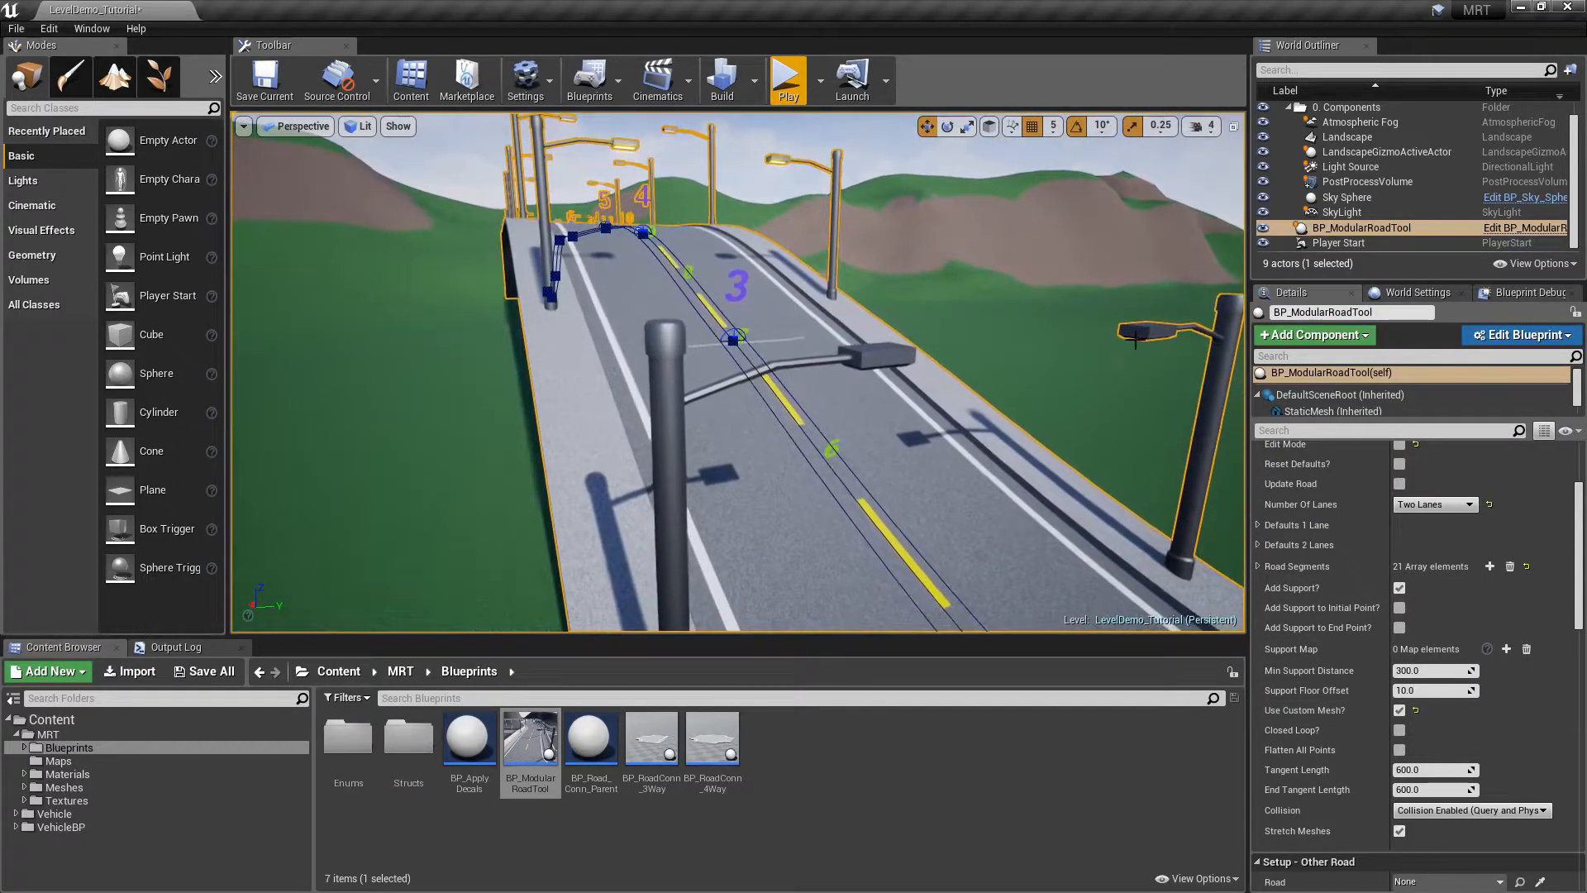
Toggle Add CMesh Right and Add CMesh Left off and back on, keeping lamps on both sides
key("Escape")
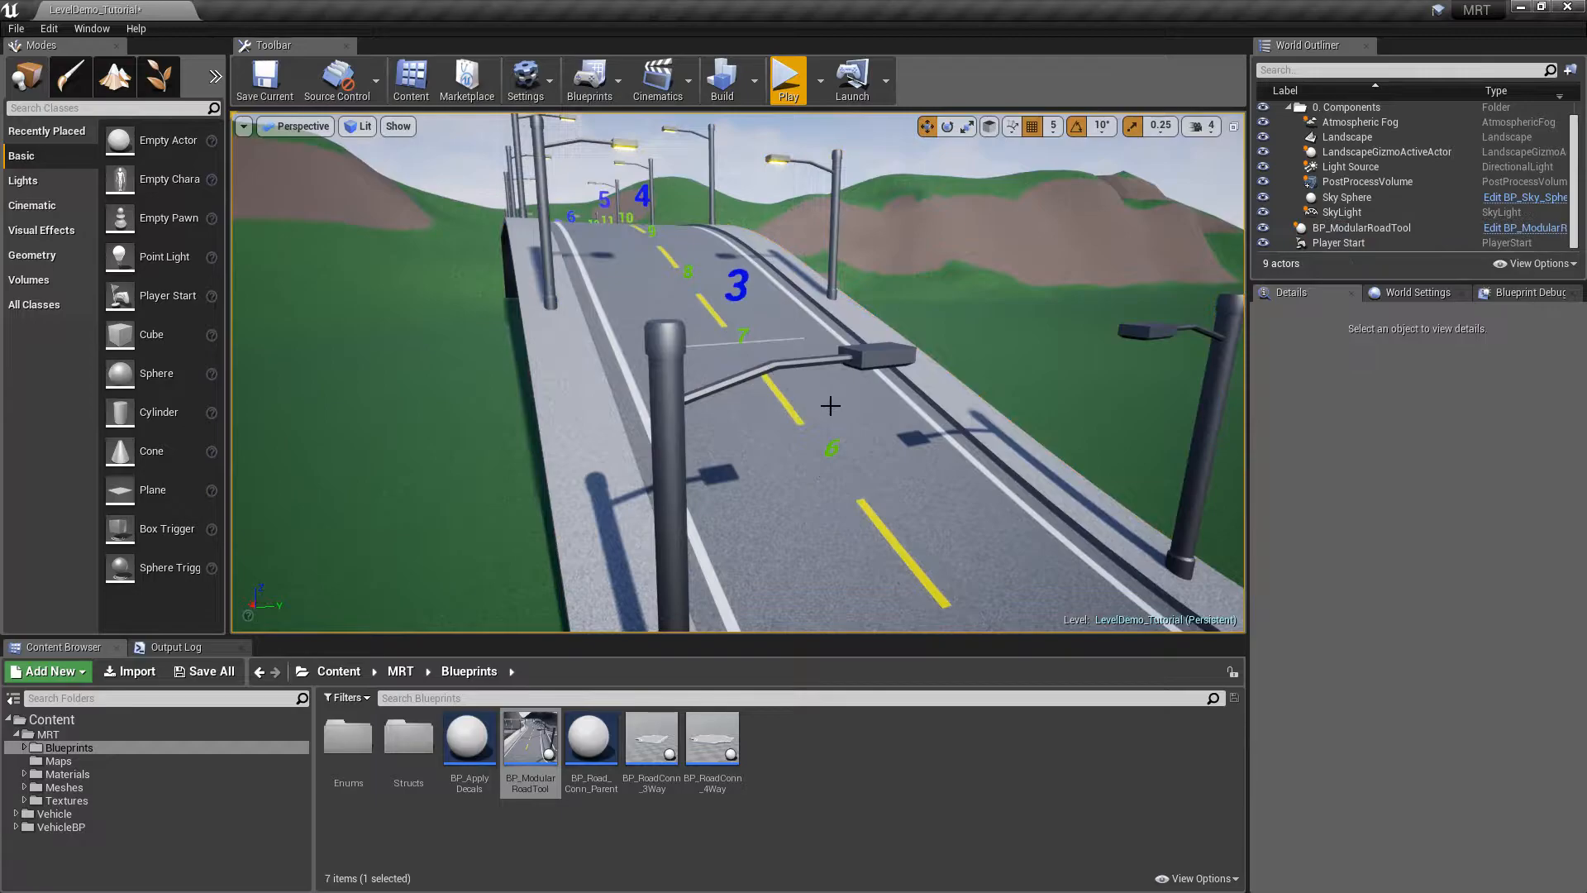
left_click(788, 341)
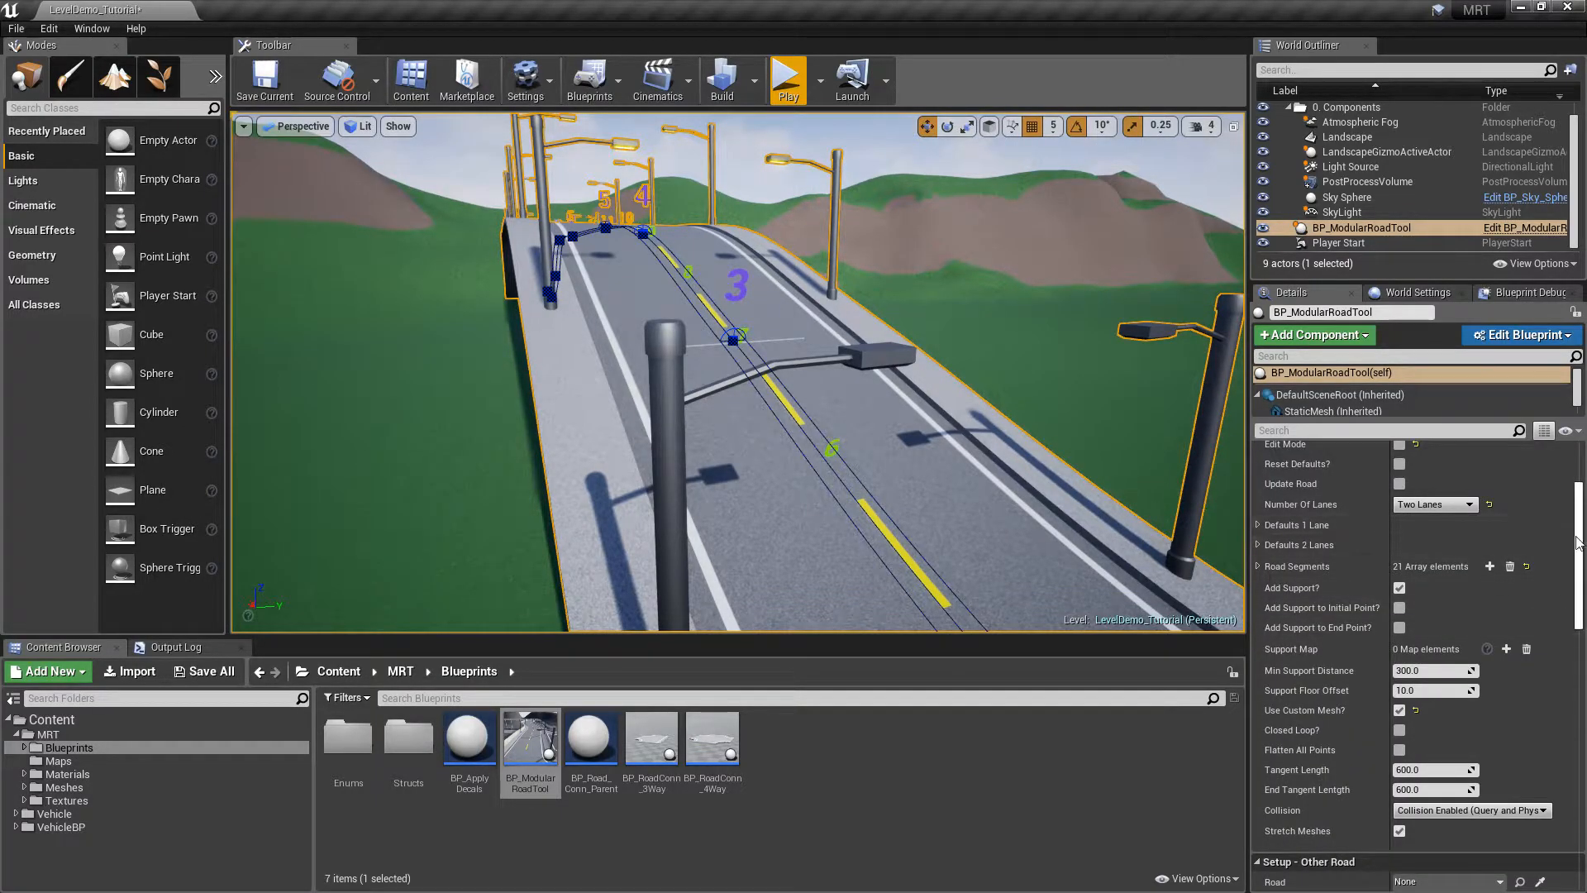
scroll(1582, 548, "down", 1)
left_click_drag(1582, 548, 1582, 773)
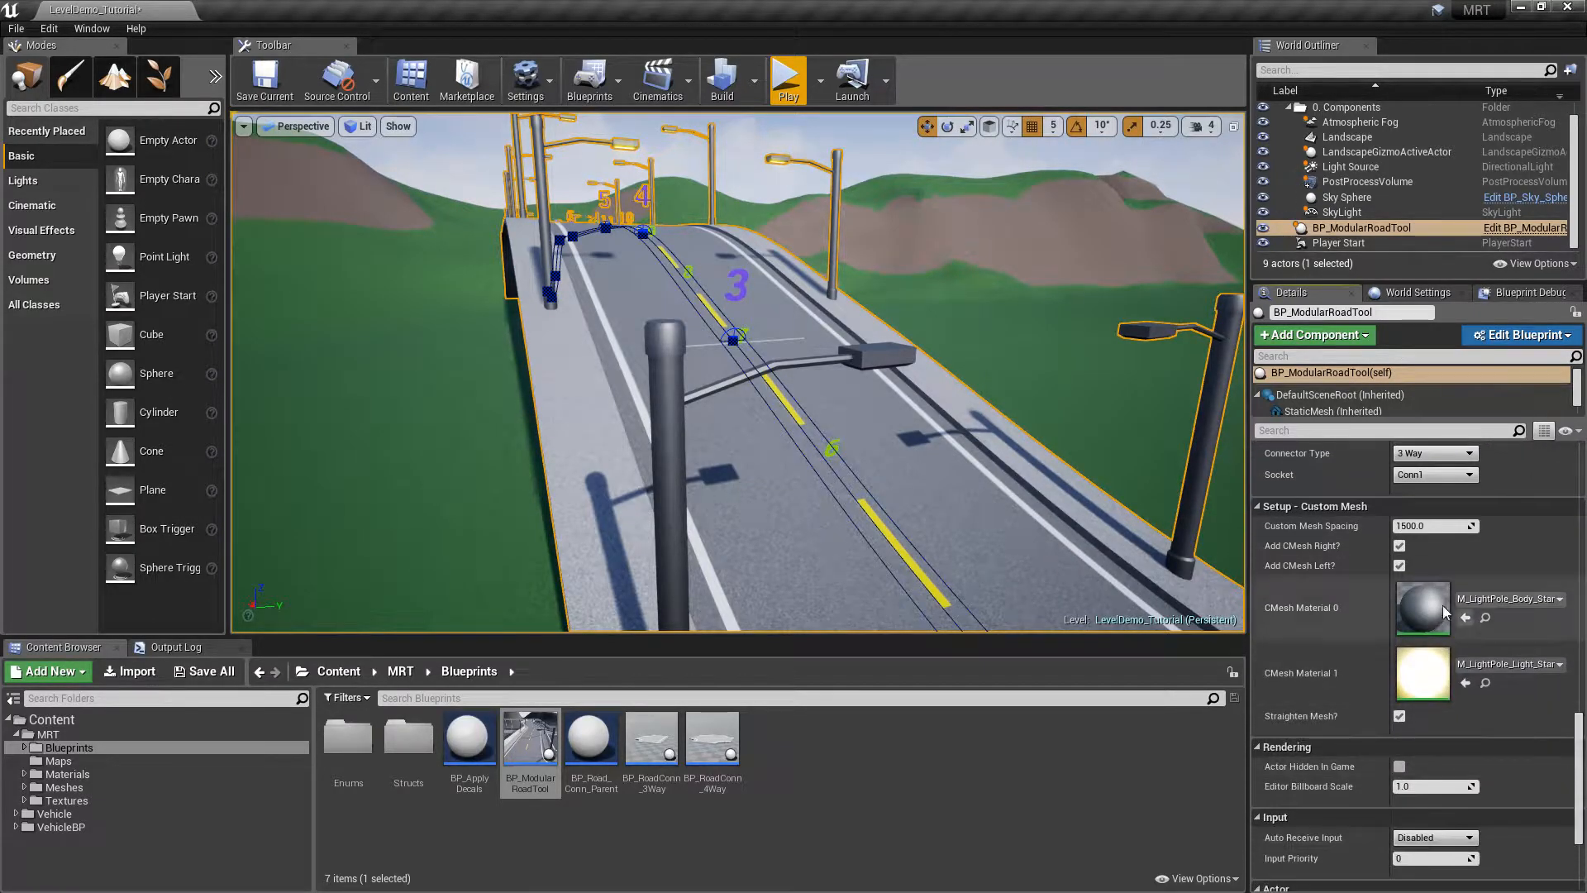
key("s")
right_click_drag(992, 372, 1008, 385)
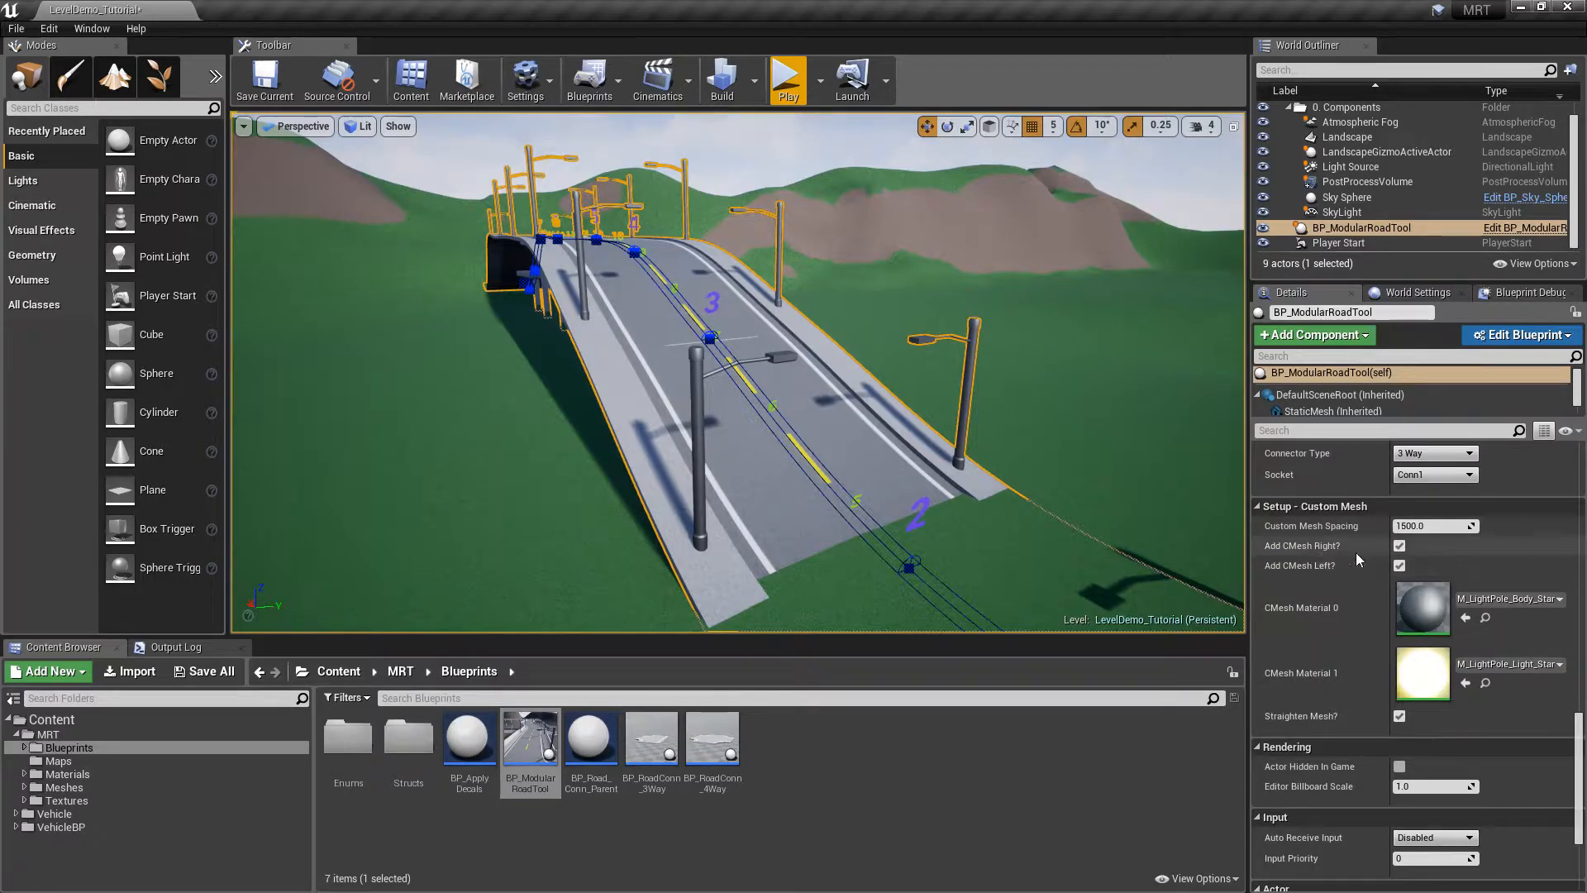
left_click(1399, 546)
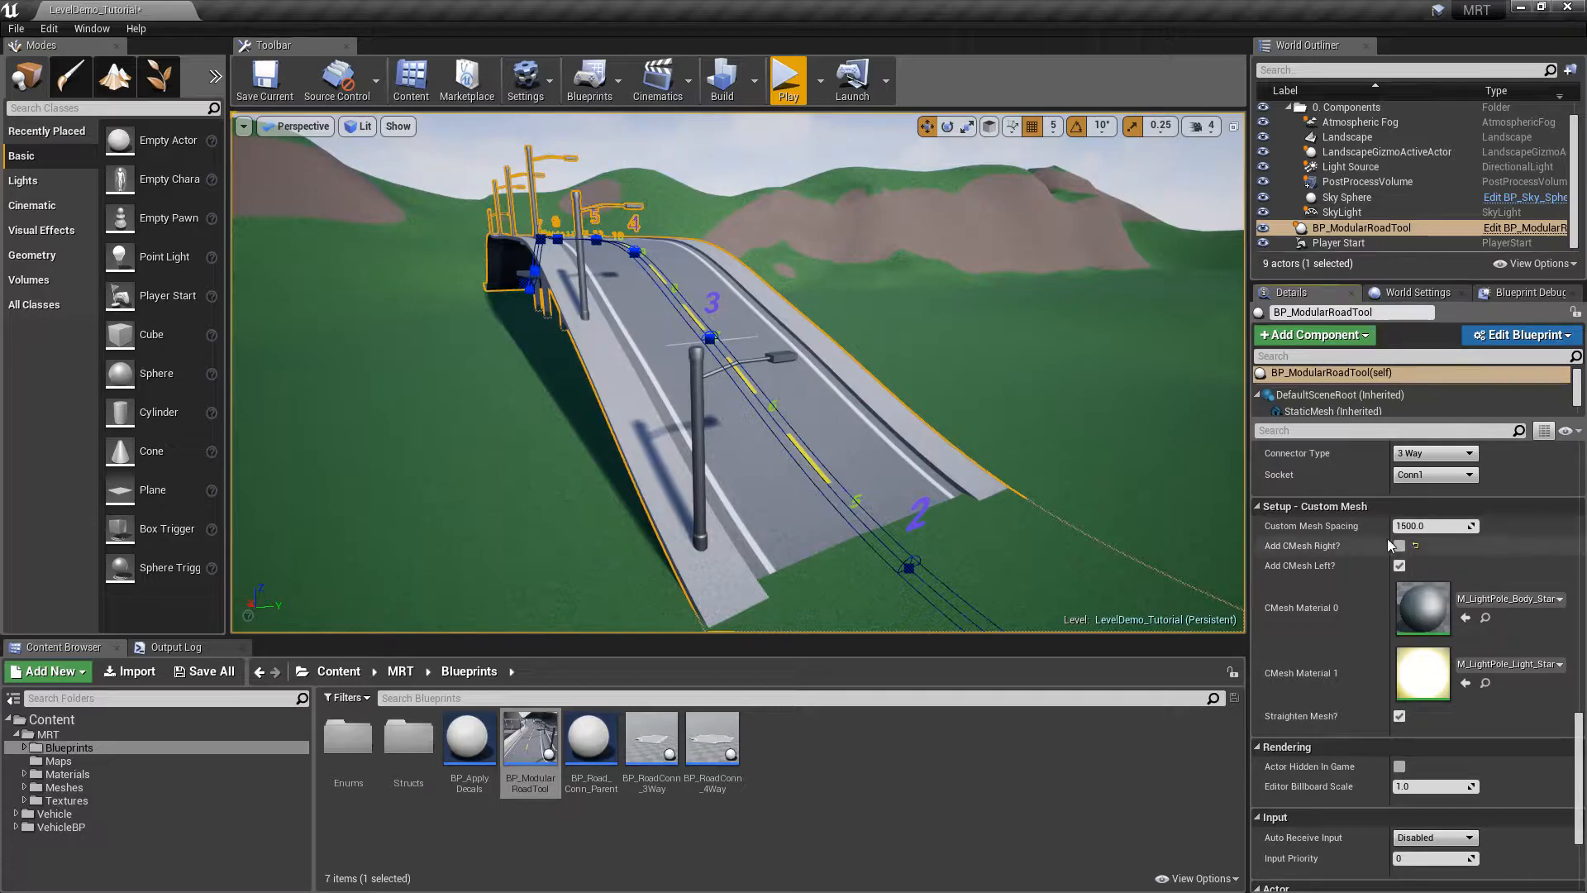
left_click(1399, 545)
left_click(1400, 566)
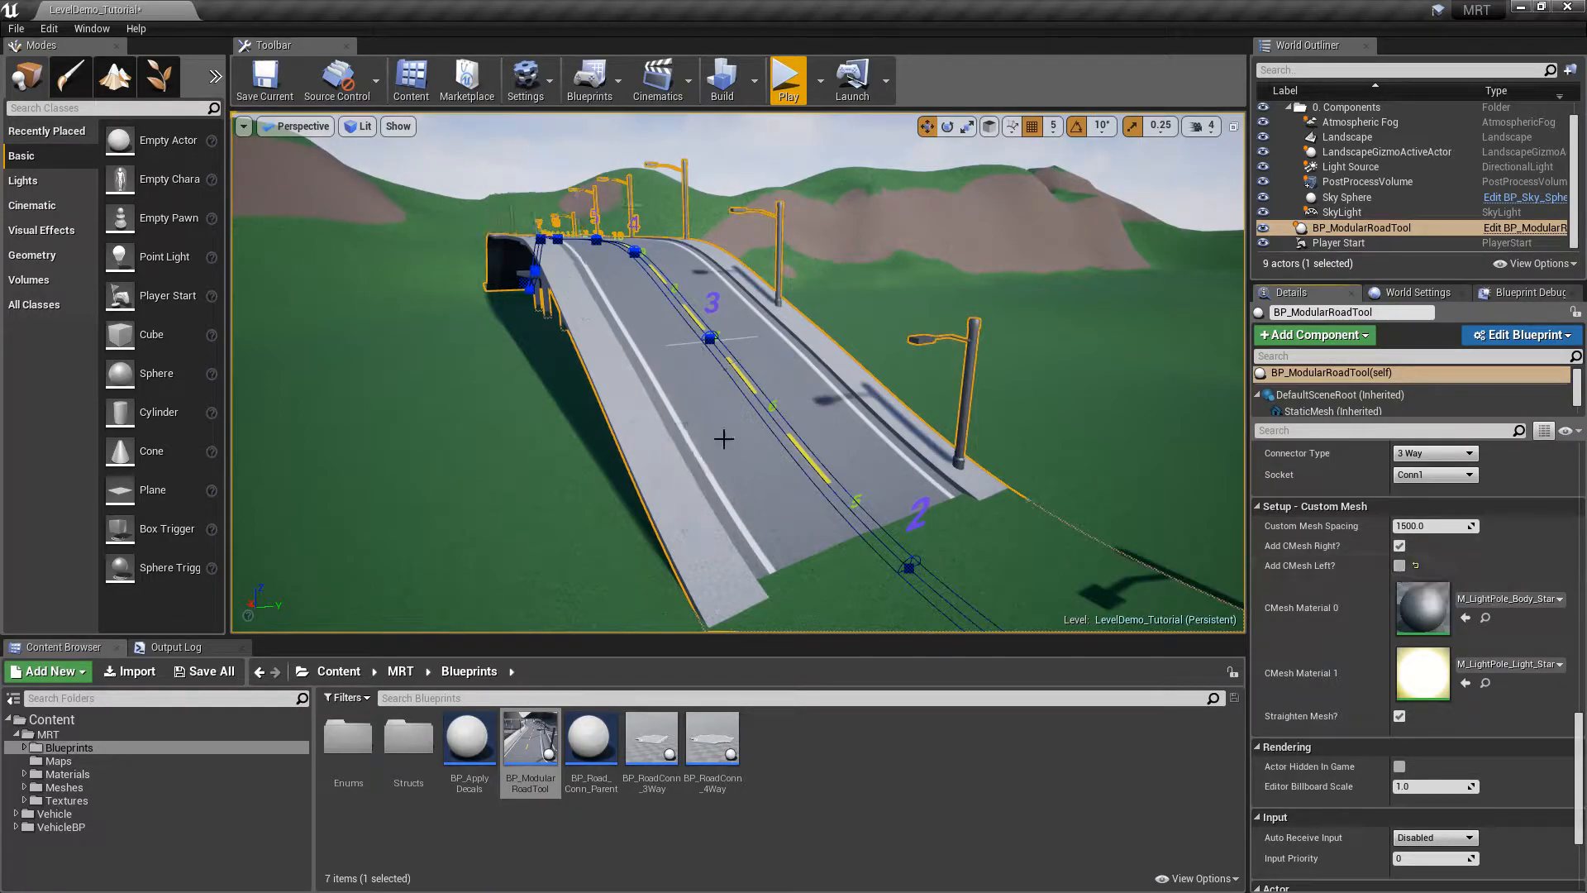
left_click(1399, 566)
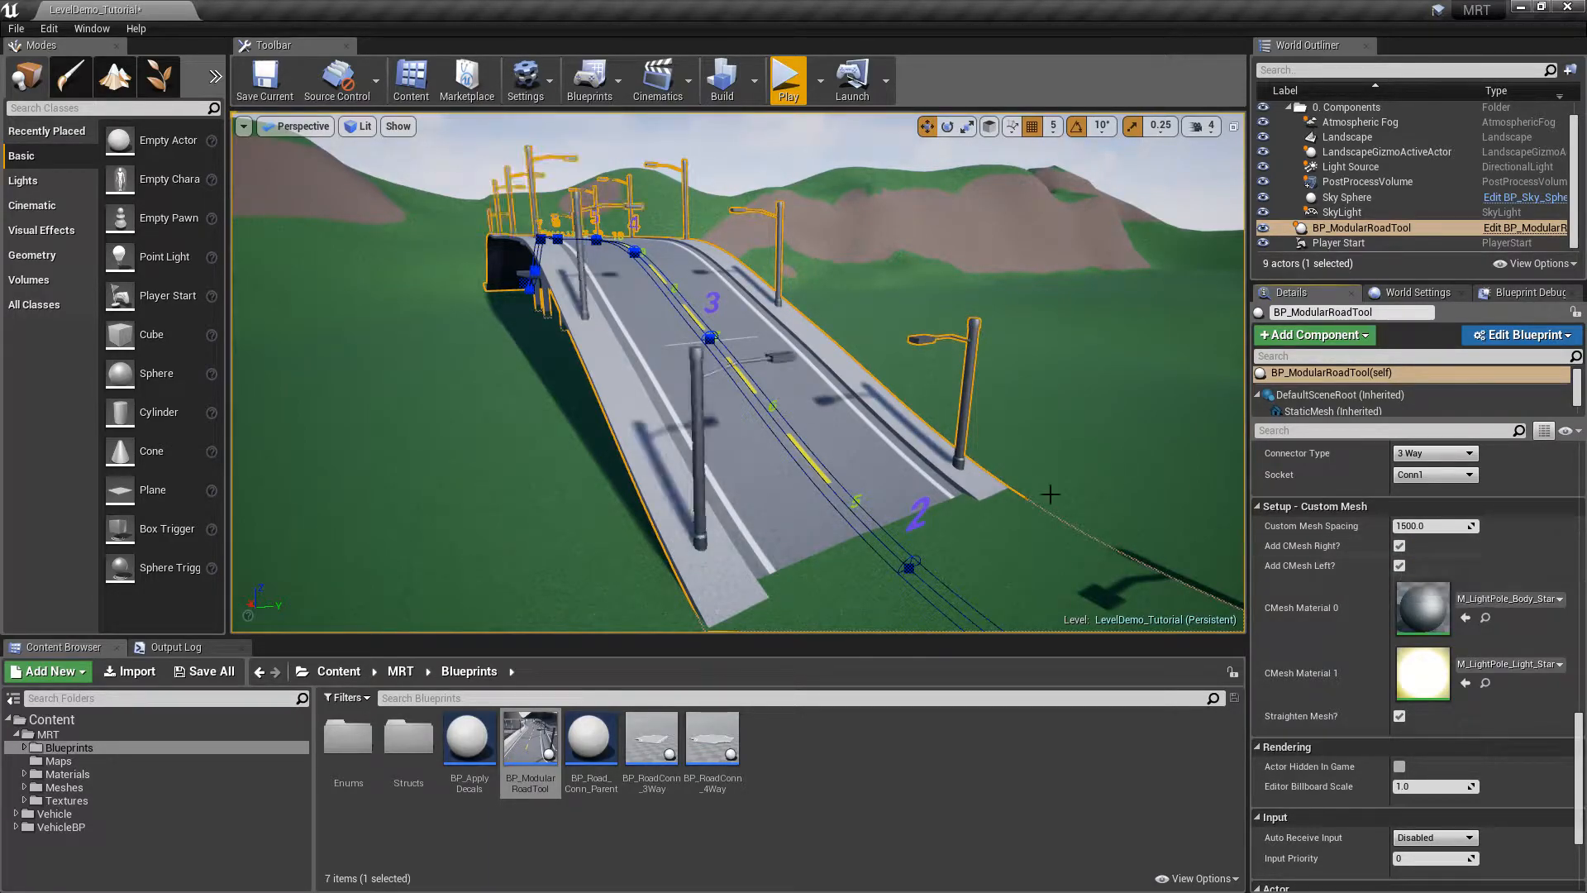
right_click_drag(856, 563, 857, 563)
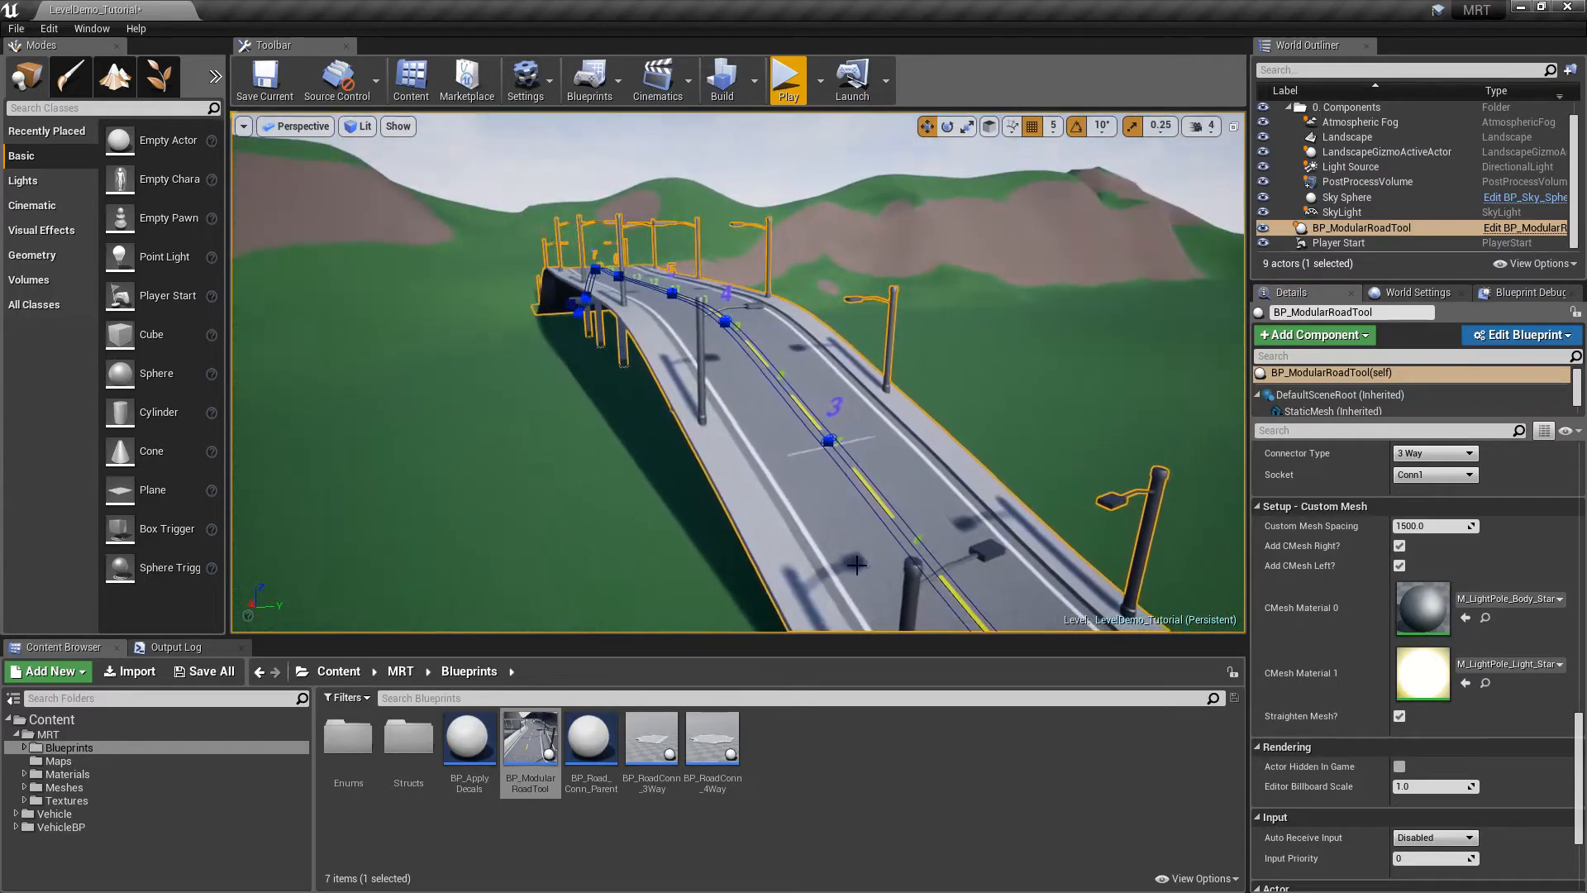
right_click_drag(906, 400, 907, 400)
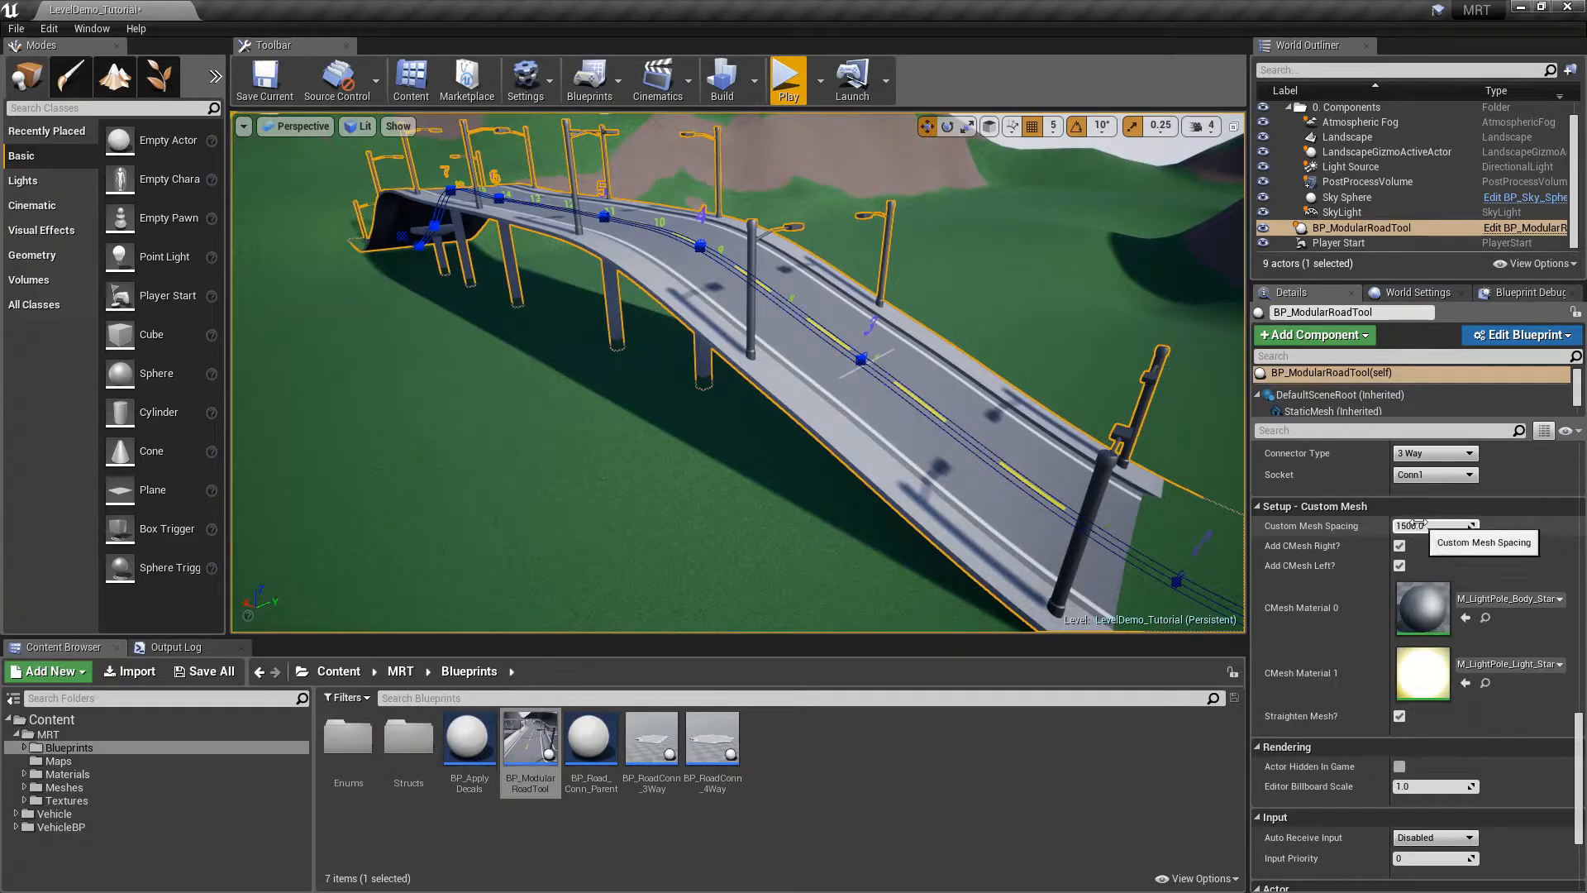
Try a lamp spacing of 500, then set Custom Mesh Spacing to 2000
left_click(1438, 531)
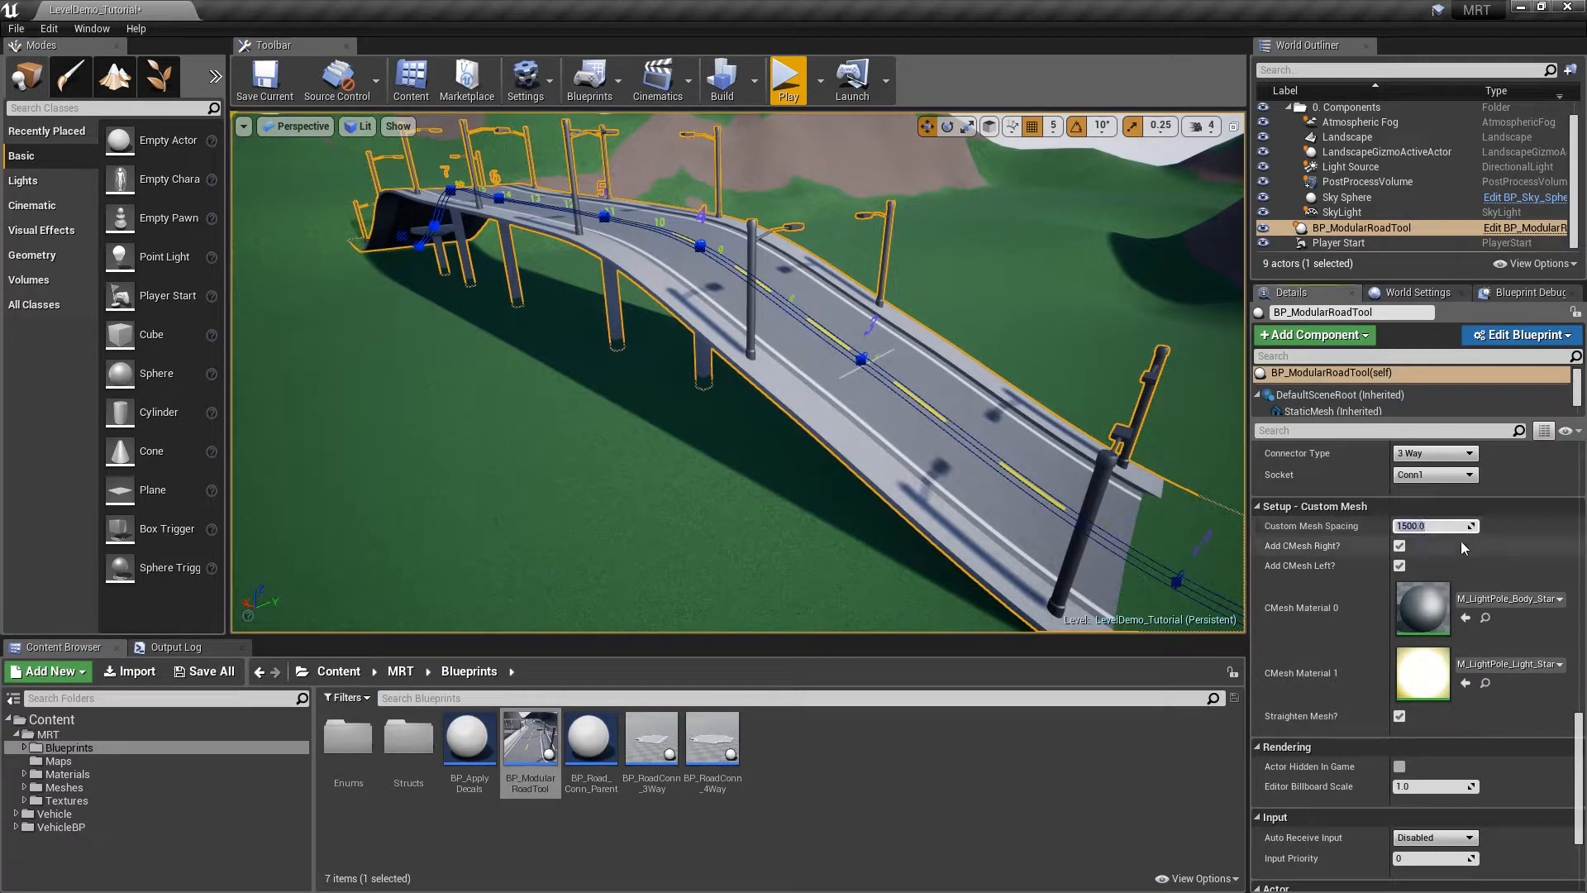
type("500")
key("Return")
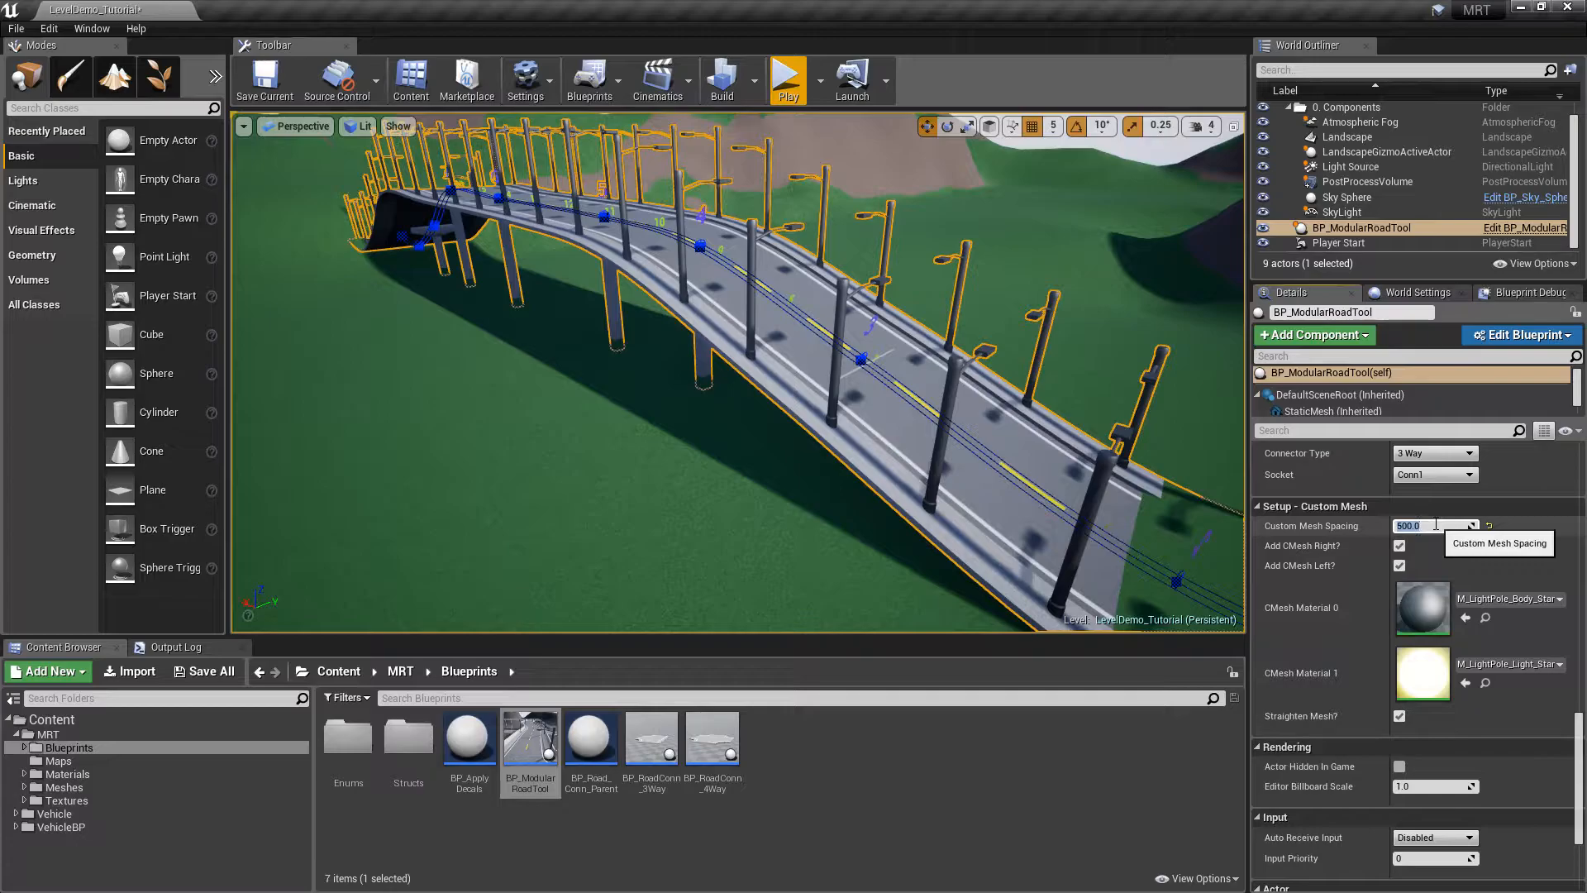
key("Return")
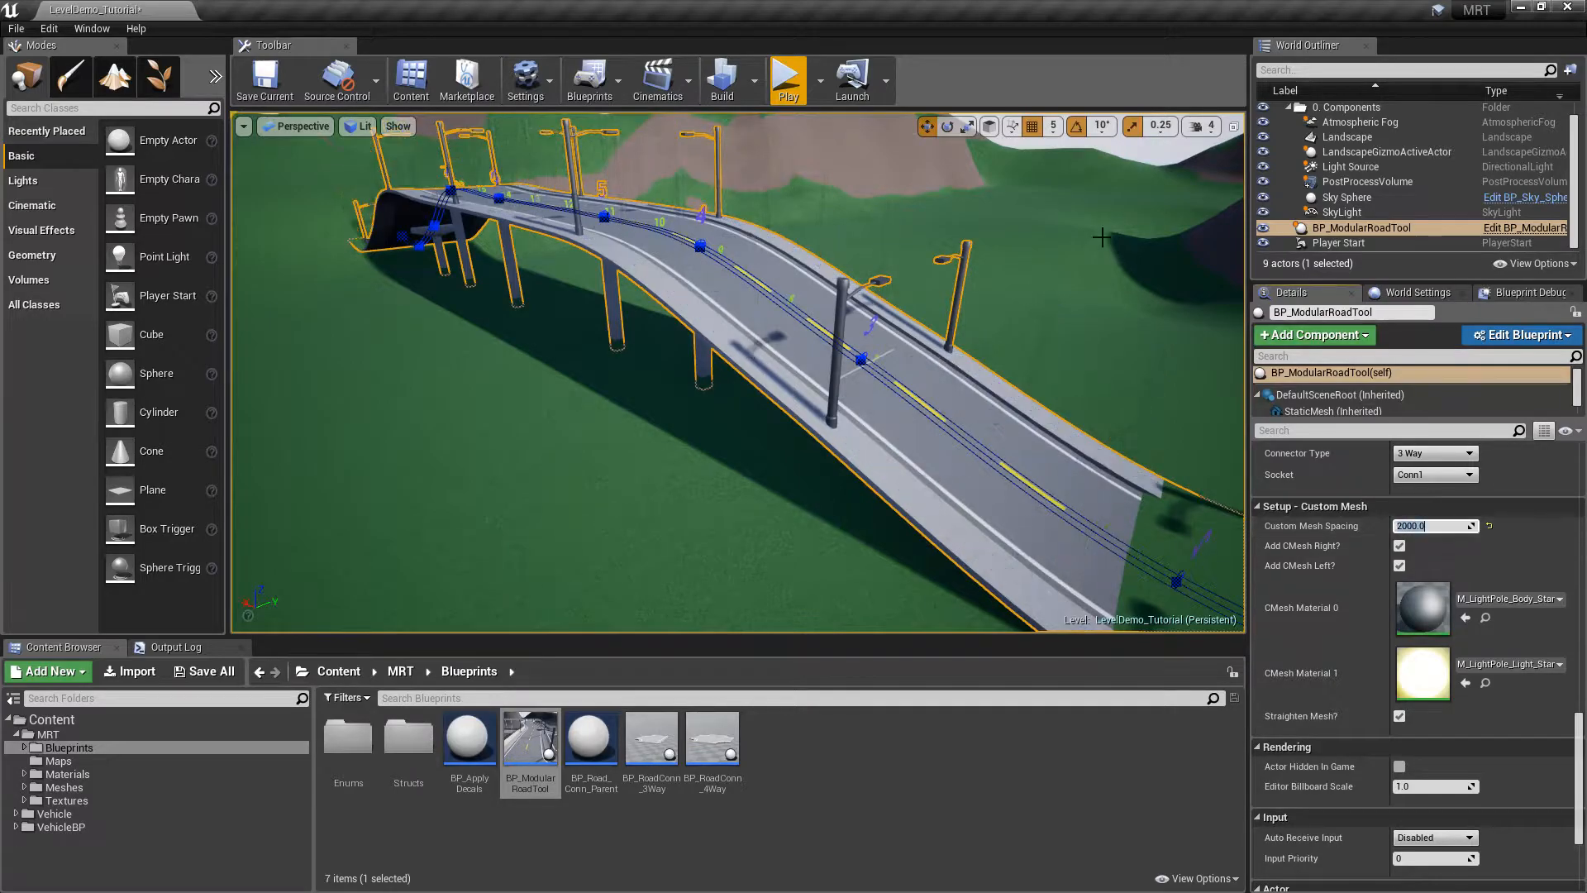
right_click_drag(642, 293, 829, 413)
right_click_drag(308, 252, 87, 259)
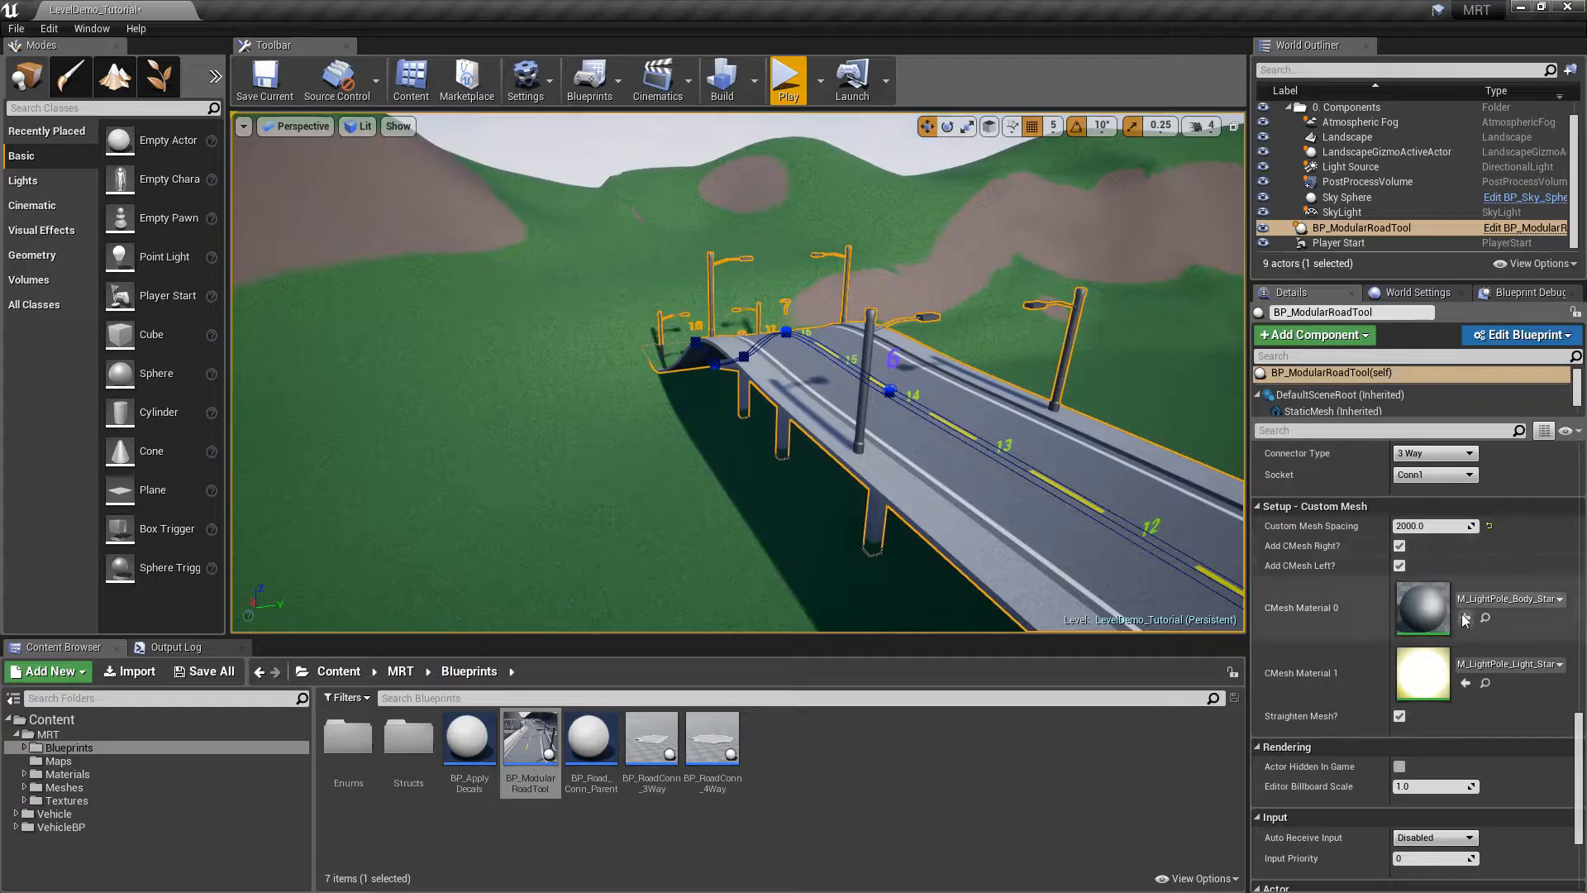
scroll(1580, 766, "up", 15)
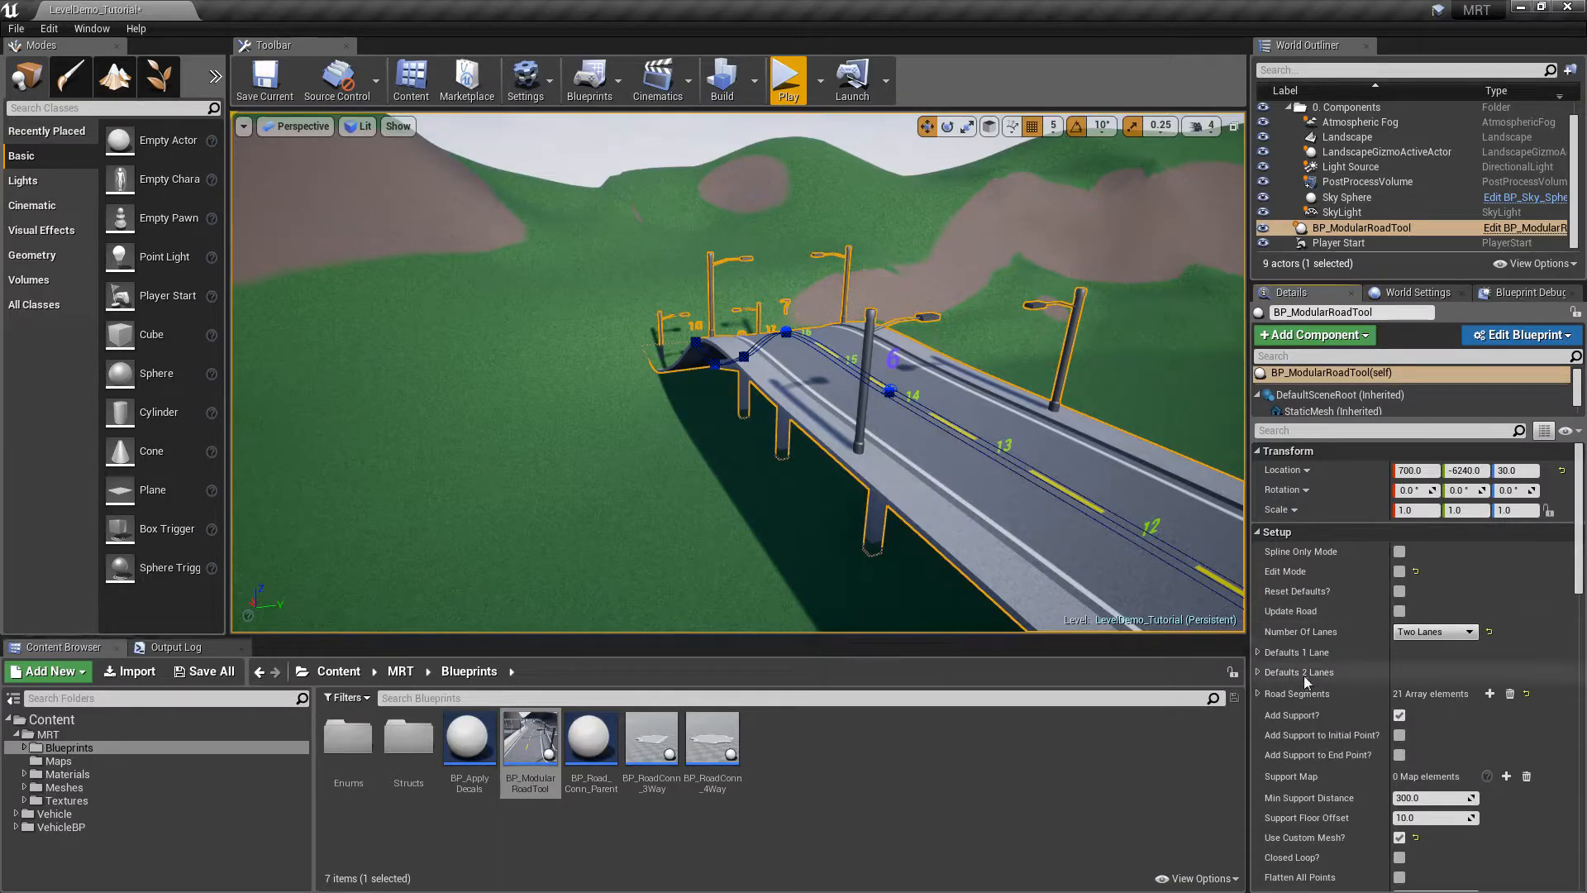
left_click(1257, 670)
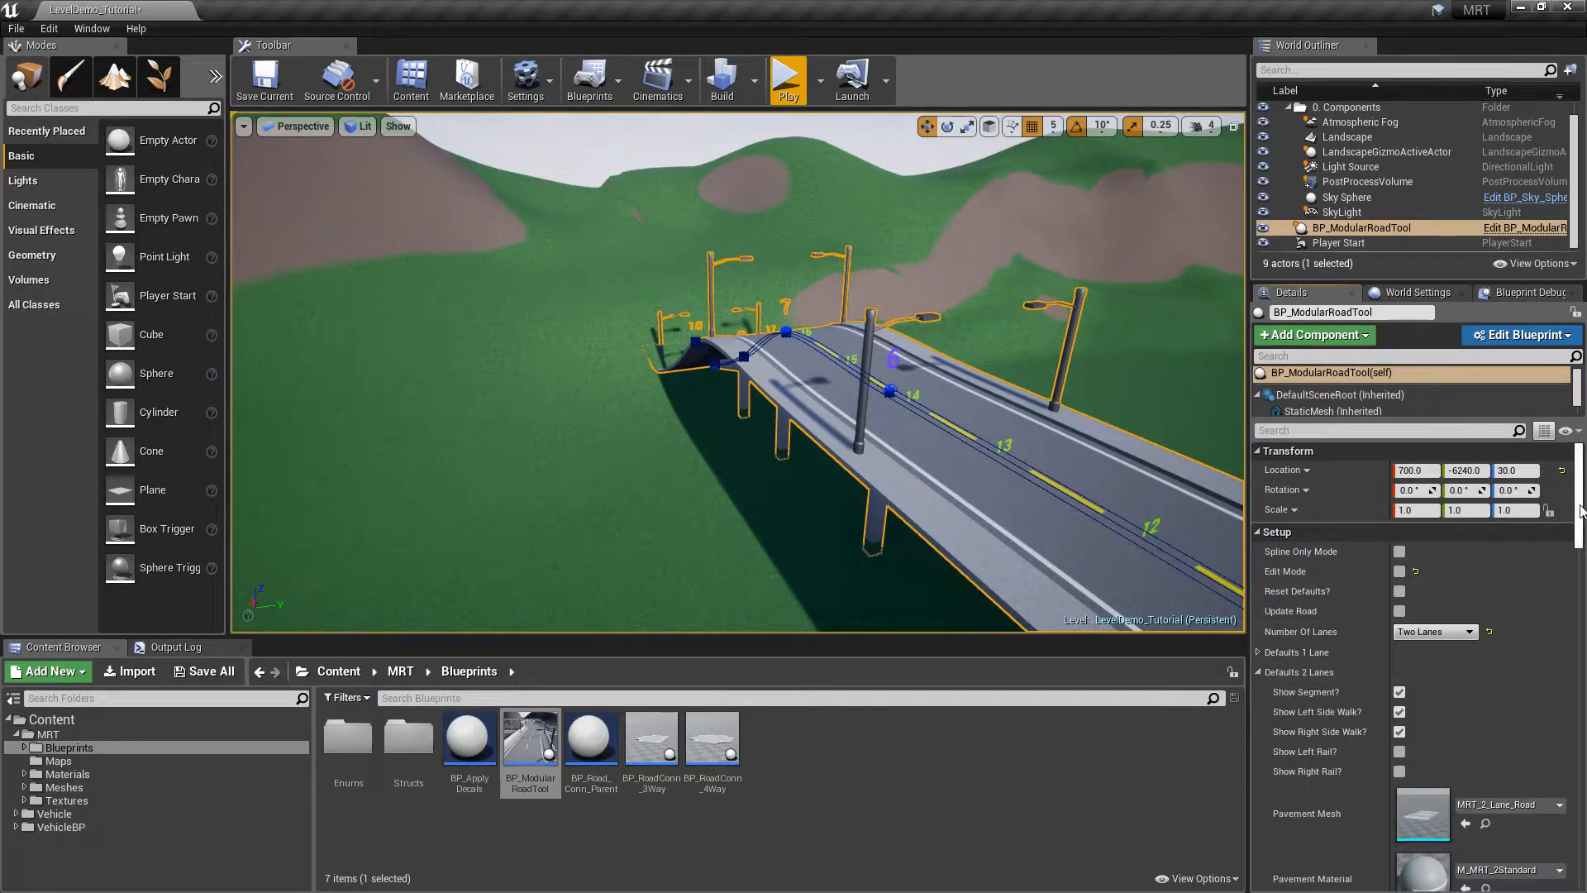
scroll(1322, 662, "down", 5)
scroll(1342, 577, "down", 6)
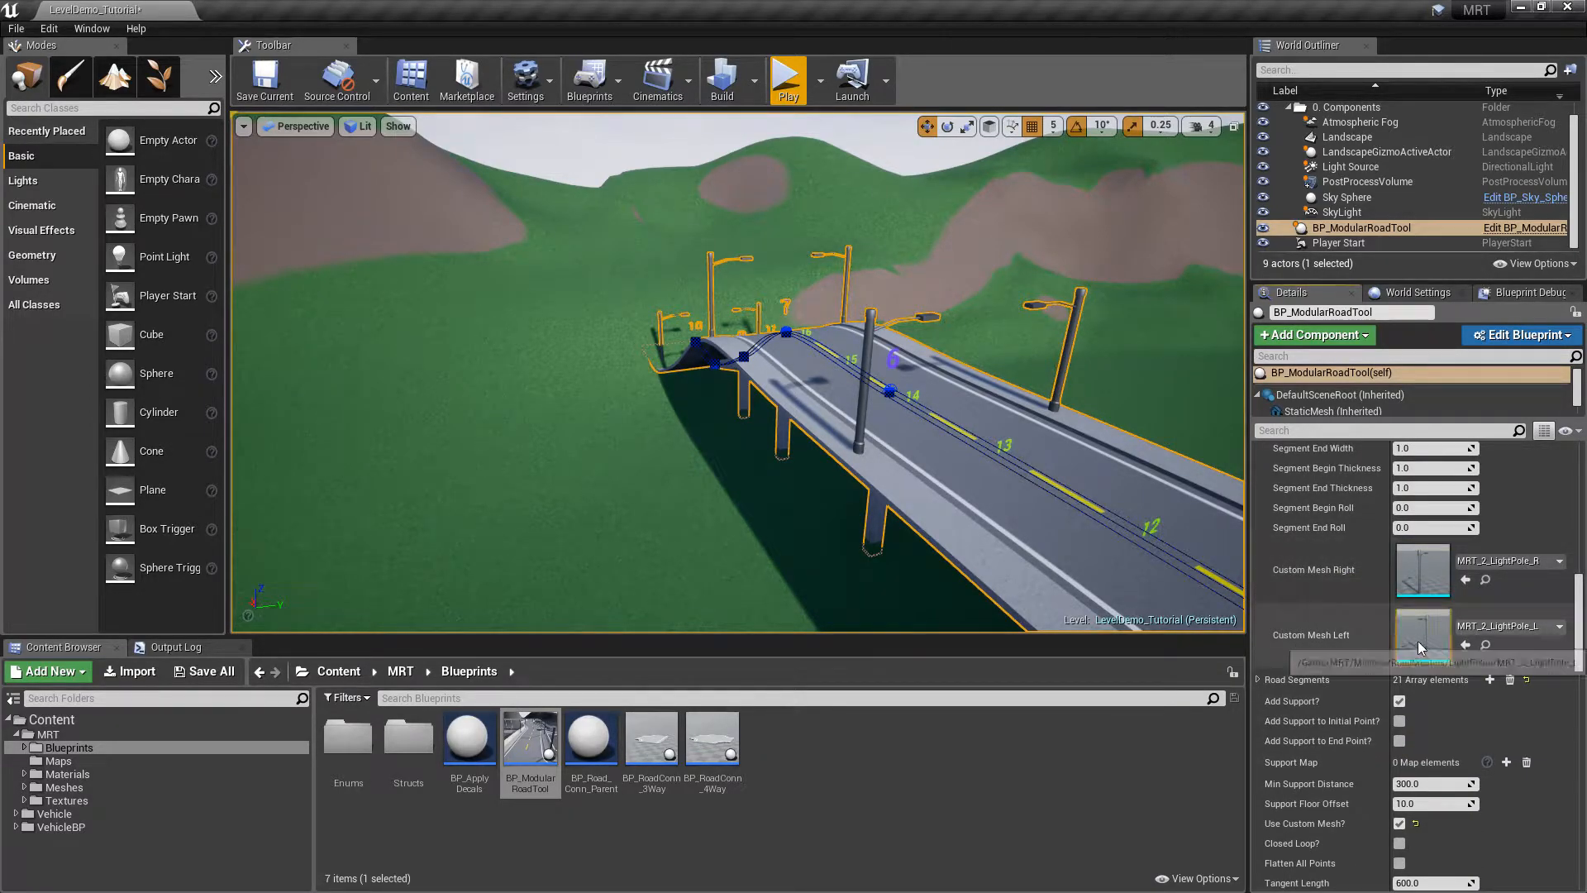
right_click_drag(983, 368, 1054, 380)
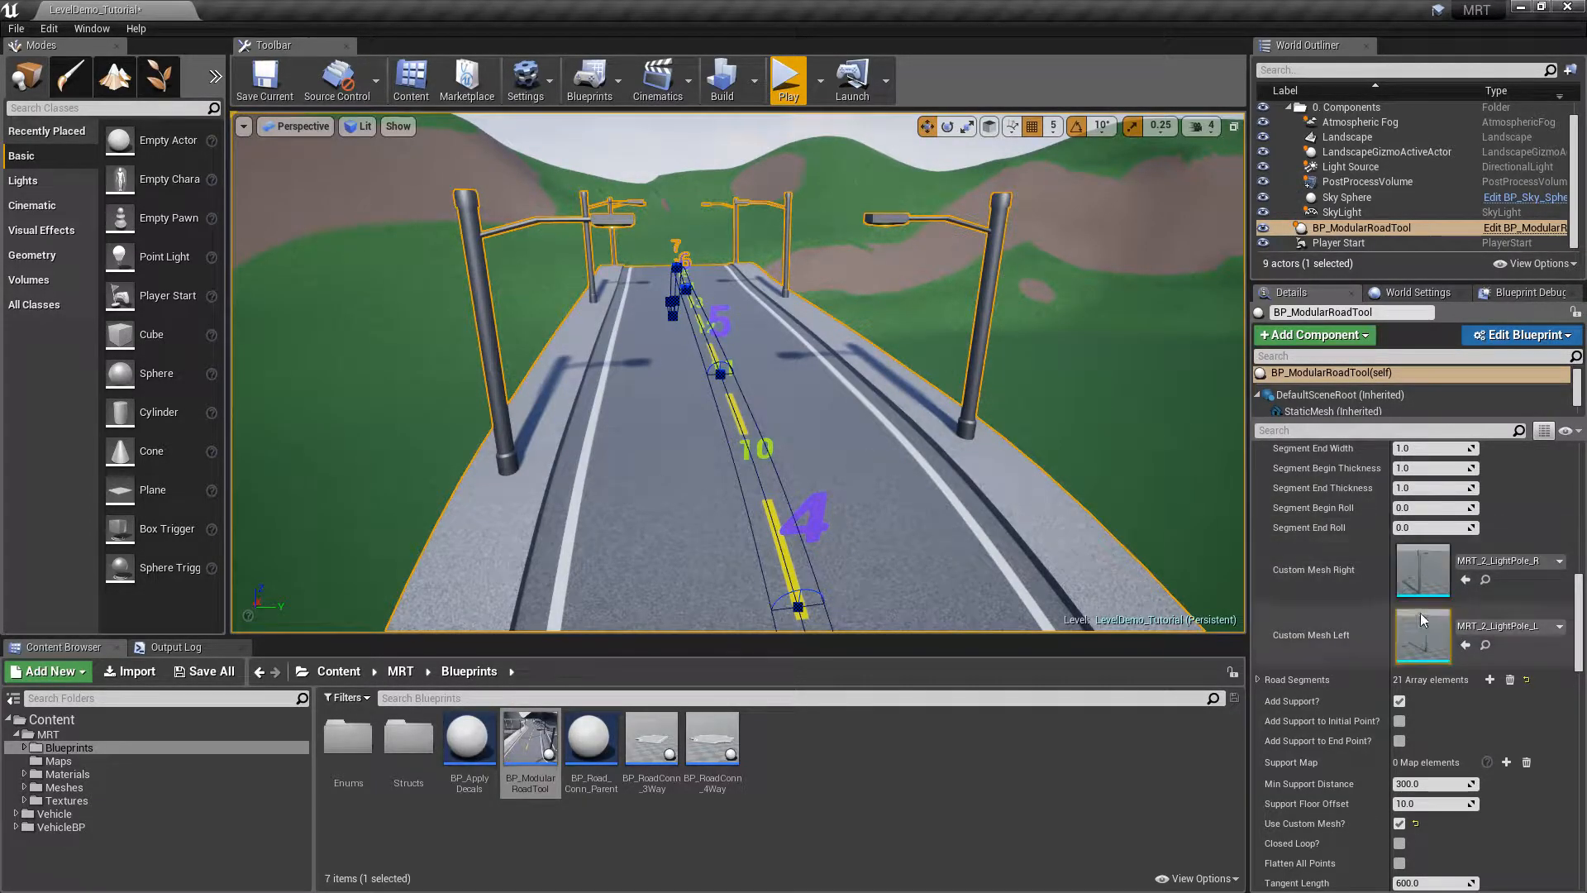
left_click_drag(1582, 613, 1585, 527)
left_click(1257, 469)
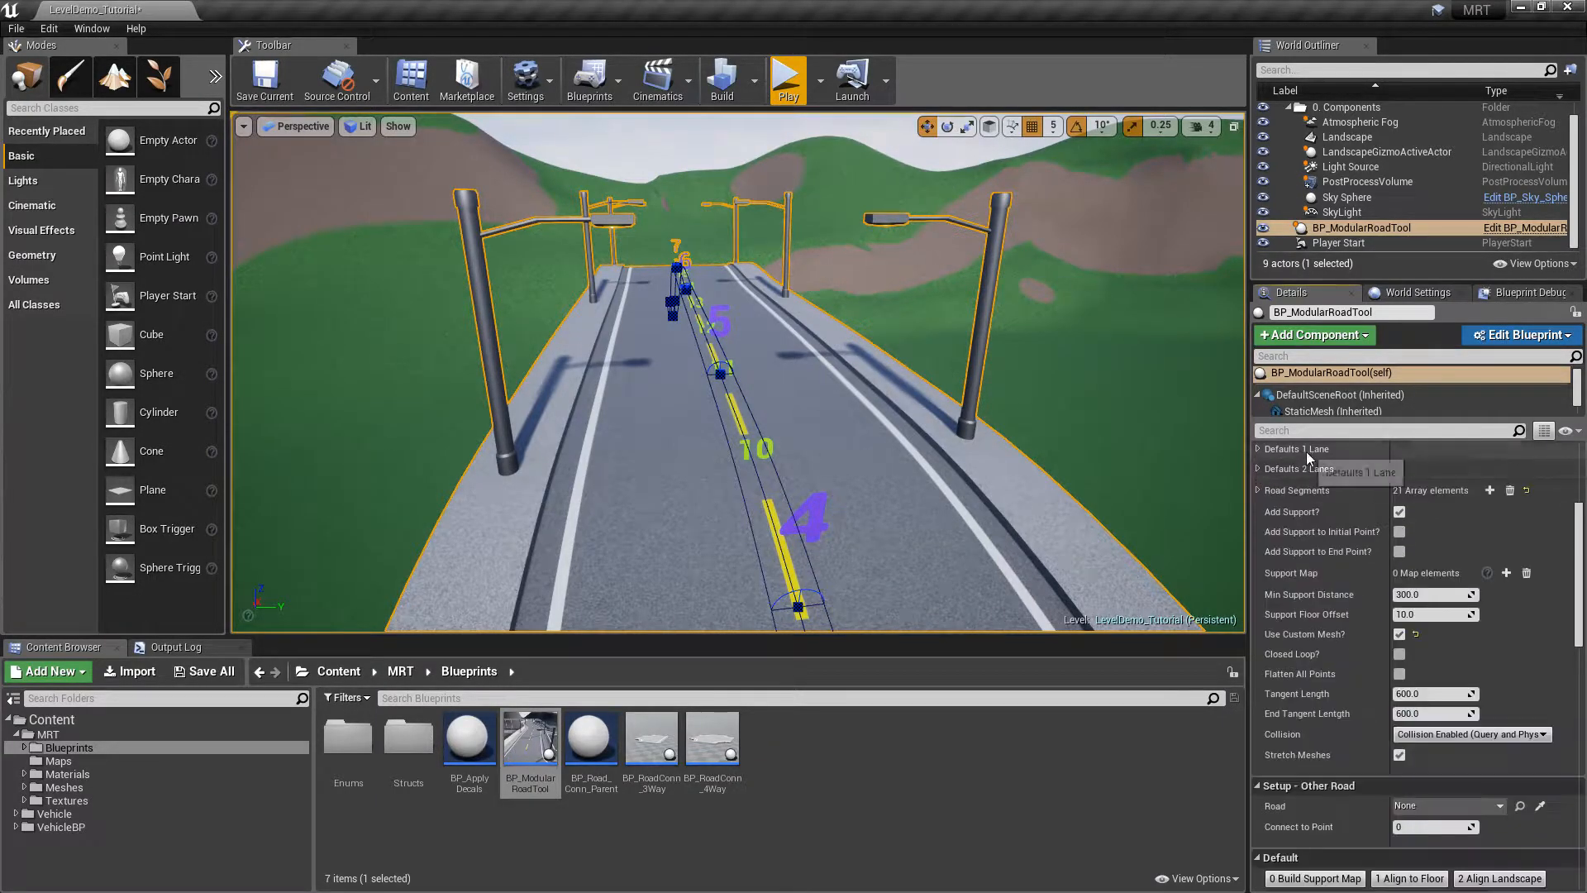
left_click(1256, 449)
left_click_drag(1583, 506, 1584, 592)
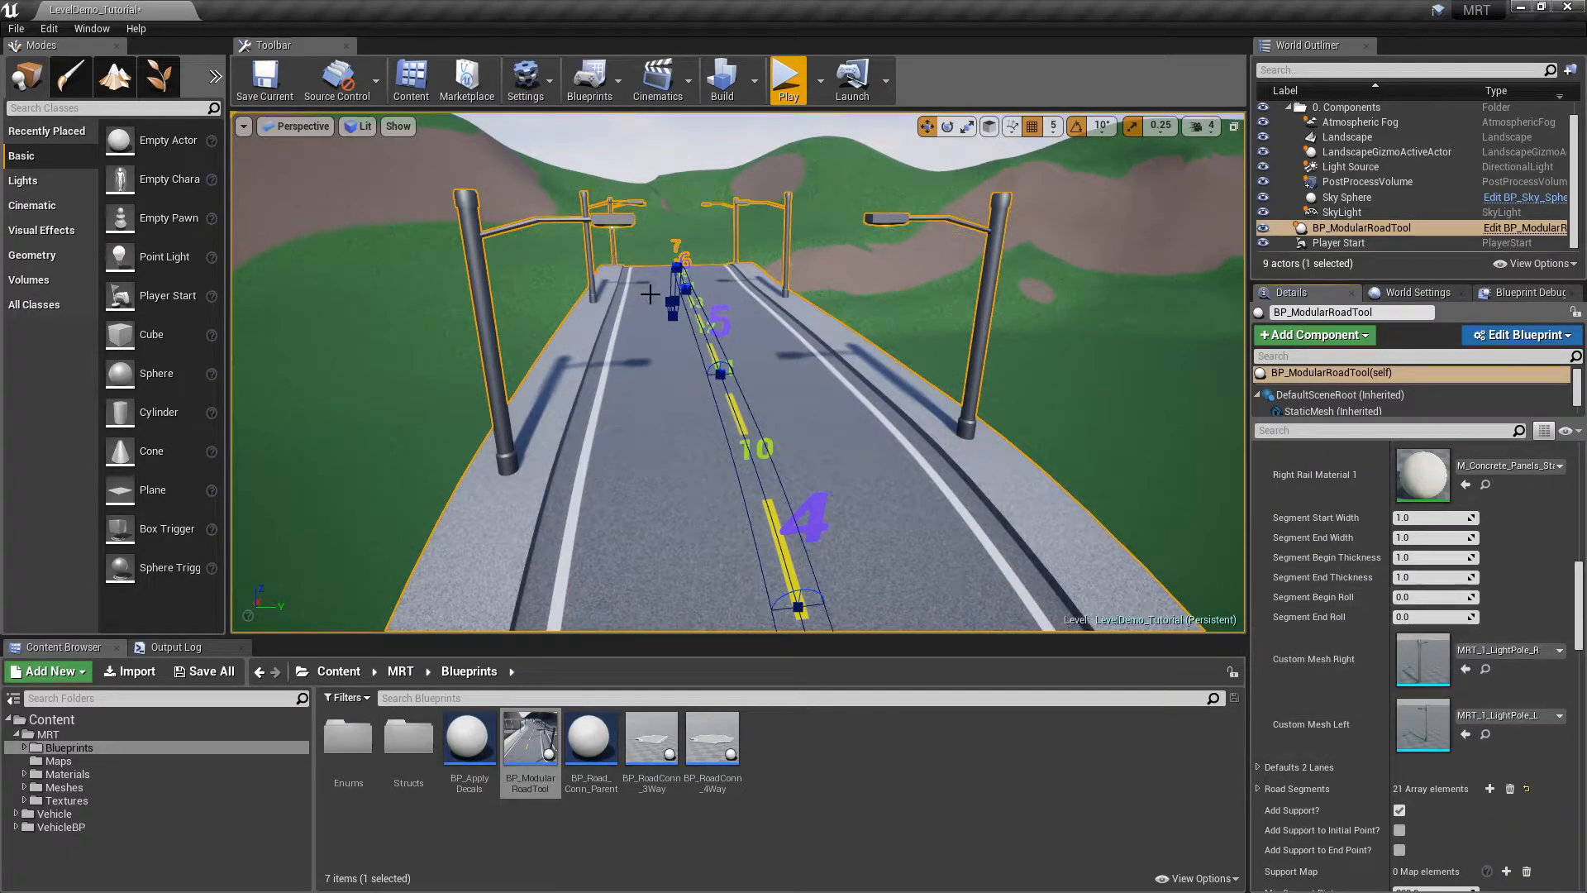
left_click_drag(1585, 621, 1585, 548)
scroll(1460, 514, "up", 2)
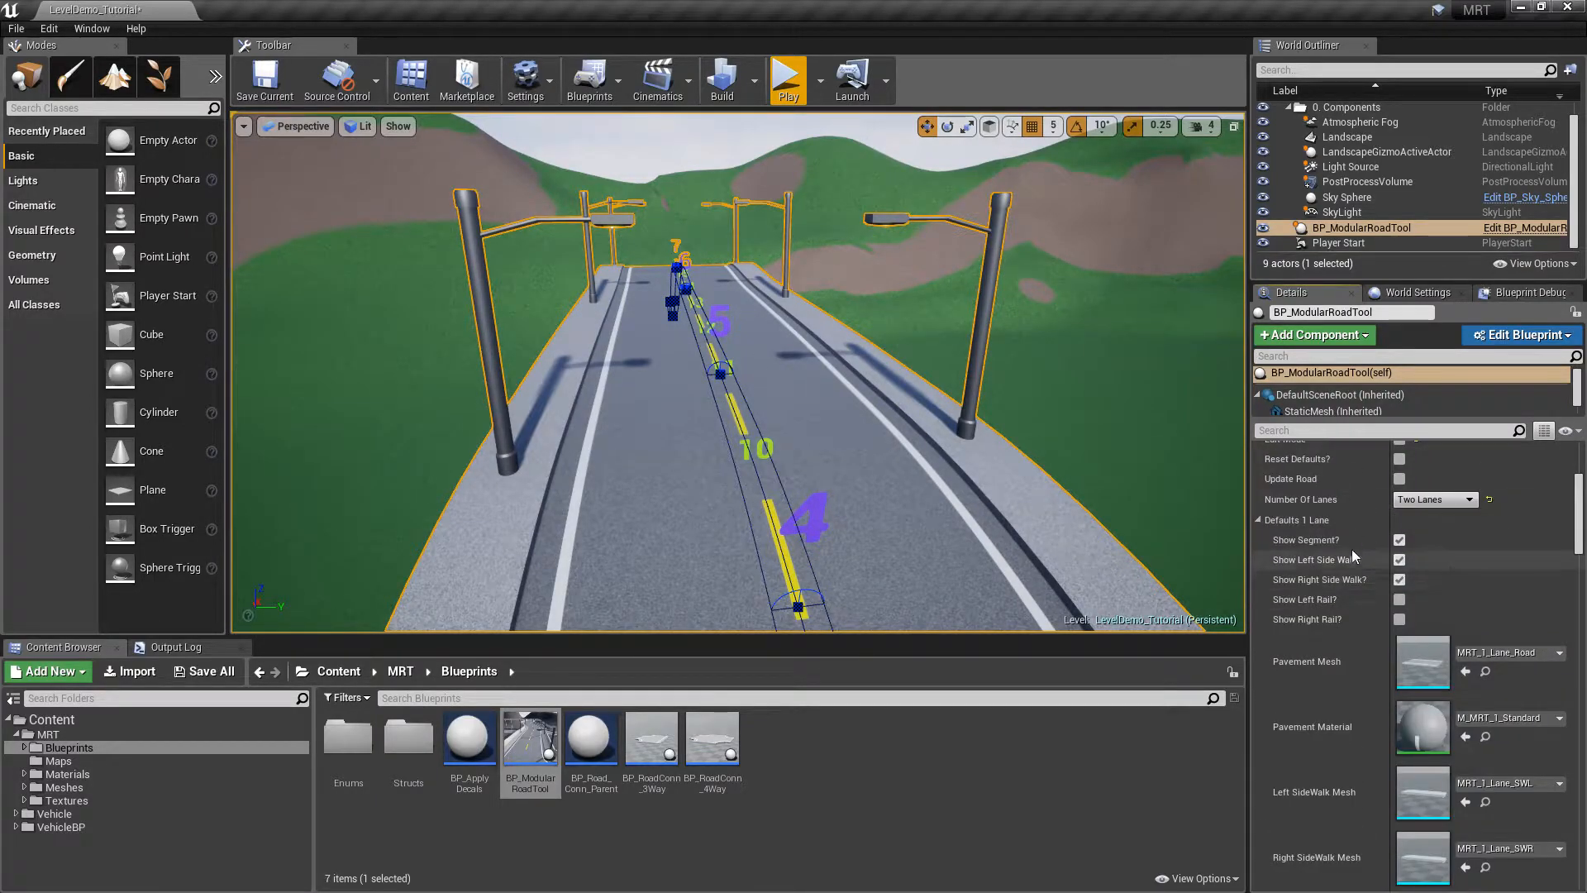
left_click(1257, 519)
mouse_move(1578, 529)
left_mouse_down()
mouse_move(1584, 559)
mouse_move(1584, 543)
left_mouse_up()
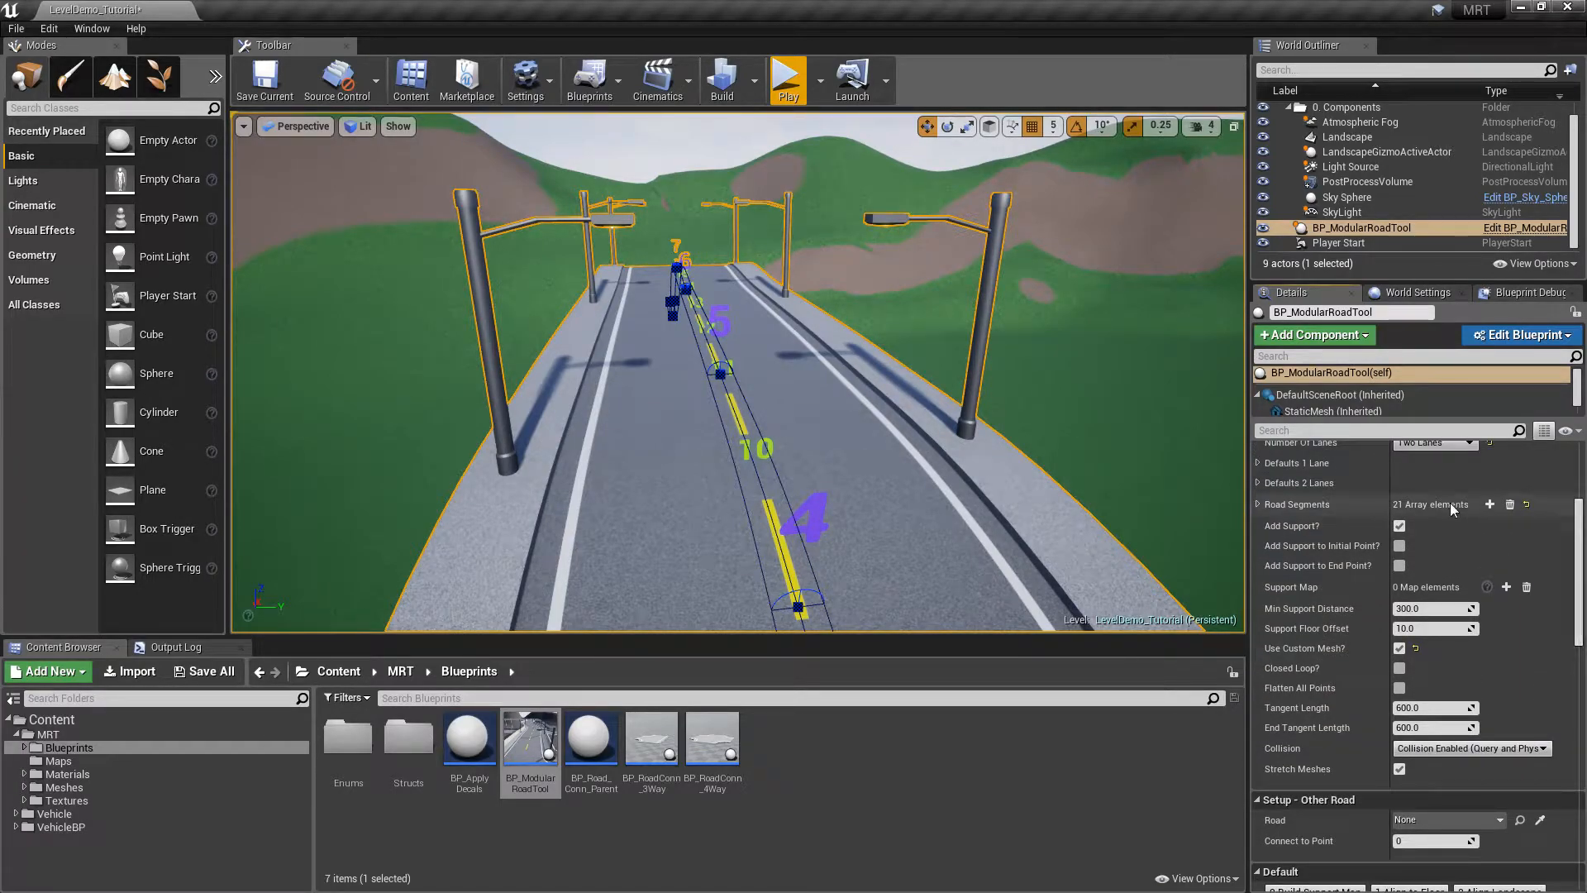
mouse_move(862, 396)
right_mouse_down()
mouse_move(1024, 372)
mouse_move(1070, 347)
mouse_move(1112, 359)
mouse_move(843, 389)
right_mouse_up()
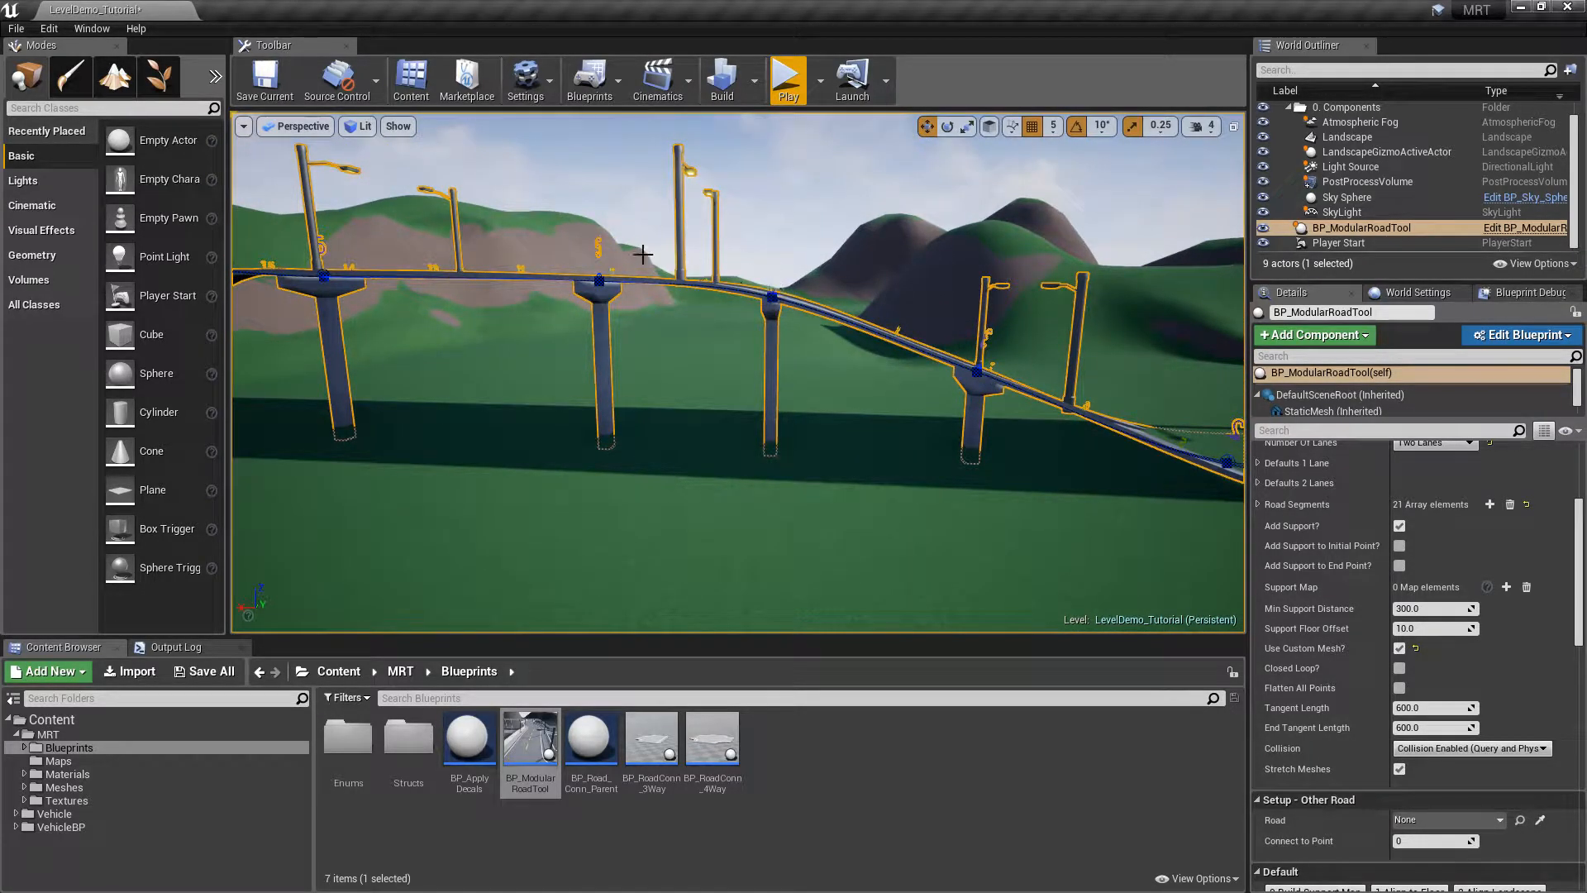
Insert a spline point mid-bridge and shift it sideways to bend the elevated road
right_click_drag(608, 222, 712, 276)
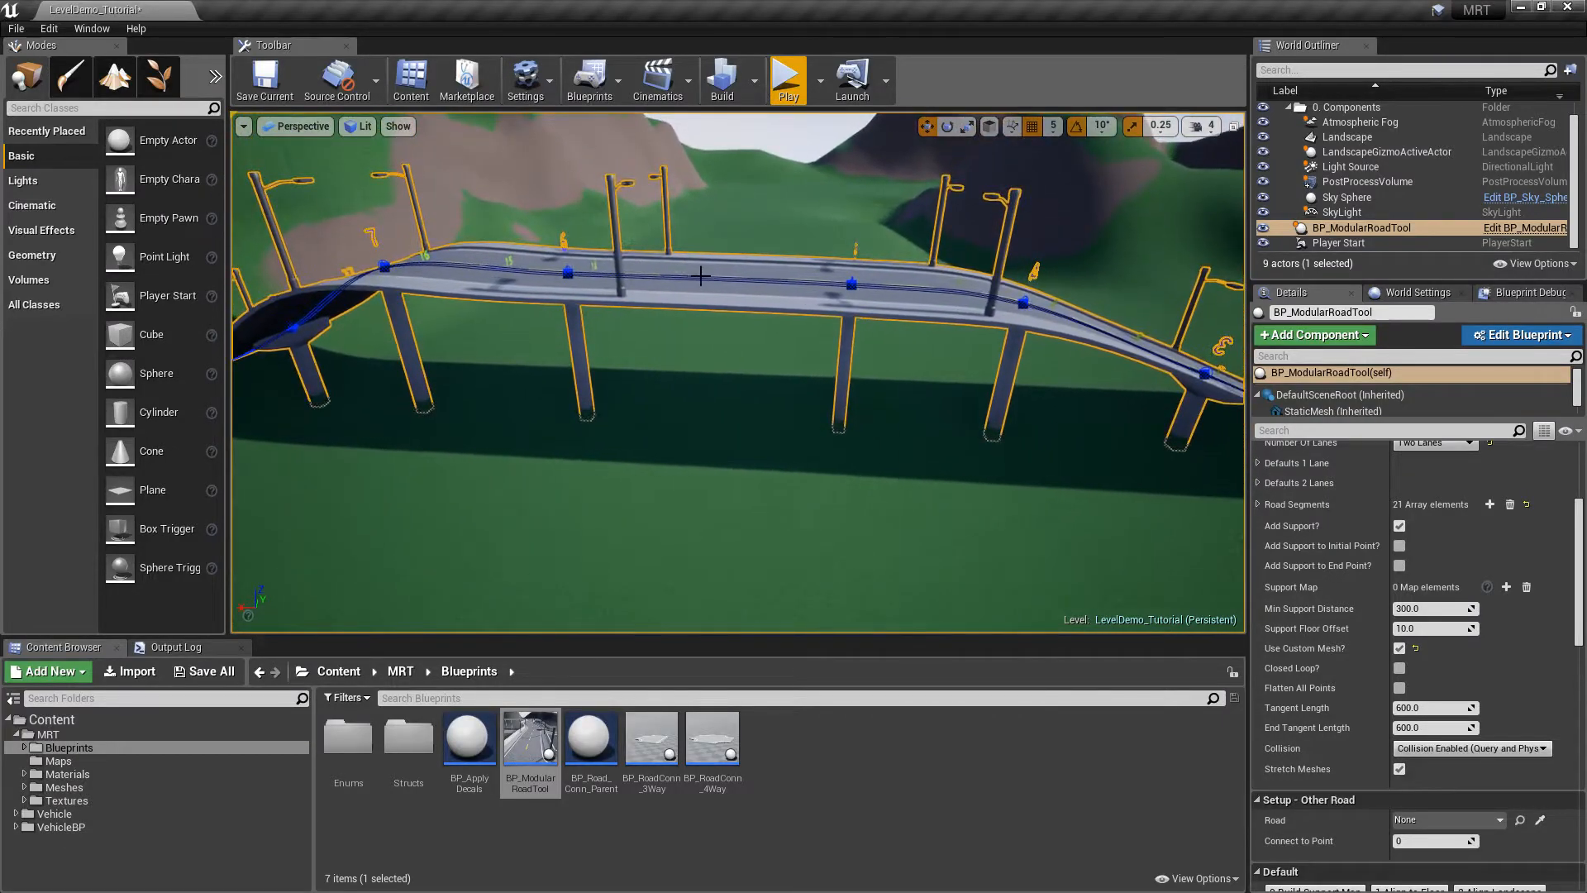
right_click(712, 276)
left_click(727, 296)
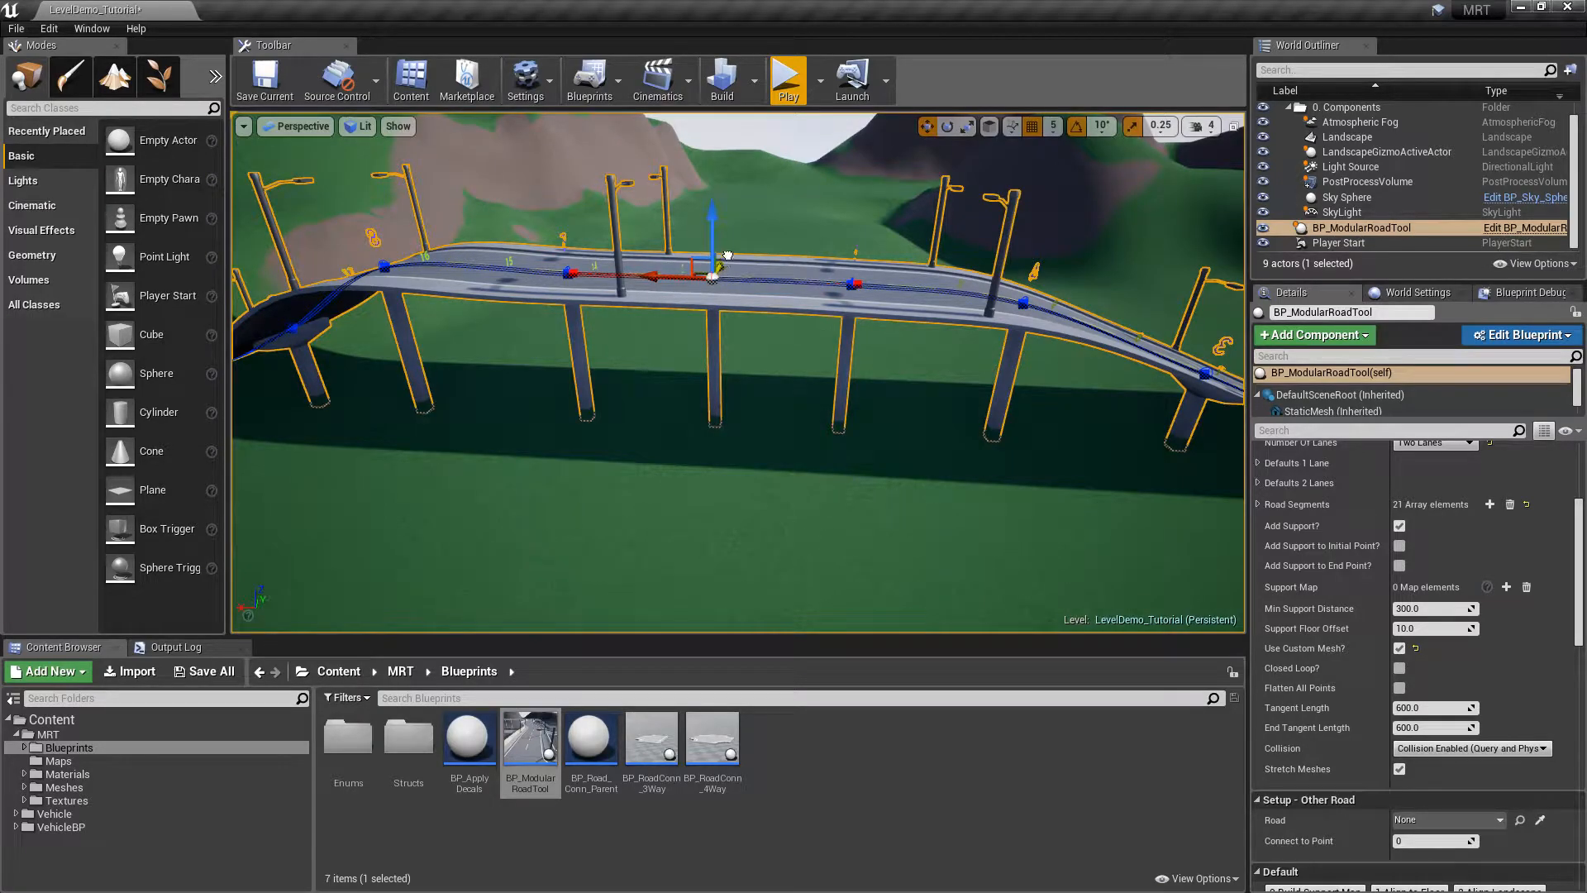
left_click_drag(727, 256, 733, 252)
Orbit around the bent road and scroll the Details panel down to the Support Map
right_click_drag(888, 267, 807, 327)
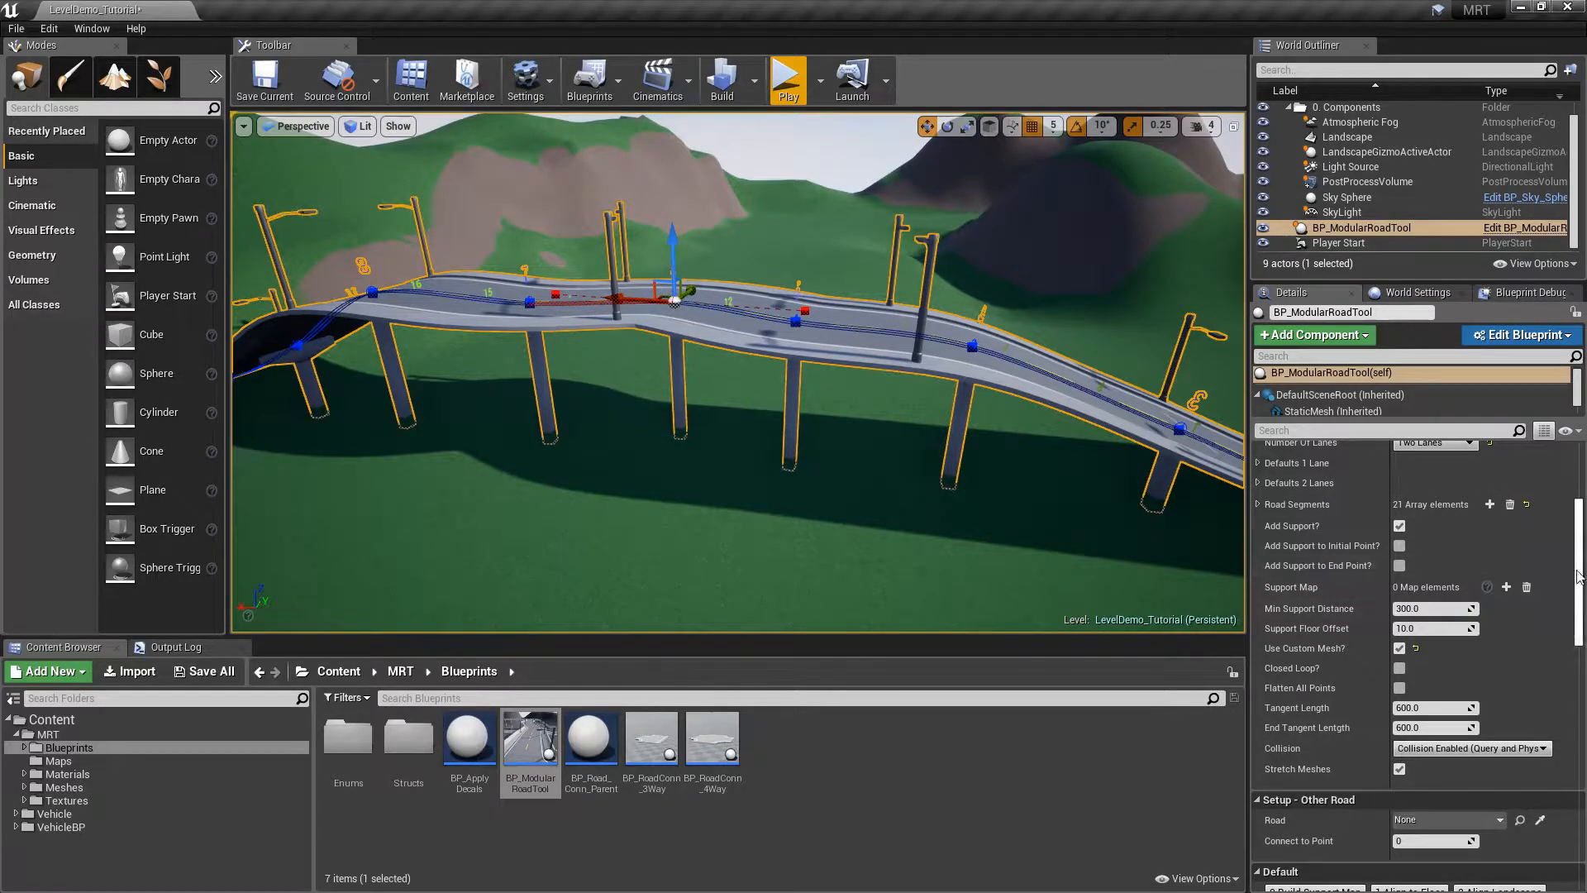
scroll(1413, 661, "down", 6)
scroll(1296, 553, "down", 2)
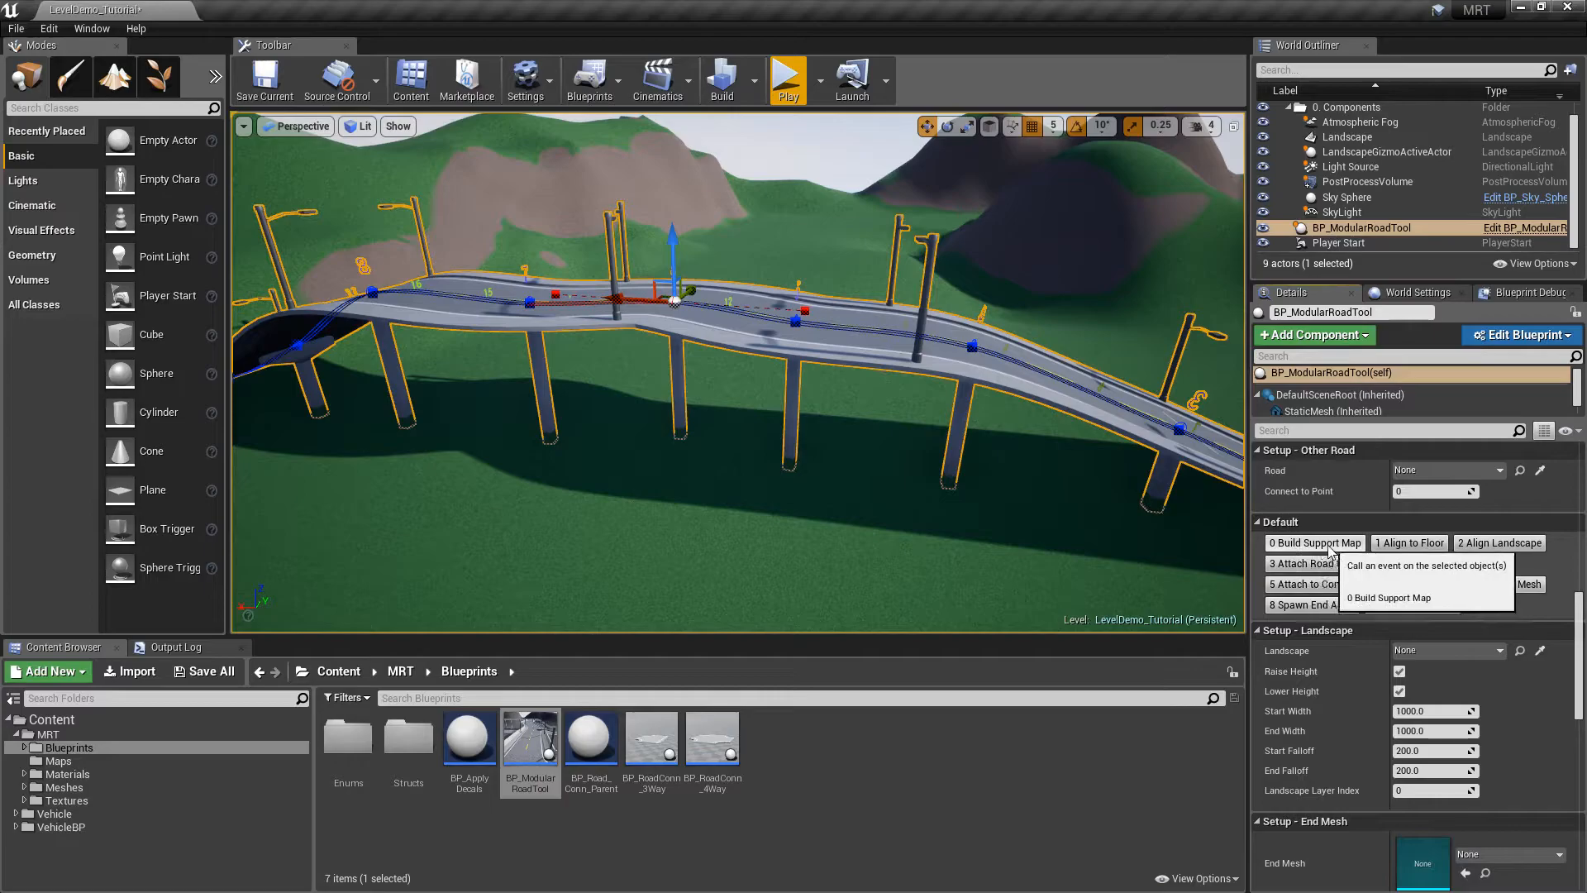
left_click_drag(1579, 616, 1584, 507)
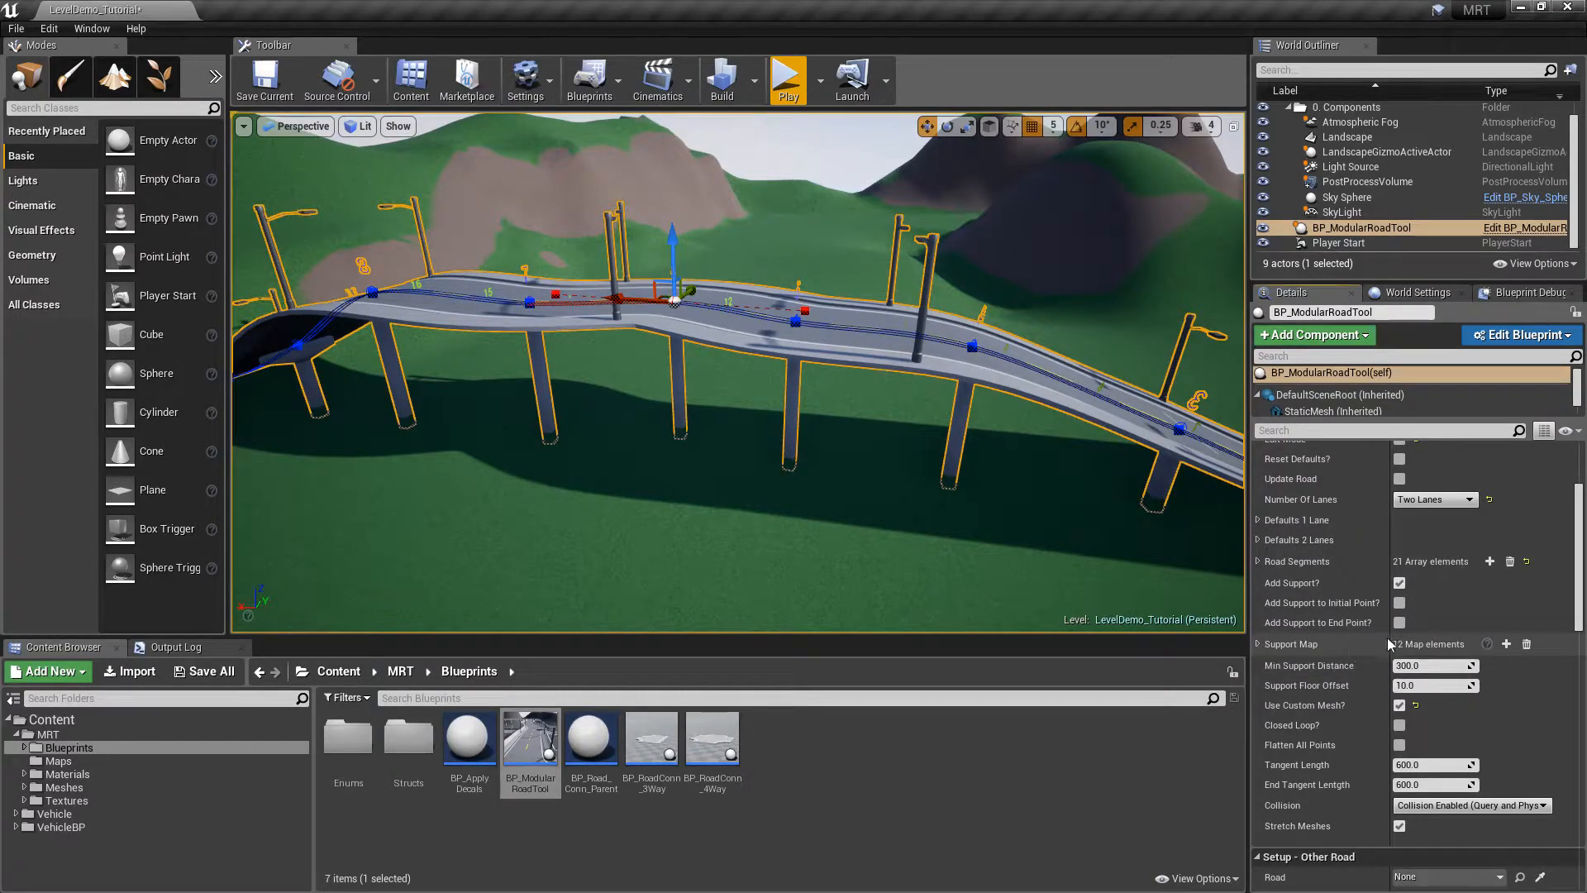
Expand the Support Map to show its 12 entries and frame the elevated road
left_click(1257, 644)
left_click_drag(1580, 546, 1581, 581)
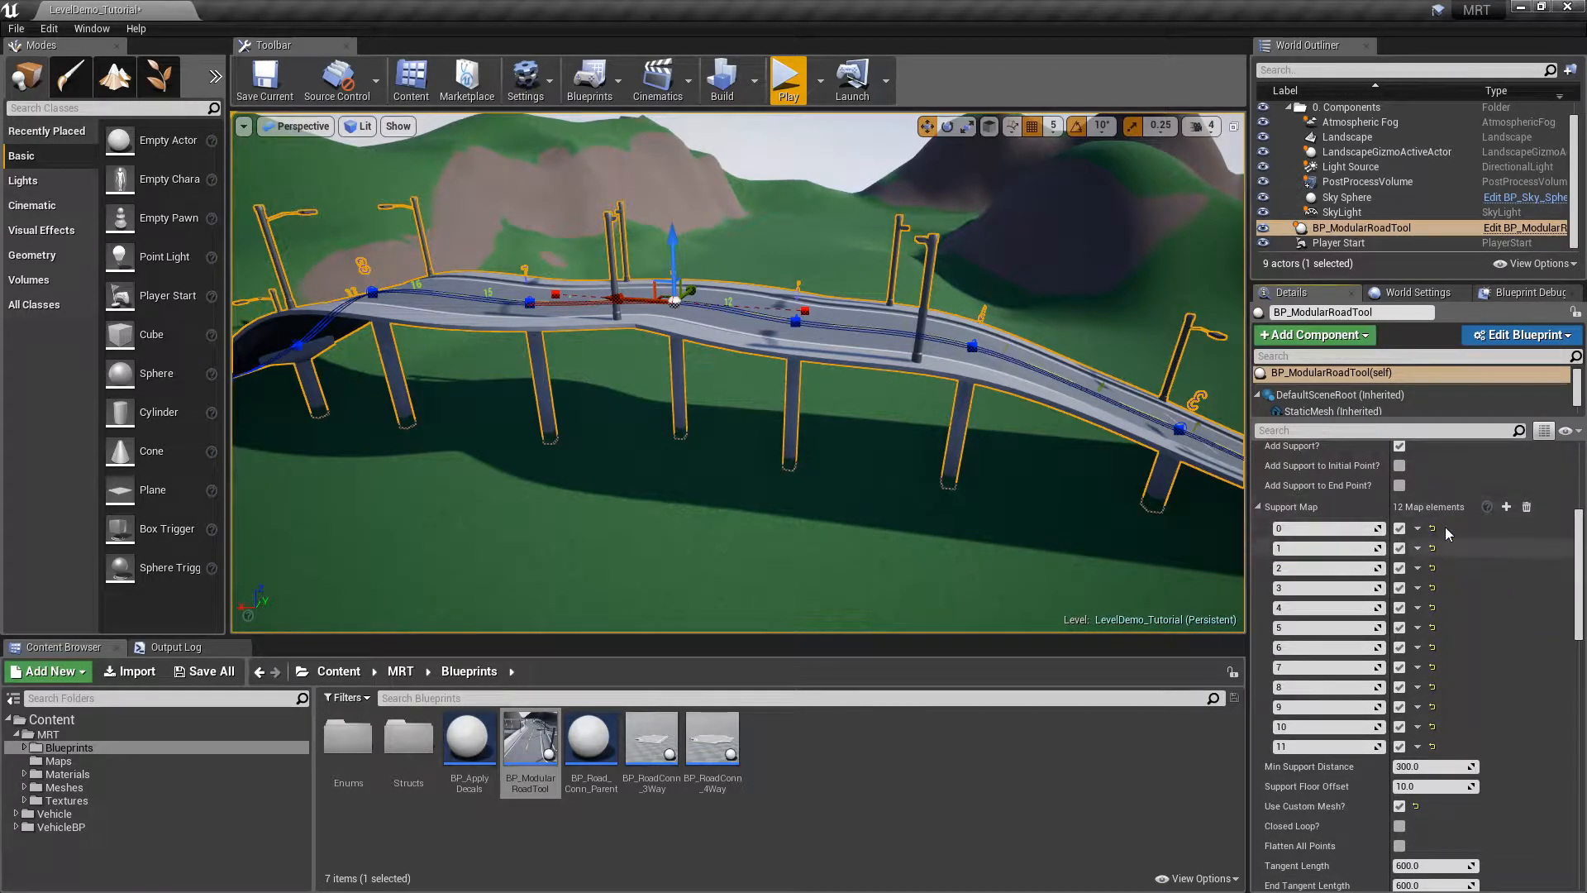
right_click_drag(921, 352, 787, 333)
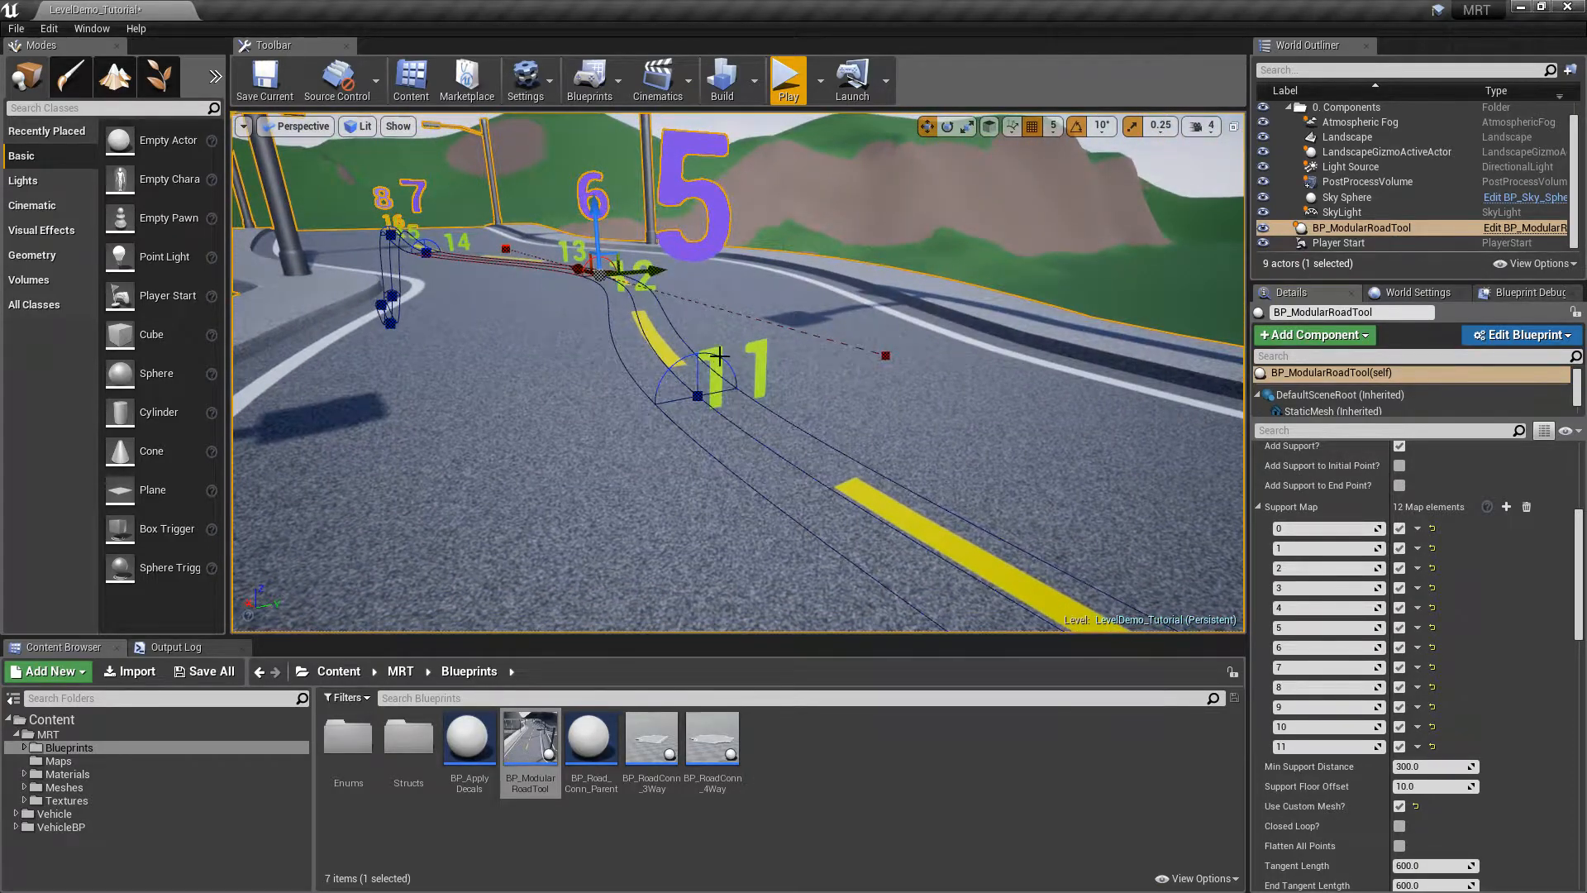
key("f")
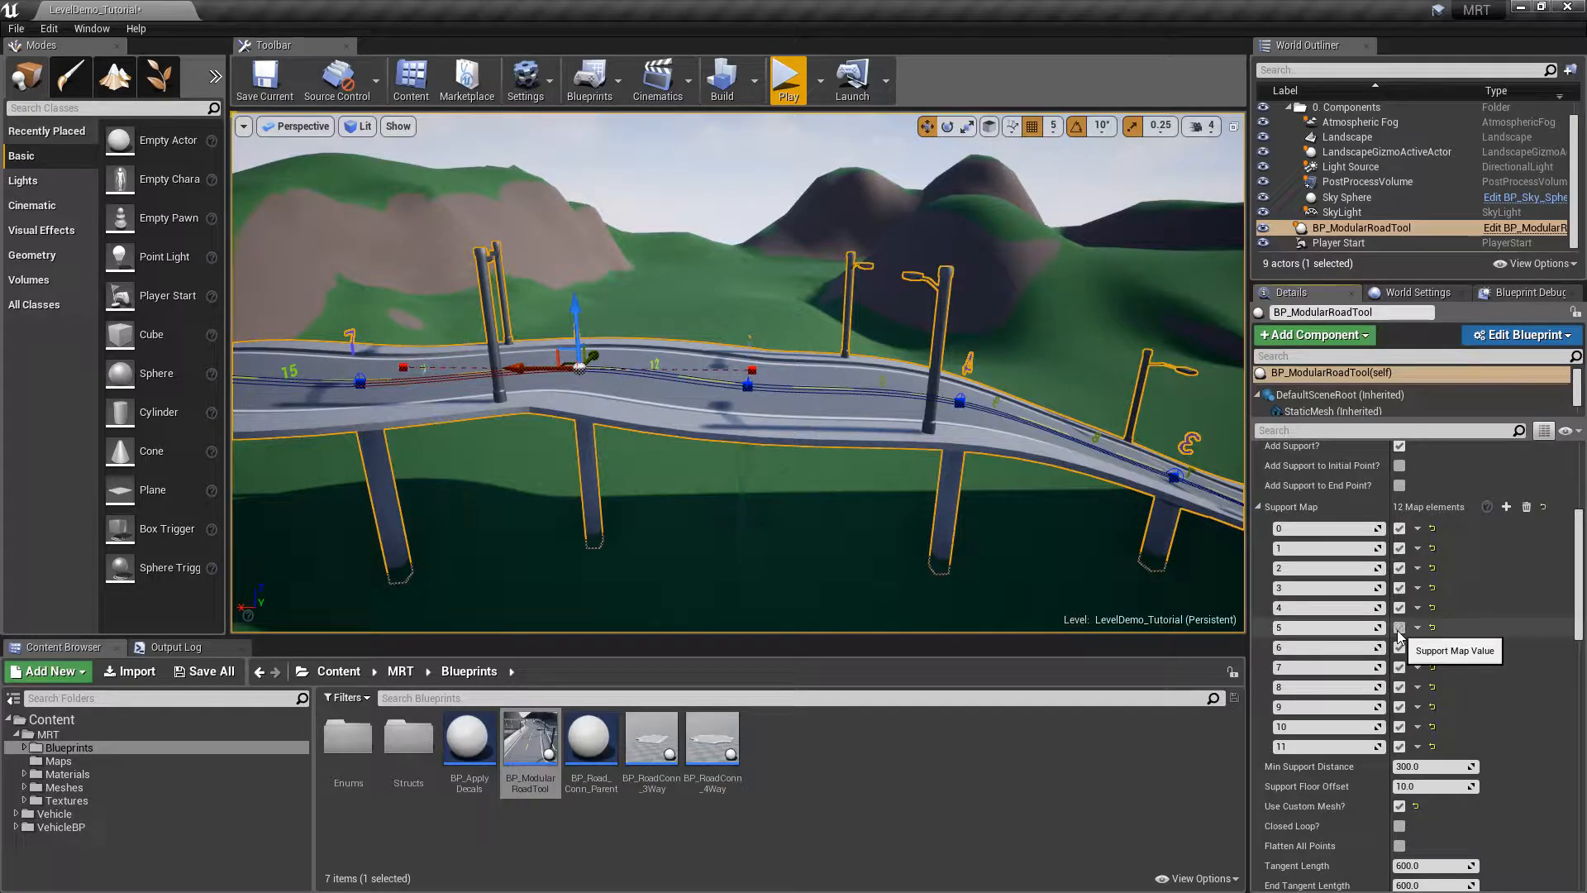
mouse_move(731, 281)
right_mouse_down()
mouse_move(728, 260)
mouse_move(731, 281)
right_mouse_up()
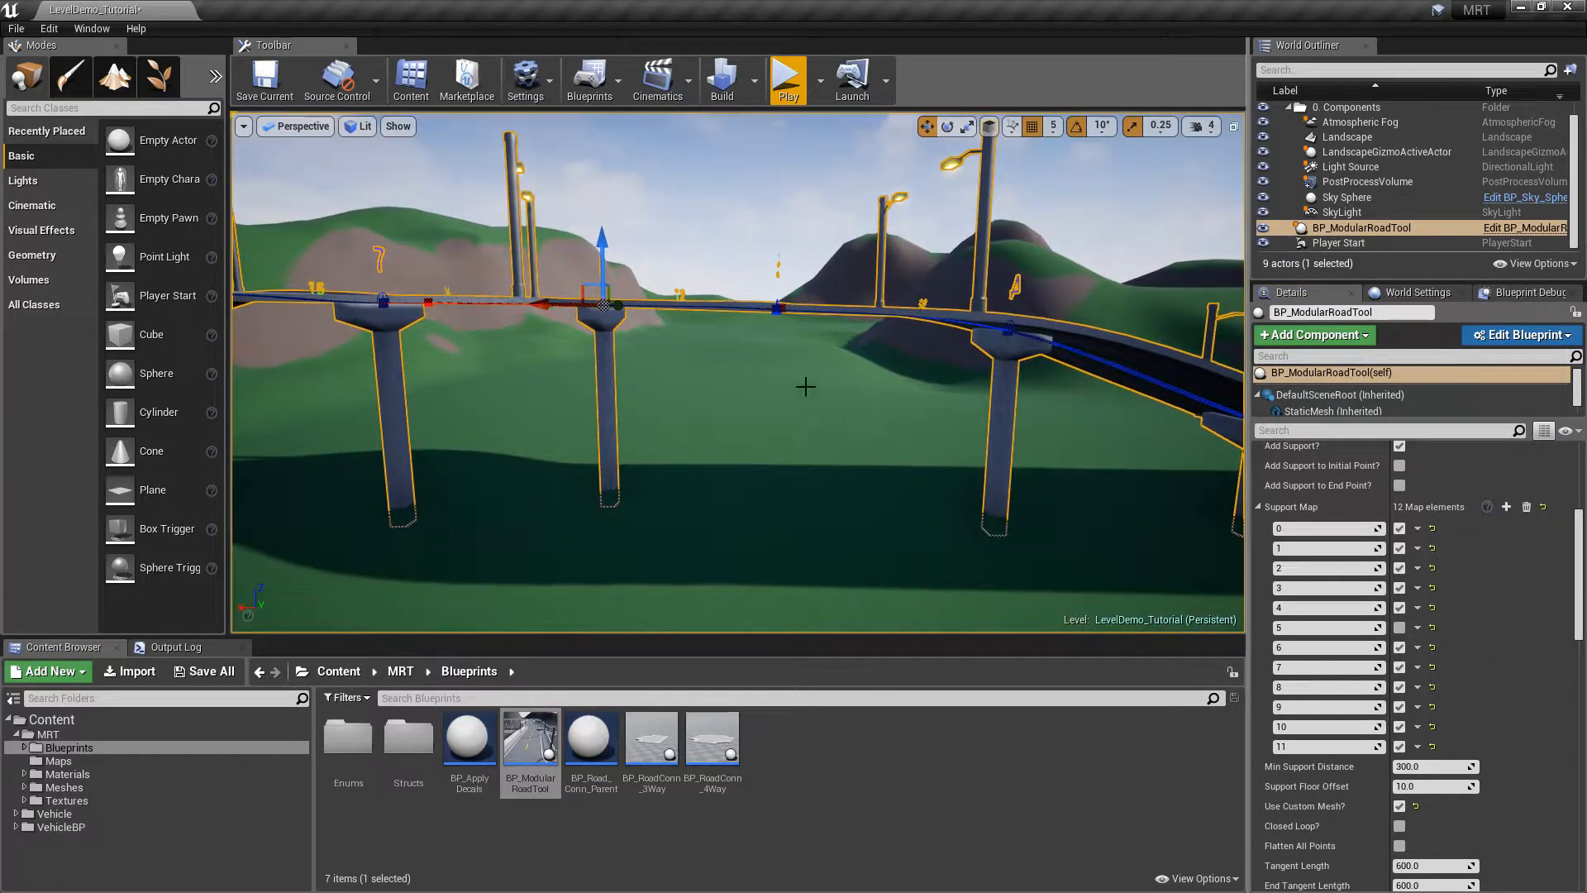
Untick support entries 5 and 6 to remove those two bridge pillars
left_click(1399, 628)
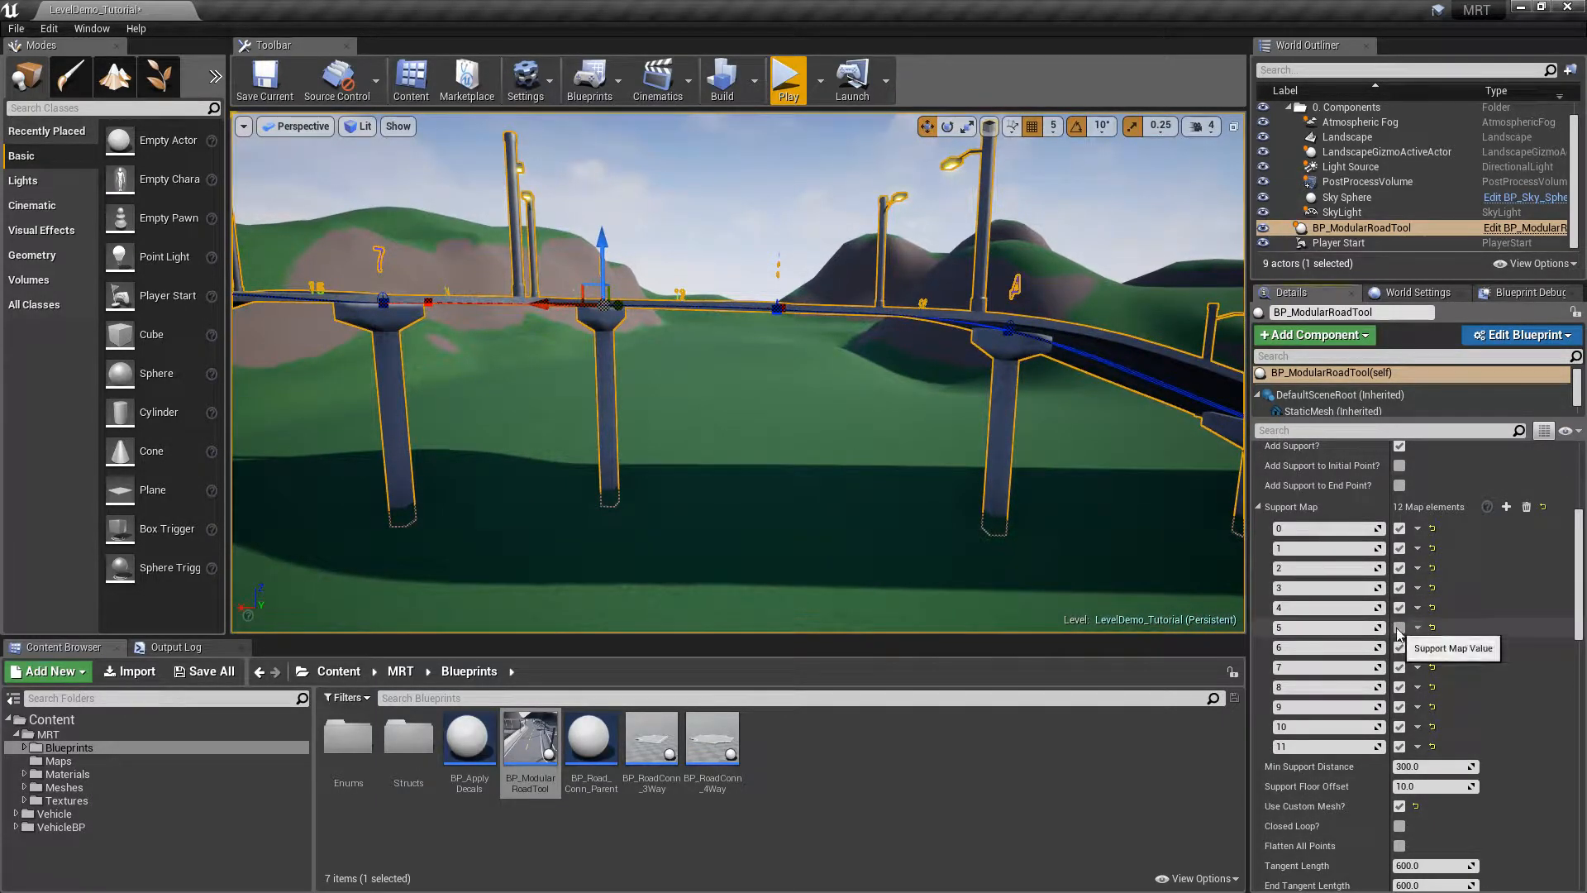
left_click(1398, 629)
left_click_drag(956, 403, 868, 467, "alt")
mouse_move(868, 466)
right_mouse_down()
mouse_move(908, 465)
mouse_move(873, 451)
right_mouse_up()
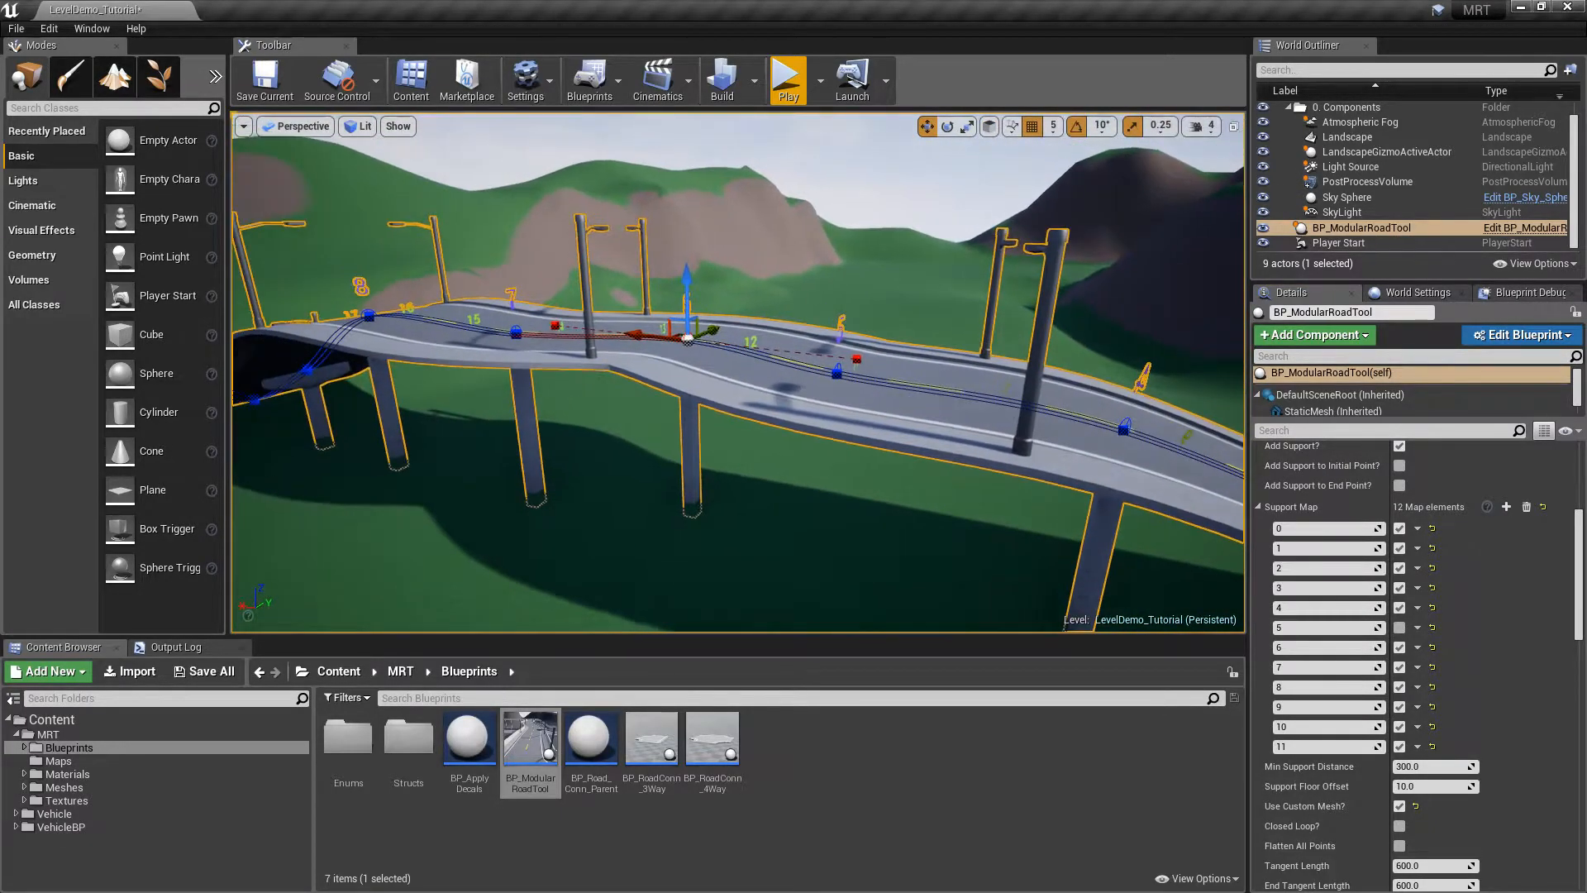
left_click(1398, 648)
mouse_move(663, 285)
left_mouse_down("alt")
mouse_move(666, 231)
mouse_move(664, 285)
left_mouse_up("alt")
Reselect the road actor and turn on Edit Mode in the Setup section
key("Escape")
left_click_drag(912, 388, 789, 450, "alt")
mouse_move(789, 450)
right_mouse_down()
mouse_move(864, 462)
mouse_move(781, 471)
mouse_move(798, 429)
right_mouse_up()
mouse_move(983, 417)
right_mouse_down()
mouse_move(892, 405)
mouse_move(876, 430)
mouse_move(984, 417)
right_mouse_up()
right_click_drag(882, 345, 875, 308)
left_click(874, 314)
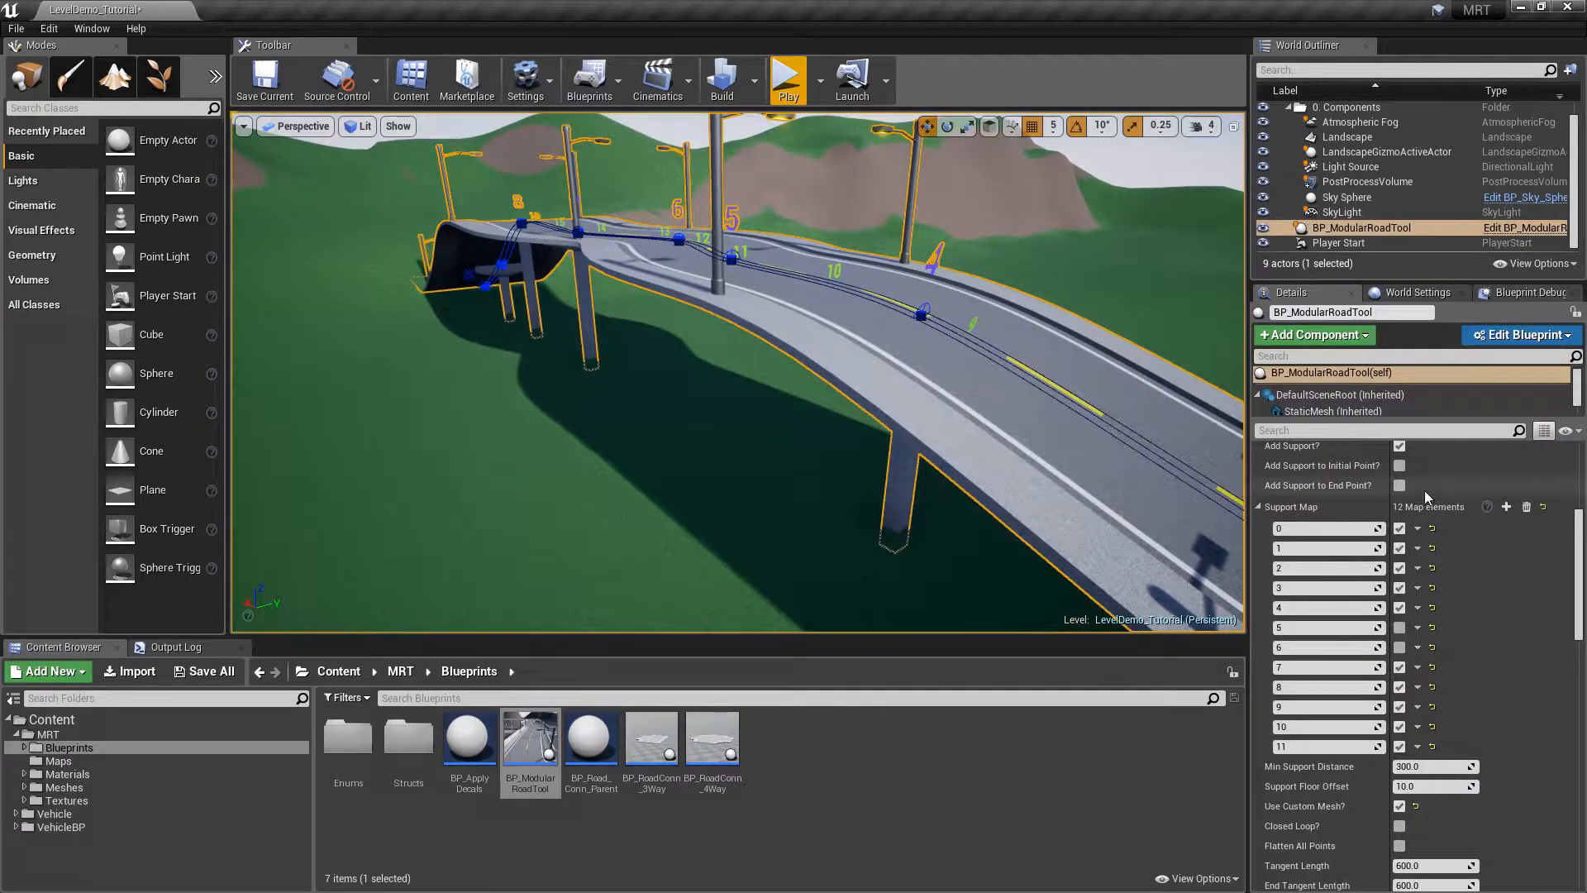
left_click_drag(1575, 550, 1573, 471)
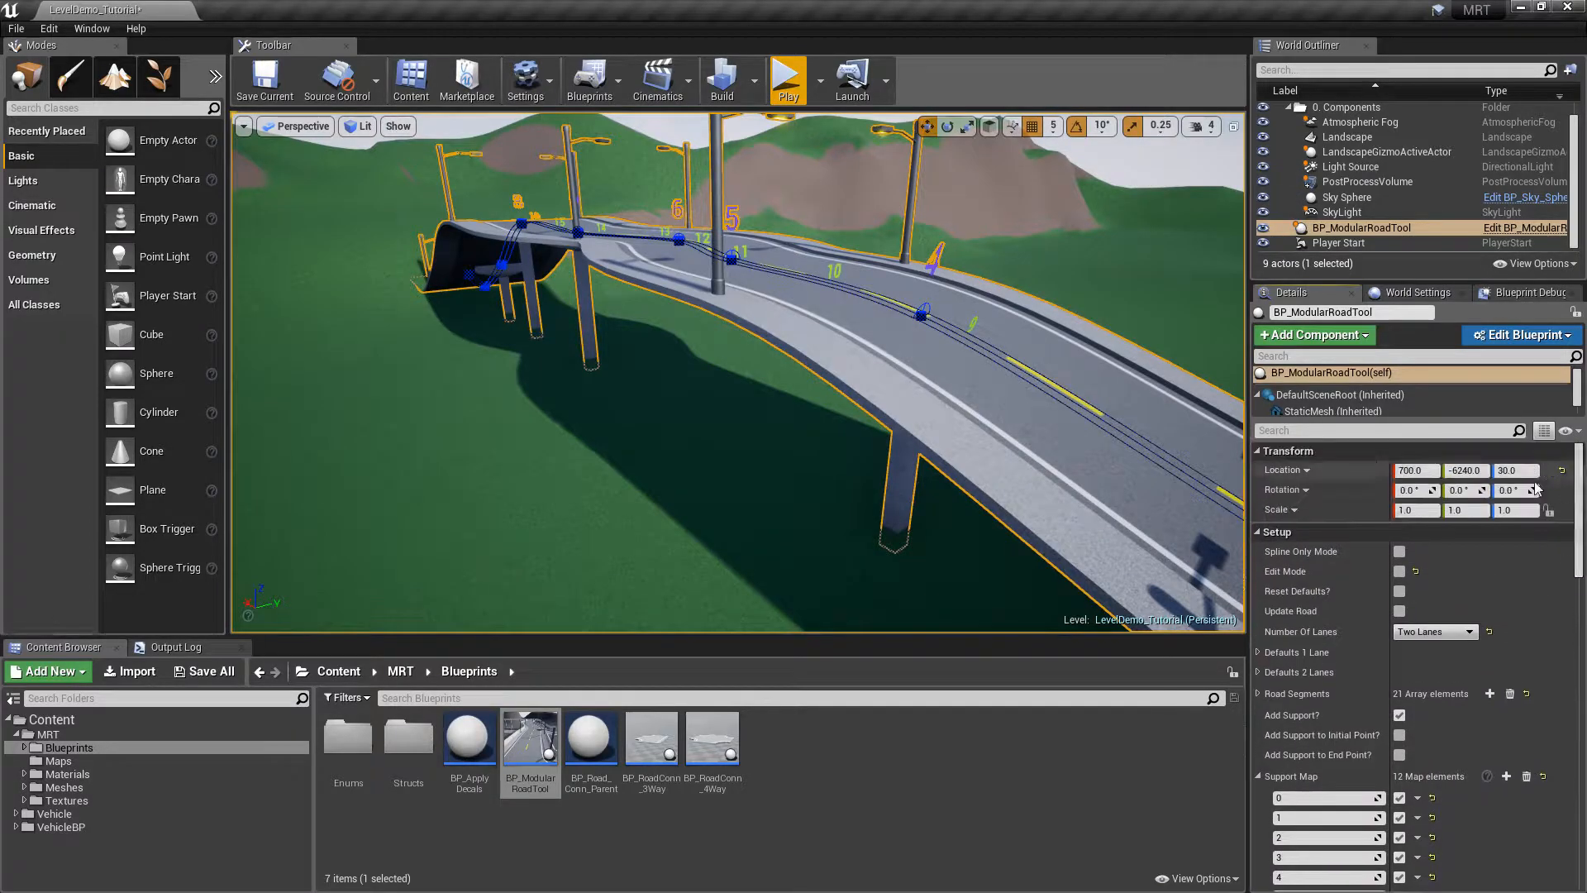
left_click(1399, 571)
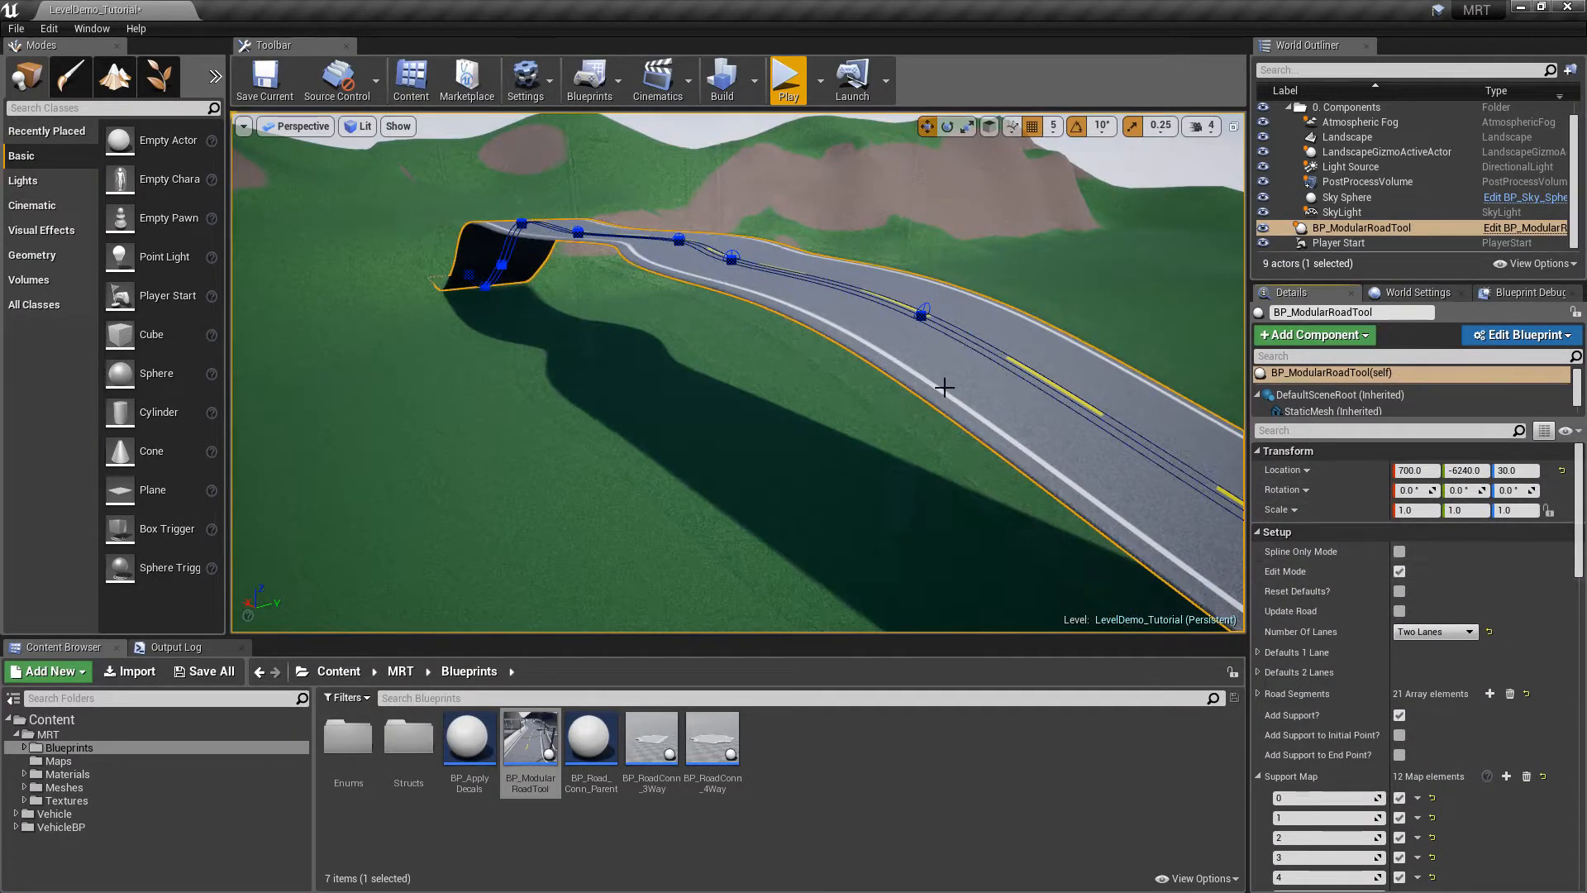
Collapse the Support Map entries in the Details panel
left_click_drag(1580, 560, 1581, 596)
left_click(1257, 634)
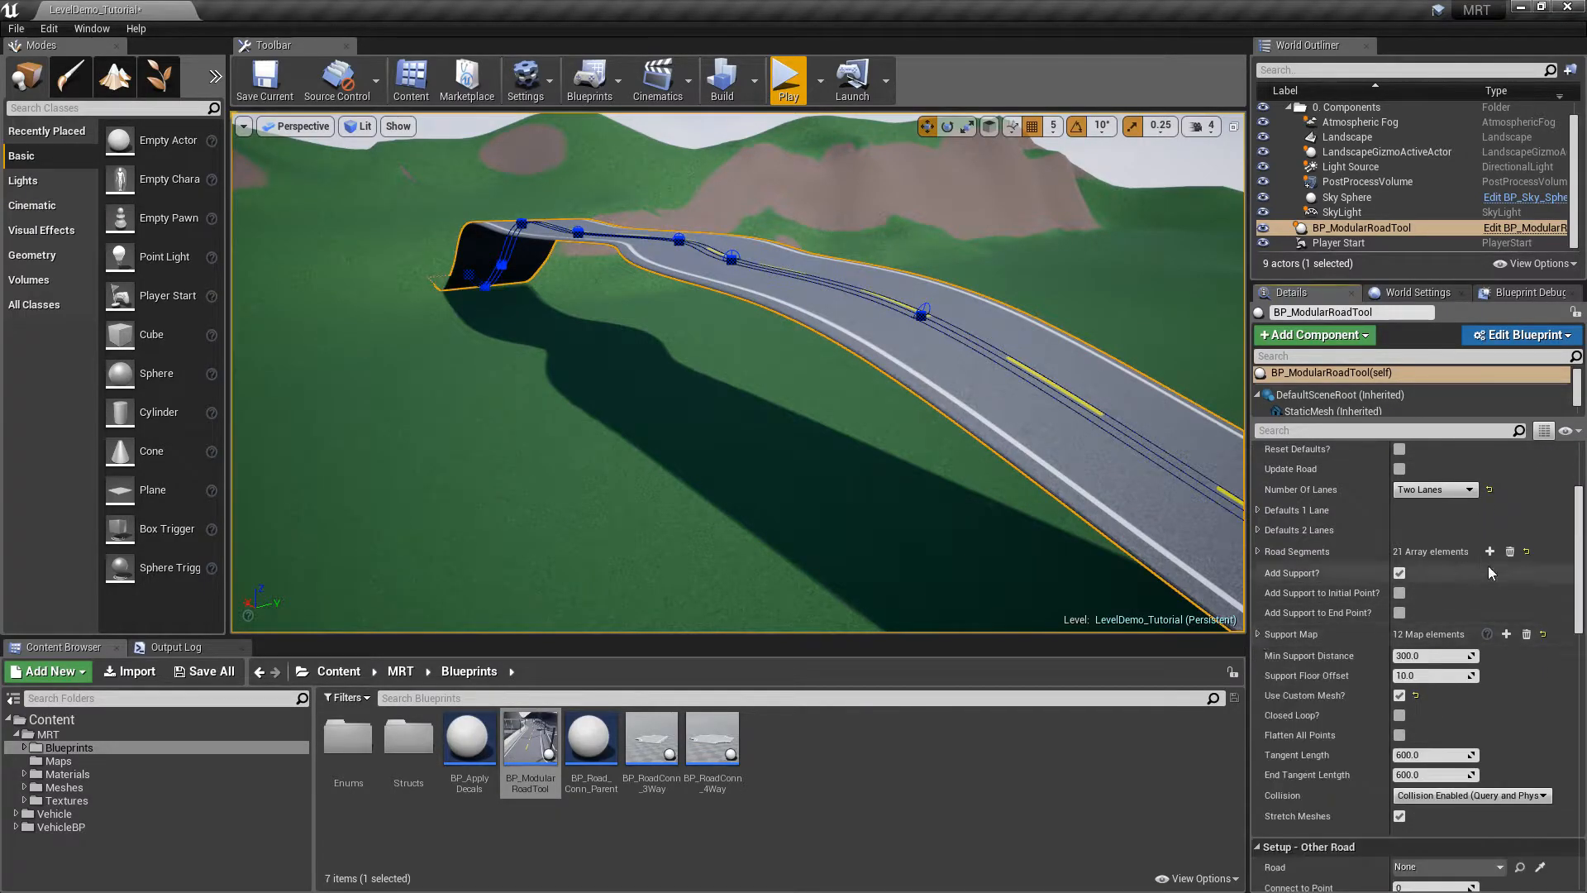
left_click_drag(1581, 539, 1581, 577)
left_click_drag(1583, 634, 1581, 681)
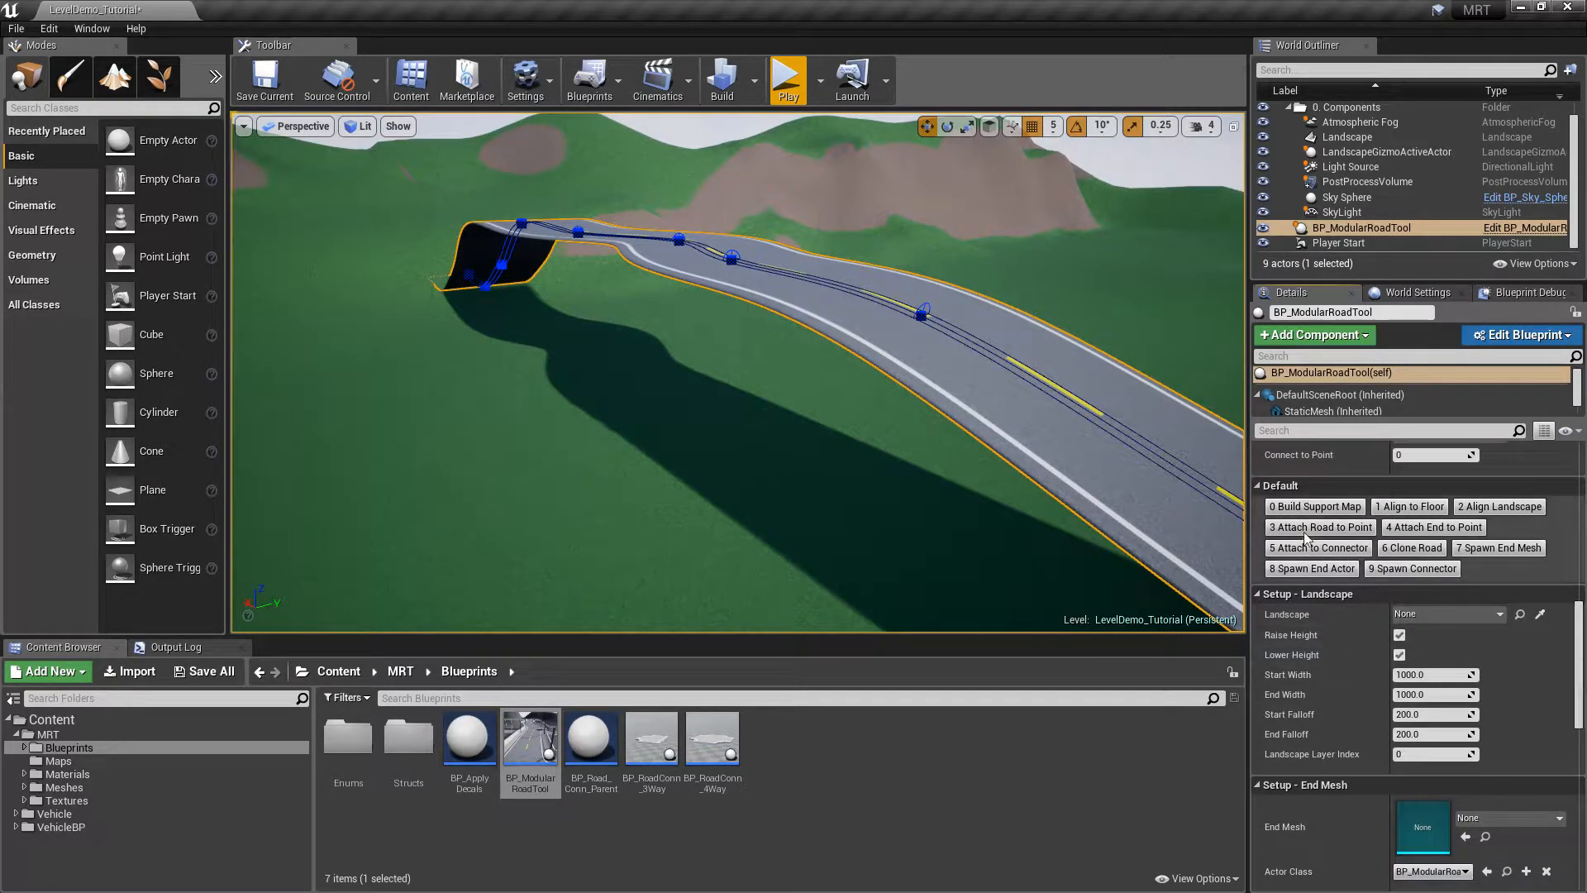
right_click_drag(815, 358, 991, 376)
mouse_move(846, 380)
right_mouse_down()
mouse_move(900, 379)
mouse_move(846, 379)
right_mouse_up()
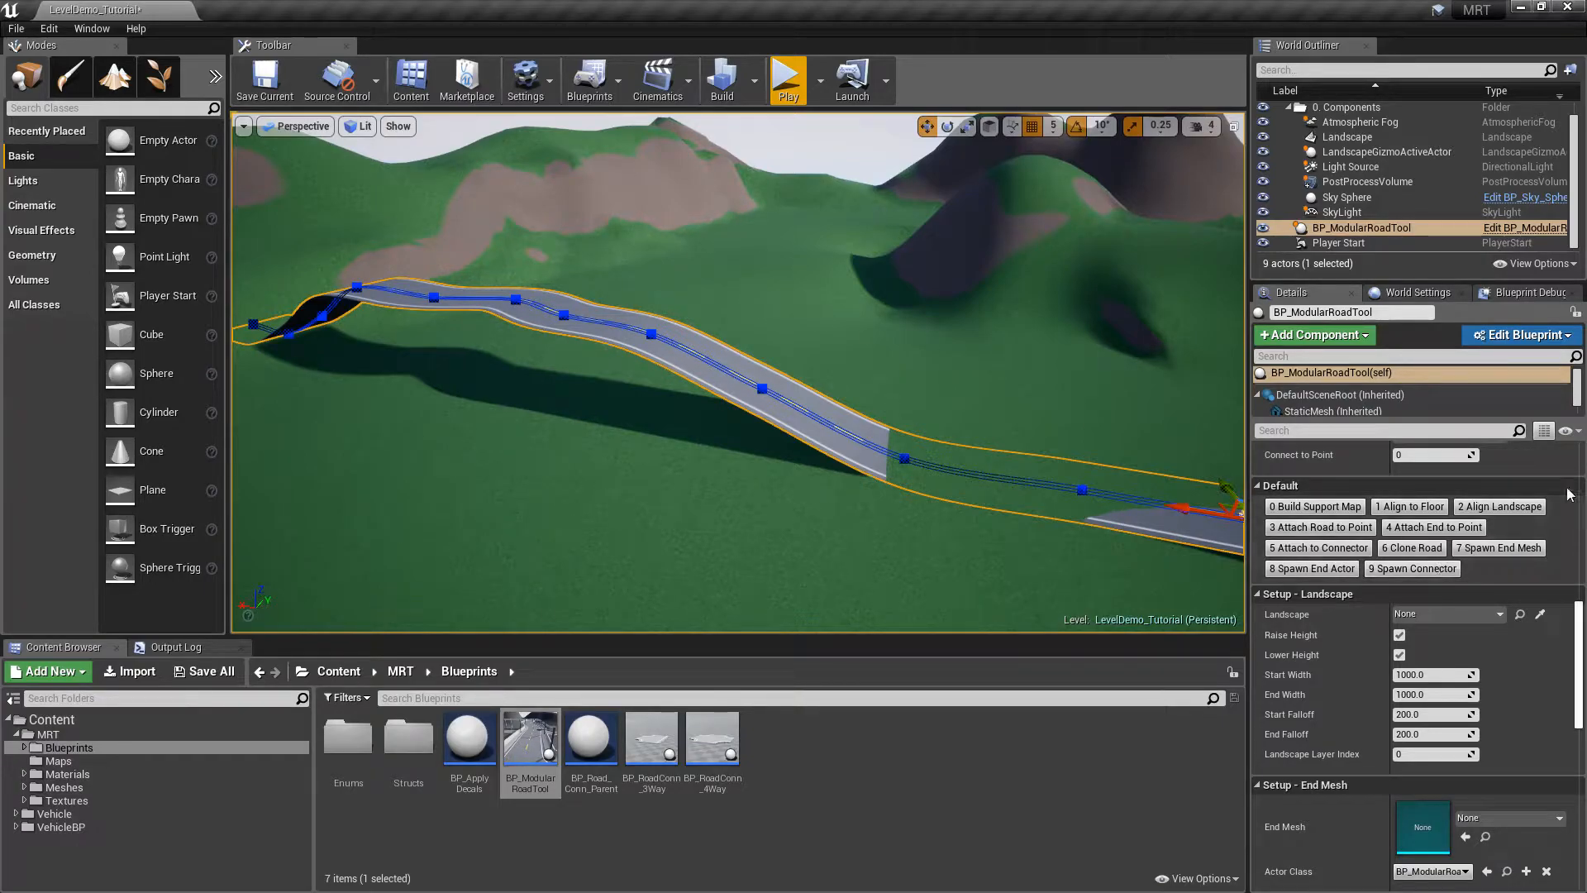
left_click_drag(1579, 633, 1584, 579)
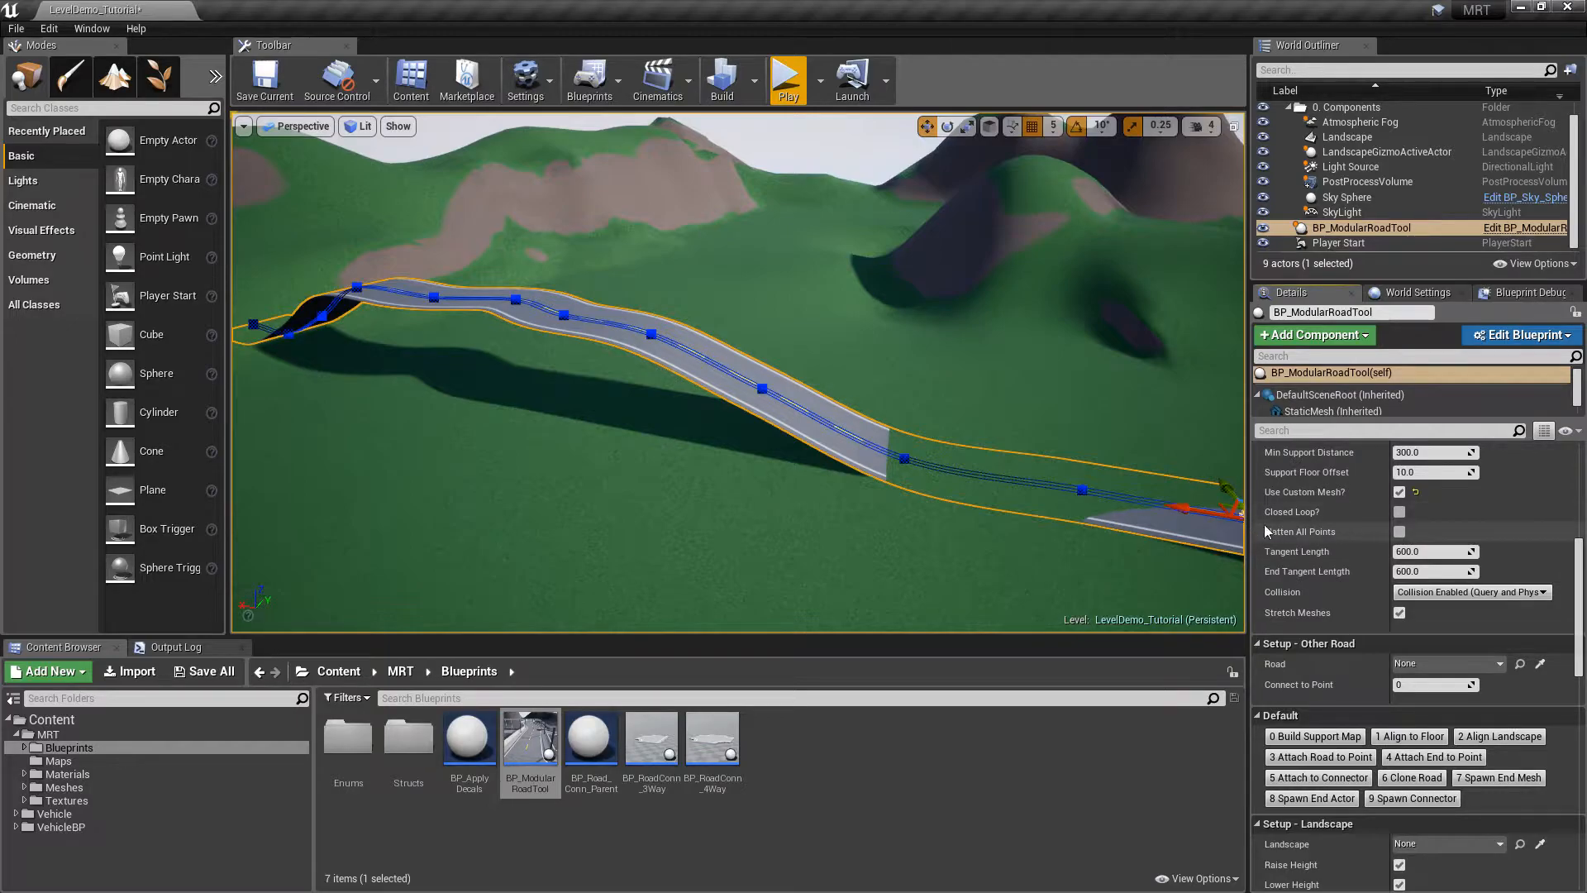
mouse_move(1306, 537)
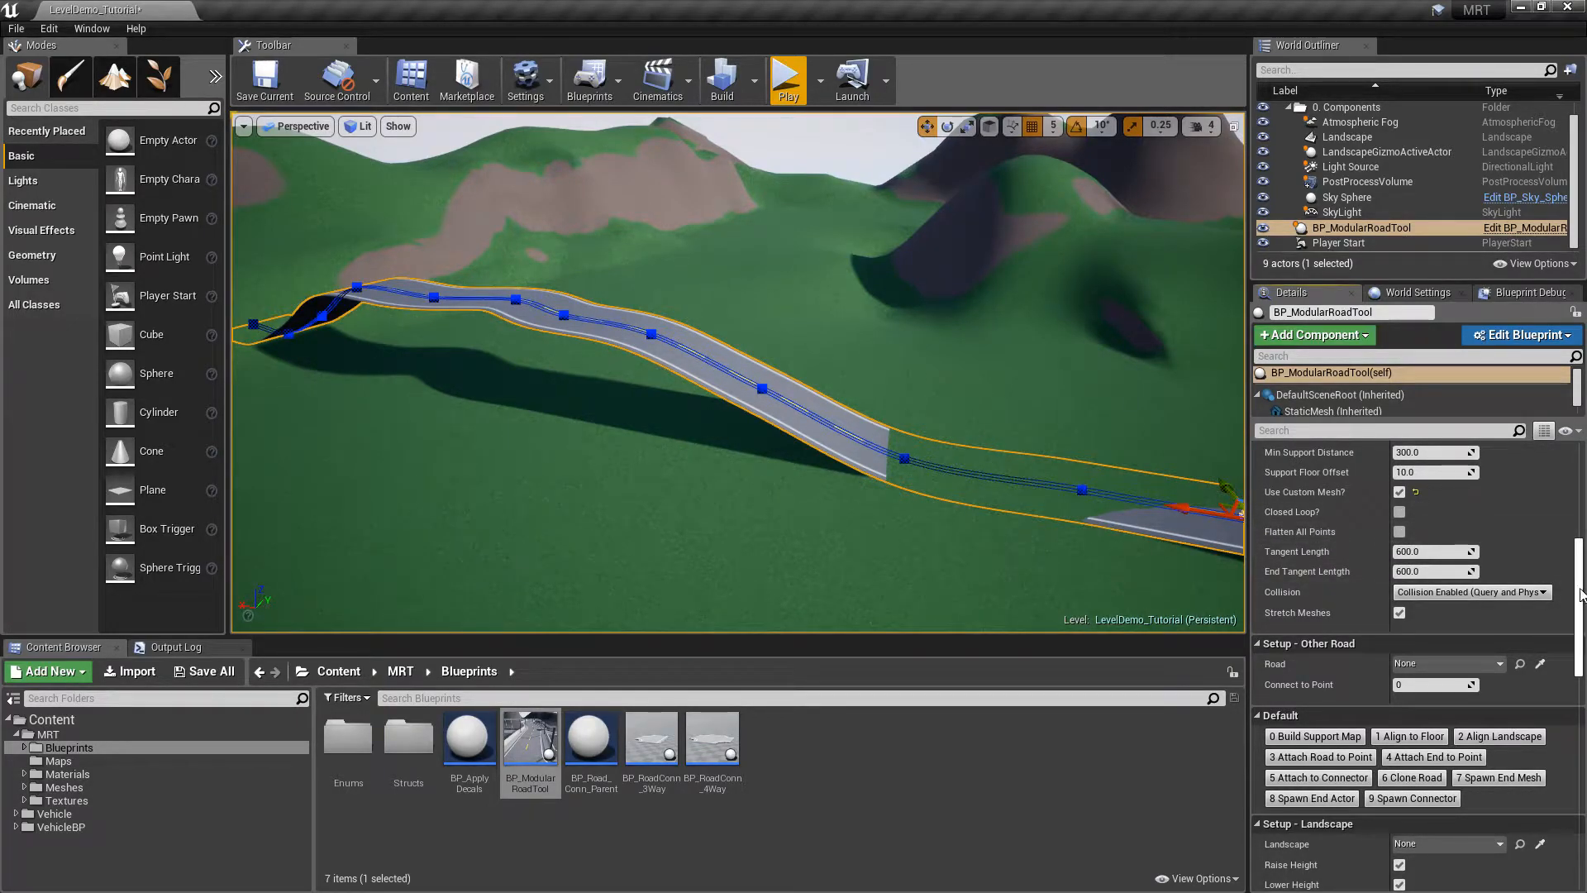
scroll(1580, 593, "down", 3)
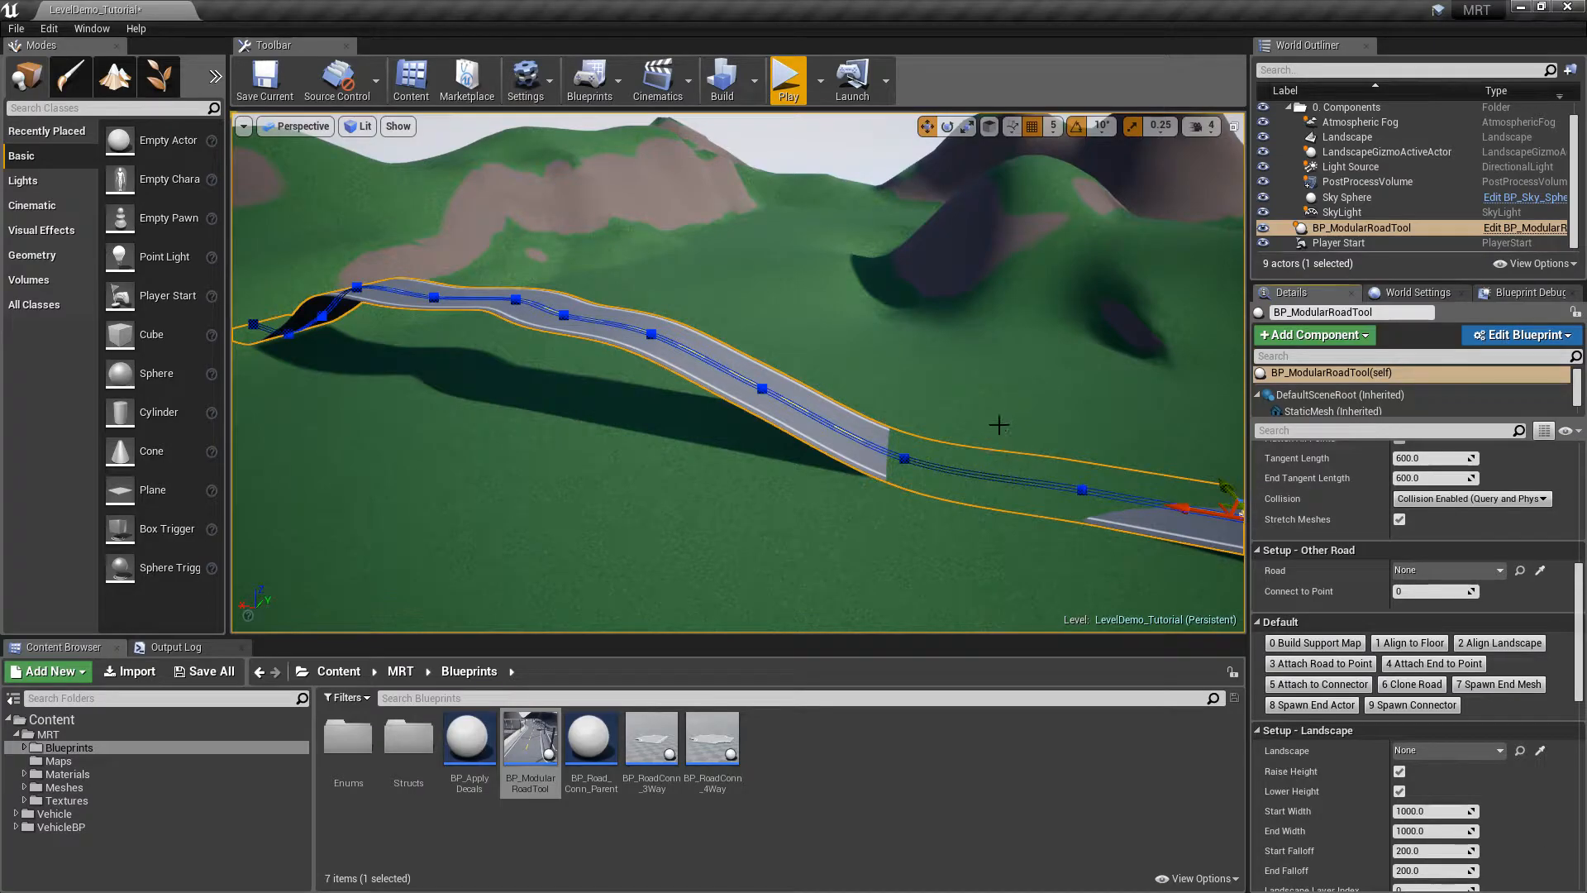
mouse_move(978, 355)
right_mouse_down()
mouse_move(821, 355)
mouse_move(959, 356)
right_mouse_up()
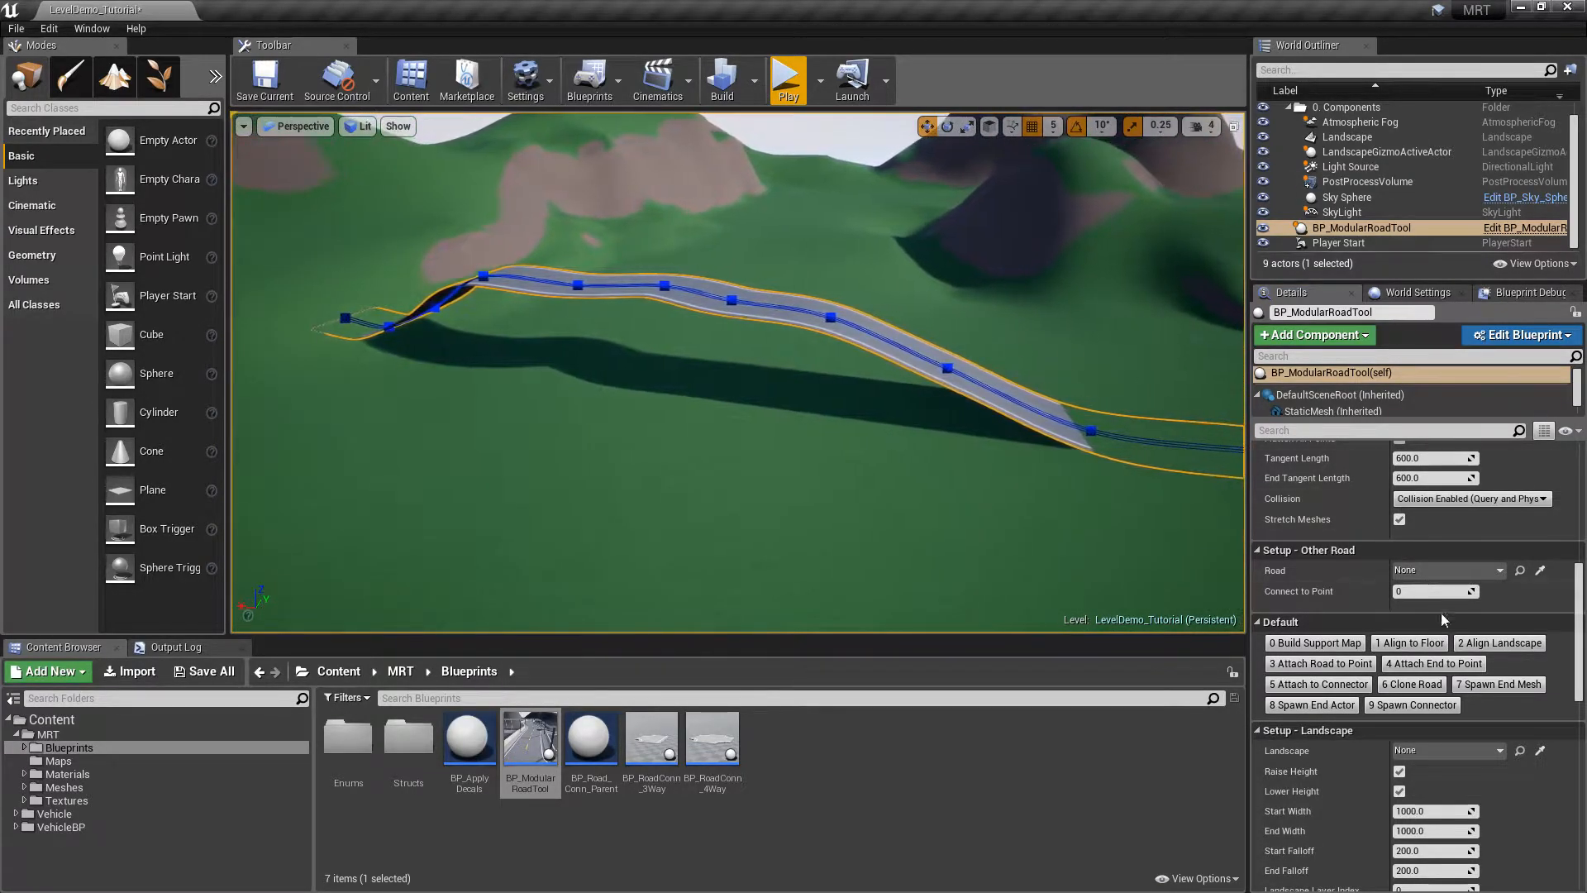
right_click_drag(1133, 379, 1265, 409)
right_click_drag(867, 364, 844, 329)
left_click_drag(858, 272, 858, 247)
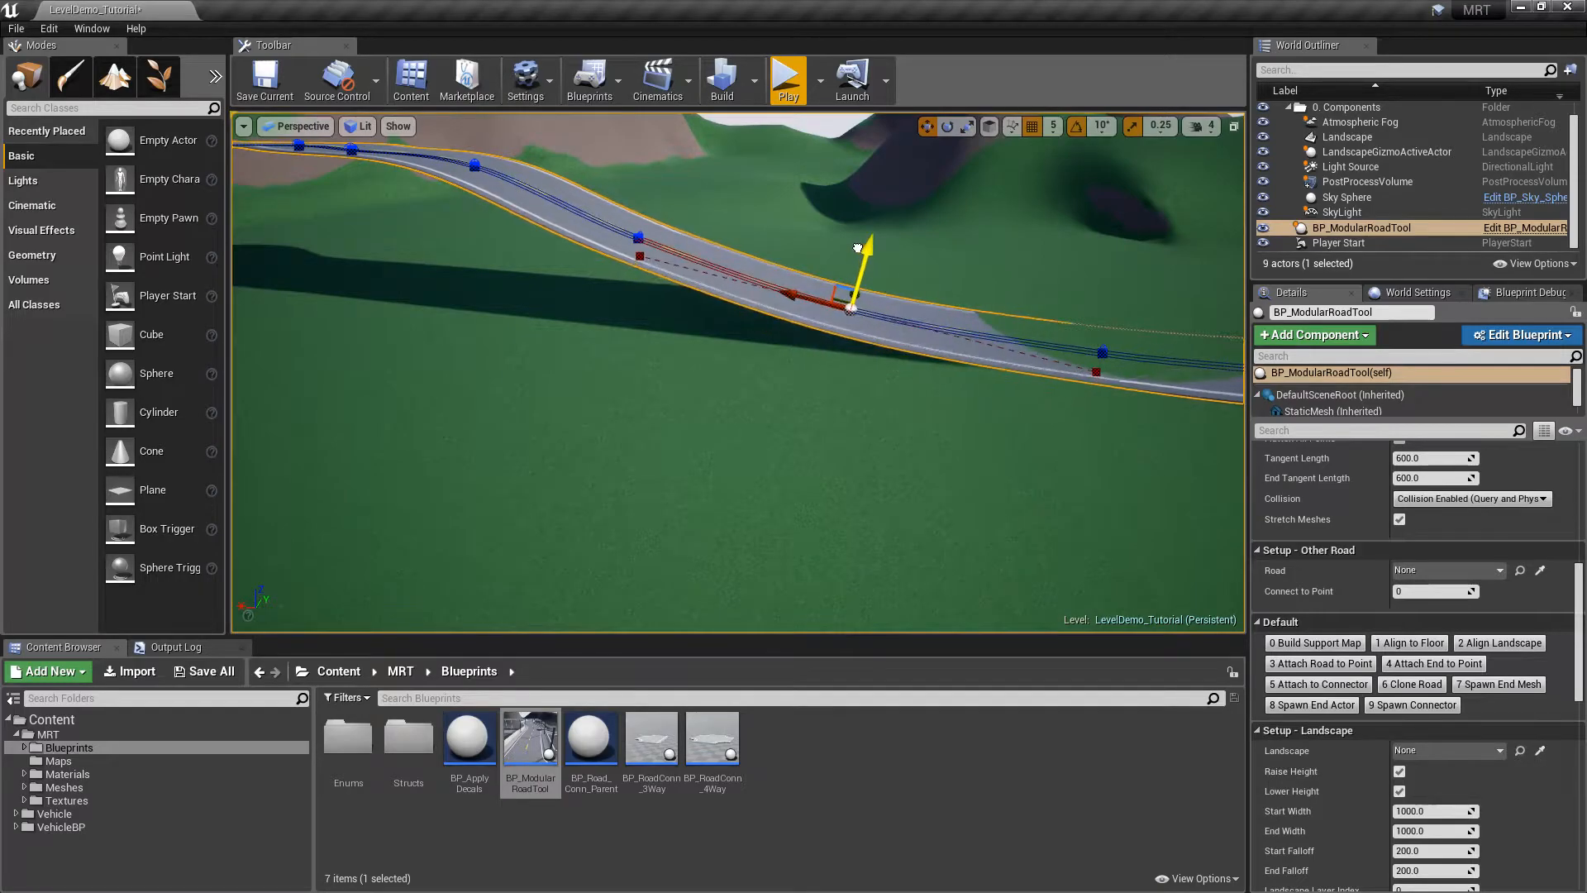
right_click_drag(963, 286, 1023, 302)
left_click_drag(880, 290, 888, 259)
right_click_drag(901, 281, 845, 247)
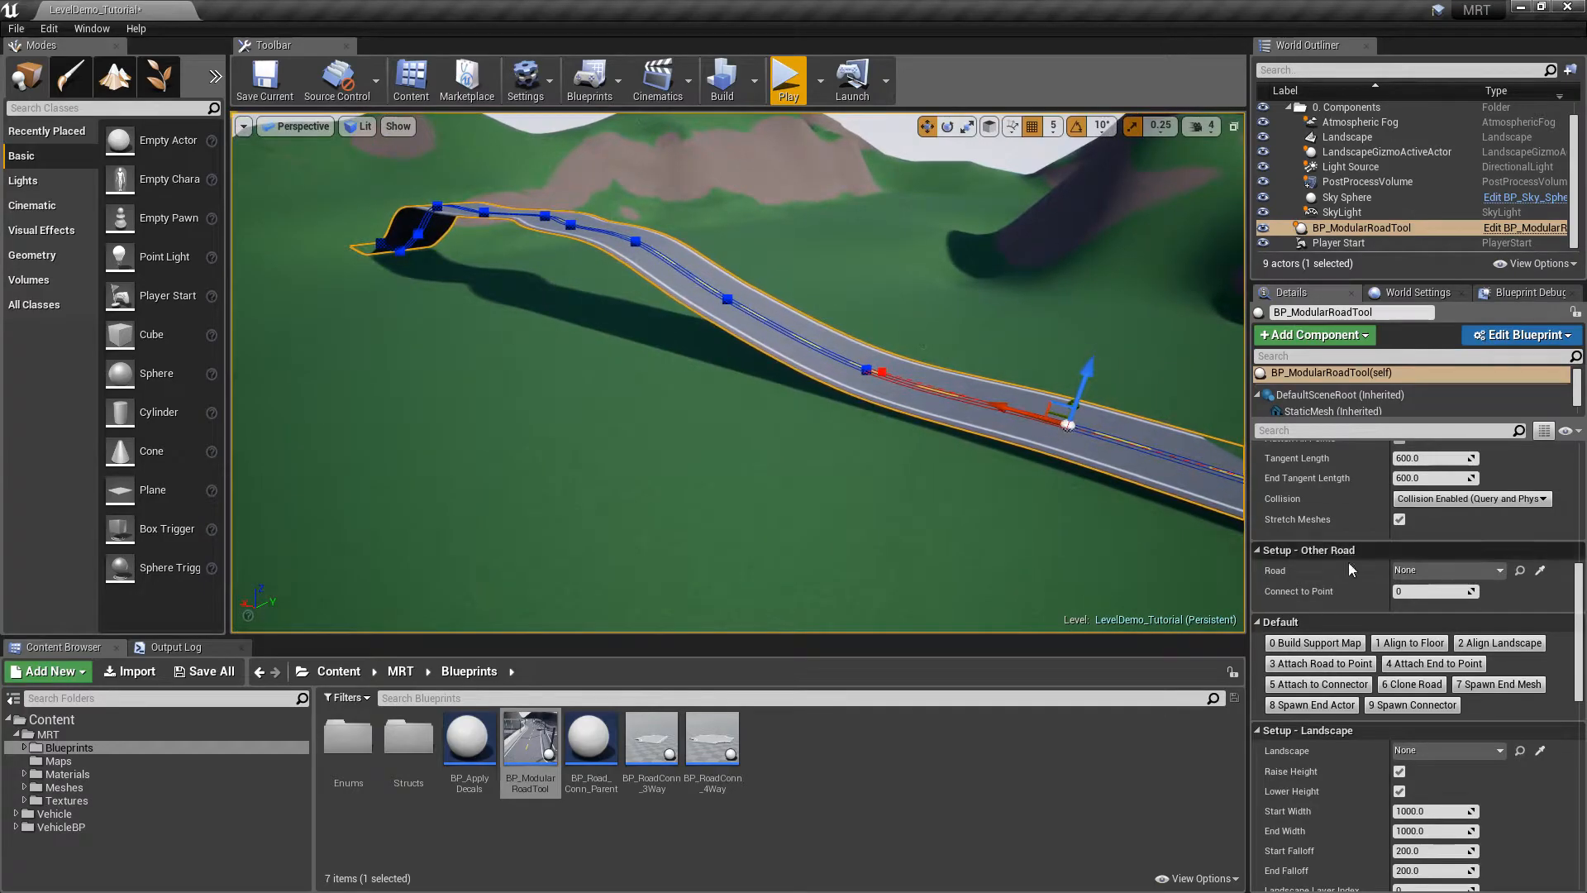
left_click(1411, 643)
right_click_drag(961, 449, 1039, 449)
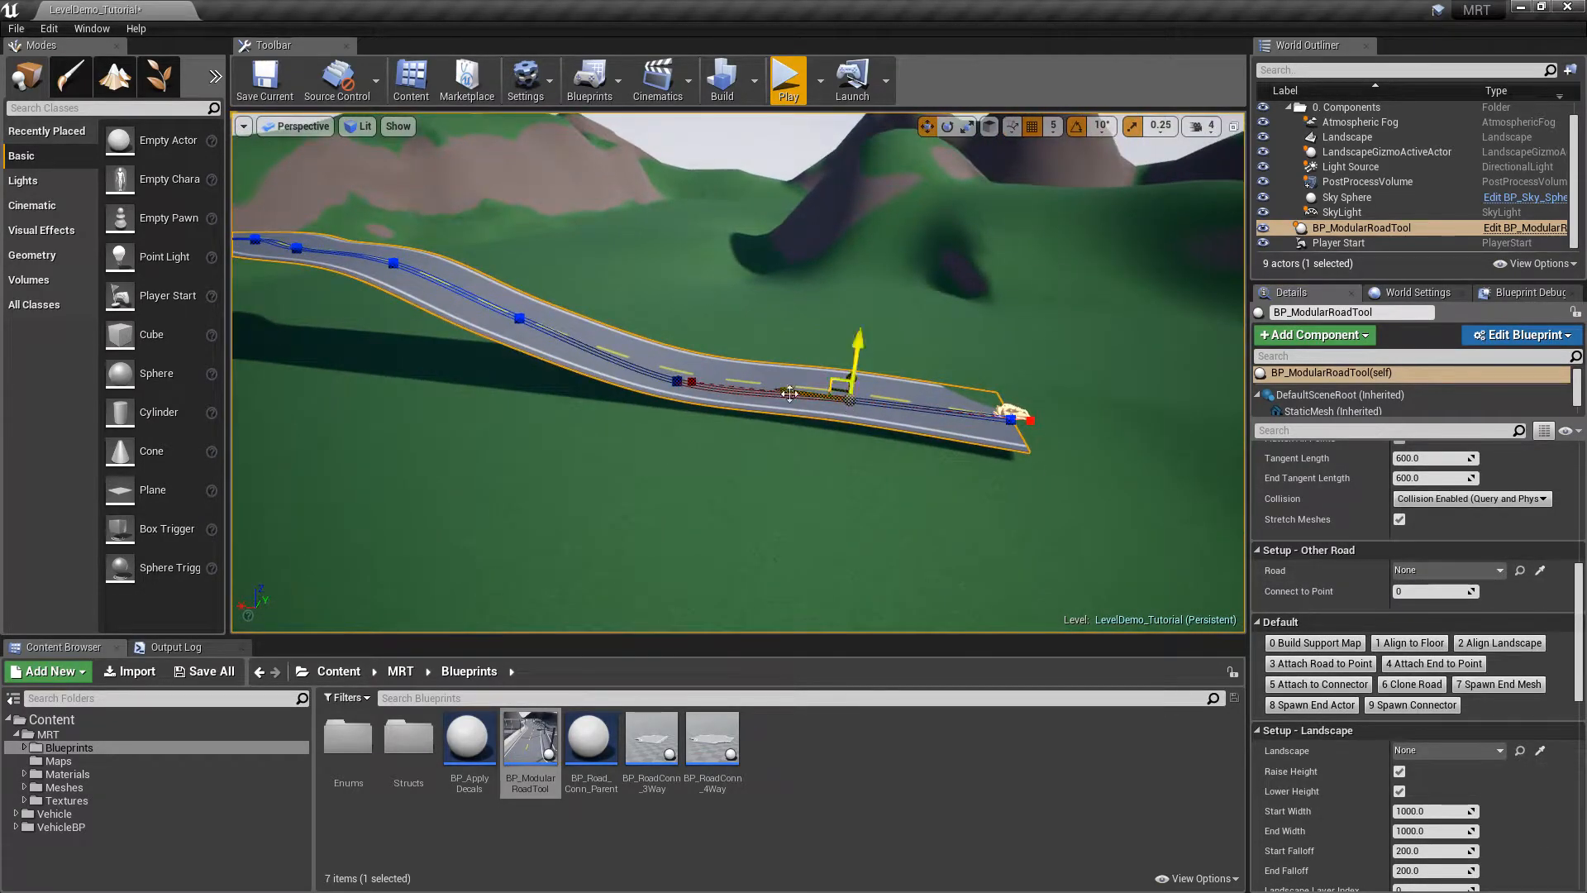
mouse_move(805, 396)
right_mouse_down()
mouse_move(808, 435)
mouse_move(805, 385)
mouse_move(829, 387)
right_mouse_up()
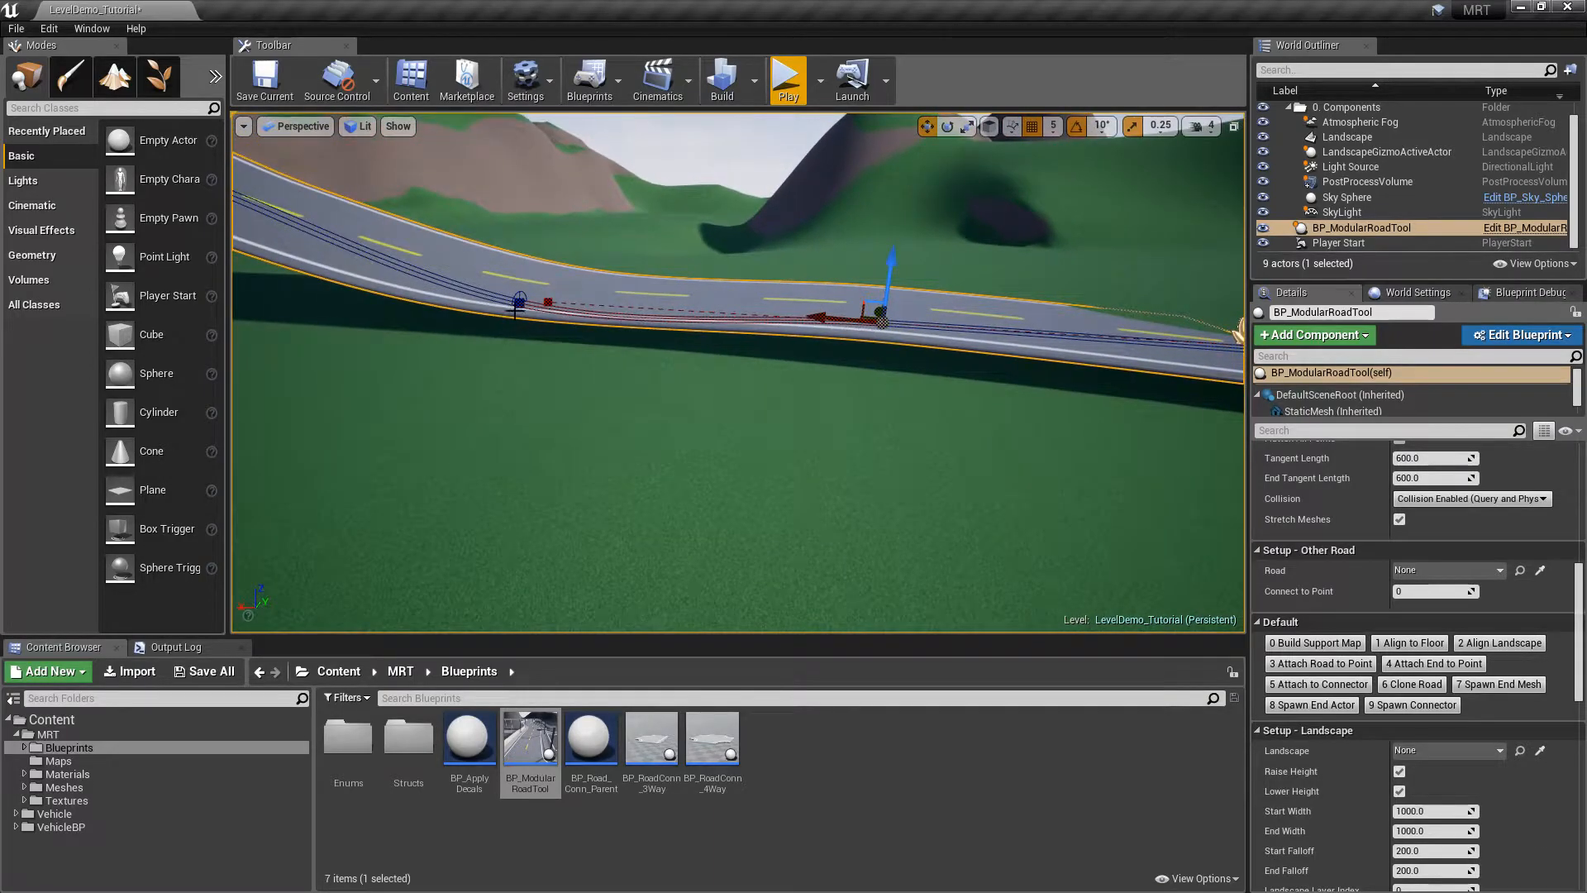
right_click_drag(949, 344, 736, 324)
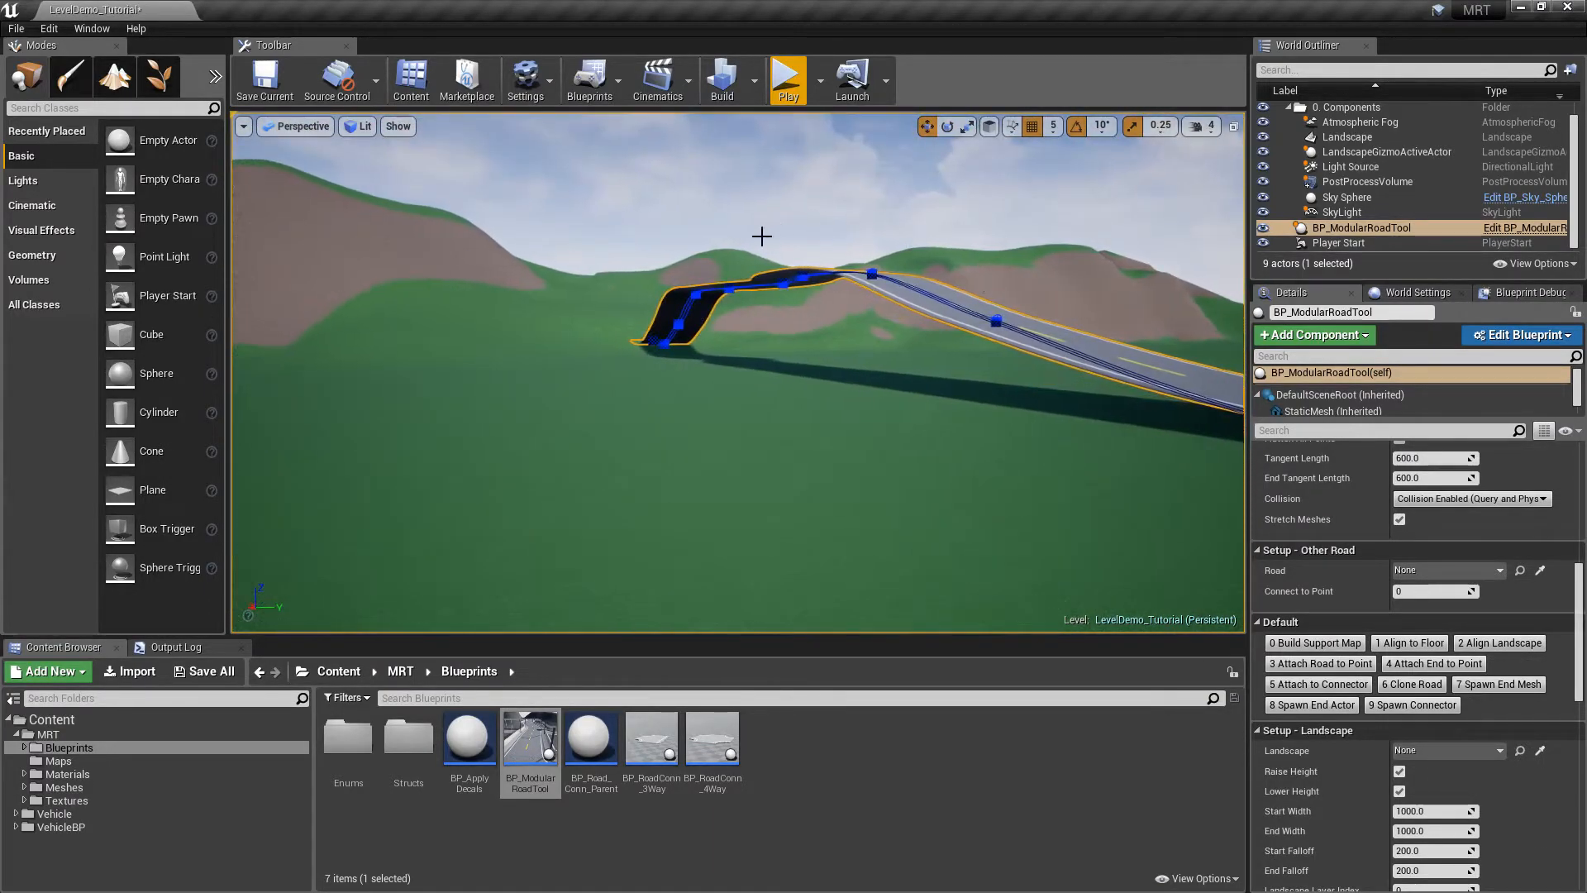
right_click_drag(1115, 334, 1113, 331)
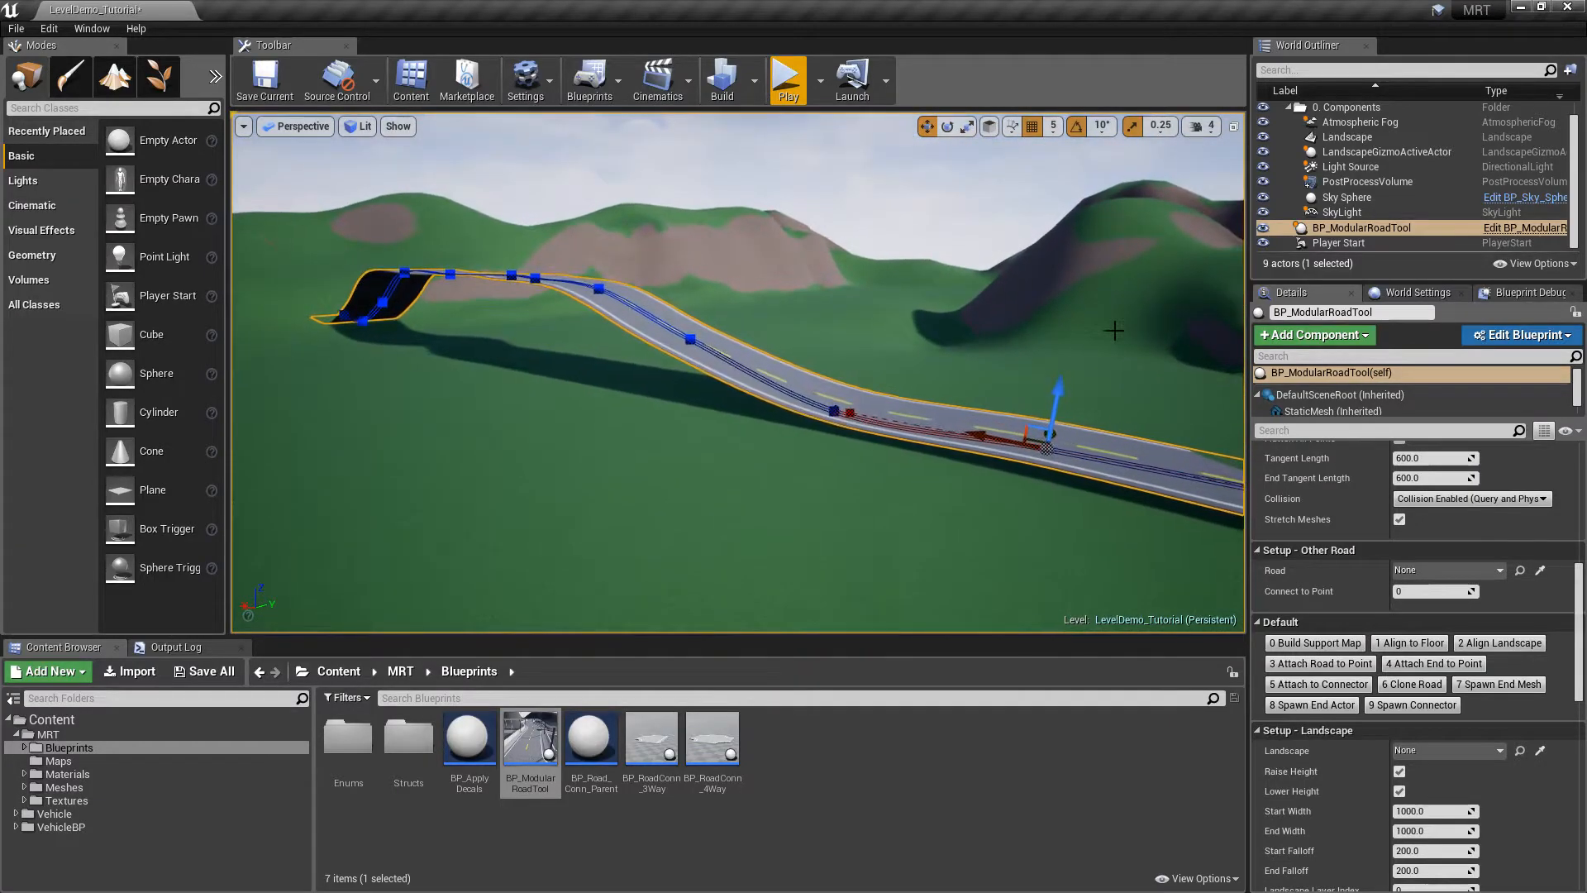
left_click_drag(1578, 578, 1509, 484)
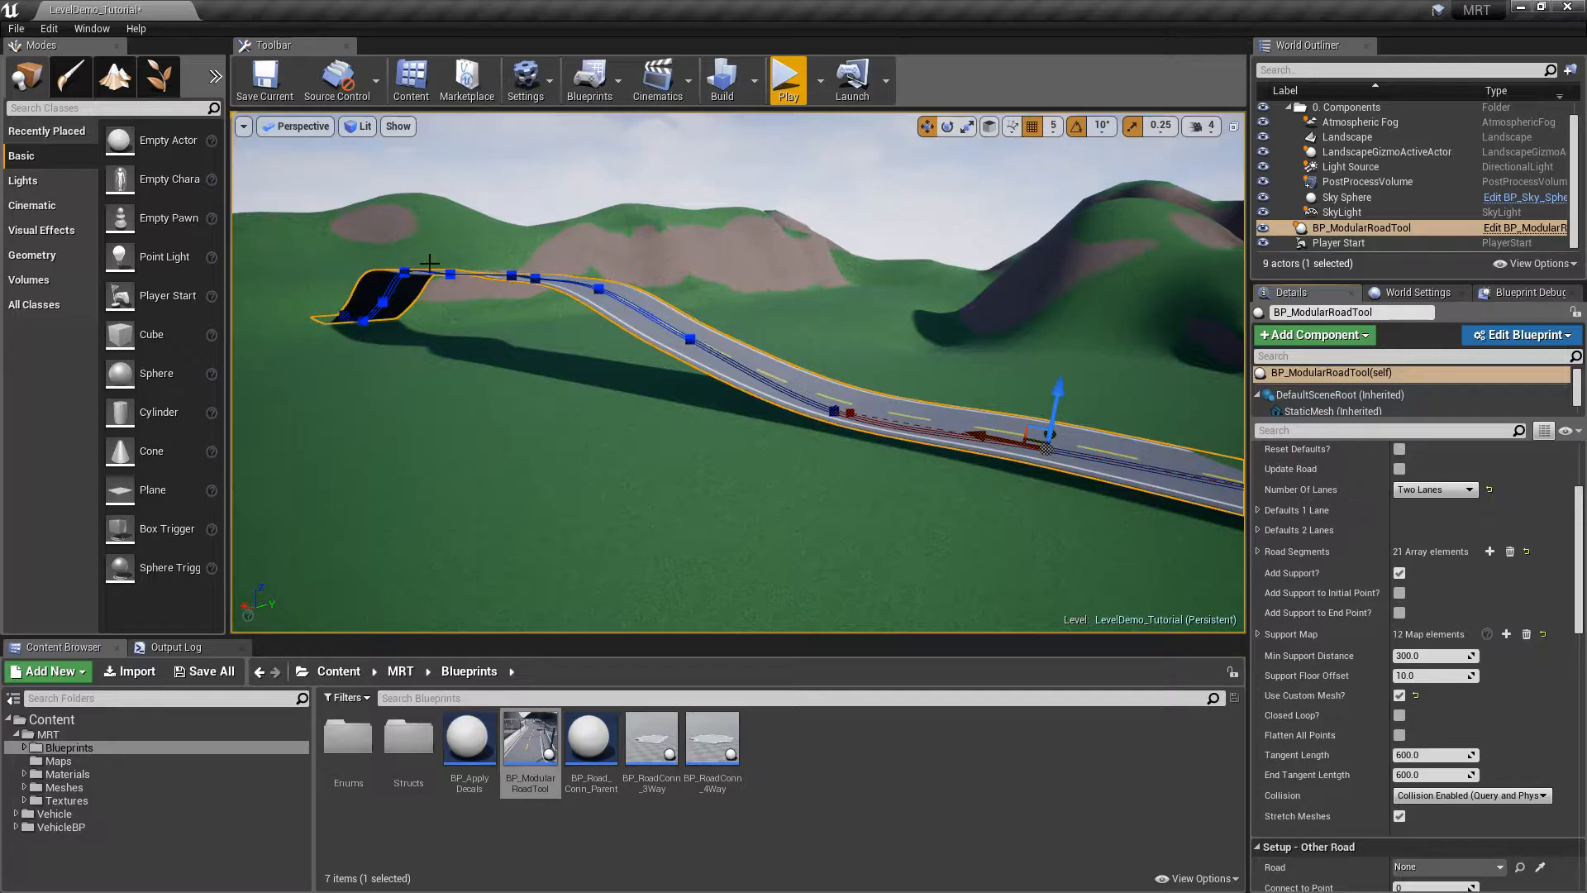
Toggle Edit Mode off and back on to compare the road with and without supports
scroll(1400, 587, "up", 3)
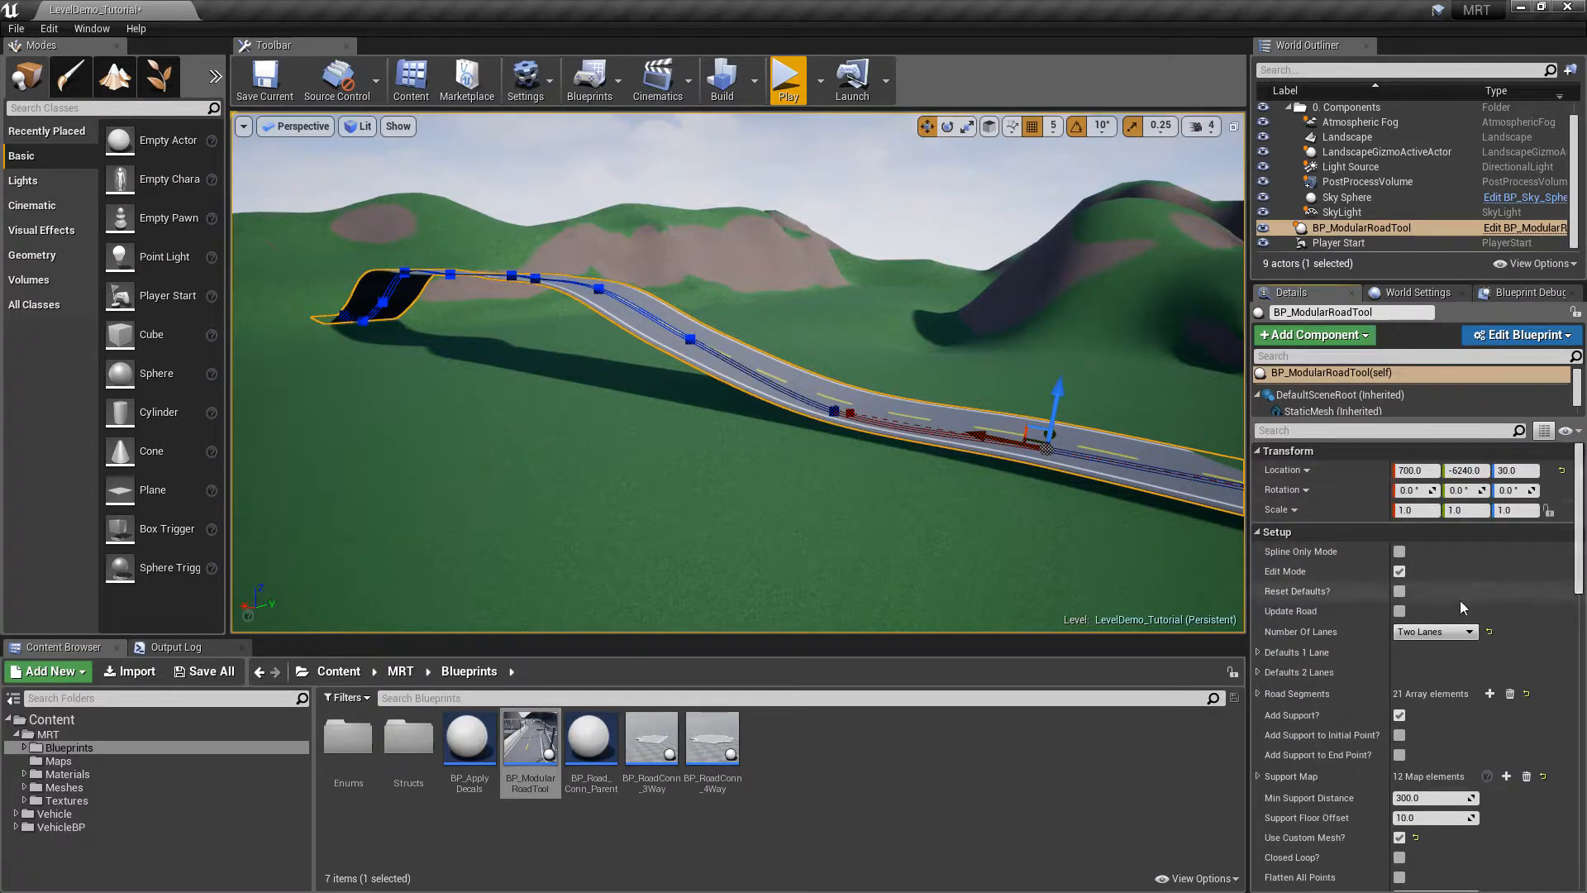
left_click(1399, 571)
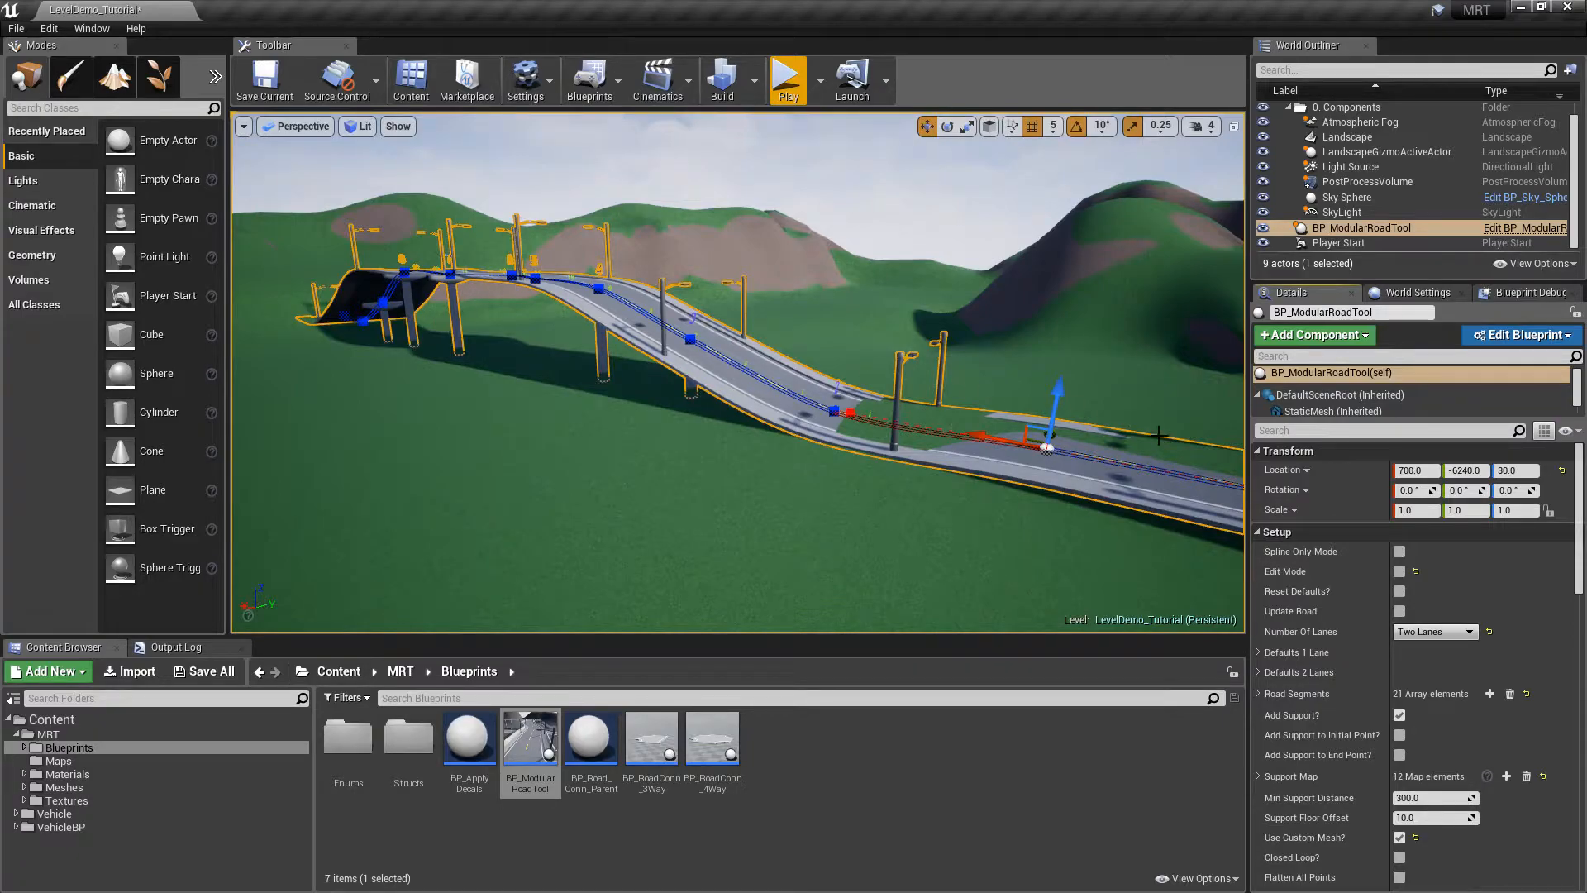
left_click(1398, 571)
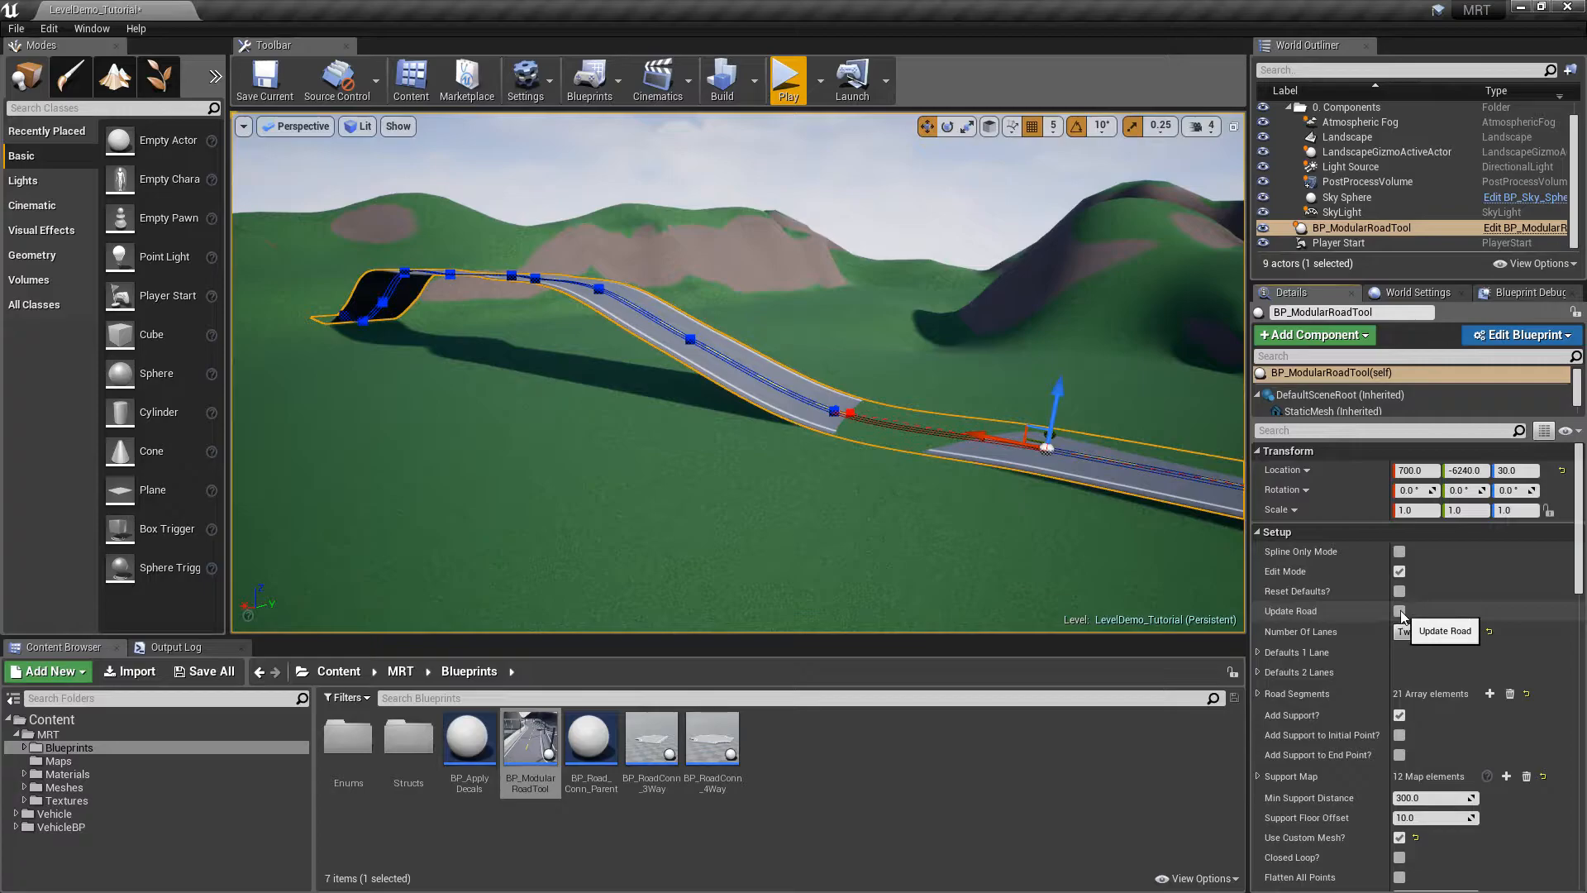
right_click_drag(894, 484, 1005, 483)
right_click_drag(515, 447, 506, 455)
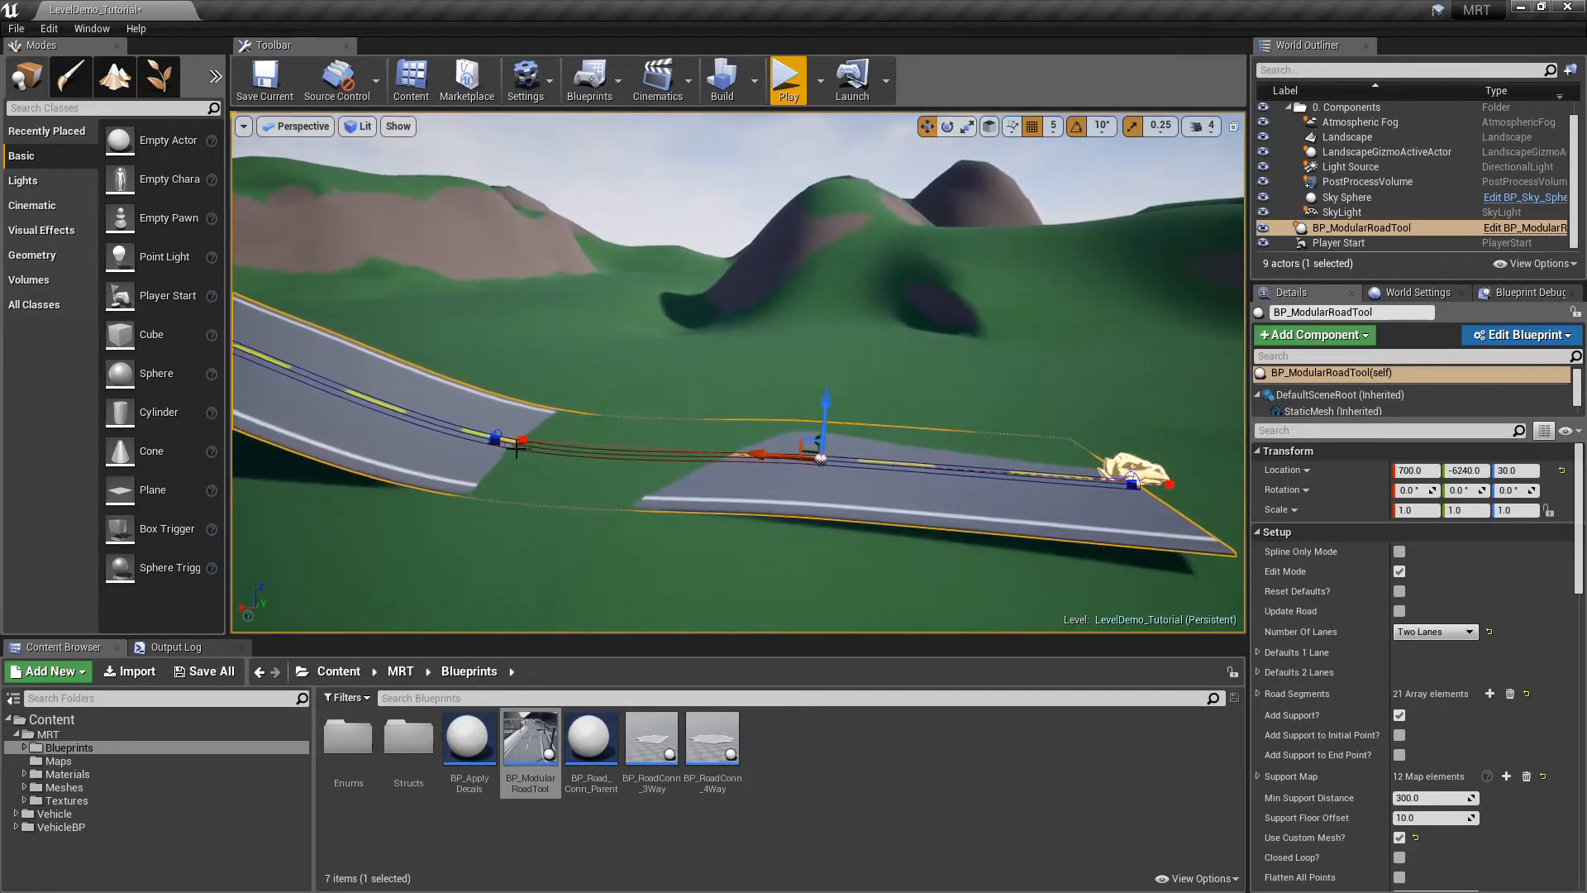
right_click_drag(924, 377, 877, 377)
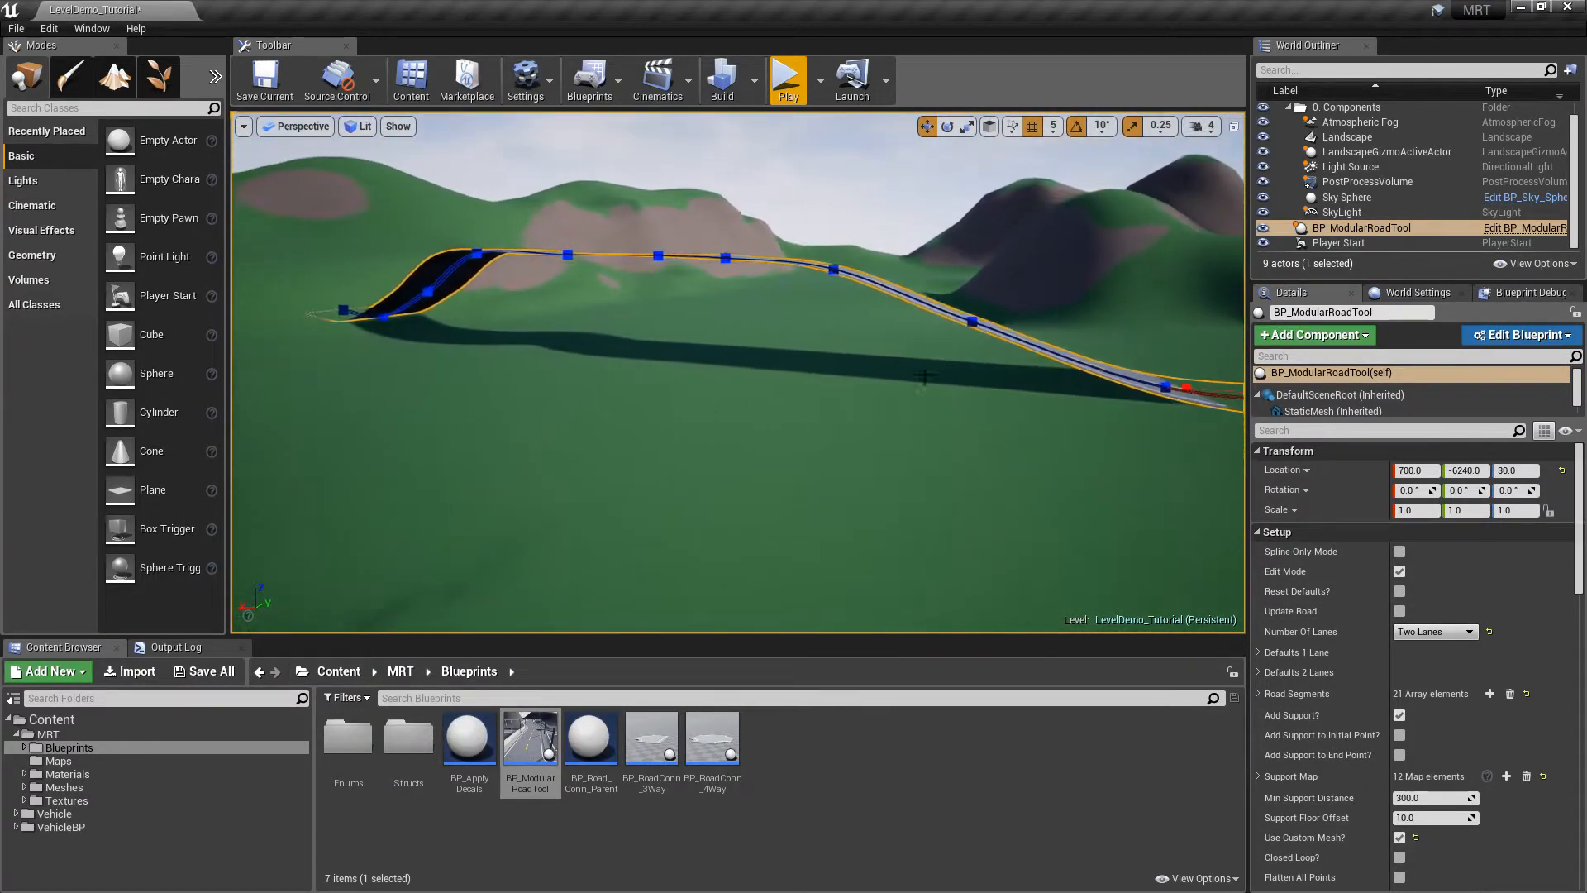
Turn Edit Mode off so pillars and lamp posts generate, and fly along the road
left_click(1399, 571)
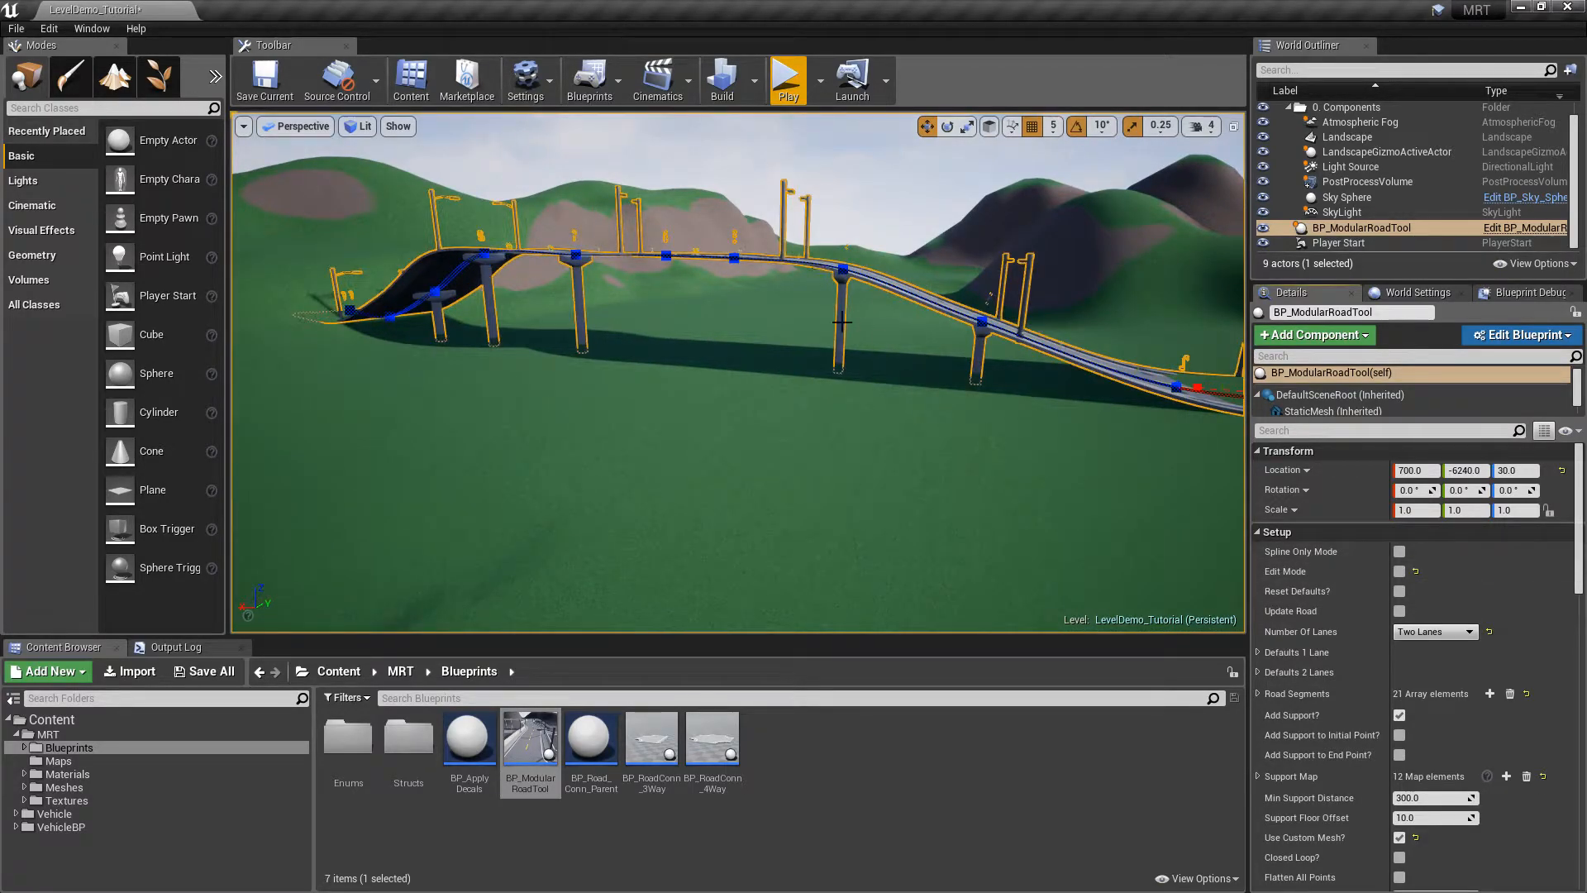
right_click_drag(974, 348, 1021, 356)
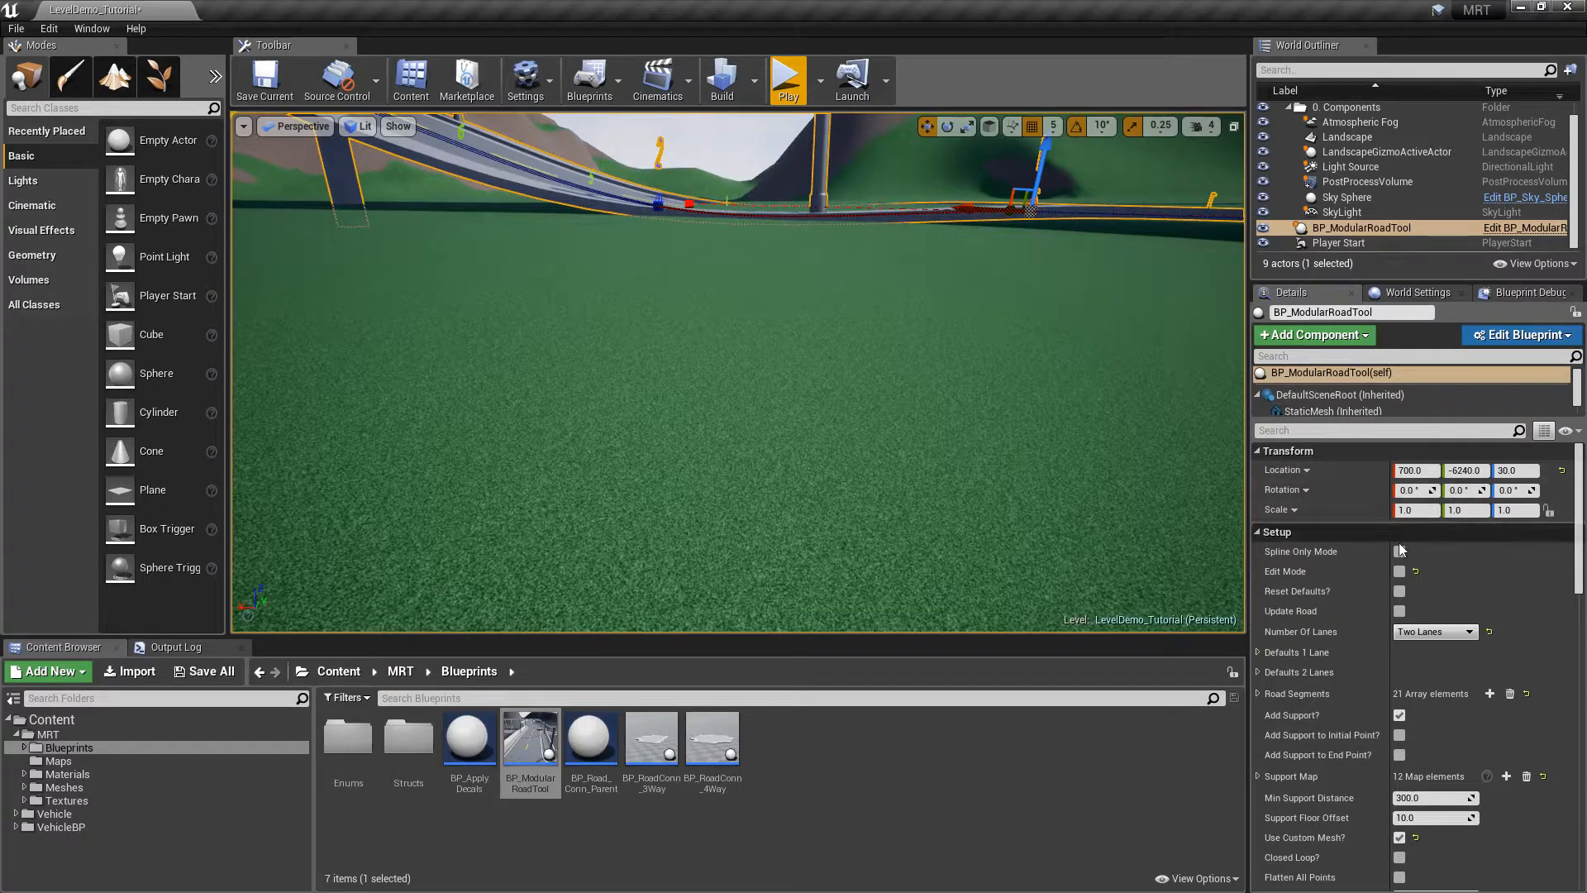
scroll(1580, 626, "down", 5)
scroll(1580, 625, "down", 1)
scroll(1580, 625, "up", 5)
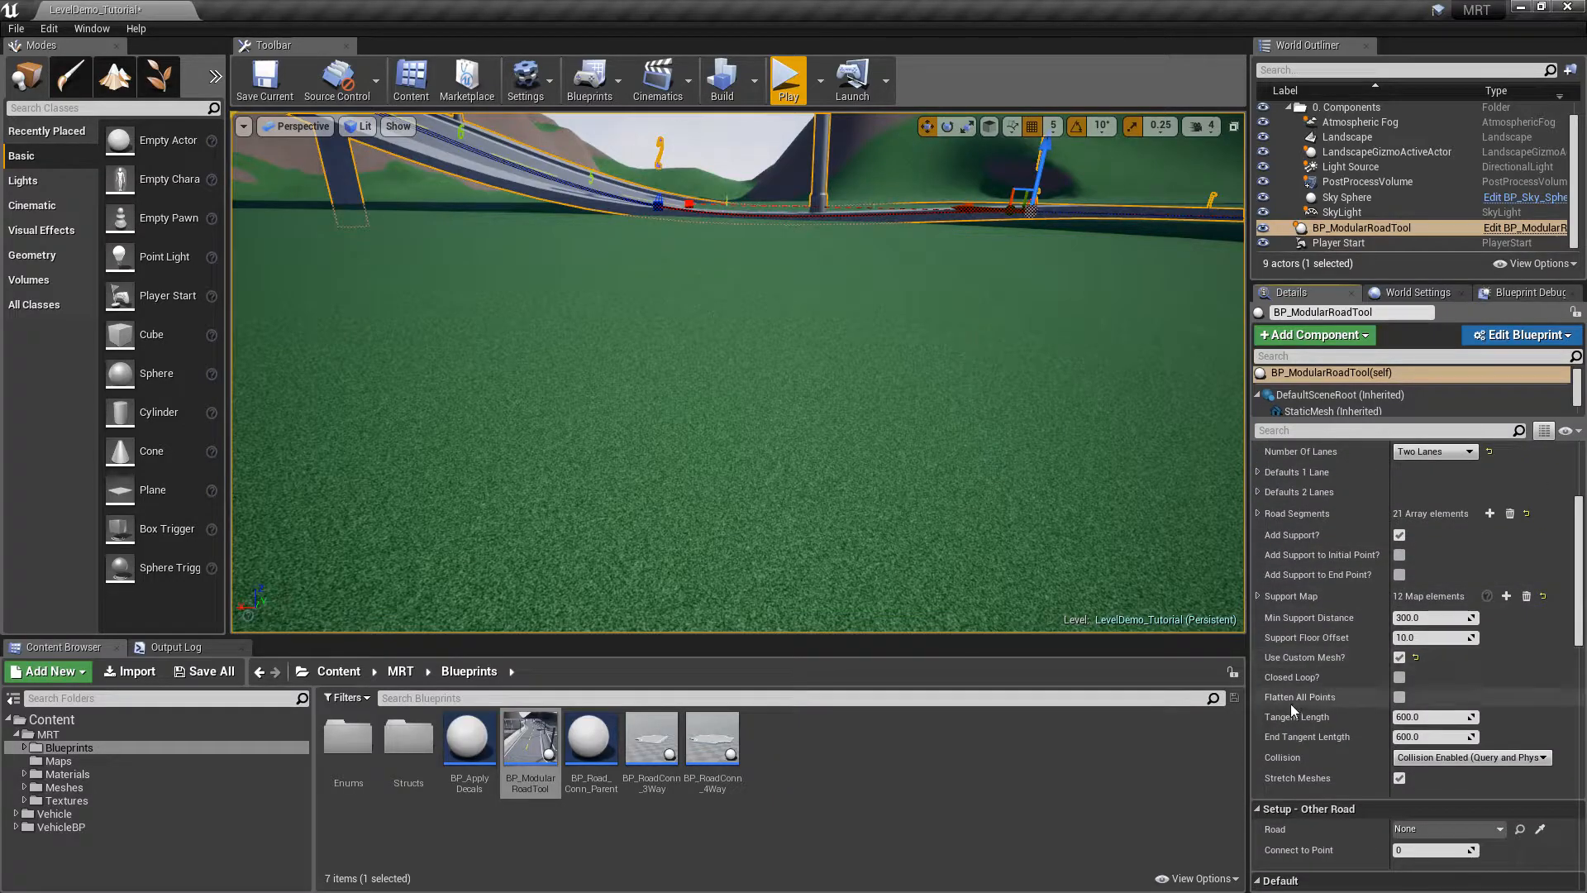
Enable Flatten All Points, run 1 Align to Floor, and Update Road to lay it flat
left_click(1399, 697)
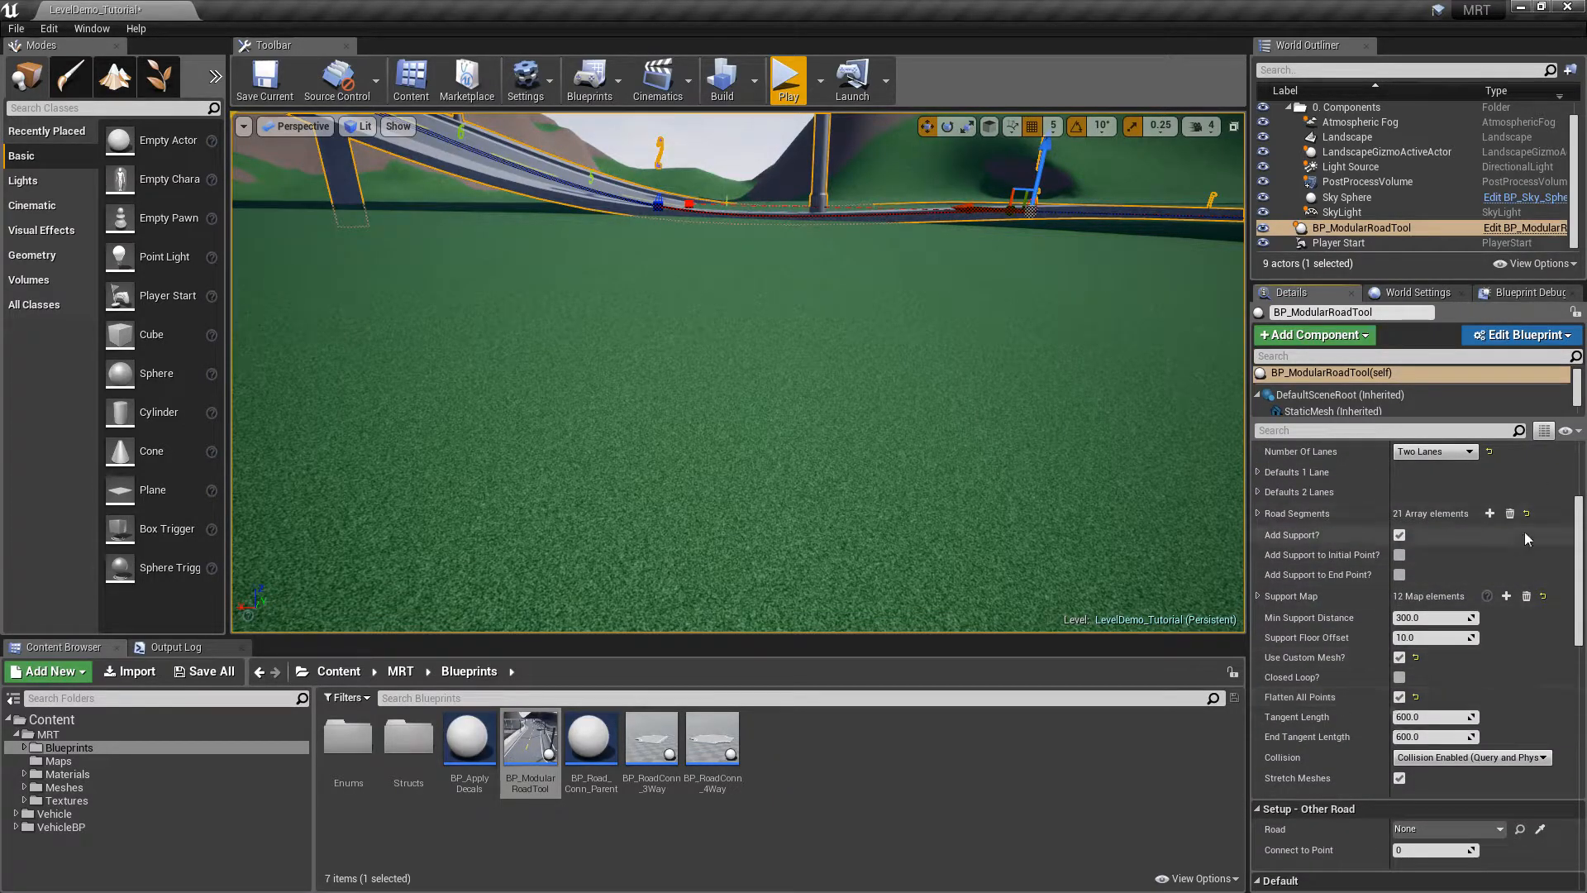
scroll(1549, 504, "up", 5)
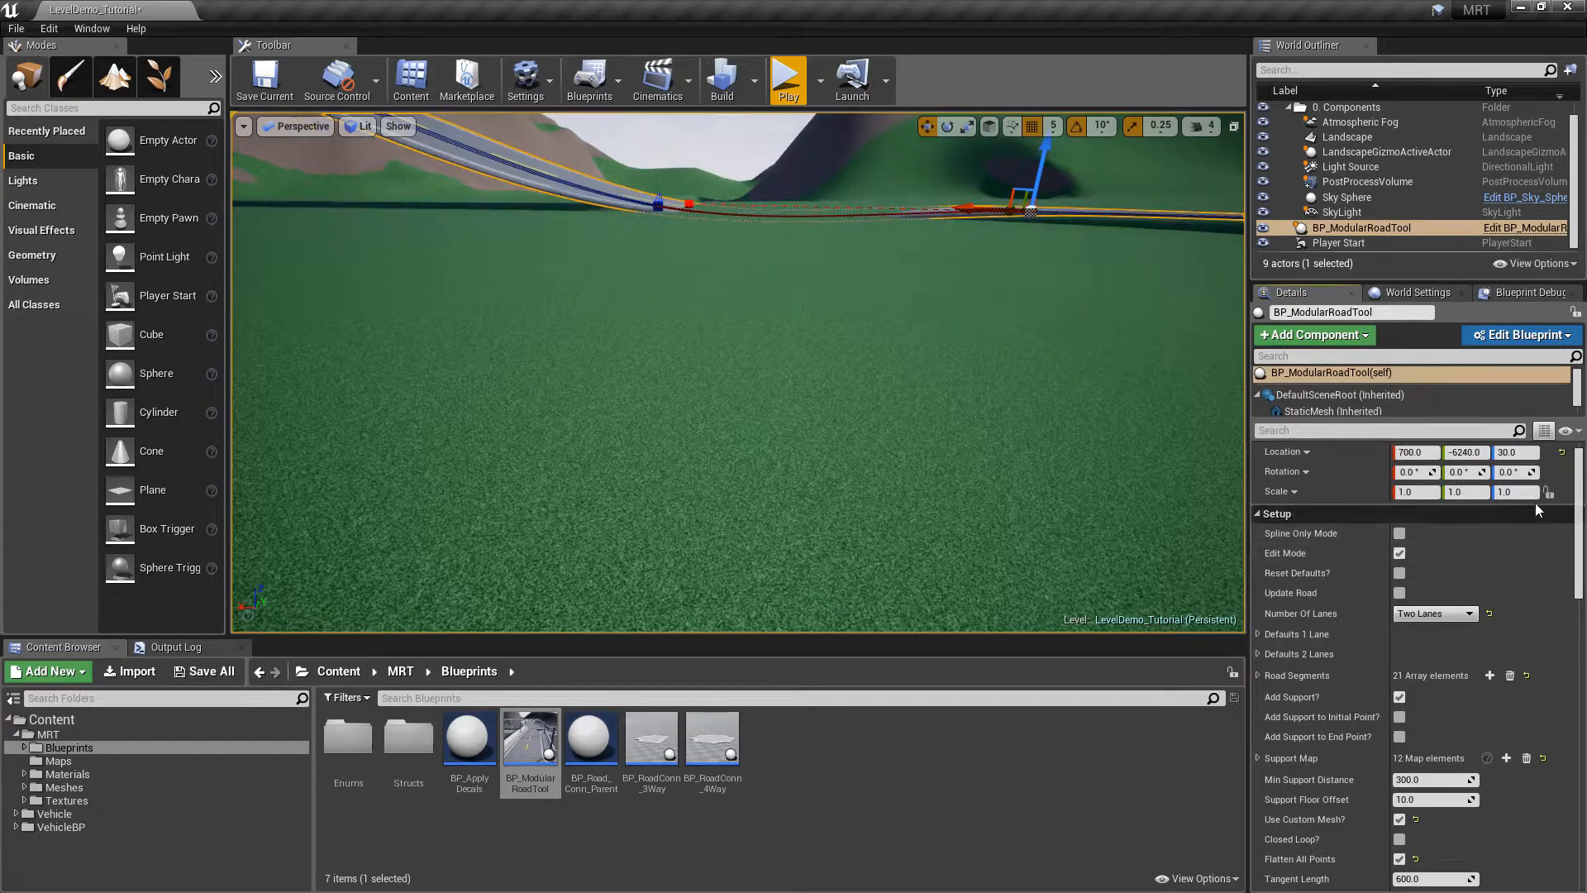
scroll(1580, 579, "down", 14)
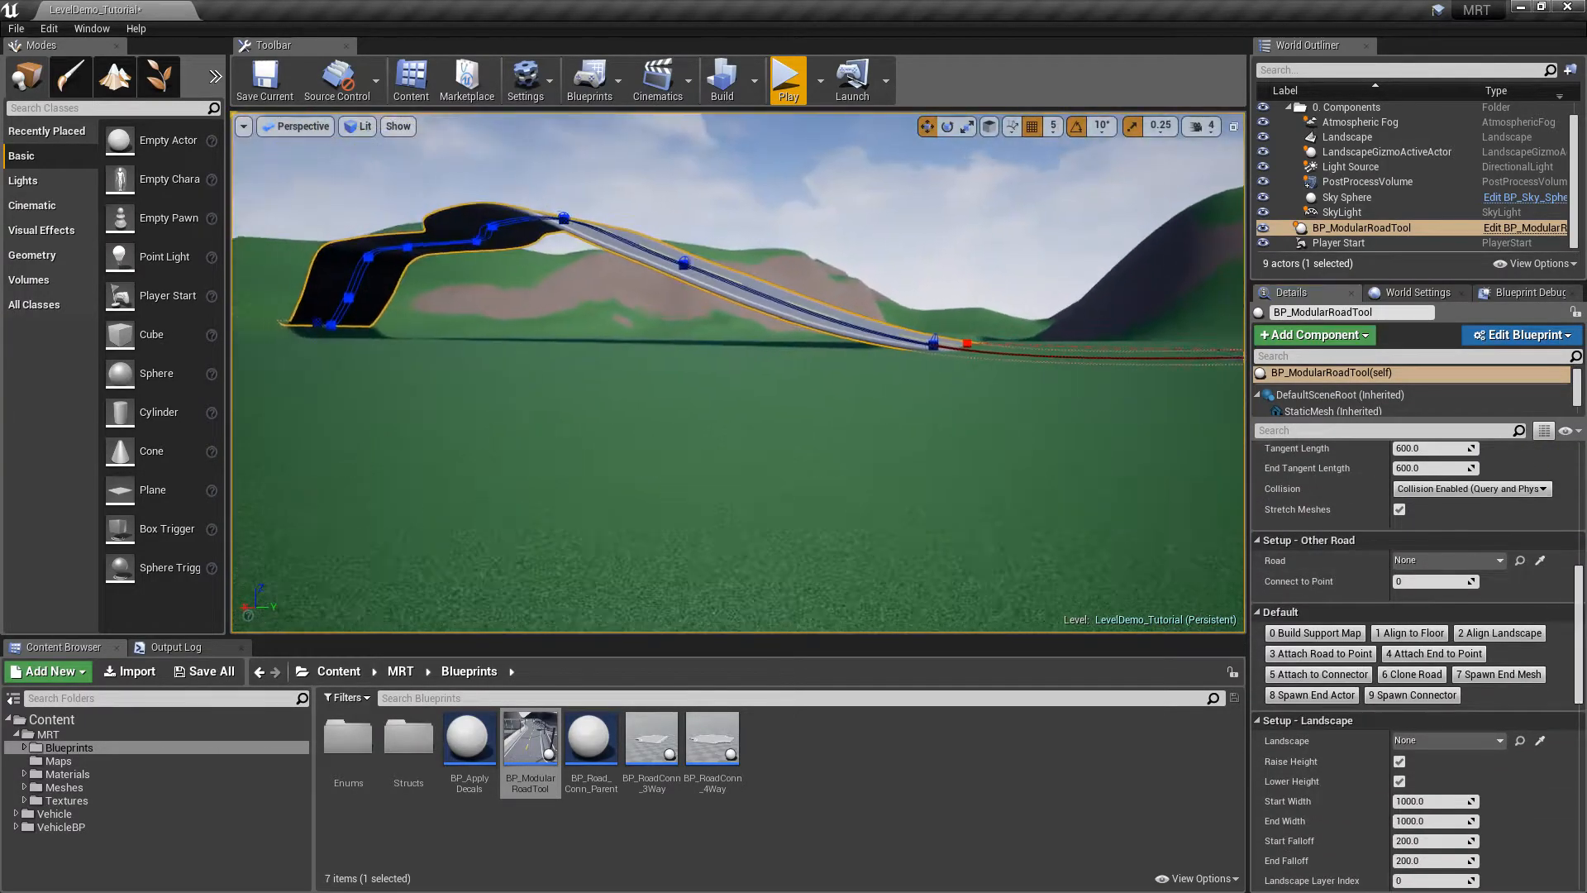
left_click(1413, 633)
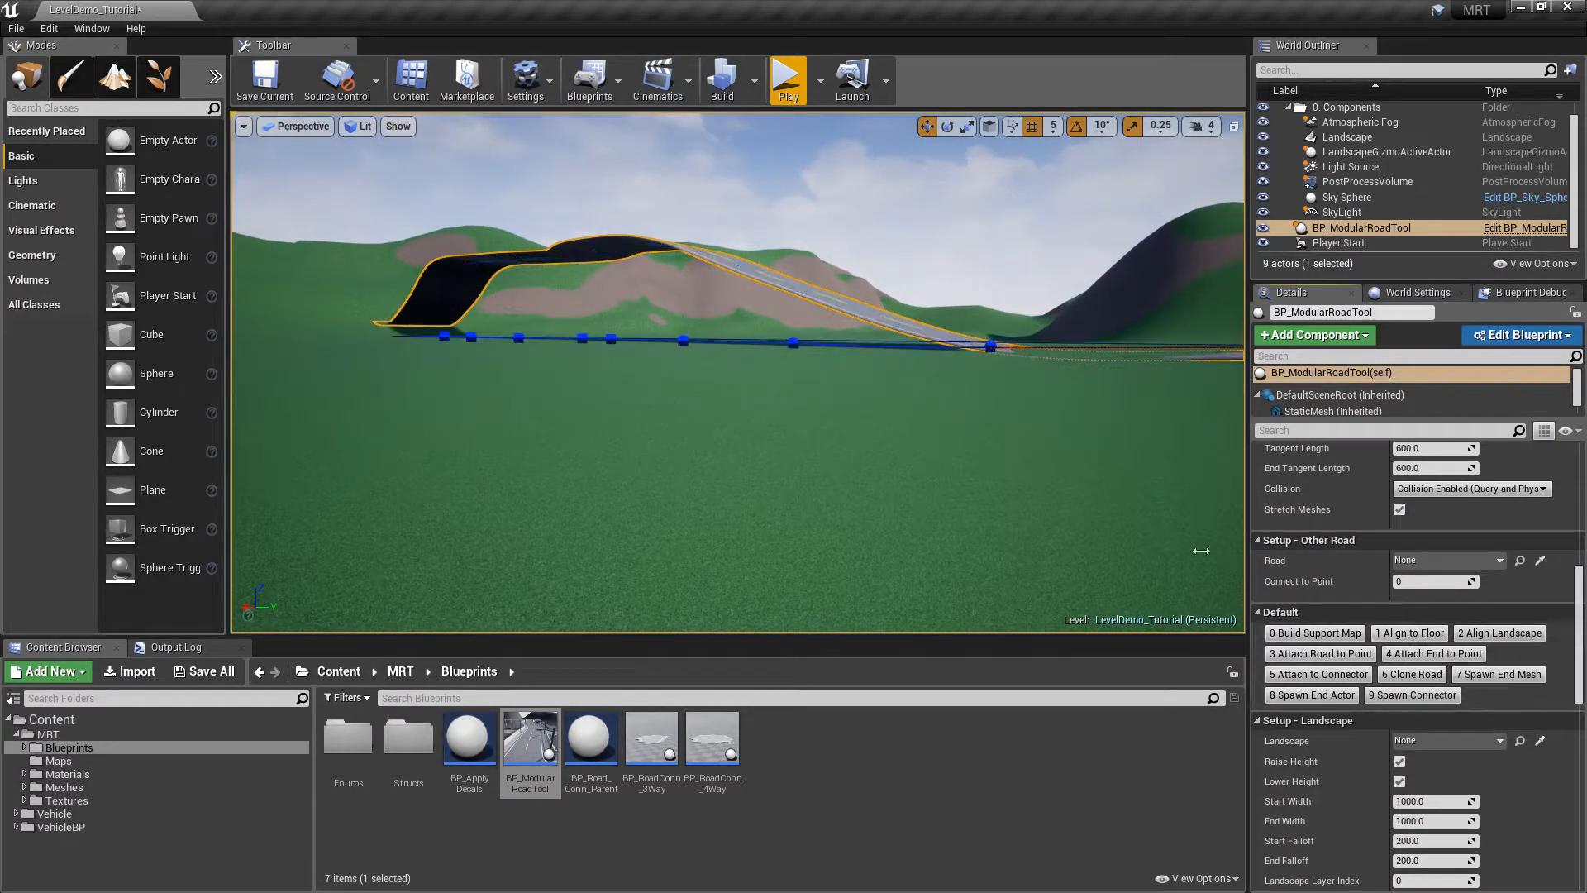
right_click_drag(904, 360, 905, 379)
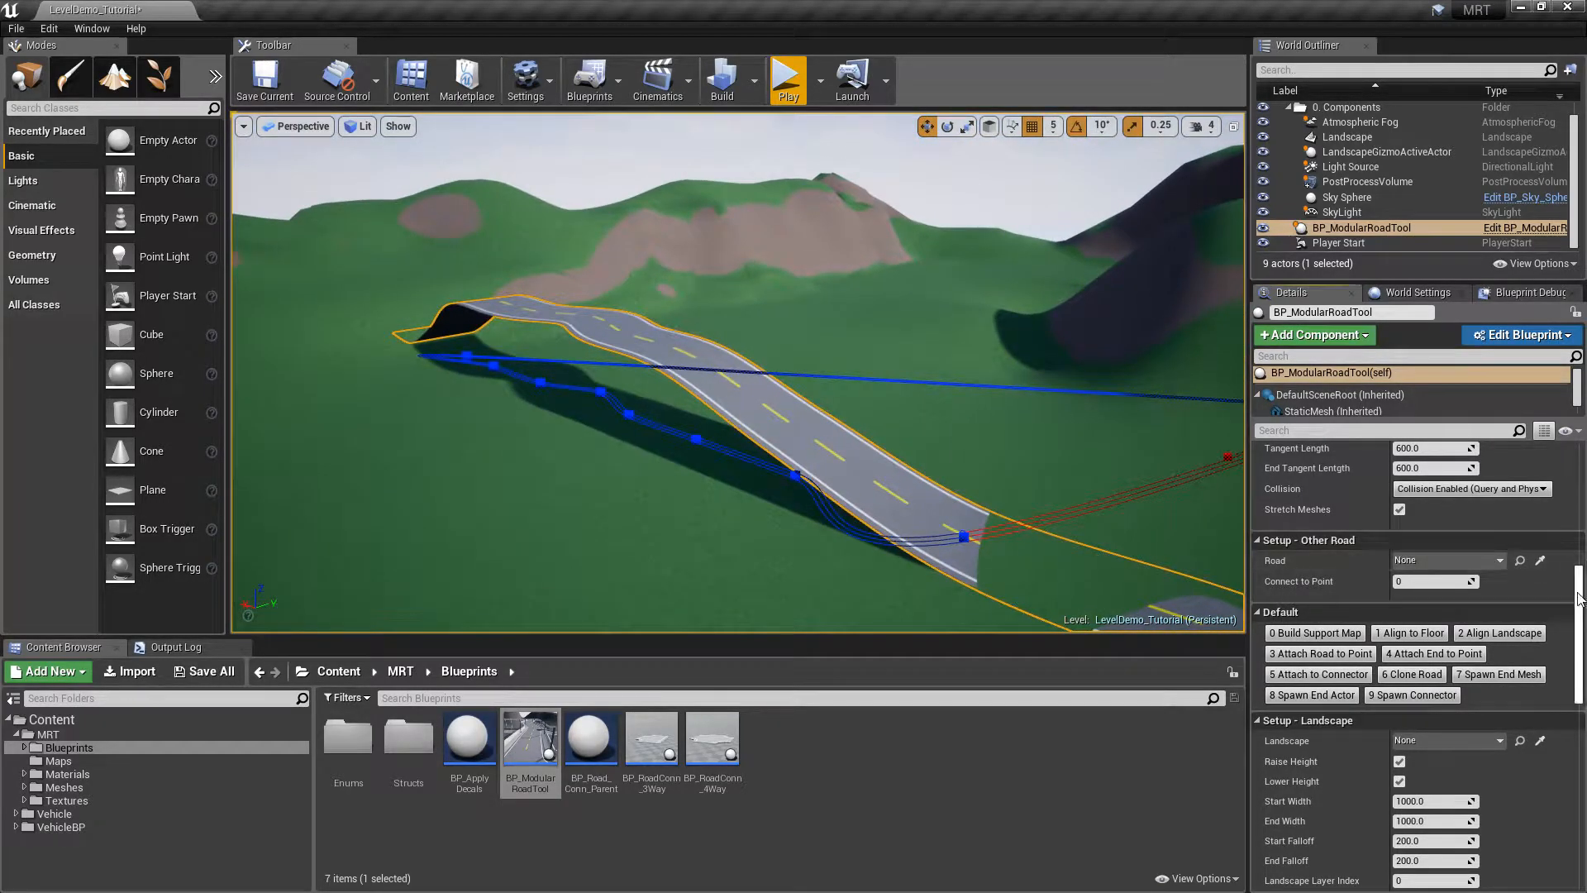
left_click_drag(1579, 597, 1578, 471)
left_click(1399, 612)
Preview the road outside Edit Mode, then delete it and drop in a fresh BP_ModularRoadTool
right_click_drag(1196, 499, 1198, 514)
key("d")
right_click_drag(391, 281, 902, 447)
key("w")
key("Escape")
left_click(611, 518)
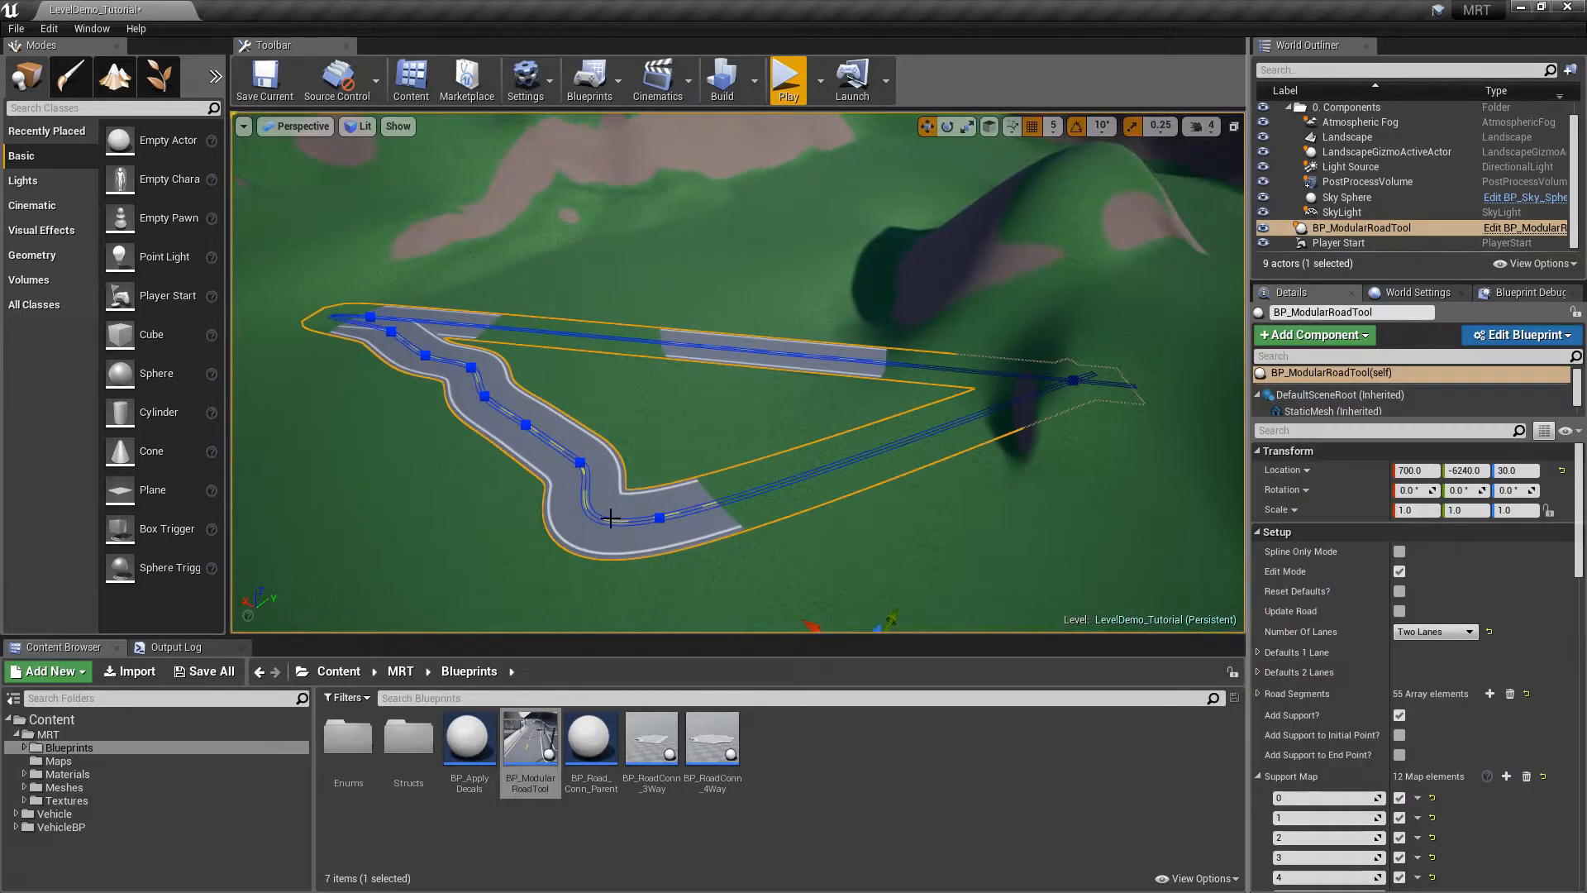
left_click(1399, 571)
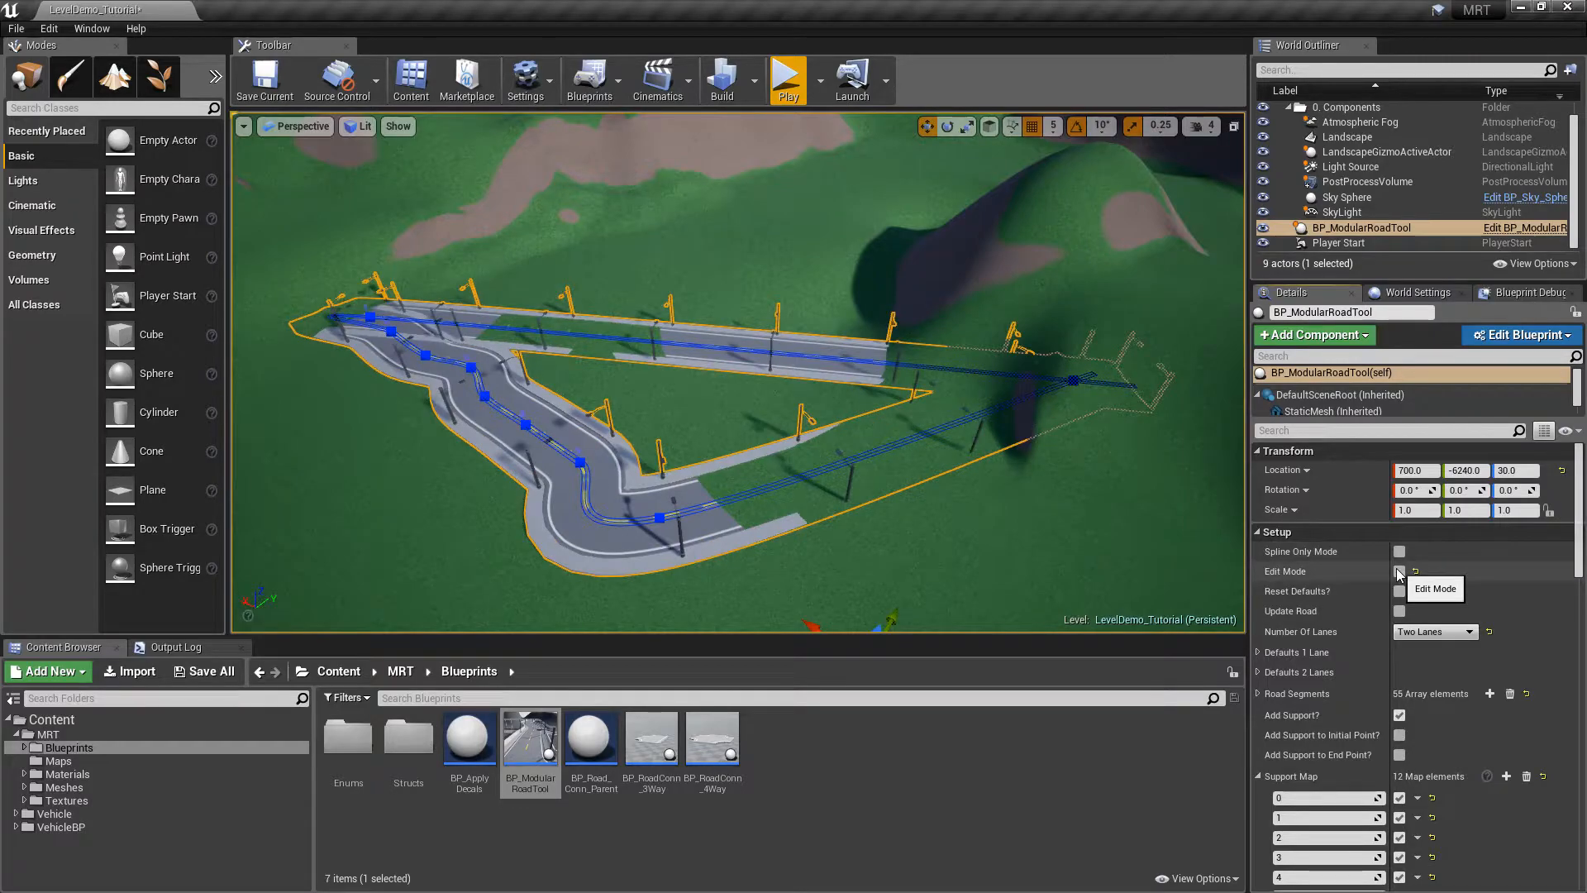
left_click(1399, 571)
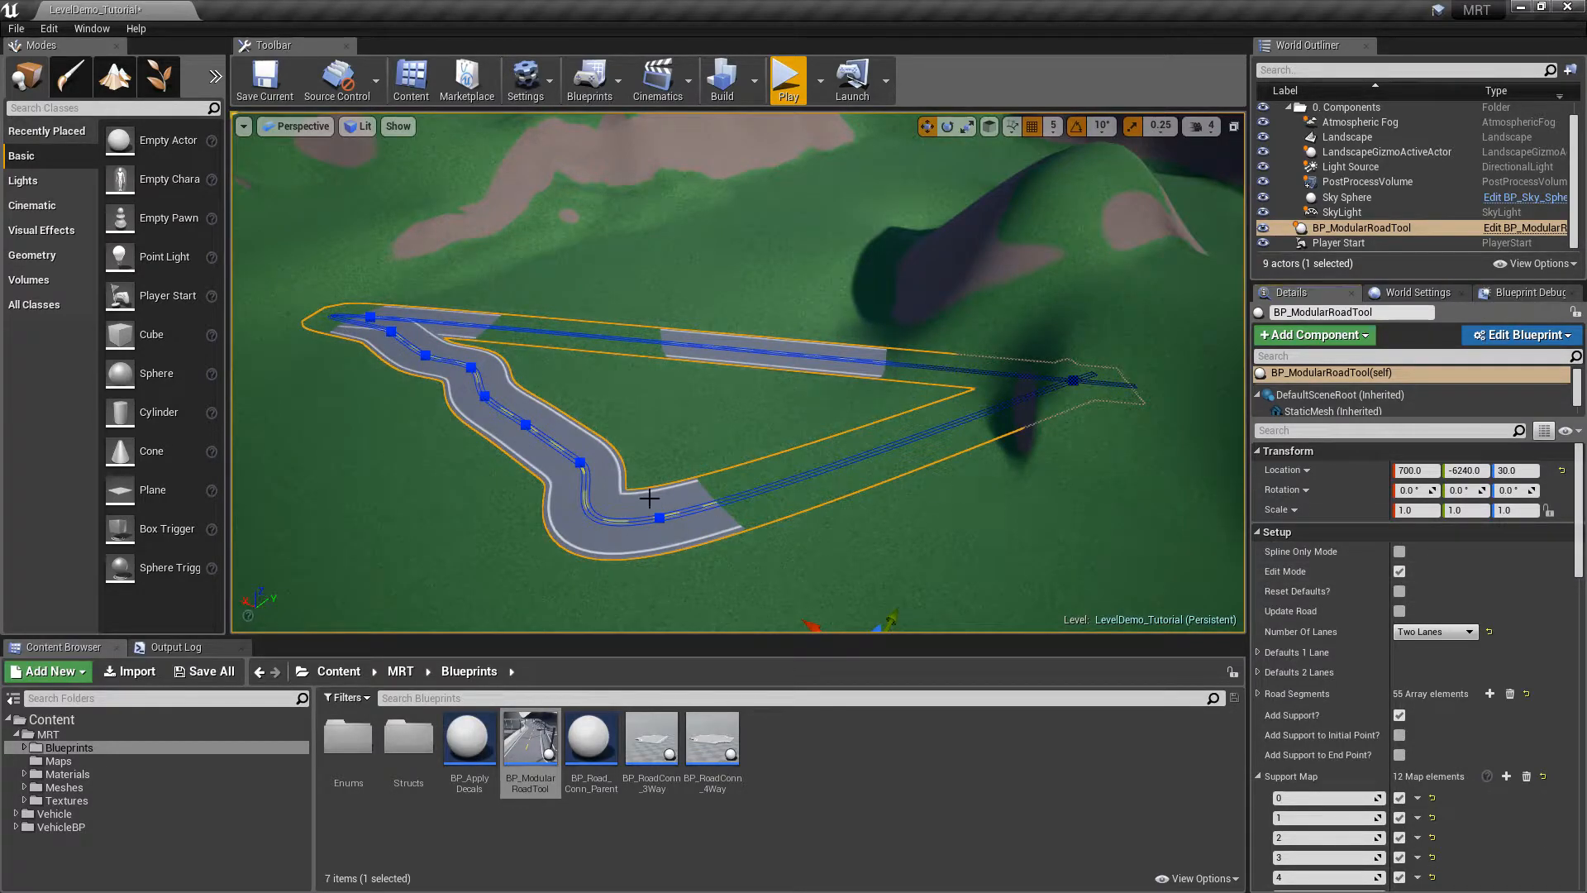
key("Delete")
left_click_drag(538, 783, 878, 537)
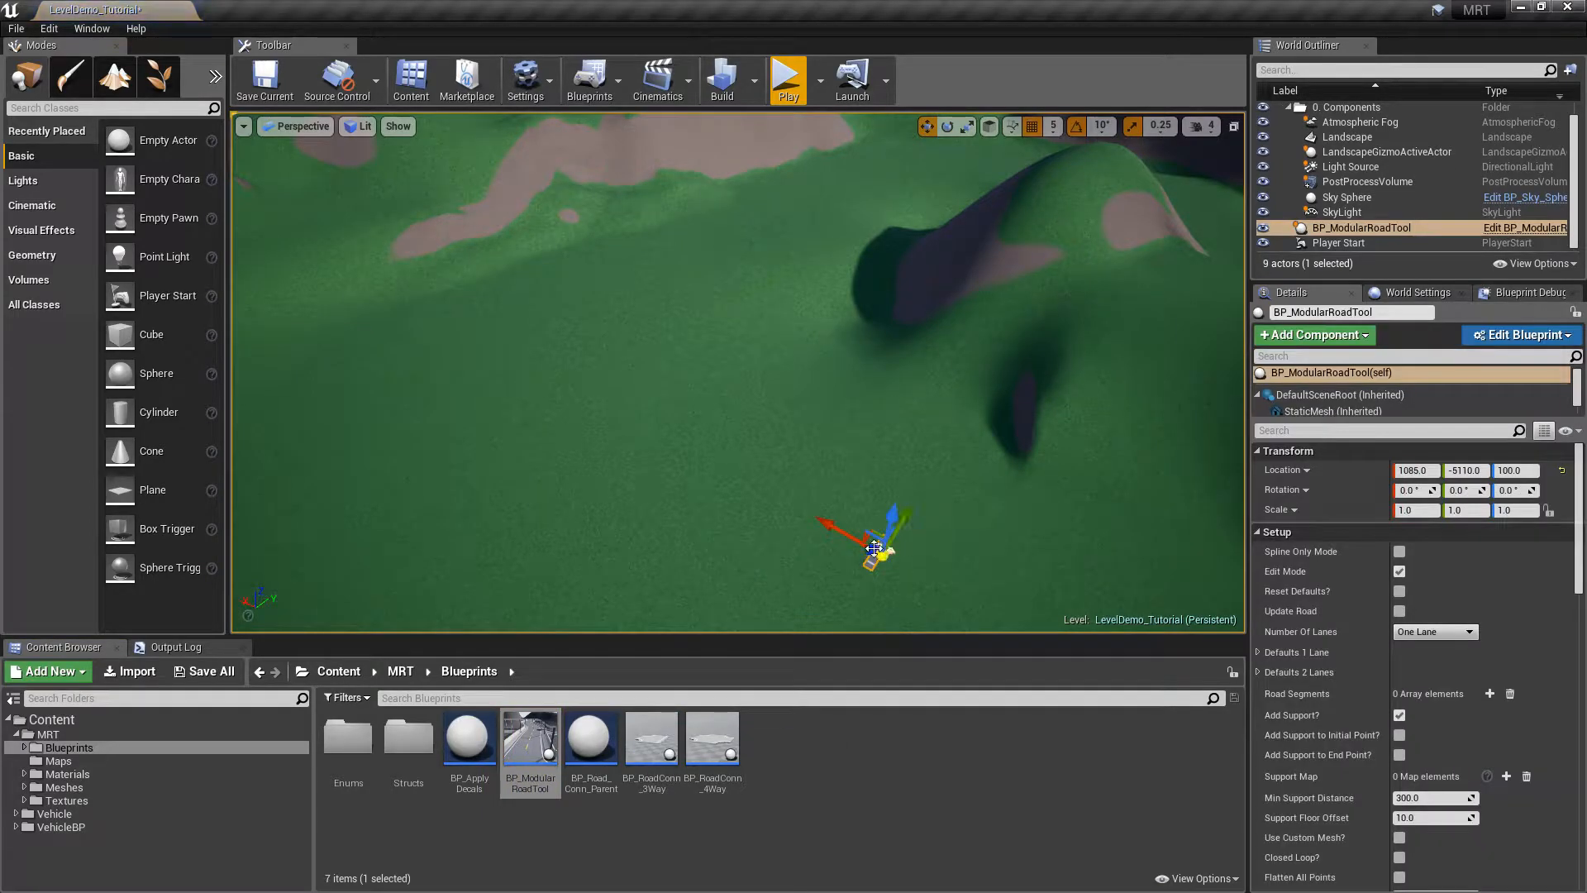
Set Number Of Lanes to Two Lanes and stretch the road's end point left, raising it
left_click(1415, 632)
left_click(1417, 653)
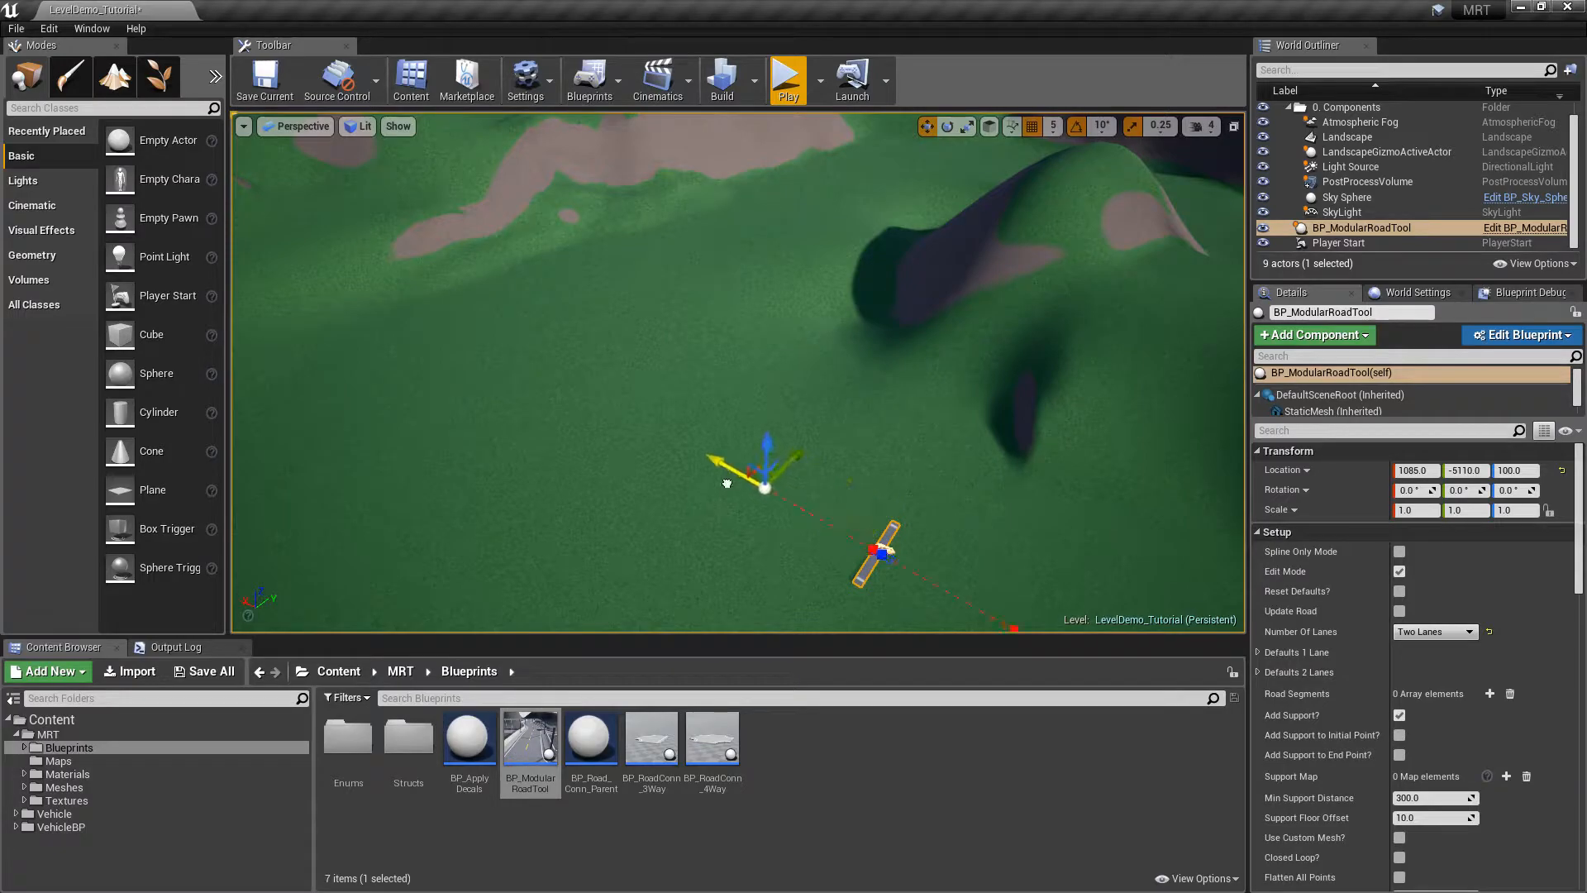
right_click_drag(827, 549, 913, 632)
key("w")
left_click_drag(799, 386, 240, 364)
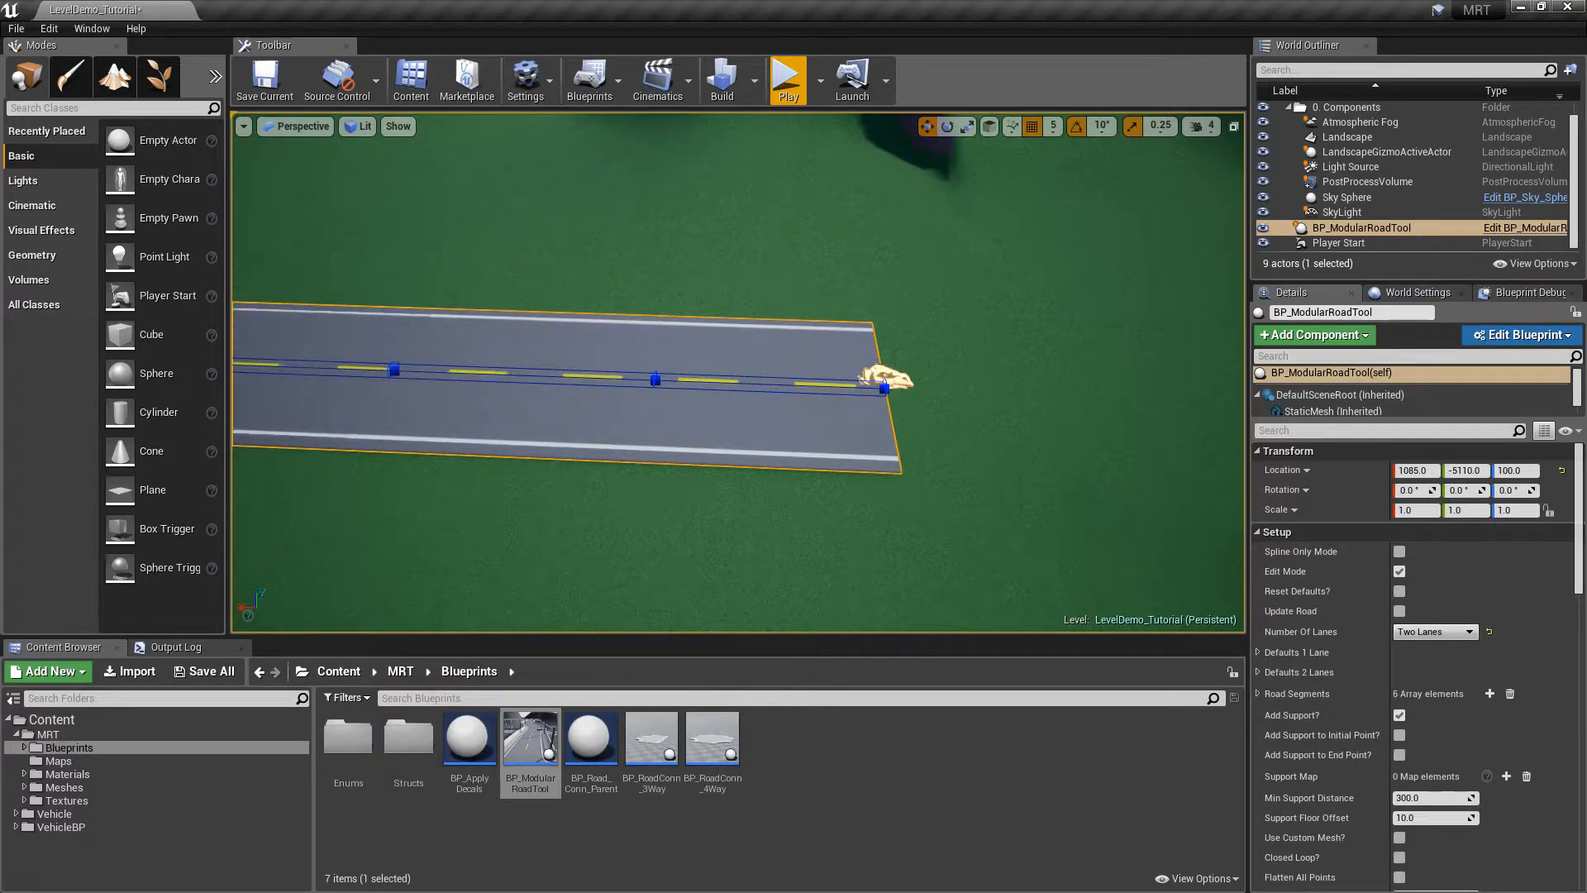
right_click_drag(645, 383, 556, 368)
left_click_drag(624, 368, 304, 266, "alt")
right_click_drag(524, 249, 475, 258)
Add more spline points, curving the road to the right and down across the terrain
left_click_drag(645, 356, 255, 309, "alt")
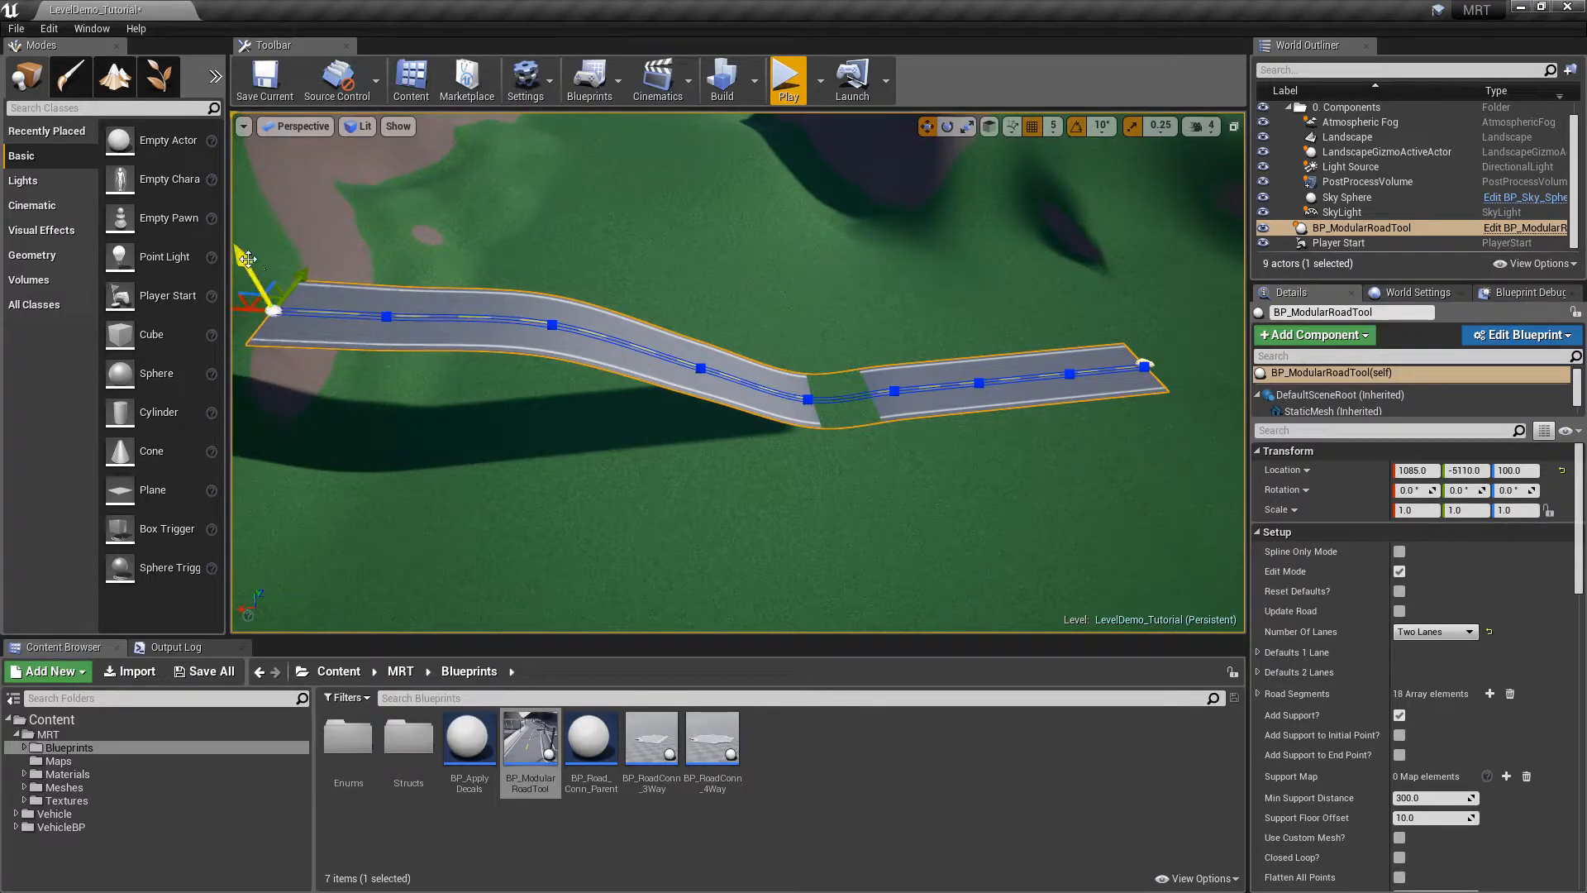
right_click_drag(348, 266, 428, 259)
right_click_drag(680, 294, 588, 229)
left_click_drag(510, 237, 1218, 351, "alt")
right_click_drag(1218, 351, 1211, 252)
scroll(1512, 579, "down", 10)
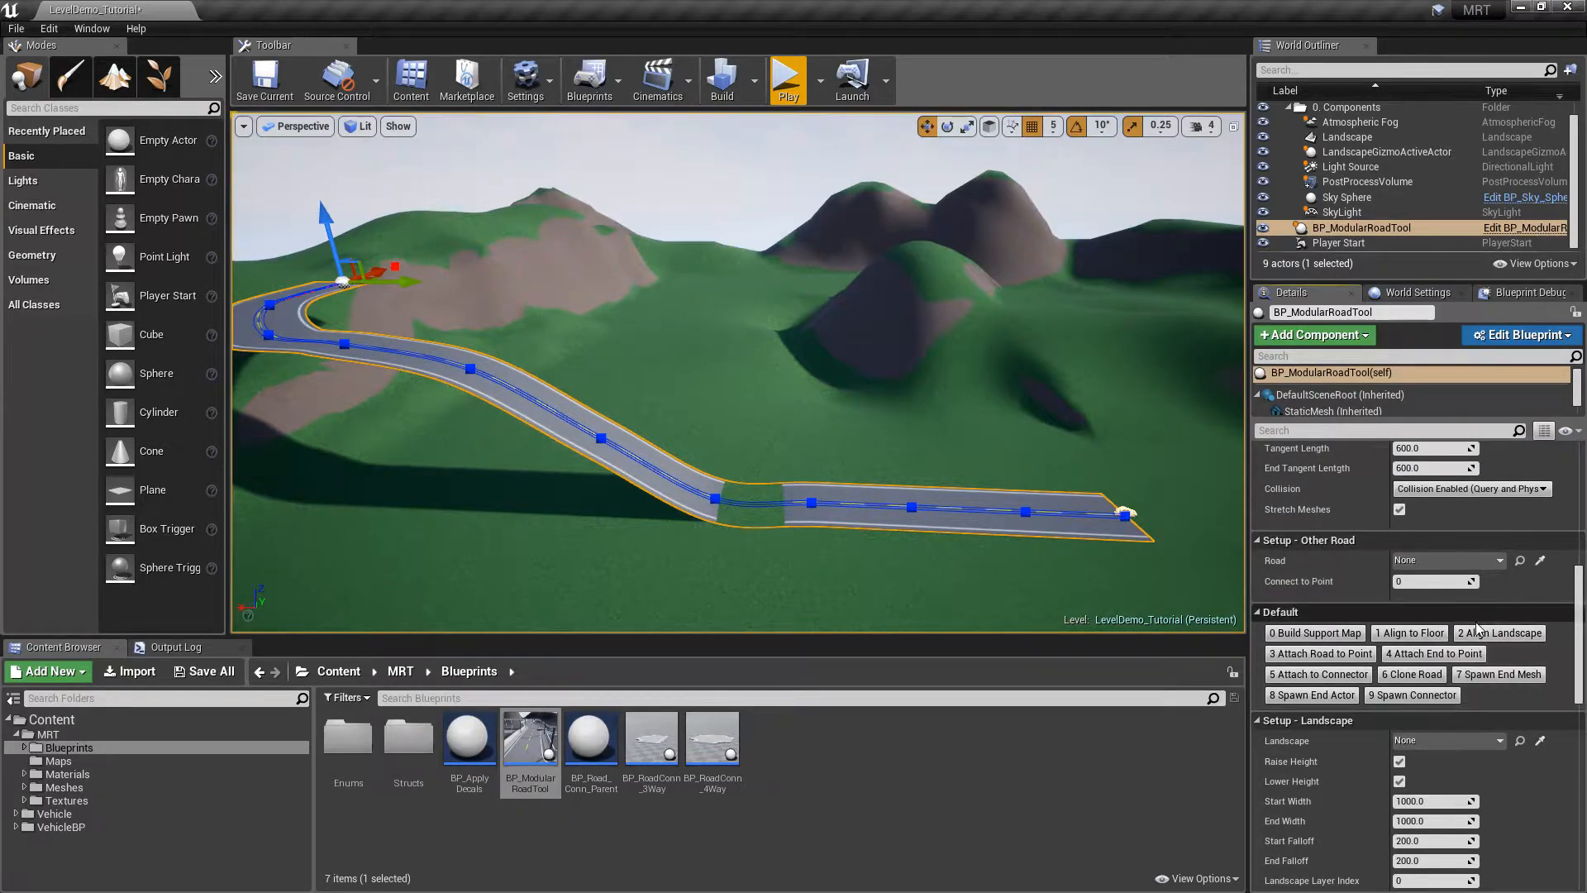
Run 2 Align Landscape and eyedrop the level's Landscape into the road's Setup - Landscape
left_click(1502, 634)
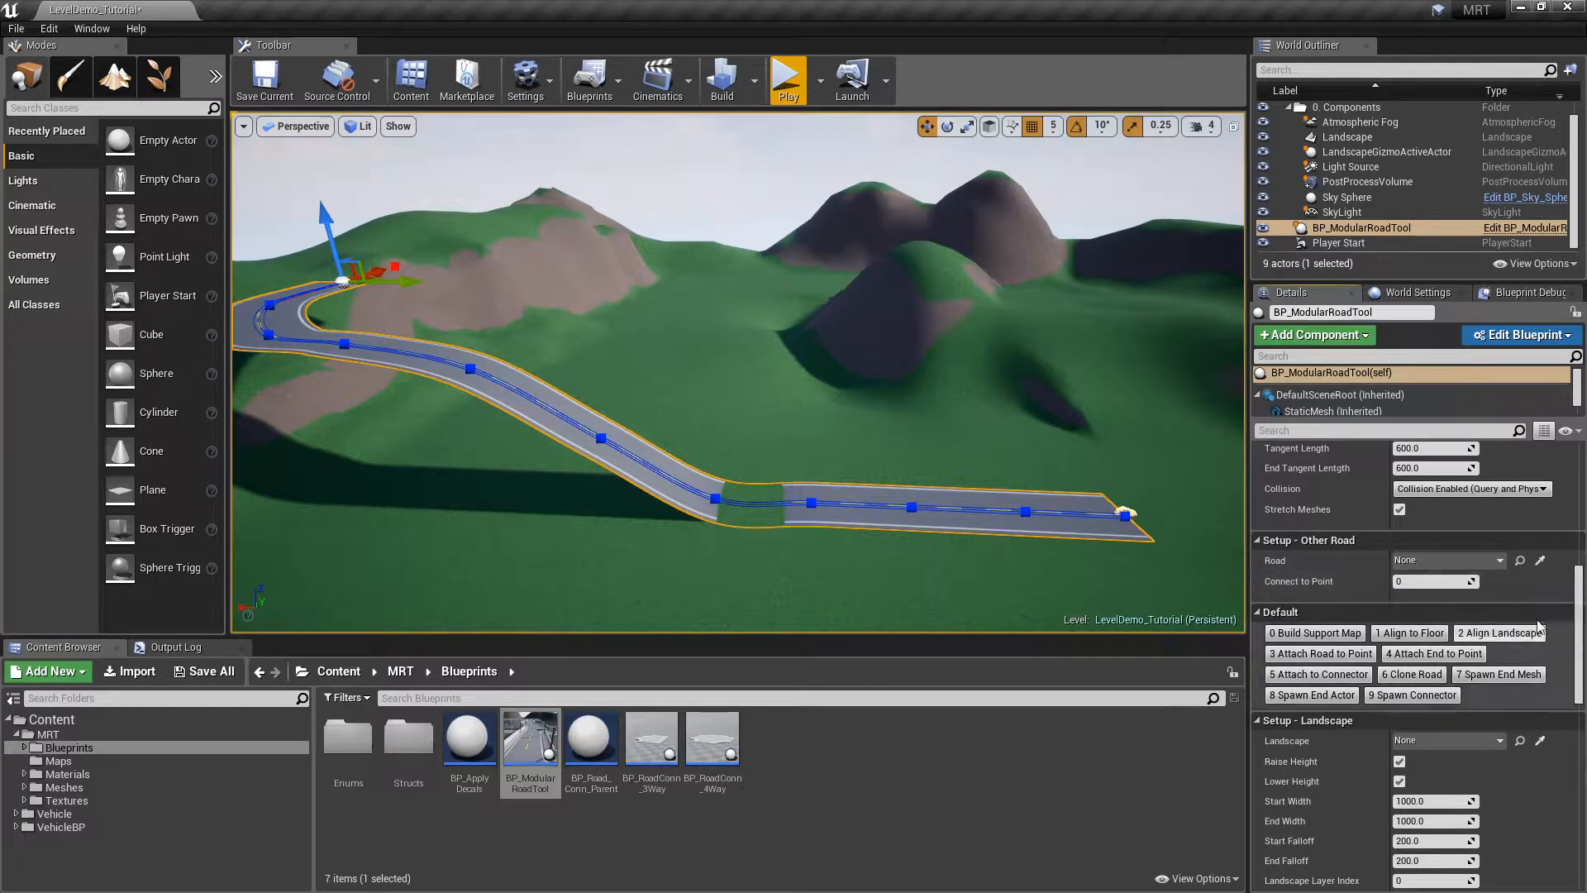
scroll(1579, 590, "down", 5)
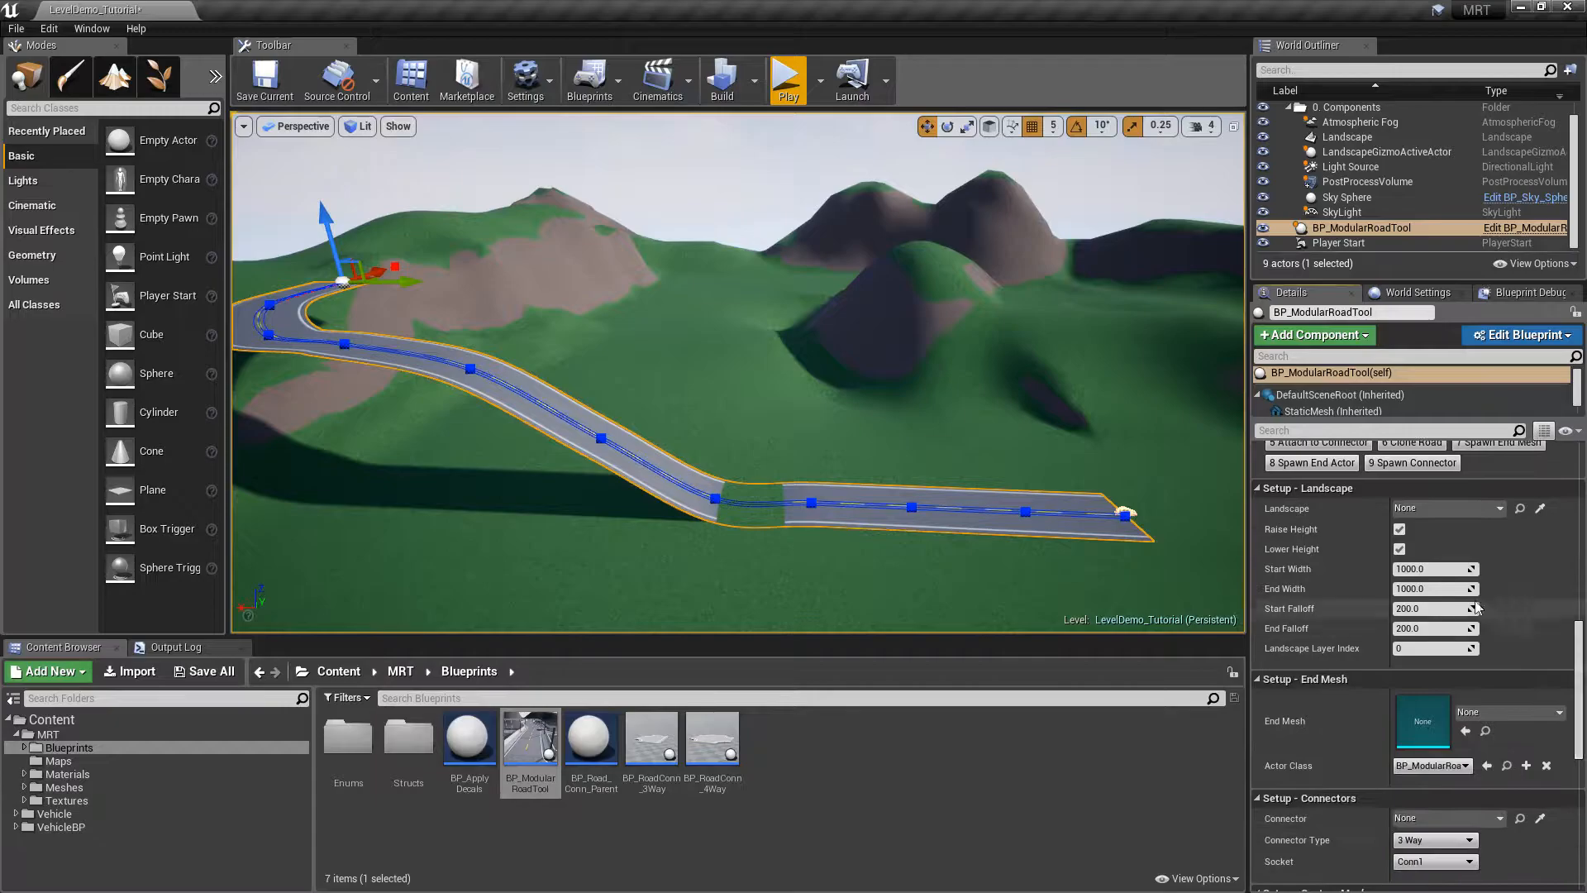
left_click(1541, 509)
left_click(937, 429)
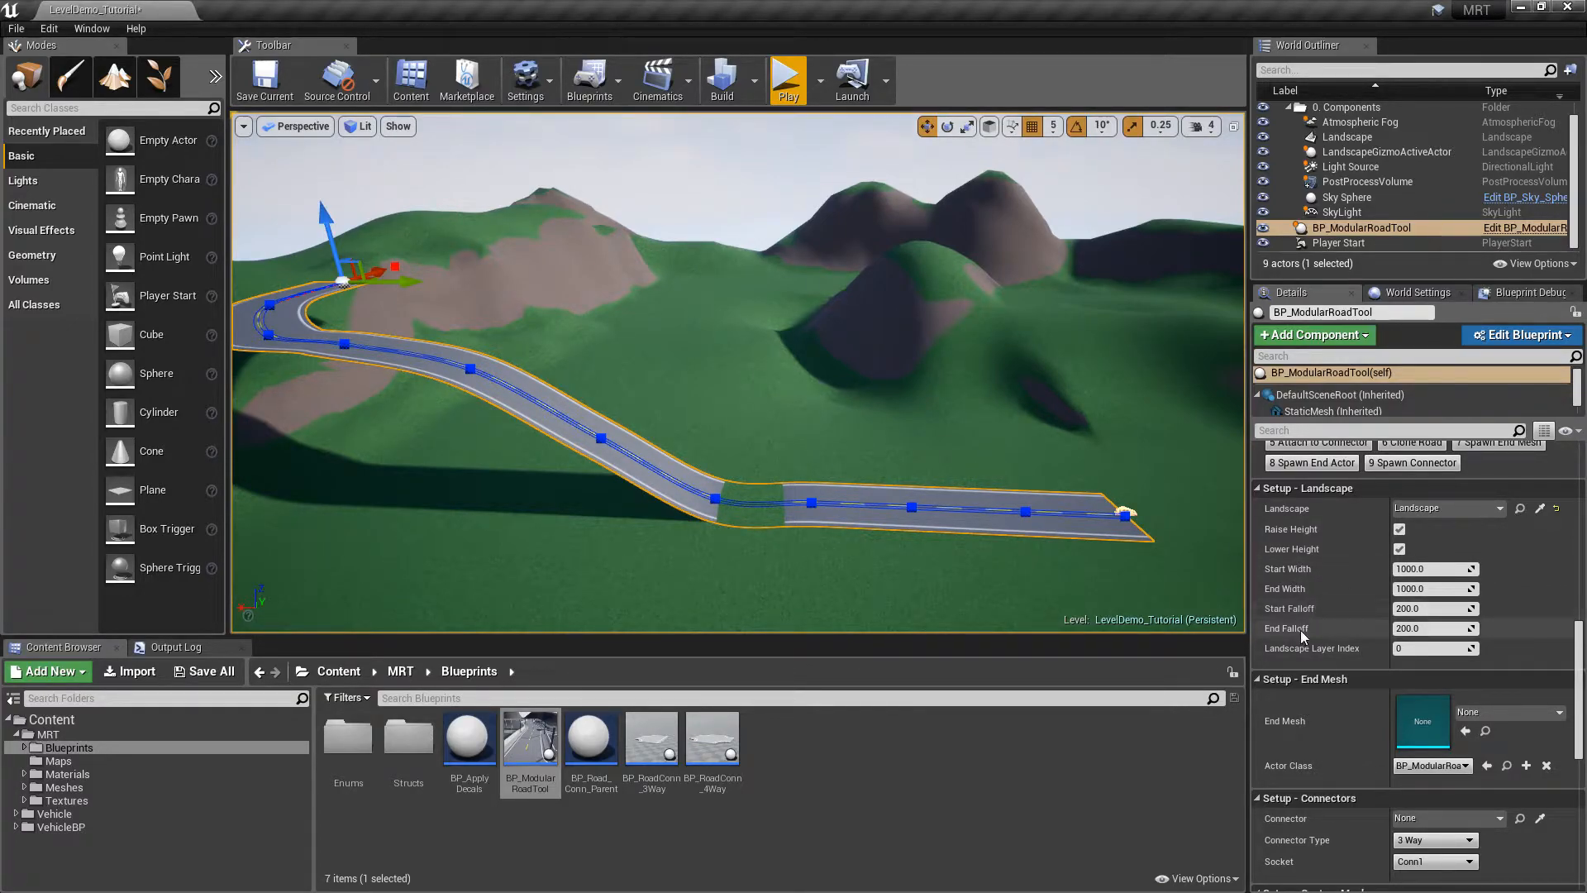
mouse_move(925, 419)
right_mouse_down()
mouse_move(888, 412)
mouse_move(905, 413)
right_mouse_up()
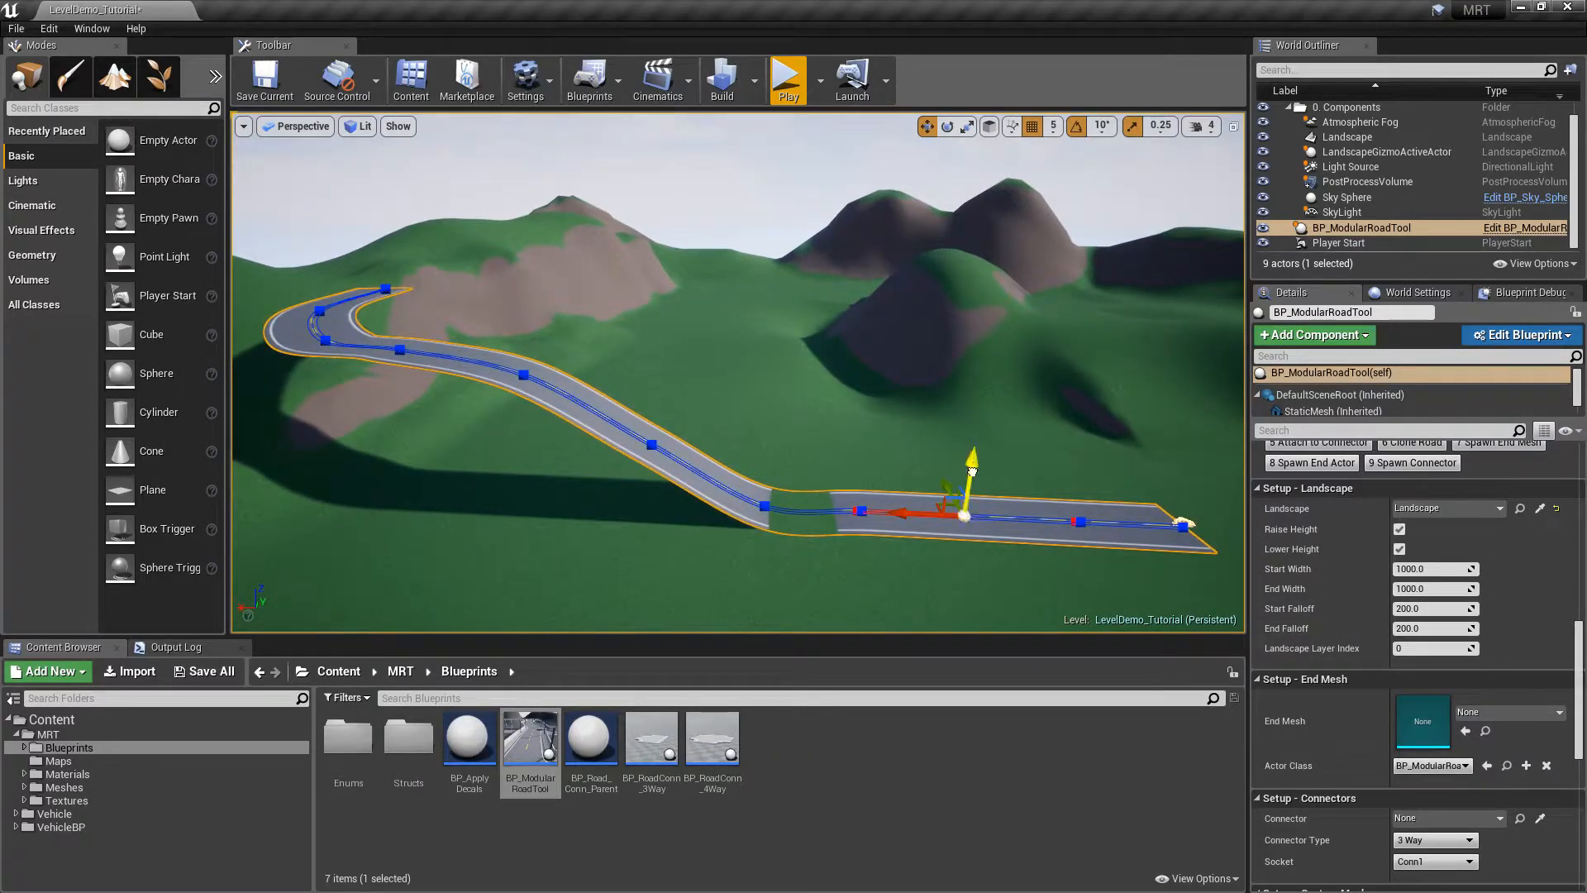
Lower the road's far-end spline point down into the hillside
left_click_drag(972, 471, 968, 489)
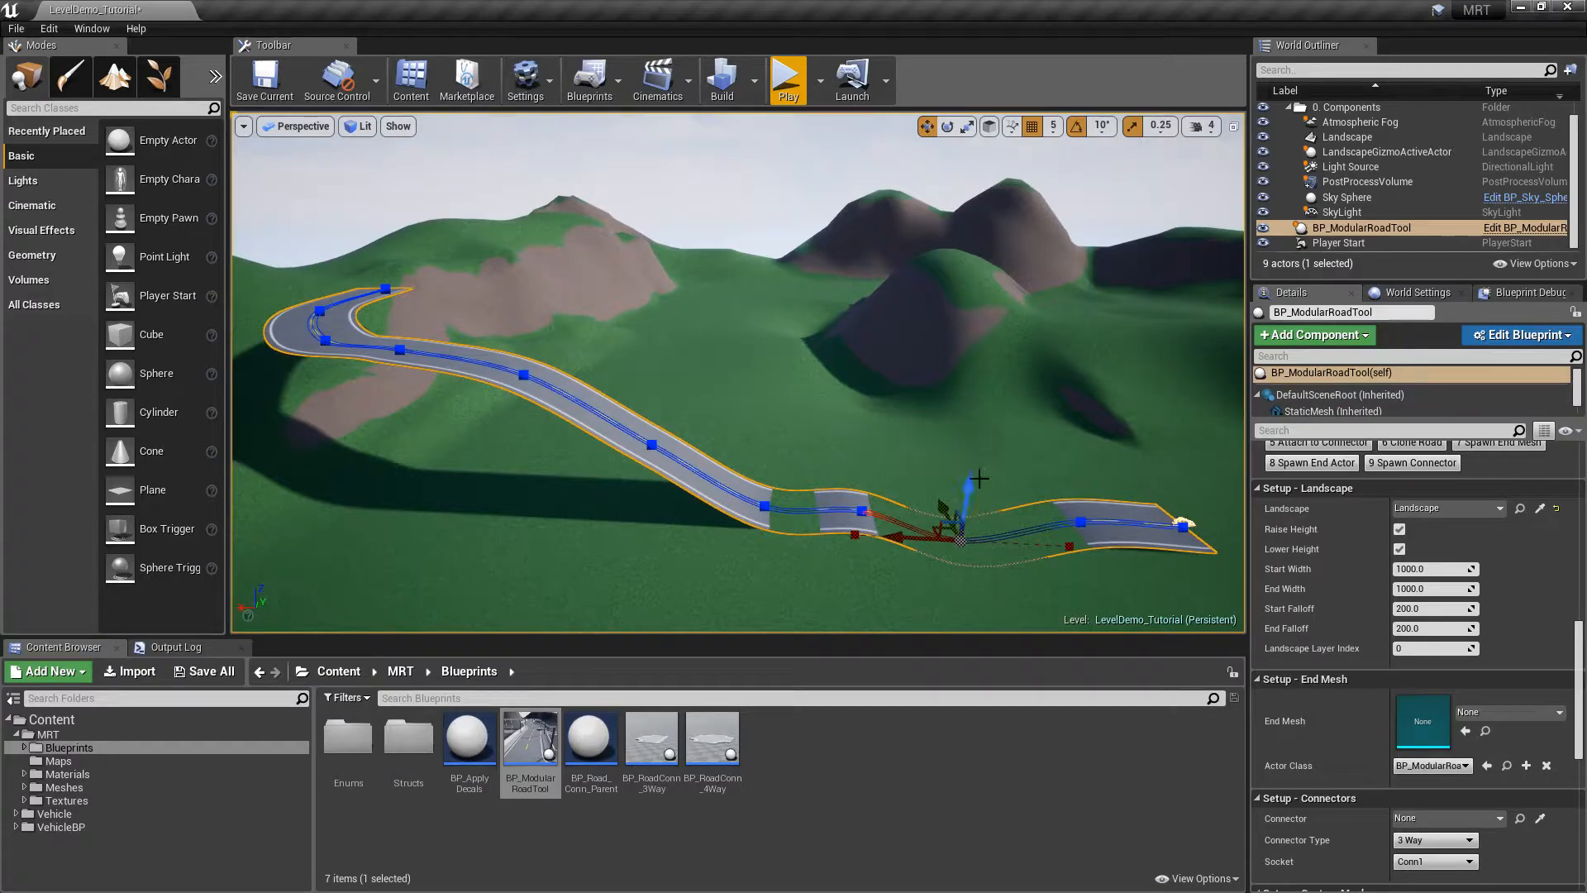
left_click_drag(1083, 487, 1083, 468)
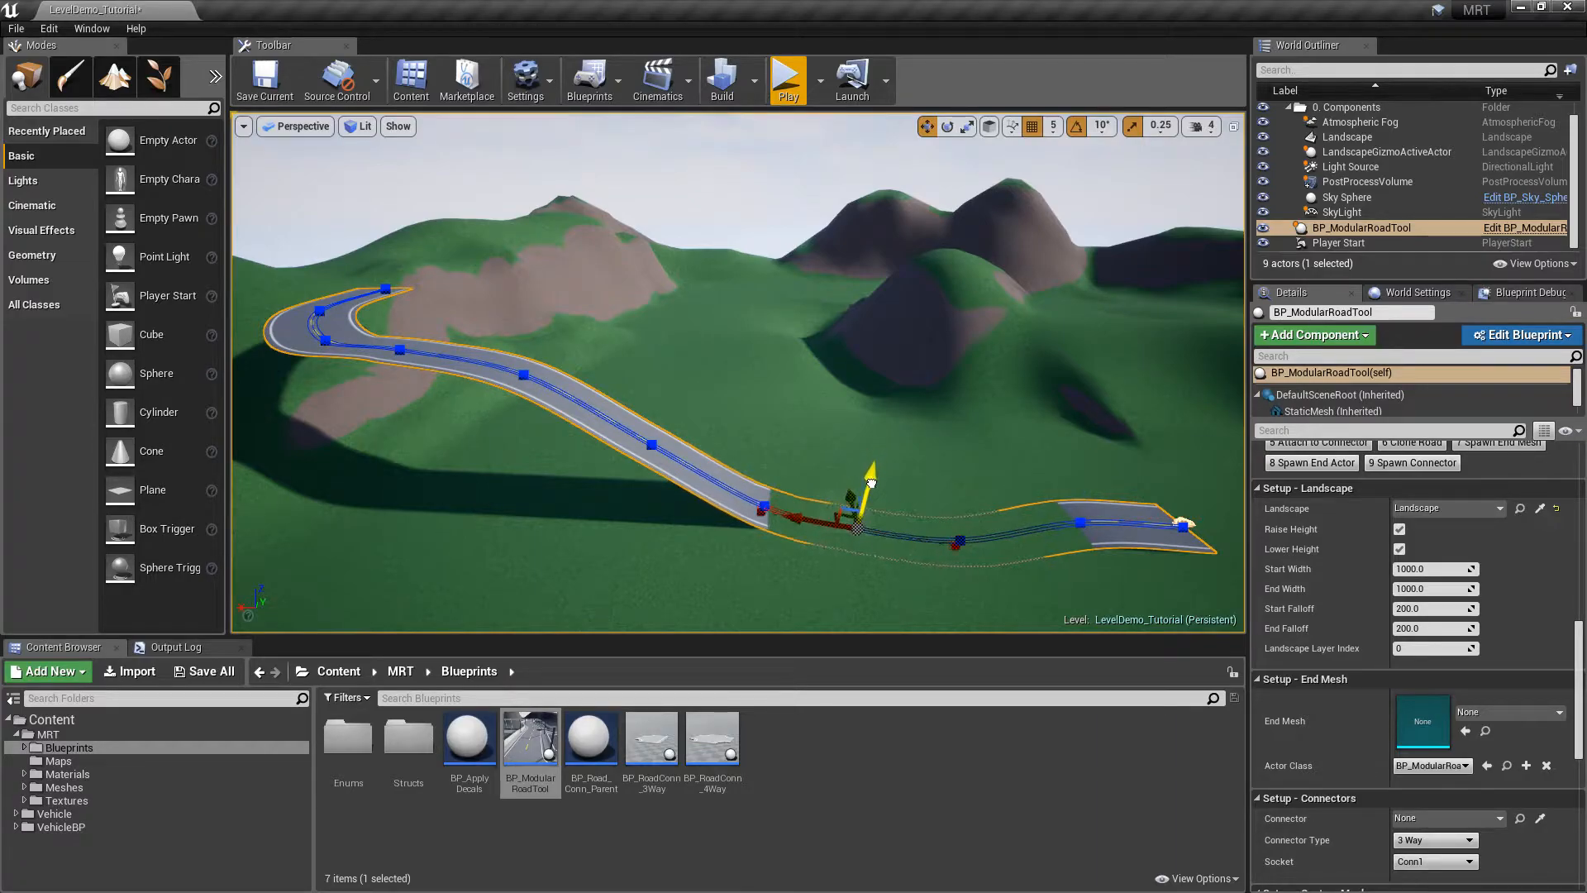
right_click_drag(1030, 534, 1030, 558)
key("d")
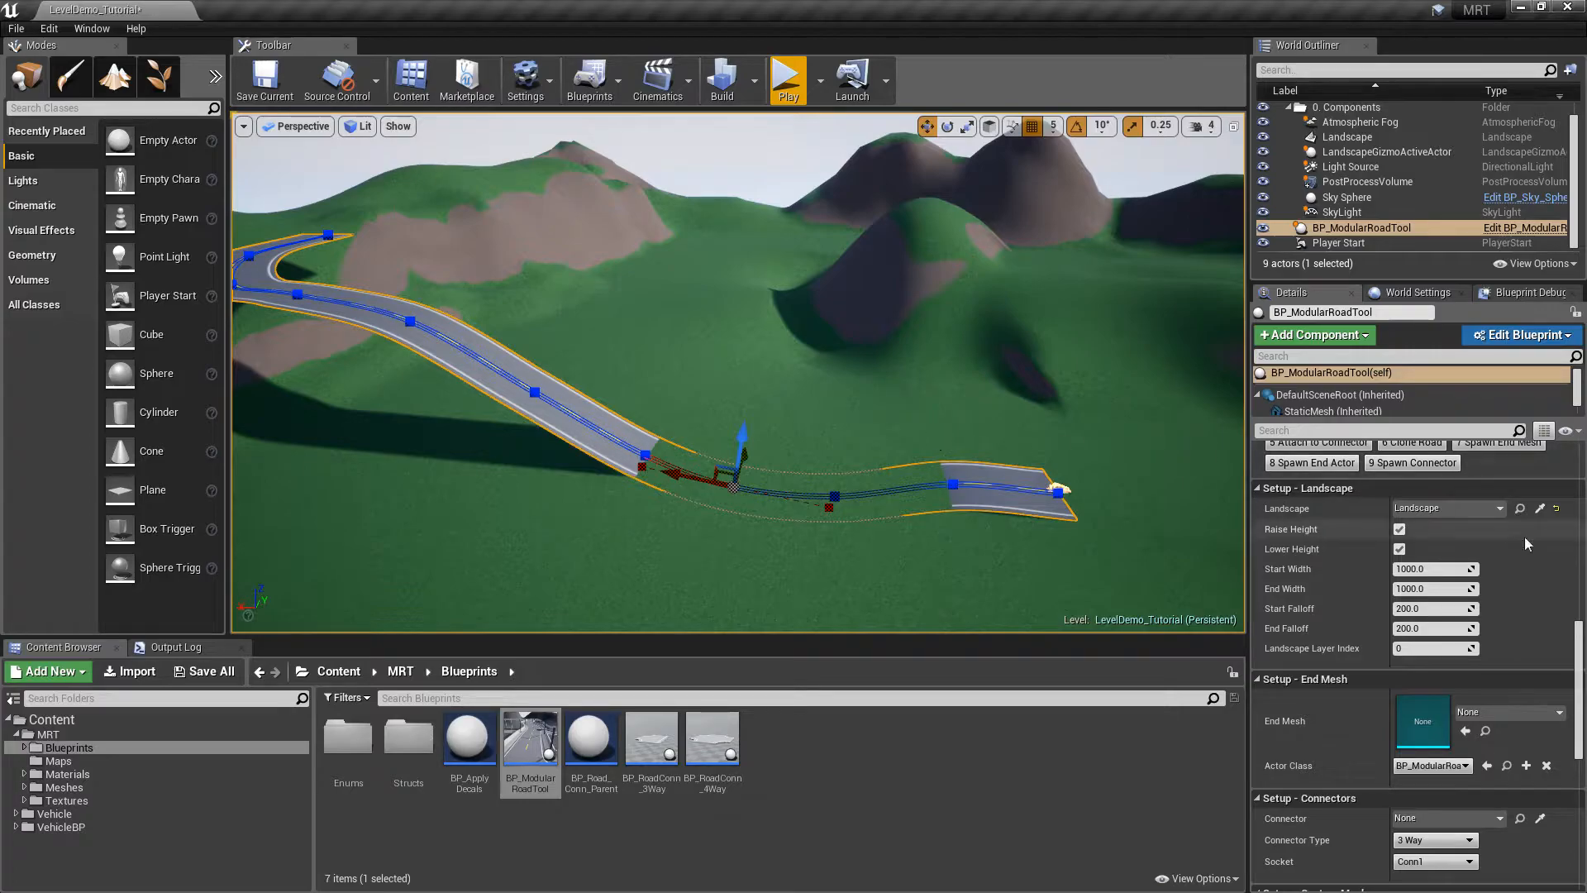
left_click_drag(1576, 645, 1576, 614)
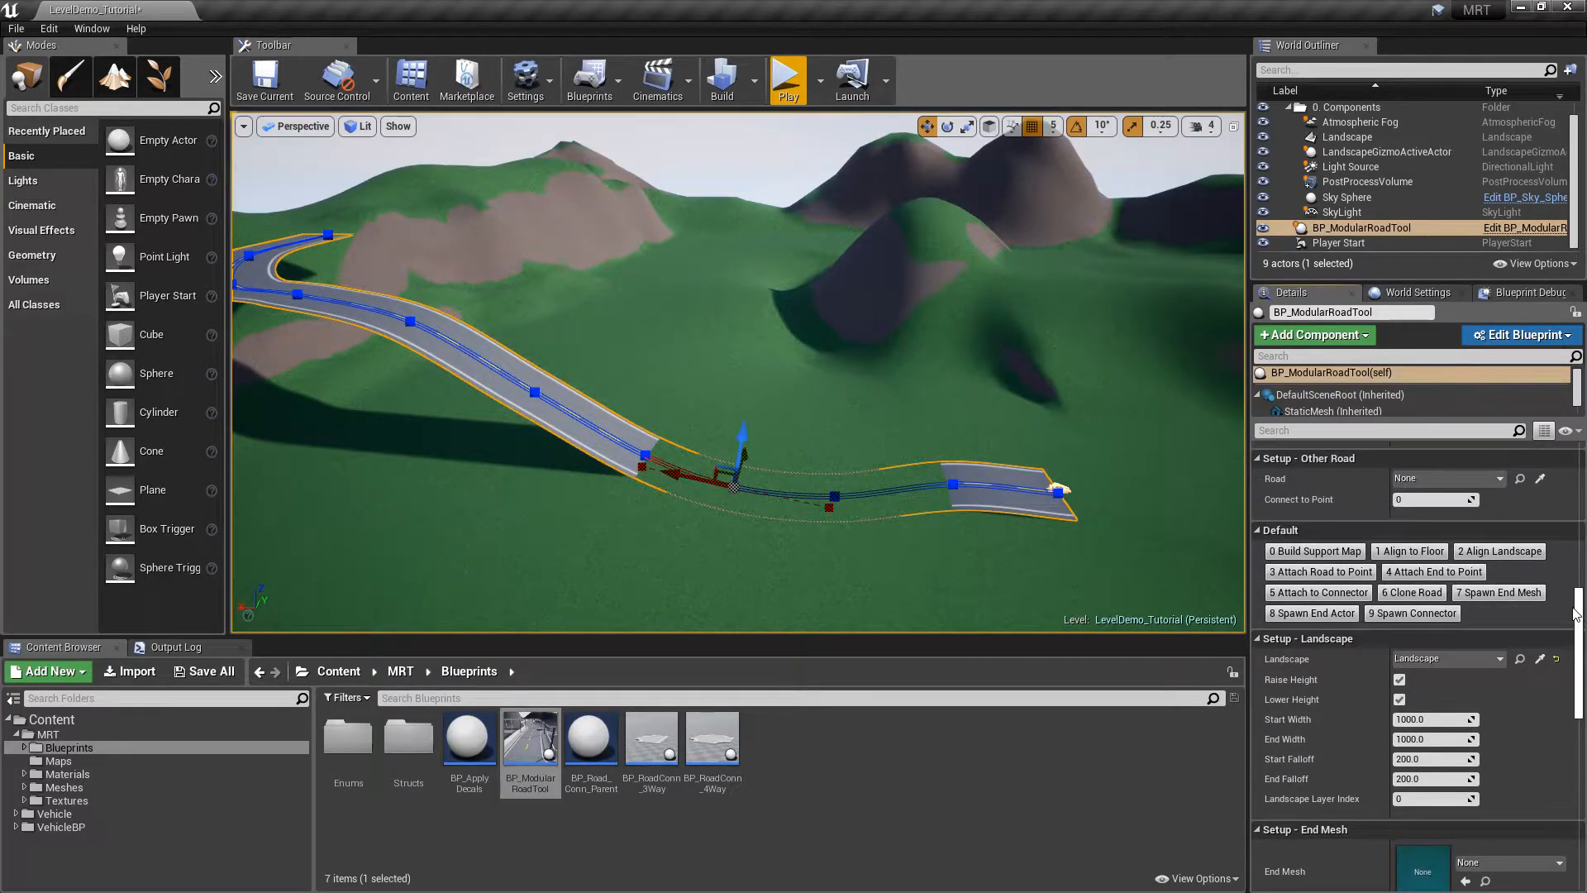
Run 2 Align Landscape to reshape the terrain under the road, then fly around to inspect it
left_click(1512, 551)
mouse_move(1008, 385)
right_mouse_down()
mouse_move(1001, 428)
mouse_move(1008, 385)
right_mouse_up()
key("w")
key("d")
key("a")
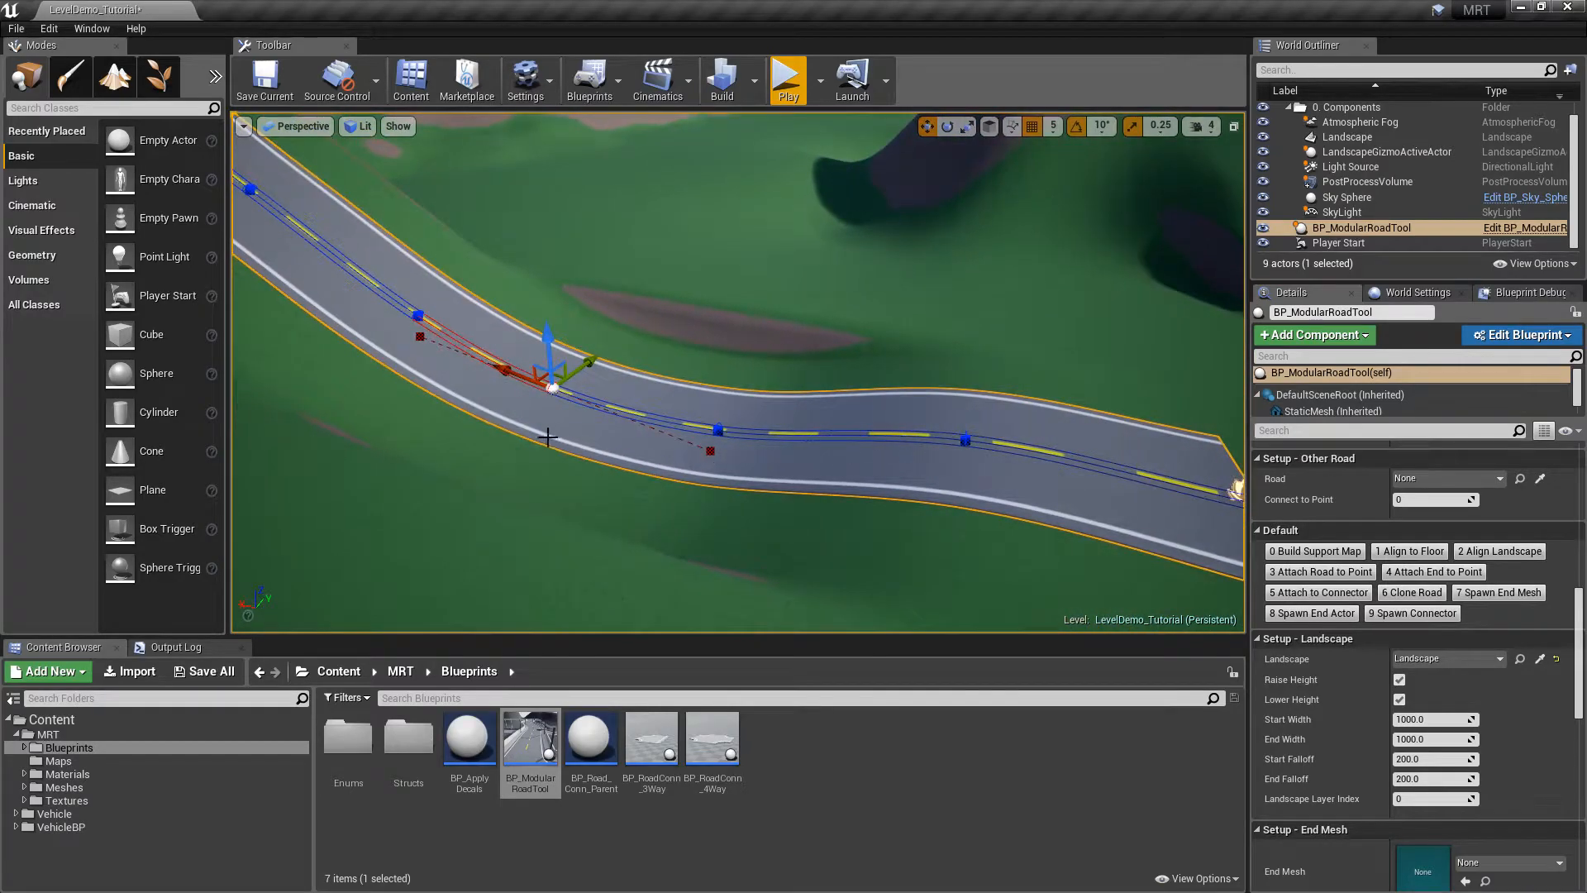
right_click_drag(445, 370, 851, 429)
key("a")
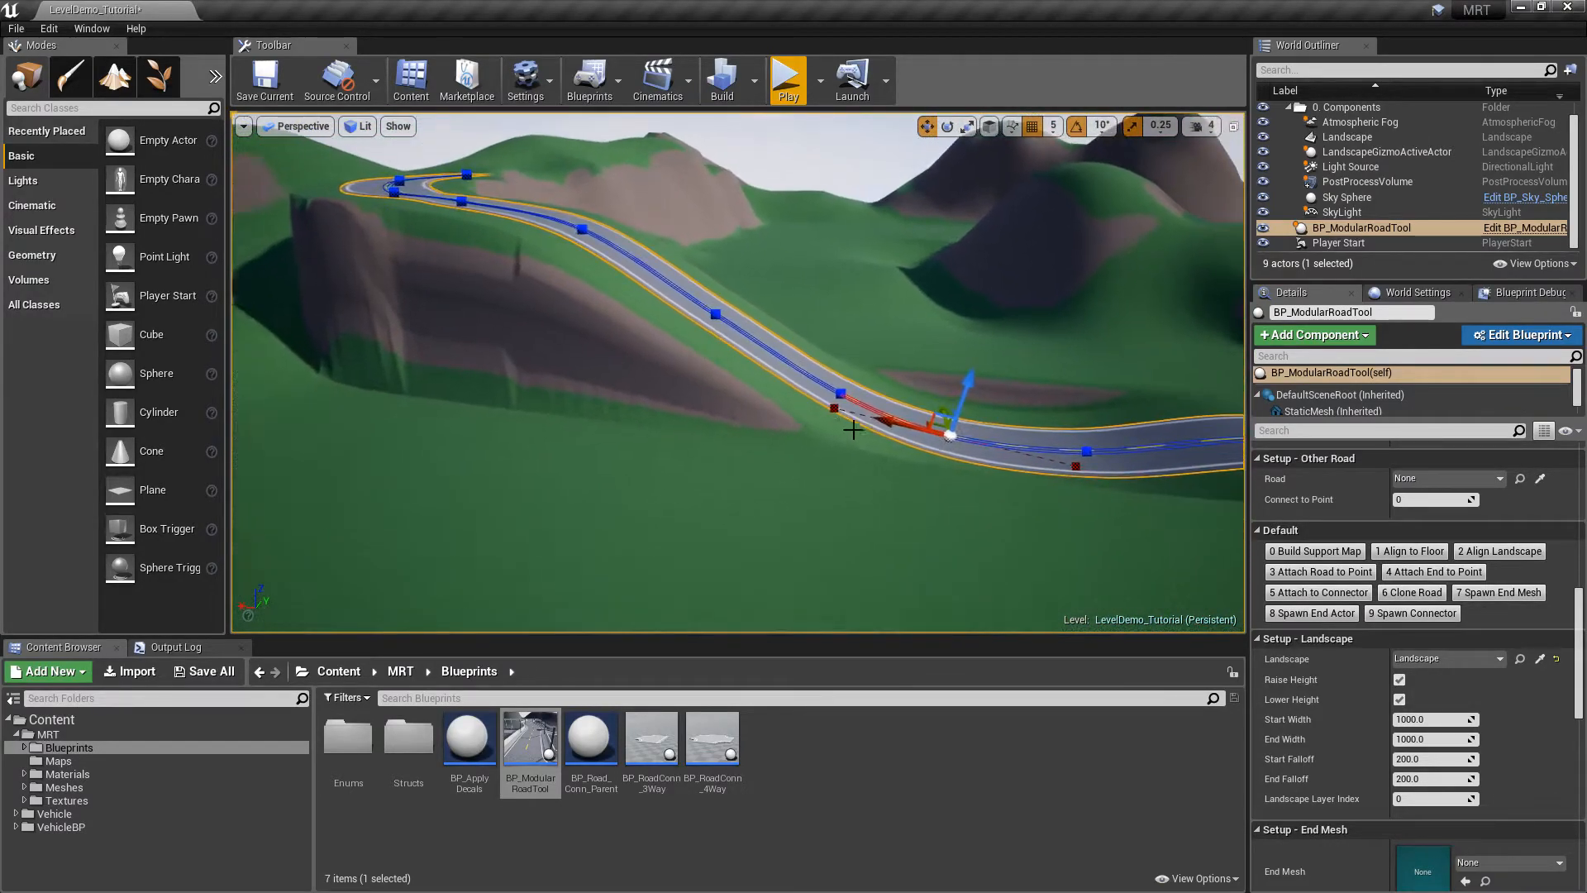
key("w")
right_click_drag(390, 225, 298, 307)
key("d")
left_click_drag(1579, 612, 1578, 475)
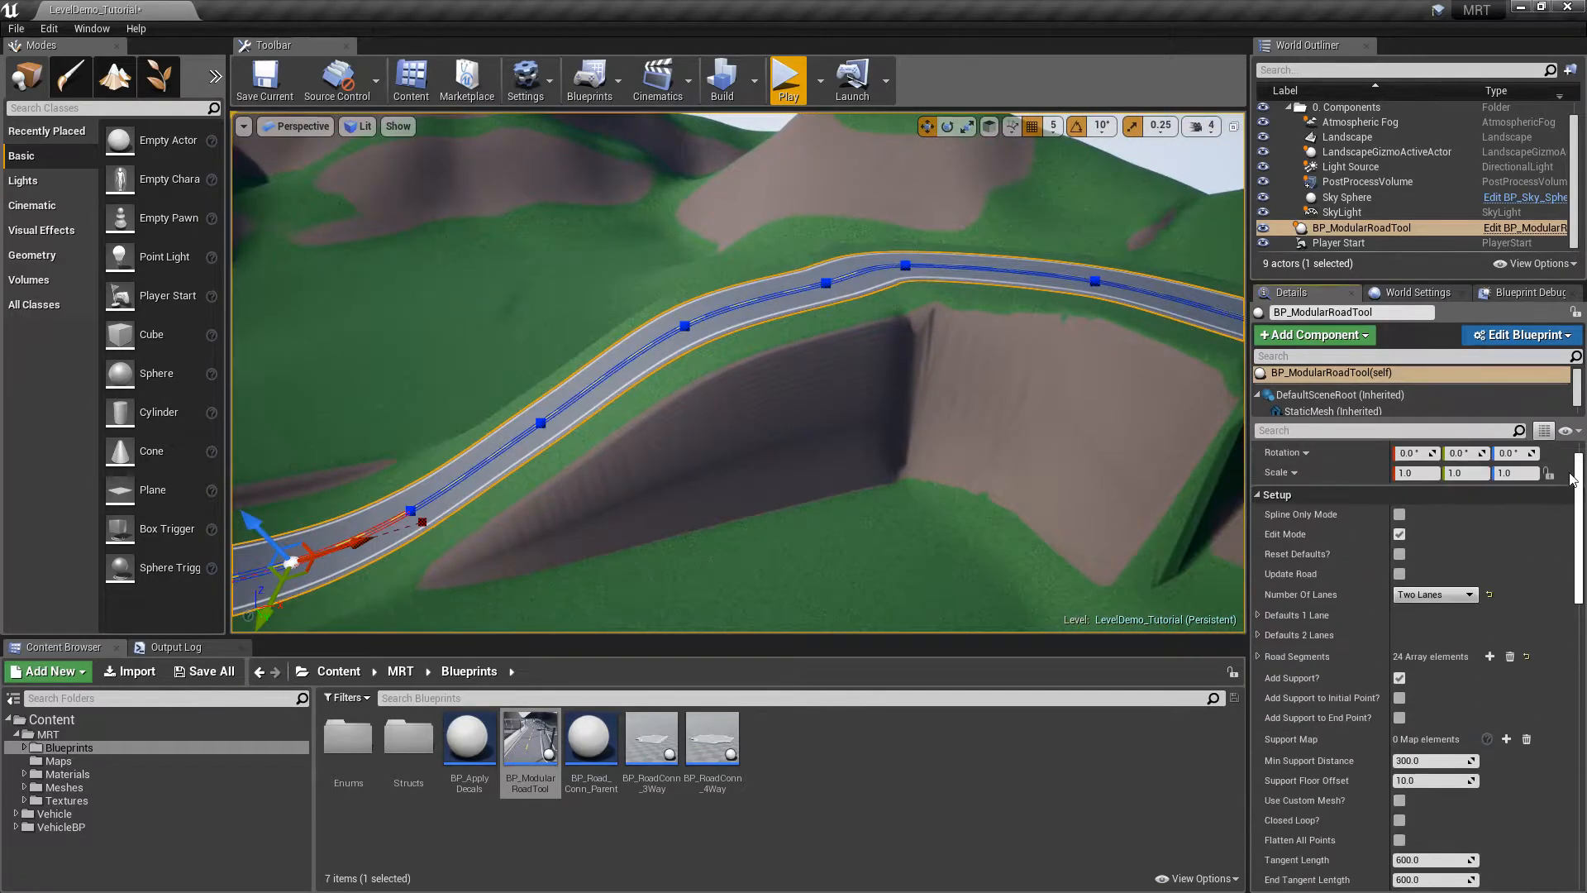
right_click_drag(954, 461, 861, 457)
key("w")
left_click(789, 83)
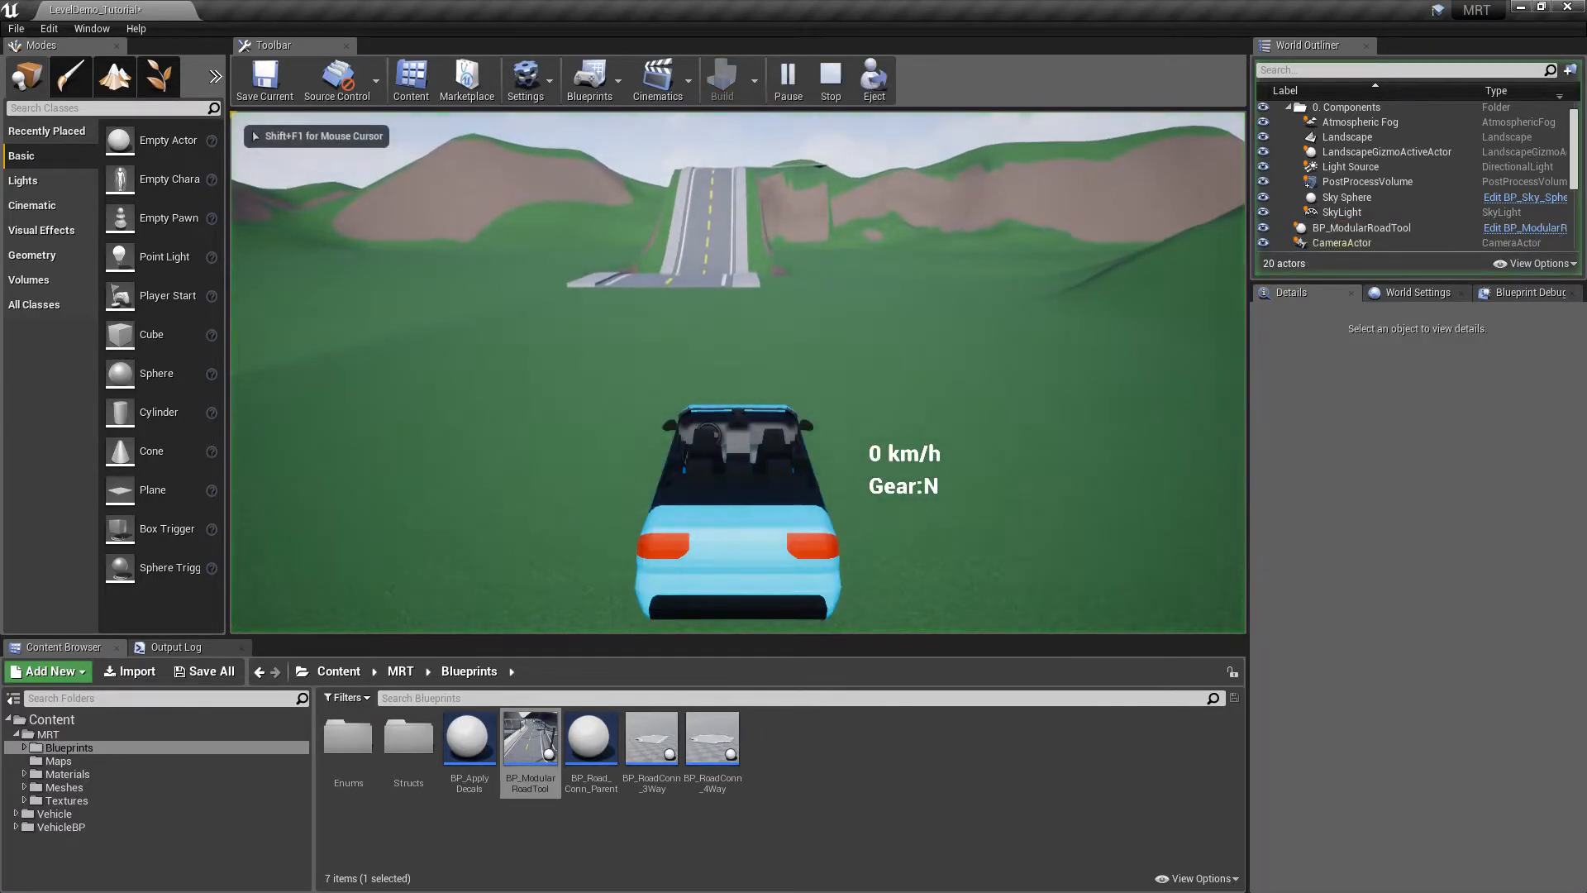
key("w")
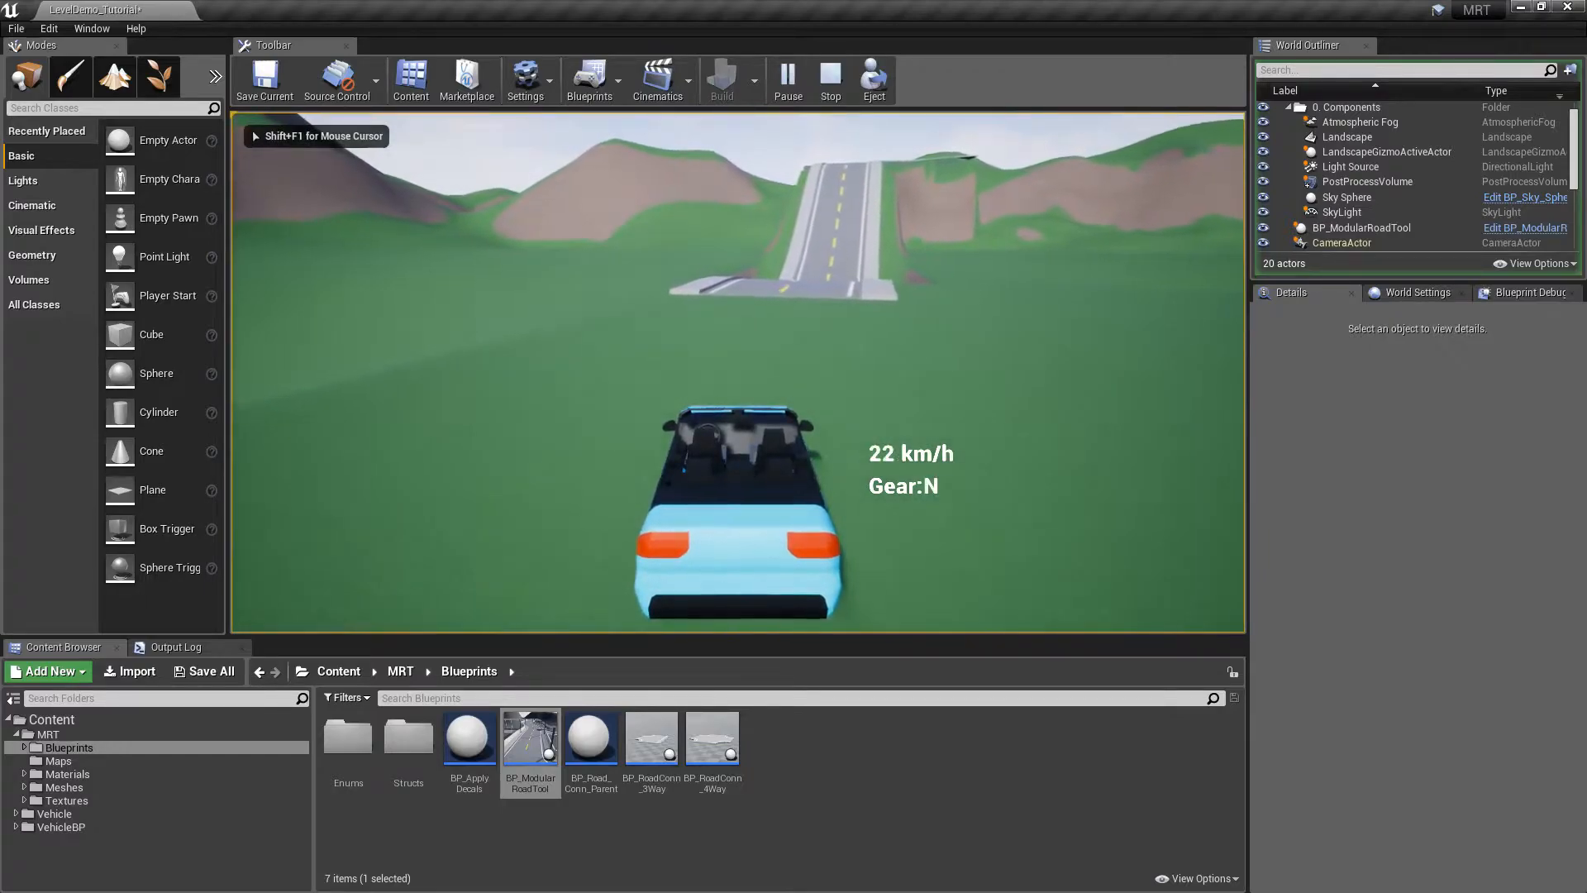
key("w")
key("d")
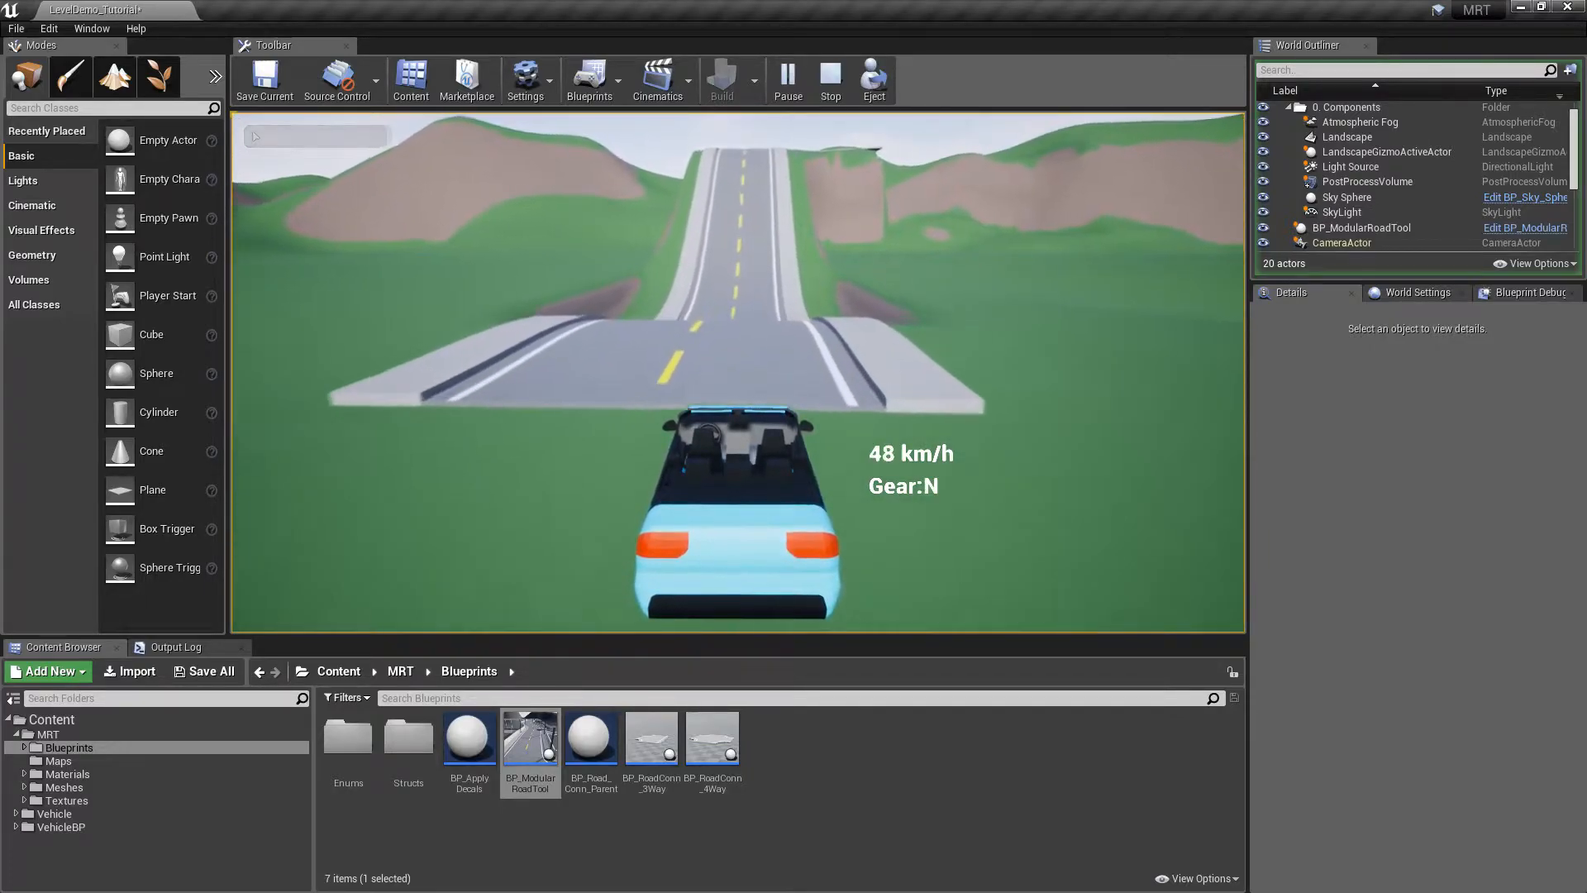
key("w")
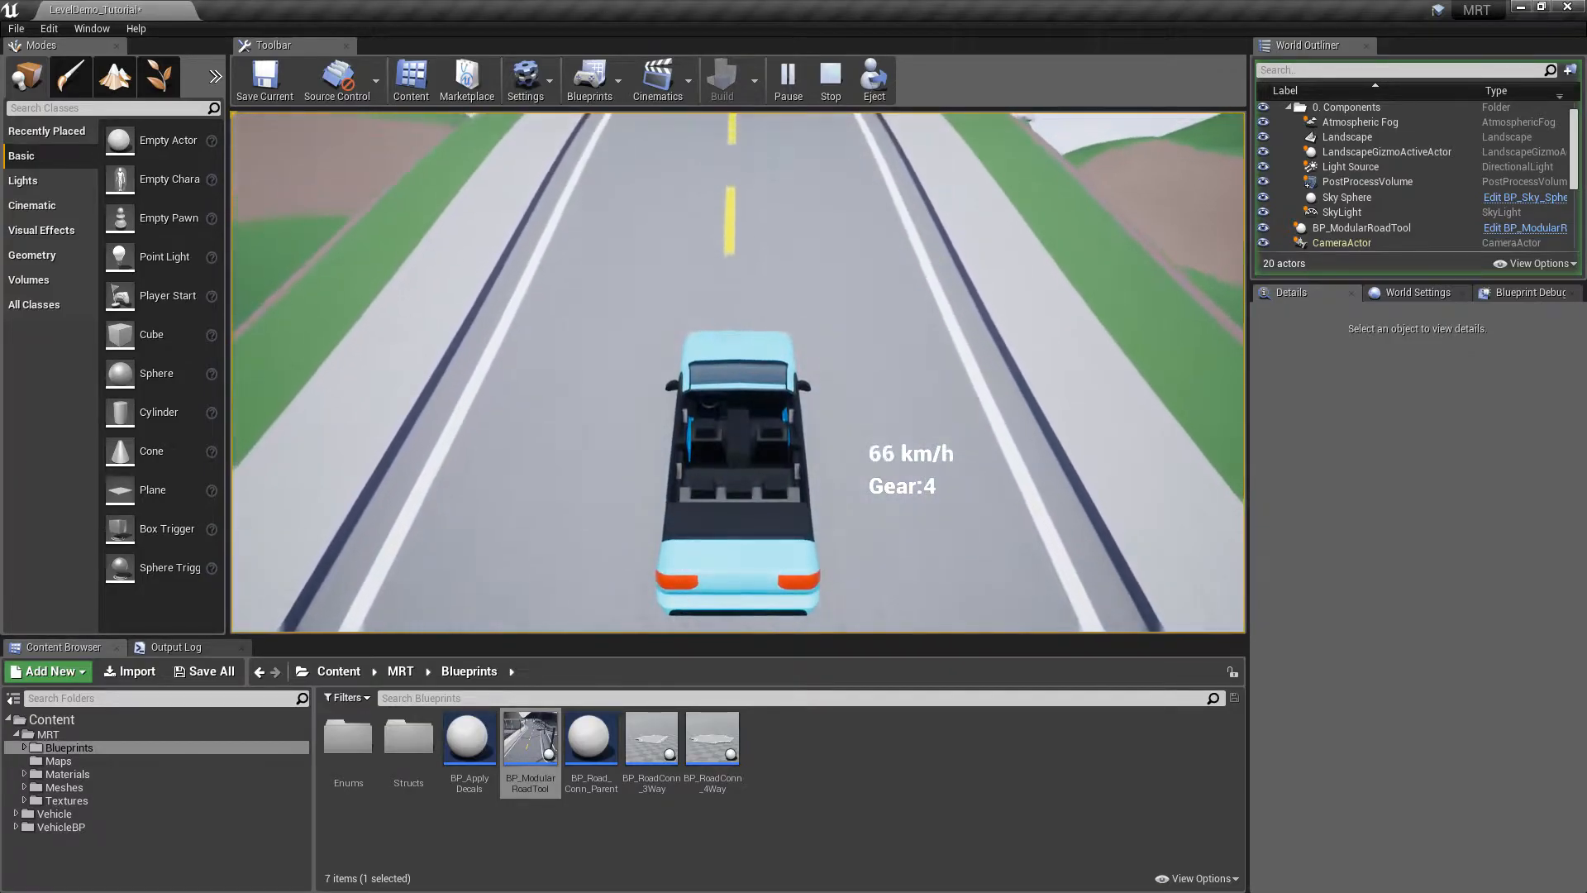
key("d")
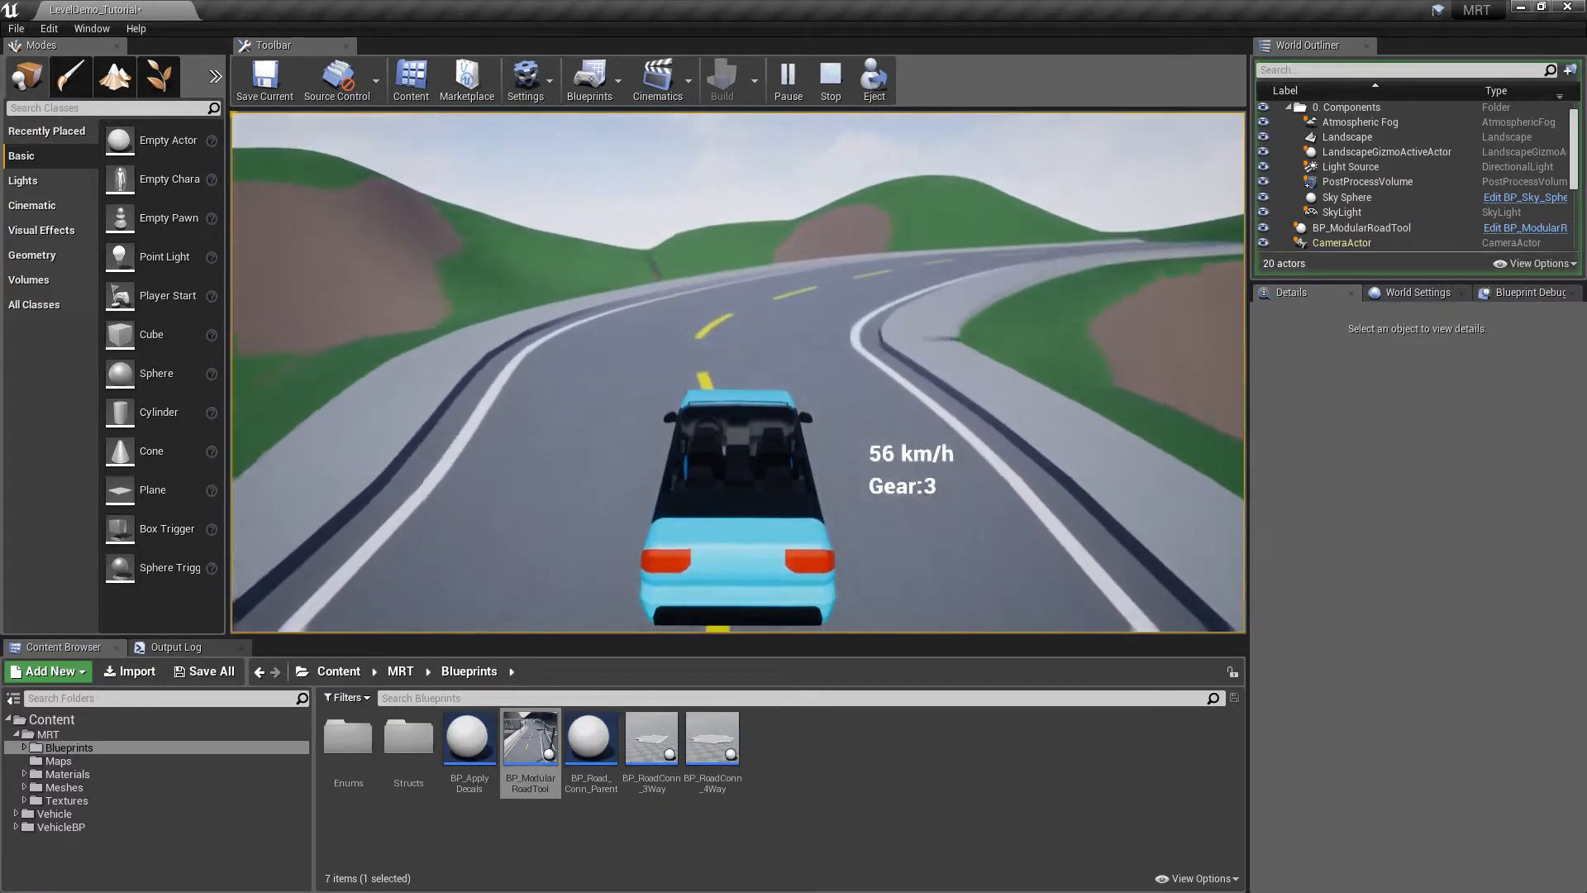
key("d")
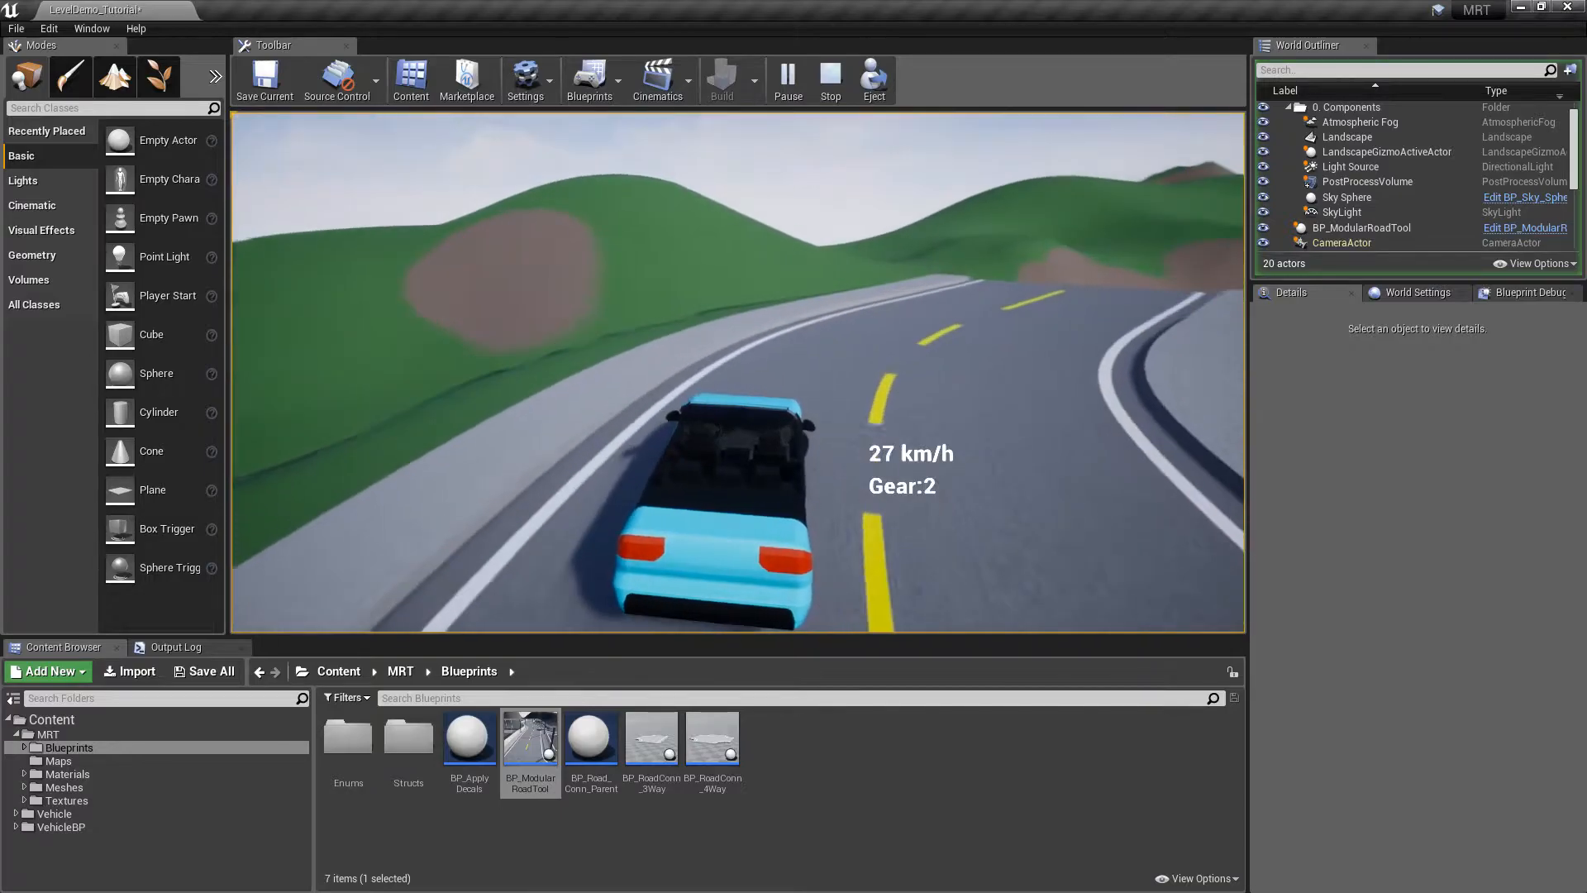
key("shift+F1")
key("Escape")
key("s")
right_click_drag(769, 250, 703, 318)
key("d")
left_click(622, 208)
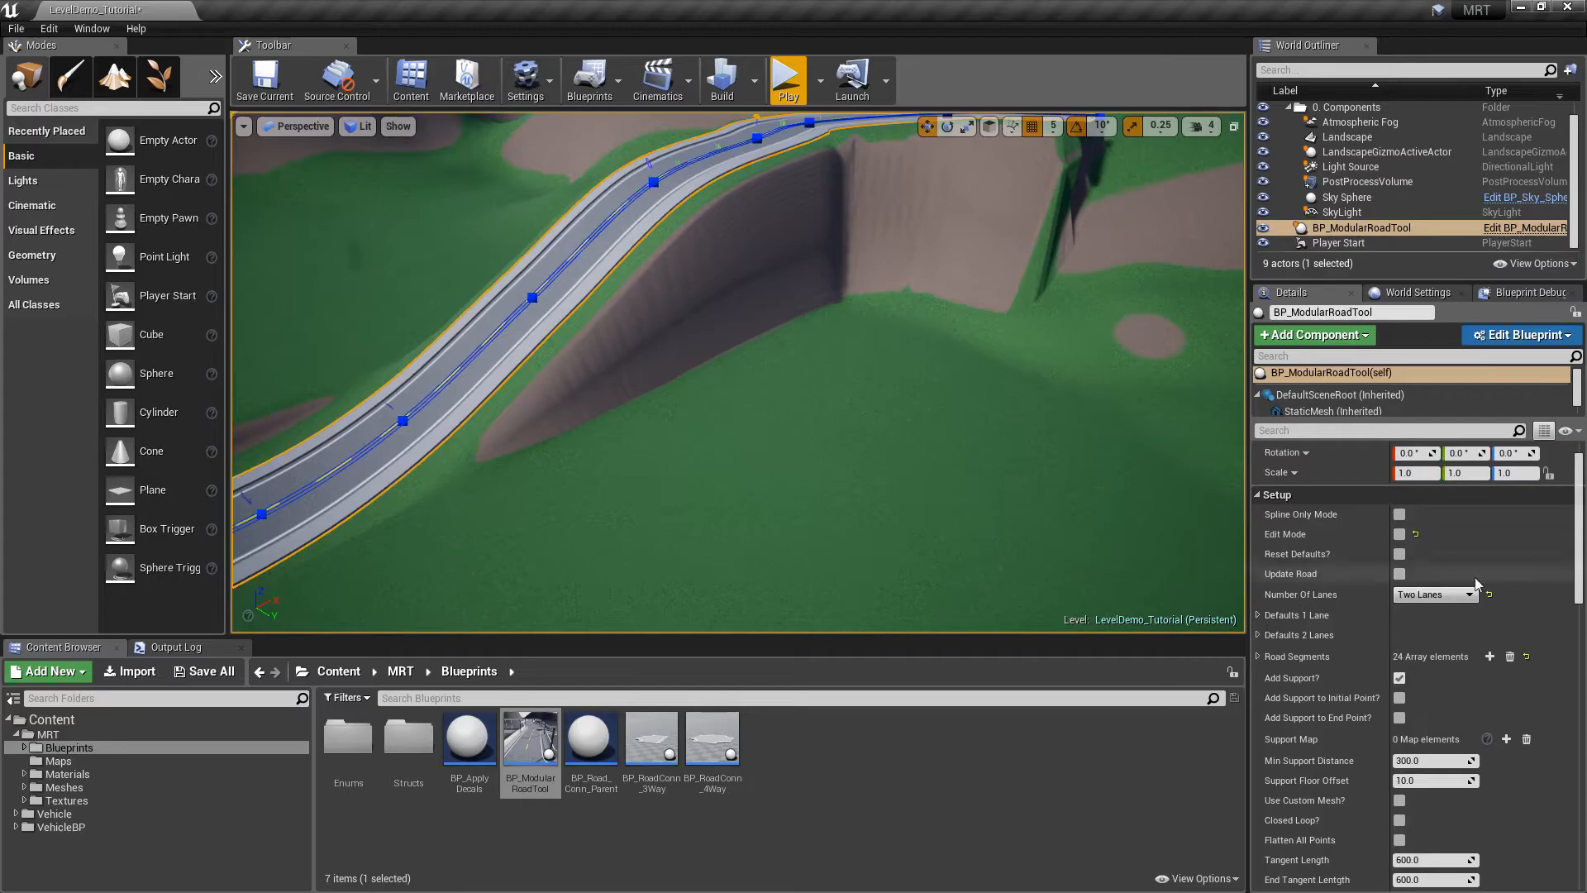
Drop a new BP_ModularRoadTool into the valley near the first road's end
left_click_drag(1579, 550, 1579, 655)
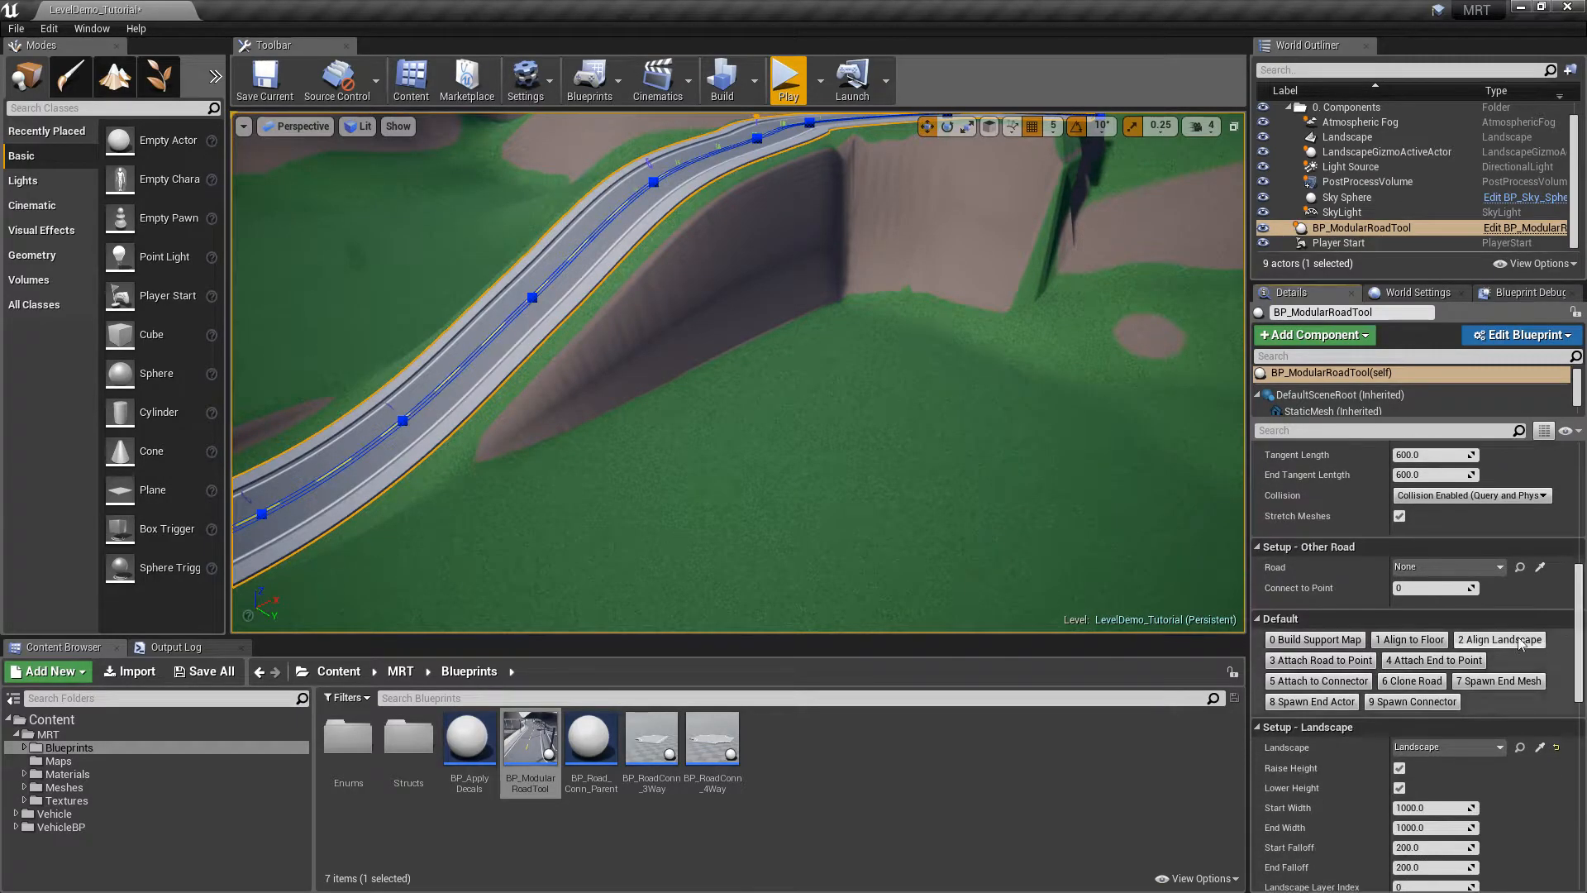
key("a")
right_click_drag(959, 474, 1062, 458)
key("s")
right_click_drag(893, 396, 822, 355)
left_click_drag(907, 419, 908, 419)
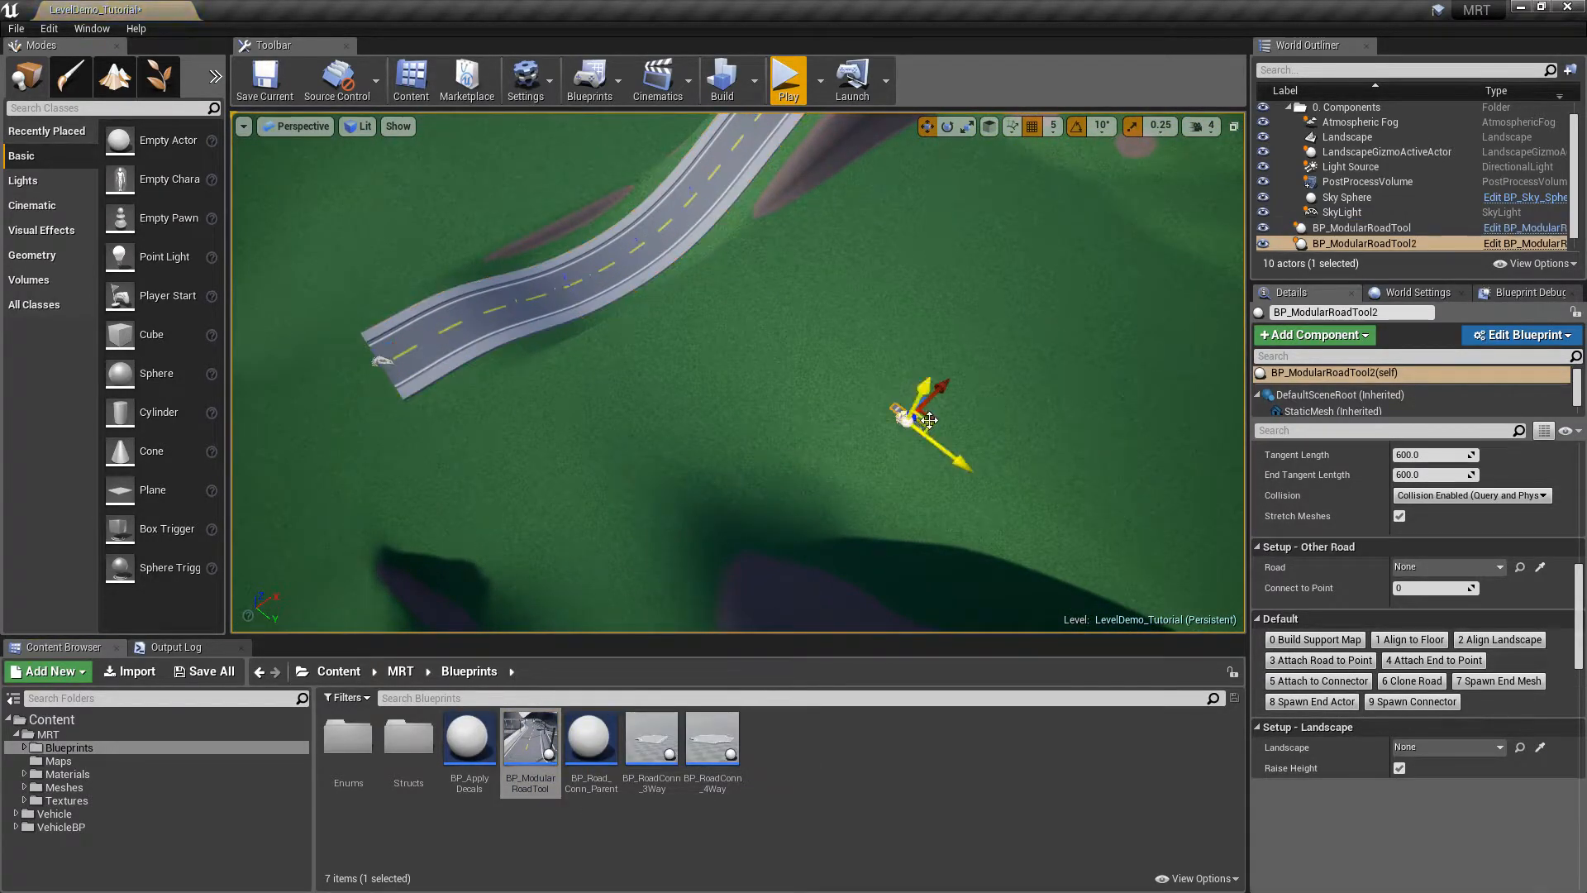
Select the new two-lane road piece and raise it above the ground with the Z arrow
scroll(1463, 587, "up", 5)
left_click(1446, 588)
right_click_drag(967, 413, 928, 415)
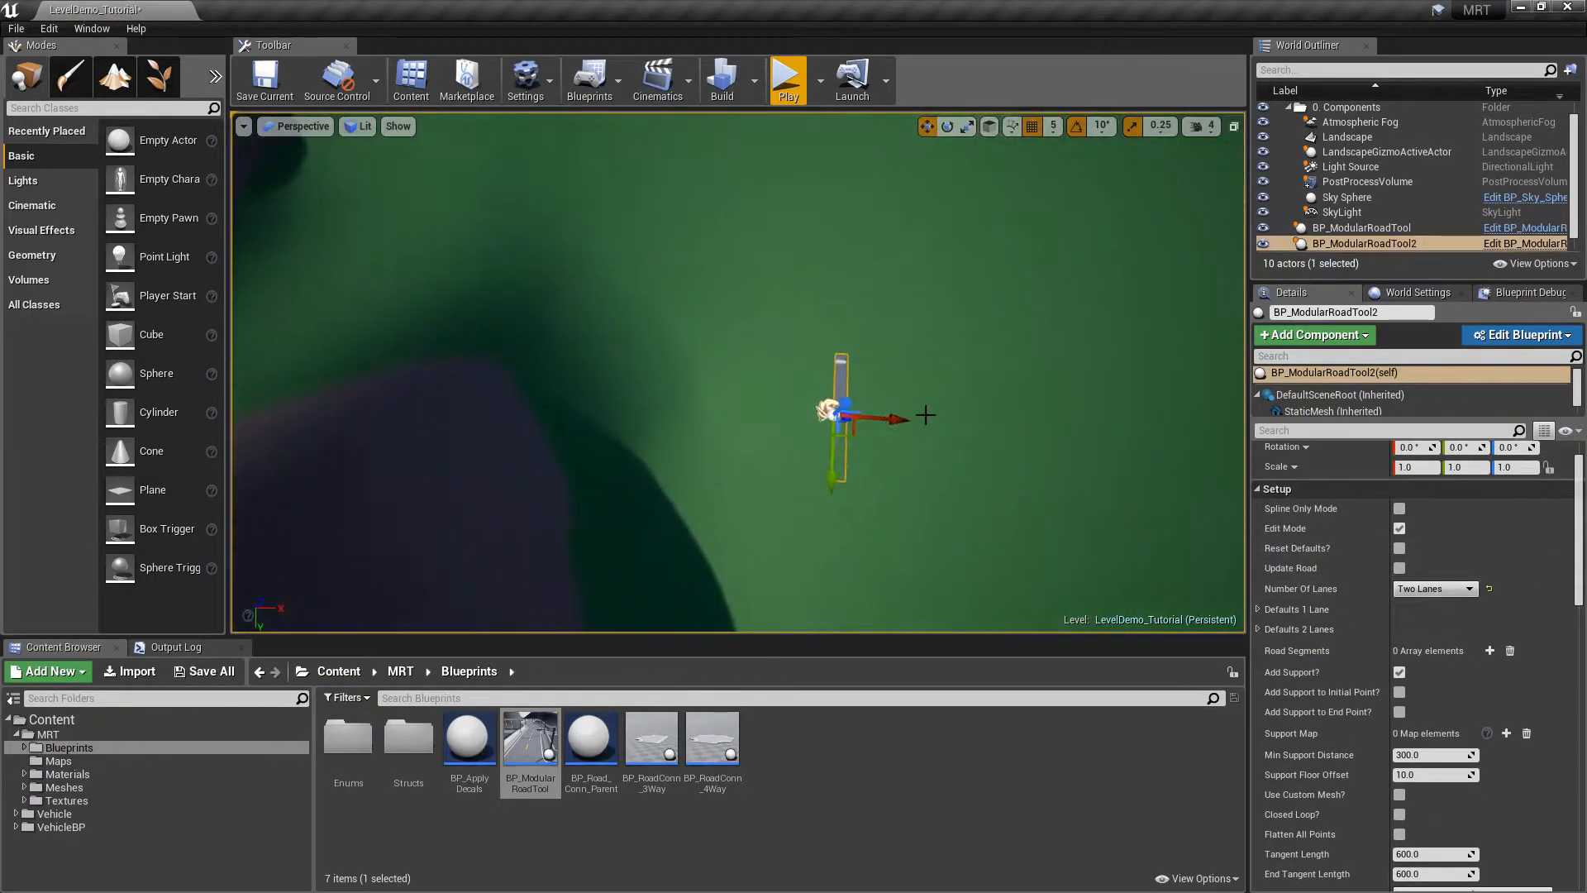
left_click(852, 339)
left_click(838, 405)
left_click_drag(845, 395, 857, 300)
right_click_drag(860, 349, 914, 329)
right_click_drag(817, 388, 846, 386)
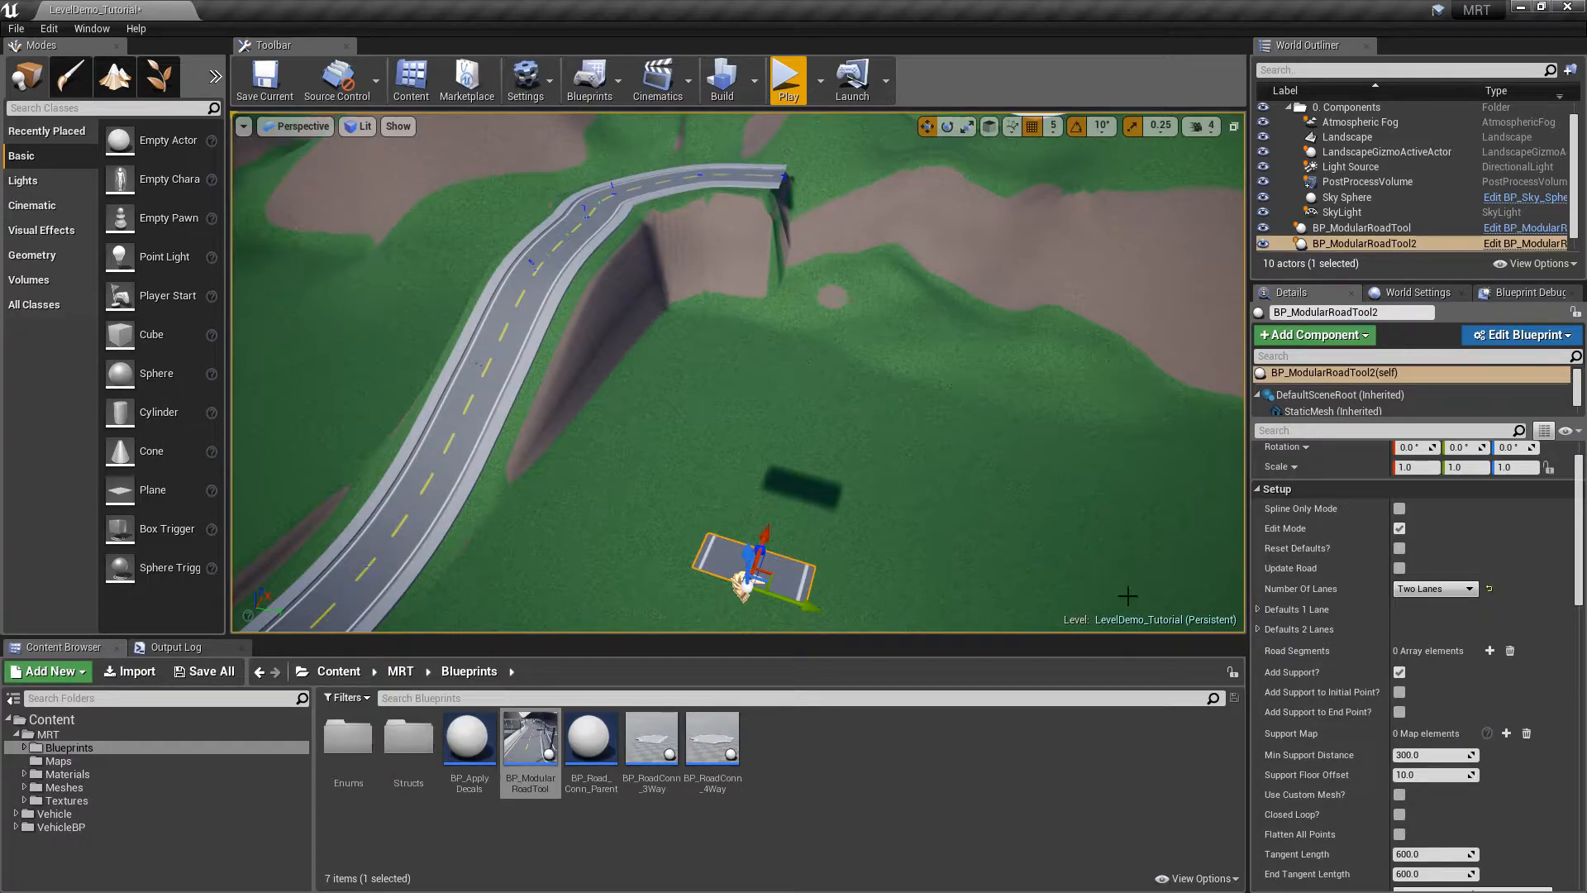
left_click_drag(1578, 566, 1579, 703)
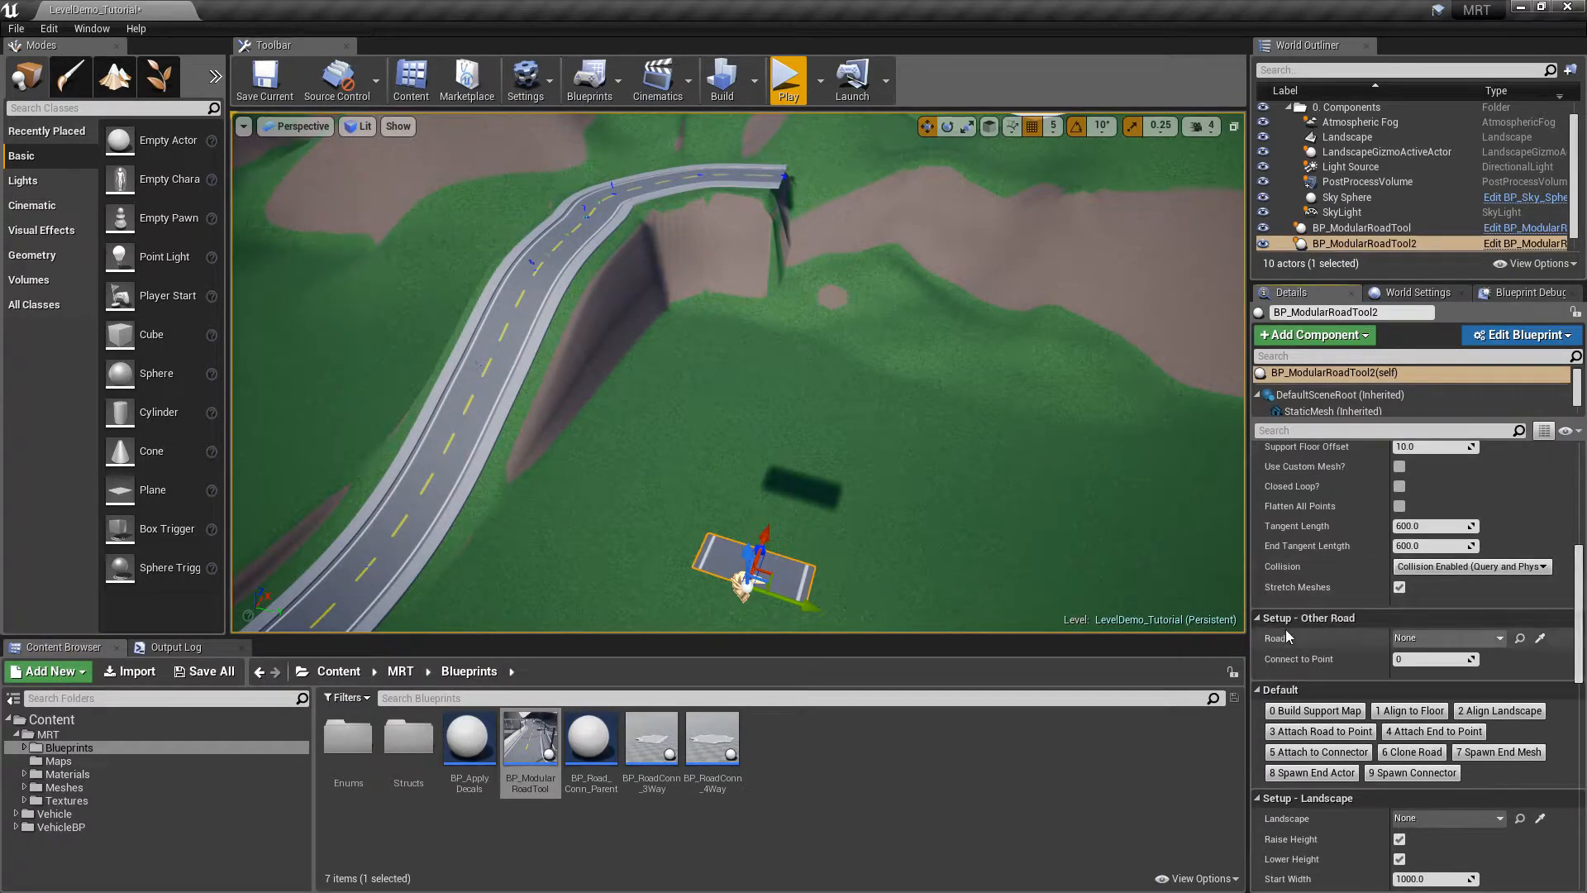
Use the Other Road eyedropper to pick BP_ModularRoadTool, flying to its end at point 10
left_click(1541, 641)
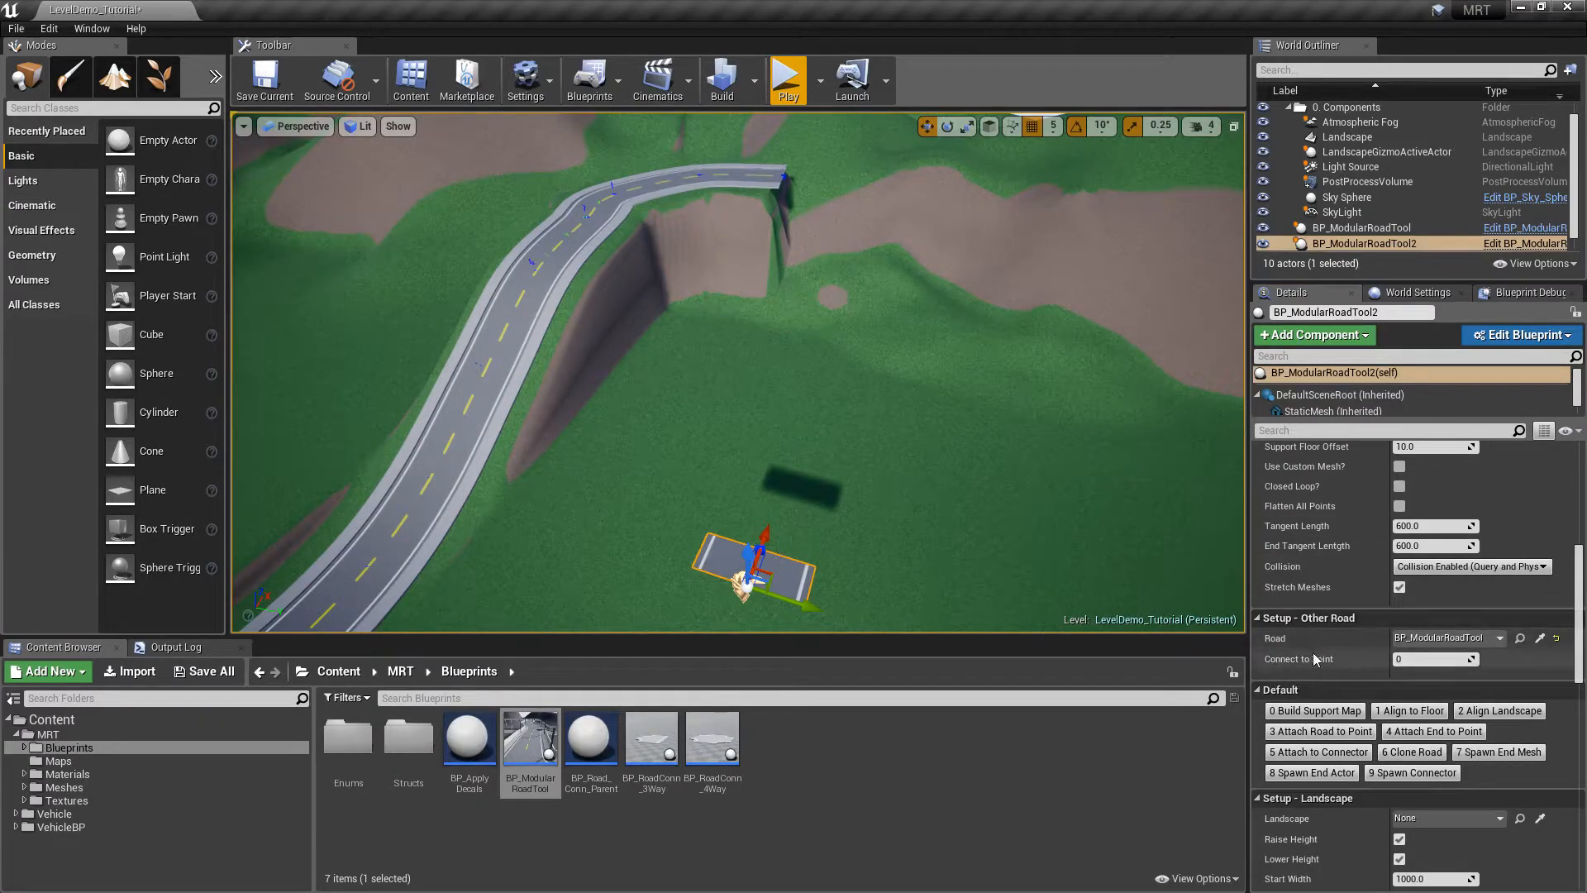
right_click_drag(894, 420, 1050, 289)
key("w")
right_click_drag(700, 352, 698, 454)
key("w")
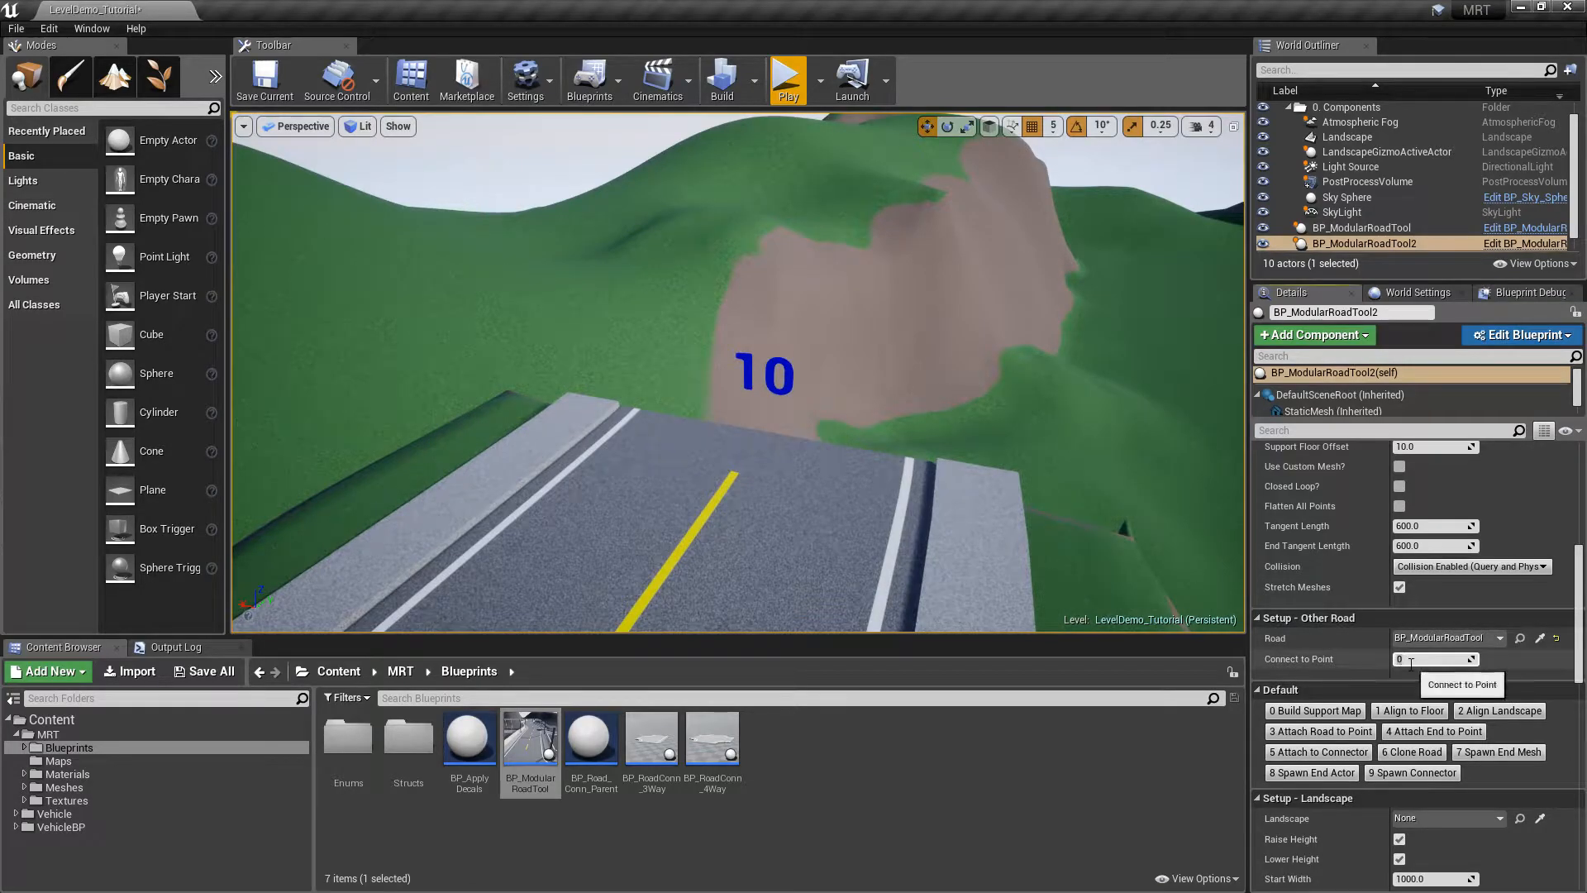
key("s")
right_click_drag(1069, 395, 841, 433)
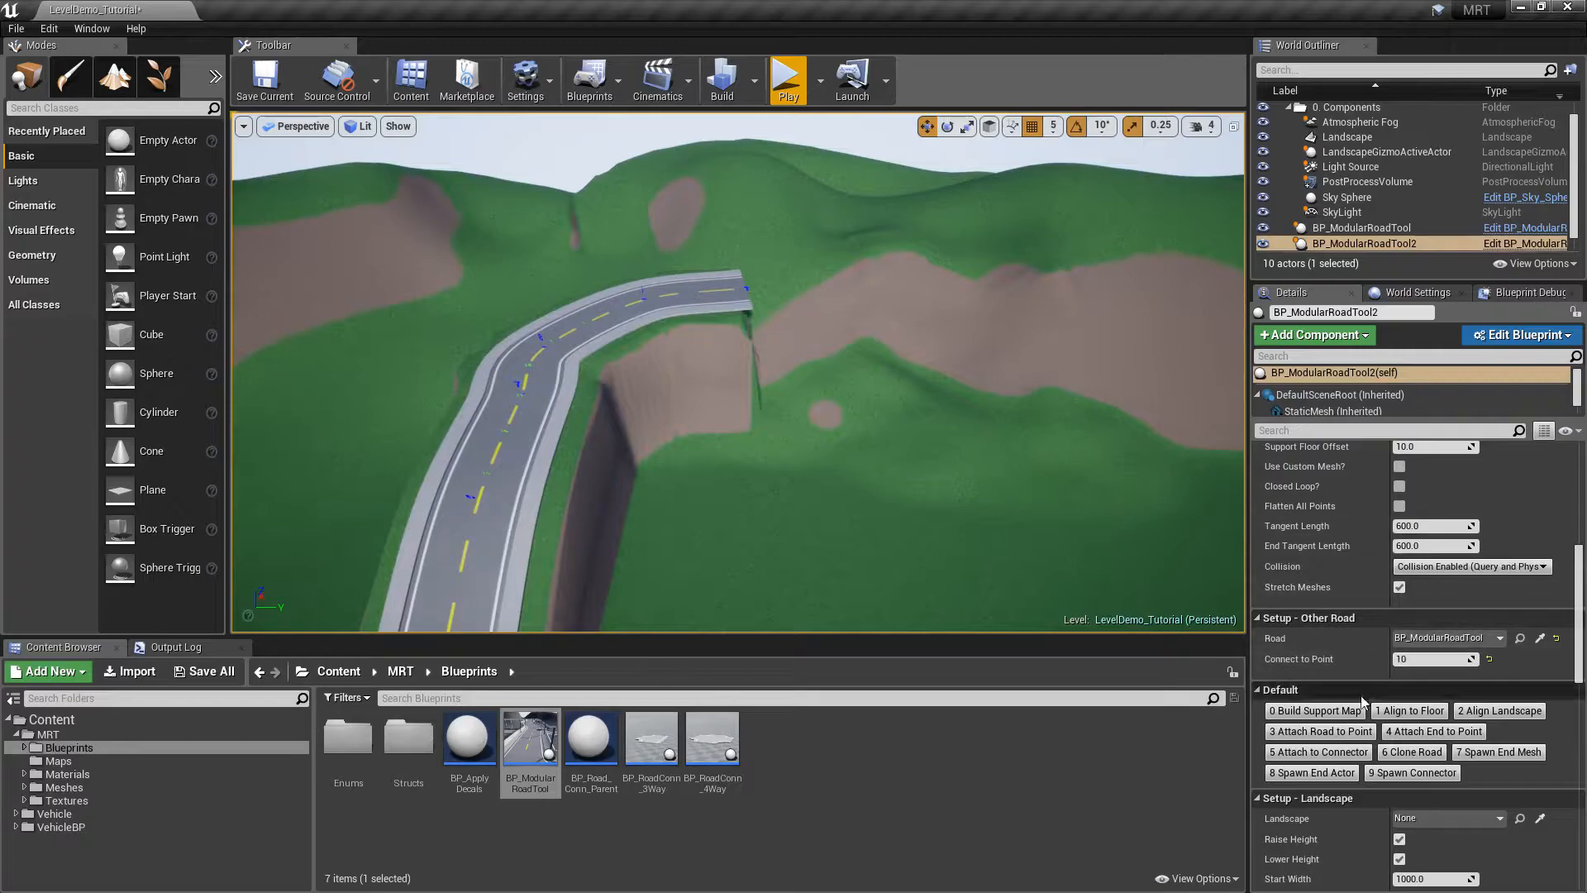
key("w")
mouse_move(978, 374)
right_mouse_down()
mouse_move(983, 331)
mouse_move(996, 346)
mouse_move(978, 374)
right_mouse_up()
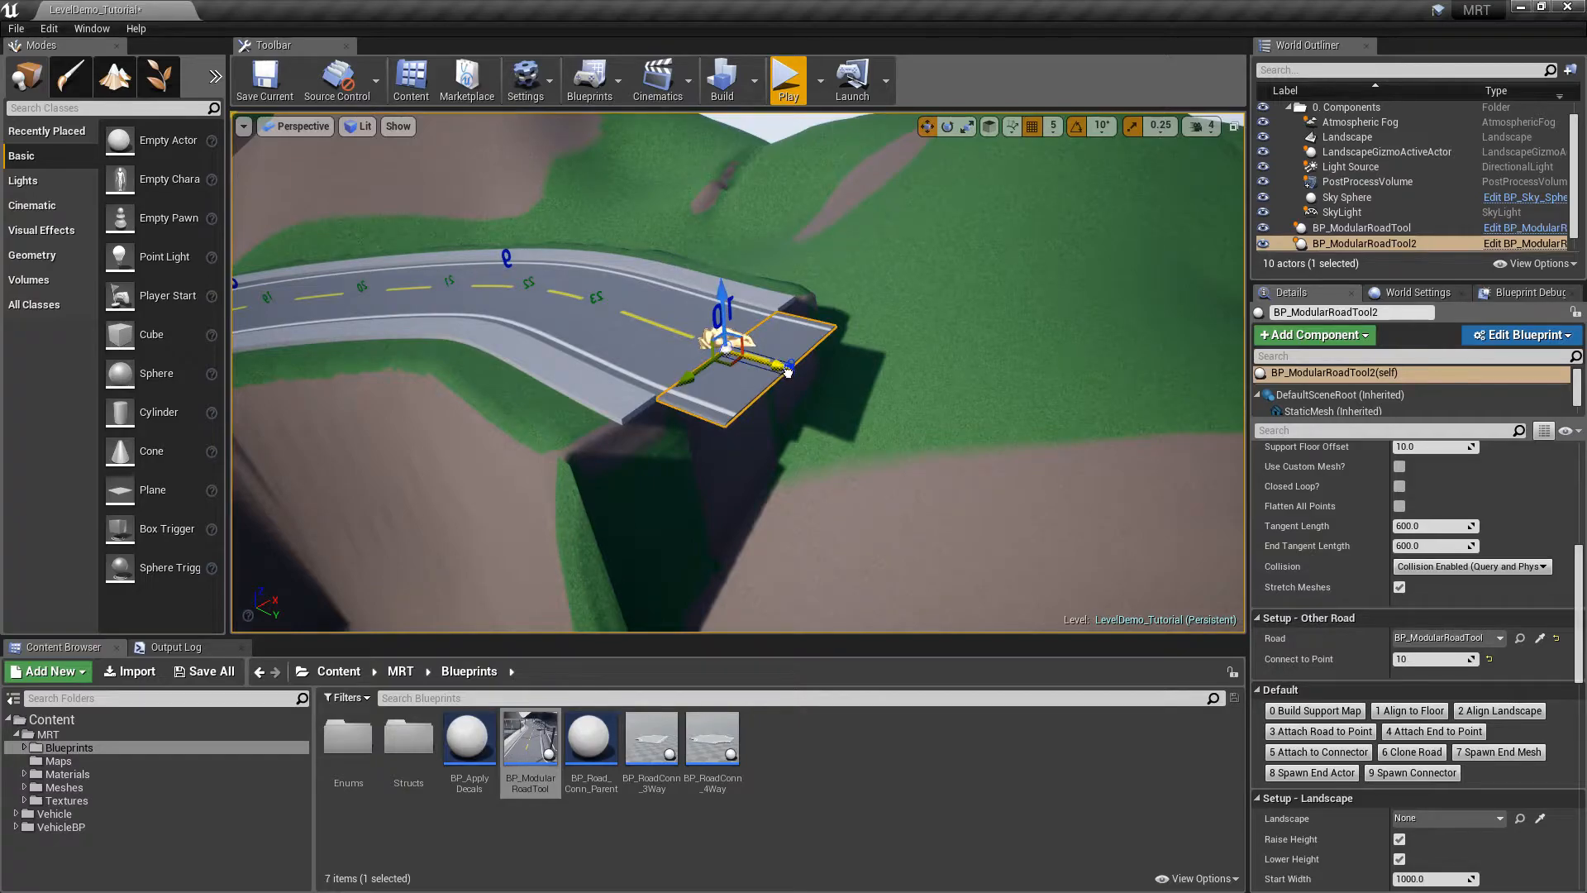
Stretch the second road out from point 10, adding spline points to lengthen and bend it
left_click_drag(833, 383, 1222, 616)
right_click_drag(909, 381, 872, 332)
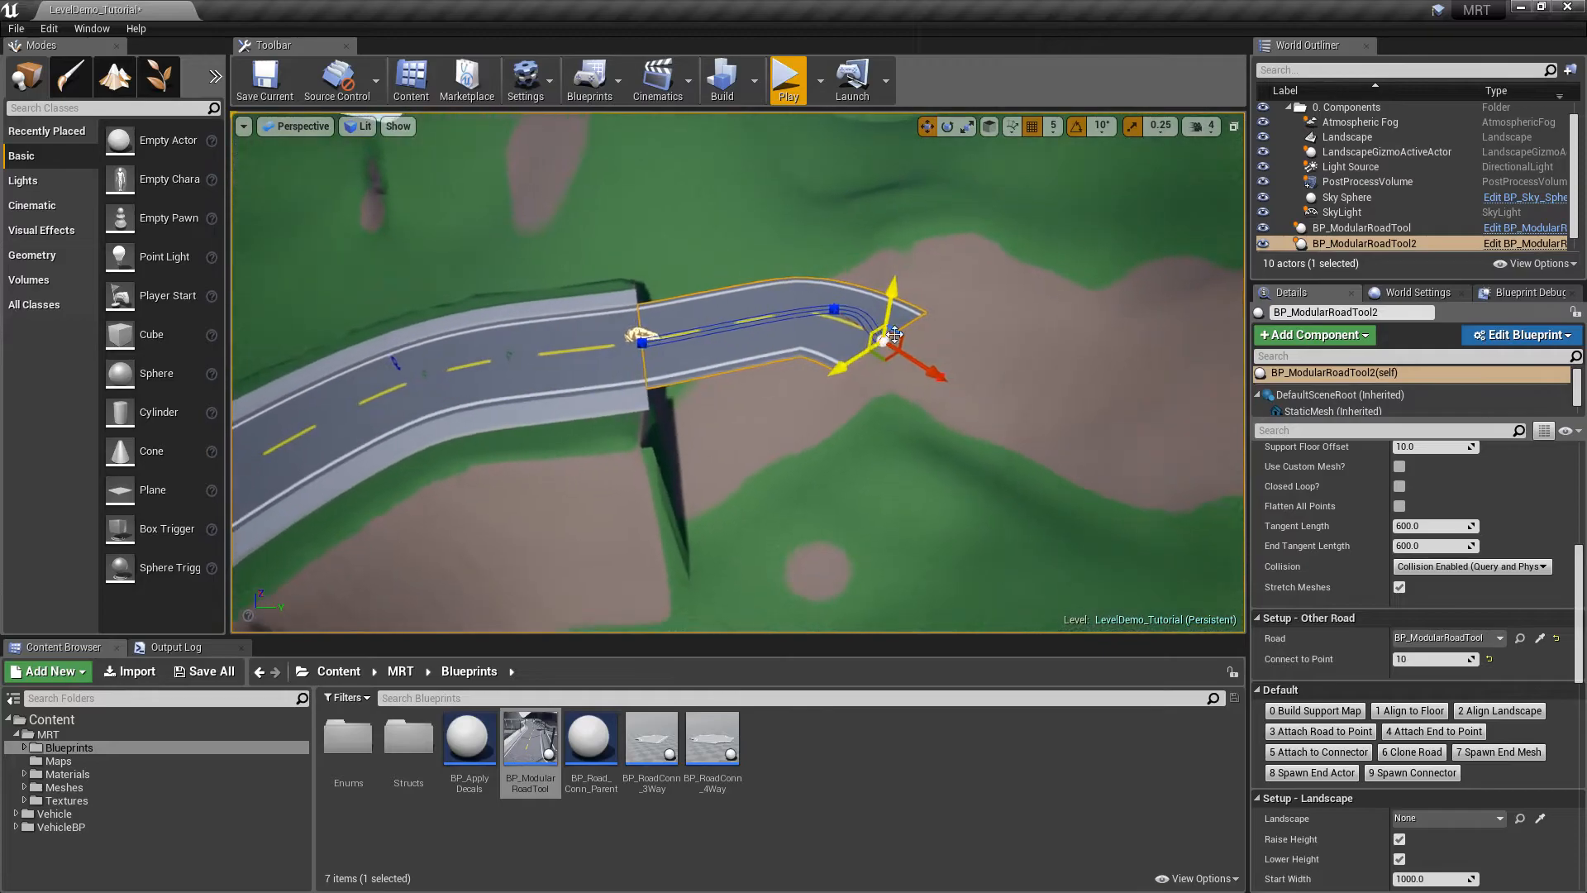
left_click_drag(934, 379, 1118, 474)
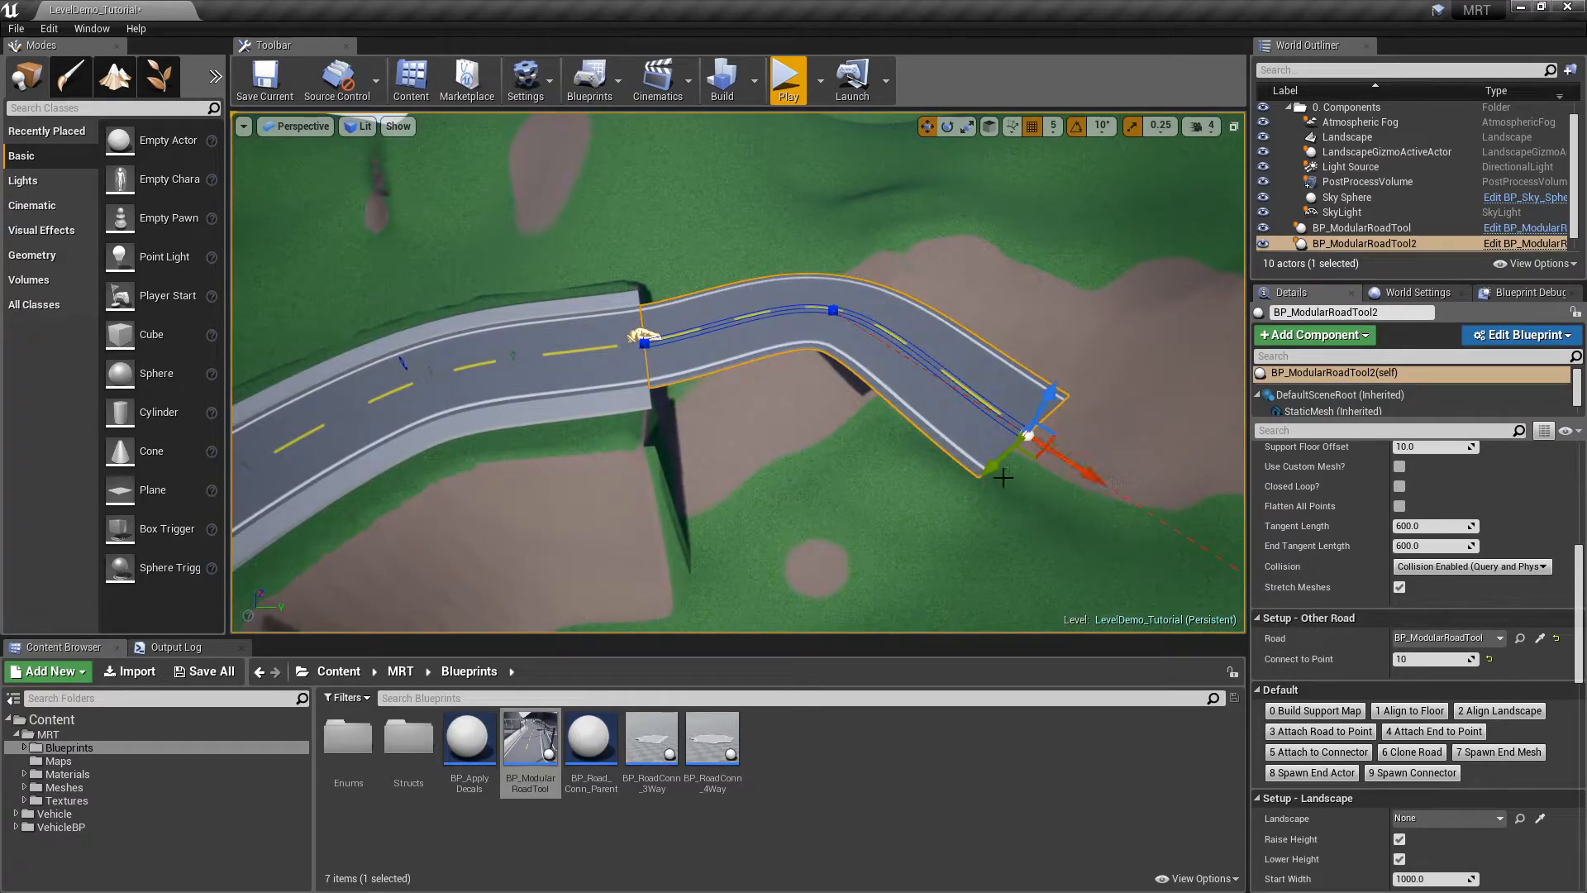
left_click_drag(1003, 478, 1009, 458)
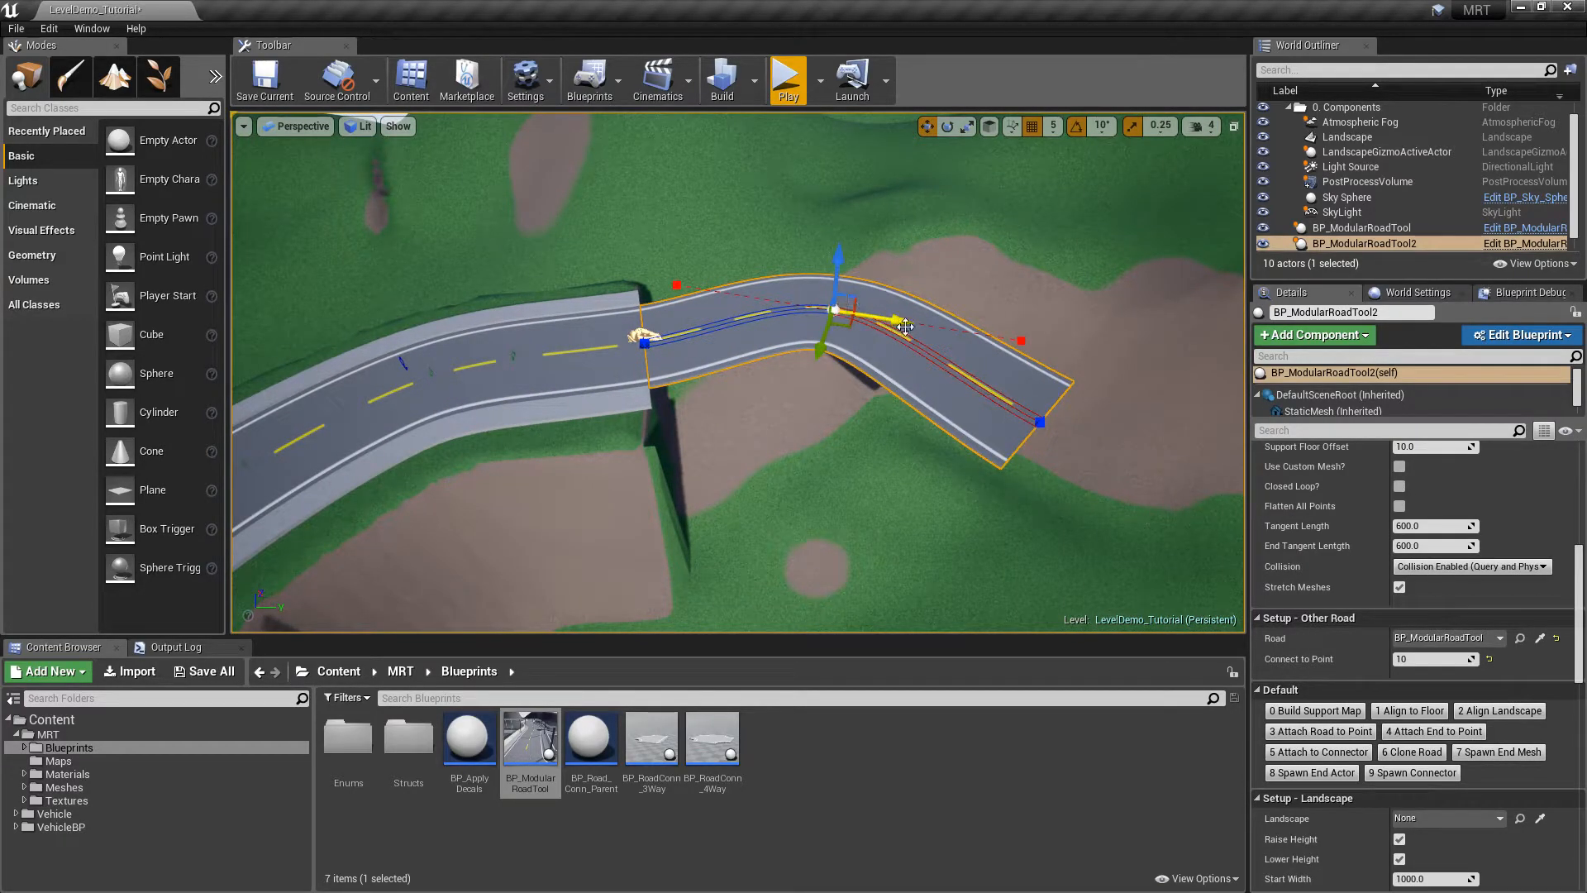
left_click_drag(904, 326, 951, 337)
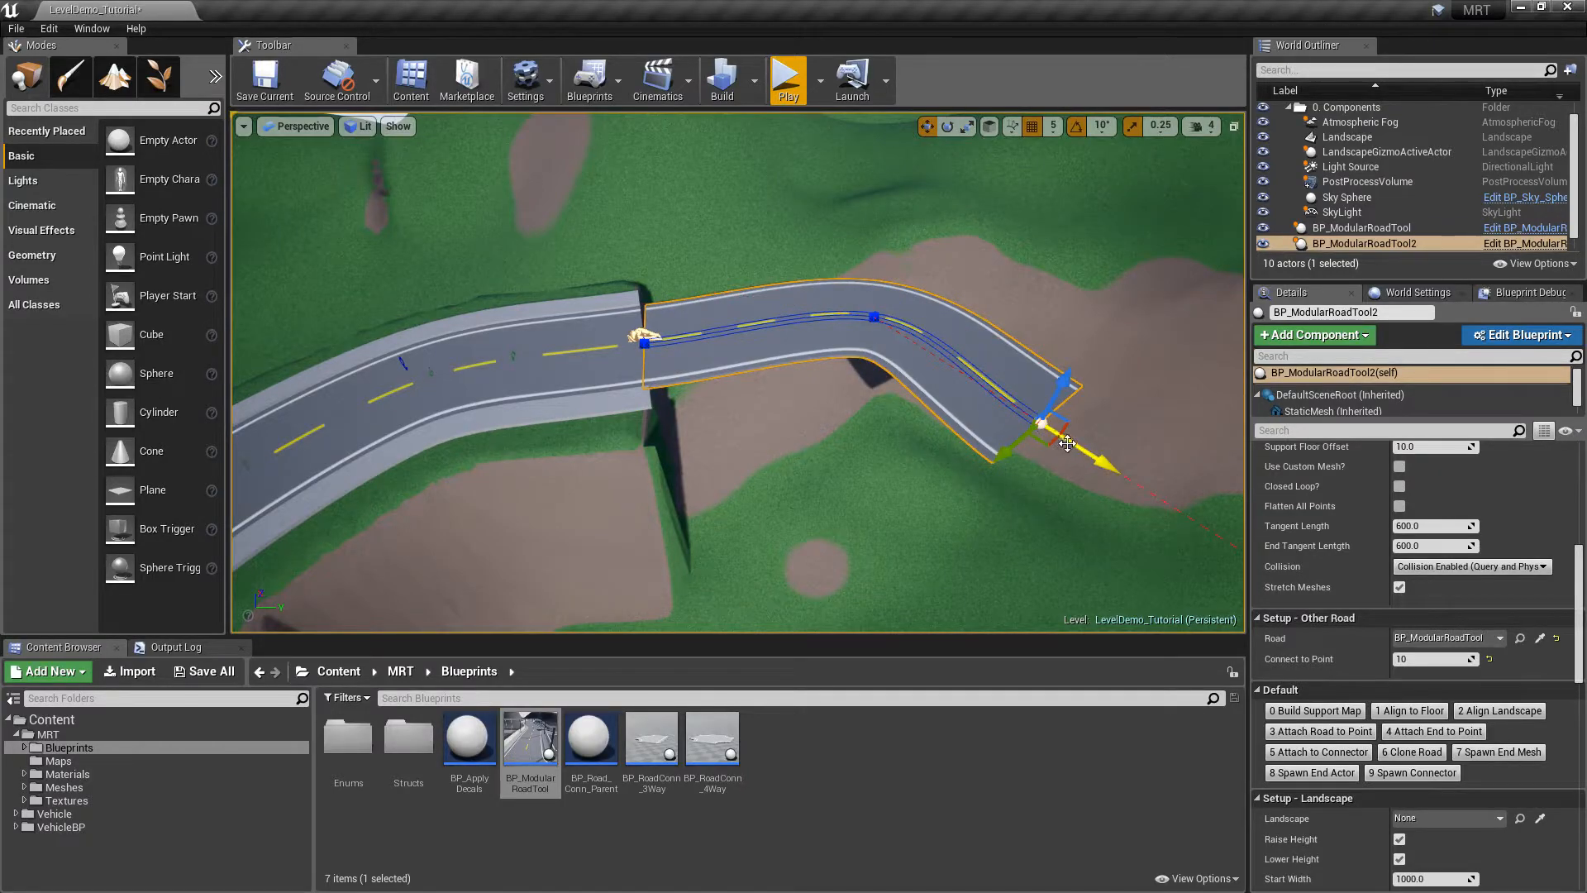
left_click_drag(1067, 443, 1231, 549, "alt")
right_click_drag(1091, 521, 579, 438)
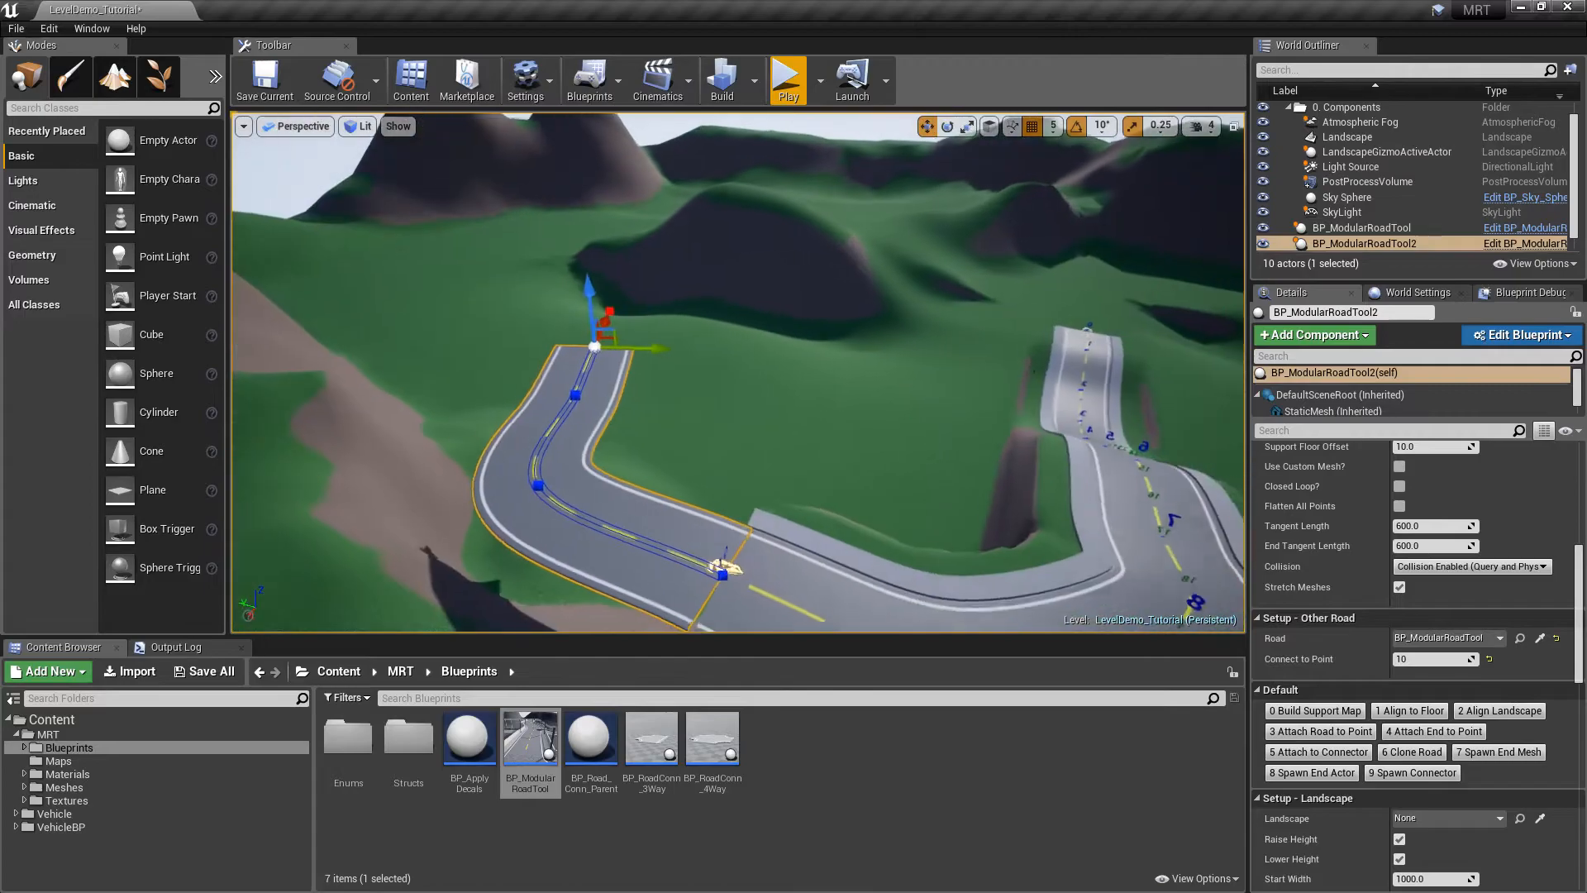
Reshape the second road's curve toward the upper left and reselect it near the junction
right_click_drag(1083, 332, 1096, 333)
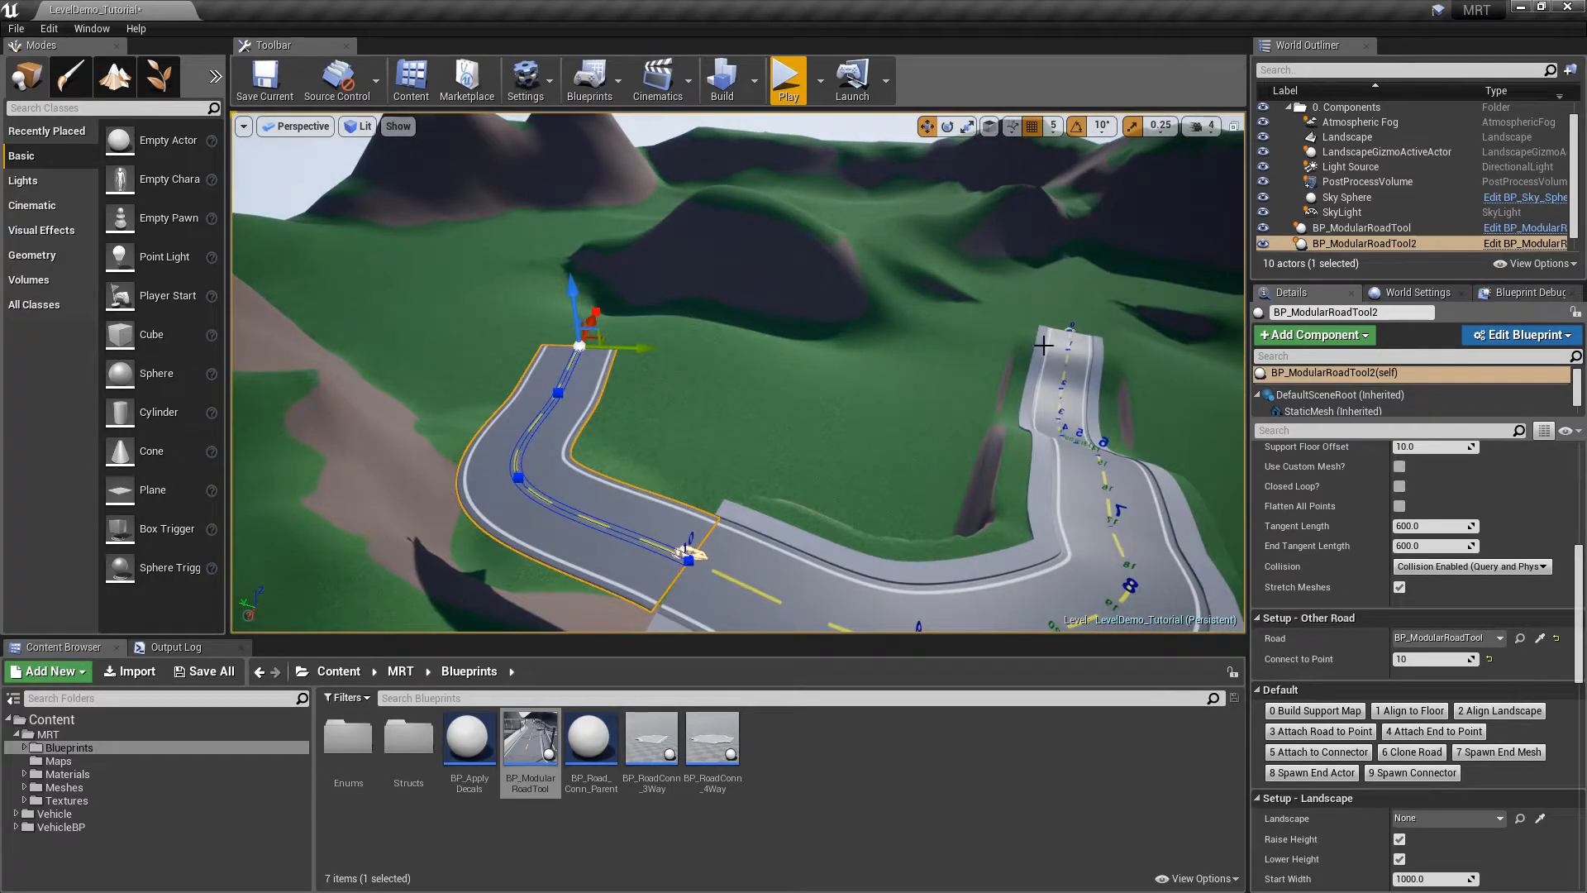
right_click_drag(789, 461, 675, 485)
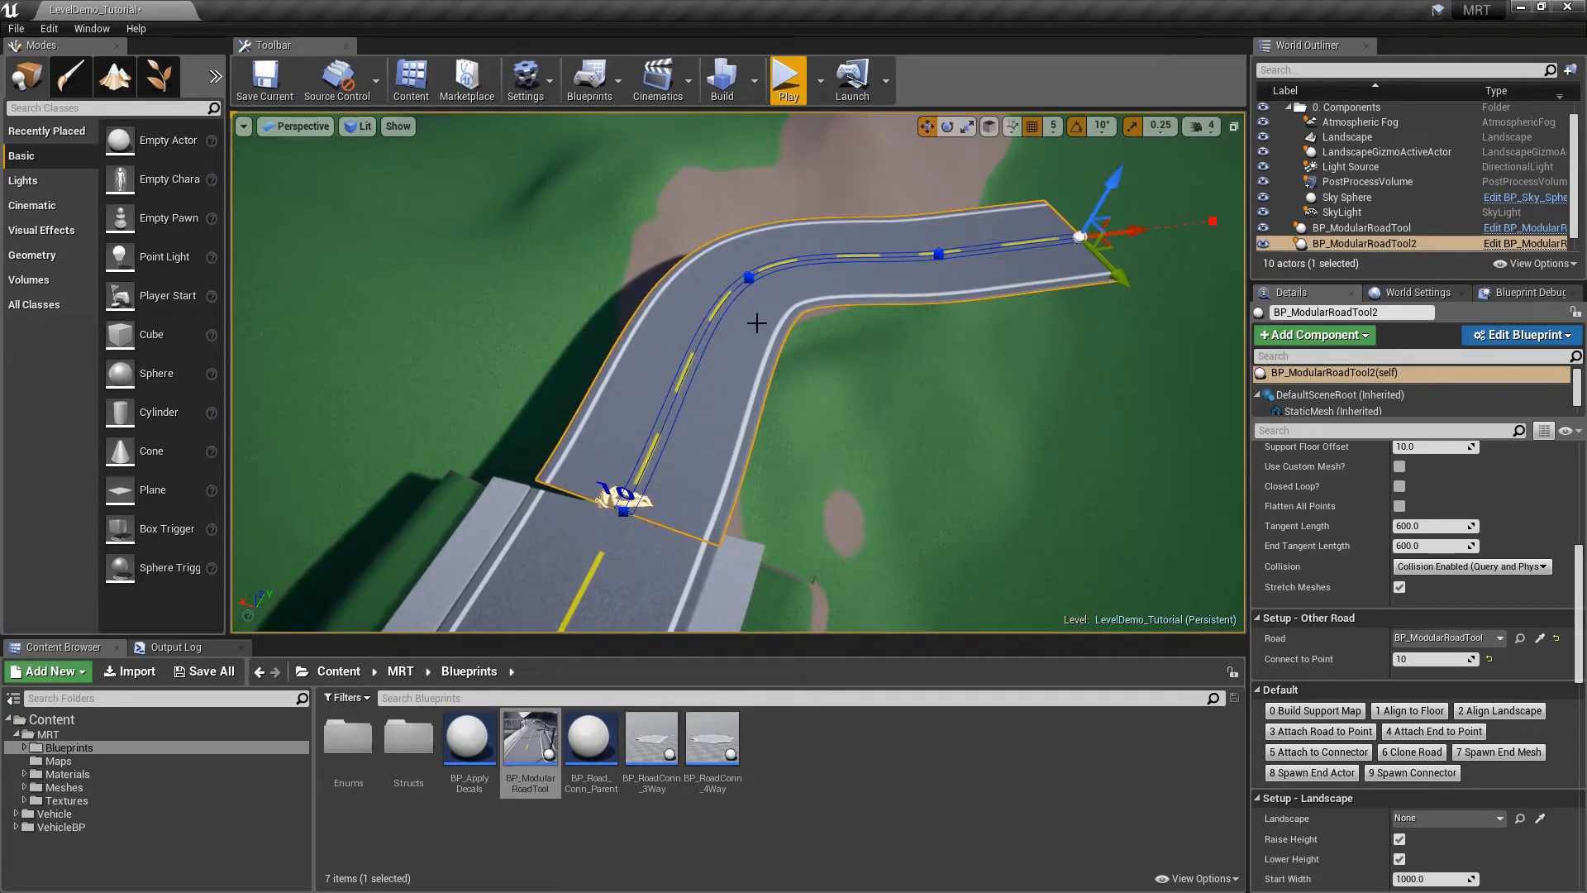
left_click_drag(796, 313, 772, 302)
key("Escape")
right_click_drag(813, 424, 636, 425)
left_click(818, 450)
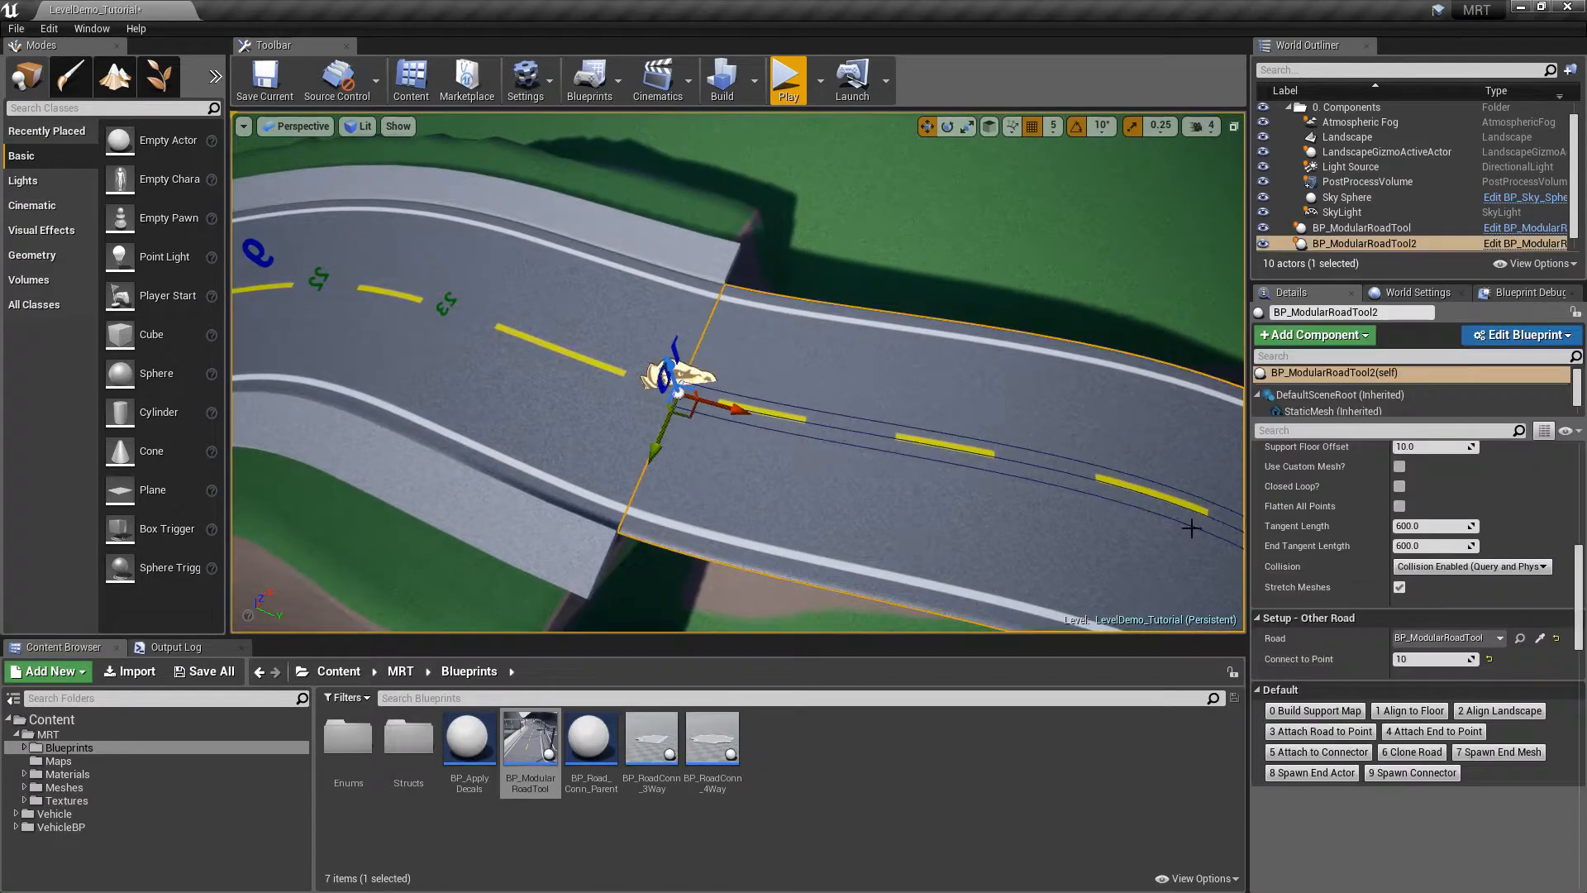
scroll(1405, 595, "up", 5)
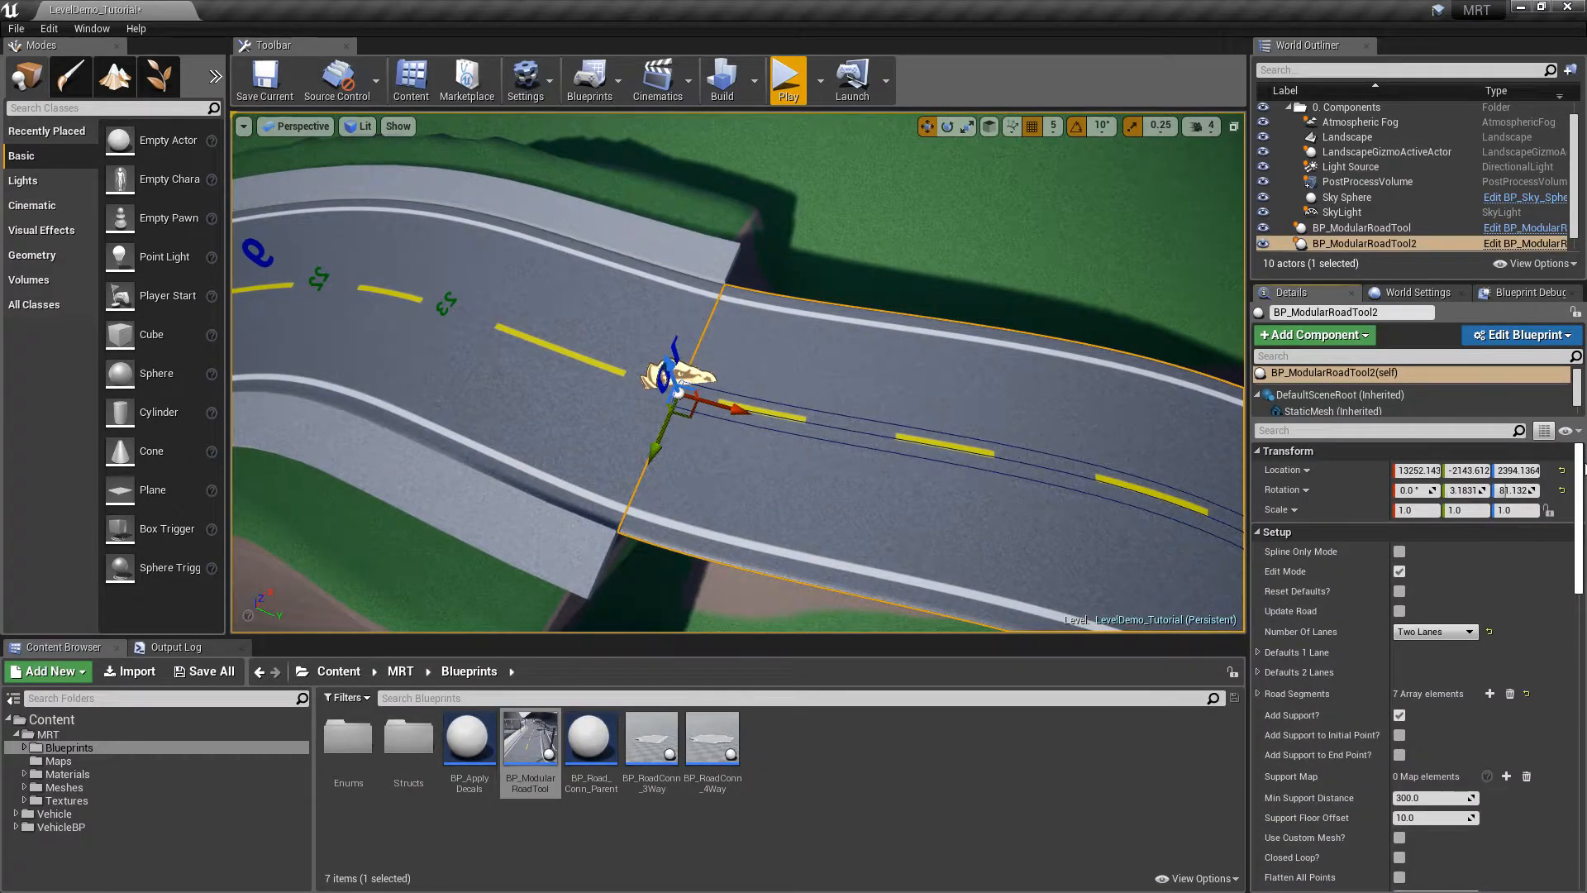
Leave spline edit mode so the second road rebuilds, then deselect it
left_click(1400, 572)
right_click_drag(975, 463, 1149, 349)
key("Escape")
right_click_drag(992, 398, 883, 412)
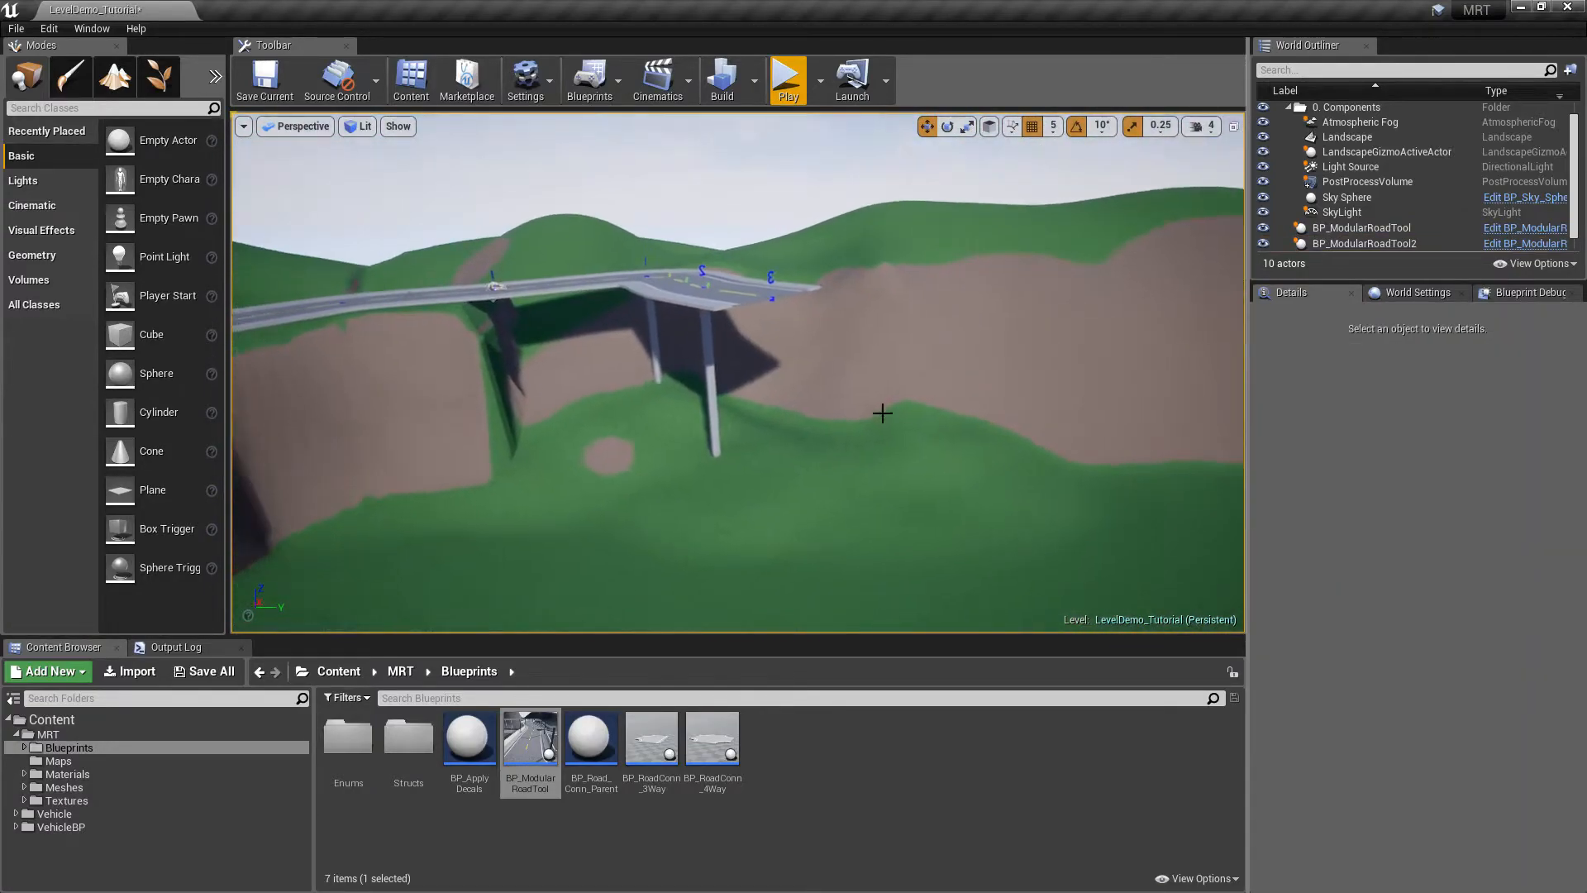
Extend the second road's end with two new spline points and rebuild it with pillars
left_click(768, 283)
left_click(1400, 571)
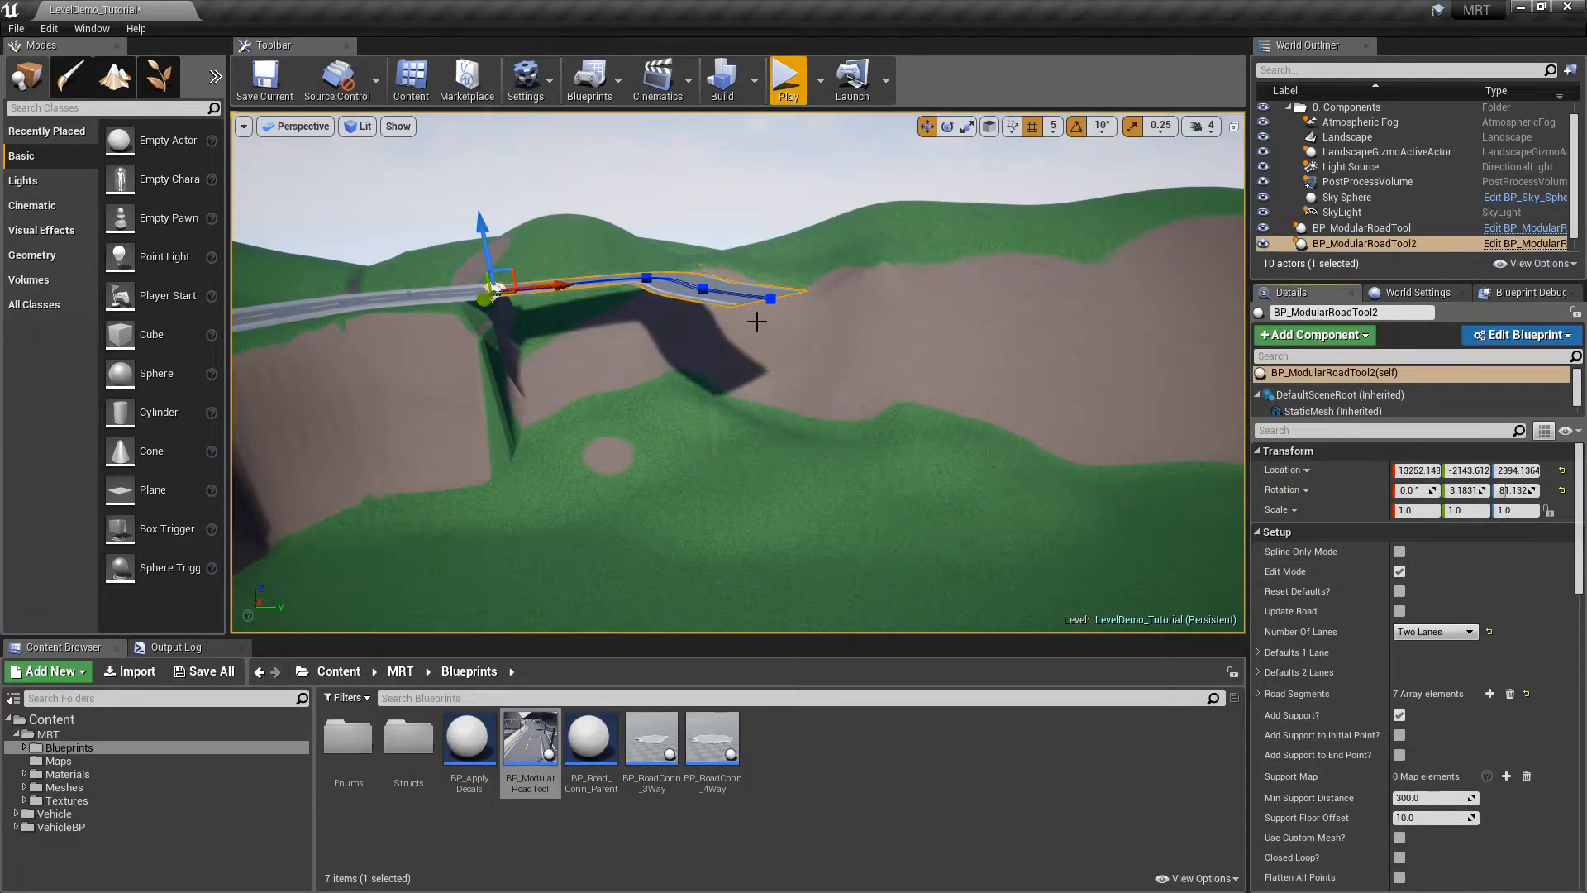
left_click_drag(818, 305, 1102, 446, "alt")
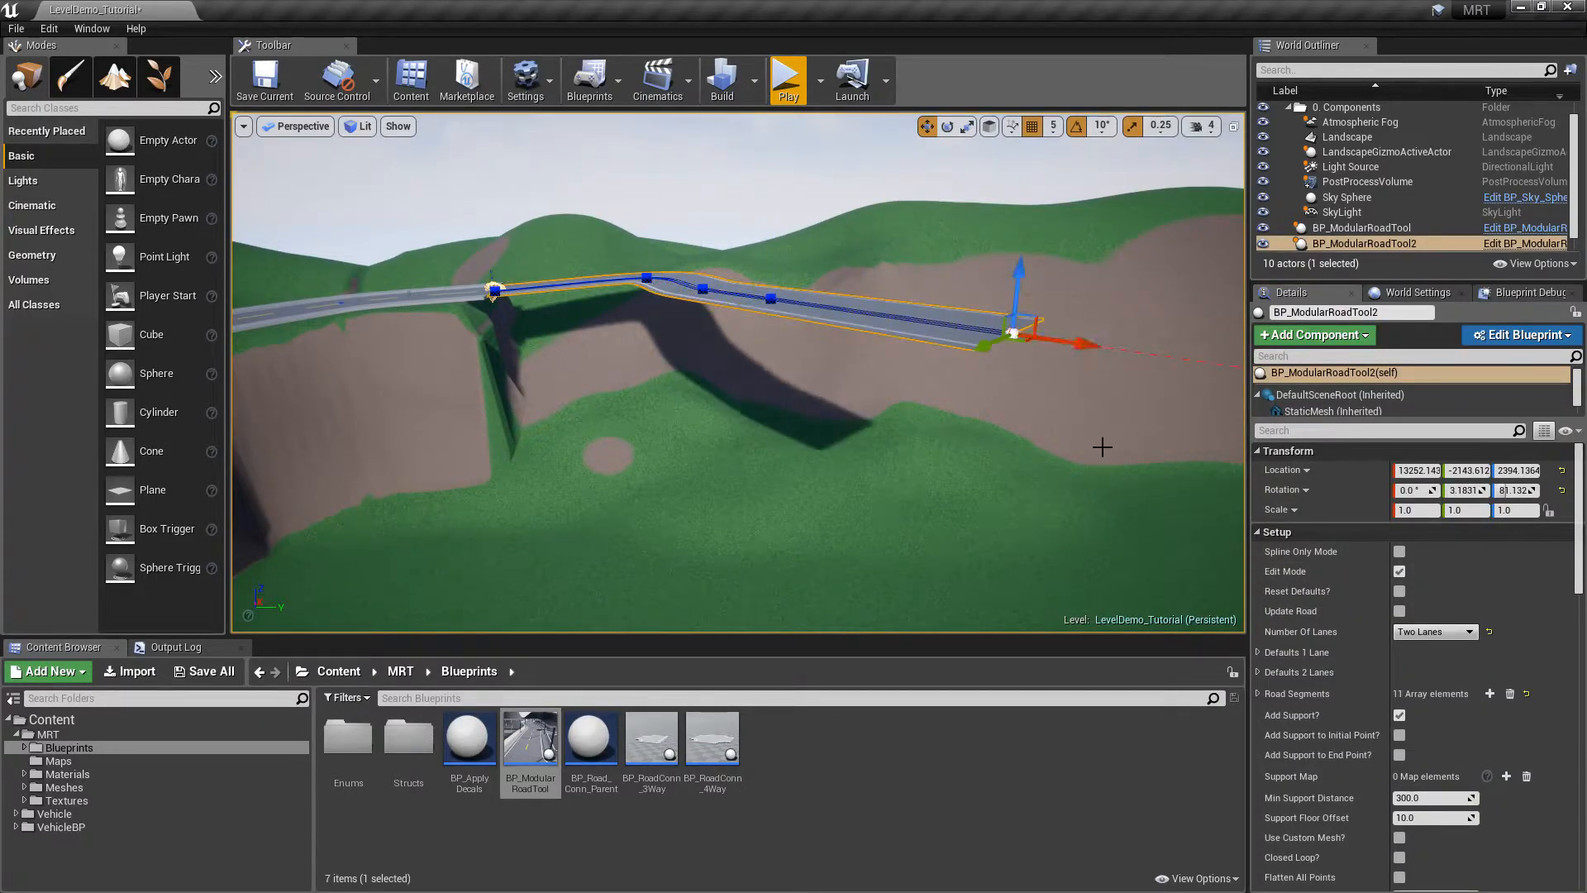
left_click_drag(1081, 353, 1239, 387, "alt")
right_click_drag(1068, 382, 1107, 401)
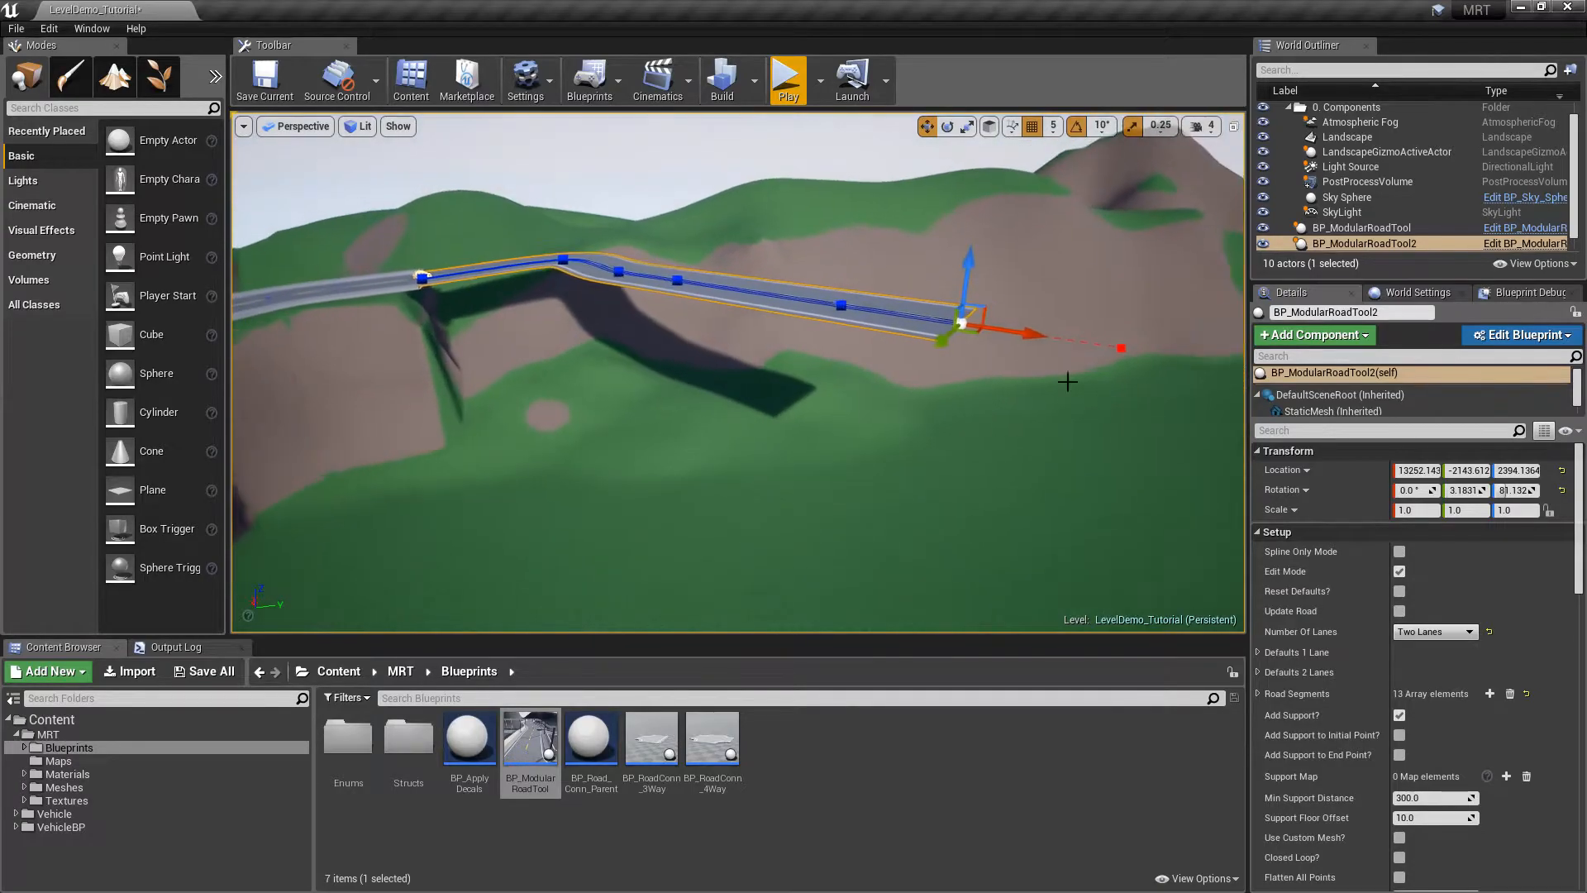
left_click(1399, 572)
Orbit around the elevated bridge to inspect it from its start to its far end
right_click_drag(1140, 463, 1058, 467)
right_click_drag(1057, 413, 913, 380)
right_click_drag(878, 444, 730, 410)
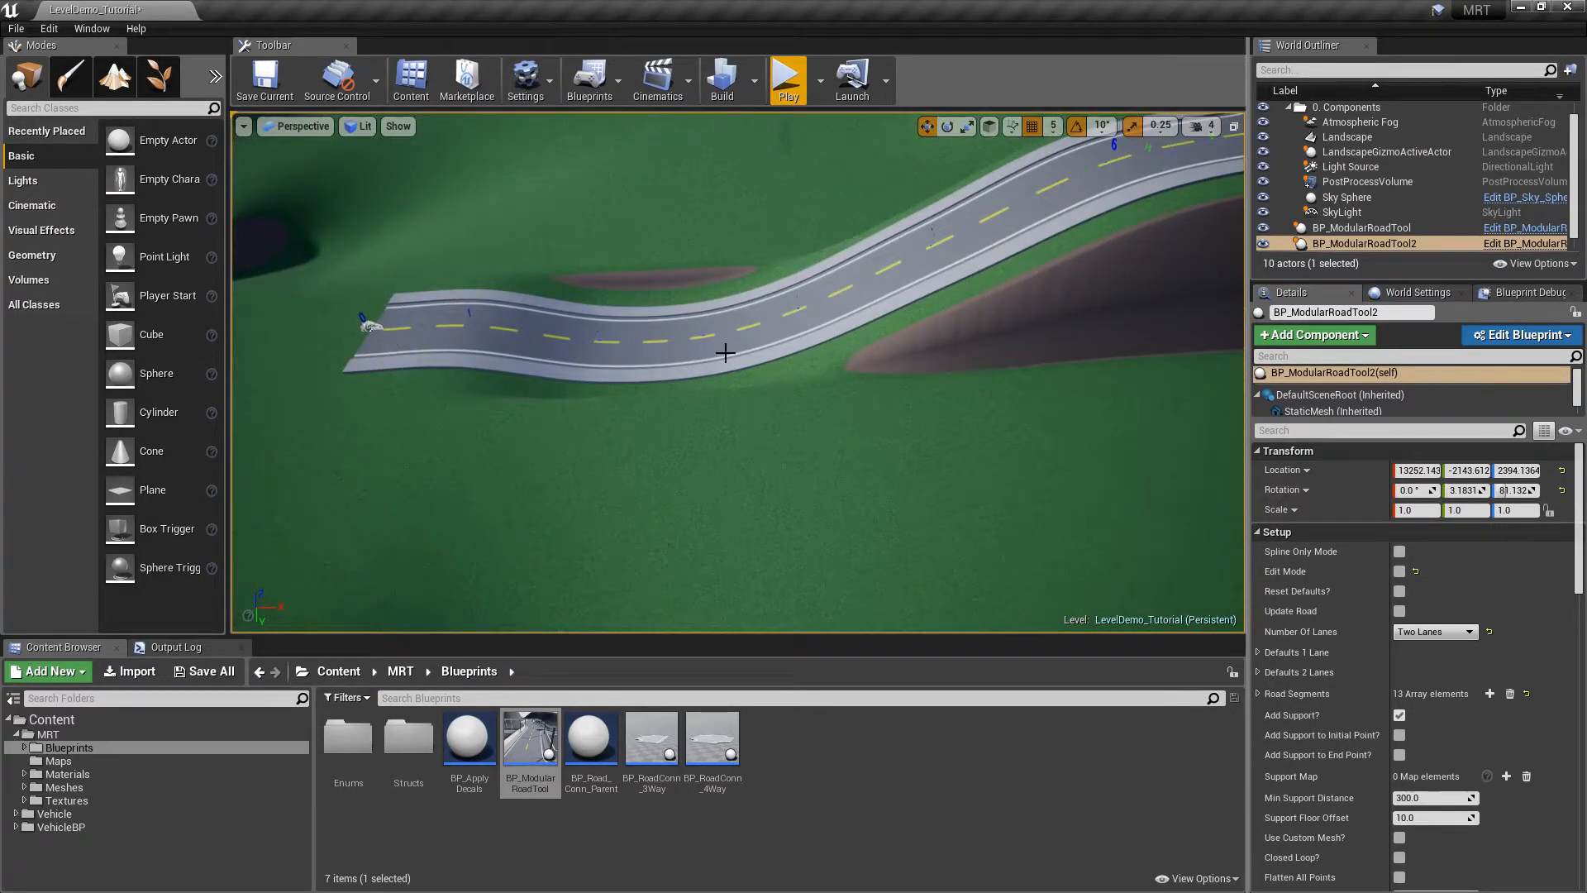
right_click_drag(716, 354, 834, 290)
right_click_drag(711, 256, 741, 247)
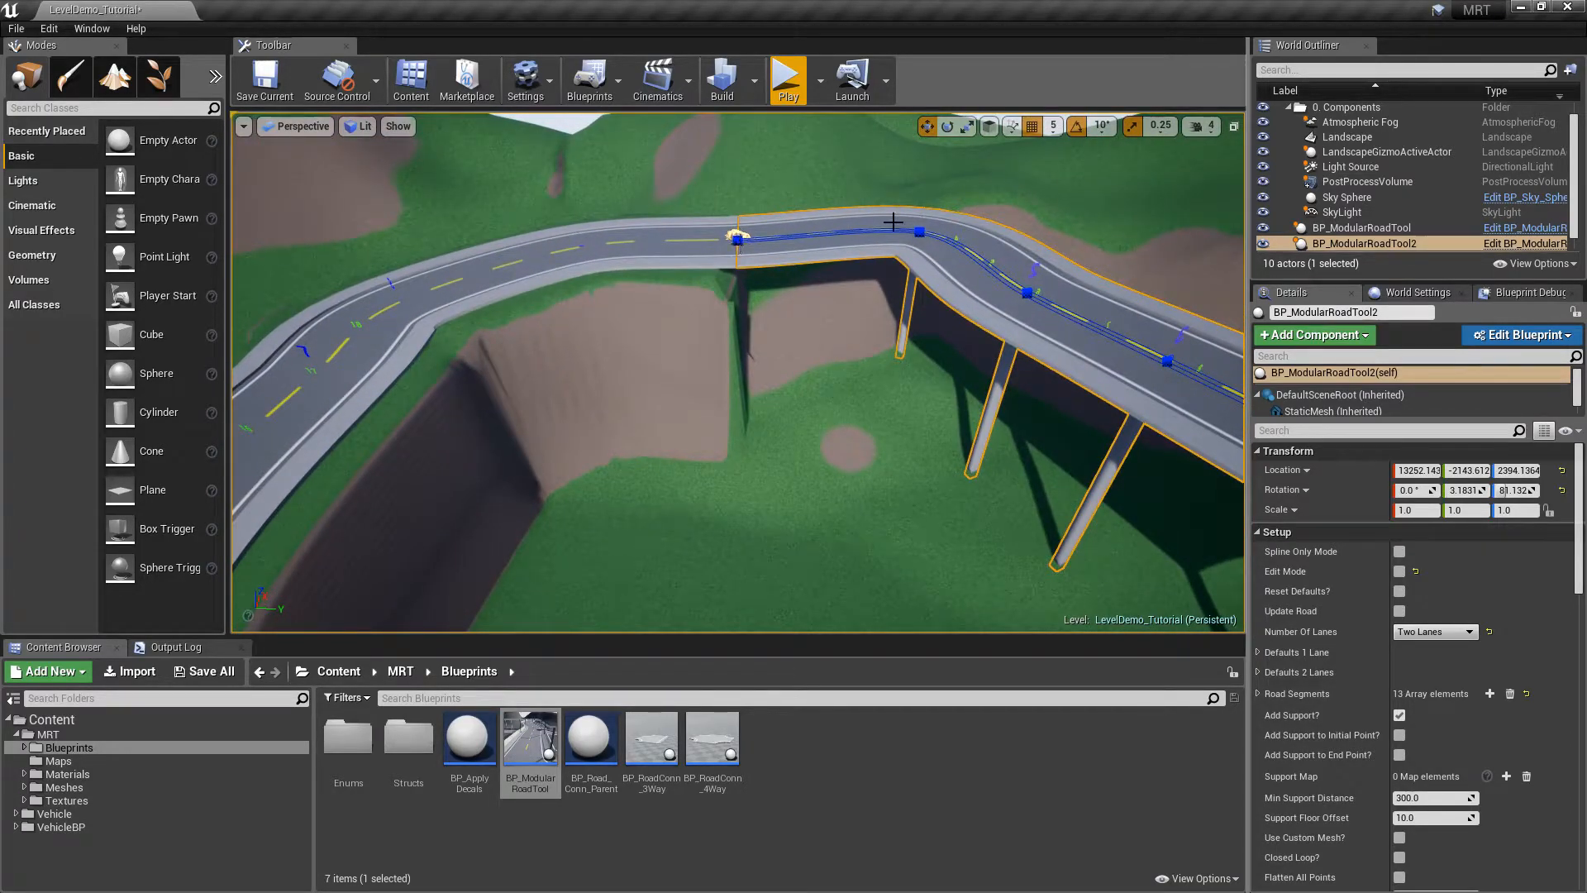
right_click_drag(1050, 343, 1115, 364)
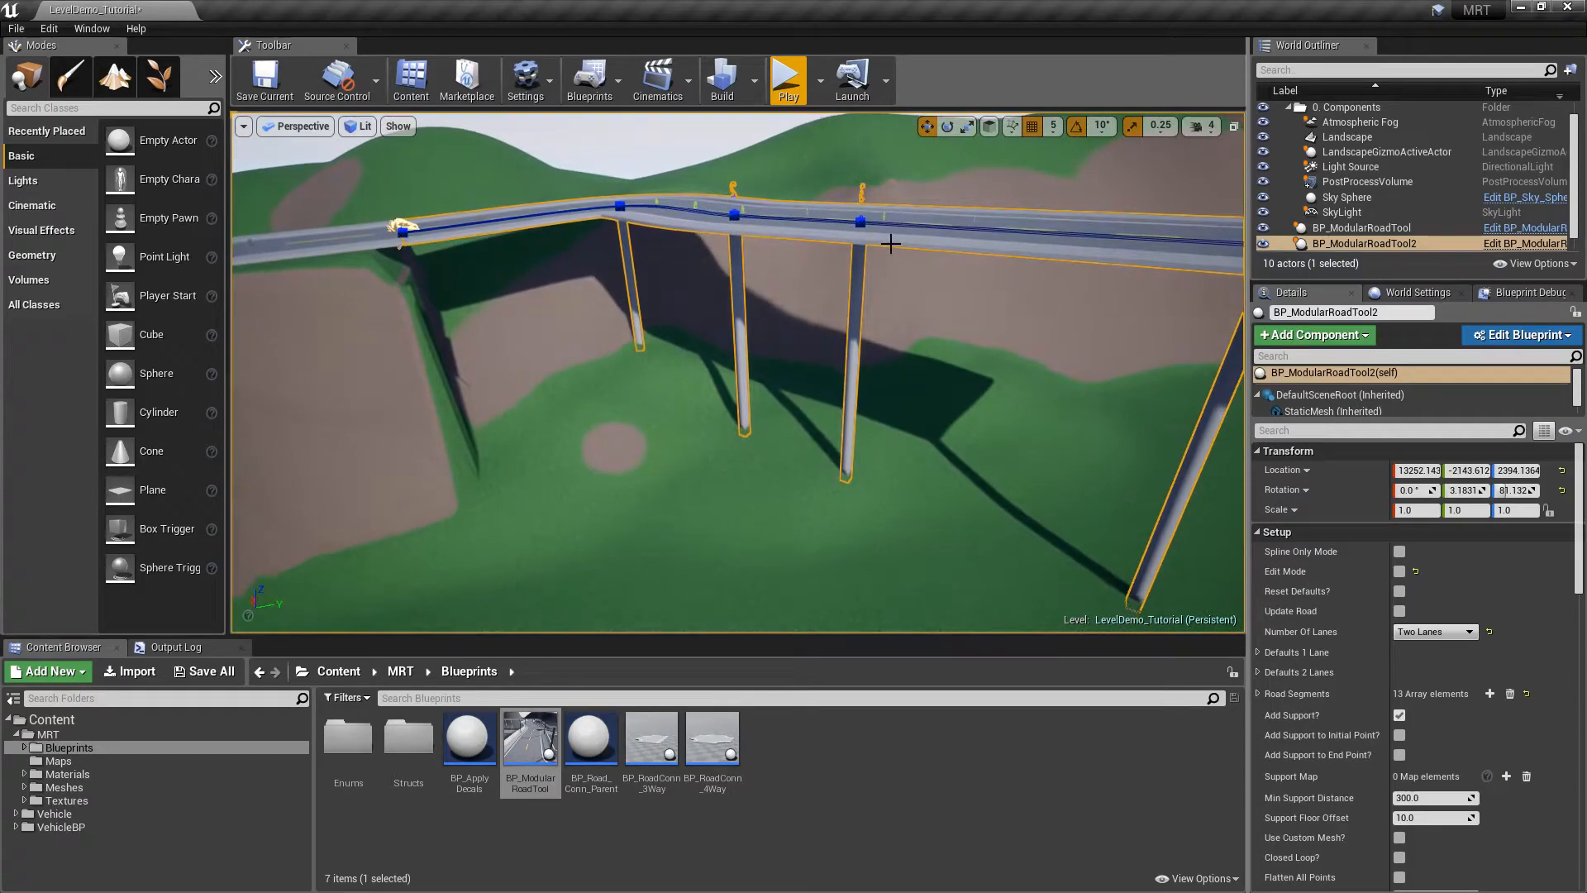
right_click_drag(891, 243, 1025, 240)
right_click_drag(885, 273, 579, 281)
Reselect the second road, then drop a new BP_ModularRoadTool into the valley
key("Escape")
left_click(966, 345)
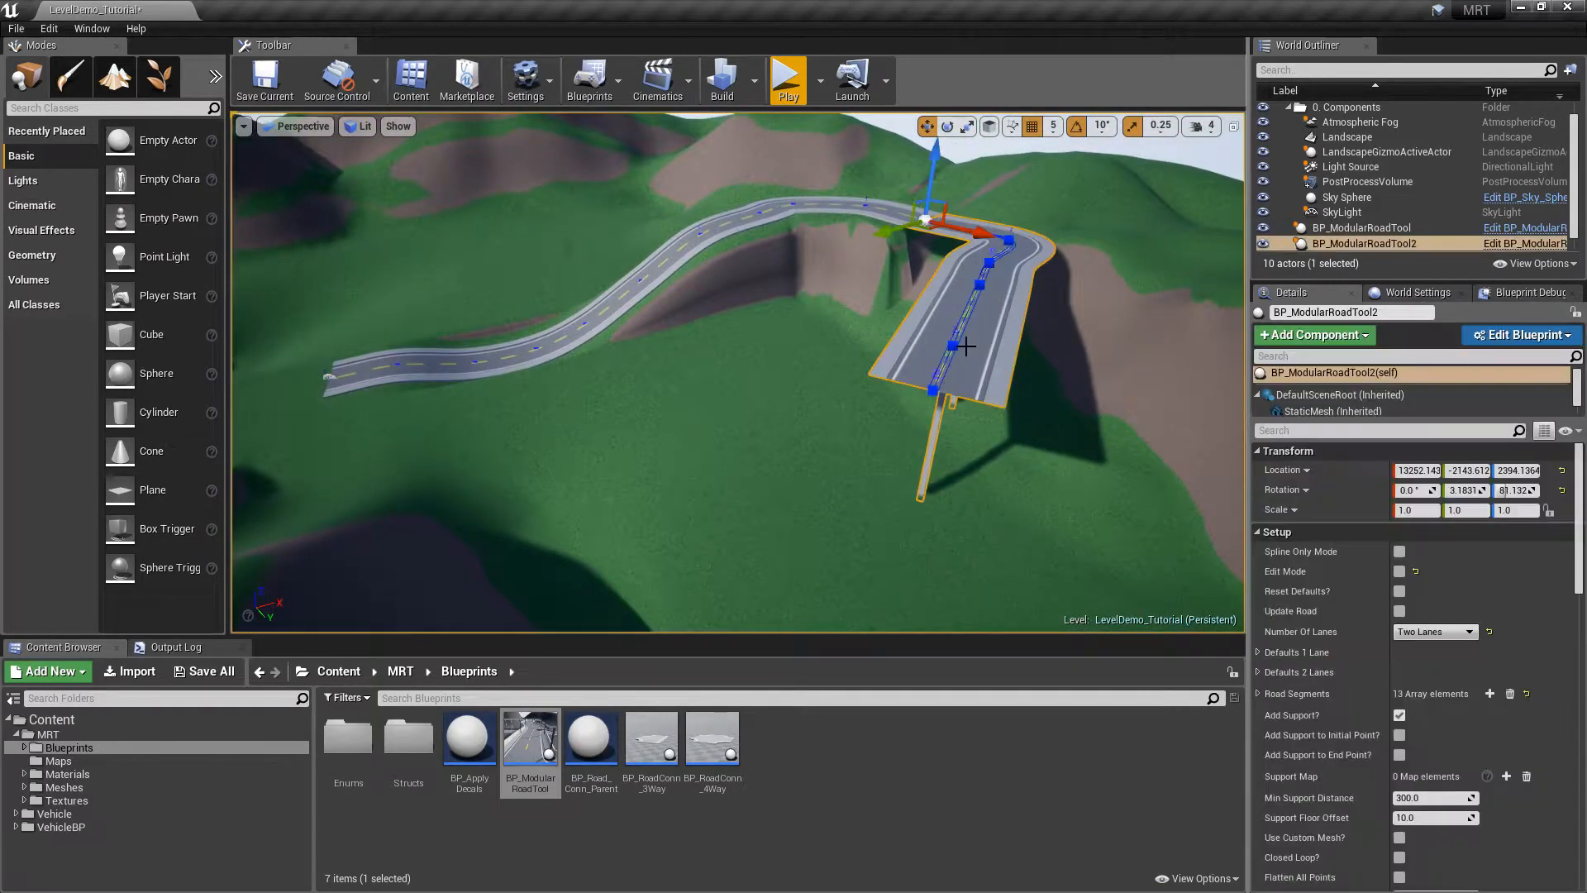
left_click_drag(1579, 539, 1584, 670)
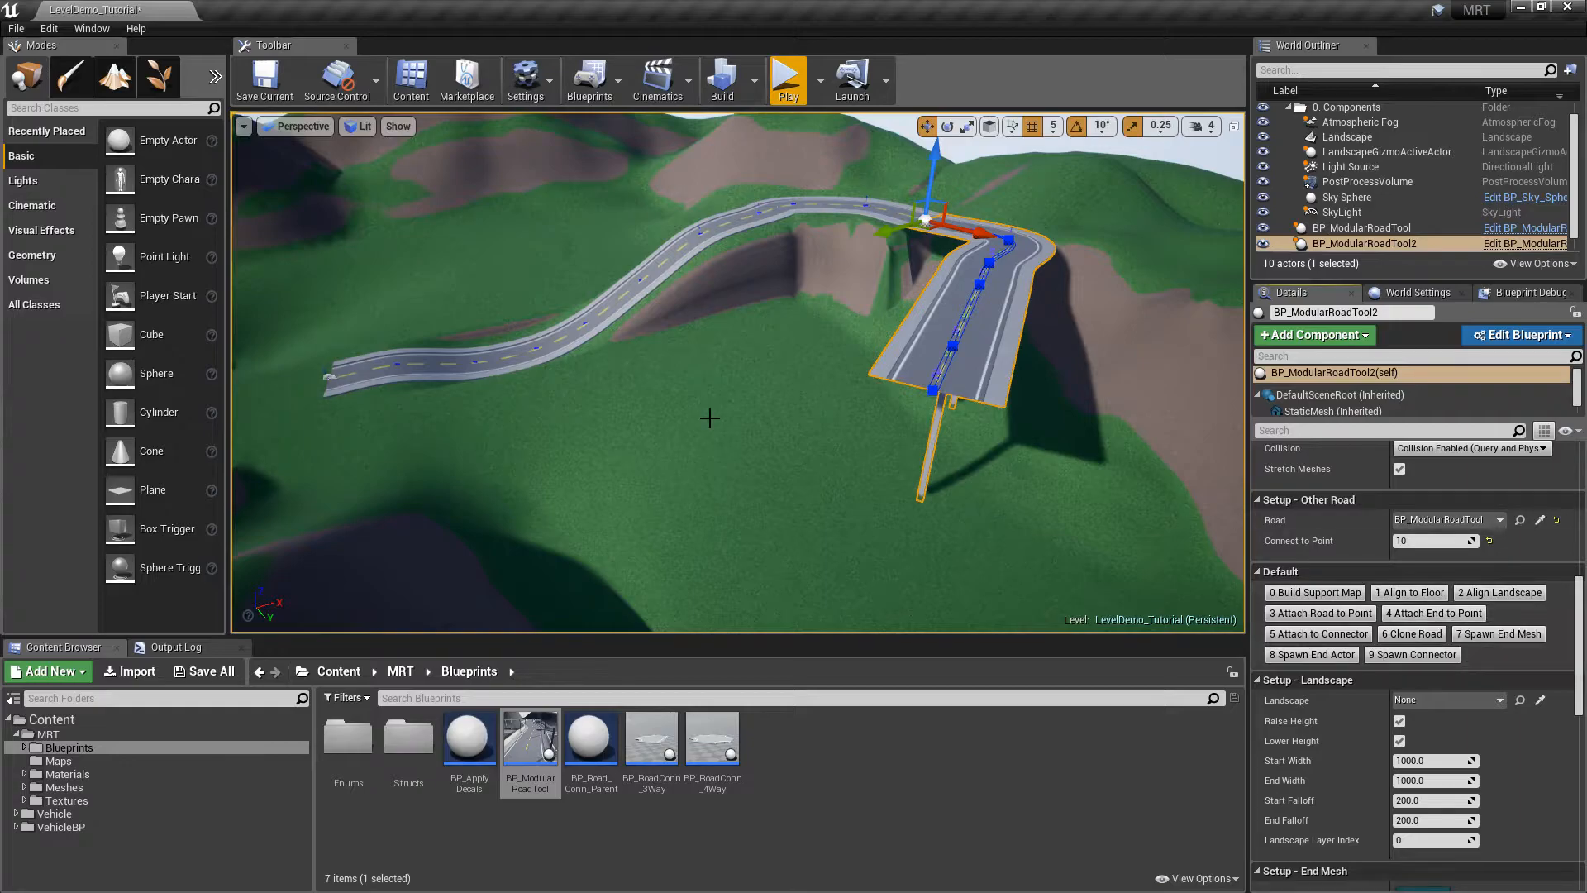
right_click_drag(804, 410, 681, 430)
left_click_drag(559, 715, 642, 546)
Set the new road's Number Of Lanes to Two Lanes
scroll(1487, 628, "up", 10)
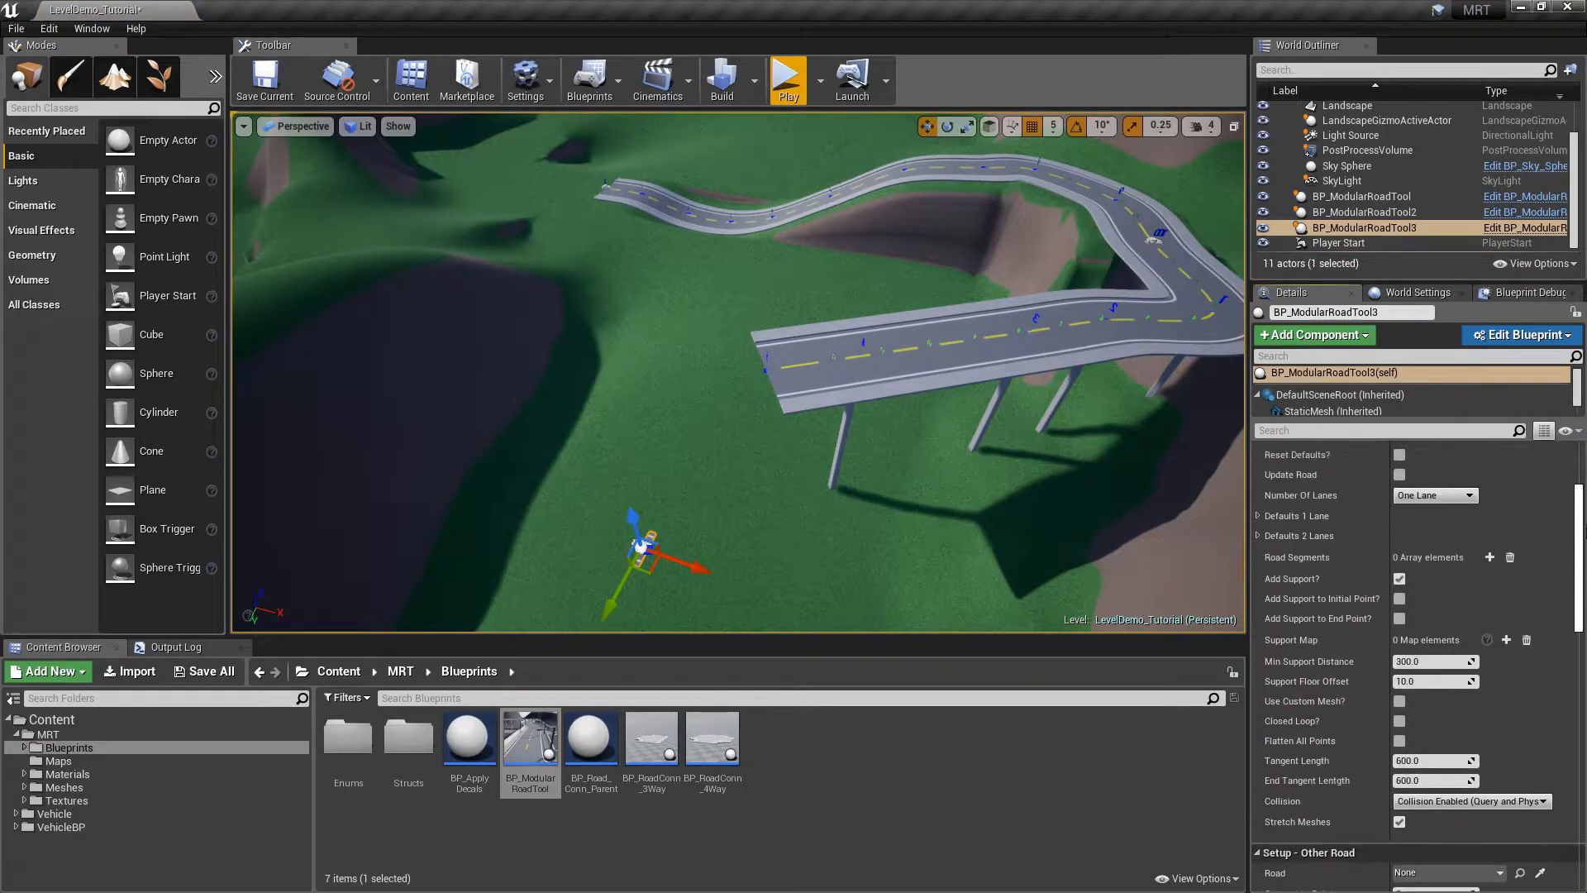
left_click(1455, 558)
left_click(1445, 582)
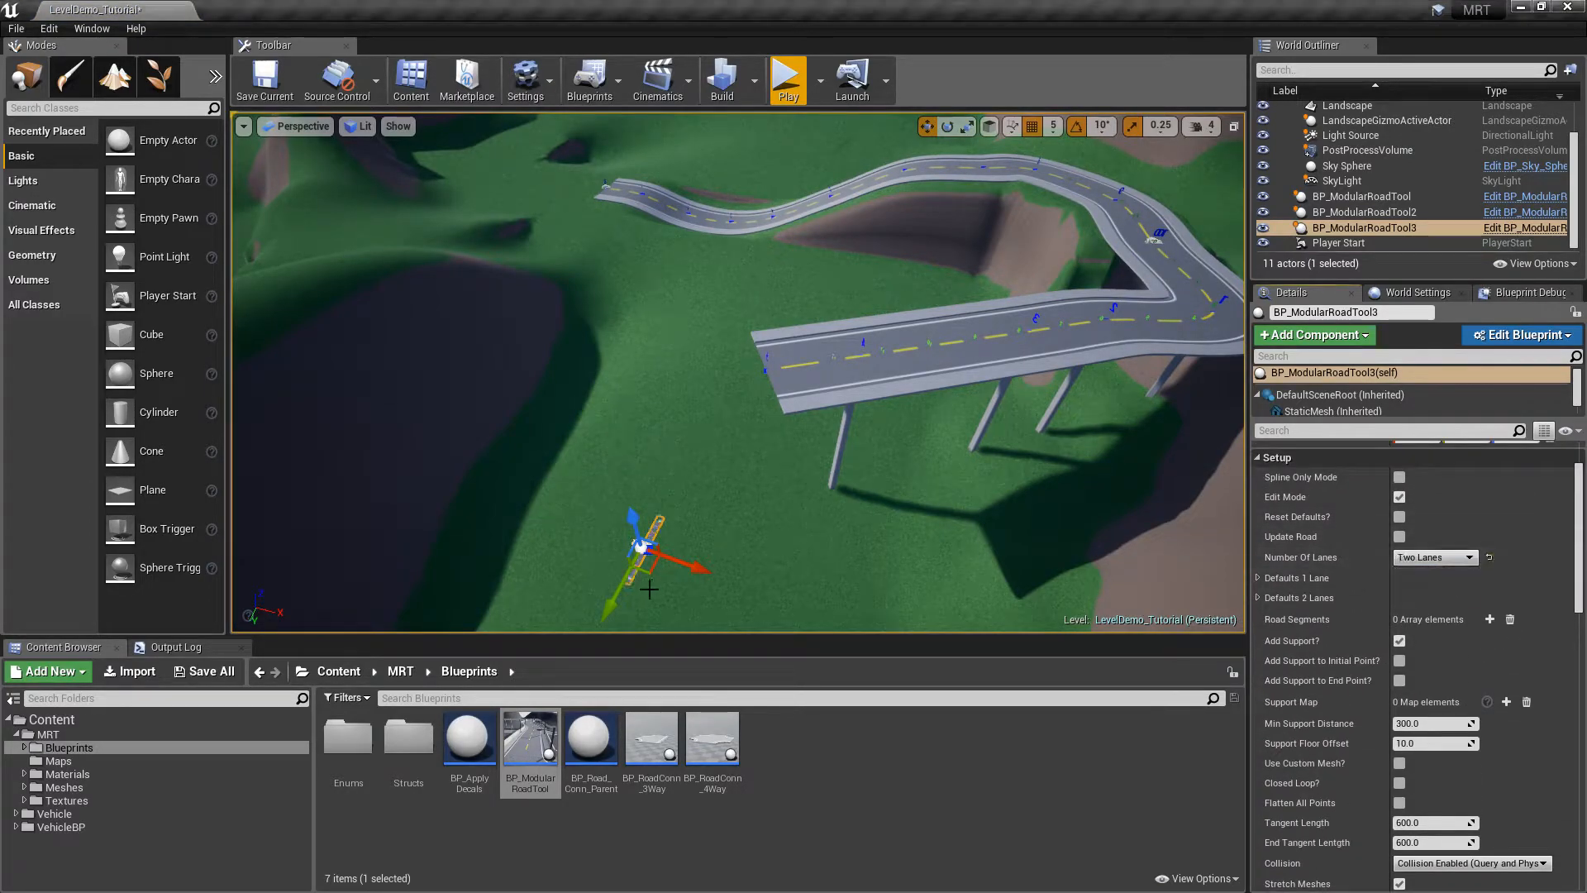
Move and lower the new road piece into place near the bridge end
left_click_drag(629, 522, 778, 395)
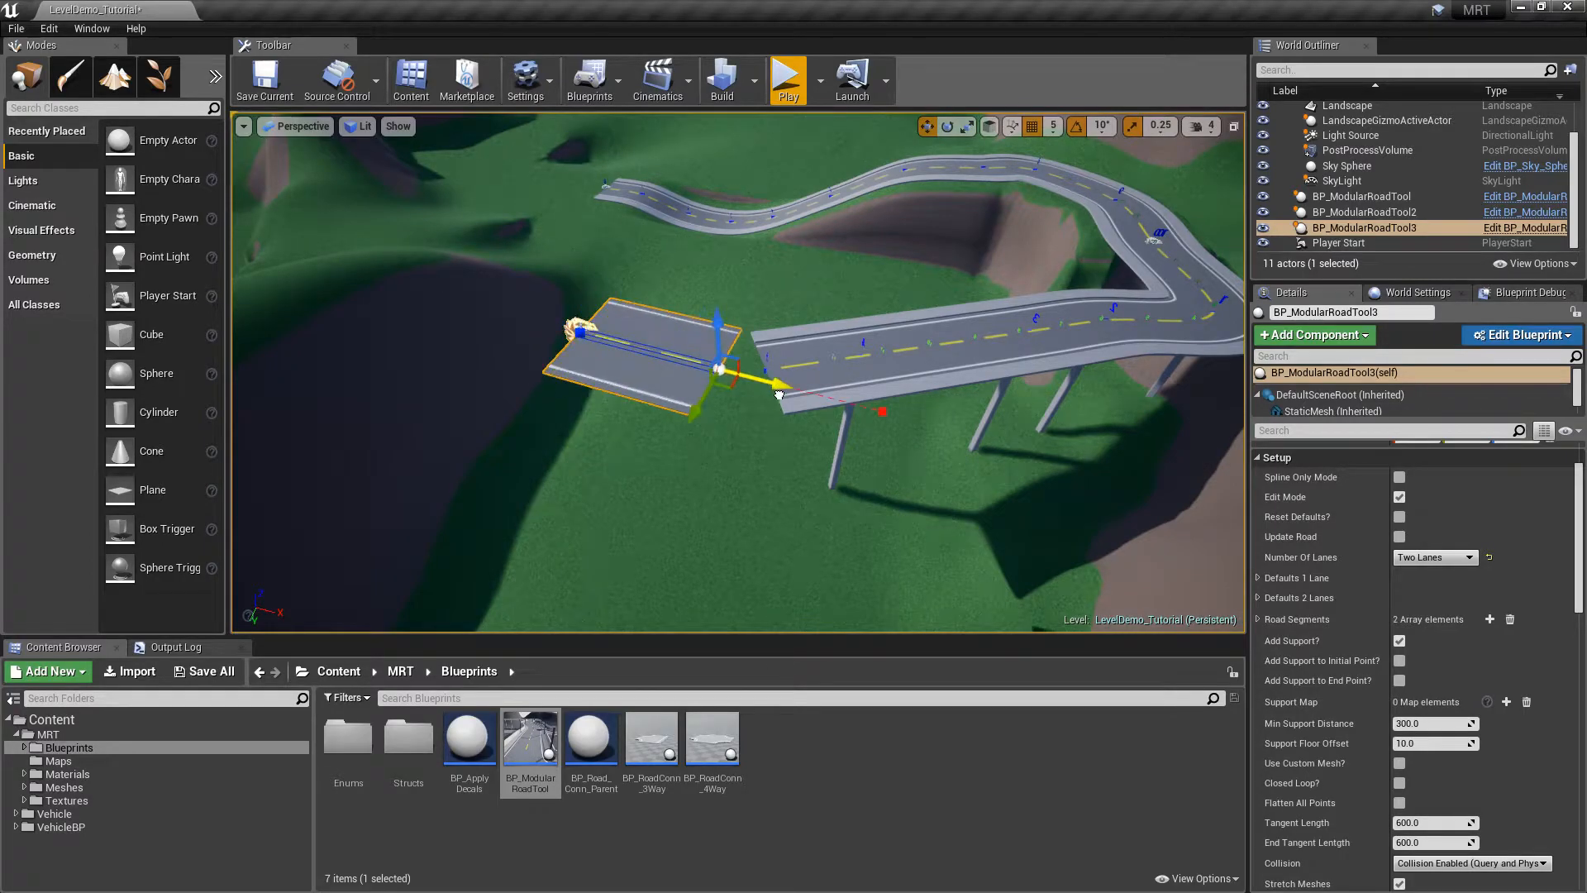
right_click_drag(691, 275, 579, 363)
left_click(822, 310)
left_click(896, 292)
left_click_drag(866, 206, 961, 294)
right_click_drag(962, 293, 405, 214)
left_click_drag(940, 291, 1223, 436)
right_click_drag(1223, 437, 835, 462)
left_click_drag(835, 334, 934, 277)
Rotate the road -30° about its vertical axis and slide it right along X
key("e")
left_click_drag(903, 348, 950, 343)
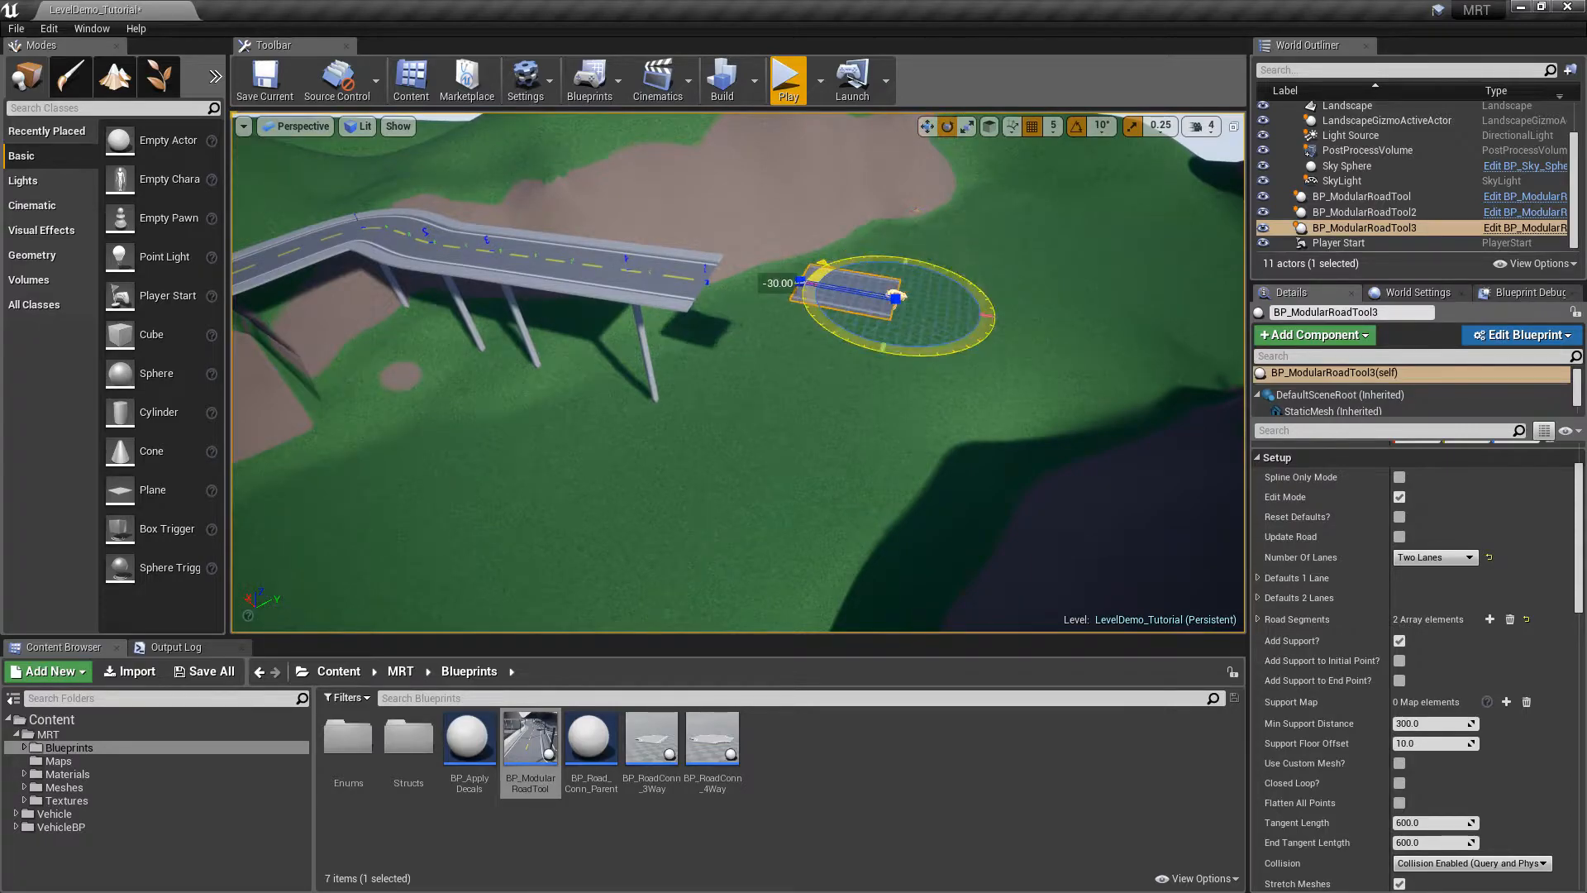
key("w")
left_click_drag(831, 289, 1068, 315)
right_click_drag(1064, 358, 1050, 333)
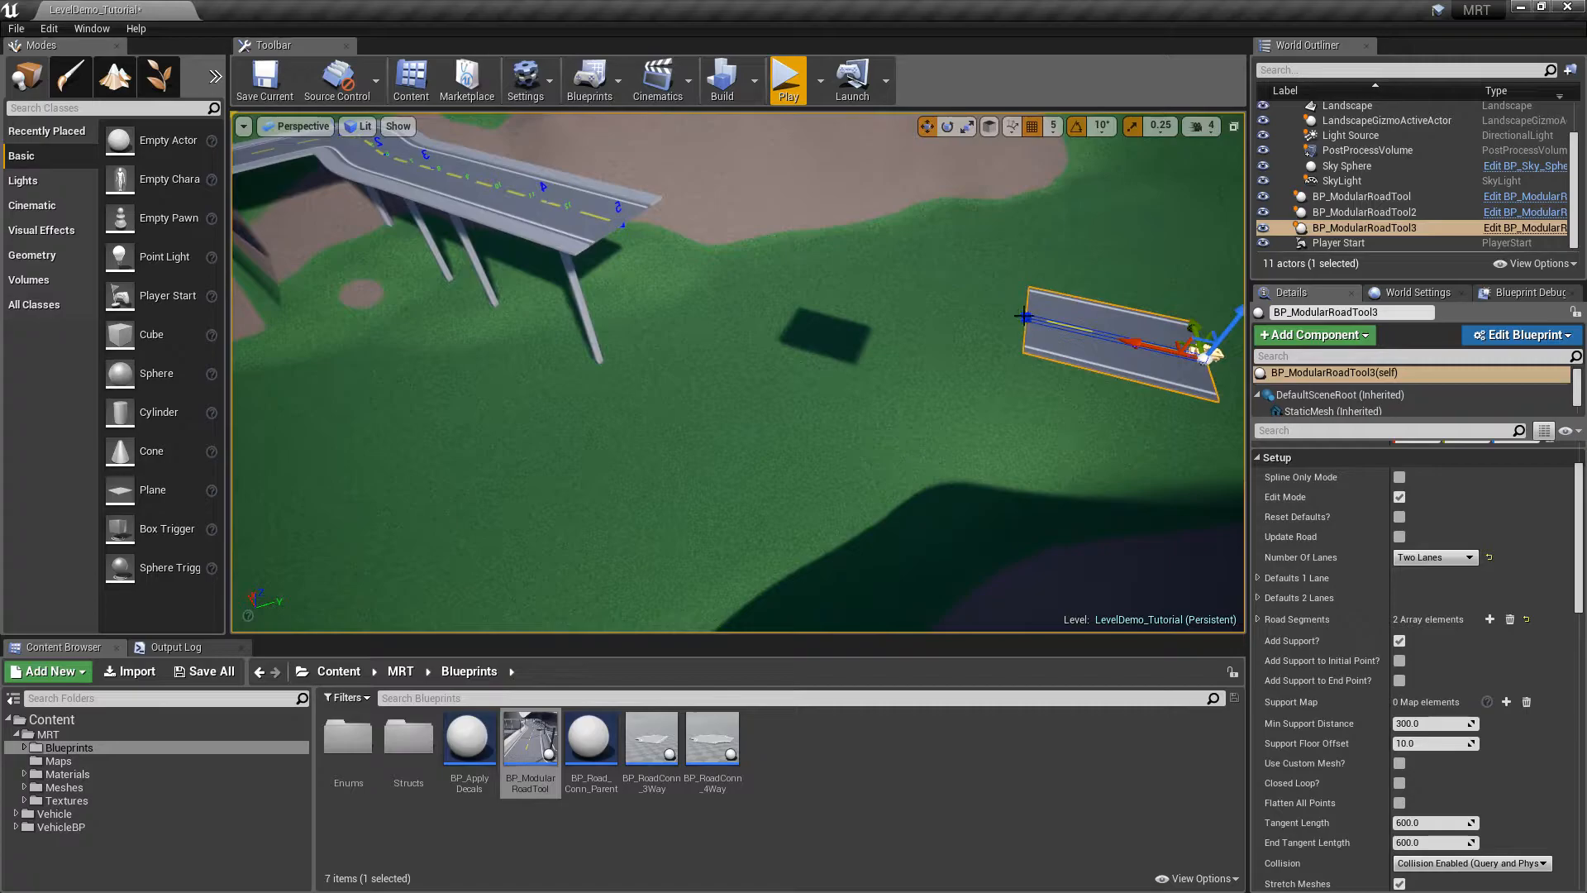
Lengthen the third road toward the bridge with a new end spline point
left_click_drag(971, 313, 748, 257, "alt")
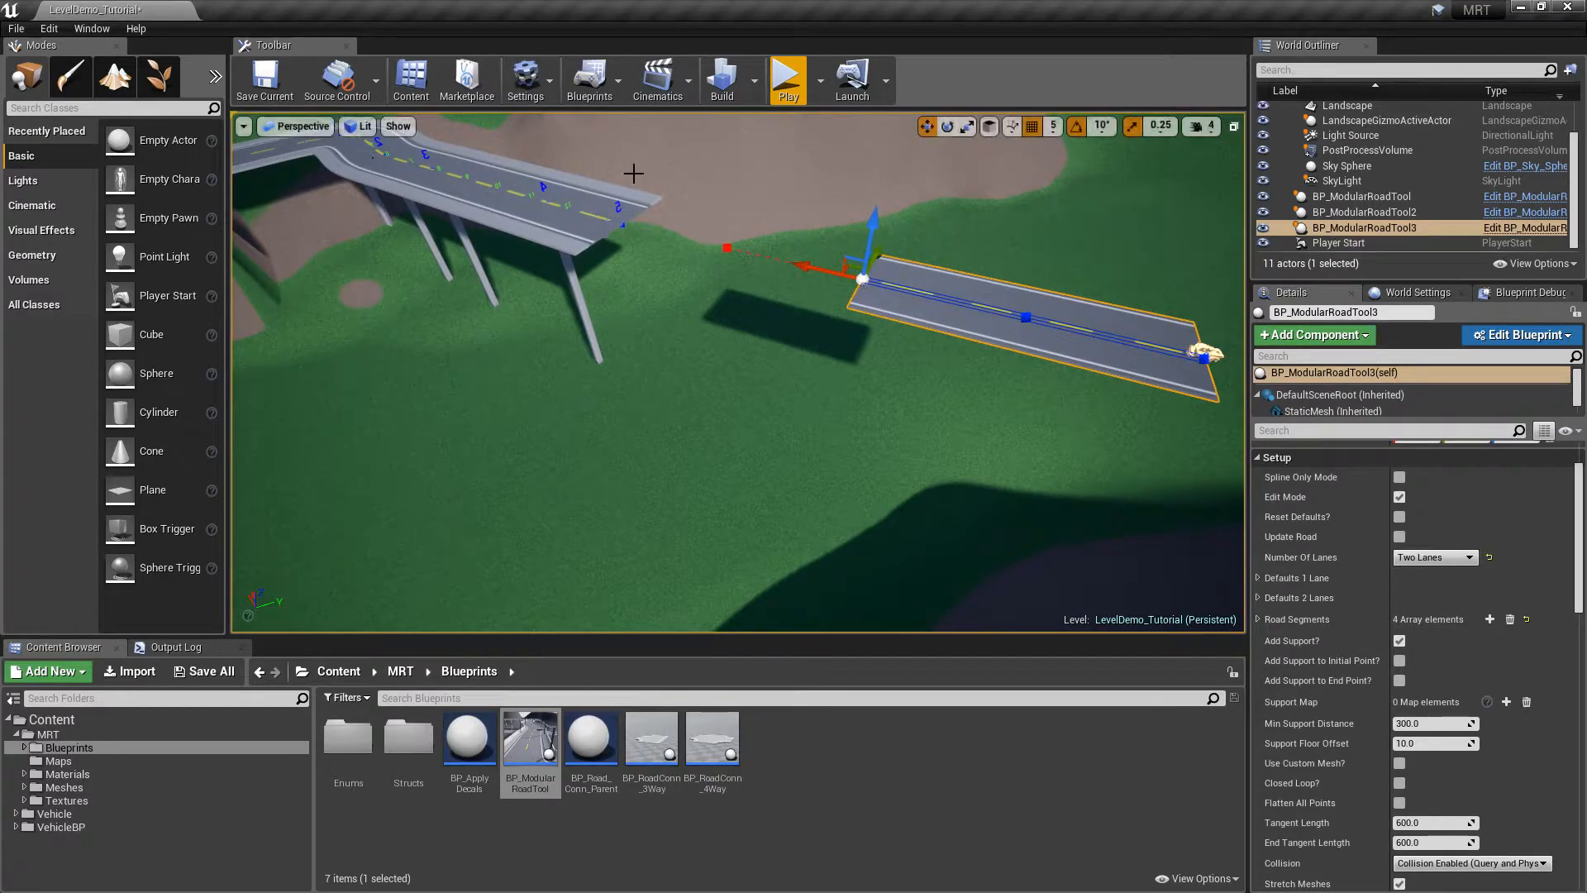
scroll(1414, 661, "down", 5)
scroll(1413, 661, "down", 1)
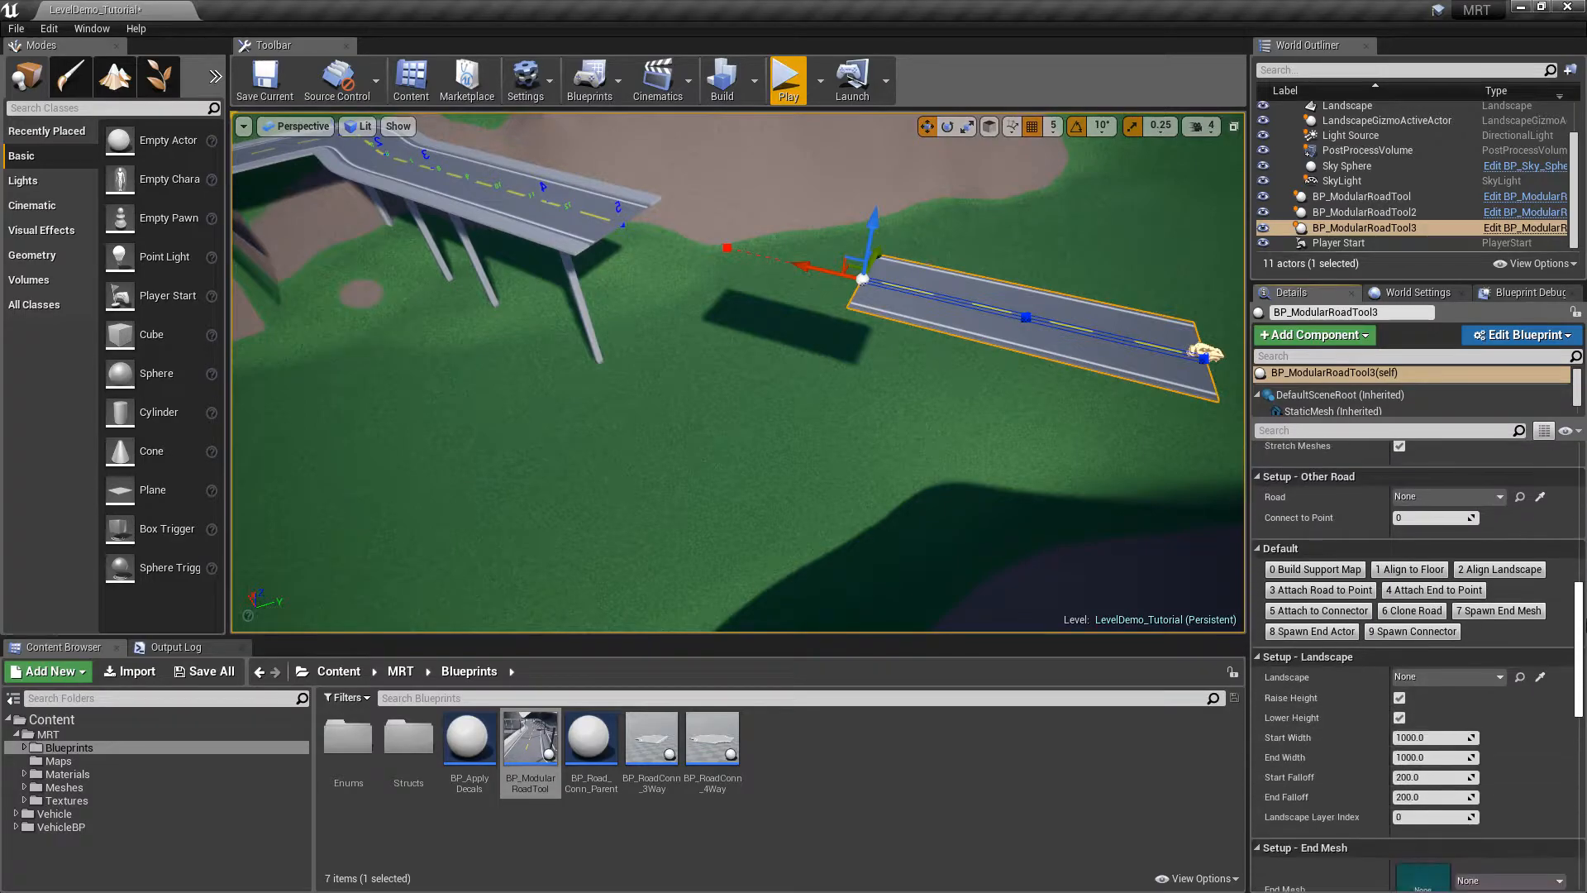
scroll(1471, 628, "up", 2)
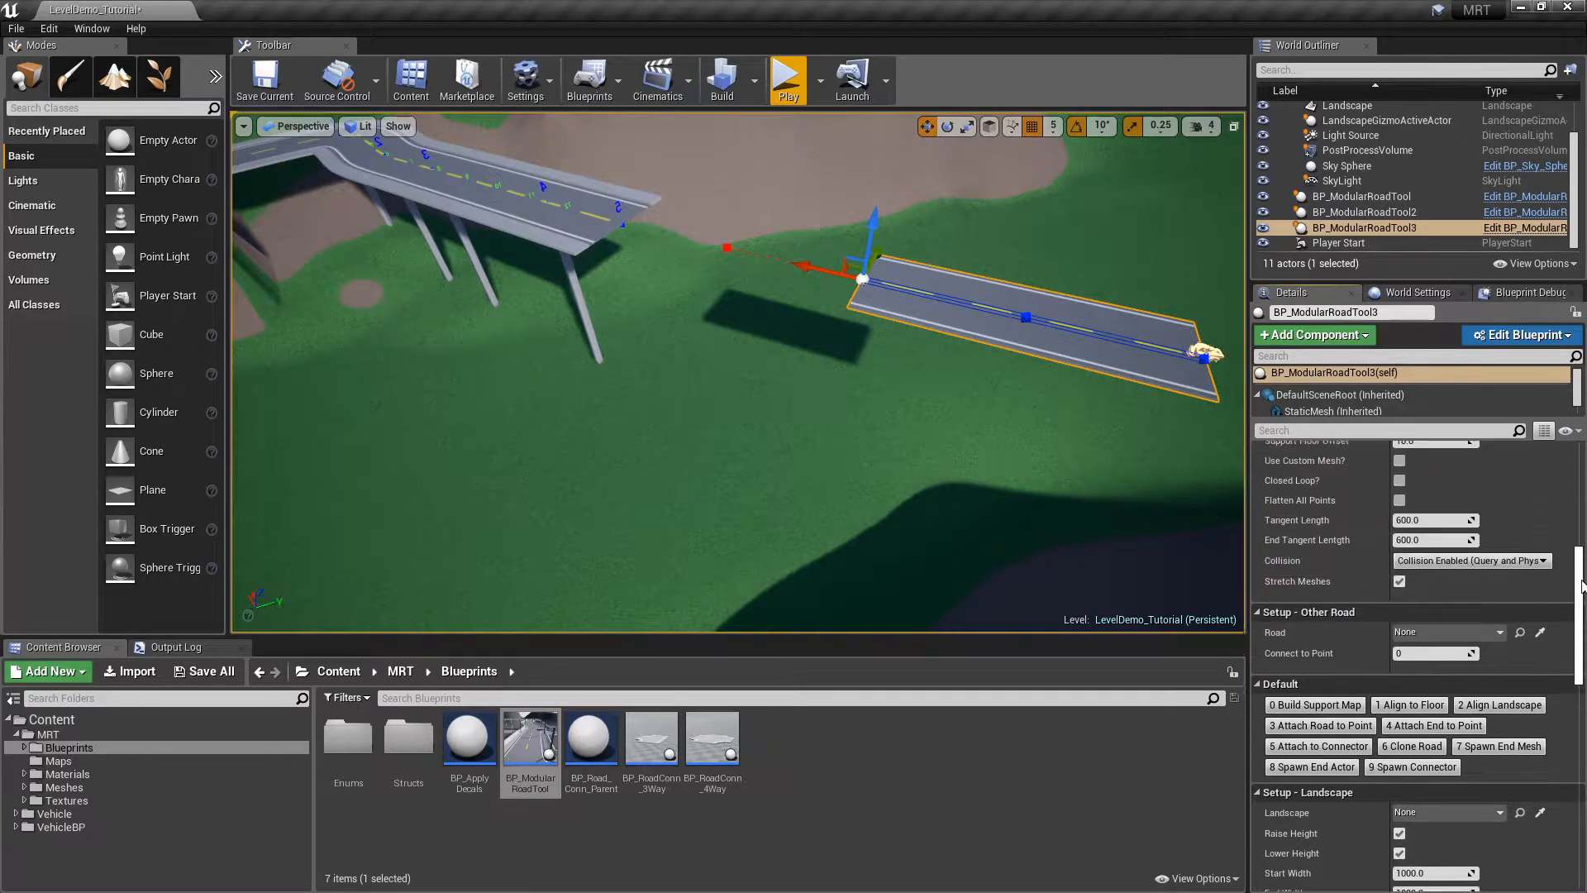
Pick BP_ModularRoadTool2 as the target, set Connect to Point to 5, and attach the end
left_click(1539, 635)
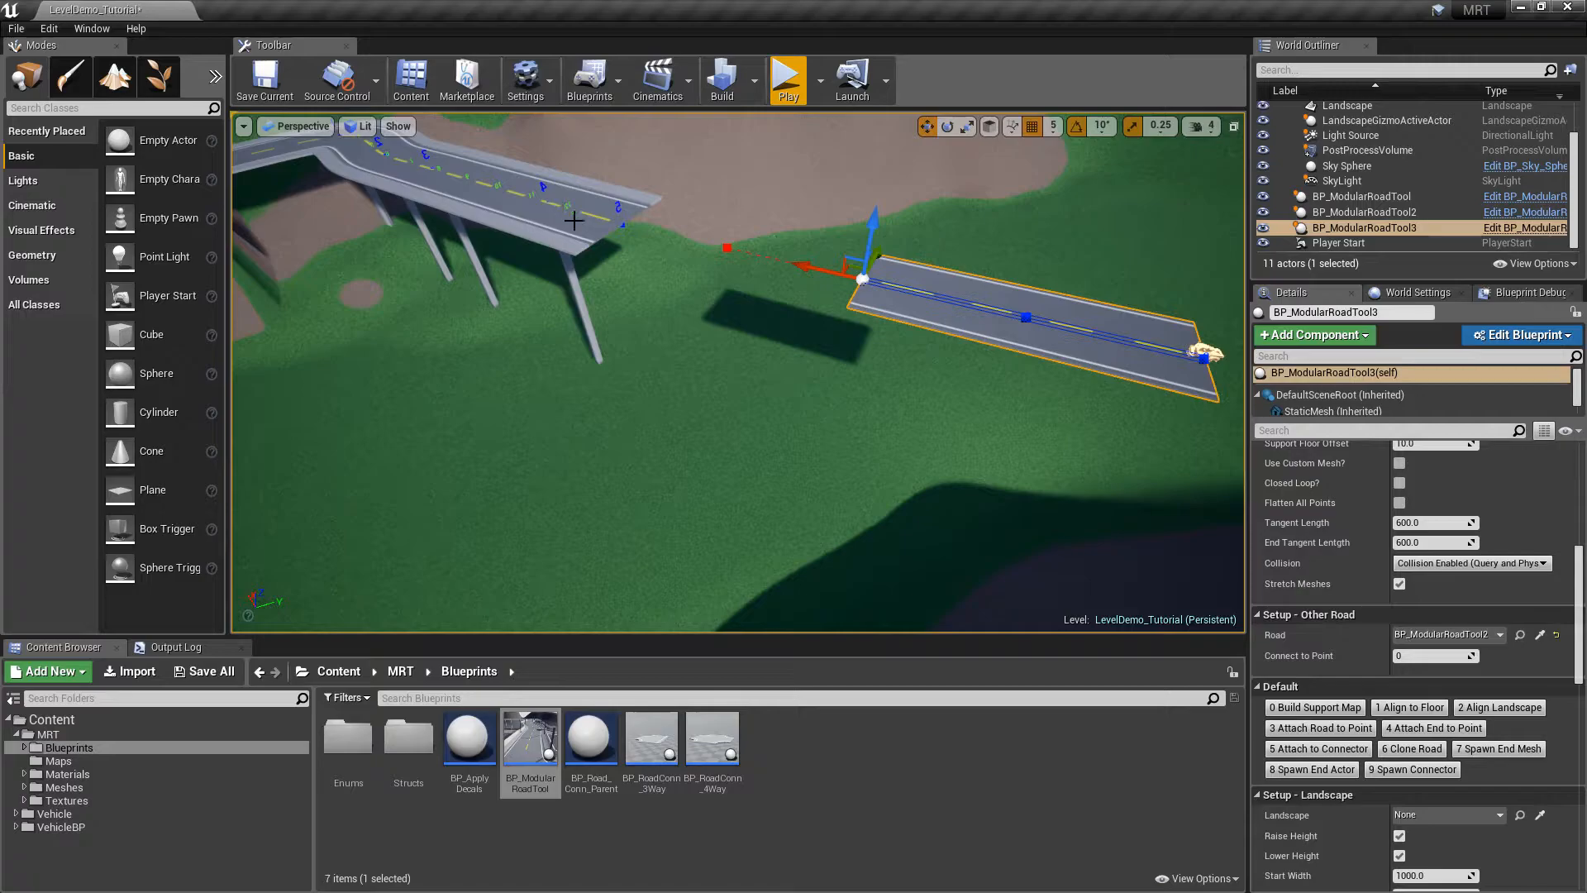
right_click_drag(713, 279, 843, 279)
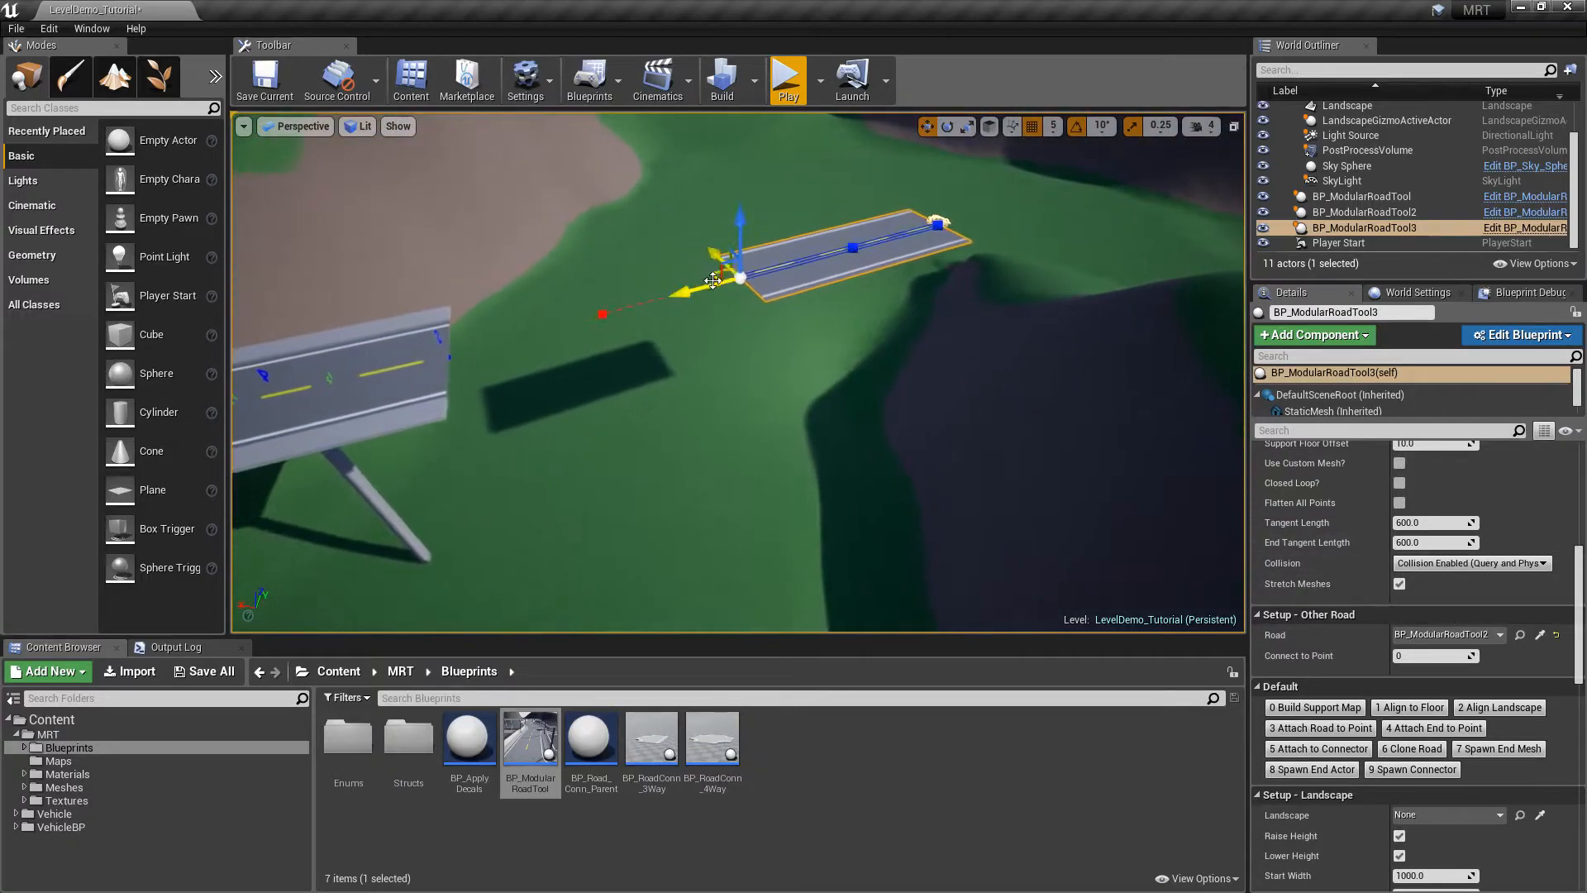
right_click_drag(709, 316, 674, 330)
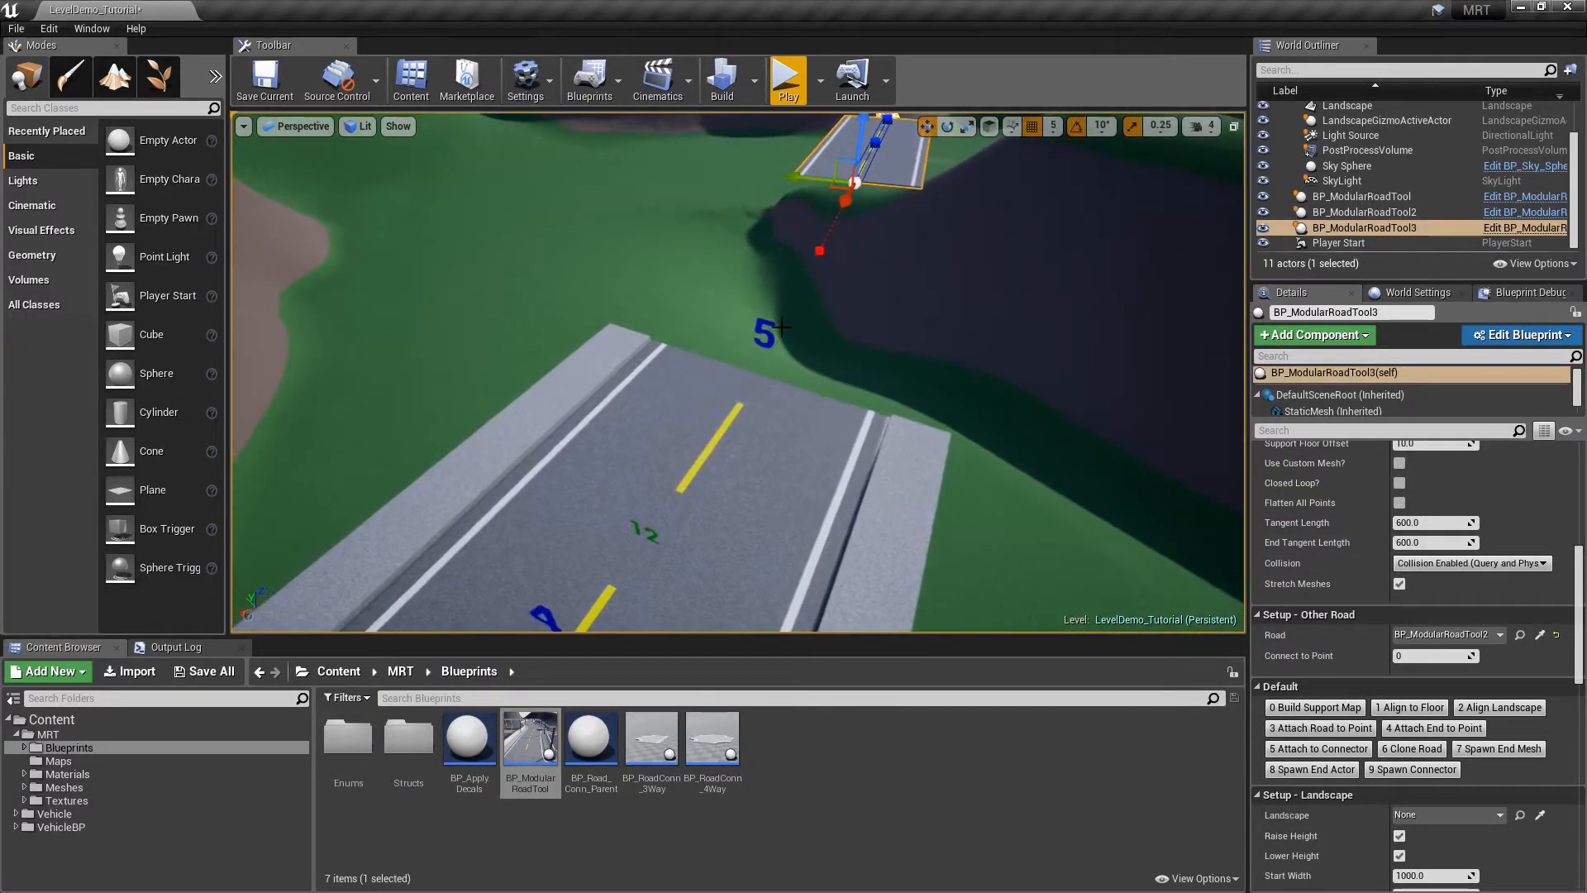
left_click(1424, 658)
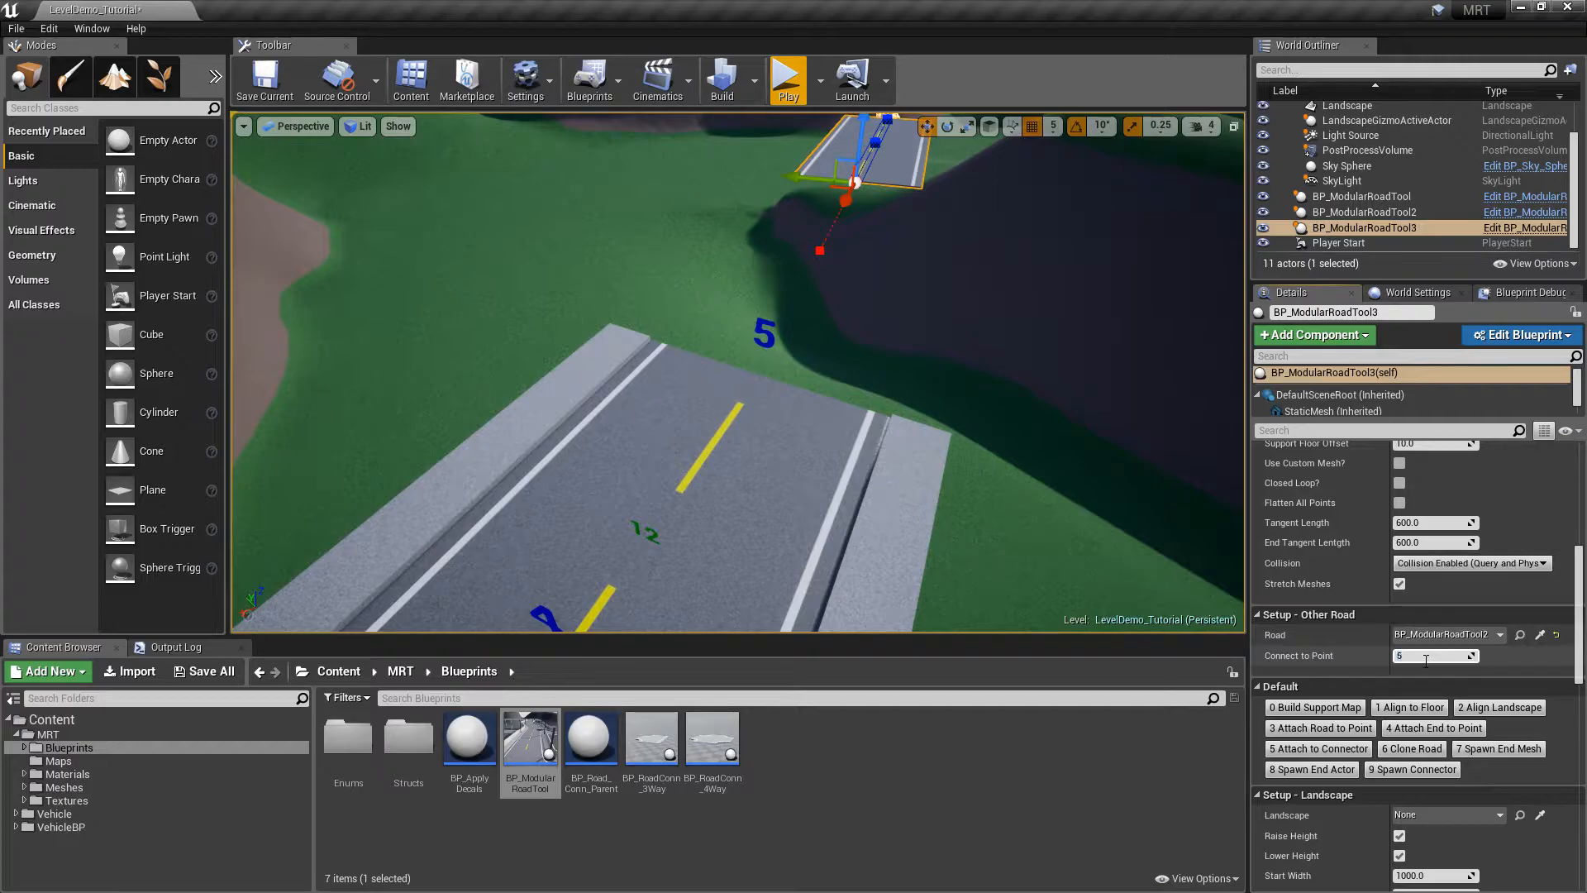
left_click_drag(1582, 614, 1583, 668)
right_click_drag(1157, 496, 900, 500)
key("d")
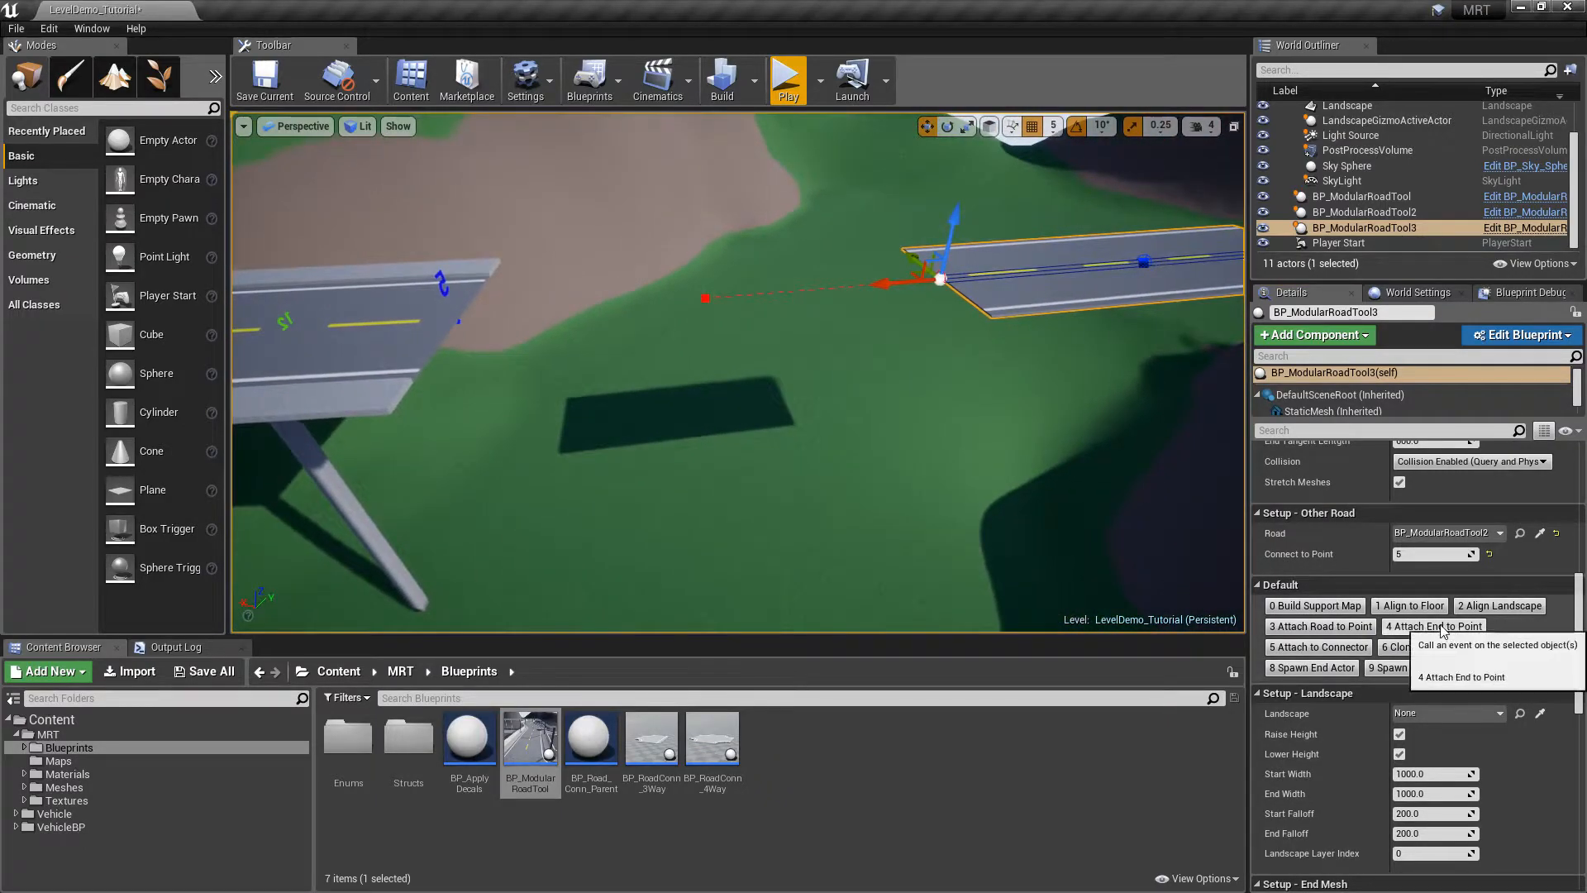
left_click(1443, 628)
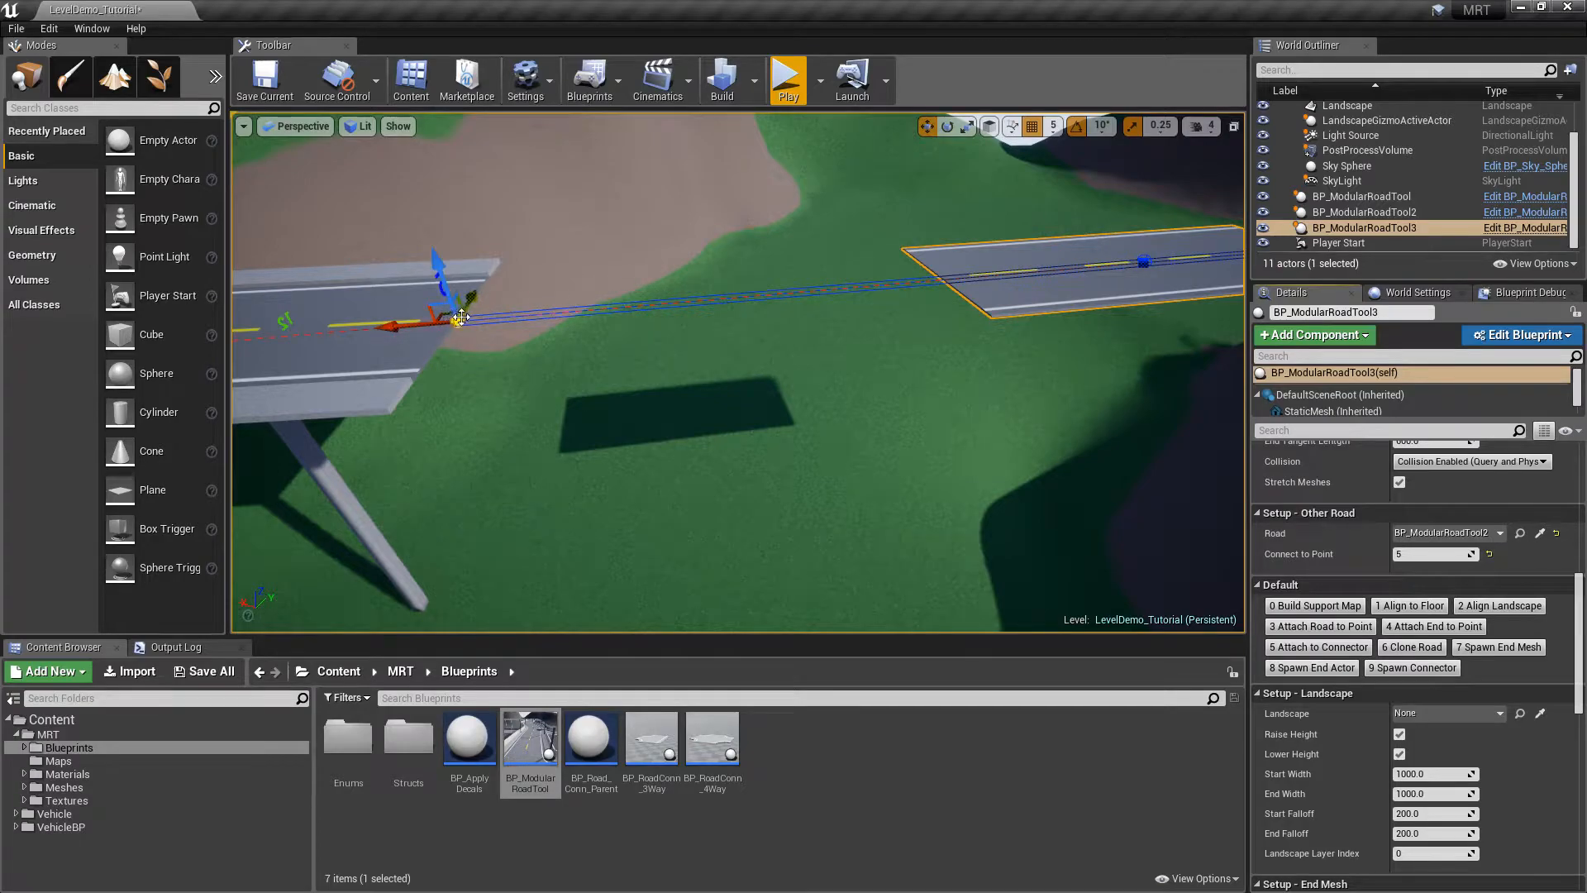
scroll(1580, 628, "up", 10)
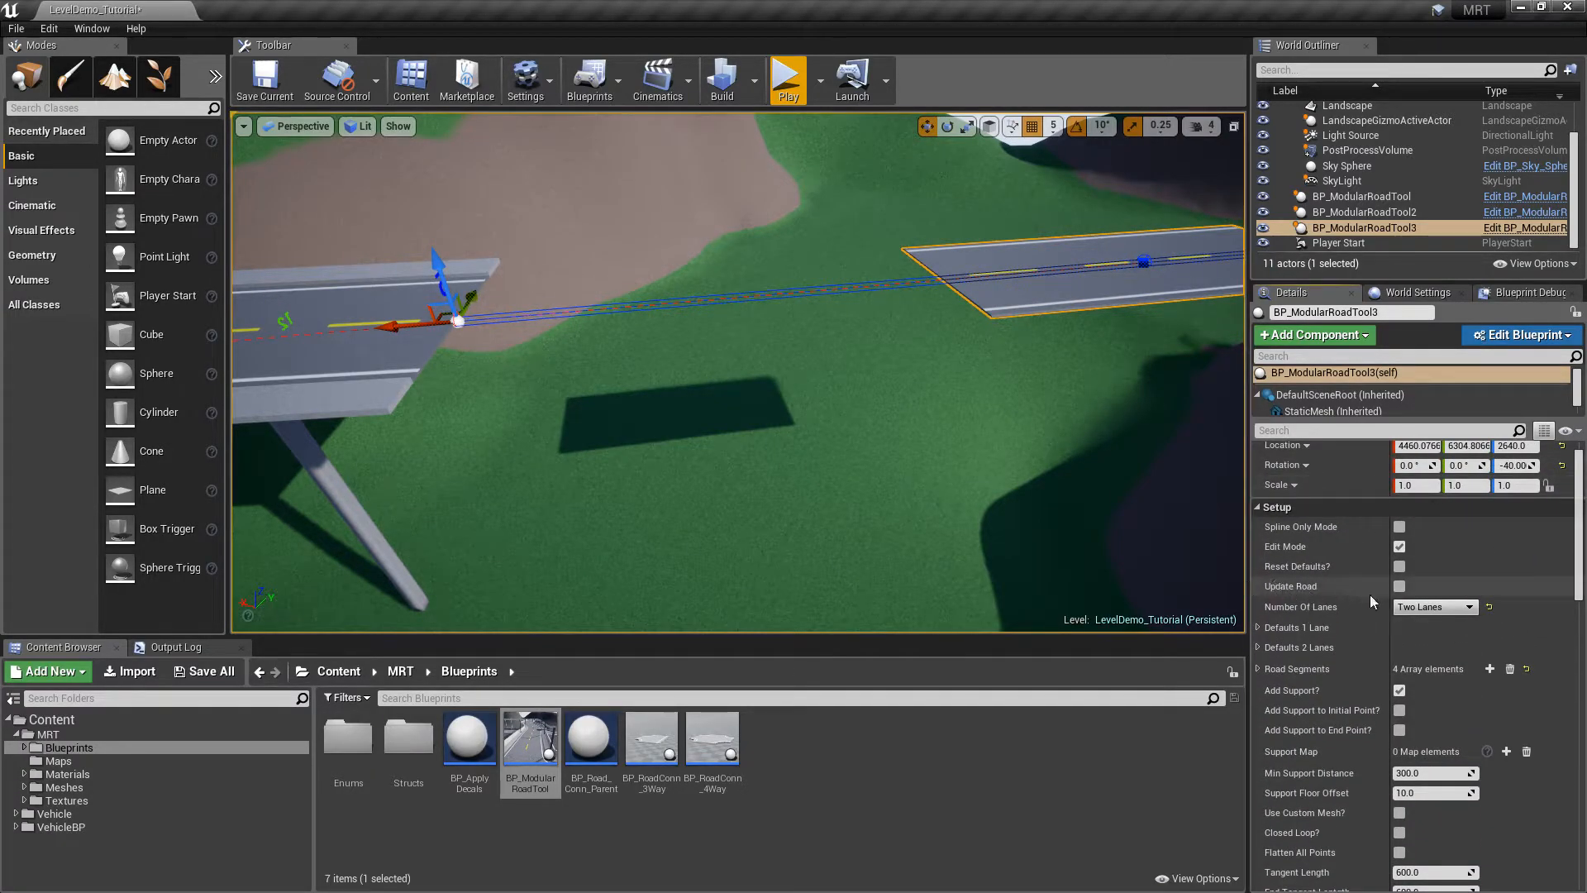
Rebuild the third road, add a spline point near the join, and bend it into a curve
left_click(1400, 585)
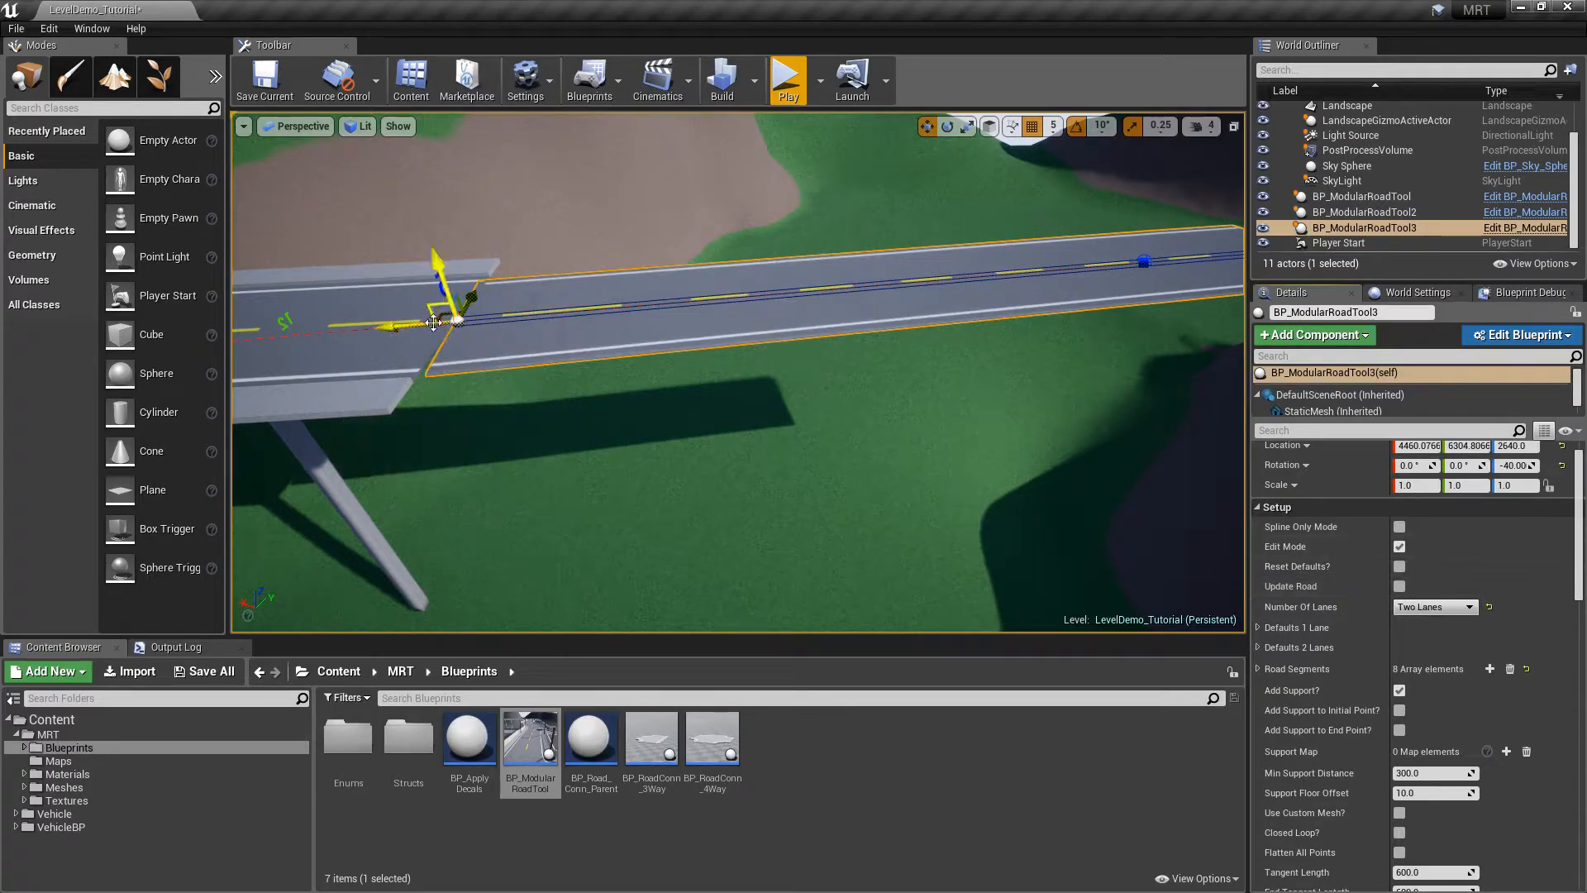
right_click_drag(583, 323, 756, 358)
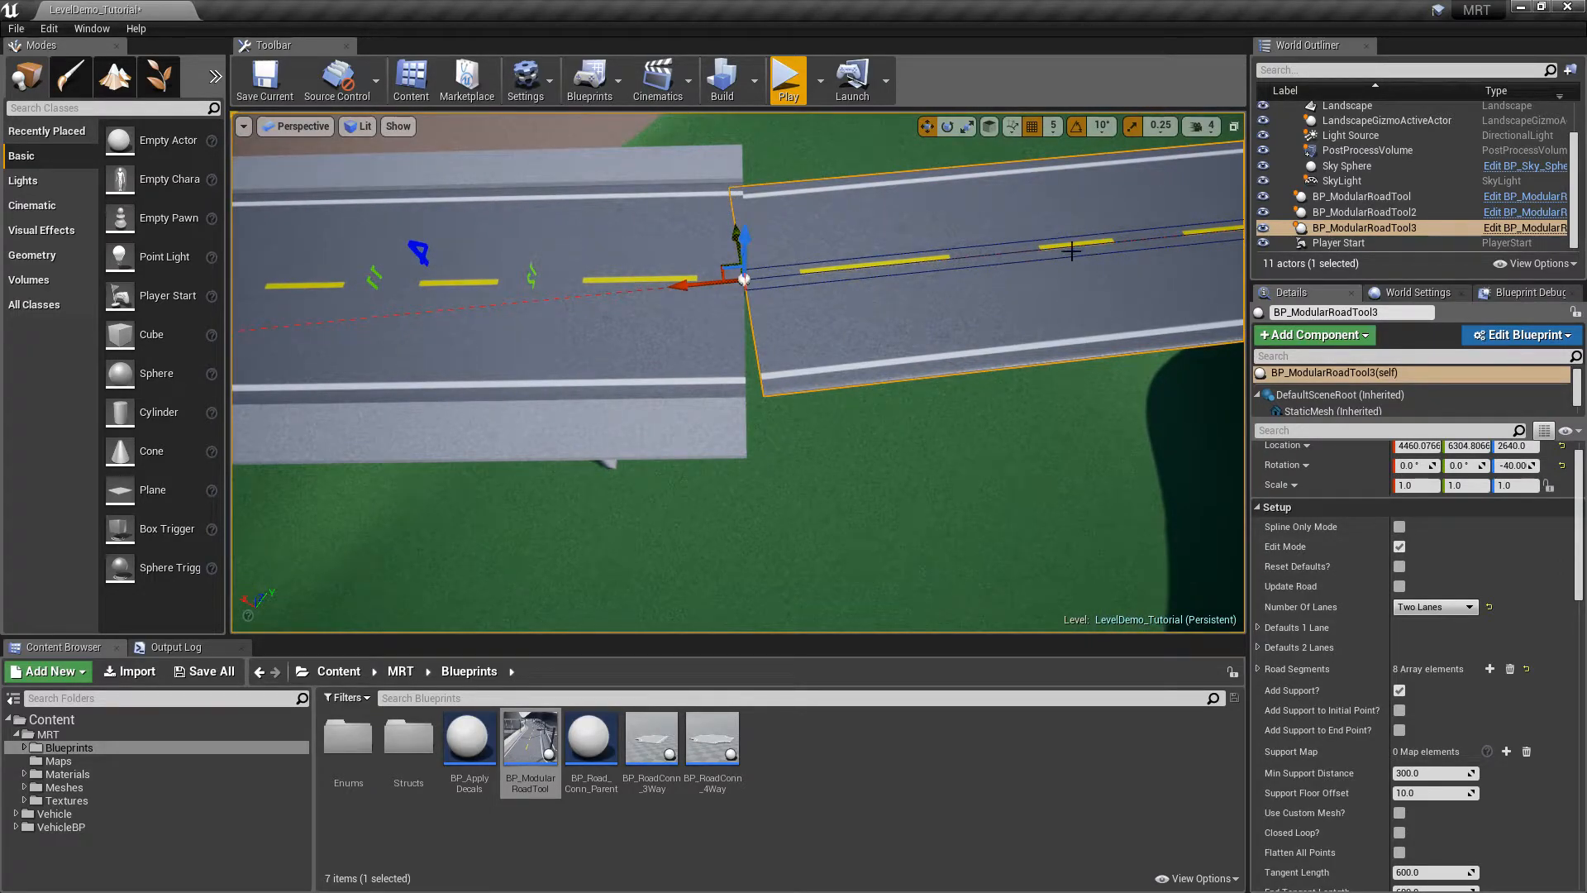
right_click(1160, 238)
left_click(1177, 254)
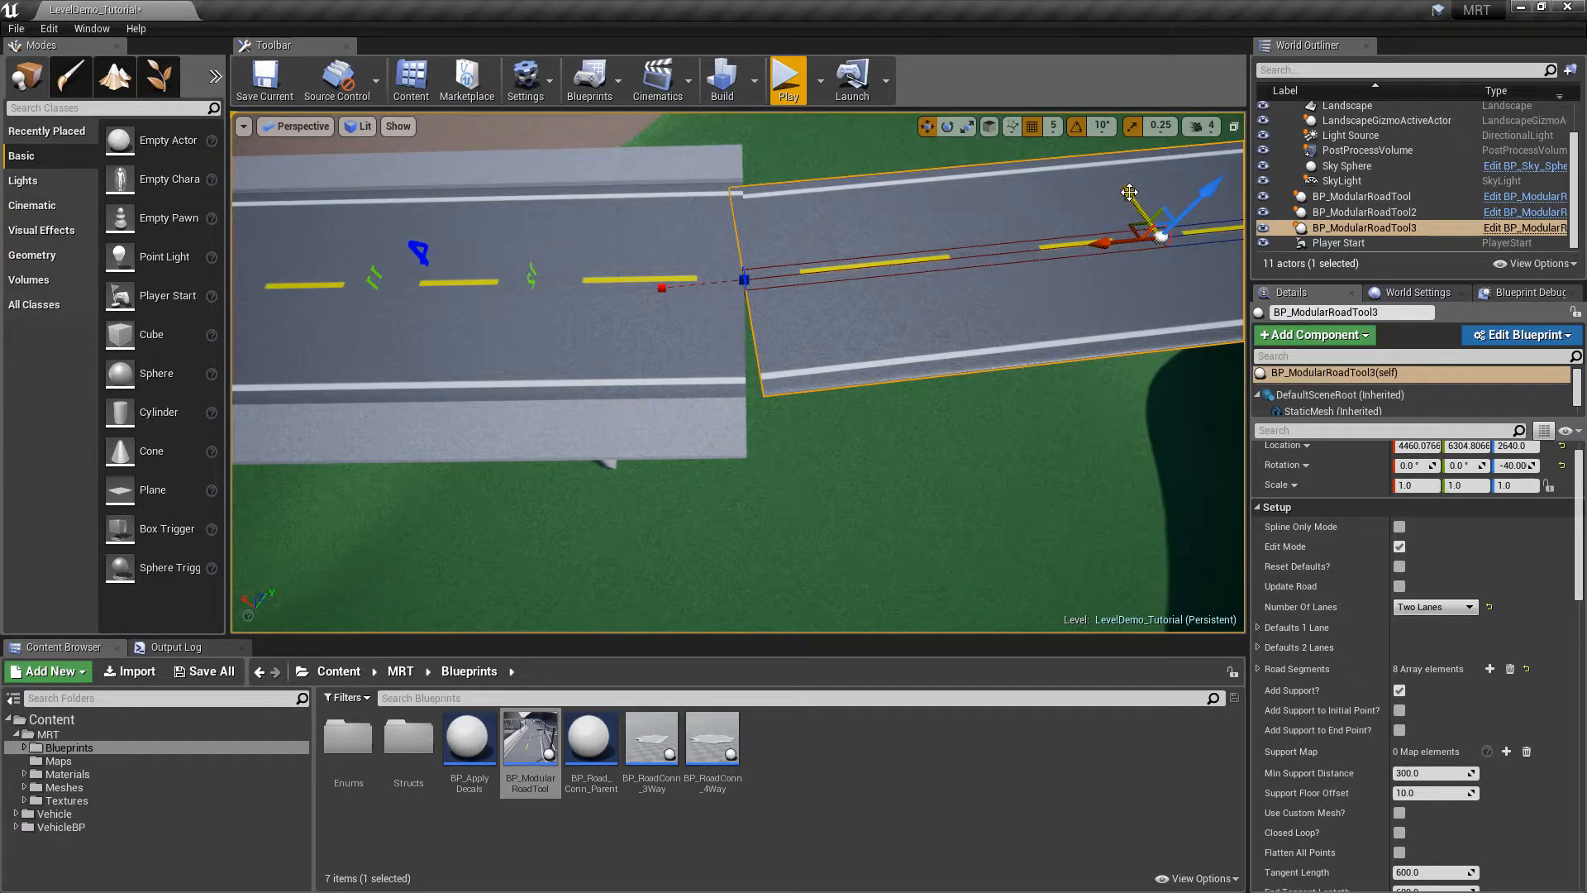
left_click_drag(1128, 192, 1140, 223)
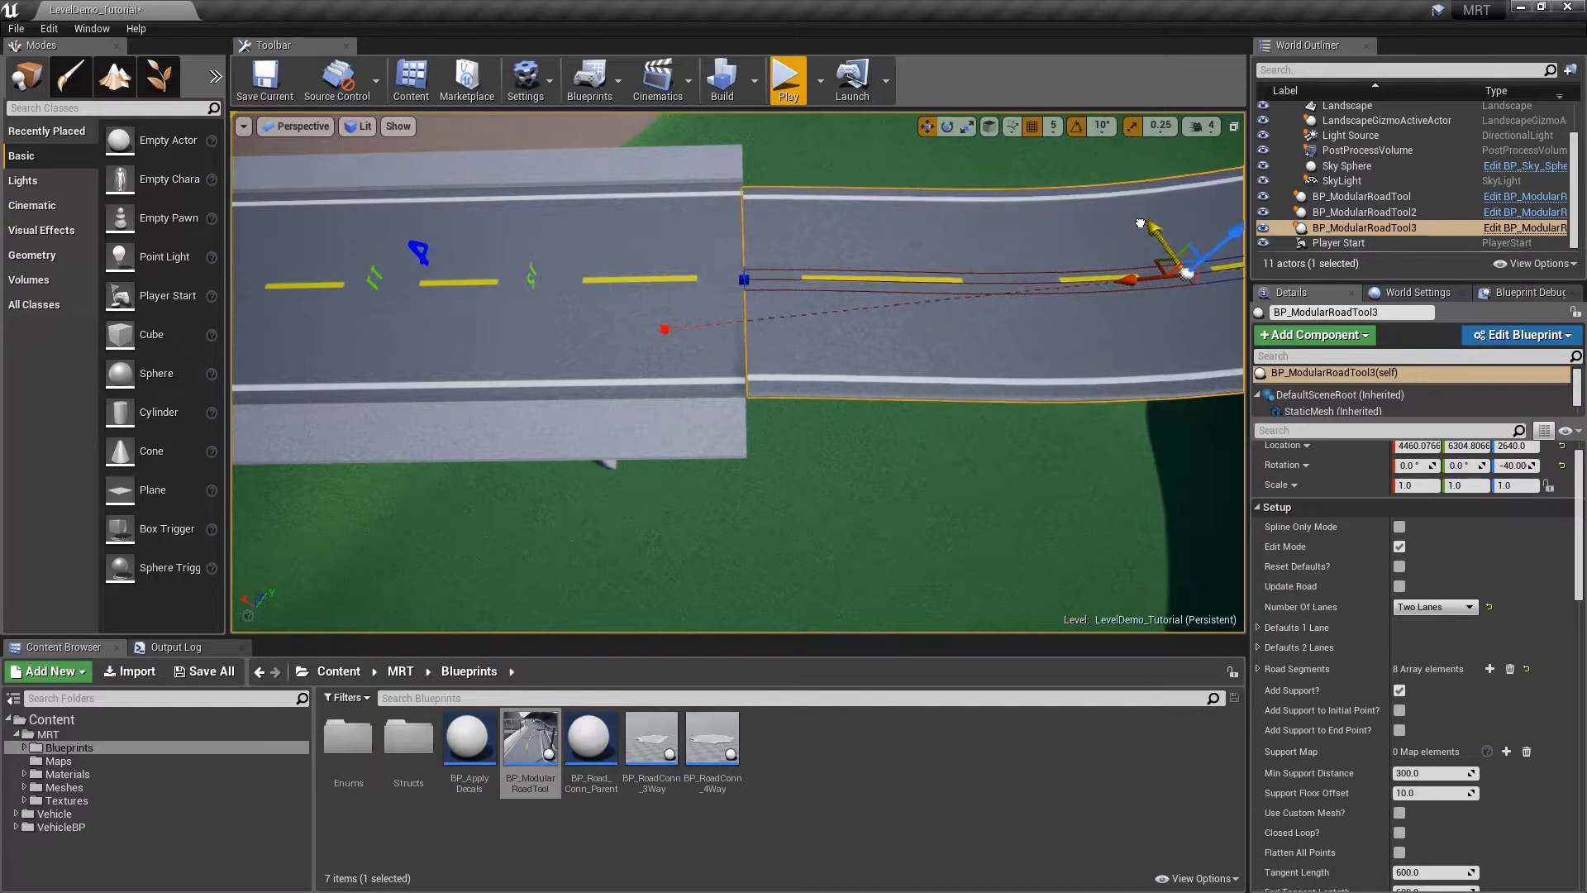
key("Escape")
Move the third road's middle spline point along Y so it flows off the bridge
right_click_drag(999, 242, 1157, 157)
key("w")
key("a")
right_click_drag(810, 360, 880, 334)
left_click(811, 360)
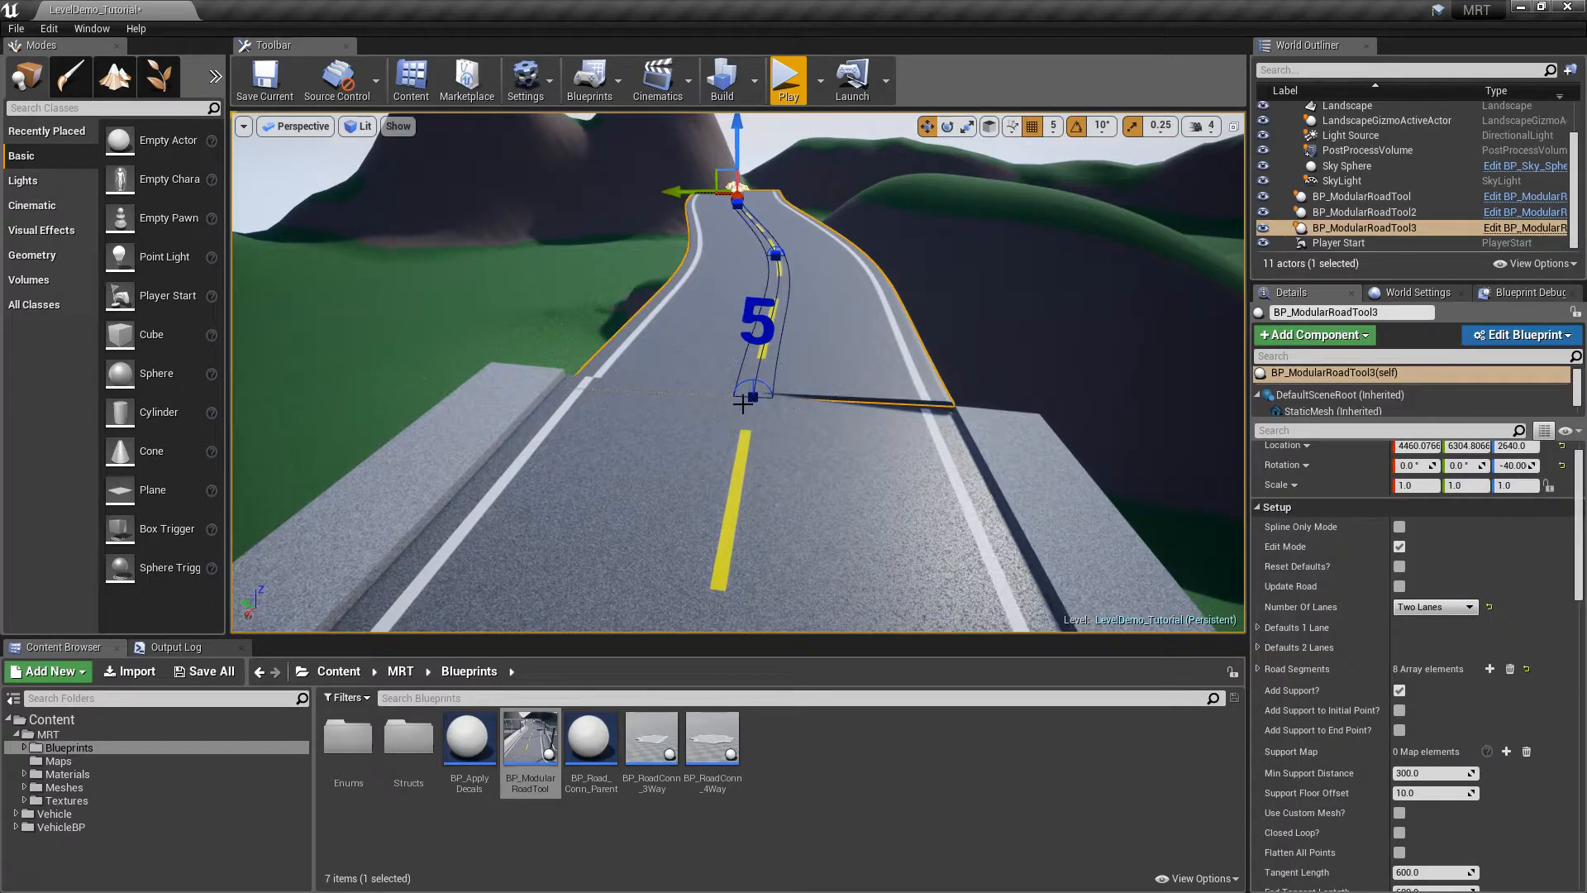
key("d")
right_click_drag(752, 404, 256, 450)
right_click_drag(932, 321, 1238, 337)
key("s")
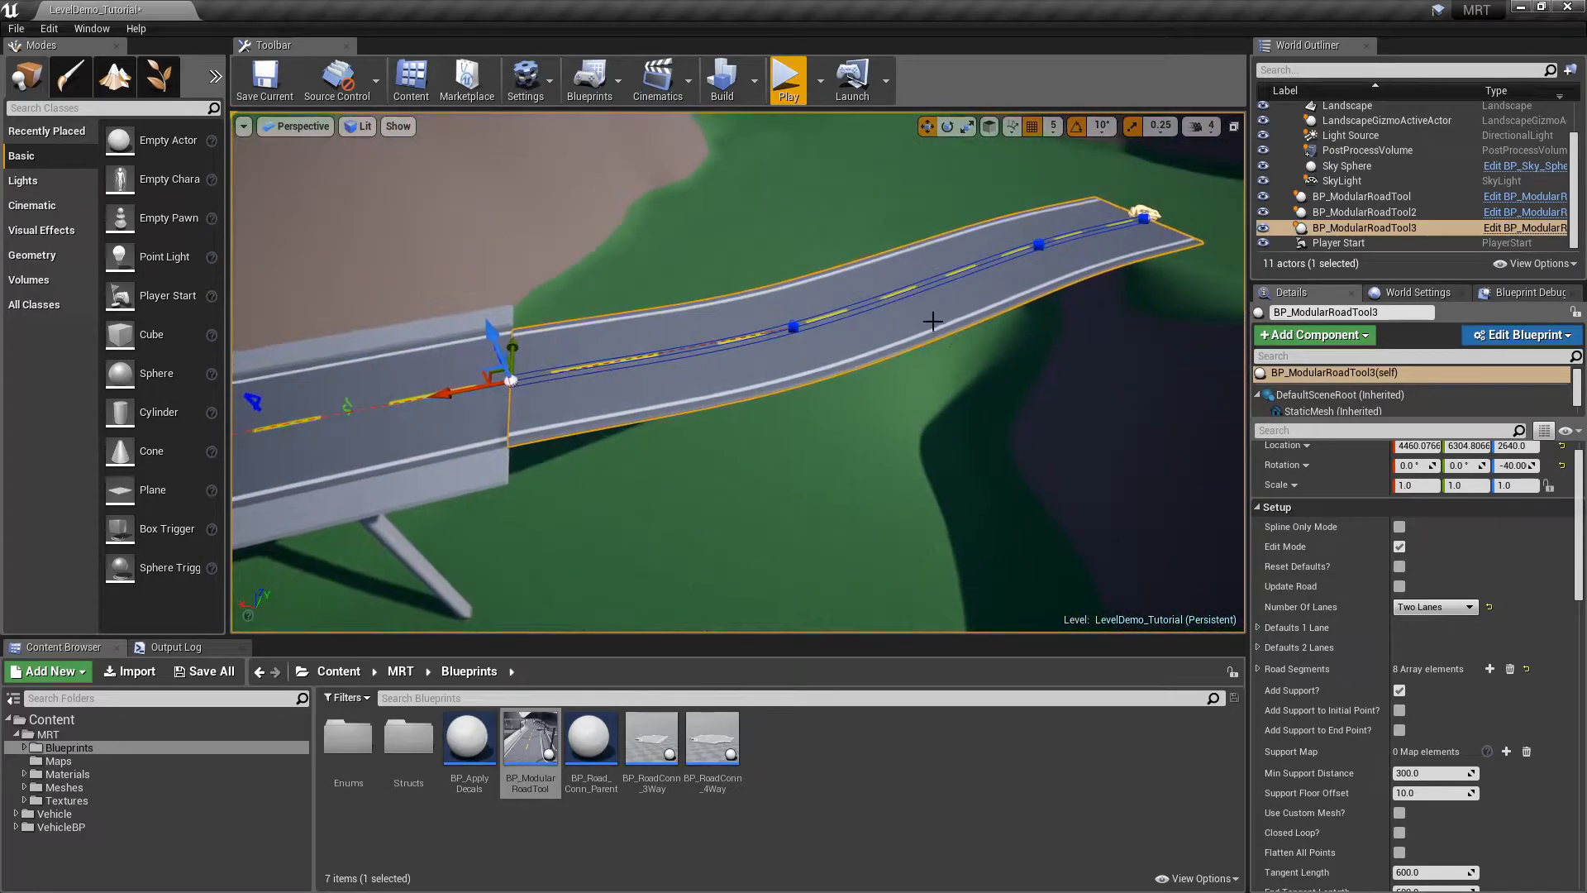
left_click(792, 326)
mouse_move(764, 298)
left_mouse_down()
mouse_move(739, 268)
mouse_move(767, 294)
left_mouse_up()
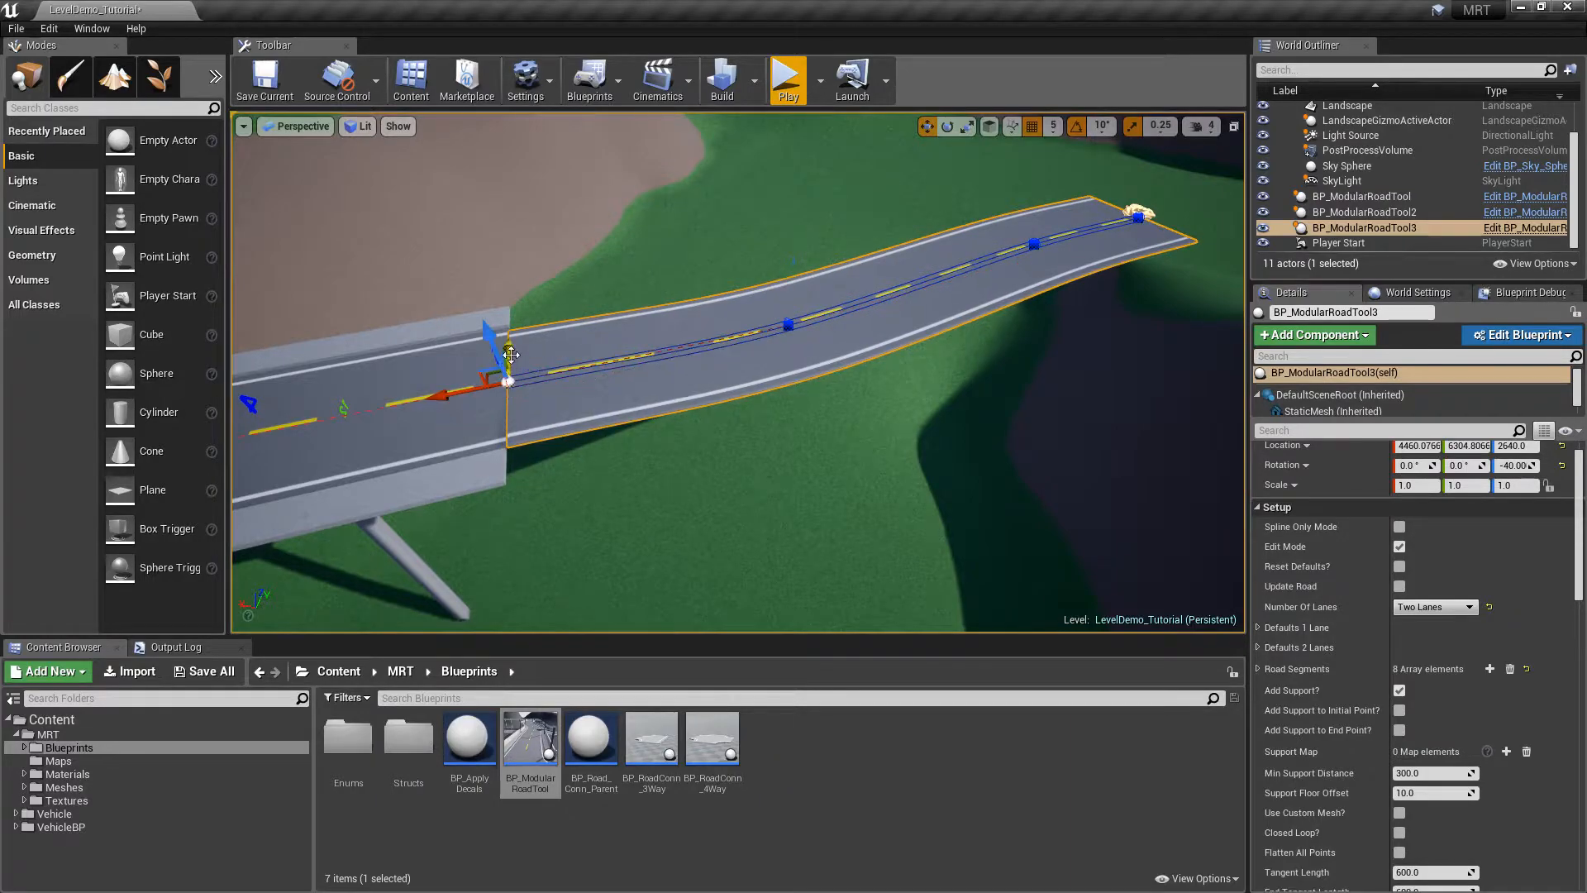
key("Escape")
right_click_drag(636, 305, 730, 336)
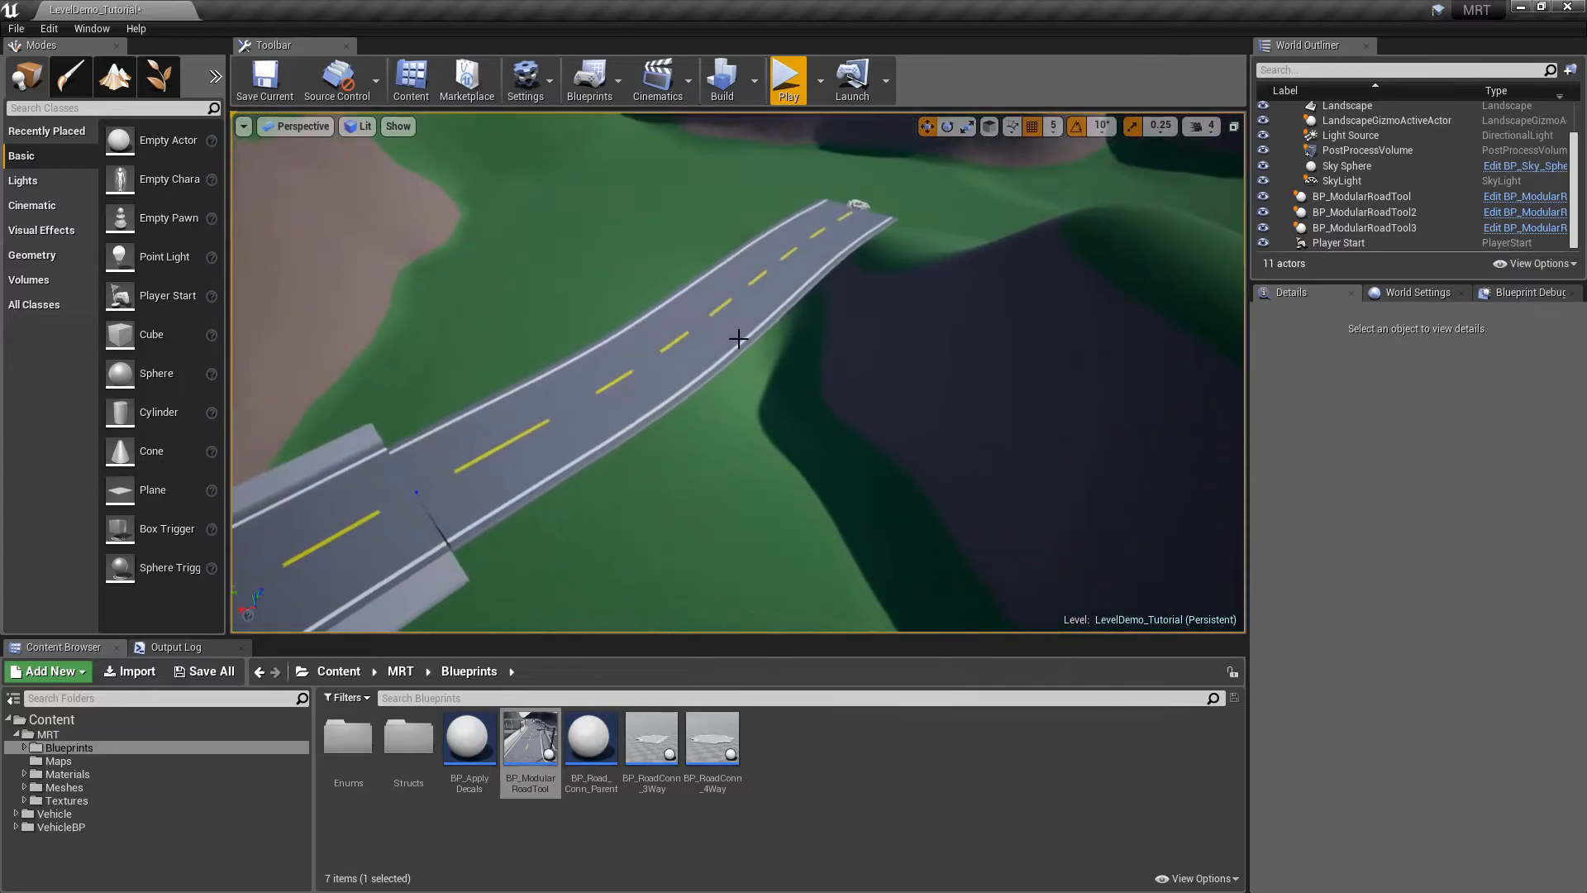
Attach BP_ModularRoadTool3 to its connector on the second road
left_click(732, 361)
left_click(717, 331)
left_click_drag(1579, 524, 1584, 635)
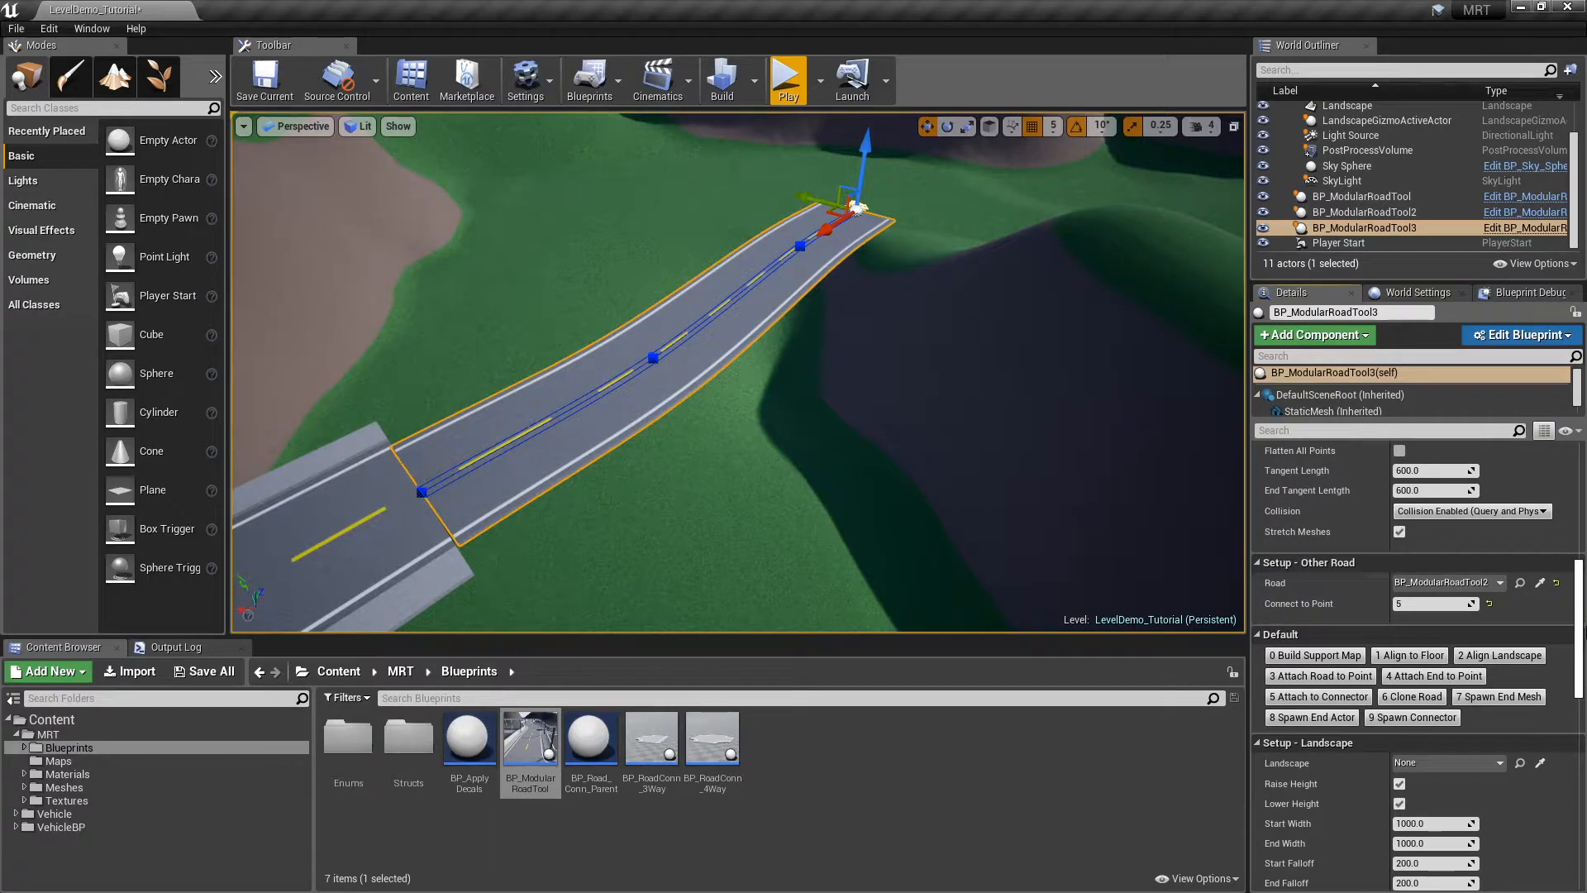
left_click(1305, 698)
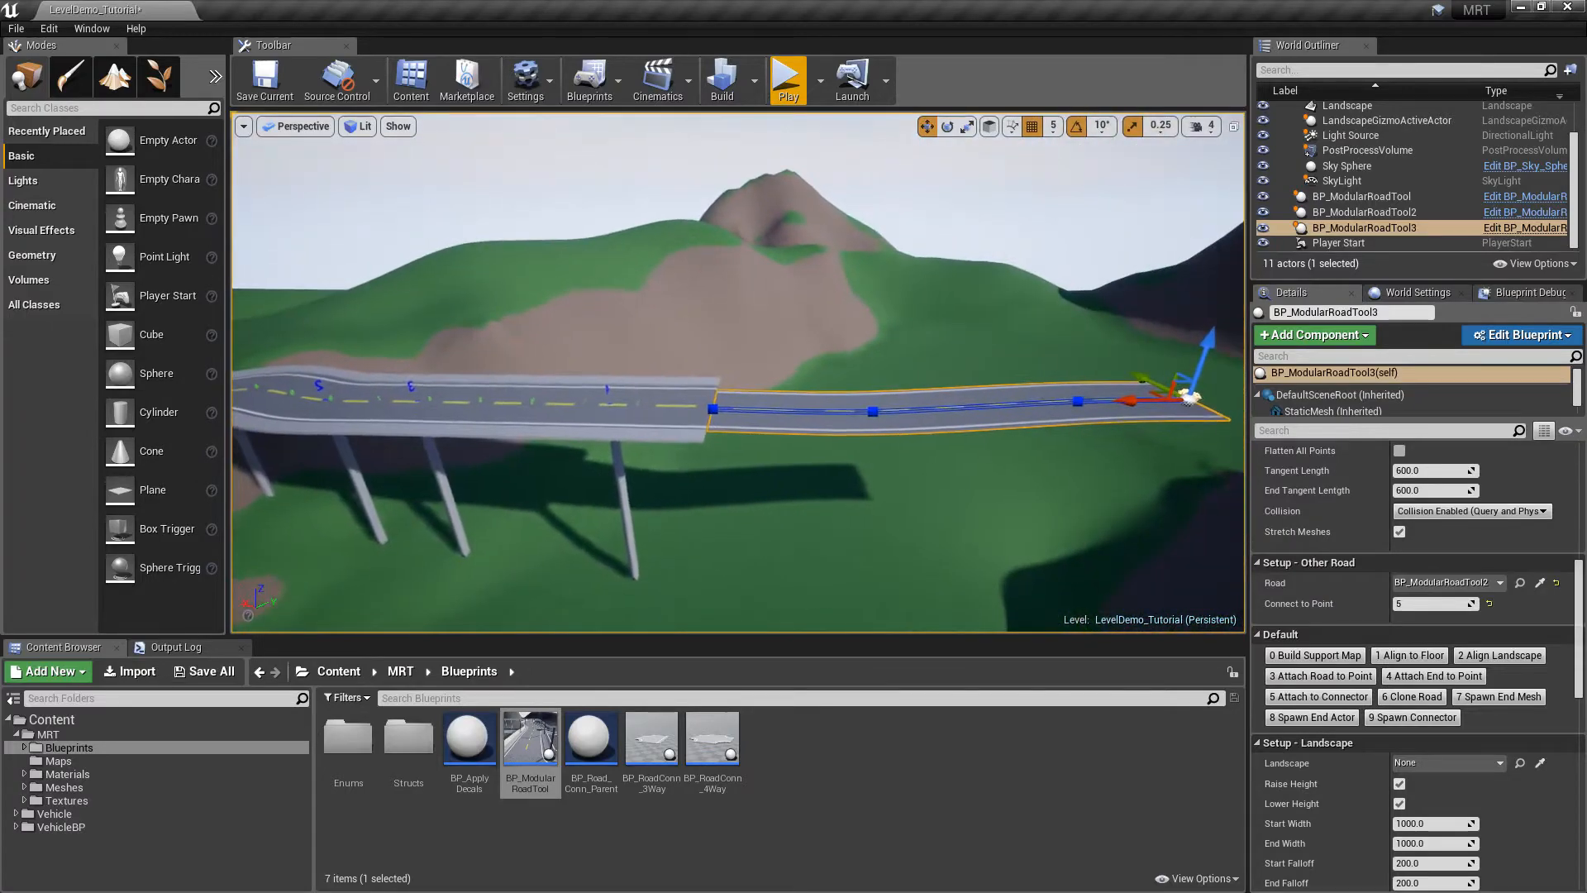
Place a fourth BP_ModularRoadTool on the landscape below the bridge
mouse_move(798, 444)
right_mouse_down()
mouse_move(719, 454)
mouse_move(798, 444)
right_mouse_up()
left_click(426, 422)
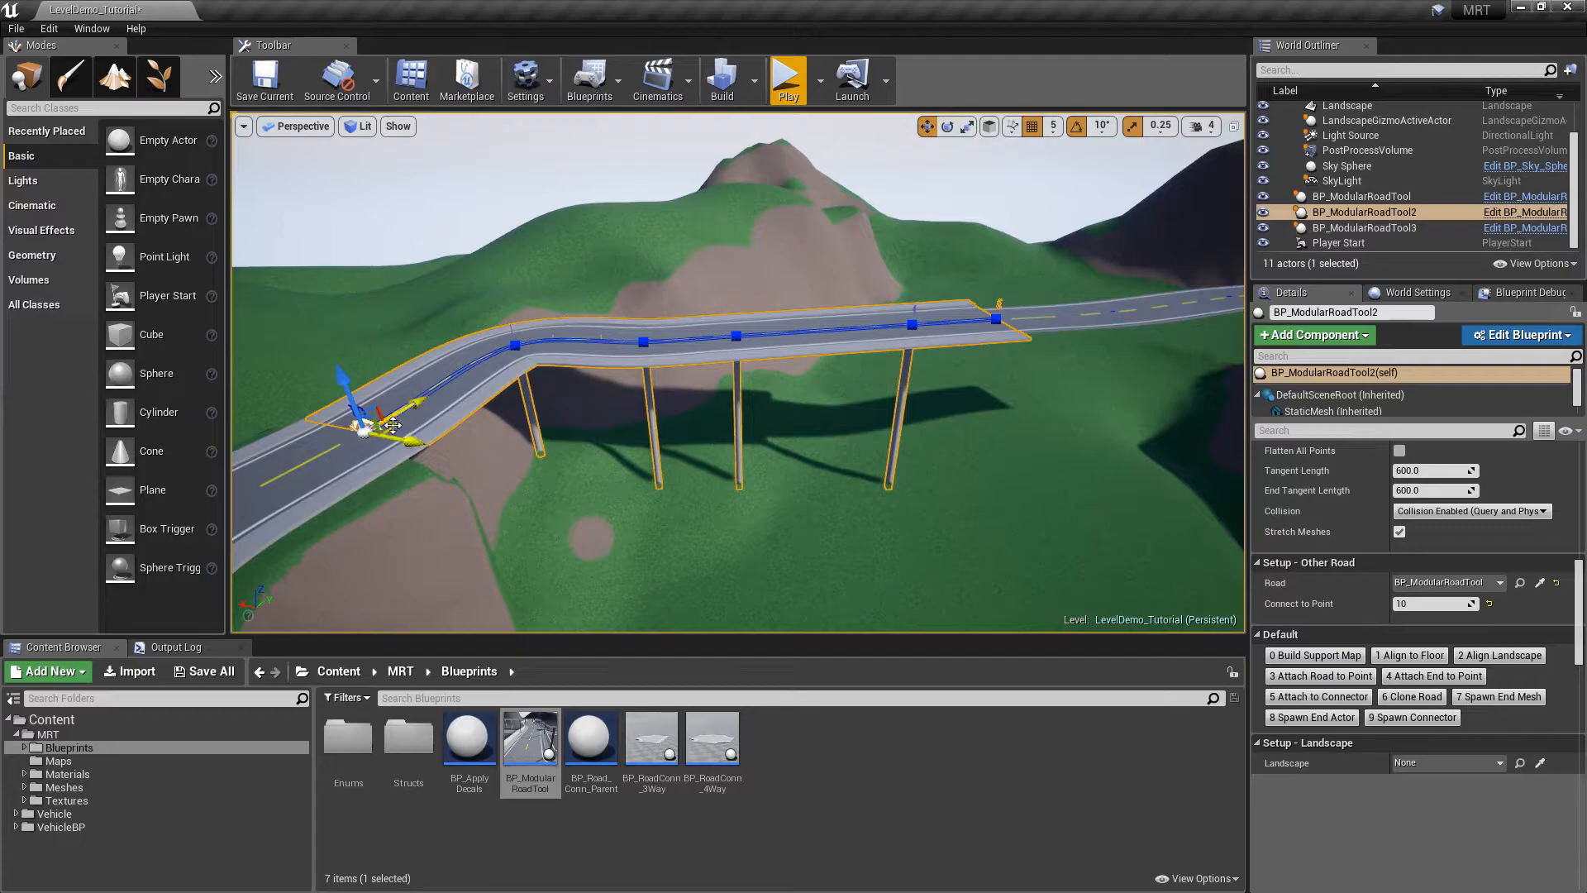
right_click_drag(1010, 487, 951, 529)
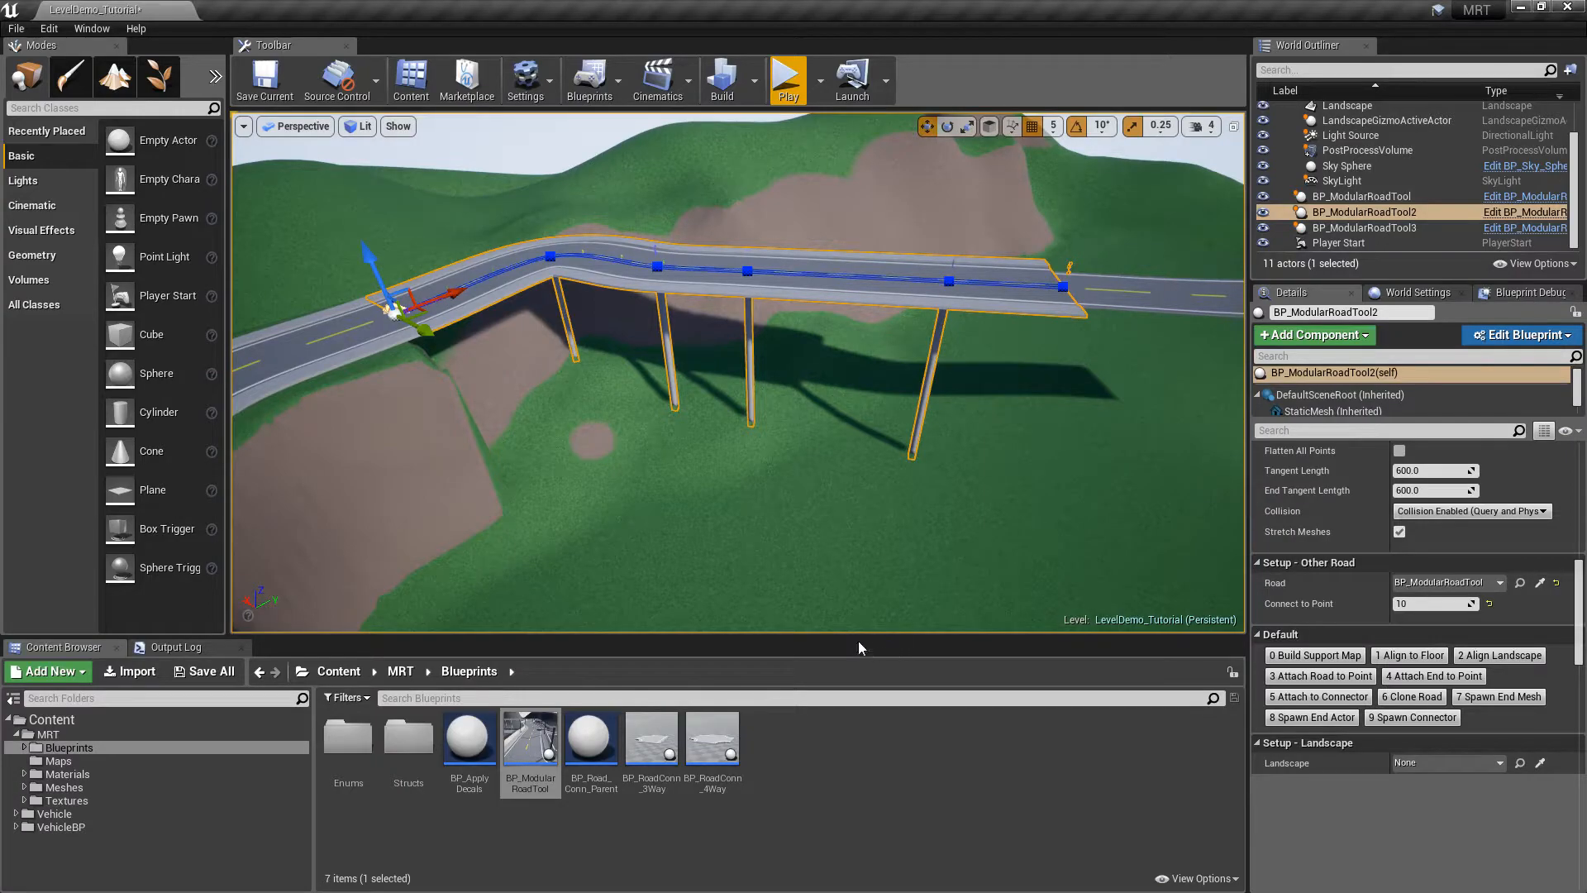
left_click_drag(529, 748, 912, 568)
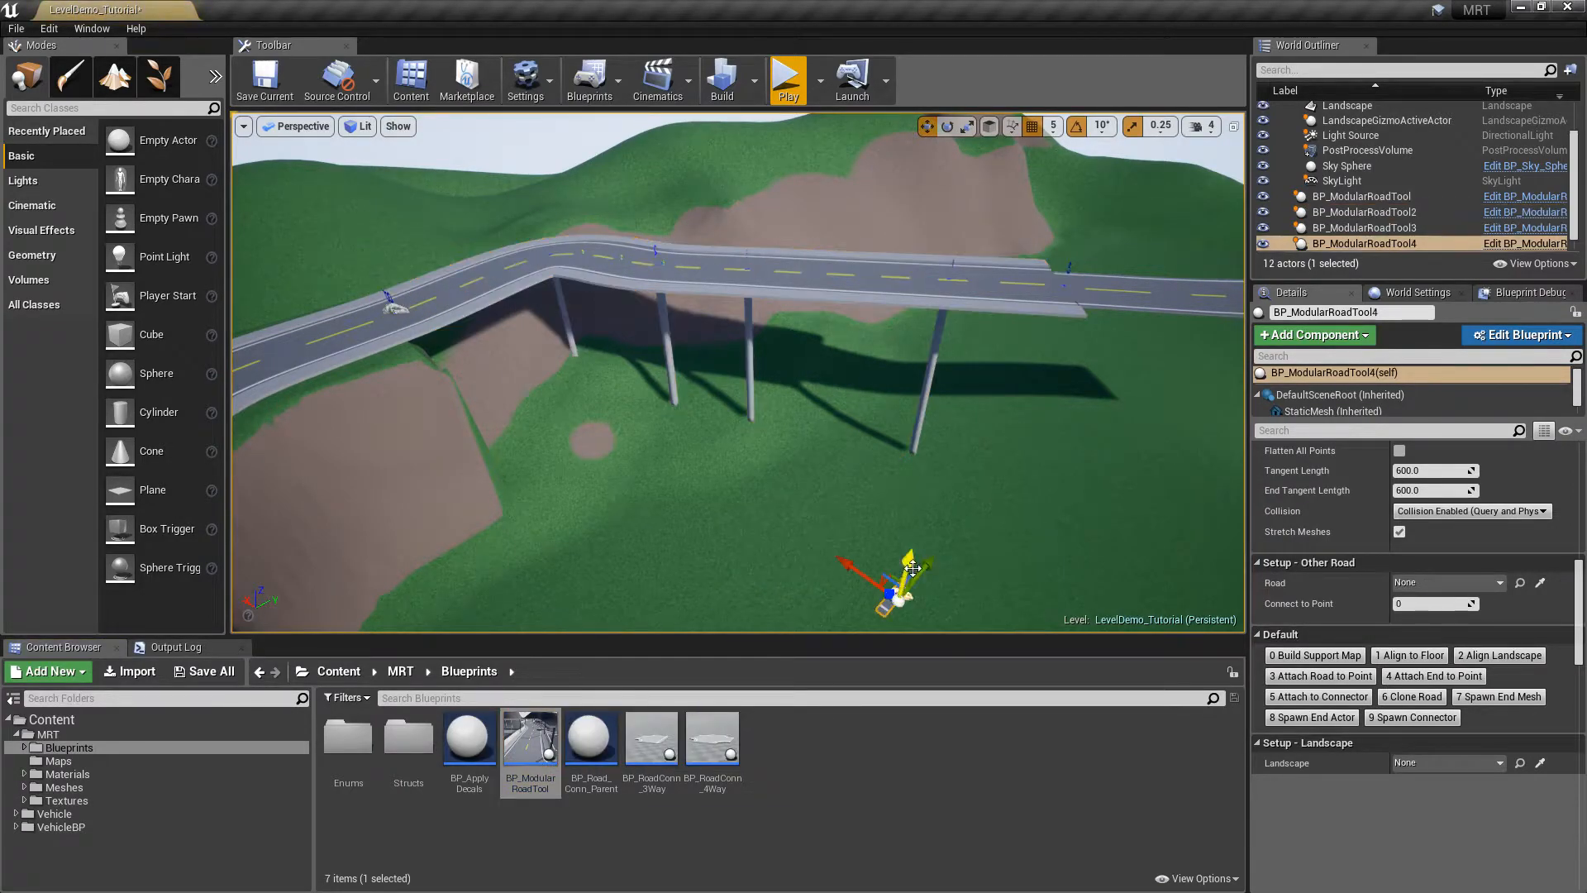
Set the fourth road's Number Of Lanes to Two Lanes
left_click_drag(1580, 599, 1582, 500)
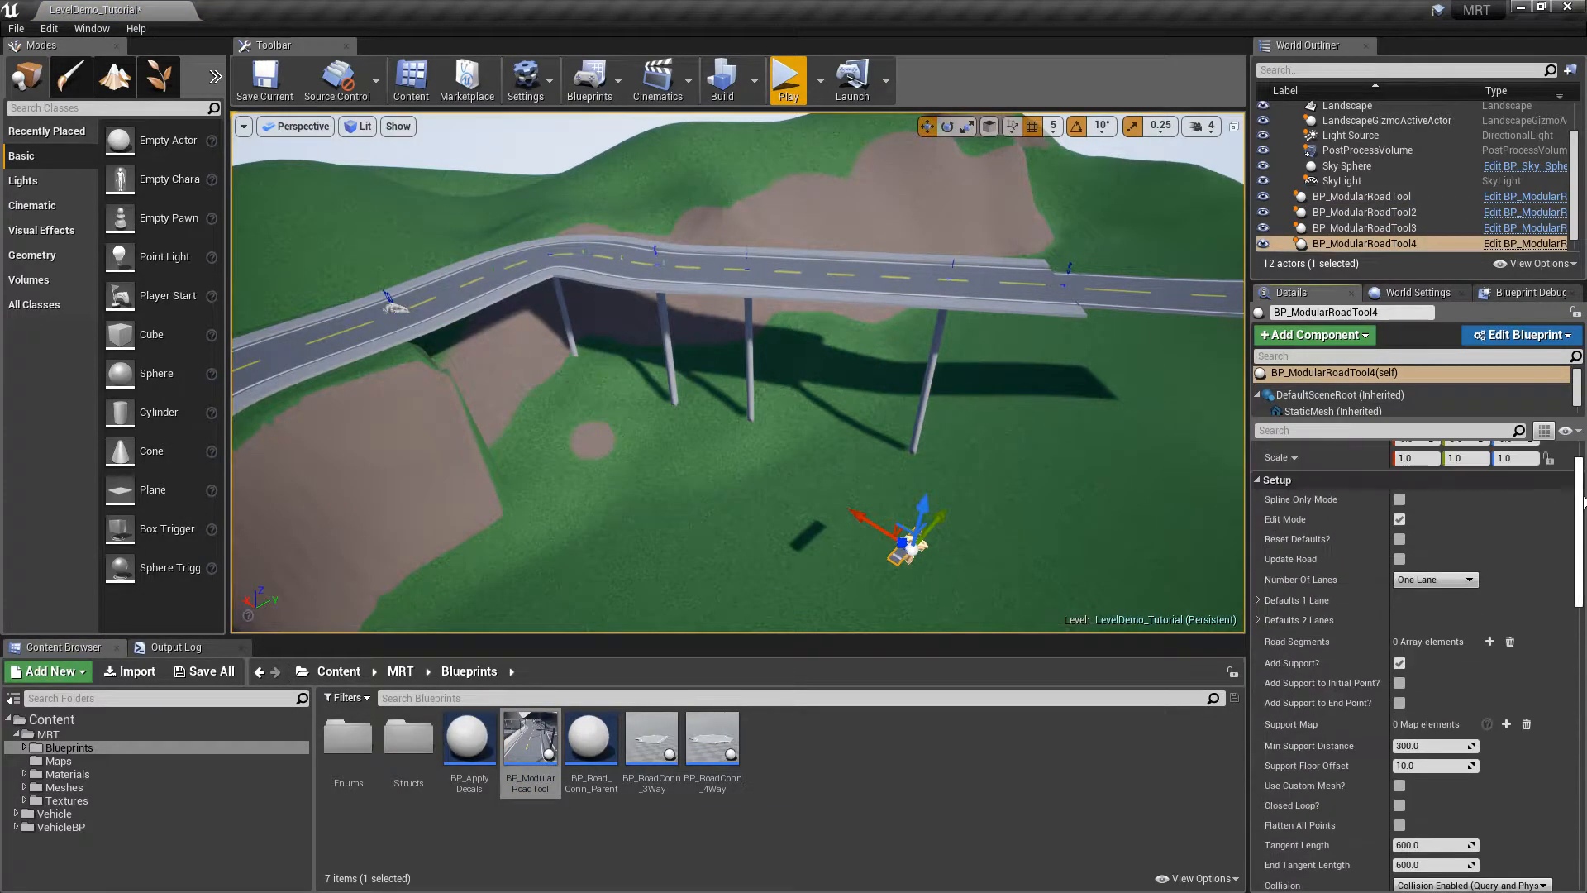
left_click(1454, 580)
left_click(1441, 606)
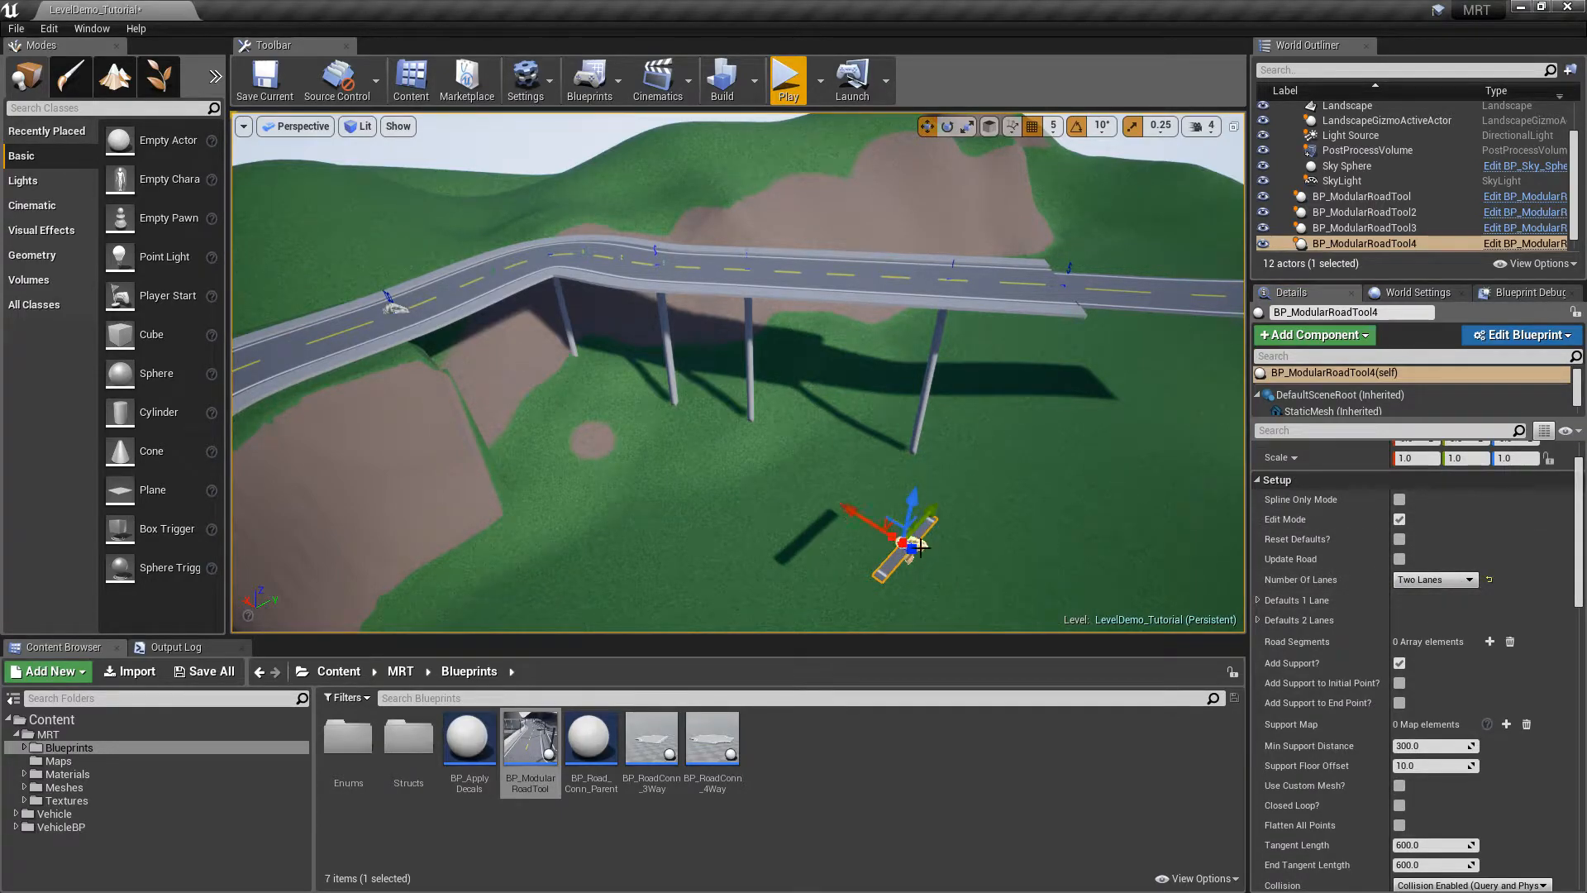
left_click_drag(855, 516, 829, 500)
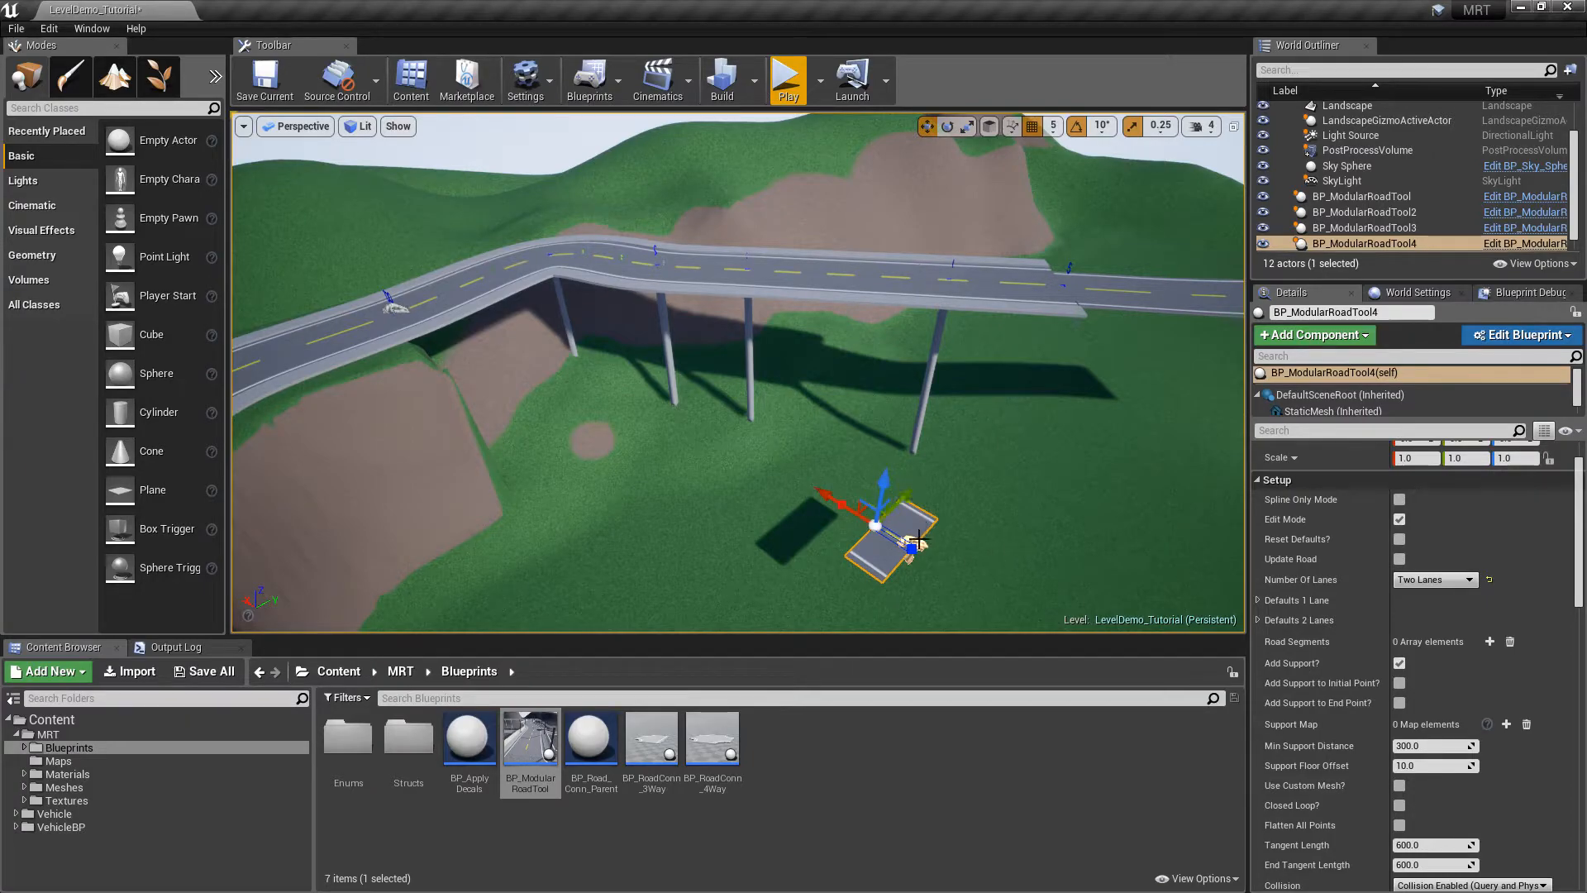
Pick BP_ModularRoadTool2 as the Road and clone its spline onto BP_ModularRoadTool4
scroll(1538, 552, "down", 1)
scroll(1539, 570, "down", 5)
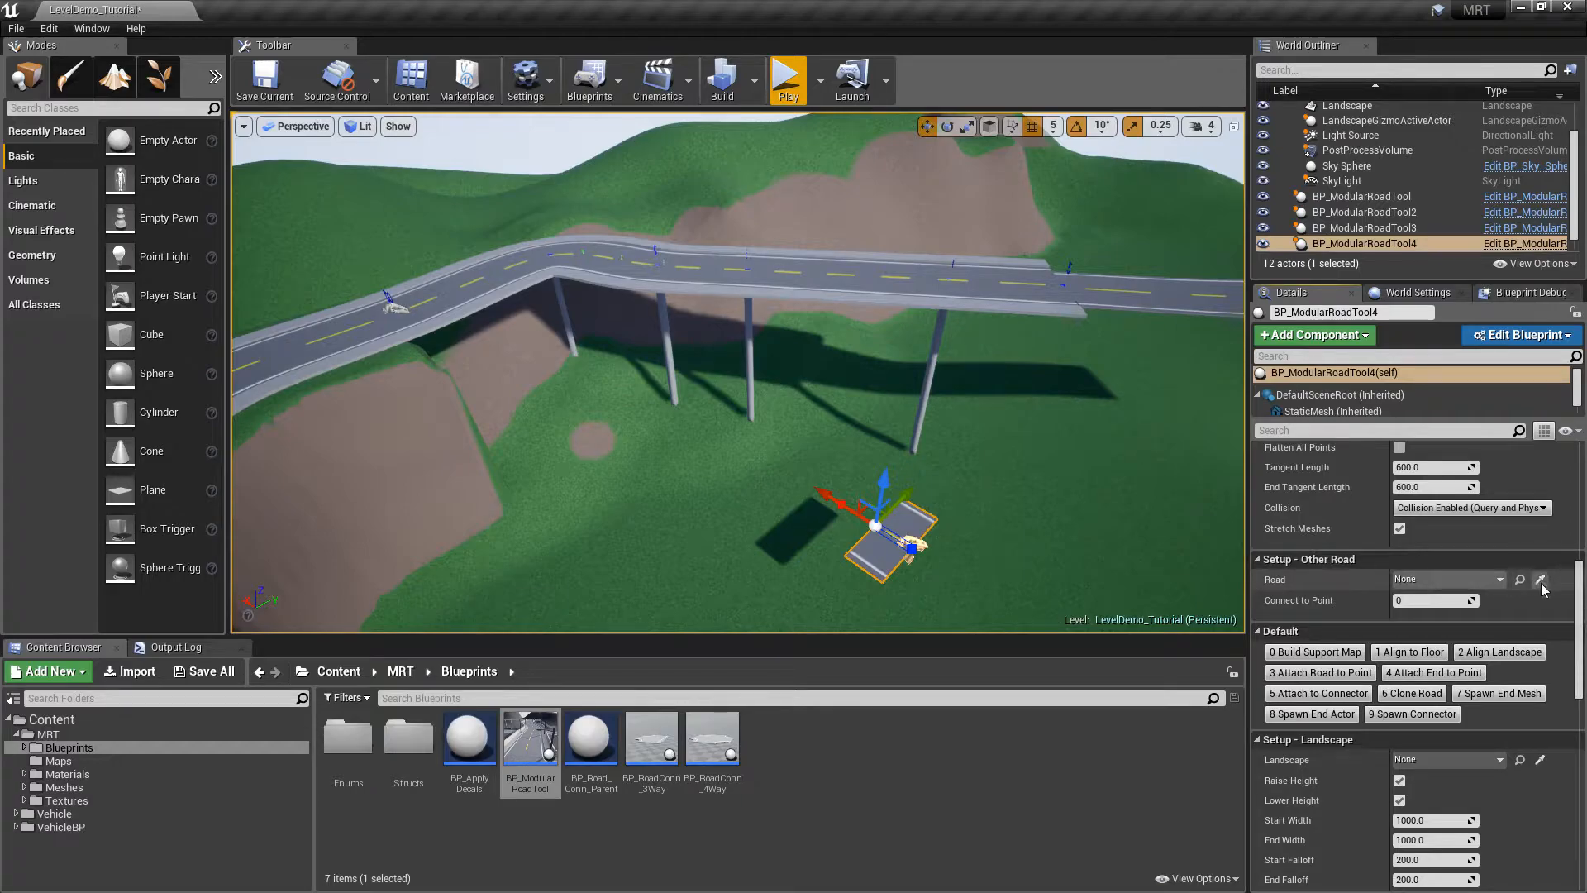
left_click(1540, 581)
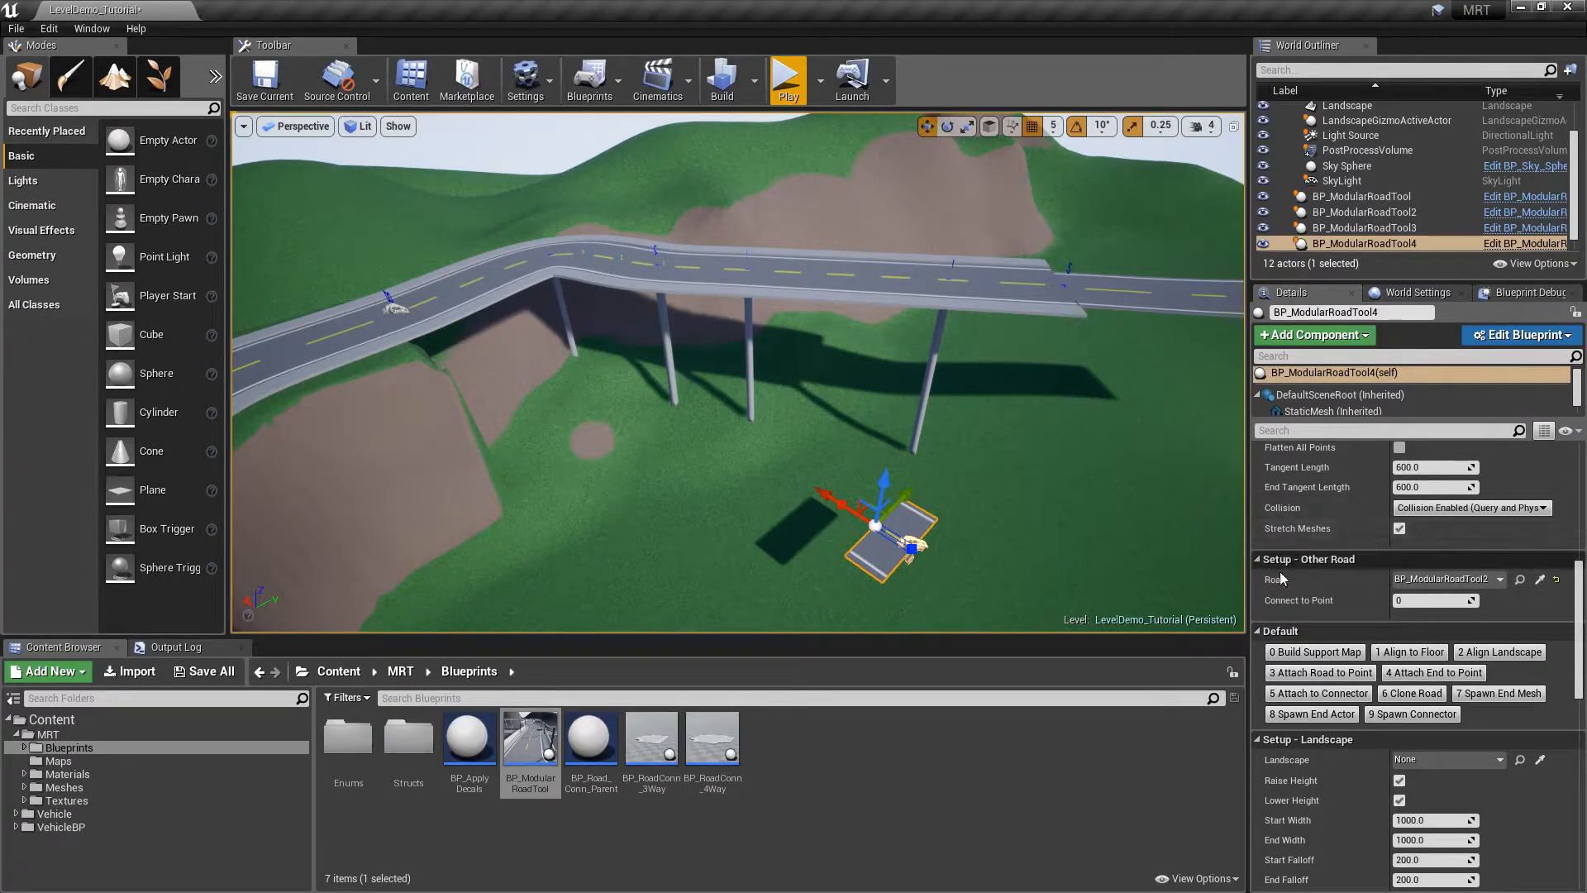
left_click(1406, 696)
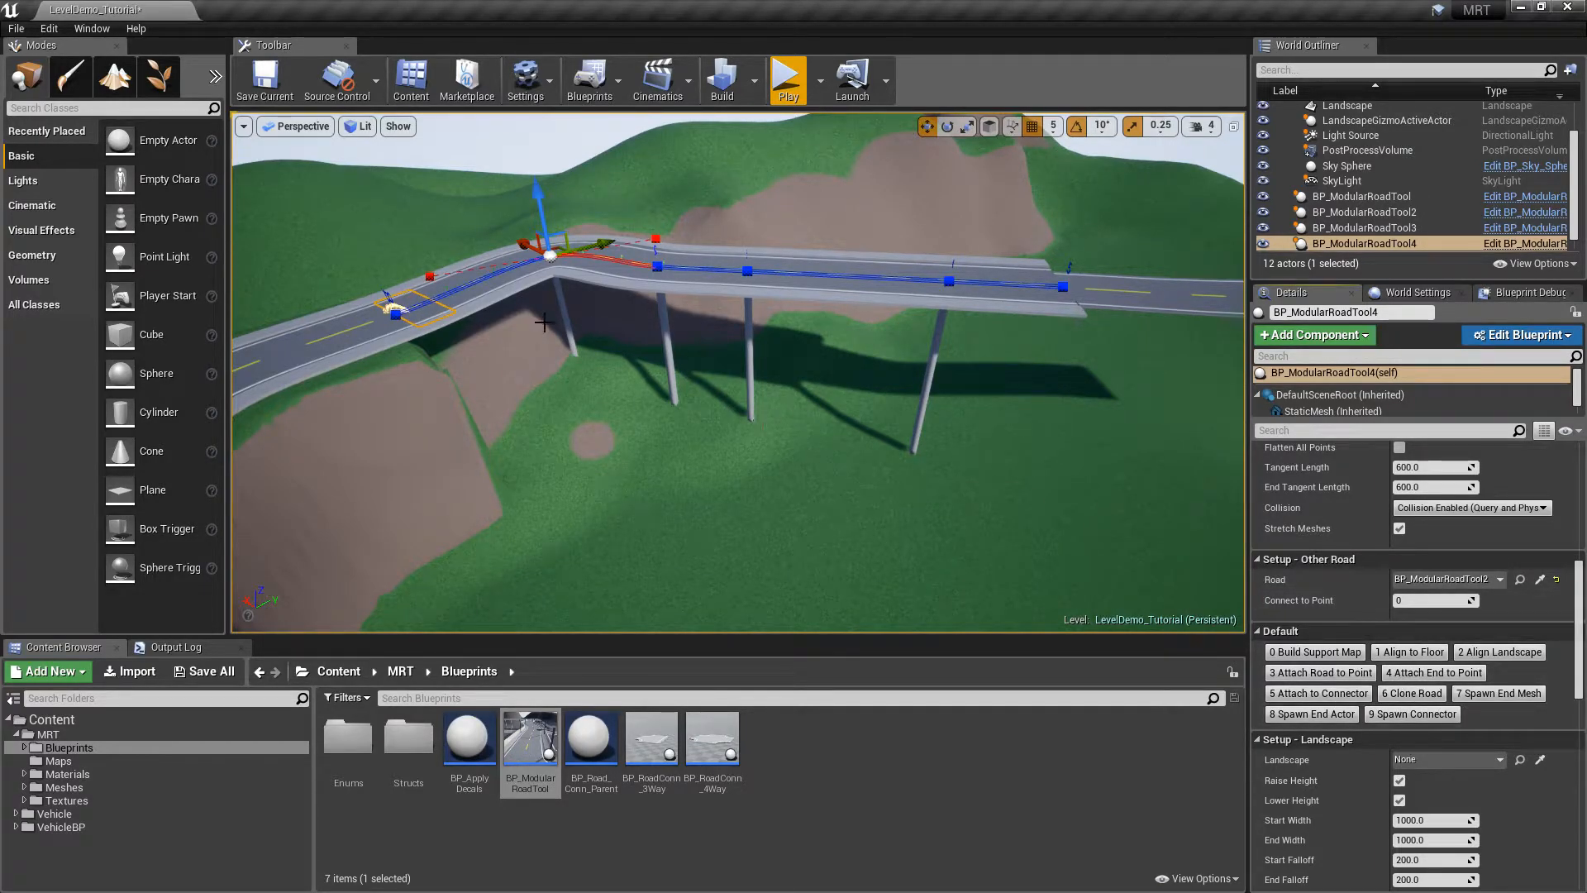
left_click(1355, 243)
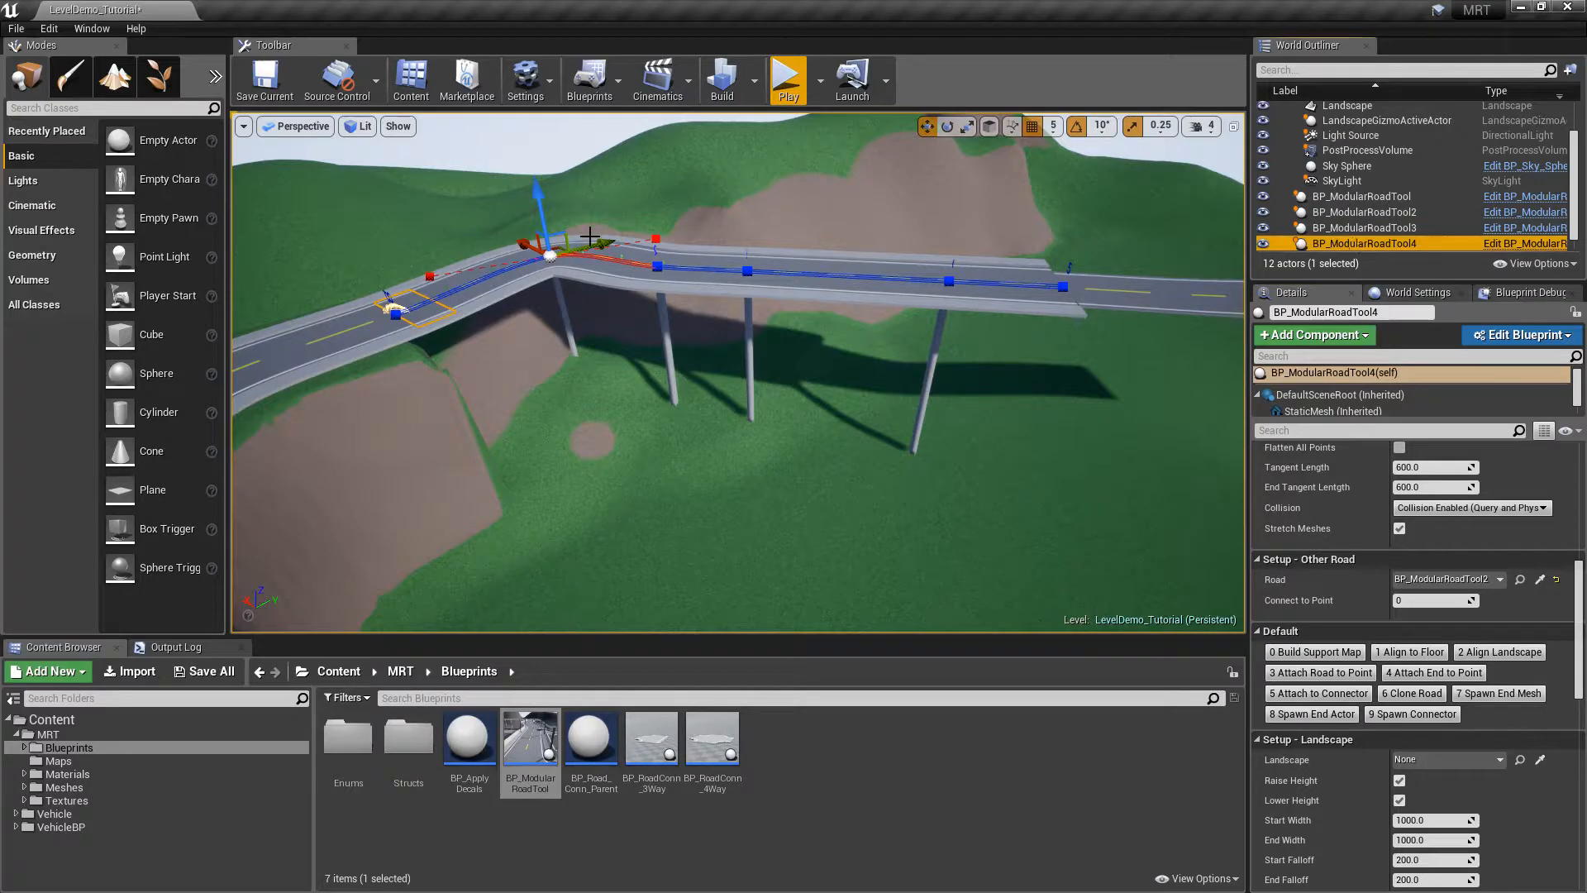
Lift BP_ModularRoadTool4 above the bridge and leave Edit Mode to rebuild its supports
left_click(1364, 243)
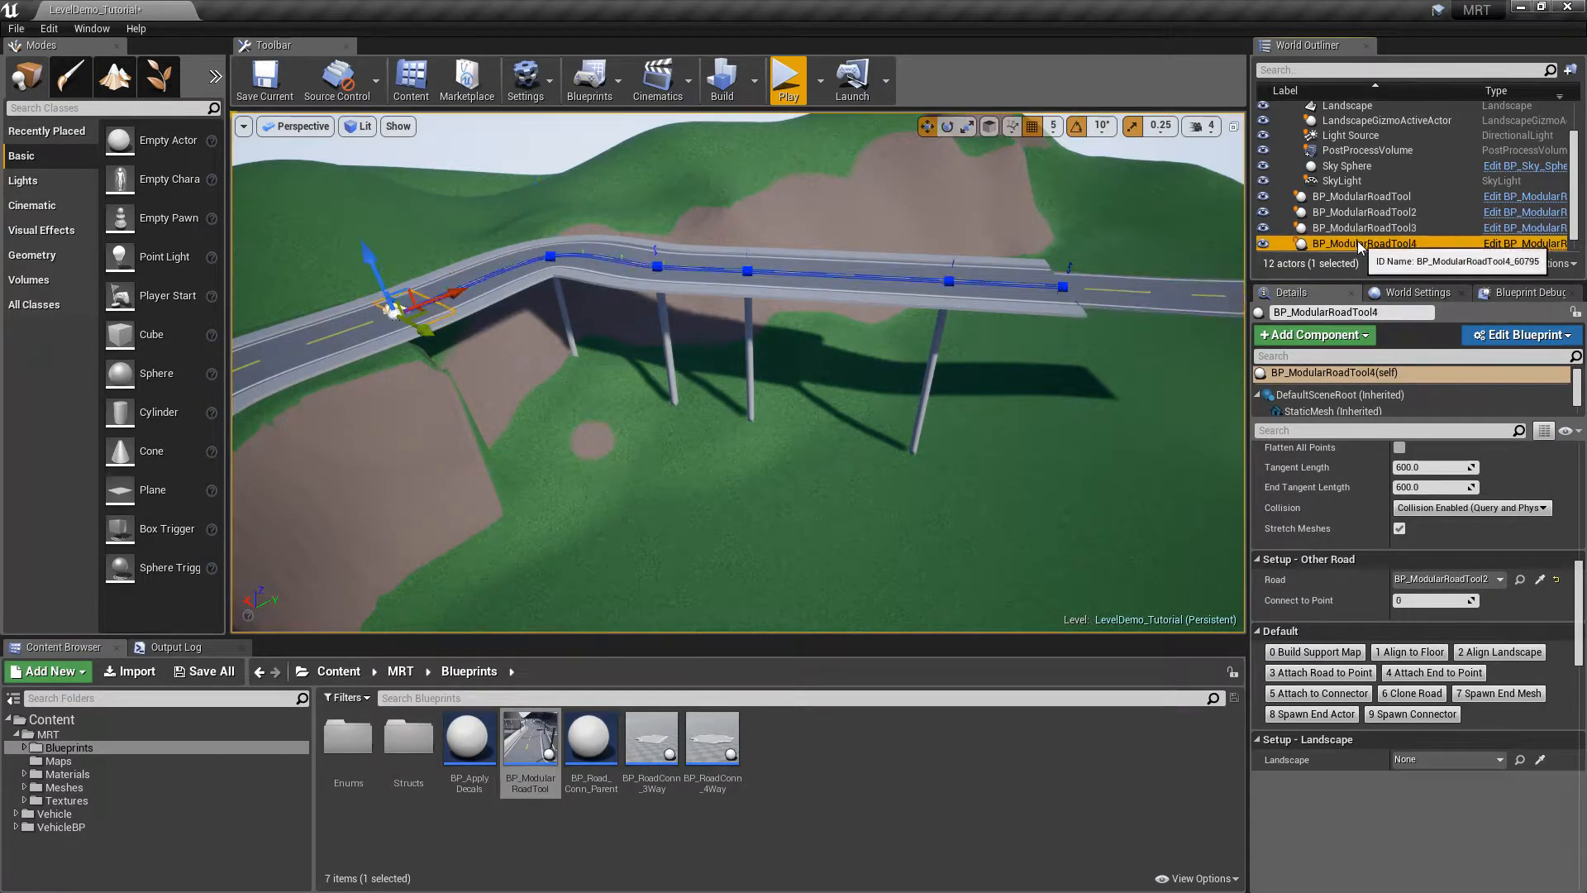
left_click_drag(366, 254, 350, 155, "alt")
mouse_move(661, 347)
right_mouse_down()
mouse_move(769, 413)
mouse_move(835, 422)
mouse_move(661, 330)
right_mouse_up()
right_click_drag(1112, 354, 1140, 354)
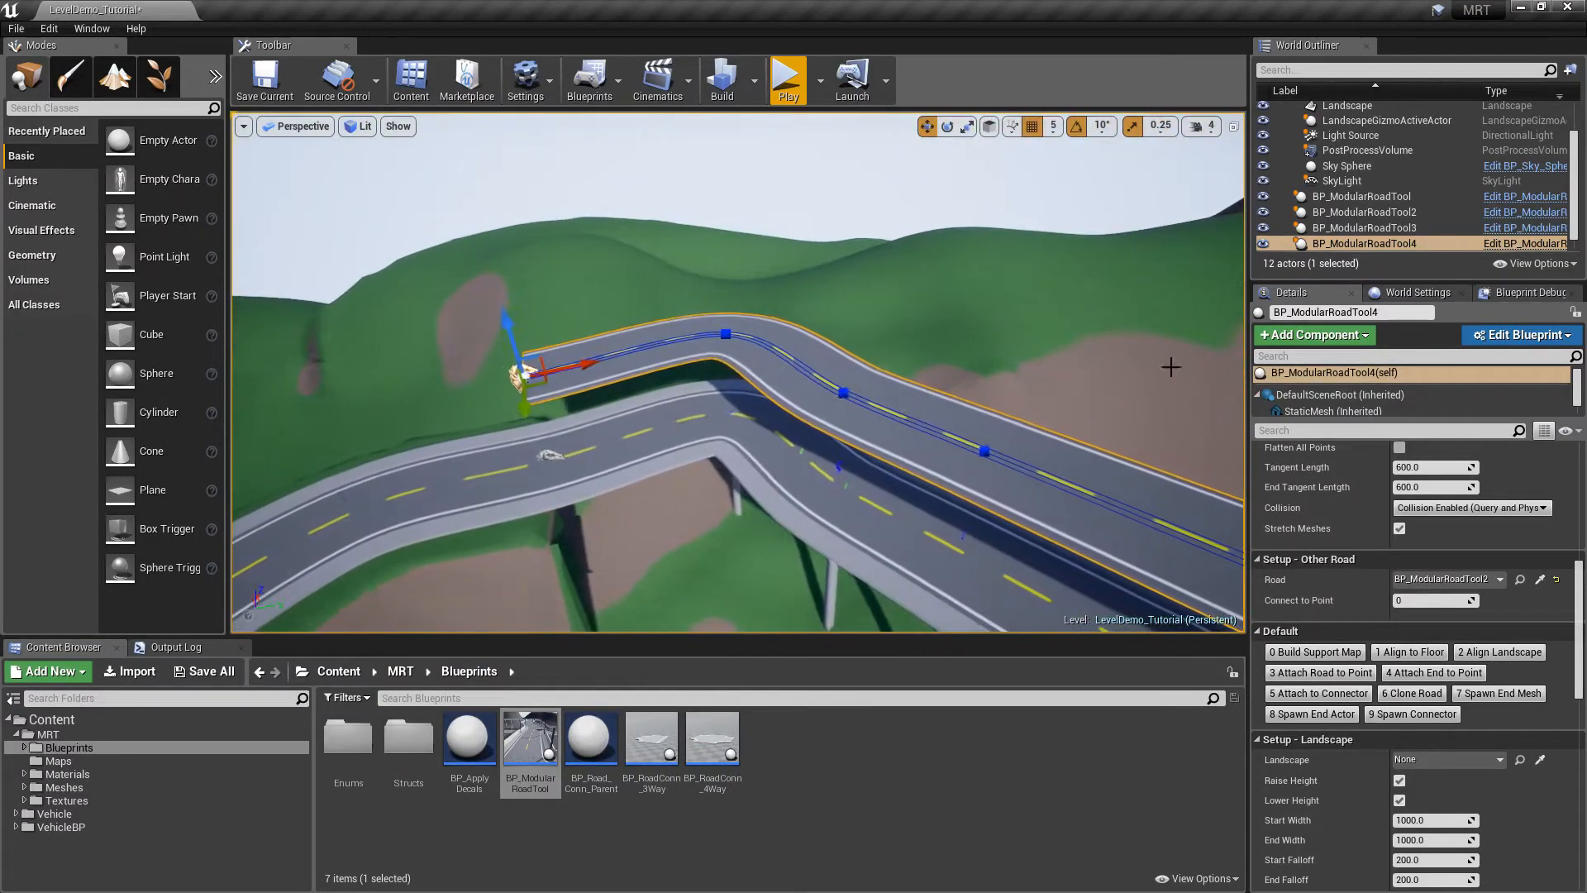
left_click_drag(1577, 590, 1578, 476)
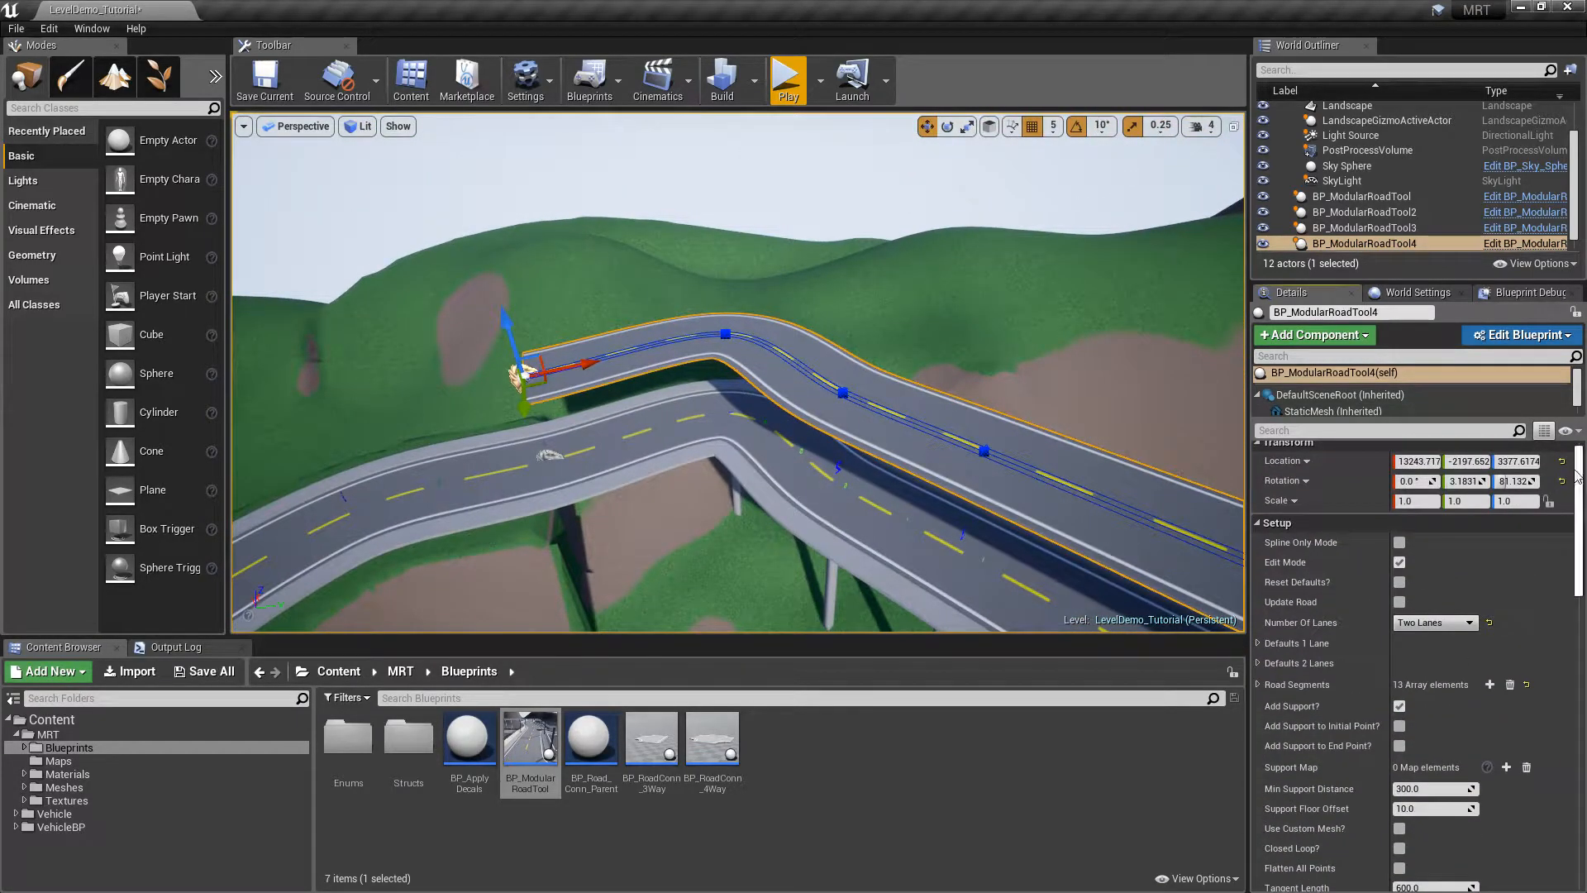
left_click(1399, 562)
right_click_drag(1002, 354, 807, 290)
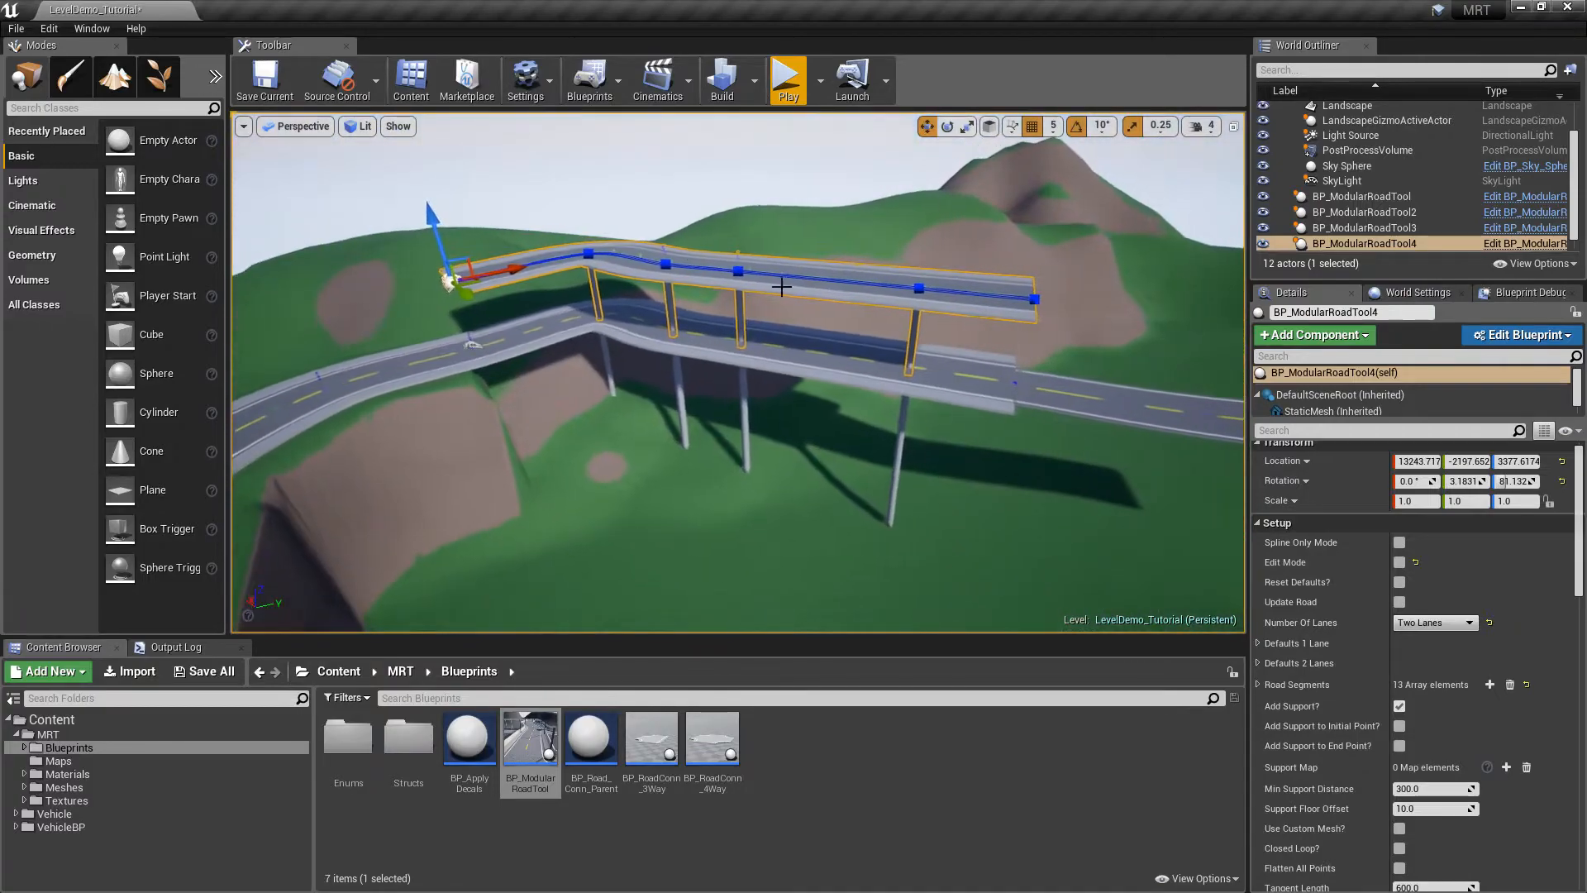
Raise the cloned road higher above the bridge and orbit to inspect both roads
left_click_drag(430, 216, 414, 156)
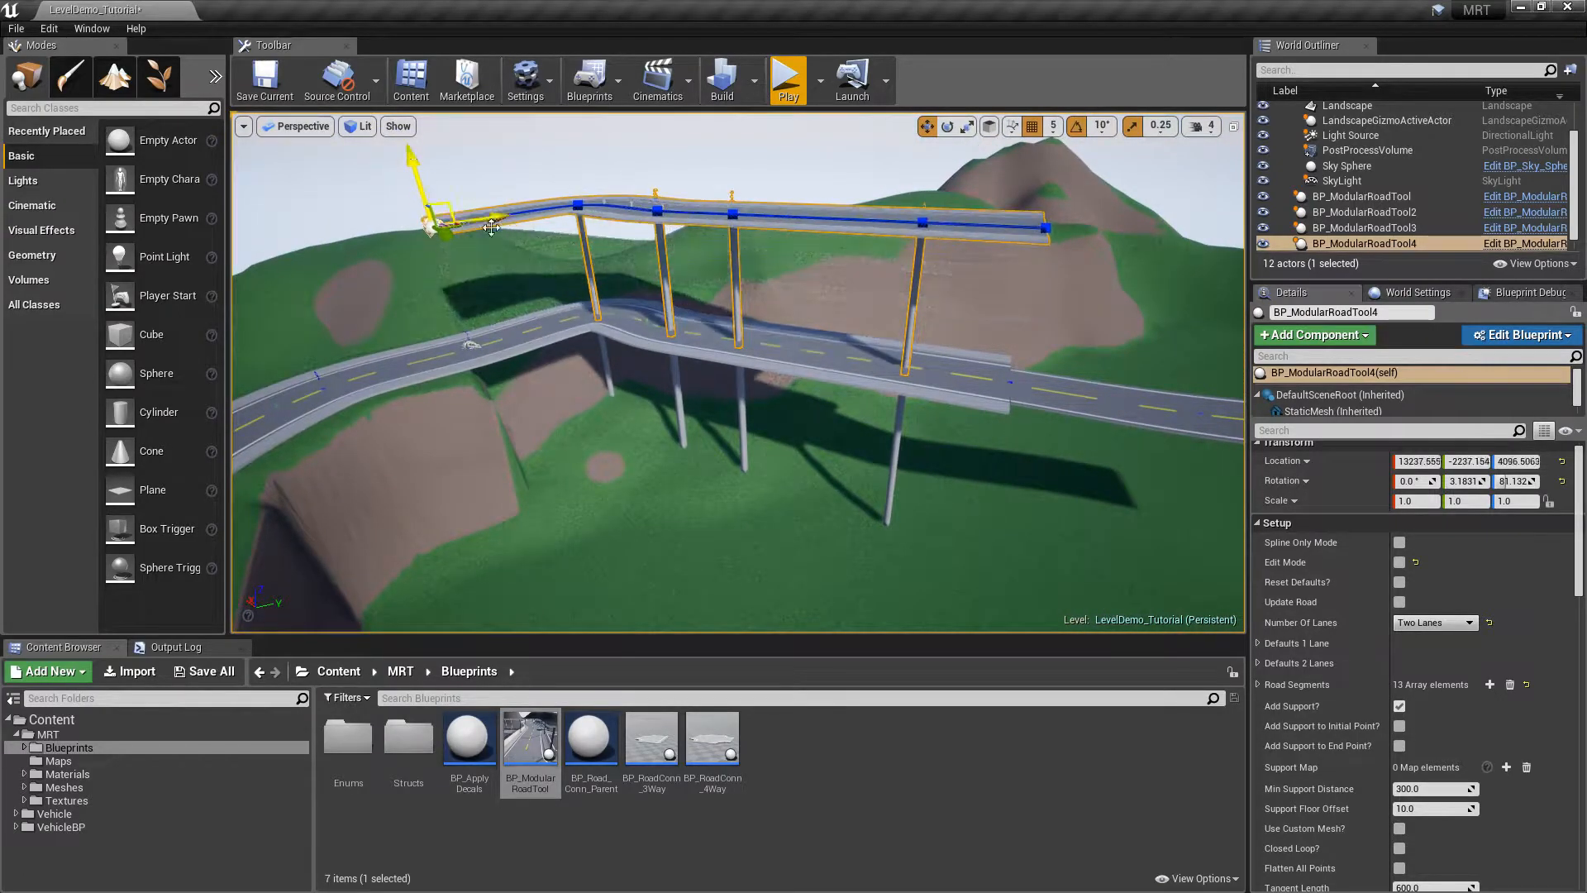
right_click_drag(898, 273, 1231, 301)
key("Escape")
right_click_drag(824, 291, 951, 314)
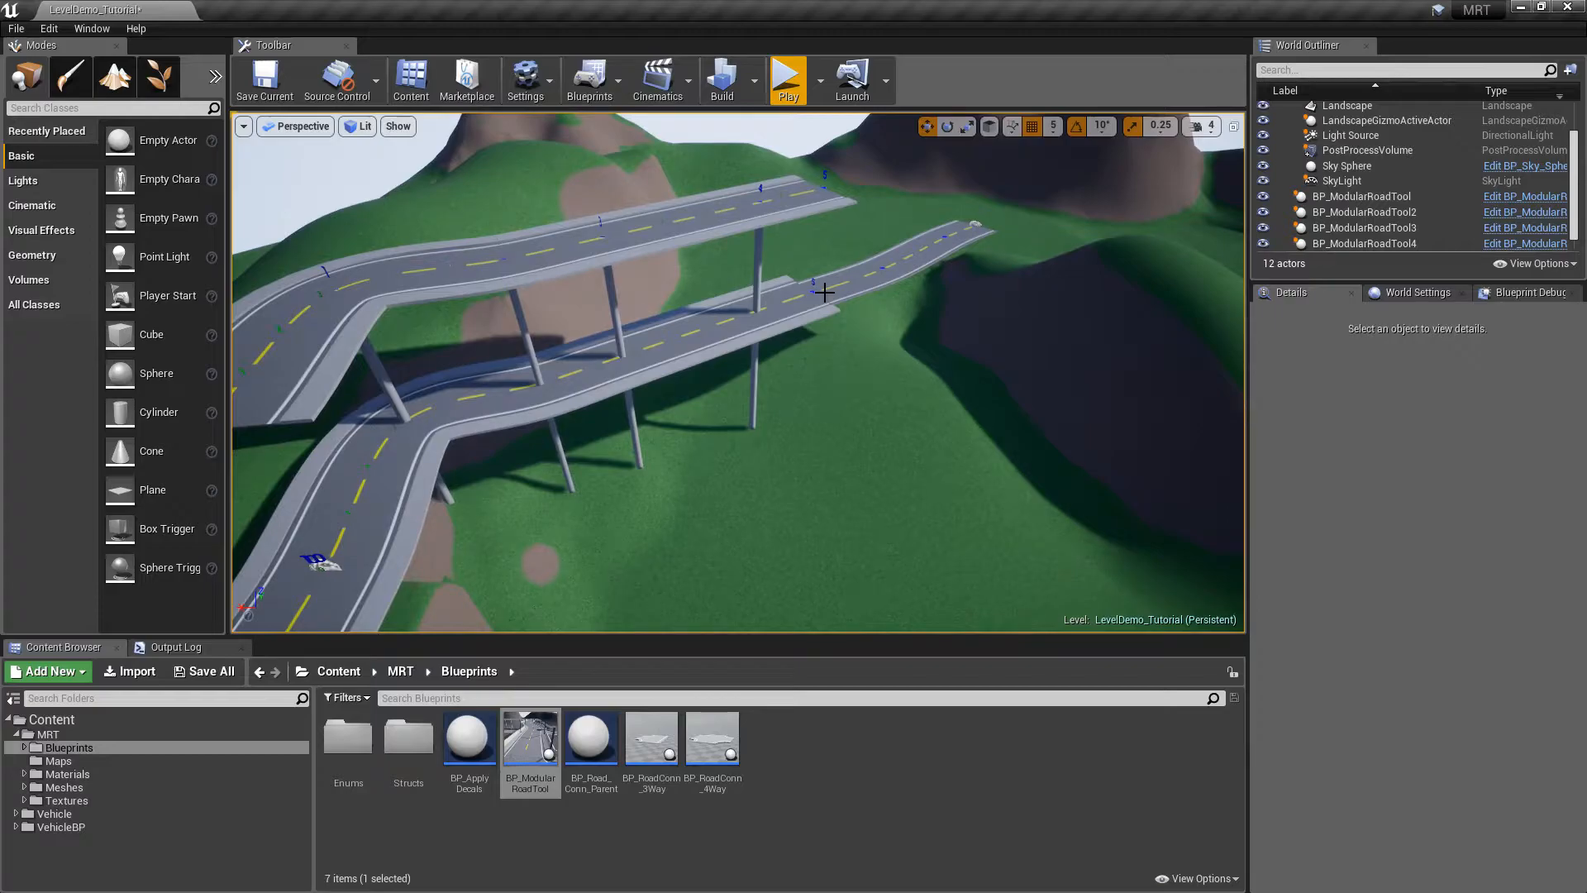
left_click(602, 239)
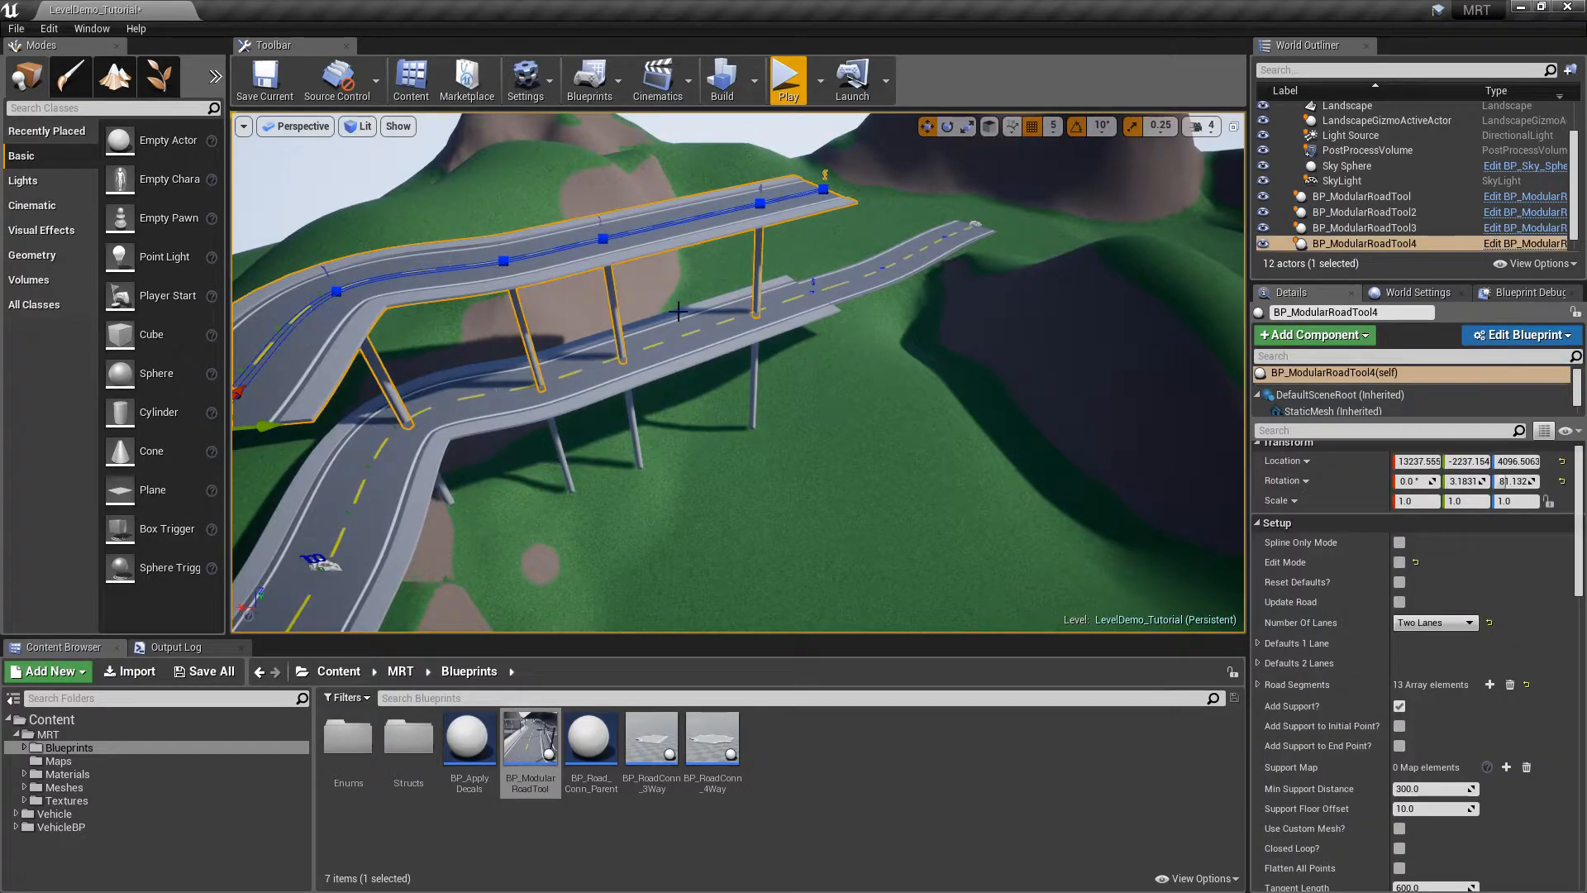
right_click_drag(881, 365, 665, 305)
key("Escape")
key("d")
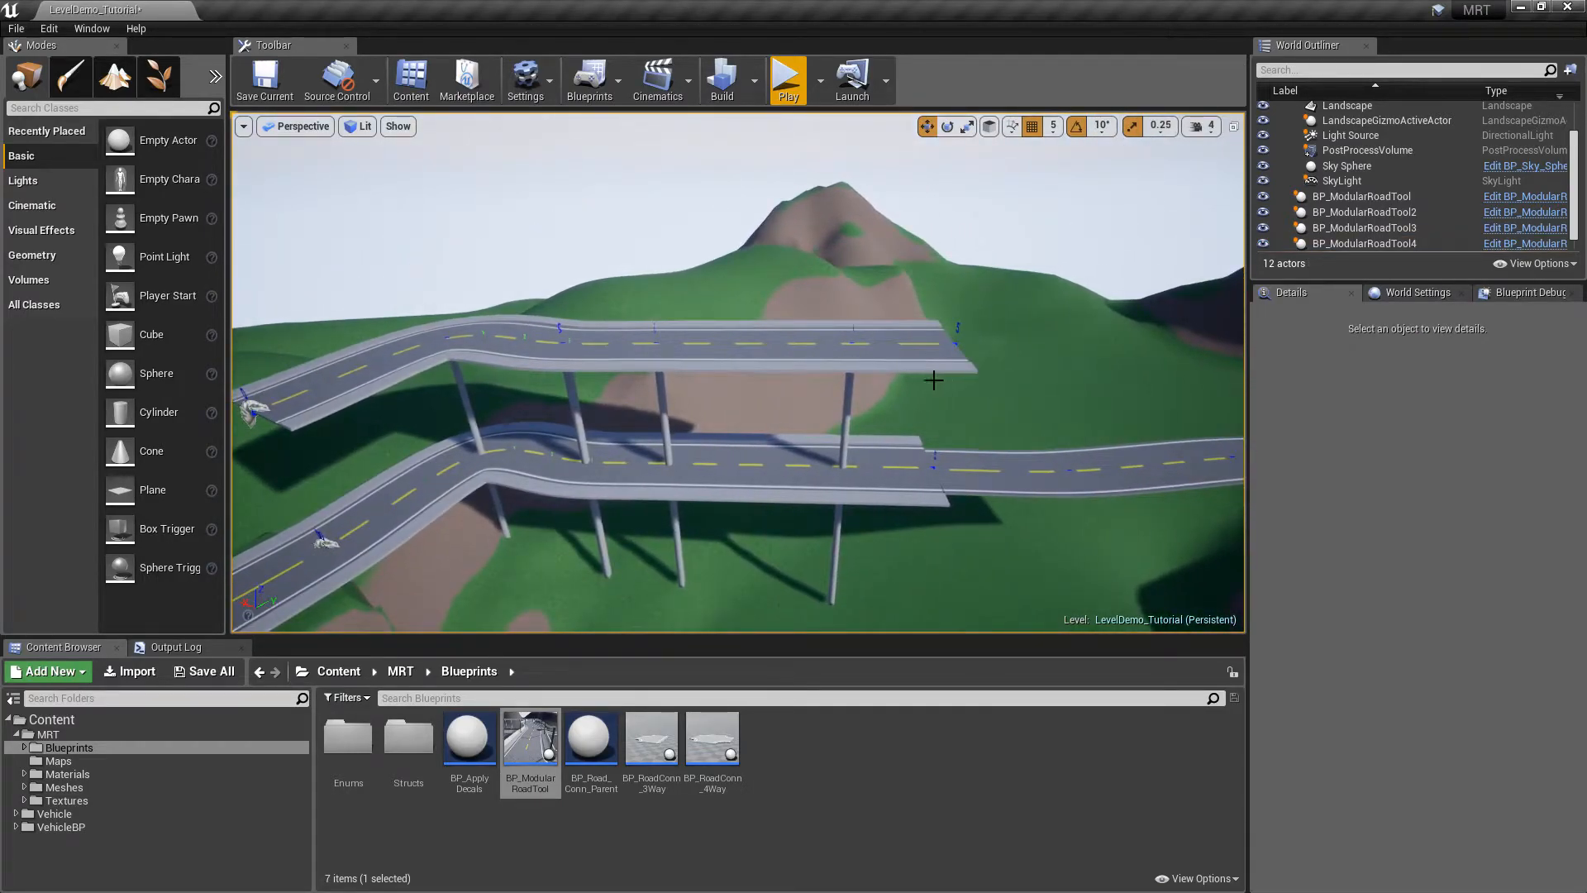
Select BP_ModularRoadTool4 and scroll Details to the Setup - End Mesh section
left_click(861, 361)
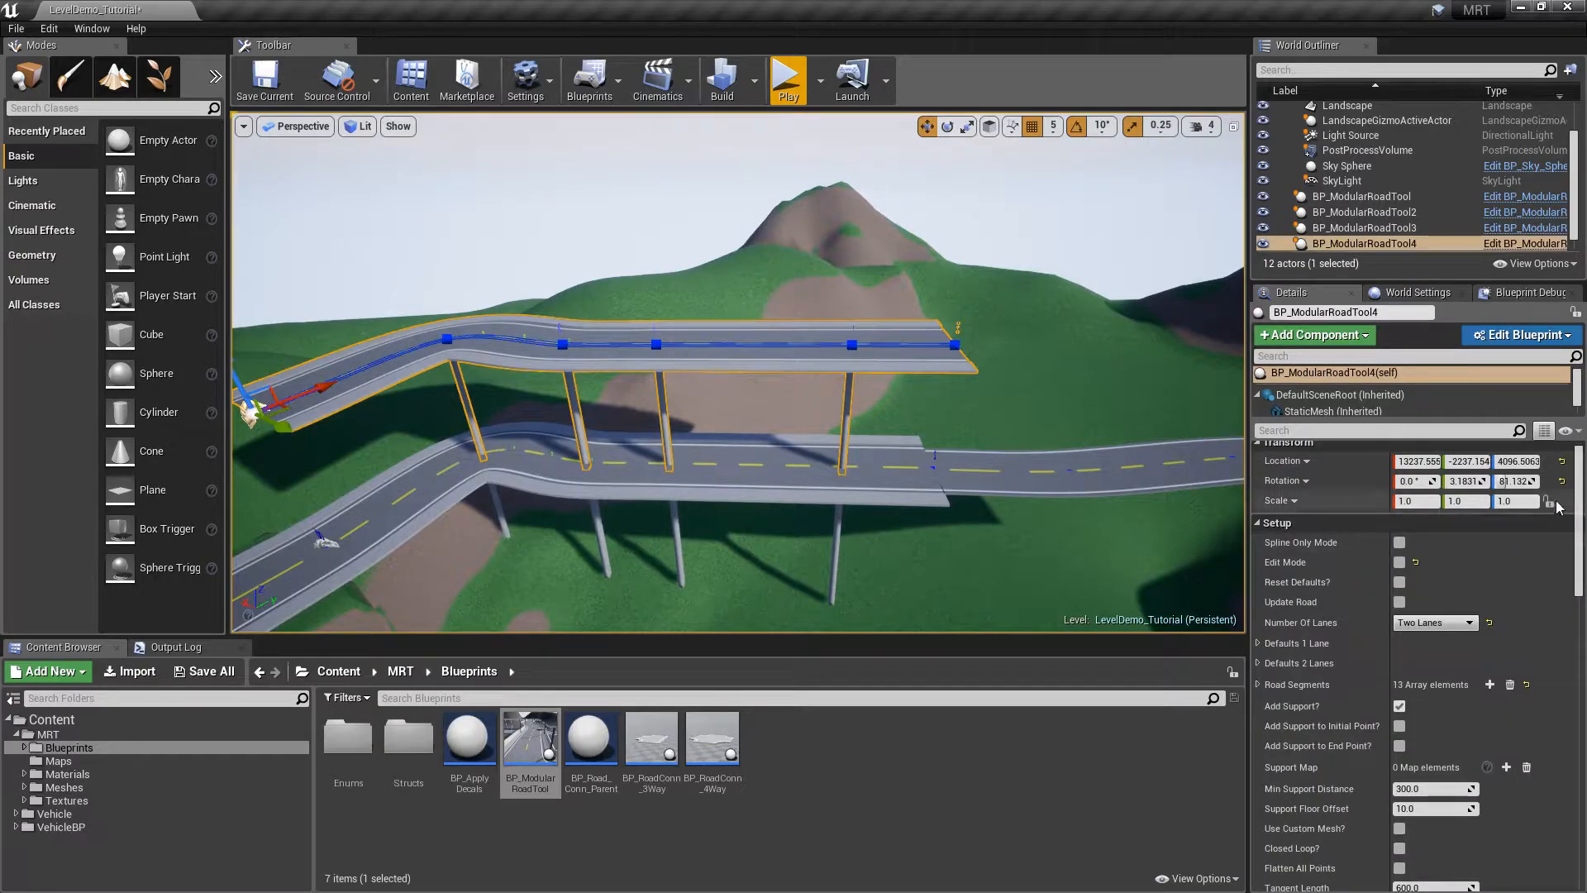
left_click_drag(1579, 514, 1586, 647)
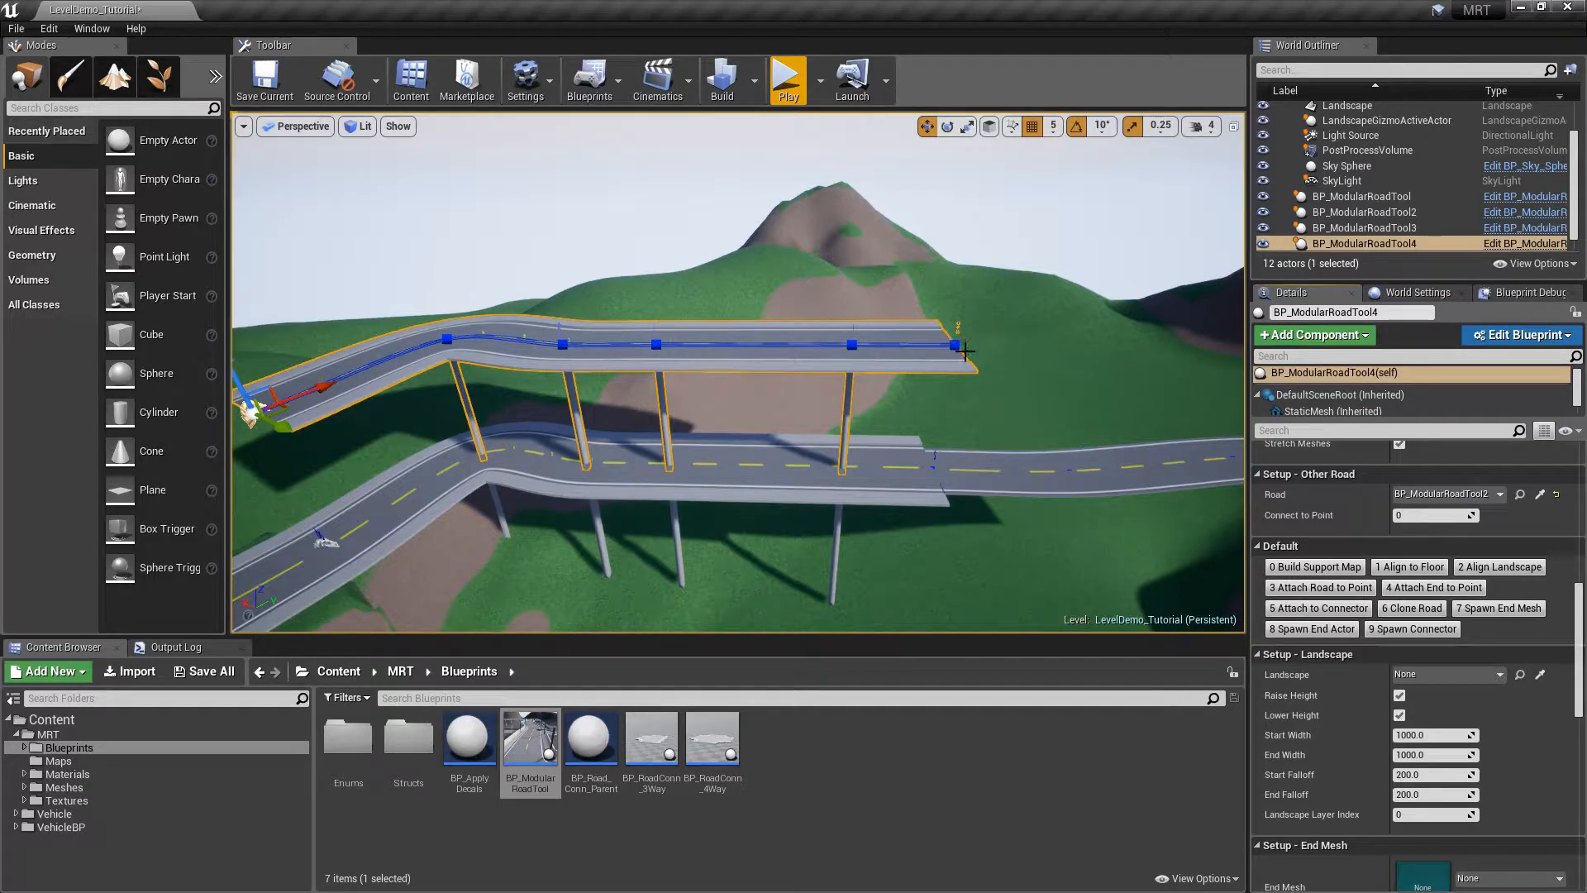
scroll(1471, 595, "down", 3)
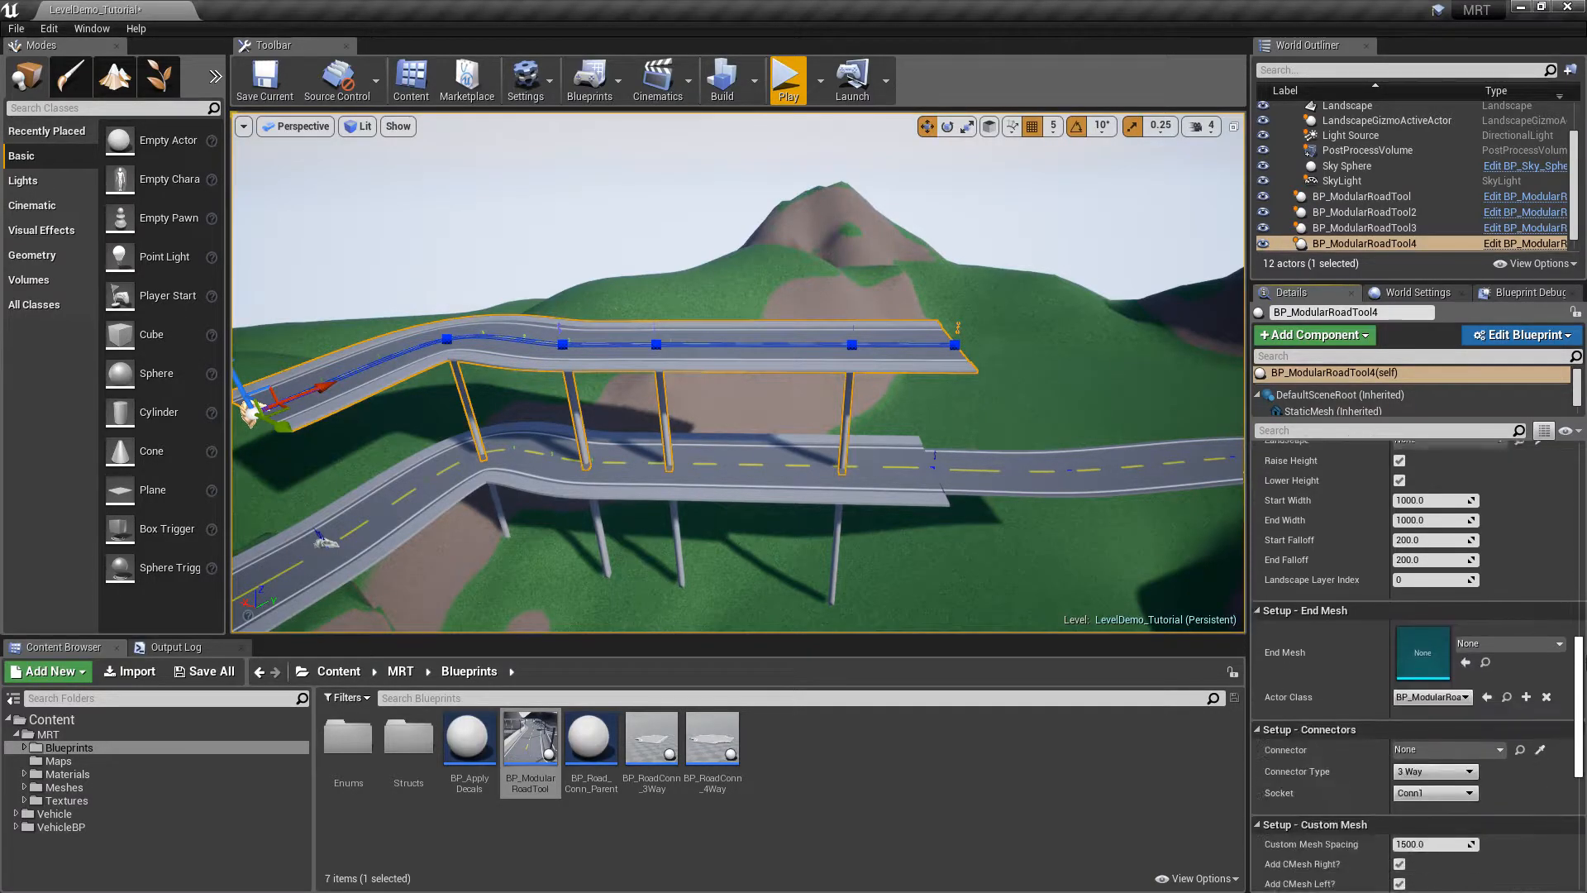
scroll(1325, 566, "down", 1)
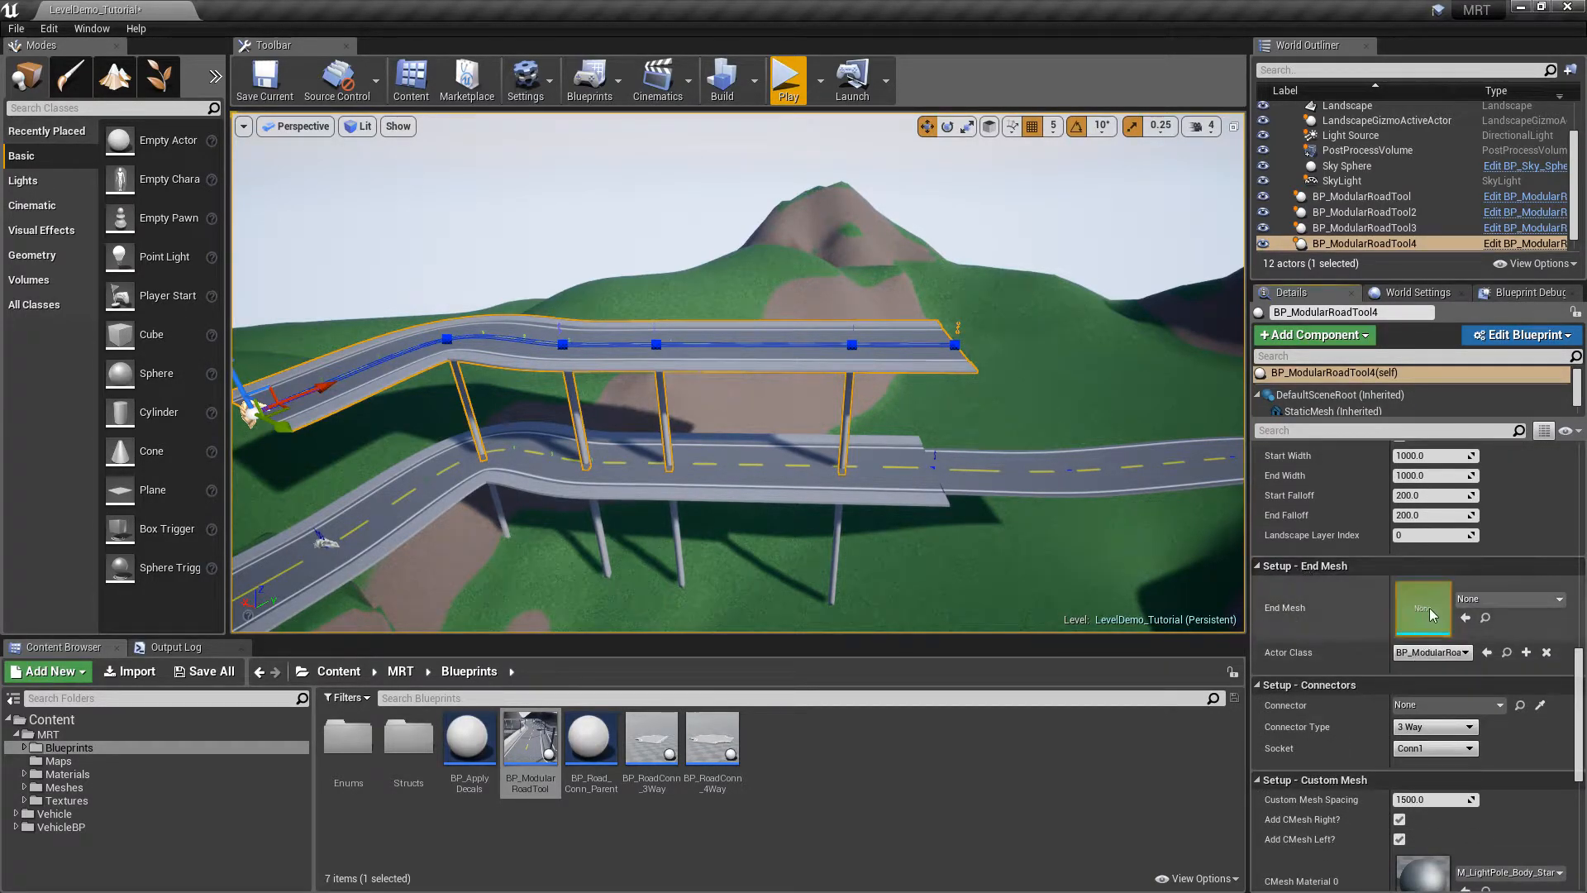
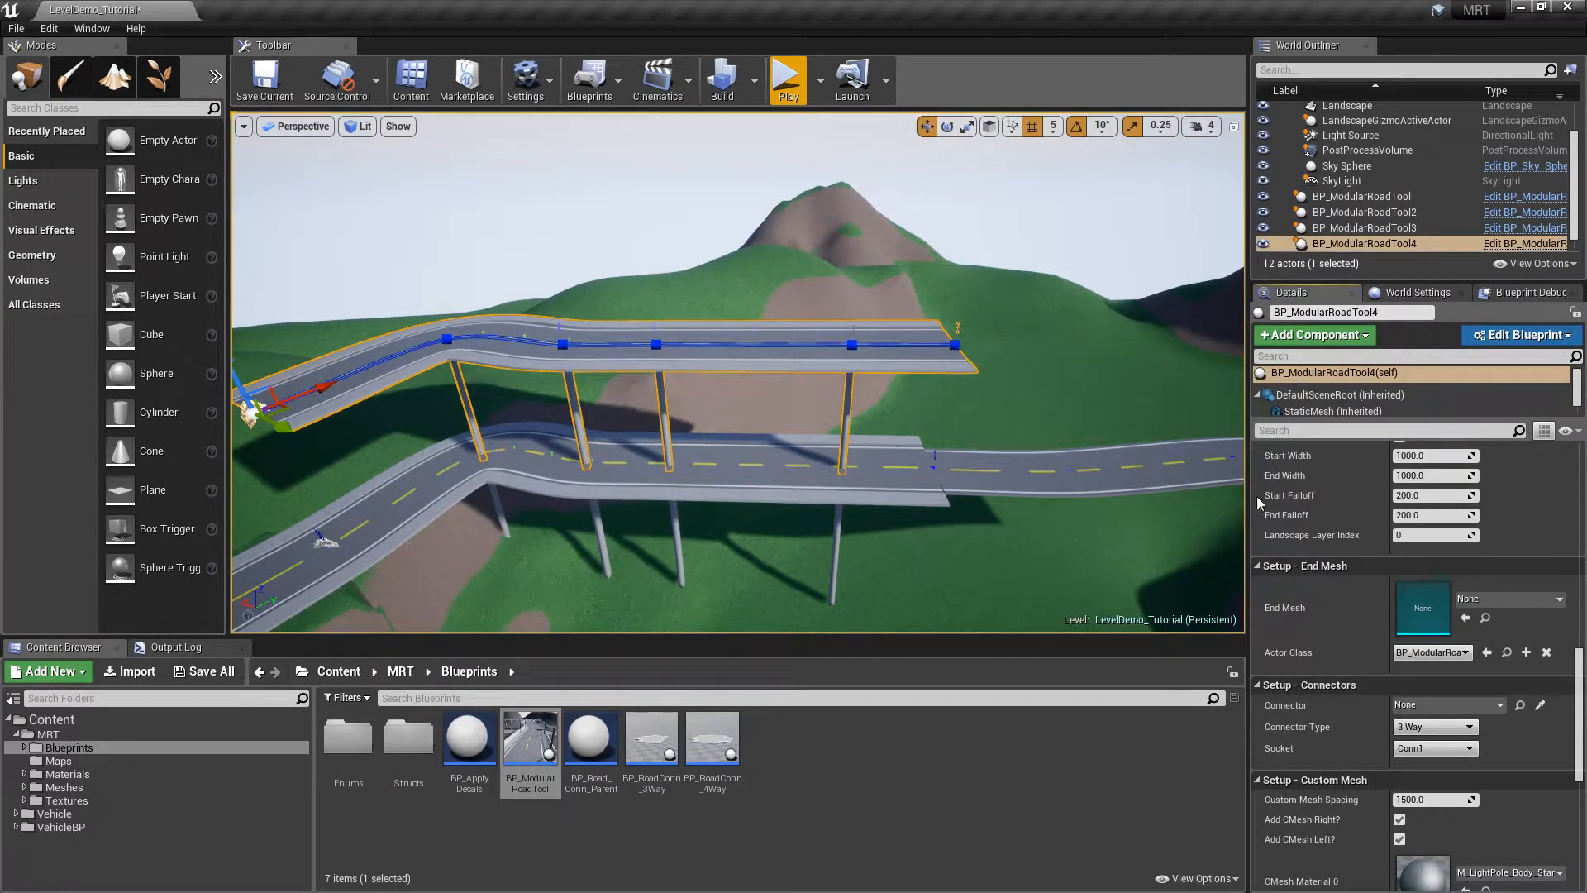
Scroll BP_ModularRoadTool4's Details panel down to the Default section's spawn buttons
left_click_drag(1580, 676, 1581, 583)
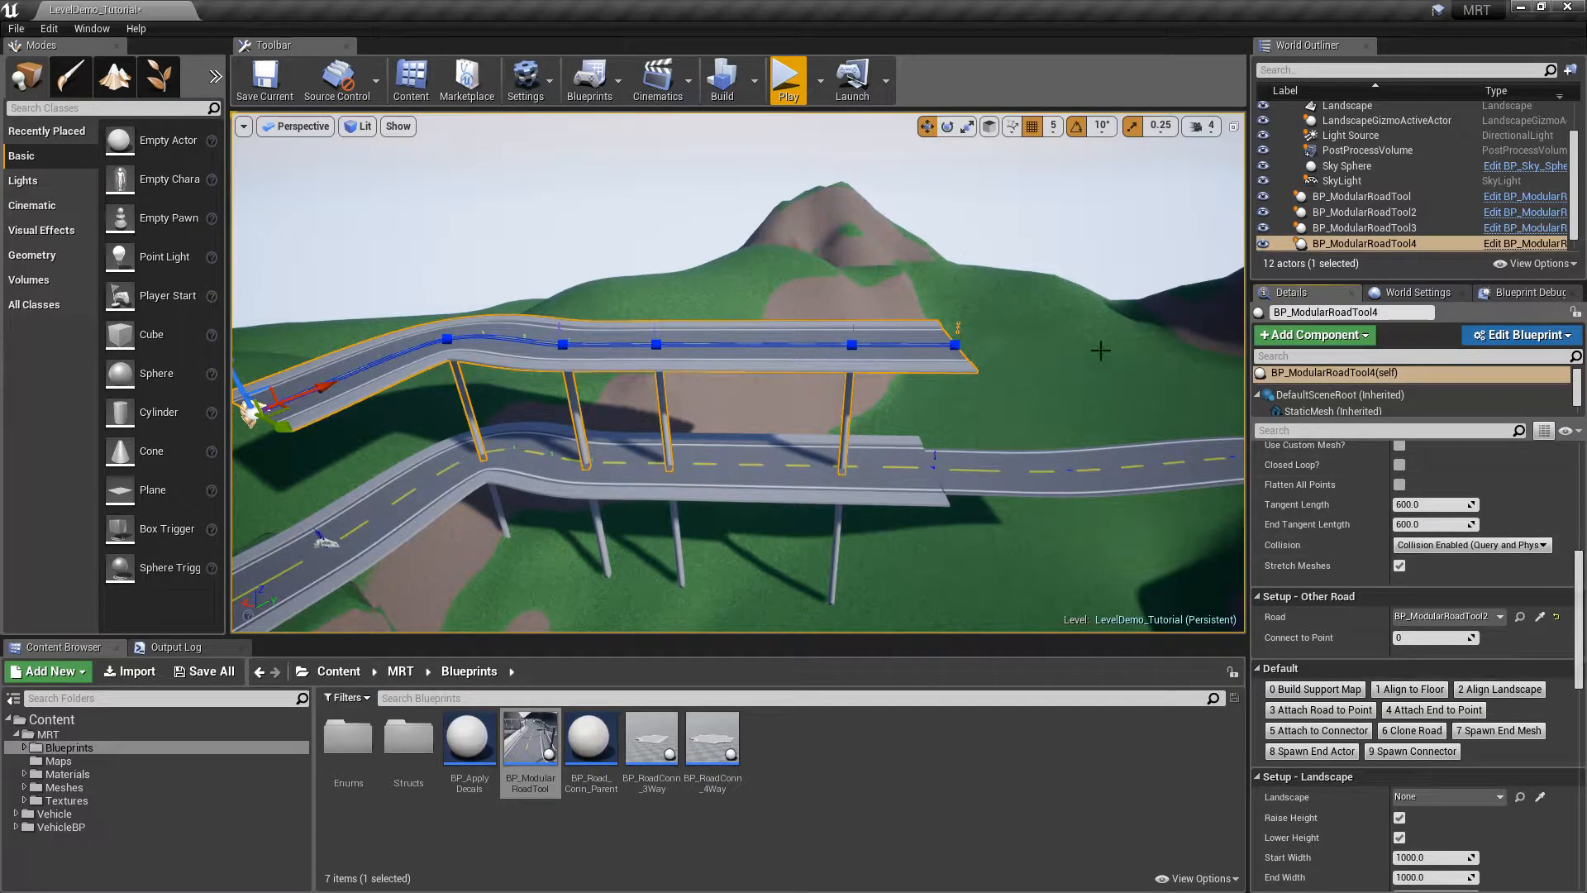
left_click_drag(1580, 574, 1579, 658)
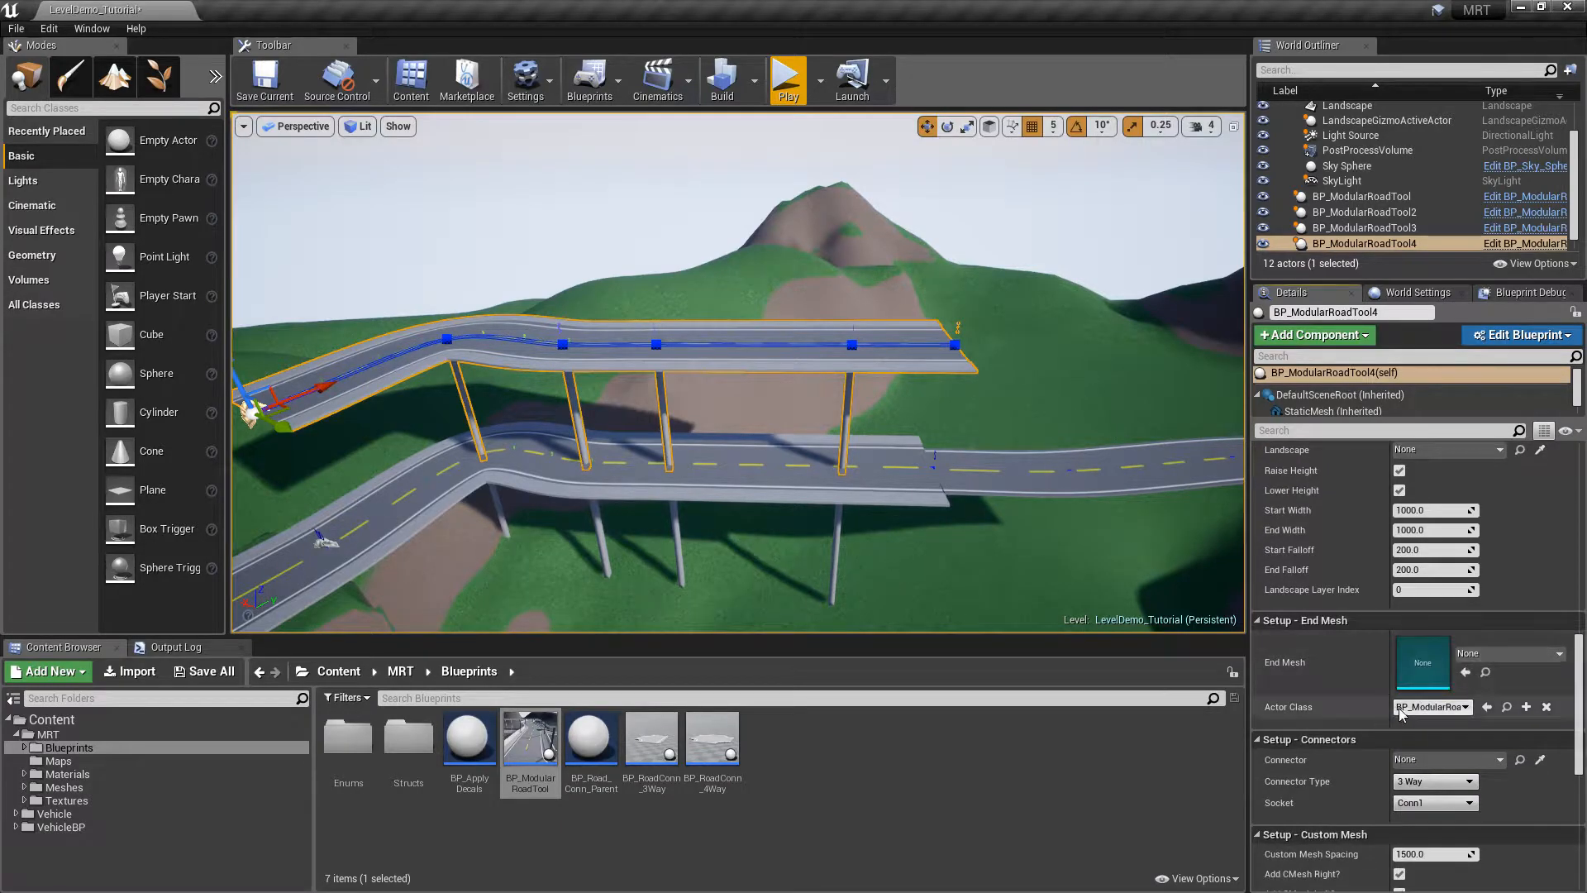
left_click_drag(1579, 690, 1584, 602)
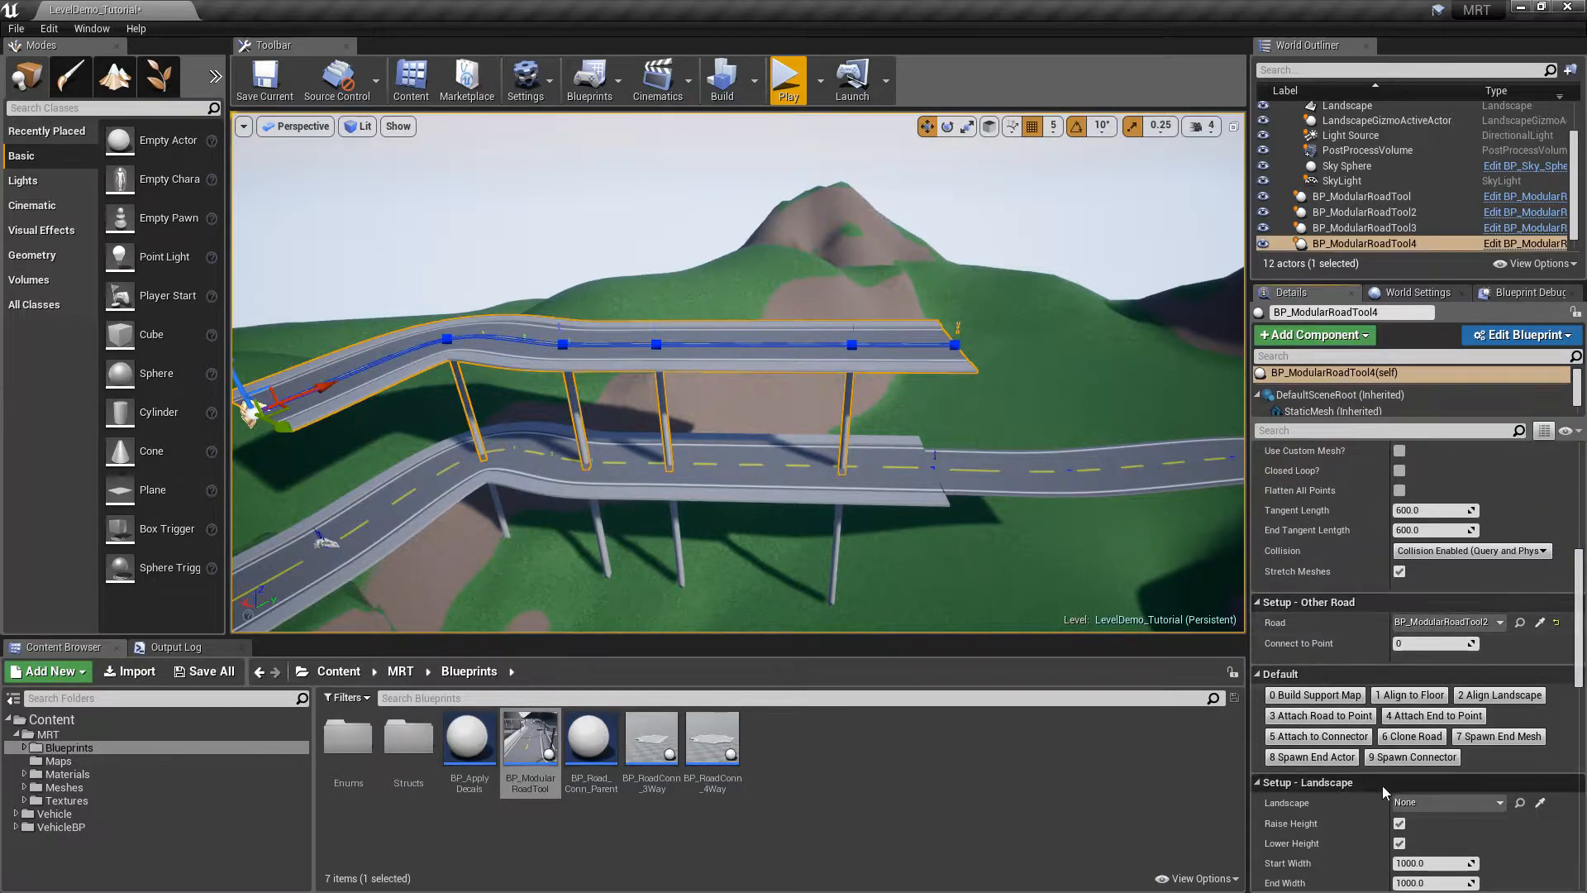
Spawn an end actor at the upper road's end and stretch the new segment to the right
left_click(1331, 758)
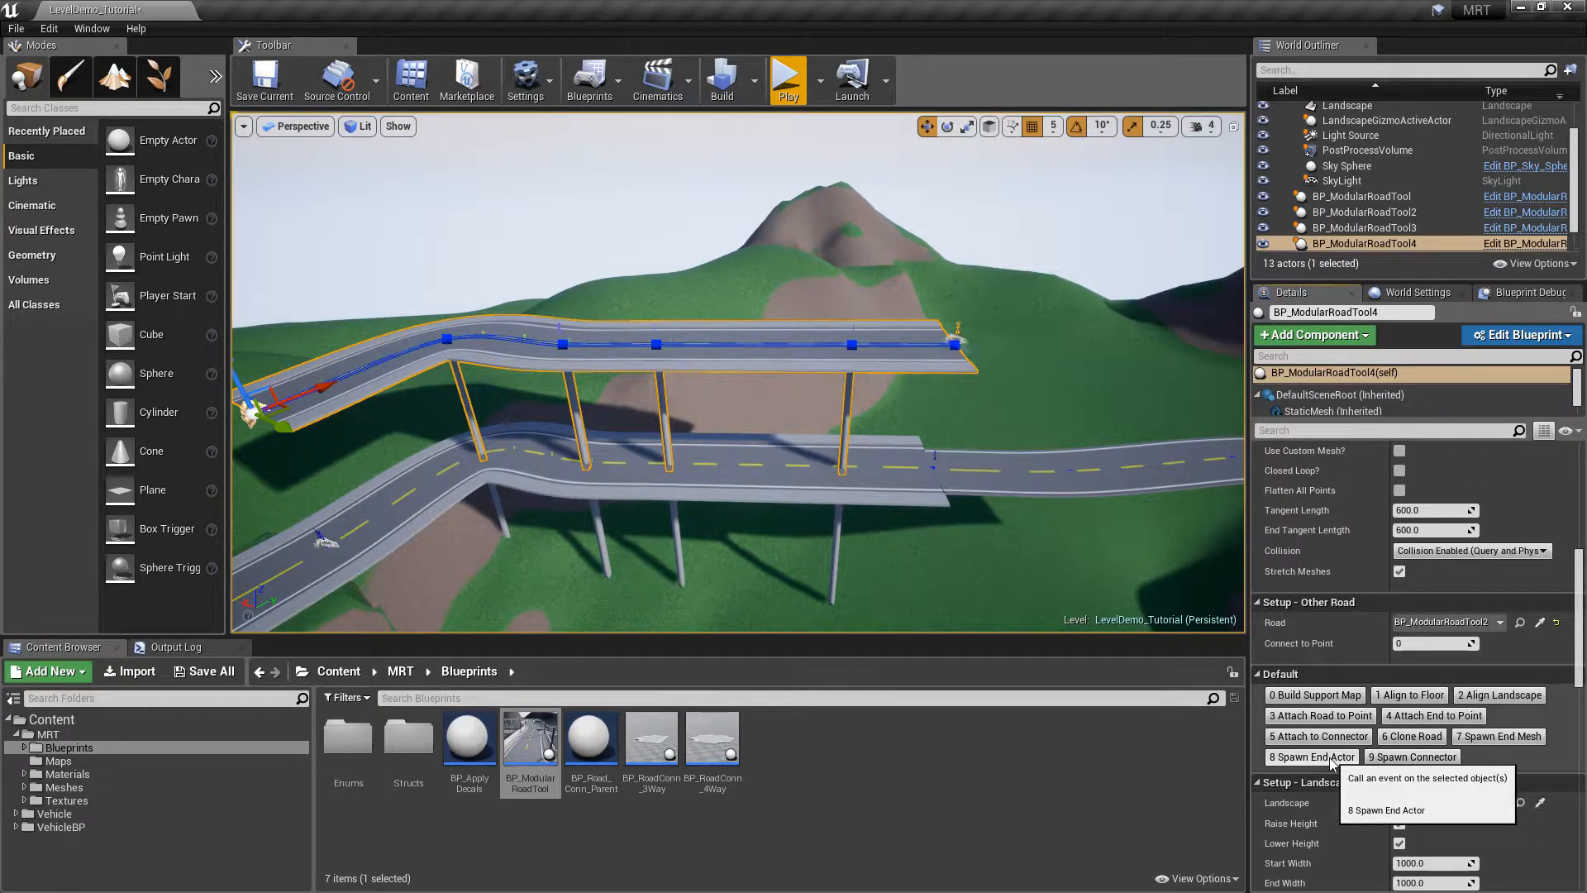
left_click(956, 342)
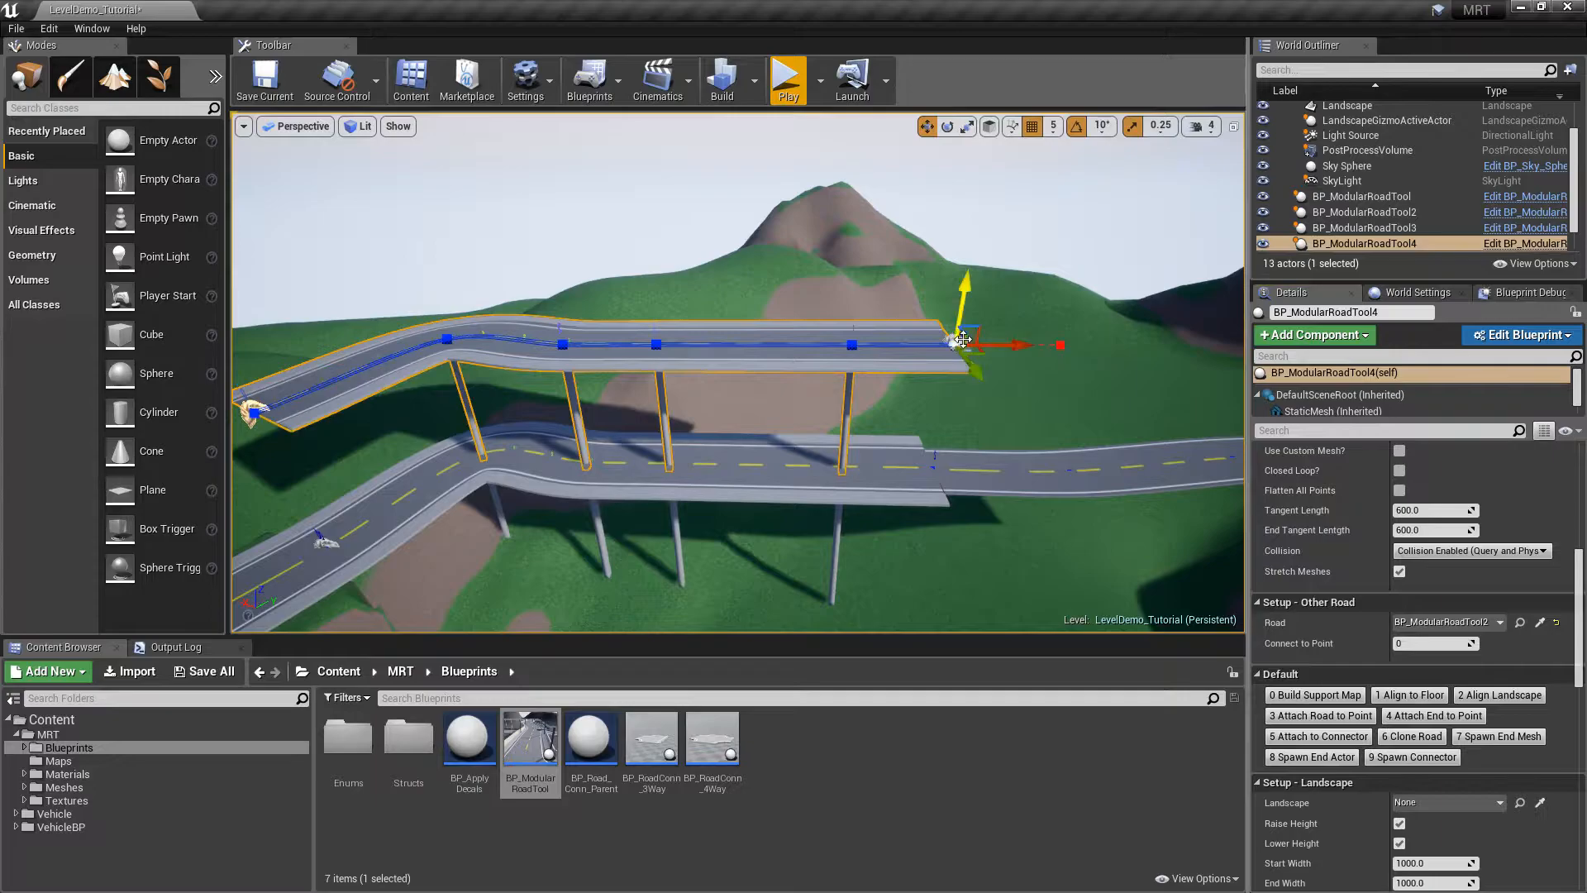
key("f")
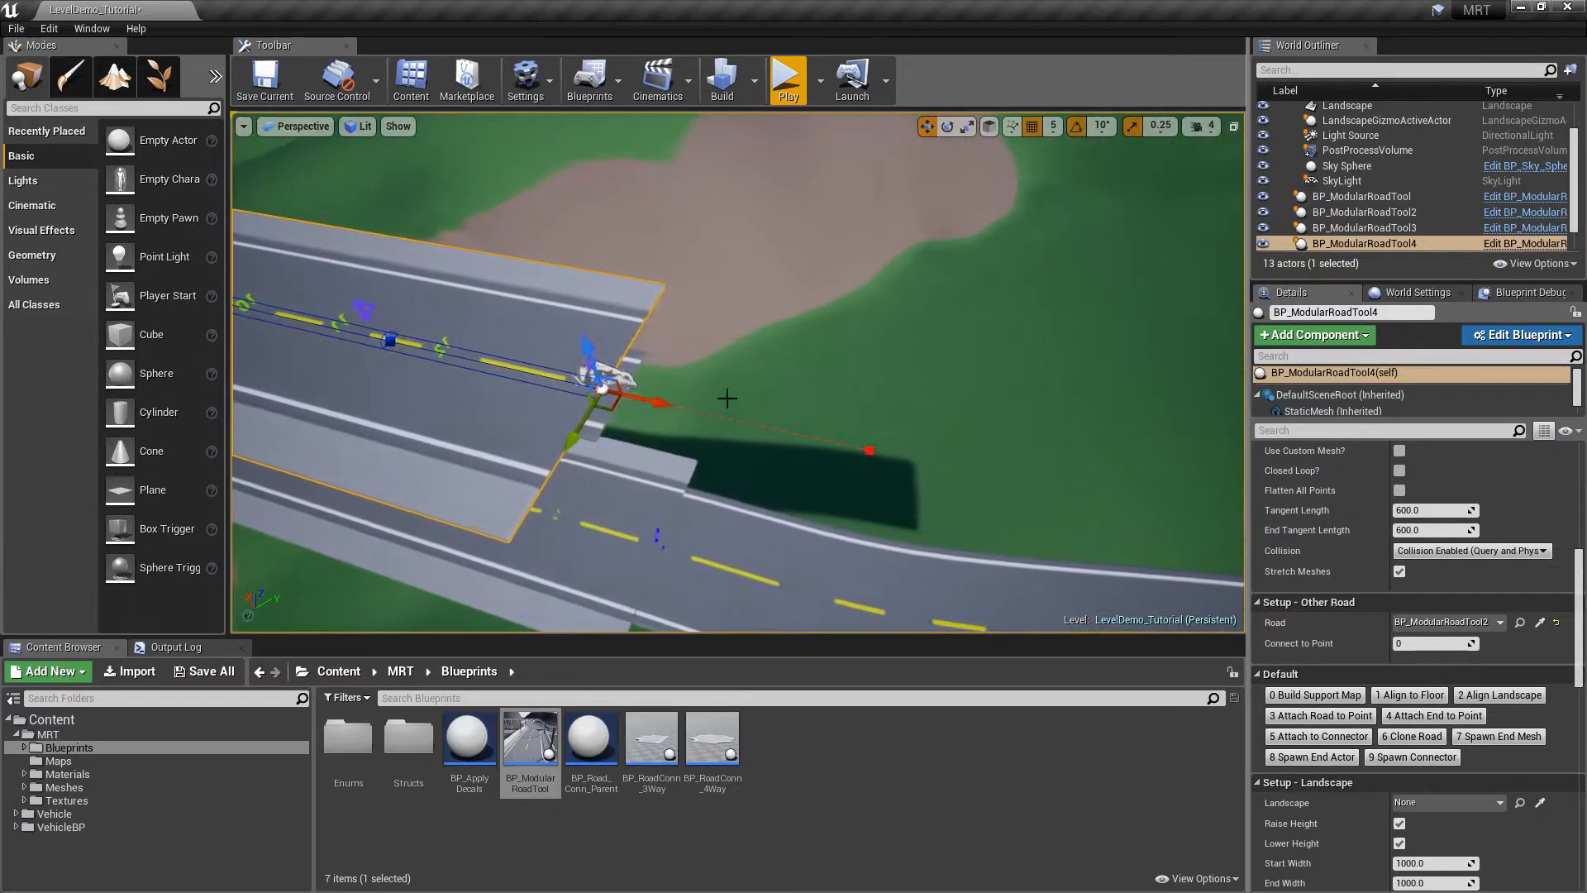
left_click(638, 376)
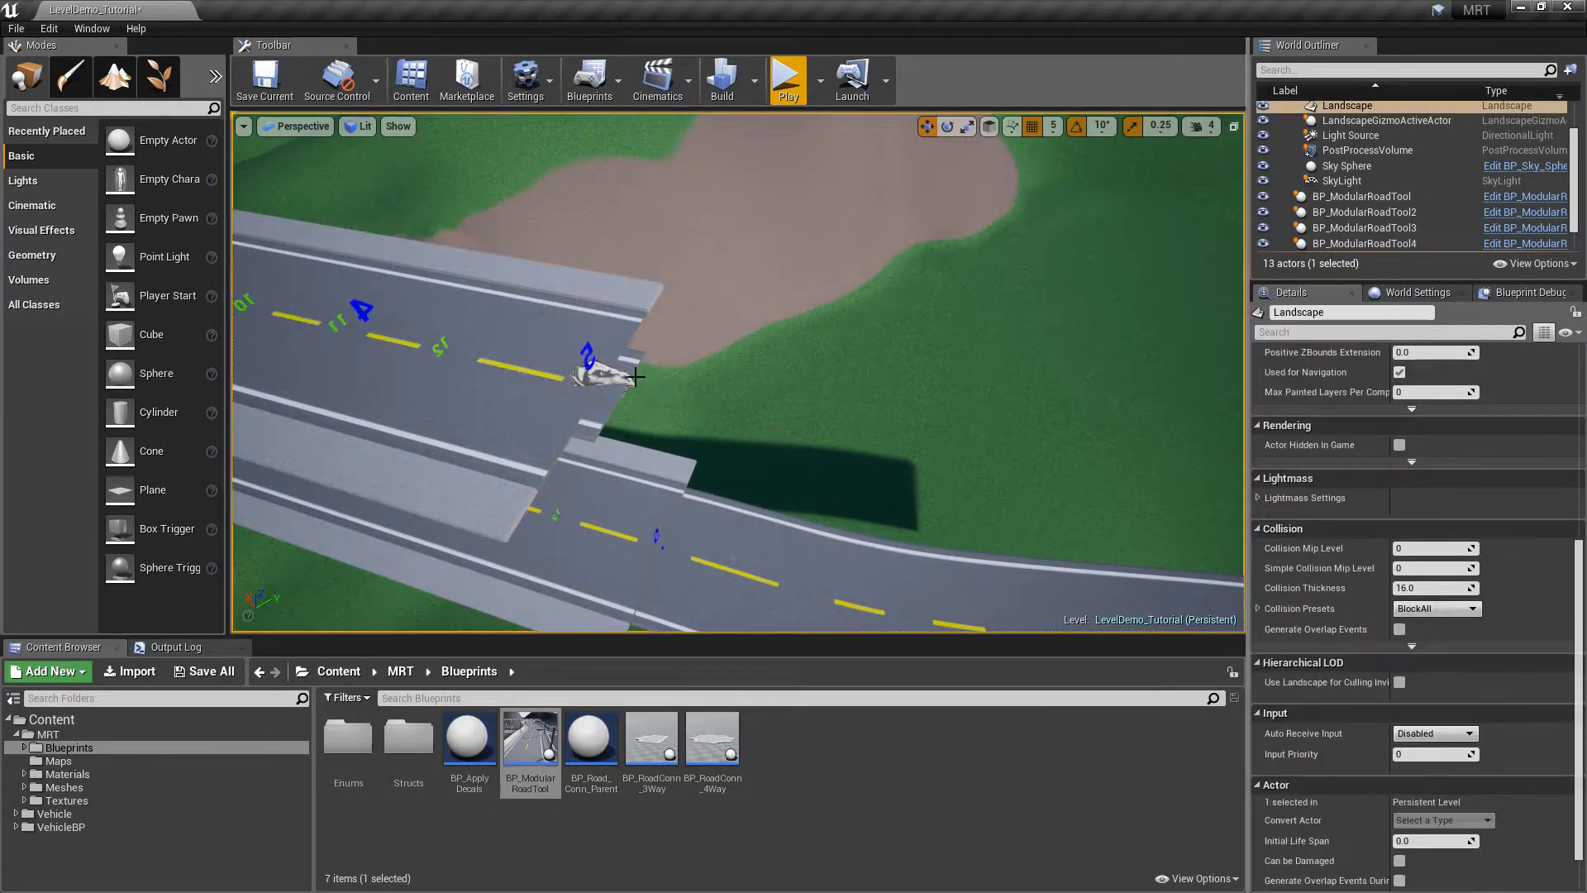
left_click(626, 385)
left_click_drag(628, 399, 1198, 533, "alt")
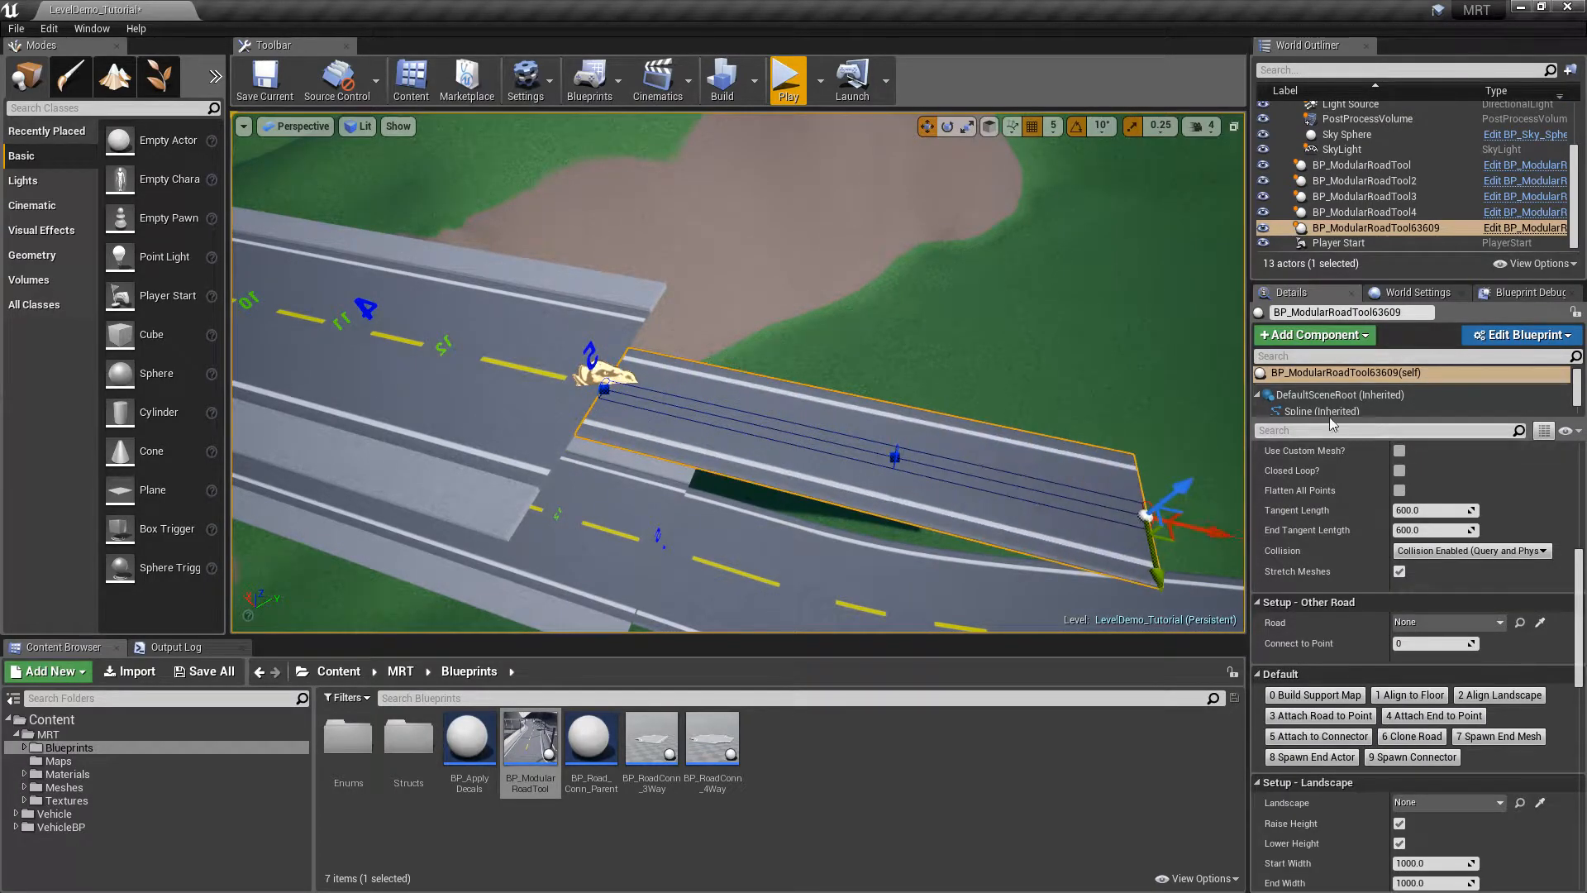
Make the new segment Two Lanes and rebuild it with Reset Defaults? ticked
left_click_drag(1580, 635, 1580, 520)
left_click(1435, 631)
left_click(1423, 661)
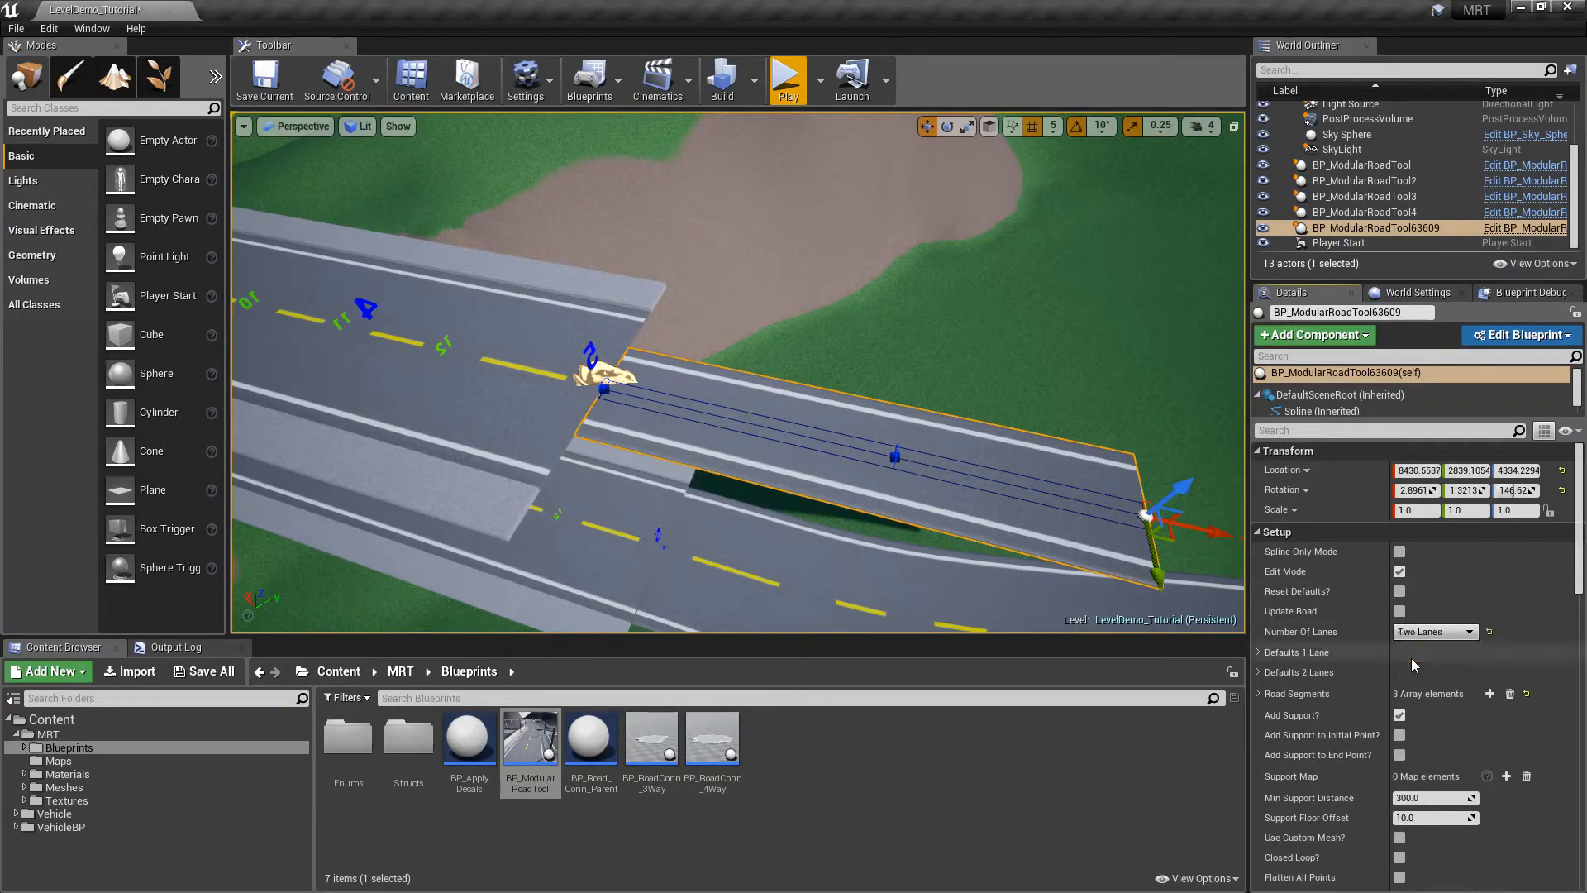
left_click(1399, 592)
key("Escape")
right_click_drag(906, 381, 950, 381)
key("a")
left_click(994, 355)
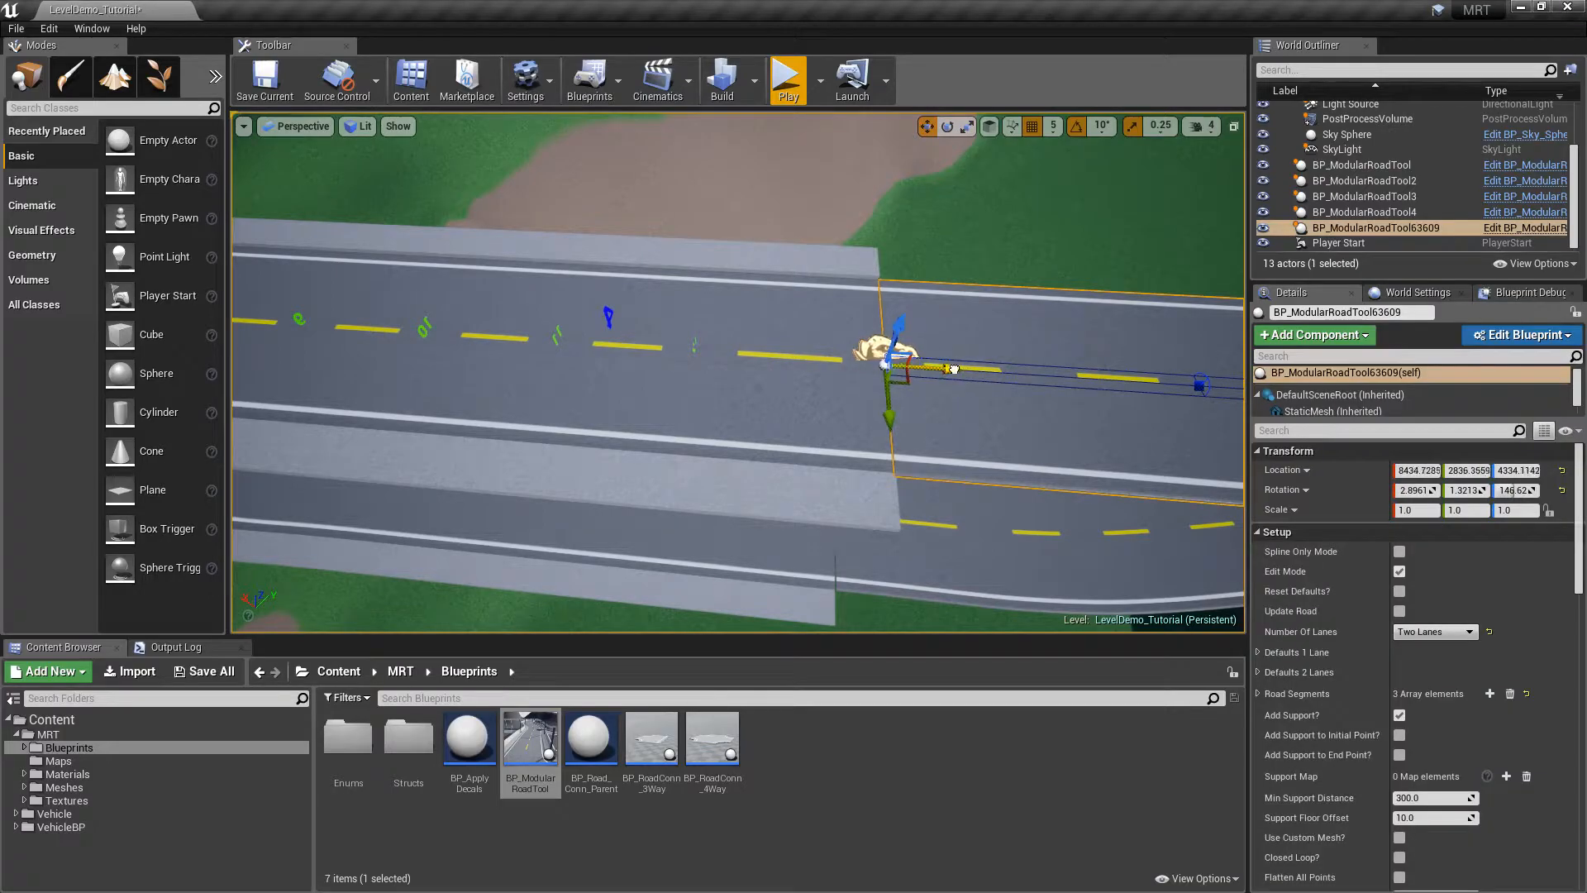
key("Escape")
key("s")
right_click_drag(1053, 296, 1074, 299)
Spawn a second end actor from the new segment and drag its spline points further right
left_click(724, 355)
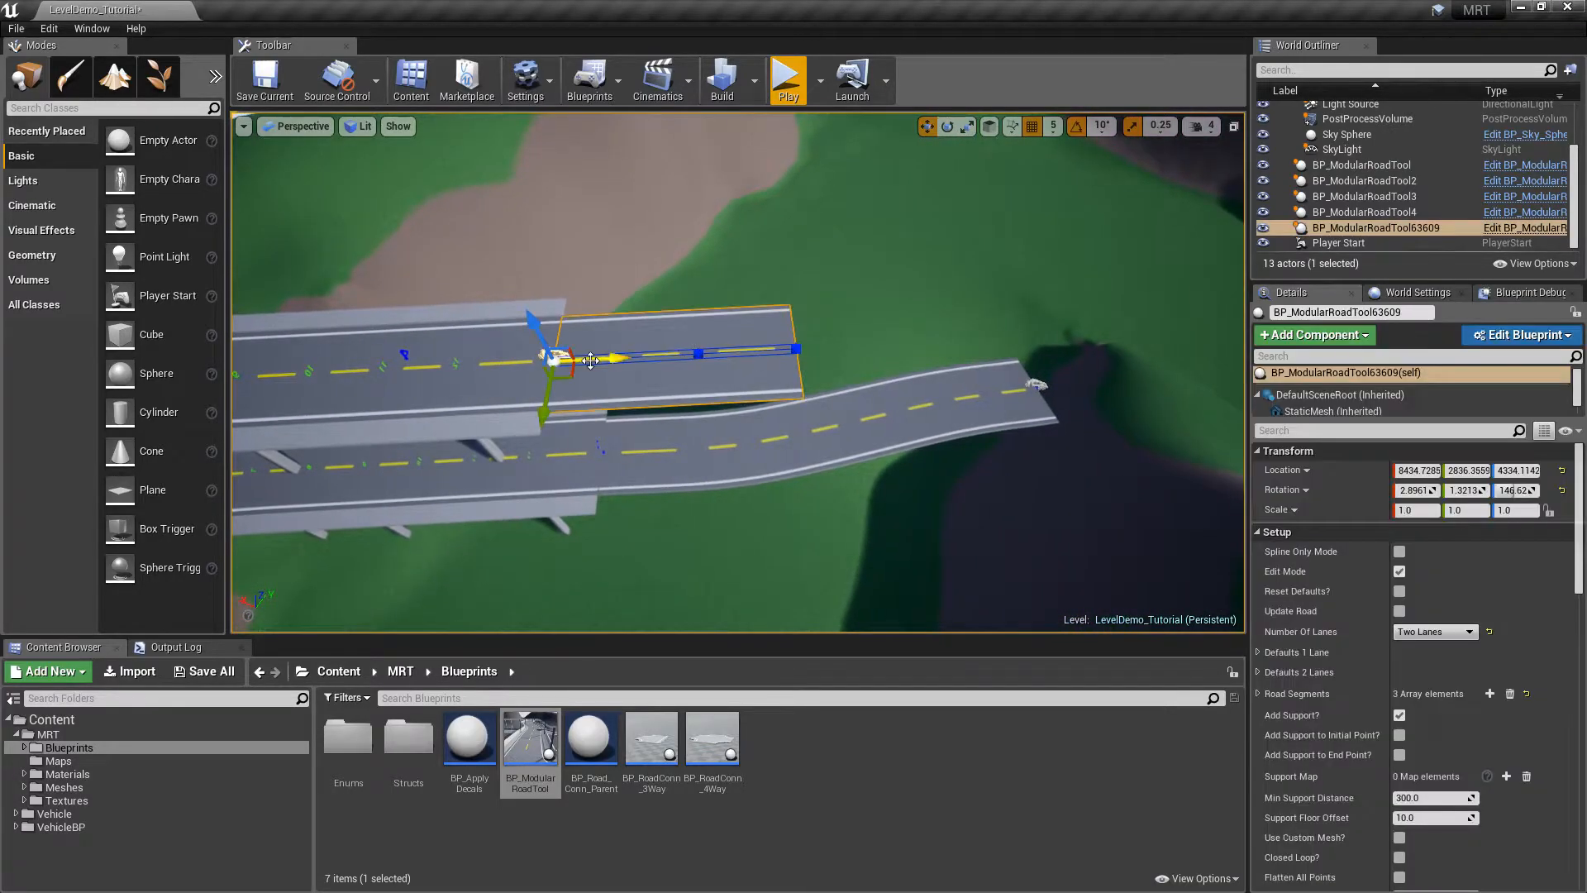
left_click_drag(1579, 533, 1585, 659)
left_click(1289, 694)
left_click(797, 347)
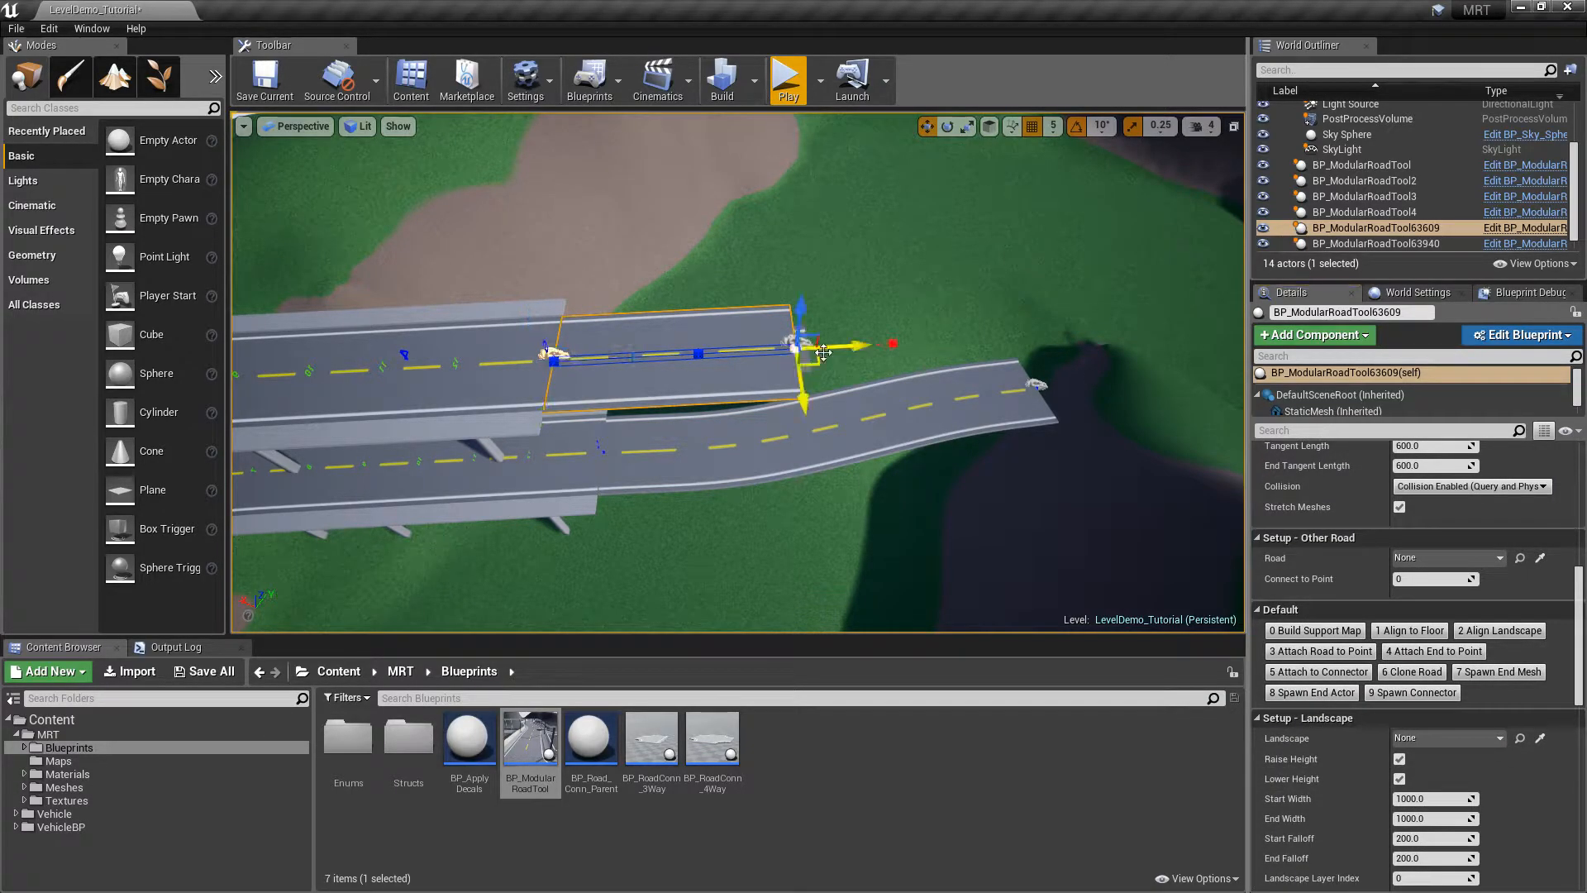
left_click_drag(1576, 643, 1575, 518)
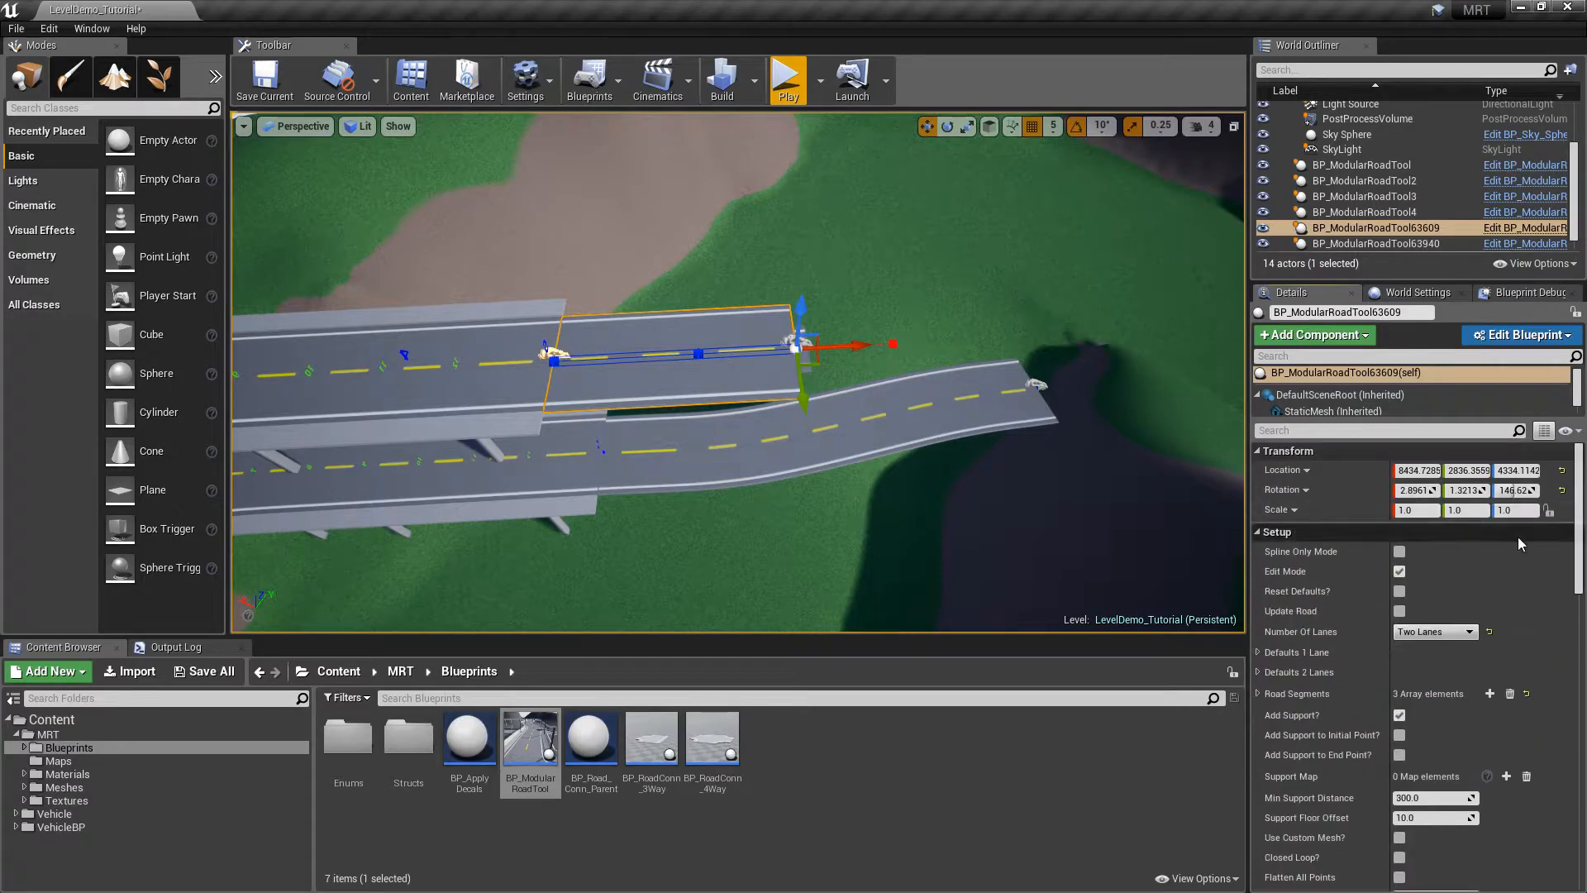
scroll(738, 372, "up", 4)
right_click_drag(860, 299, 896, 312)
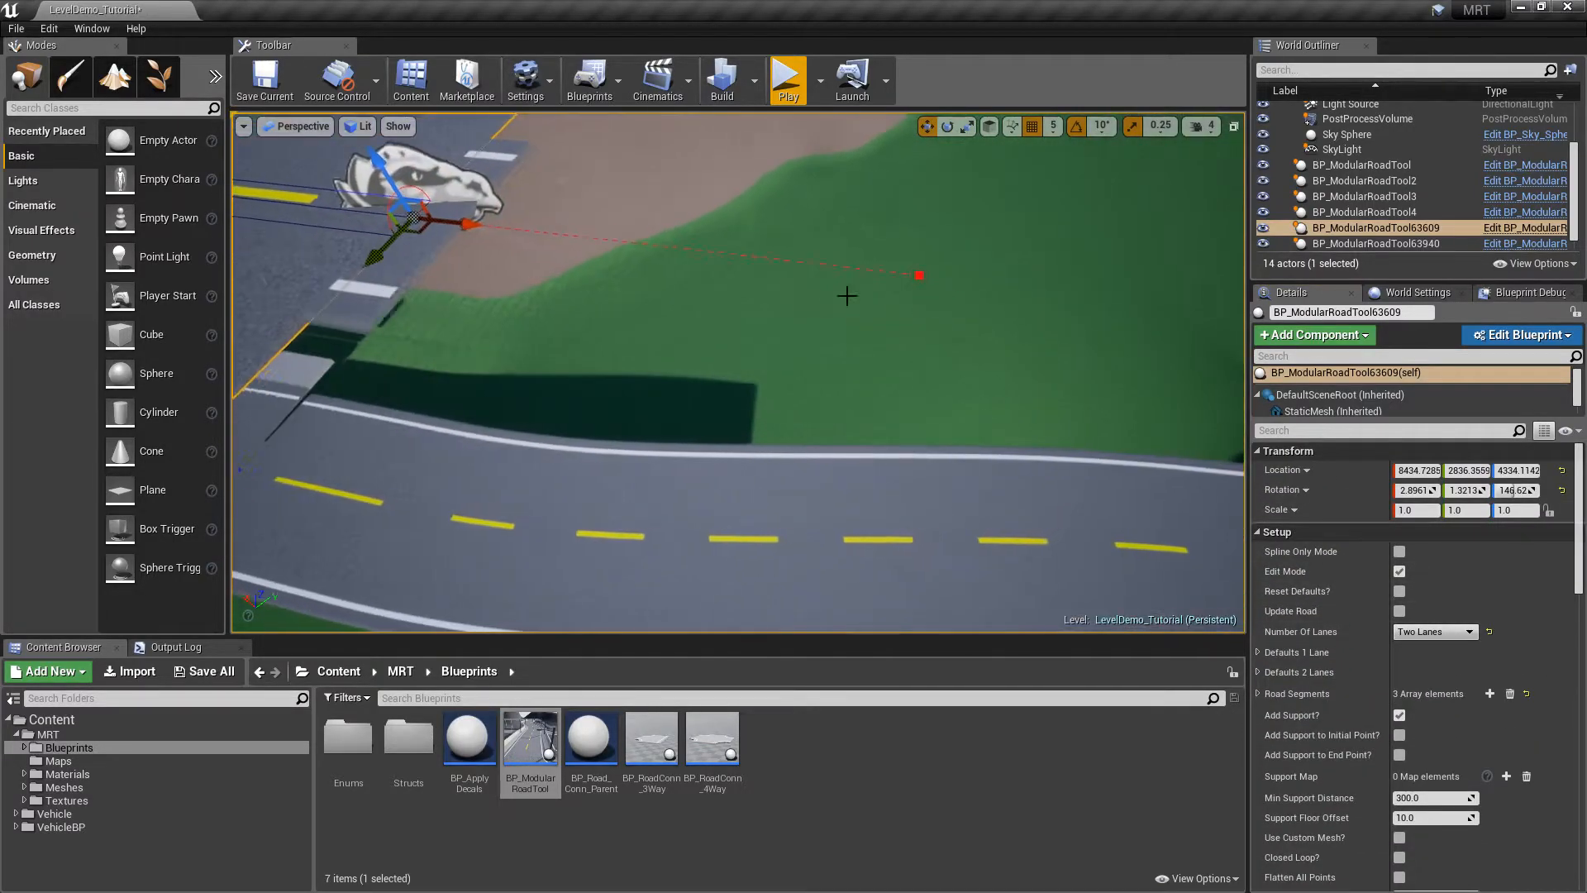
left_click(391, 225)
left_click(429, 224)
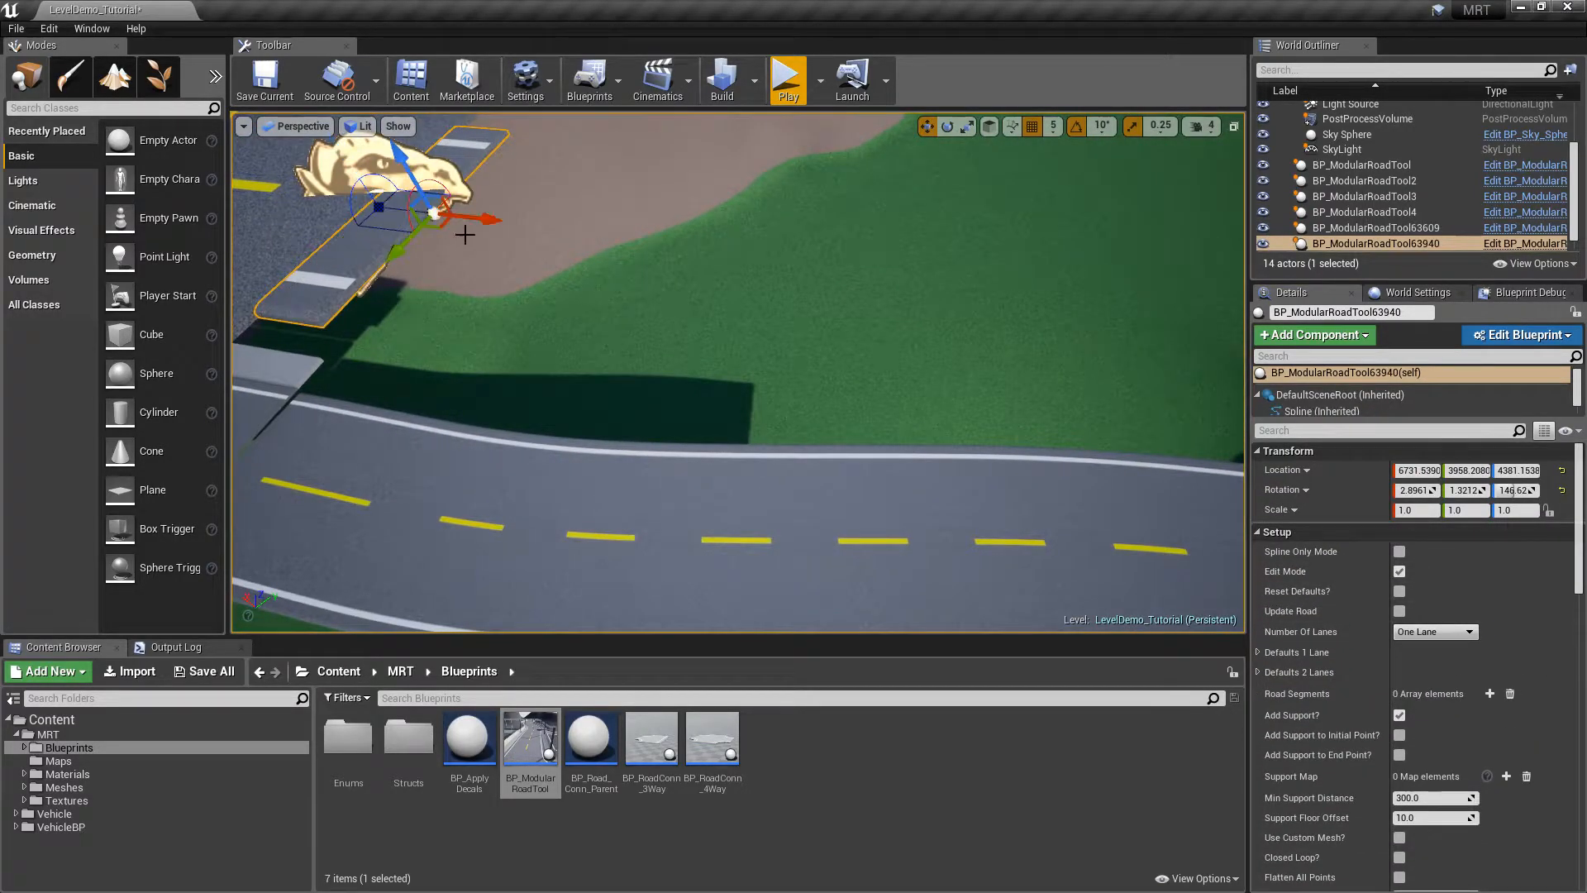
left_click_drag(462, 235, 916, 319)
key("s")
right_click_drag(917, 319, 889, 302)
left_click_drag(825, 323, 1084, 362, "alt")
Make the second segment Two Lanes with defaults reset, and refresh the first segment's barriers
left_click(1440, 637)
left_click(1427, 657)
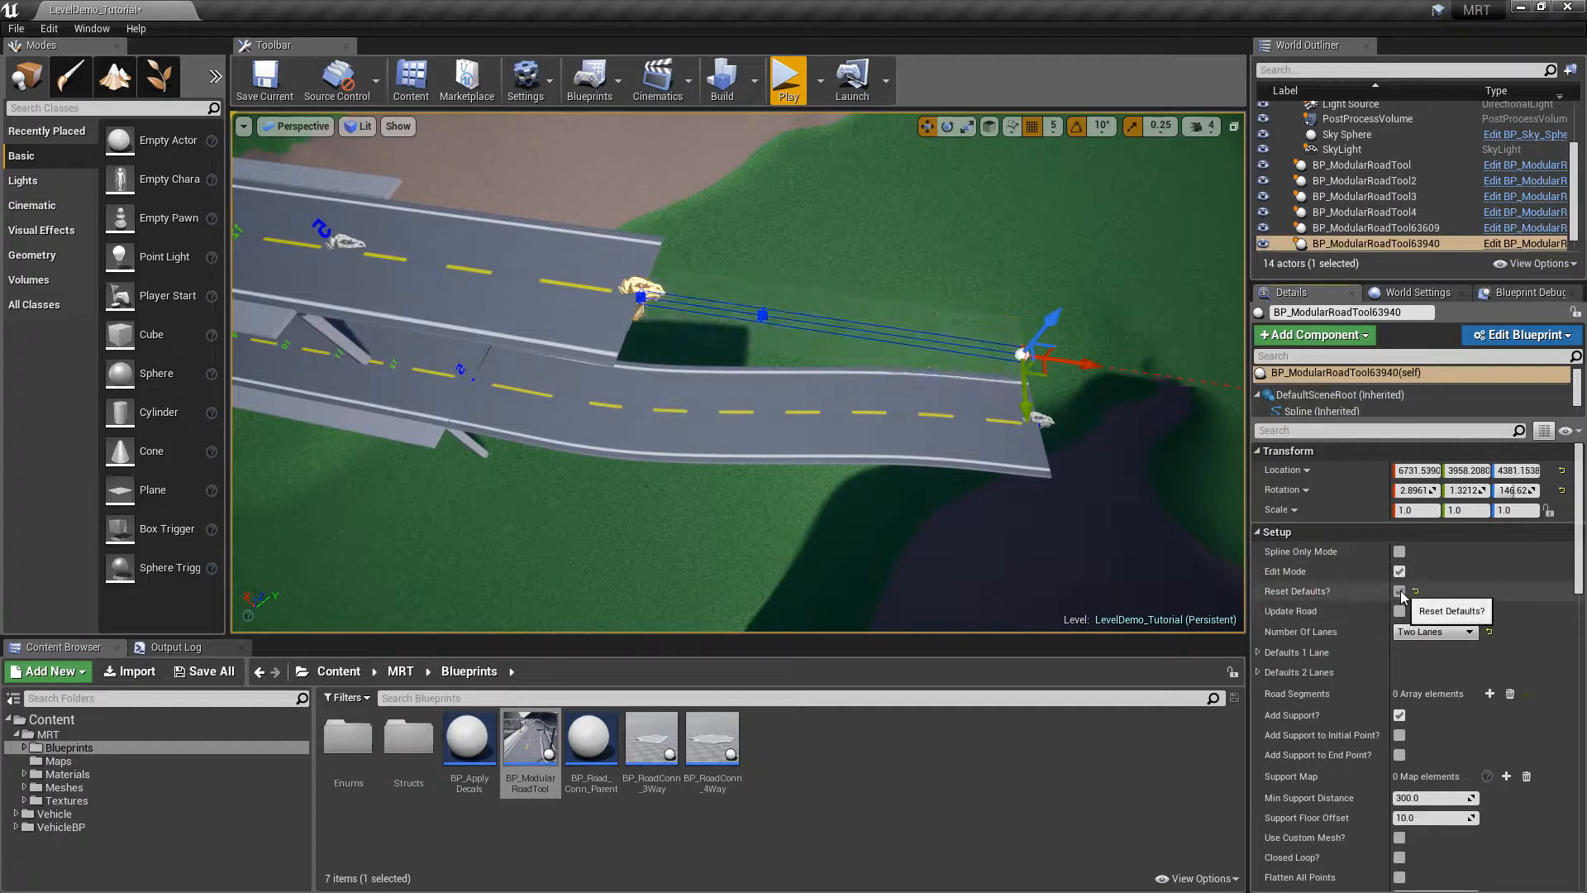
left_click(1399, 571)
left_click(513, 276)
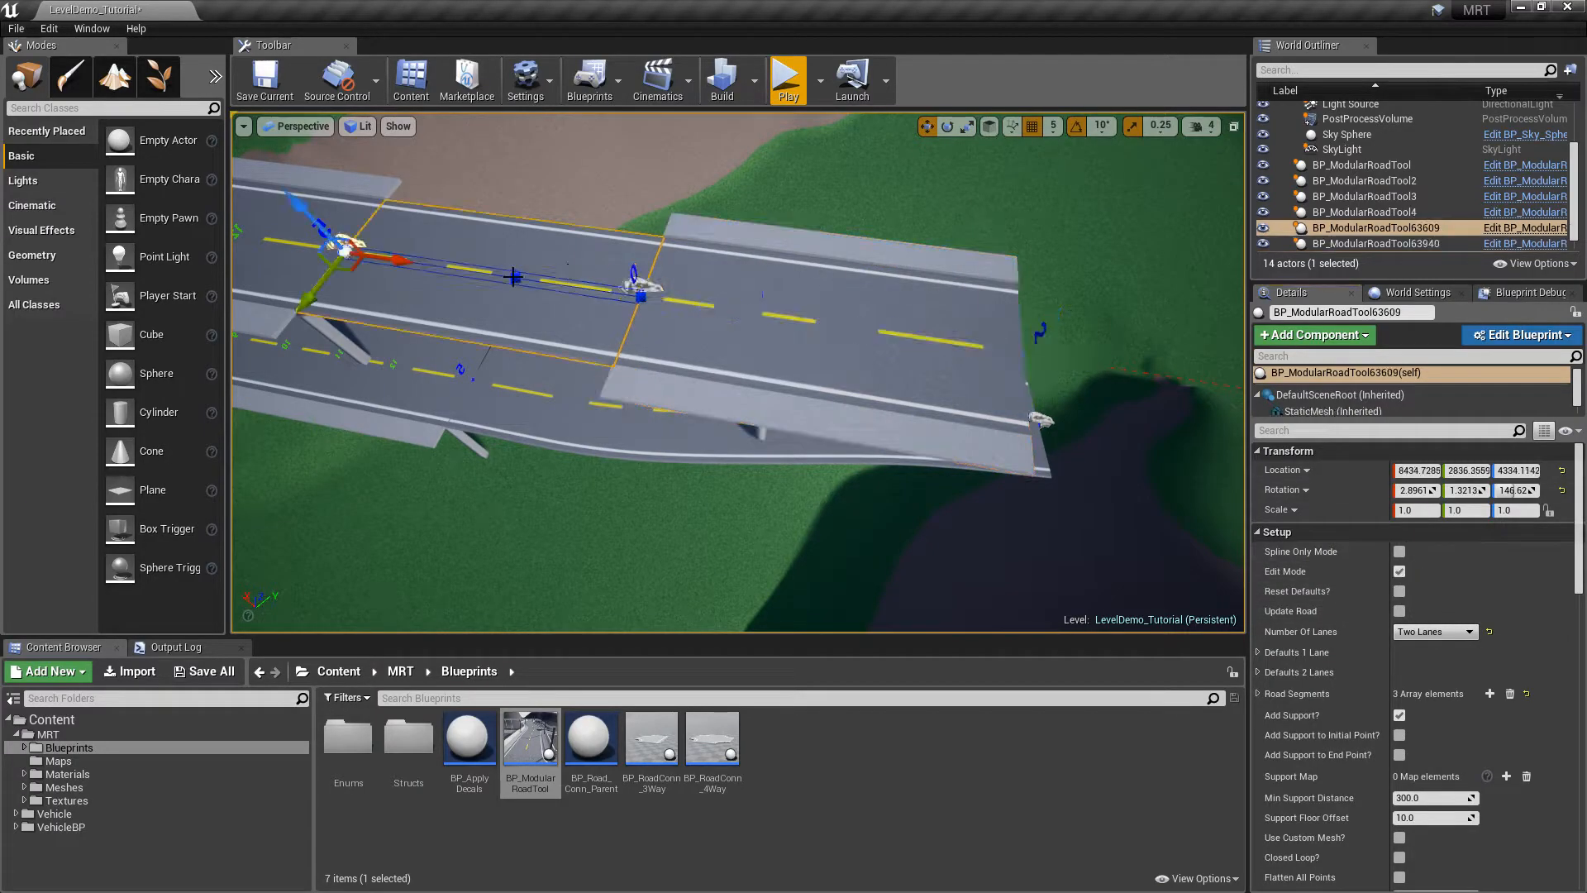
left_click(1401, 571)
Pull the view back and check the upper road and both new segments one by one
key("Escape")
right_click_drag(846, 248, 814, 124)
mouse_move(931, 239)
right_mouse_down()
mouse_move(1050, 227)
mouse_move(1054, 248)
mouse_move(1054, 230)
mouse_move(931, 239)
right_mouse_up()
left_click(930, 238)
left_click(610, 320)
left_click(796, 347)
left_click(1013, 395)
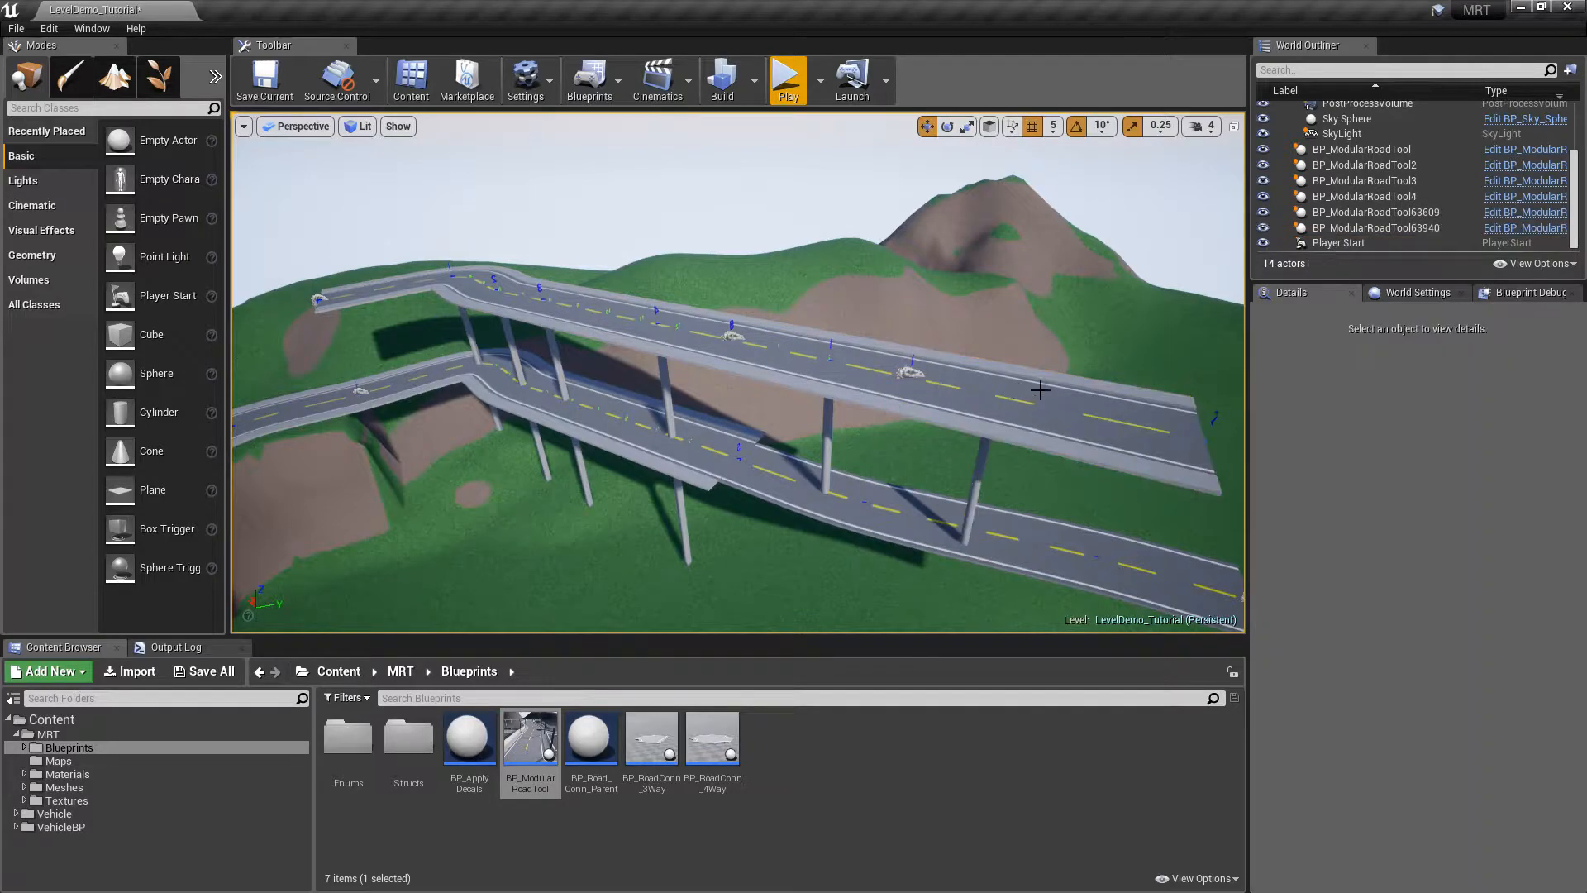
Fly the camera down past the bridges to the grass below
scroll(1364, 500, "down", 10)
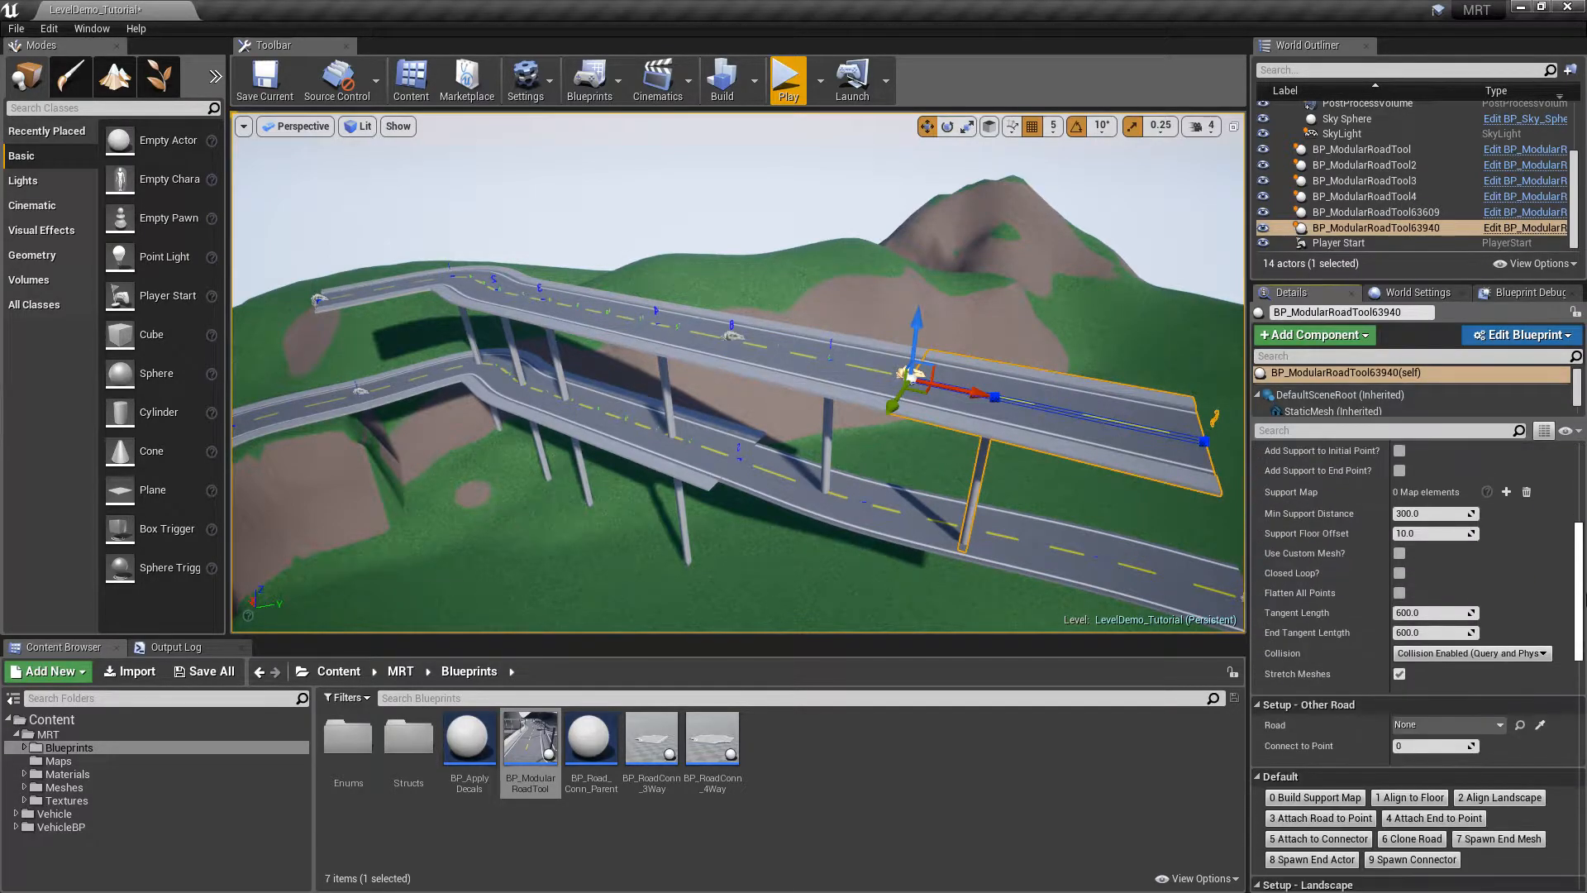
key("d")
right_click_drag(1006, 322, 743, 330)
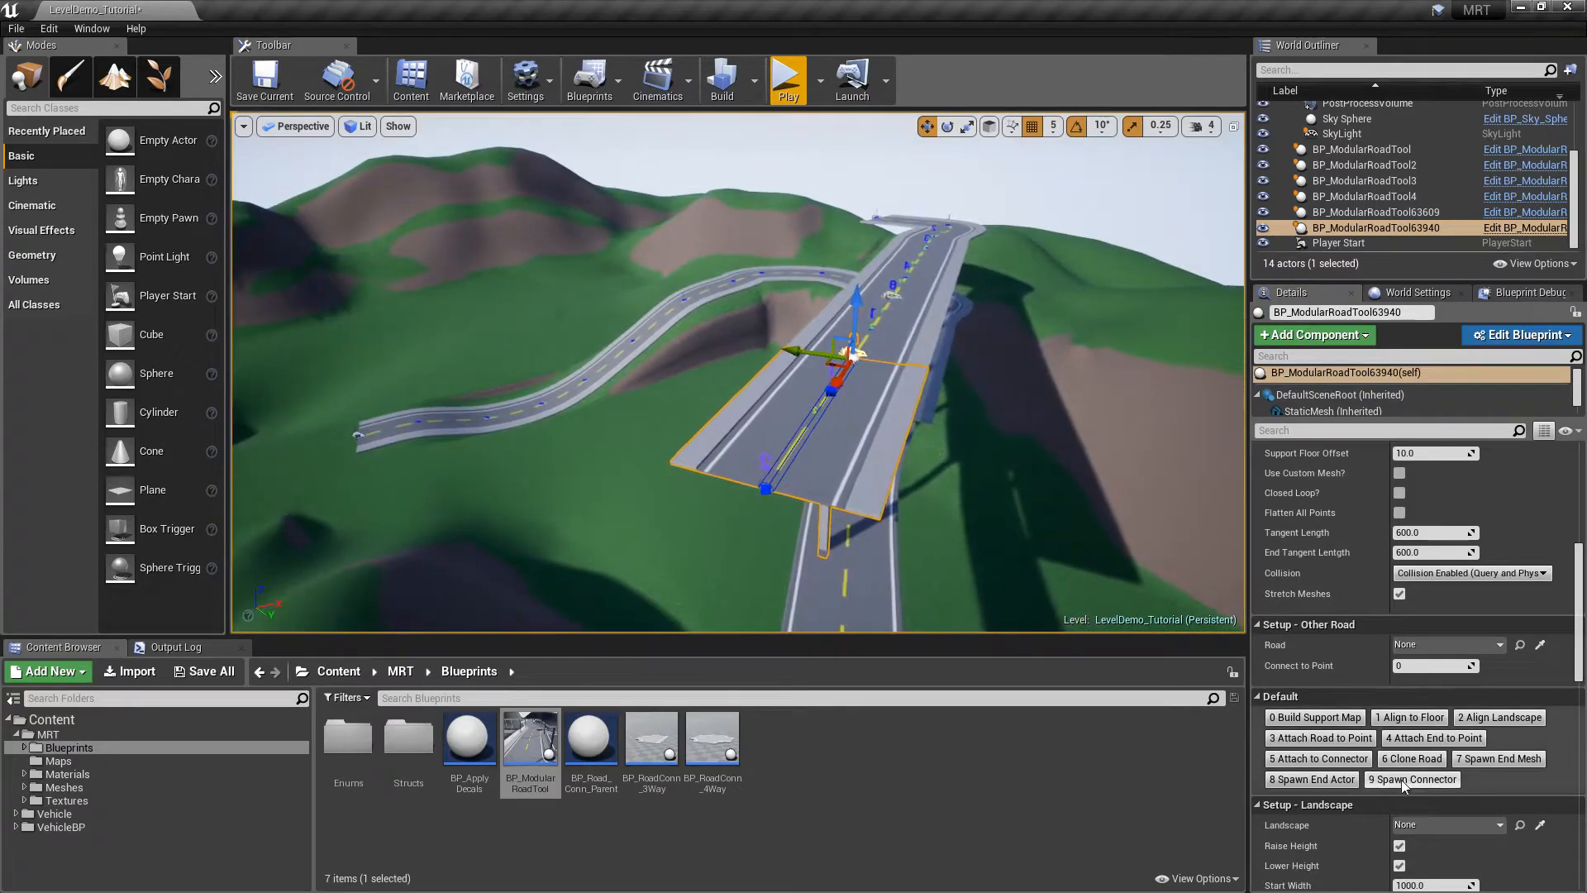
key("Escape")
key("w")
right_click_drag(1025, 287, 950, 338)
right_click_drag(738, 371, 1061, 381)
key("w")
key("w")
right_click_drag(1043, 325, 1018, 315)
Drop BP_RoadConn_3Way onto the grass and raise it slightly on Z
left_click_drag(651, 738, 647, 393)
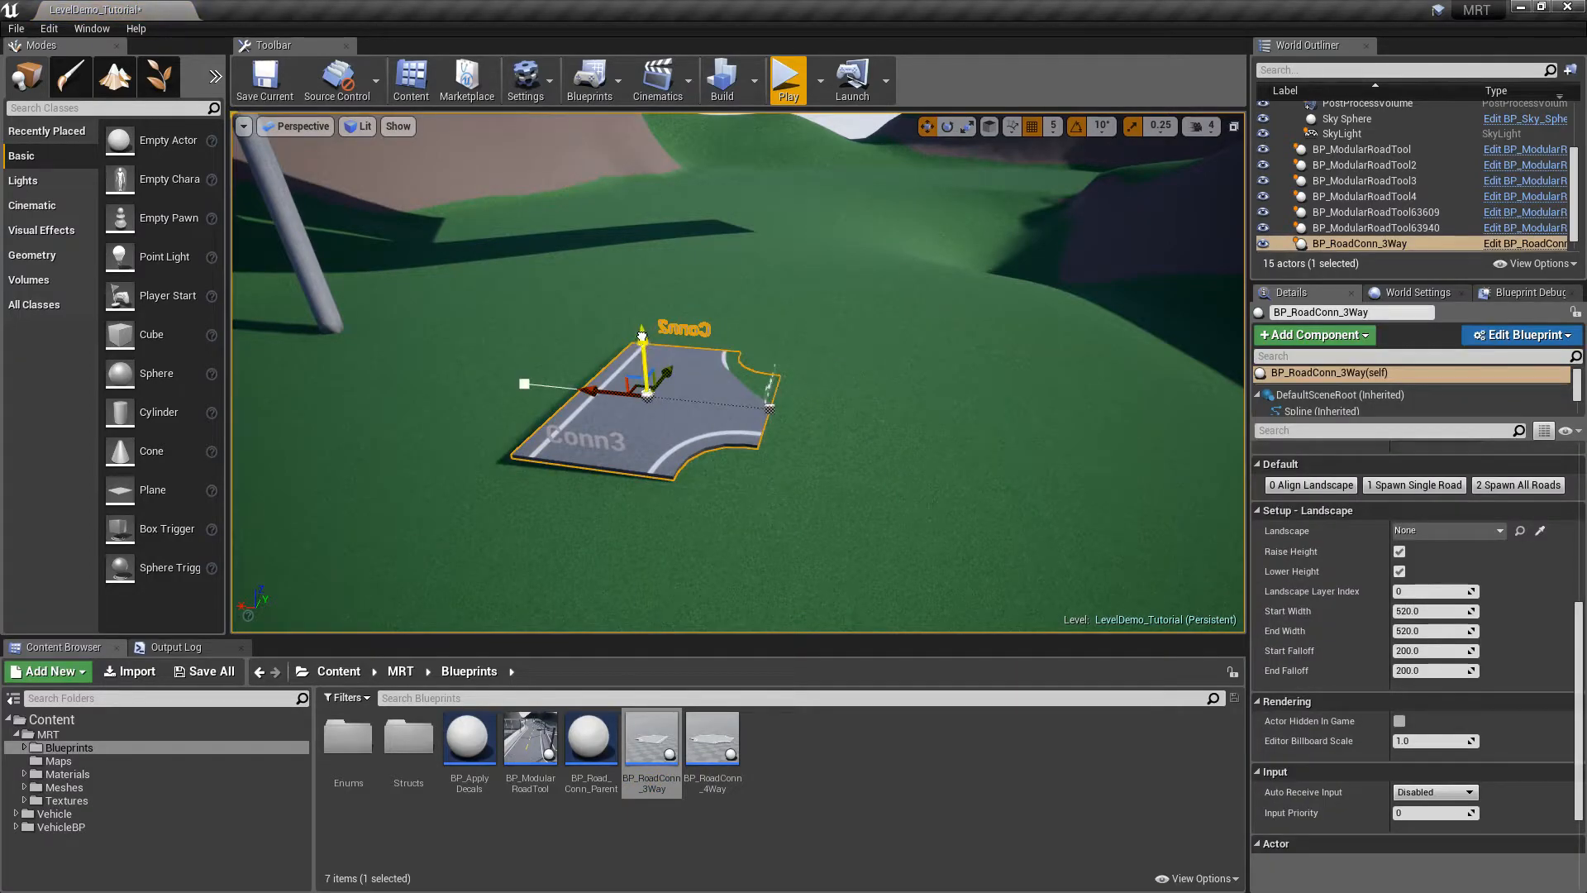
left_click_drag(641, 335, 641, 299)
left_click_drag(825, 286, 560, 343, "alt")
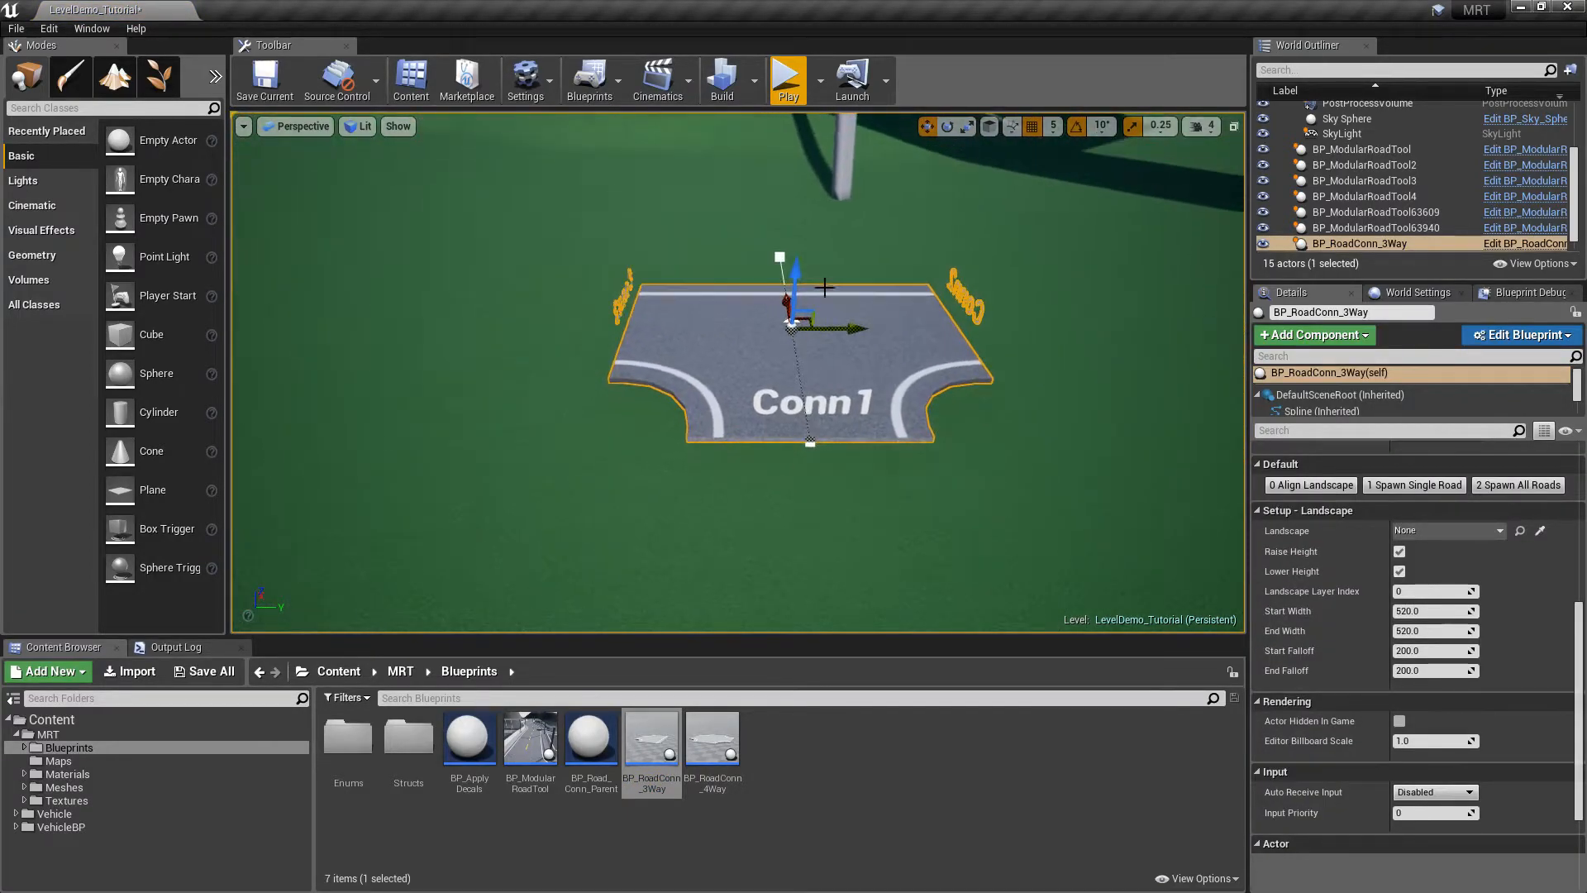
left_click_drag(791, 442, 611, 445, "alt")
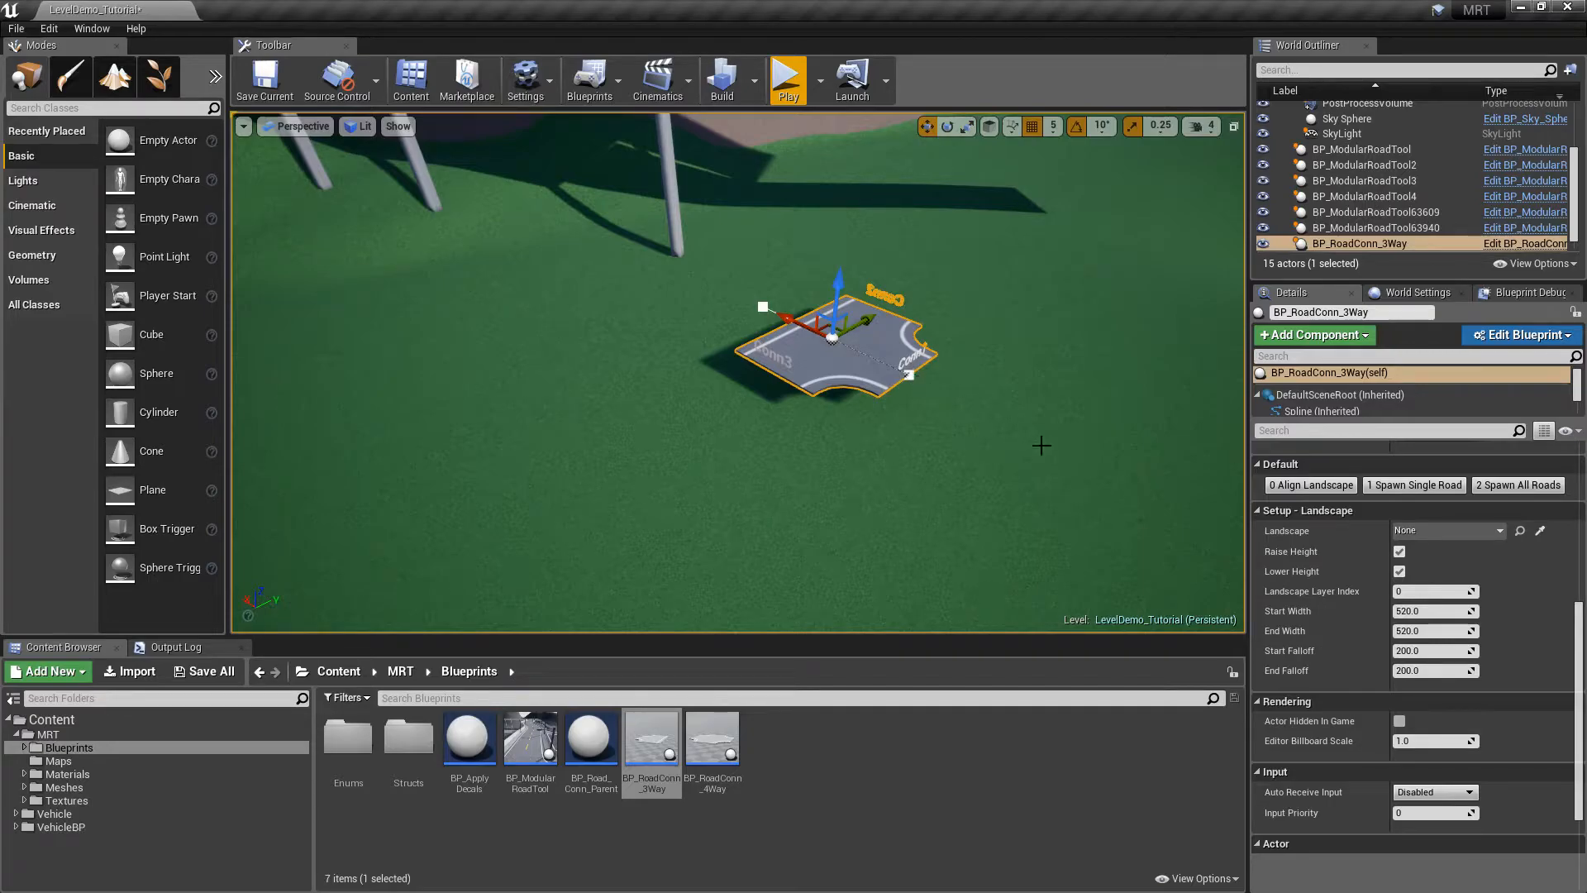
Drop a BP_RoadConn_4Way into the level and raise it above the ground
key("f")
left_click_drag(713, 744, 1103, 355)
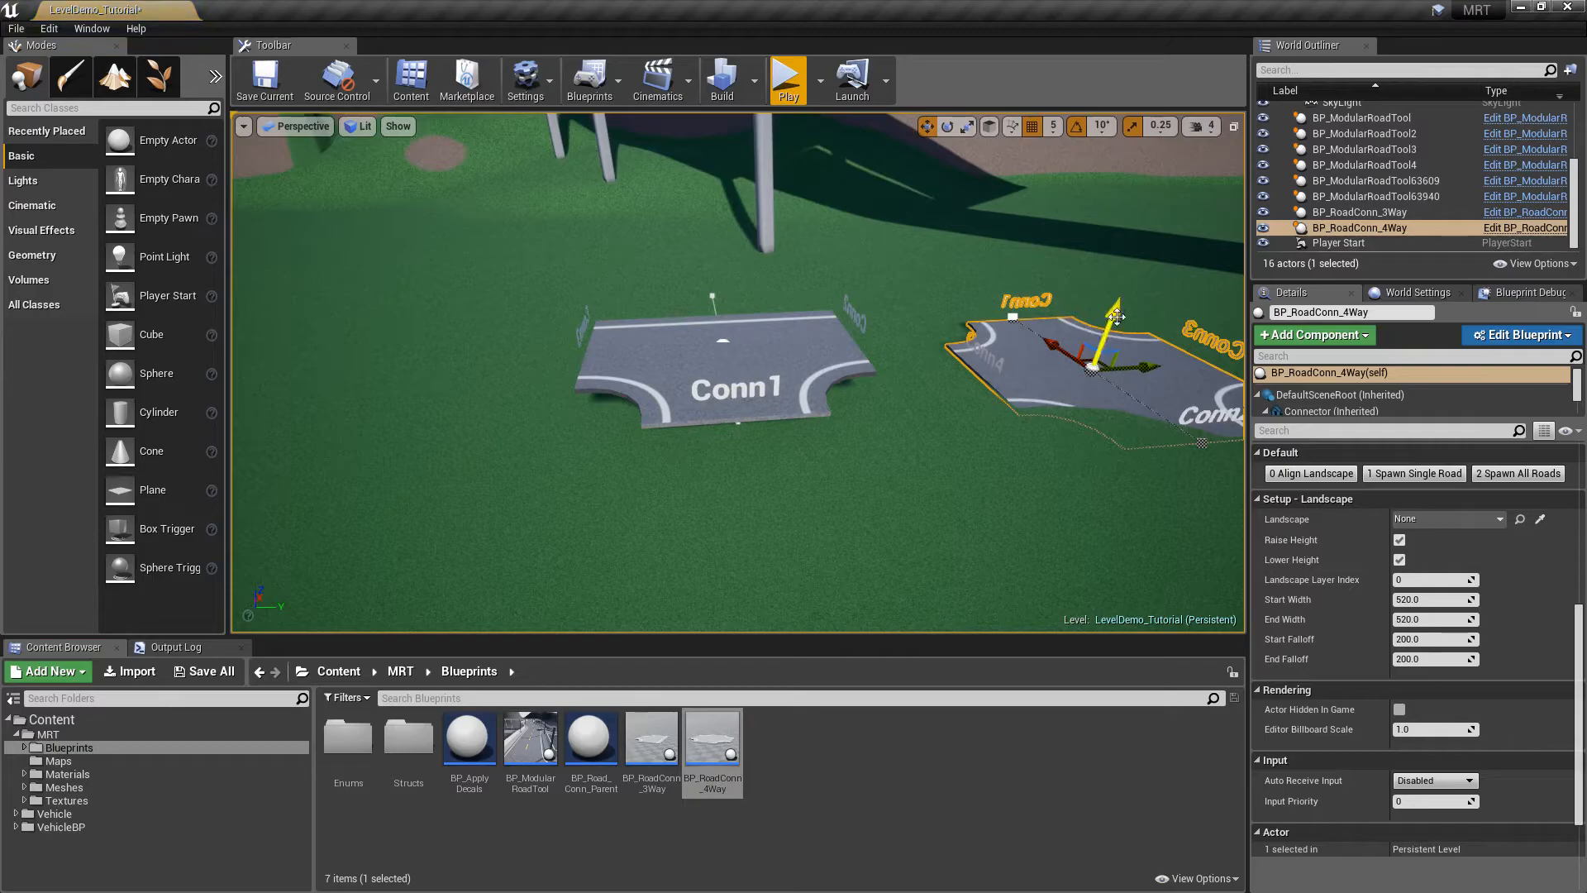
left_click_drag(1120, 299, 1124, 267)
right_click_drag(1124, 267, 778, 232)
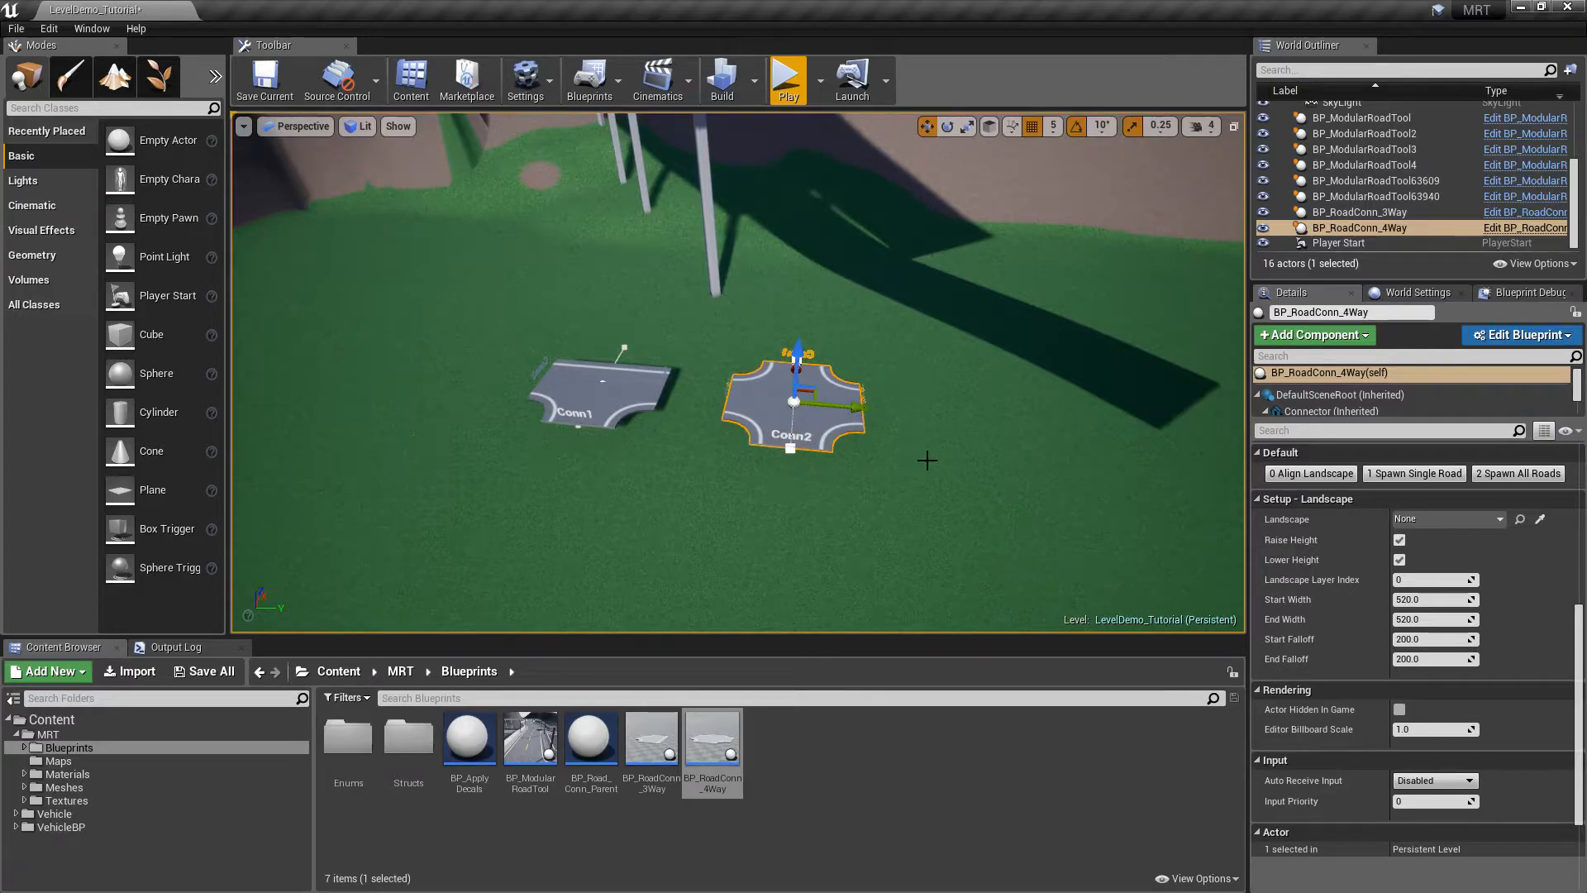
Raise the 3-way connector slightly higher off the grass
left_click(601, 395)
key("f")
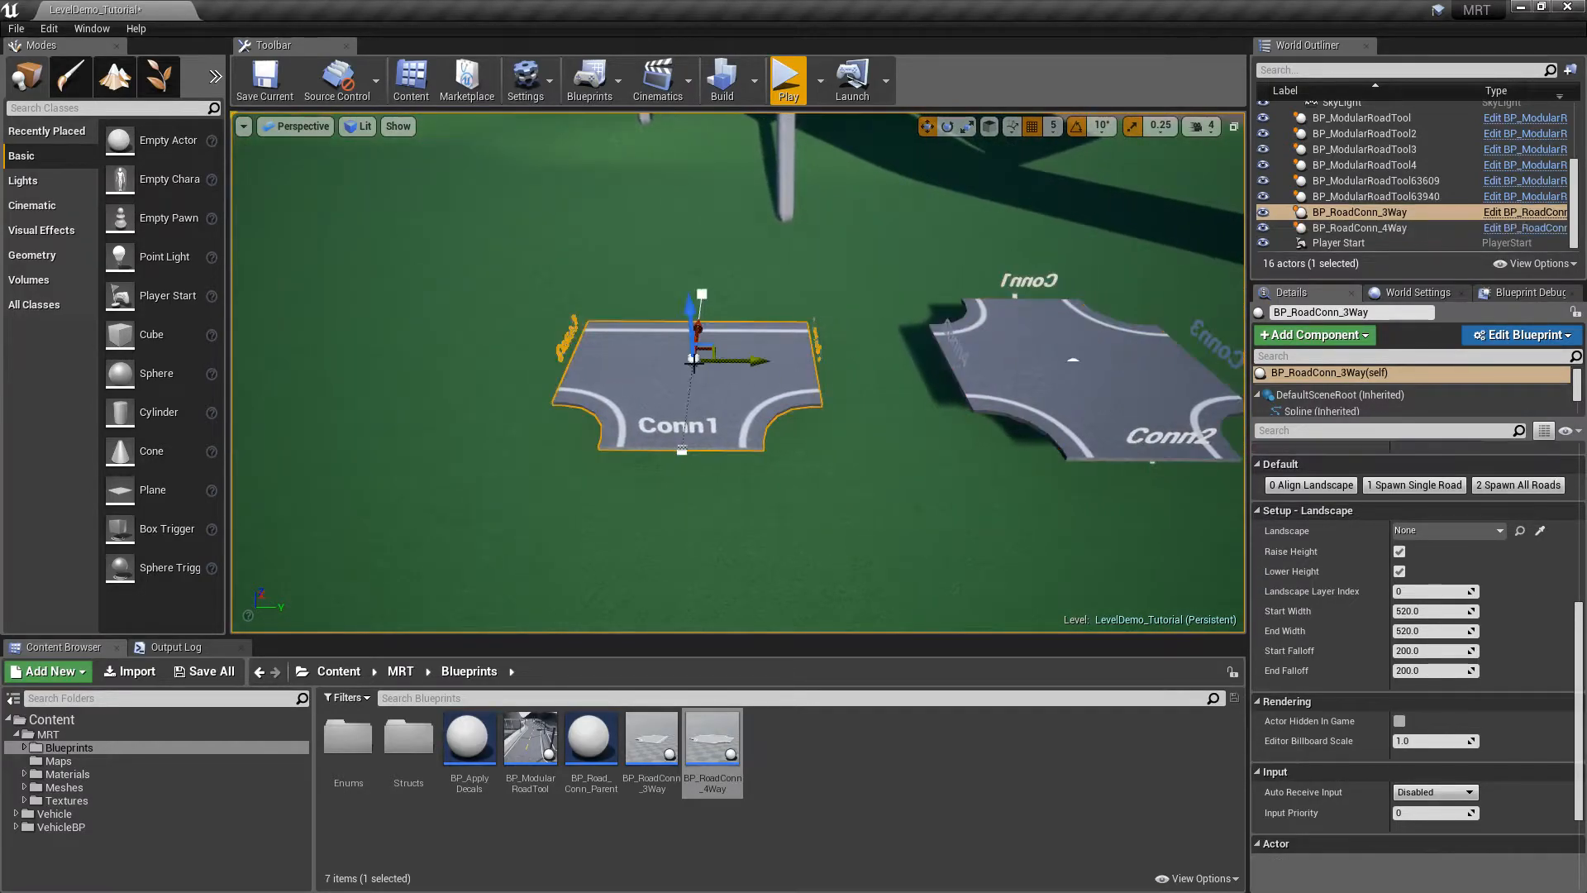
left_click_drag(690, 316, 688, 306)
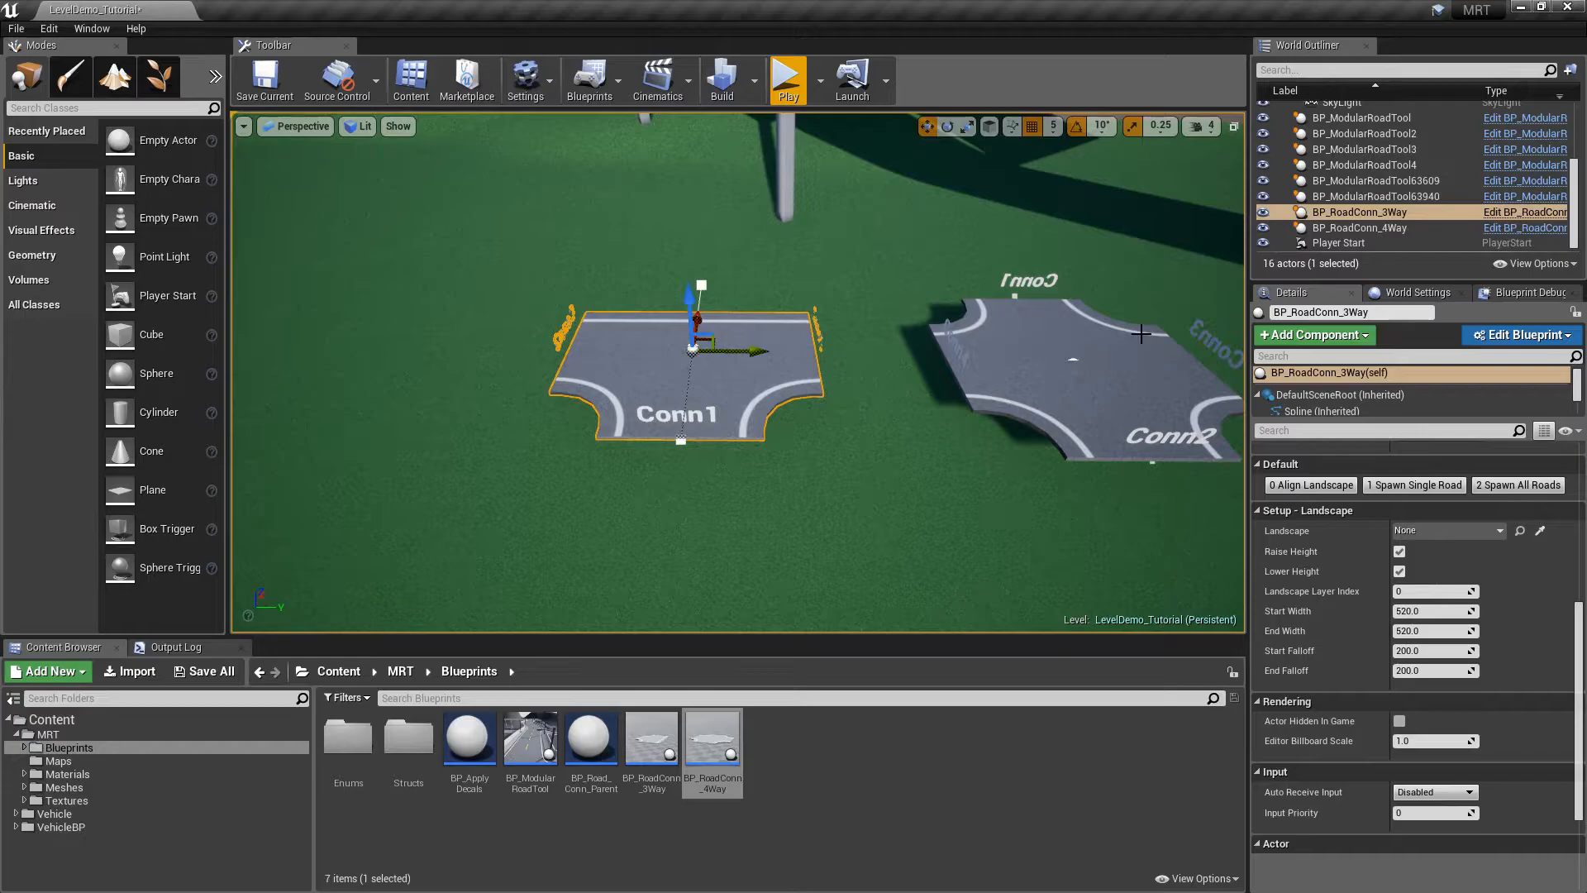
right_click_drag(680, 443, 549, 432)
key("a")
key("a")
Move the 4-way connector apart from the 3-way one, to location 6625.0, 3885.0, 655.0
left_click(539, 367)
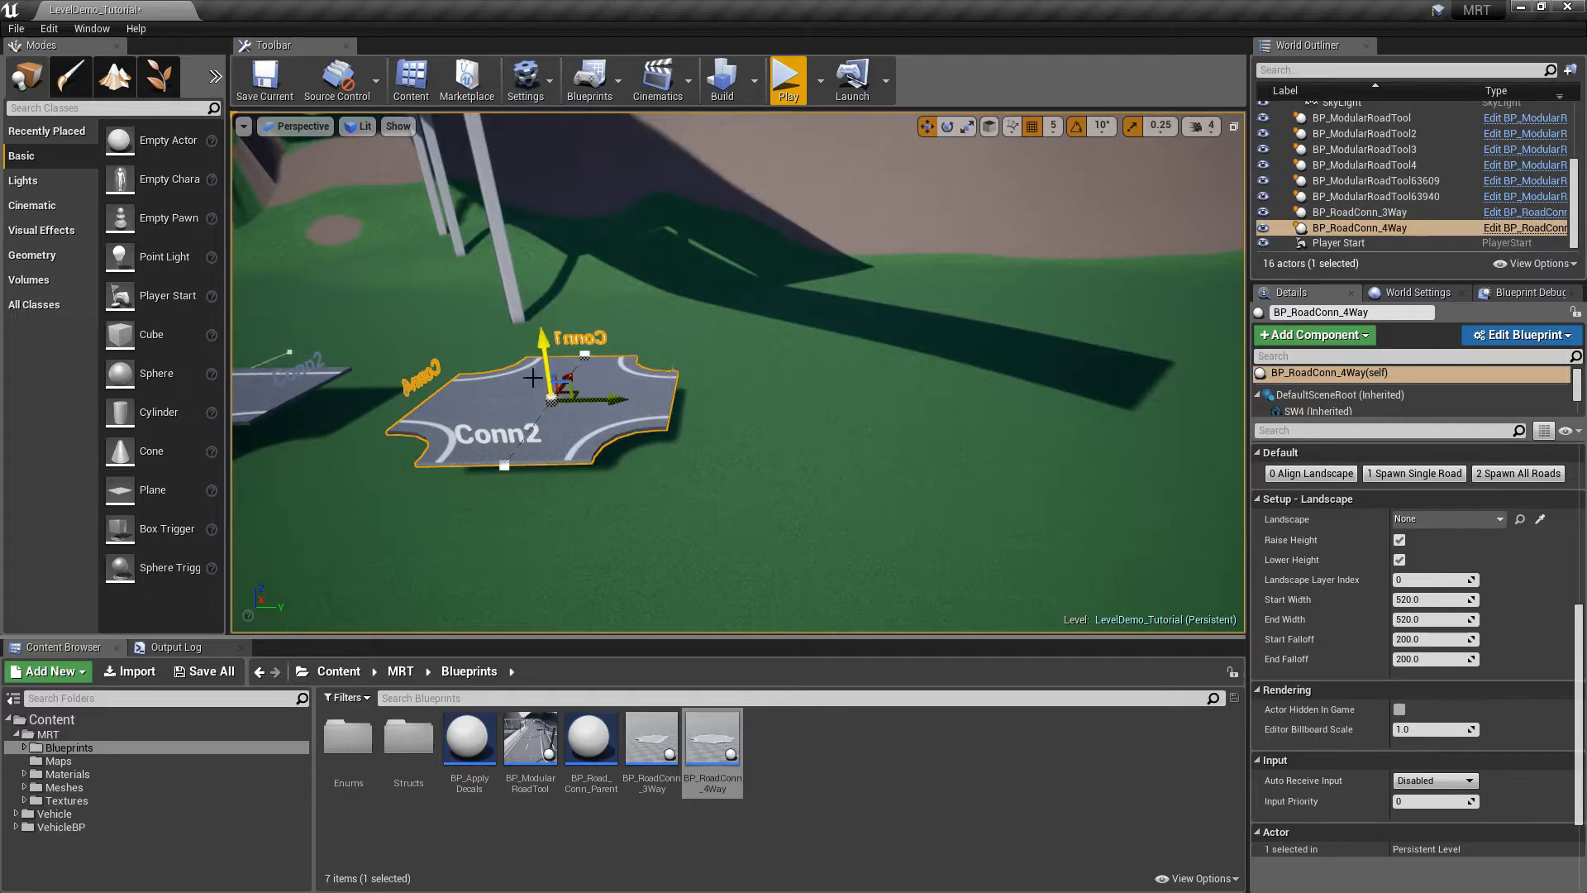
left_click_drag(755, 406, 785, 442, "alt")
left_click_drag(660, 377, 881, 406, "alt")
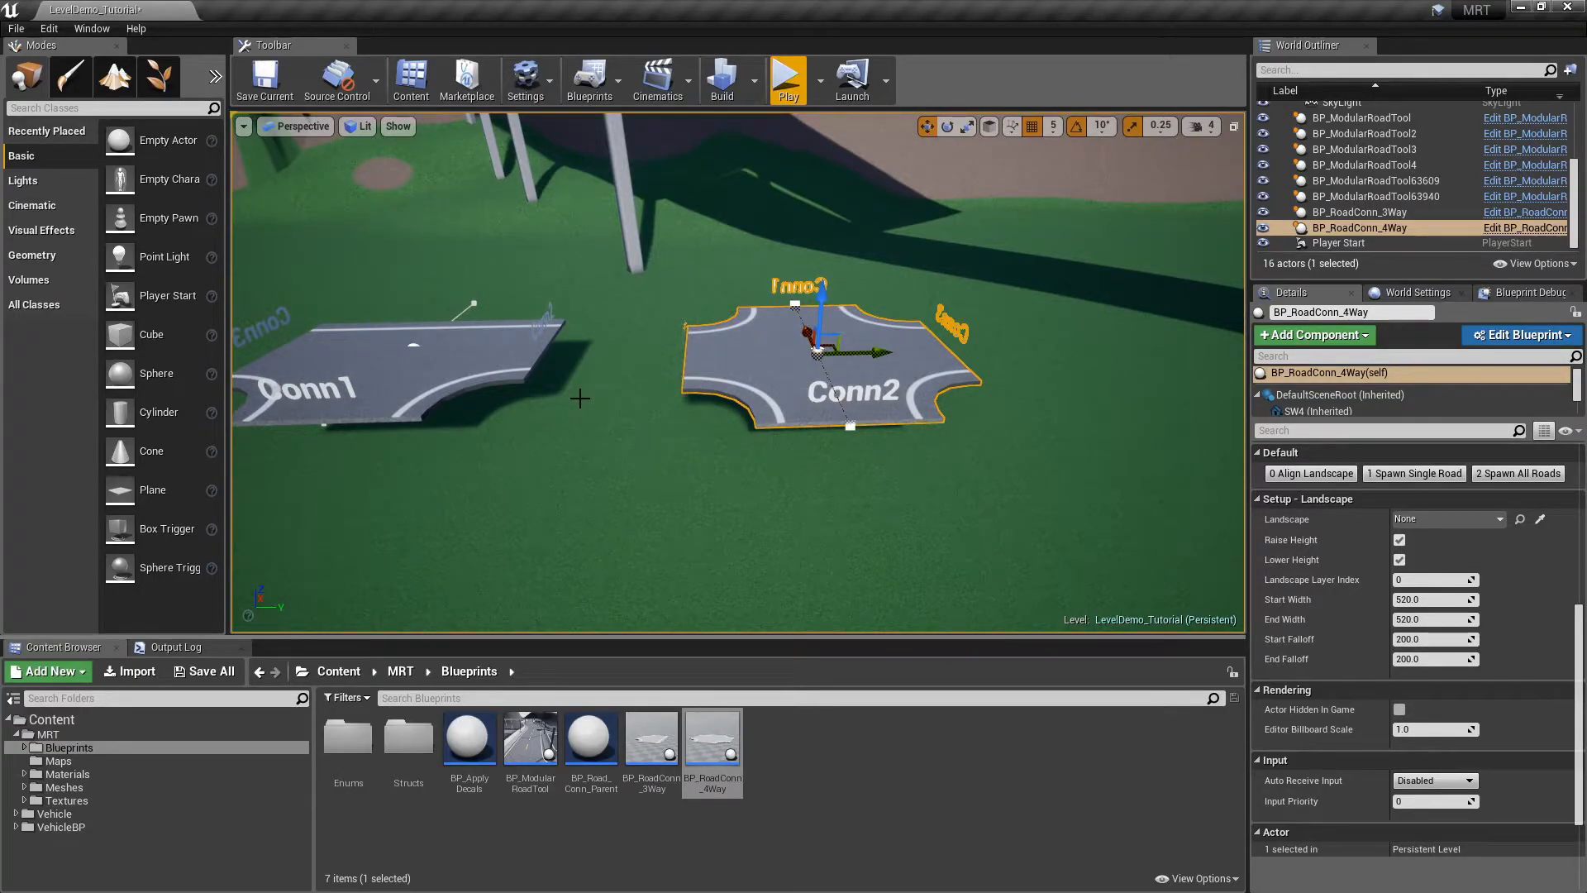
left_click_drag(839, 407, 991, 411, "alt")
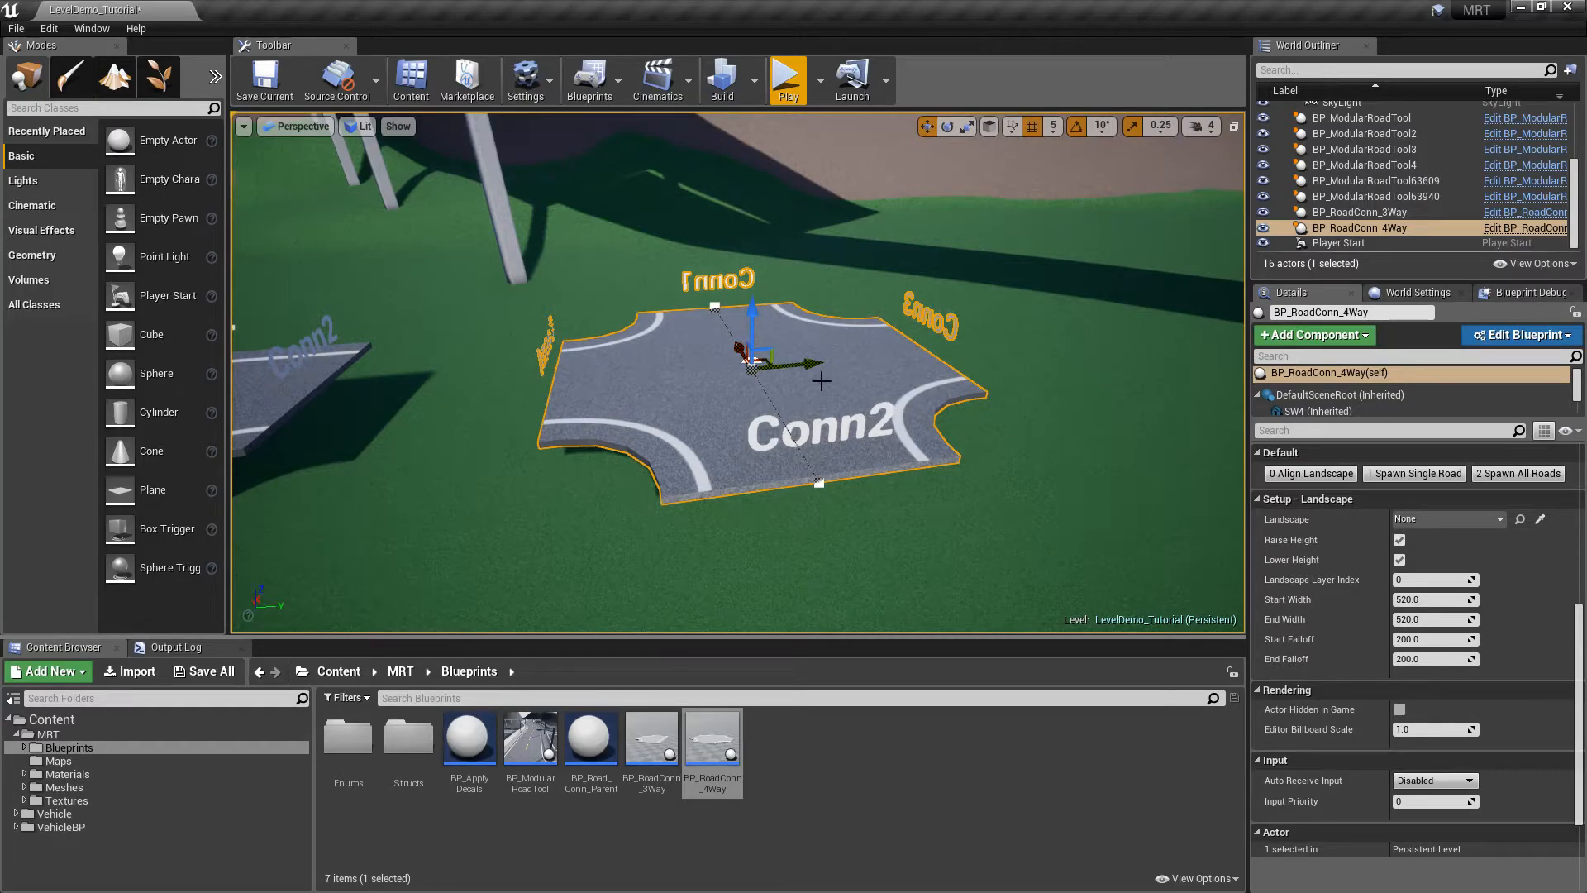
left_click_drag(810, 364, 1178, 448)
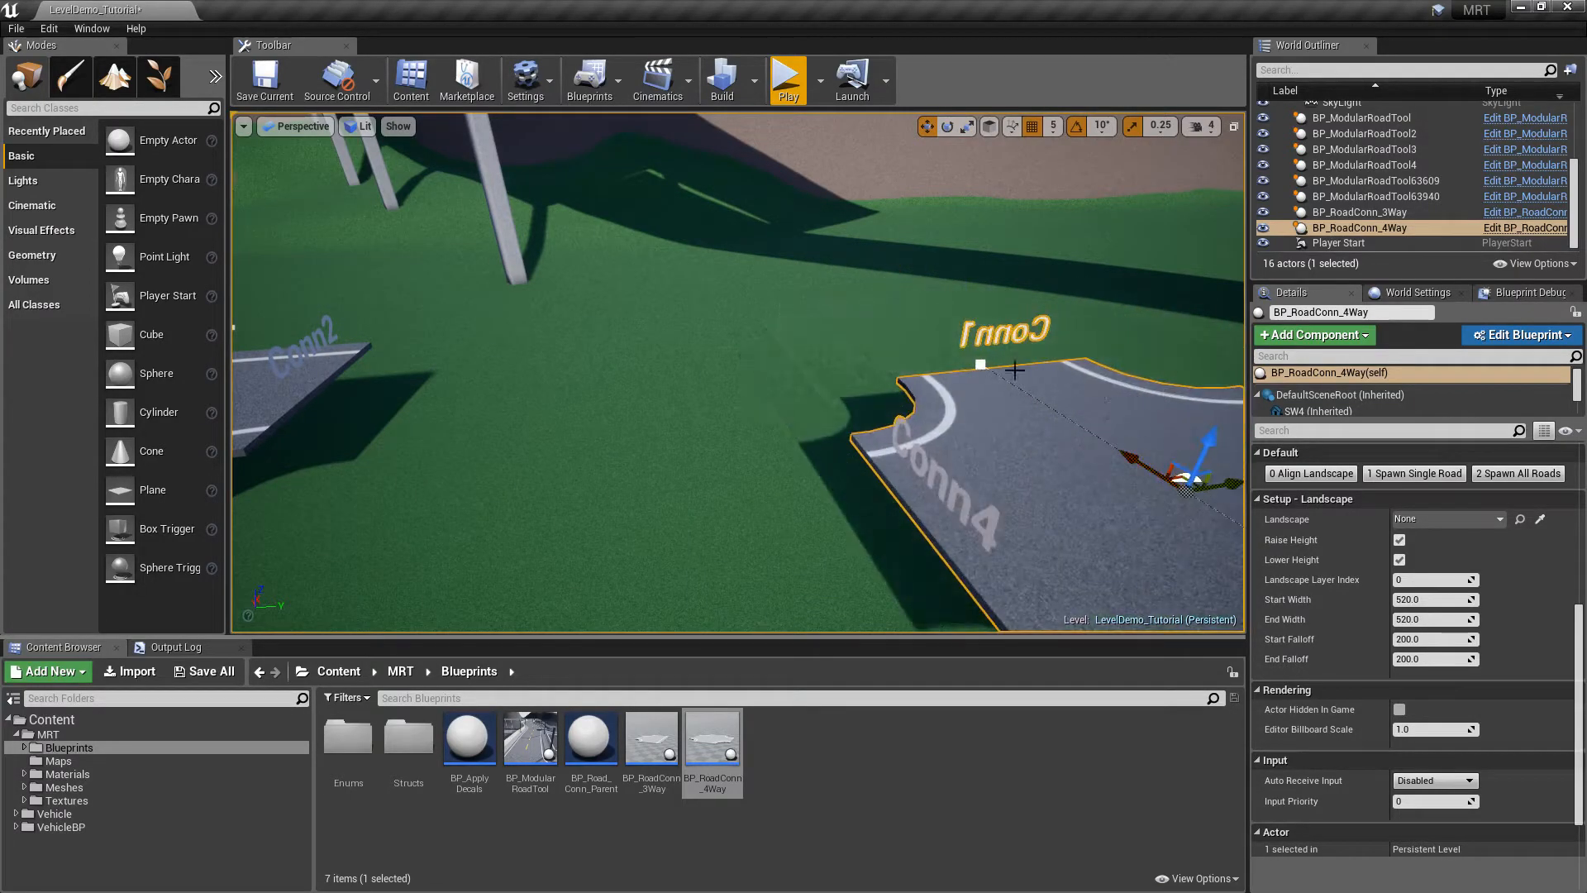
key("f")
left_click_drag(942, 359, 1025, 366, "alt")
scroll(942, 359, "down", 1)
mouse_move(757, 303)
left_mouse_down()
mouse_move(758, 238)
mouse_move(740, 280)
mouse_move(756, 288)
left_mouse_up()
scroll(1405, 578, "up", 10)
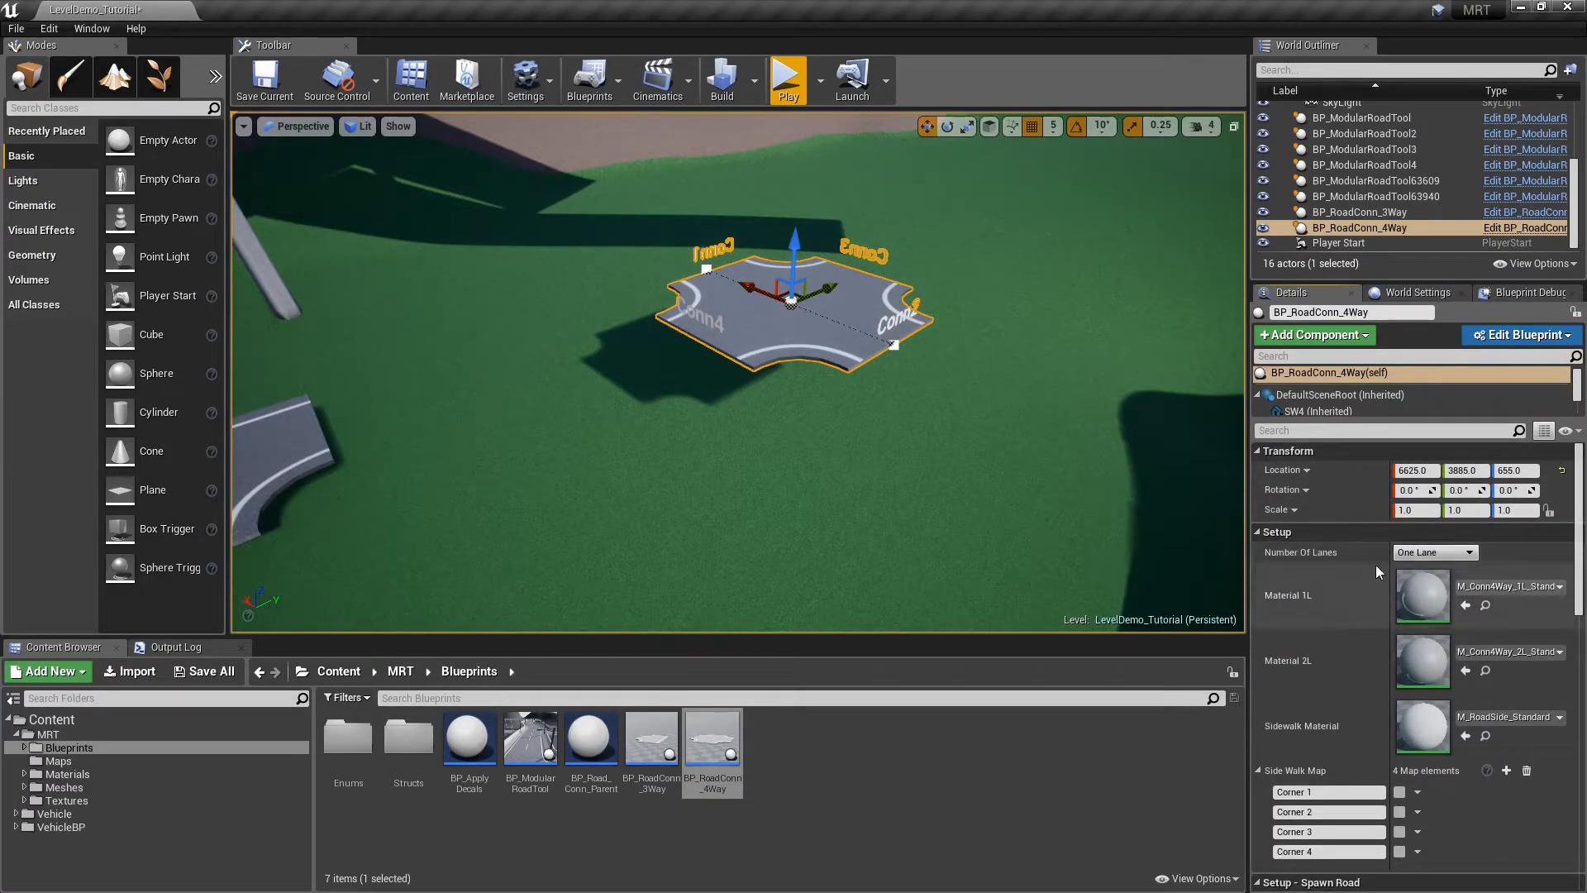
Set BP_RoadConn_4Way's Number Of Lanes to Two Lanes
right_click_drag(975, 390, 758, 404)
left_click(1434, 552)
left_click(1436, 580)
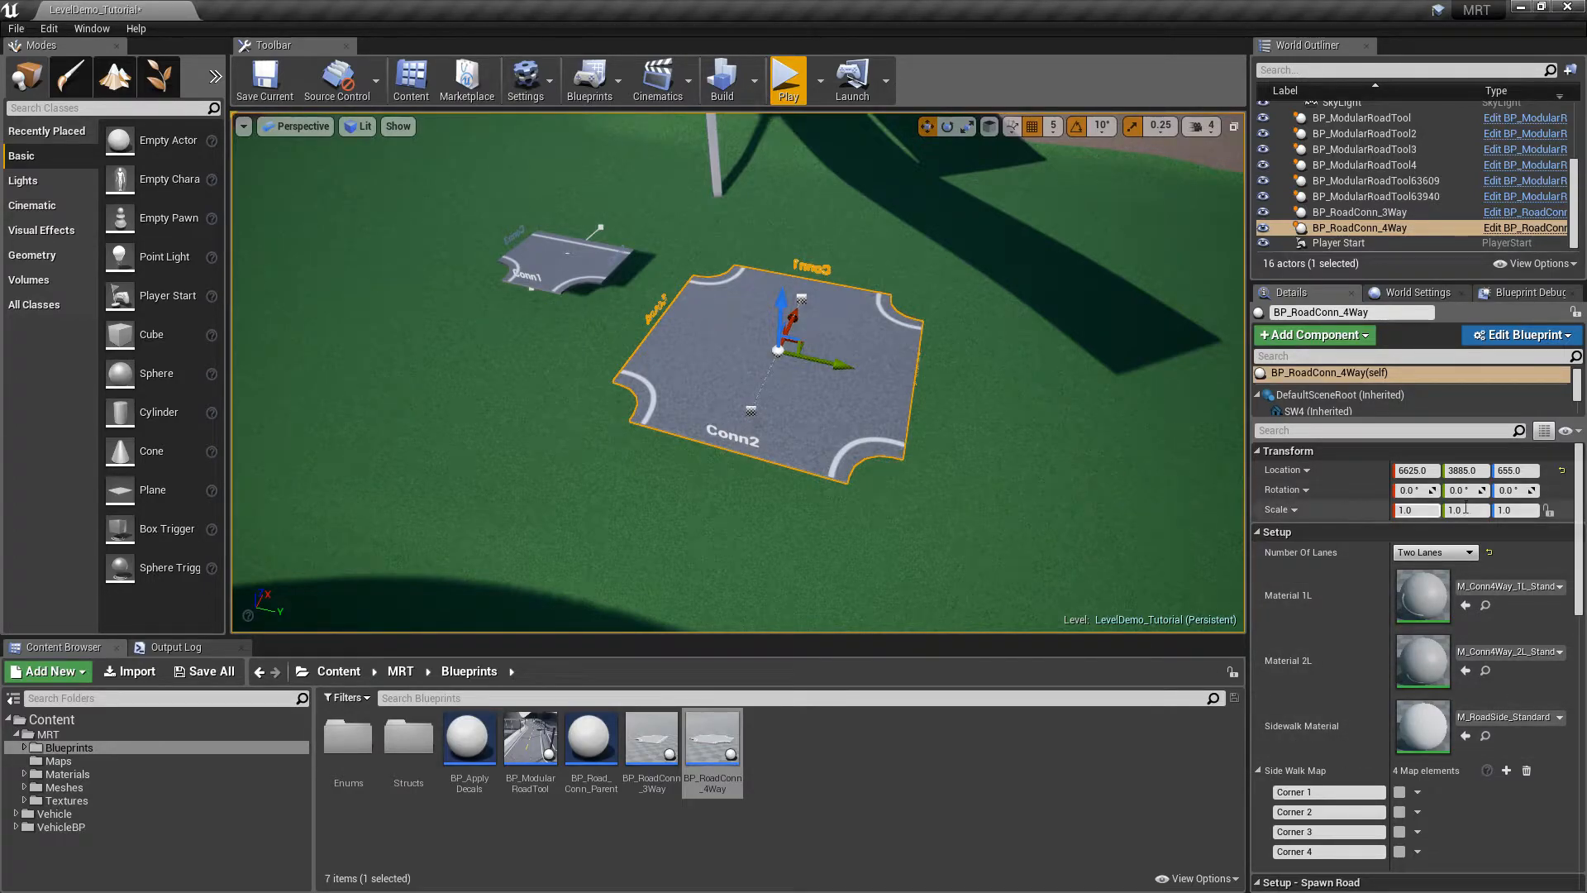
left_click_drag(1575, 475, 1580, 557)
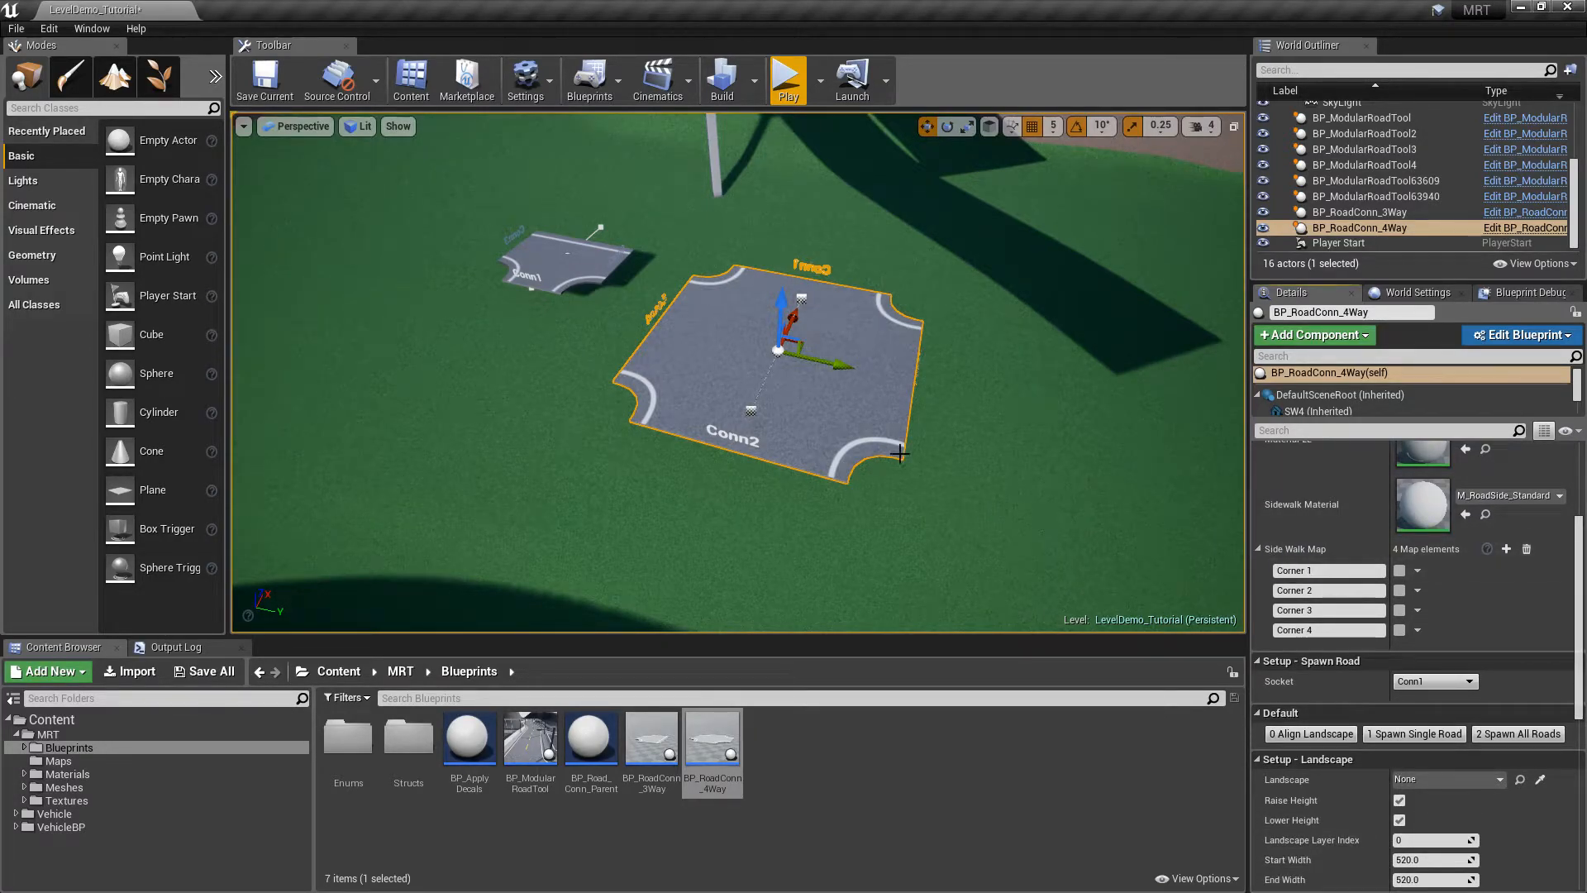
Tick Corners 1–4 in the Side Walk Map and view the junction's sidewalks up close
left_click(1399, 571)
left_click(1399, 590)
left_click(1399, 610)
left_click(1399, 629)
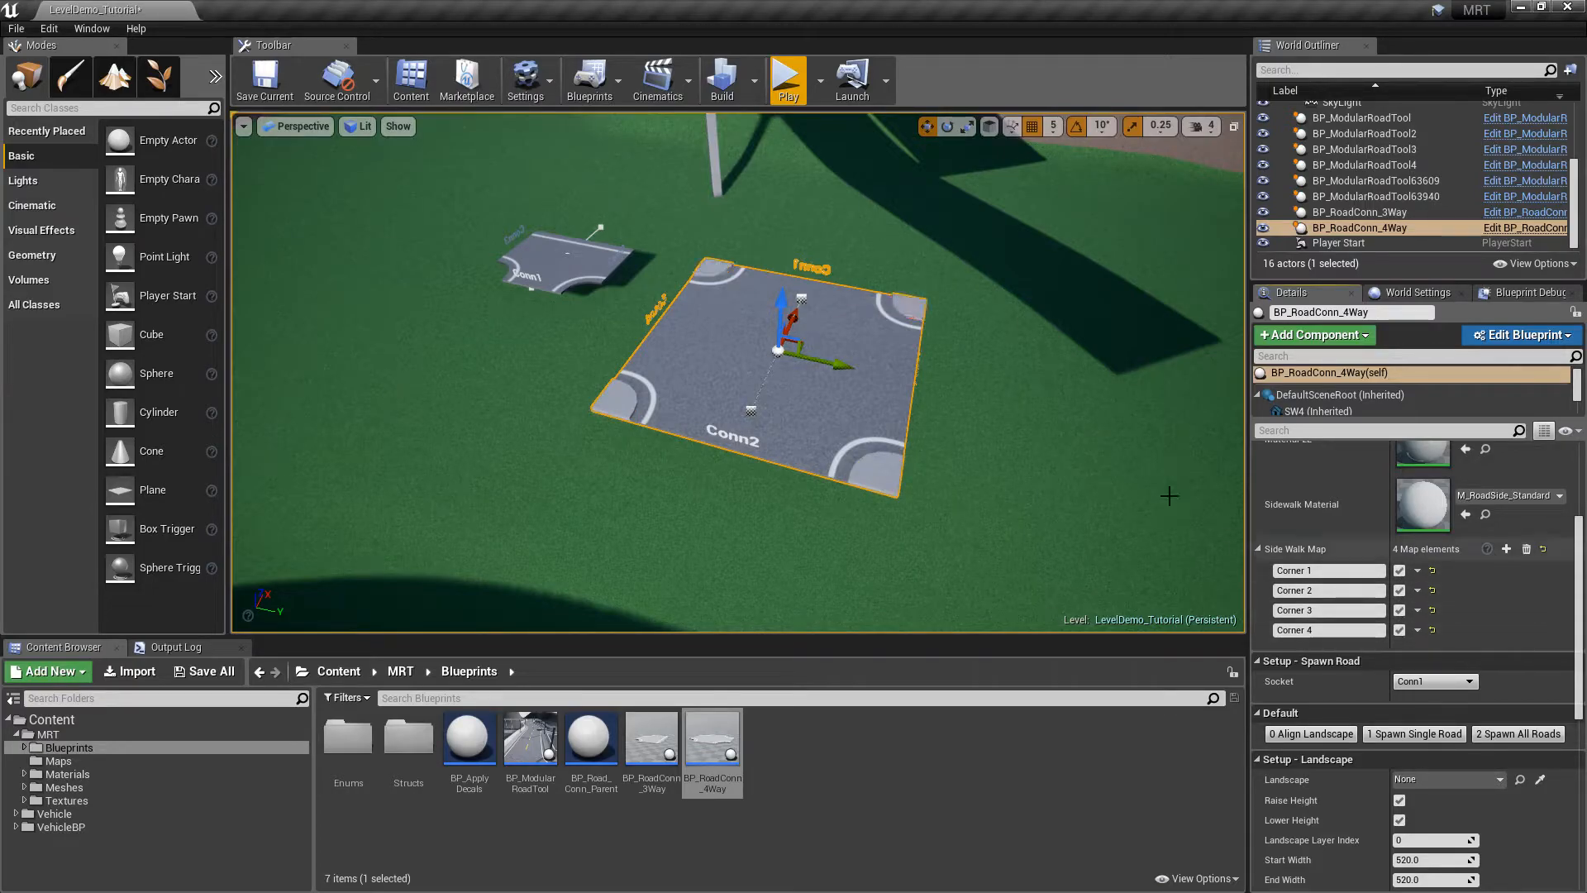
key("w")
right_click_drag(965, 328, 1080, 440)
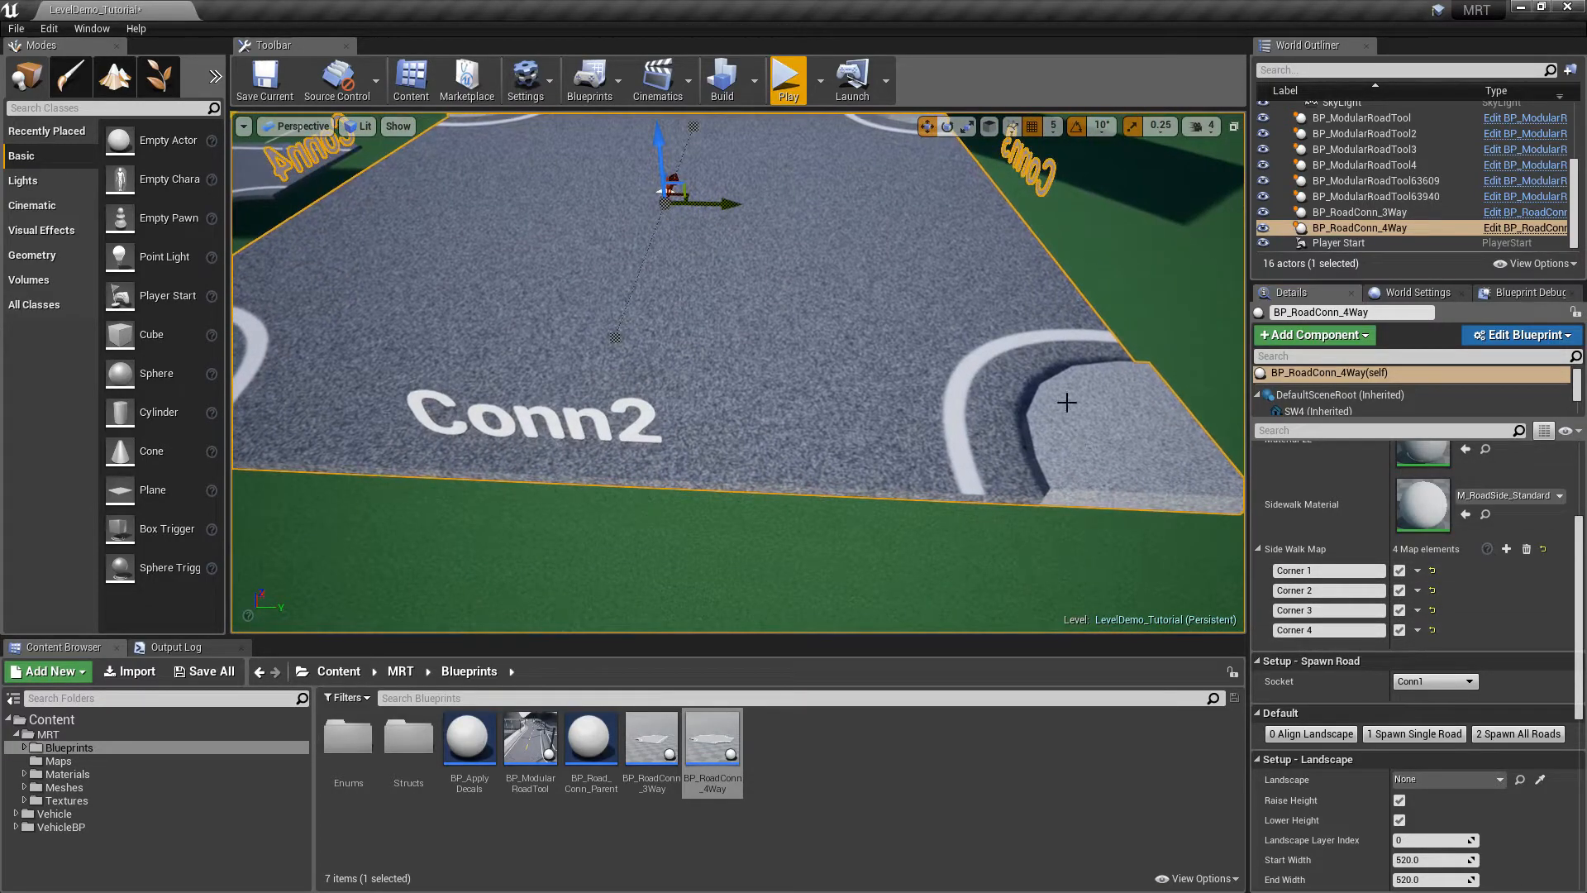
scroll(1123, 410, "down", 5)
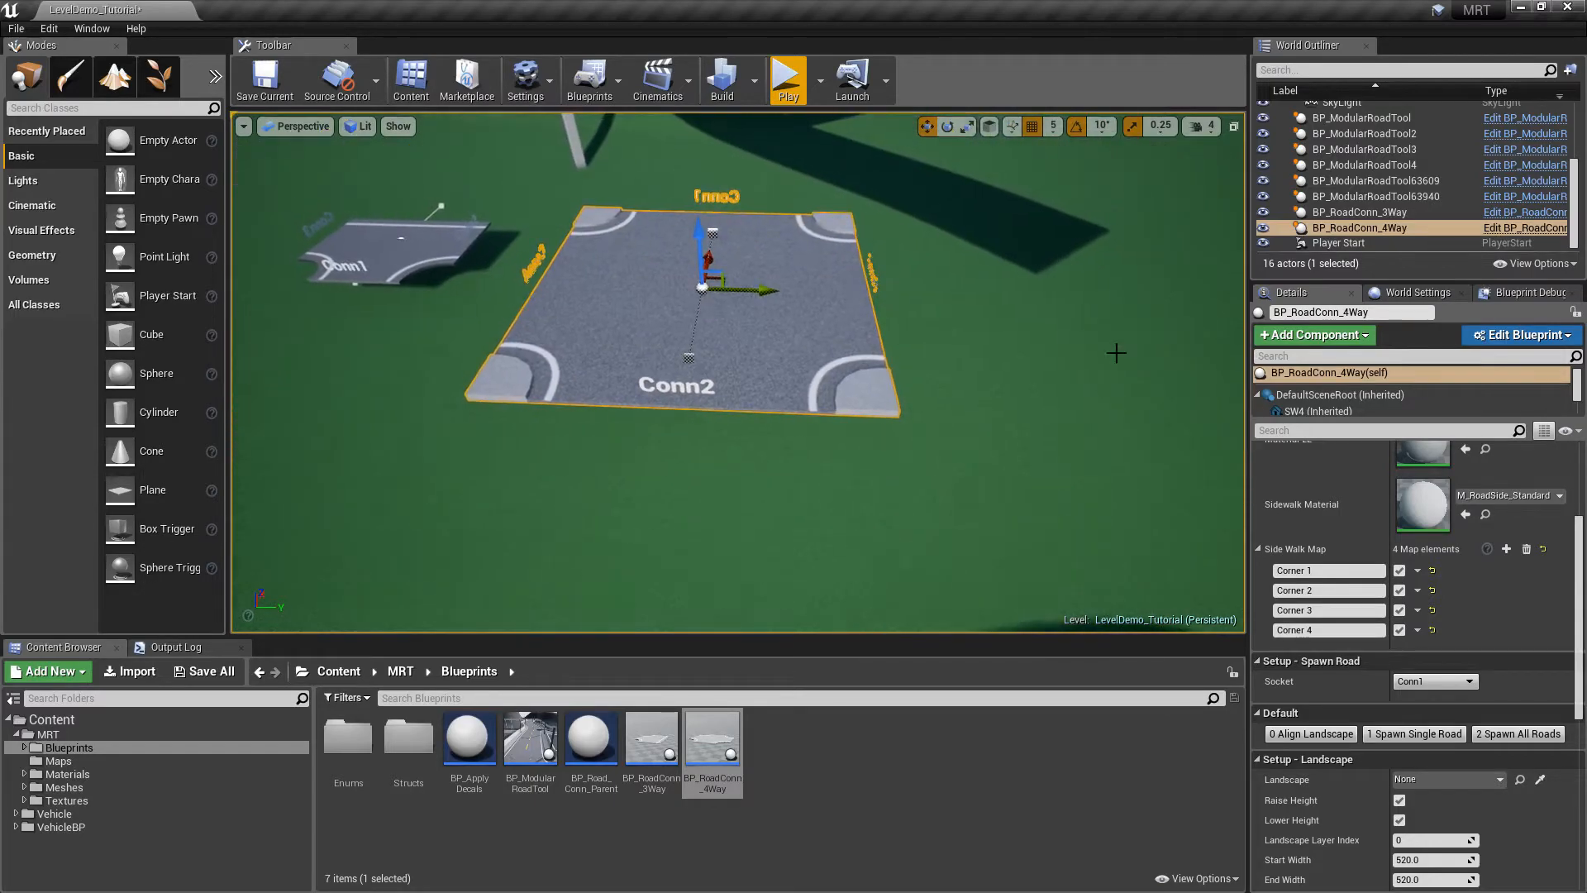
right_click_drag(833, 342, 886, 346)
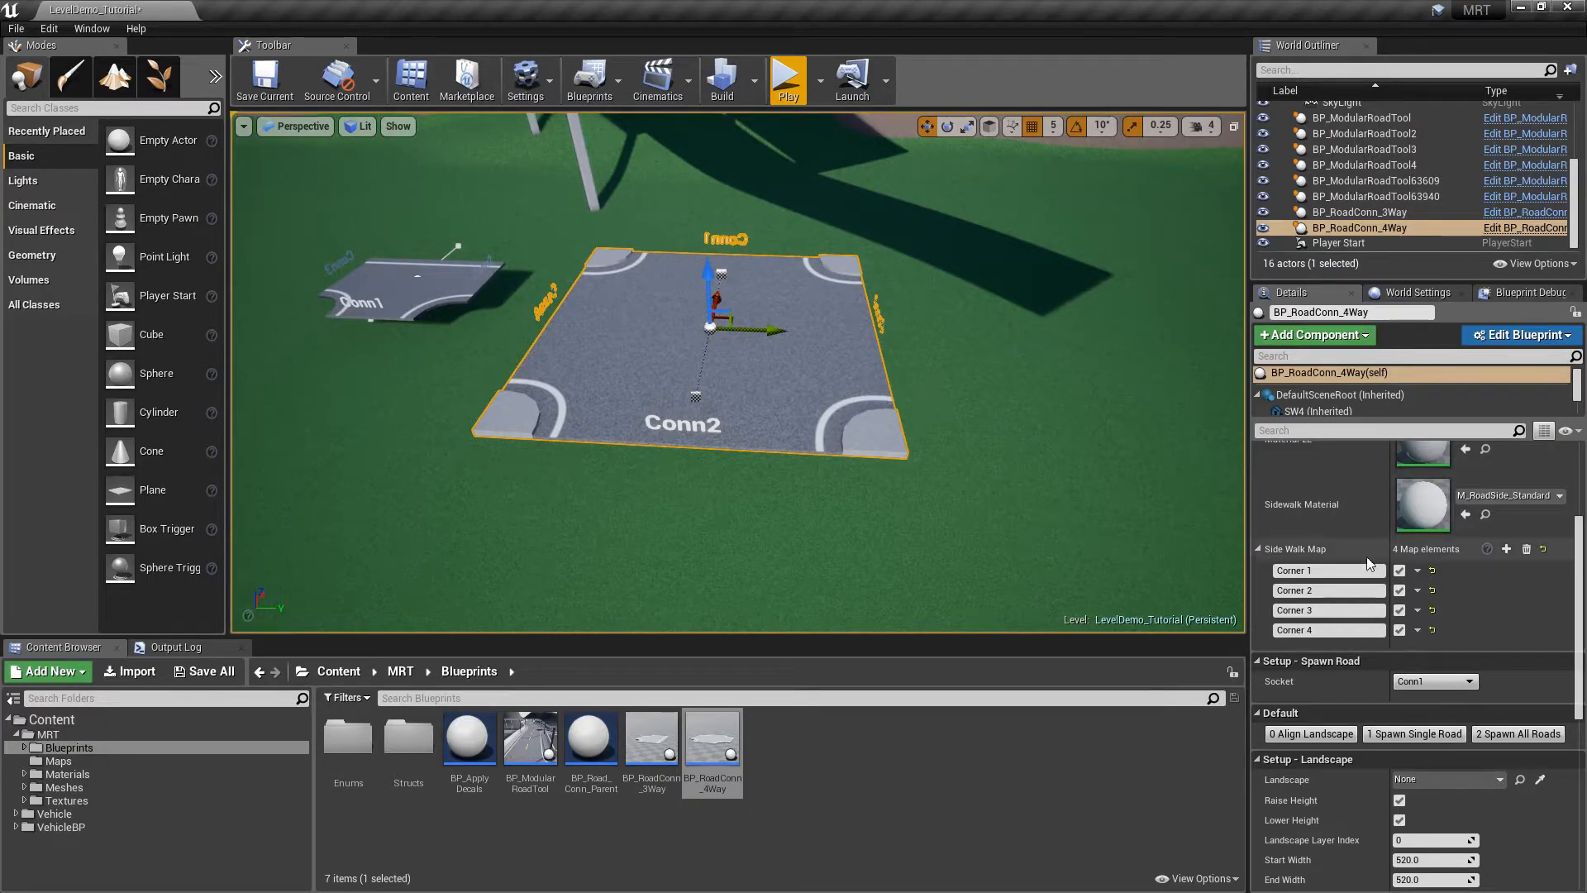
Toggle individual corner sidewalks off and on, ending with all four corners enabled
left_click(1399, 571)
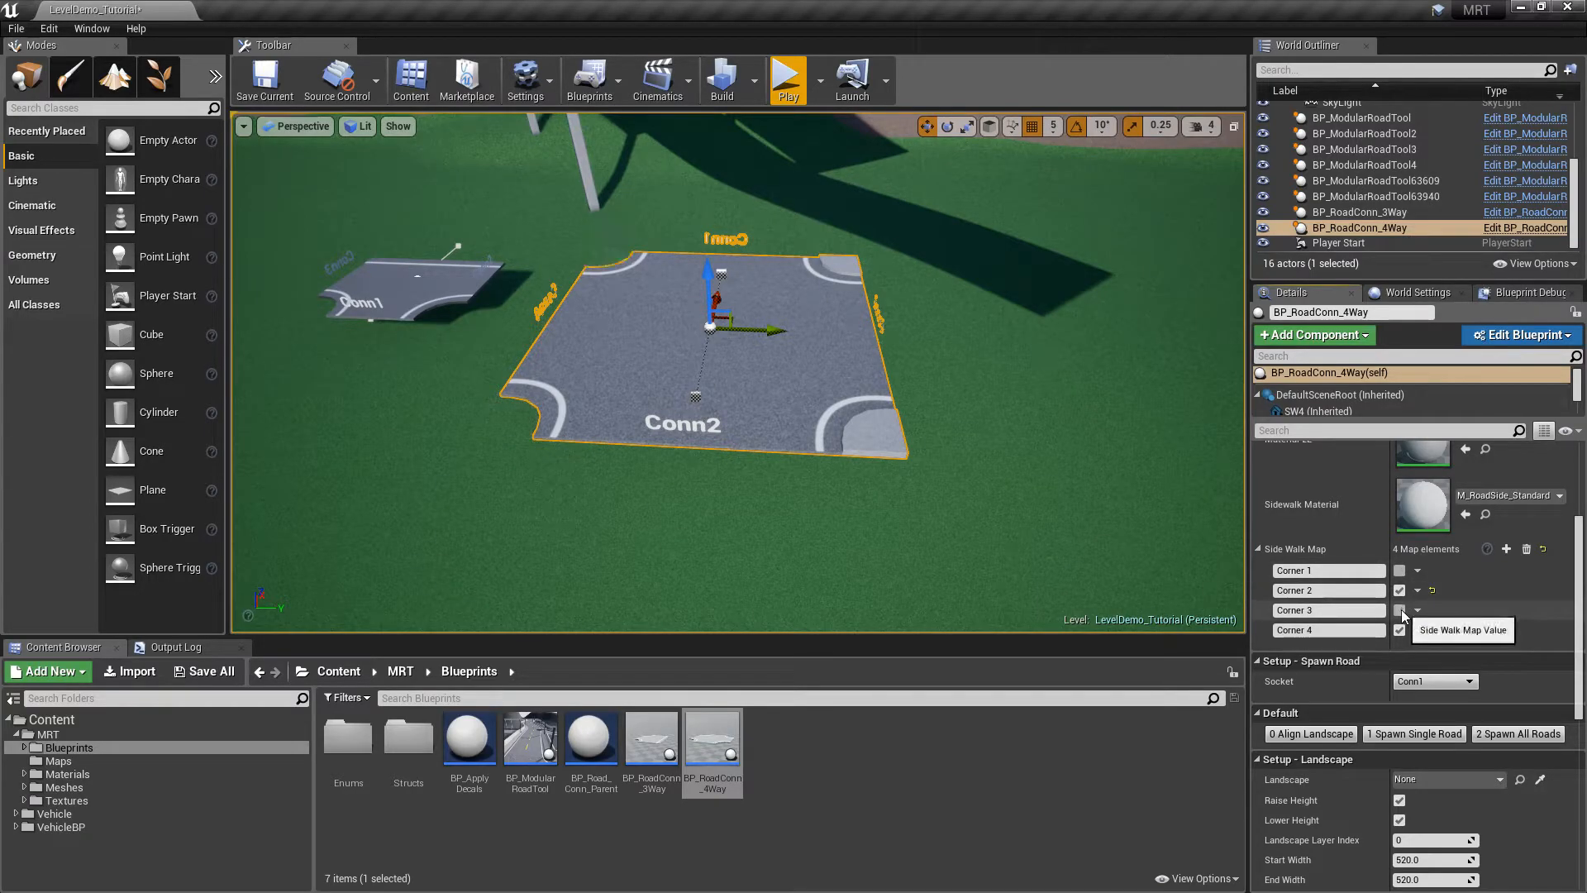
left_click(1399, 590)
left_click(1399, 570)
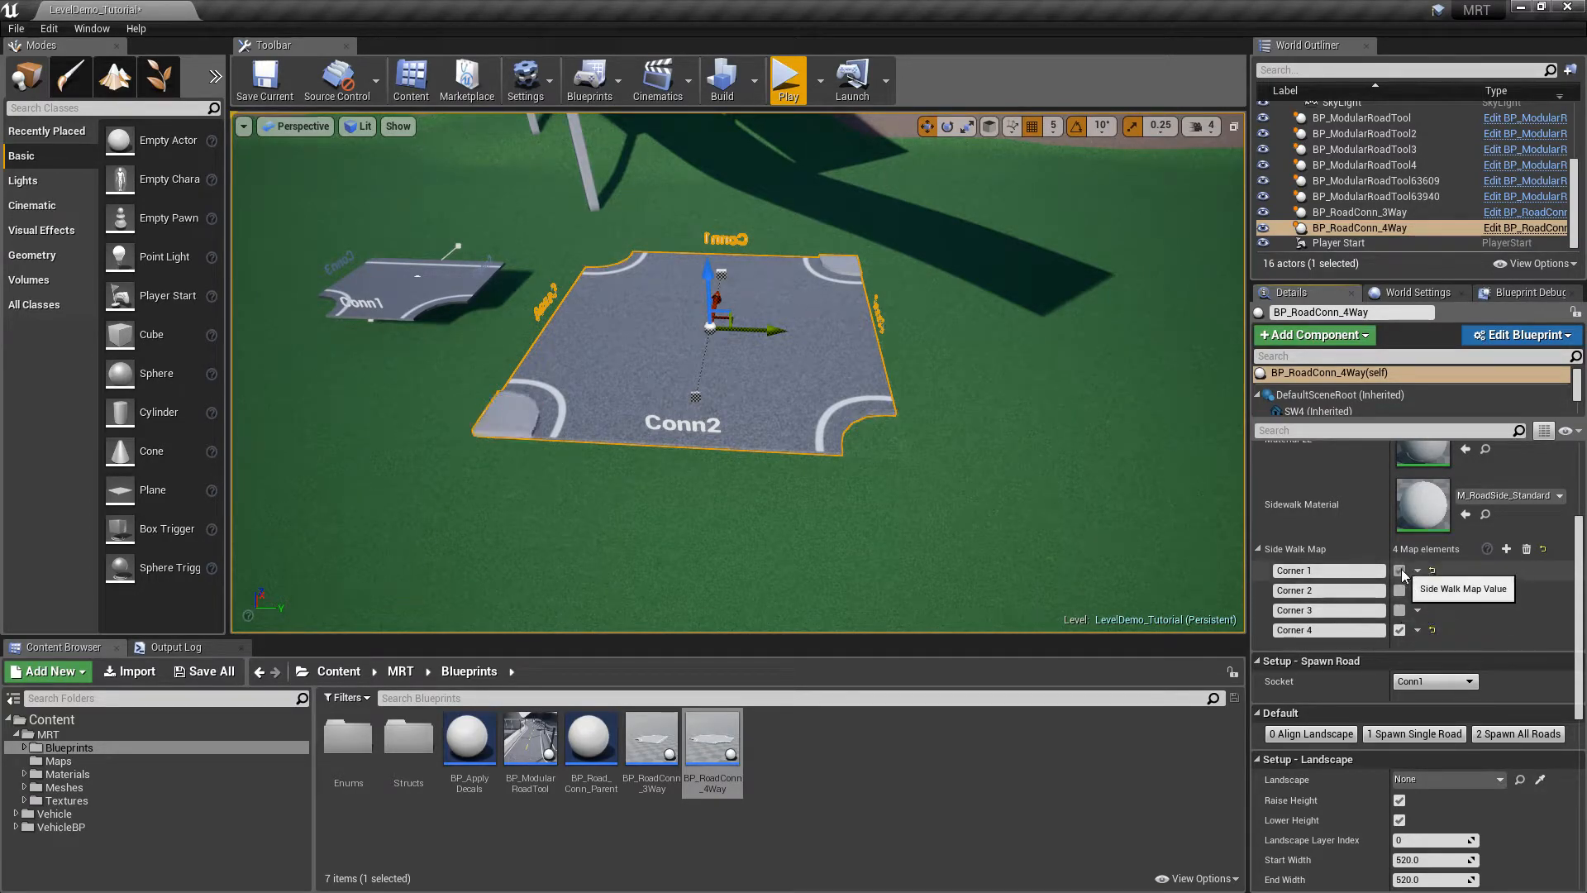
left_click(1399, 610)
left_click(1399, 590)
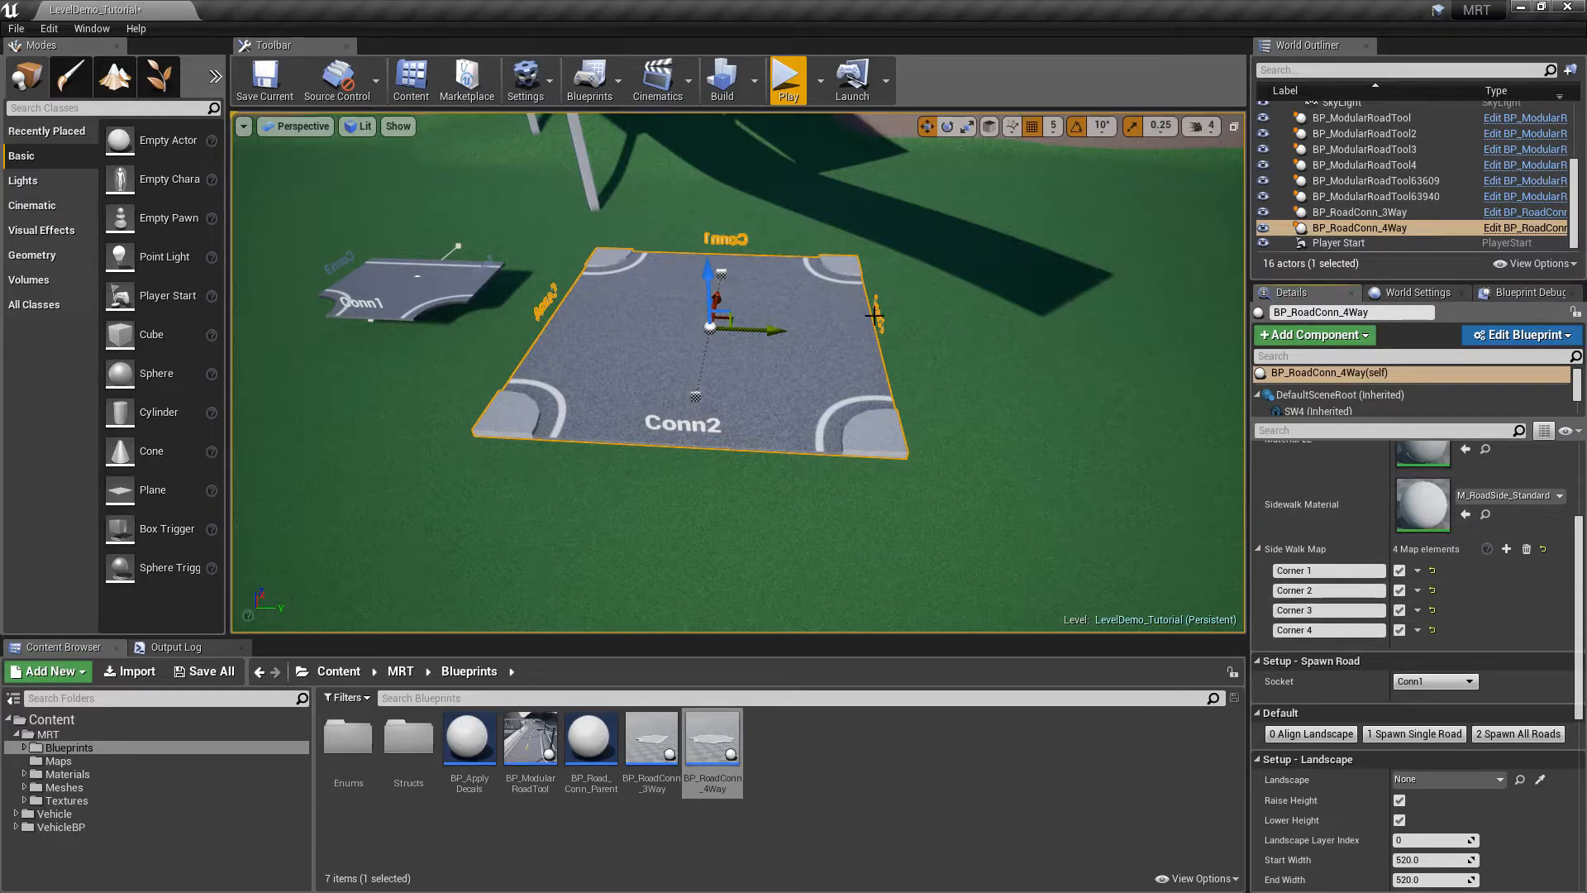
left_click(1399, 610)
left_click(1399, 630)
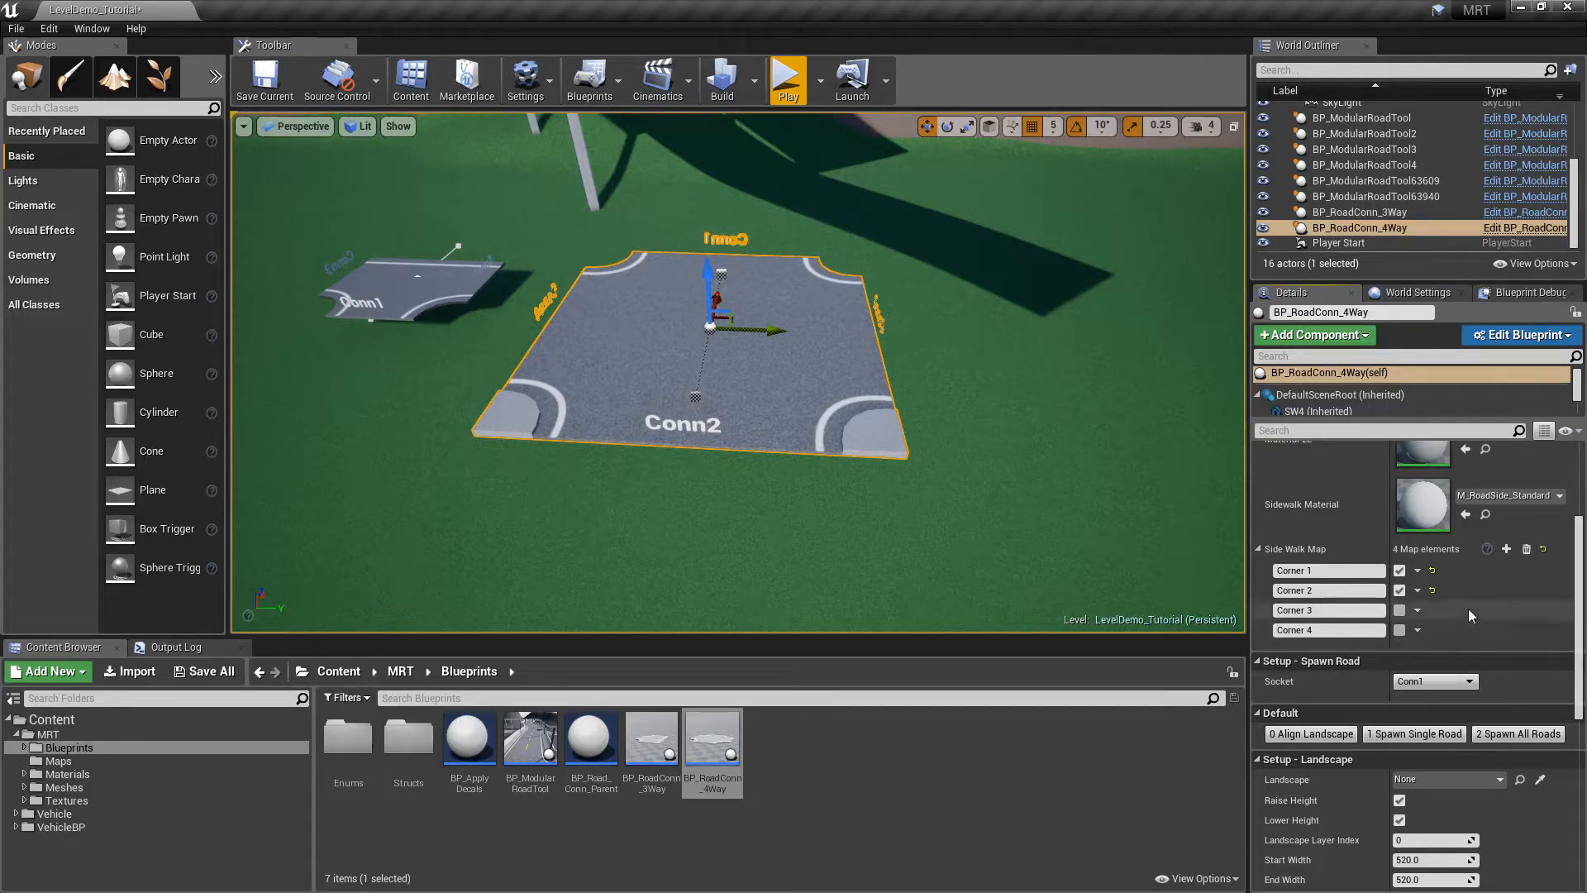
left_click(1399, 610)
left_click(1399, 630)
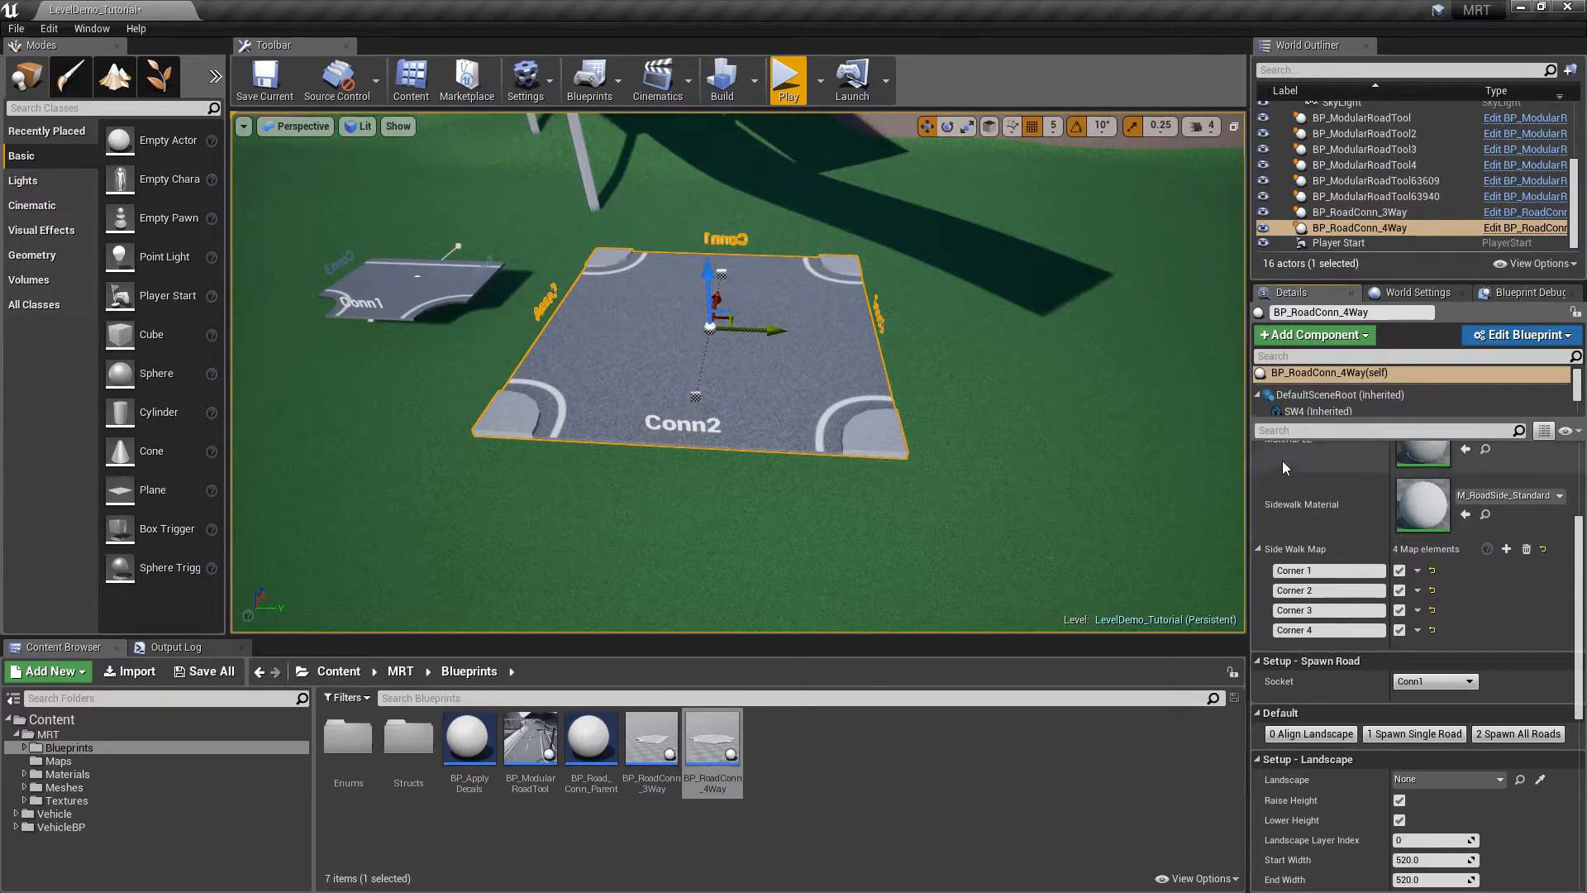
scroll(1582, 531, "down", 5)
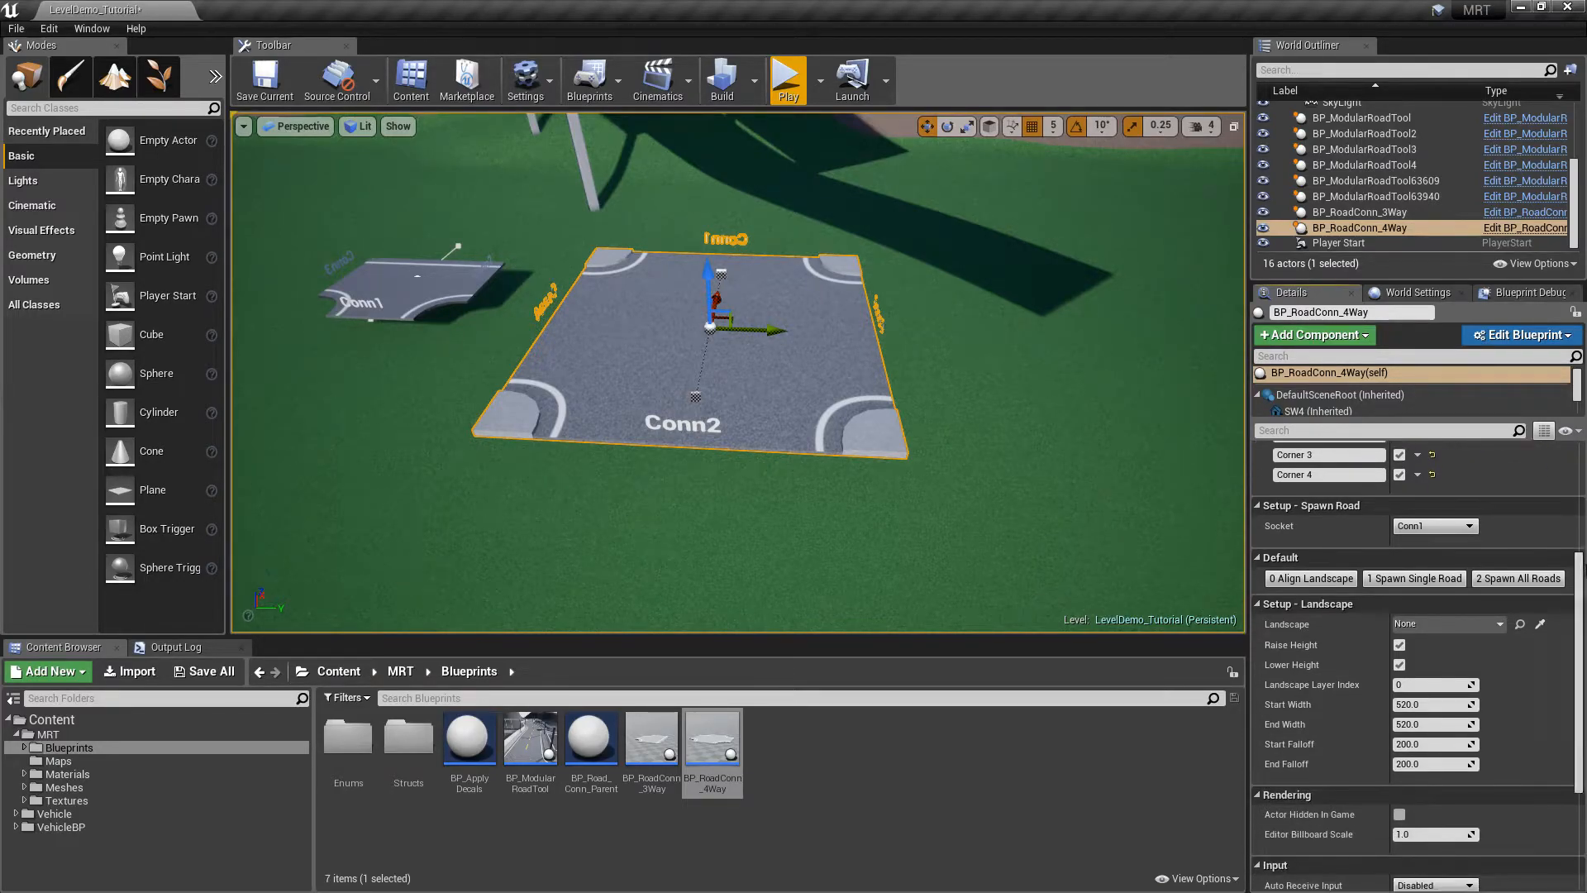
Switch BP_RoadConn_4Way's Number Of Lanes to One Lane and focus the view on it
right_click_drag(1091, 486, 1008, 331)
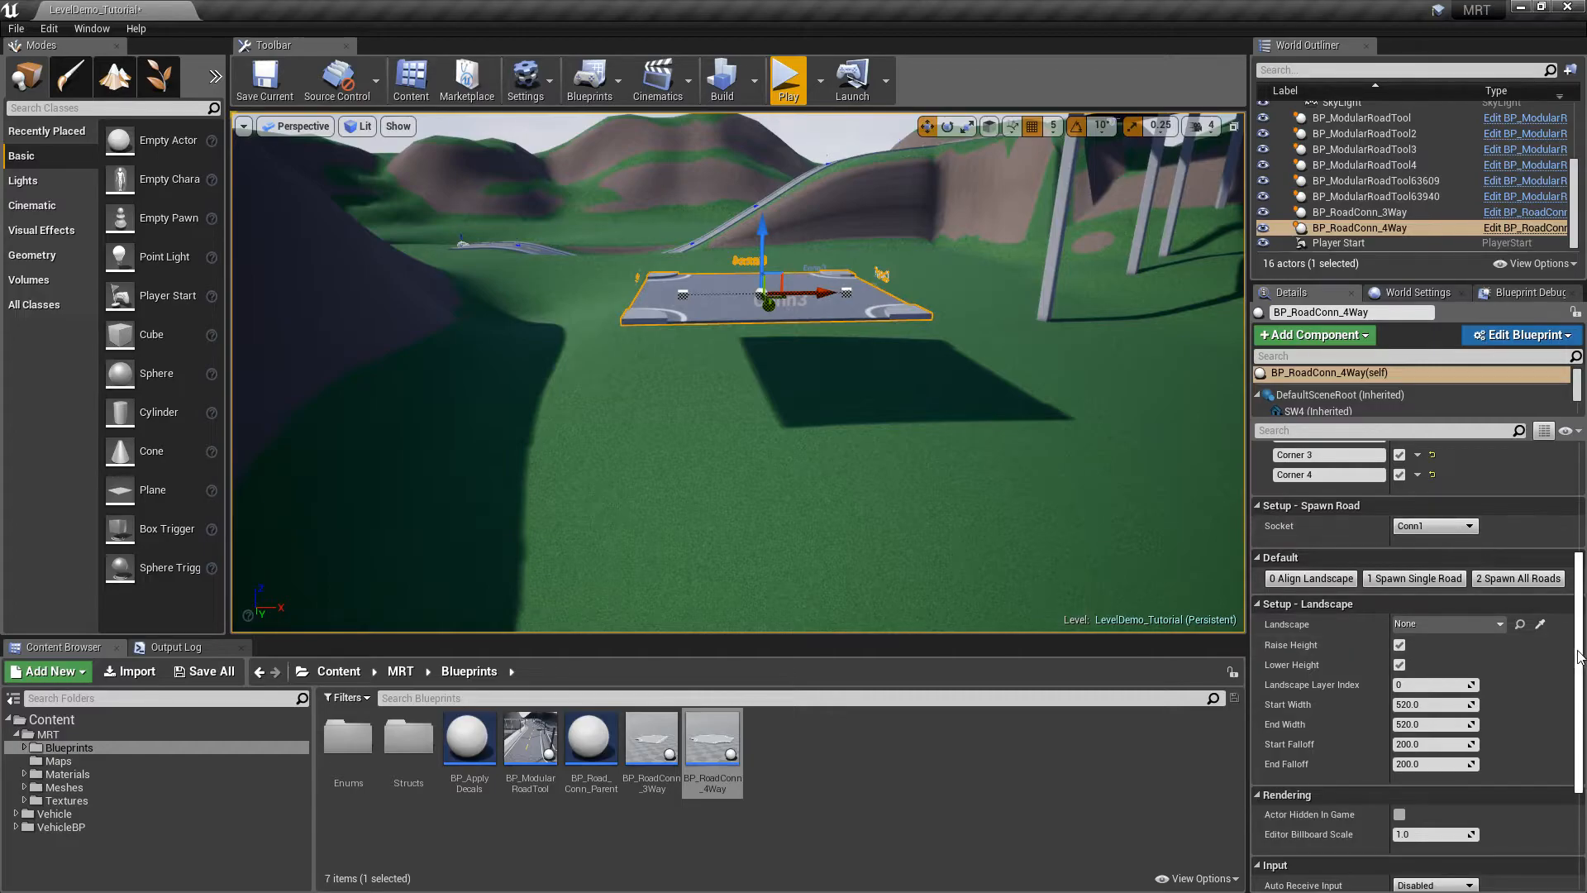
scroll(1578, 656, "up", 5)
left_click(1446, 539)
left_click(1431, 547)
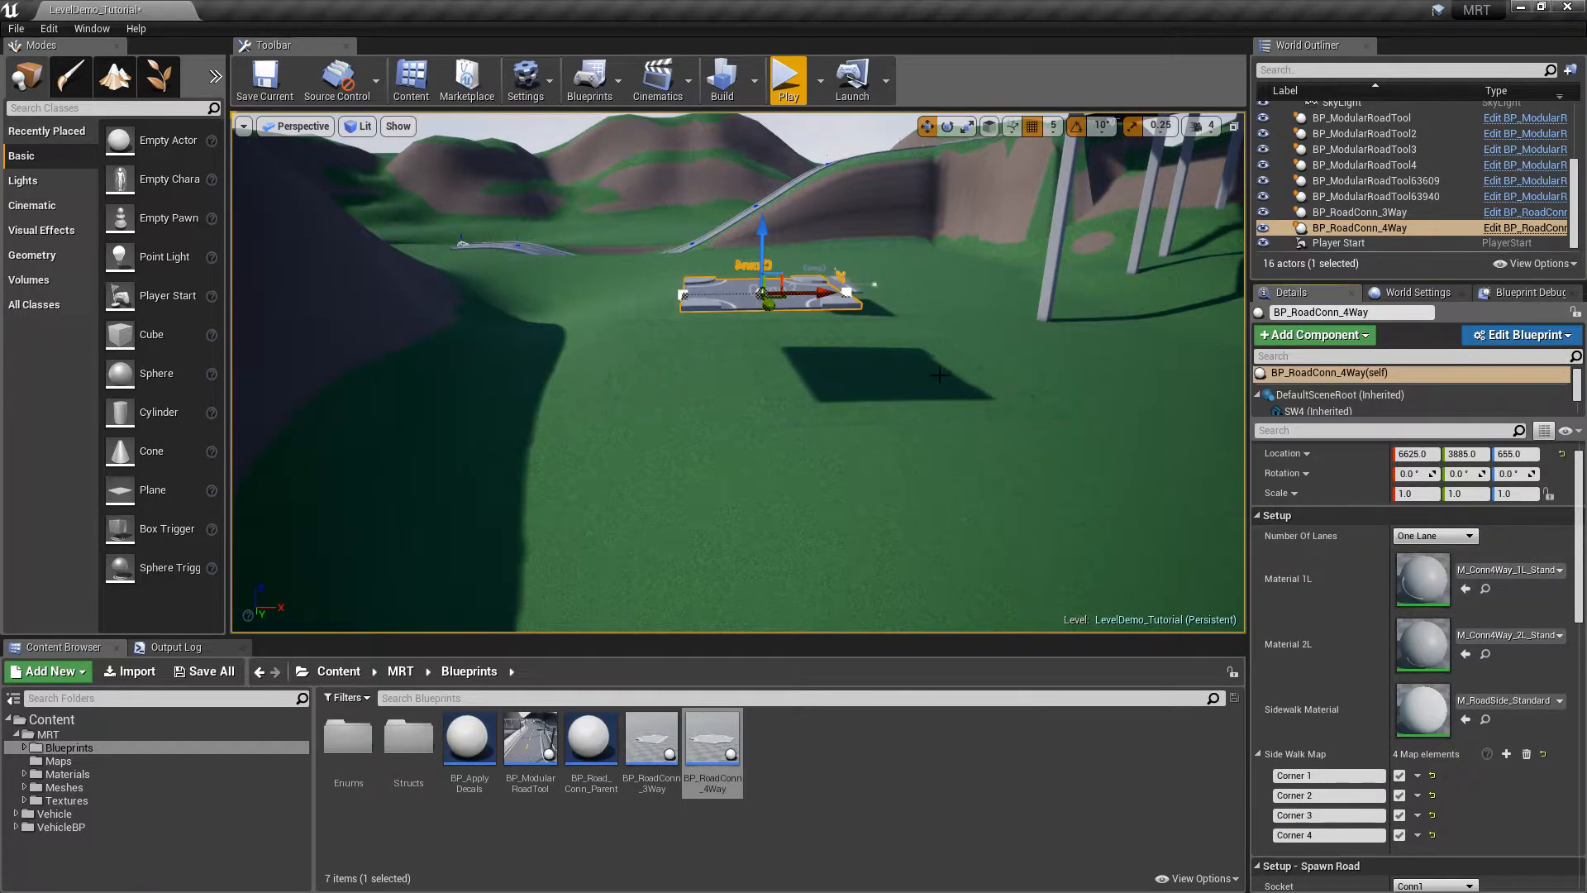
key("f")
scroll(1581, 572, "down", 5)
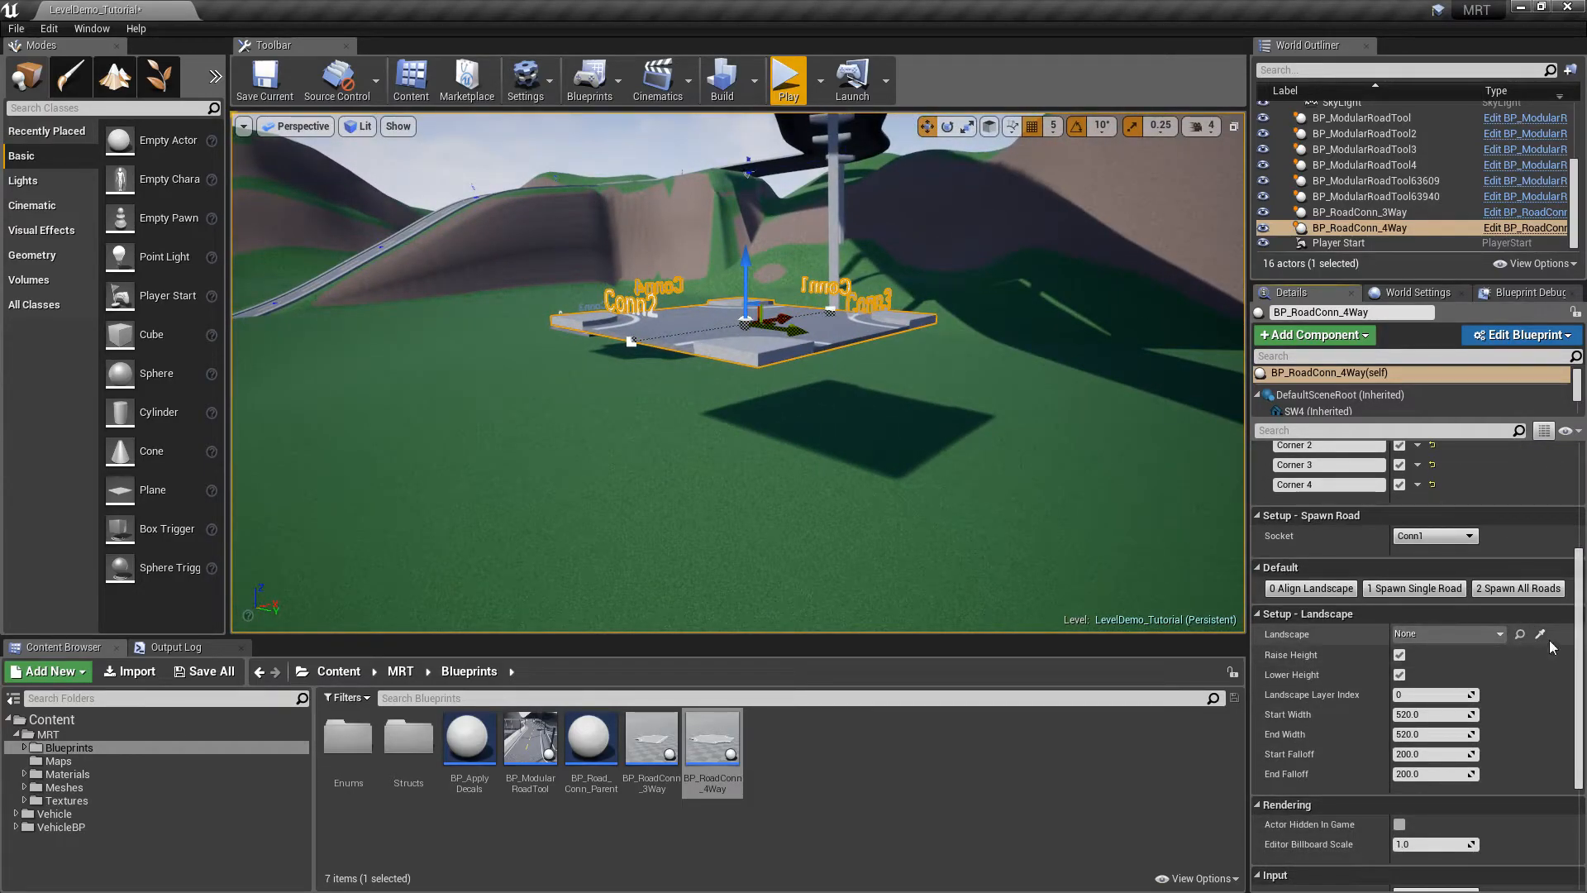
Use 0 Align Landscape on the 4-way junction and orbit to inspect the raised ground
left_click(1310, 588)
right_click_drag(737, 372, 644, 381)
right_click_drag(868, 413, 868, 427)
mouse_move(849, 283)
right_mouse_down()
mouse_move(835, 281)
mouse_move(849, 283)
right_mouse_up()
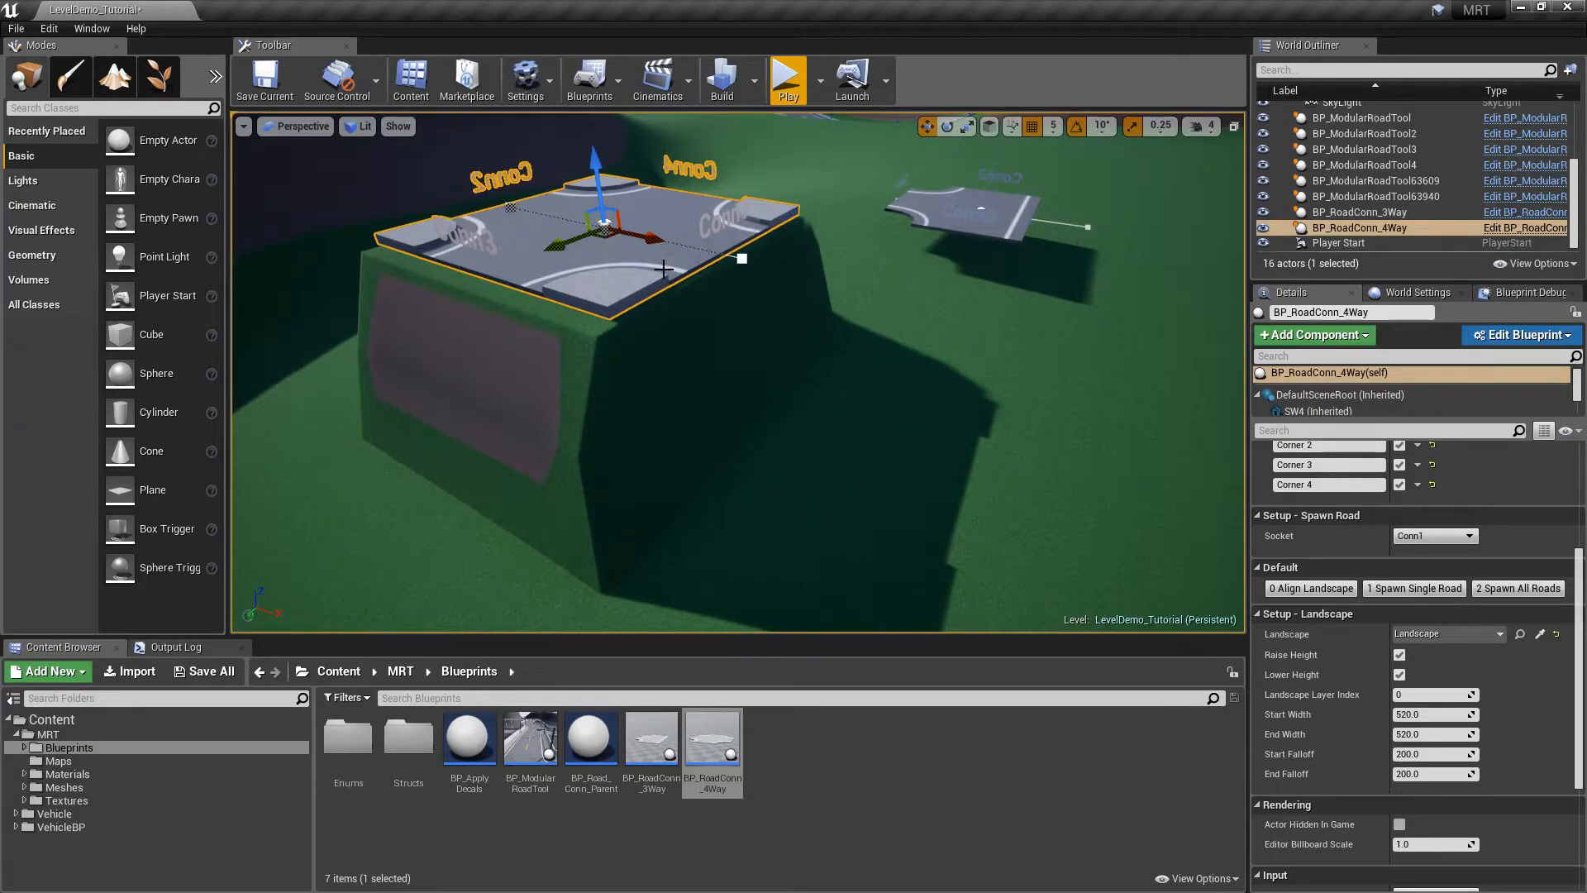
scroll(1525, 509, "up", 8)
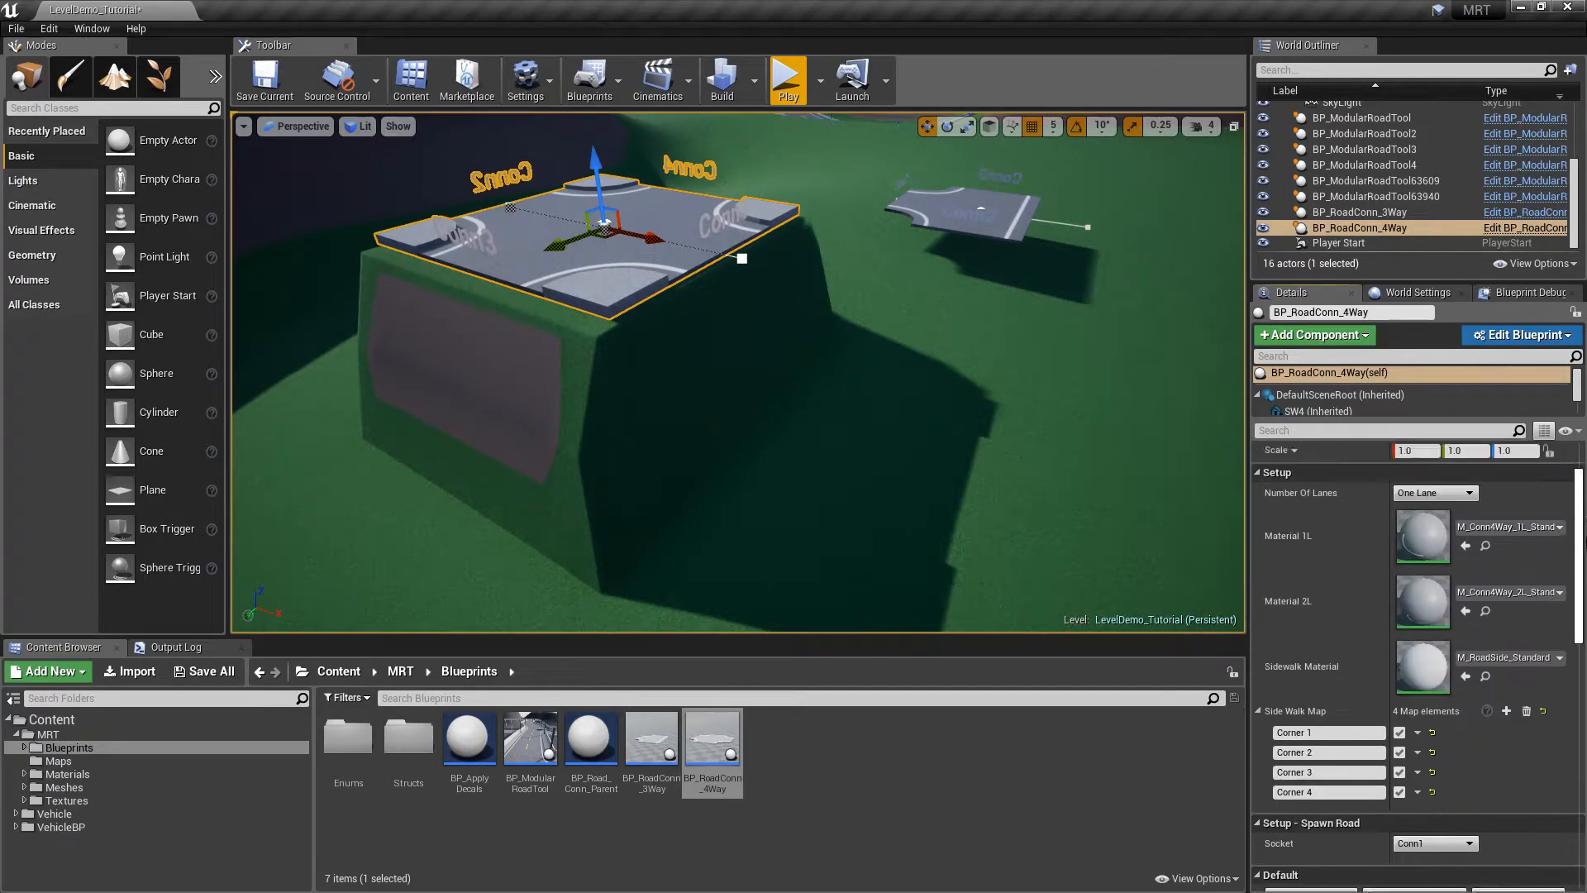
left_click(1433, 509)
Set the 4-way junction's Number Of Lanes back to Two Lanes
left_click(1430, 536)
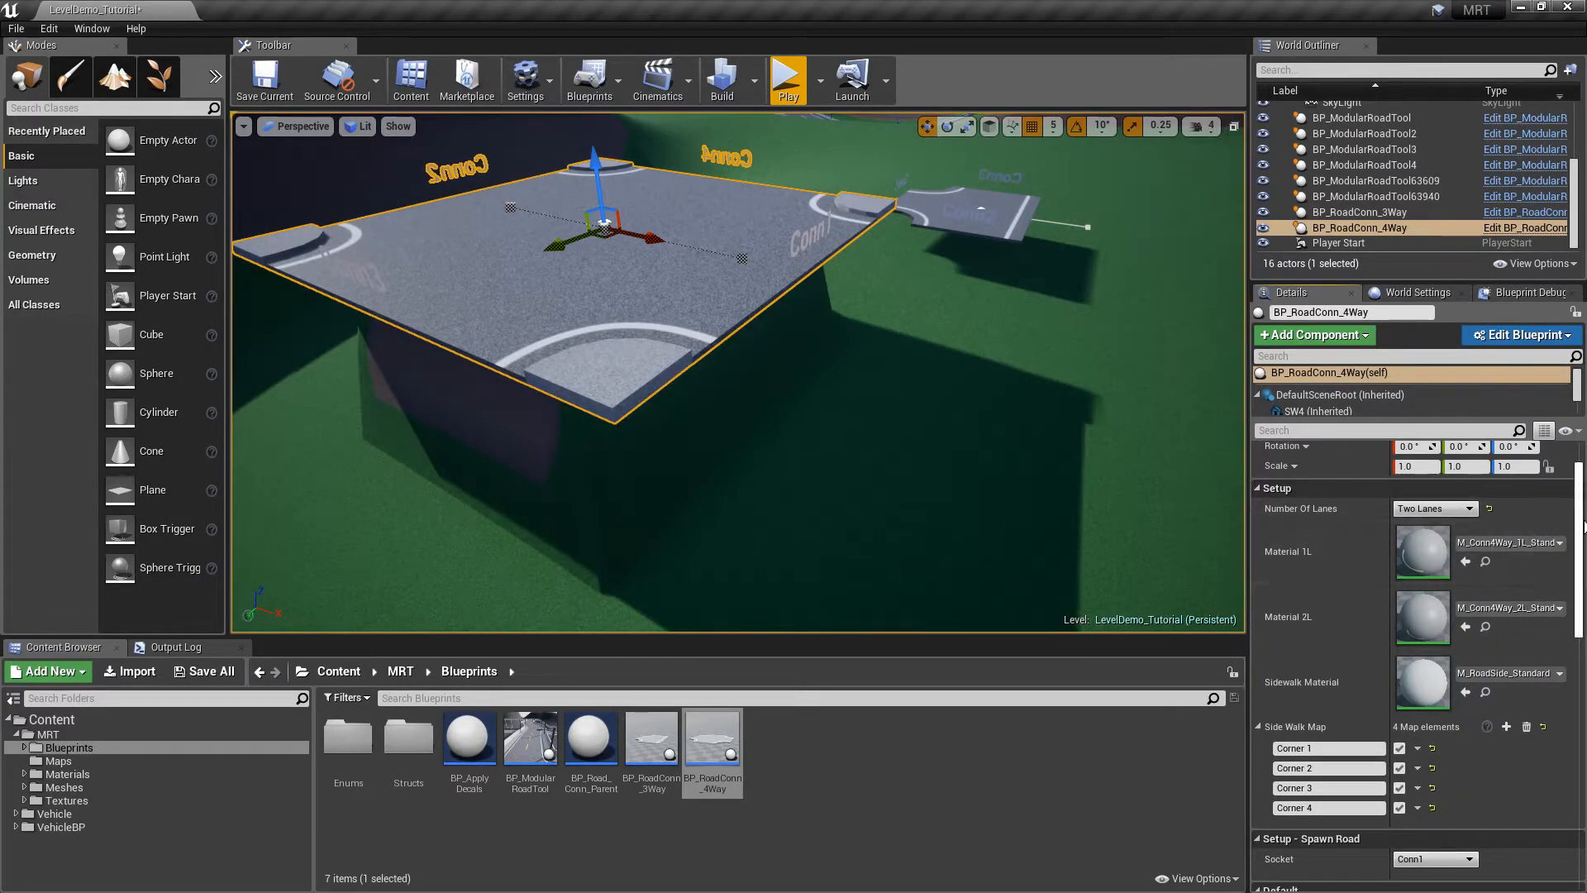
left_click_drag(1578, 529, 1578, 607)
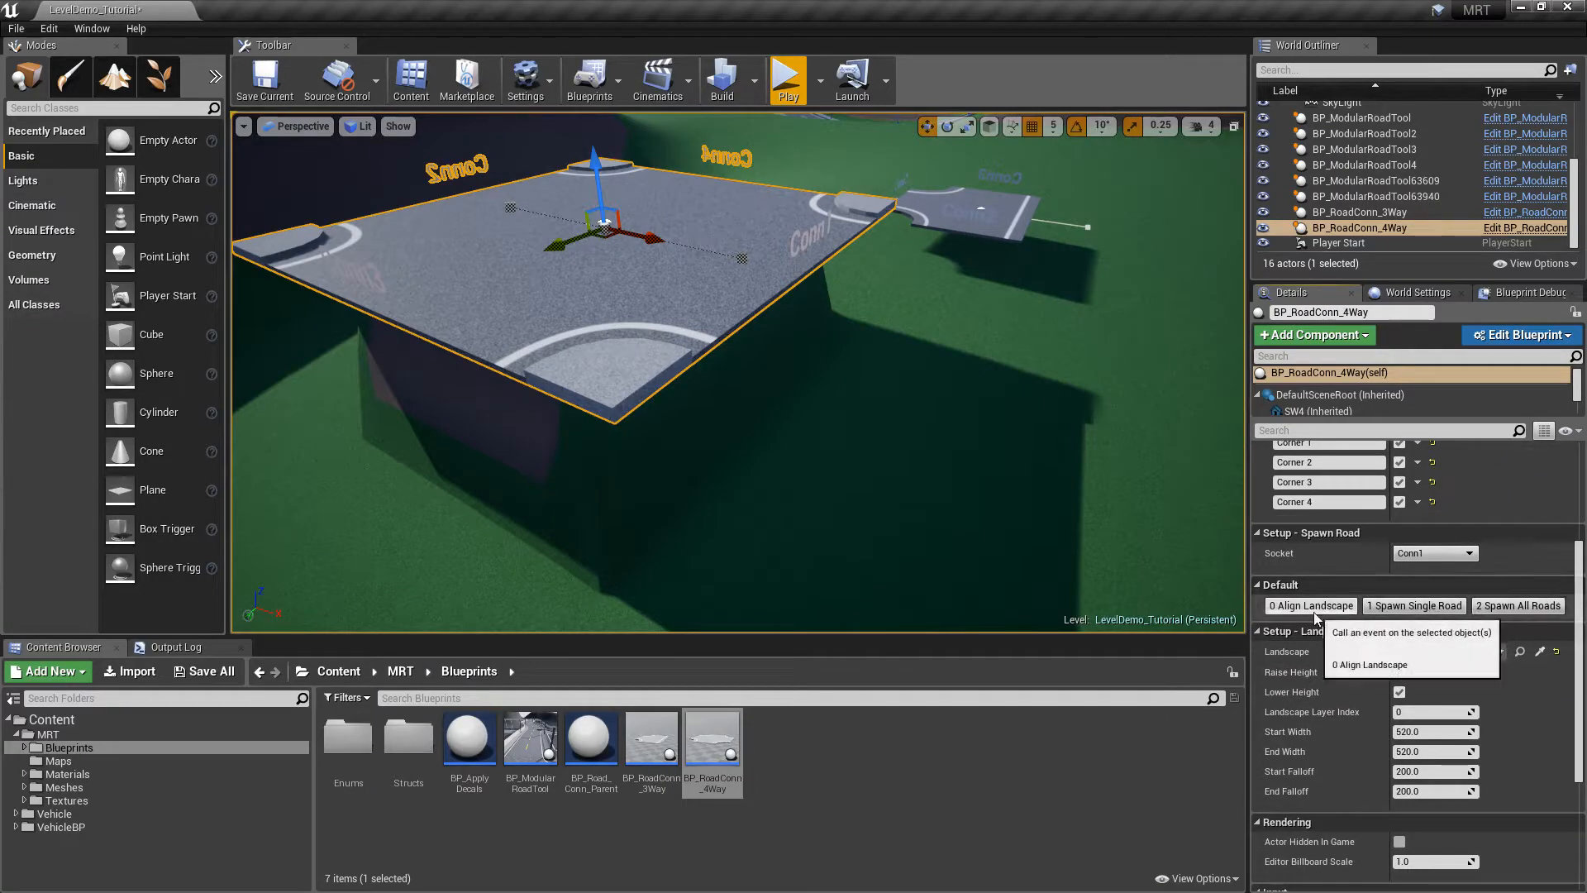
left_click_drag(1107, 522, 896, 284, "alt")
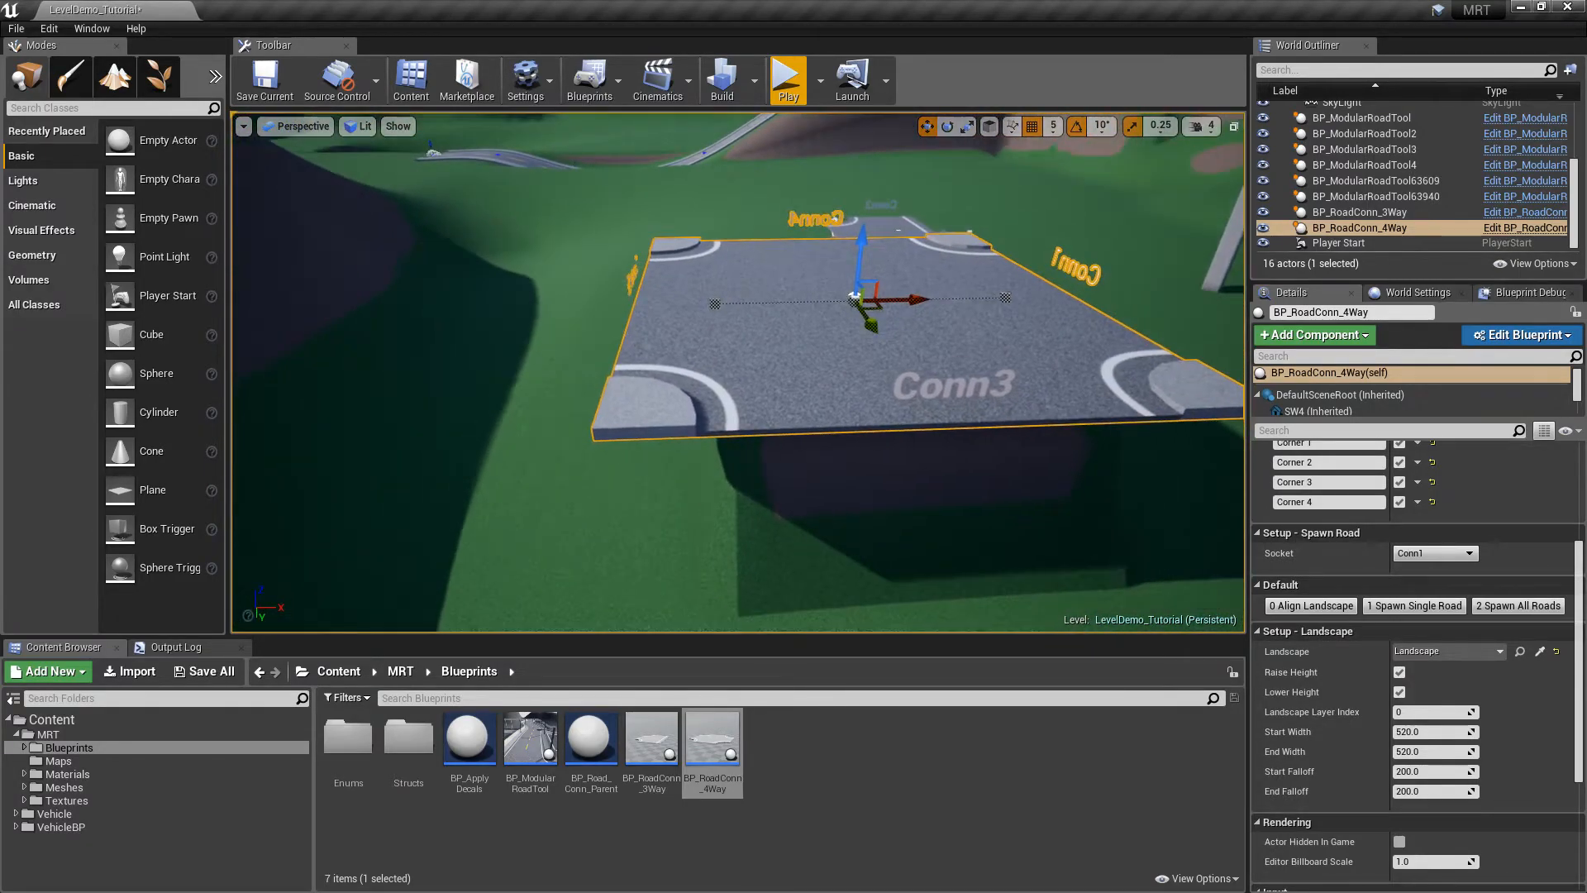
Relocate the junction's pivot out to its right edge
middle_click(717, 304, "alt")
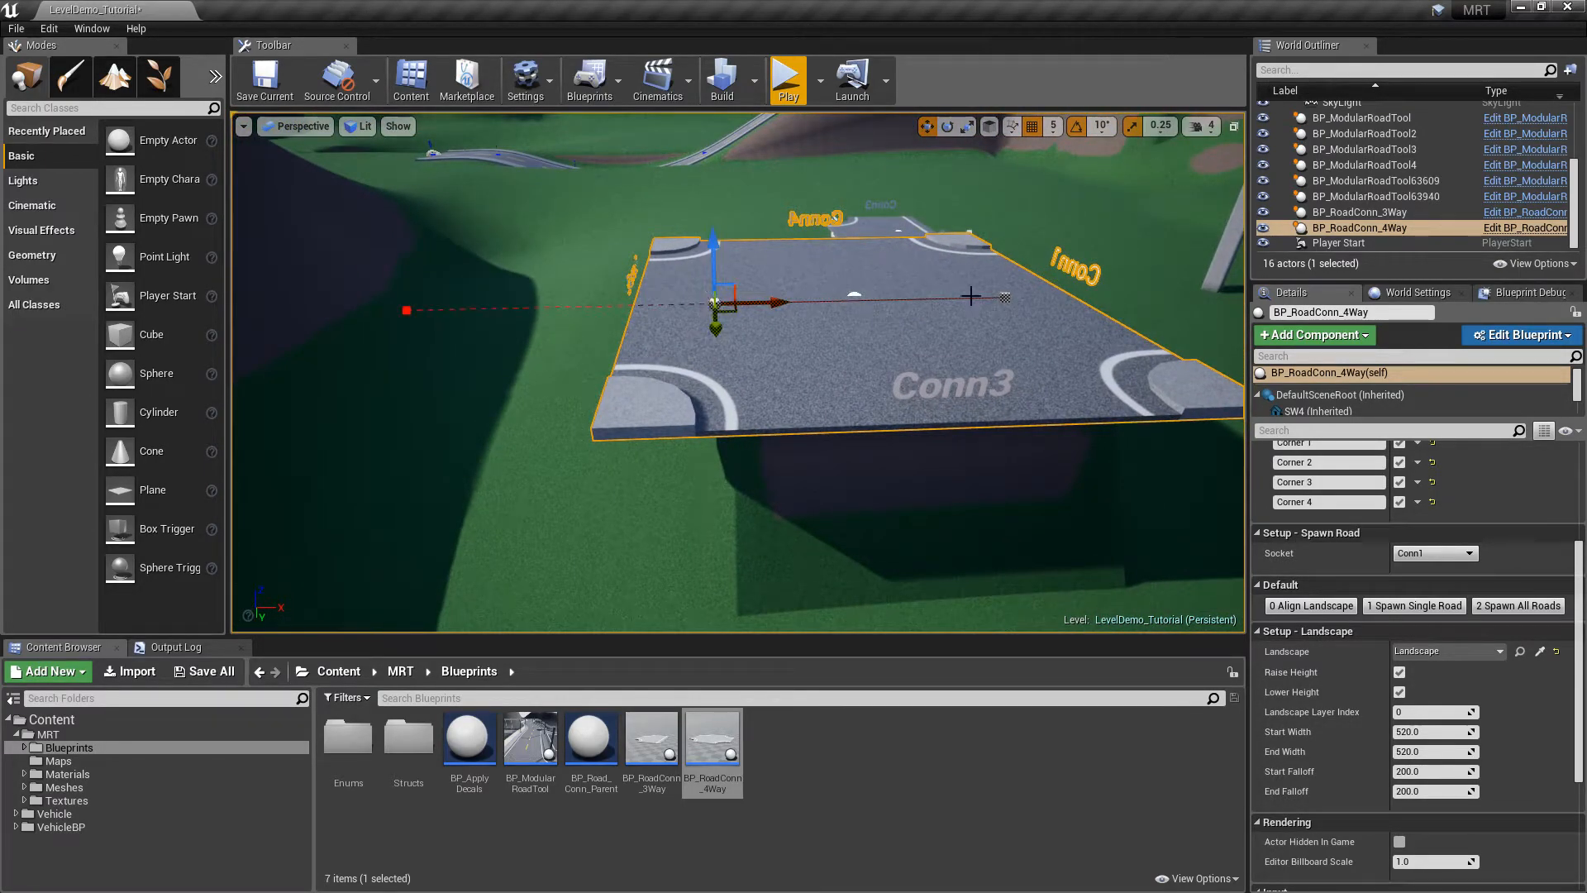
middle_click_drag(775, 300, 684, 289, "alt")
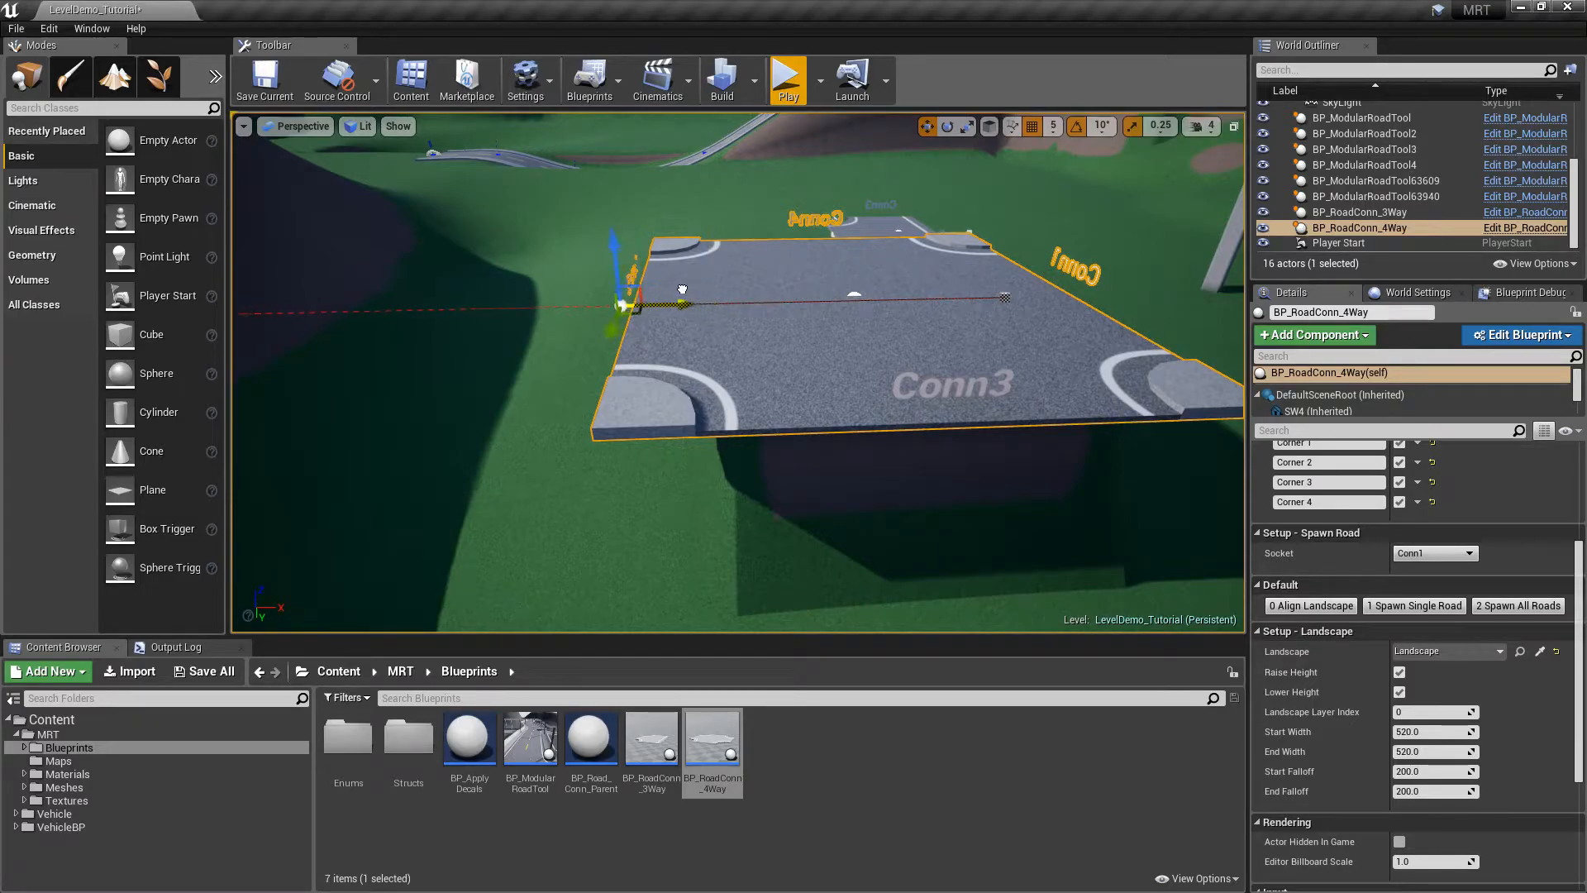
middle_click(1008, 297, "alt")
middle_click_drag(1061, 295, 1142, 289, "alt")
right_click_drag(1133, 297, 1124, 347)
mouse_move(1005, 243)
right_mouse_down()
mouse_move(1041, 247)
mouse_move(1004, 243)
right_mouse_up()
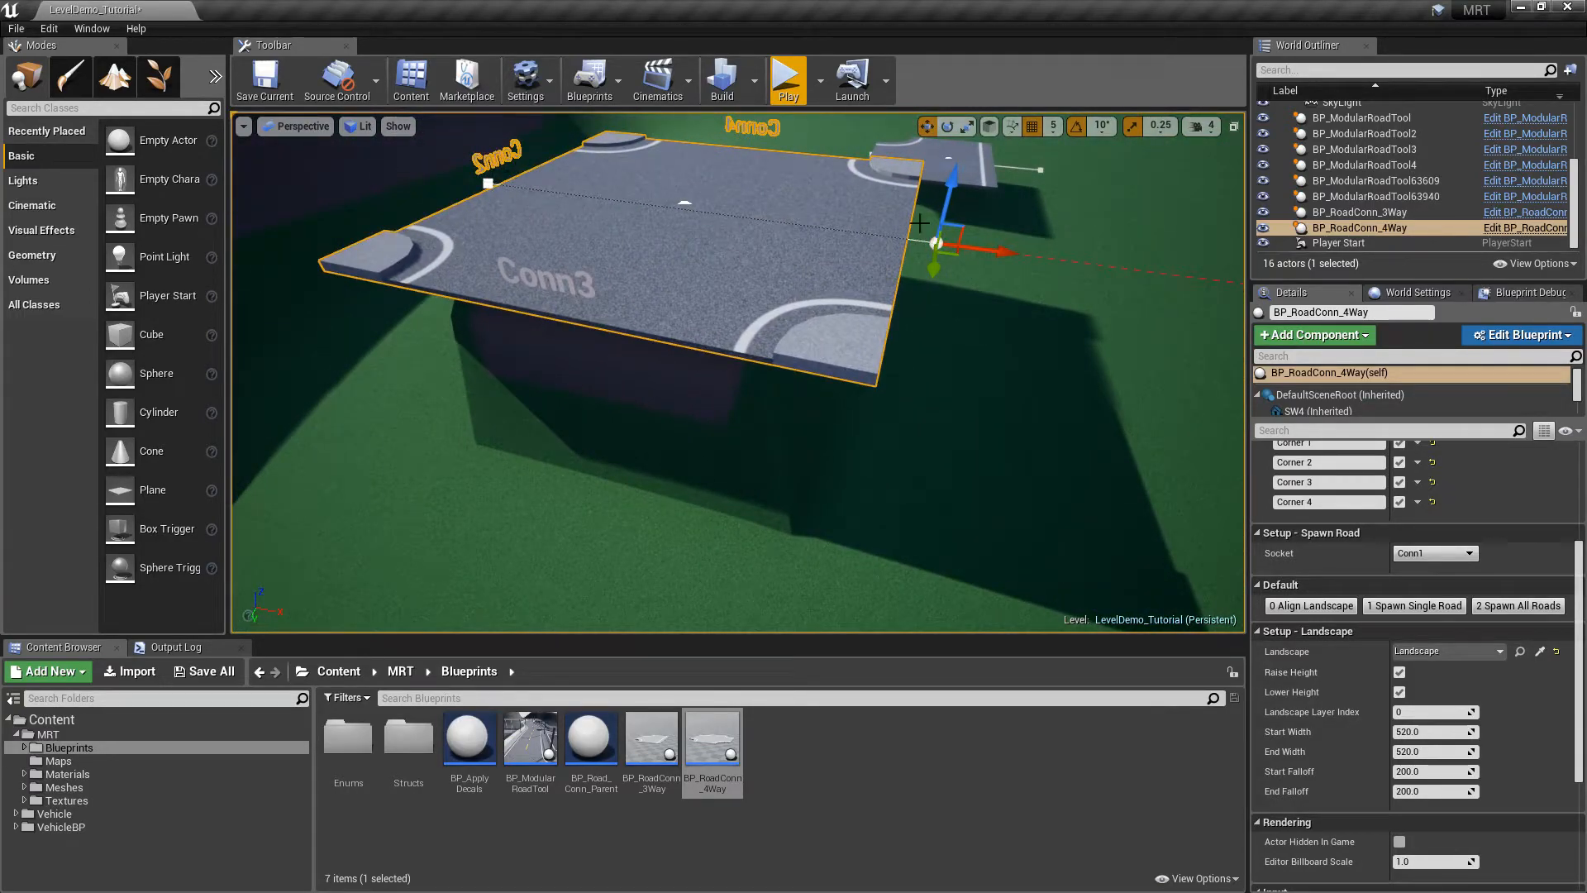
right_click_drag(975, 355, 1103, 359)
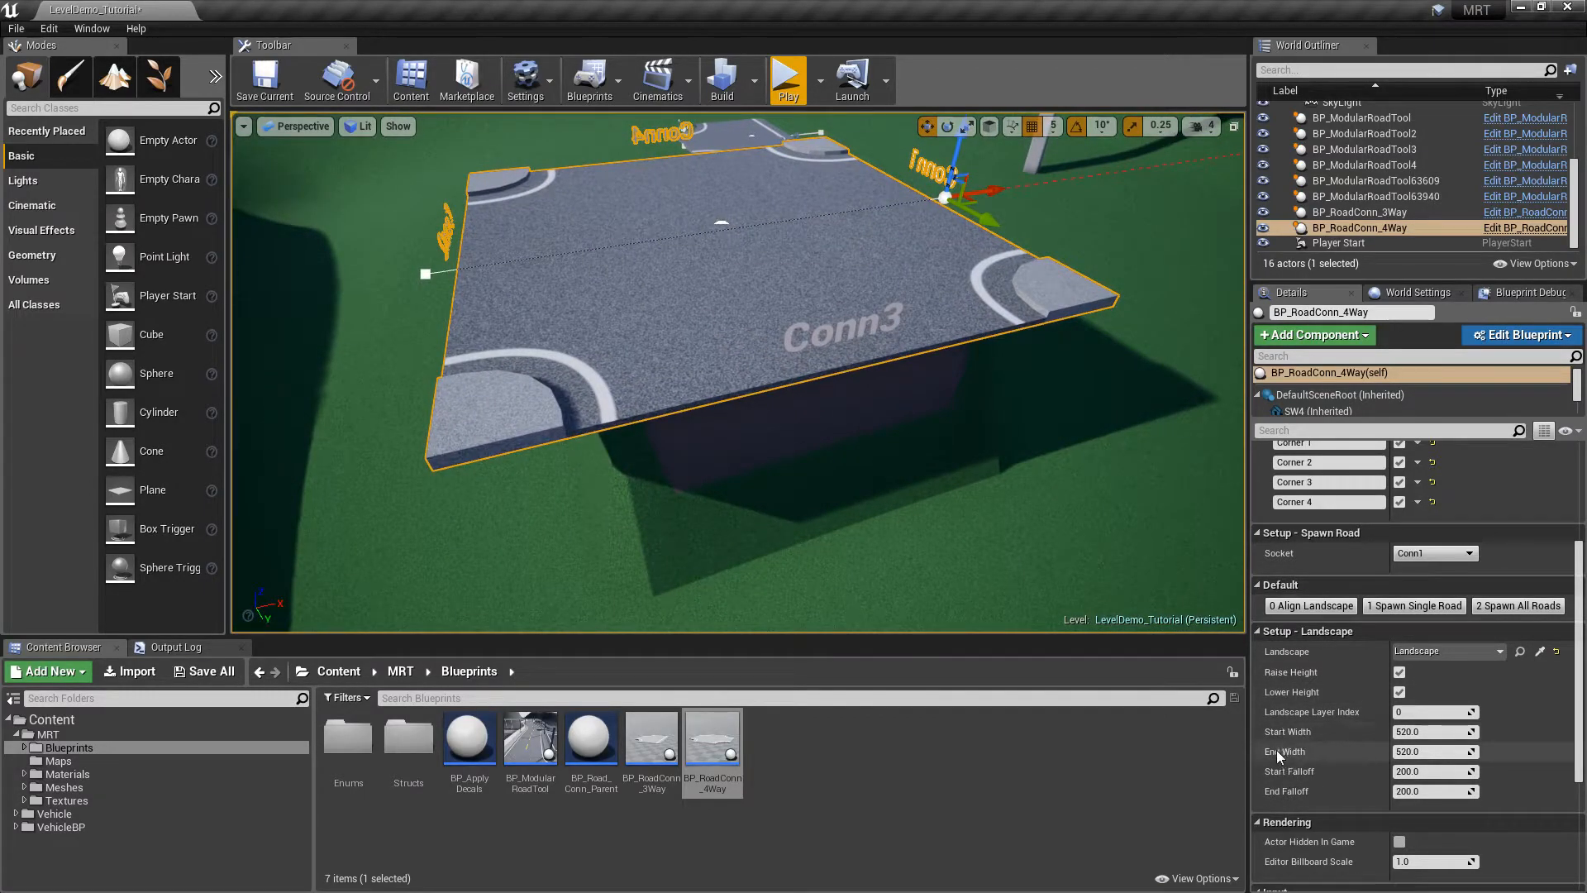
Set landscape Start and End Width to 800 and re-align the terrain beneath the junction
left_click(1419, 751)
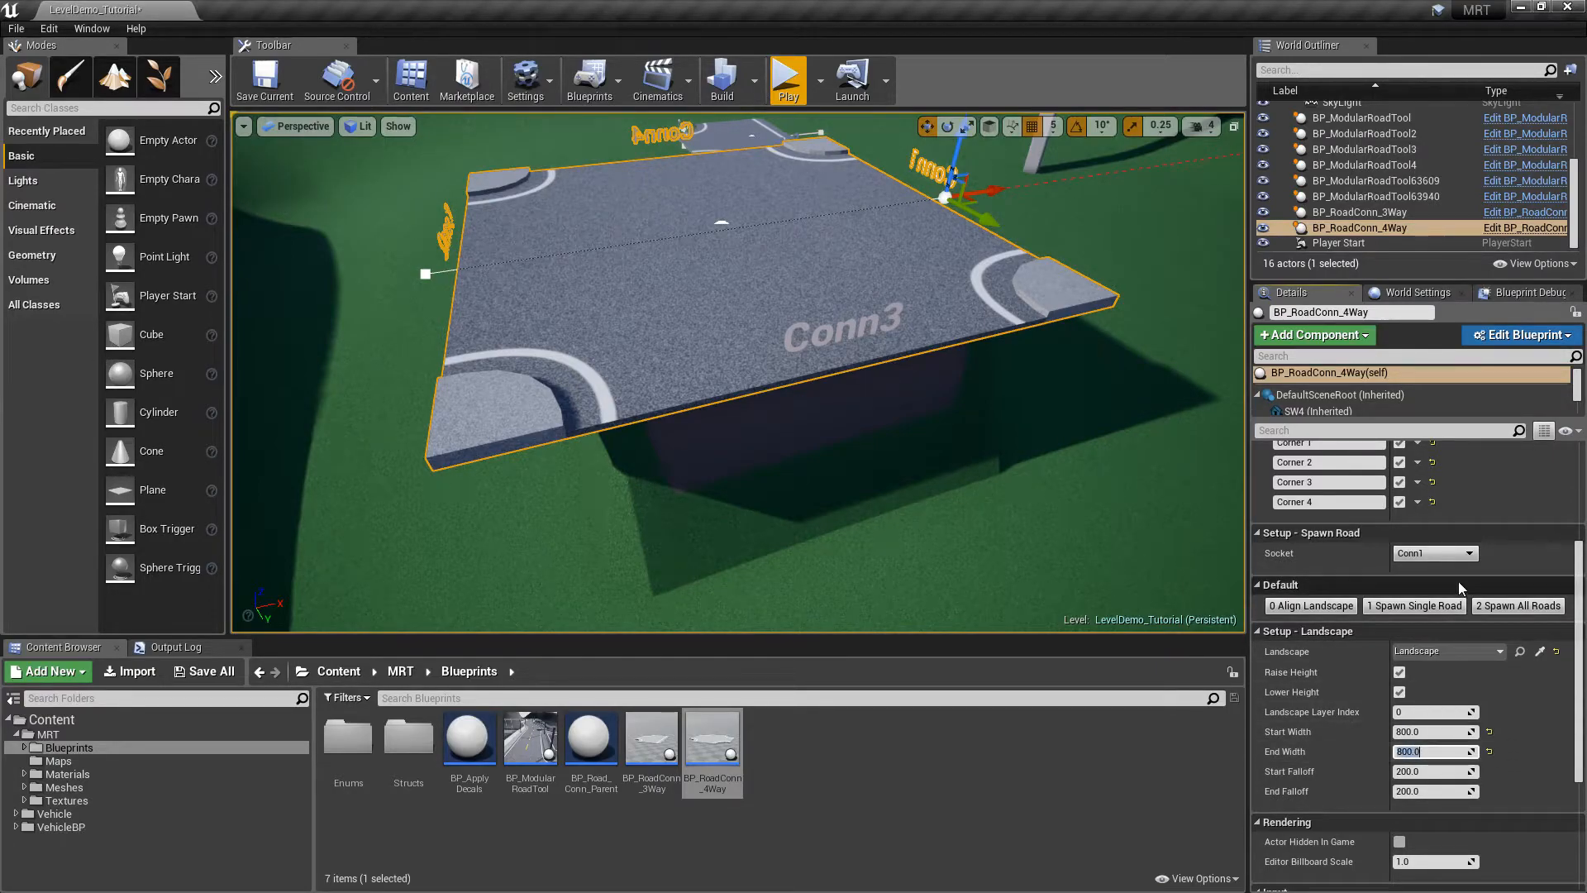
left_click(1312, 610)
right_click_drag(1074, 488, 677, 491)
right_click_drag(1008, 338, 1157, 318)
right_click_drag(744, 318, 992, 368)
right_click_drag(790, 326, 791, 285)
Reselect the 4-way junction and confirm its spawn Socket stays Conn1
left_click(702, 332)
right_click_drag(891, 323, 1021, 322)
left_click(860, 360)
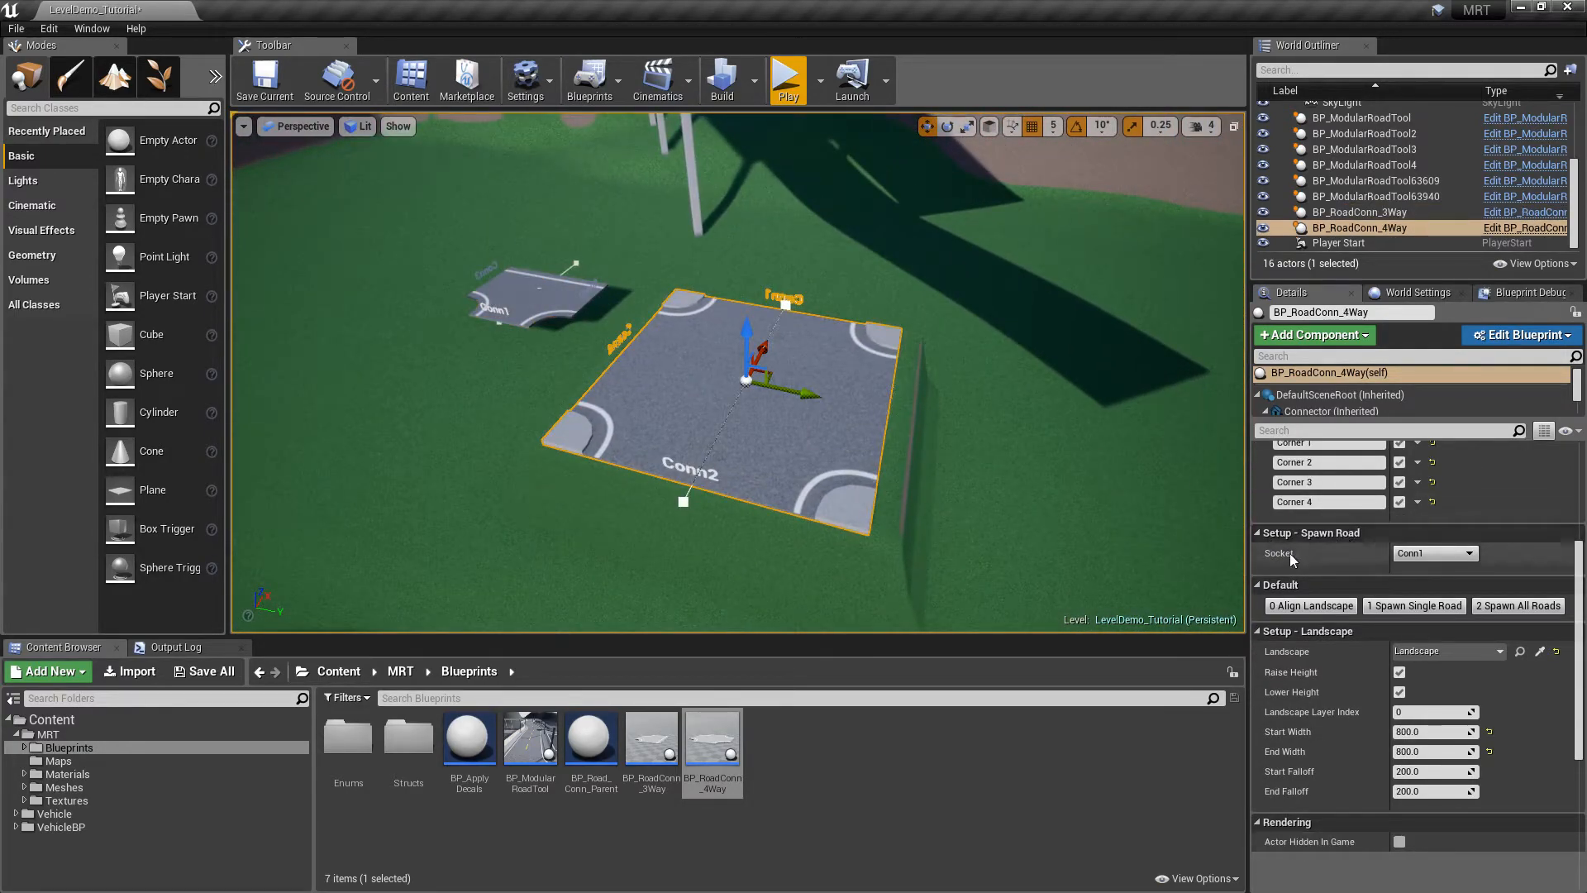
left_click(1446, 556)
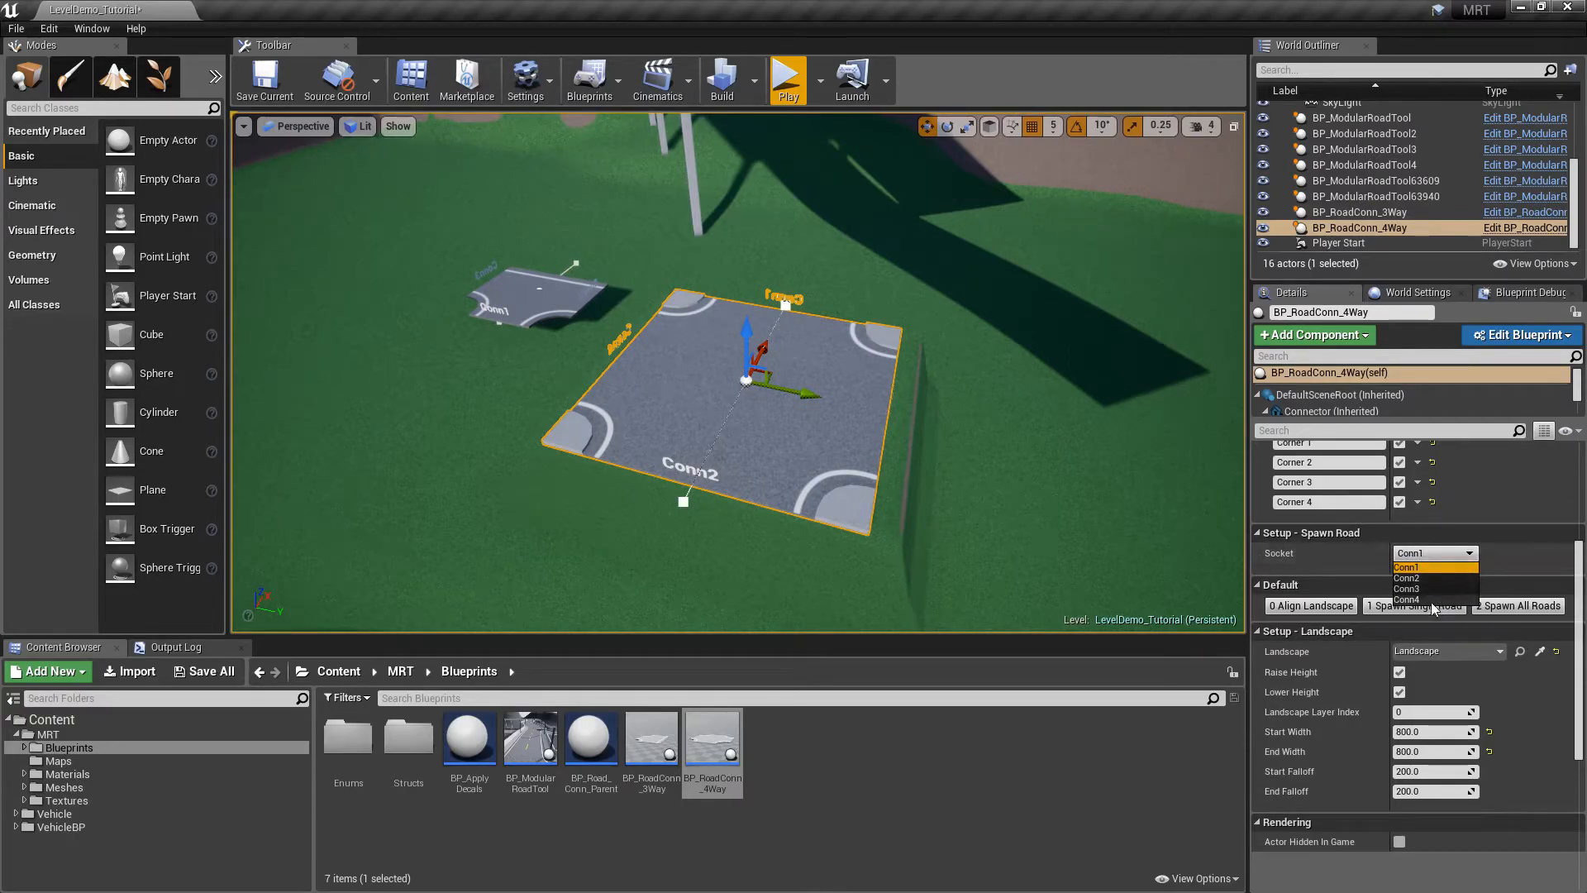
left_click(1522, 557)
right_click_drag(972, 427, 690, 382)
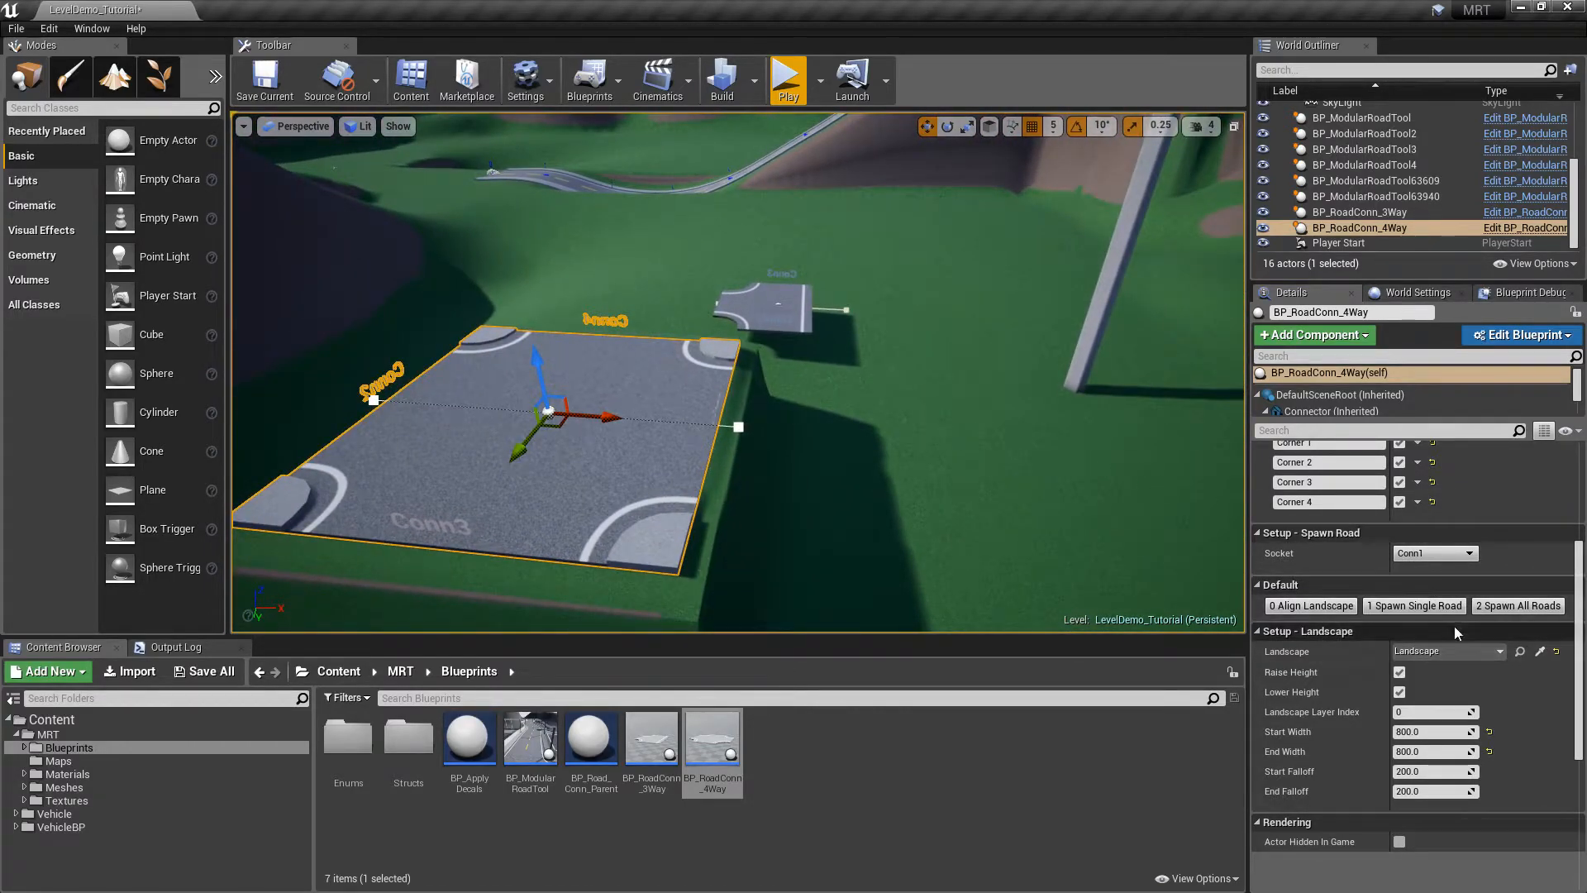
Spawn a road from the 4-way junction's Conn1 socket and drag its end outward
left_click(1414, 605)
left_click(726, 411)
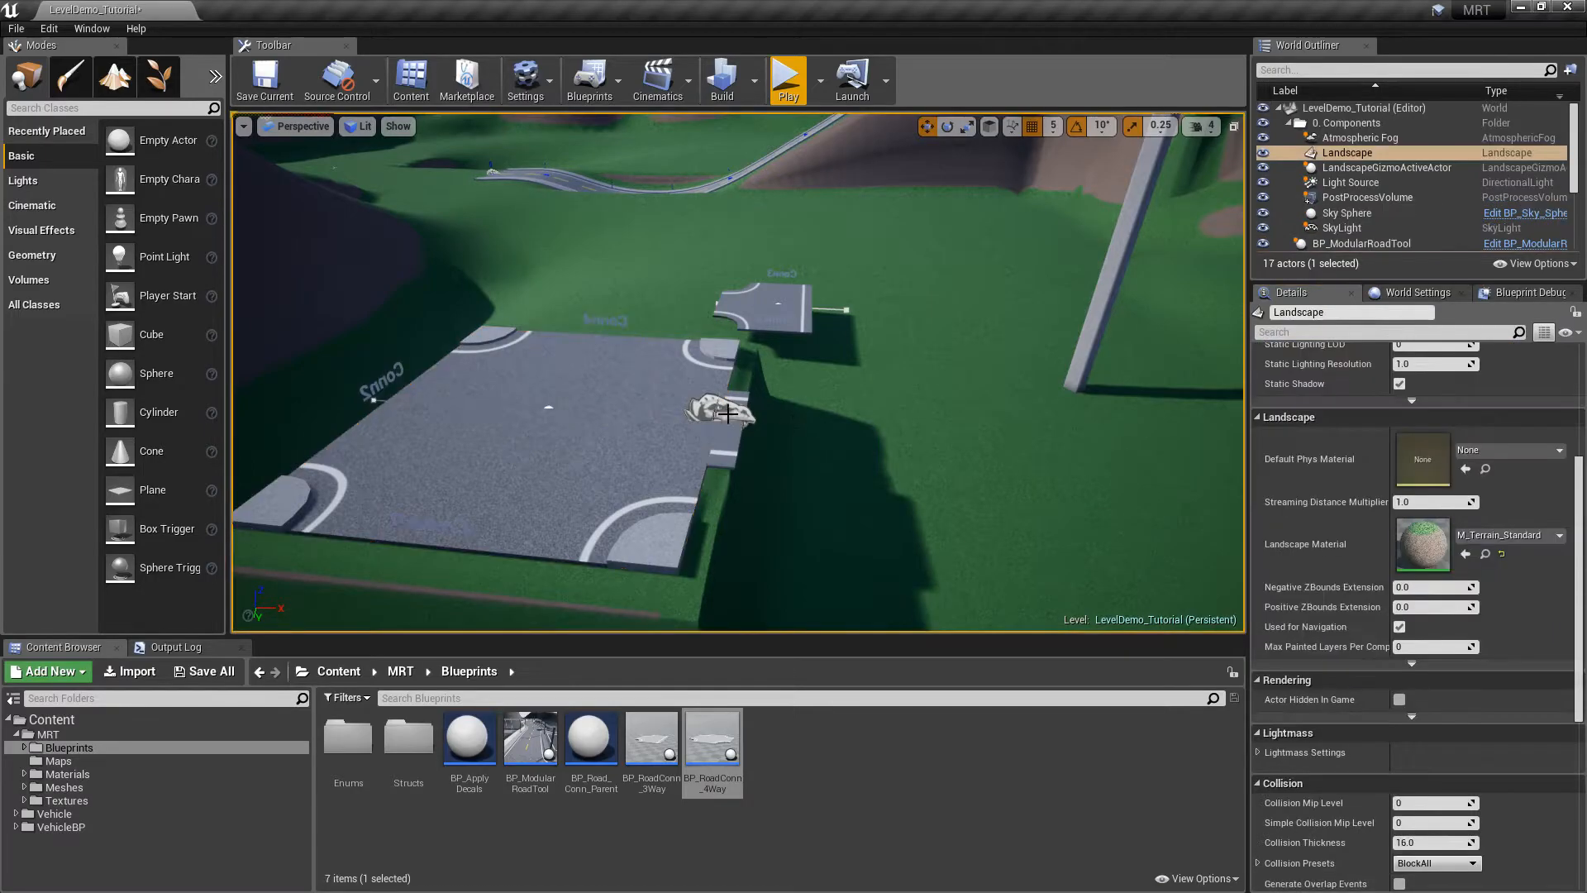
left_click(736, 420)
left_click_drag(760, 424, 1244, 480)
key("s")
right_click_drag(1243, 479, 1281, 500)
Lengthen the new road, undo the last extension, and reselect the 4-way junction
left_click_drag(902, 389, 1059, 398)
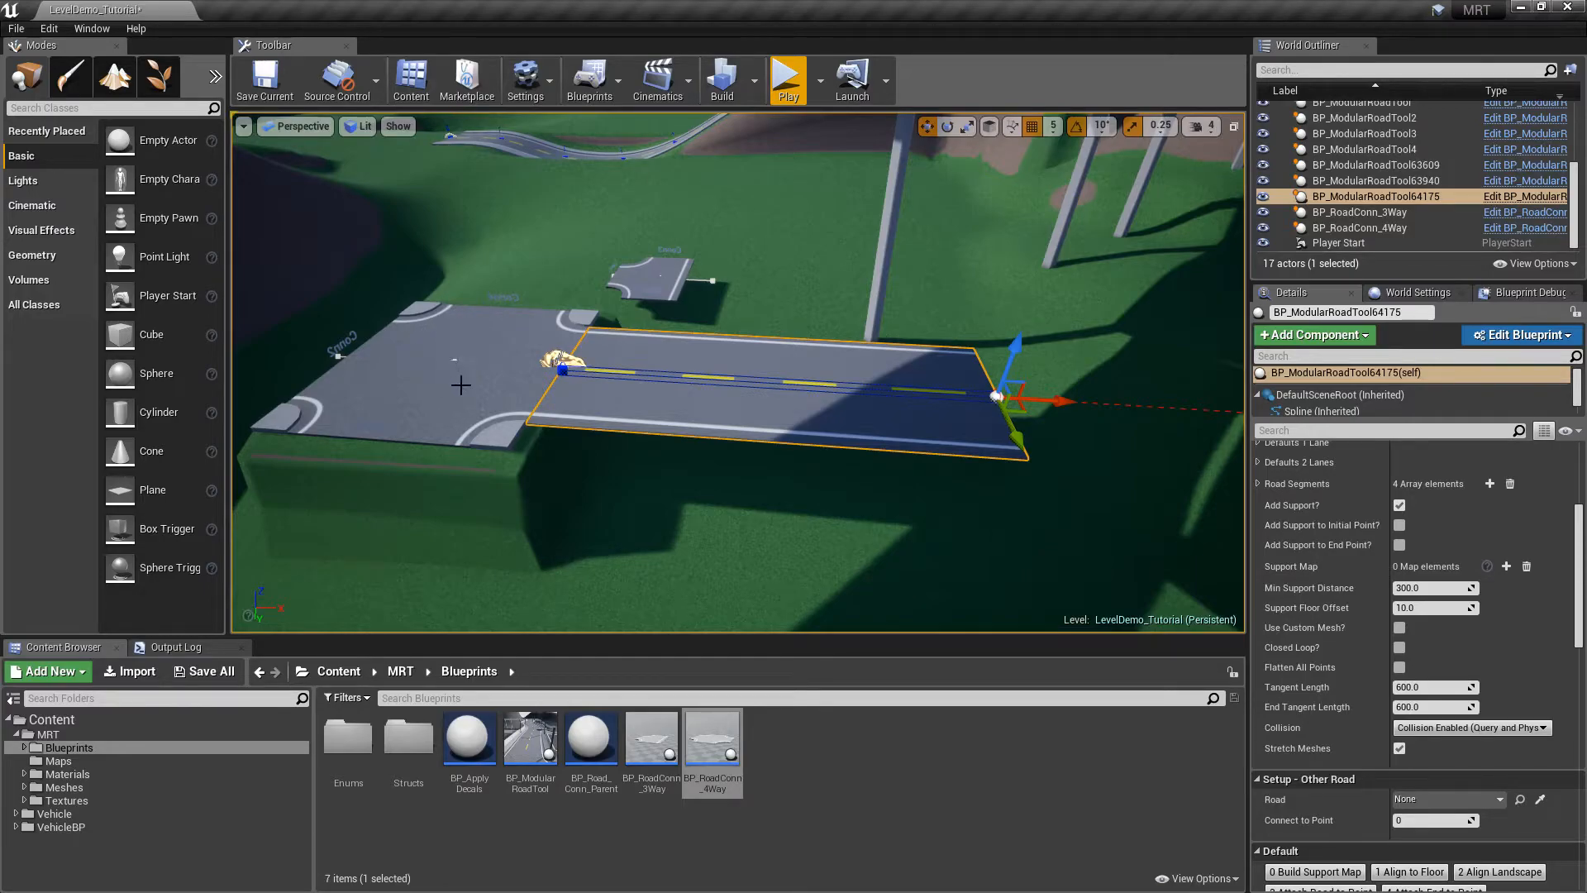
left_click_drag(1066, 397, 1178, 398, "alt")
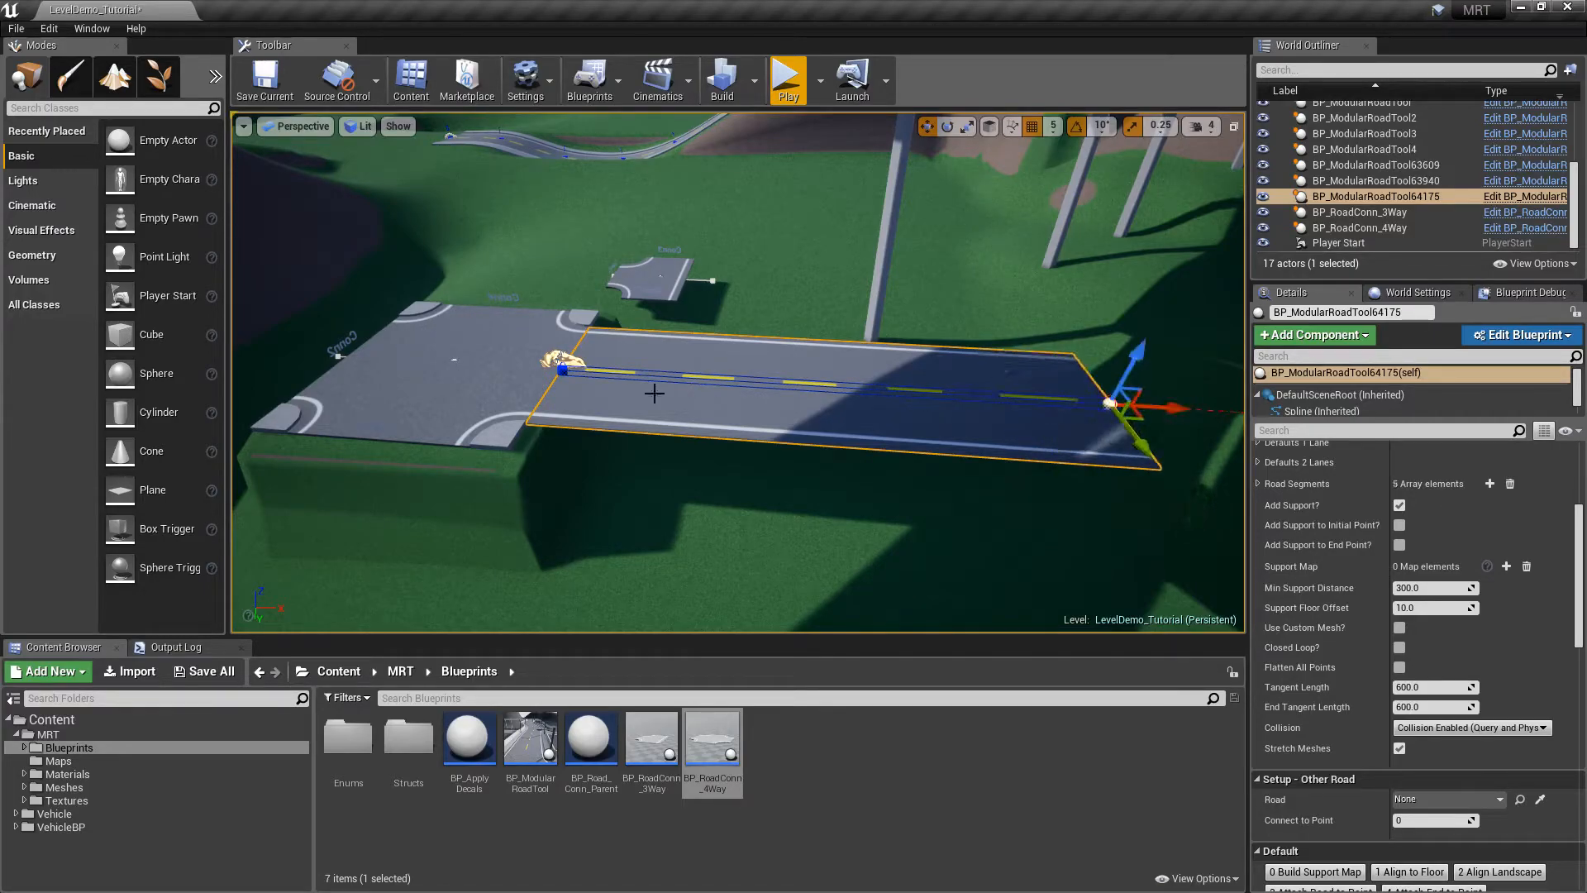
key("ctrl+z")
left_click(501, 373)
right_click_drag(501, 374, 489, 341)
right_click_drag(761, 466, 479, 393)
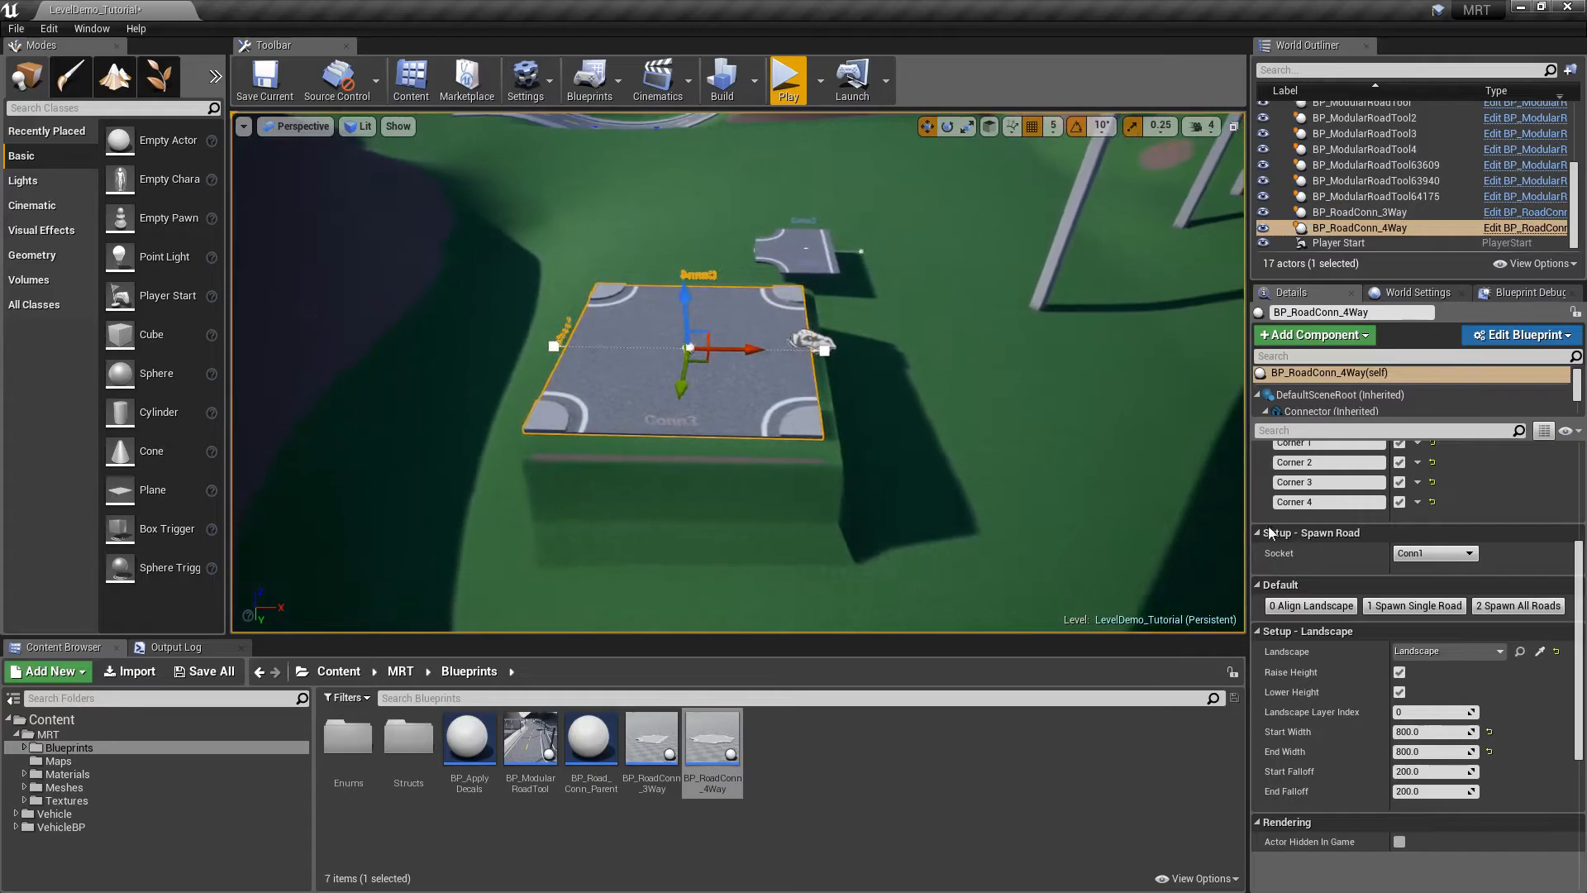
Spawn roads on all four sides of the junction with 2 Spawn All Roads
left_click(1521, 607)
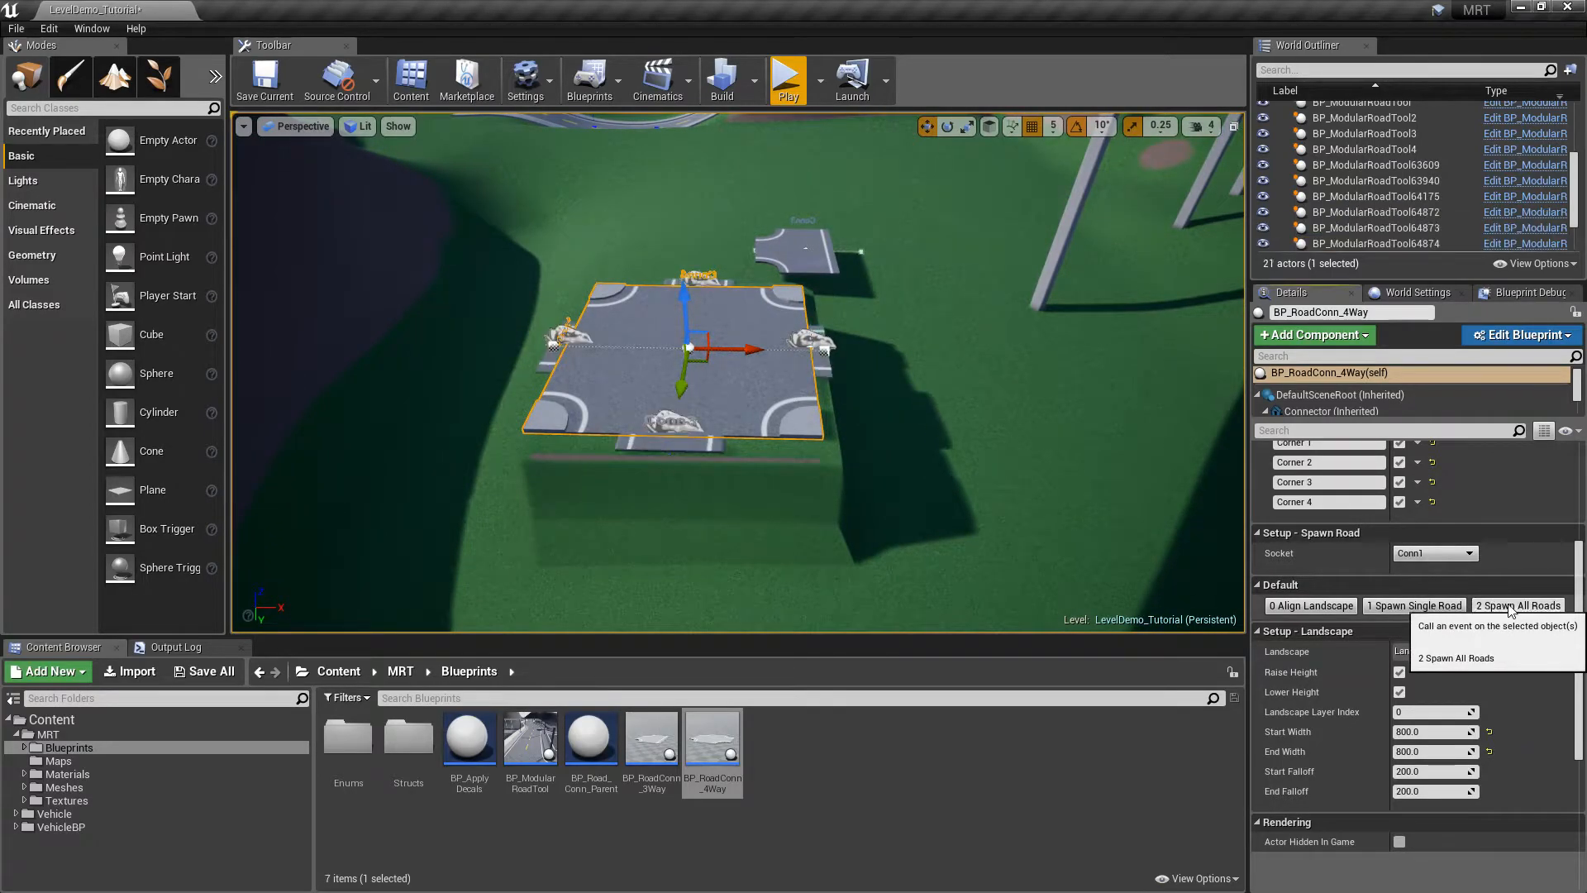
left_click(821, 347)
left_click_drag(888, 348, 1149, 344)
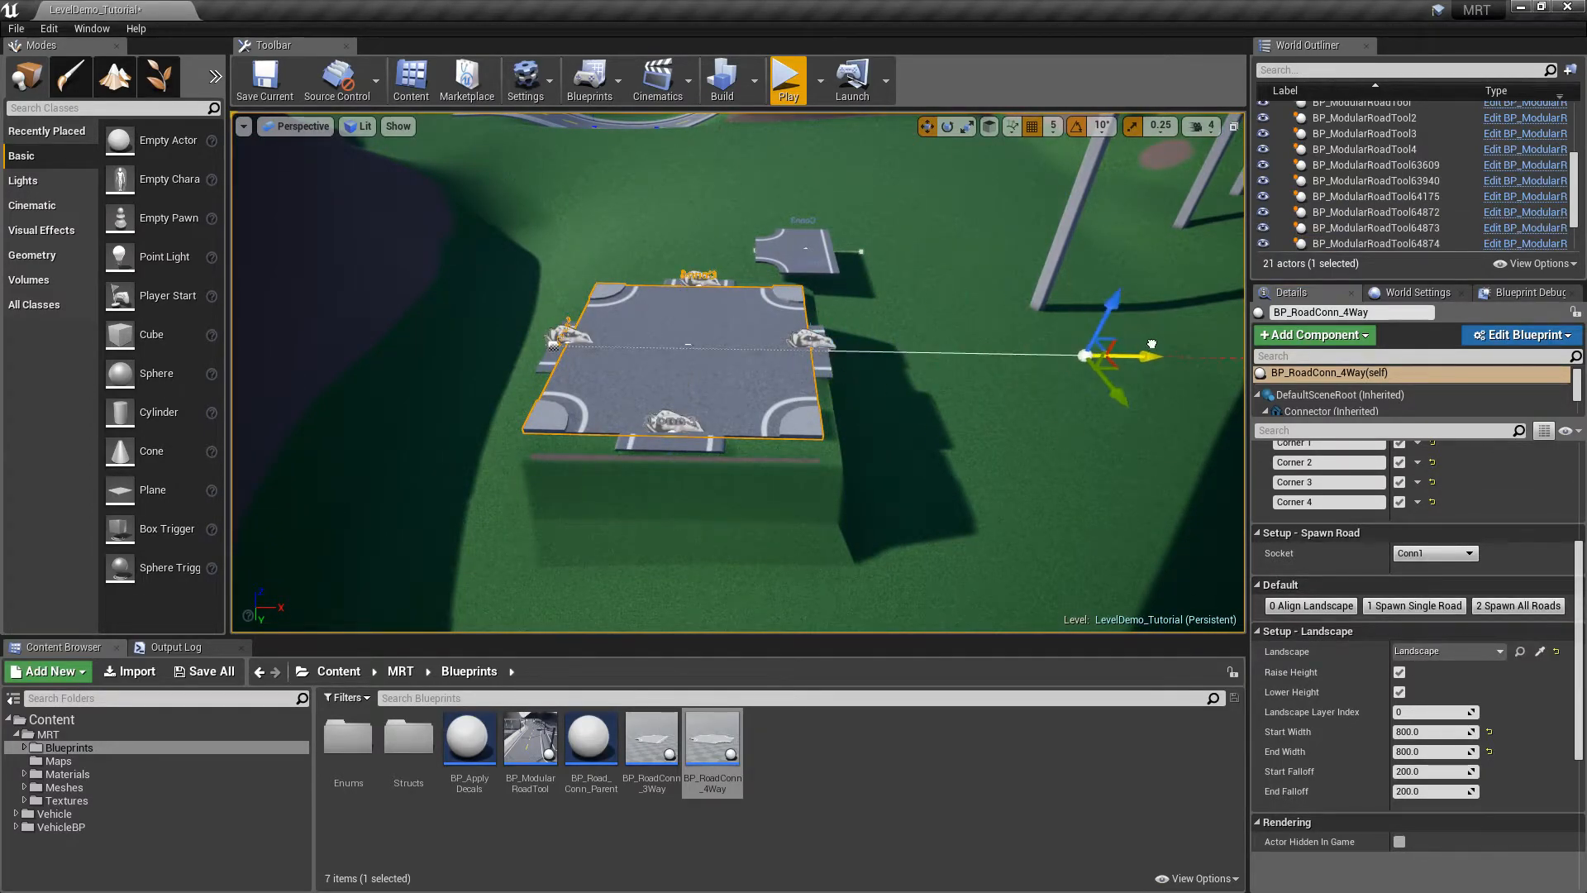
key("ctrl+z")
Drag the right and bottom road arms' end points outward
left_click(825, 358)
left_click(829, 351)
left_click_drag(894, 351, 1237, 354)
left_click(675, 443)
left_click(670, 452)
left_click_drag(660, 505, 612, 711)
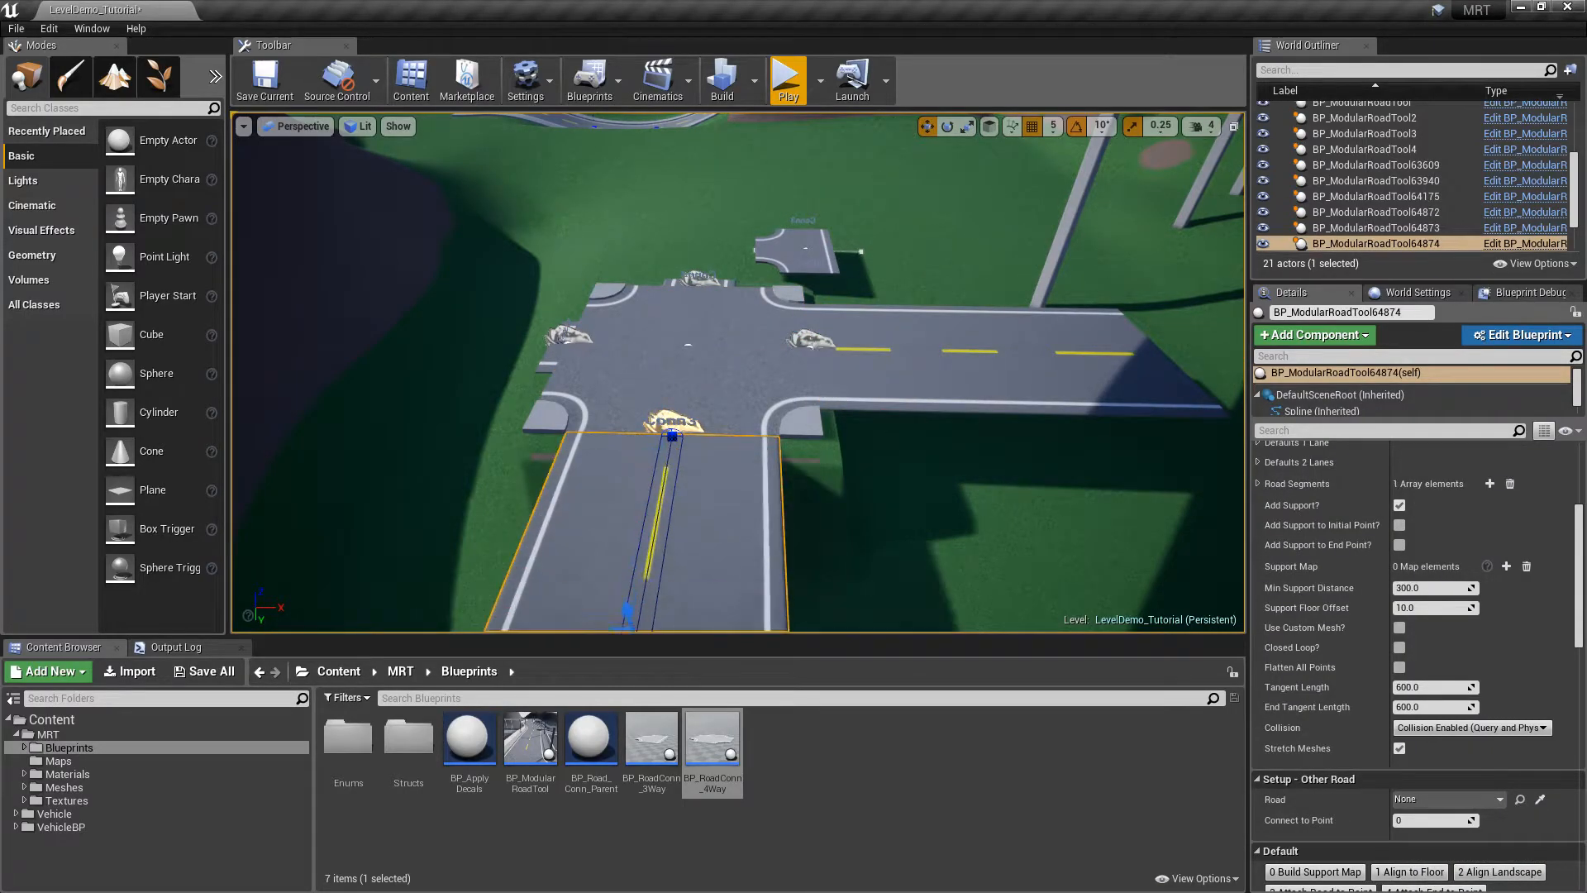
Stretch the short top arm and the right-edge road arm outward to full length
left_click(698, 279)
right_click_drag(835, 245, 707, 381)
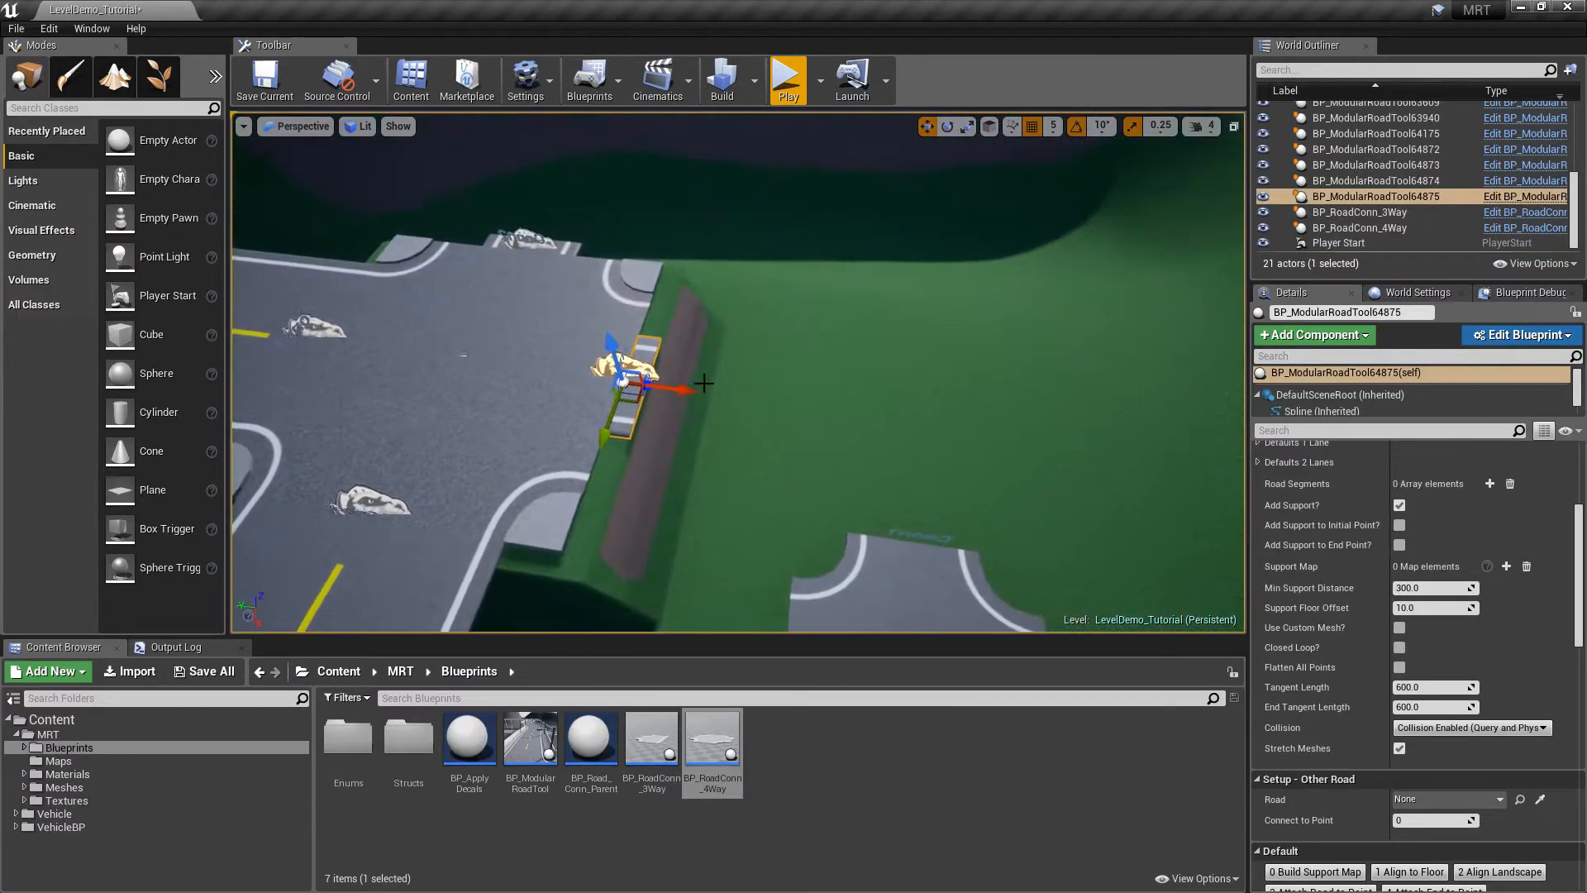
left_click(647, 382)
left_click_drag(679, 391, 1233, 460)
right_click_drag(1223, 355, 767, 204)
left_click(668, 229)
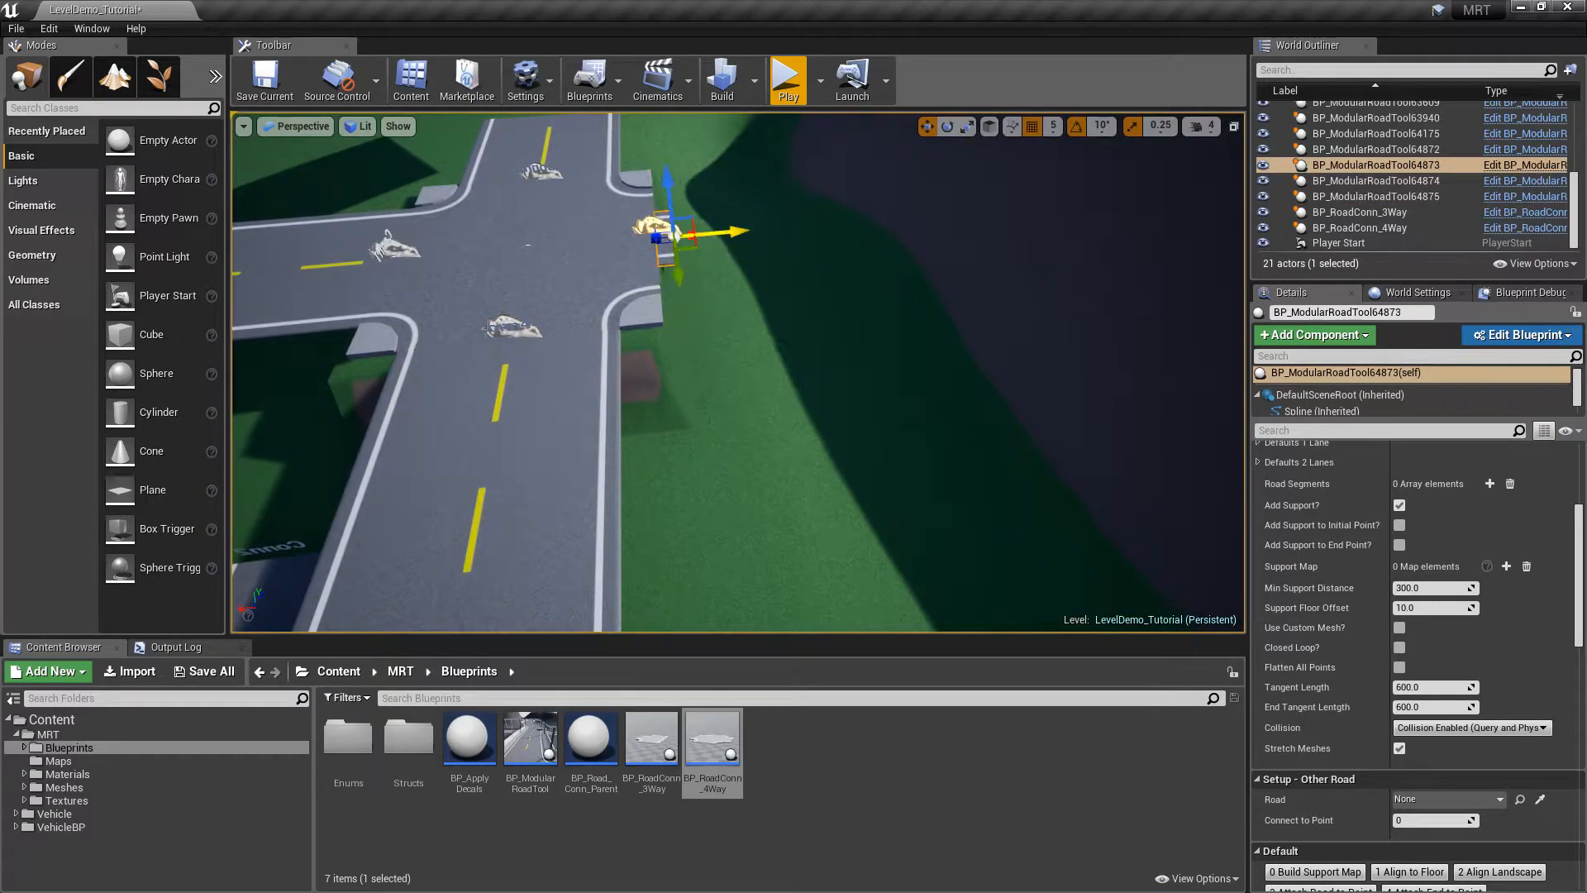
left_click_drag(730, 235, 1192, 190)
right_click_drag(1157, 207, 975, 258)
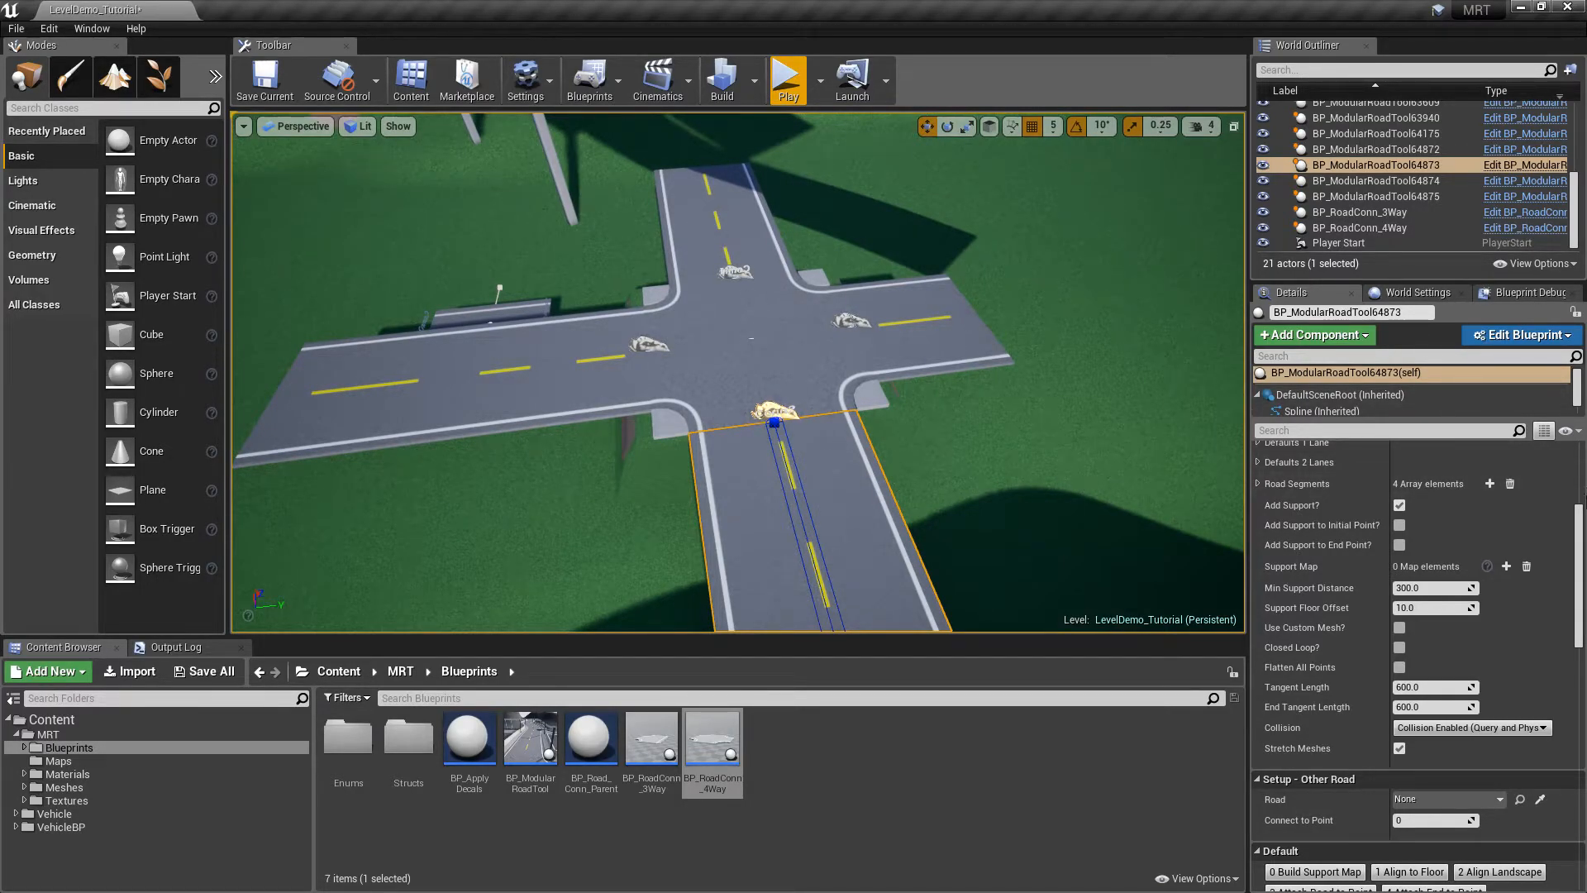
Toggle Edit Mode on the right, top and left road arms to rebuild them with sidewalks
scroll(1405, 571, "up", 5)
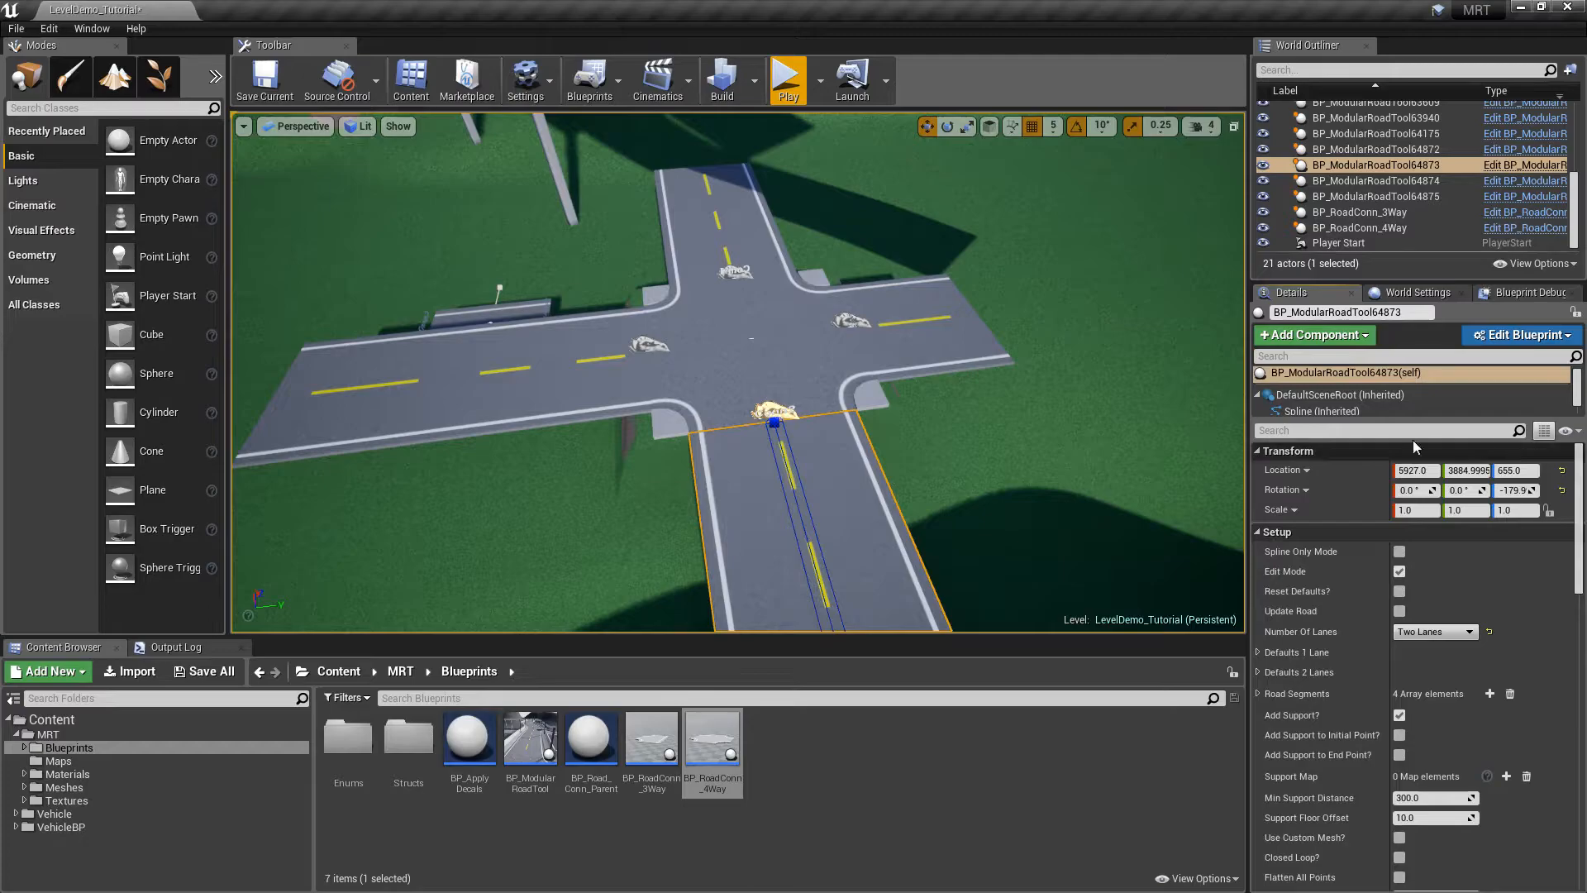
left_click(1399, 572)
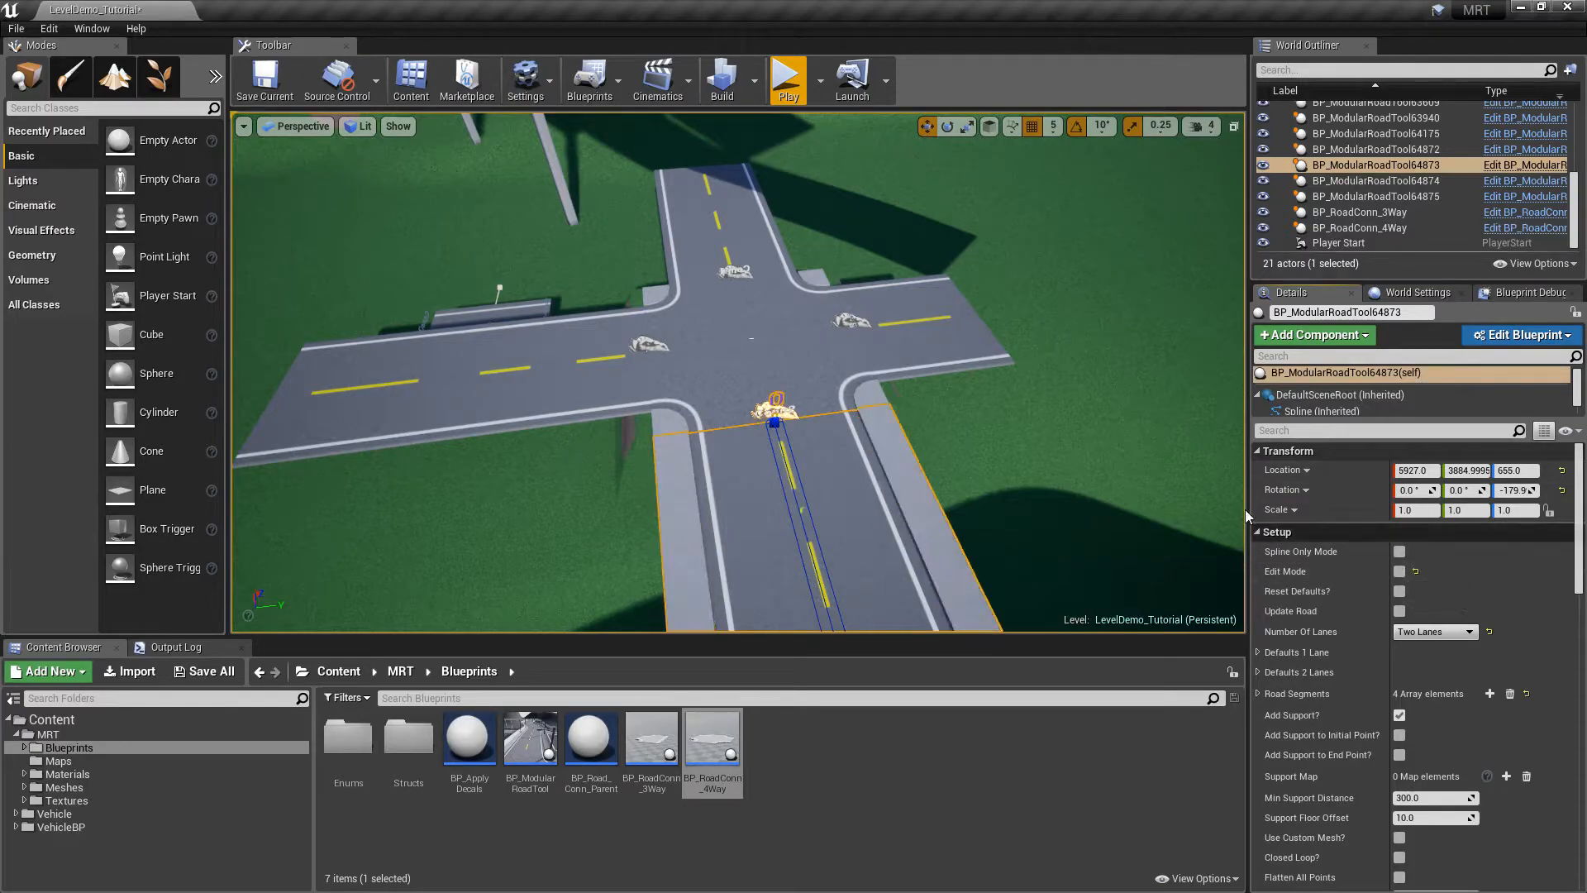
left_click(1398, 572)
left_click(757, 269)
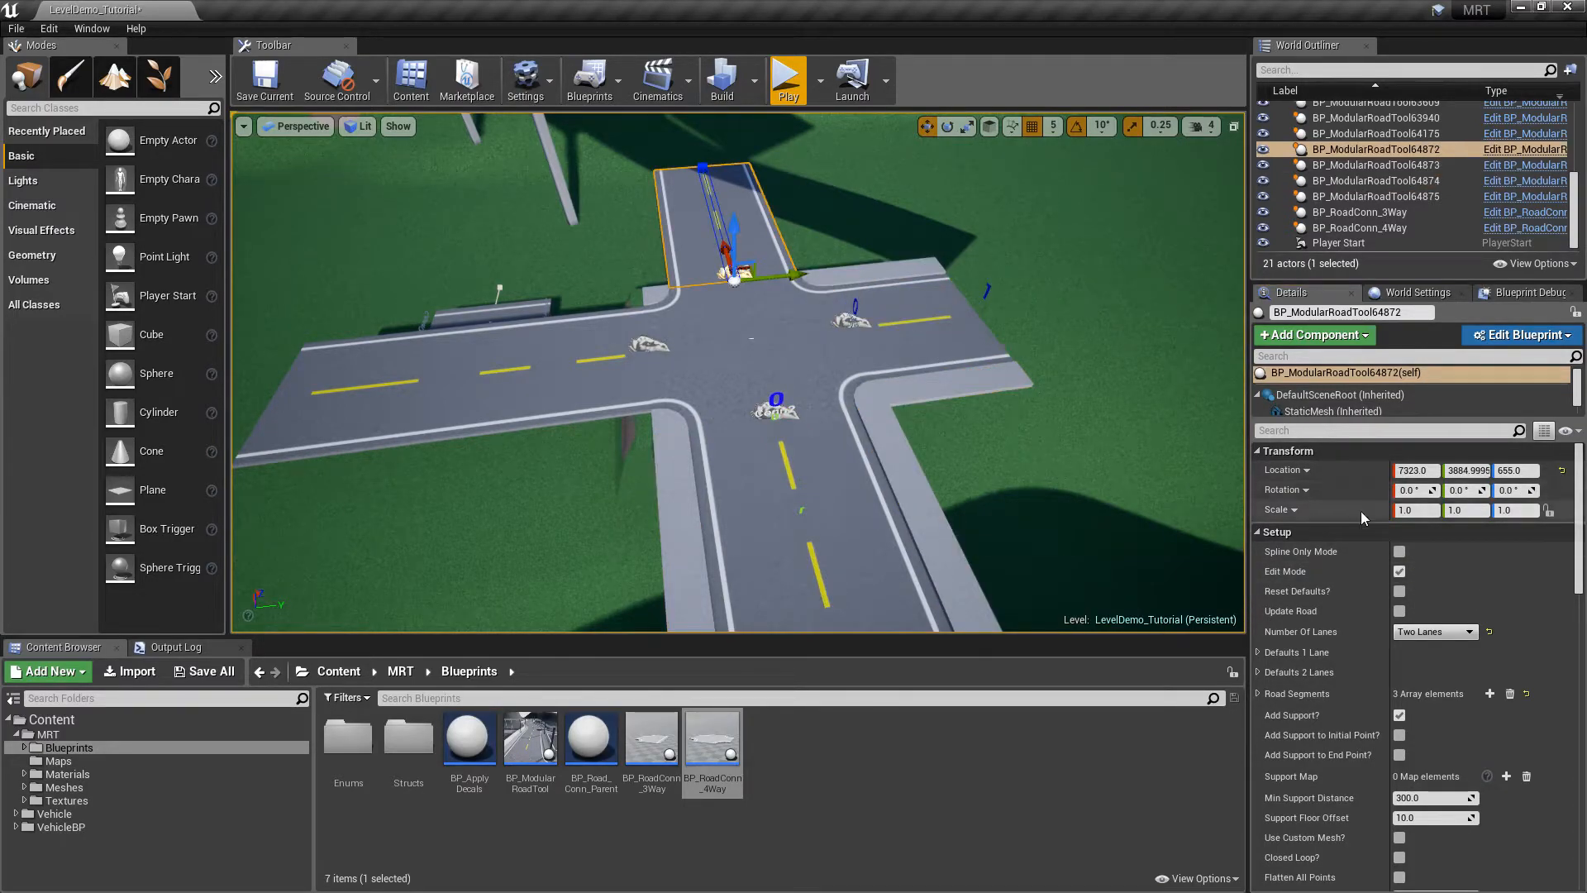
left_click(1399, 573)
left_click(623, 391)
left_click(1399, 572)
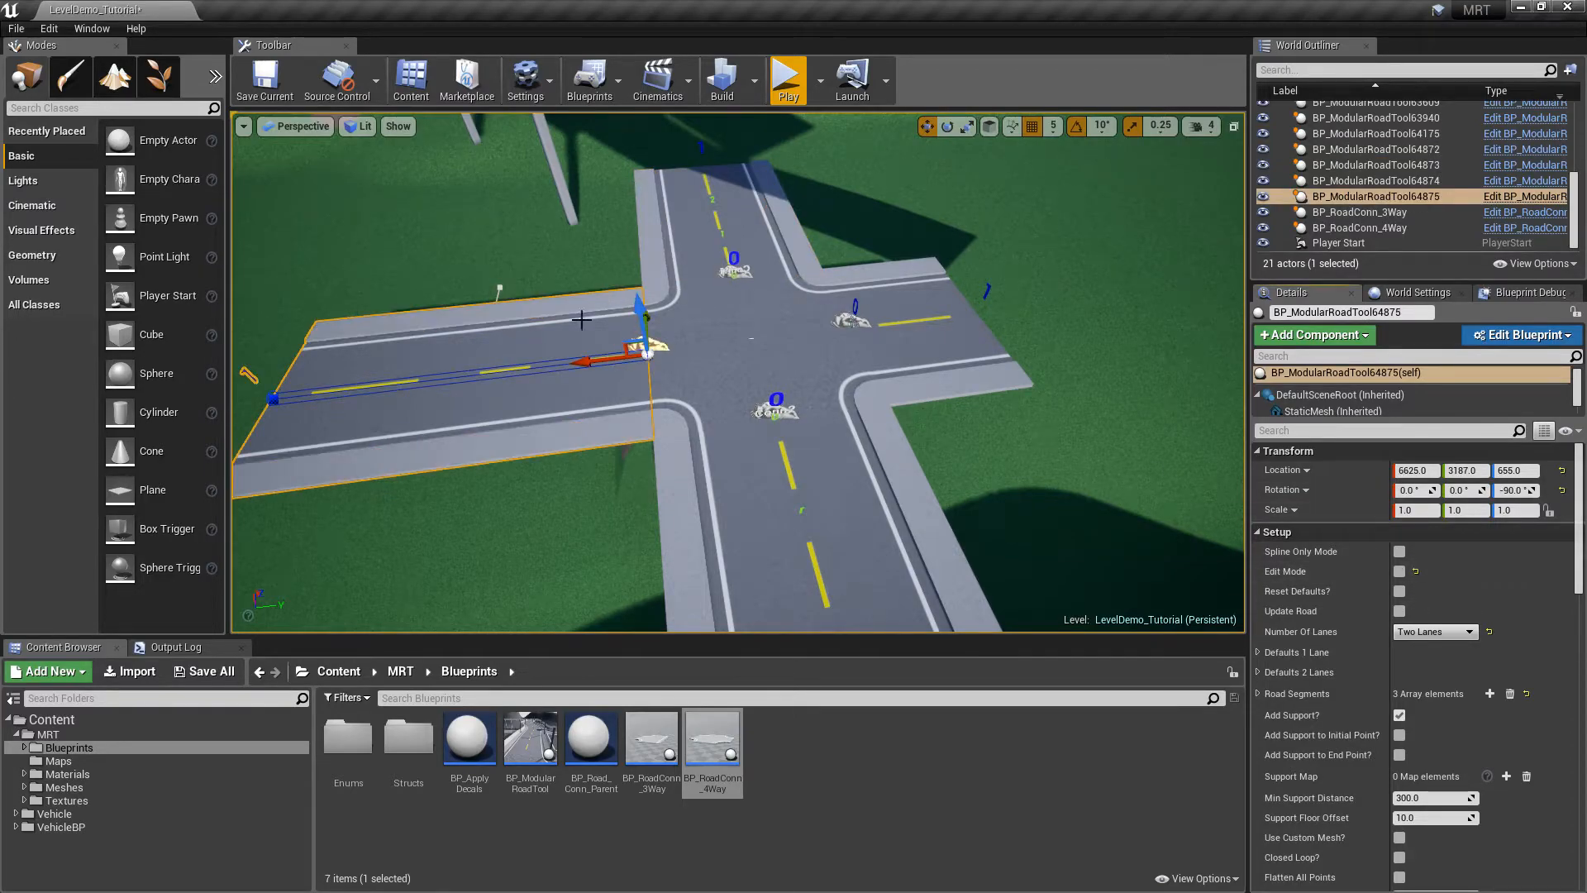
key("Escape")
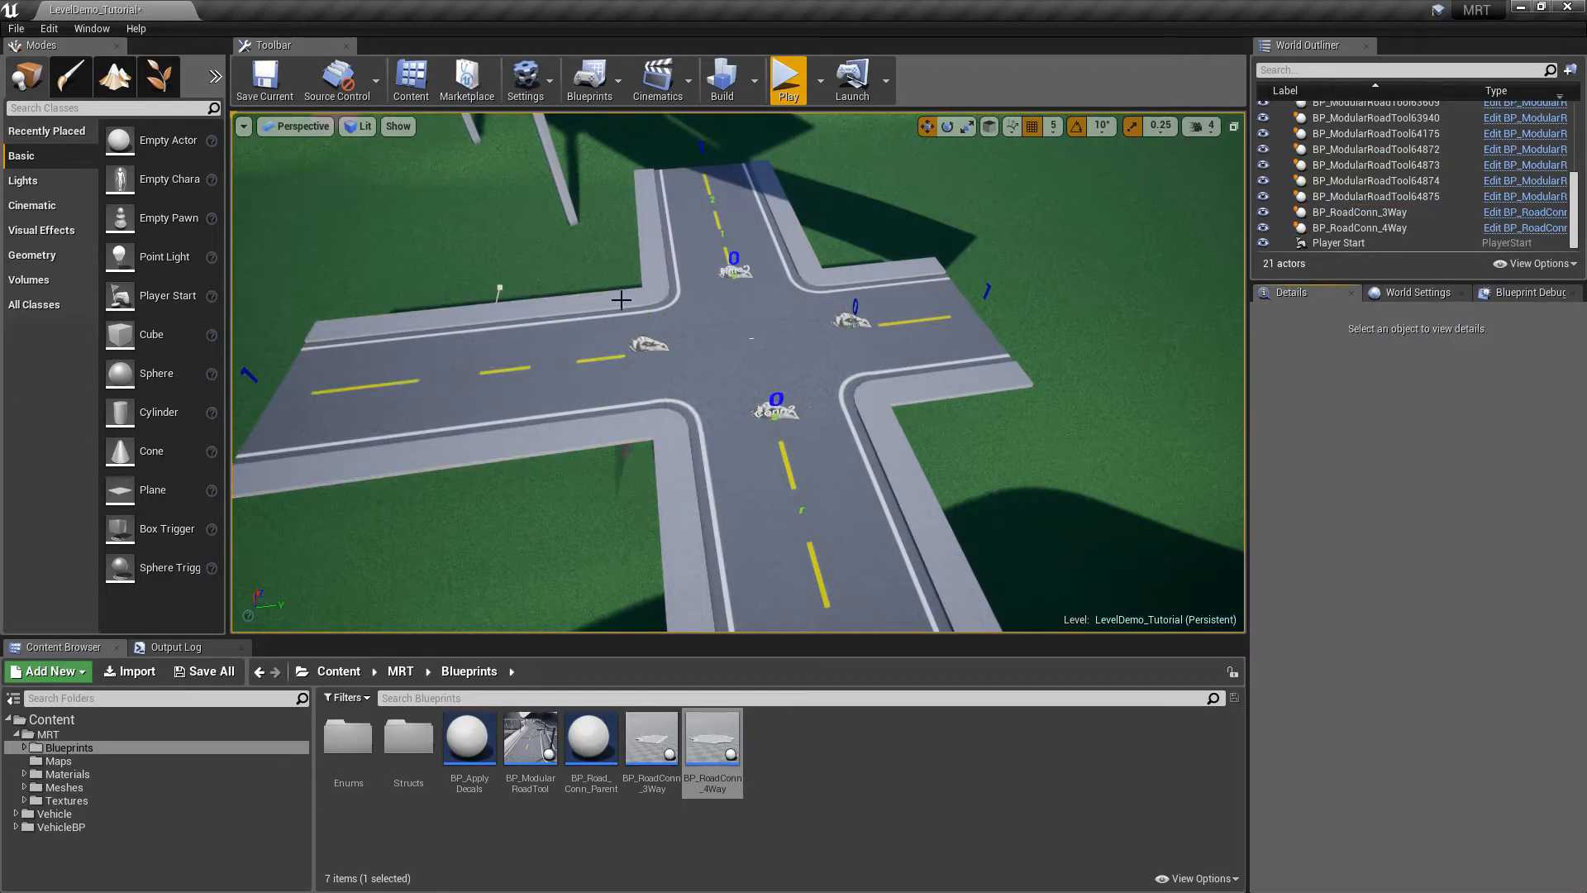
Clear the 4-way junction's Side Walk Map corners 1–4, then turn Corner 1 back on
scroll(724, 312, "up", 3)
left_click(723, 312)
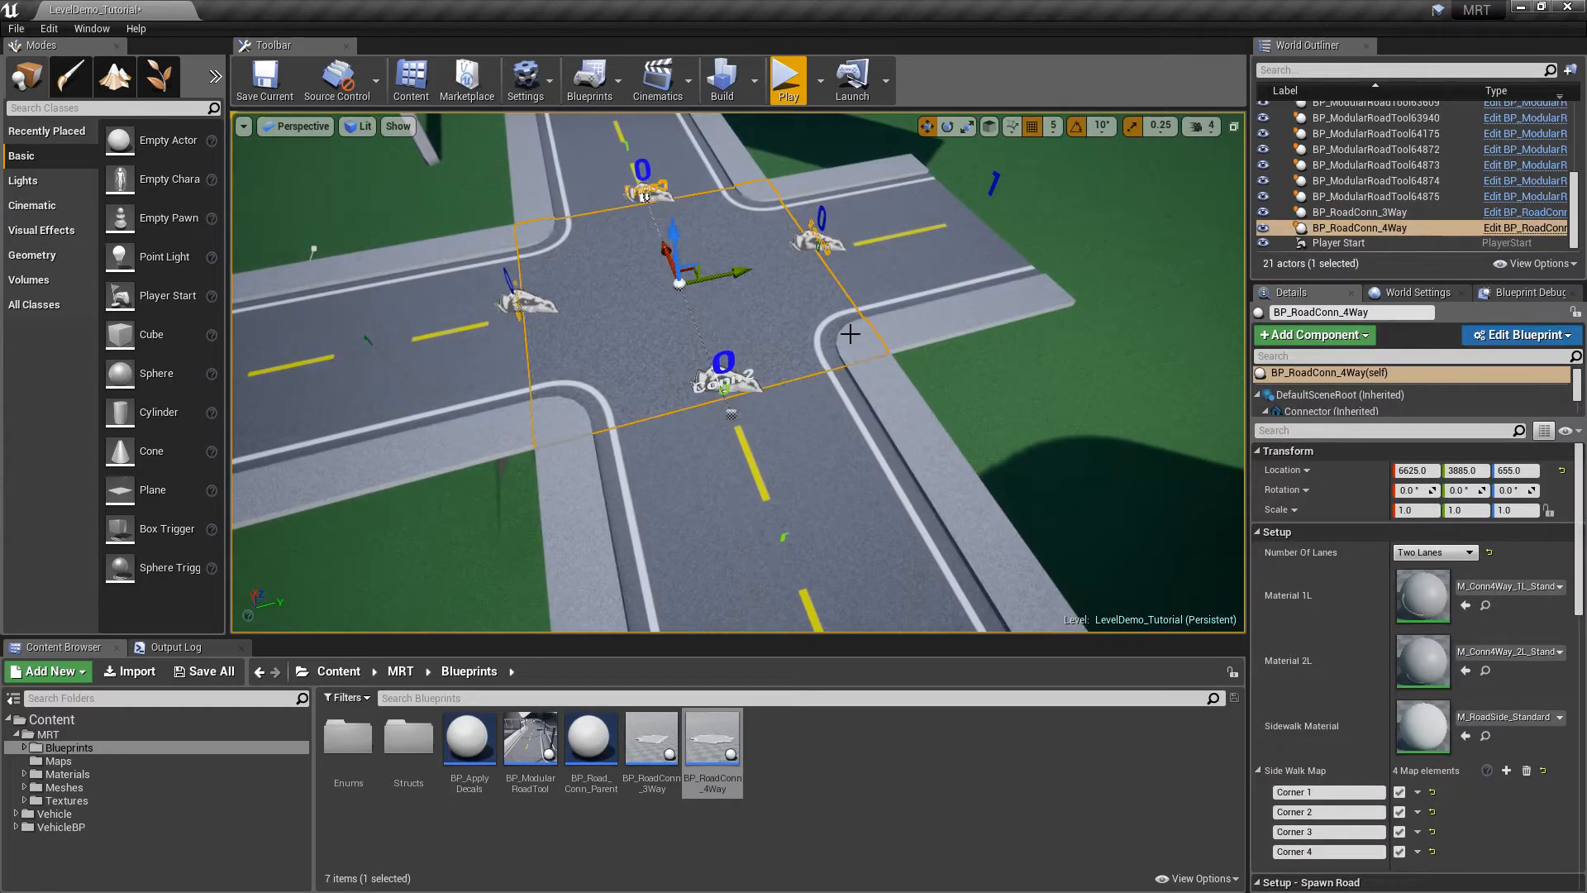
left_click(1399, 792)
left_click(1399, 811)
left_click(1399, 831)
left_click(1399, 851)
key("Escape")
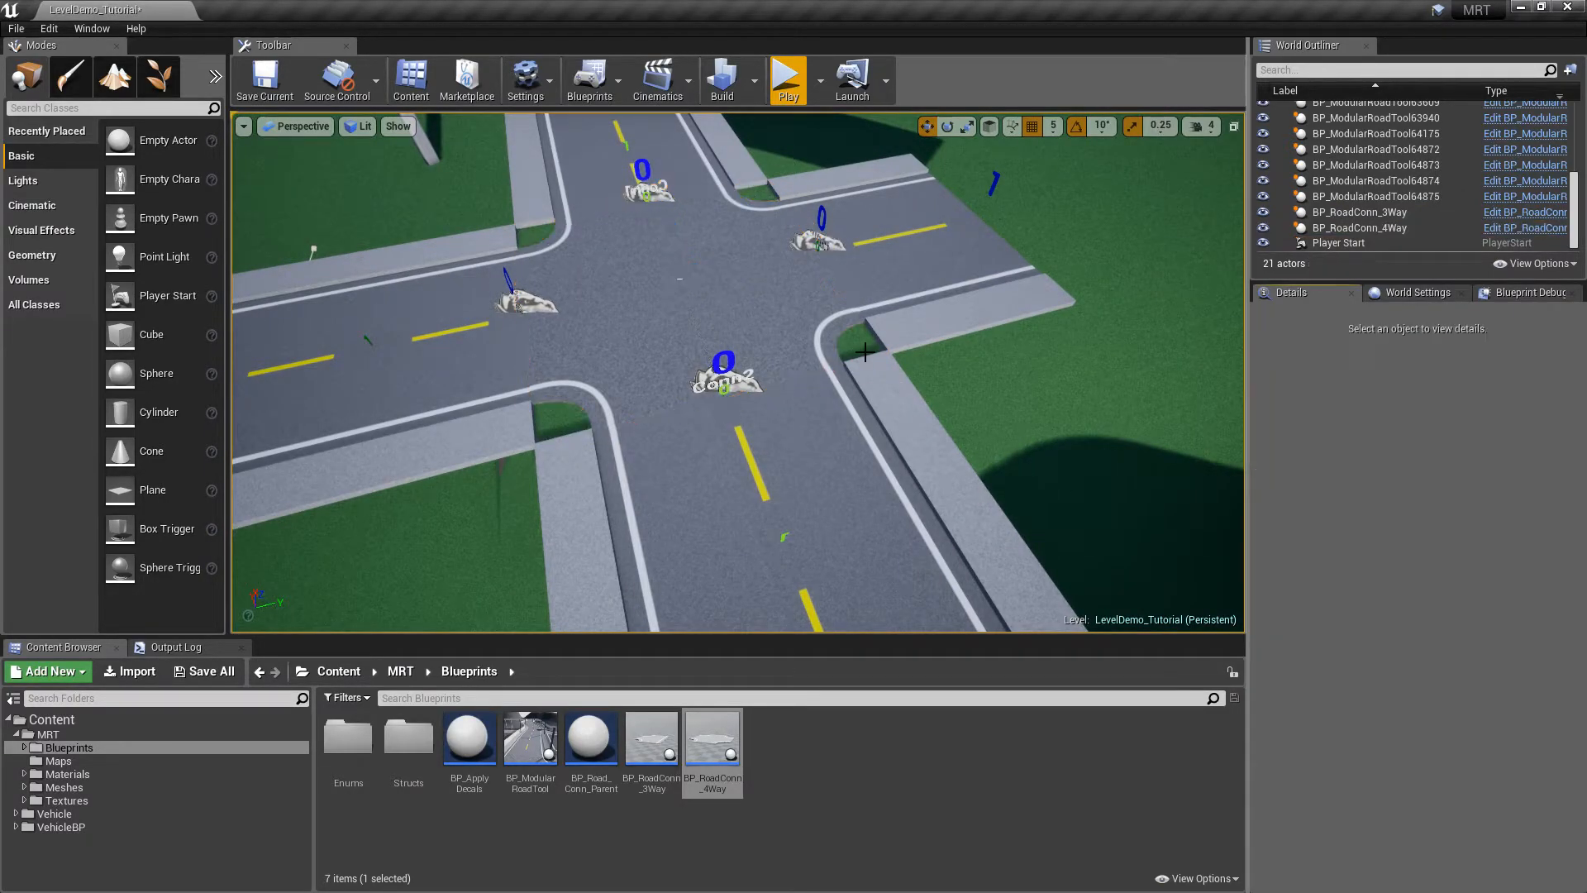
left_click(761, 195)
left_click(1399, 791)
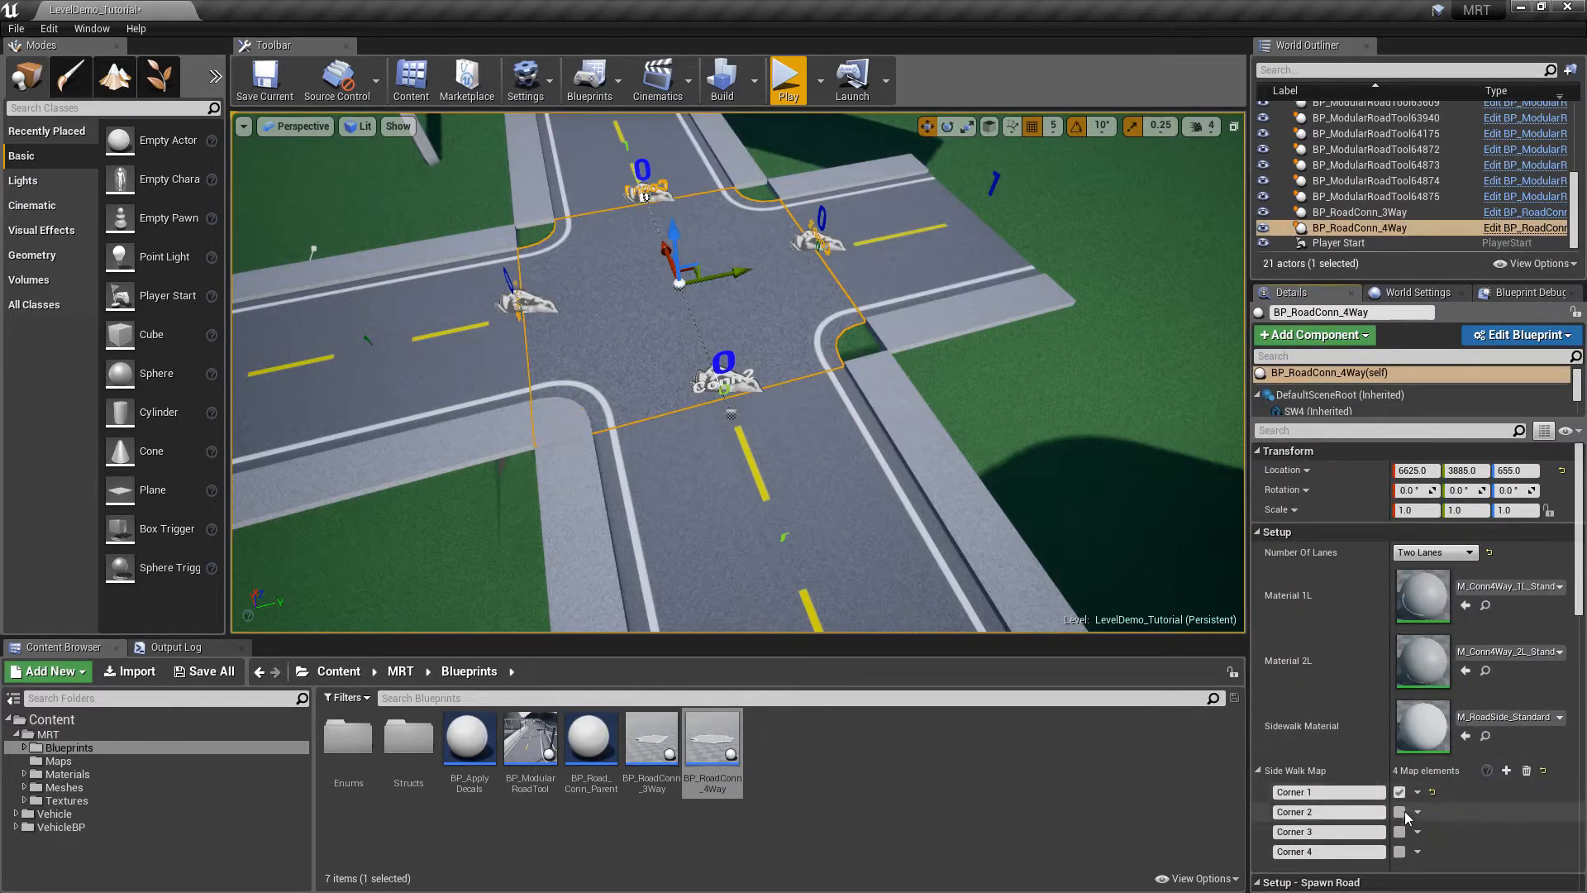
key("Escape")
right_click_drag(792, 235, 854, 357)
Move BP_RoadConn_3Way sideways and up to road height, at Y -575, Z 955
left_click(853, 356)
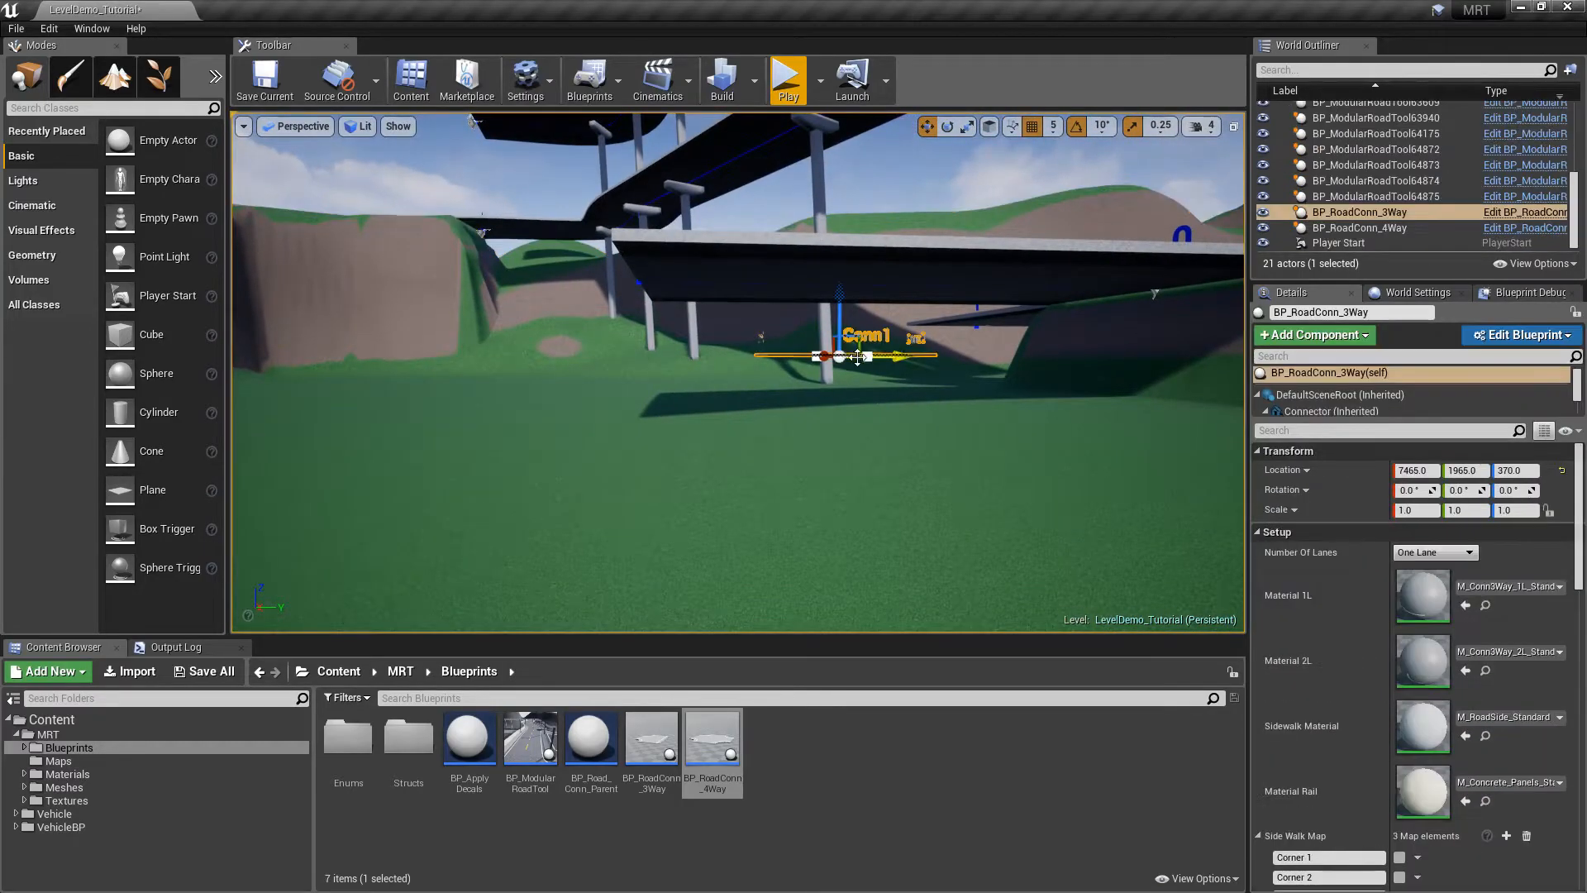
left_click_drag(904, 355, 466, 355)
right_click_drag(466, 355, 438, 450)
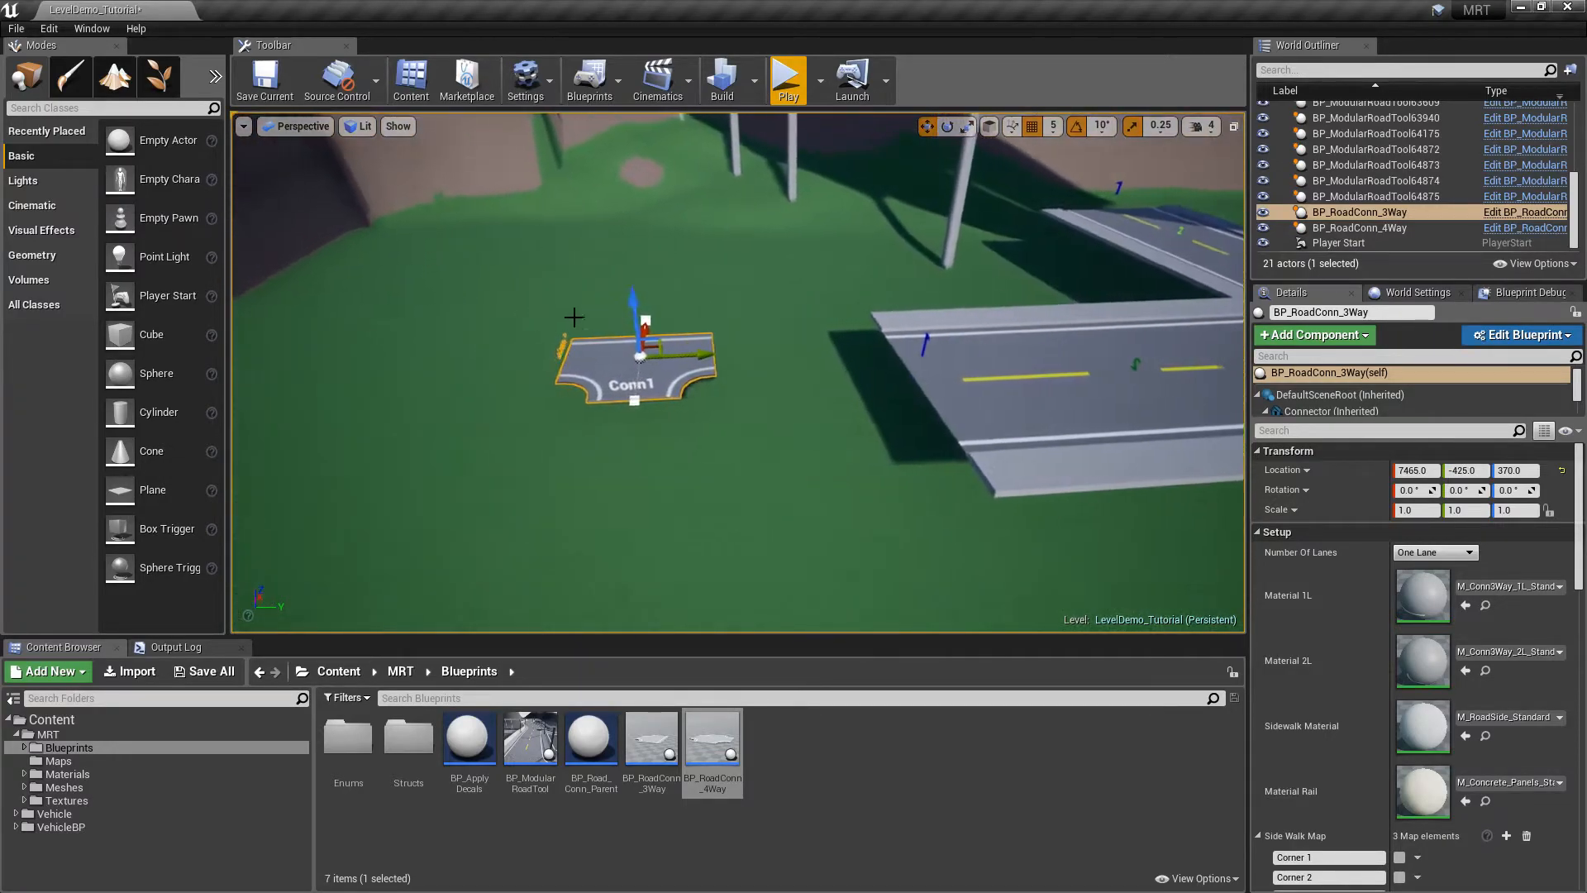
left_click_drag(635, 308, 636, 250)
left_click_drag(714, 299, 678, 302)
left_click_drag(602, 260, 599, 218)
right_click_drag(599, 218, 693, 248)
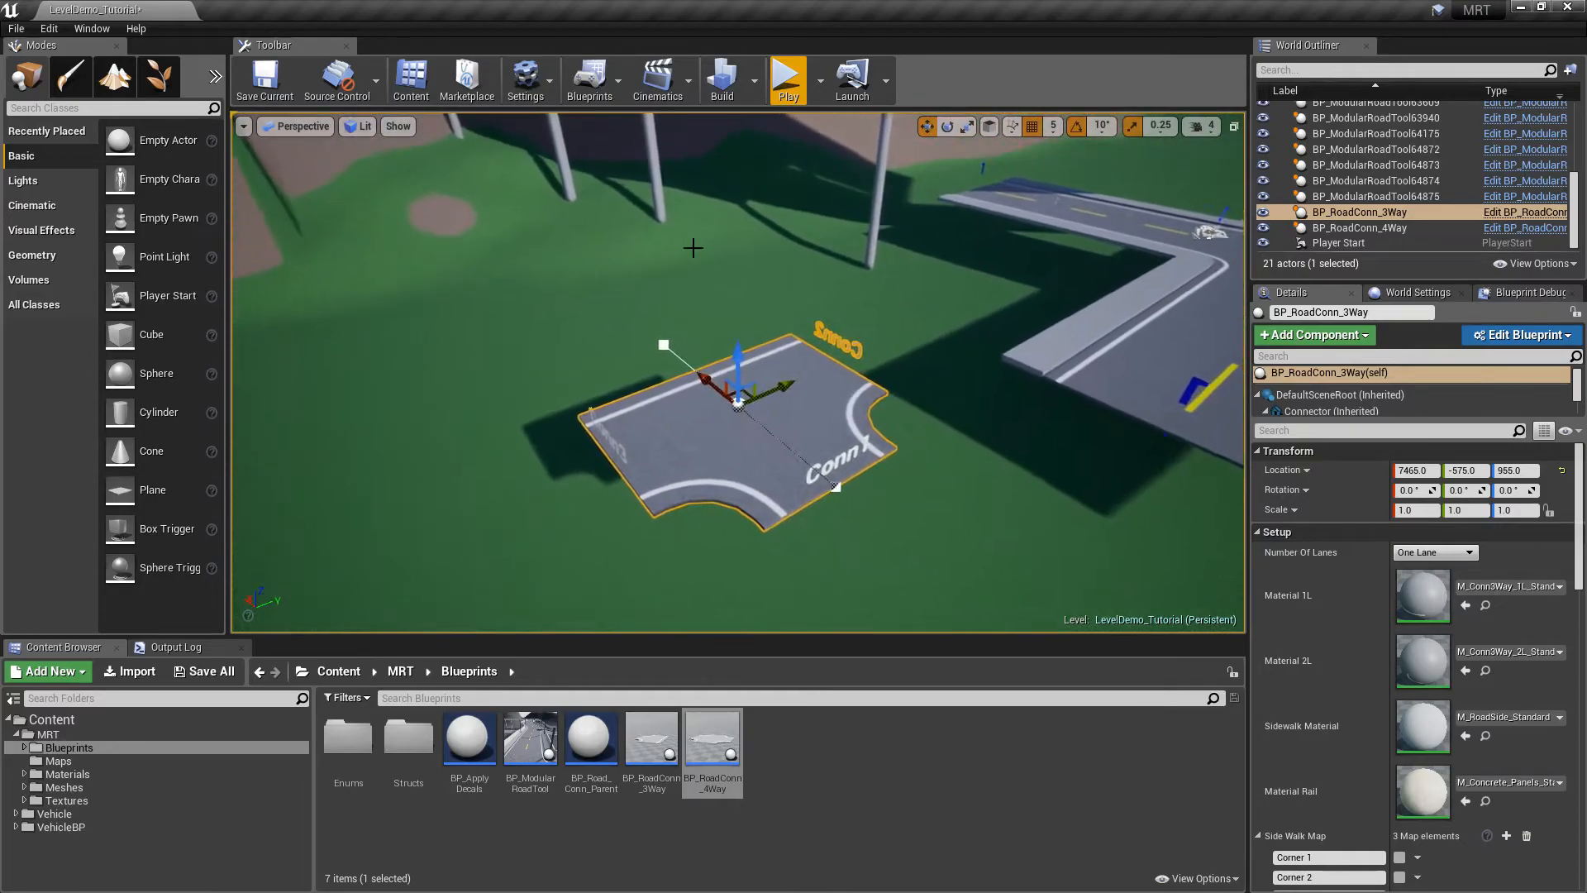
Tick sidewalk Corners 1, 2 and 3, and toggle Add Rail? on then off
scroll(1583, 549, "down", 1)
left_click_drag(1582, 549, 1581, 588)
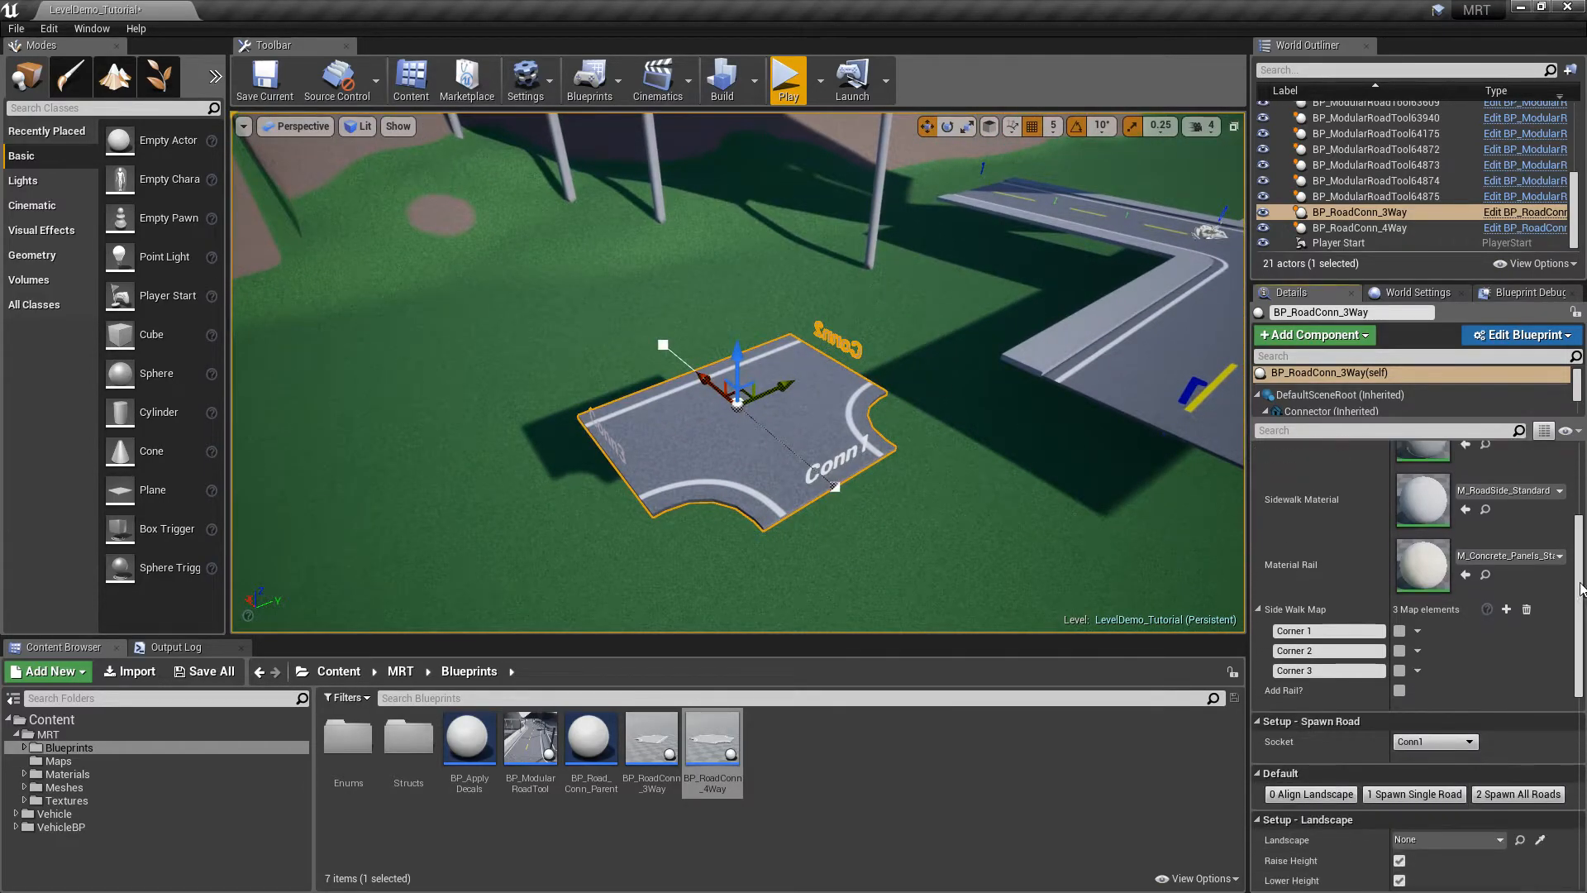
left_click(1399, 630)
left_click(1399, 650)
left_click(1399, 670)
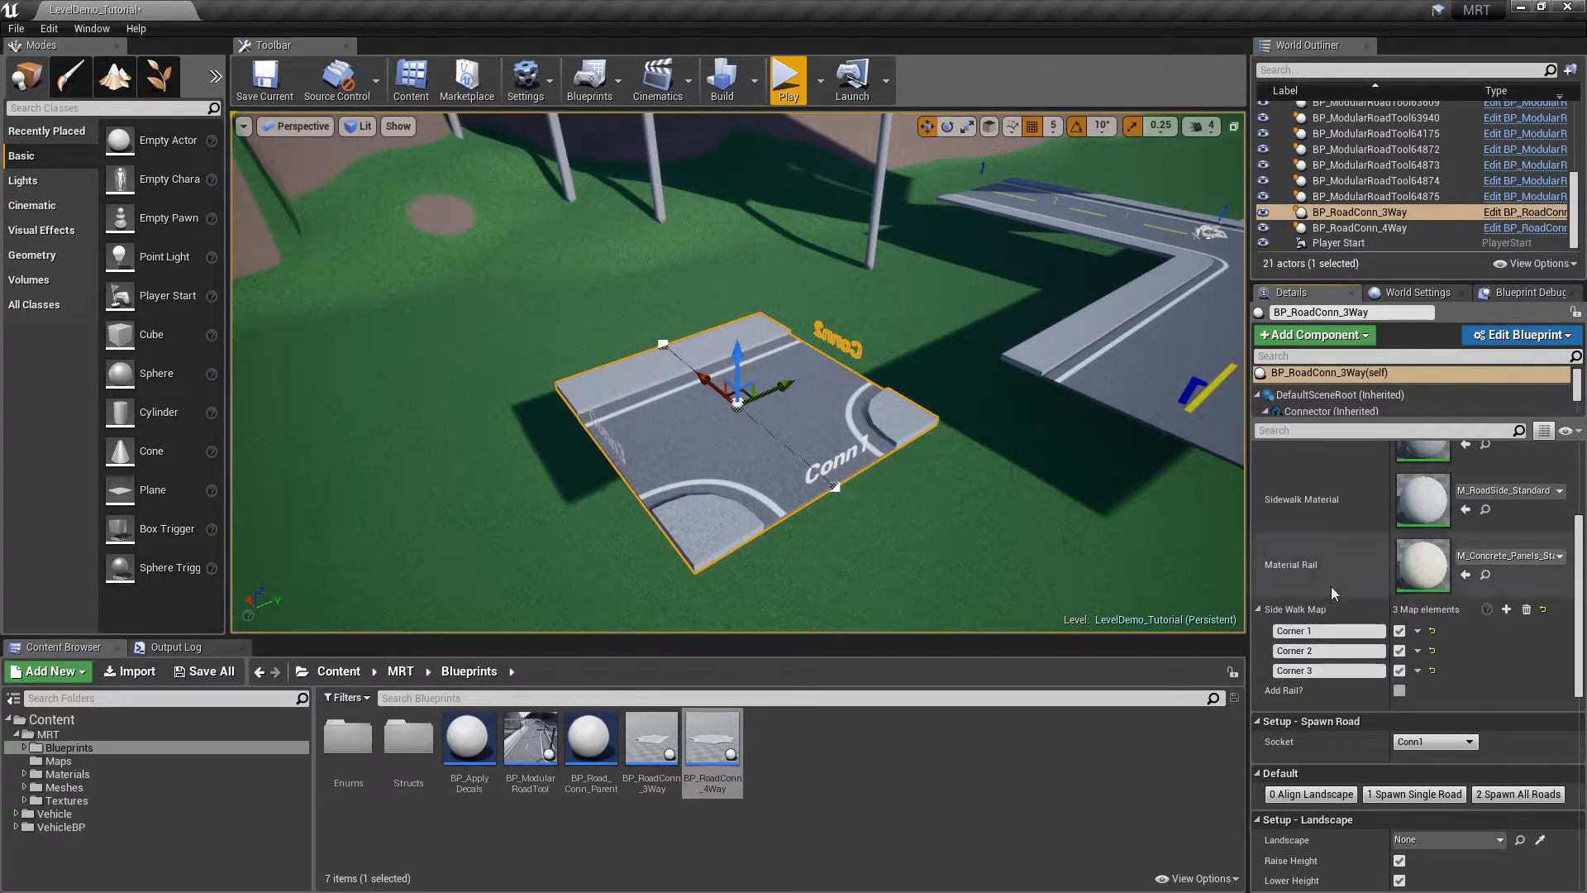
left_click(1398, 691)
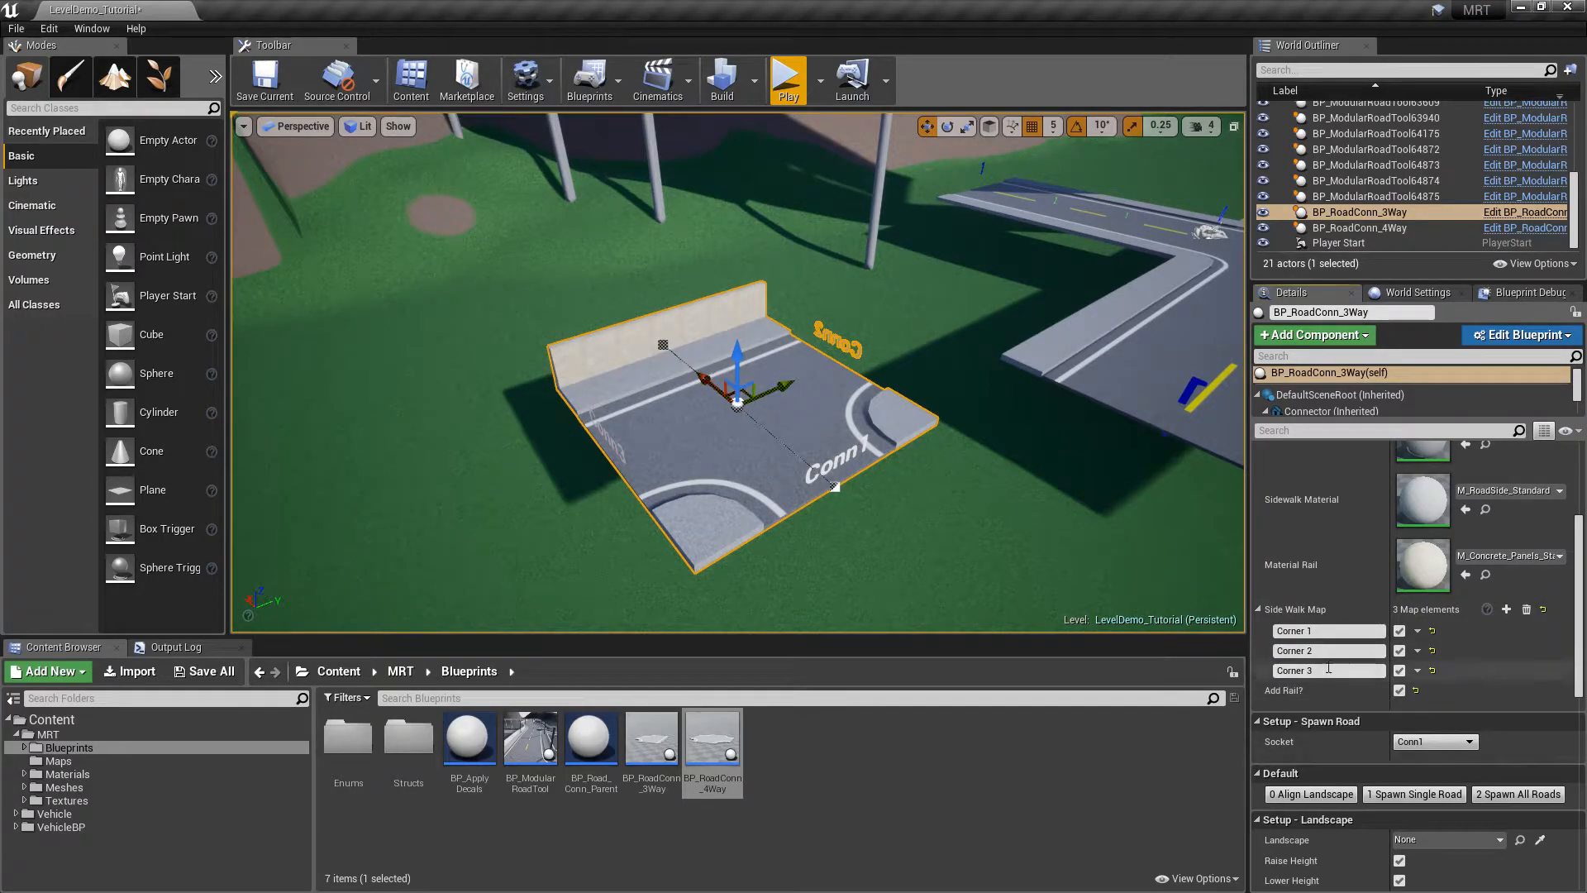
left_click(1398, 691)
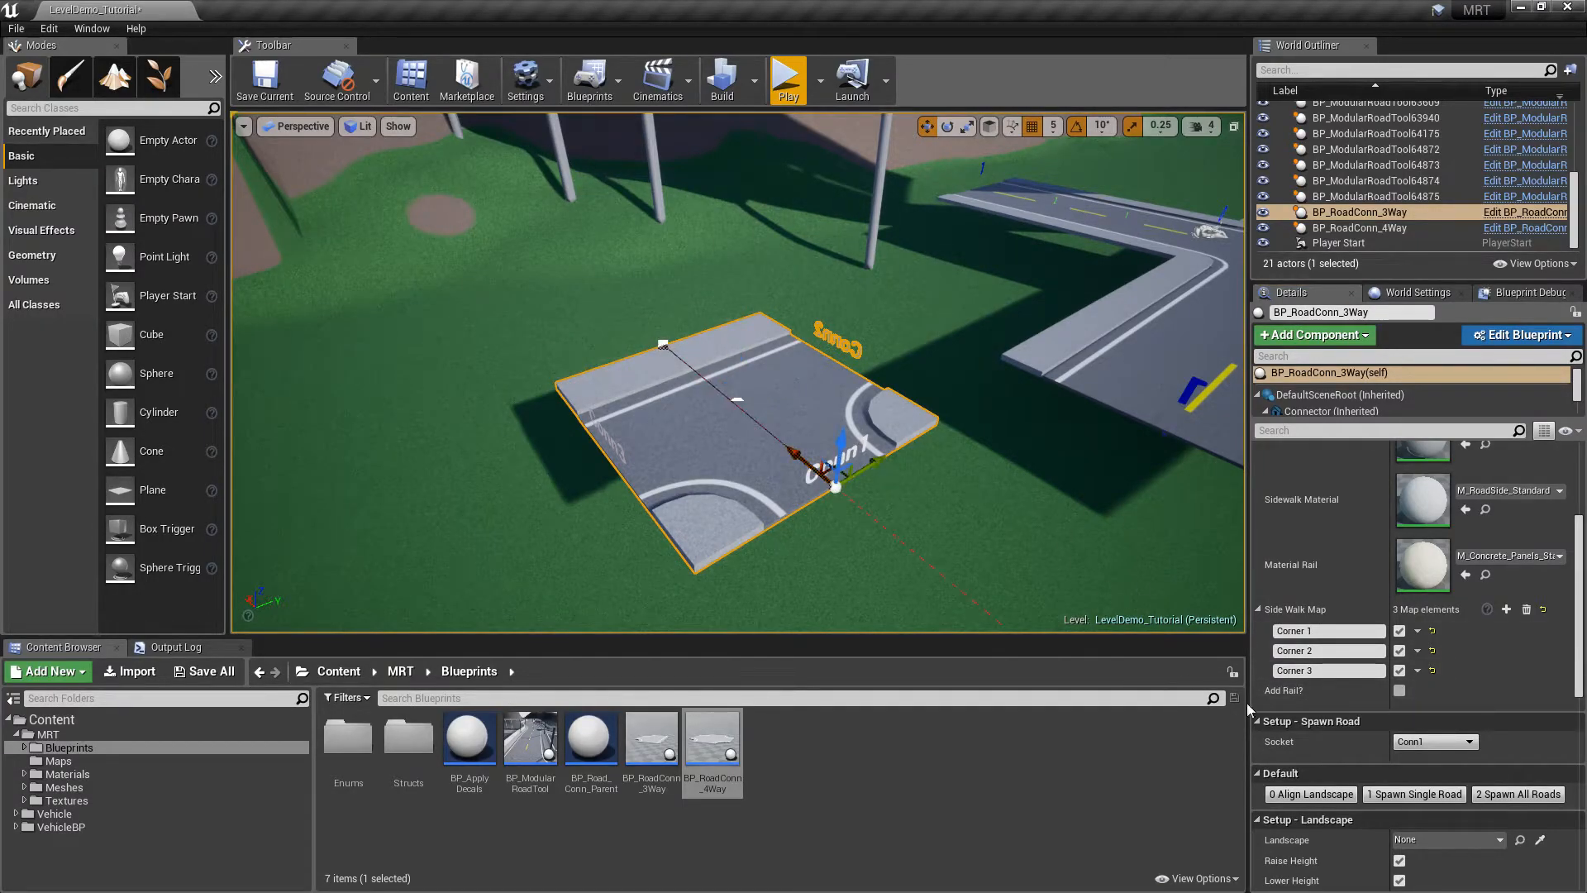
Spawn roads off the 3-way junction and extend the upper one toward the 4-way junction
left_click(1530, 795)
left_click(583, 472)
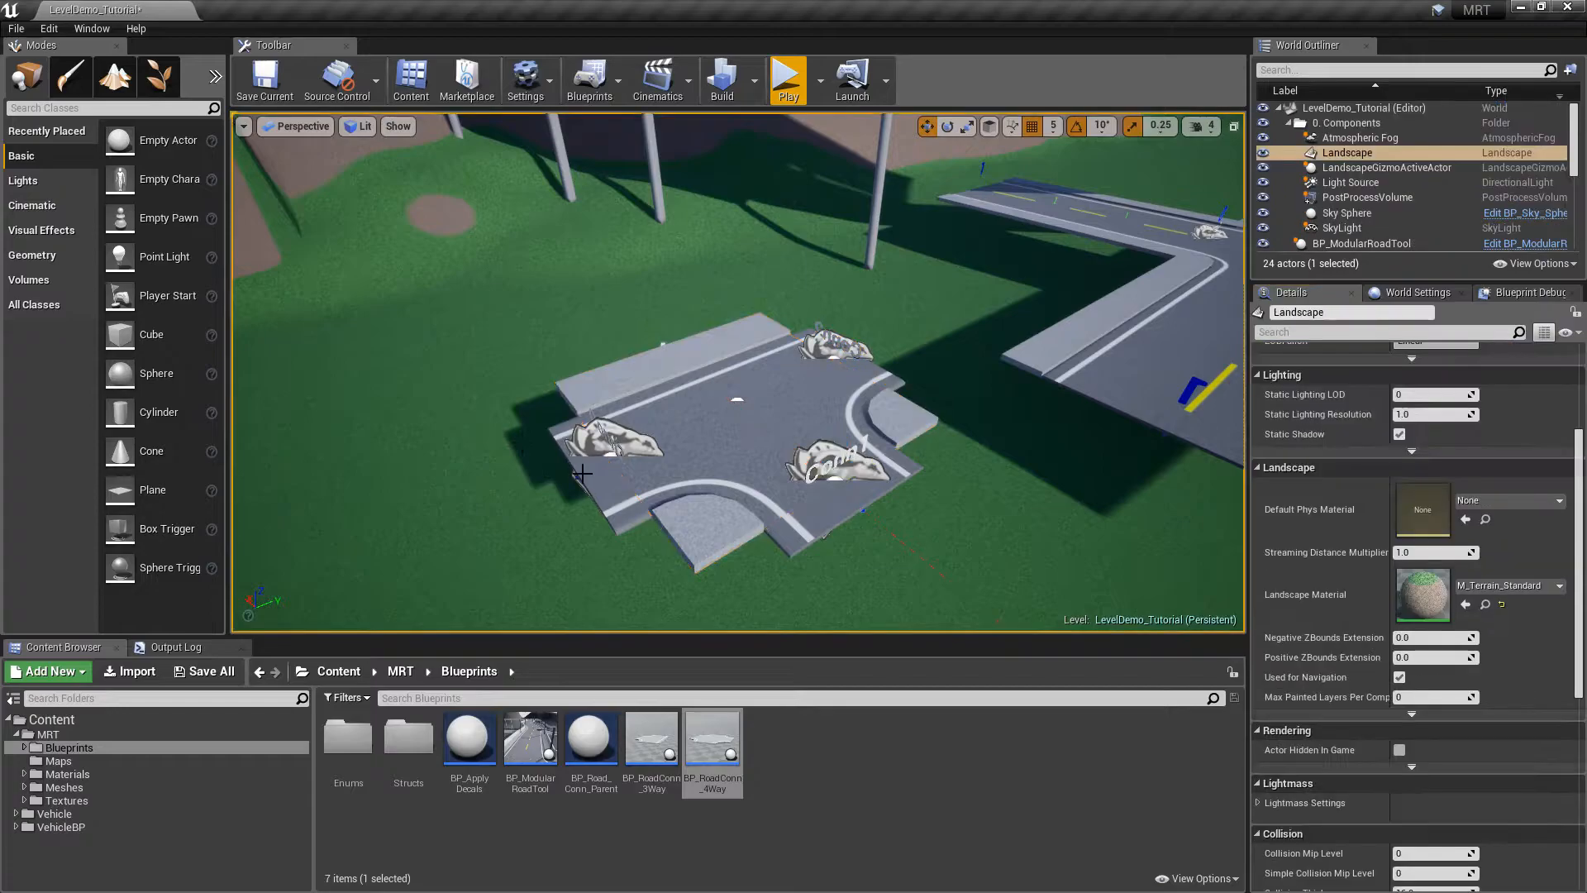
left_click(595, 465)
left_click_drag(559, 490, 357, 574, "alt")
key("ctrl+z")
left_click(838, 348)
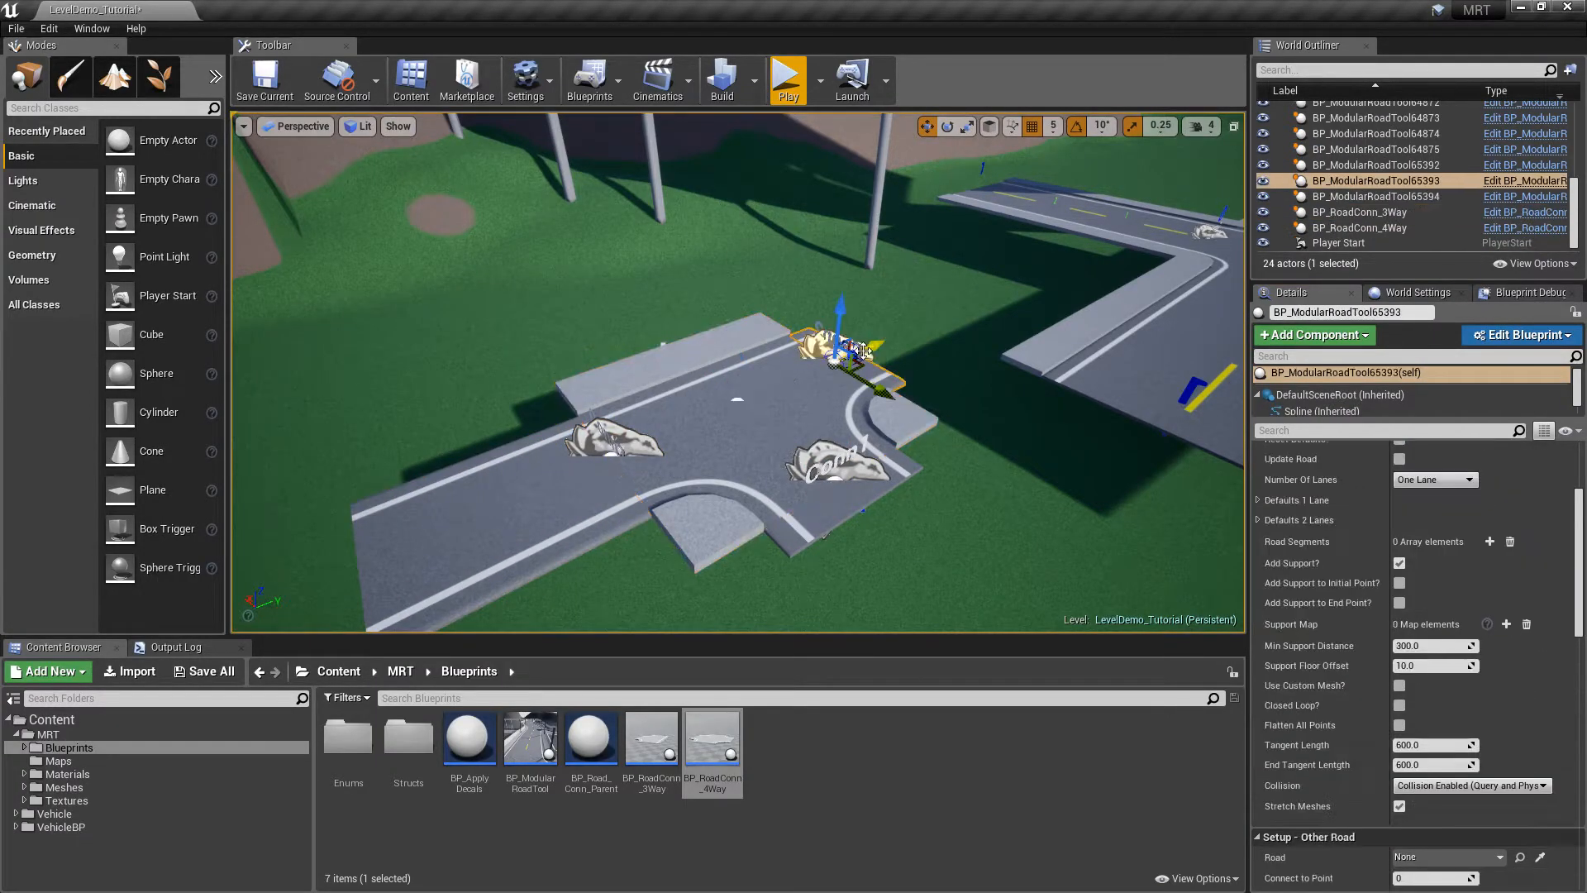
left_click_drag(901, 331, 1046, 267, "alt")
right_click_drag(869, 316, 1024, 312)
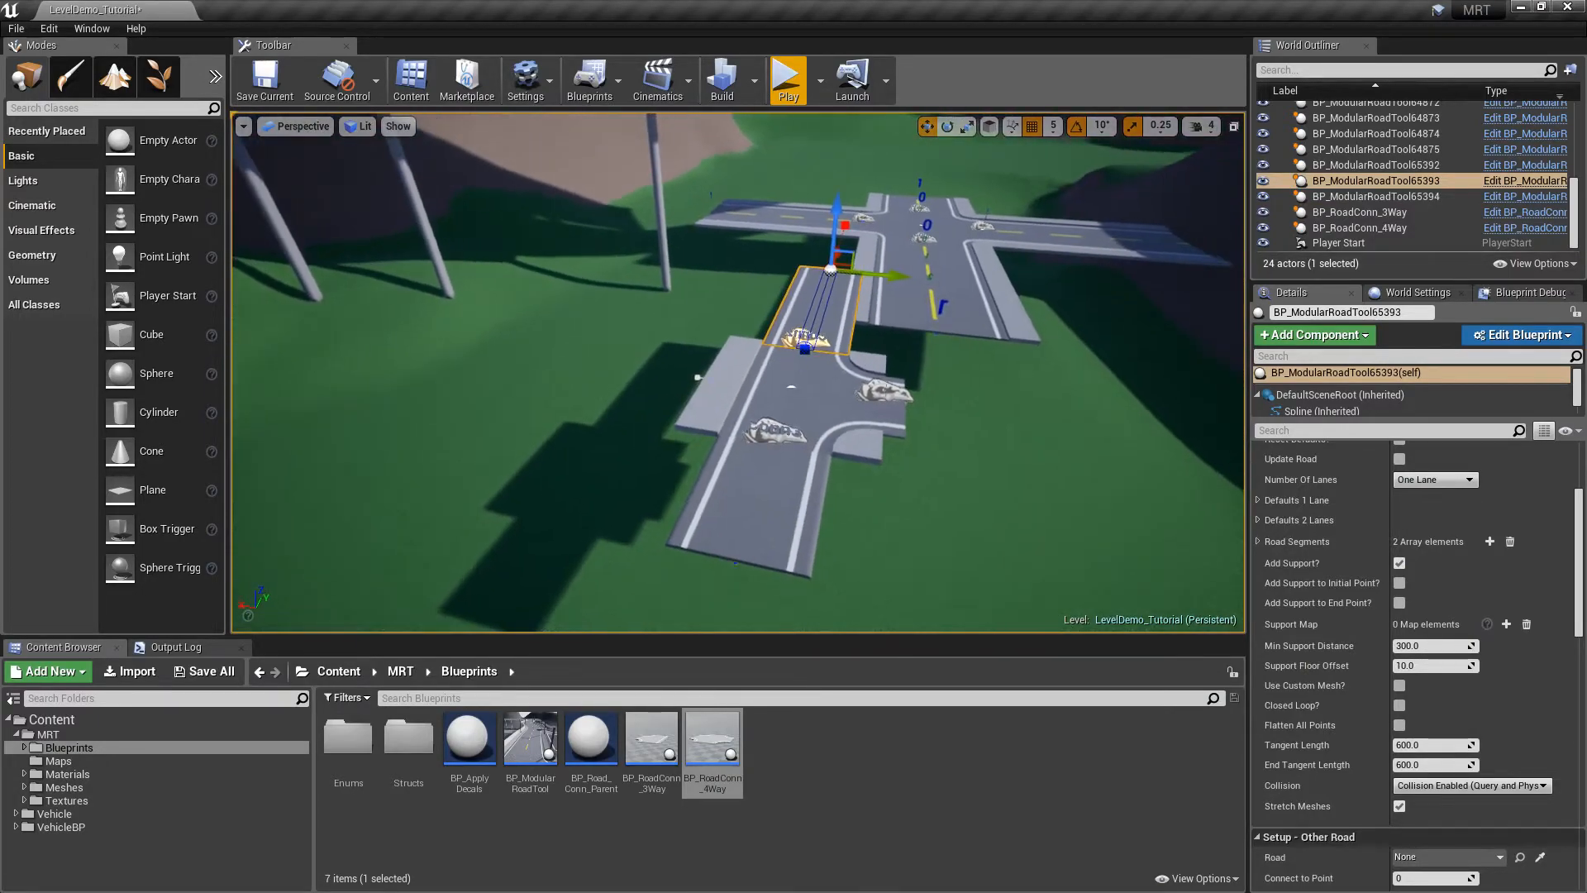
Enable left and right rails on both spawned roads, then reset and rebuild them
left_click(785, 491, "ctrl")
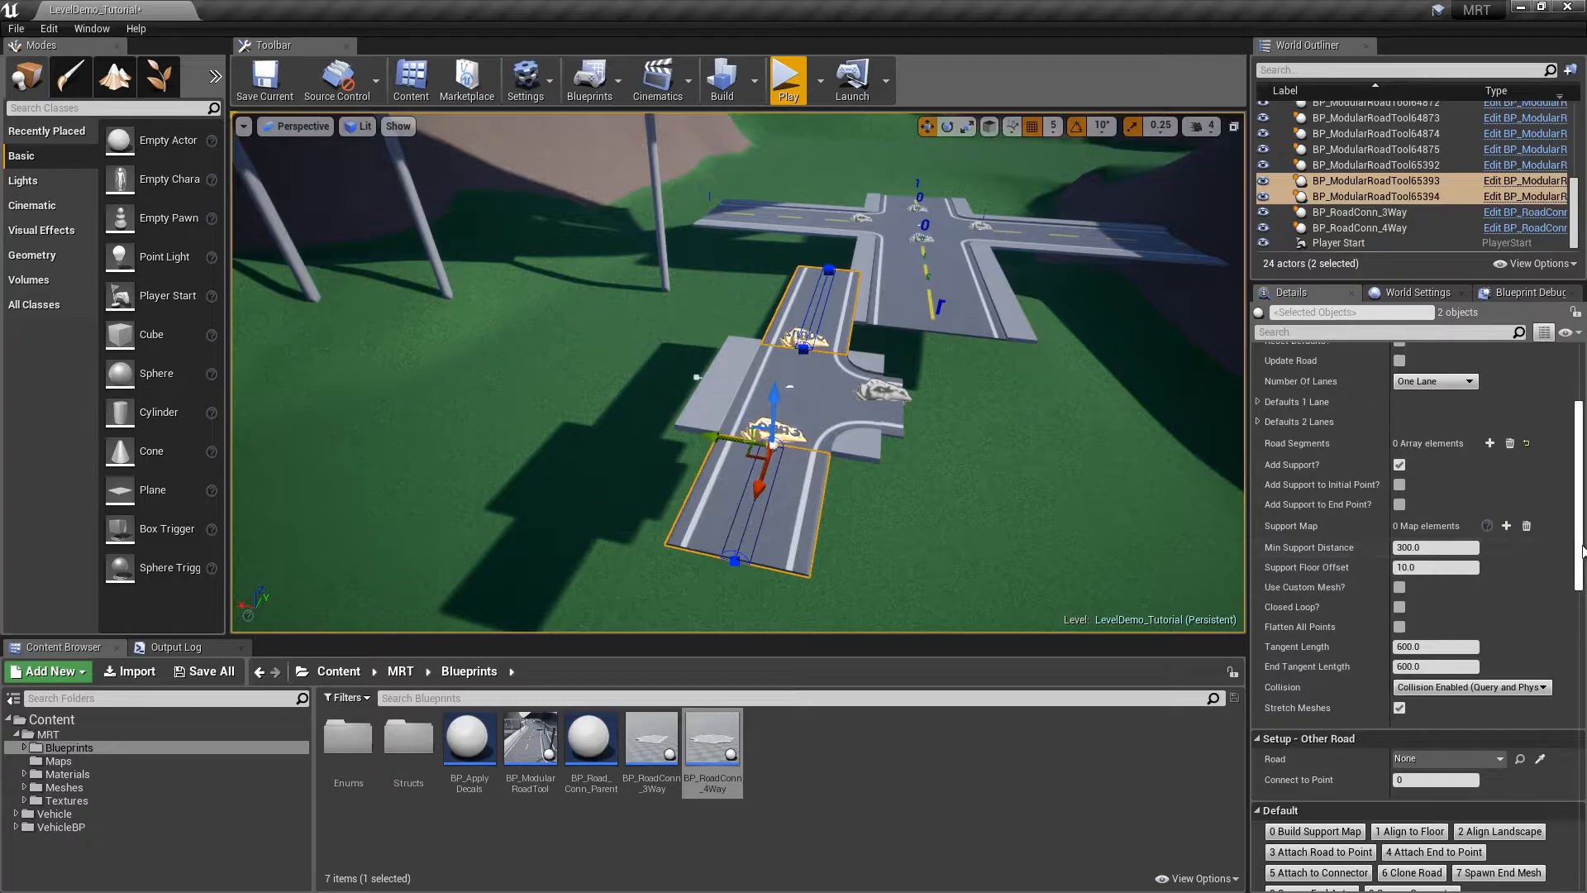
scroll(1405, 512, "up", 4)
left_click(1259, 553)
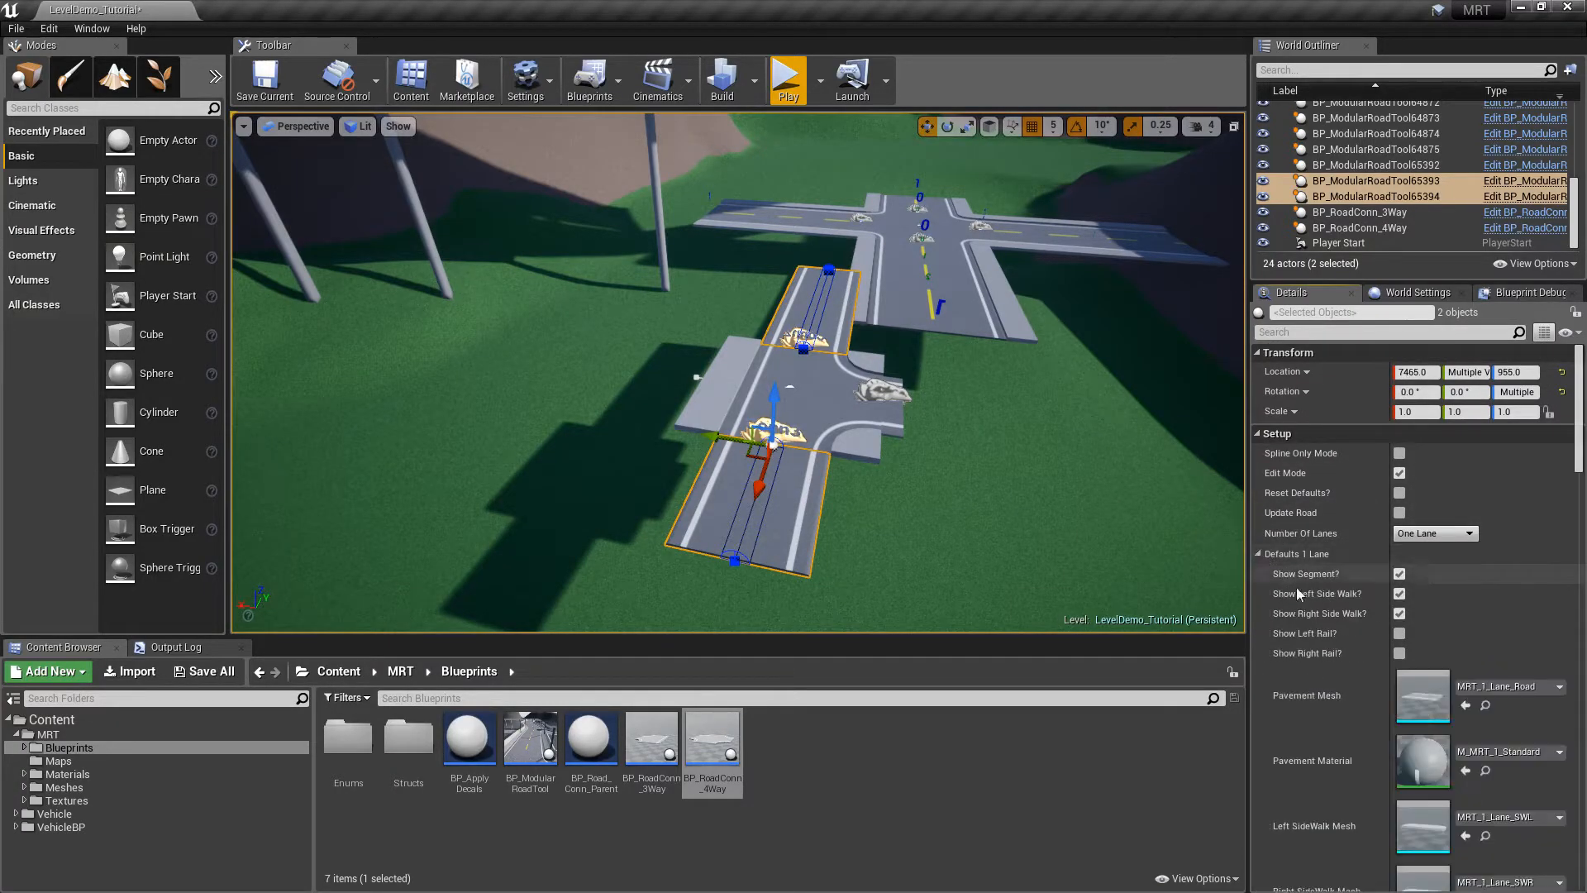
left_click(1399, 633)
left_click(1399, 652)
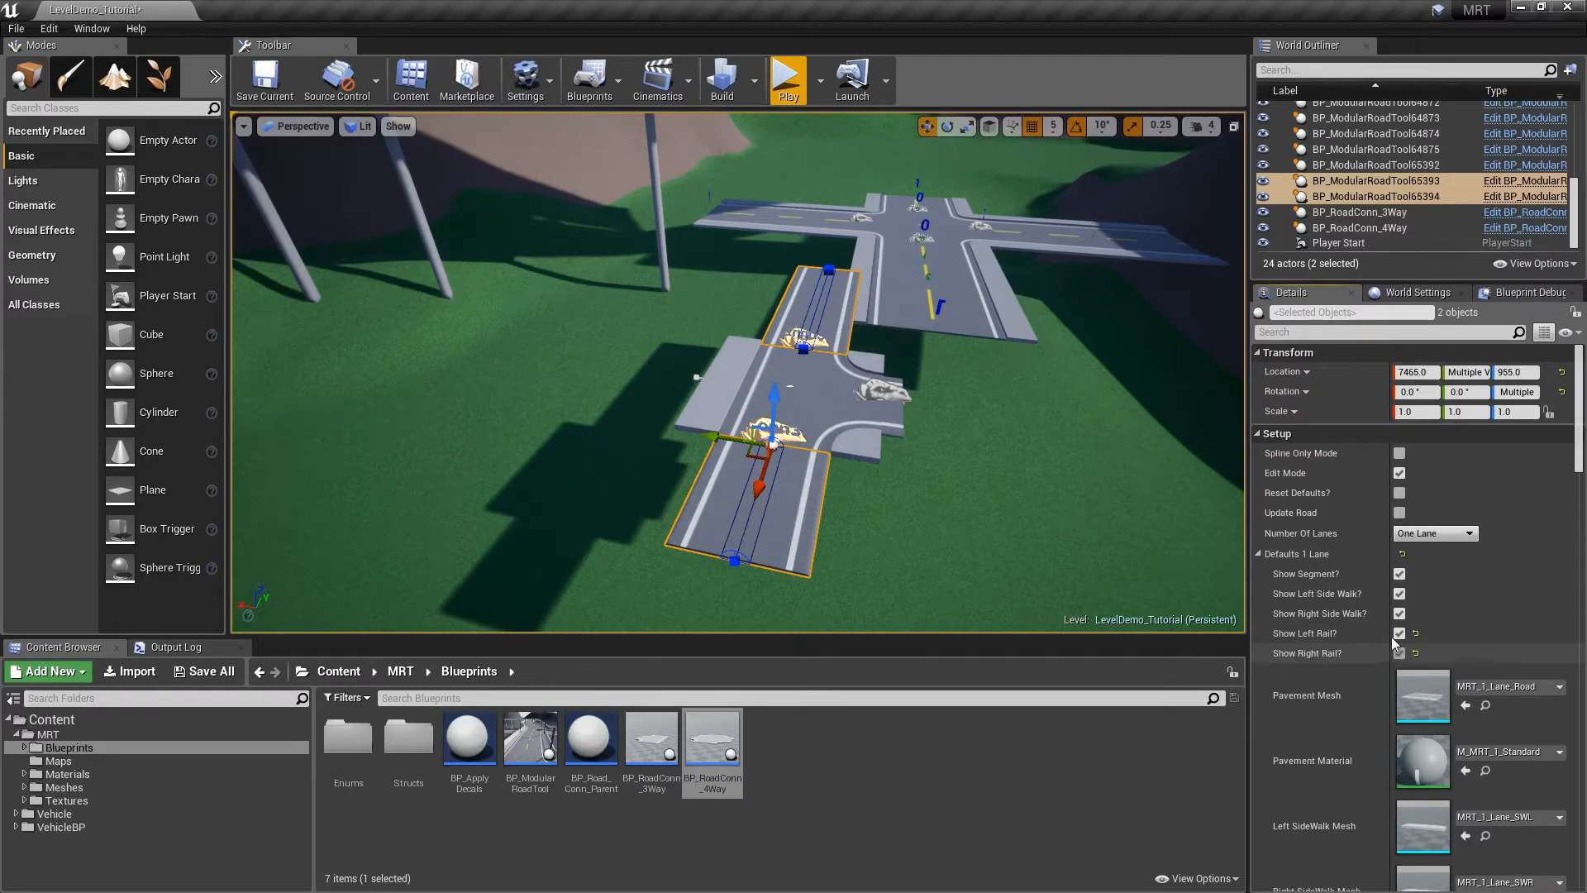
left_click(1258, 553)
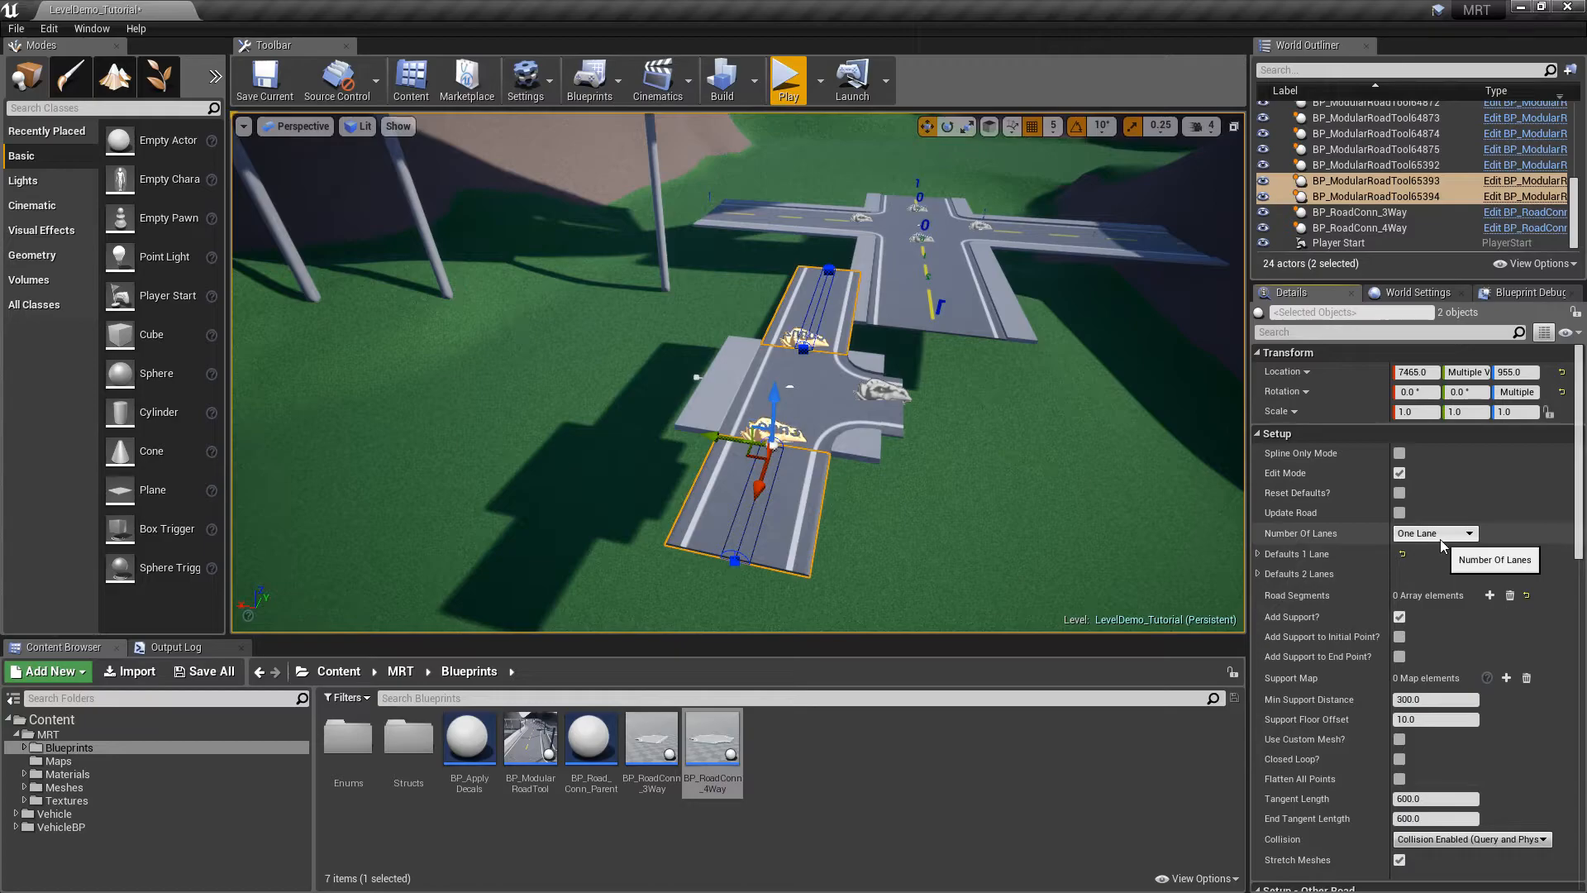
left_click(1399, 492)
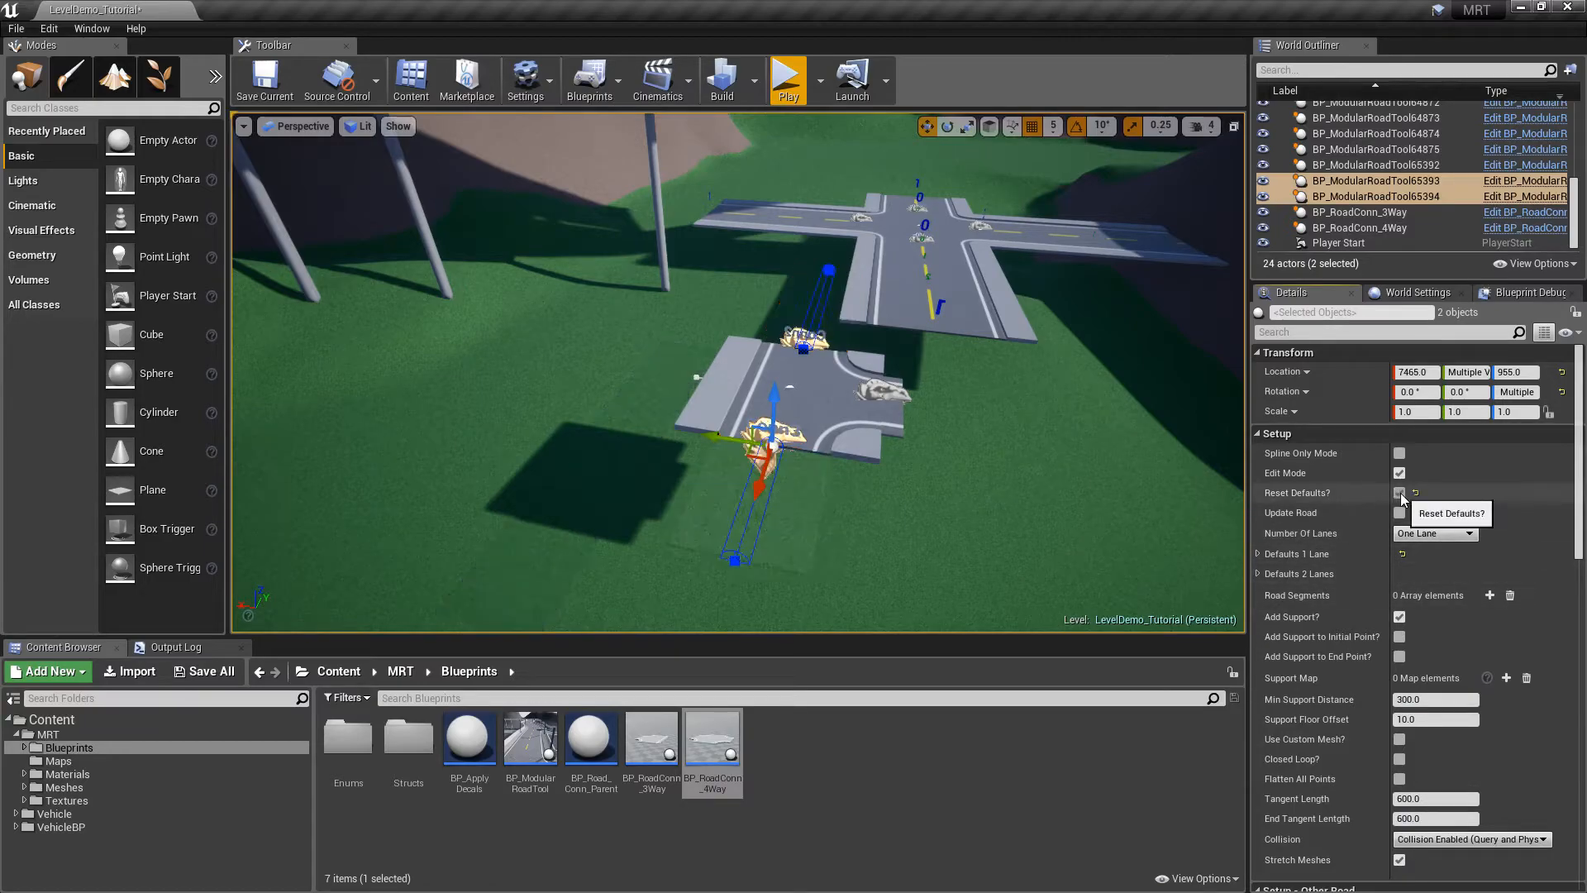
left_click(1399, 473)
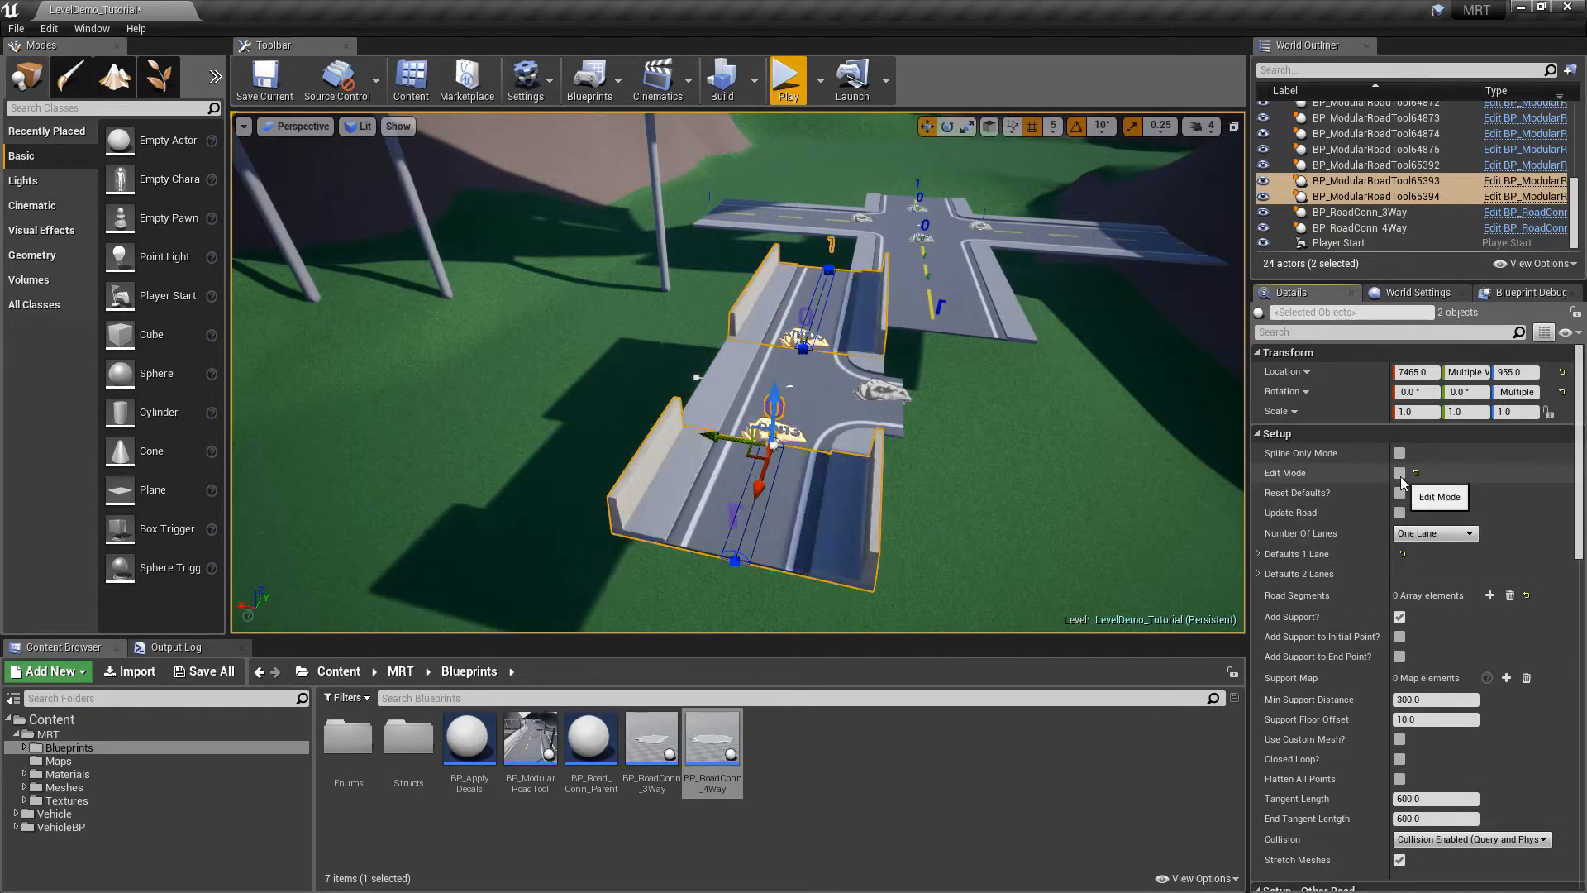
Tick Add Rail? on the 3-way junction to put a rail along its back edge
right_click_drag(1076, 457, 884, 463)
key("Escape")
right_click_drag(992, 401, 864, 330)
left_click(724, 245)
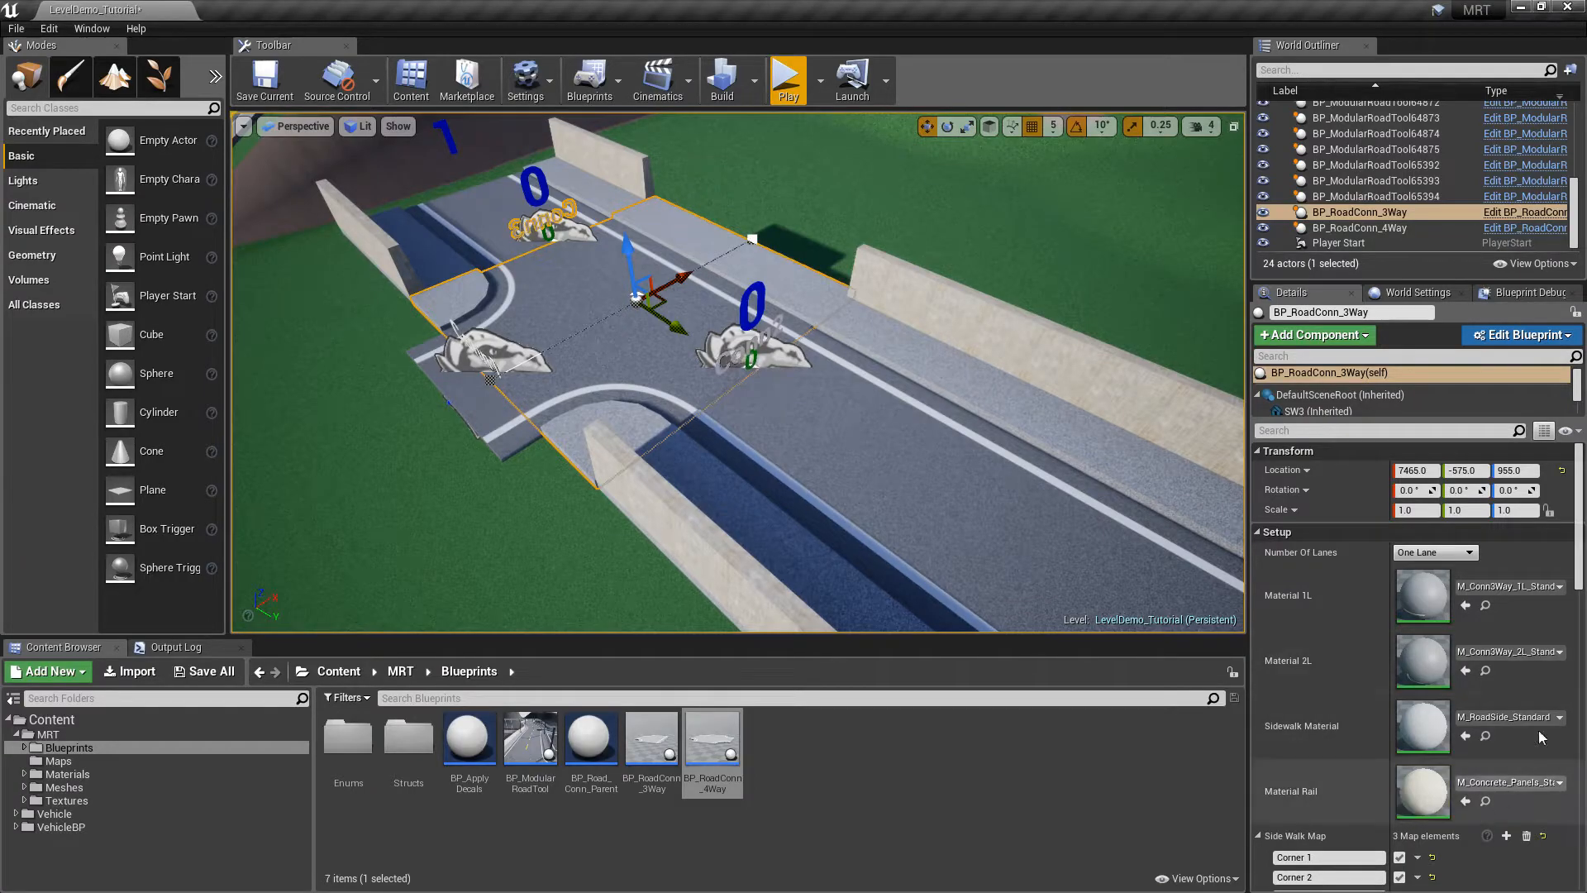
scroll(1521, 661, "down", 5)
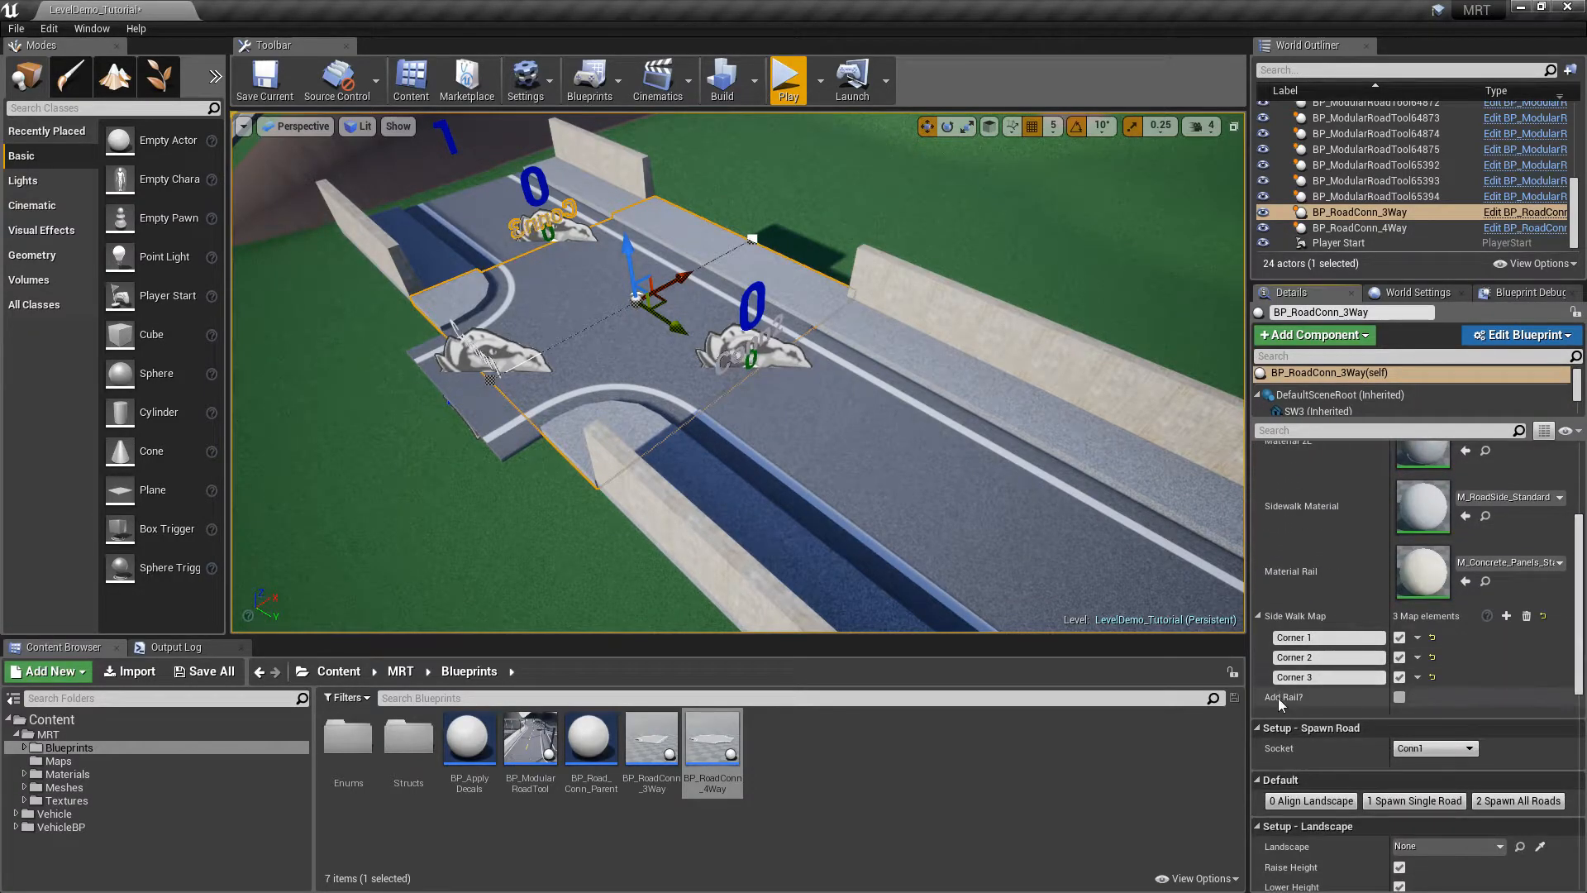
left_click(1398, 700)
key("Escape")
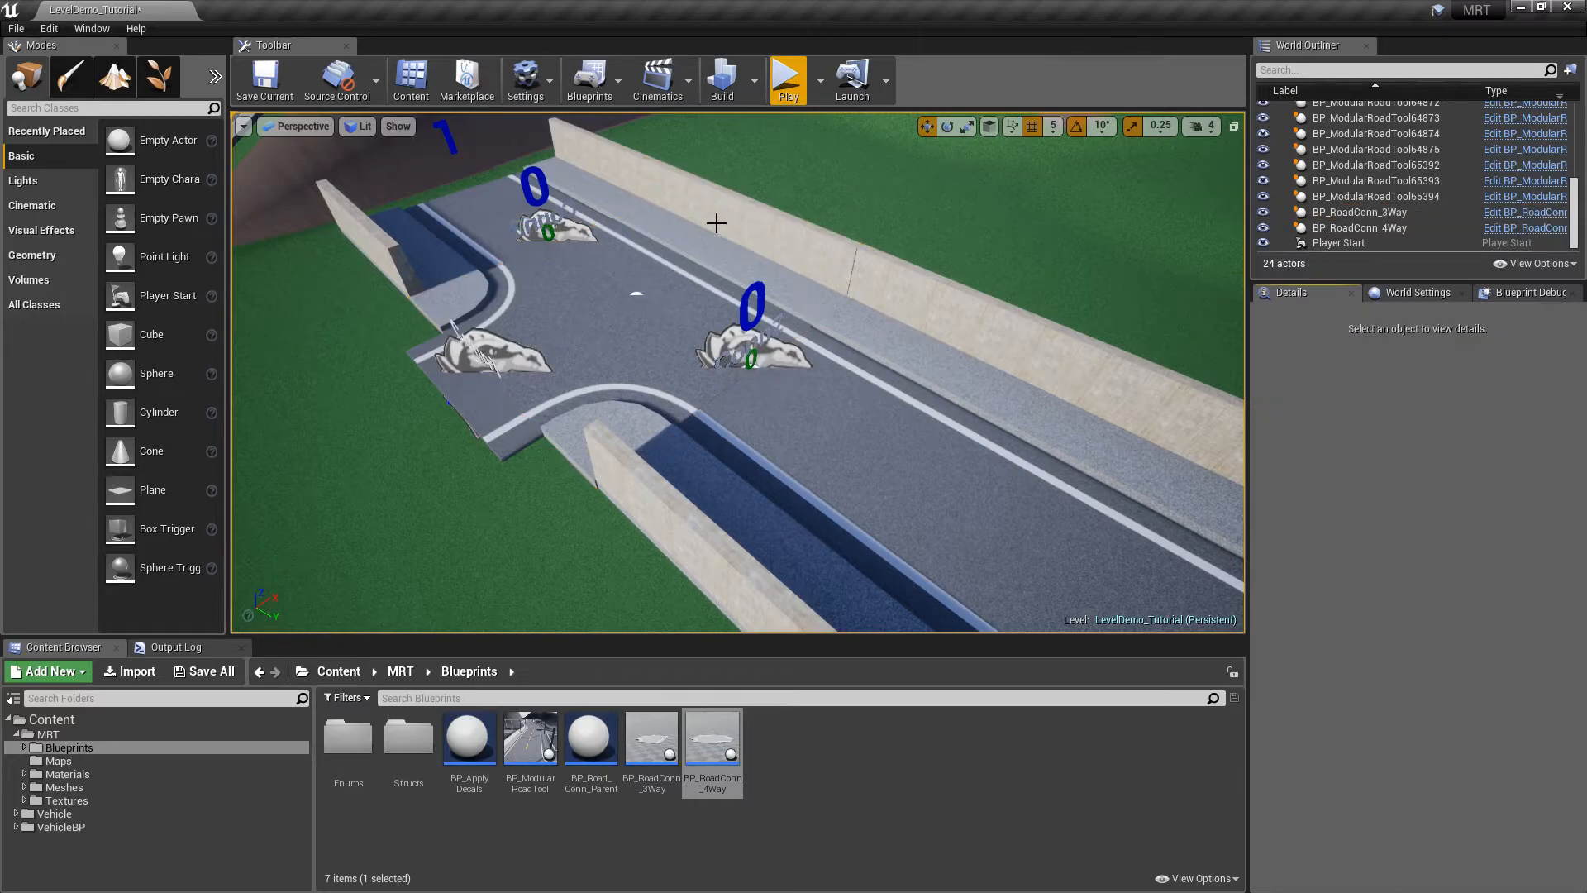
right_click_drag(645, 290, 818, 290)
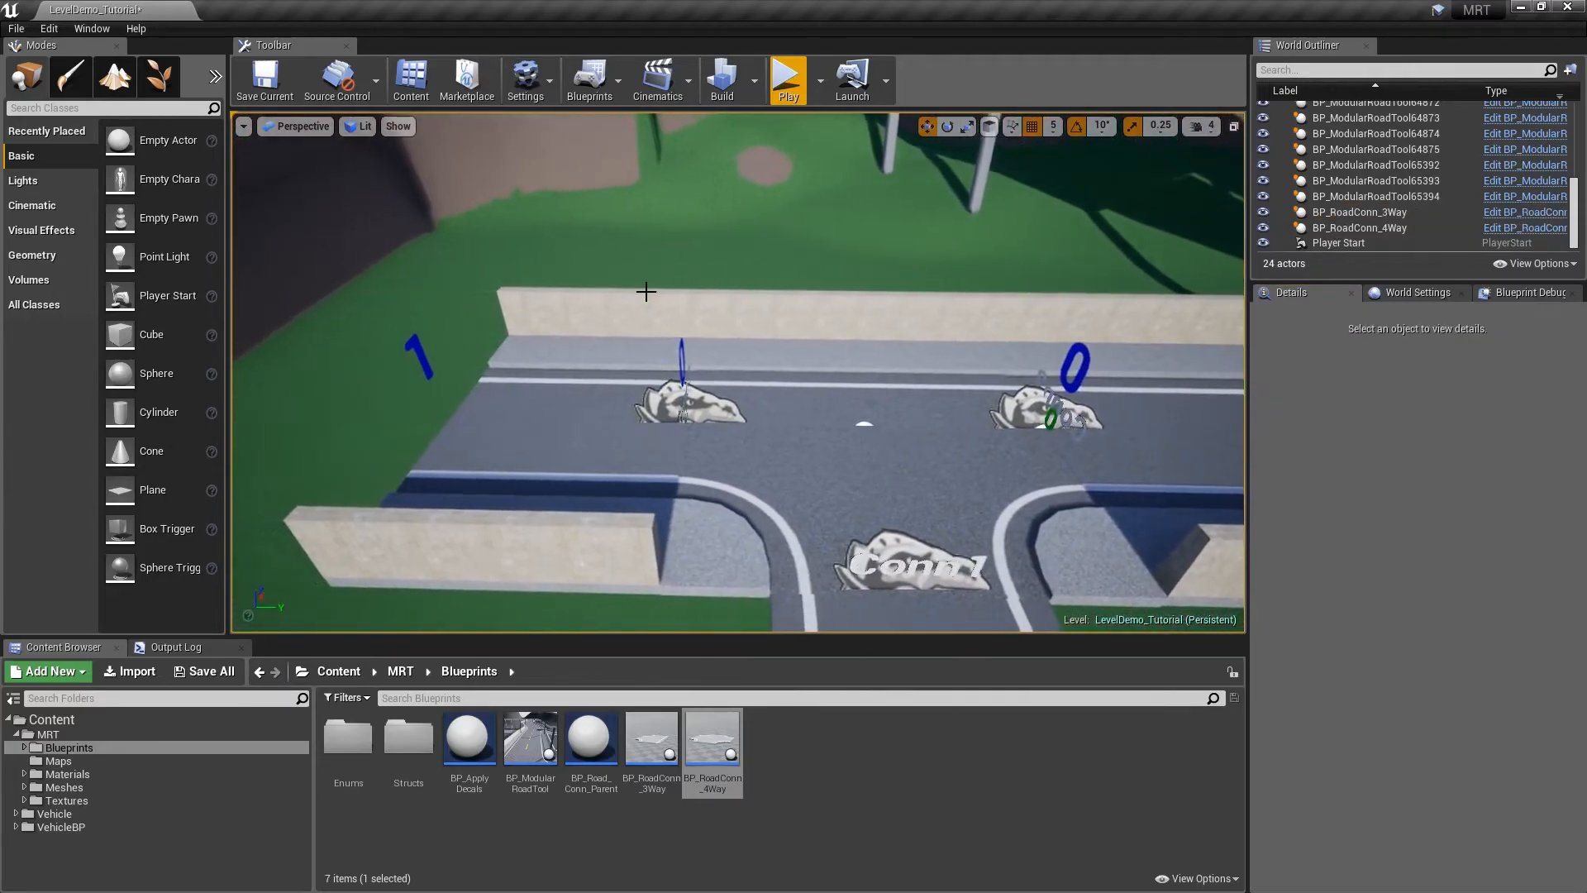
right_click_drag(992, 301, 1140, 297)
mouse_move(630, 336)
right_mouse_down()
mouse_move(769, 371)
mouse_move(630, 336)
right_mouse_up()
Toggle Edit Mode on the road beside the junction to rebuild it
left_click(793, 262)
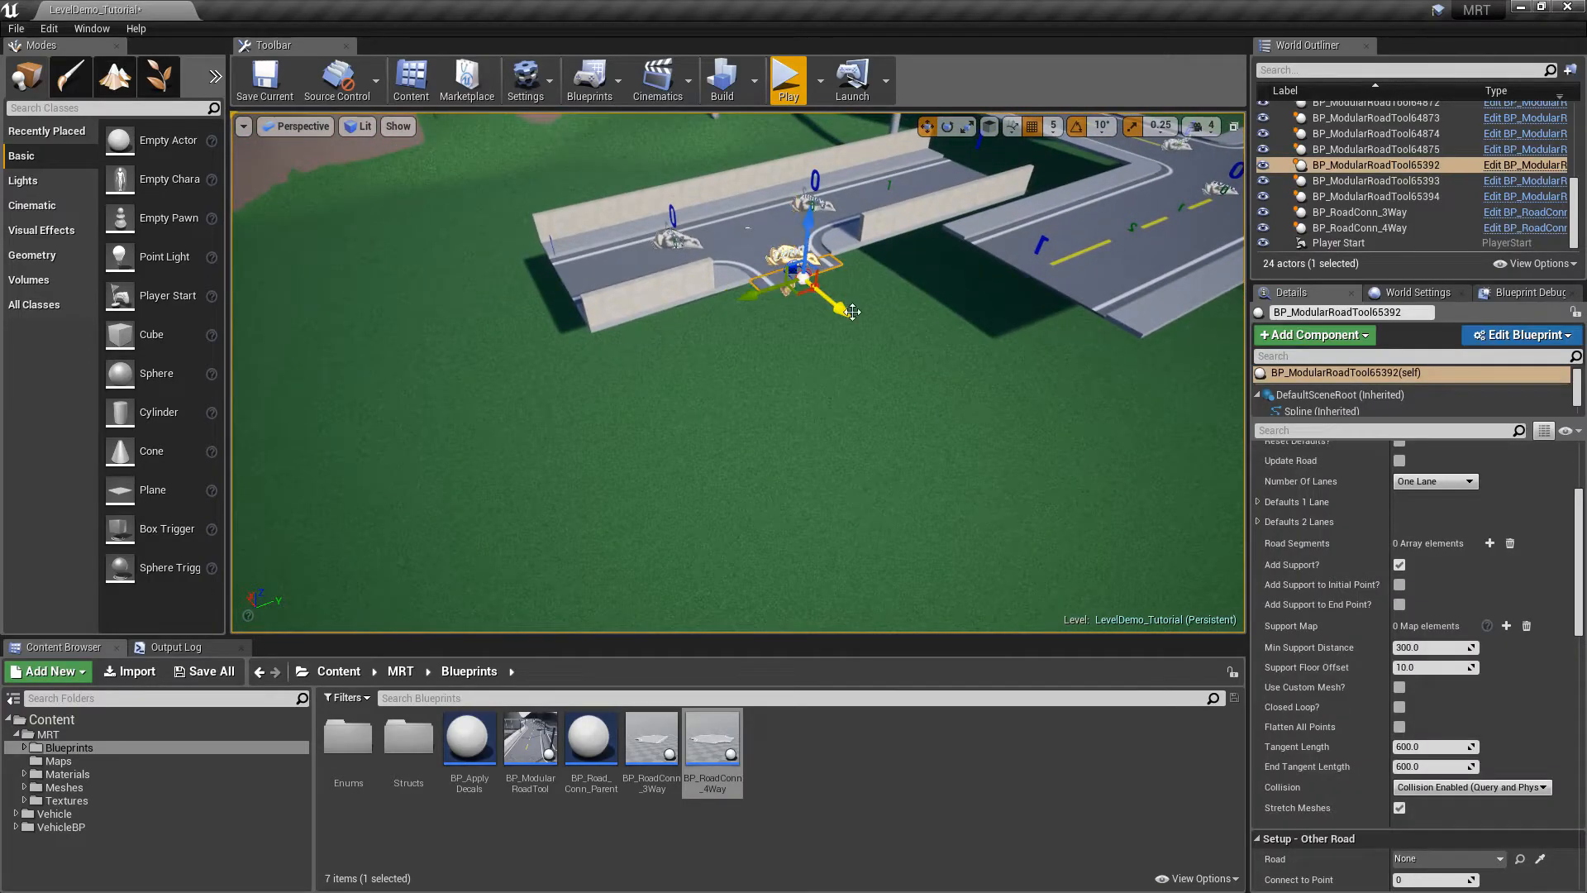
left_click_drag(852, 312, 1053, 554)
left_click_drag(1576, 571, 1573, 528)
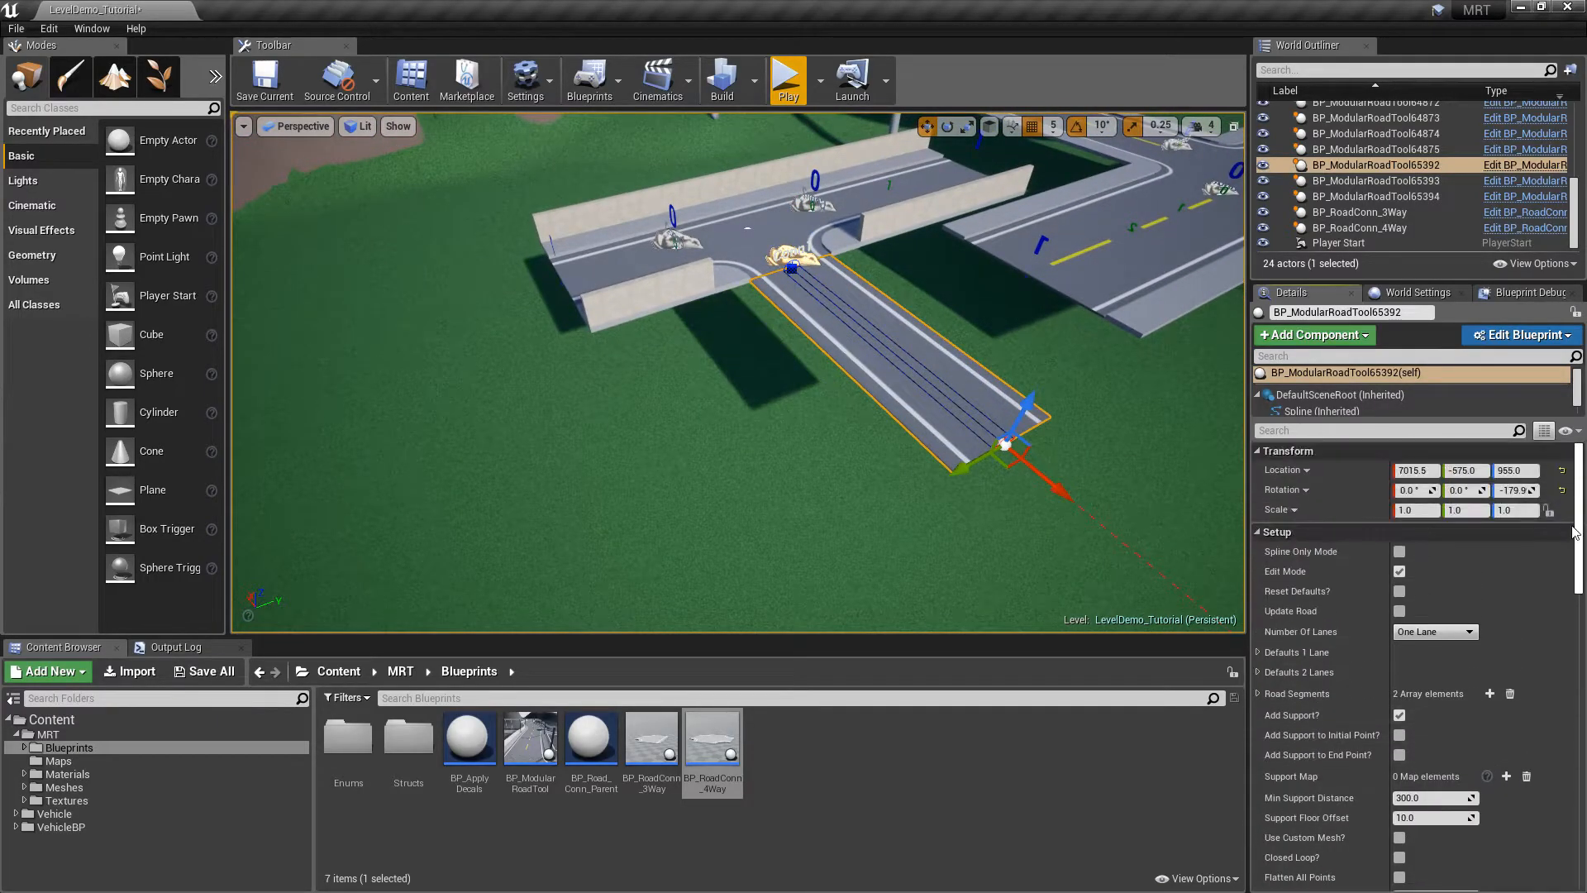
left_click(1285, 657)
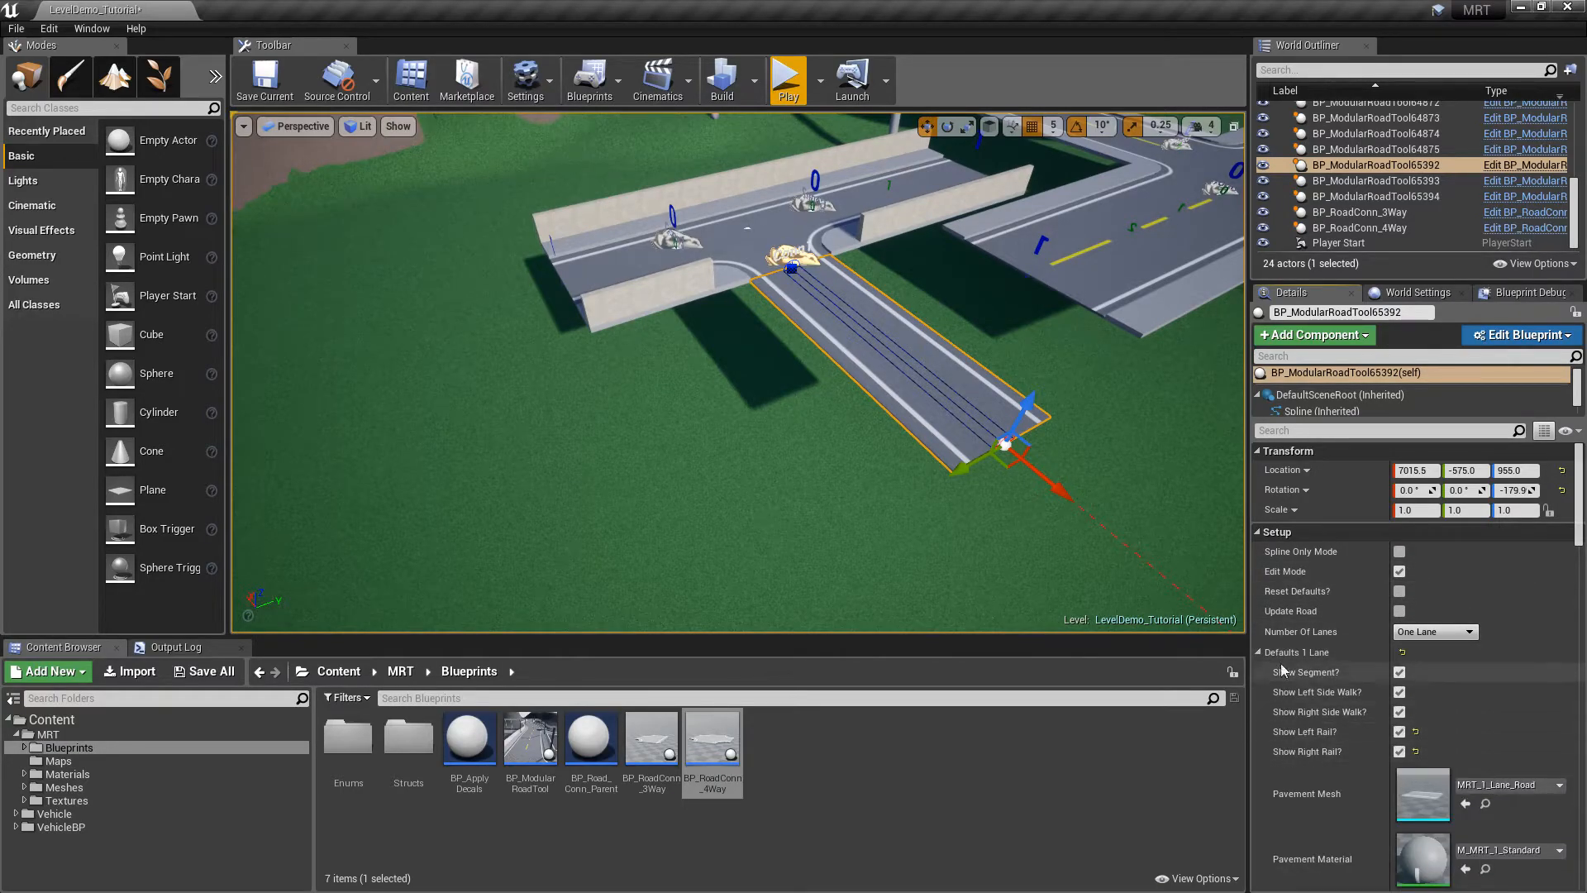
left_click(1285, 653)
left_click(1400, 571)
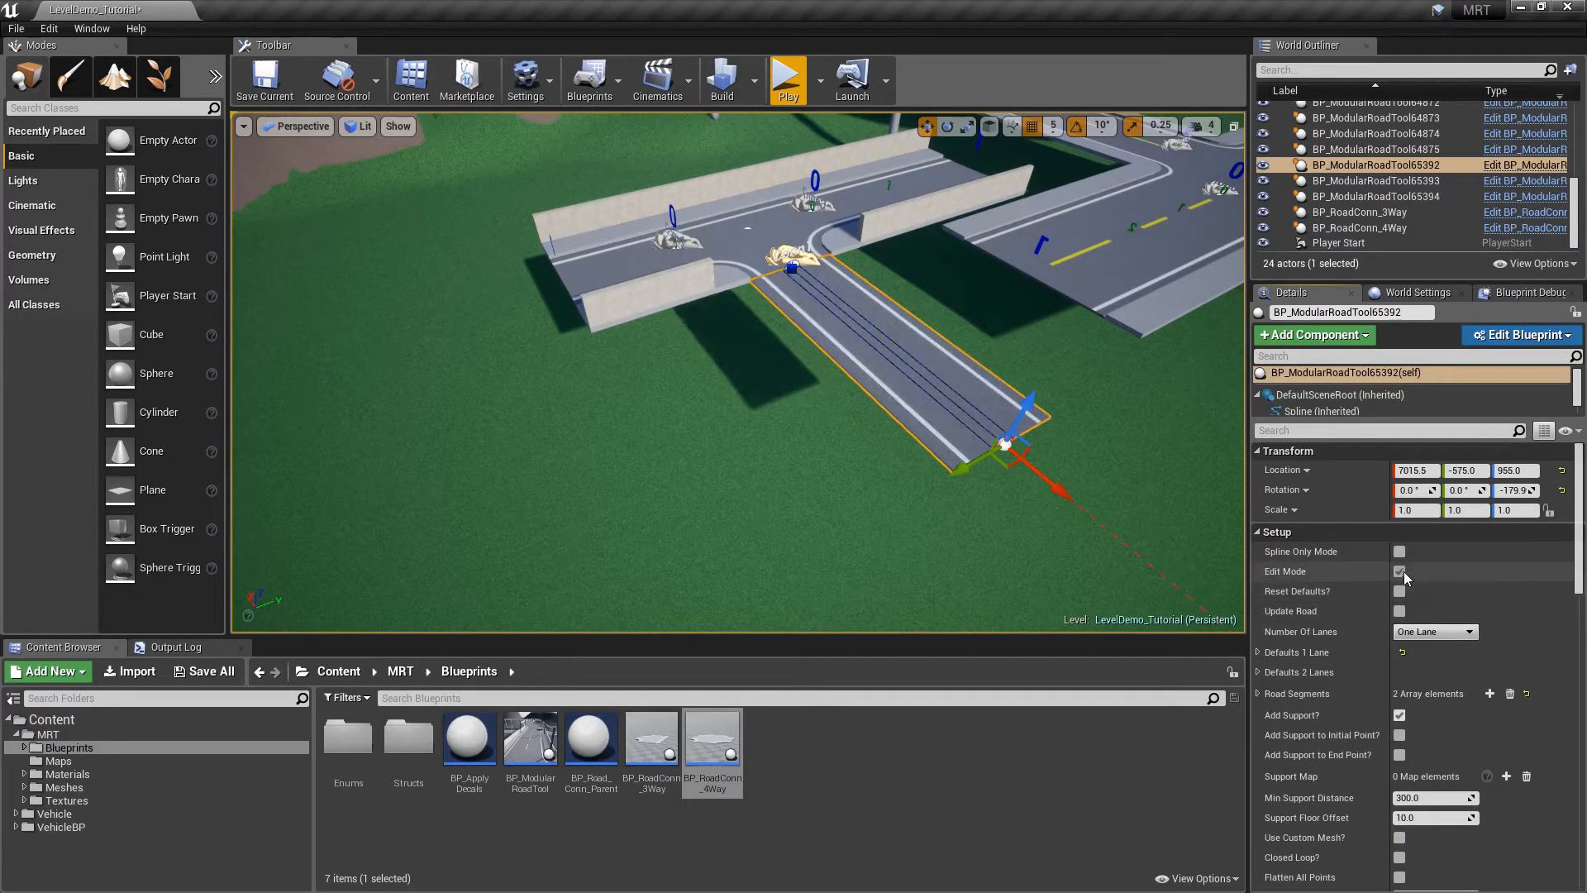
left_click(744, 496)
right_click_drag(744, 496, 919, 372)
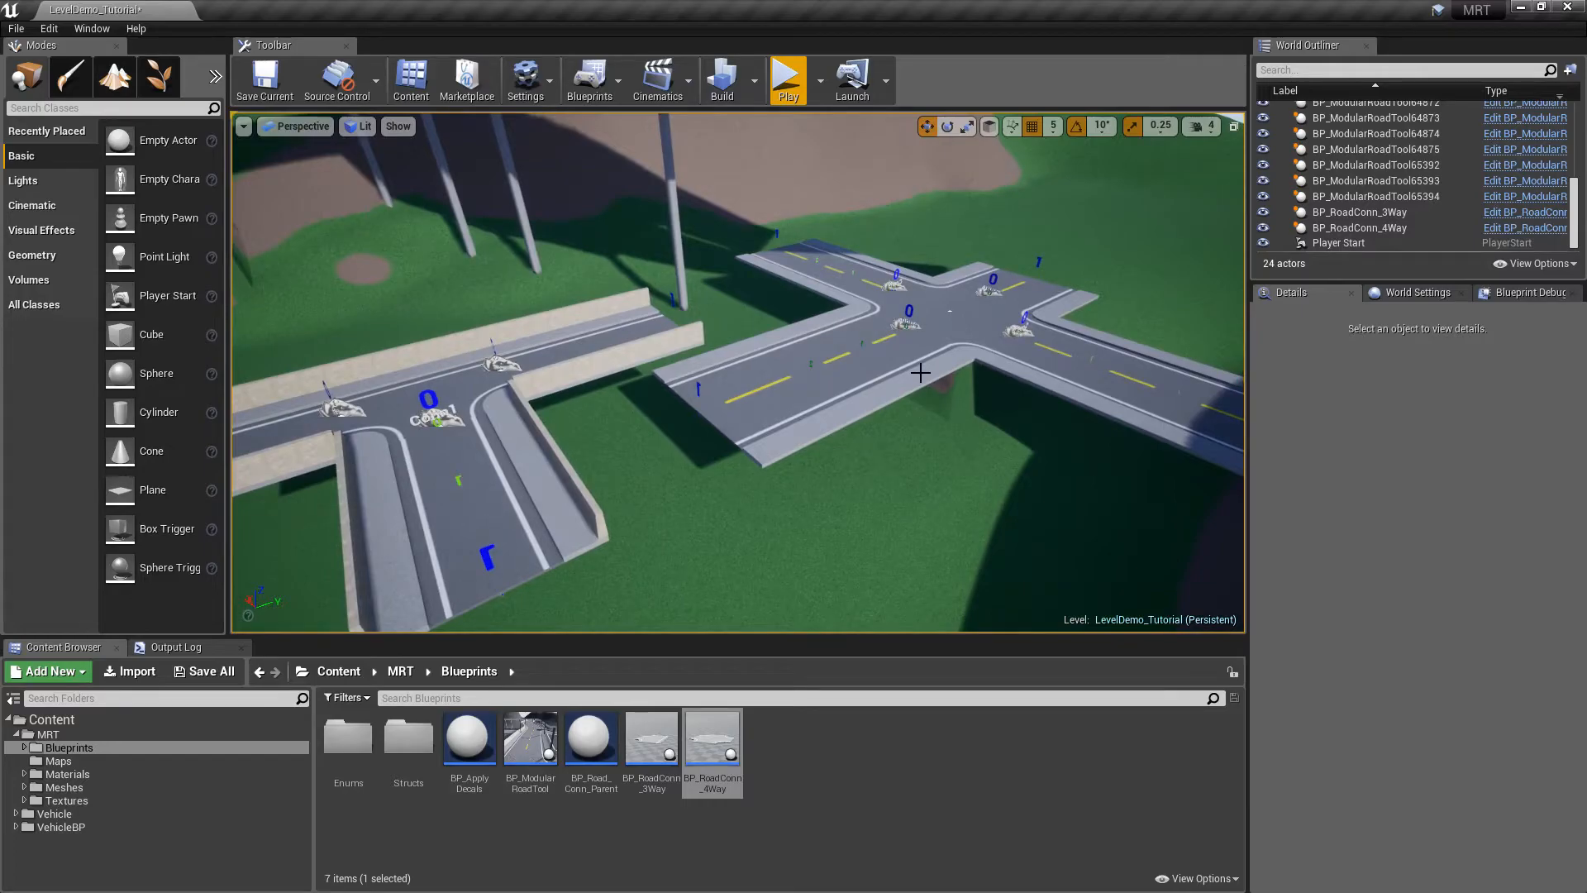
Fly up to the elevated road BP_ModularRoadTool63940 and select it
right_click_drag(870, 335, 917, 277)
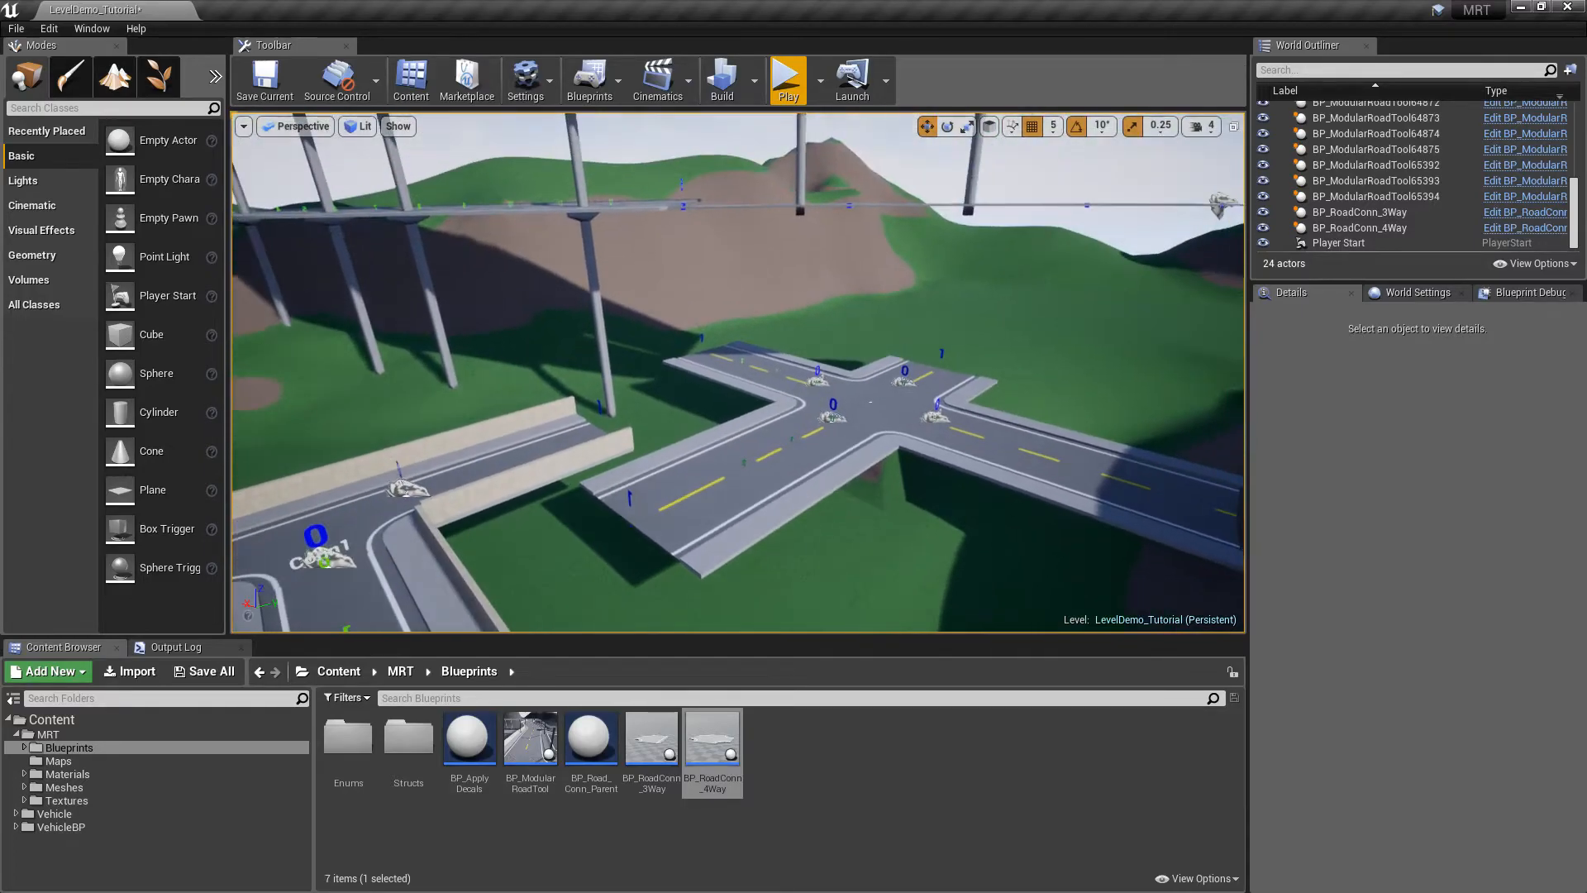
right_click_drag(870, 402, 988, 351)
right_click_drag(662, 330, 662, 307)
left_click(662, 306)
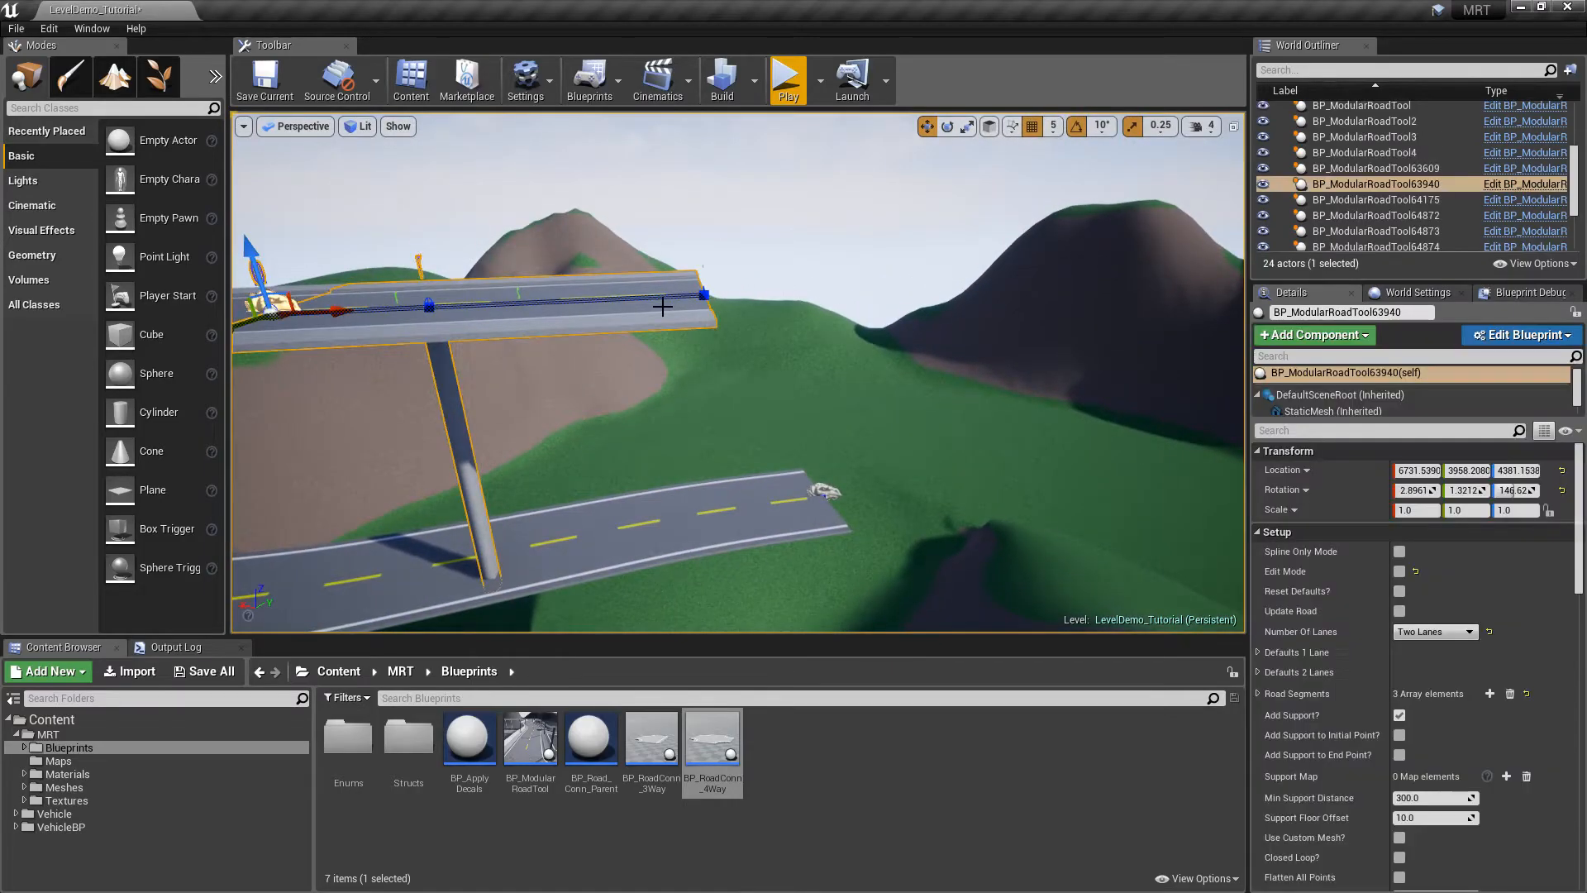
left_click_drag(1580, 576, 1585, 803)
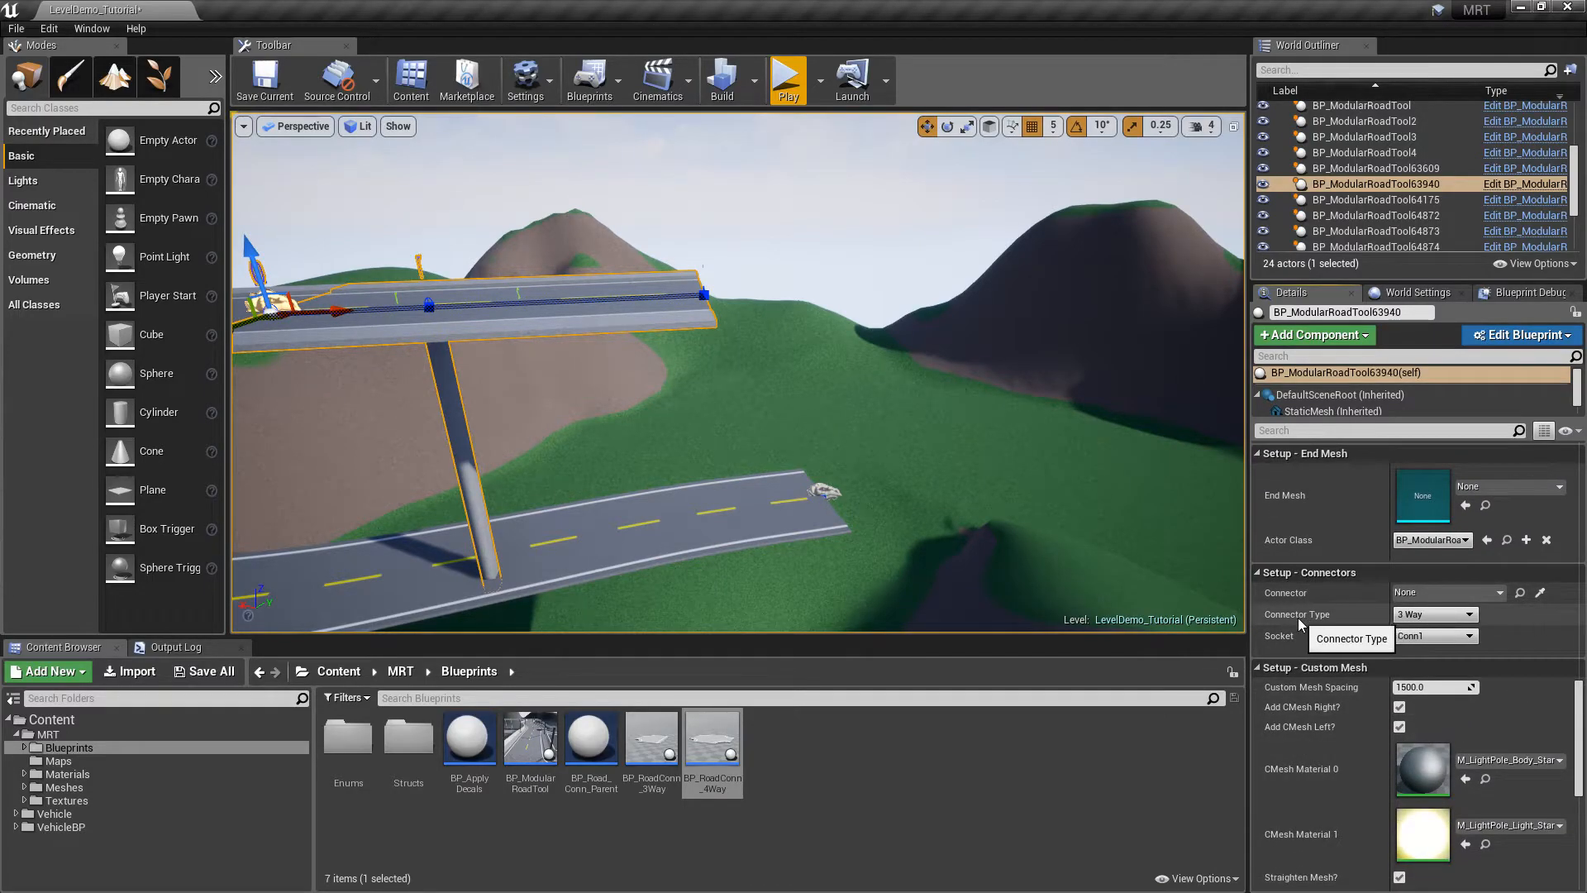
Set Connector Type to 4 Way, spawn the connector, and frame the new junction
left_click(1429, 615)
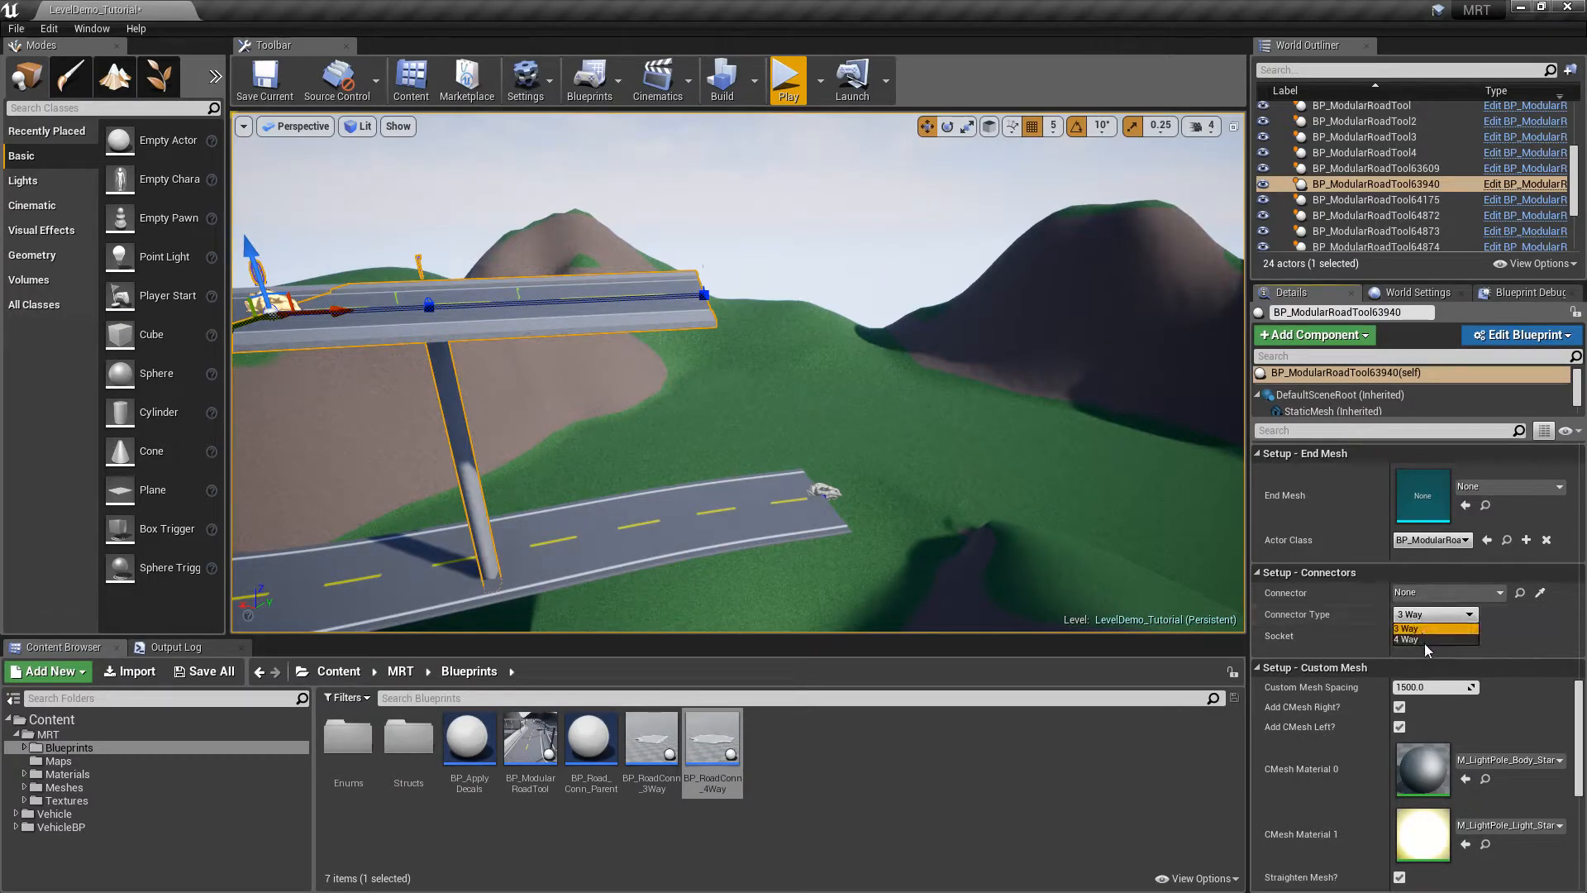
left_click(1430, 638)
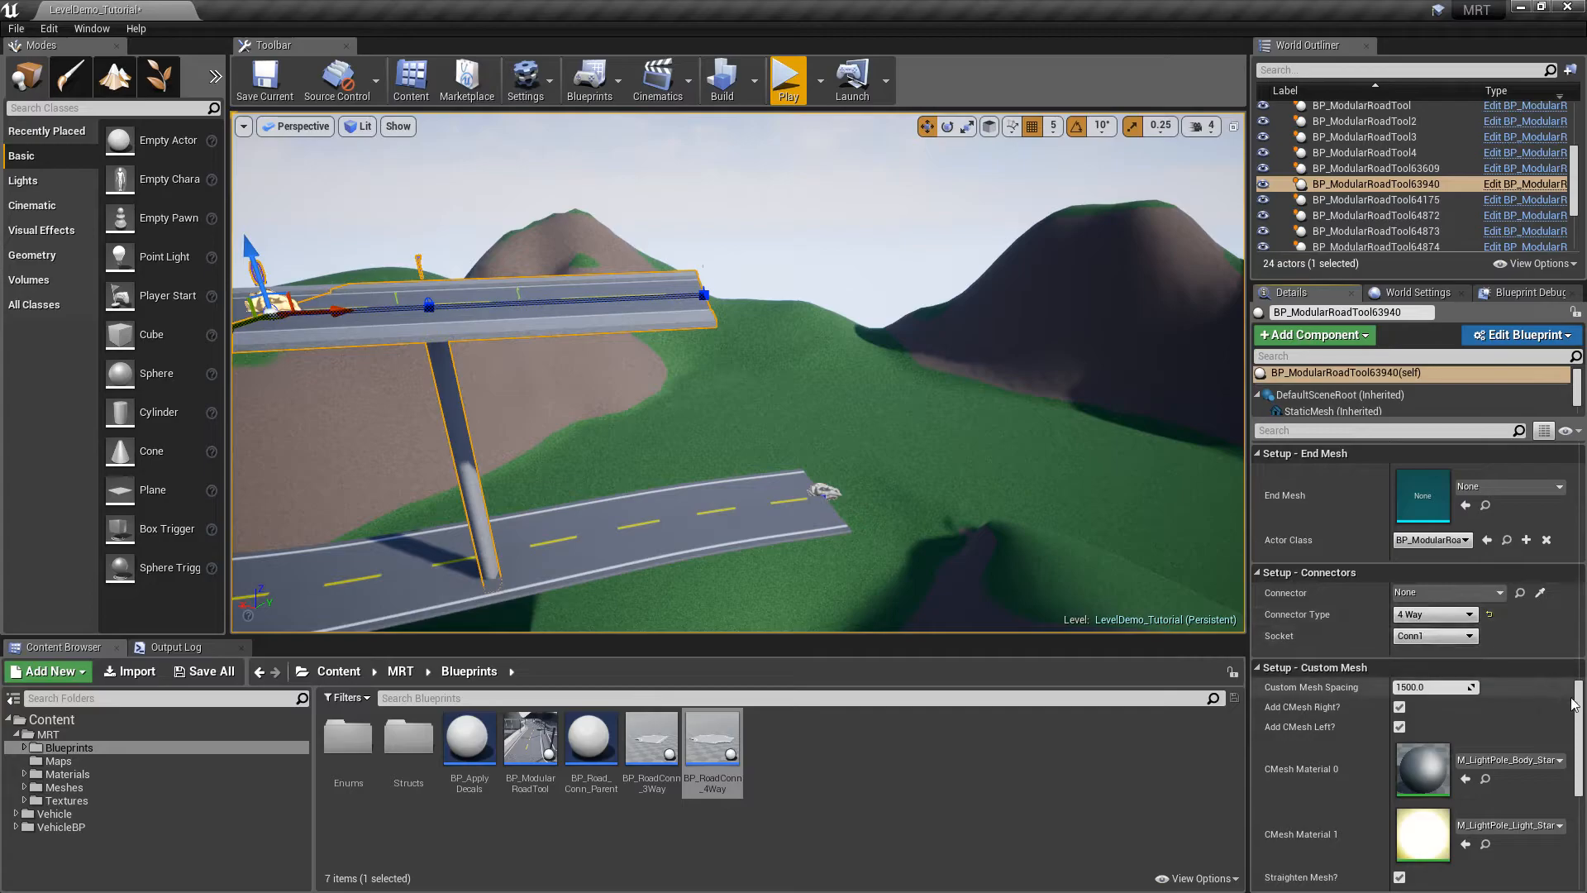
scroll(1471, 628, "up", 6)
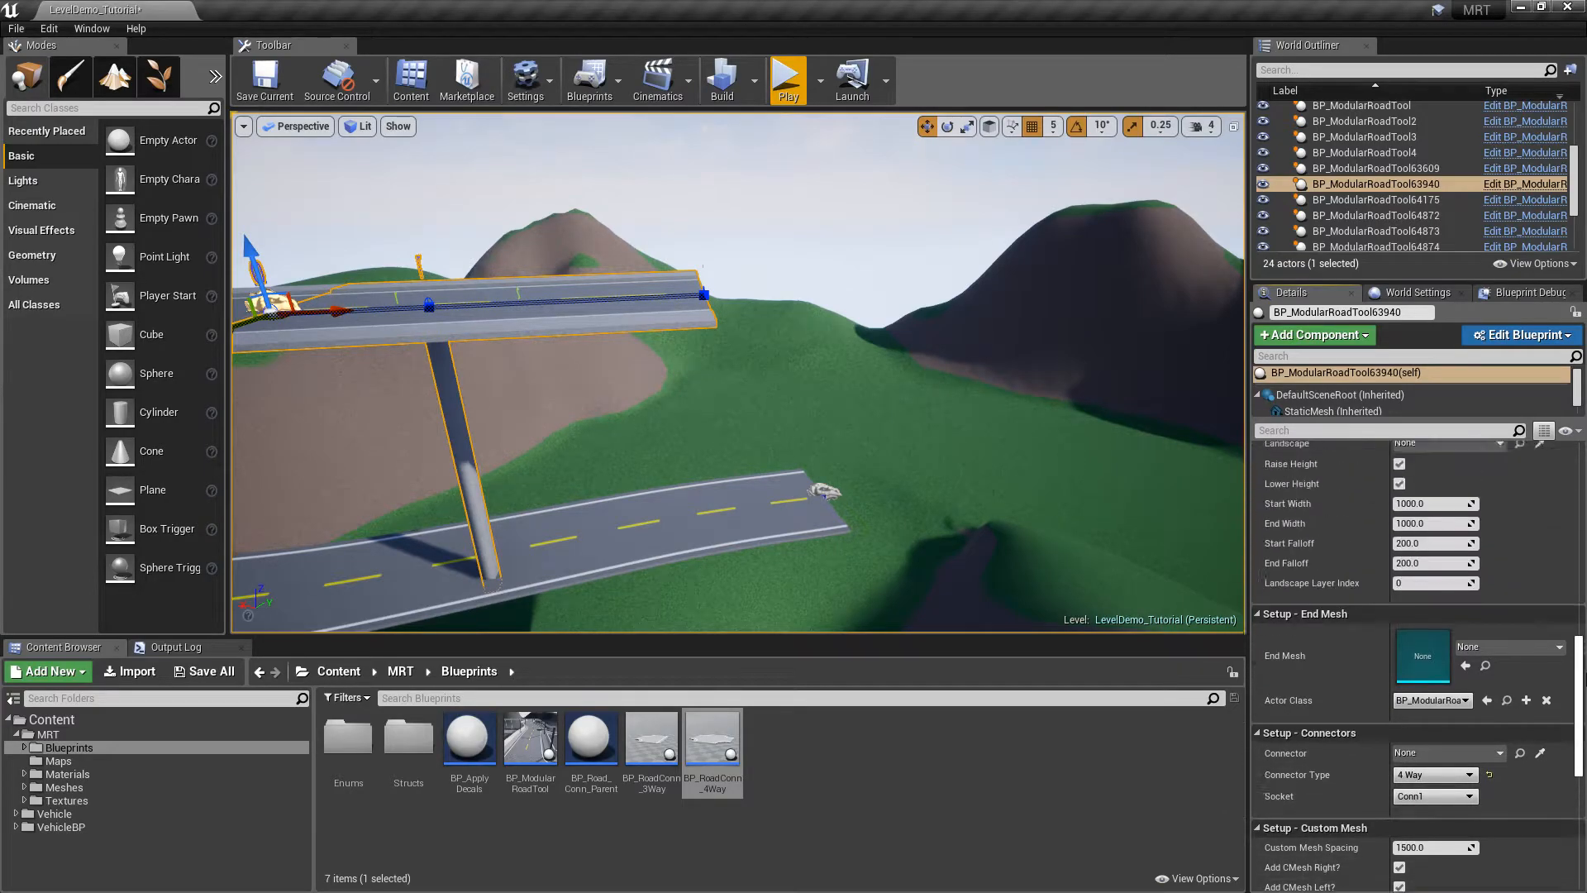
left_click(1403, 605)
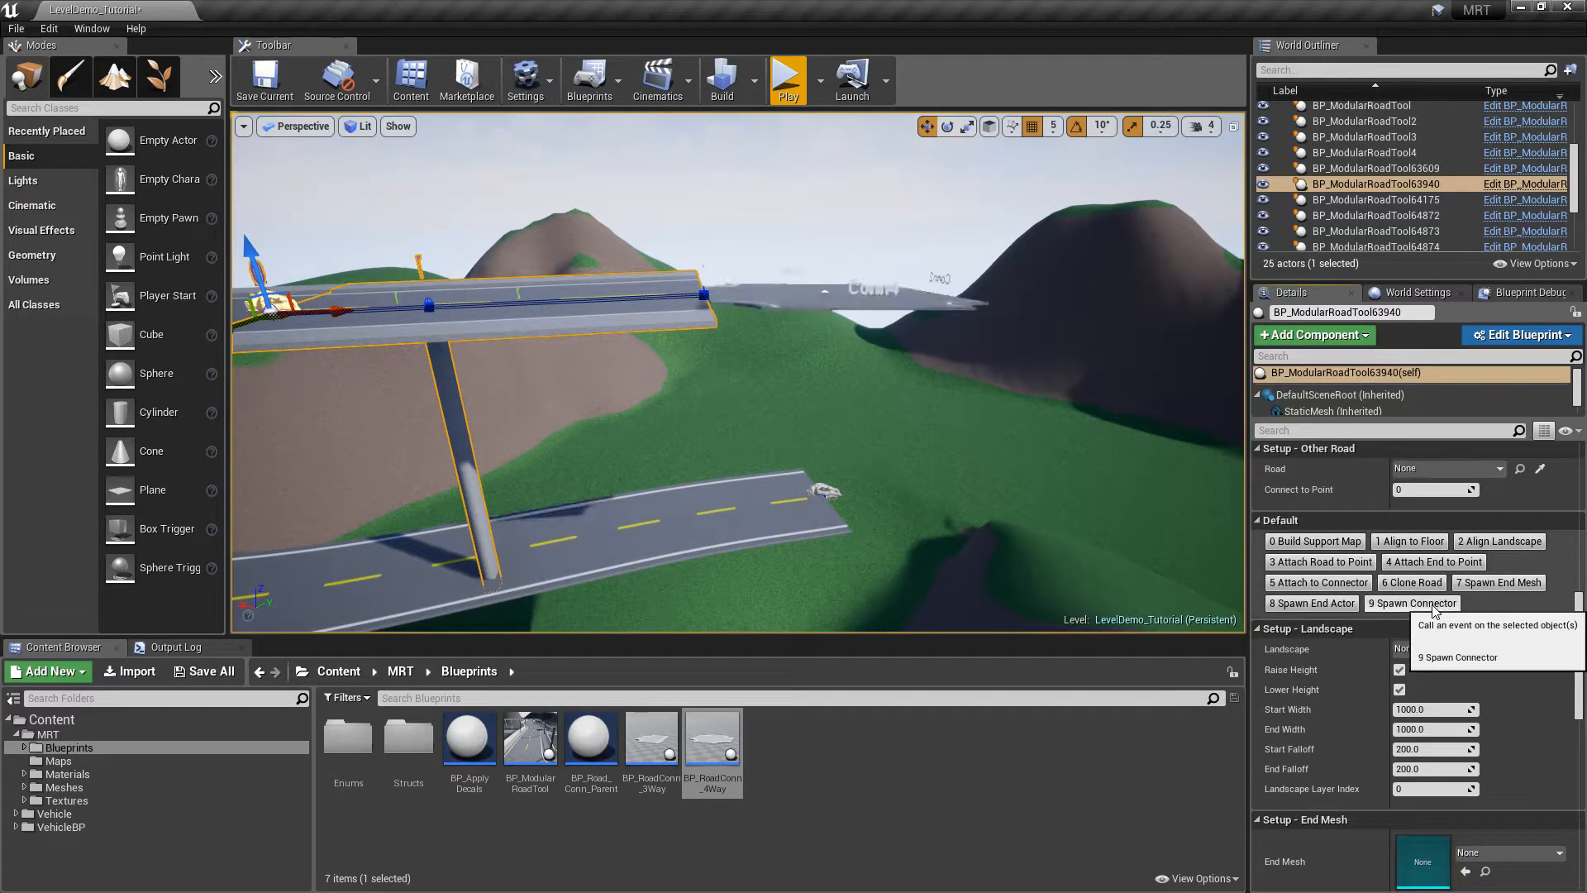
right_click_drag(1066, 457, 1063, 411)
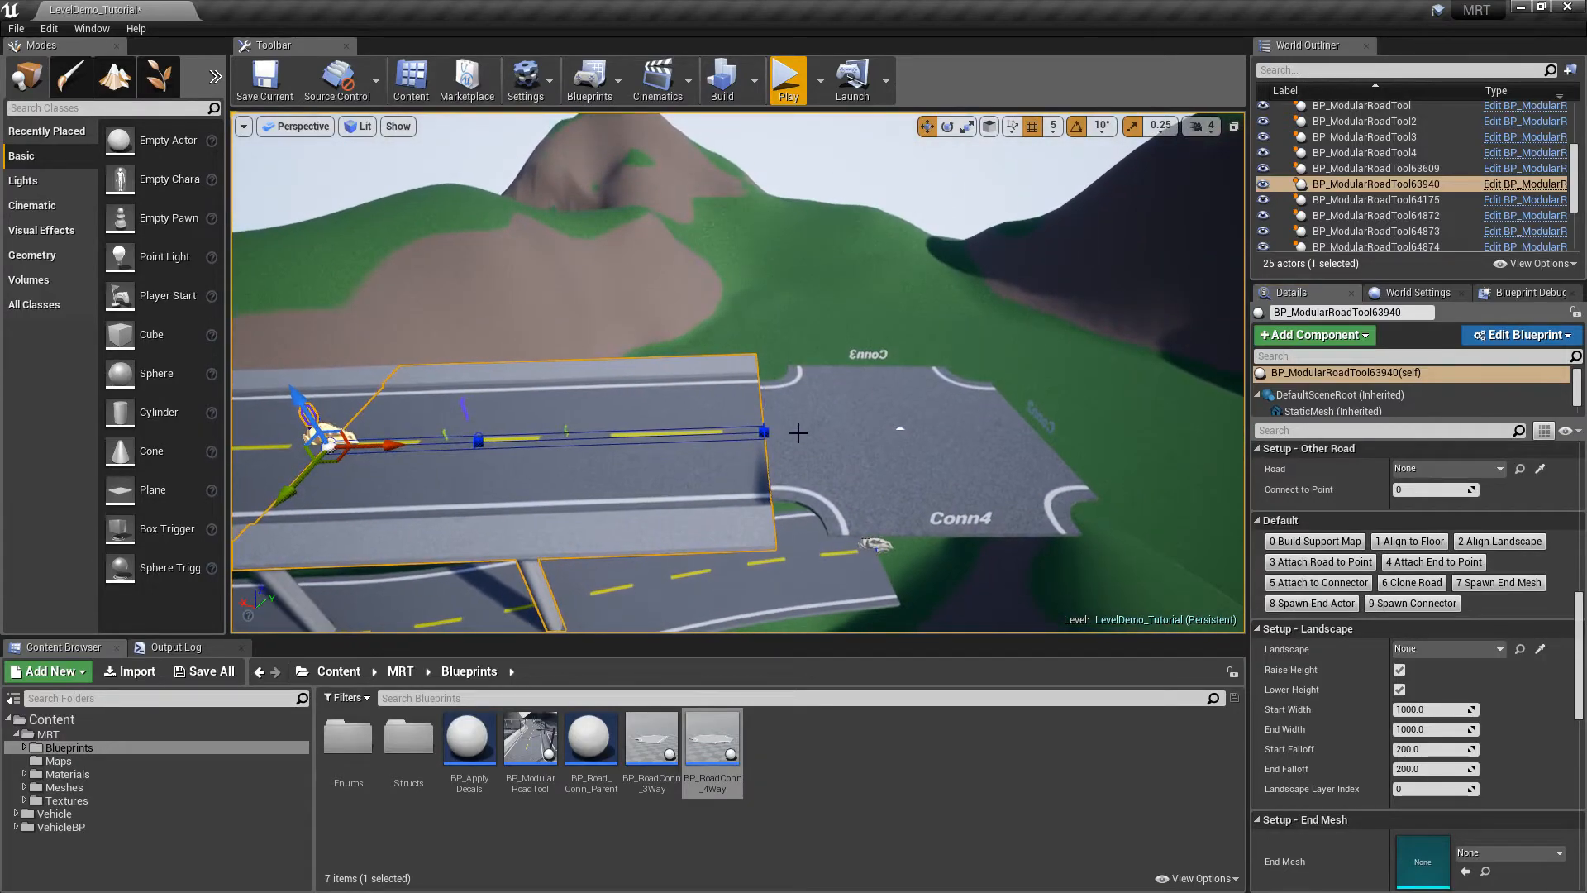
left_click(801, 432)
key("f")
right_click_drag(801, 432, 845, 406)
Delete the 4-way junction BP_RoadConn_4Way5583 from the elevated road's end
left_click(672, 450)
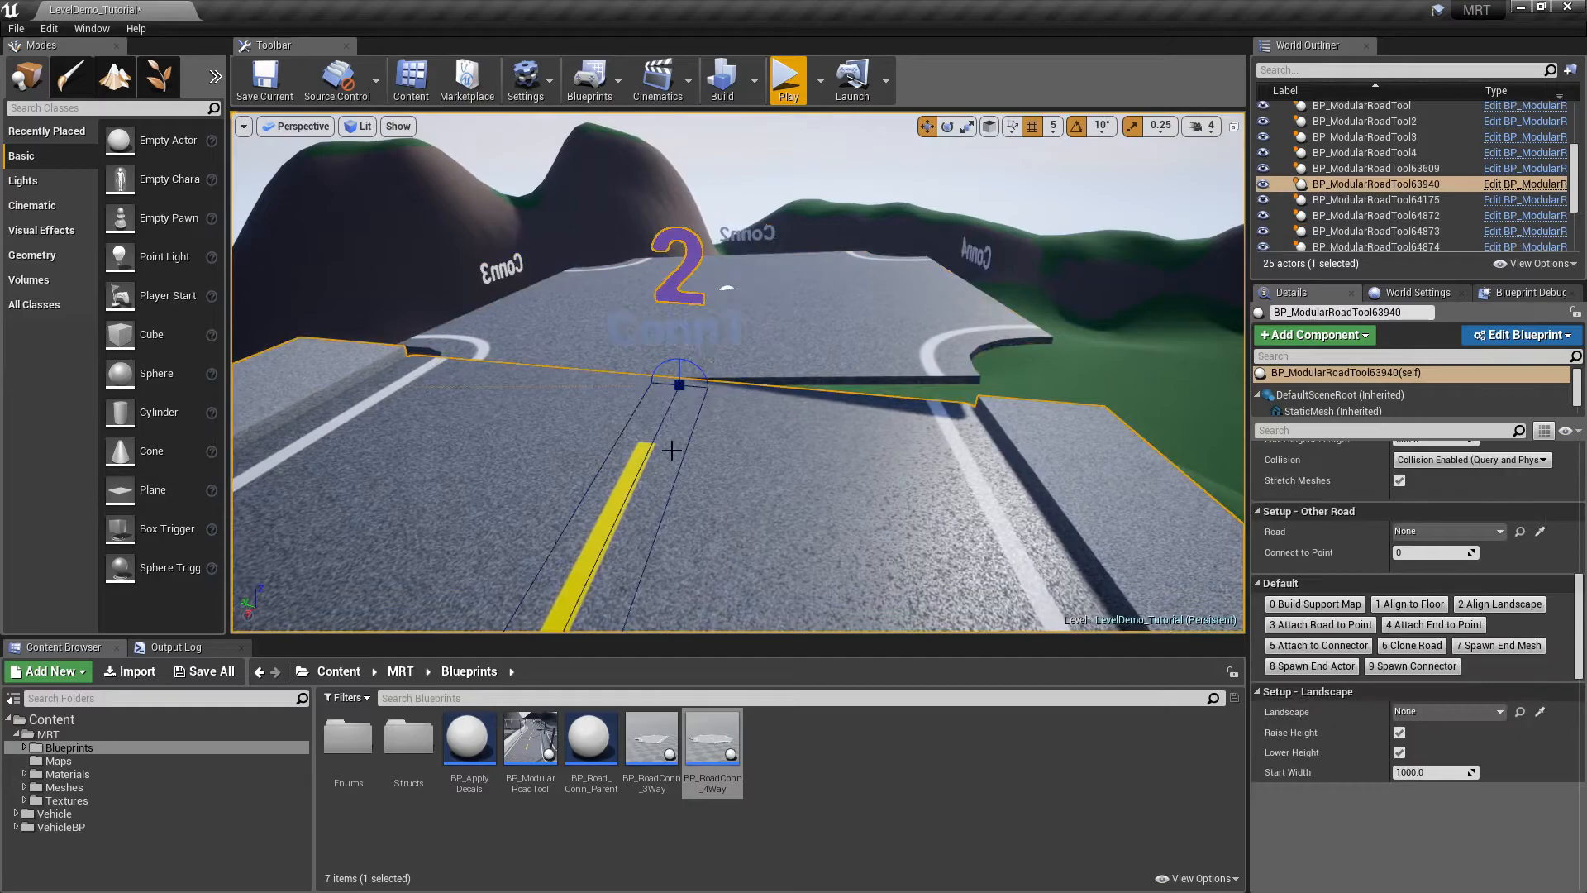
left_click(782, 349)
right_click_drag(851, 332, 620, 363)
right_click_drag(715, 317, 716, 316)
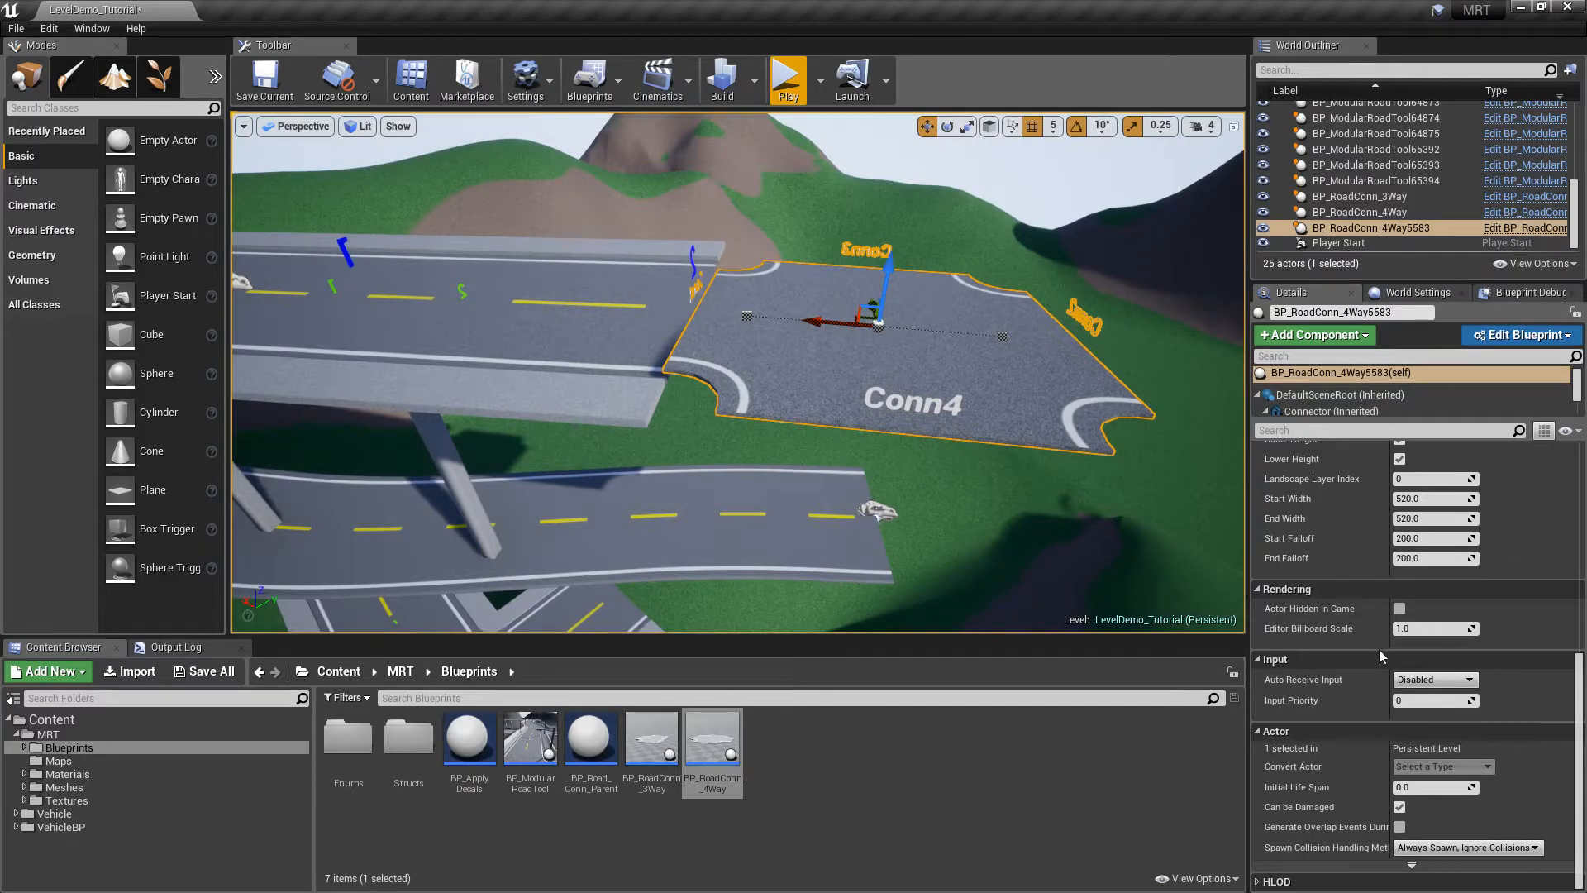
right_click_drag(981, 333, 769, 371)
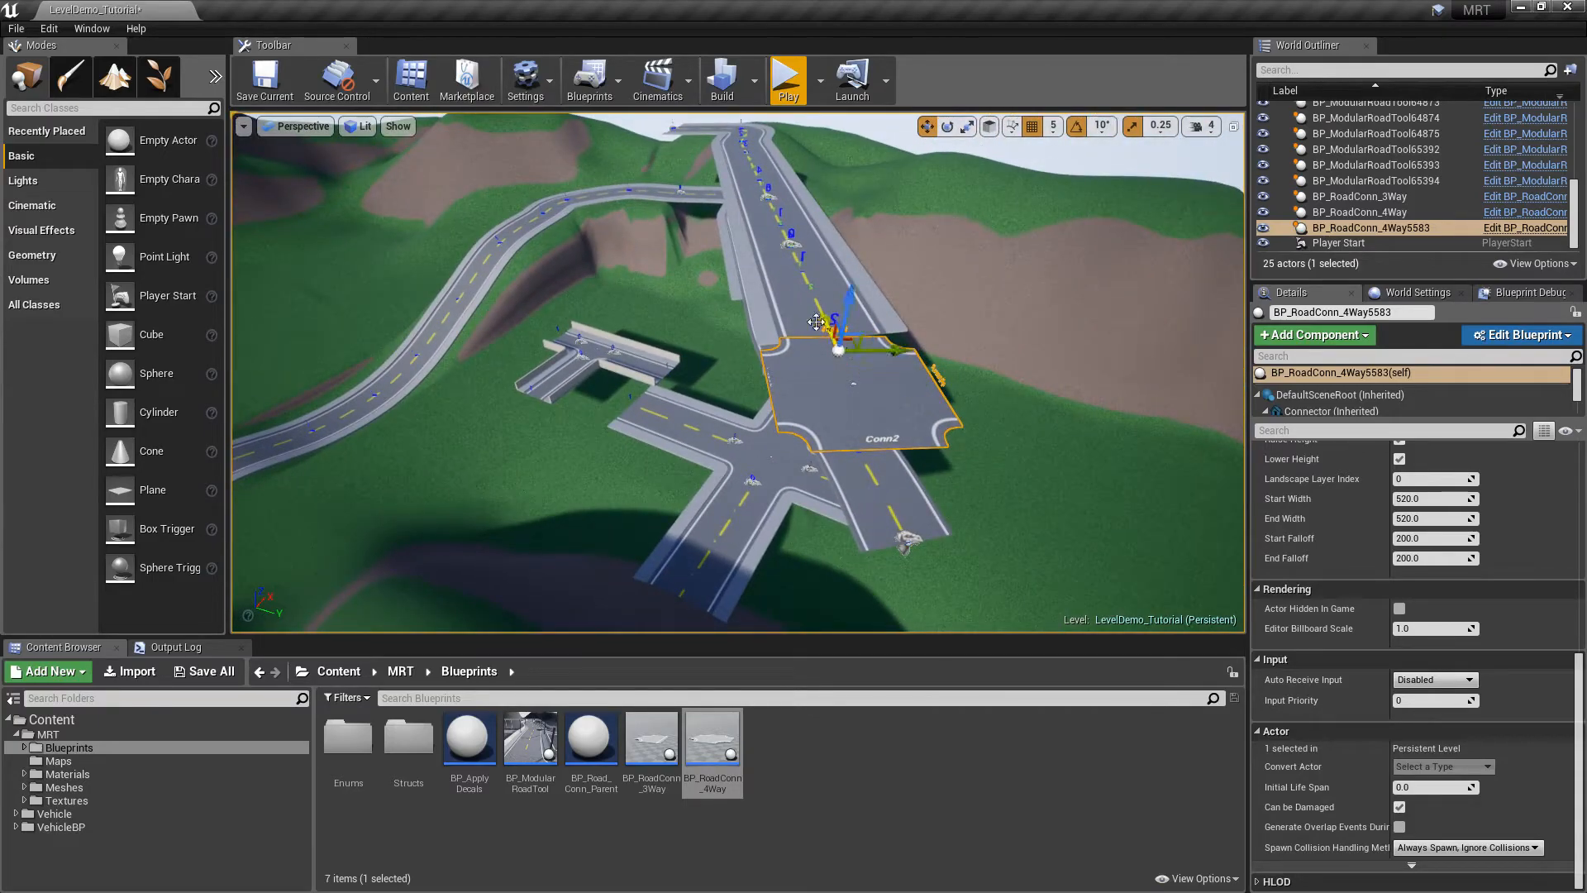
key("Delete")
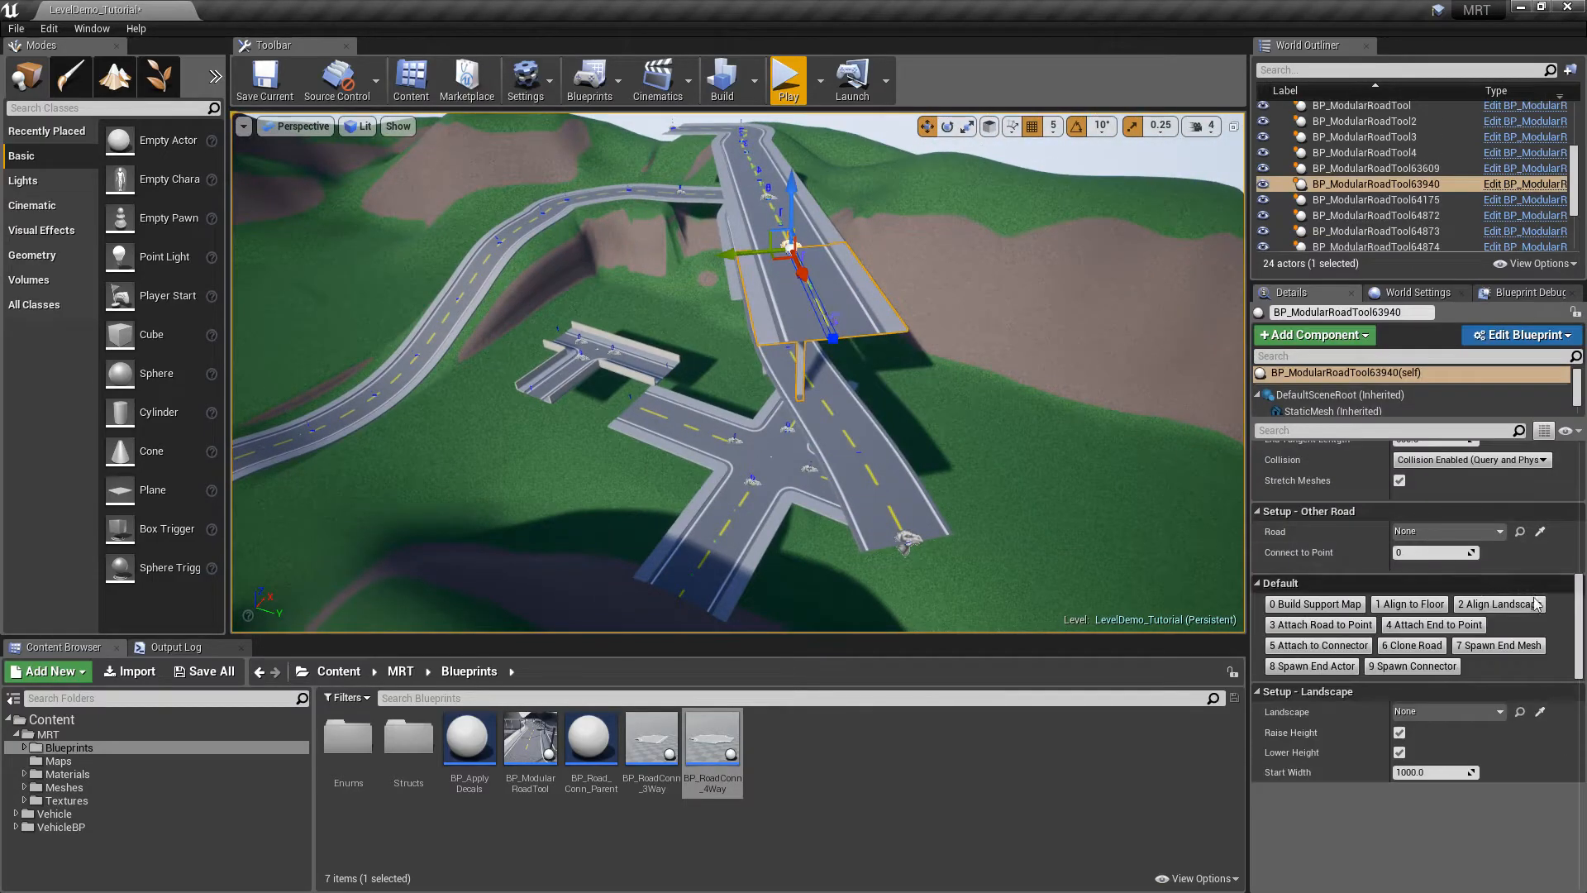
Set the road's Connector Type to 3 Way and spawn the connector
left_click_drag(1577, 604, 1577, 696)
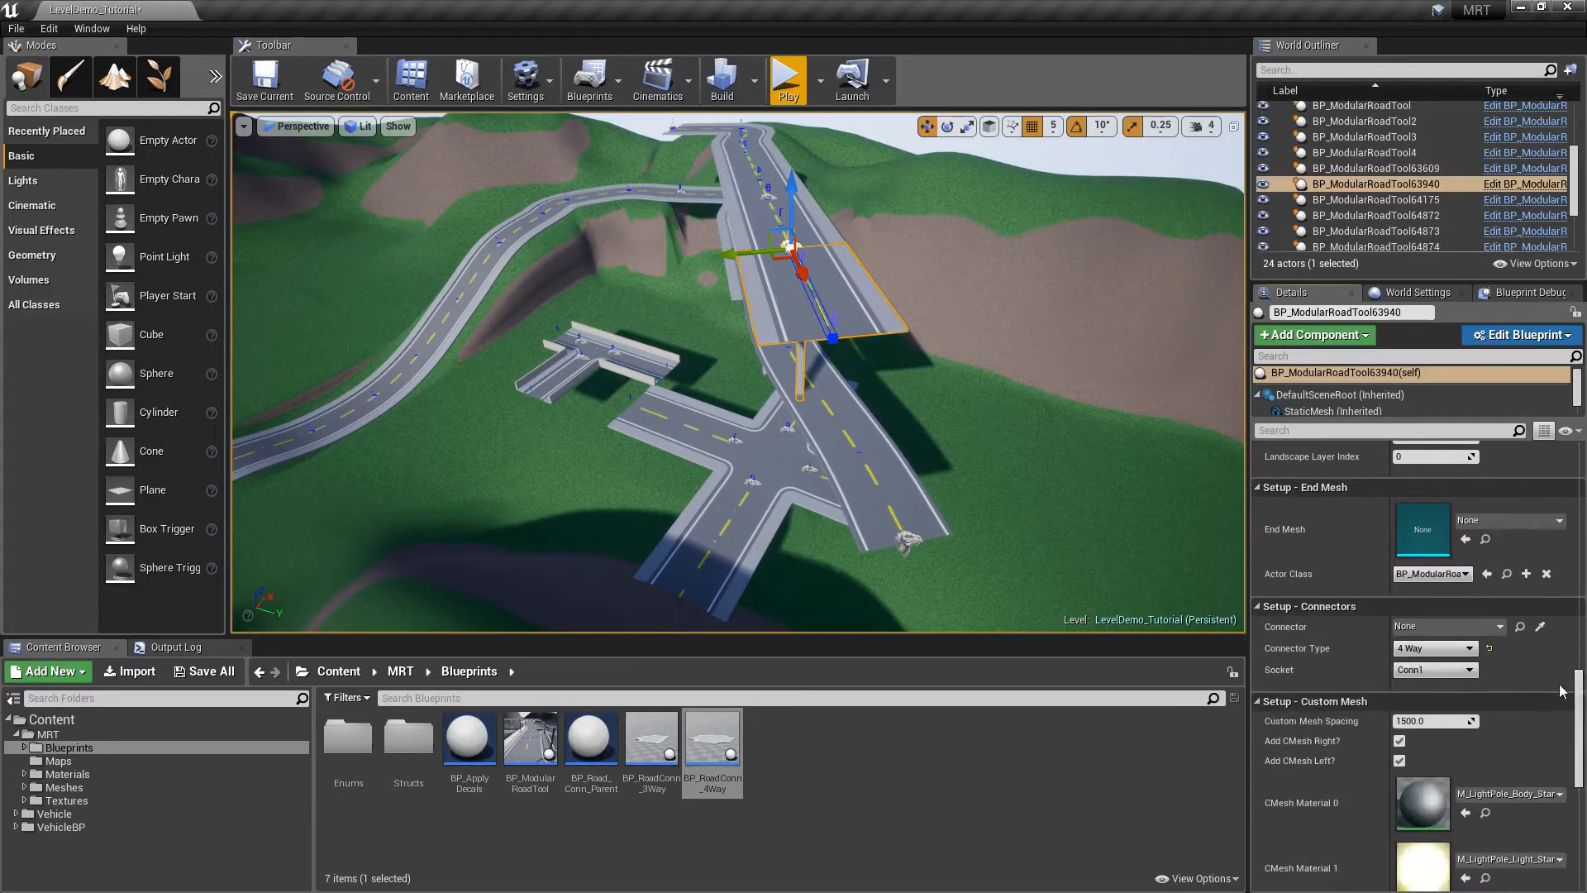
left_click(1429, 649)
left_click(1429, 666)
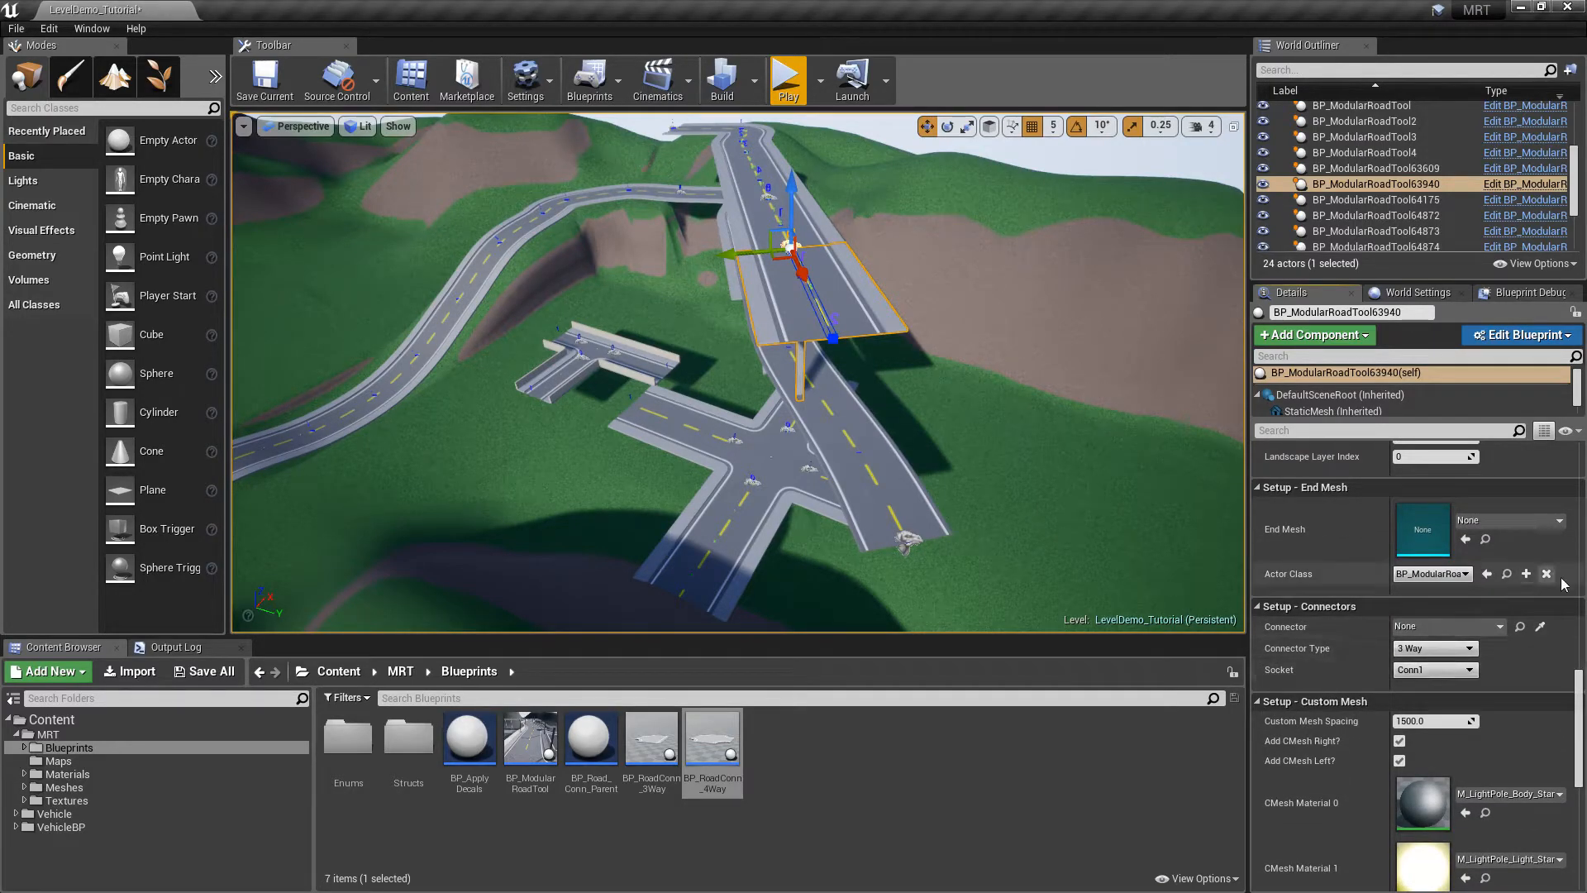
left_click_drag(1574, 690, 1575, 628)
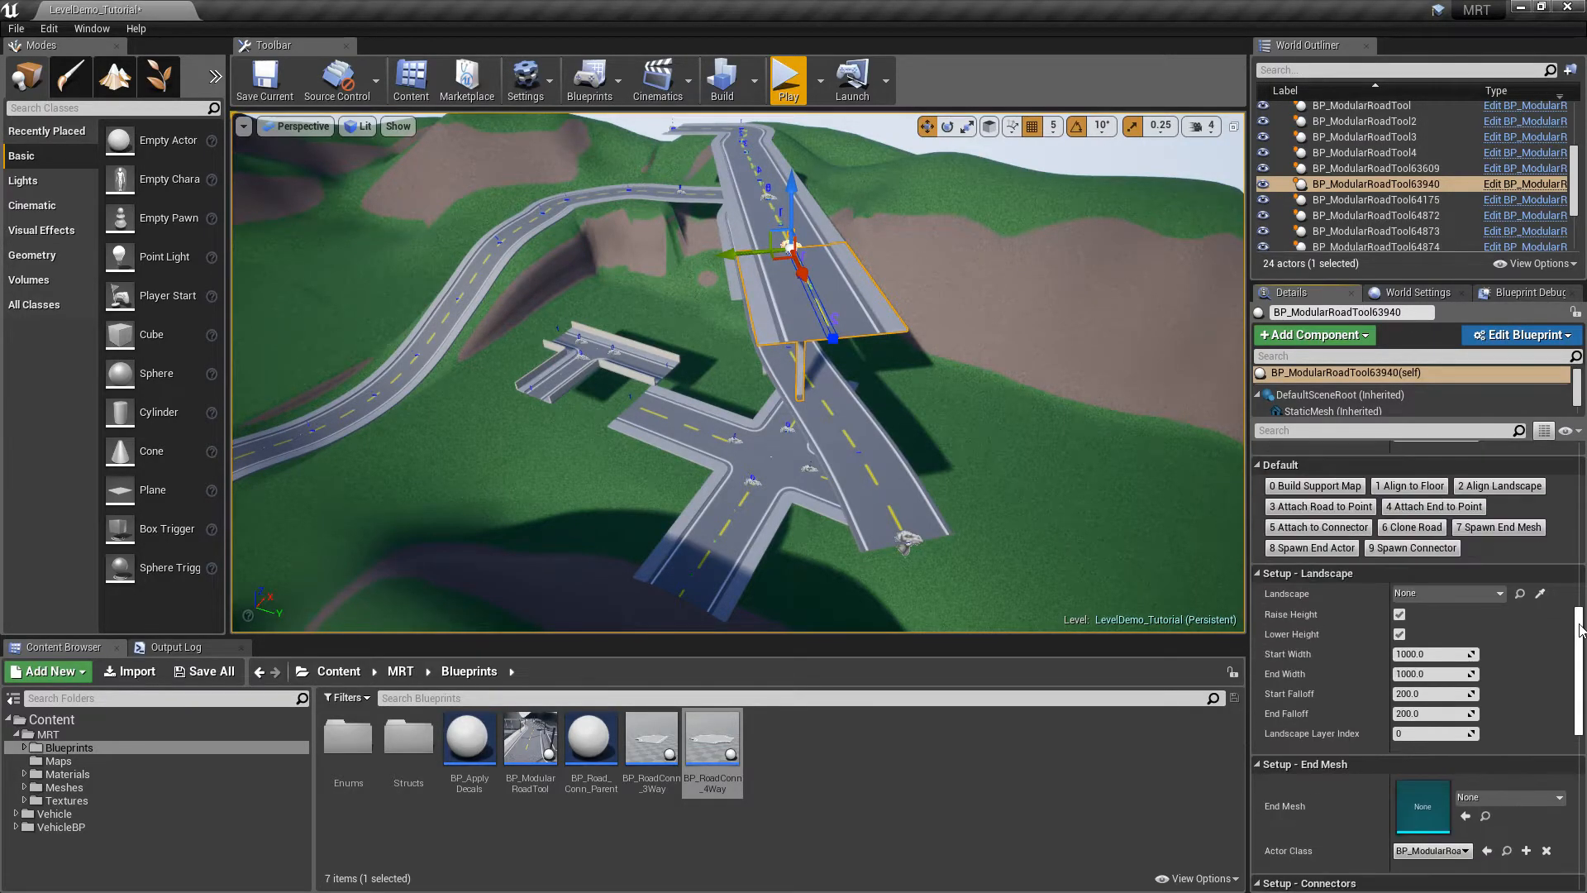
left_click(1403, 548)
Inspect the new 3-way junction BP_RoadConn_3Way3447 where it joins the road
right_click_drag(1049, 388, 1199, 397)
key("w")
right_click_drag(747, 281, 747, 284)
key("w")
key("Escape")
right_click_drag(885, 291, 776, 302)
key("s")
left_click(796, 355)
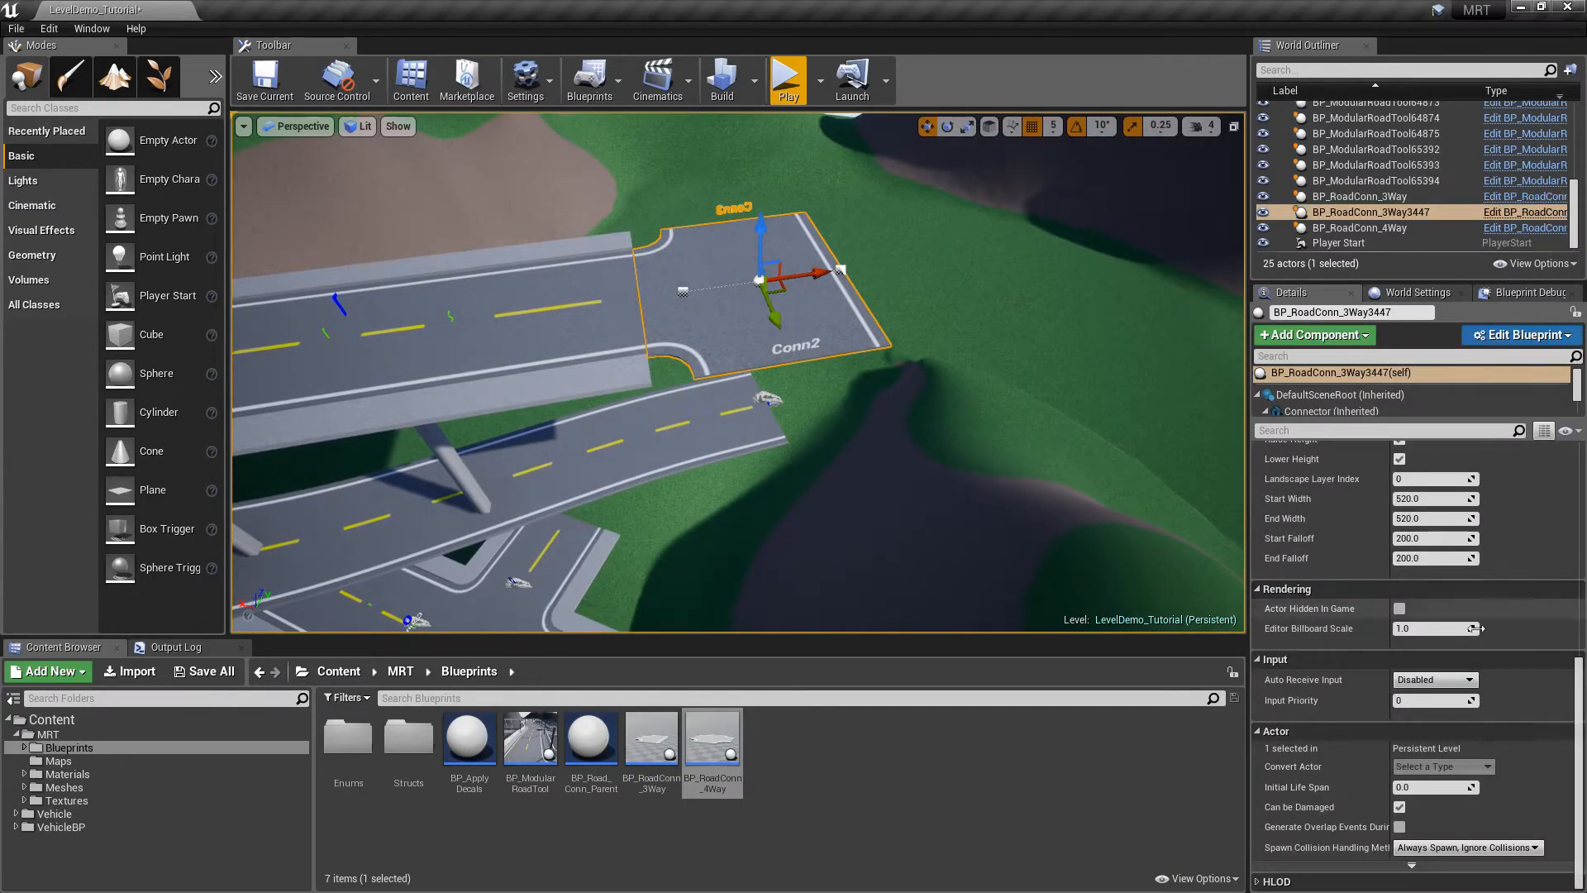
key("Escape")
key("s")
right_click_drag(903, 343, 796, 339)
key("w")
key("w")
Delete the near road arm of the four-way crossing
key("d")
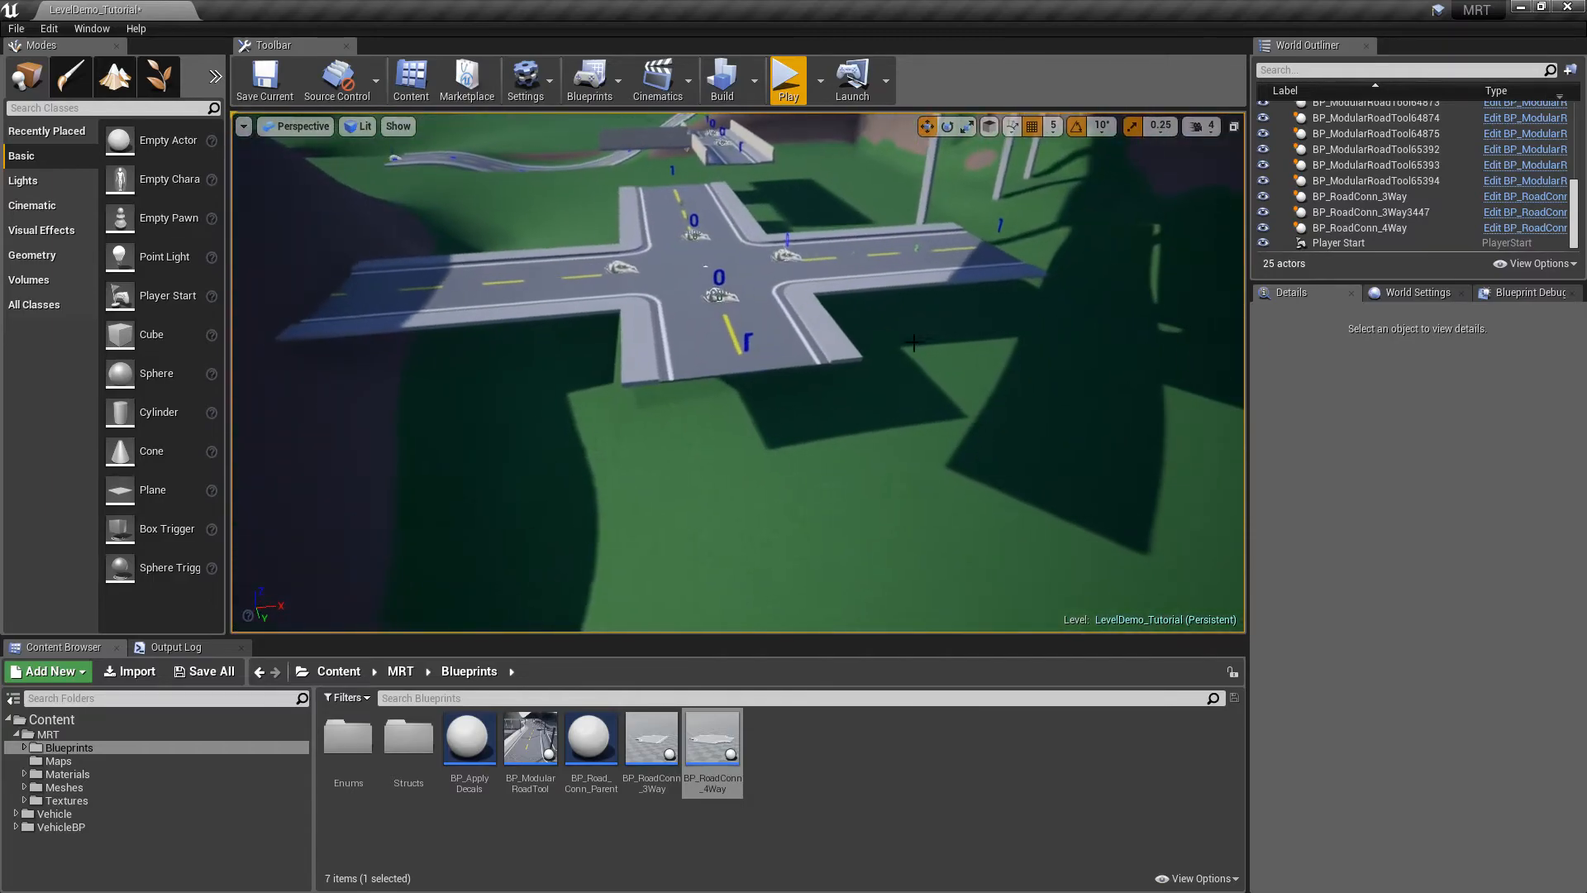
left_click(796, 339)
key("Delete")
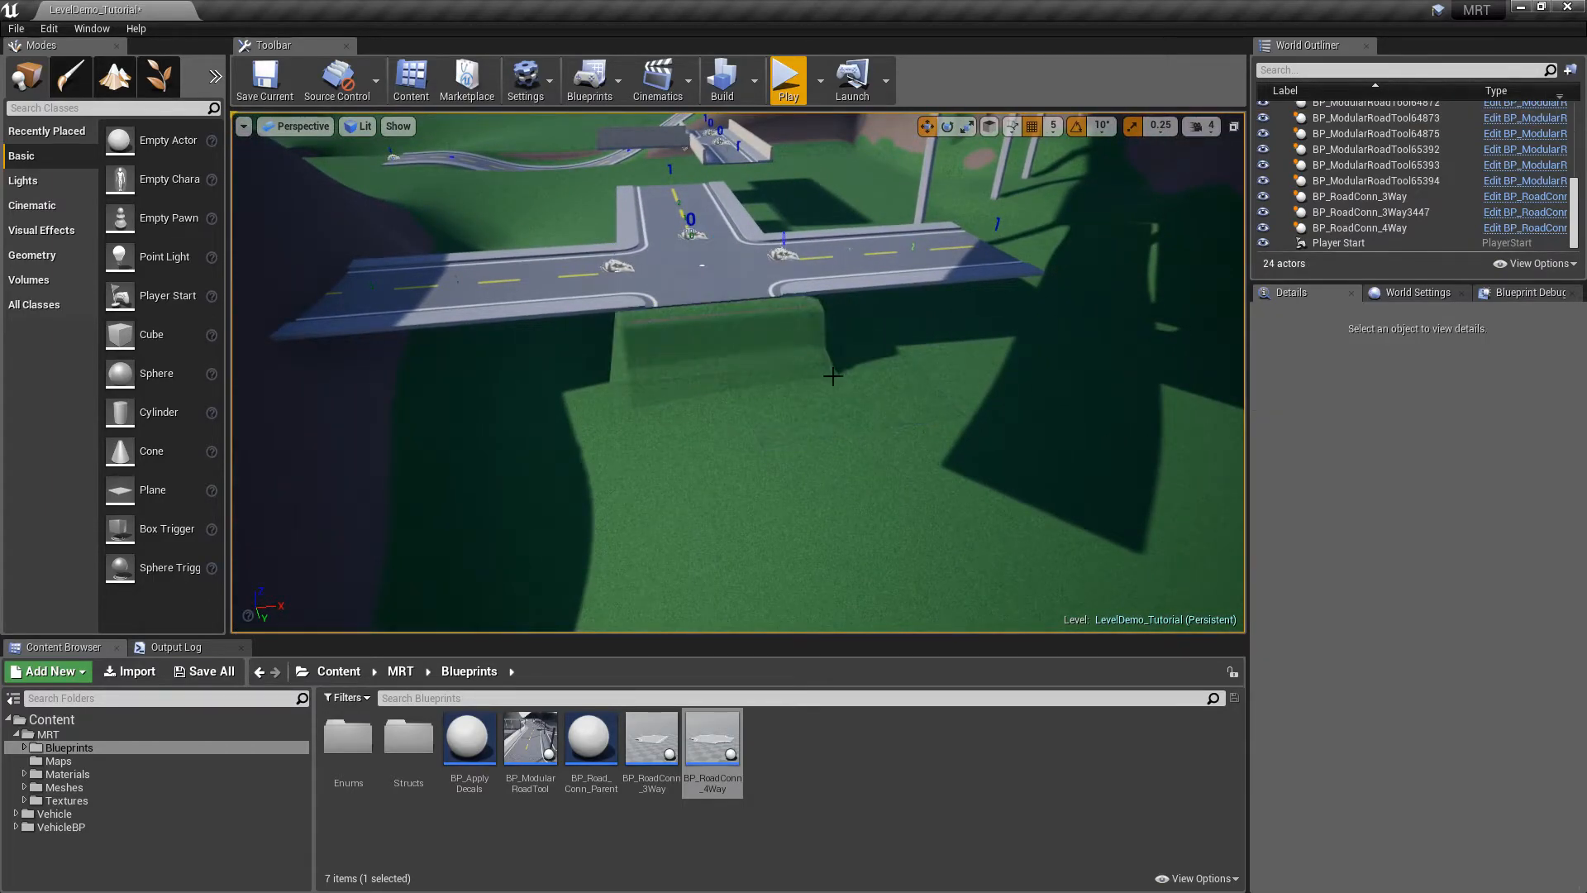
Place a new BP_ModularRoadTool below the crossing, rotated -90°, with Two Lanes
left_click_drag(529, 738, 826, 465)
key("e")
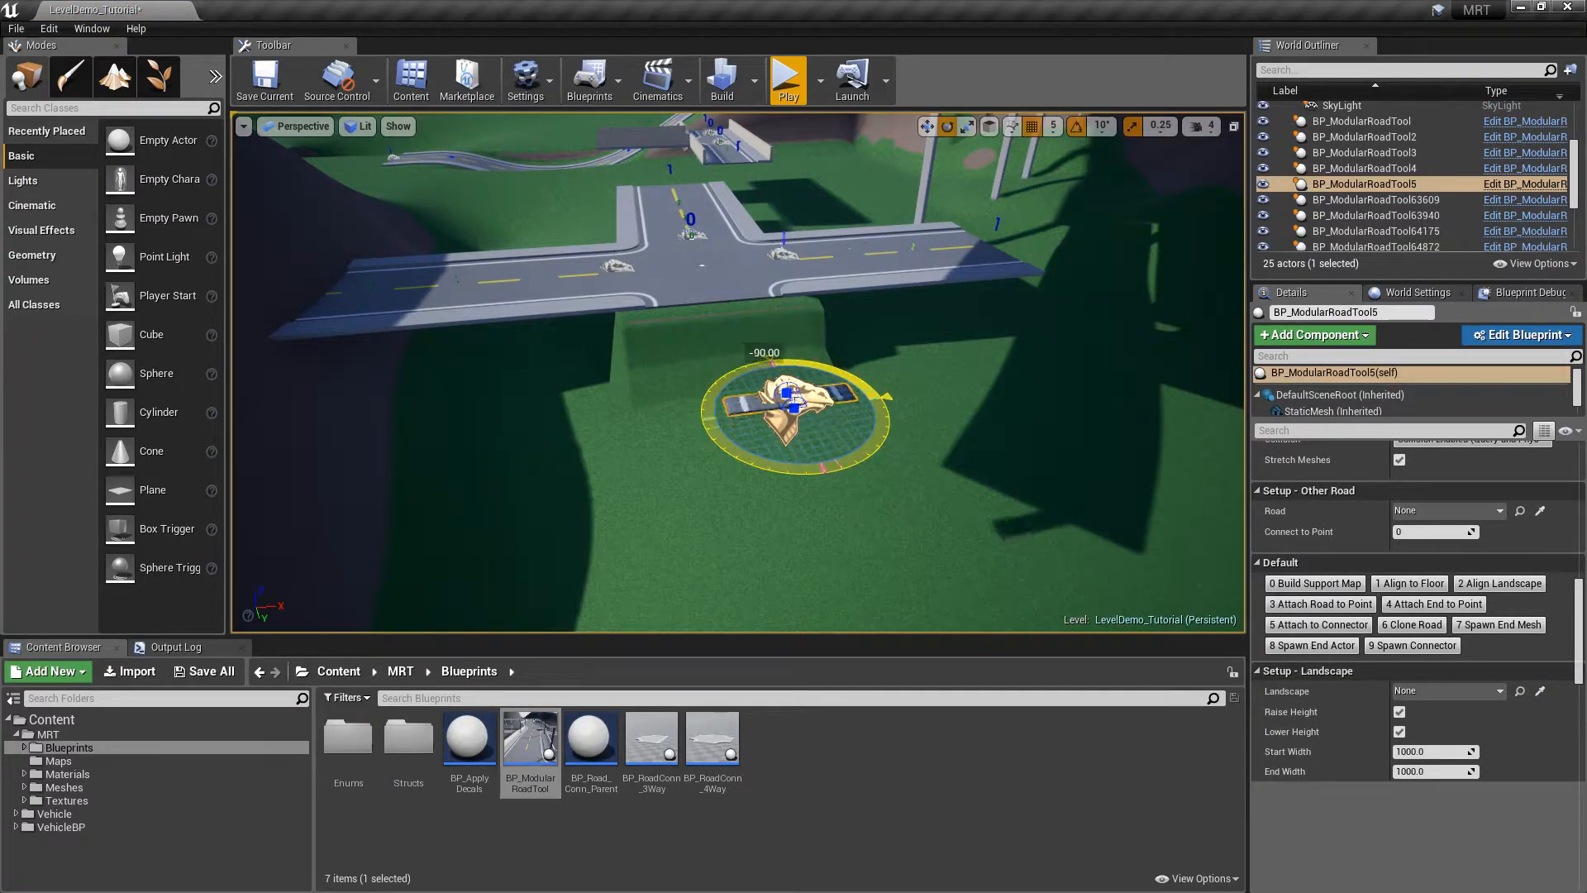
key("w")
left_click_drag(798, 375, 879, 551)
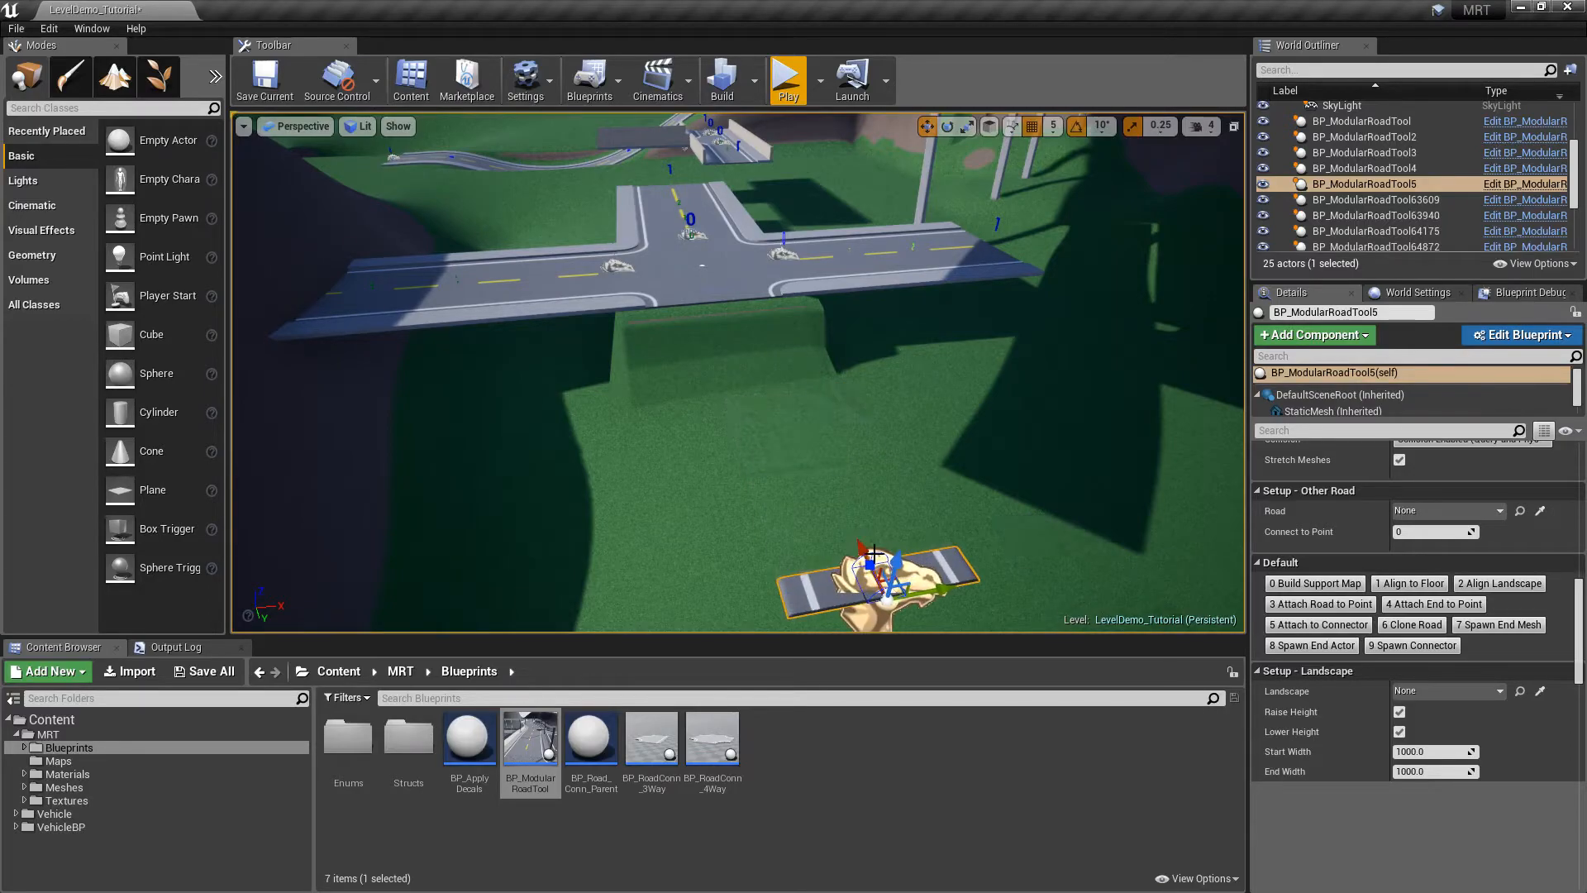
scroll(1583, 612, "up", 5)
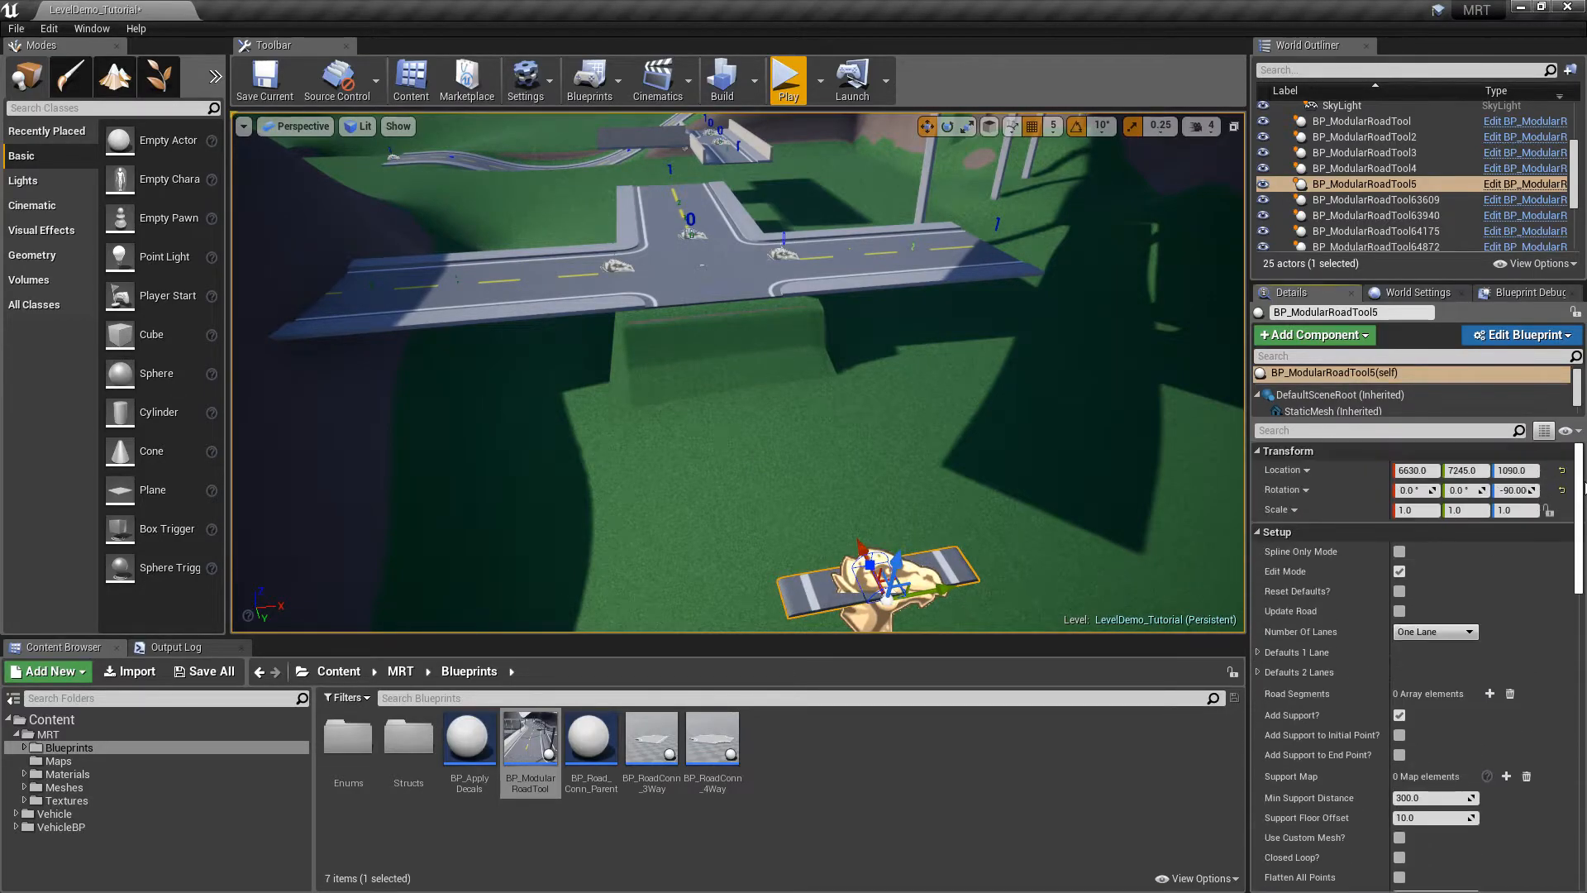
left_click(1434, 632)
left_click(1423, 661)
Drag the road's spline end points toward the junction, lengthening it to four segments
left_click_drag(910, 429, 1033, 471, "alt")
left_click_drag(933, 332, 685, 259)
left_click(975, 334)
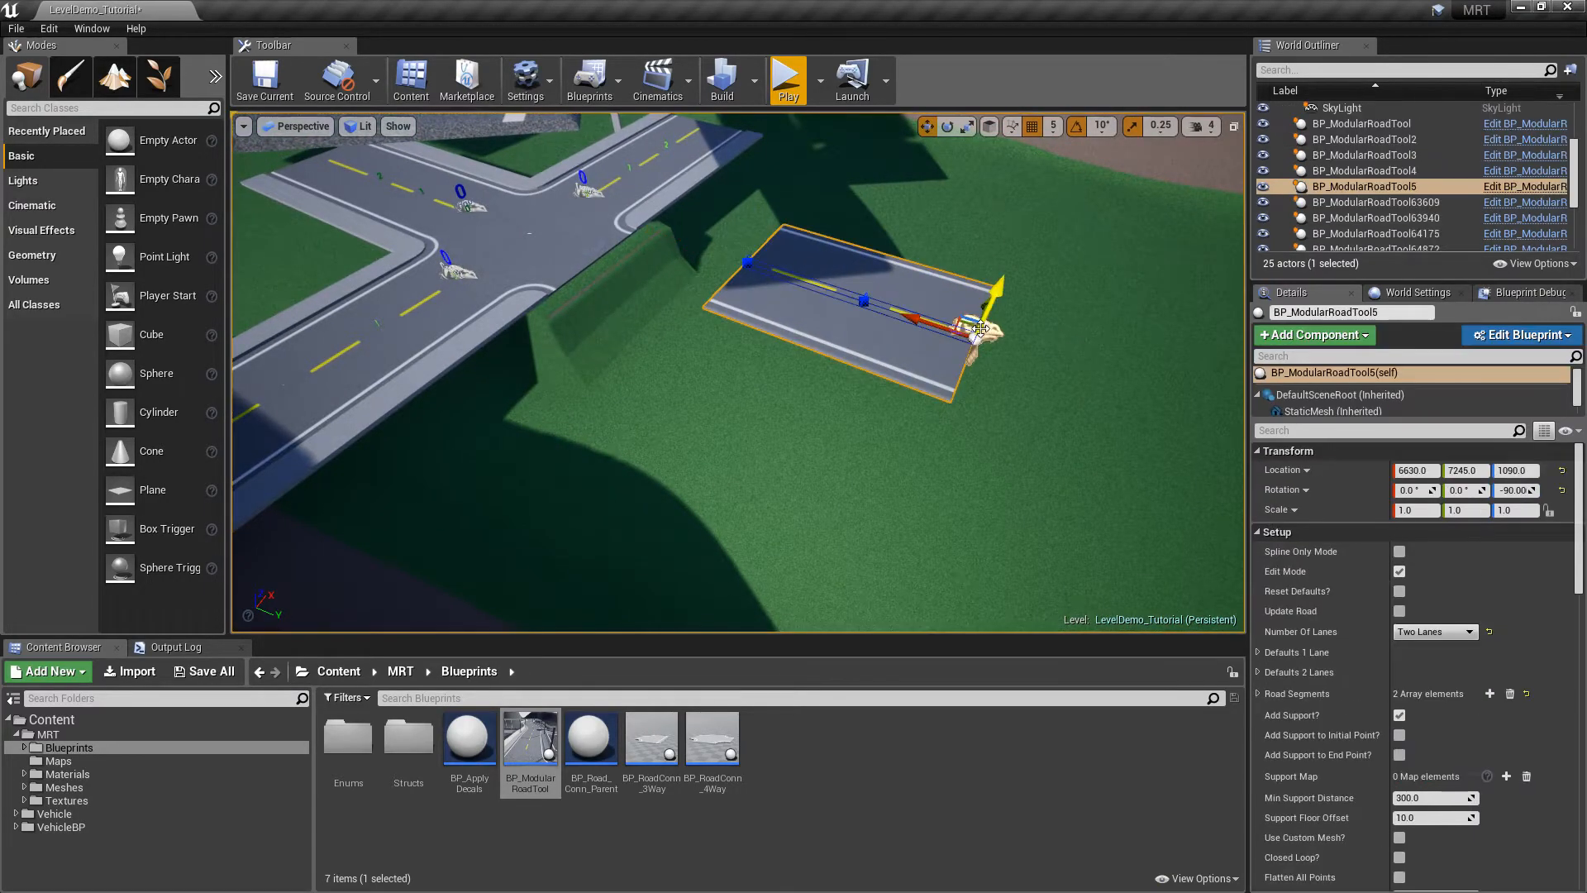
right_click_drag(1001, 278, 790, 386)
mouse_move(803, 411)
left_mouse_down()
mouse_move(778, 410)
mouse_move(792, 410)
left_mouse_up()
right_click_drag(709, 368, 933, 368)
left_click_drag(769, 370, 1152, 443)
left_click_drag(926, 430, 697, 364)
right_click_drag(712, 251, 591, 245)
right_click_drag(708, 196, 743, 132)
right_click_drag(764, 279, 965, 319)
scroll(1557, 592, "down", 15)
scroll(1497, 731, "down", 3)
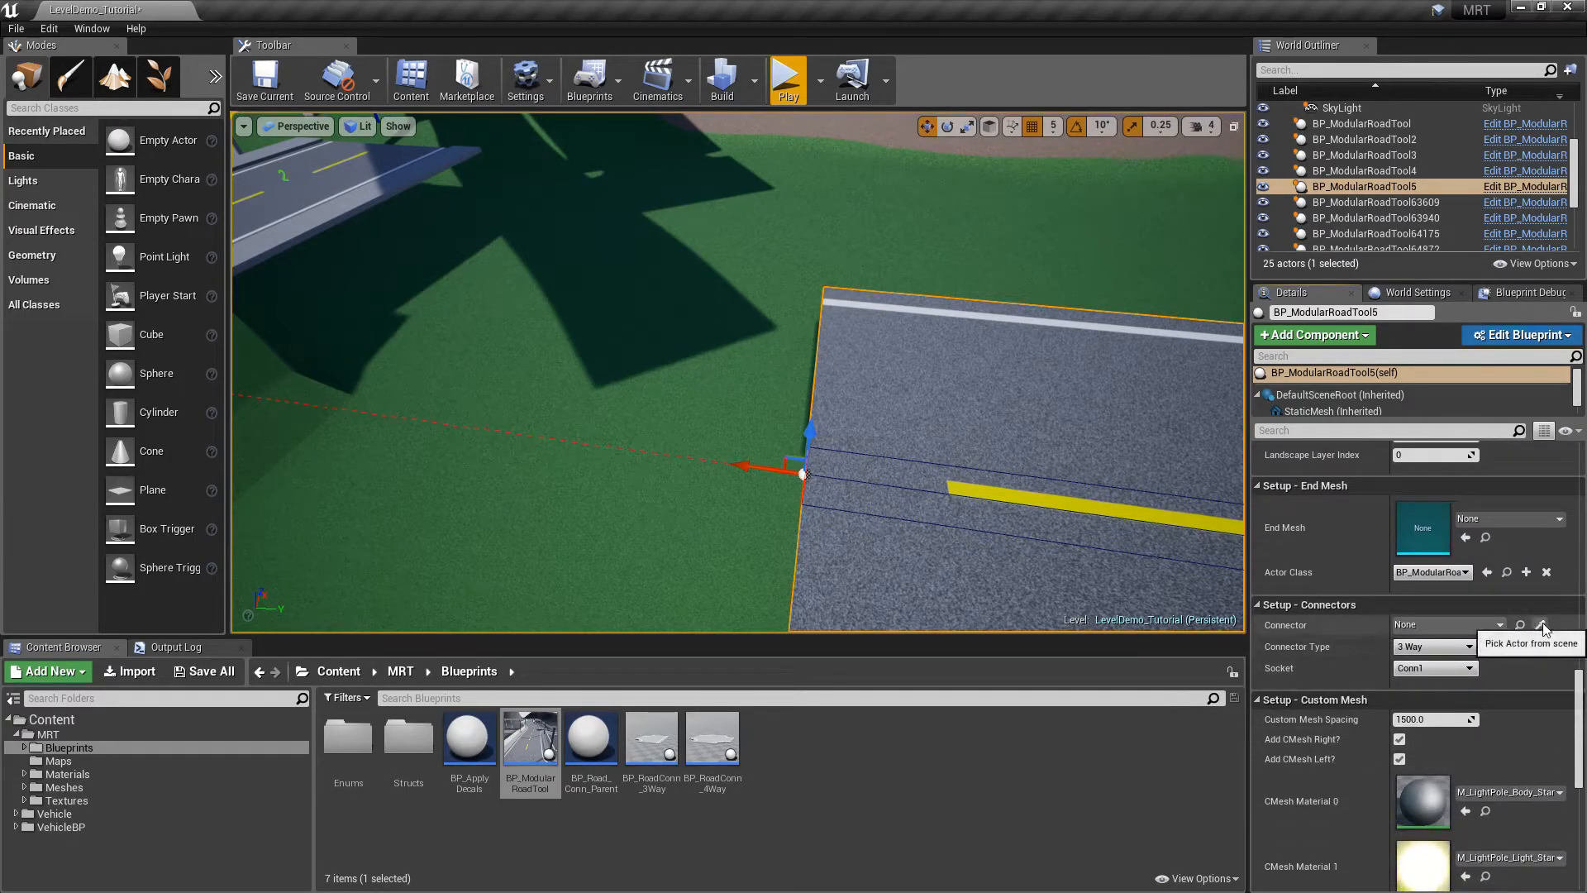
Set the road's Connector Type to 4 Way (BP_RoadConn_4Way)
left_click(1542, 626)
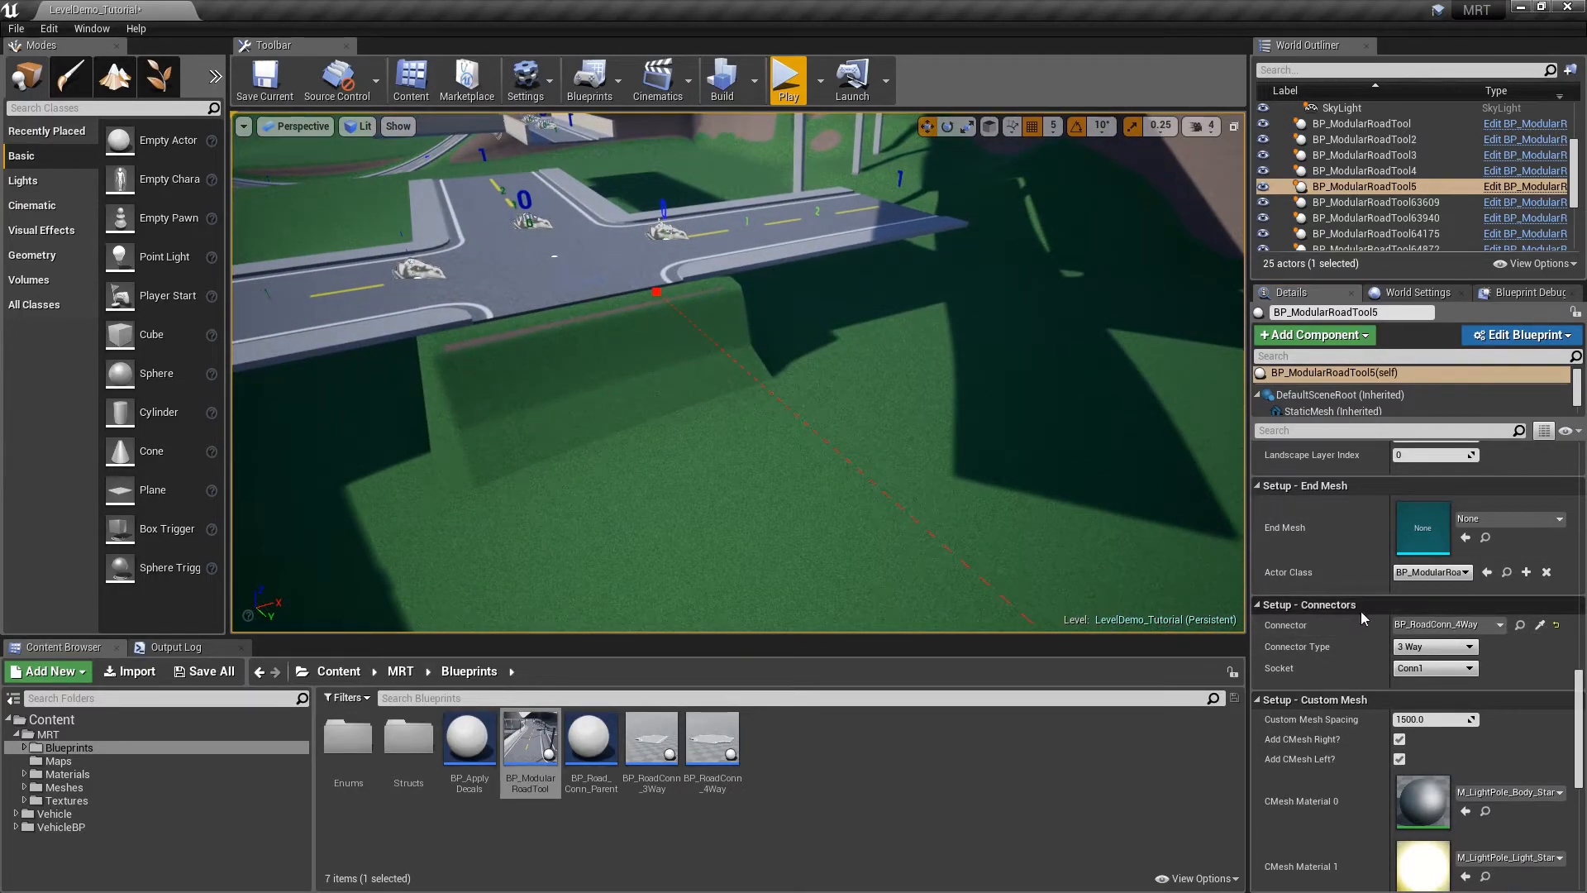
right_click_drag(910, 397, 743, 405)
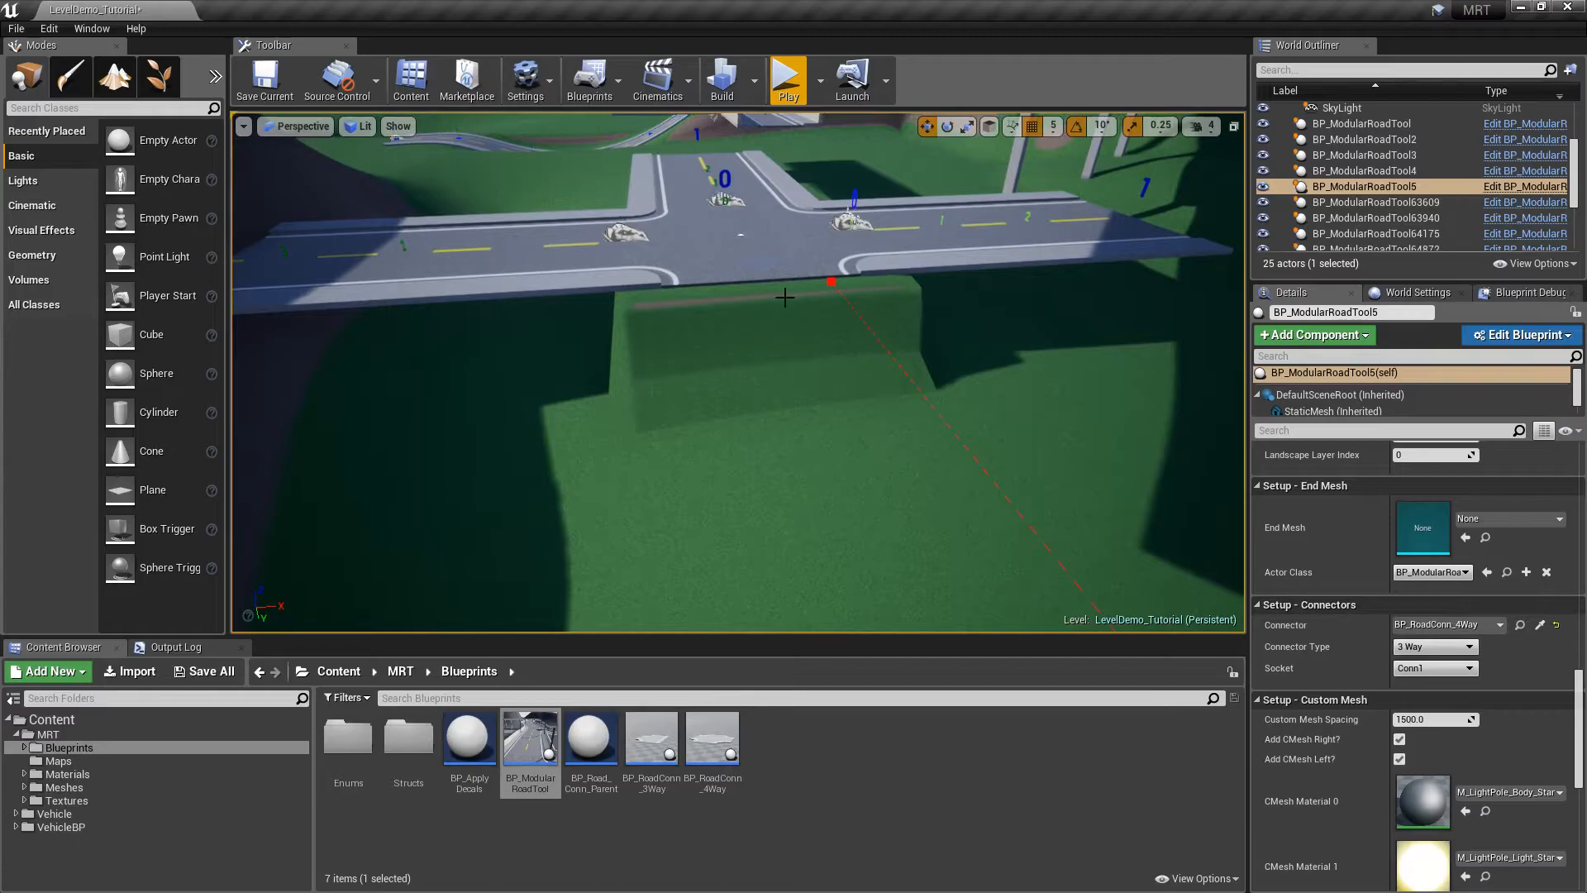
left_click(1419, 671)
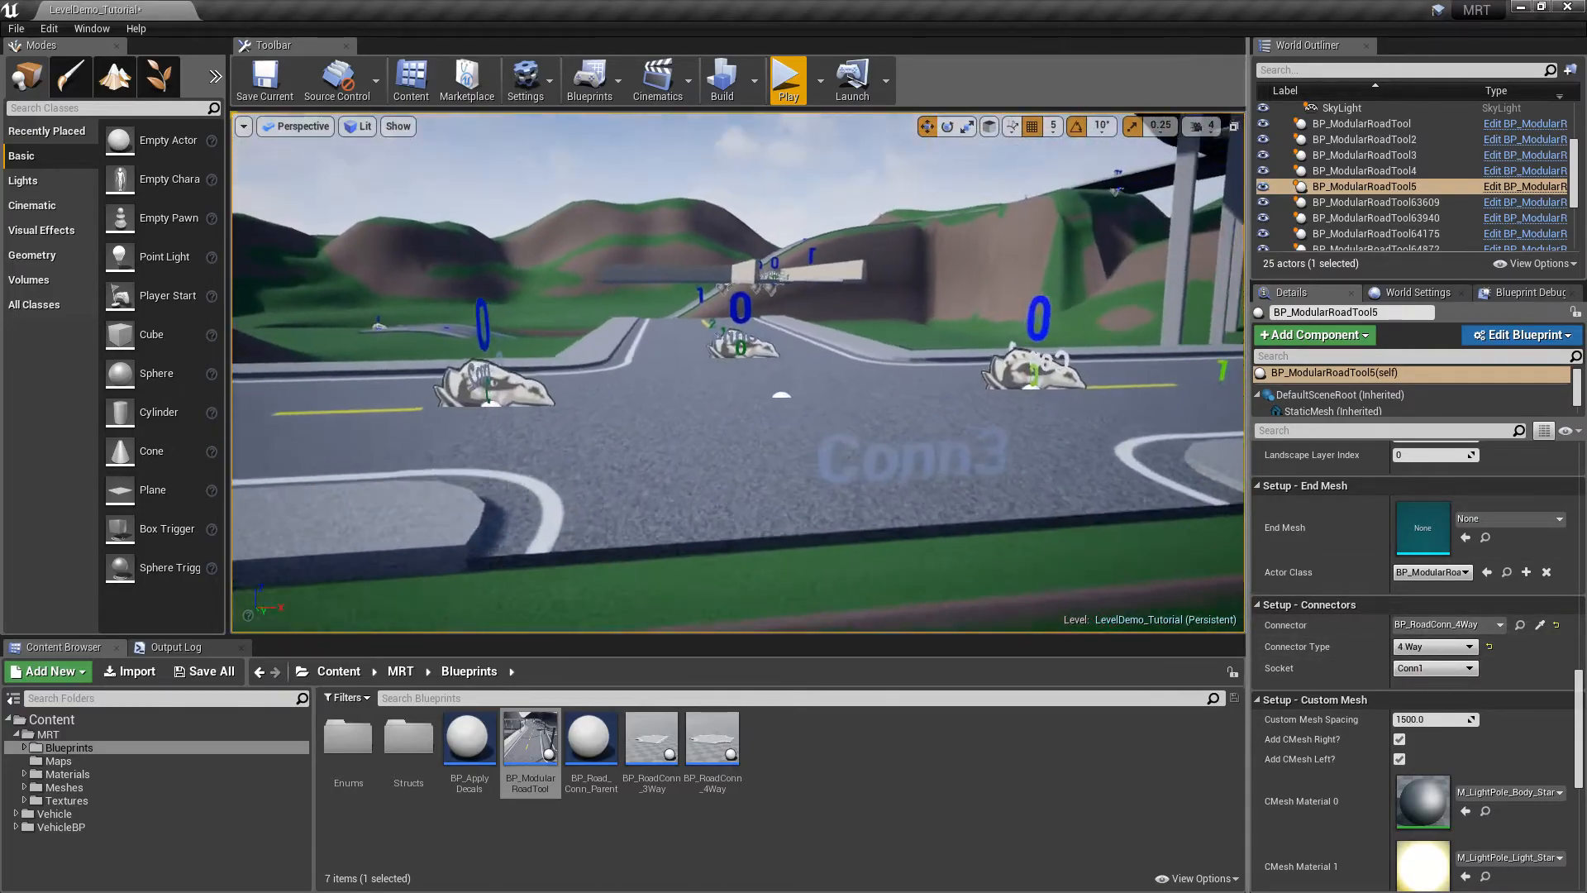
right_click_drag(744, 397, 754, 383)
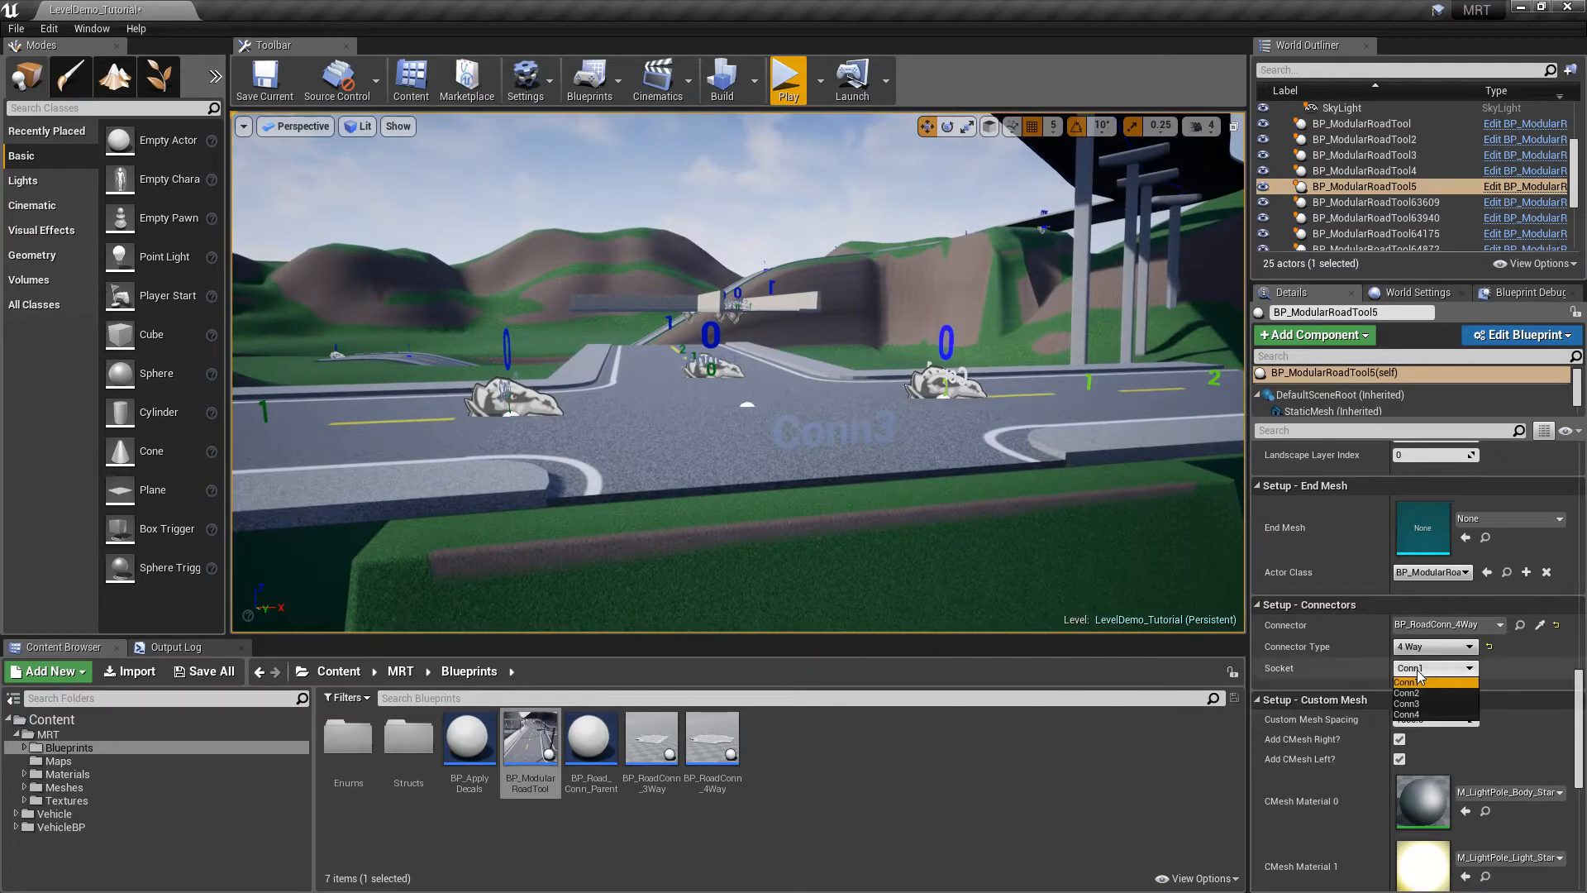
Attach BP_ModularRoadTool5 to the 4-way junction's Conn3 connector
key("s")
right_click_drag(992, 463, 1091, 509)
left_click_drag(1579, 712, 1585, 618)
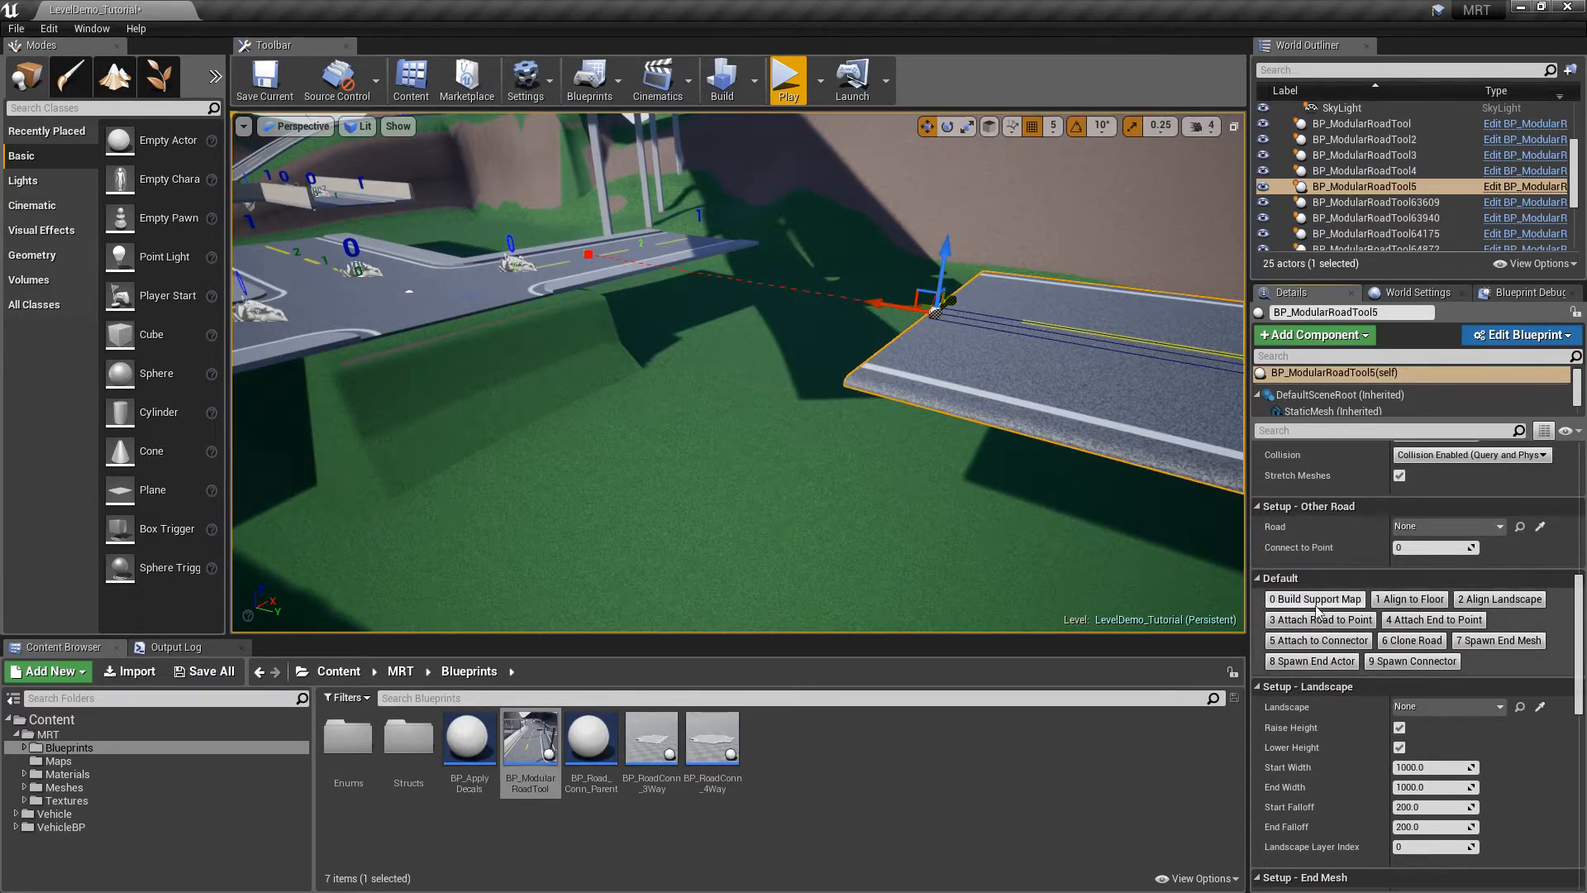
left_click(1319, 641)
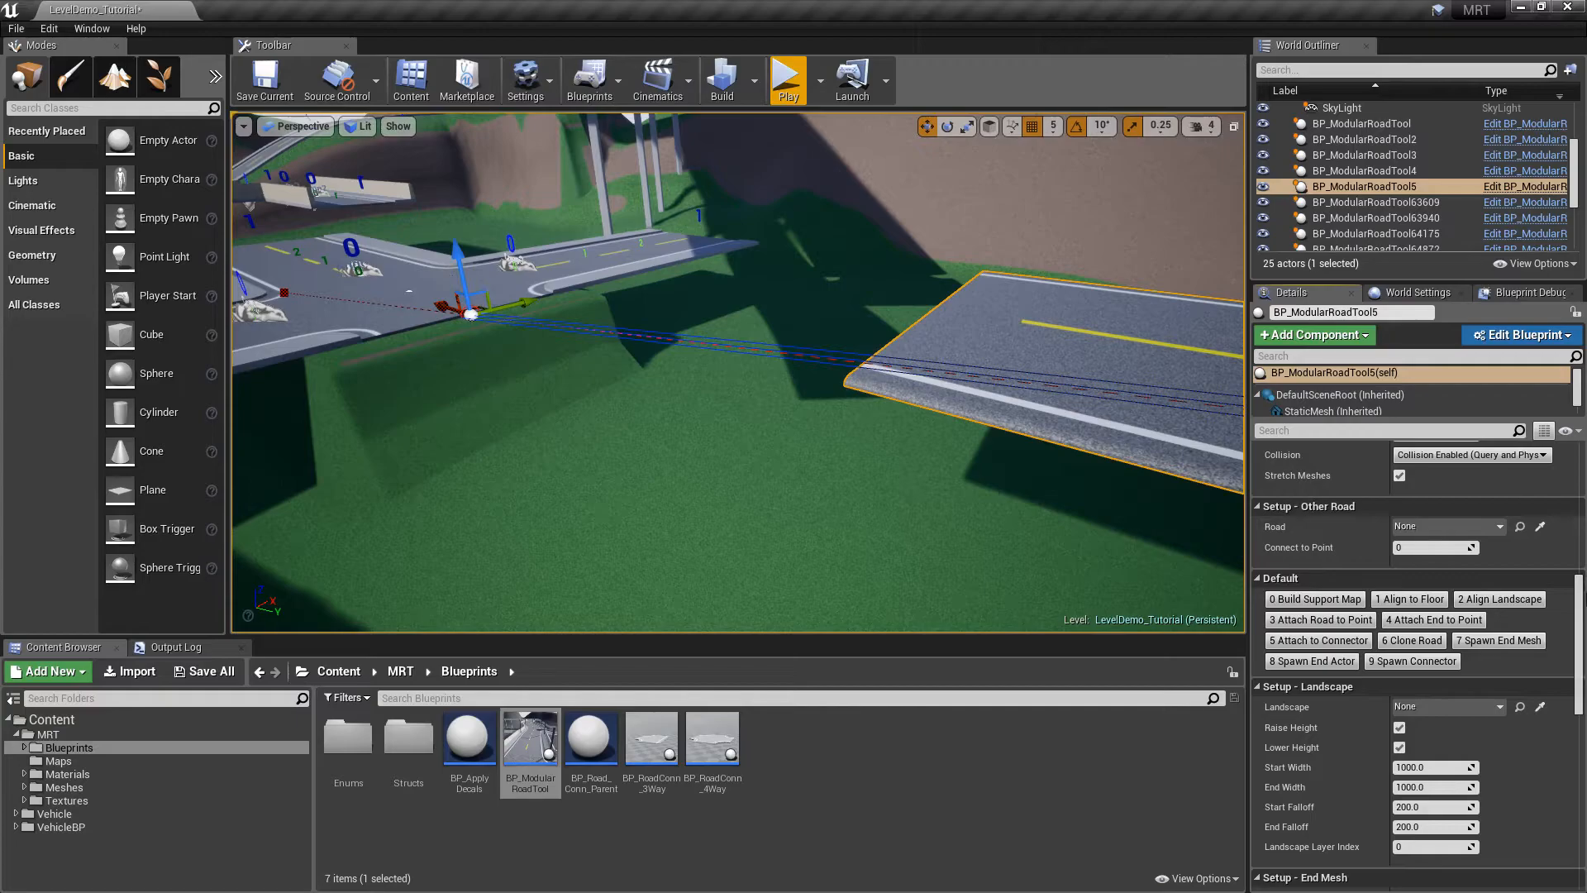
scroll(1580, 615, "up", 10)
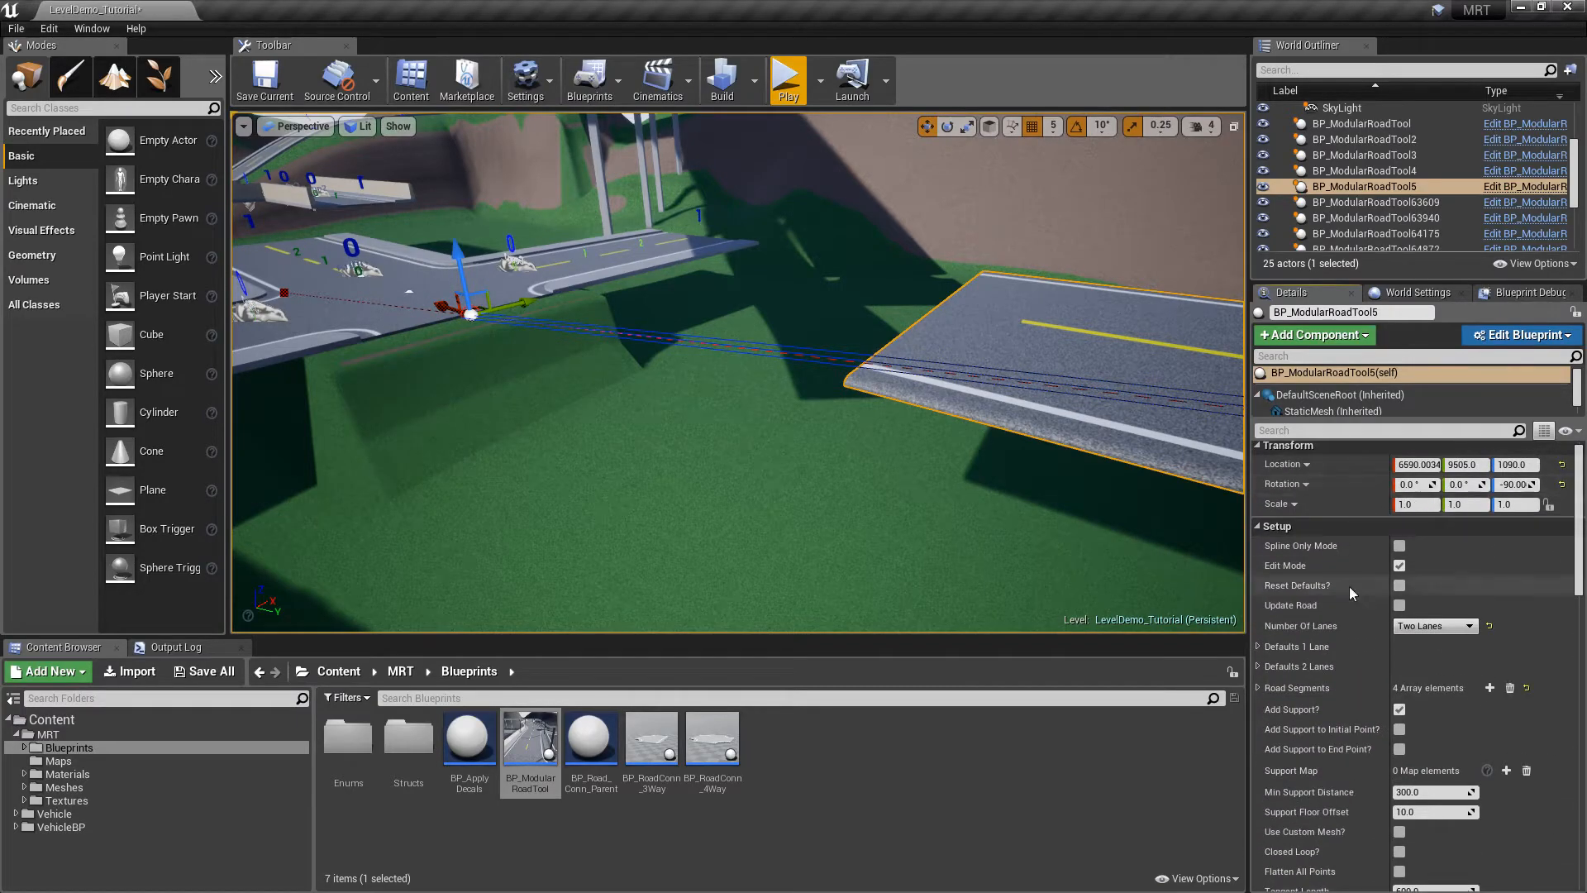
Rebuild the road with Update Road and add an extra spline point on it
left_click(1399, 606)
right_click_drag(1056, 396, 956, 389)
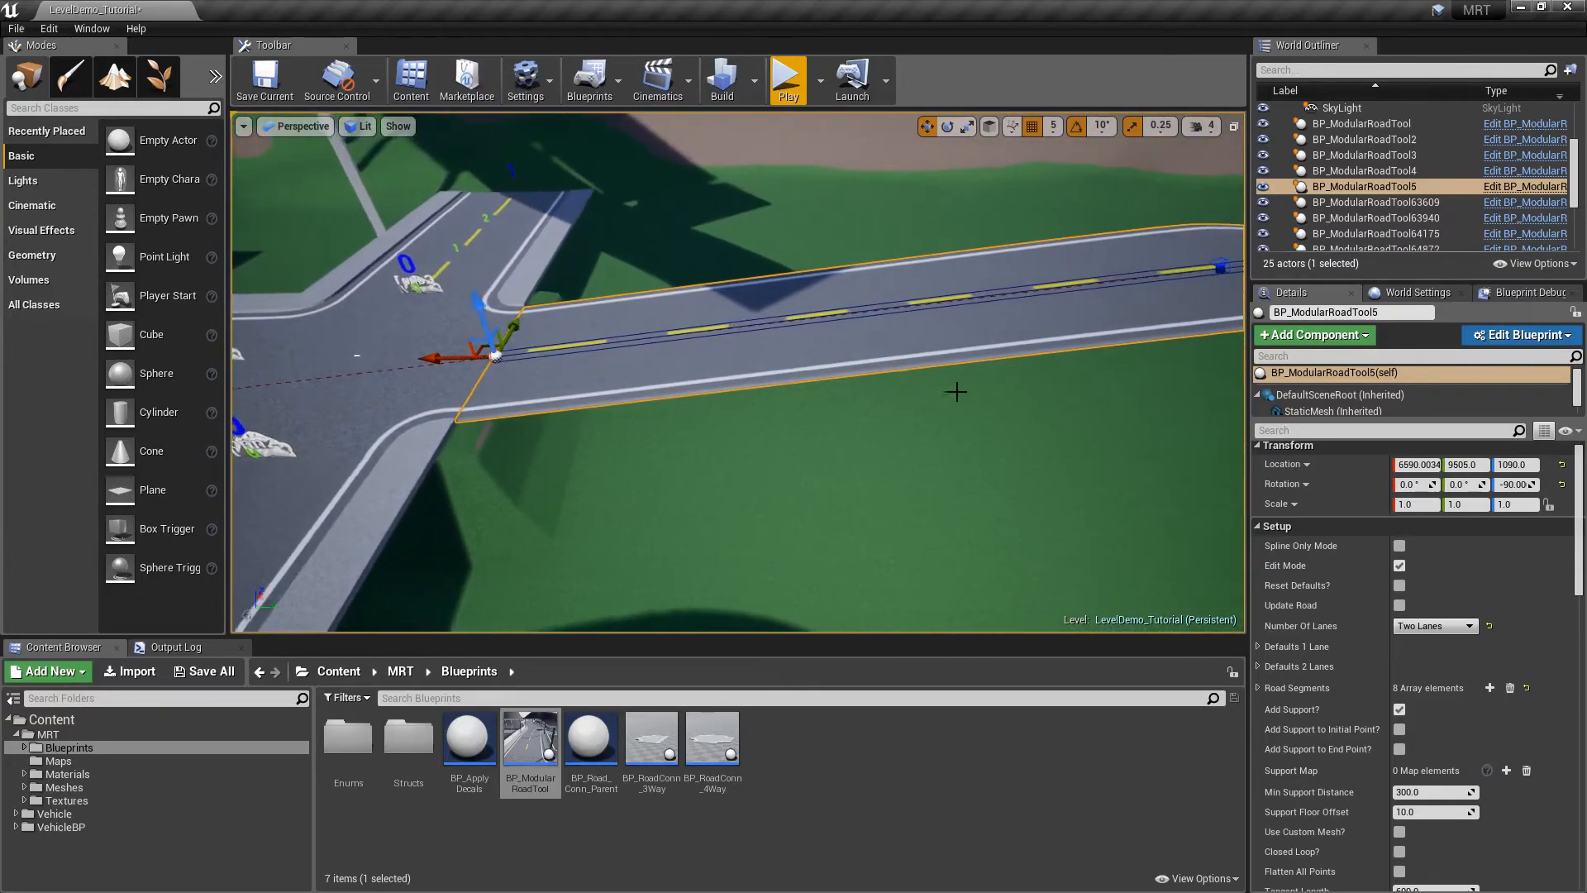
right_click(737, 326)
left_click(768, 339)
right_click_drag(744, 337, 630, 333)
Reselect the road and untick Edit Mode so its 8 segments gain sidewalks
key("Escape")
left_click(694, 385)
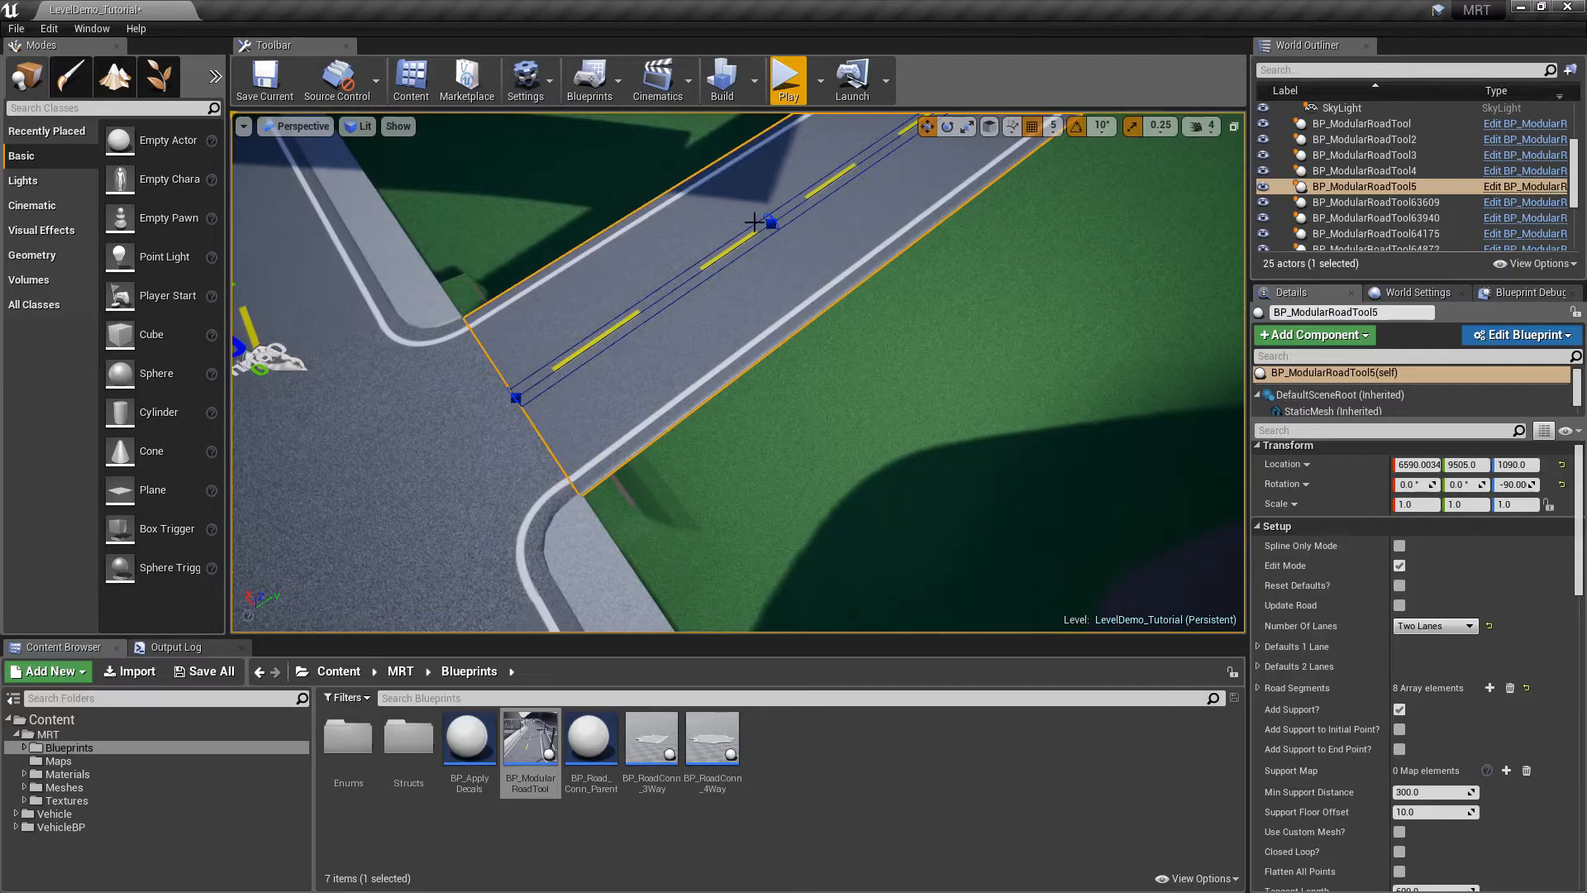
key("Escape")
right_click_drag(739, 307, 861, 350)
left_click(1011, 369)
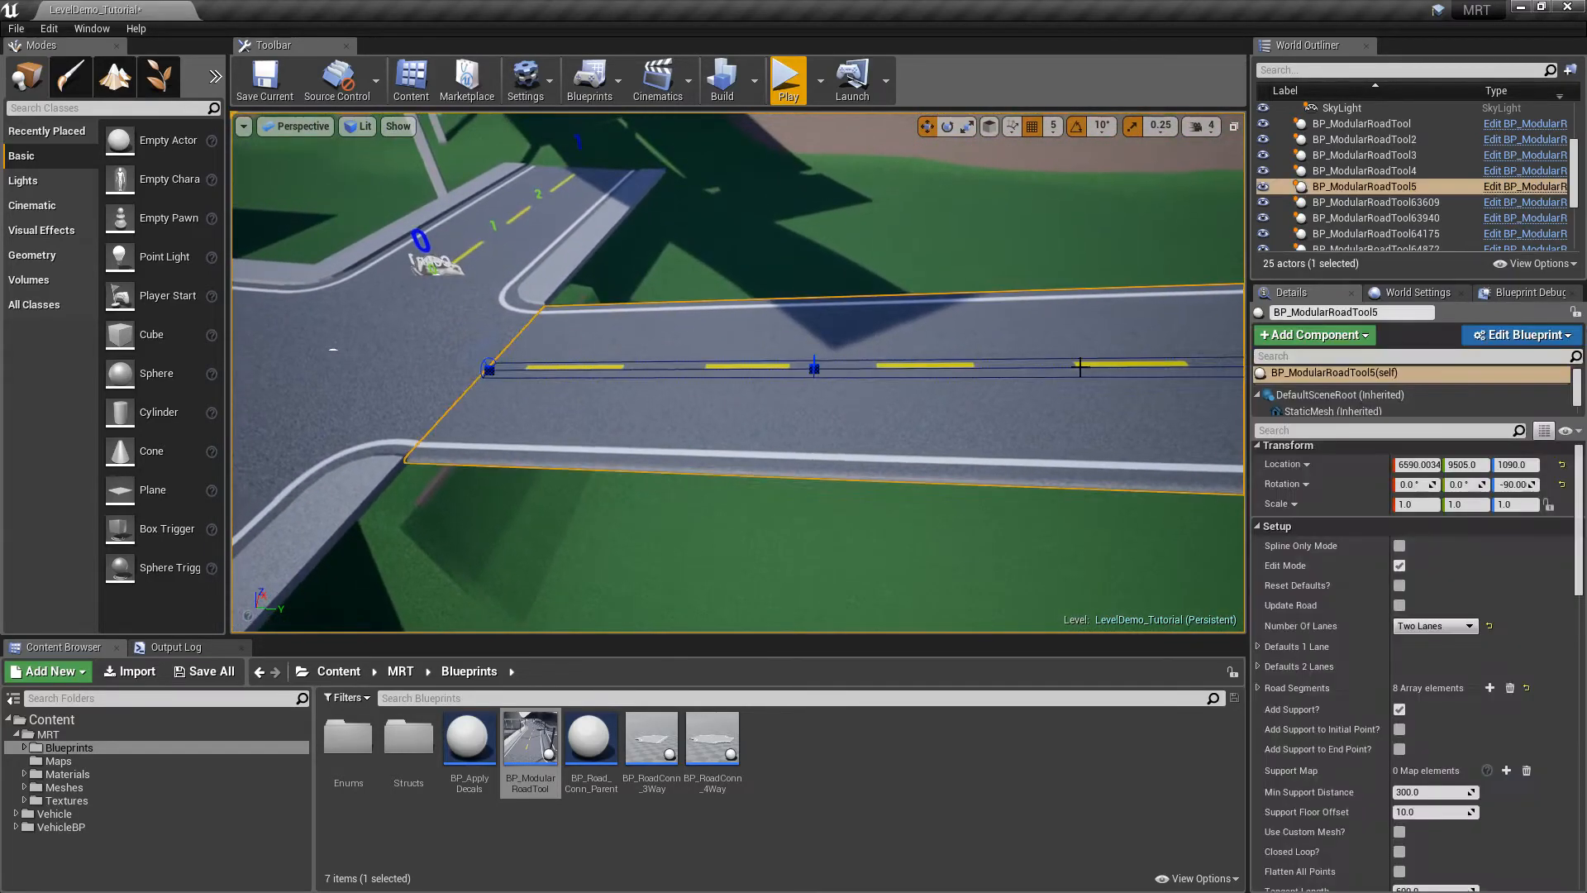
left_click(1399, 566)
key("Escape")
mouse_move(812, 397)
right_mouse_down()
mouse_move(884, 363)
mouse_move(867, 446)
mouse_move(897, 513)
mouse_move(975, 397)
mouse_move(962, 355)
mouse_move(744, 393)
mouse_move(768, 351)
mouse_move(727, 355)
mouse_move(806, 382)
right_mouse_up()
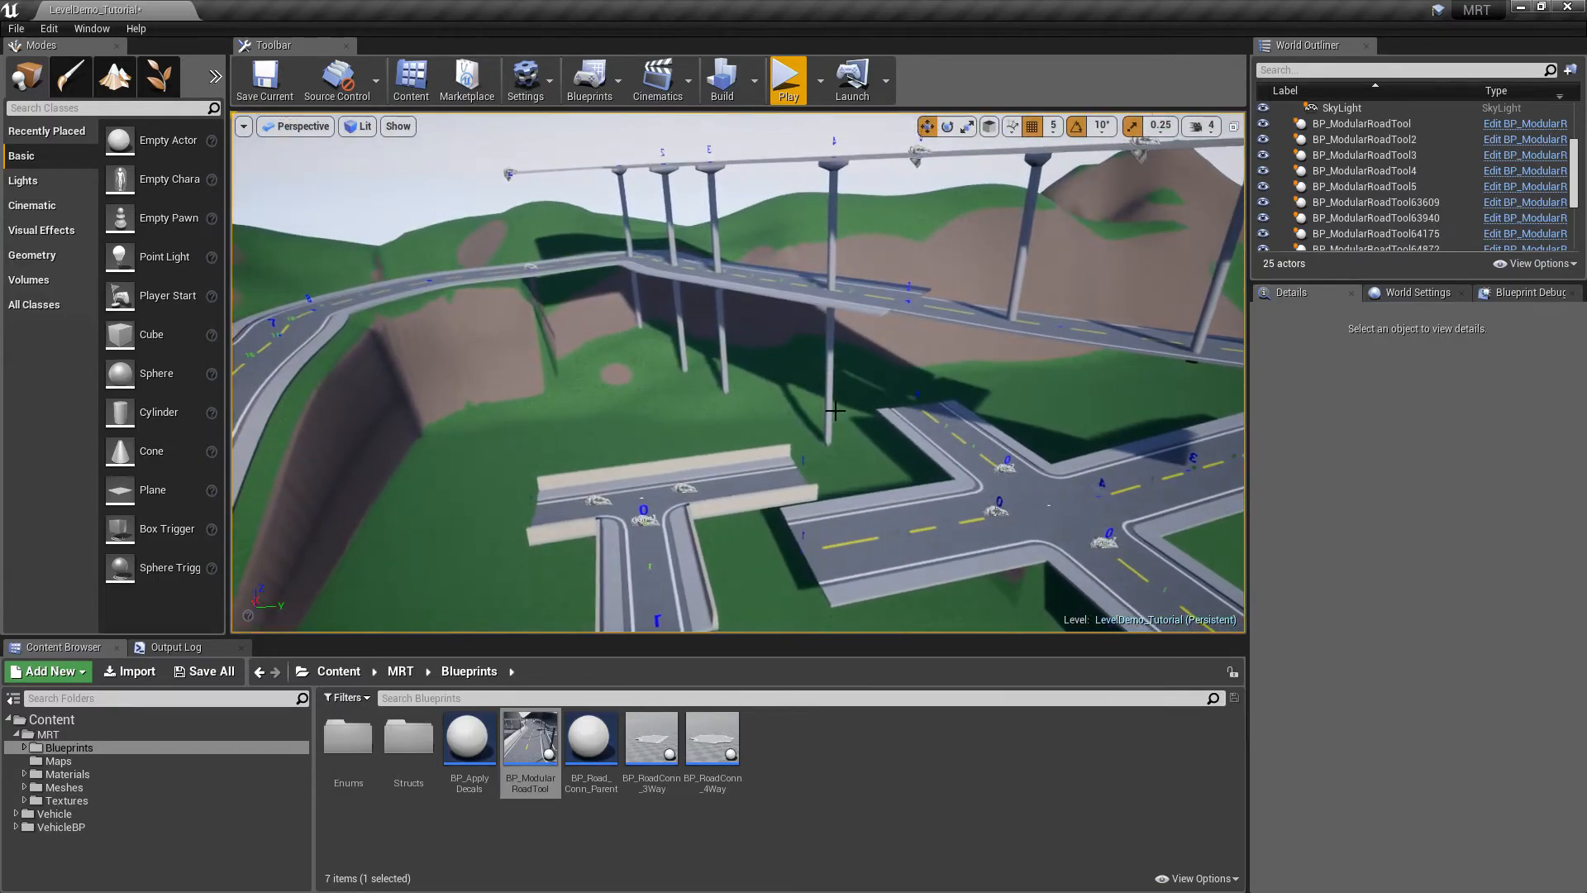
left_click(760, 286)
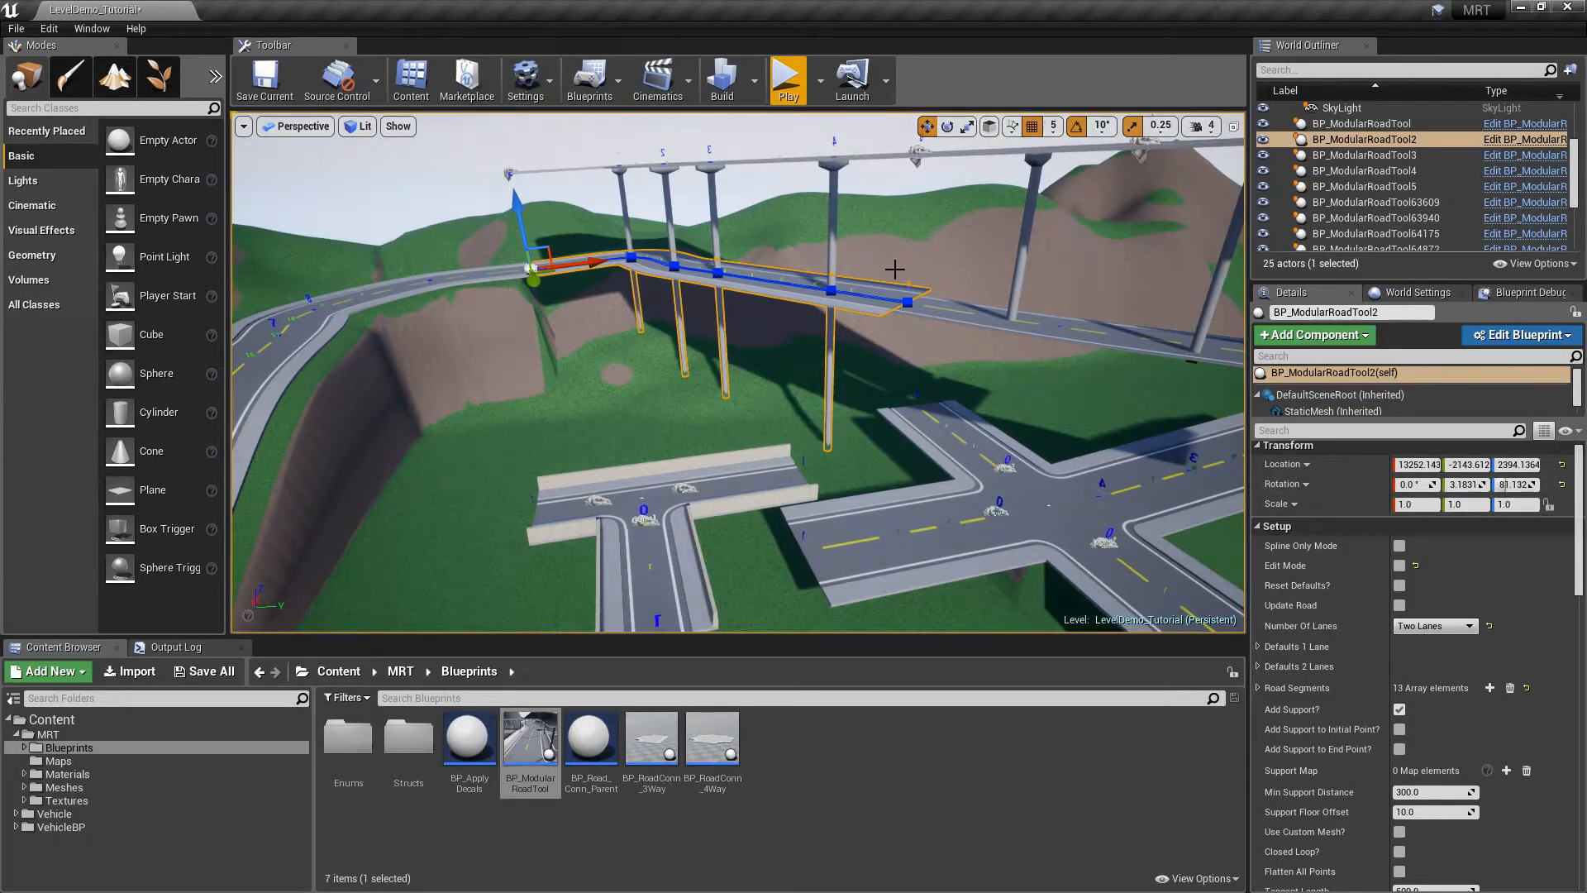
scroll(1567, 498, "down", 10)
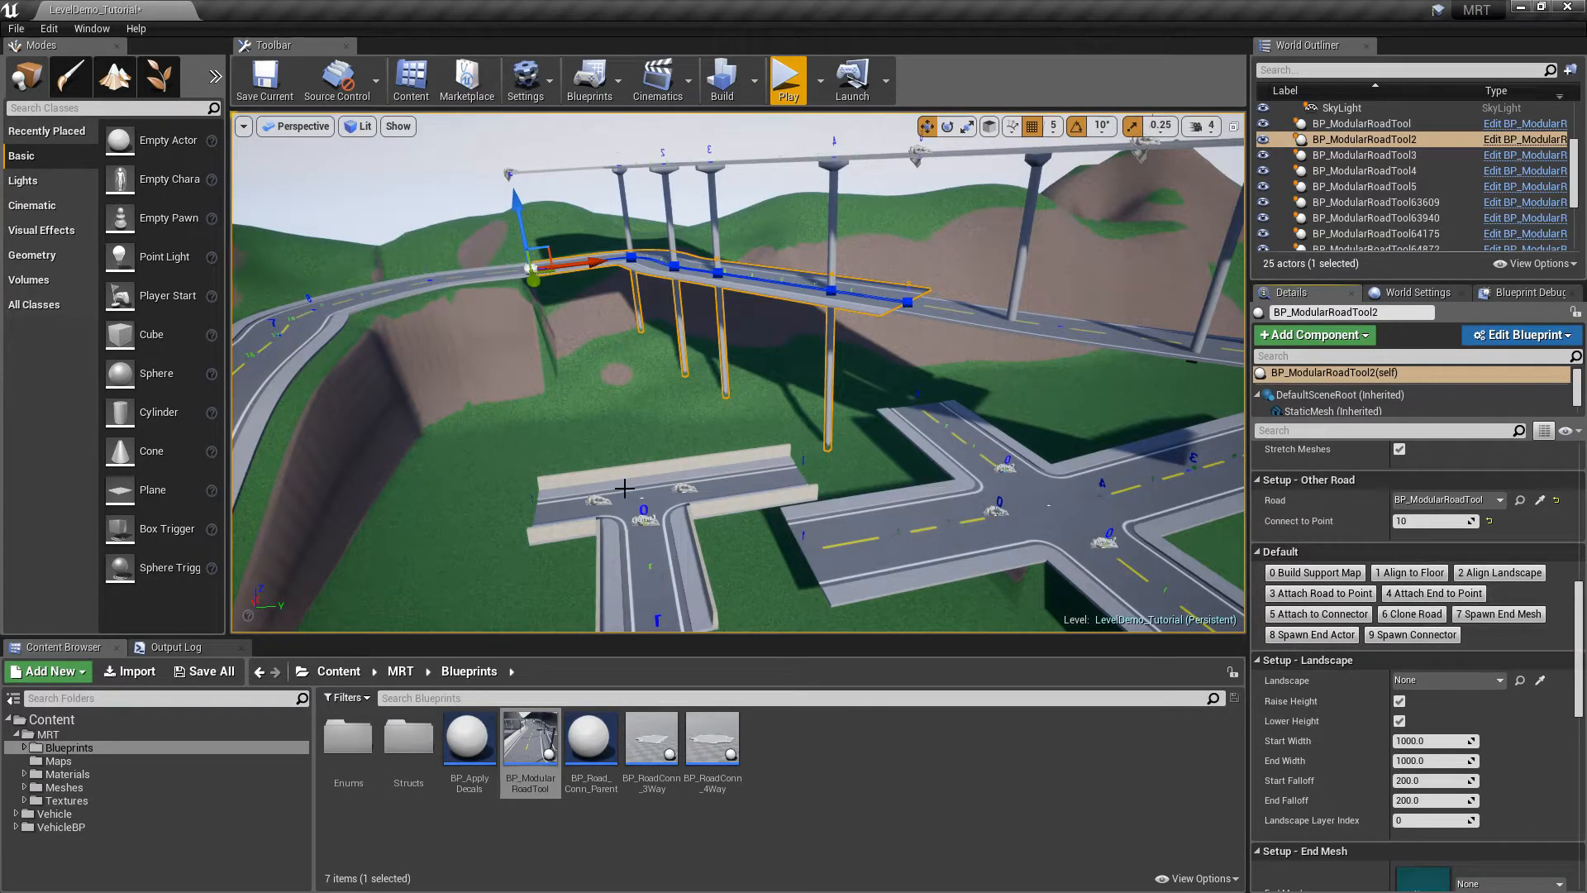
left_click(771, 461)
left_click(1080, 509)
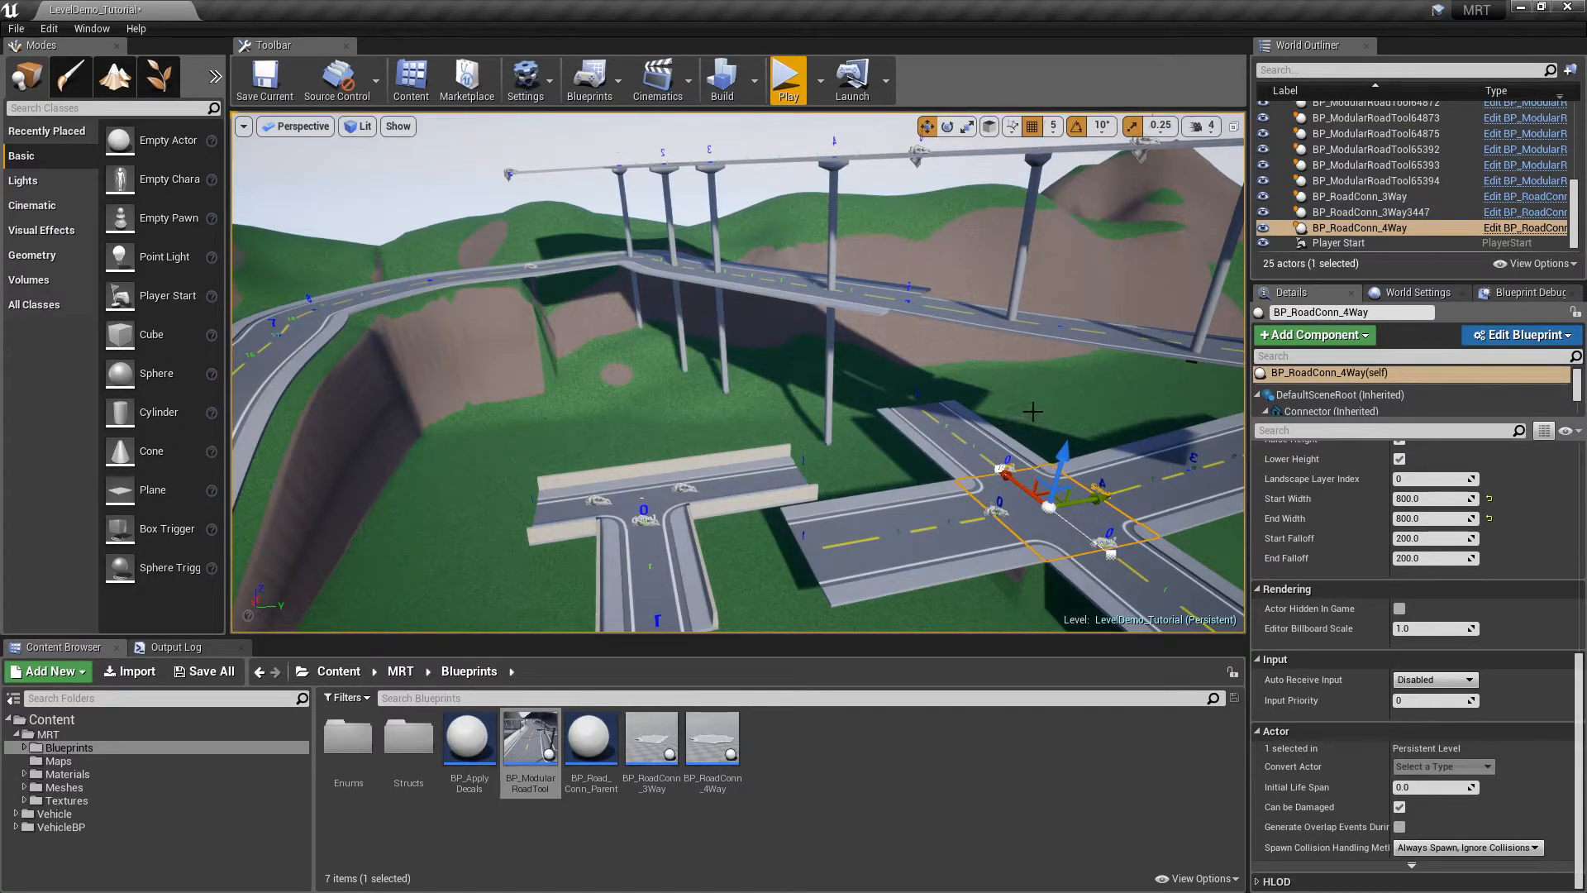
key("Escape")
right_click_drag(966, 386, 1471, 478)
Drop a new BP_ModularRoadTool on the grass and set it to Two Lanes
left_click_drag(530, 748, 878, 446)
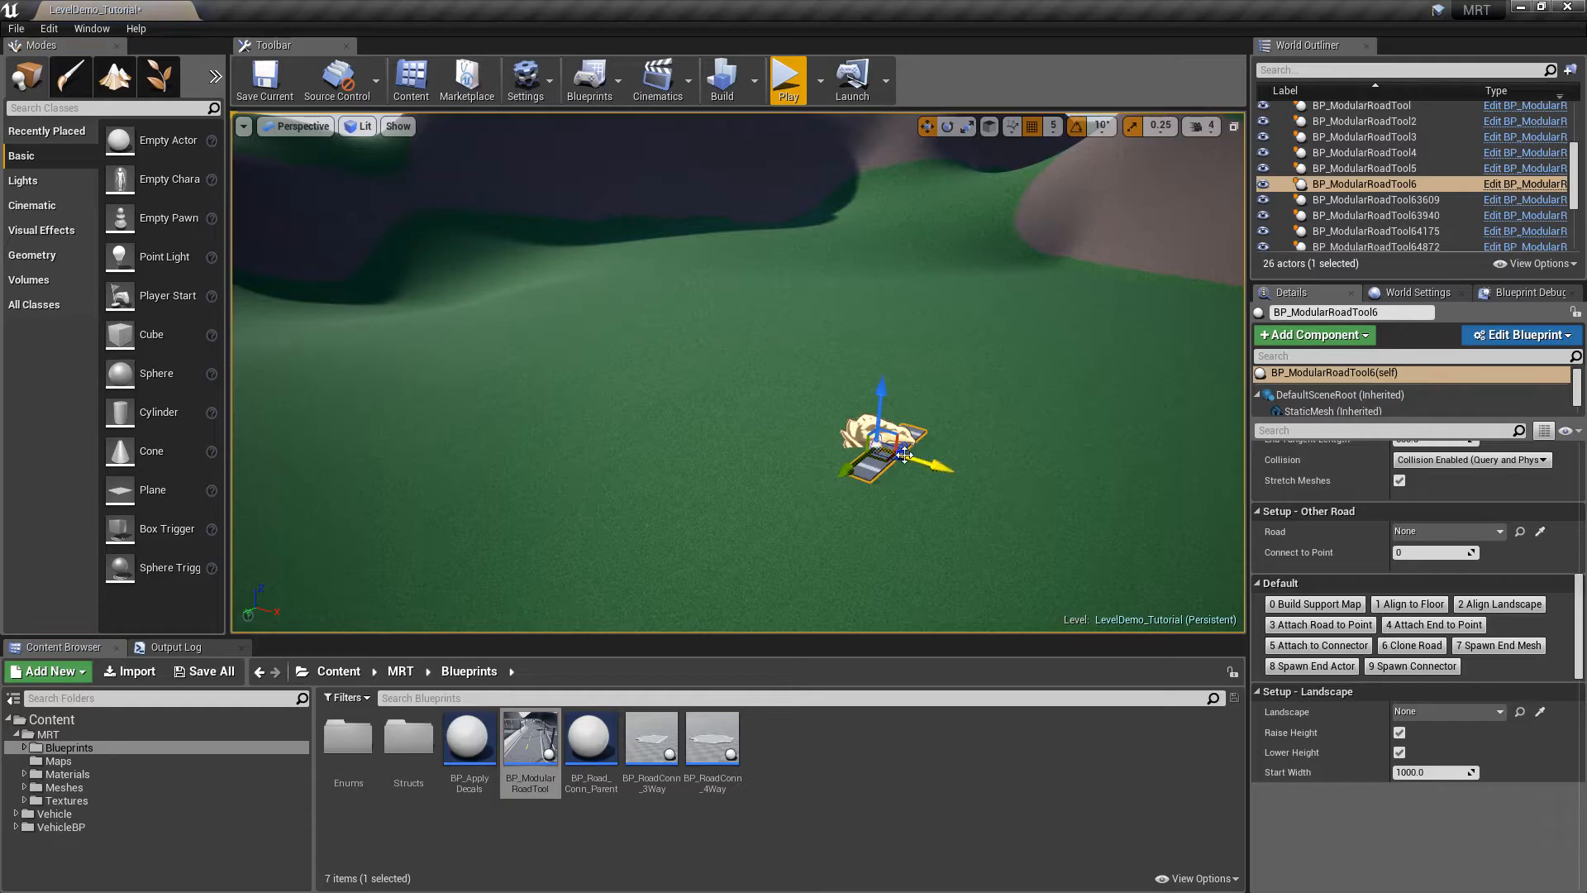
left_click_drag(970, 474, 1113, 521)
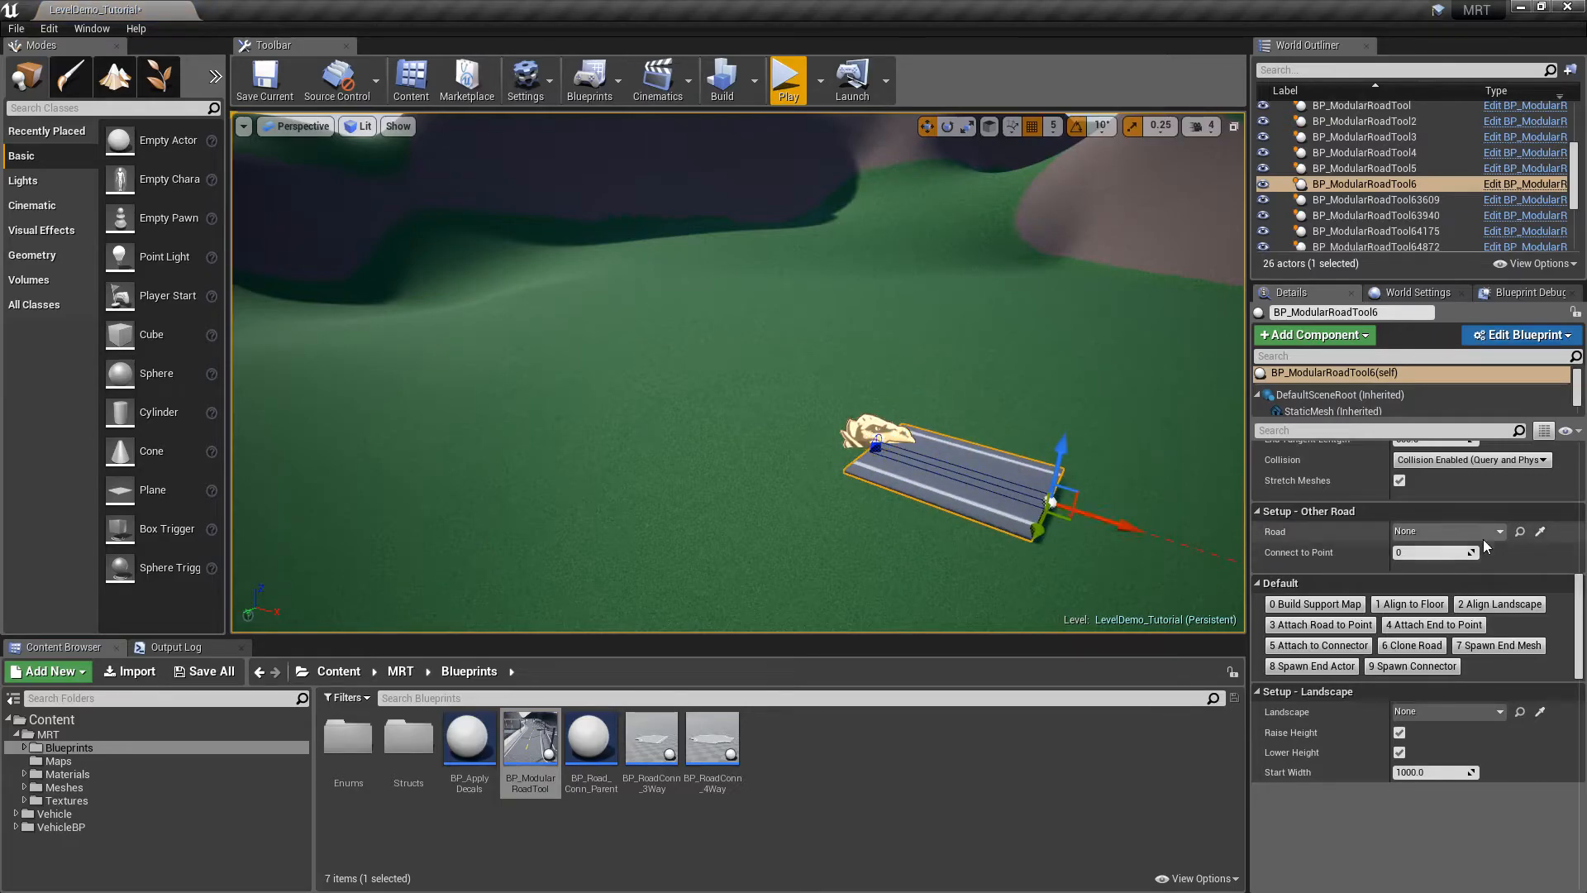
left_click(1434, 632)
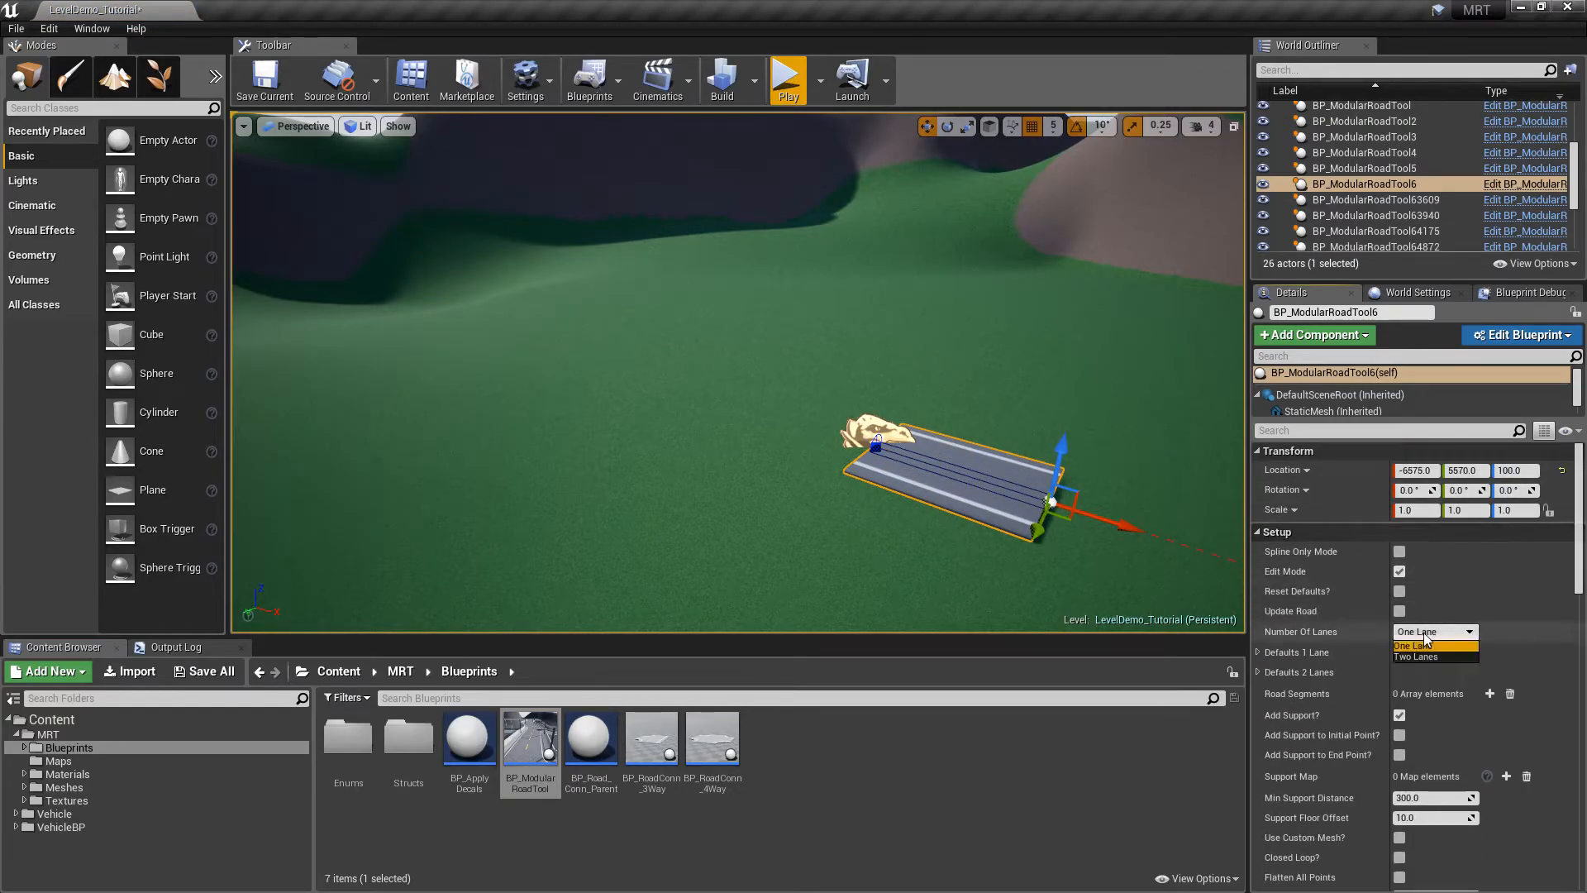
left_click(1426, 654)
Extend the road with new spline points to 4 Road Segments
left_click_drag(1126, 526, 1232, 570, "alt")
right_click_drag(1172, 570, 1223, 571)
left_click_drag(932, 421, 1233, 466, "alt")
left_click(870, 401)
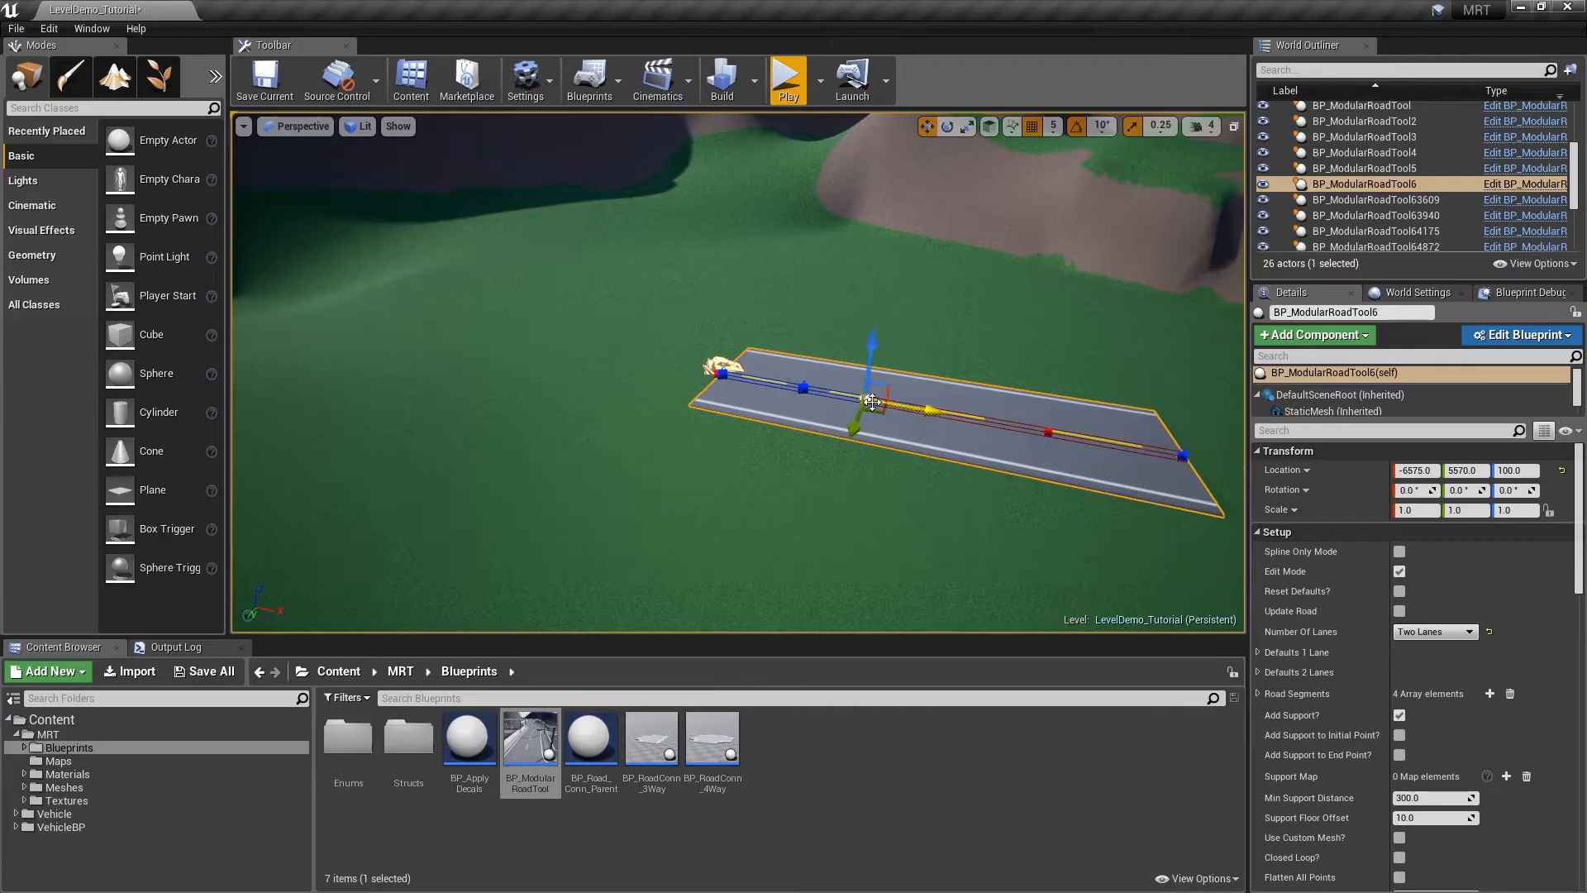
left_click_drag(1013, 423, 901, 360, "alt")
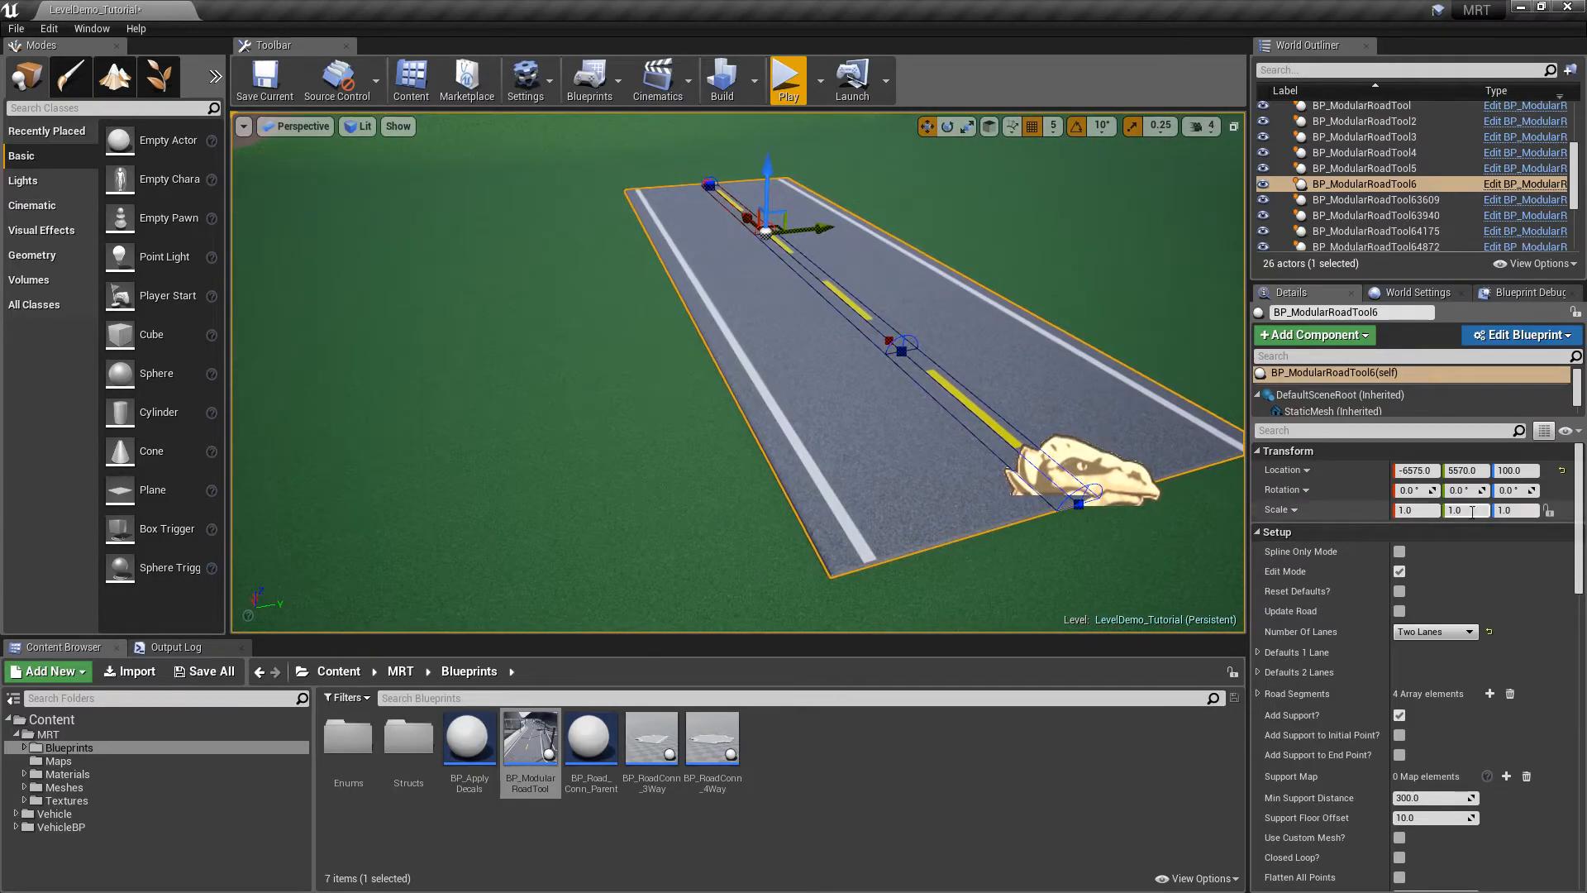
key("Escape")
Reselect BP_ModularRoadTool6 and expand its two-lane default settings
left_click(1026, 435)
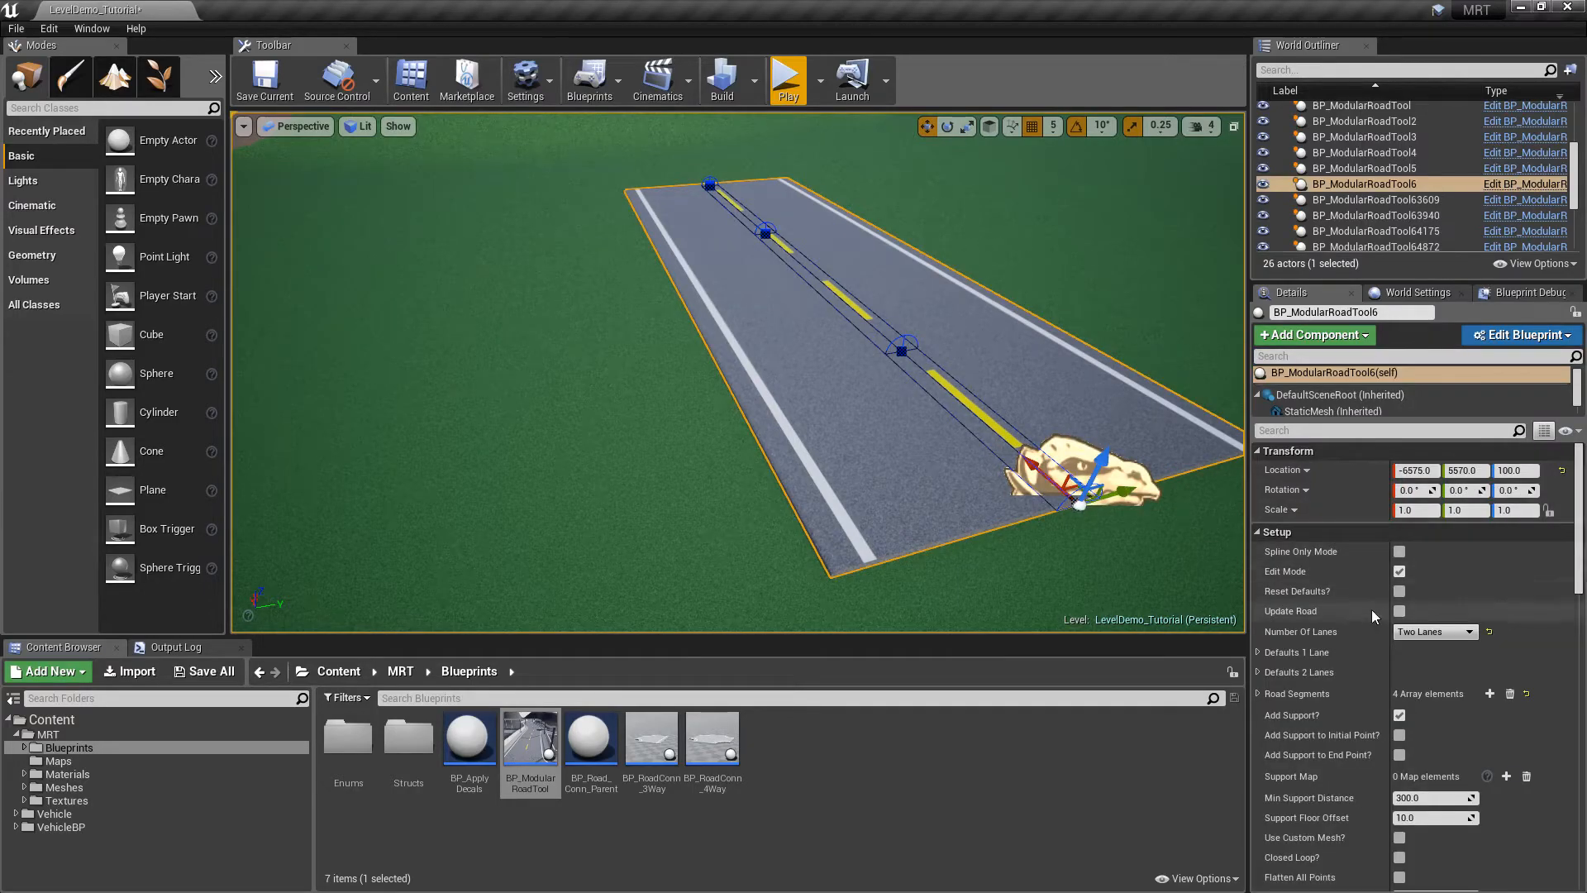
left_click(1257, 671)
scroll(1578, 529, "down", 2)
scroll(1583, 570, "down", 3)
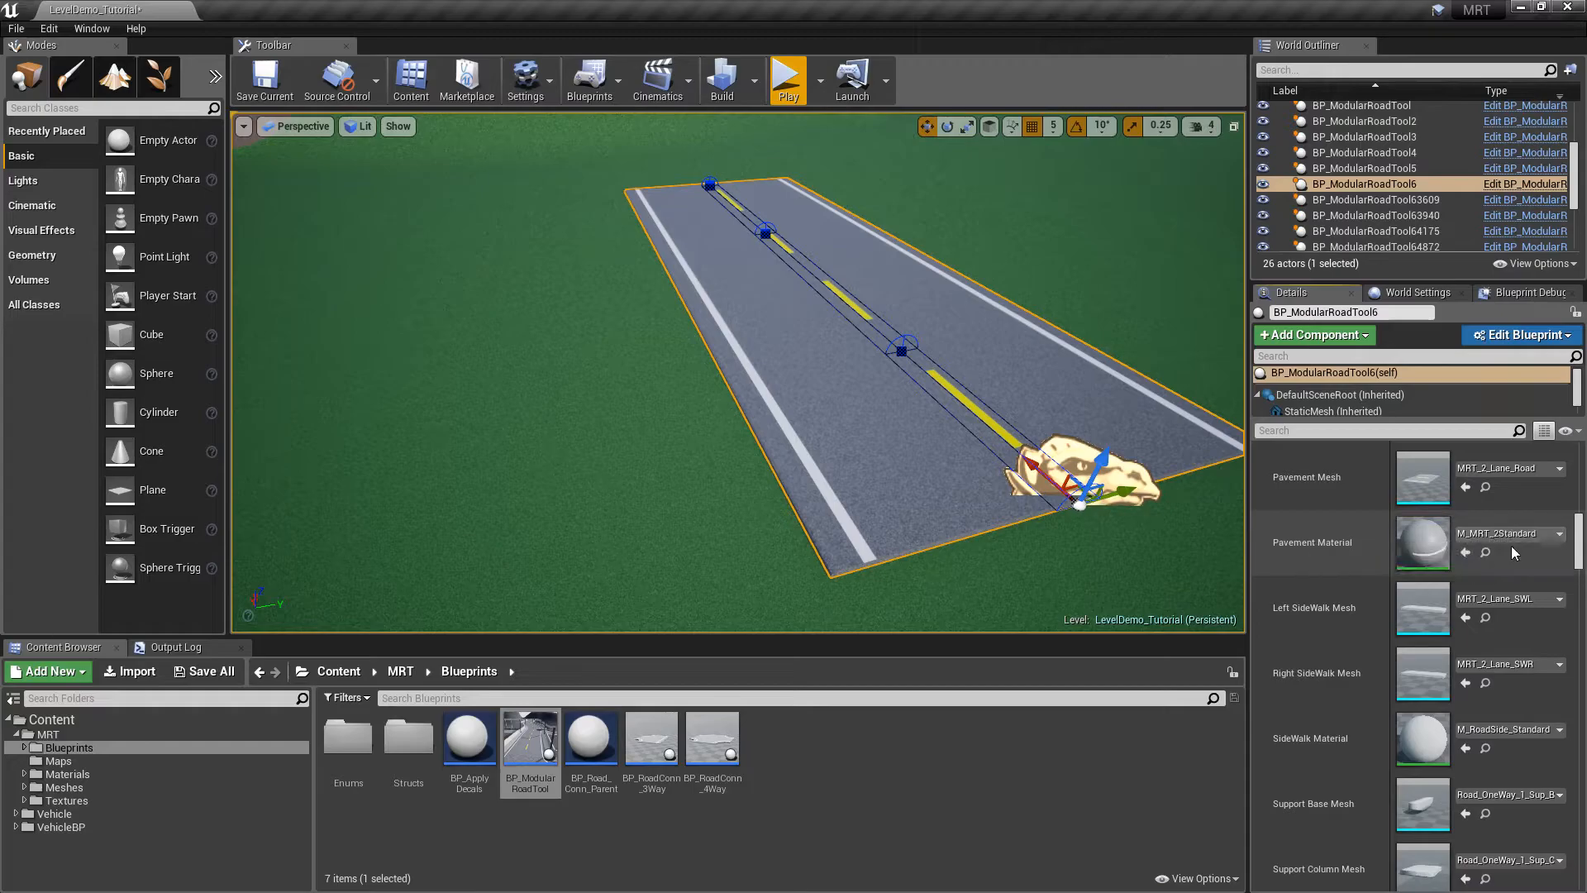
Open the M_MRT_2Standard pavement material beside the level and enable its Road Color override
left_click(1486, 553)
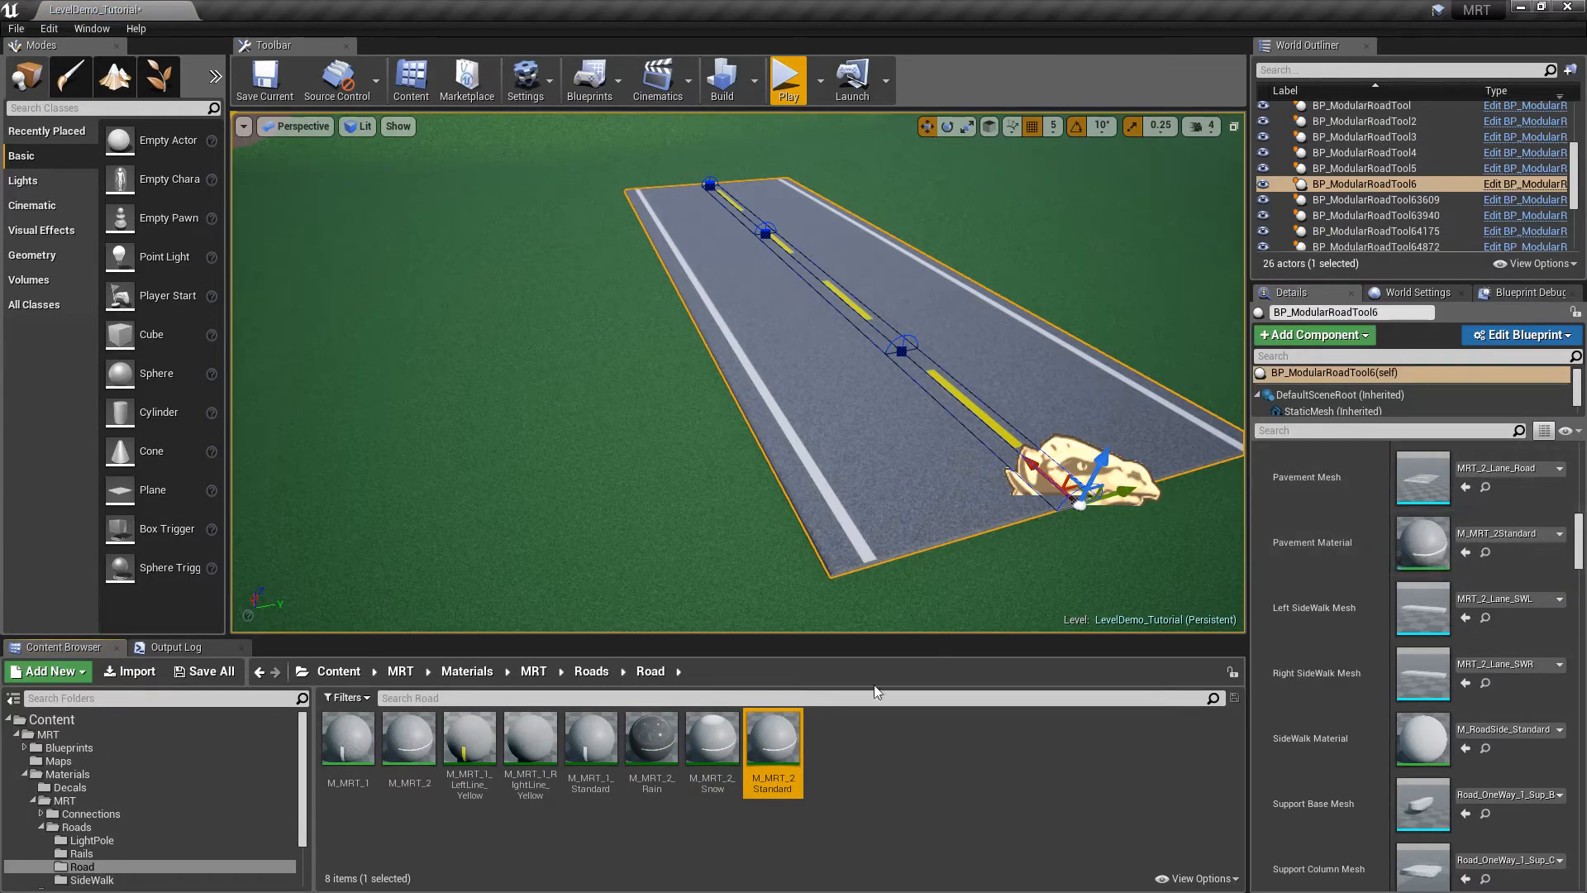
double_click(790, 743)
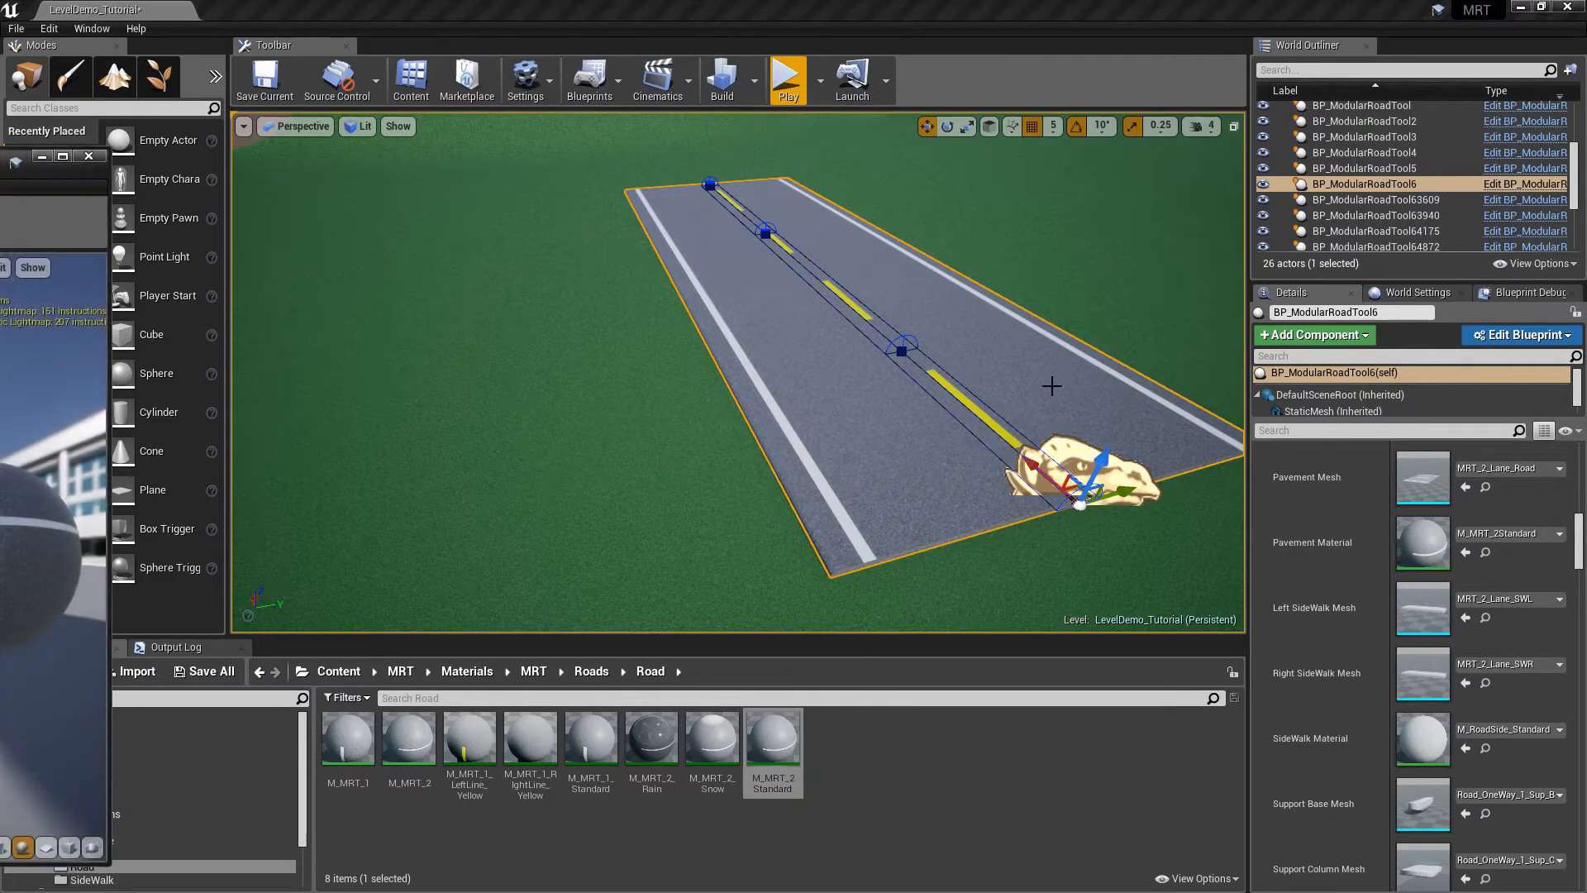
left_click_drag(24, 157, 1079, 172)
right_click_drag(727, 339, 773, 301)
left_click_drag(1095, 193, 1208, 83)
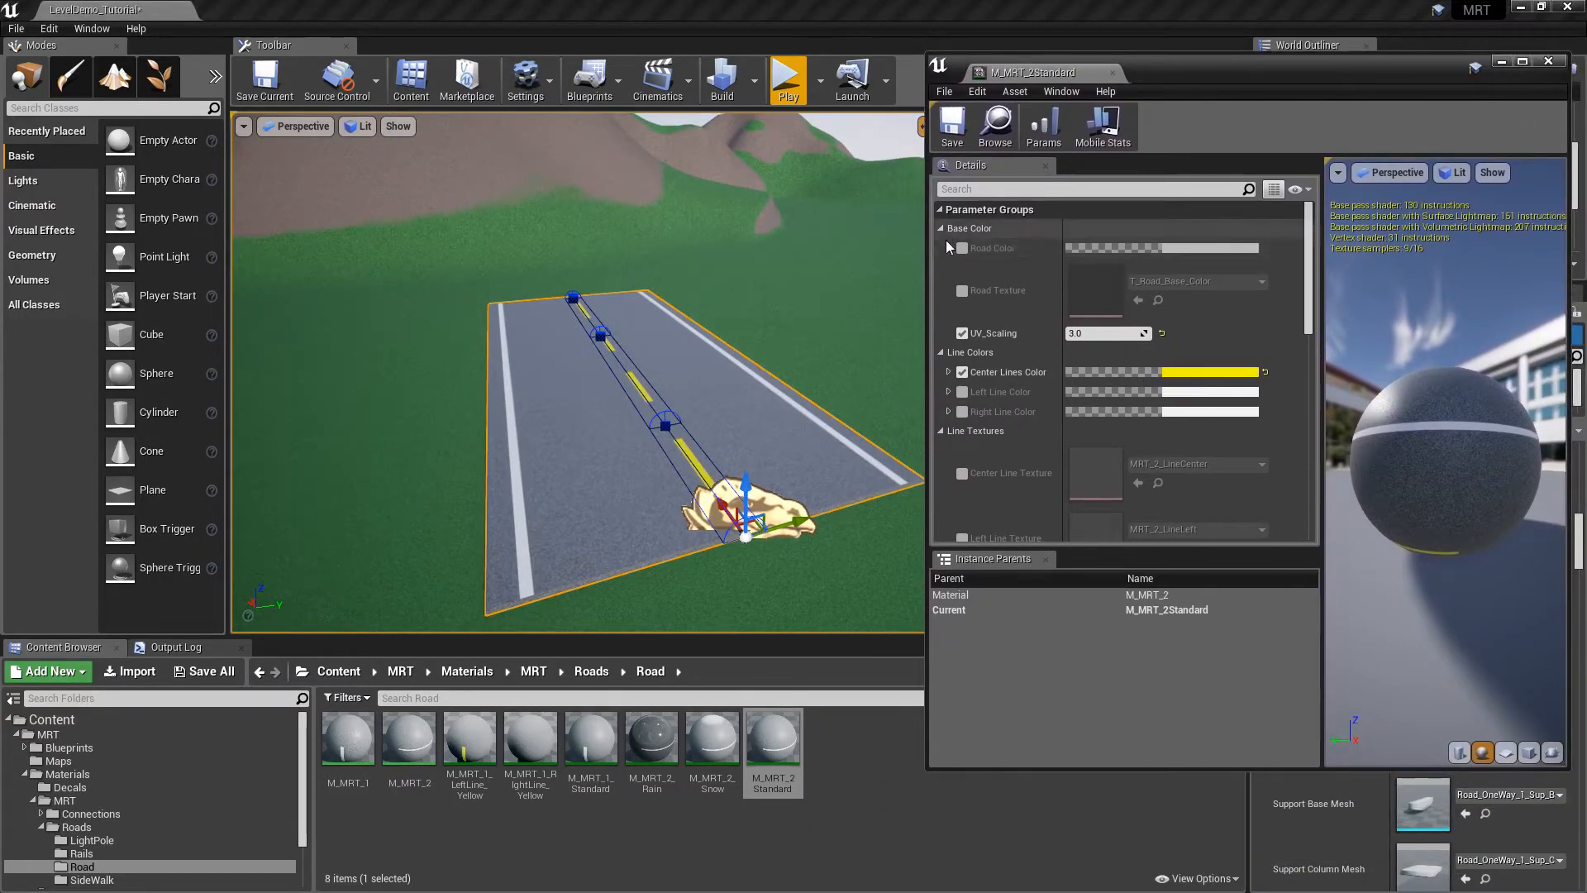
left_click(1214, 249)
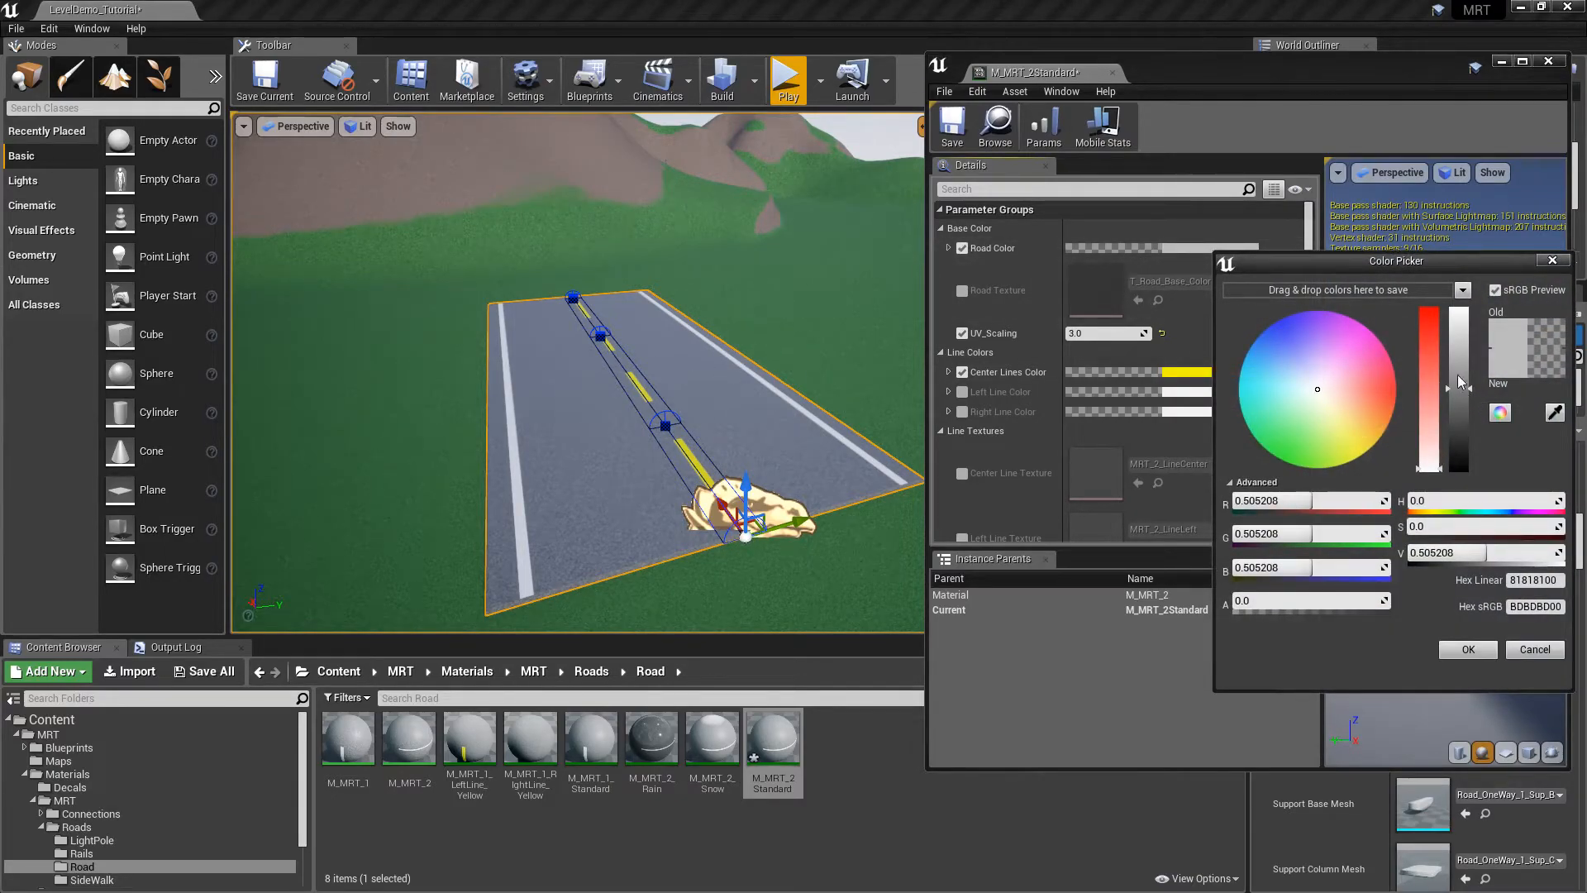
Preview purple Road Color shades, cancel, then switch from Road Color to the T_Road_Base_Color Road Texture
mouse_move(1468, 395)
left_mouse_down()
mouse_move(1468, 442)
mouse_move(1480, 326)
mouse_move(1471, 422)
left_mouse_up()
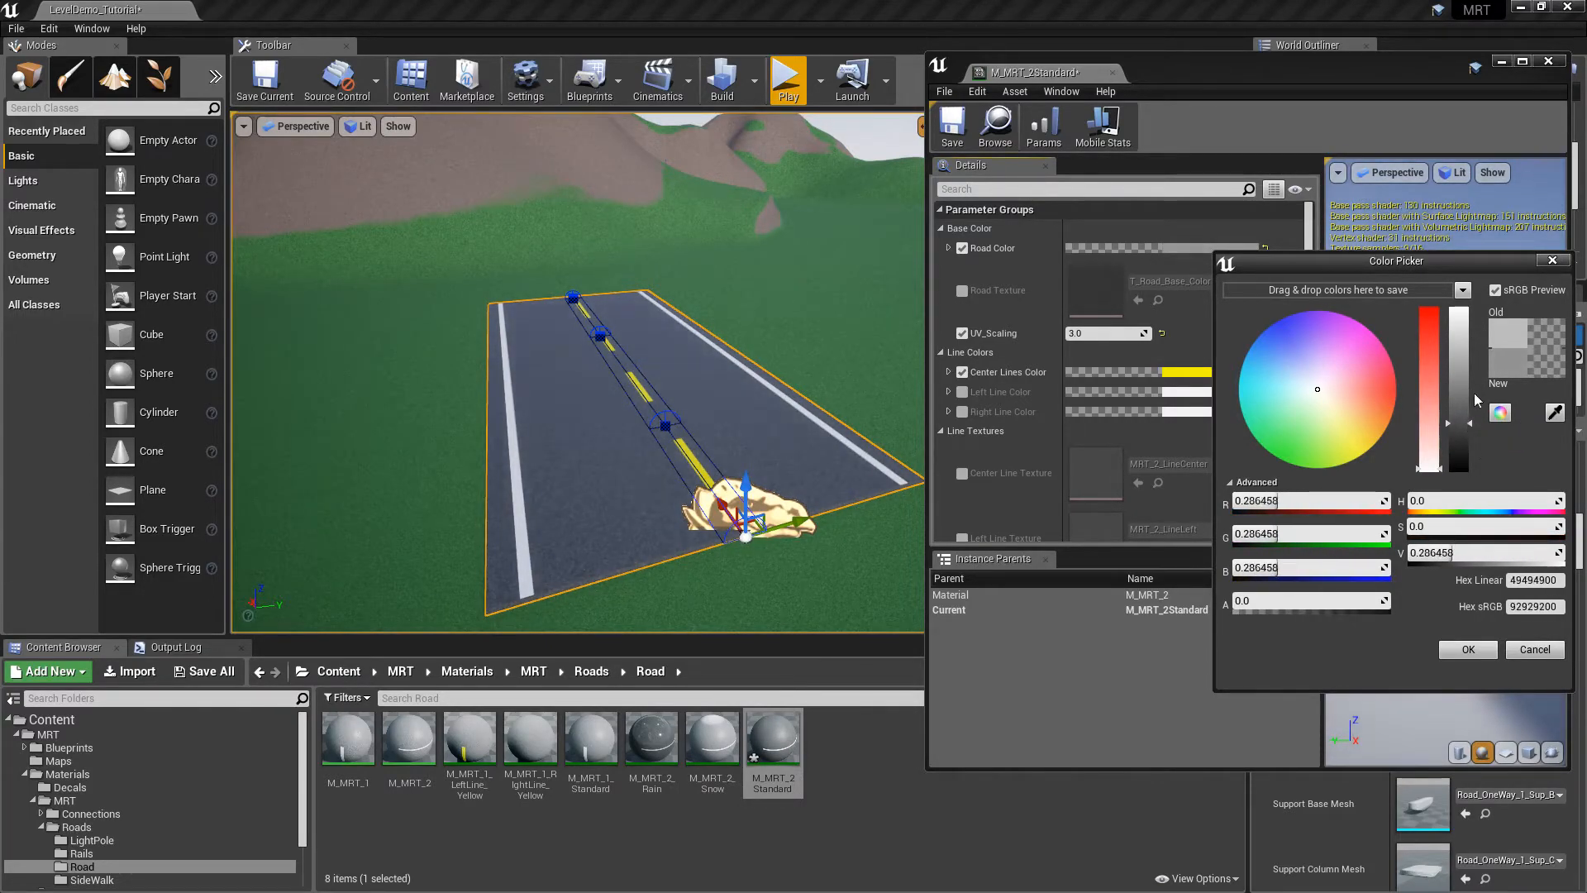
mouse_move(1336, 400)
left_mouse_down()
mouse_move(1309, 339)
mouse_move(1363, 335)
mouse_move(1391, 383)
mouse_move(1343, 439)
mouse_move(1349, 458)
mouse_move(1239, 423)
mouse_move(1227, 365)
mouse_move(1269, 319)
mouse_move(1316, 317)
mouse_move(1316, 392)
left_mouse_up()
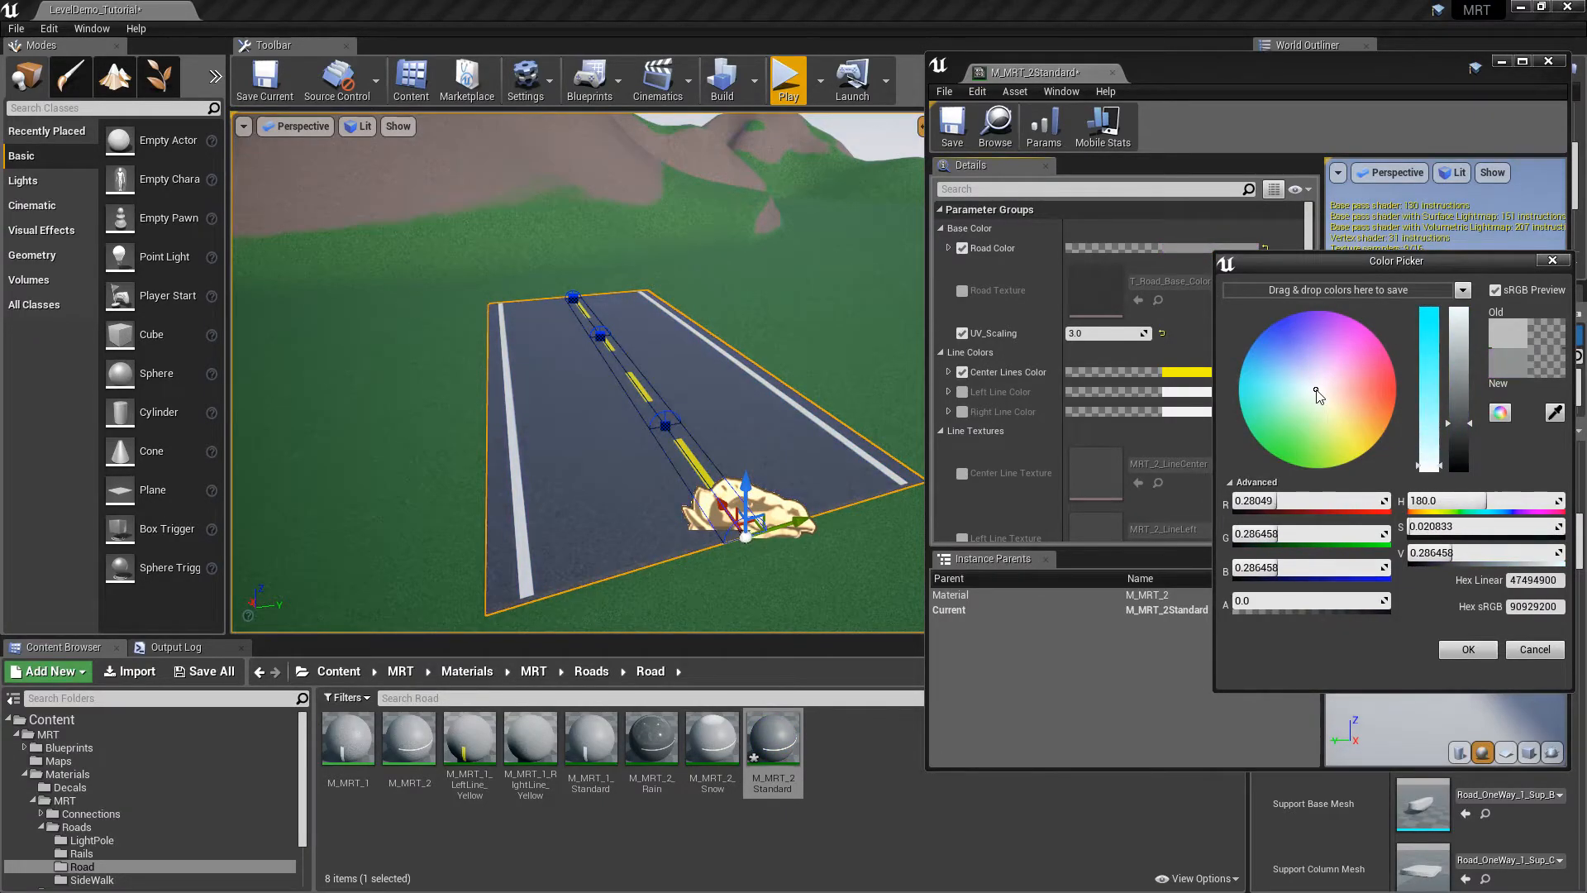
left_click_drag(1459, 422, 1466, 423)
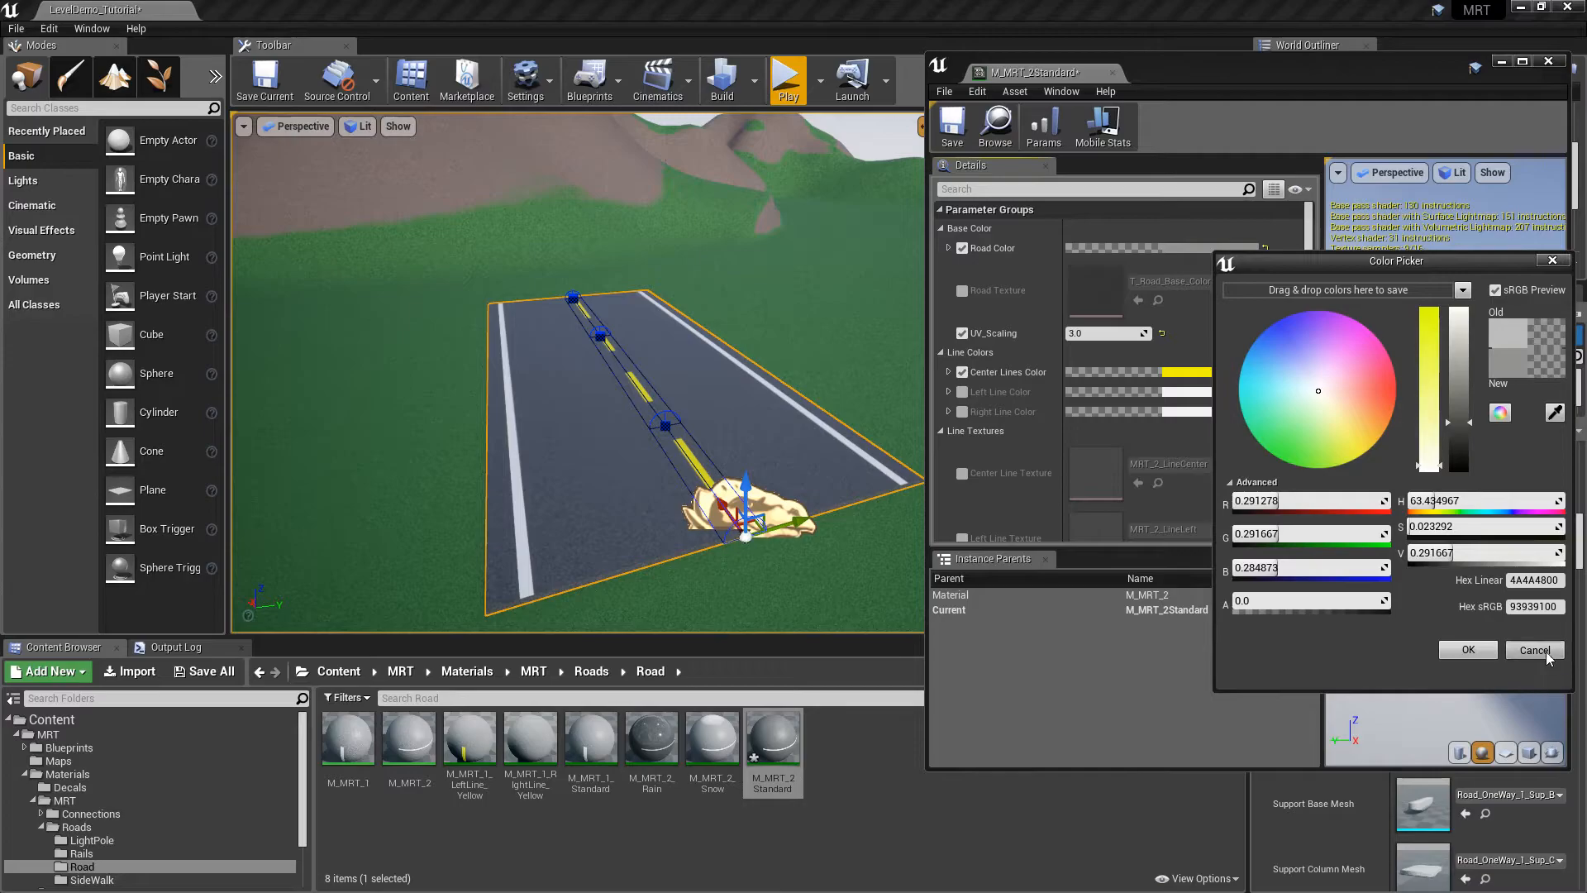
left_click(1545, 652)
left_click(962, 248)
left_click(962, 290)
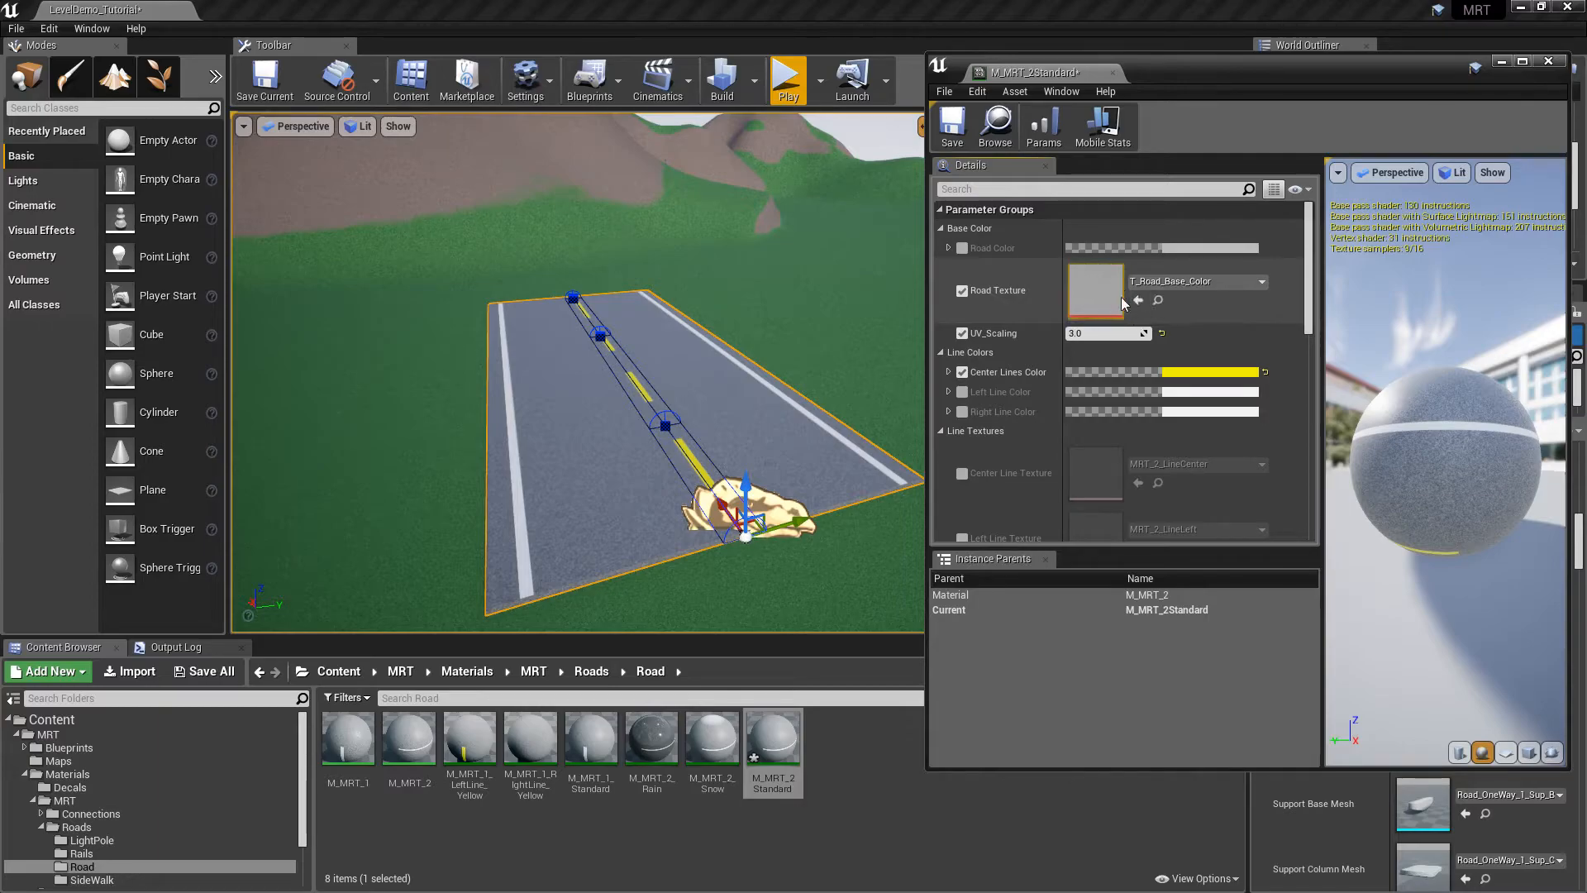
Try UV_Scaling values of 2.0 and 1 on the road material
left_click(961, 290)
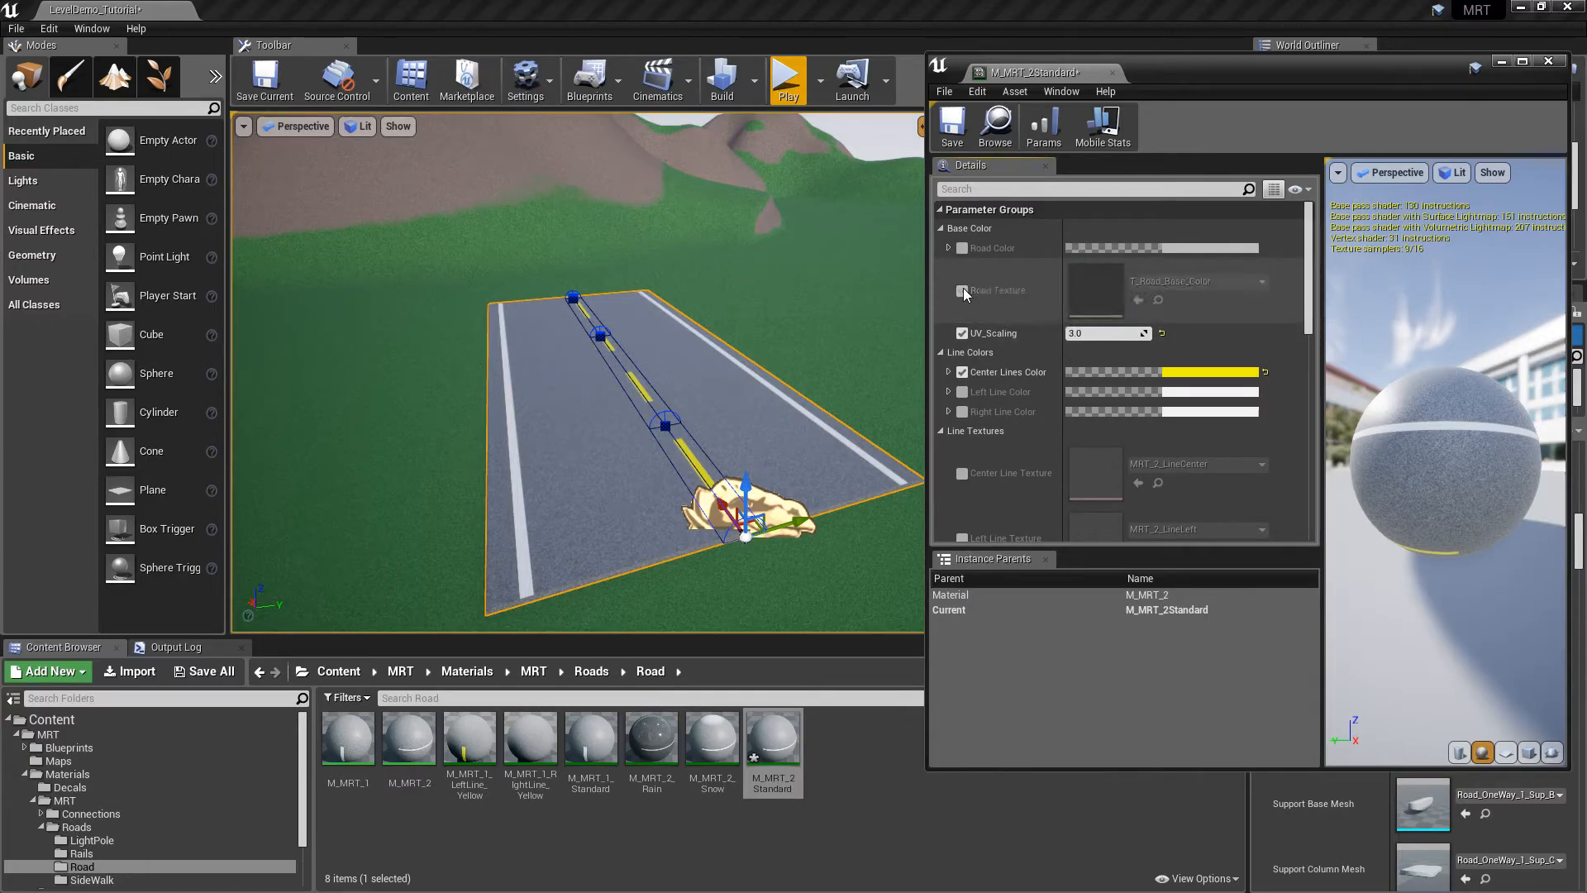
right_click_drag(779, 265, 734, 290)
key("w")
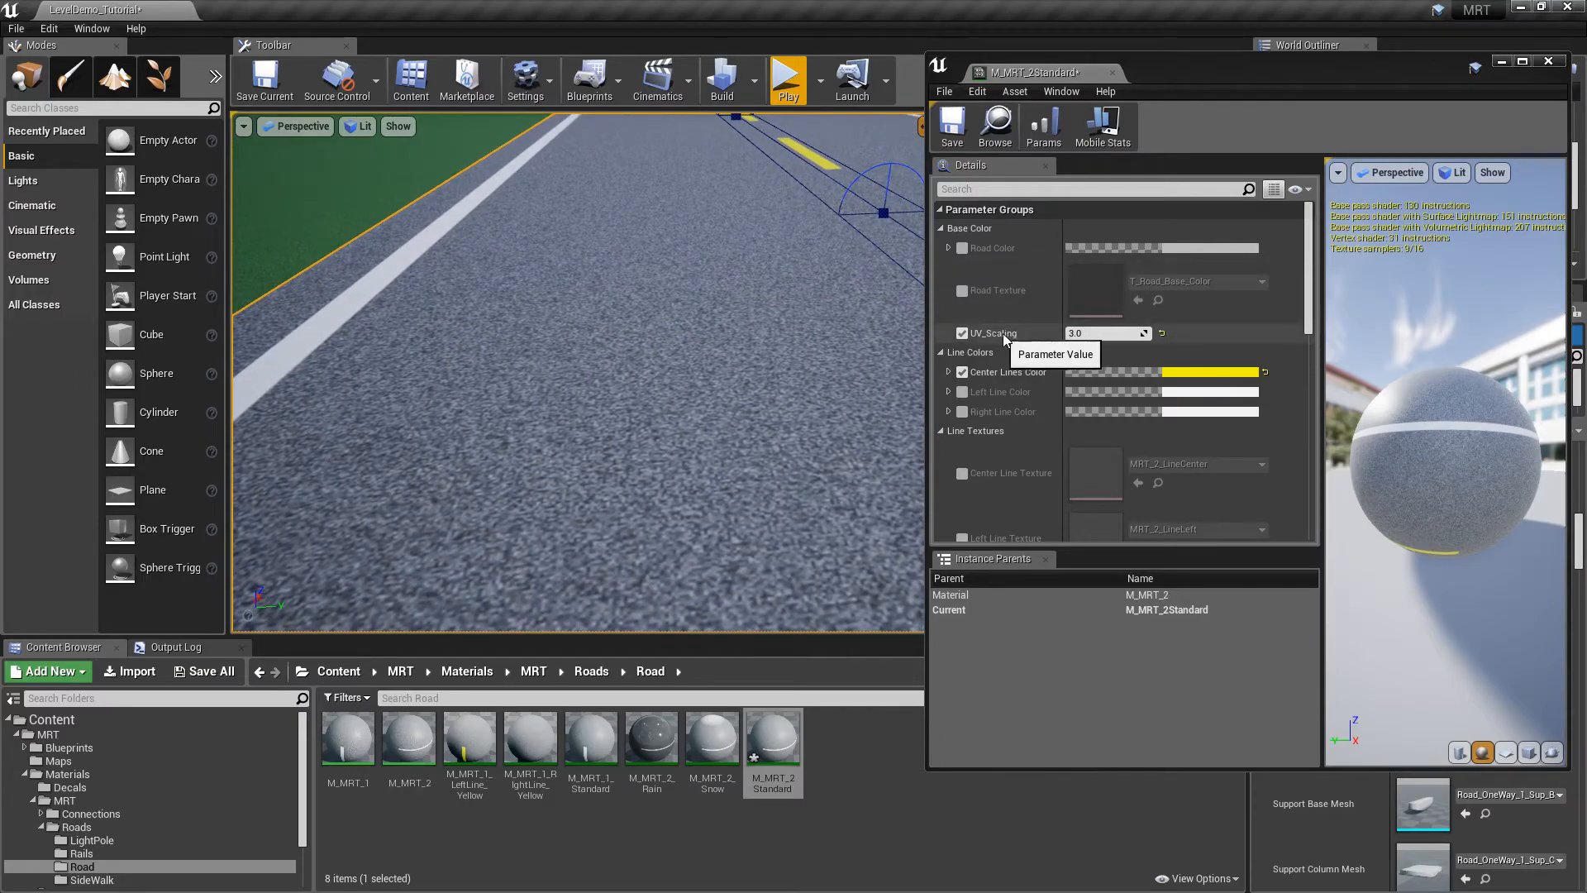
left_click(1099, 335)
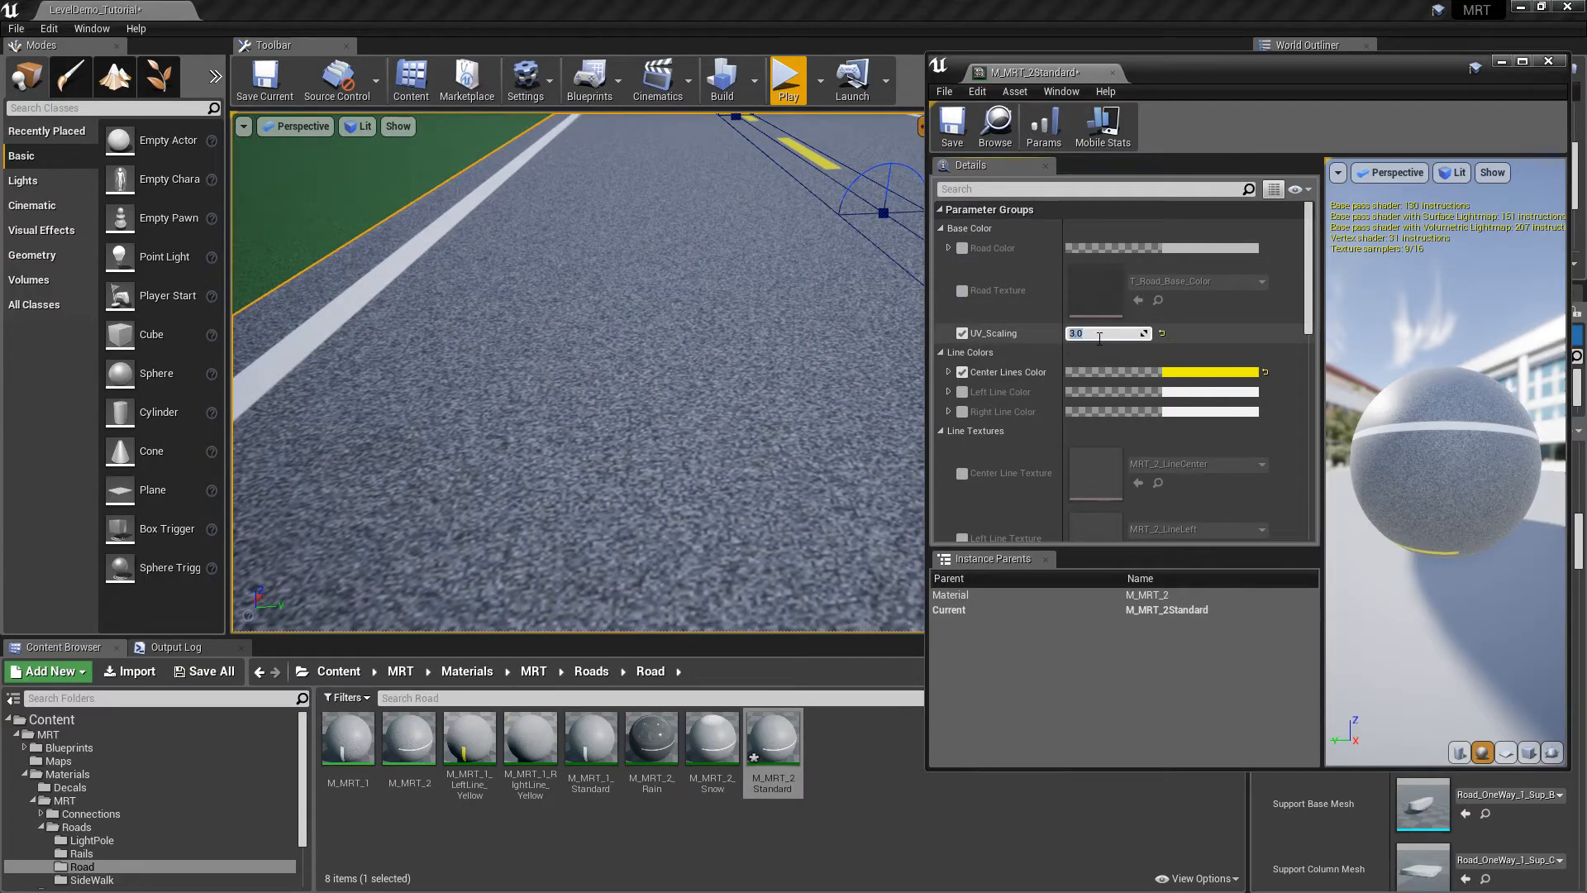
key("Return")
key("s")
mouse_move(476, 241)
right_mouse_down()
mouse_move(489, 249)
mouse_move(487, 237)
right_mouse_up()
key("w")
left_click(1096, 332)
type("1")
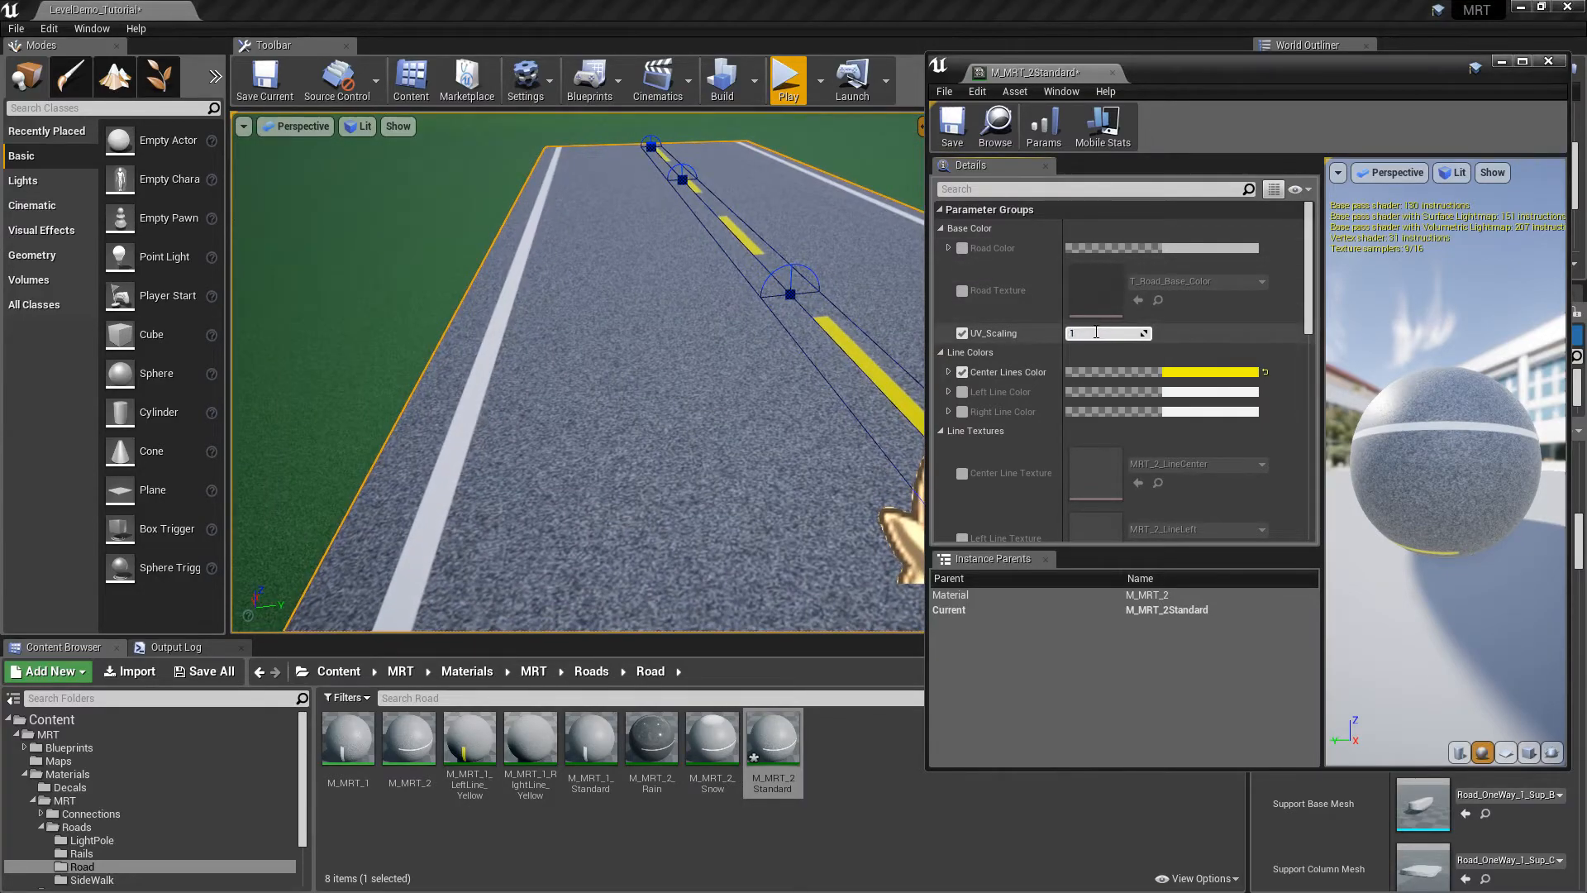
key("Return")
key("s")
right_click_drag(726, 443, 726, 411)
key("w")
Try UV_Scaling 5, then store 3.0 and switch the UV_Scaling override off
left_click(1081, 334)
type("5")
key("Return")
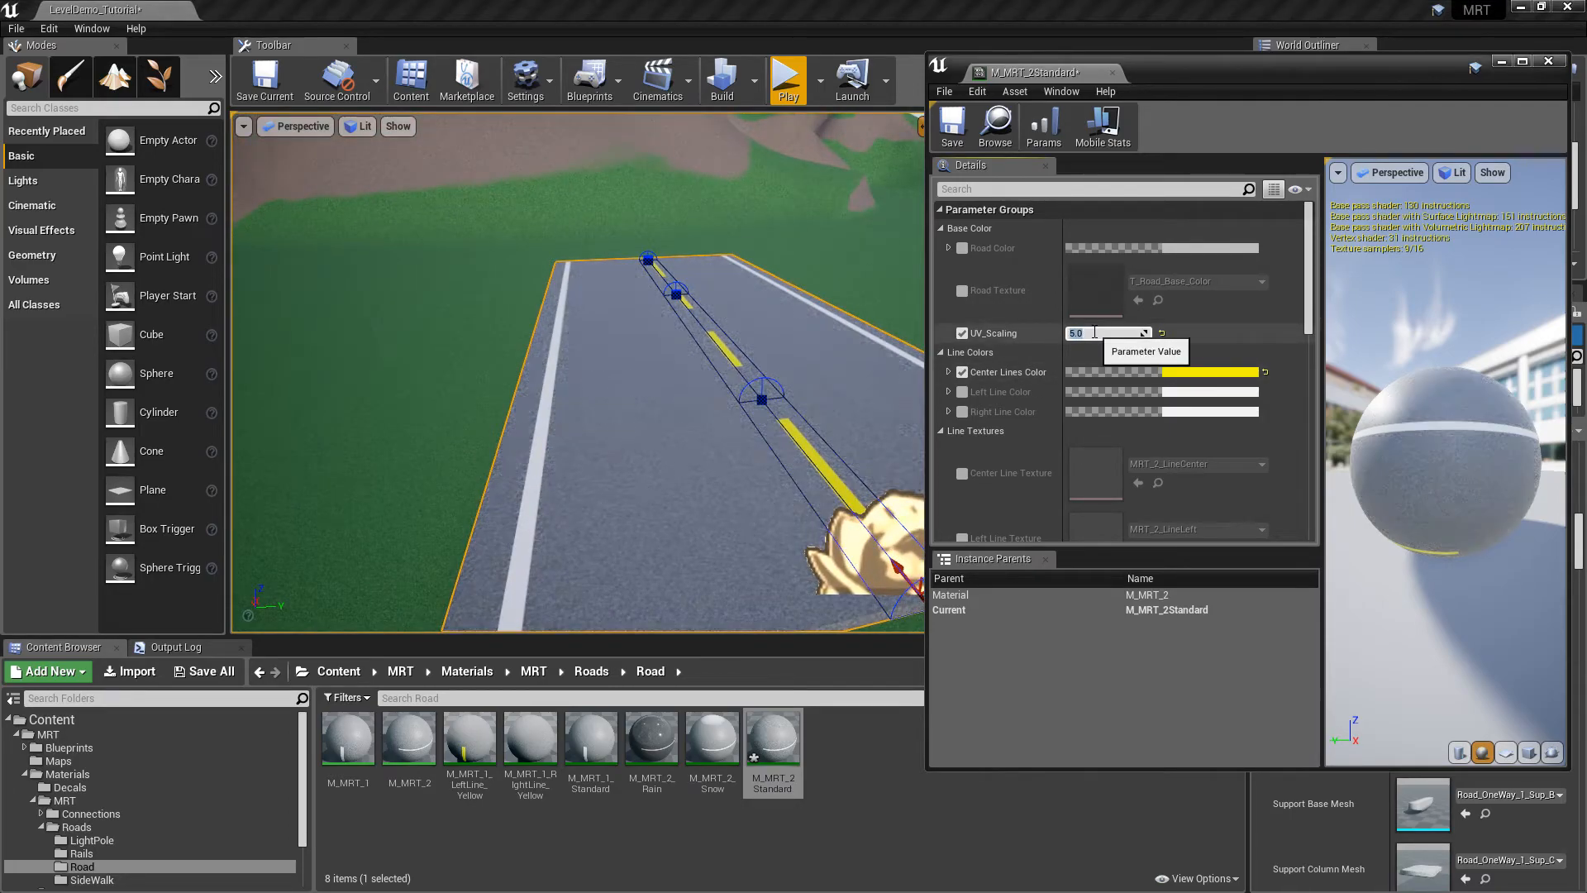
key("w")
right_click_drag(743, 325, 741, 341)
key("s")
left_click(1096, 333)
type("3")
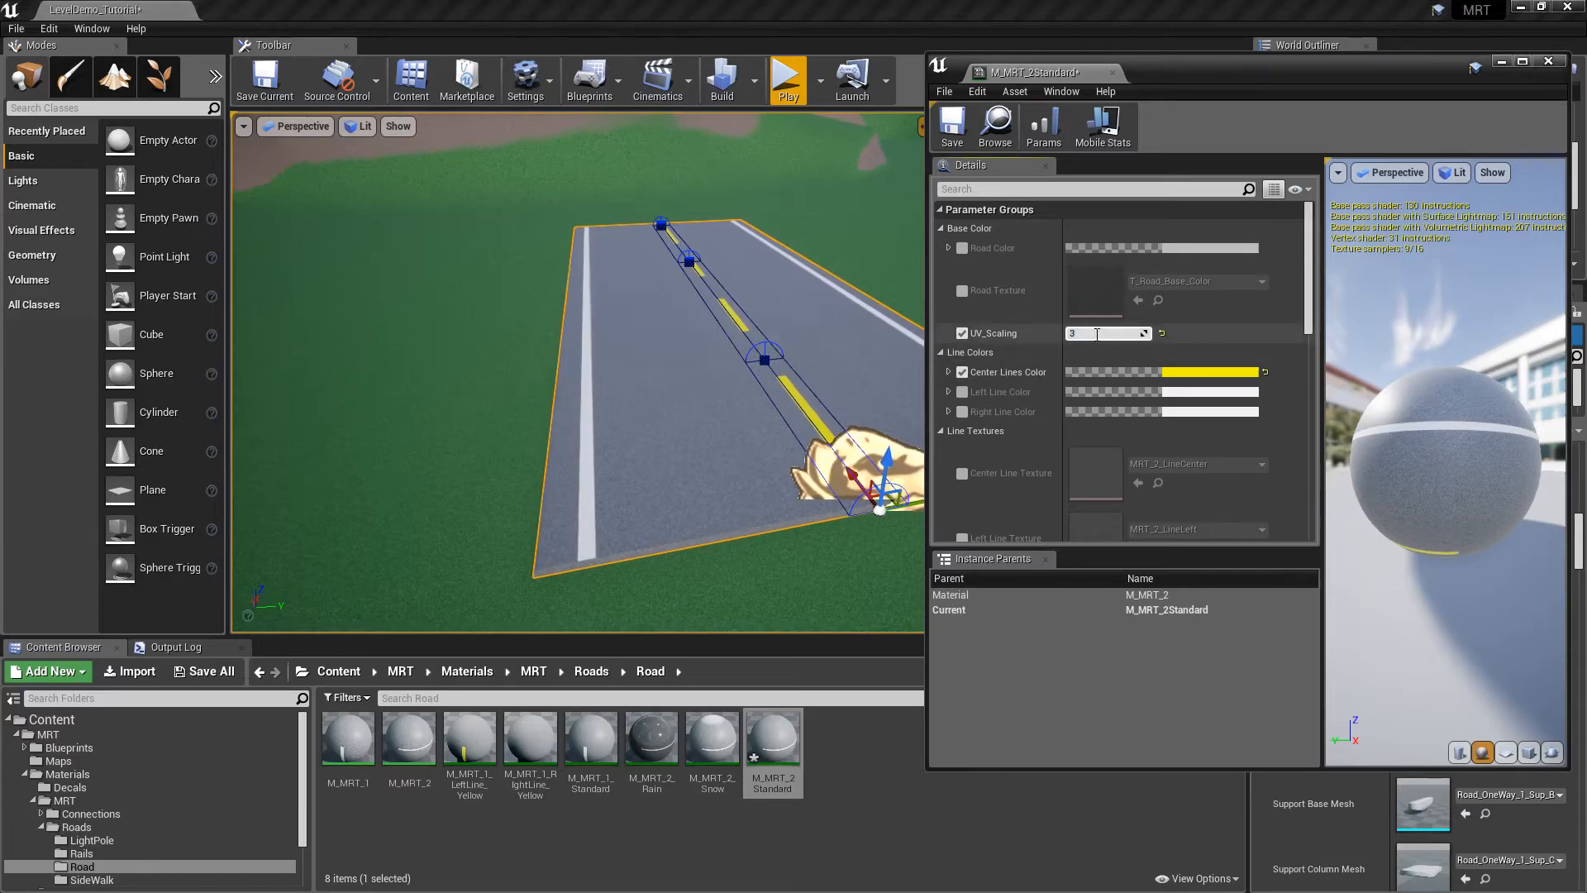
left_click(961, 332)
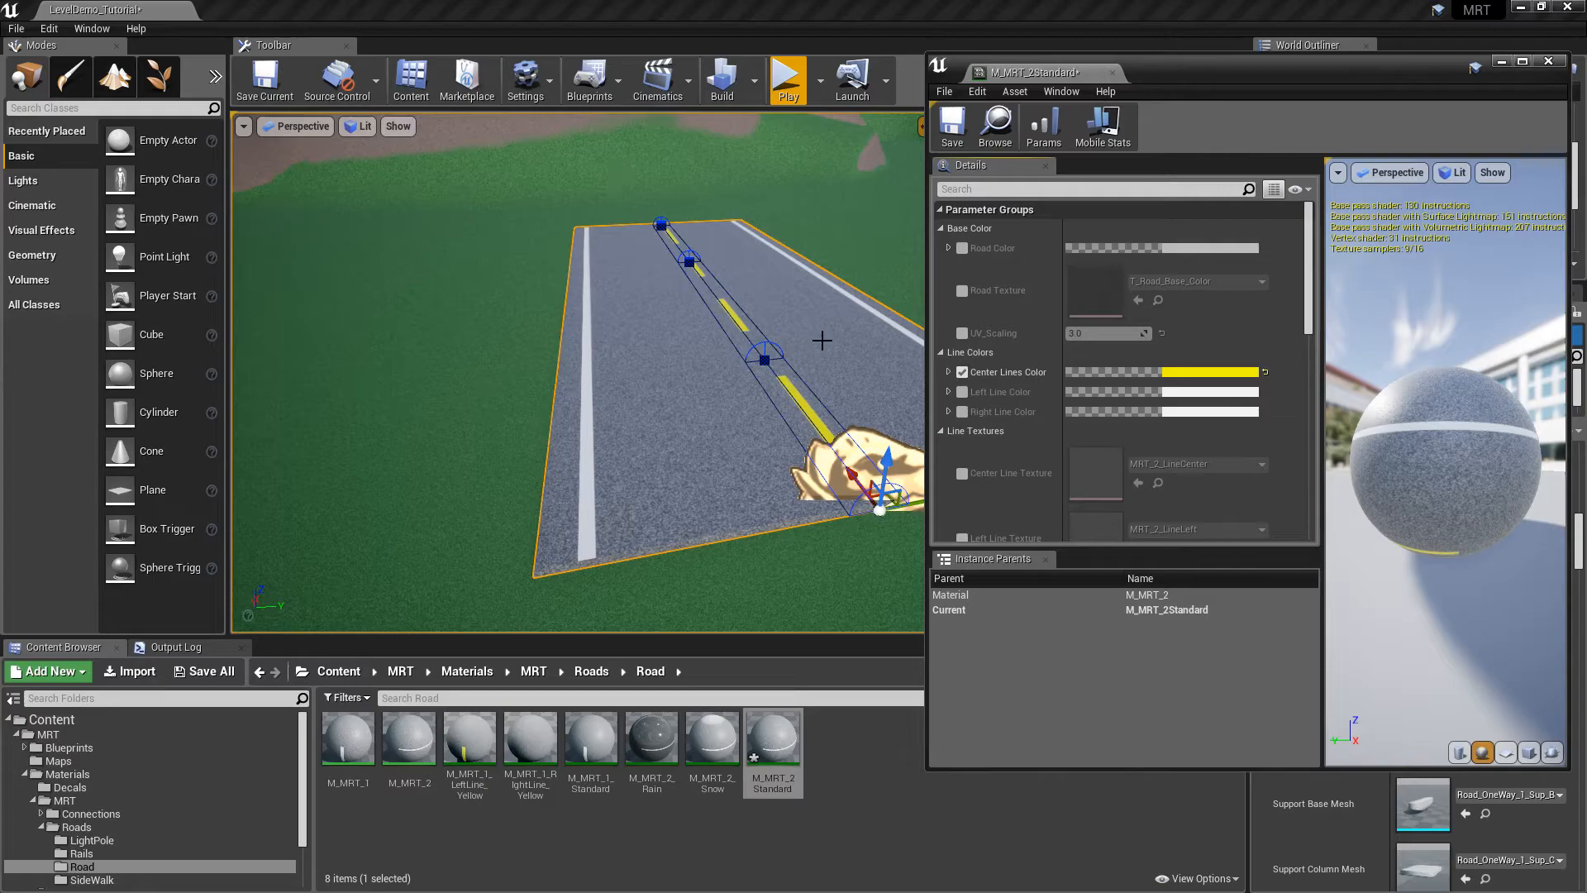
key("d")
right_click_drag(835, 372, 715, 380)
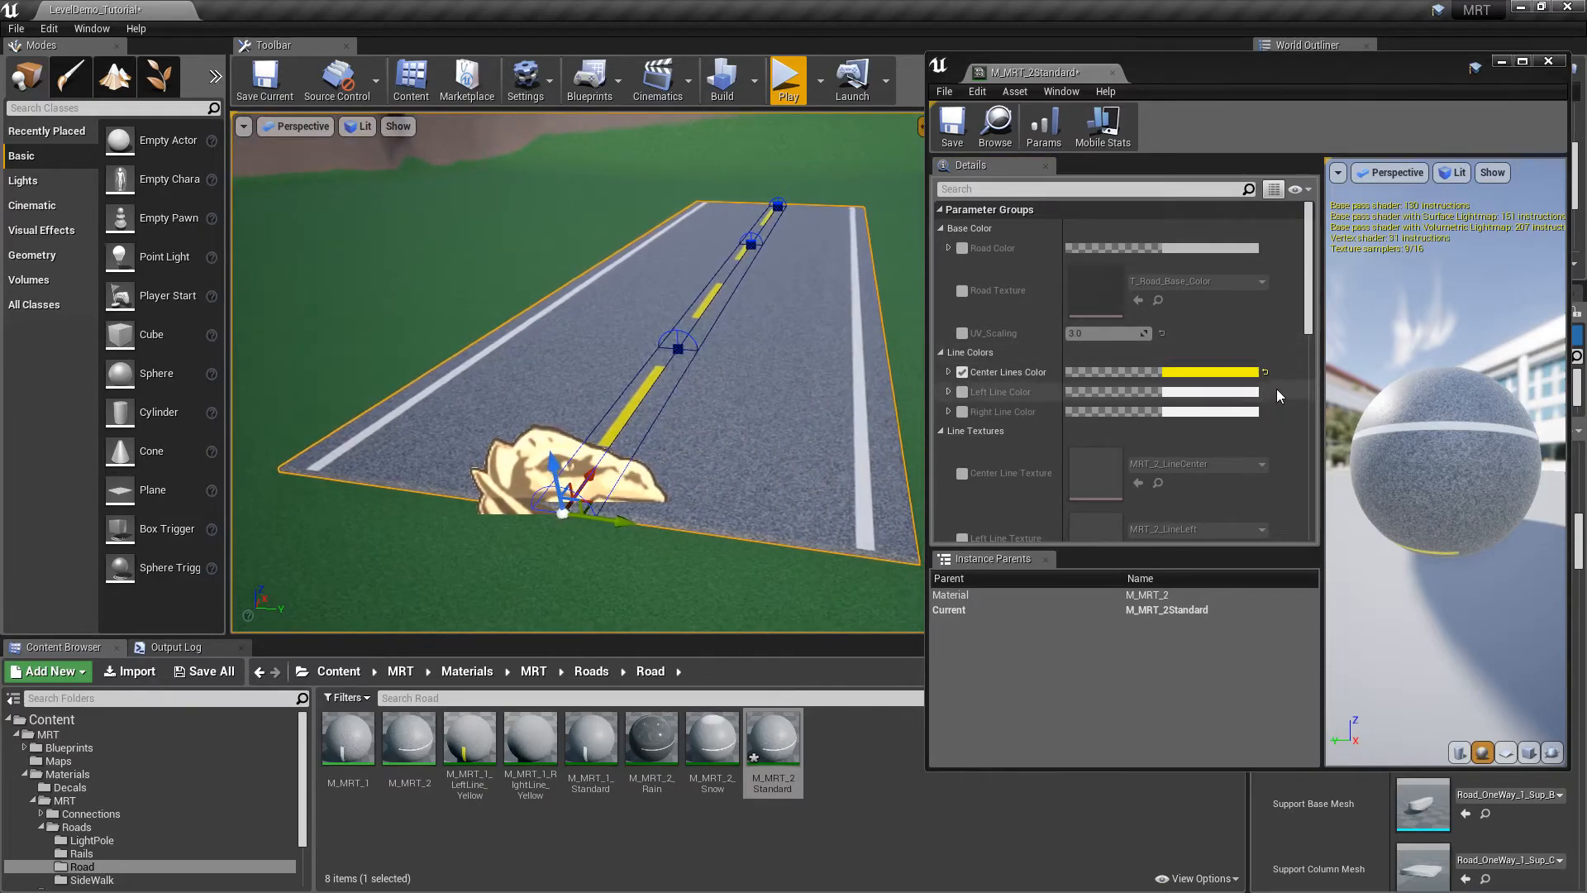
Preview white, orange-yellow and cyan centre lines, then cancel to keep yellow
left_click(1228, 371)
left_click_drag(1083, 576, 1090, 624)
right_click_drag(793, 463, 721, 462)
key("d")
key("s")
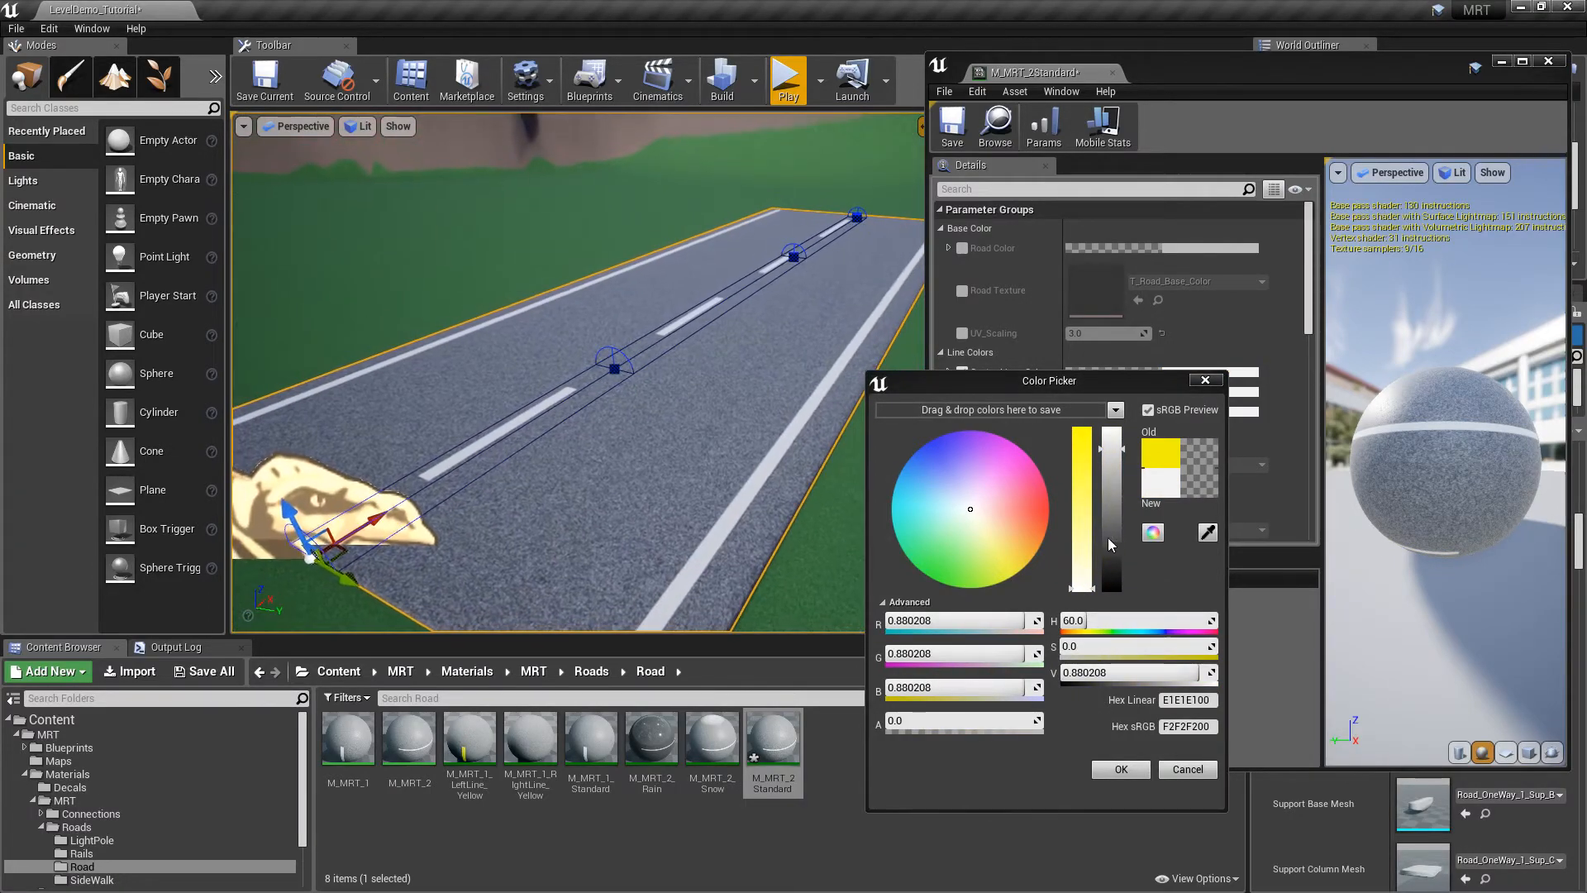
left_click_drag(1066, 382, 1155, 347)
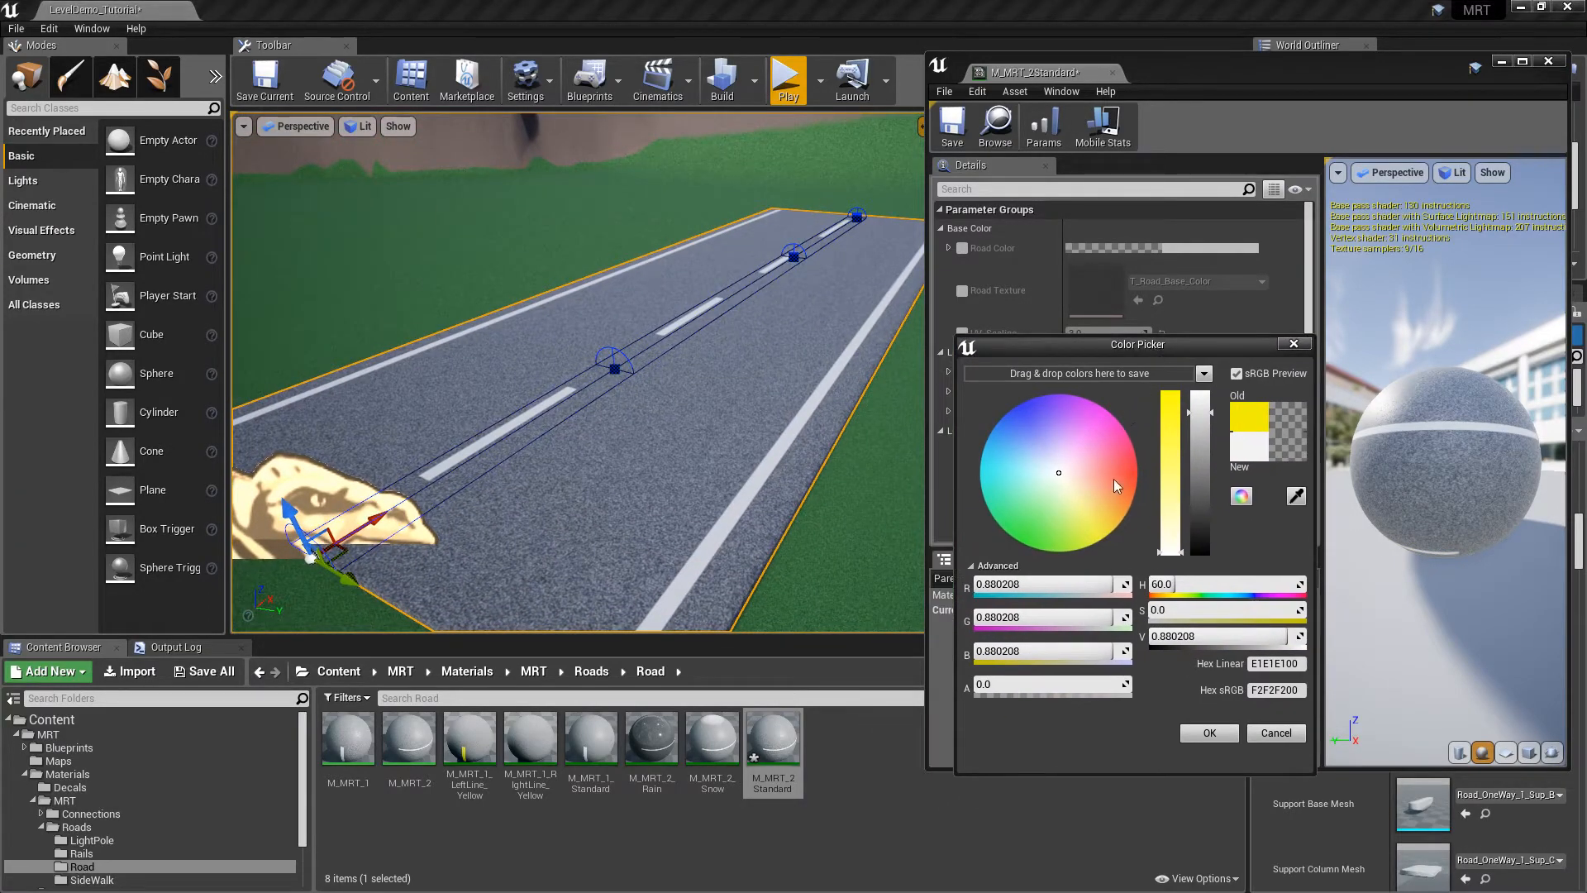
left_click_drag(1114, 479, 1167, 473)
left_click(1119, 543)
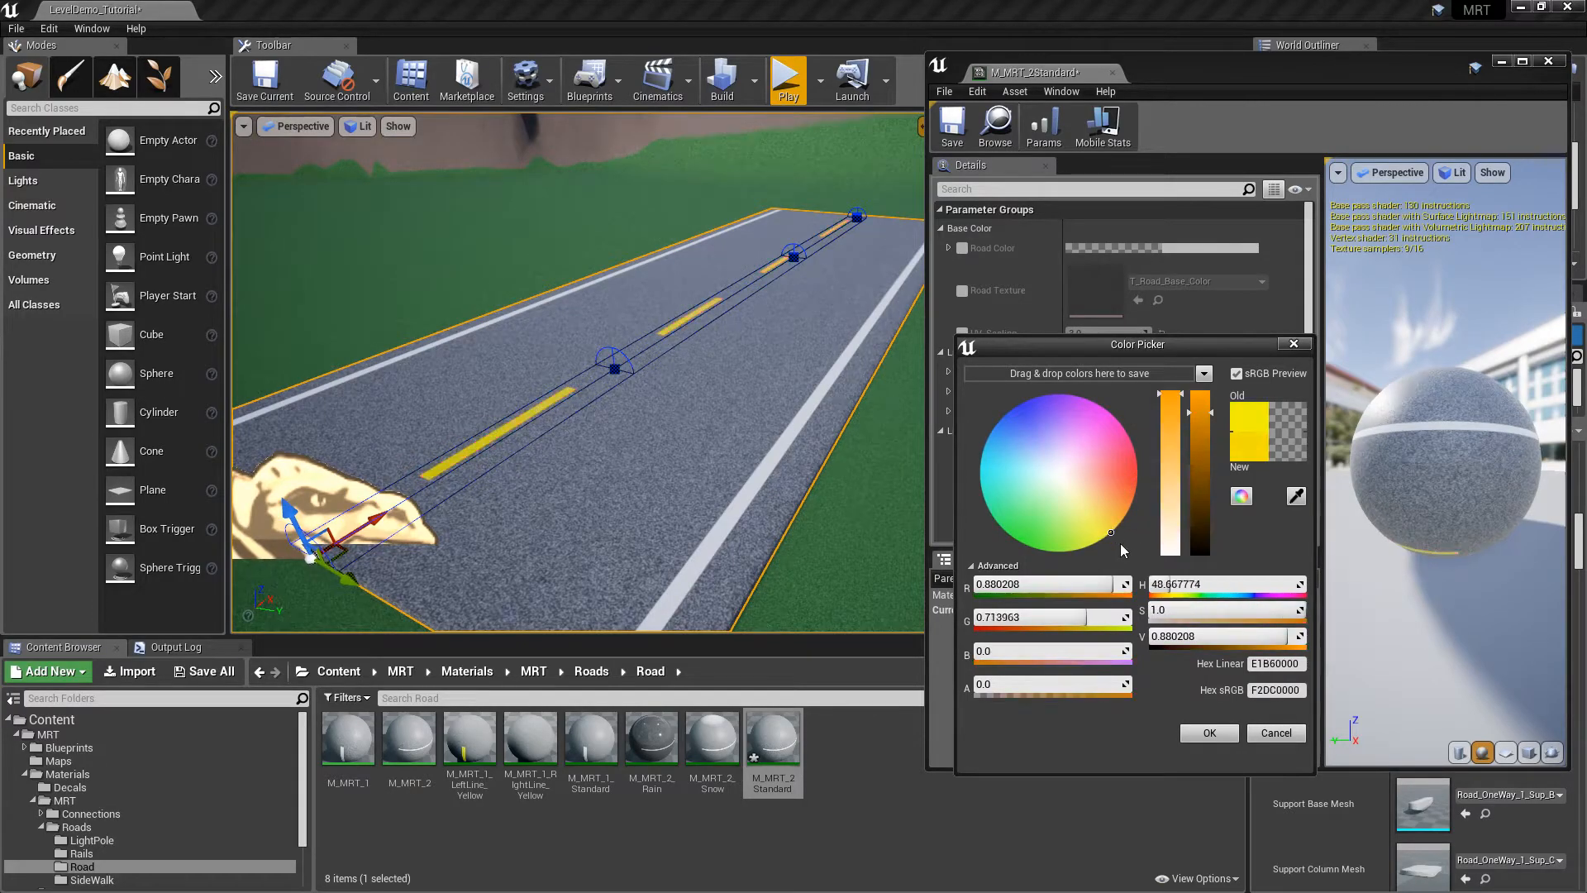
left_click_drag(1120, 544, 1061, 471)
left_click(1276, 733)
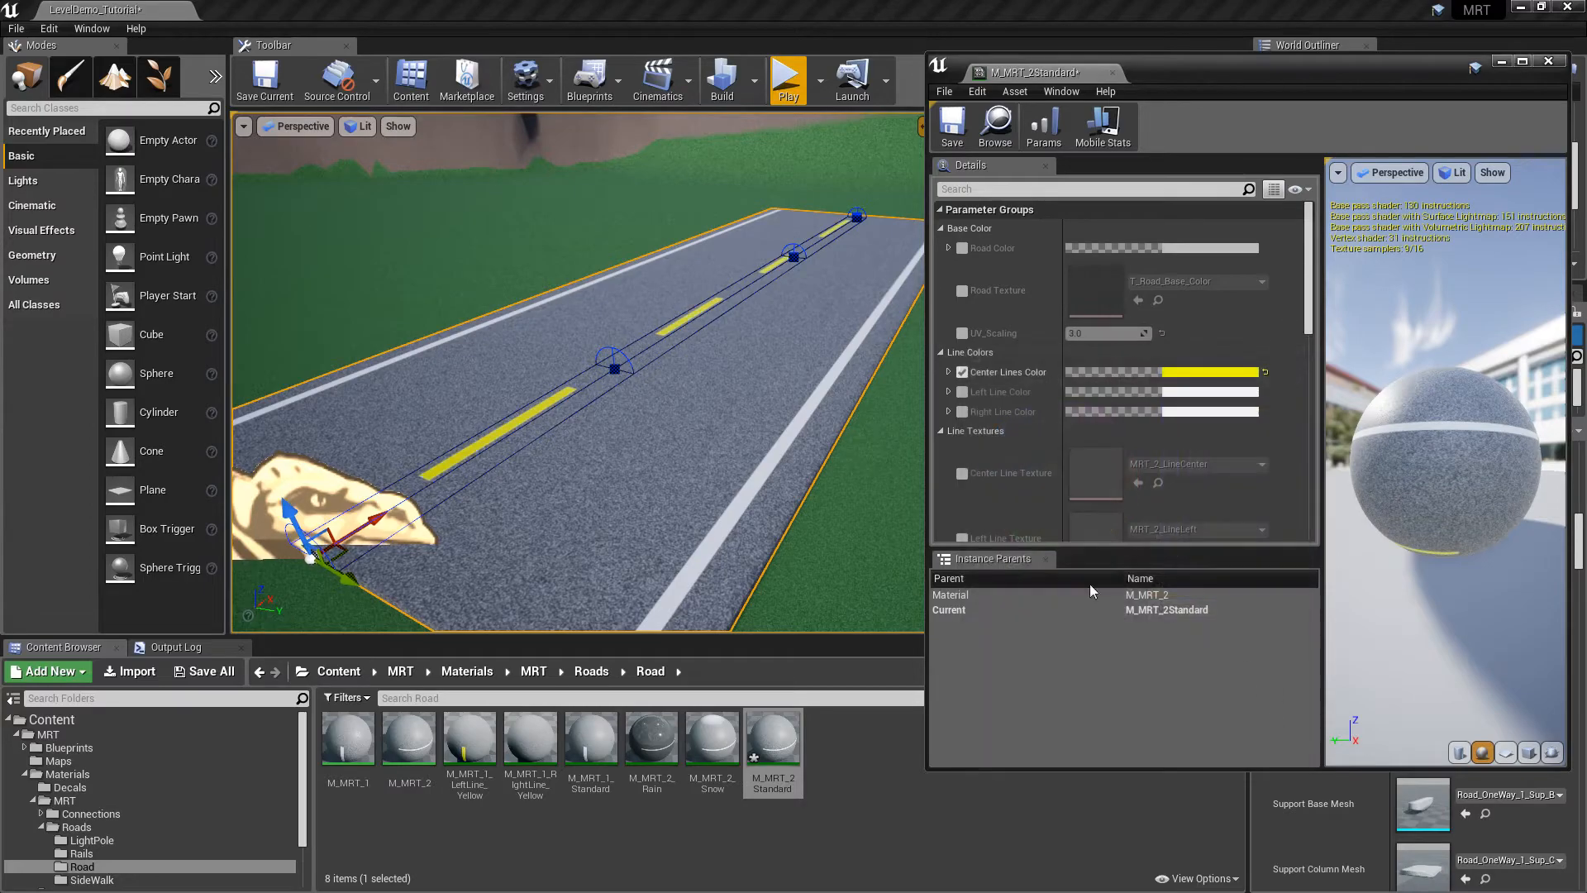
Enable Left Line Color and set it to yellow
left_click(961, 391)
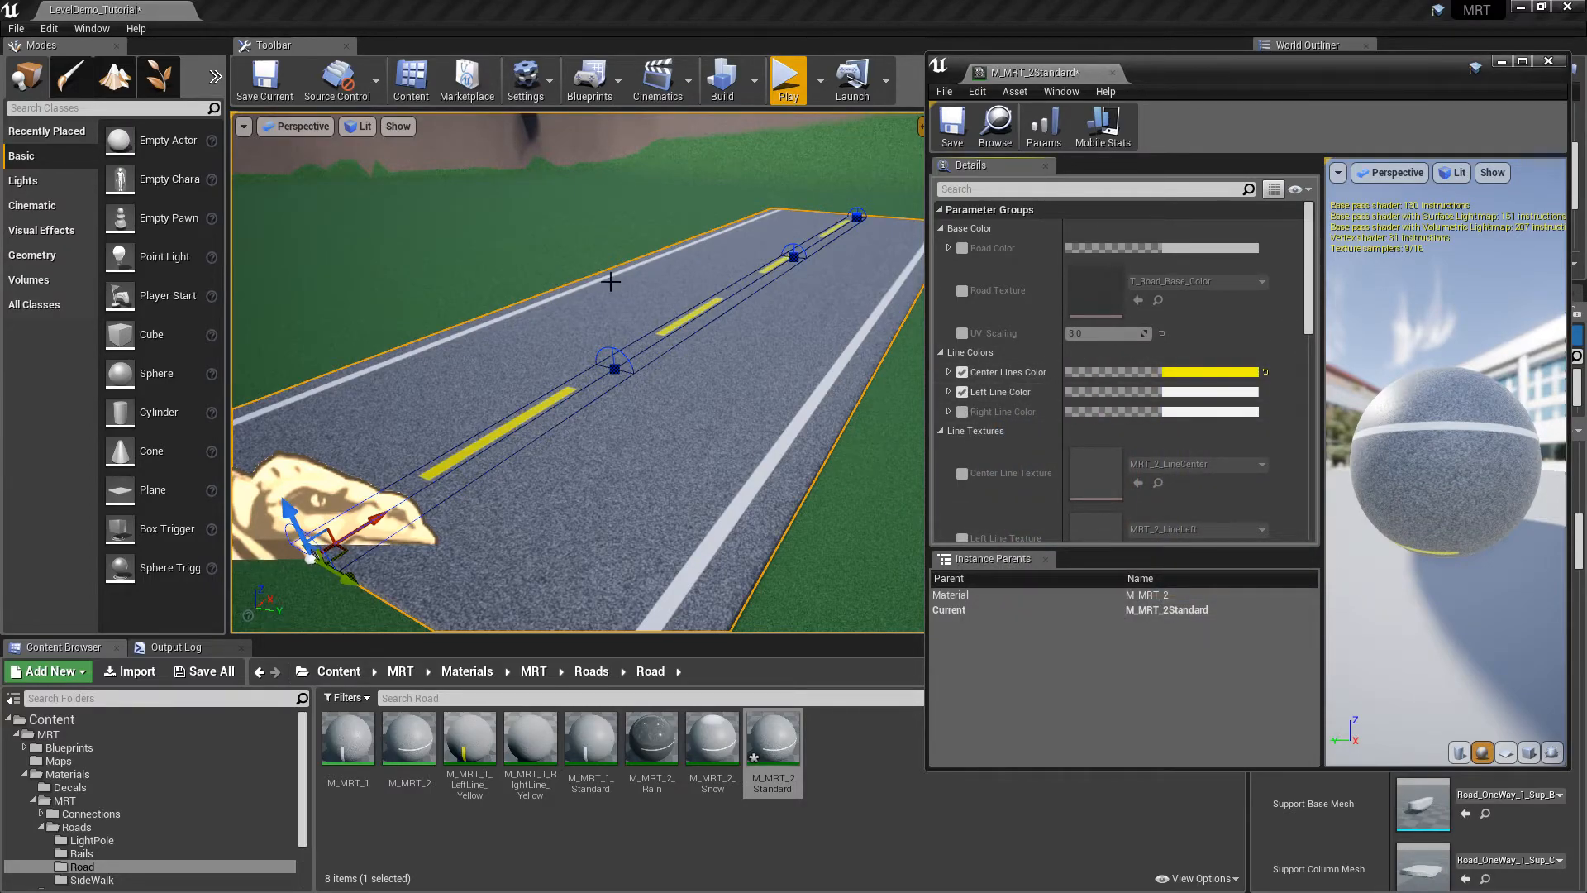
left_click(1182, 391)
left_click_drag(1328, 576, 1361, 614)
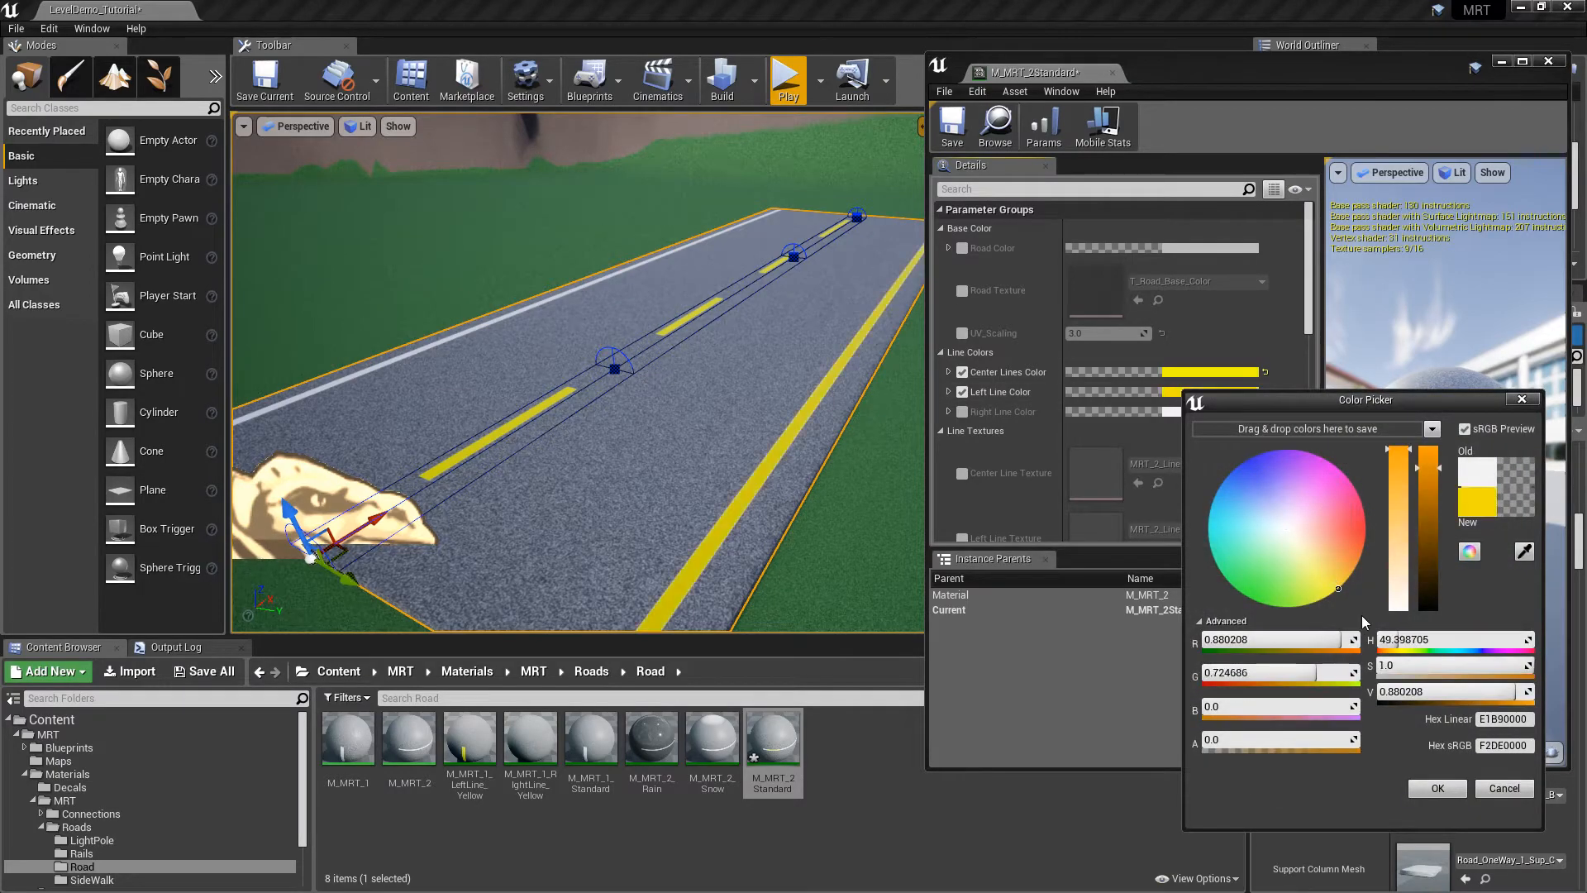
right_click_drag(695, 356, 695, 356)
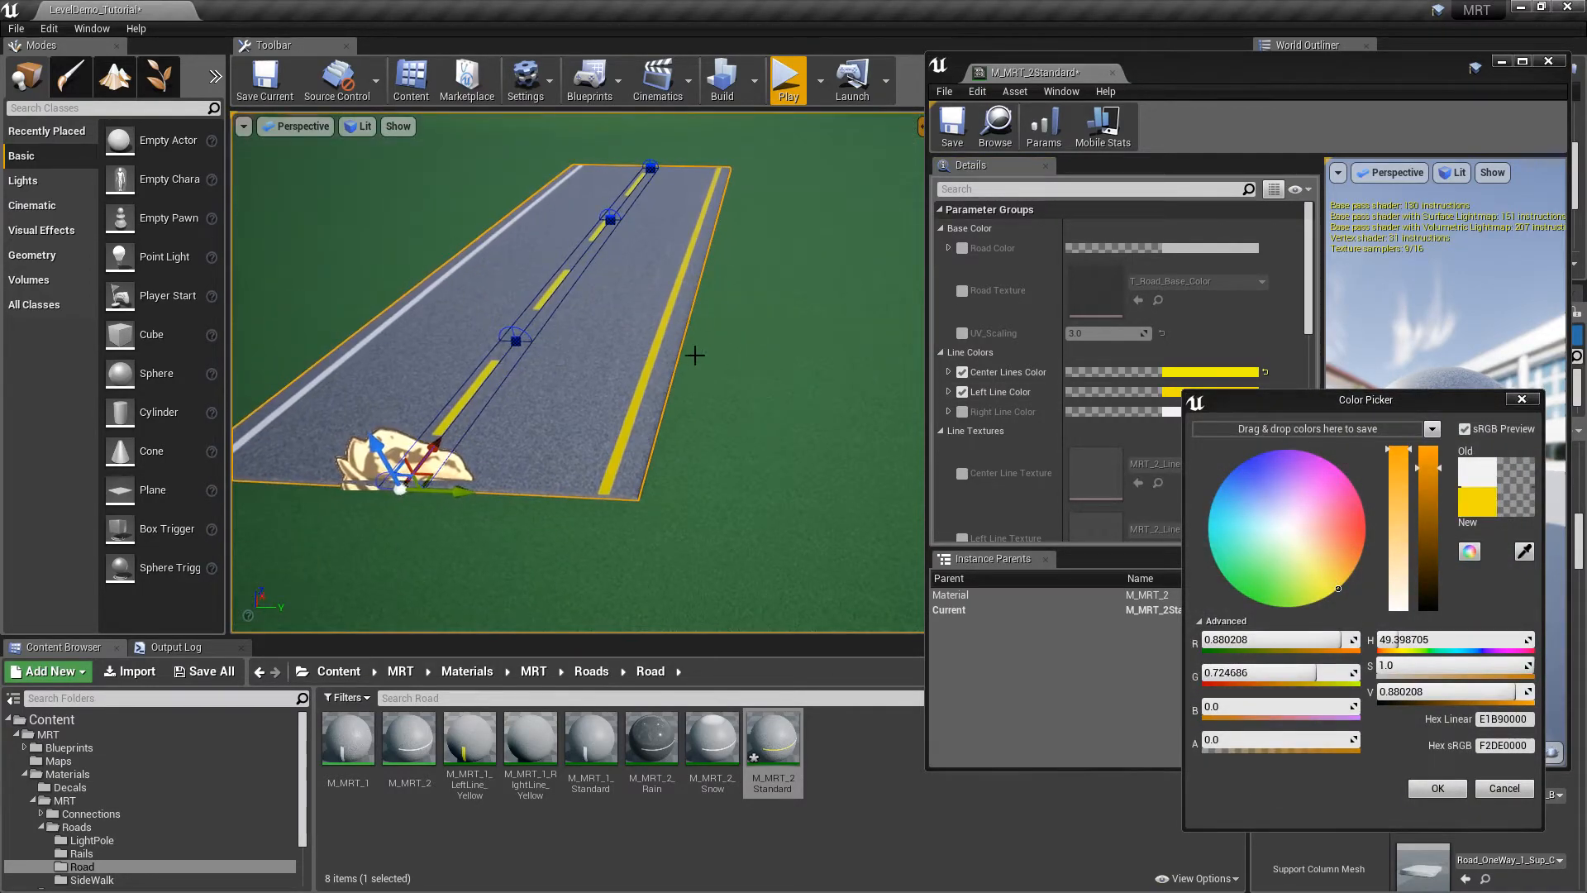
left_click(1461, 790)
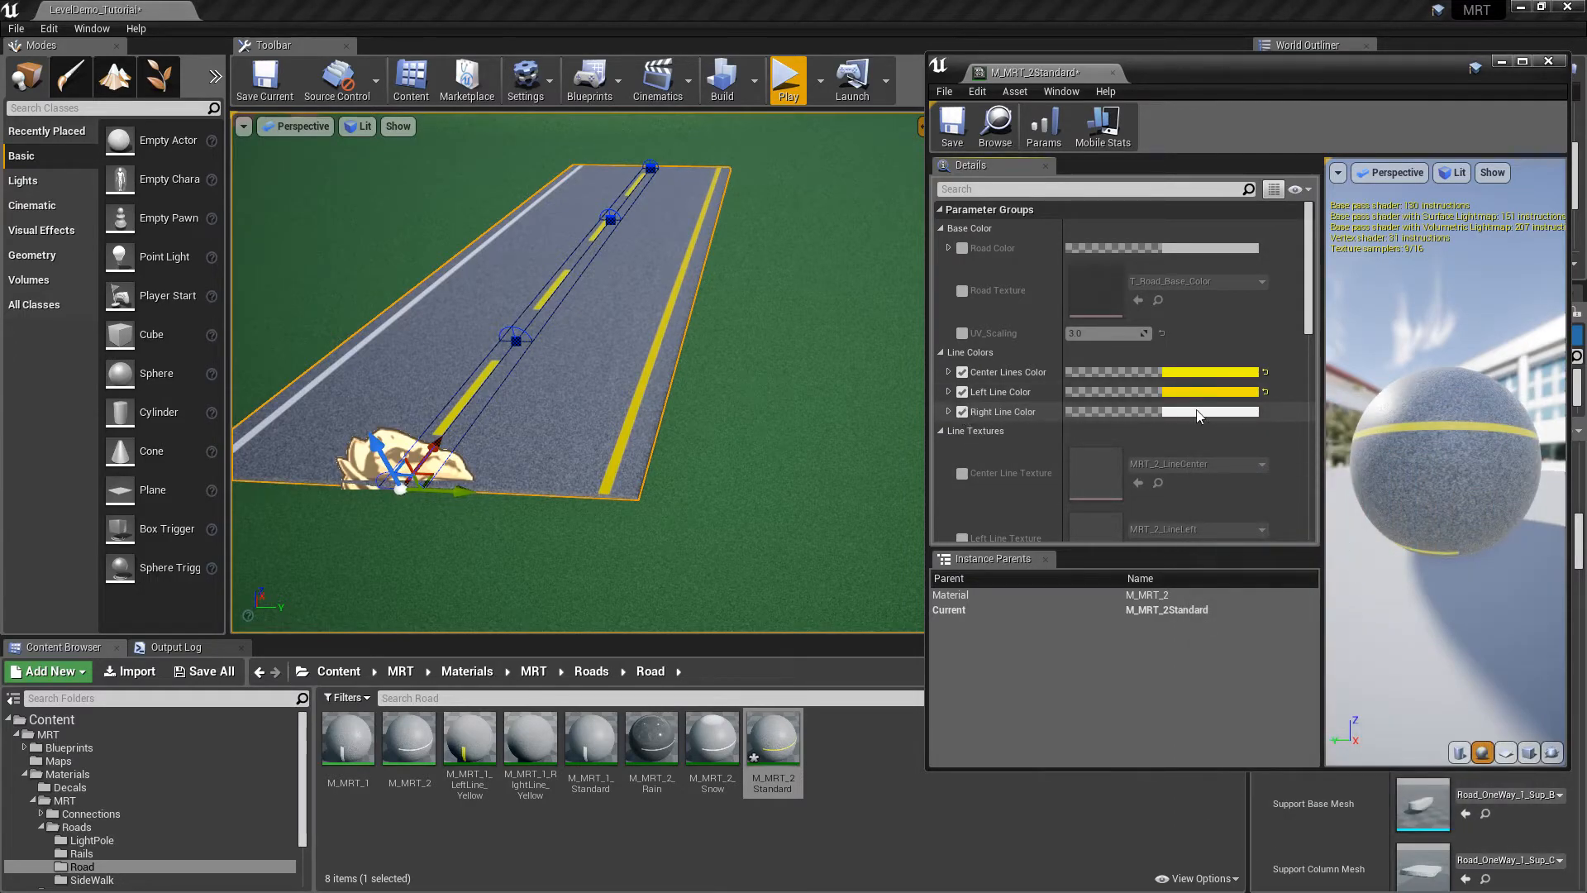
Set the Right Line Color to magenta
left_click(1200, 412)
left_click_drag(1366, 560, 1338, 472)
right_click_drag(822, 336, 821, 336)
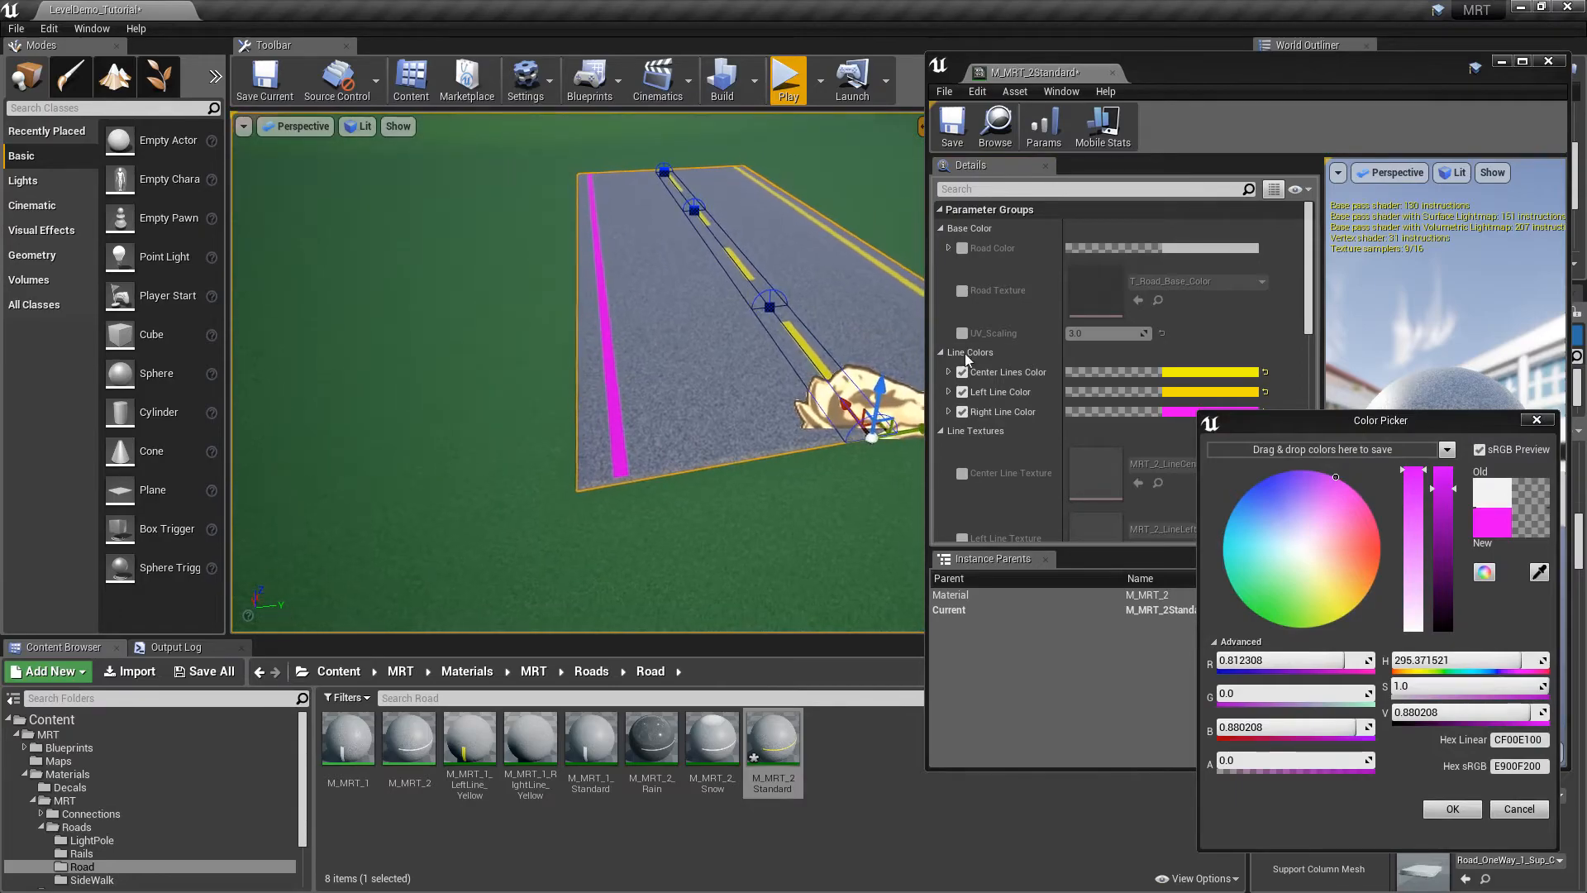
left_click(1451, 811)
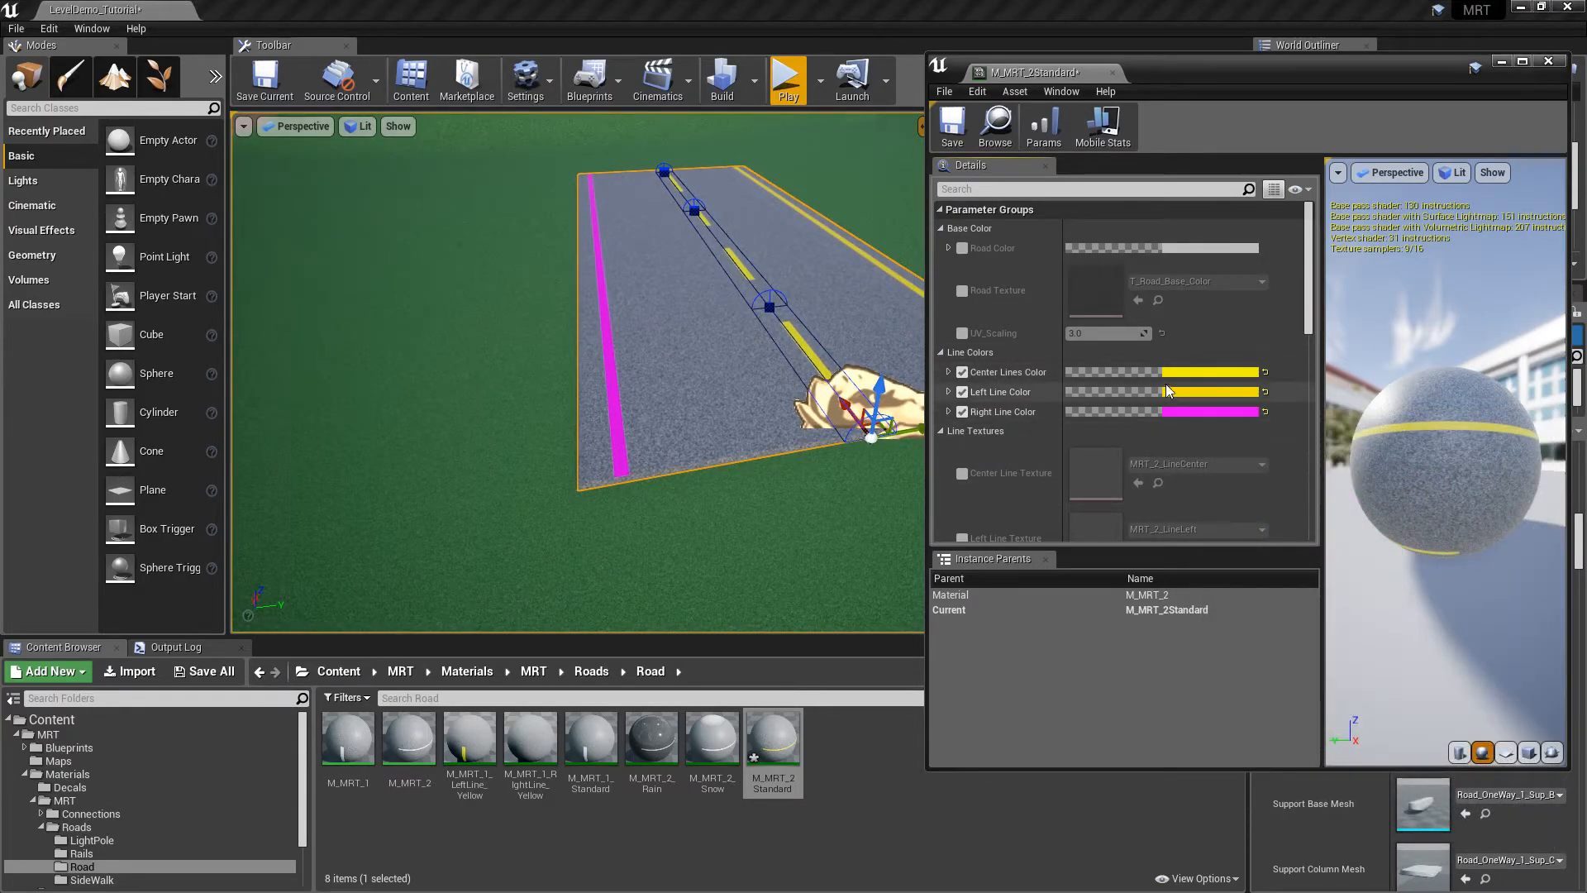
scroll(1313, 295, "down", 5)
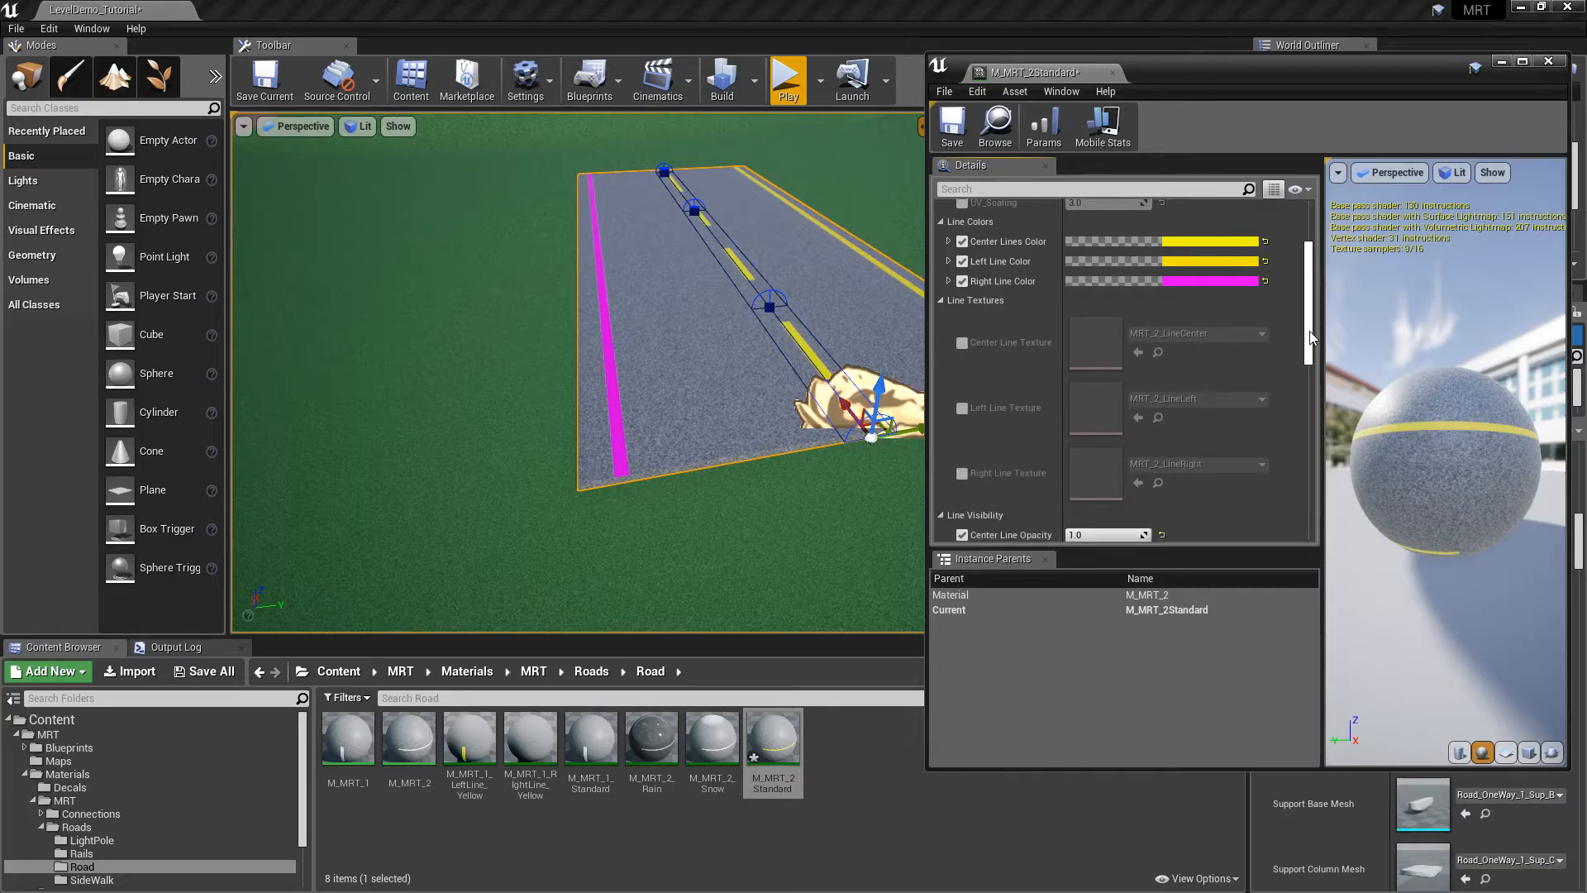
Collapse Line Textures and set Center Line Opacity to 0 to hide the dashes
left_click(942, 294)
right_click_drag(834, 355, 835, 356)
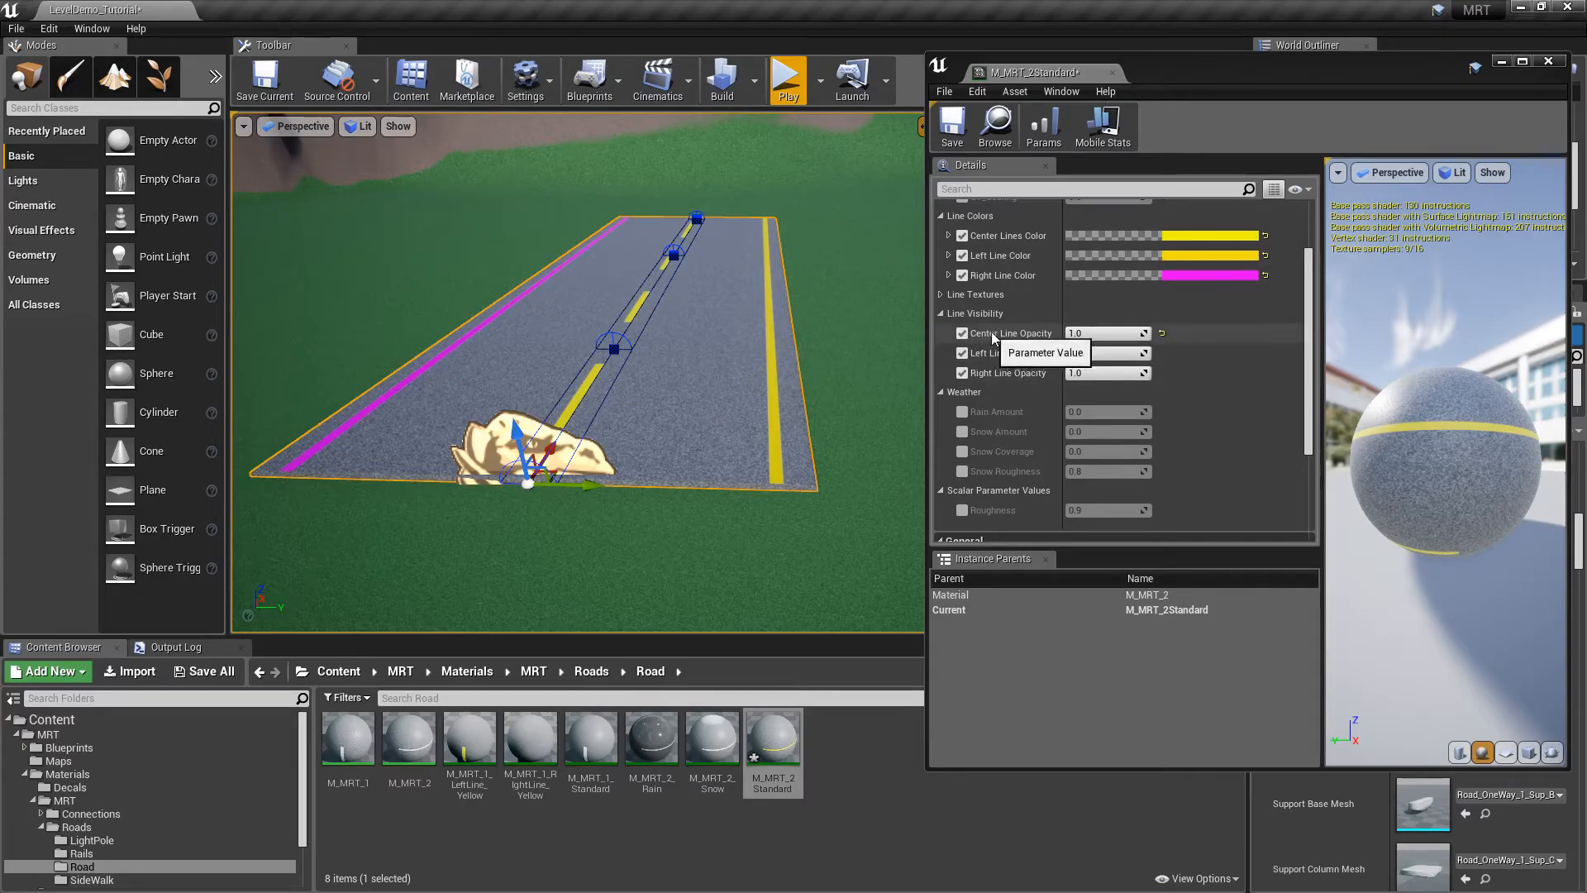
left_click(1084, 334)
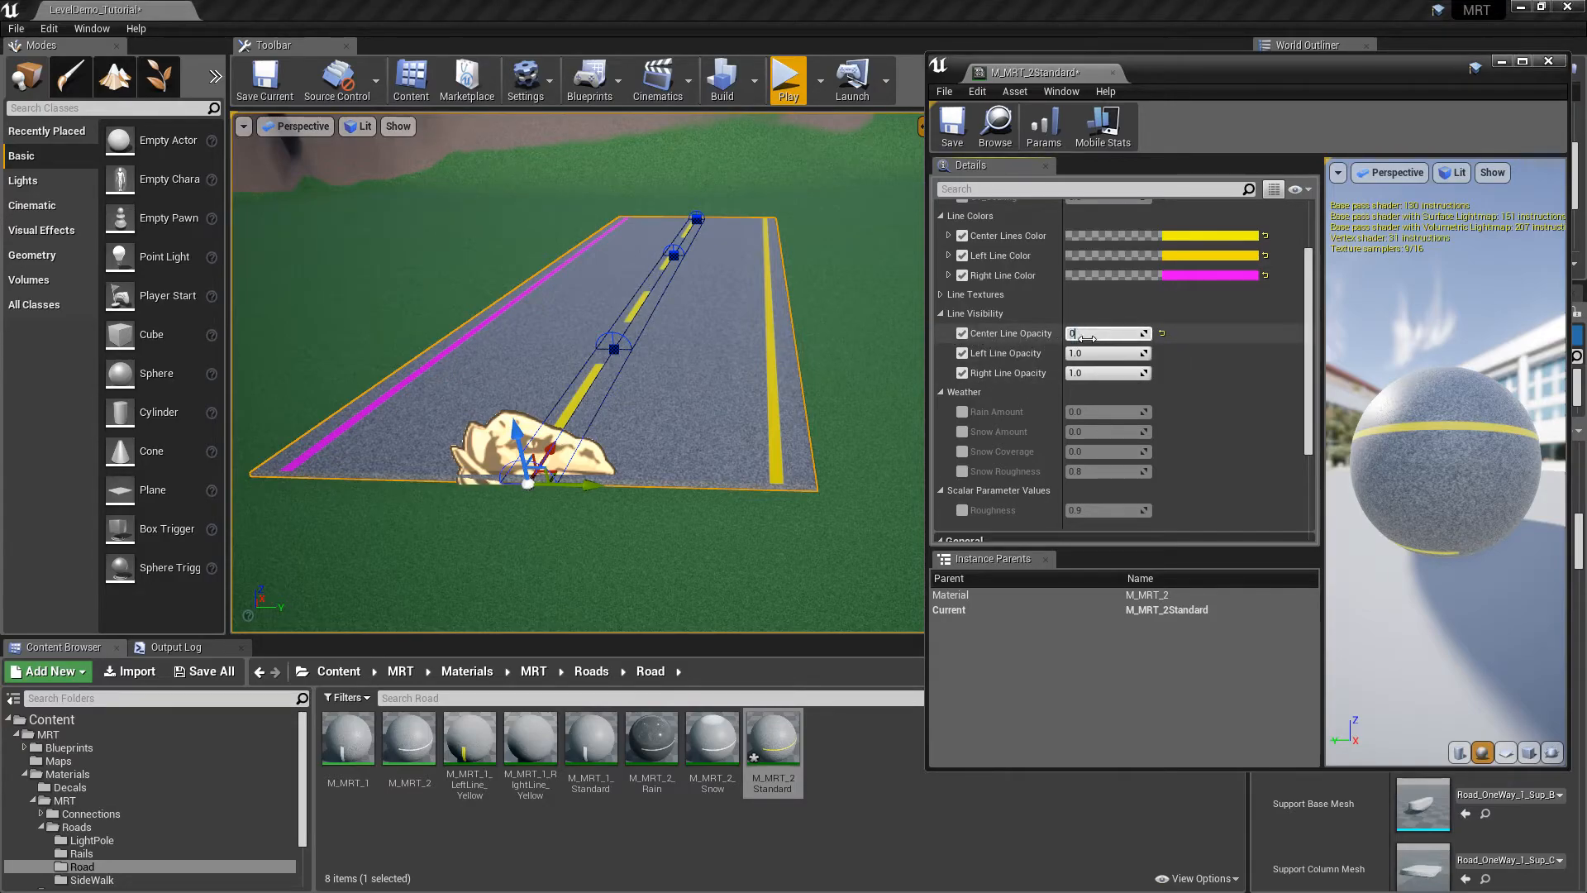
key("Return")
Restore Center Line Opacity to 1 and collapse Line Visibility to show Weather
right_click_drag(626, 231, 786, 301)
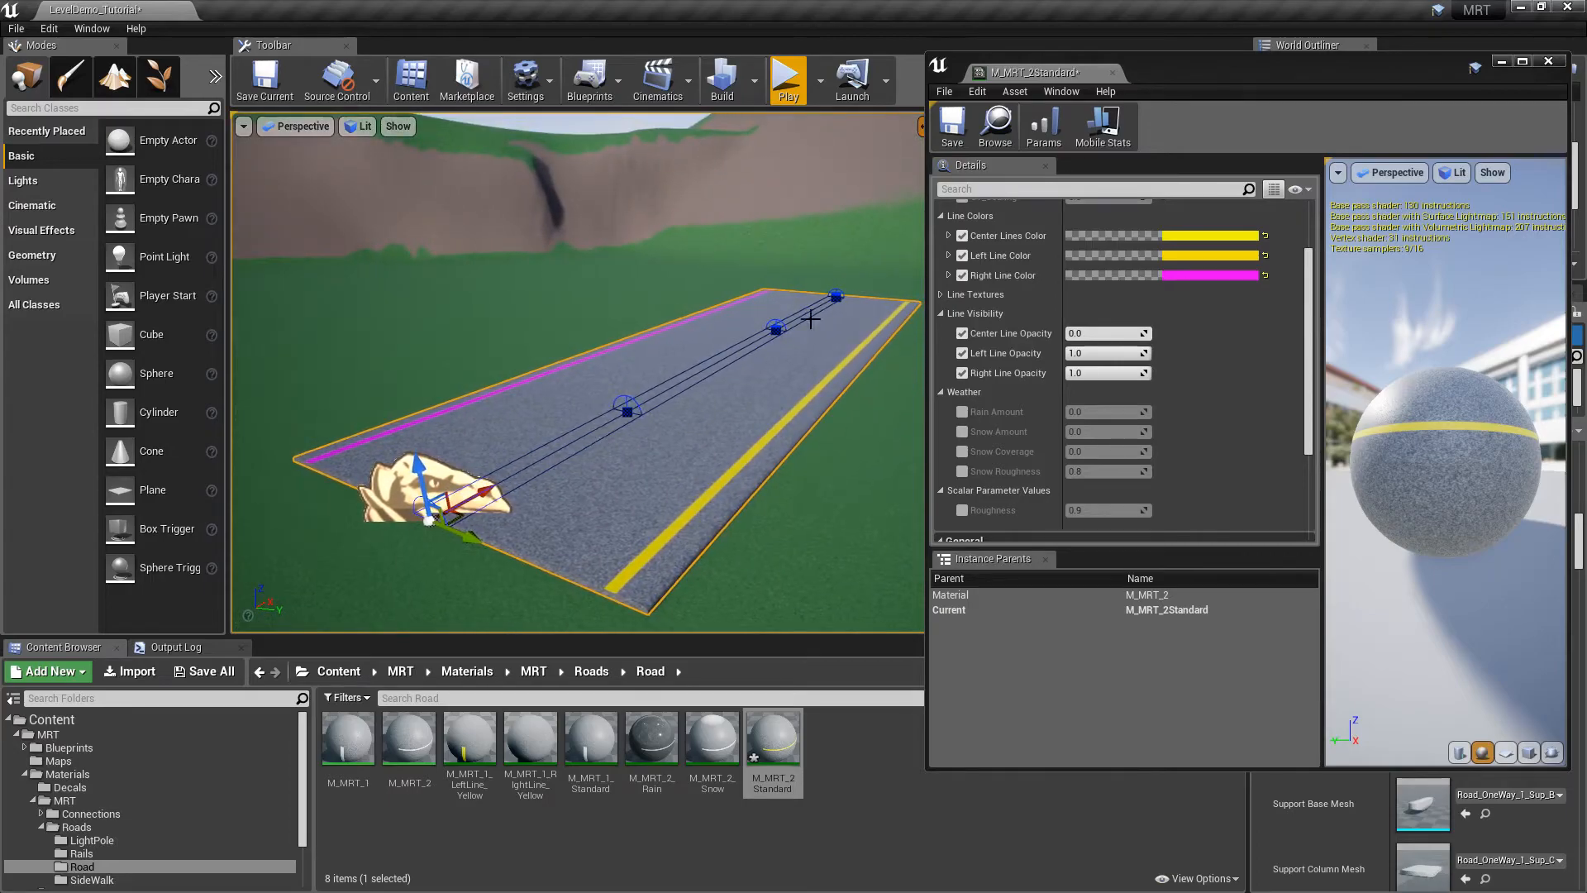
left_click(1092, 334)
type("1")
key("Return")
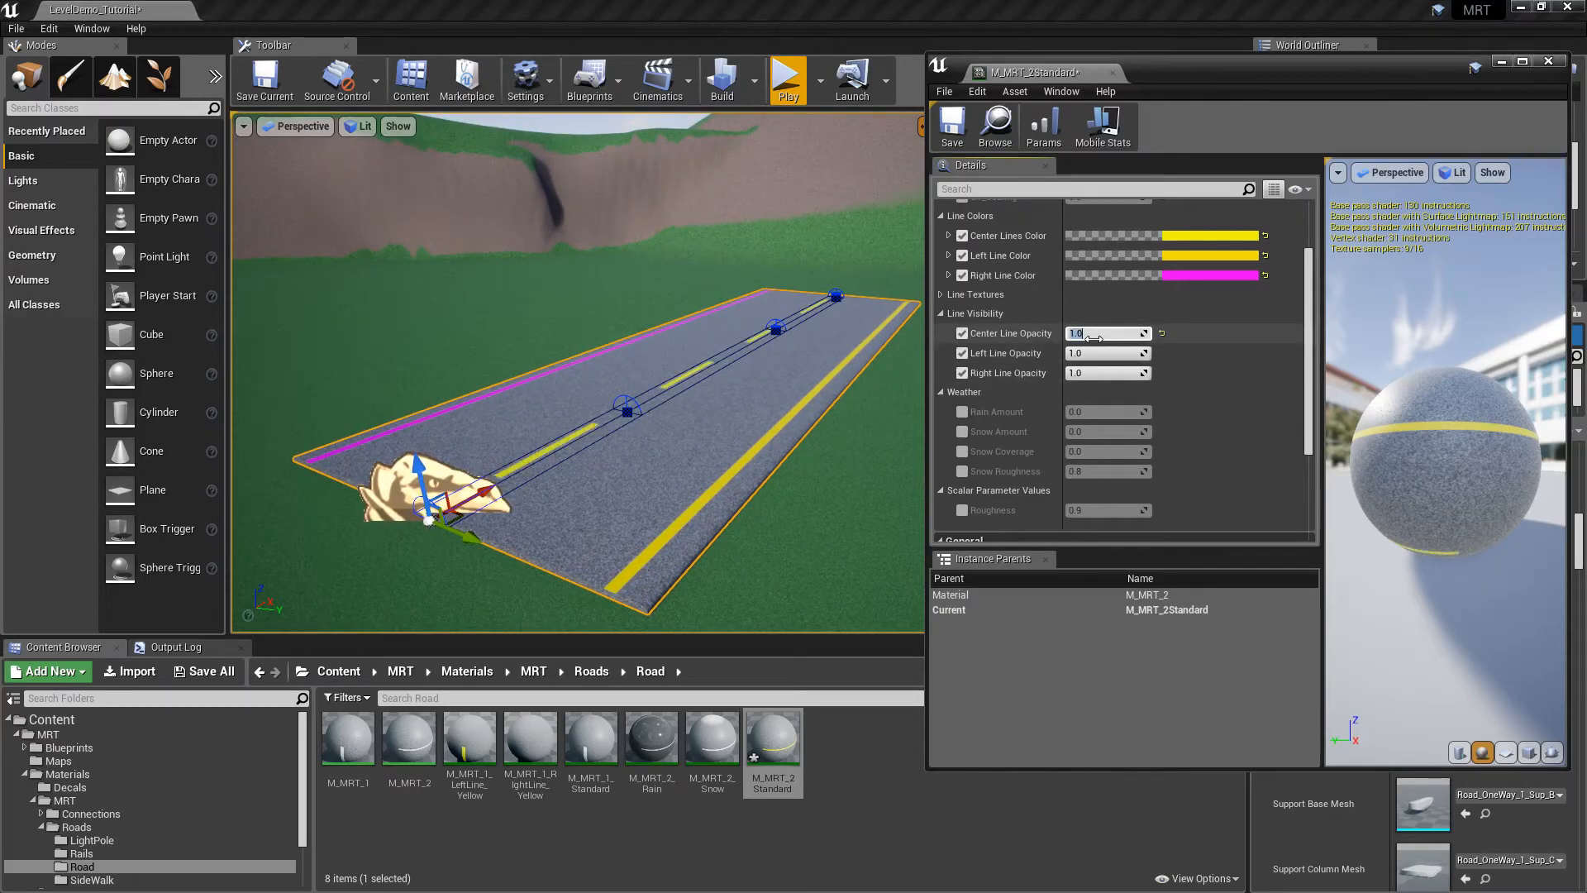
left_click(941, 313)
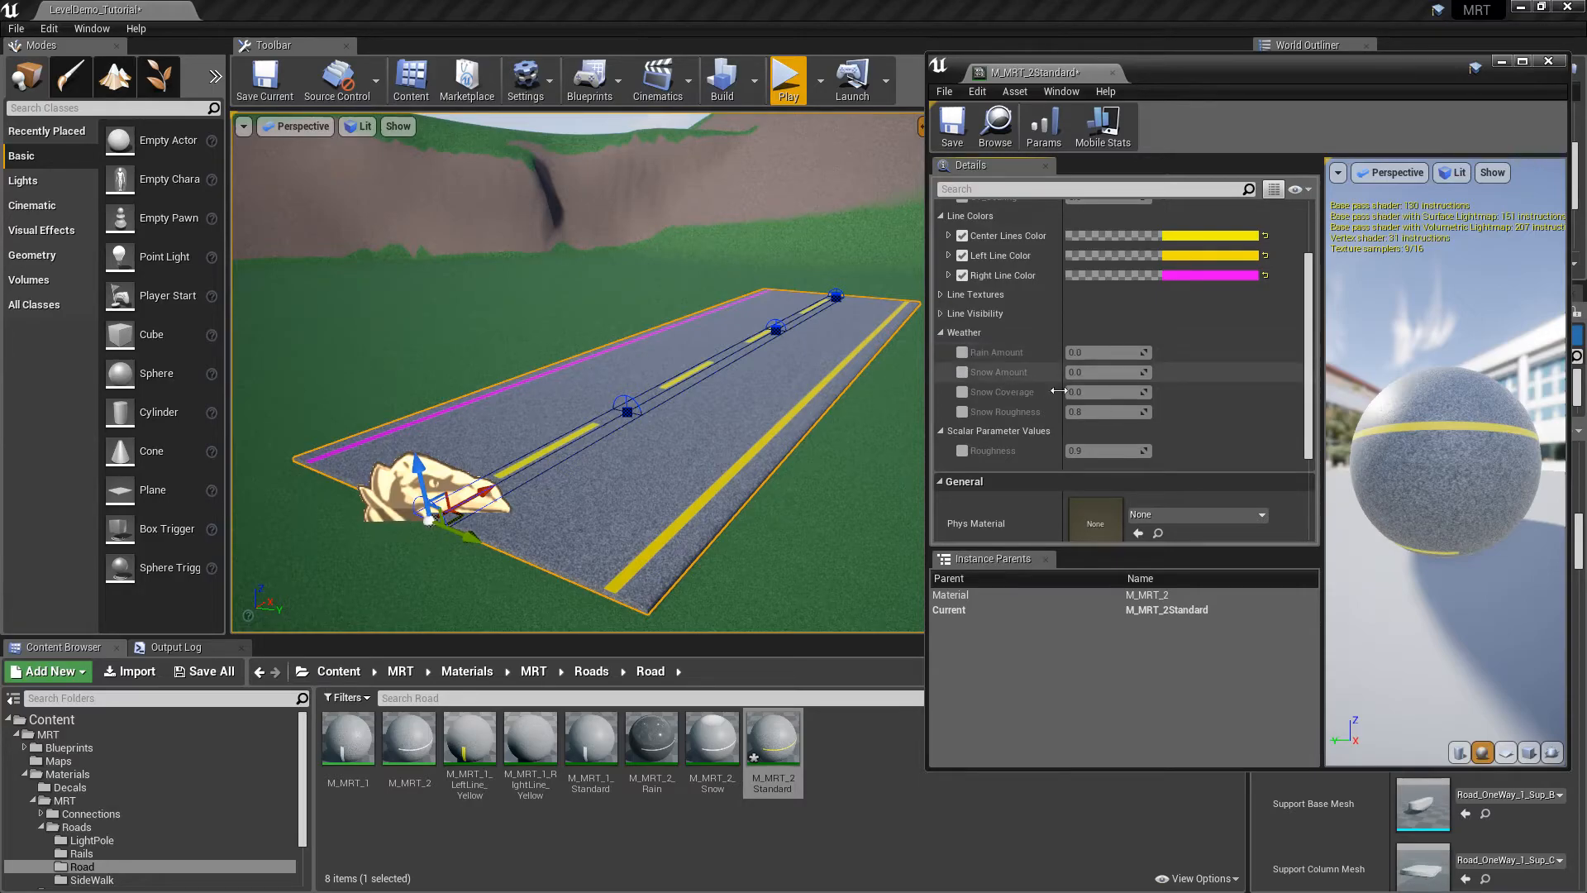
Preview a wet road by overriding Rain Amount to 0.8, then turn the rain override off
left_click(965, 352)
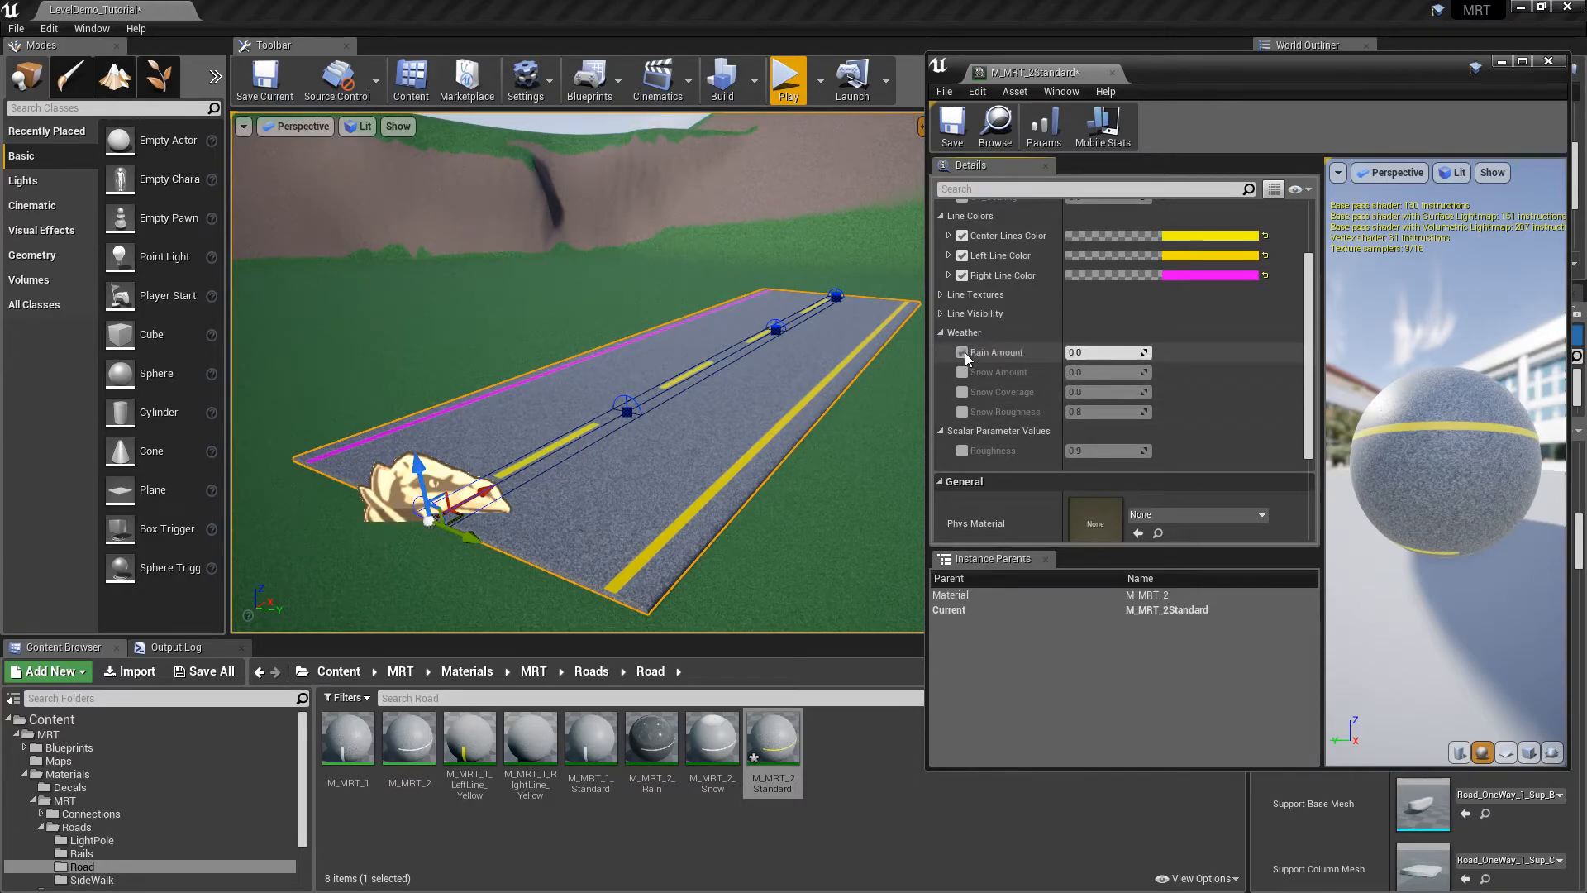
right_click_drag(612, 314, 649, 315)
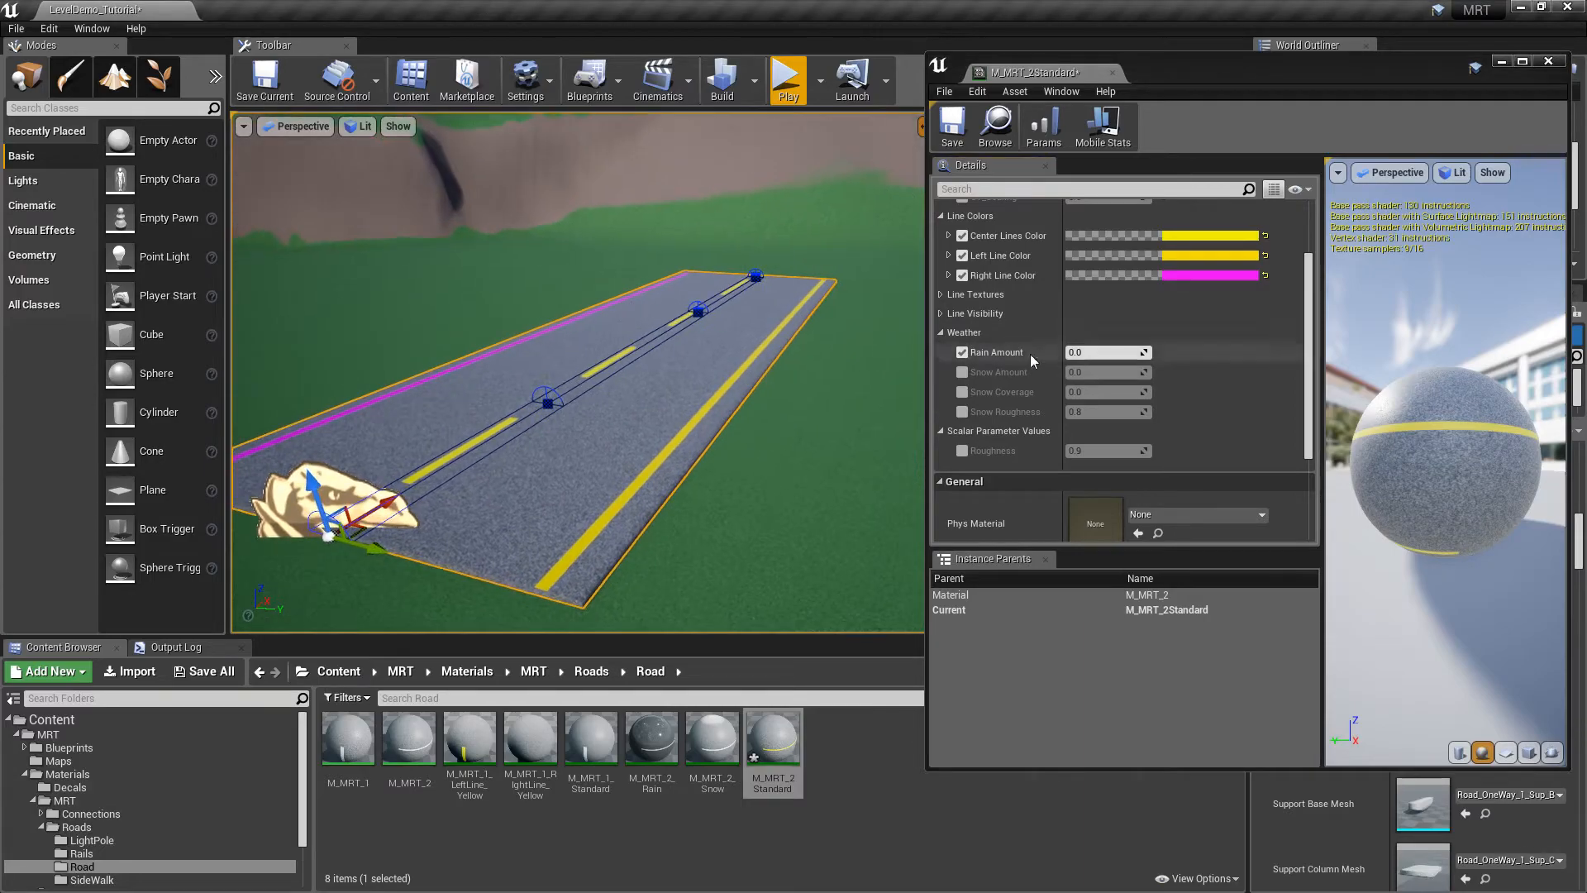
left_click(1068, 354)
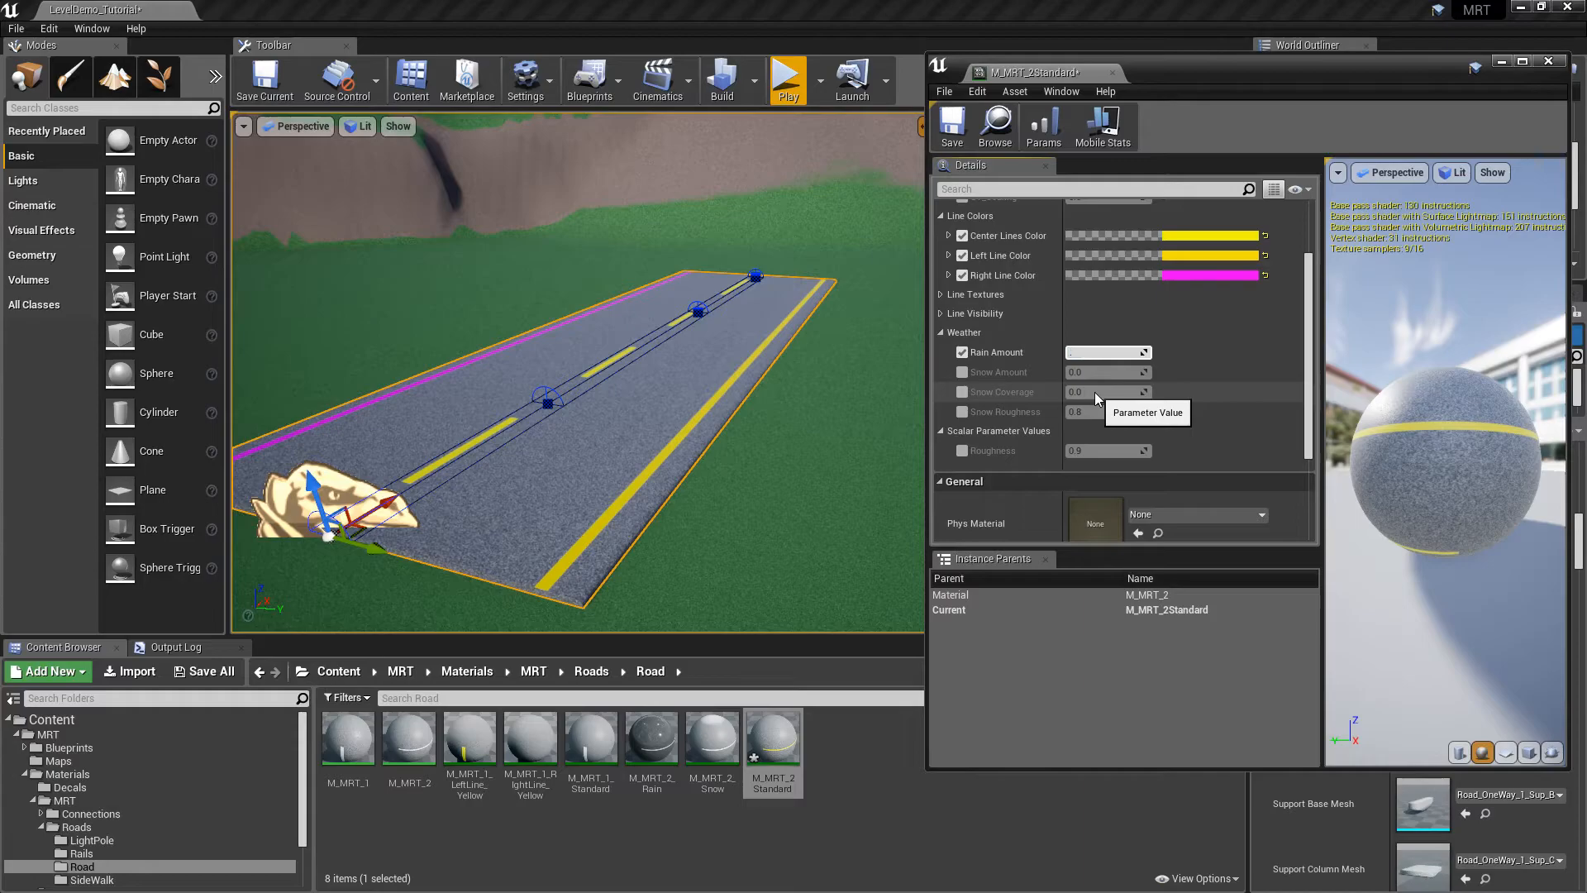
key("Return")
mouse_move(807, 251)
right_mouse_down()
mouse_move(843, 251)
mouse_move(814, 244)
right_mouse_up()
key("w")
mouse_move(642, 298)
right_mouse_down()
mouse_move(625, 291)
mouse_move(661, 307)
right_mouse_up()
key("s")
right_click_drag(776, 312, 776, 311)
key("s")
key("w")
key("s")
right_click_drag(616, 323, 562, 337)
key("s")
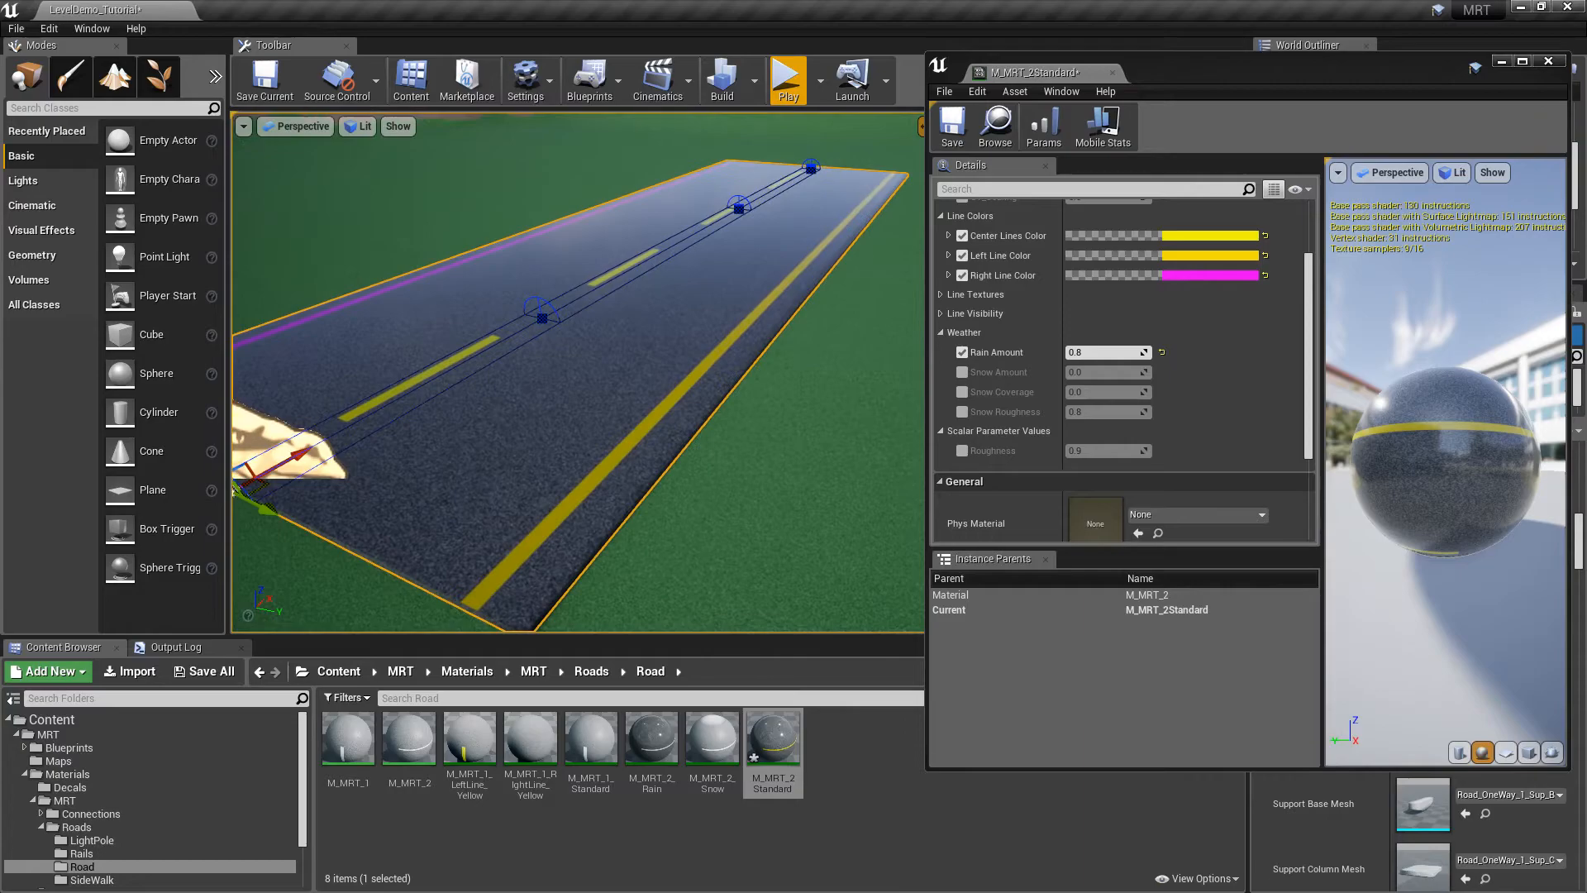
left_click(964, 353)
Enable the Snow Amount override and set it to 0.5 to preview a snowy road
left_click(962, 373)
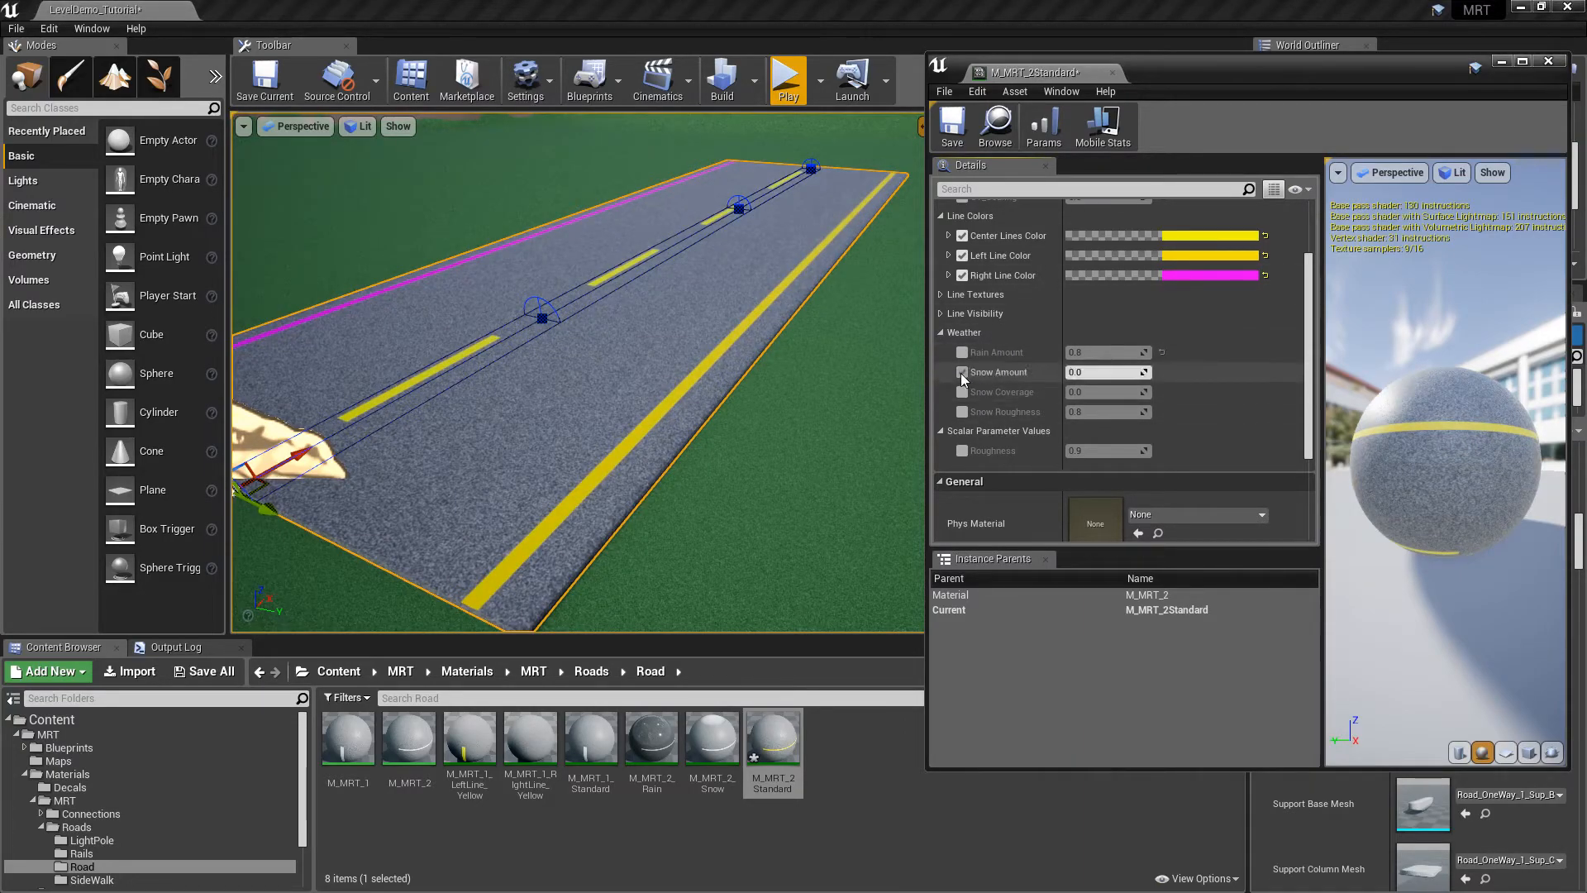
left_click(1098, 374)
type(".")
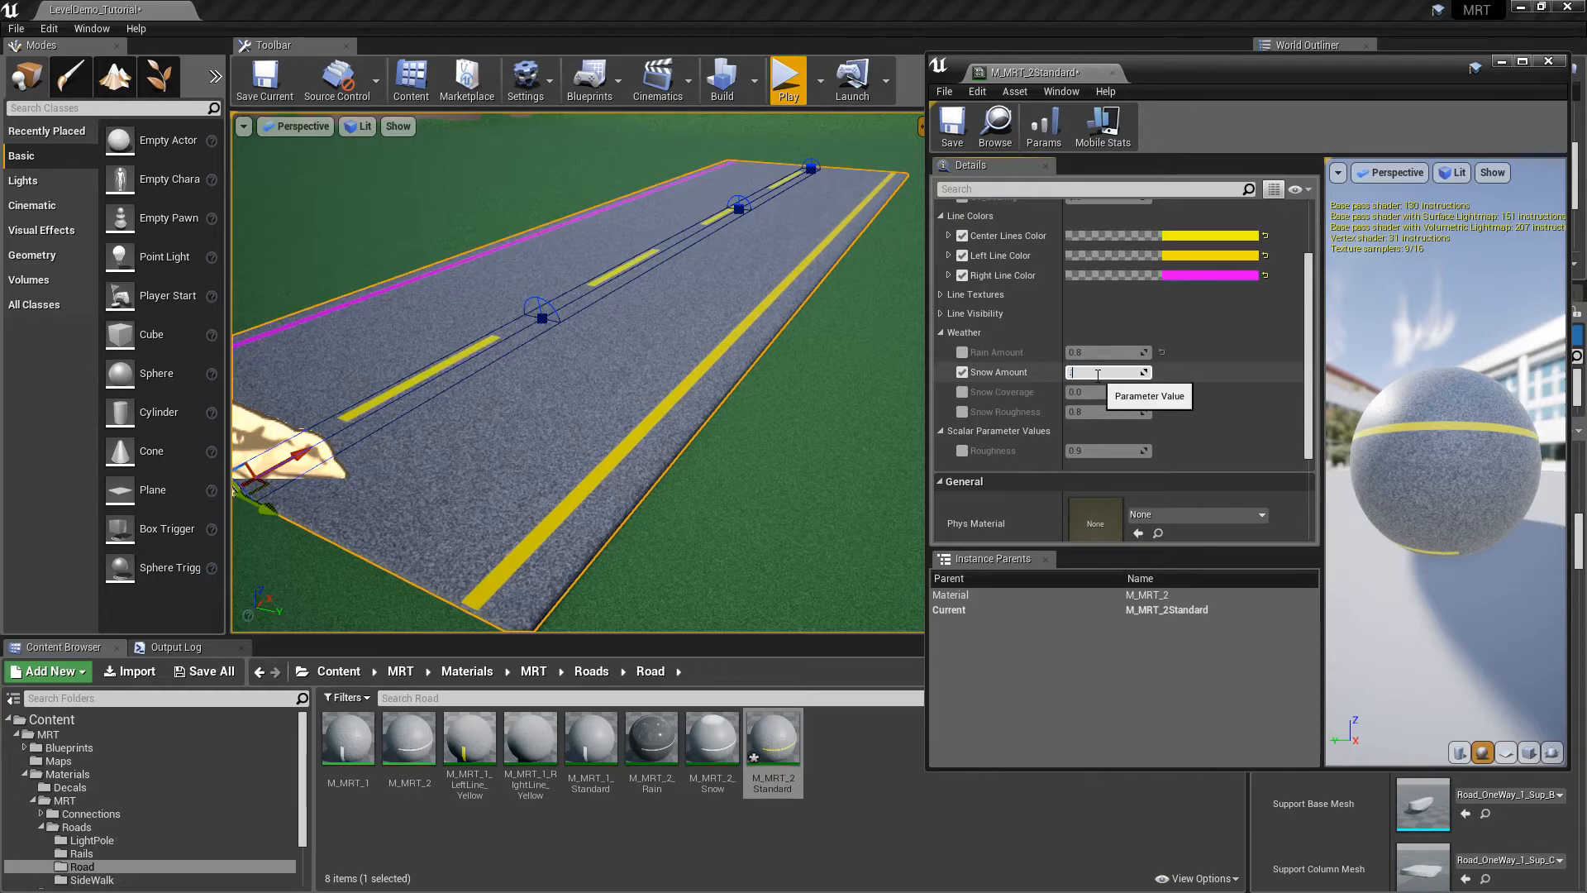
type("5")
key("Return")
right_click_drag(744, 273, 652, 231)
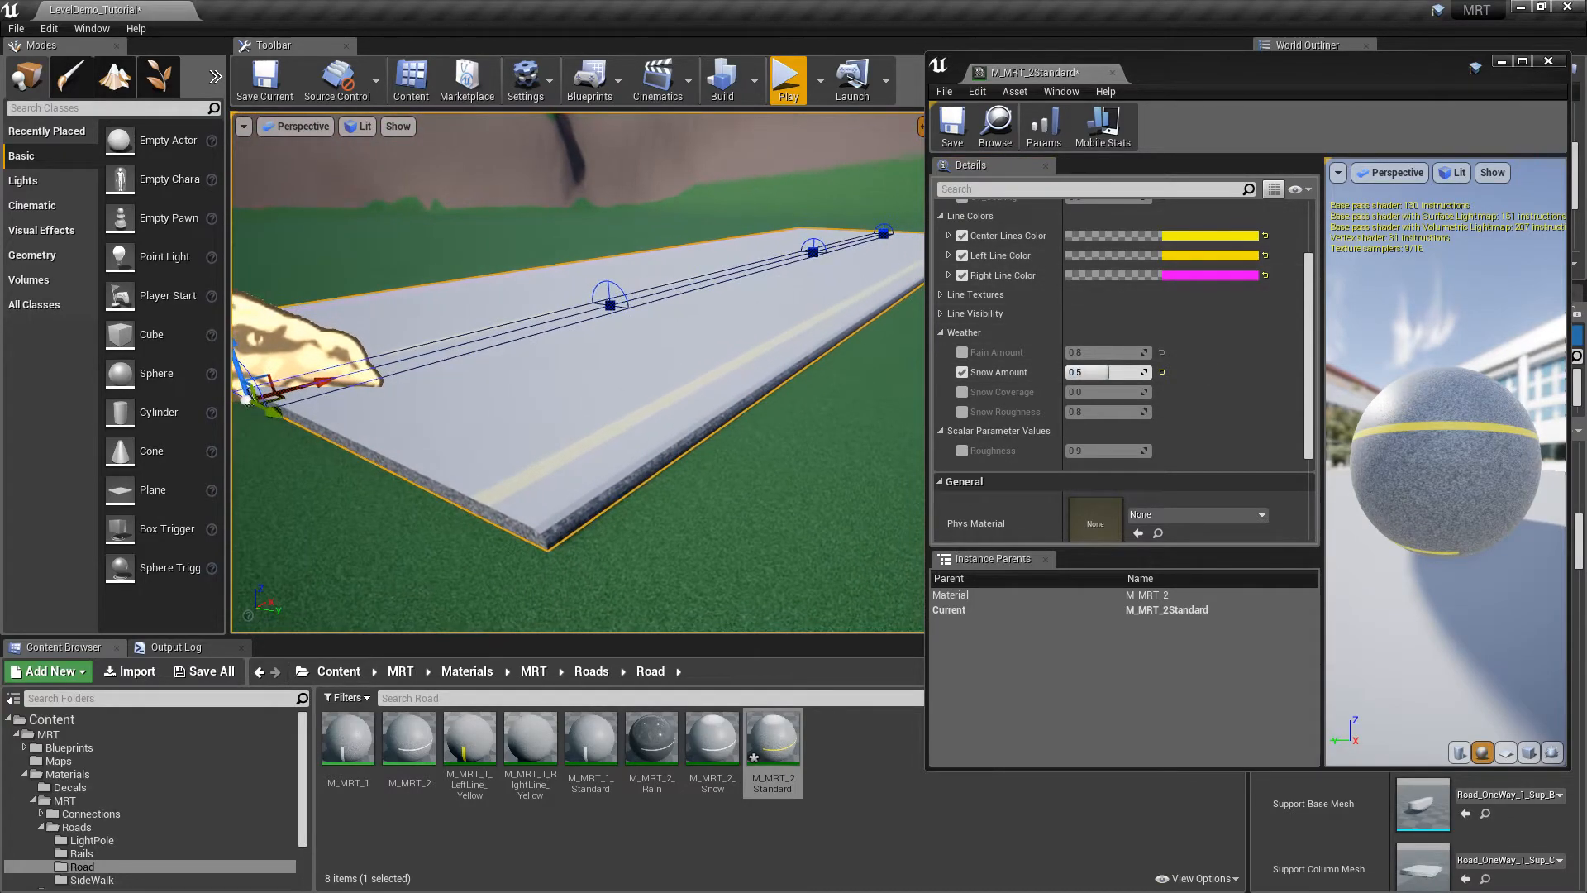
Preview Snow Coverage at 0.7 and then 1.0, then disable the Snow Coverage and Snow Amount overrides
left_click(962, 392)
right_click_drag(896, 397, 917, 438)
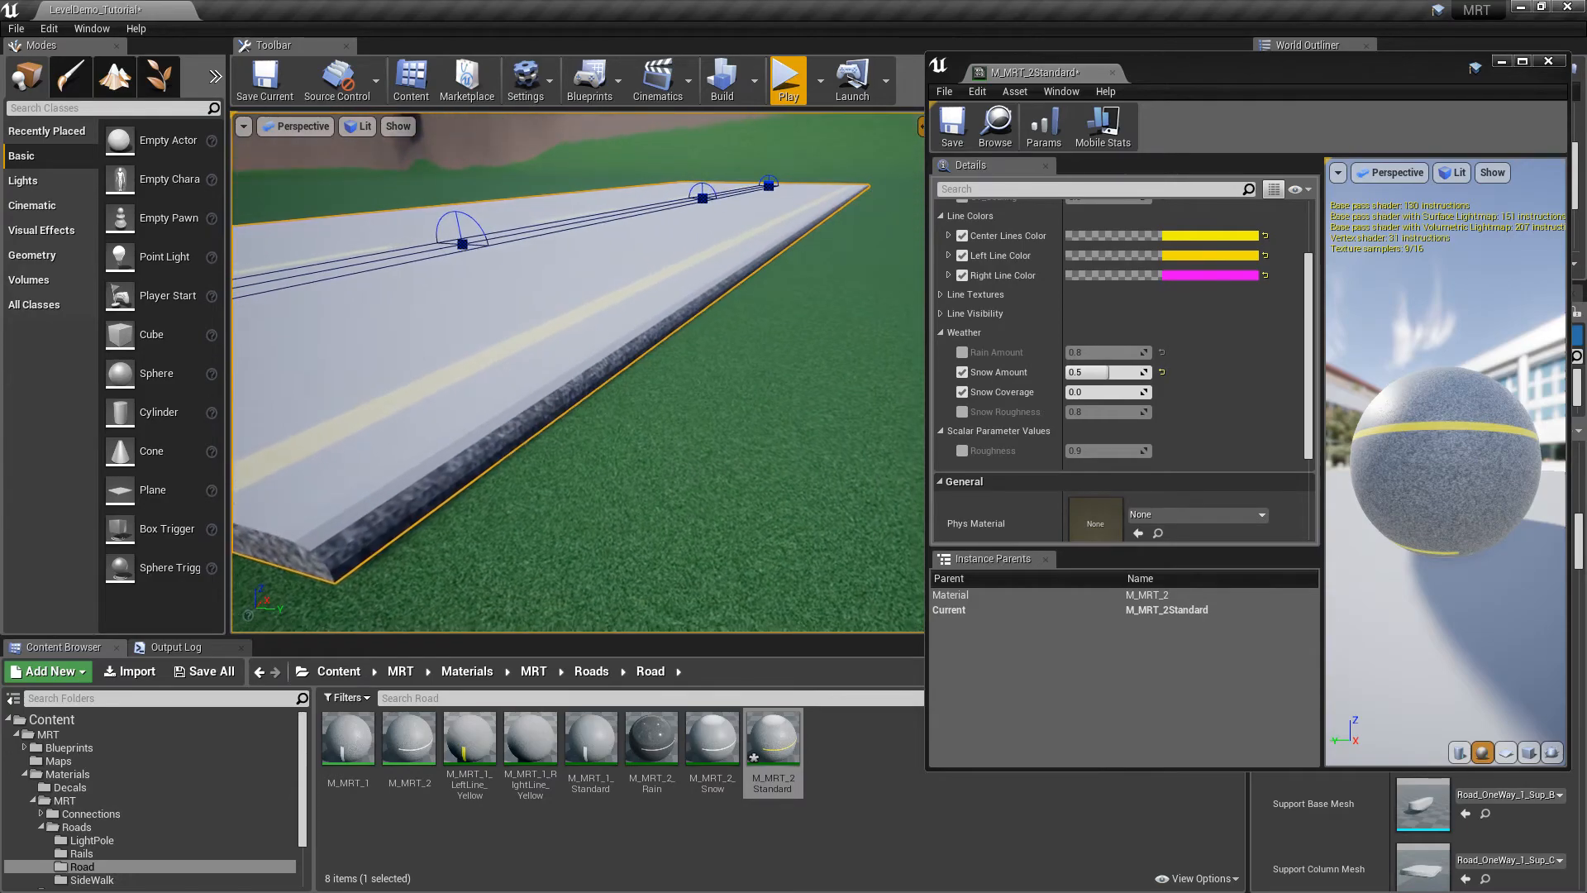
left_click(1097, 393)
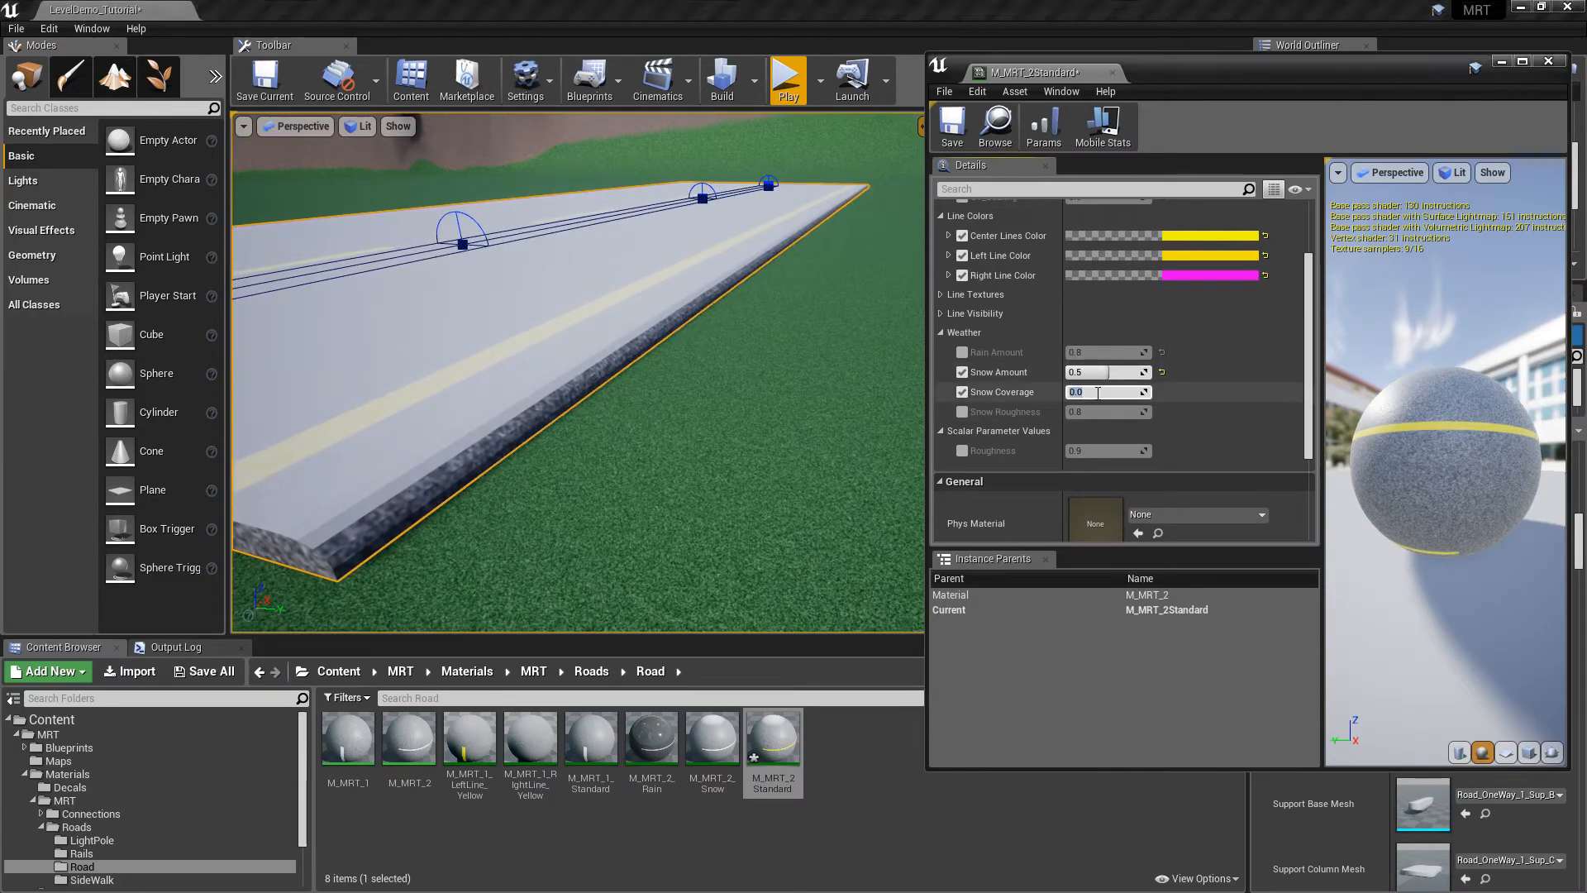
type(".7")
key("Return")
right_click_drag(589, 449, 595, 487)
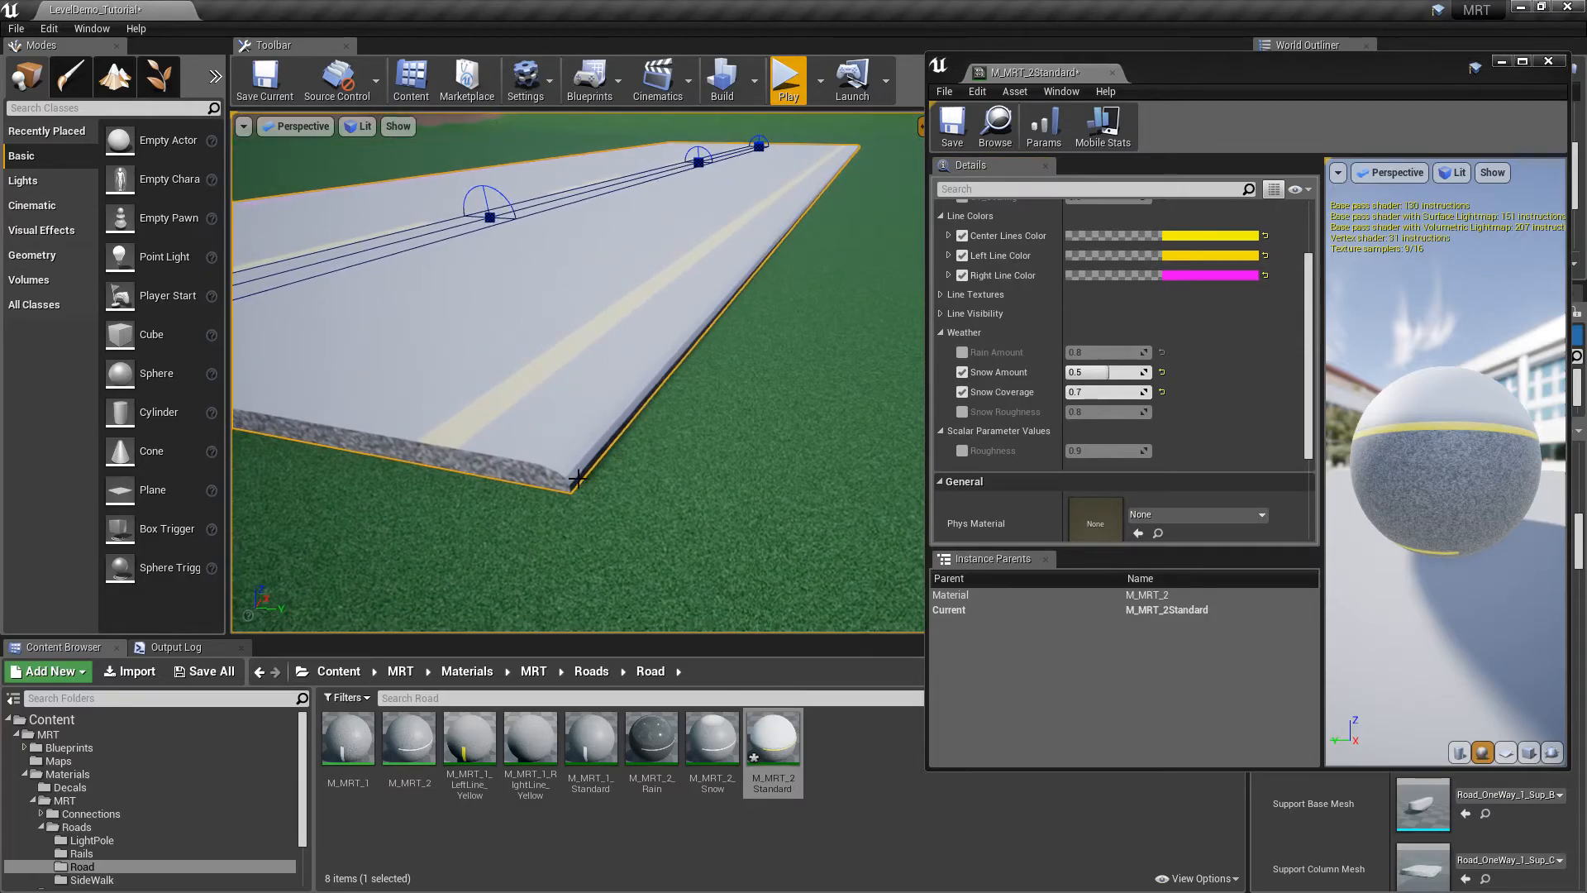
left_click(1108, 393)
type("1")
key("Return")
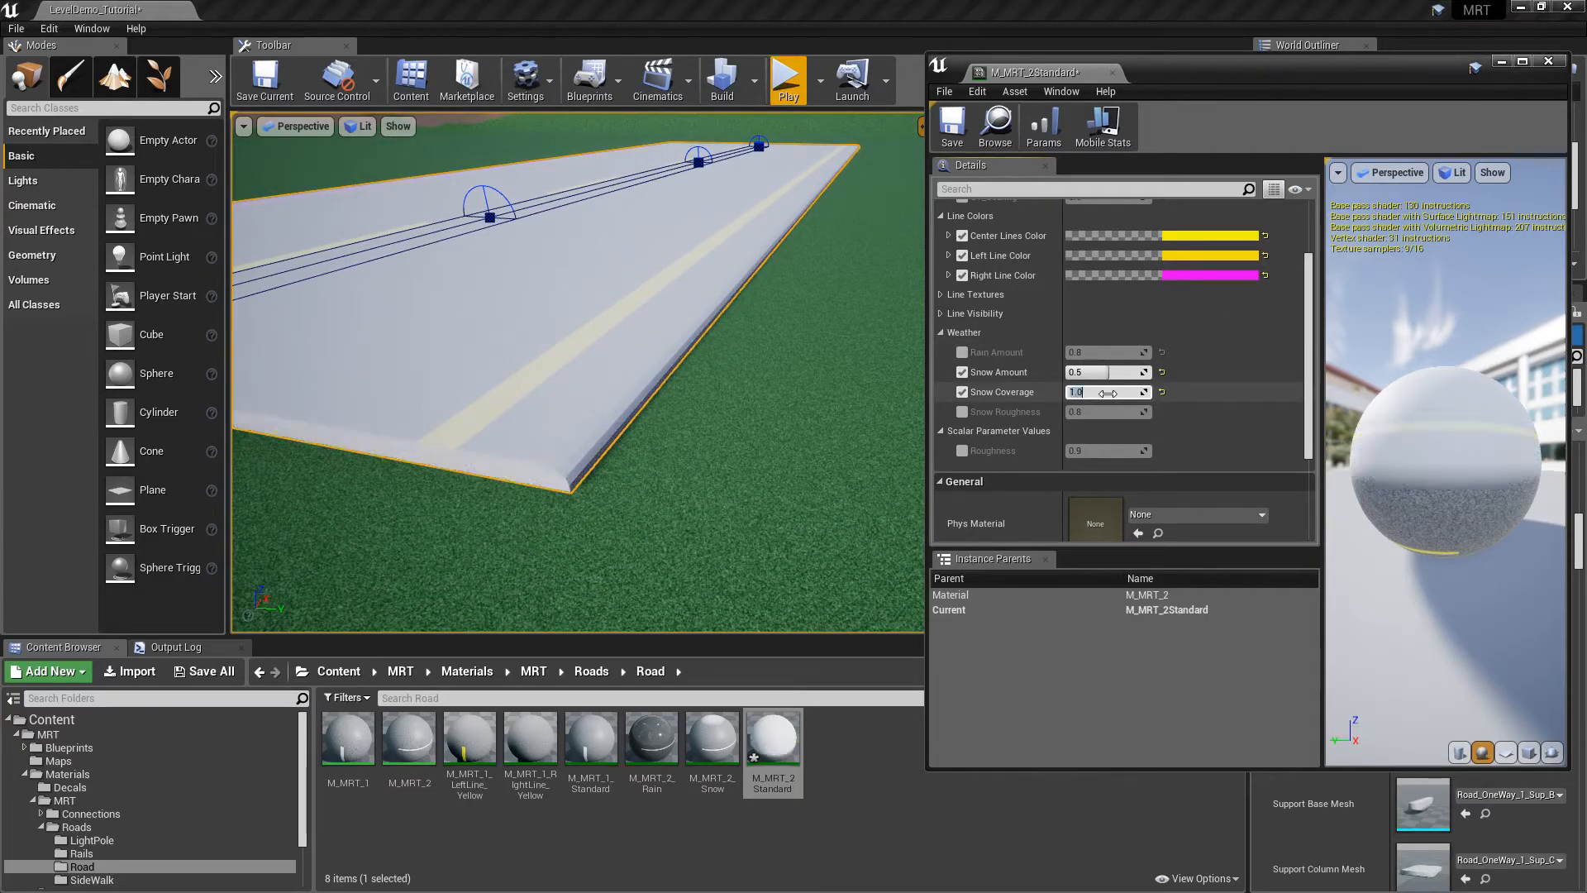
left_click(962, 392)
left_click(962, 372)
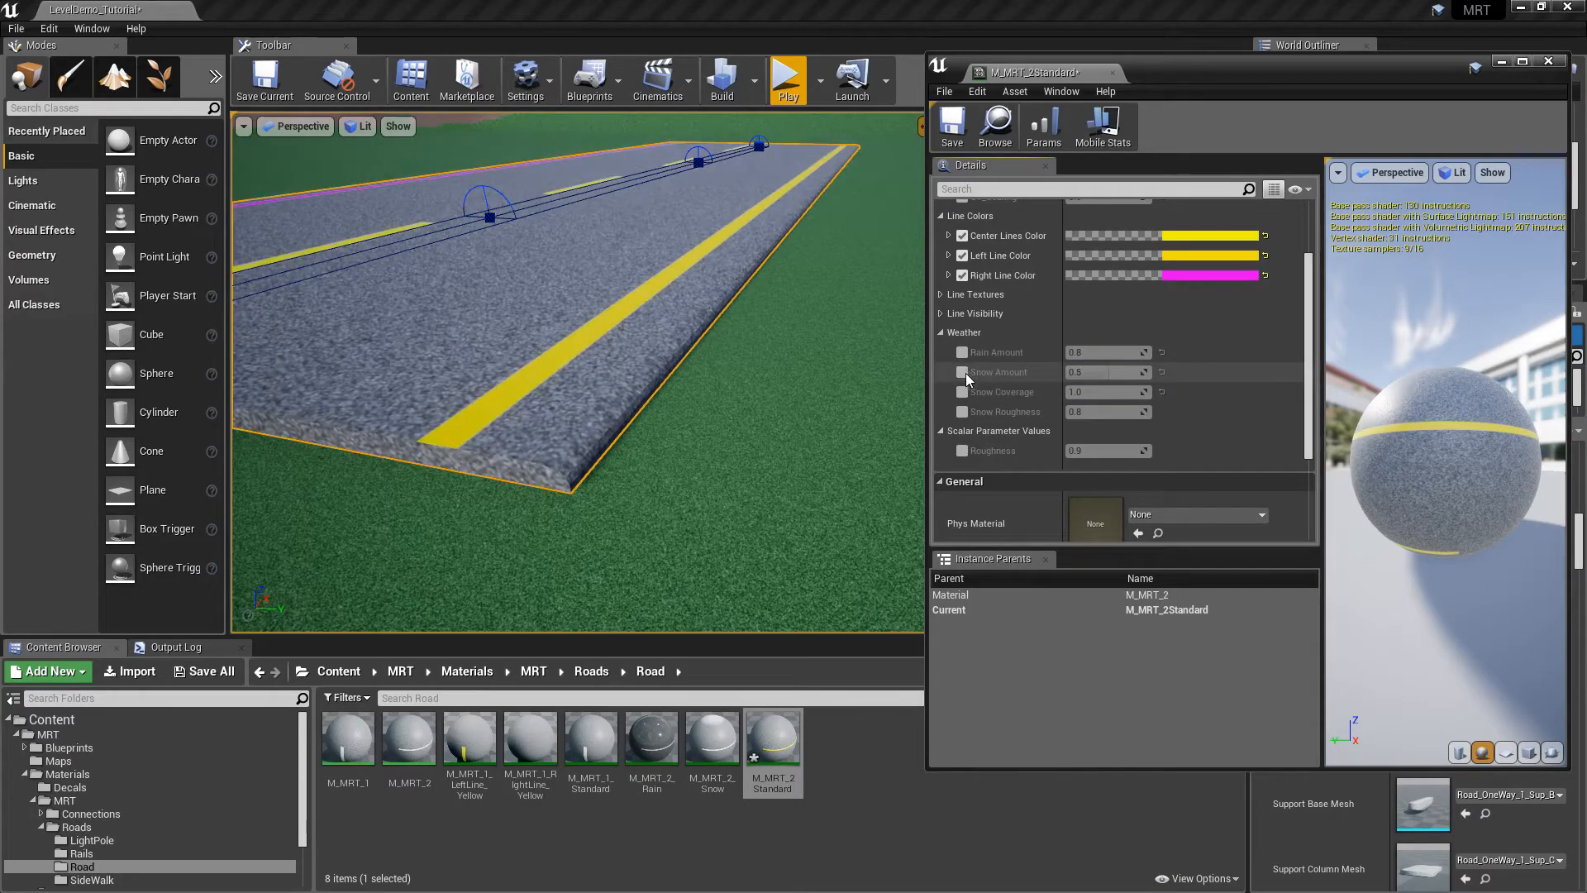
Disable the Left and Right Line Color overrides so the edge lines turn white, and save the material
scroll(1314, 356, "down", 1)
right_click_drag(582, 291, 582, 291)
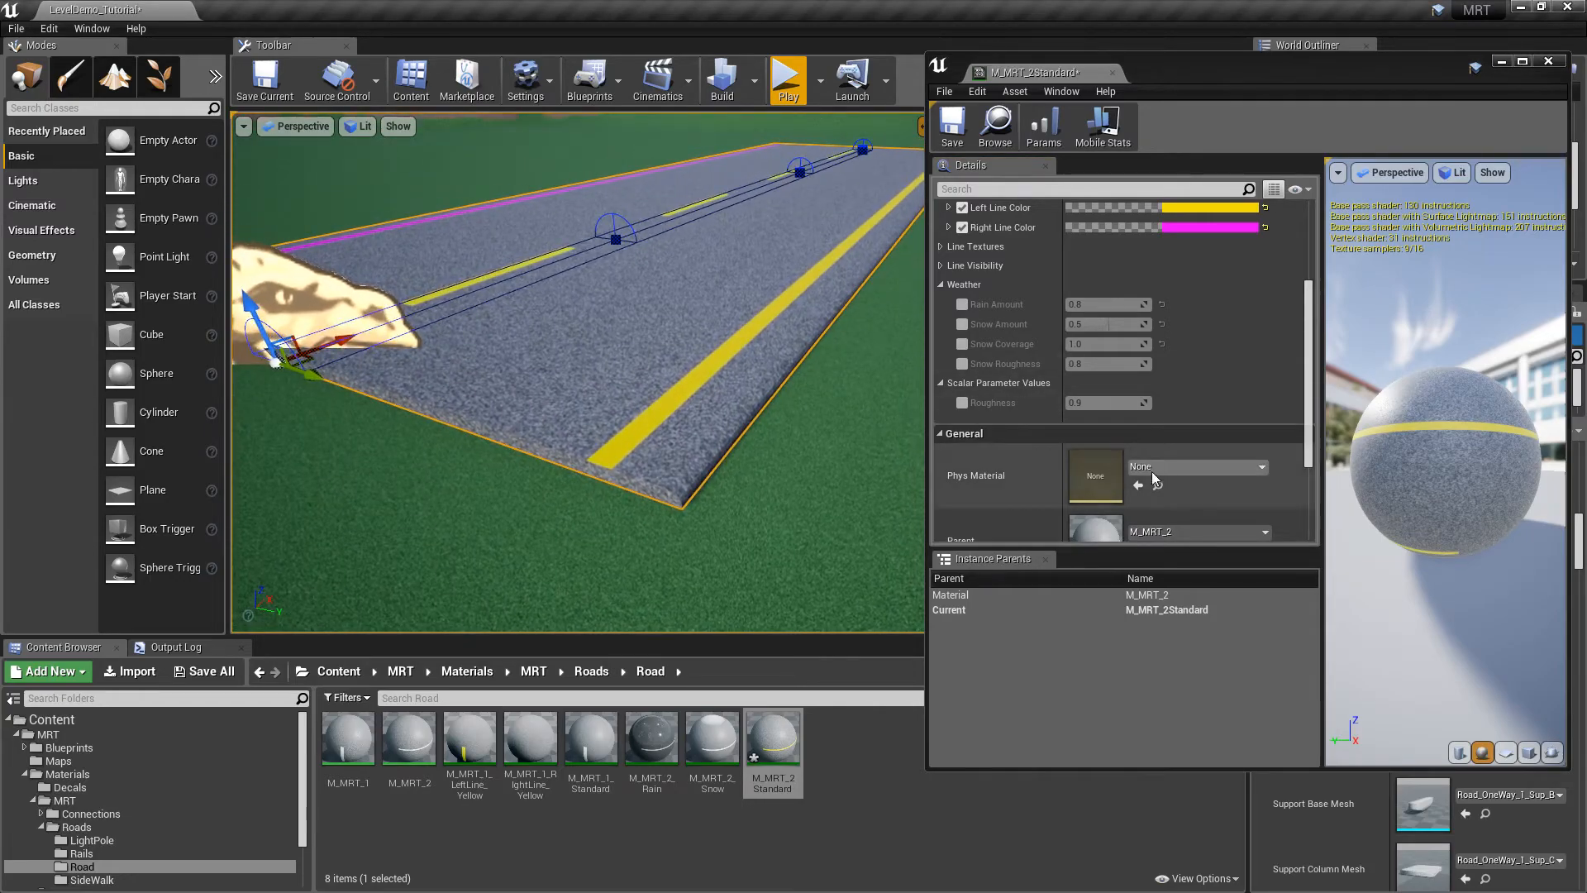
scroll(1167, 458, "up", 2)
left_click_drag(1309, 351, 1314, 299)
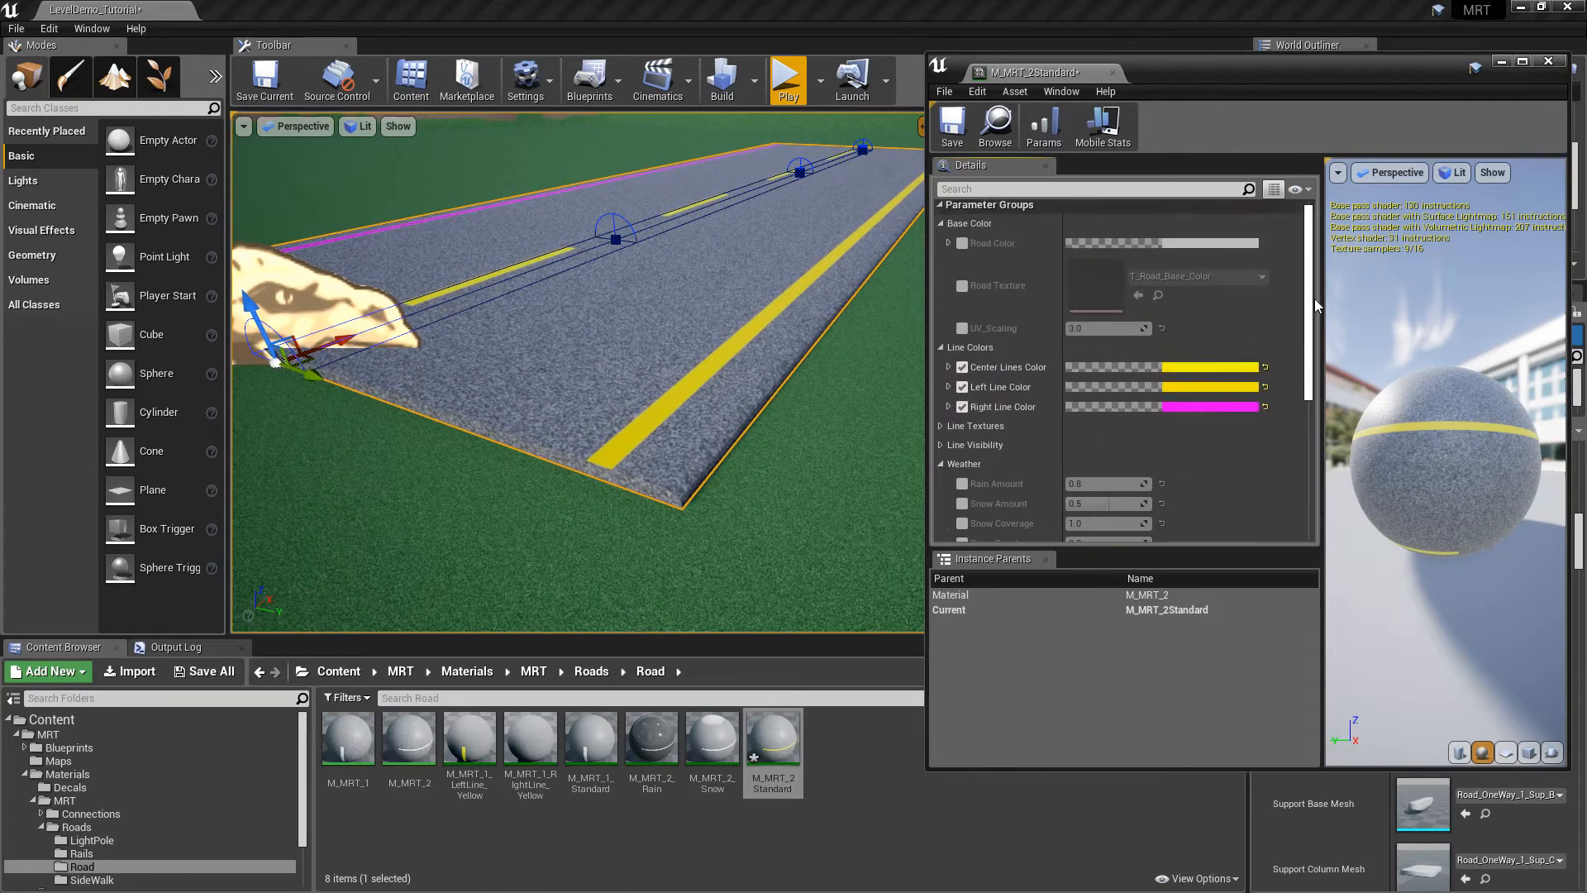
left_click(962, 387)
left_click(962, 406)
right_click_drag(827, 345, 826, 345)
left_click(959, 124)
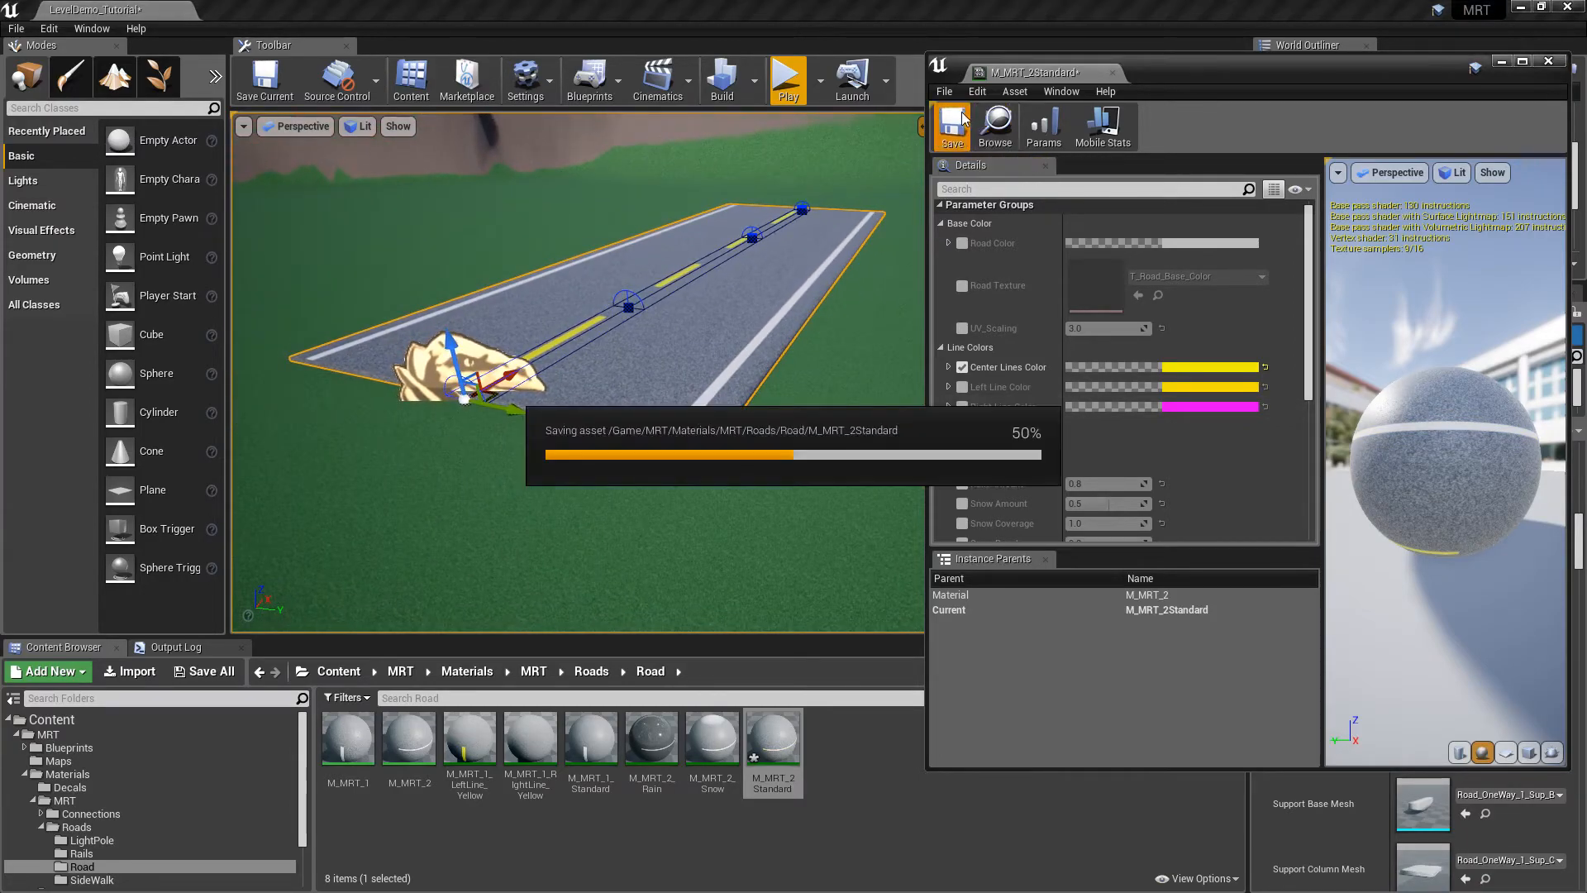
Close the M_MRT_2Standard editor and inspect the road and BP_ModularRoadTool6's Details panel
left_click(1114, 72)
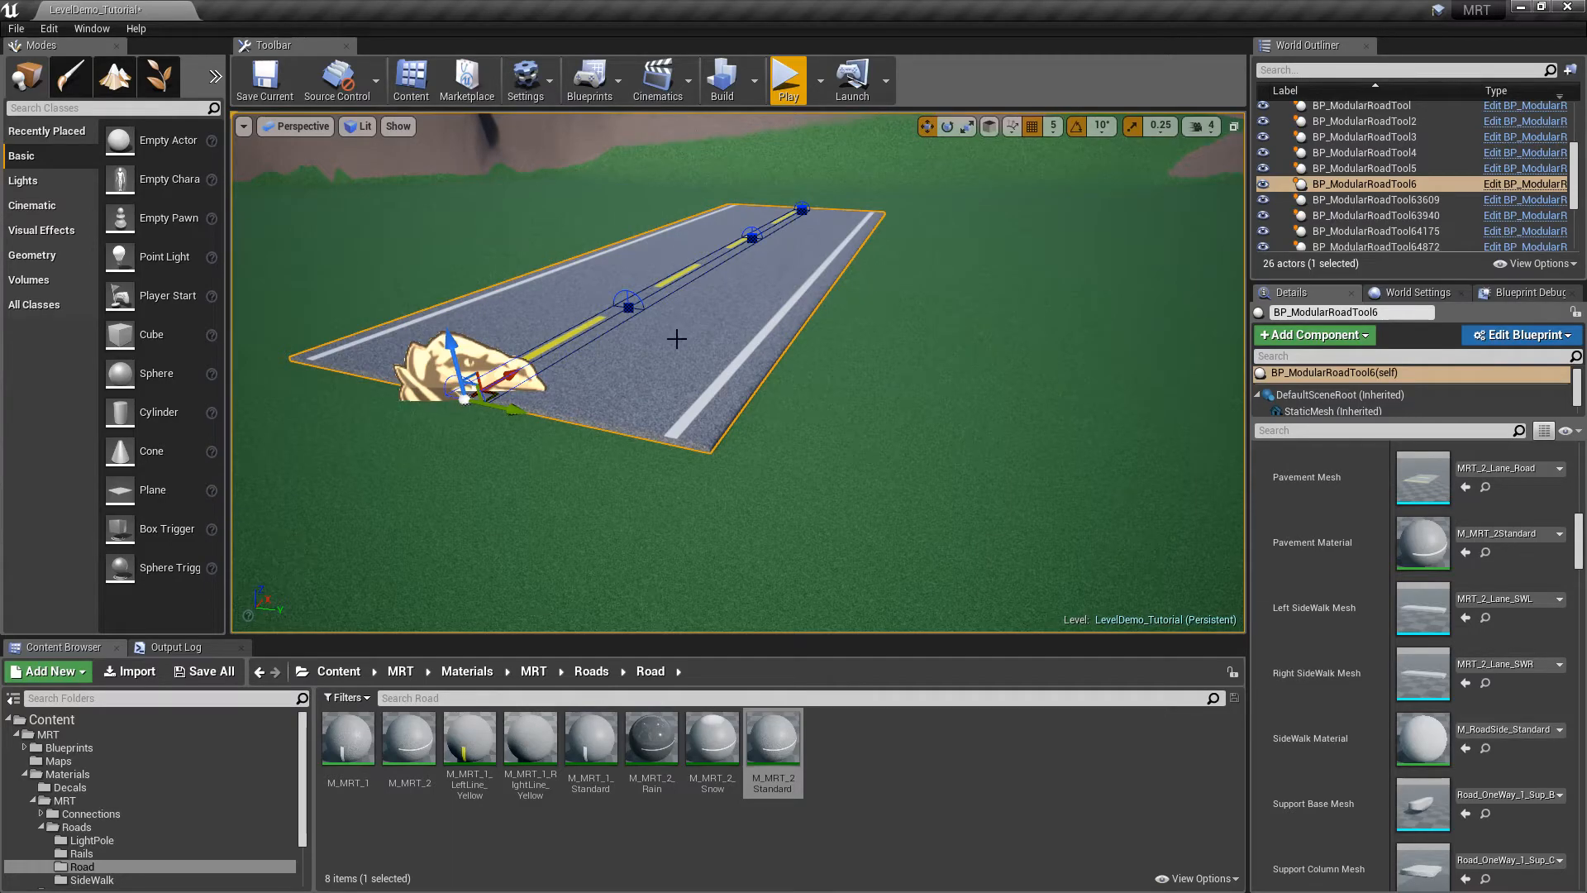
right_click_drag(828, 350, 721, 277)
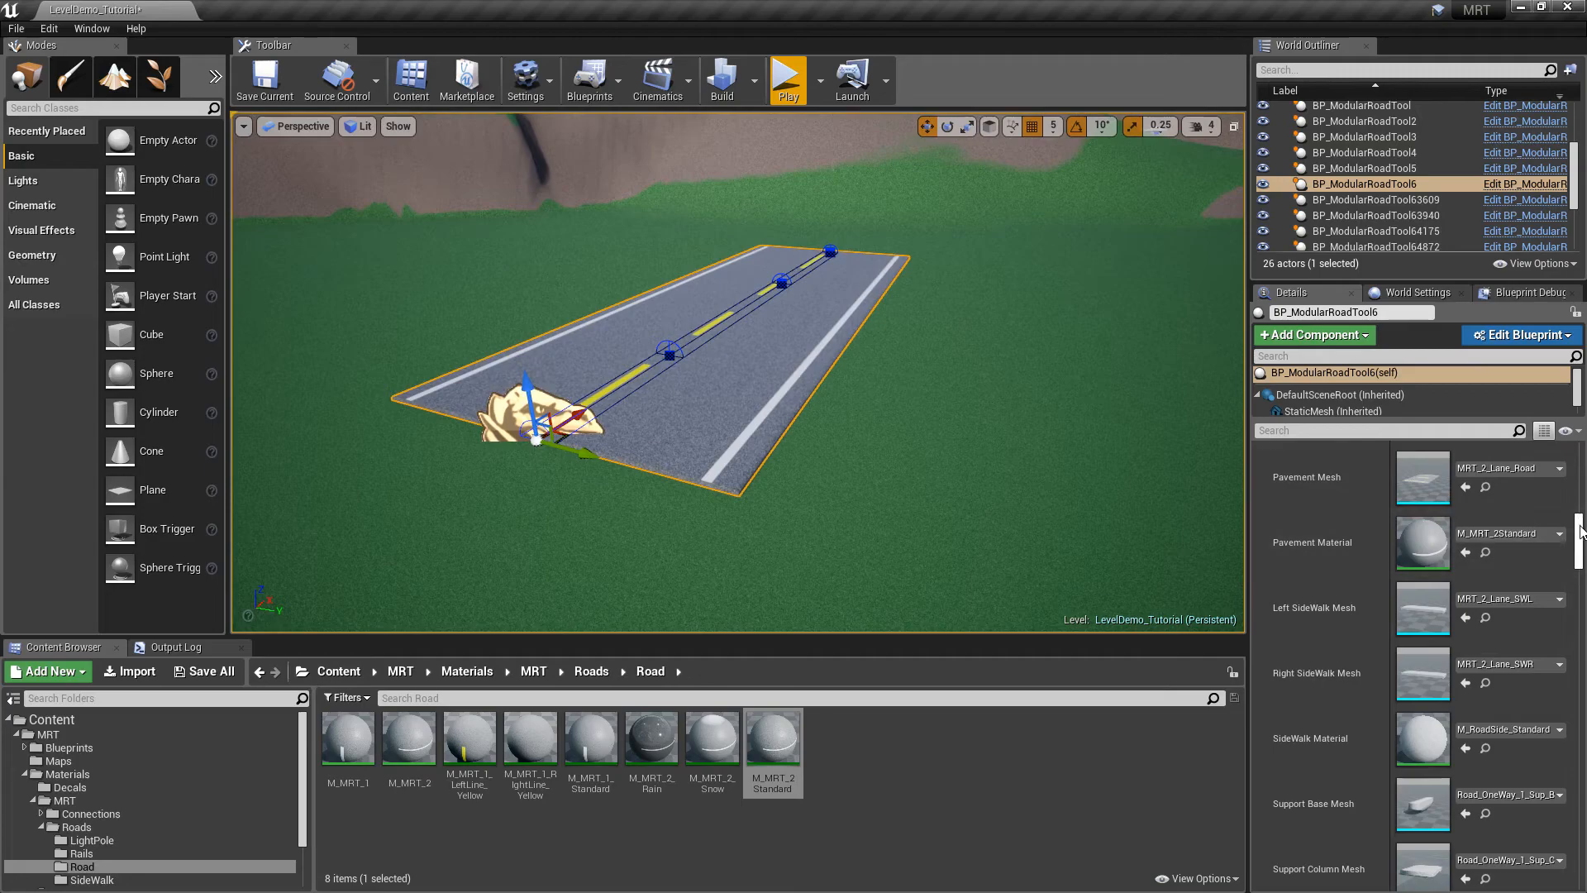
scroll(1511, 537, "down", 5)
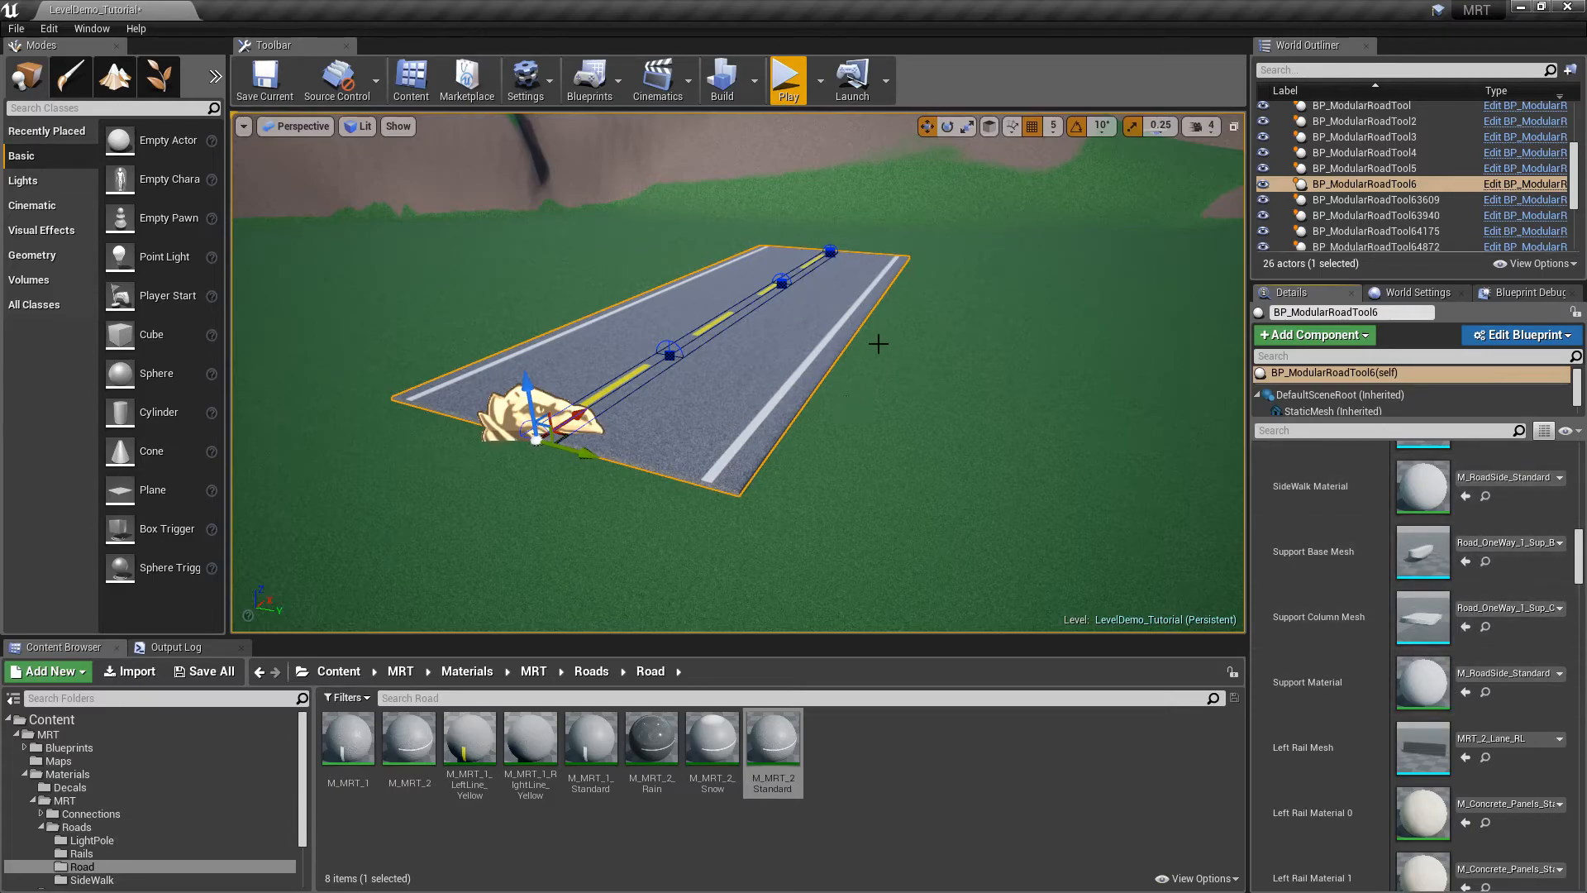
left_click_drag(1578, 537, 1580, 576)
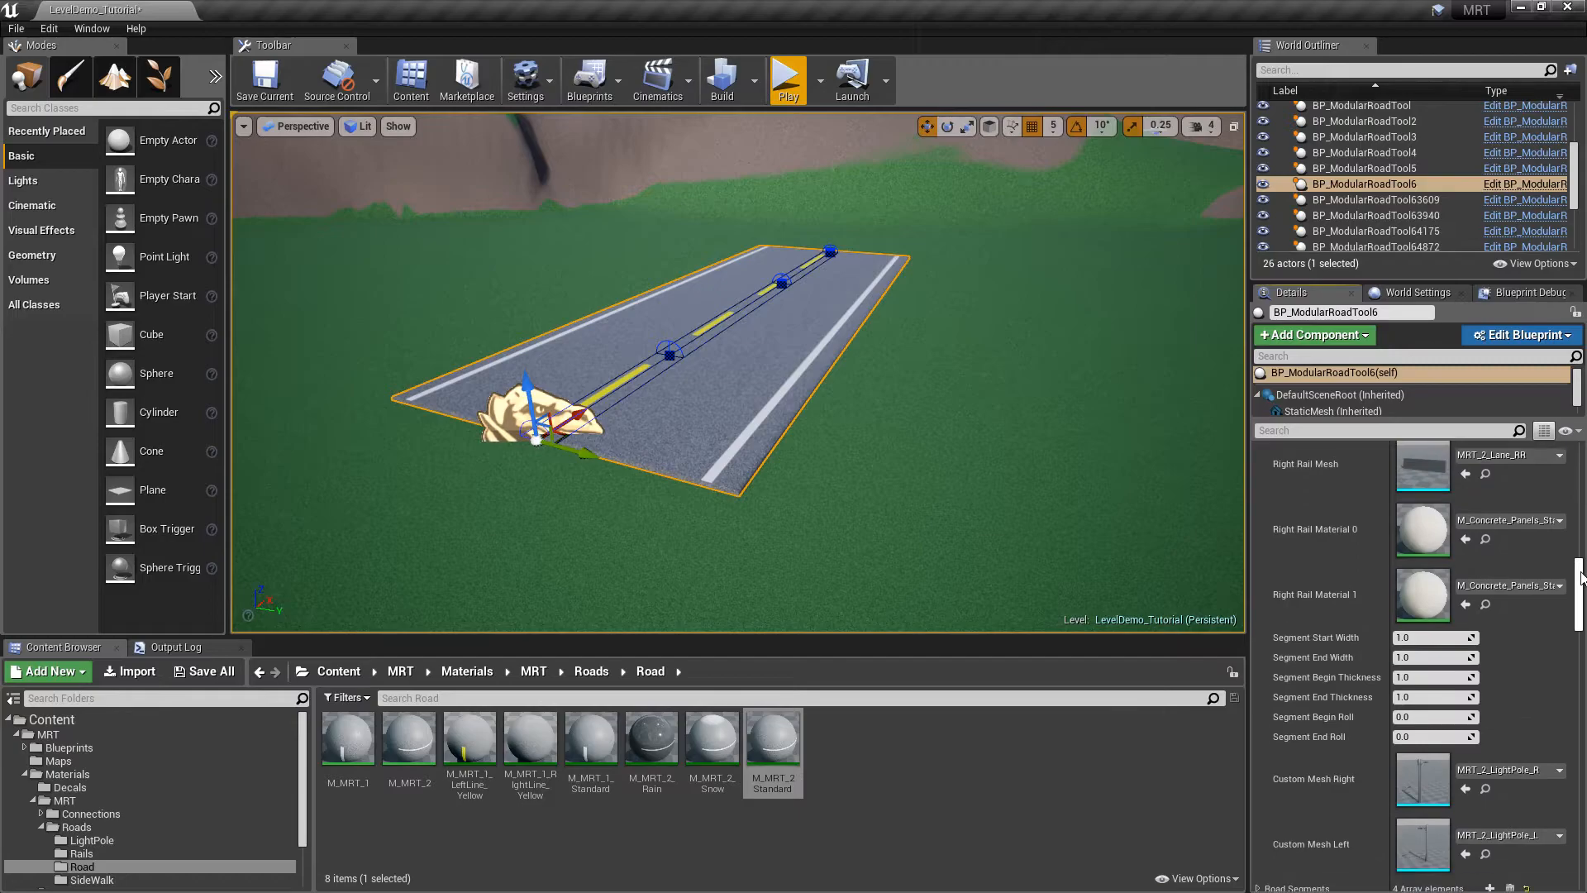
scroll(1364, 546, "down", 2)
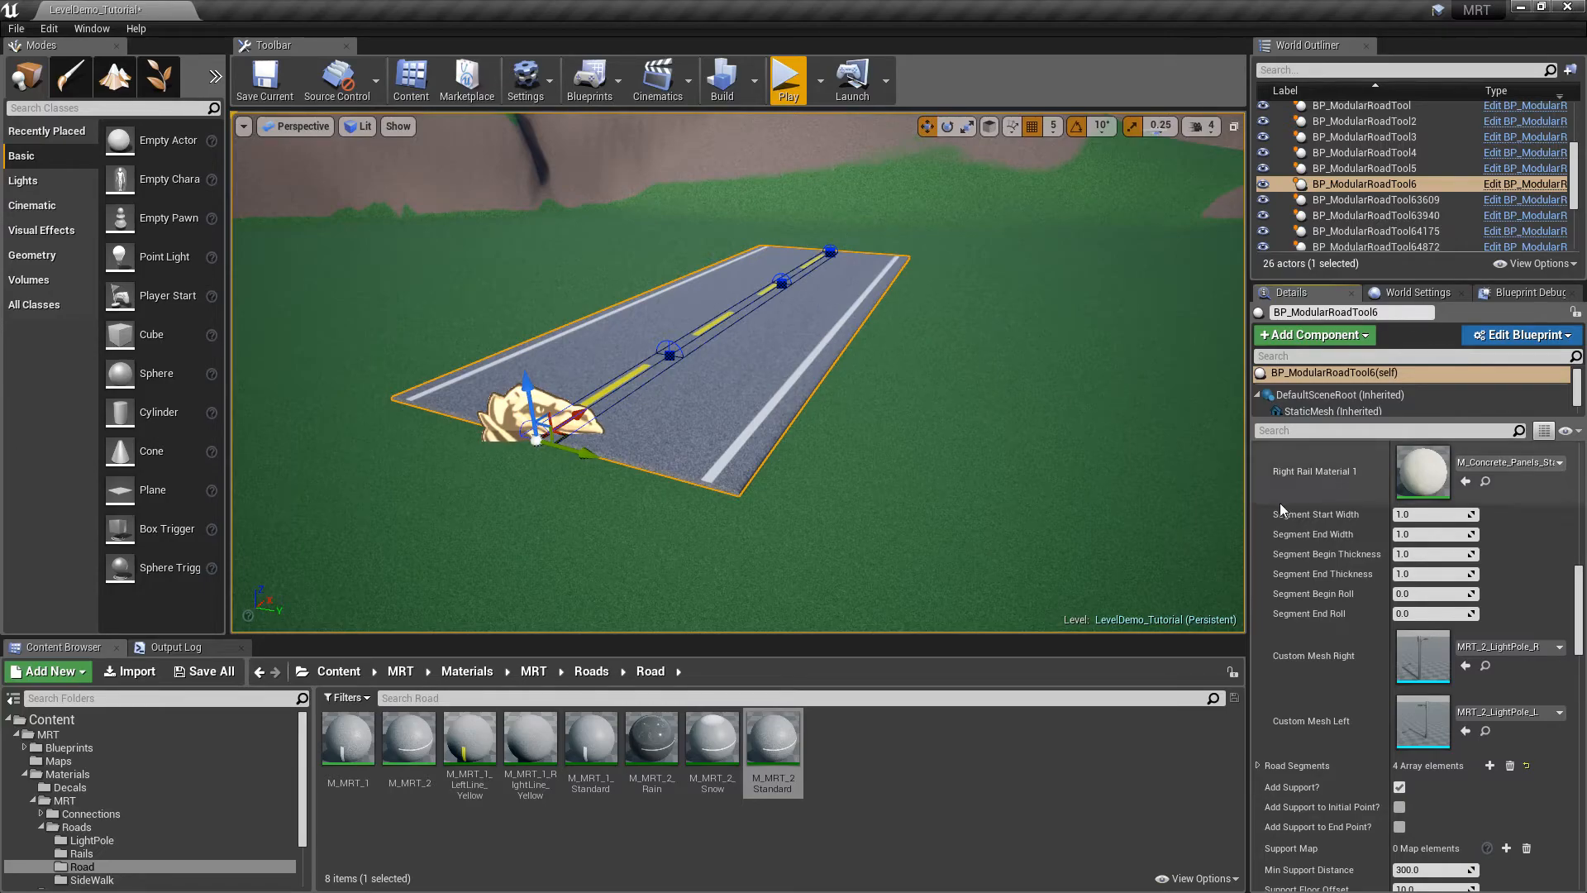
scroll(1331, 572, "up", 5)
scroll(1332, 571, "up", 5)
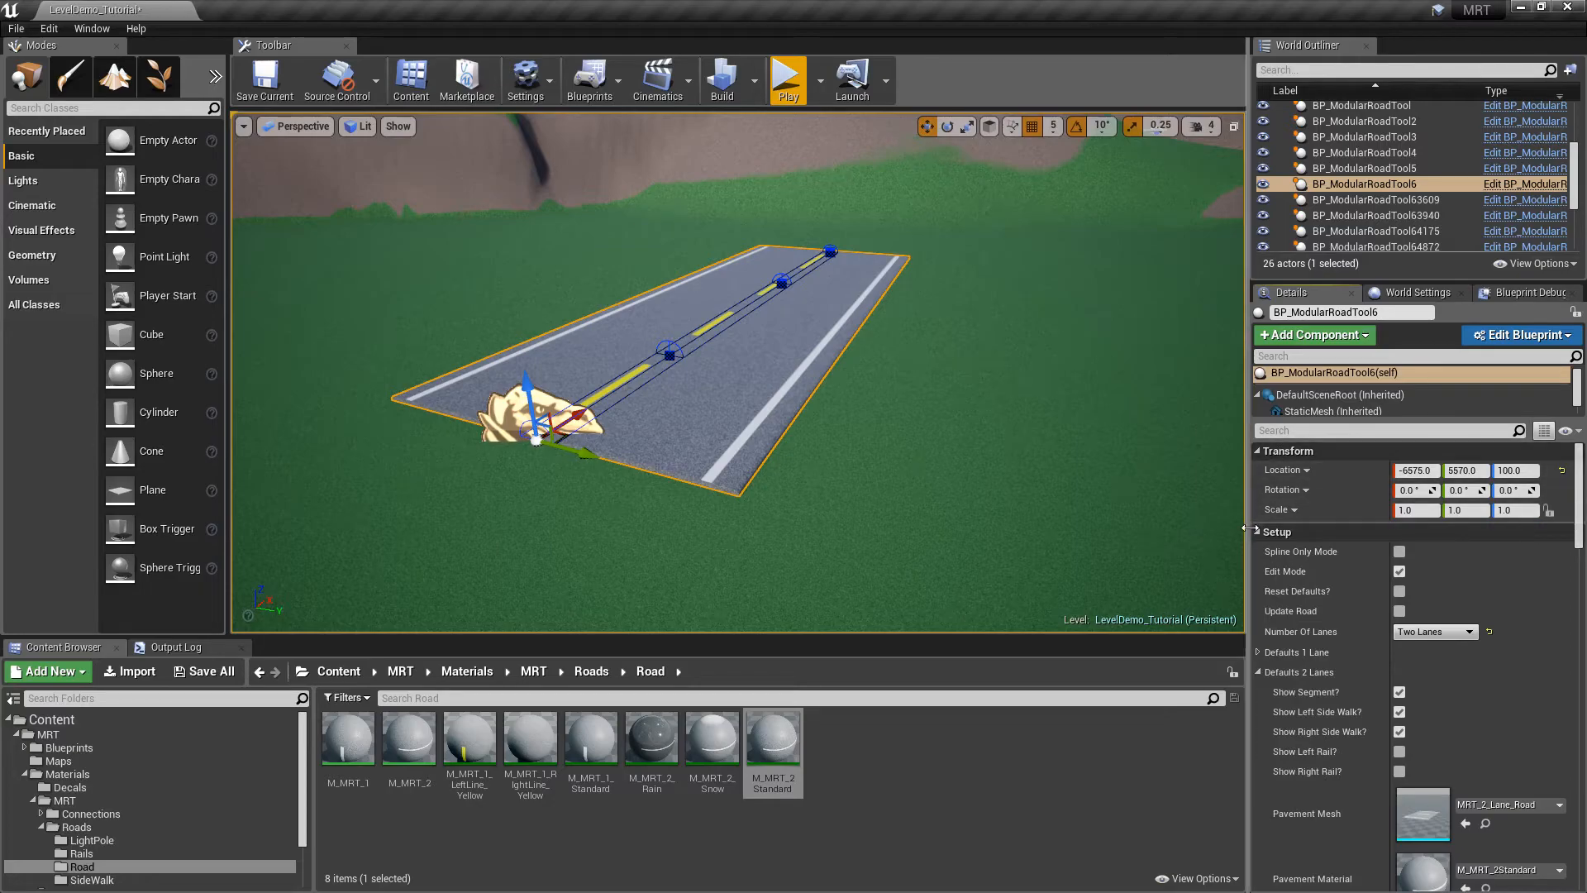
mouse_move(963, 290)
right_mouse_down()
mouse_move(982, 292)
mouse_move(917, 277)
mouse_move(974, 286)
right_mouse_up()
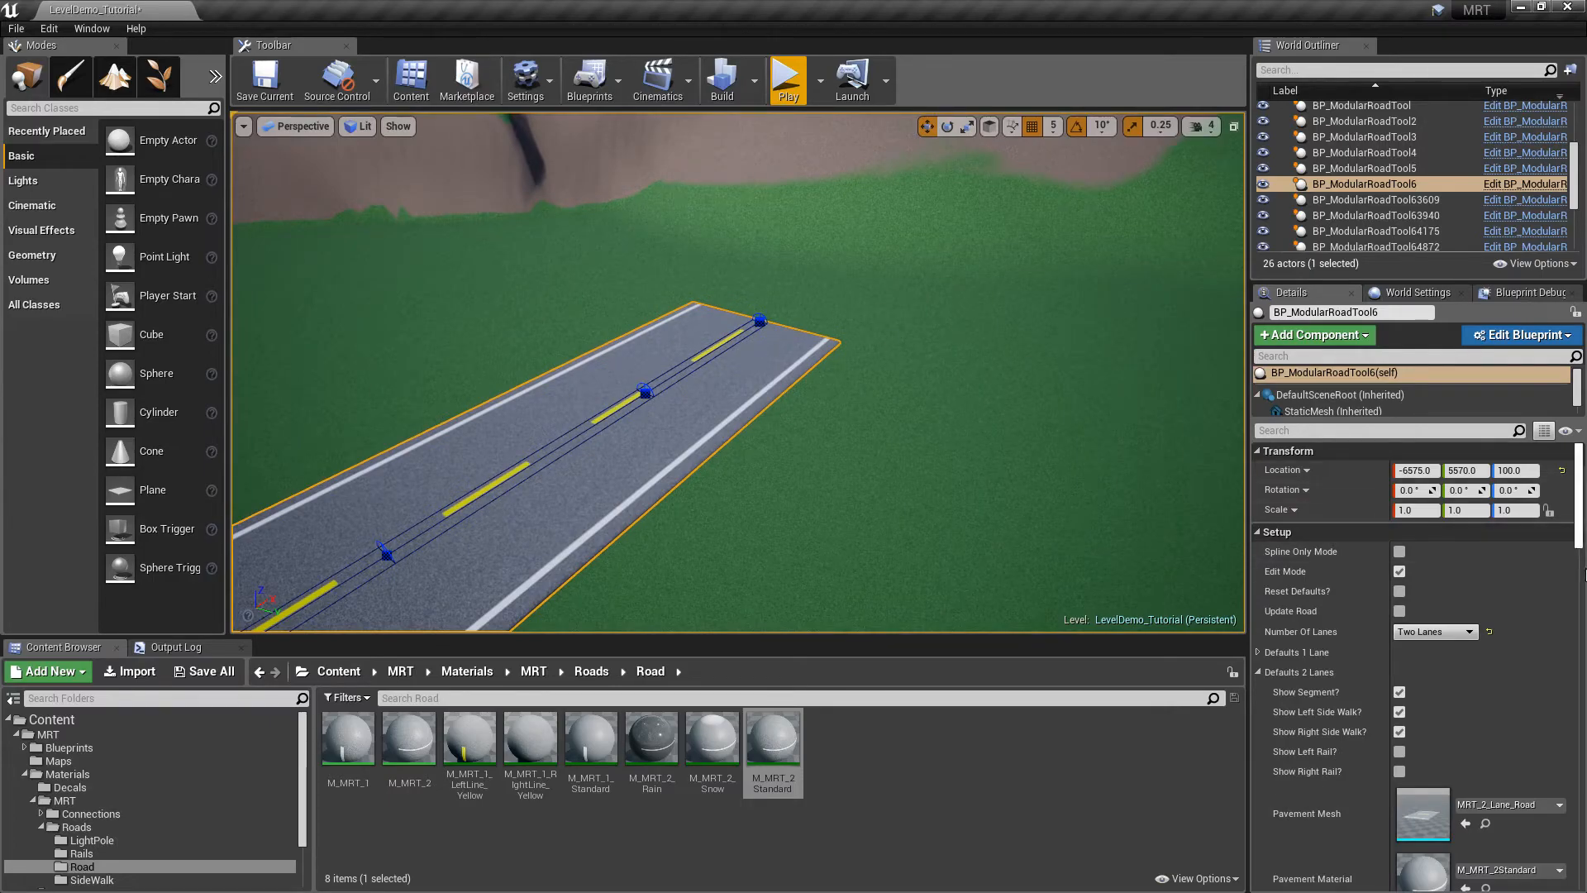
Spawn a T-junction connector at the road's end with '9 Spawn Connector'
left_click_drag(1578, 541, 1580, 746)
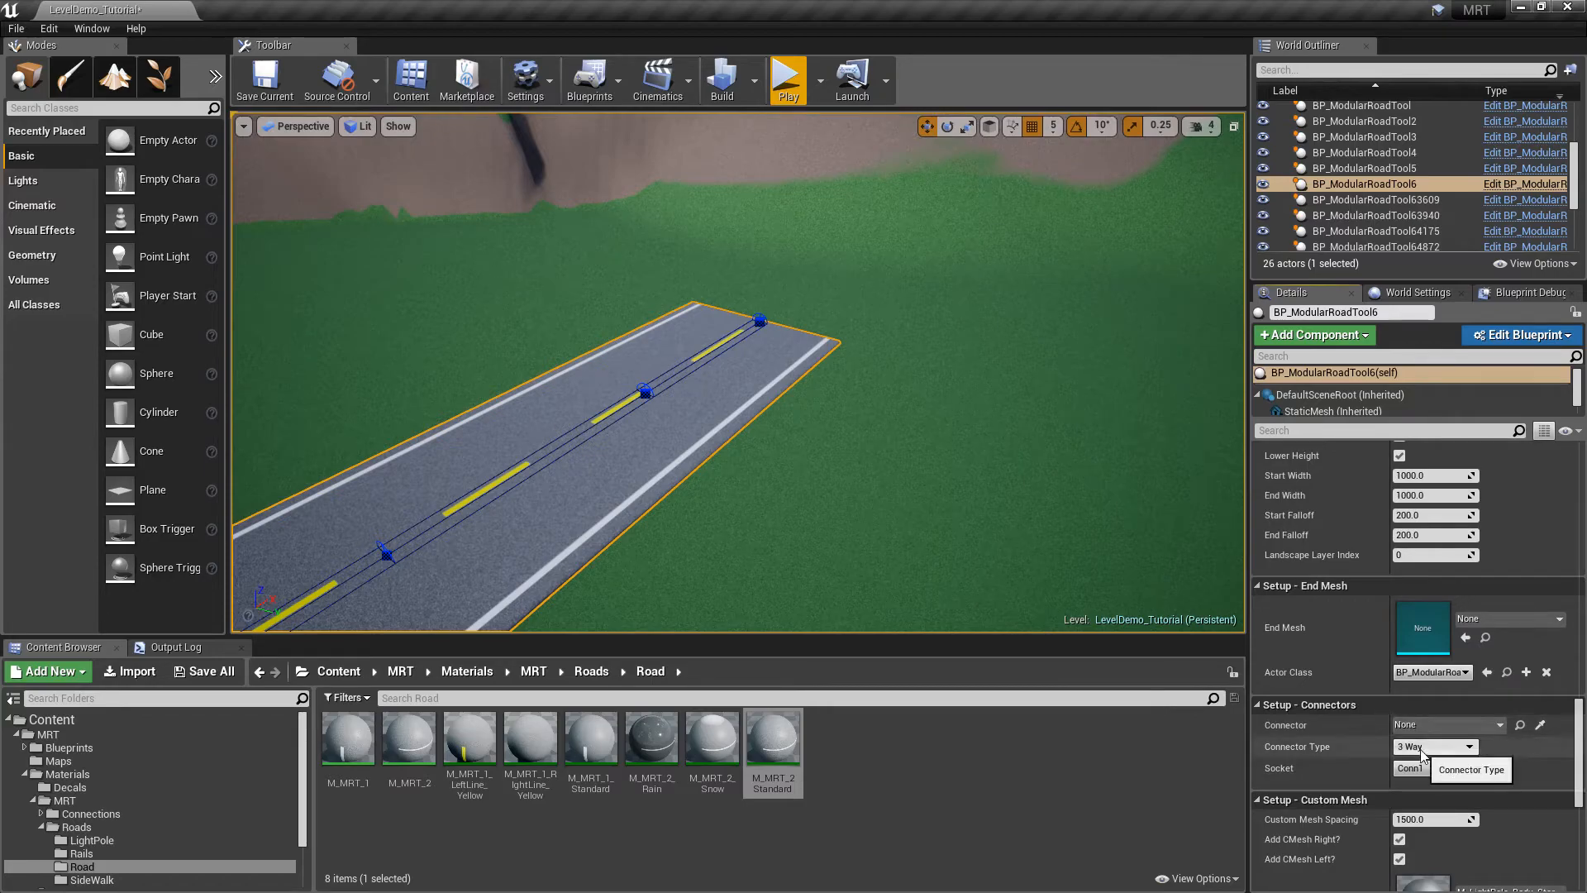
scroll(1573, 681, "up", 5)
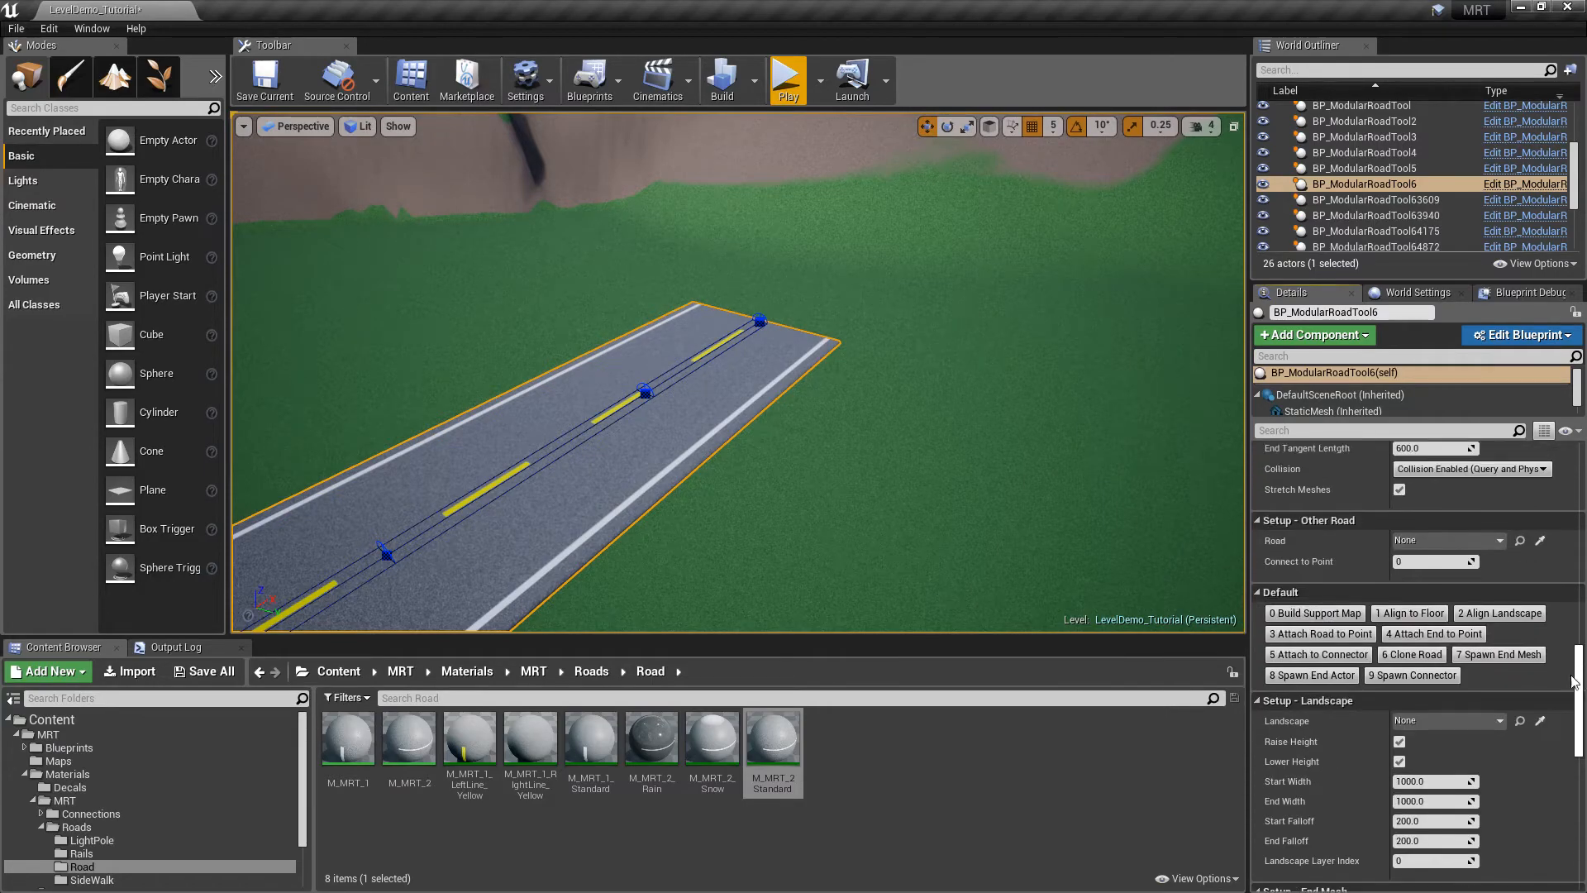
left_click(1428, 675)
left_click(844, 296)
mouse_move(919, 323)
right_mouse_down()
mouse_move(793, 318)
mouse_move(785, 347)
mouse_move(919, 324)
right_mouse_up()
key("d")
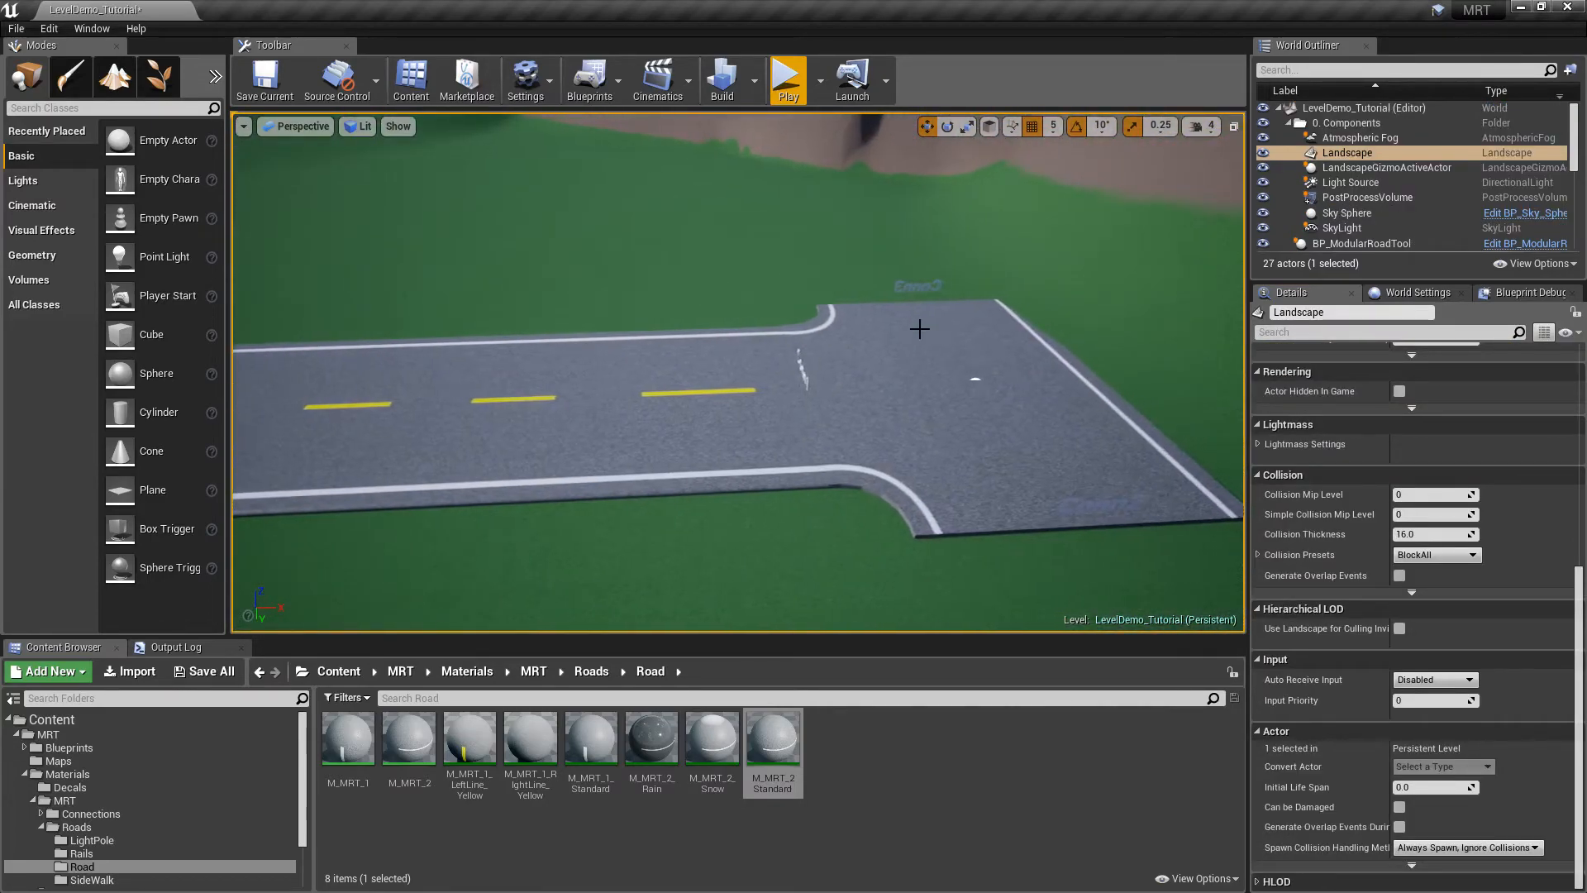
Enable sidewalks on the T-junction's Corners 1, 2 and 3
left_click(920, 329)
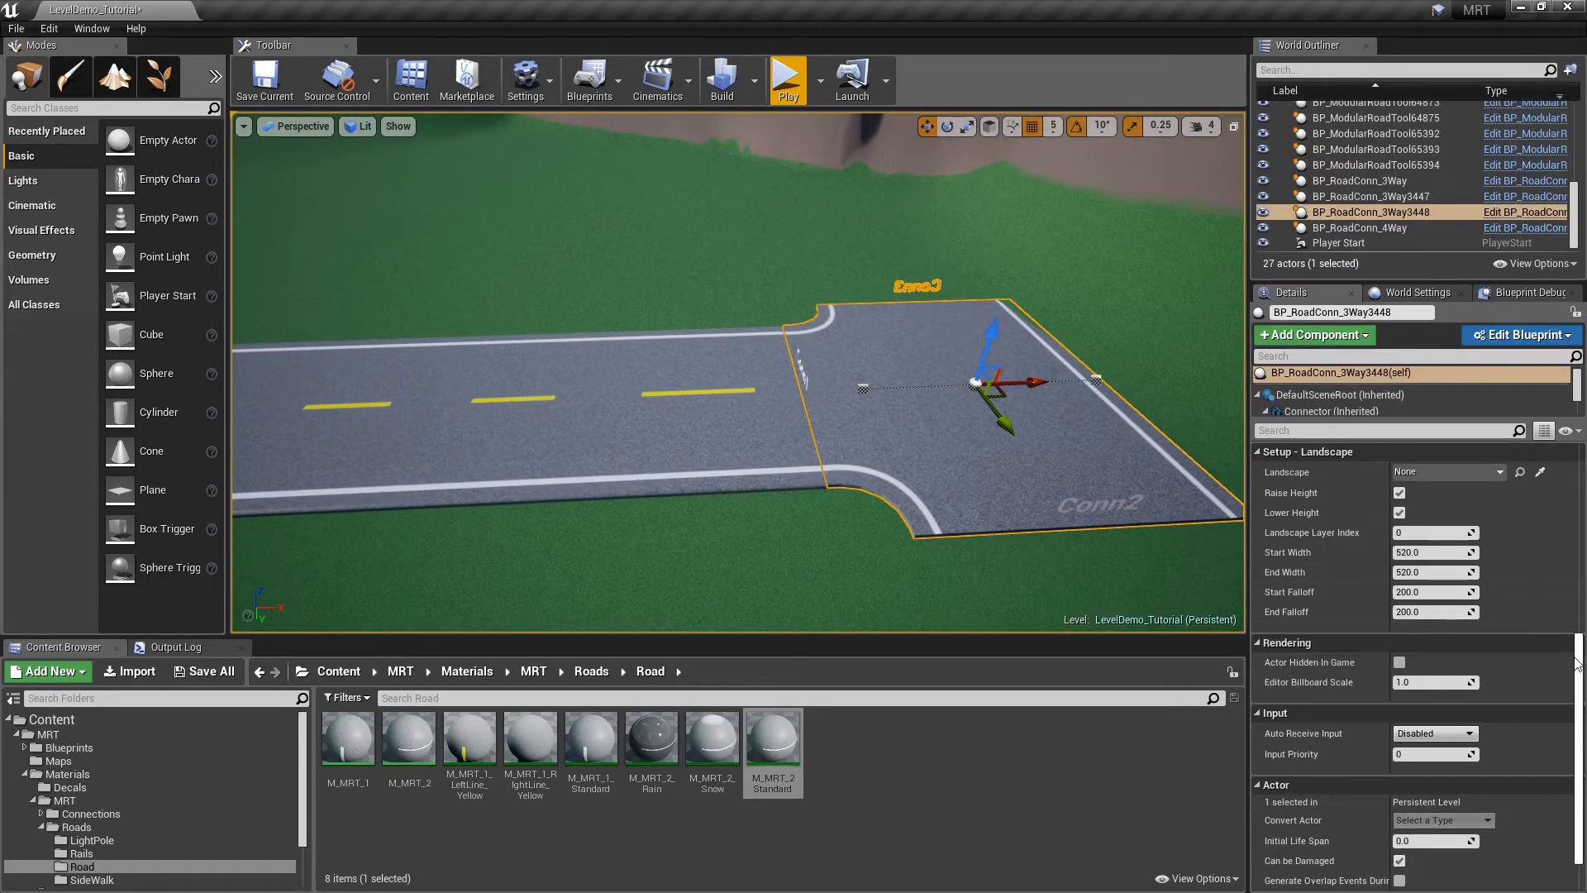
scroll(1413, 628, "up", 8)
left_click(1399, 592)
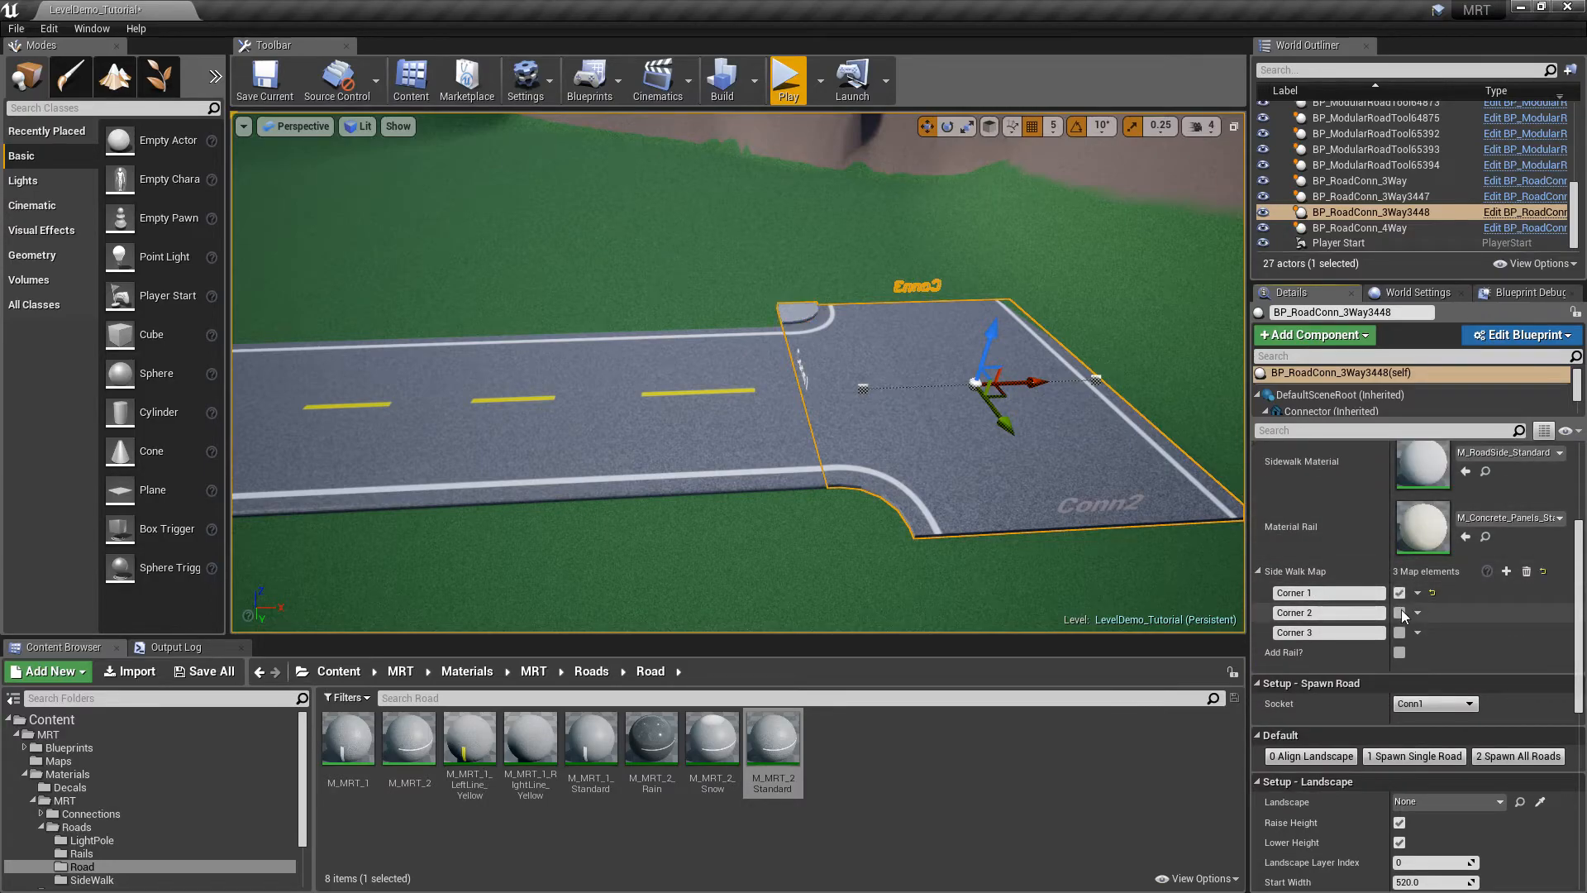
left_click(1399, 612)
left_click(1399, 632)
Turn off Edit Mode on the straight road so it rebuilds, then deselect it
left_click(736, 447)
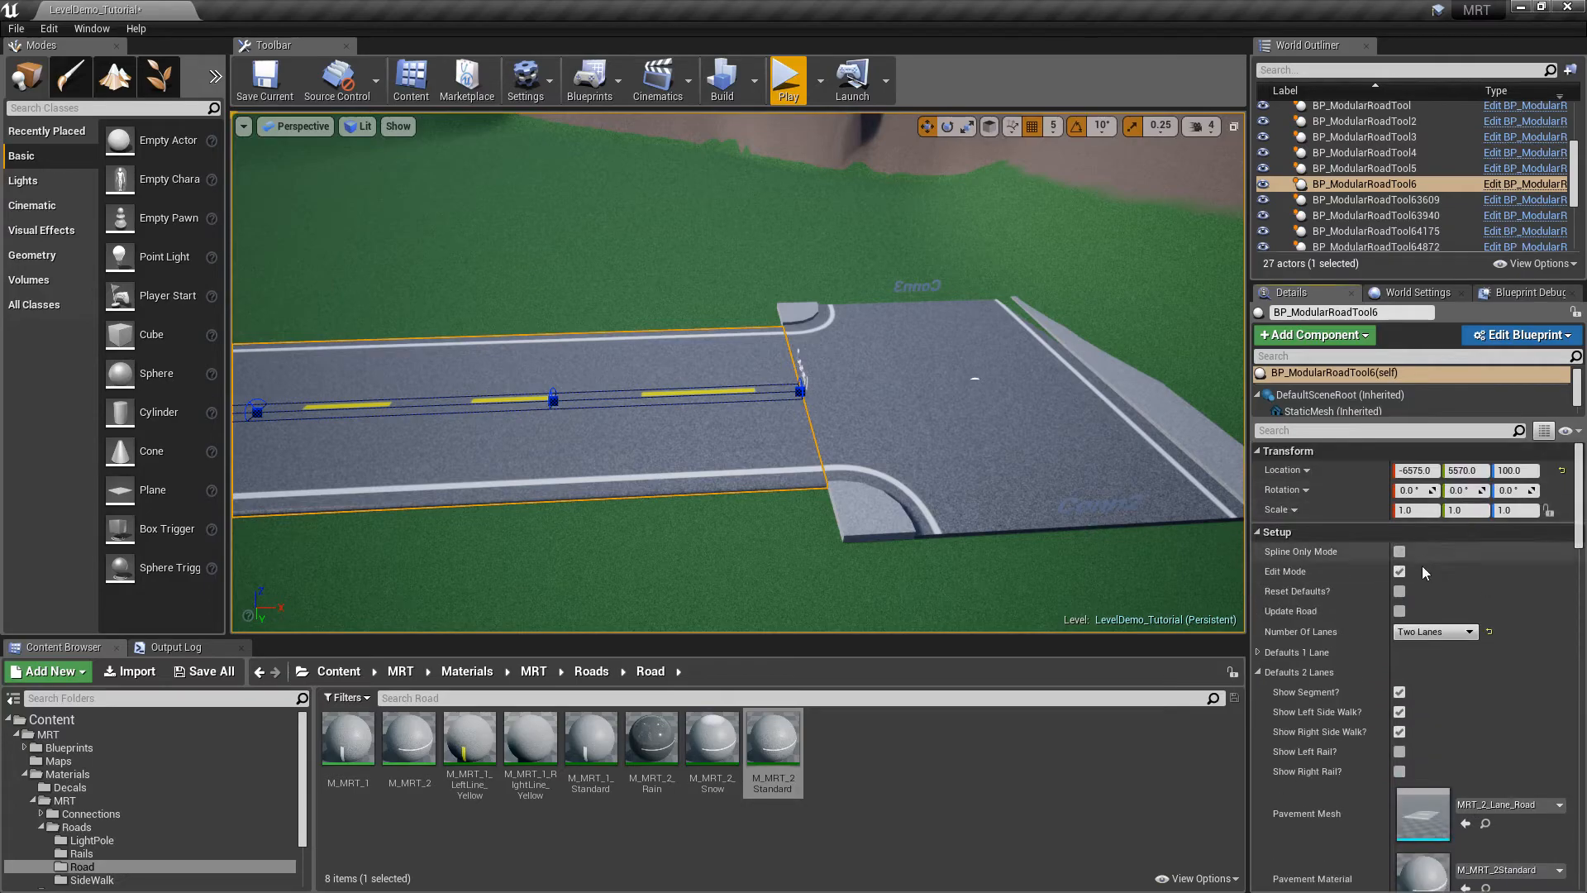
left_click(1400, 572)
right_click_drag(889, 331, 893, 327)
key("Escape")
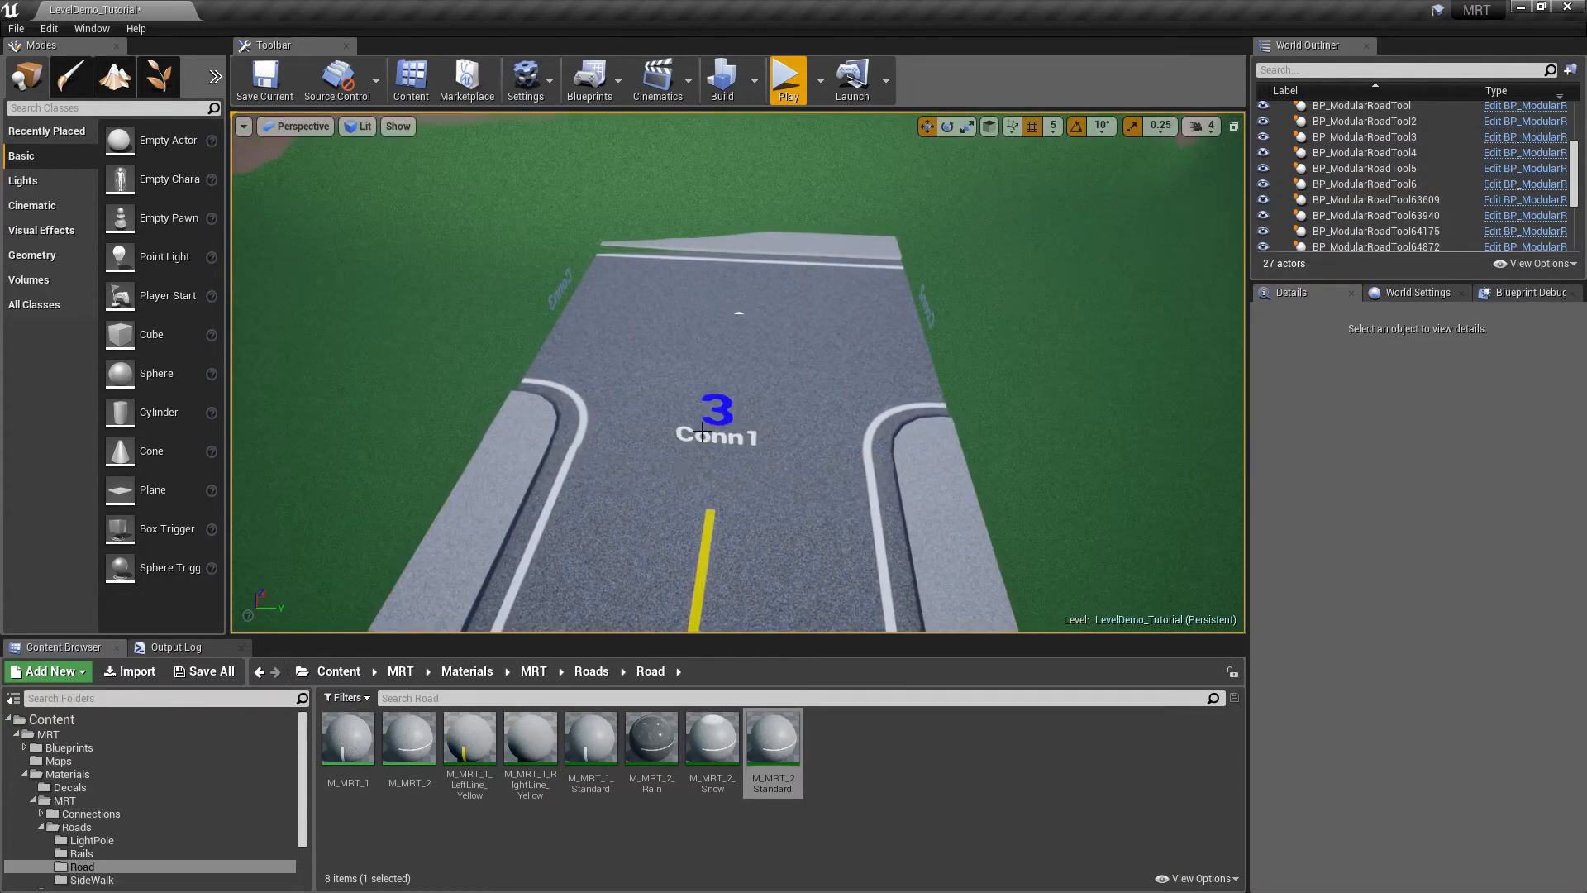
Place BP_ApplyDecals on the junction lane and set its Decal Material to M_Decal_StopSquare
left_click(87, 747)
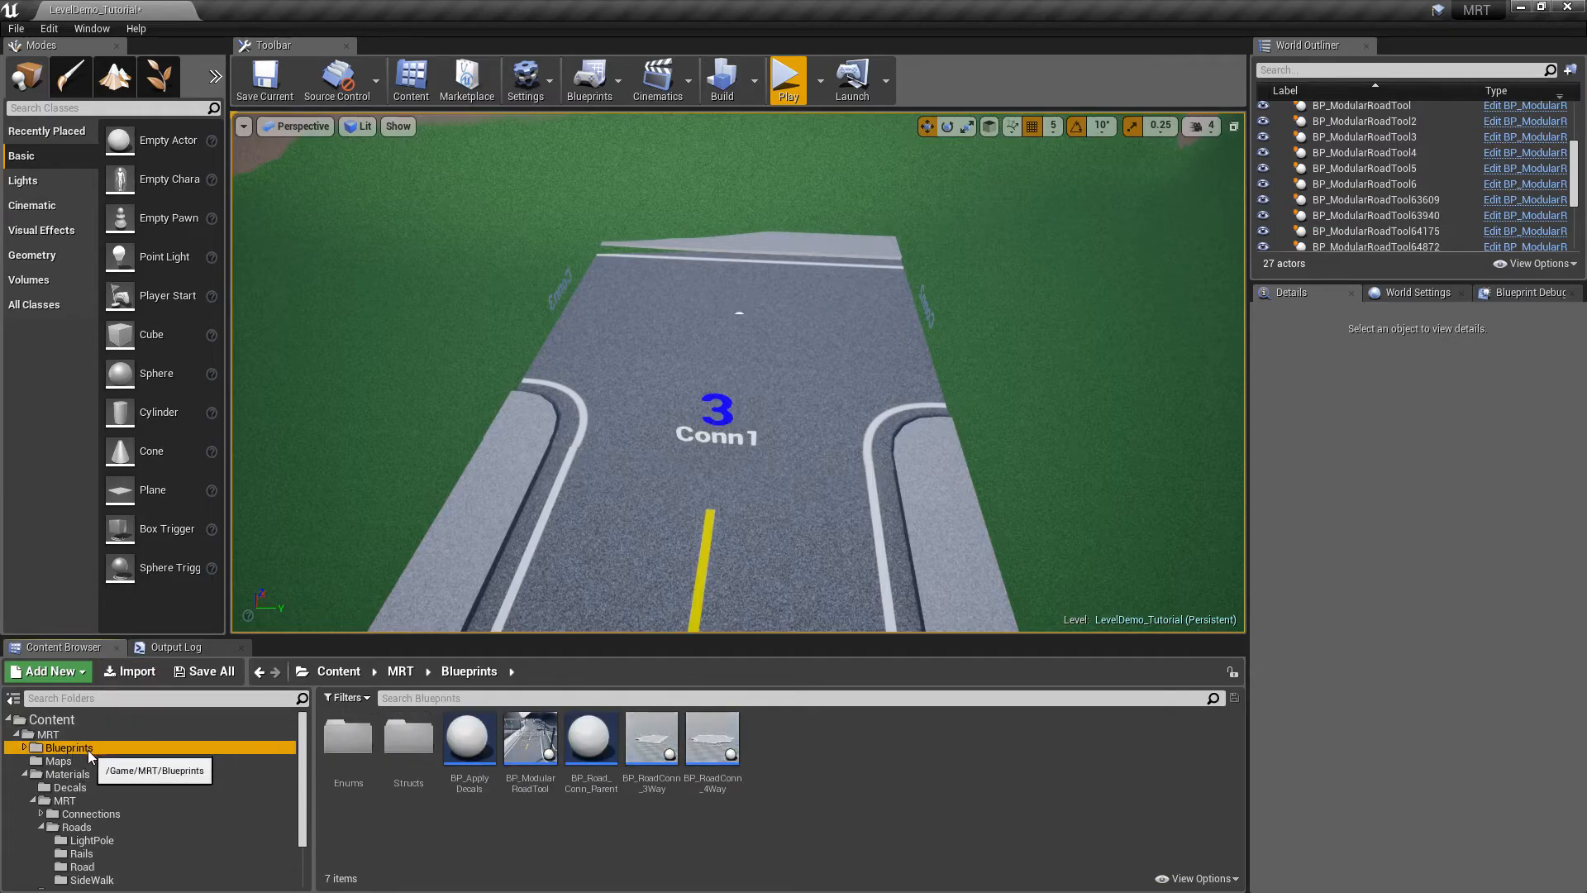
left_click_drag(489, 751, 804, 469)
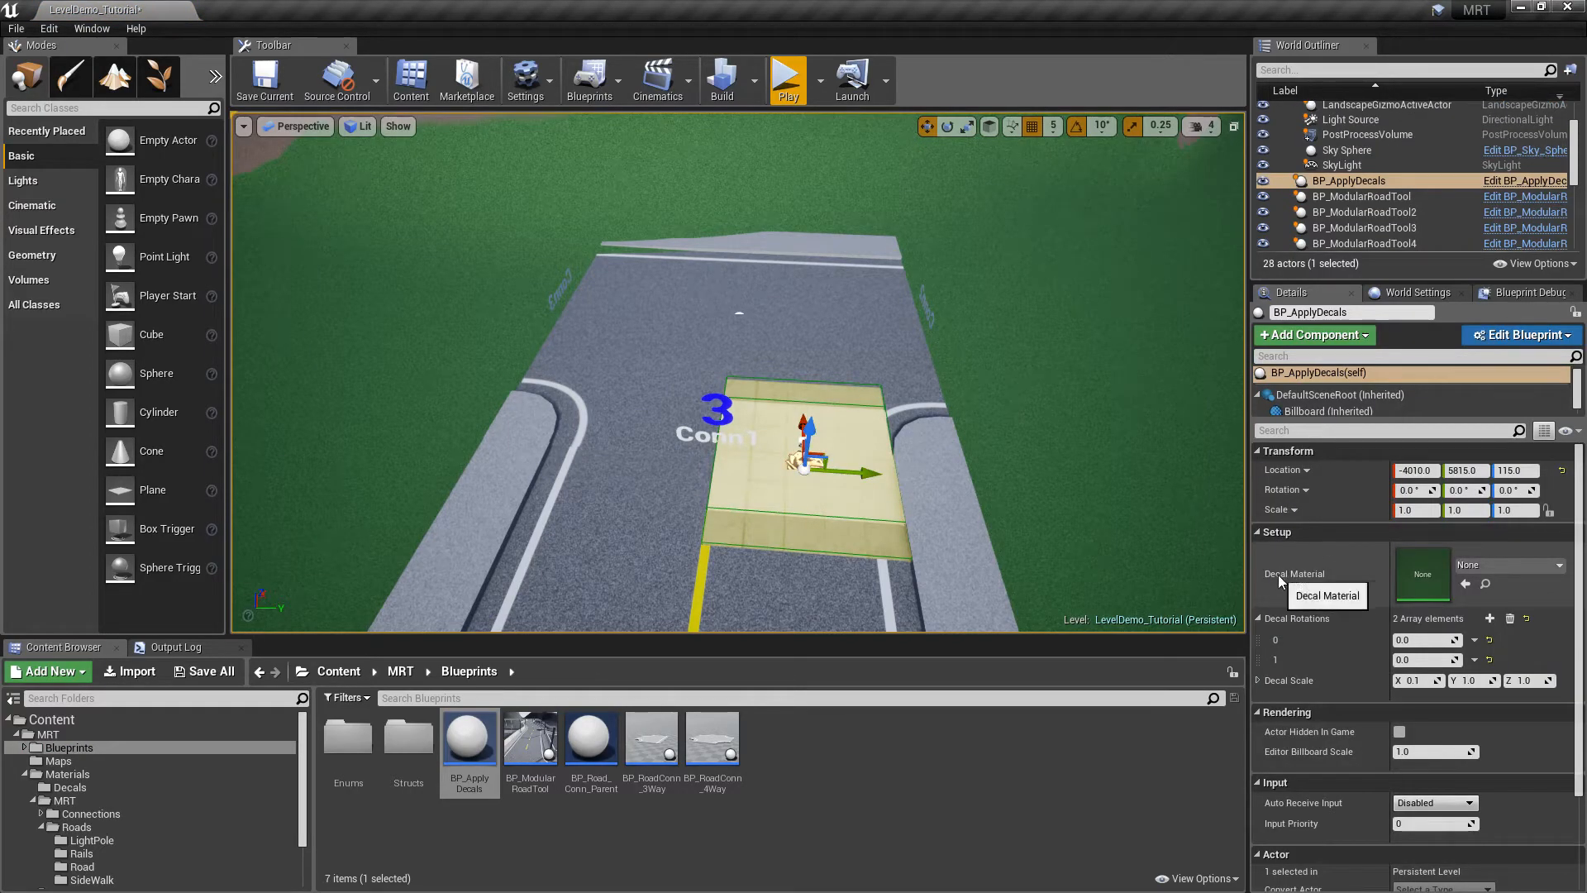
left_click(1469, 567)
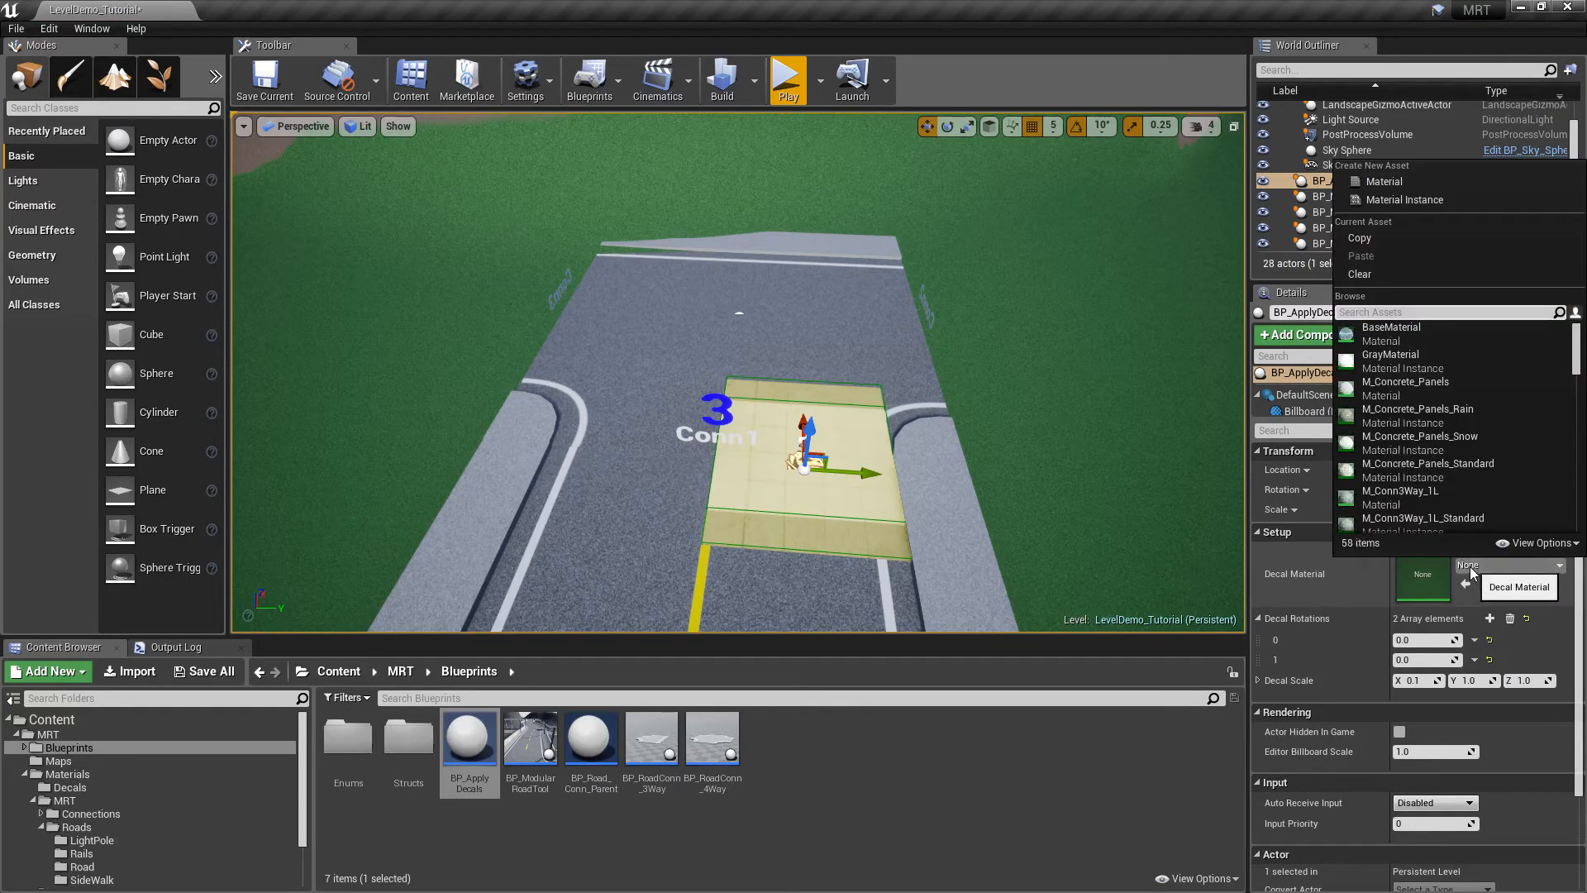
type("decal")
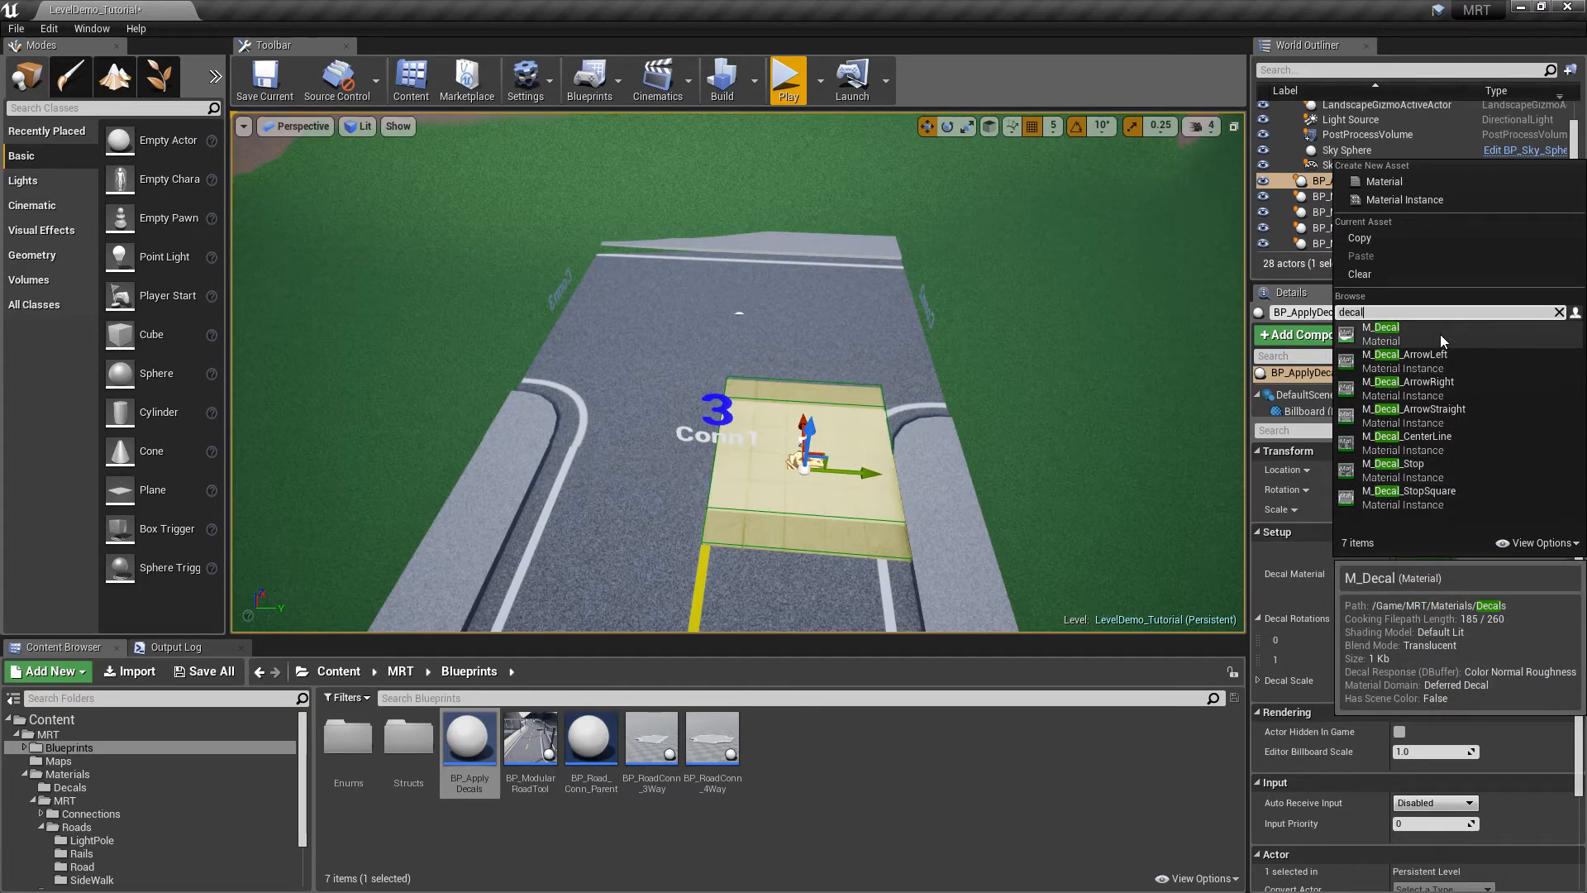
left_click(1417, 498)
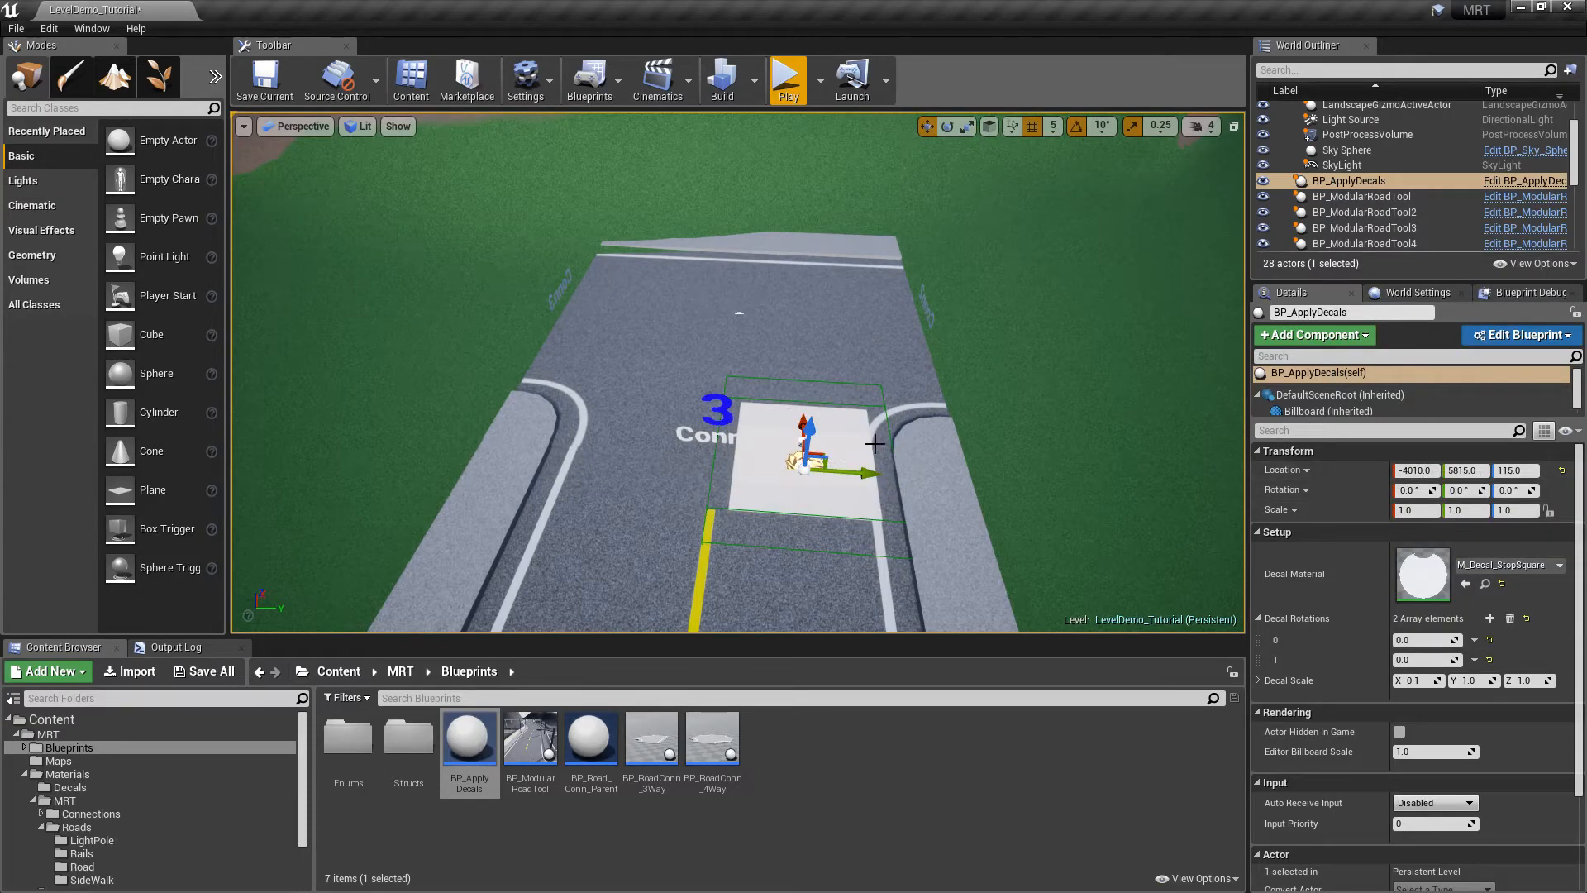
Rotate the decal a quarter turn and move it 100 units along Y
key("f")
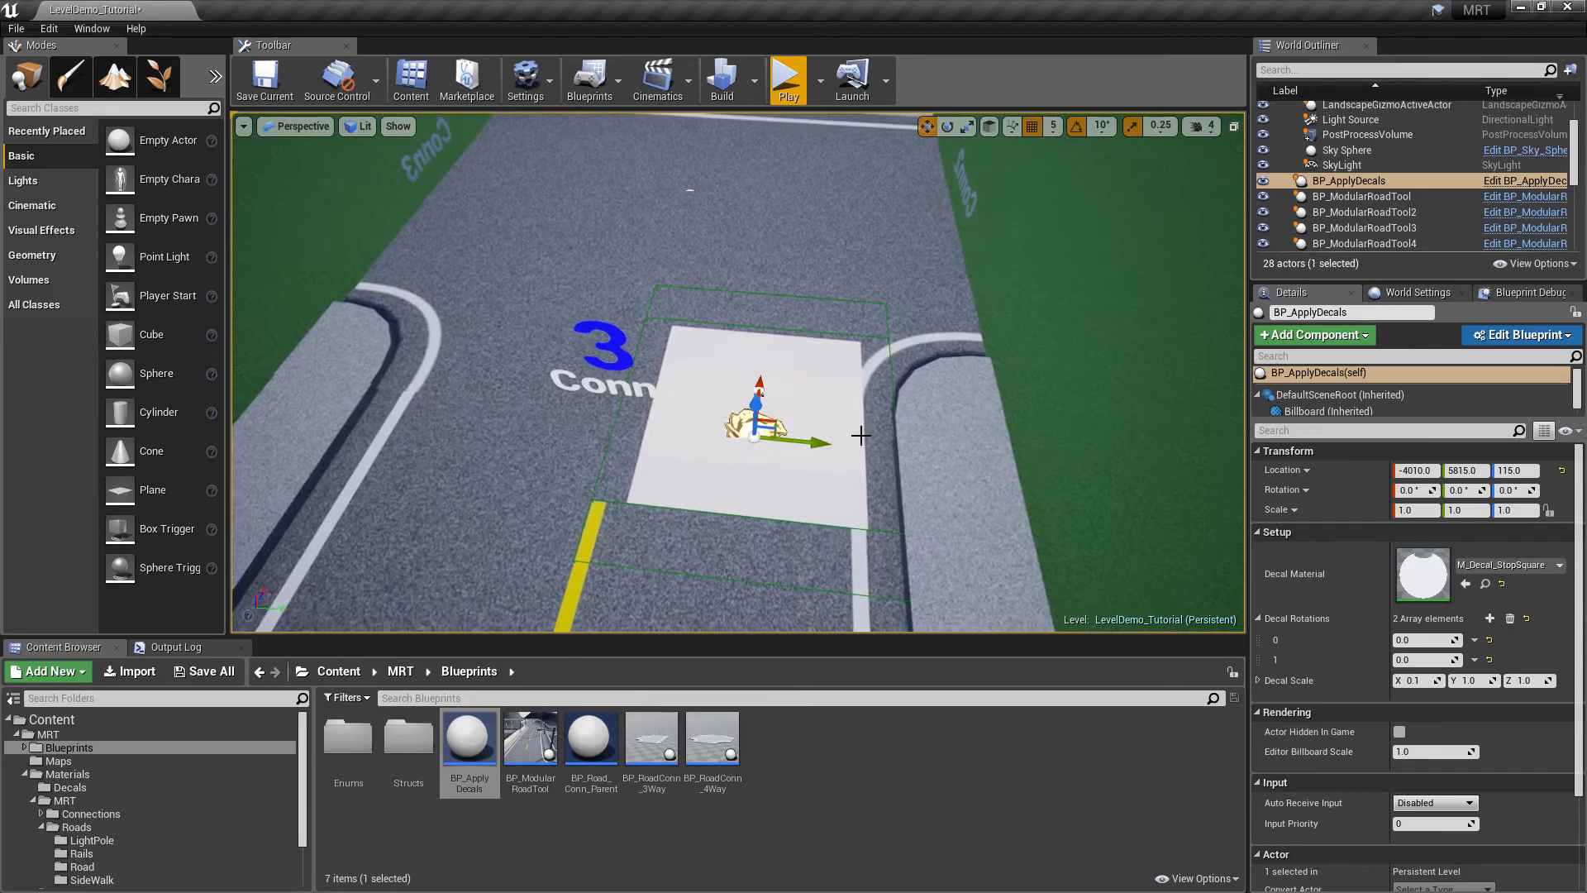
key("e")
left_click_drag(764, 529, 842, 451)
key("w")
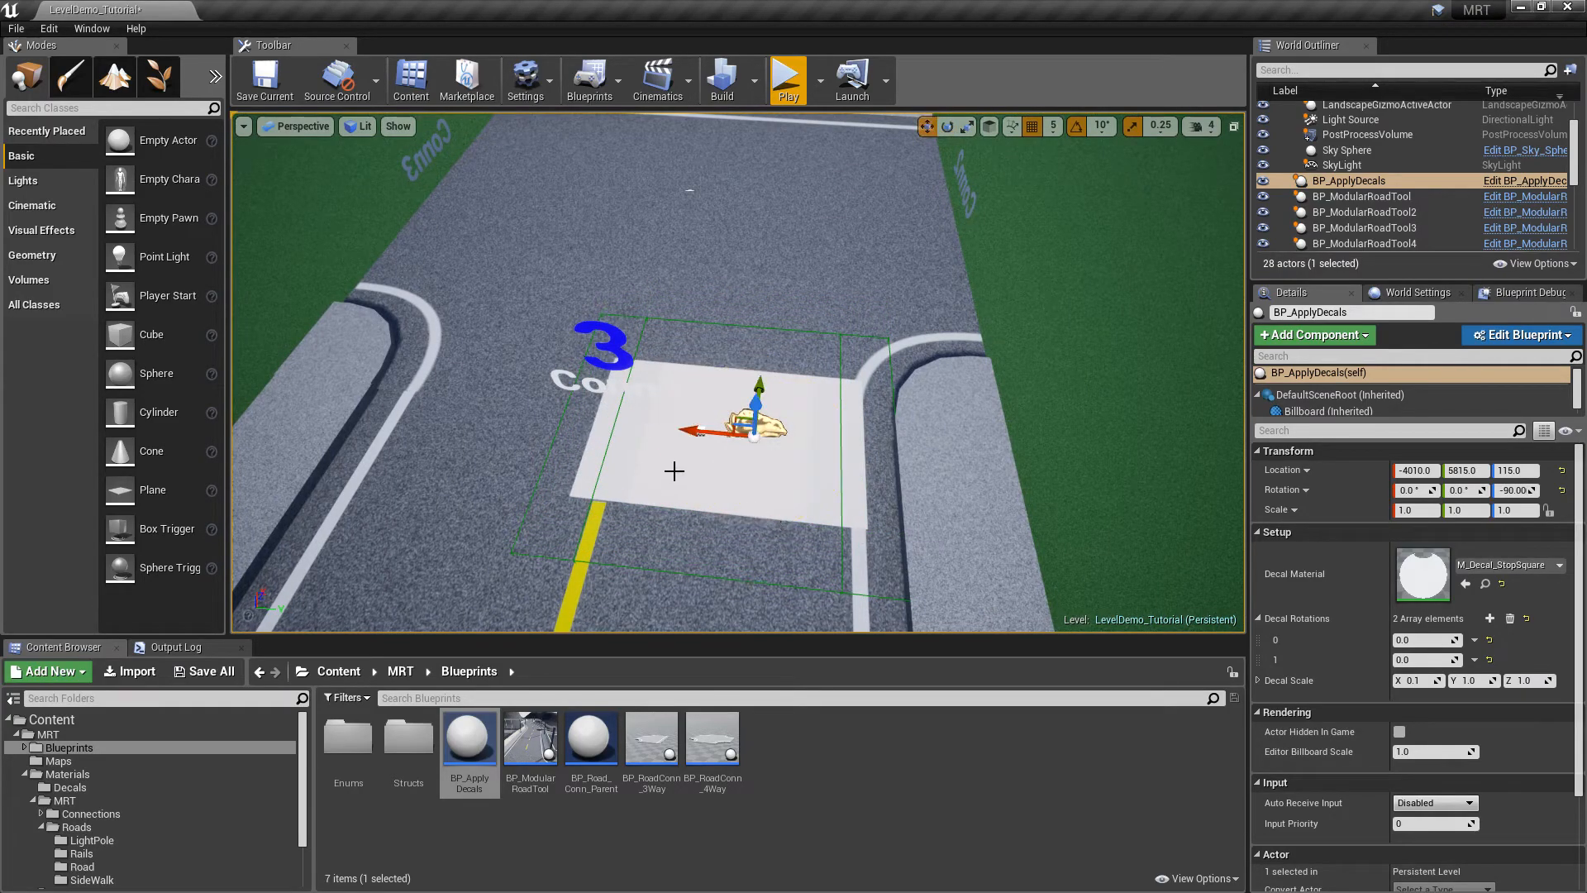
left_click_drag(690, 430, 619, 427)
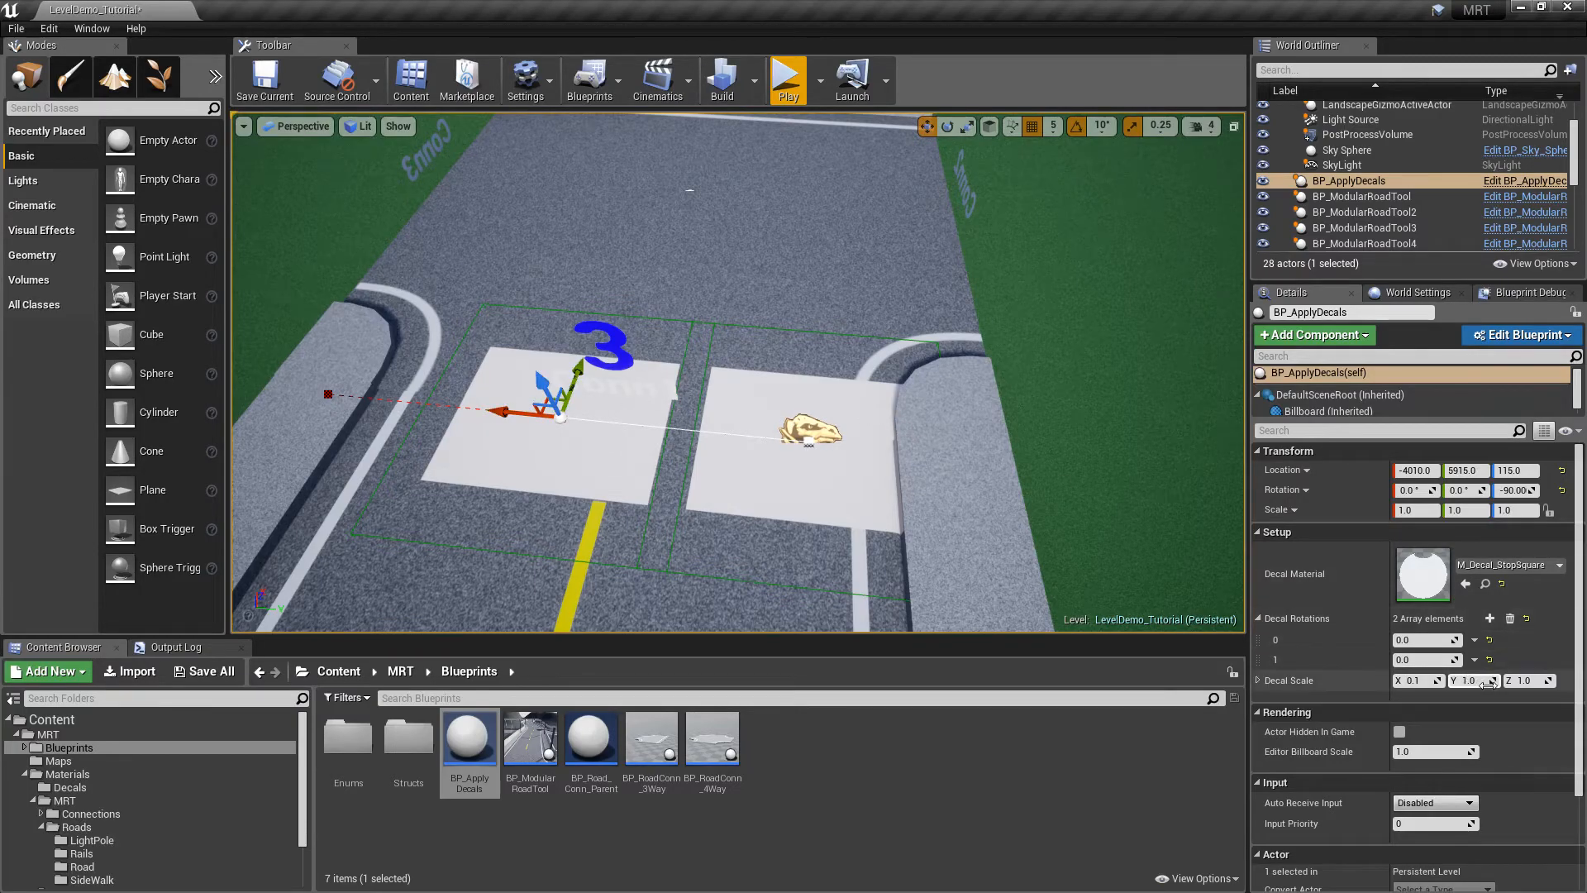
Set the decal scale to Y 0.4 and Z 0.8
type("0.5")
key("Return")
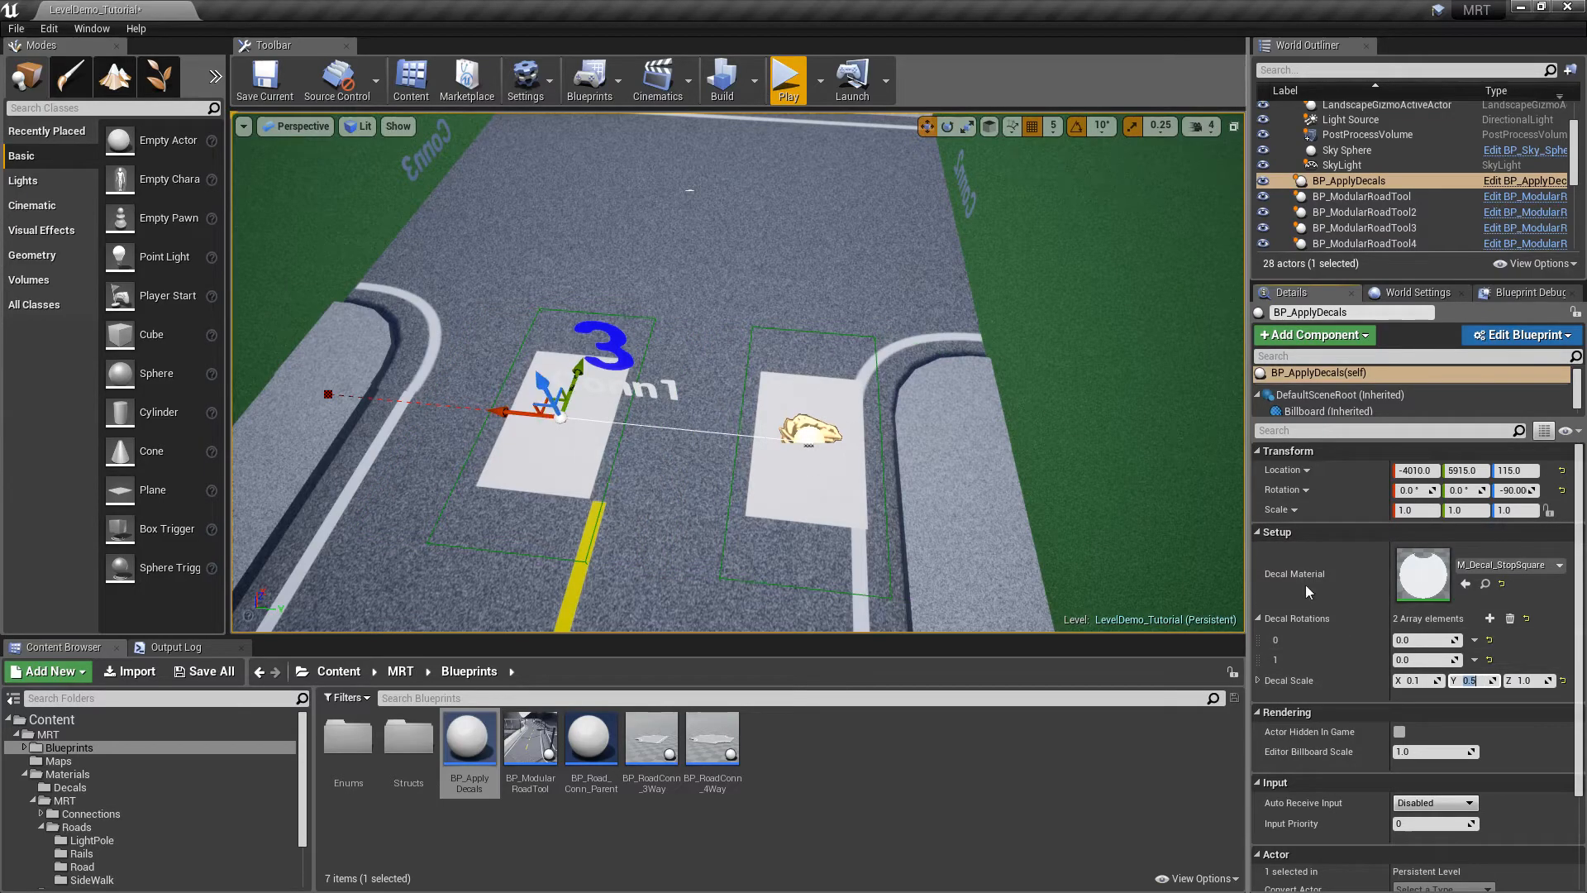
left_click(1536, 684)
type(".8")
key("Return")
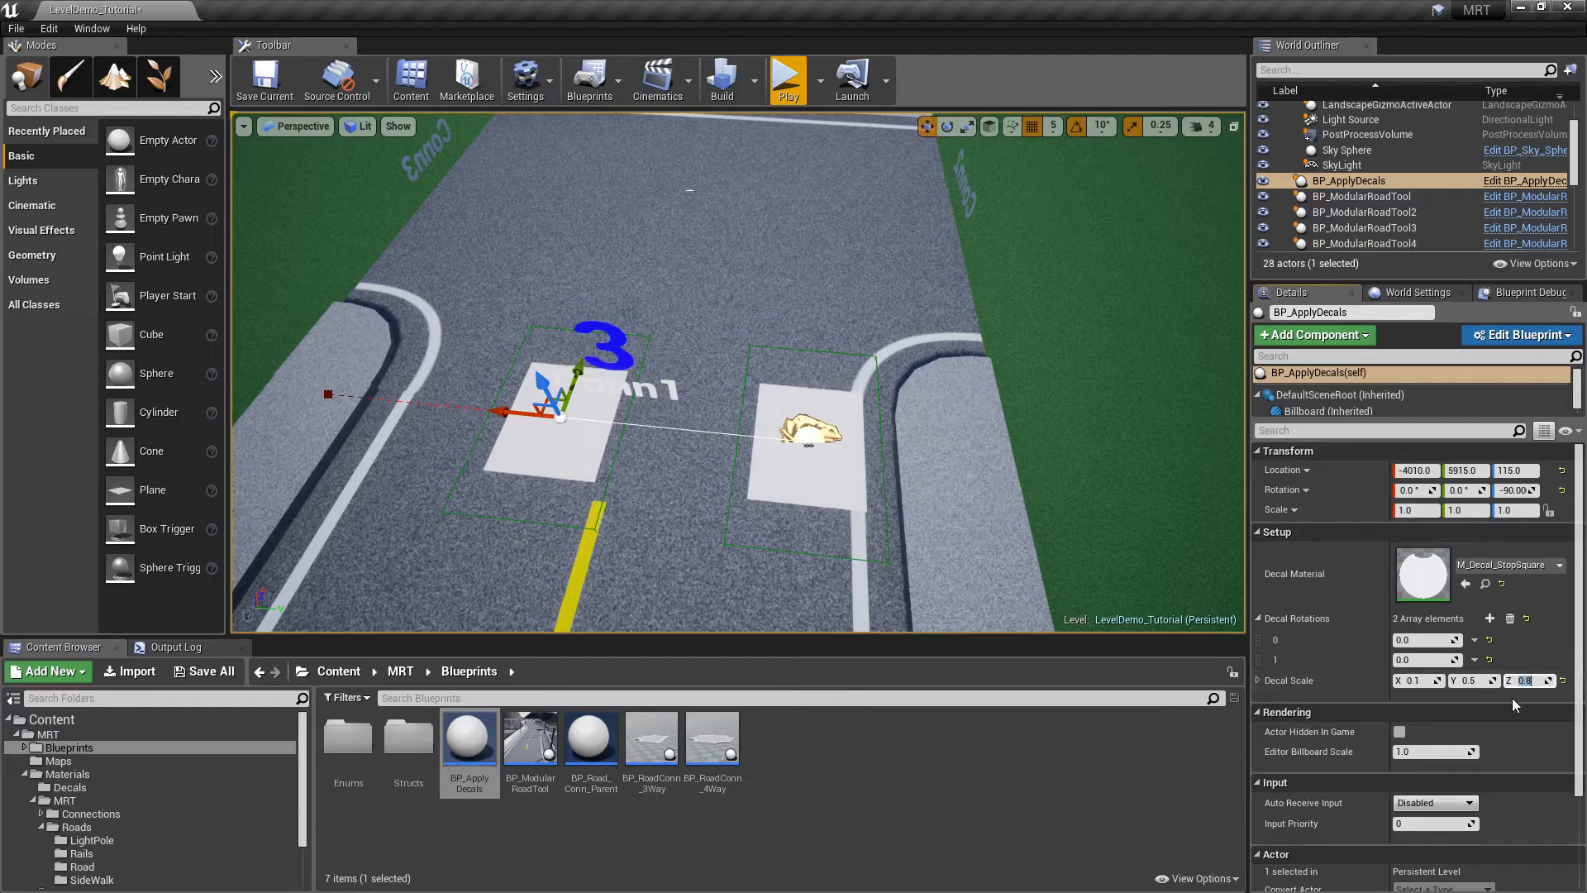
left_click(1470, 681)
type(".3")
key("Return")
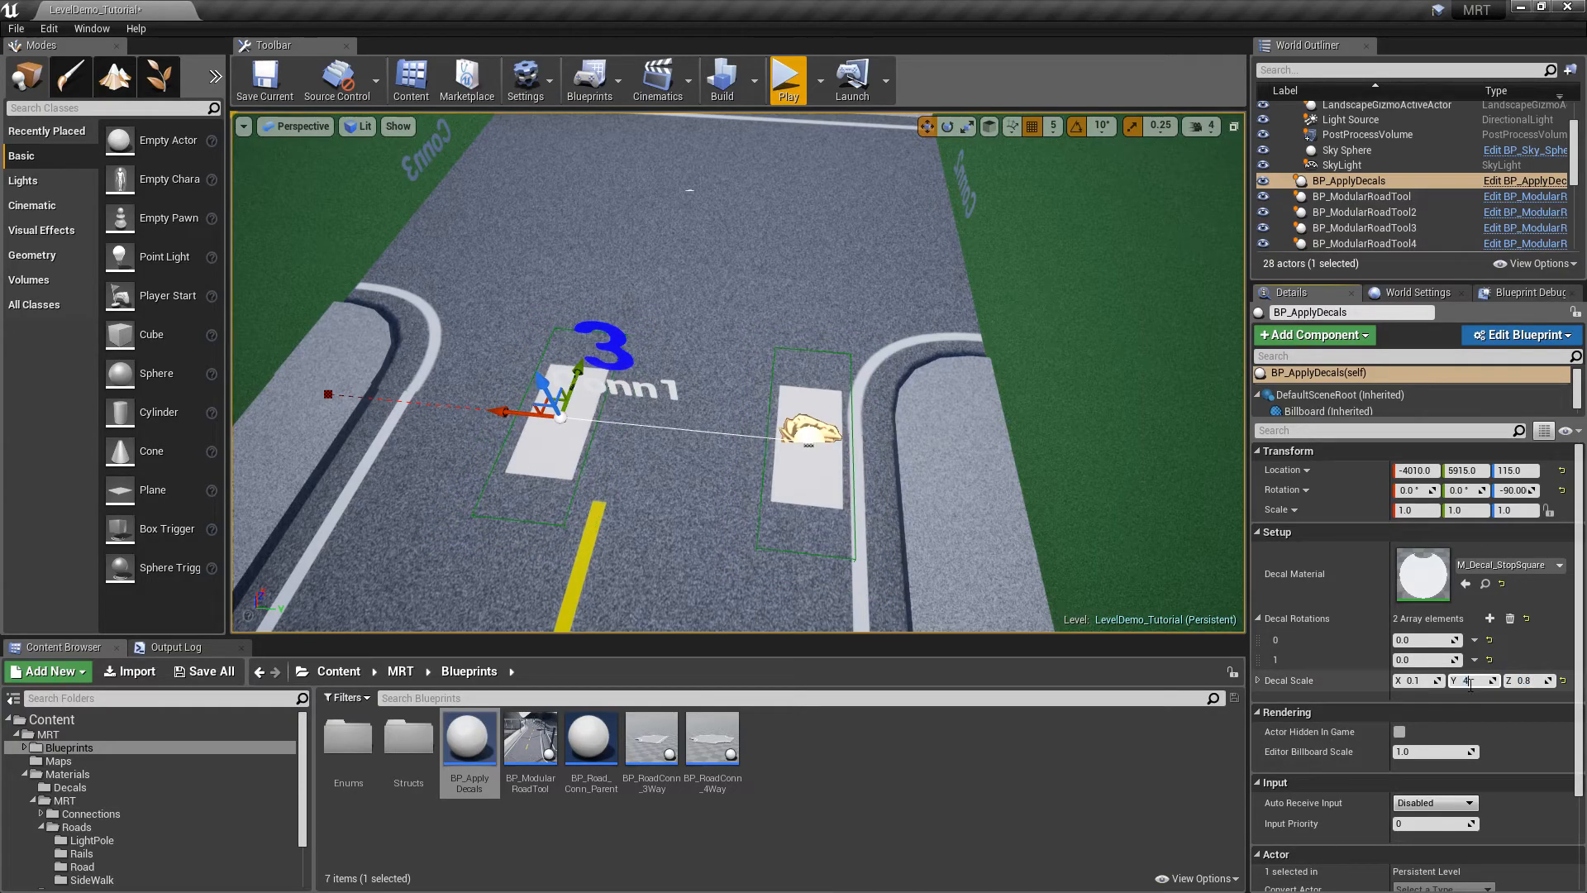
type(".4")
key("Return")
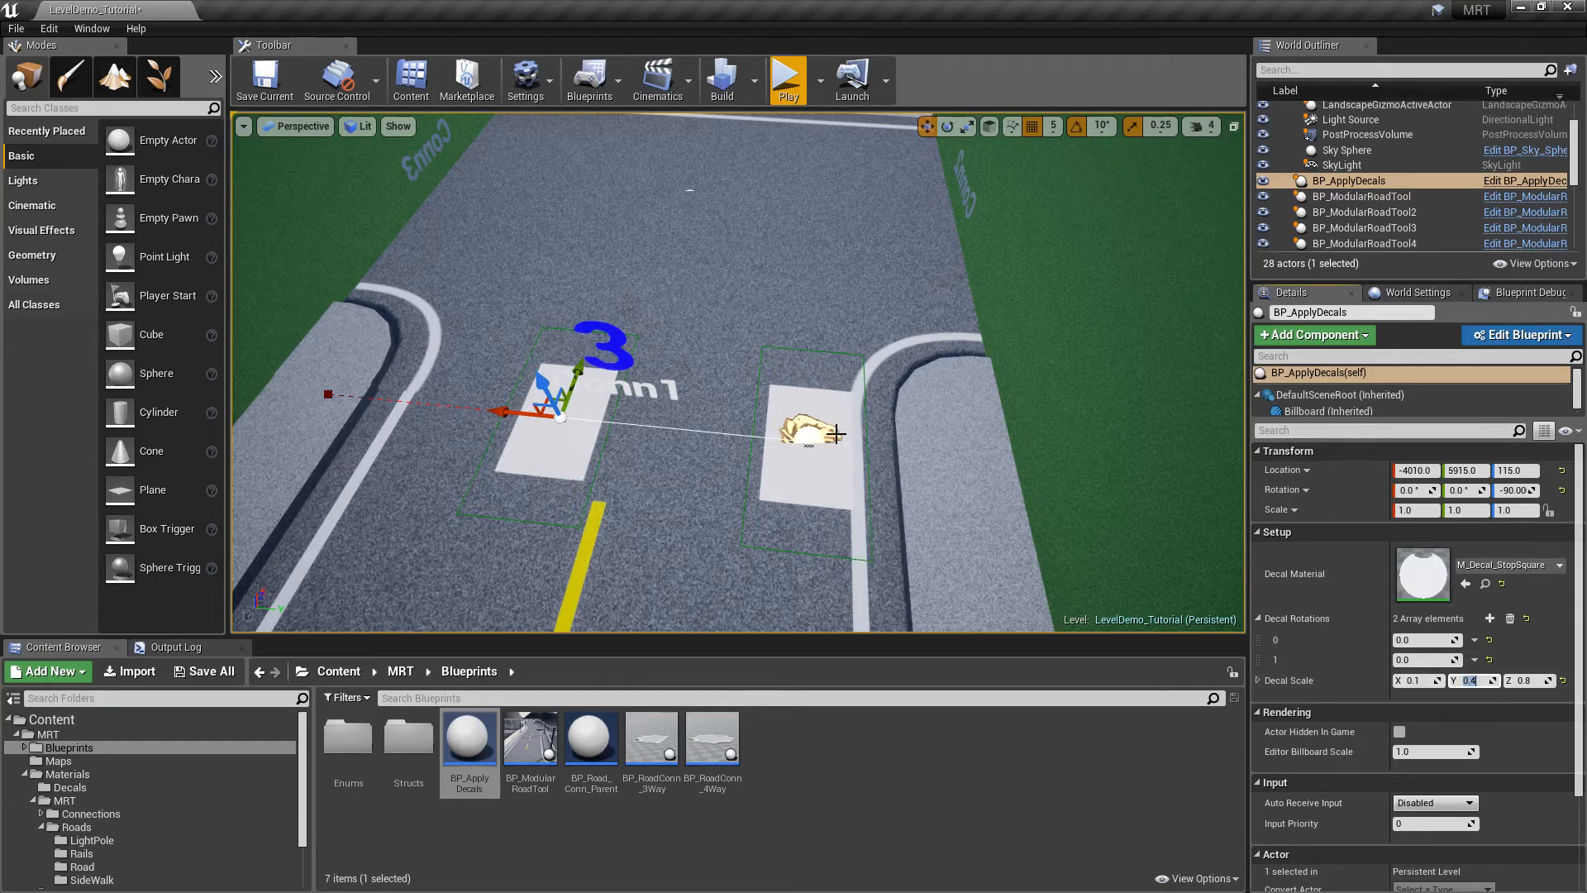
Space the four stripes evenly by shifting the decal and nudging the second and third stripes
left_click_drag(529, 416, 419, 379)
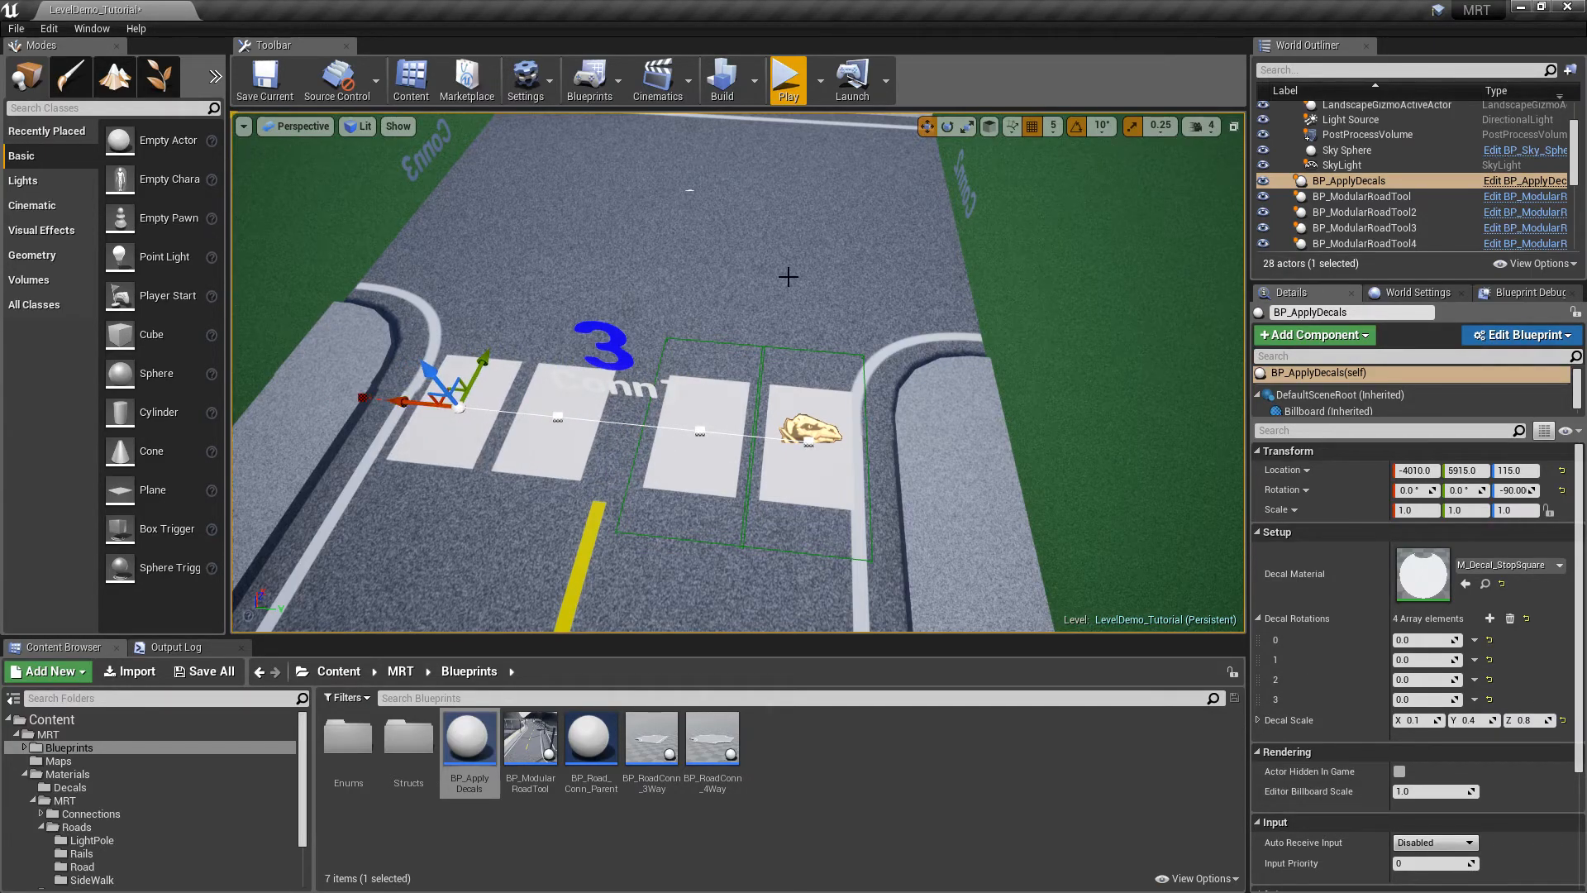
key("Escape")
left_click(815, 435)
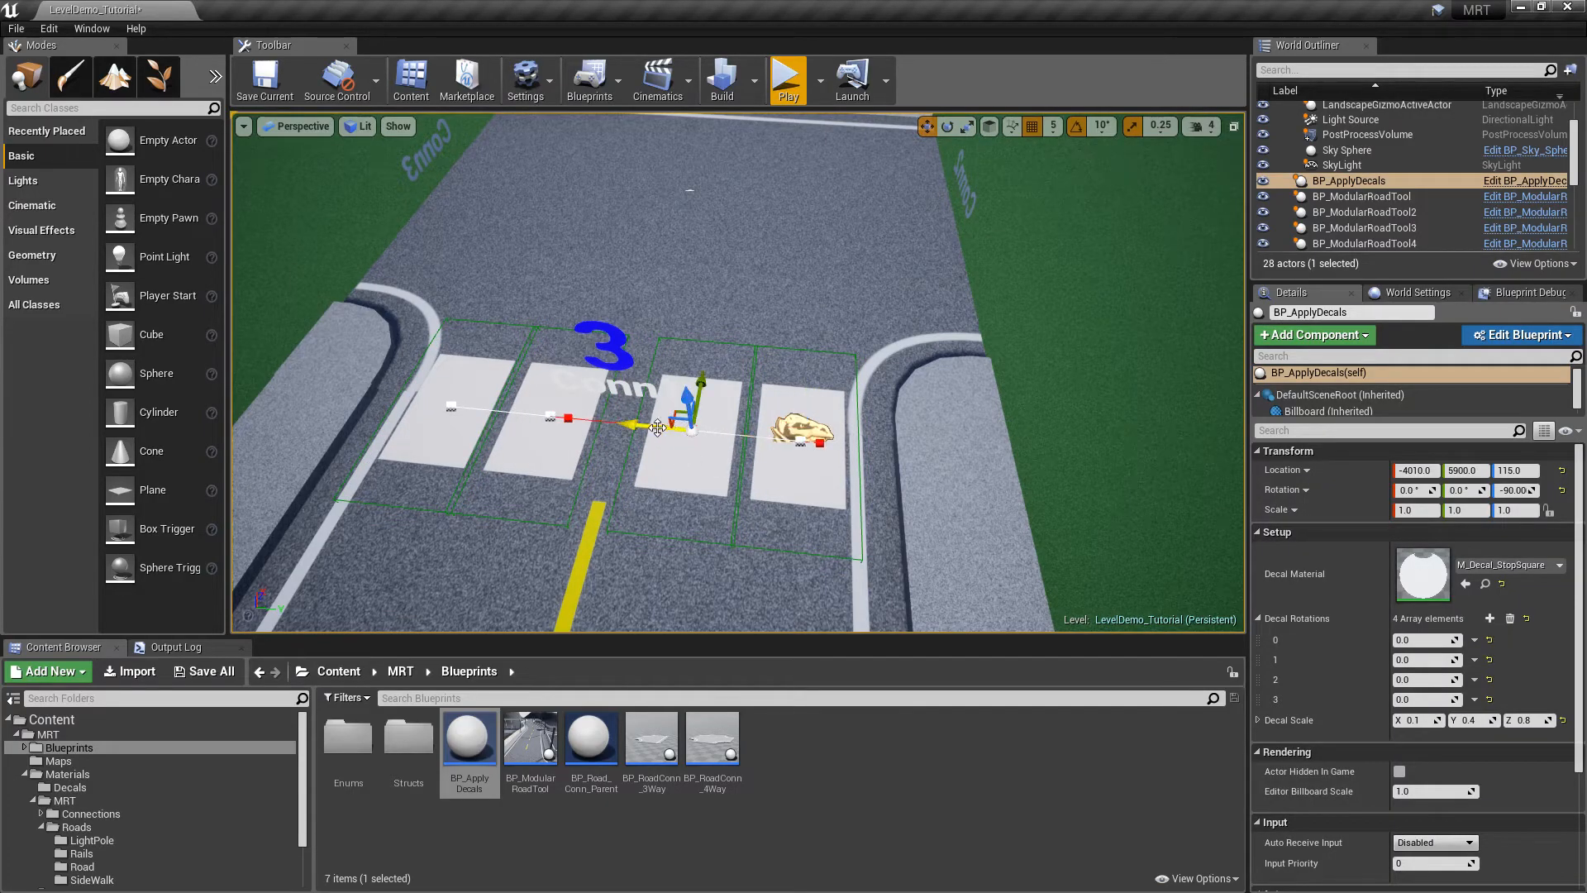
left_click_drag(659, 427, 644, 425)
left_click(554, 416)
left_click_drag(502, 413, 513, 415)
key("Escape")
right_click_drag(956, 315, 677, 324)
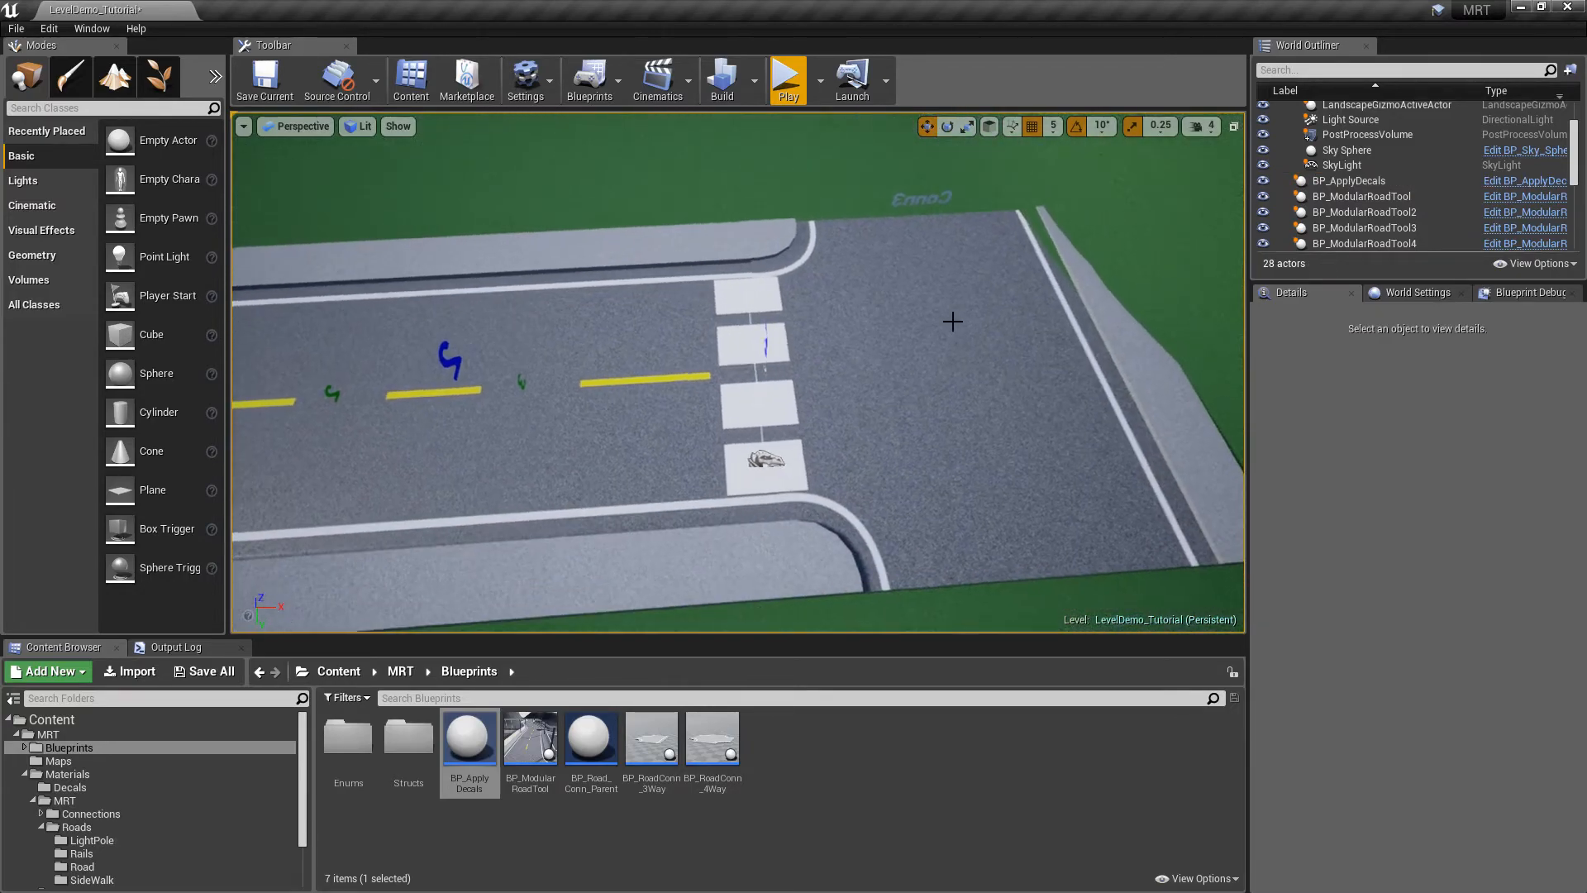
Duplicate the crosswalk, rotate the copy and move it across the right road arm
left_click(781, 461)
left_click_drag(823, 461, 1108, 425, "alt")
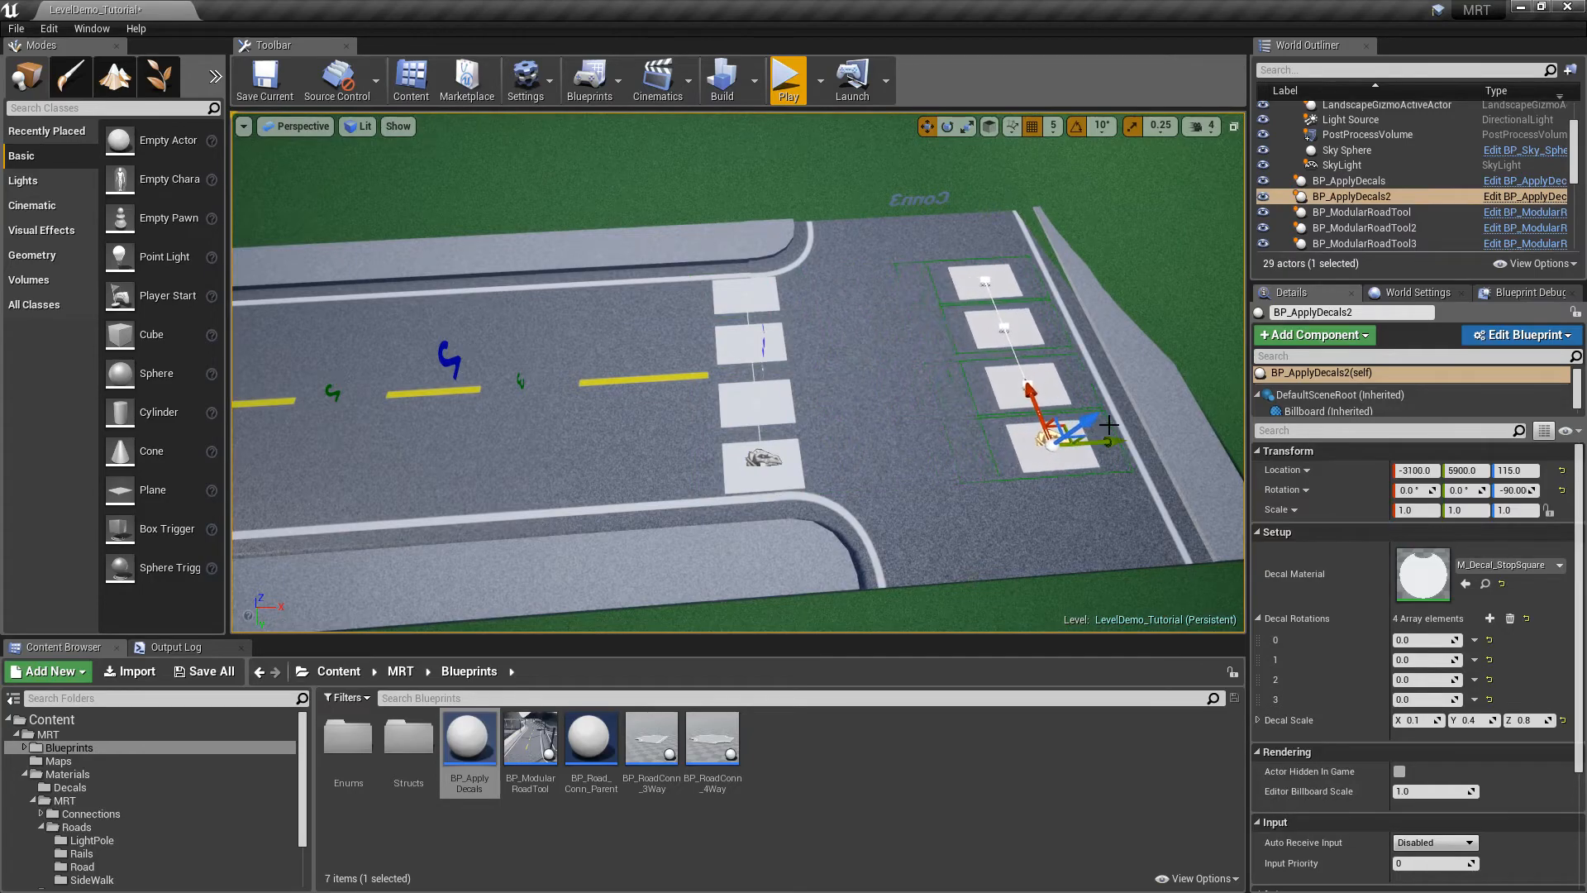
key("e")
left_click_drag(1012, 505, 1000, 471)
key("w")
left_click_drag(1039, 388, 1066, 501)
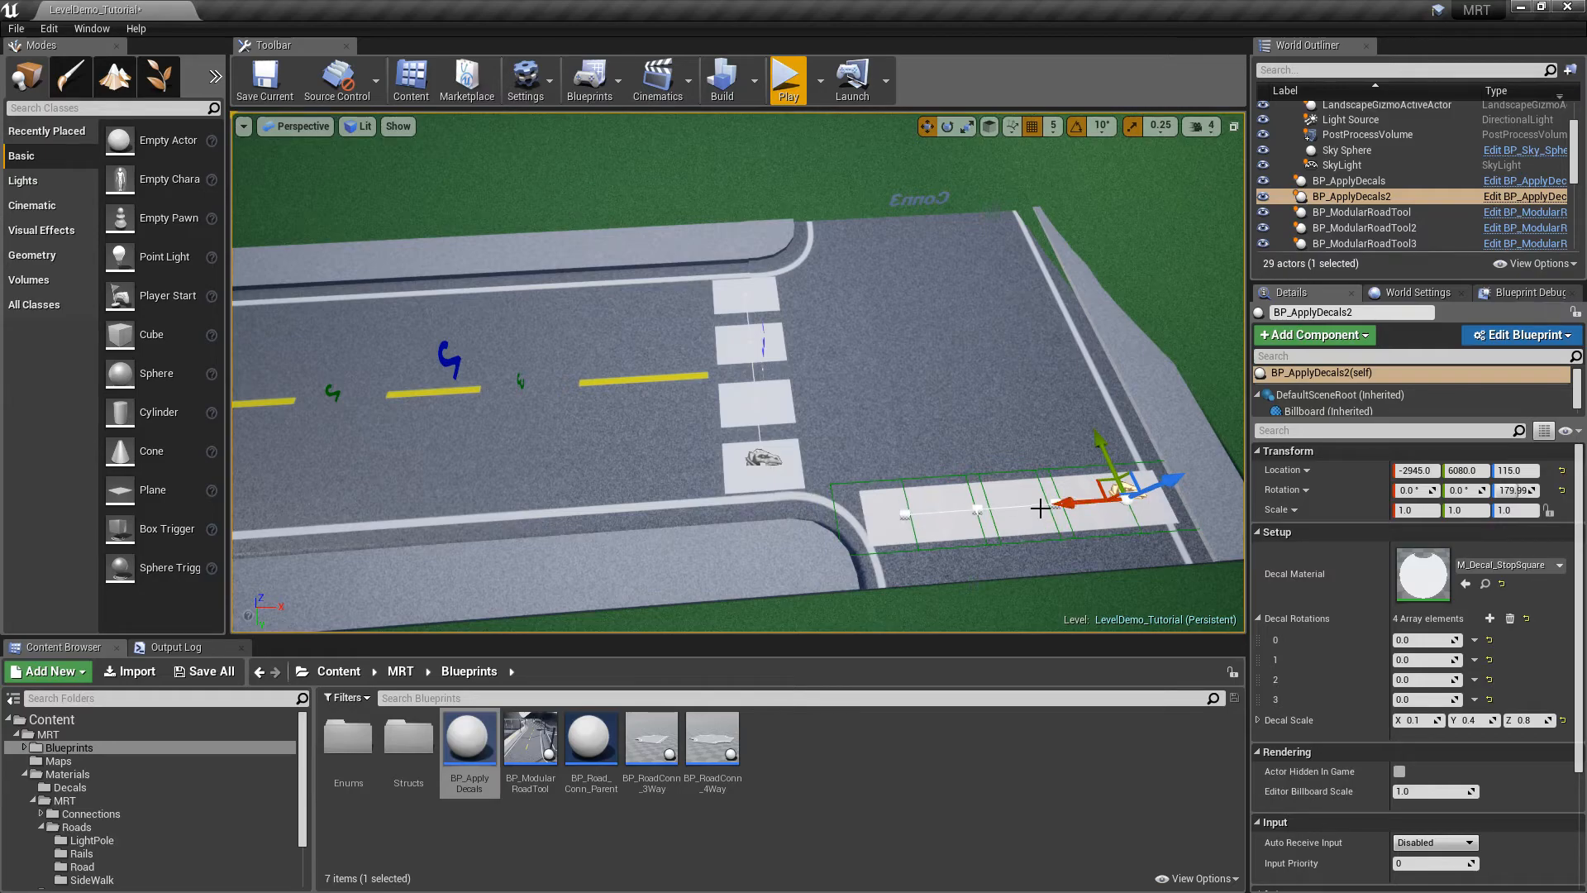
Set the copy's Decal Rotations to 90 degrees and shift the set slightly along X
left_click(1423, 659)
type("90")
key("Return")
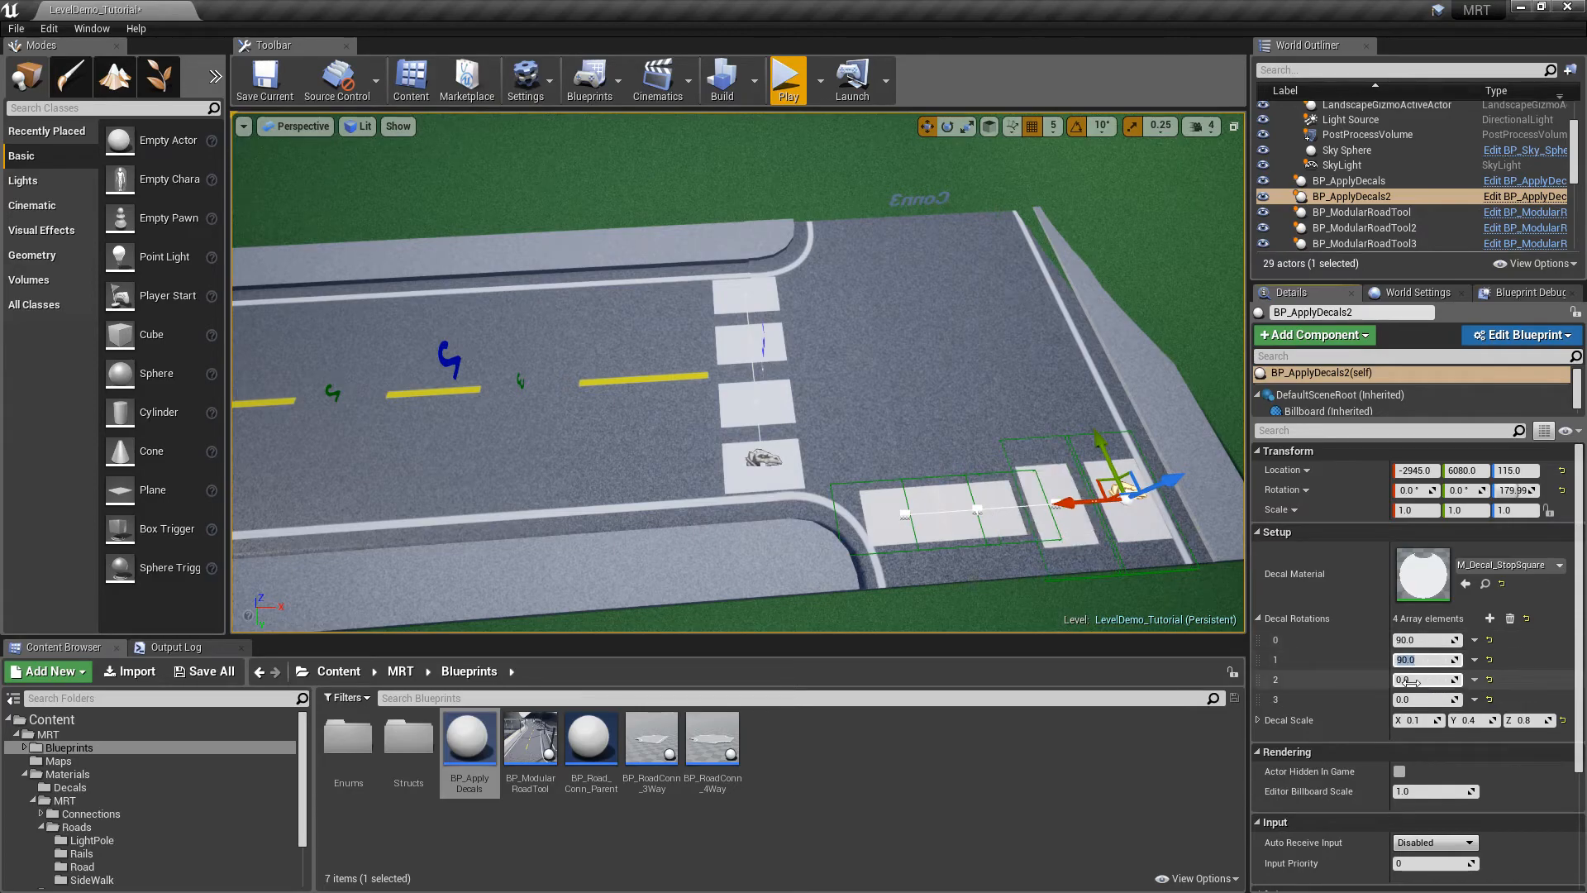
key("Return")
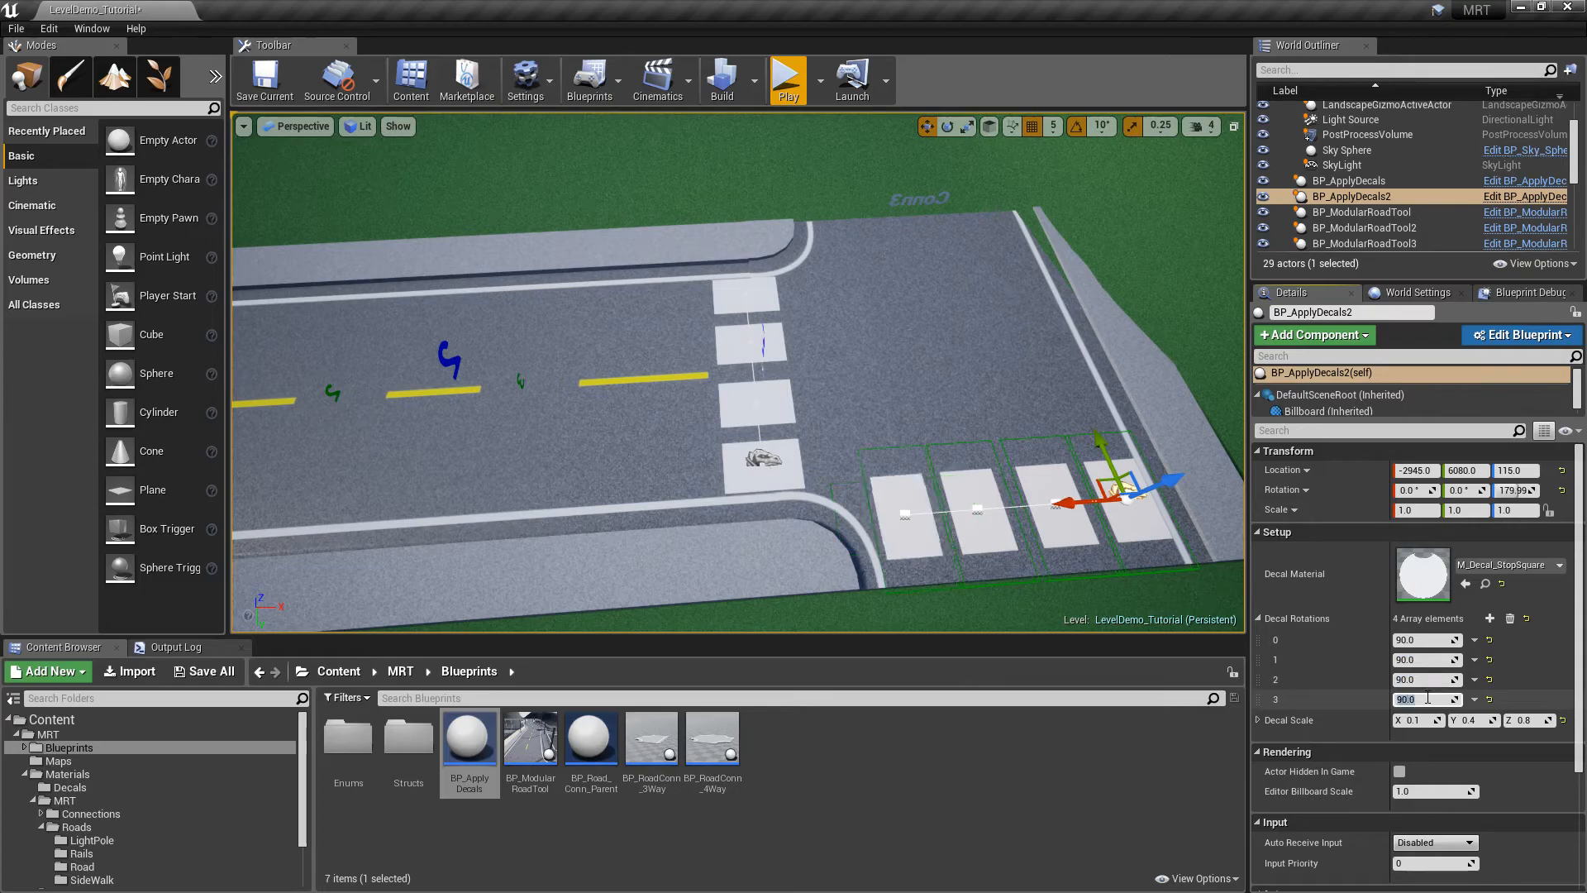
left_click_drag(1072, 505, 1028, 209)
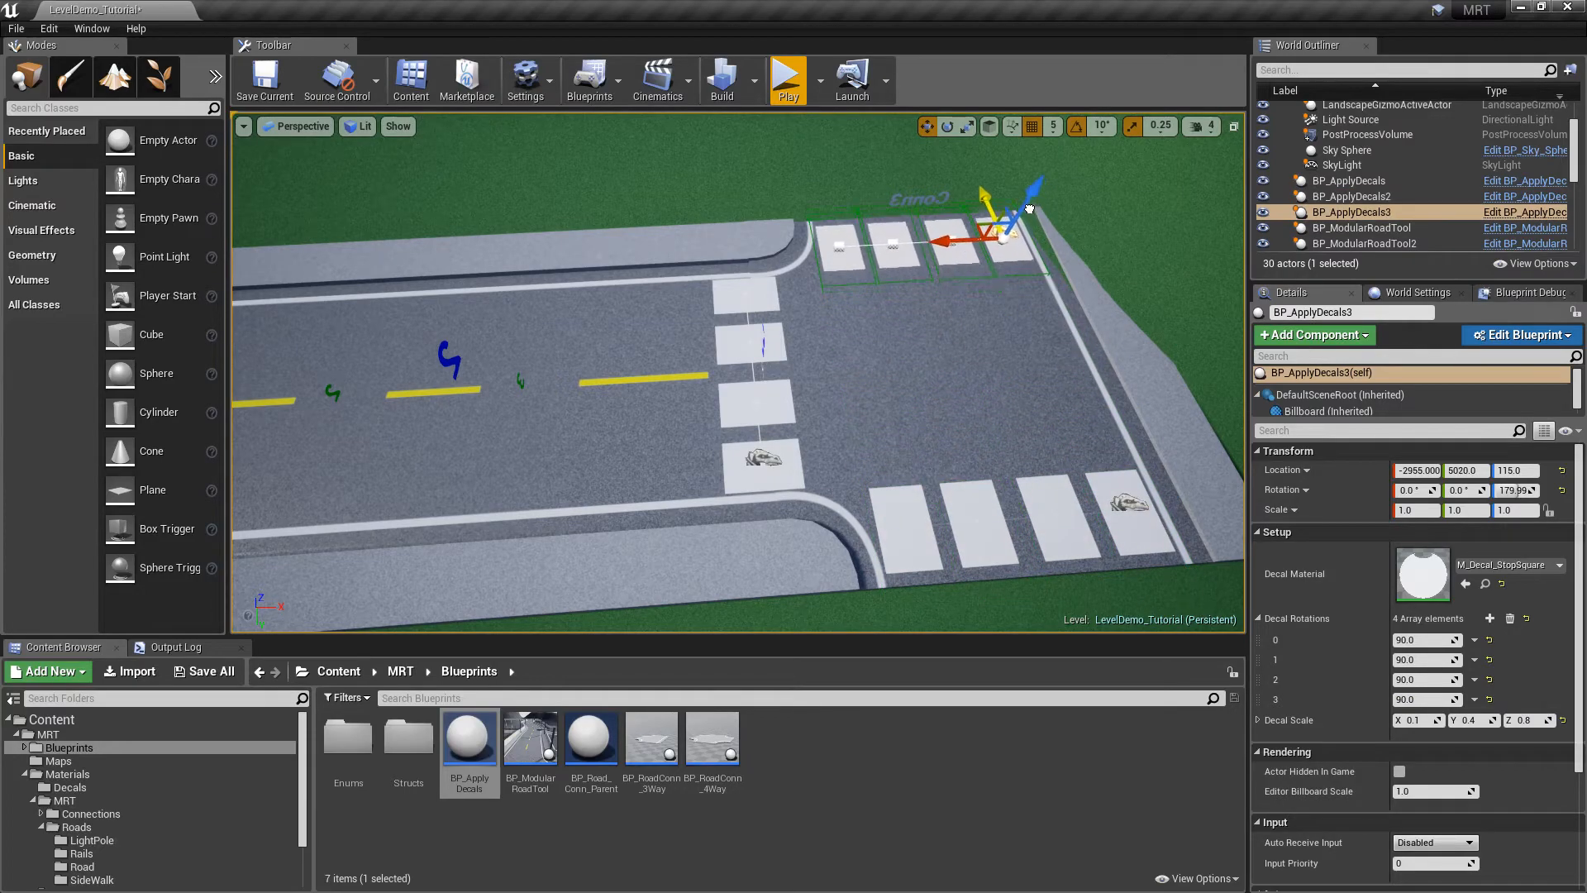
key("Escape")
mouse_move(846, 362)
right_mouse_down()
mouse_move(1074, 372)
mouse_move(884, 306)
mouse_move(876, 285)
mouse_move(846, 362)
right_mouse_up()
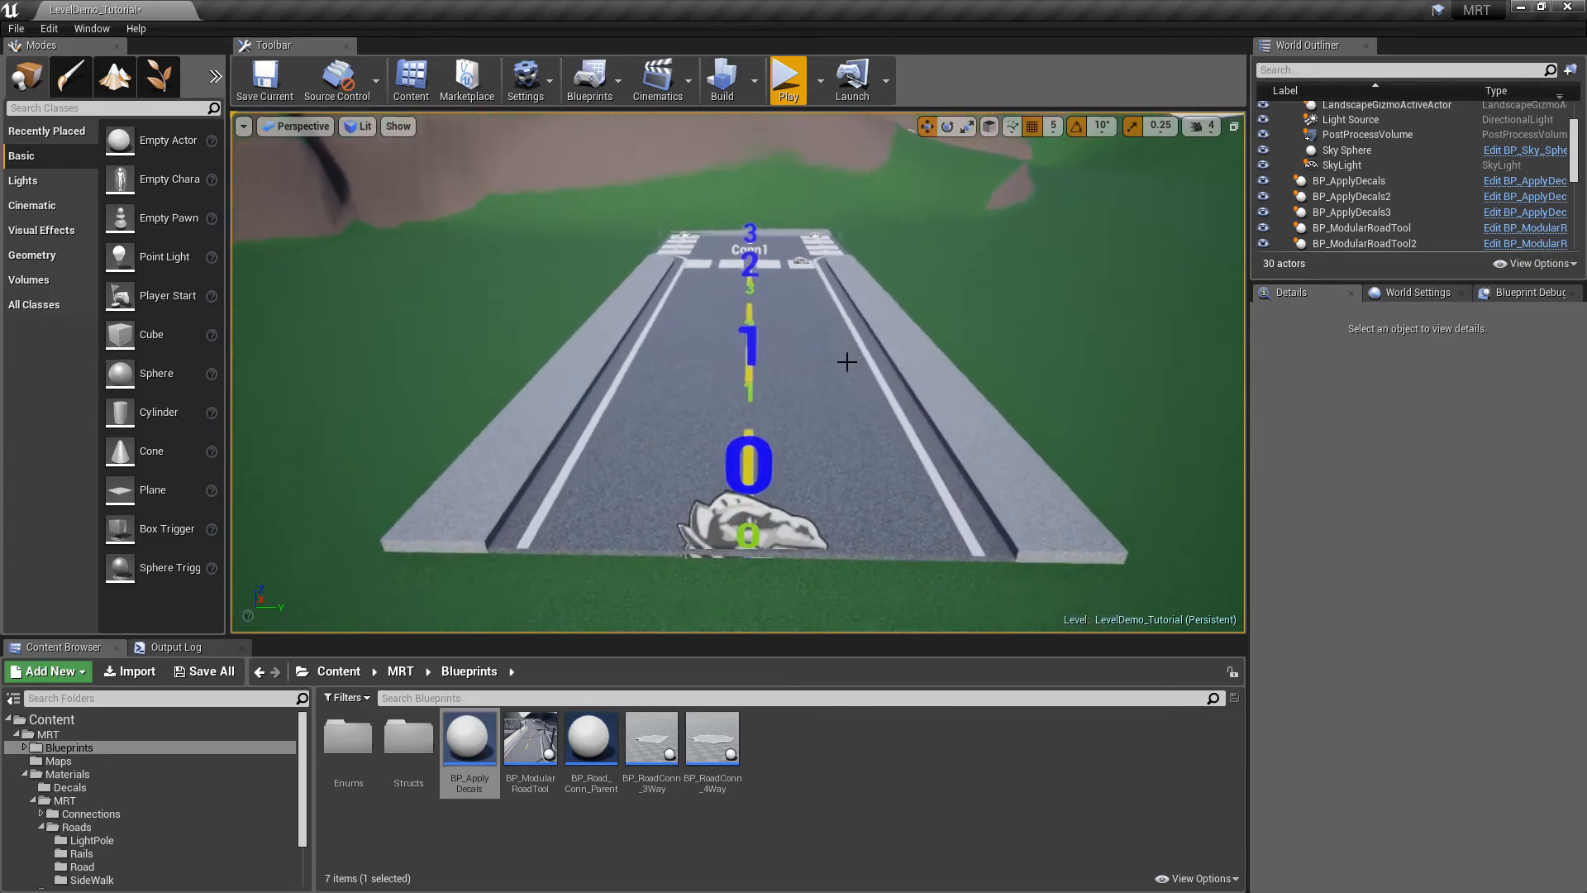
Play from the current camera location and drive the car across the new crosswalk
left_click(820, 80)
left_click(884, 304)
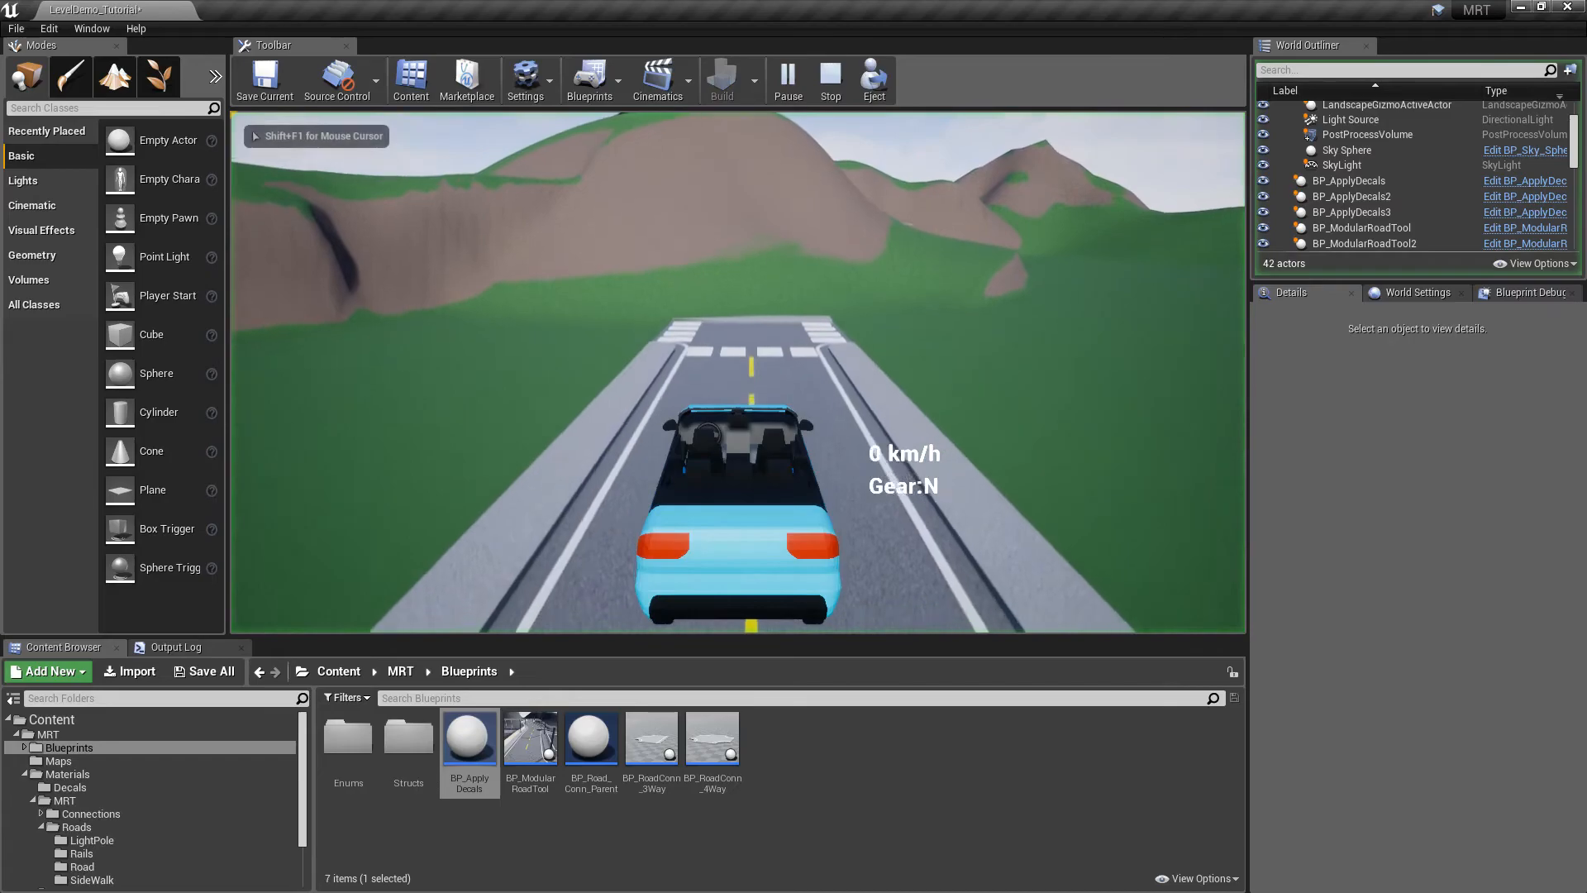
key("w")
key("d")
key("s")
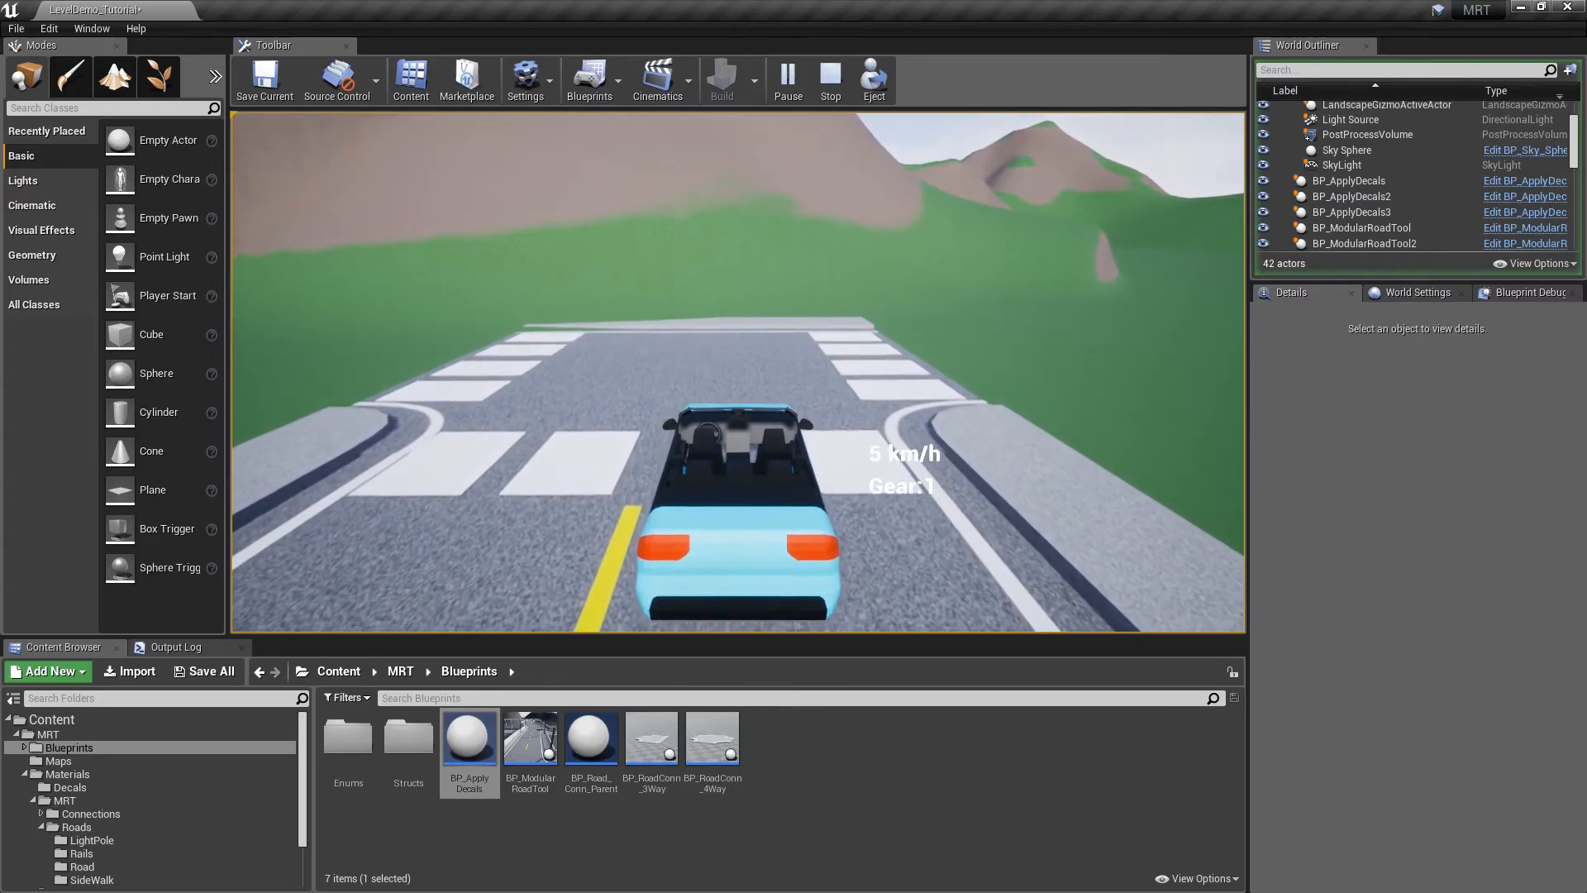
key("w")
key("a")
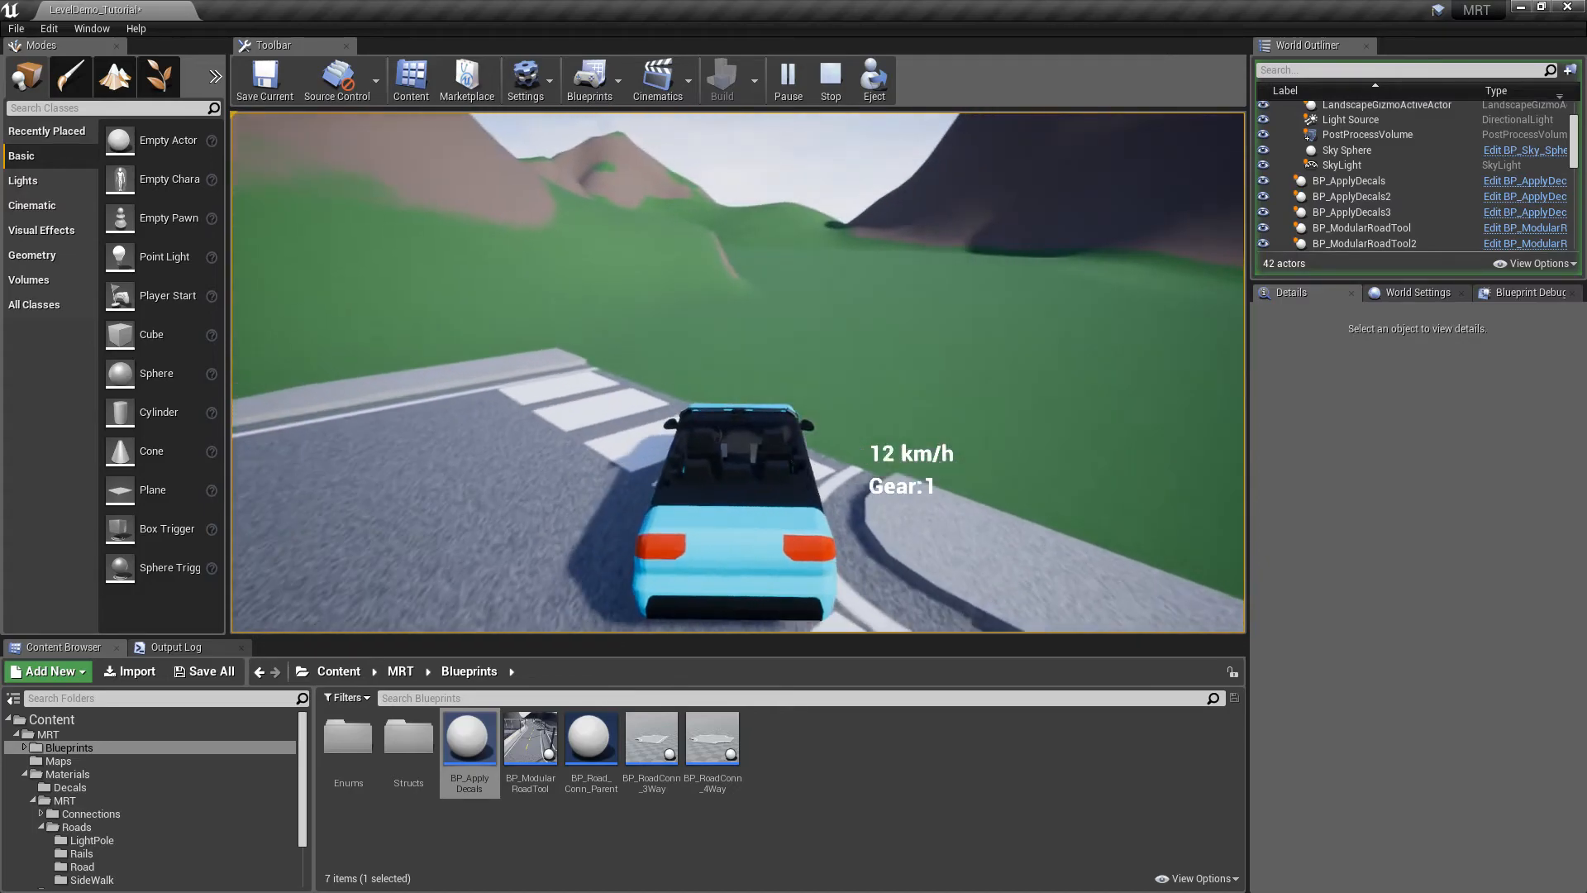
key("Escape")
Save the LevelDemo_Tutorial map with Save All
right_click_drag(782, 113, 421, 174)
key("s")
right_click_drag(910, 304, 954, 303)
key("s")
right_click_drag(858, 325, 903, 219)
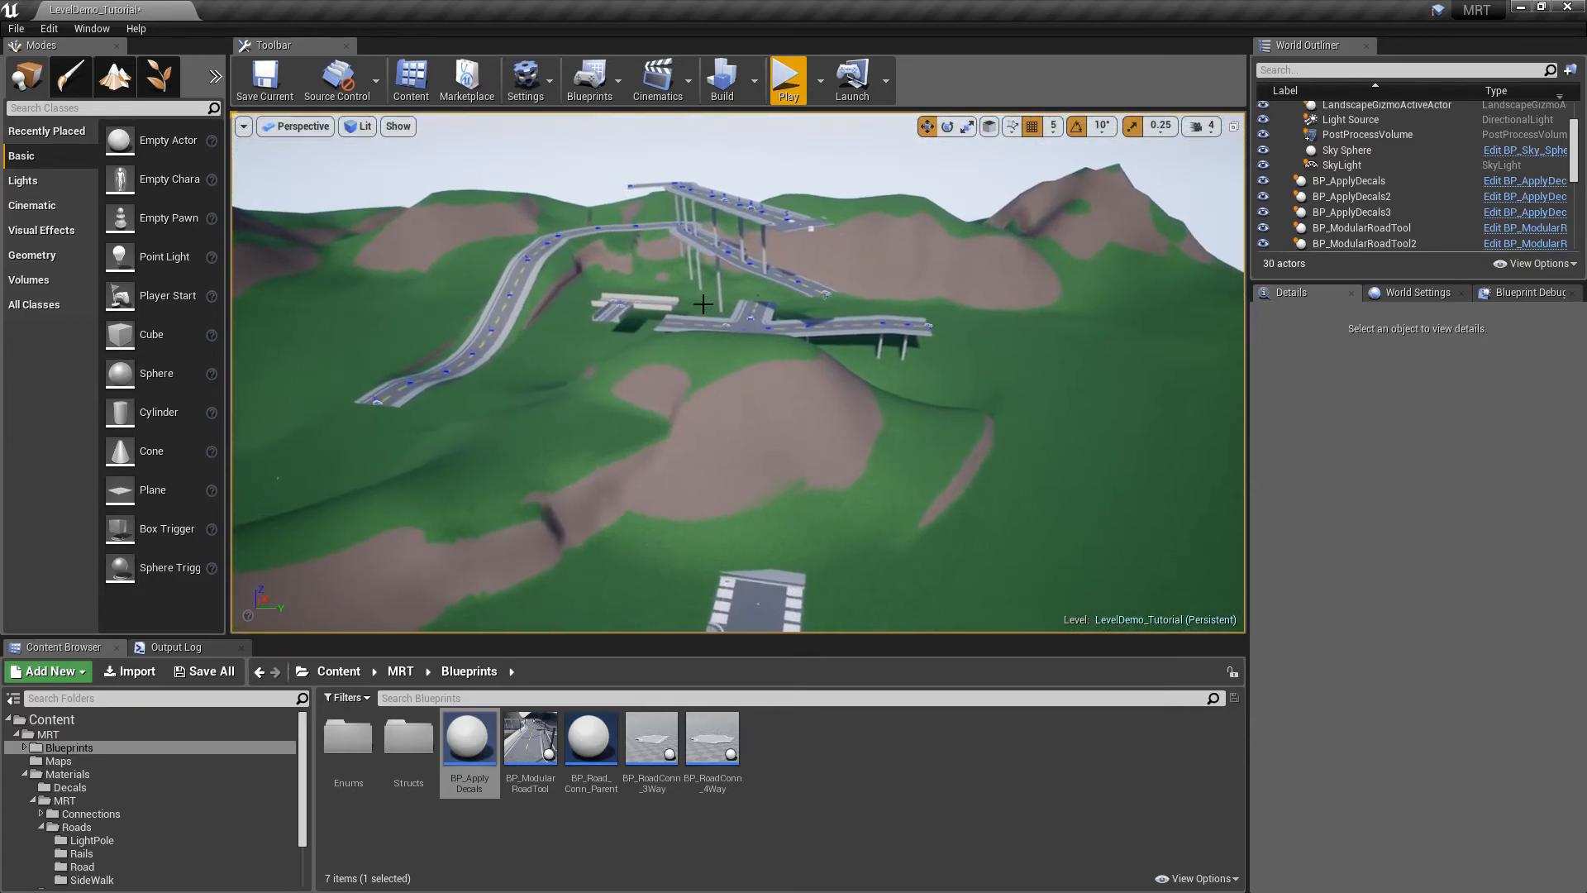
left_click(220, 676)
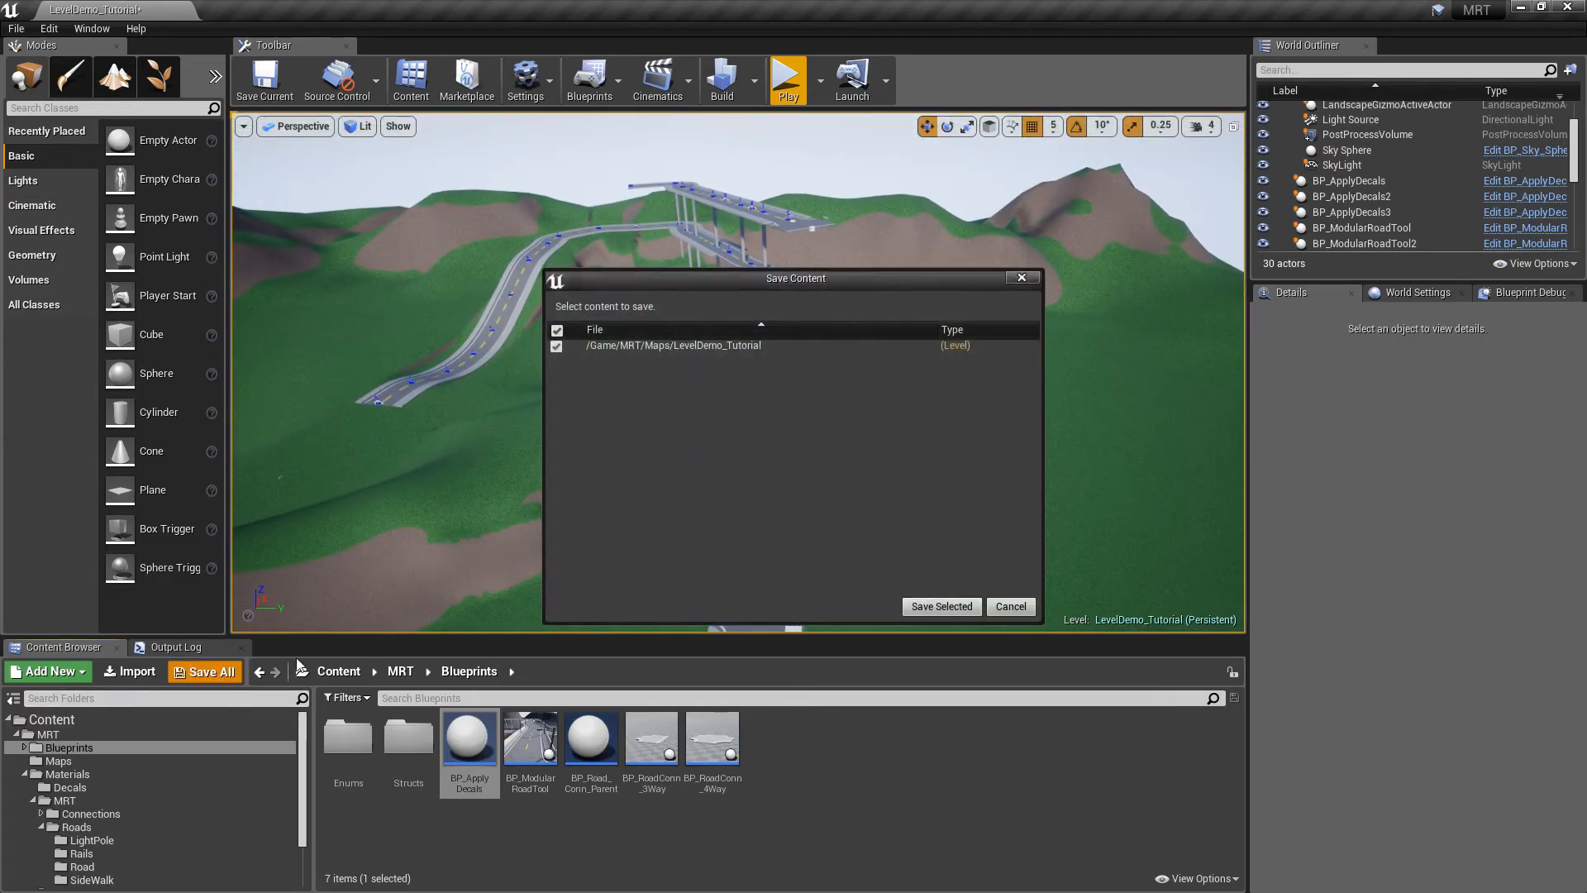
left_click(942, 609)
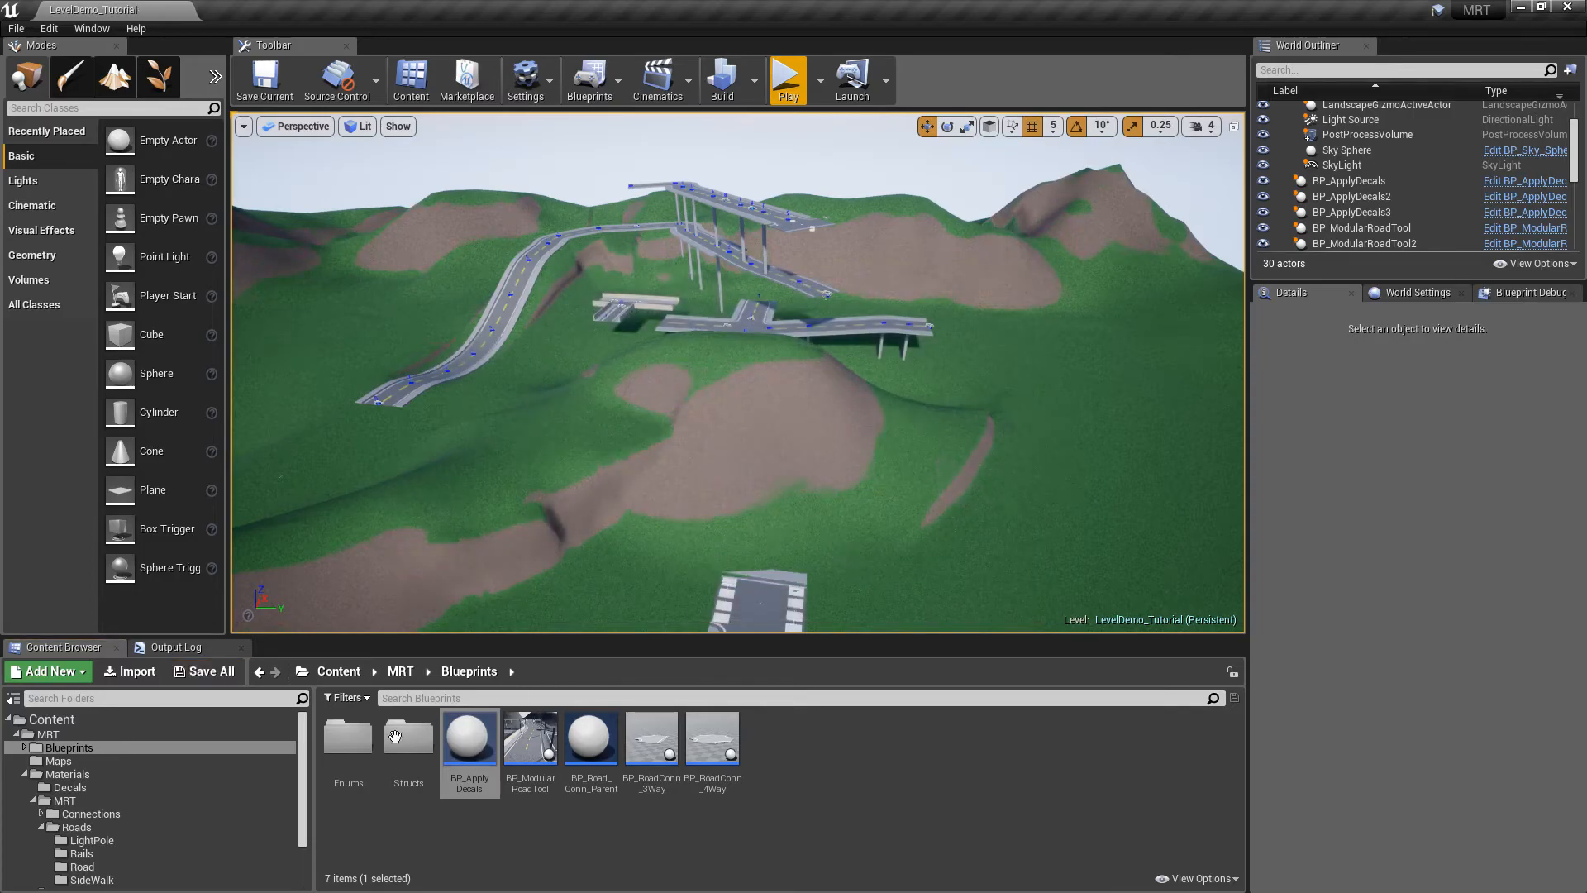
Open LevelDemo_Snow from the Content Browser's Maps folder
left_click(115, 759)
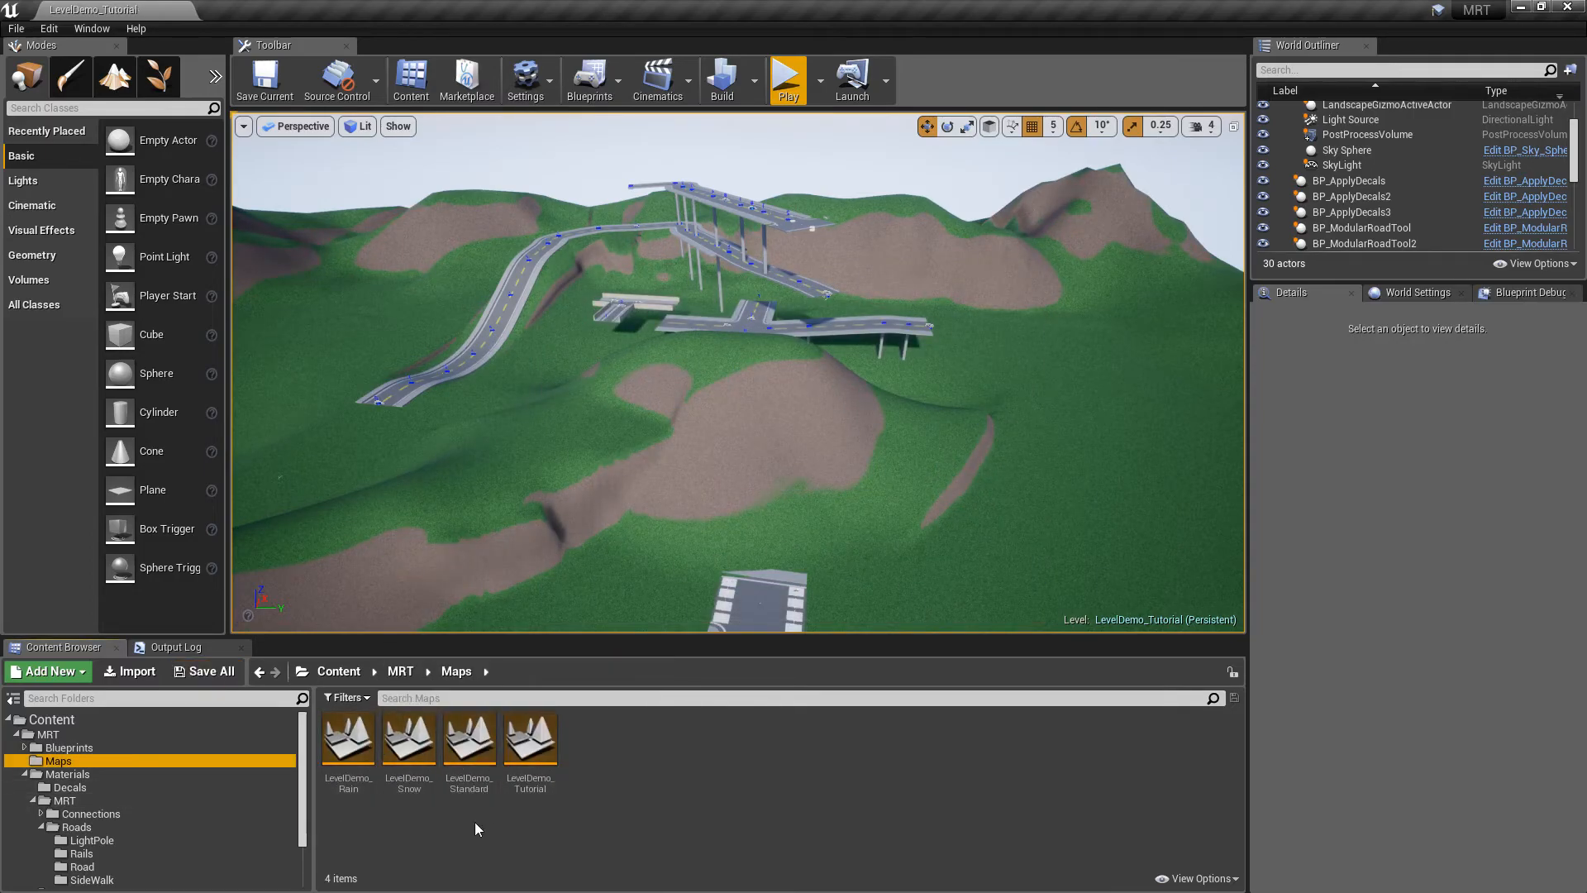
double_click(418, 748)
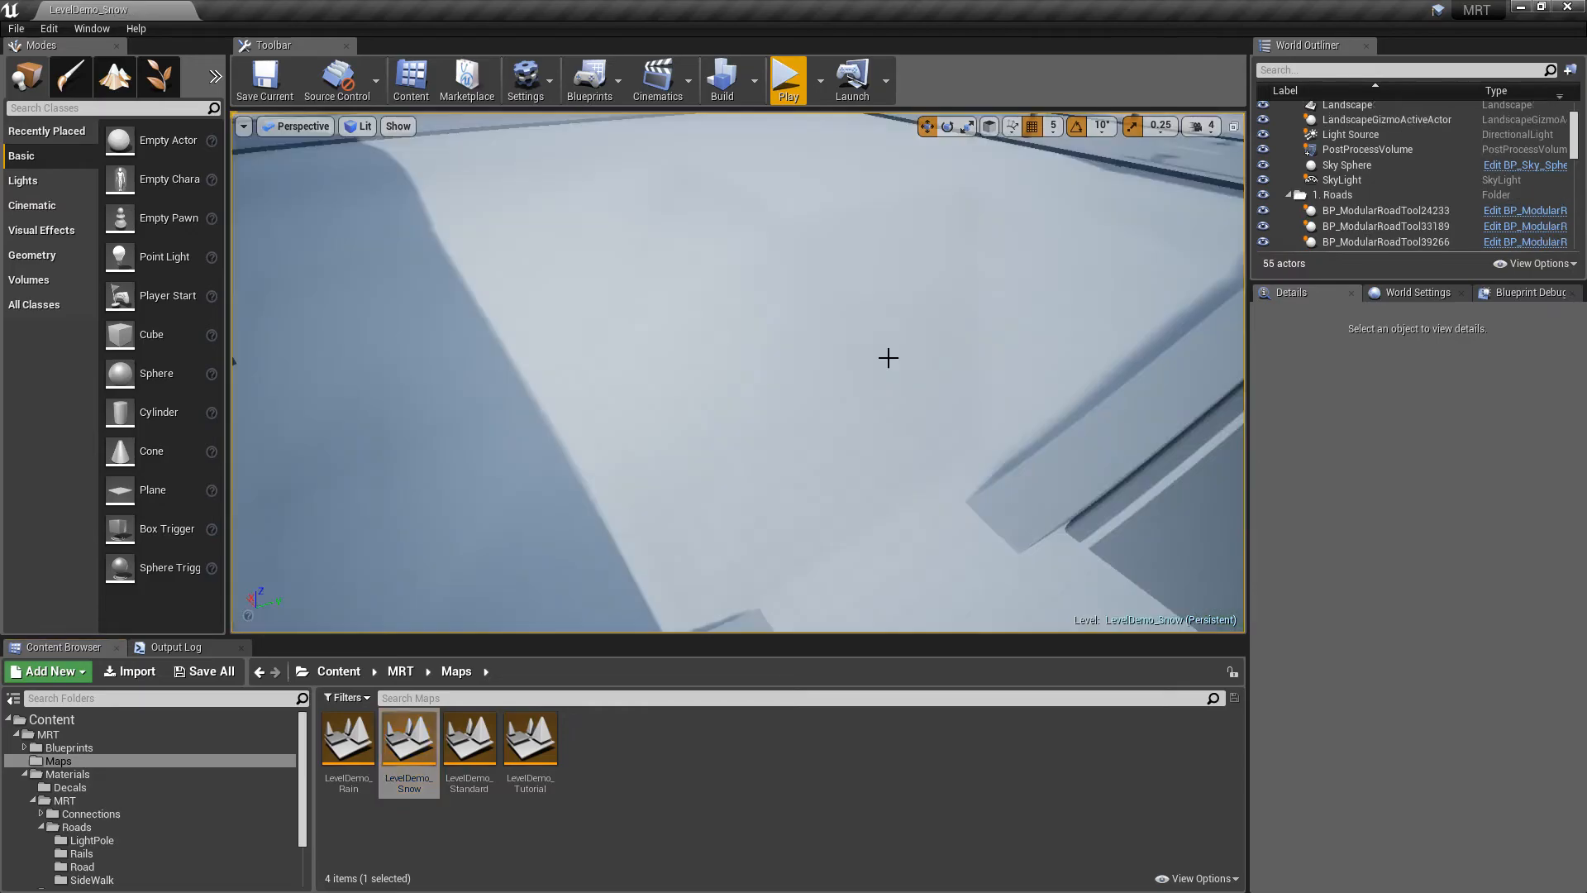
Start a fullscreen Play session of LevelDemo_Snow, spawning the car at the current camera view
left_click(819, 86)
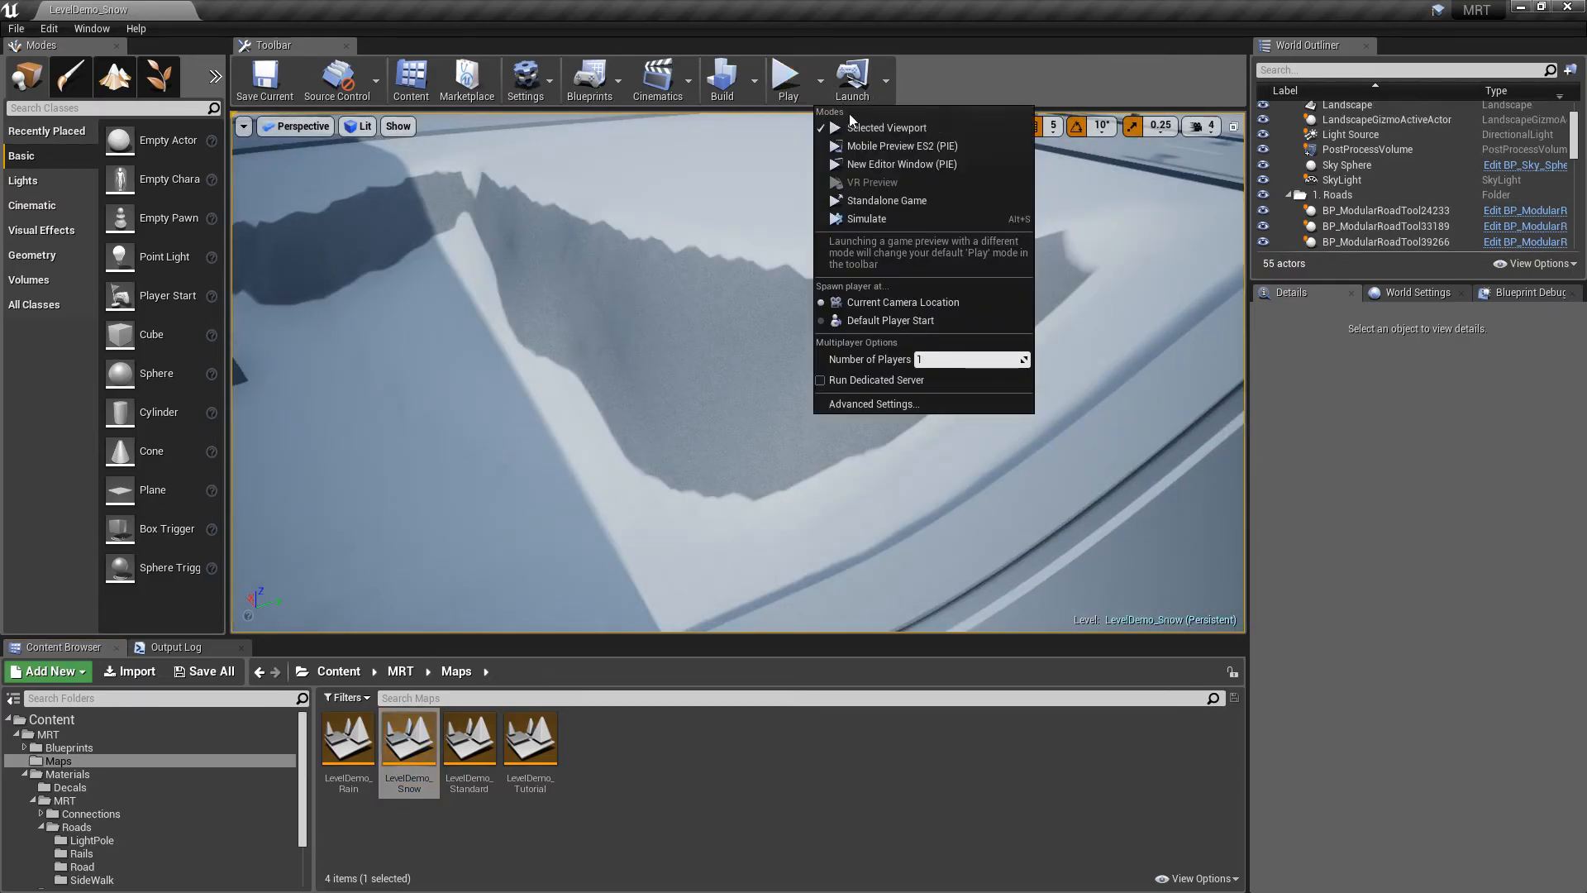
left_click(860, 301)
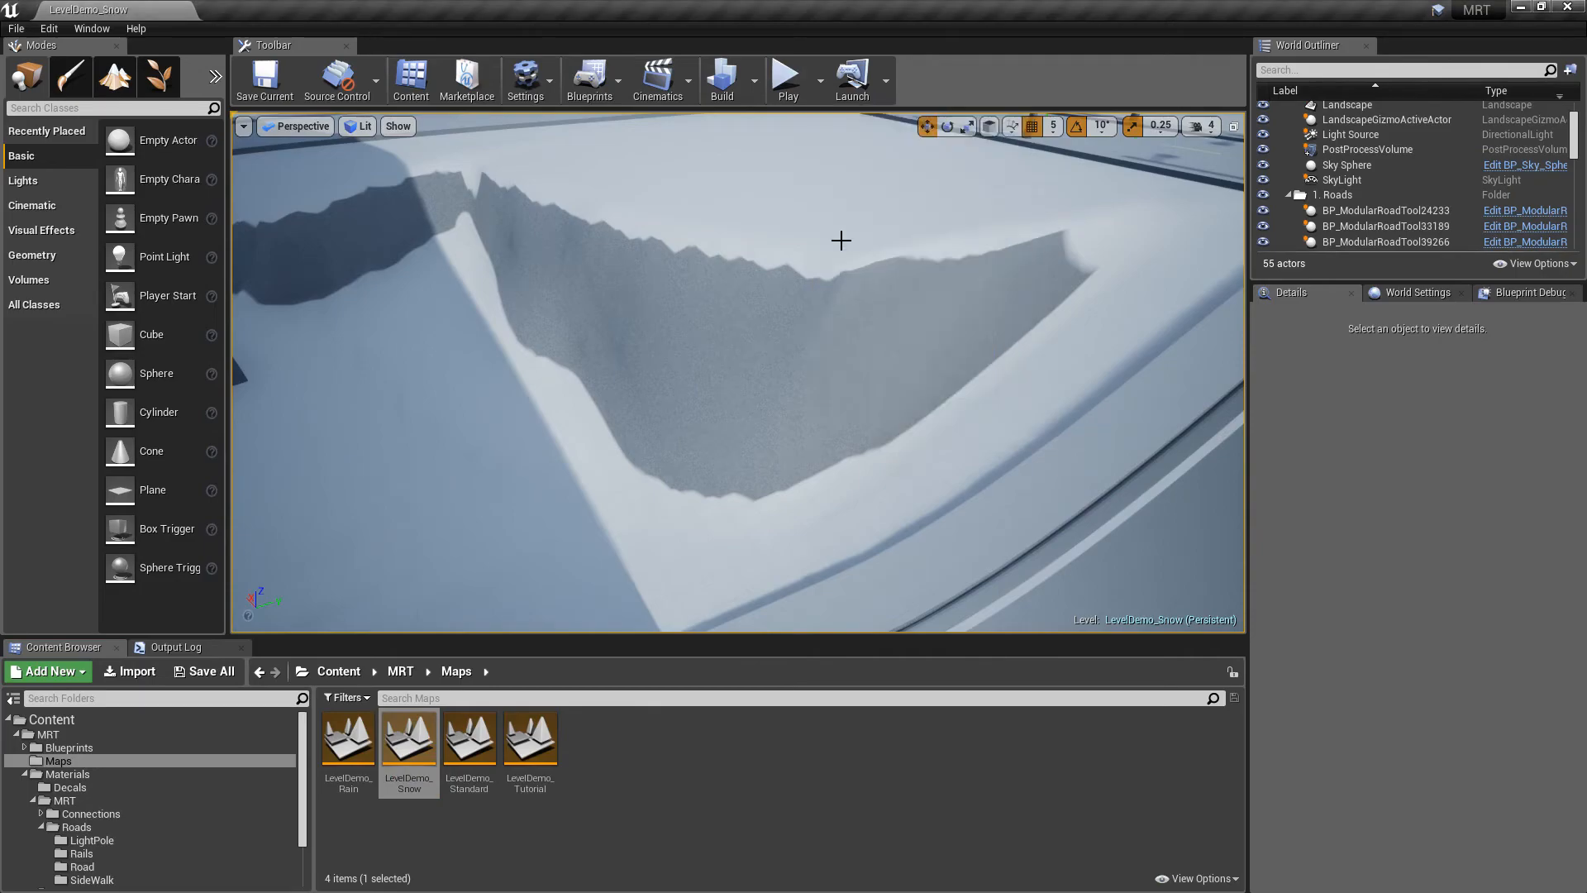
left_click(787, 83)
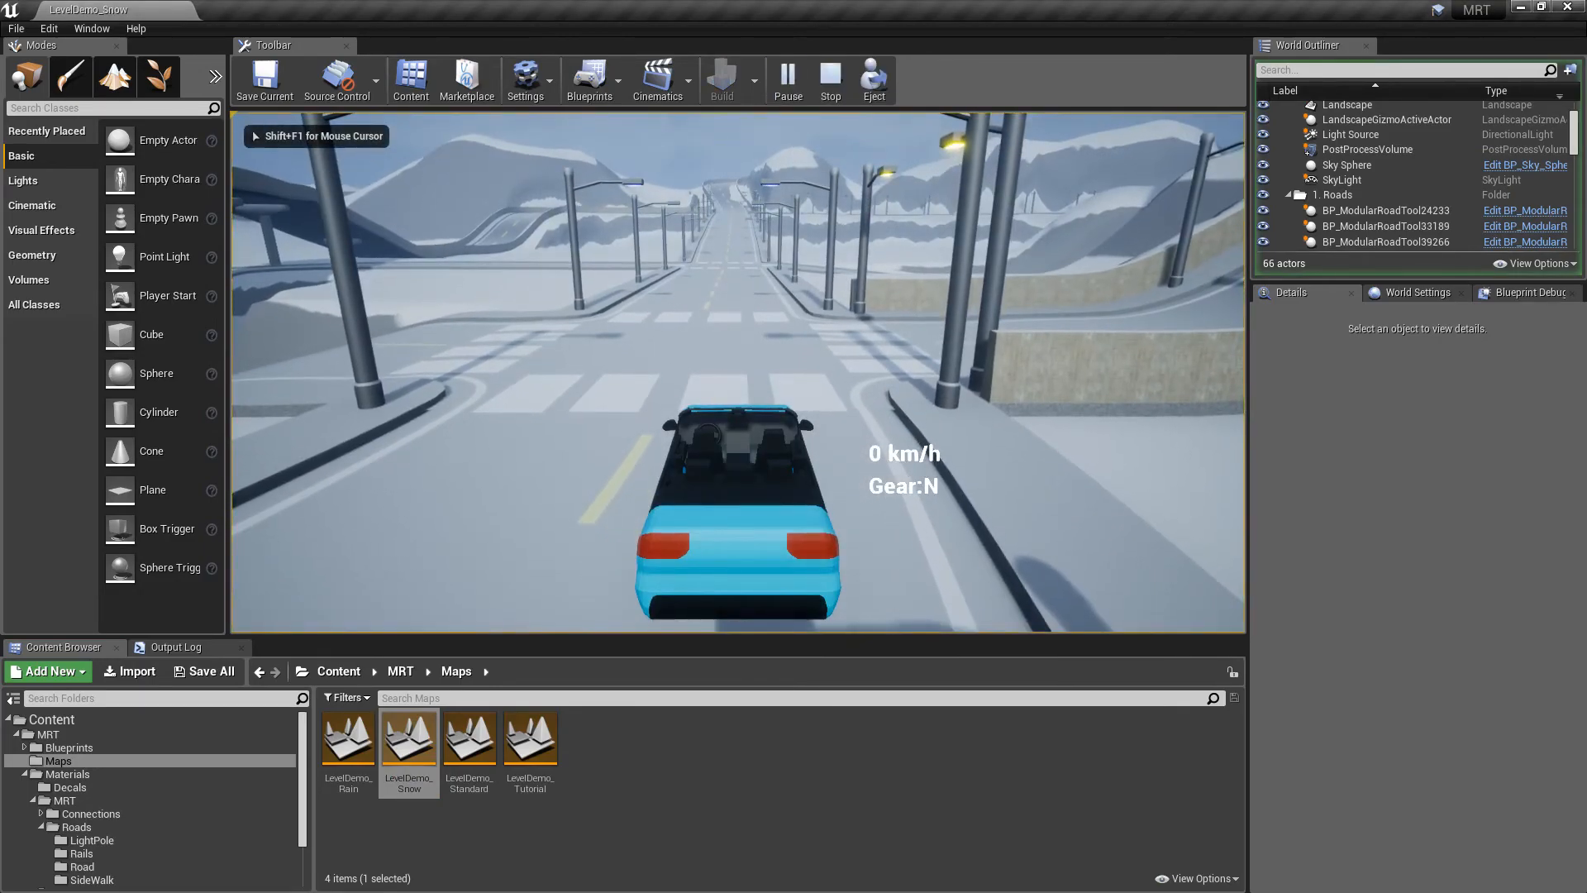
key("F11")
Drive past the crosswalk, turn right onto the mountain road, and brake before the next intersection
key("w")
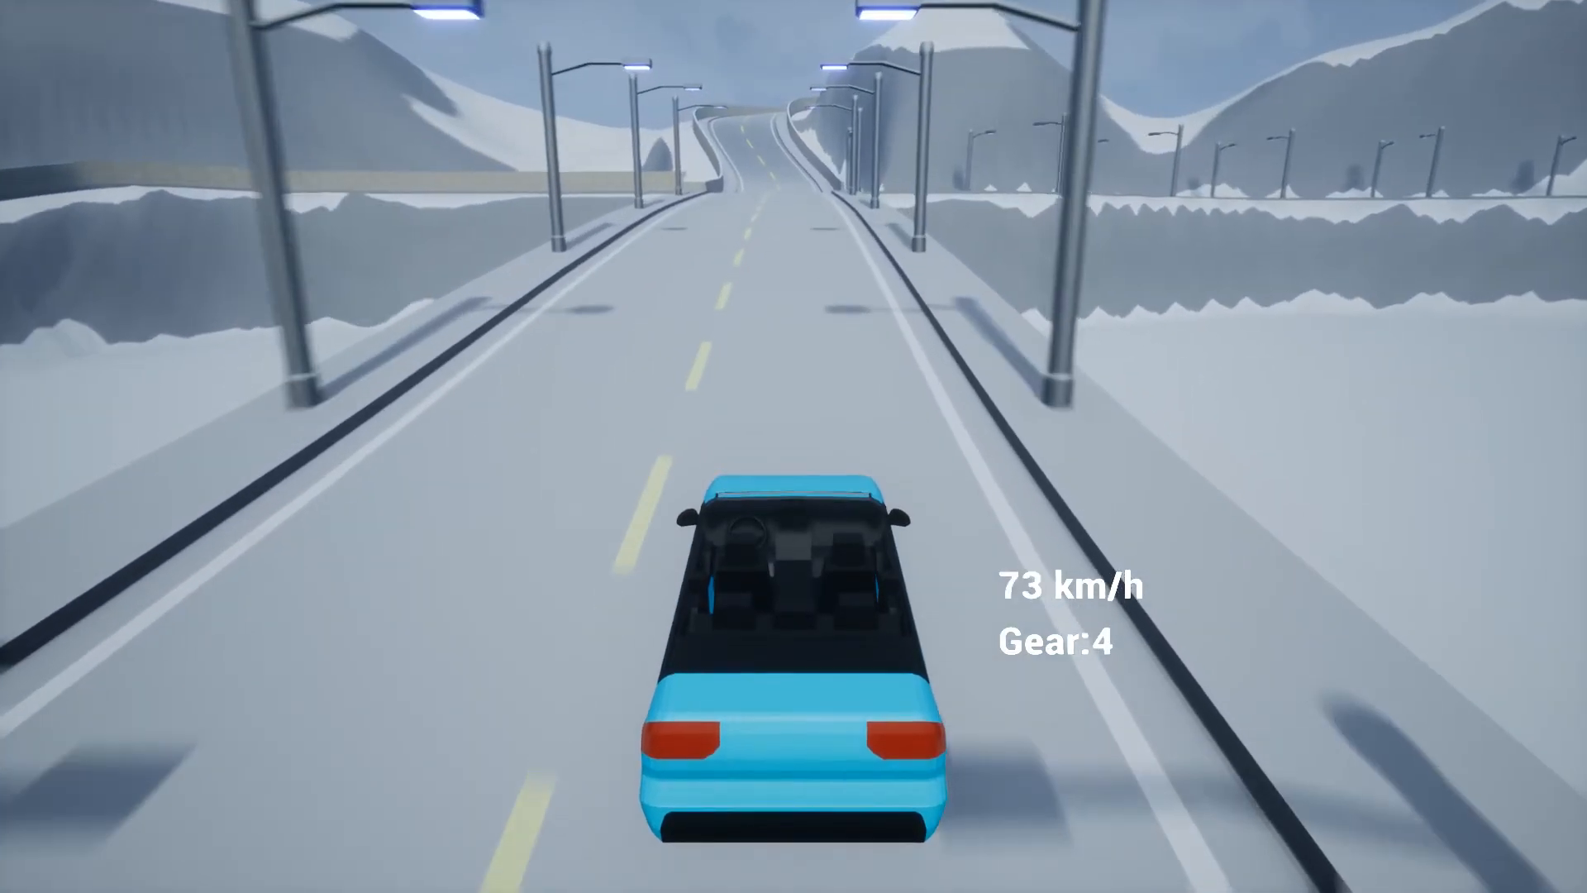
key("s")
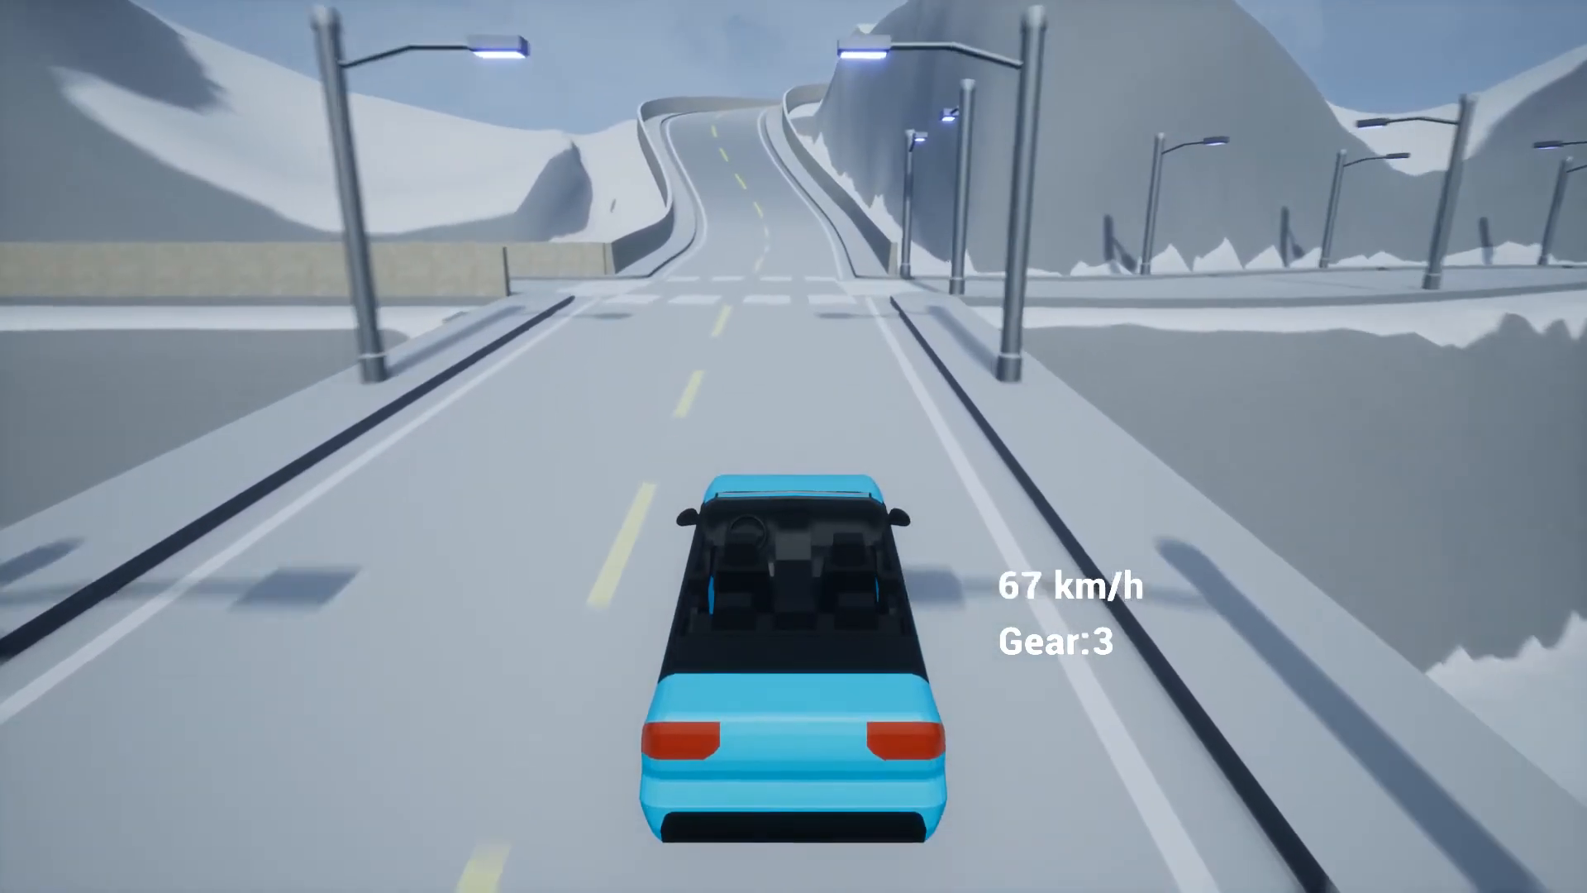
key("d")
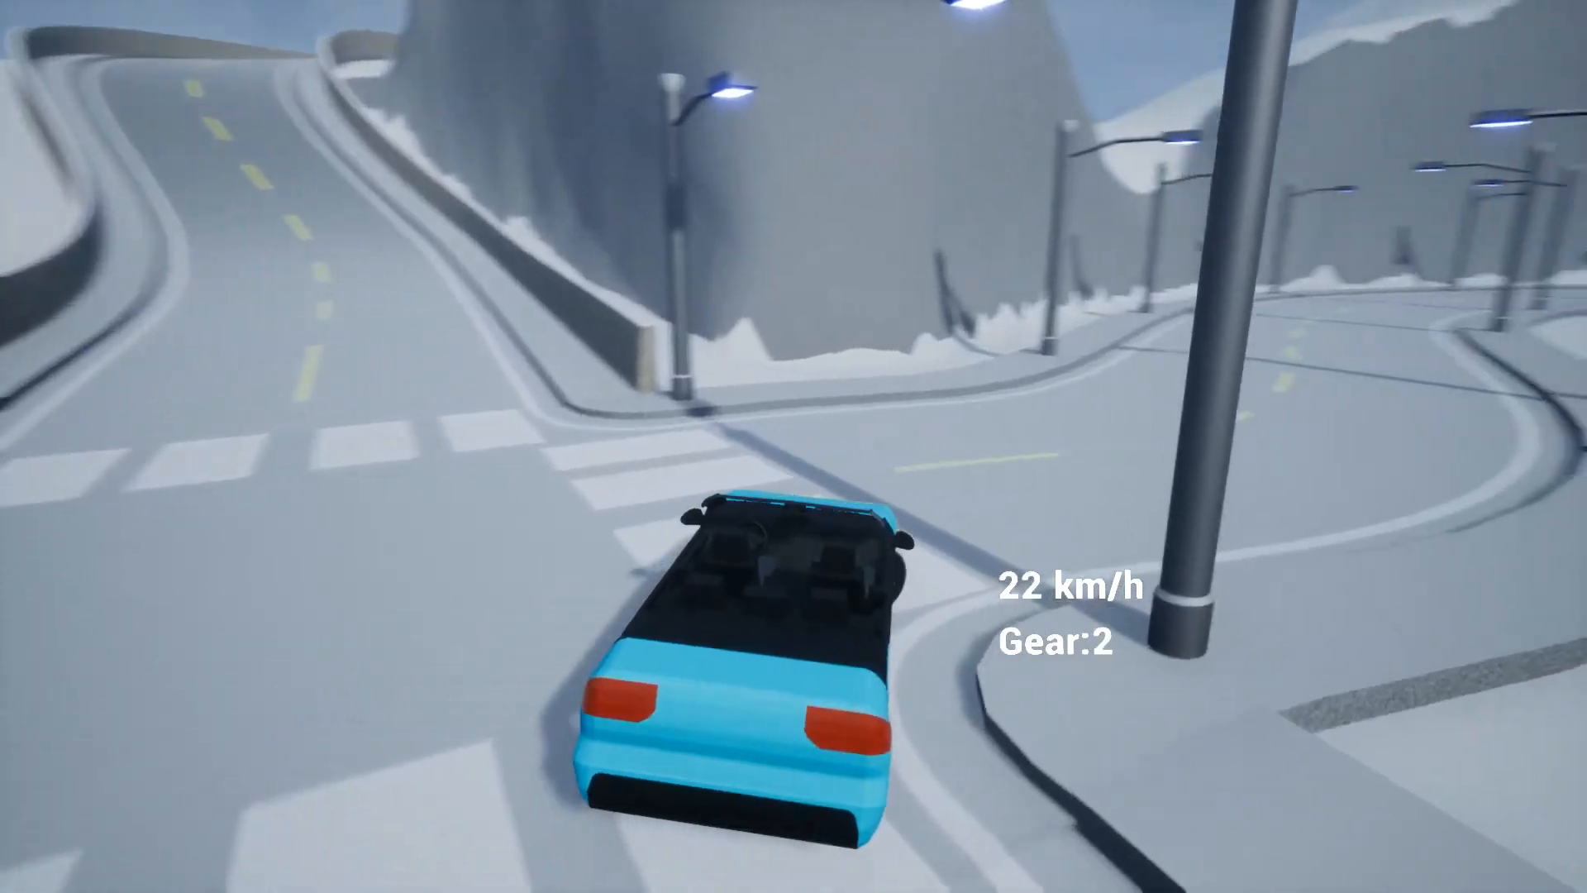
key("w")
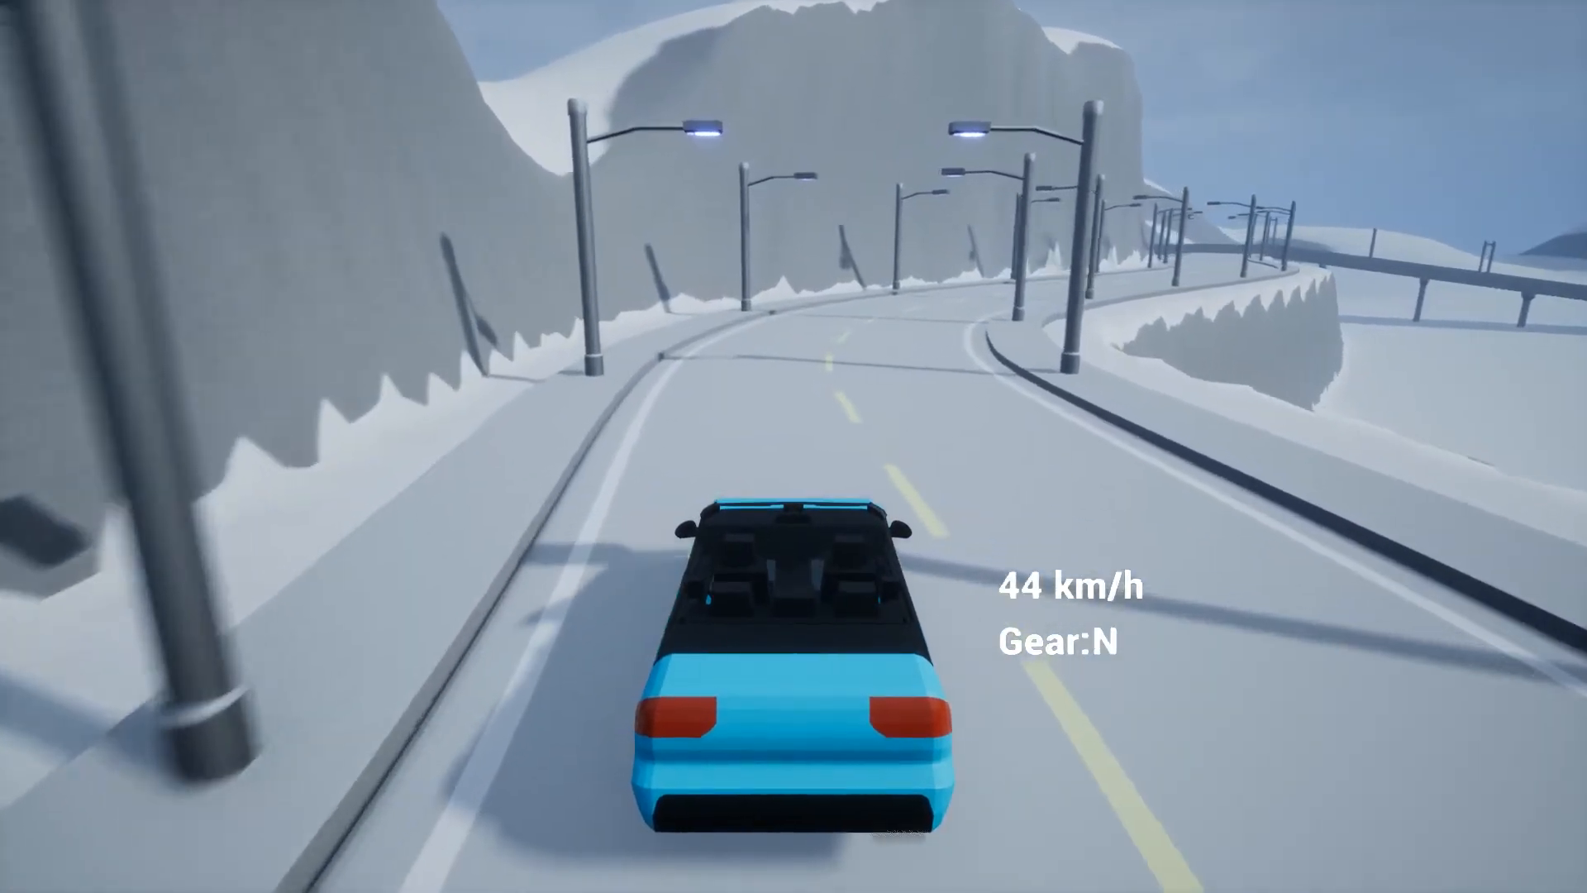
key("d")
key("w")
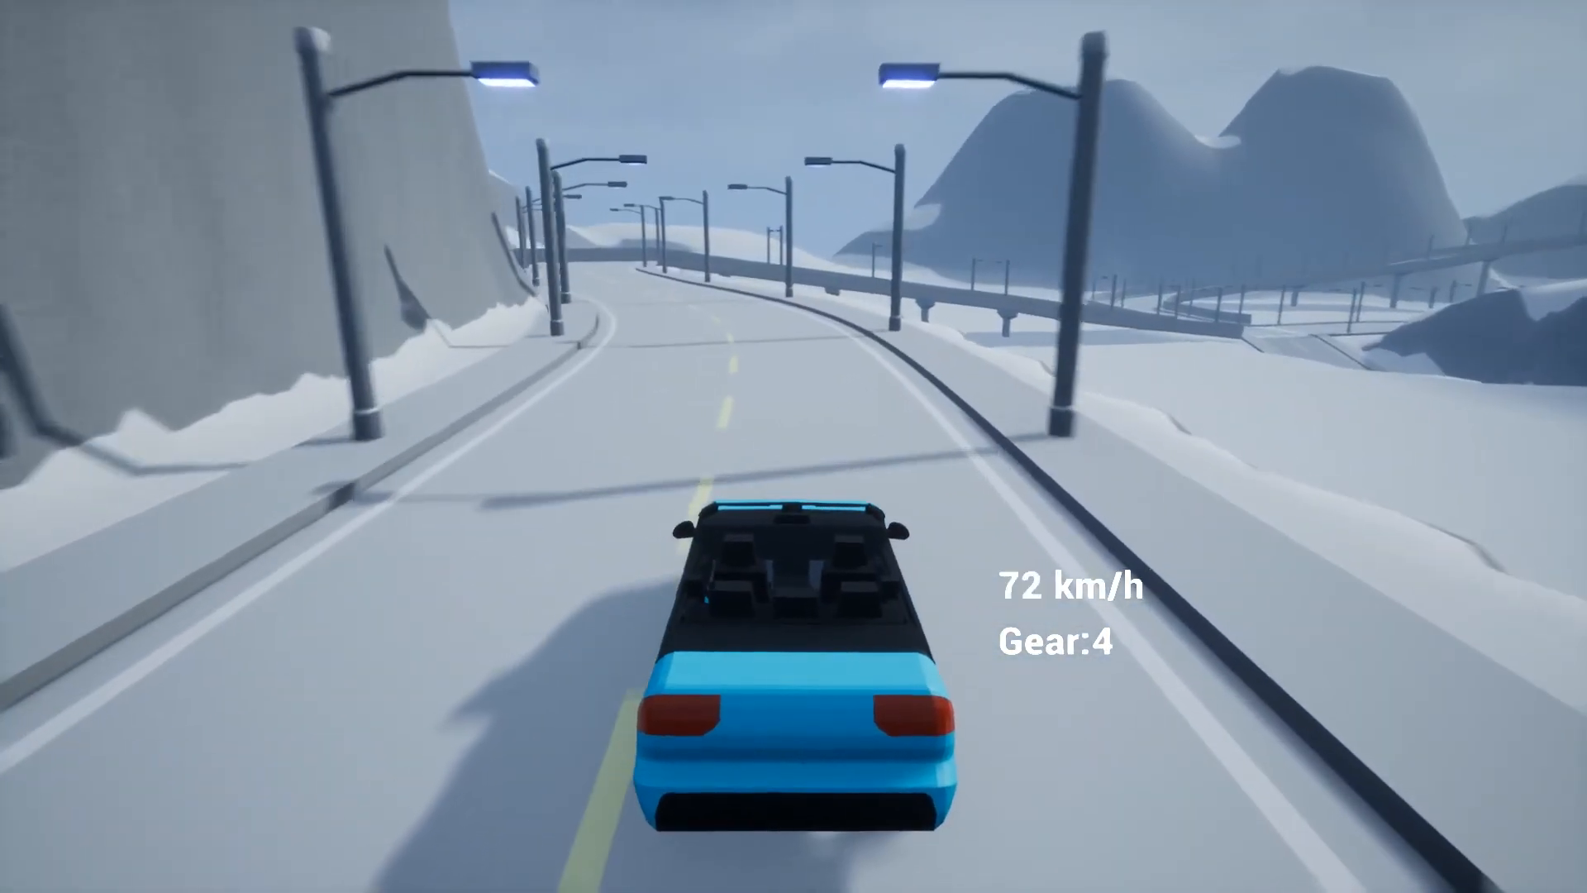
key("a")
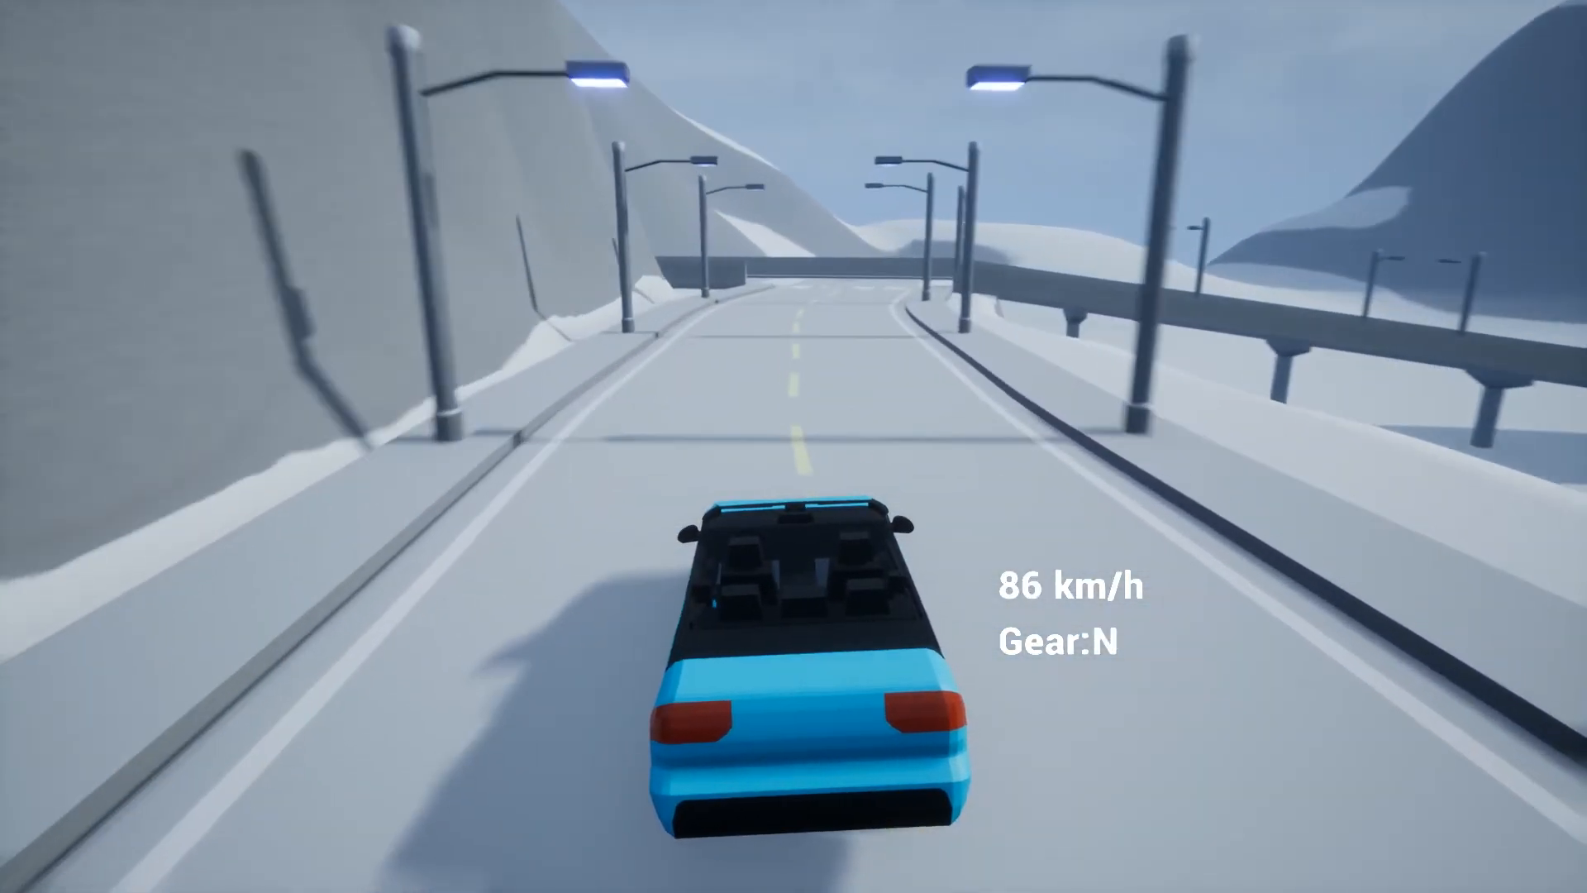
key("s")
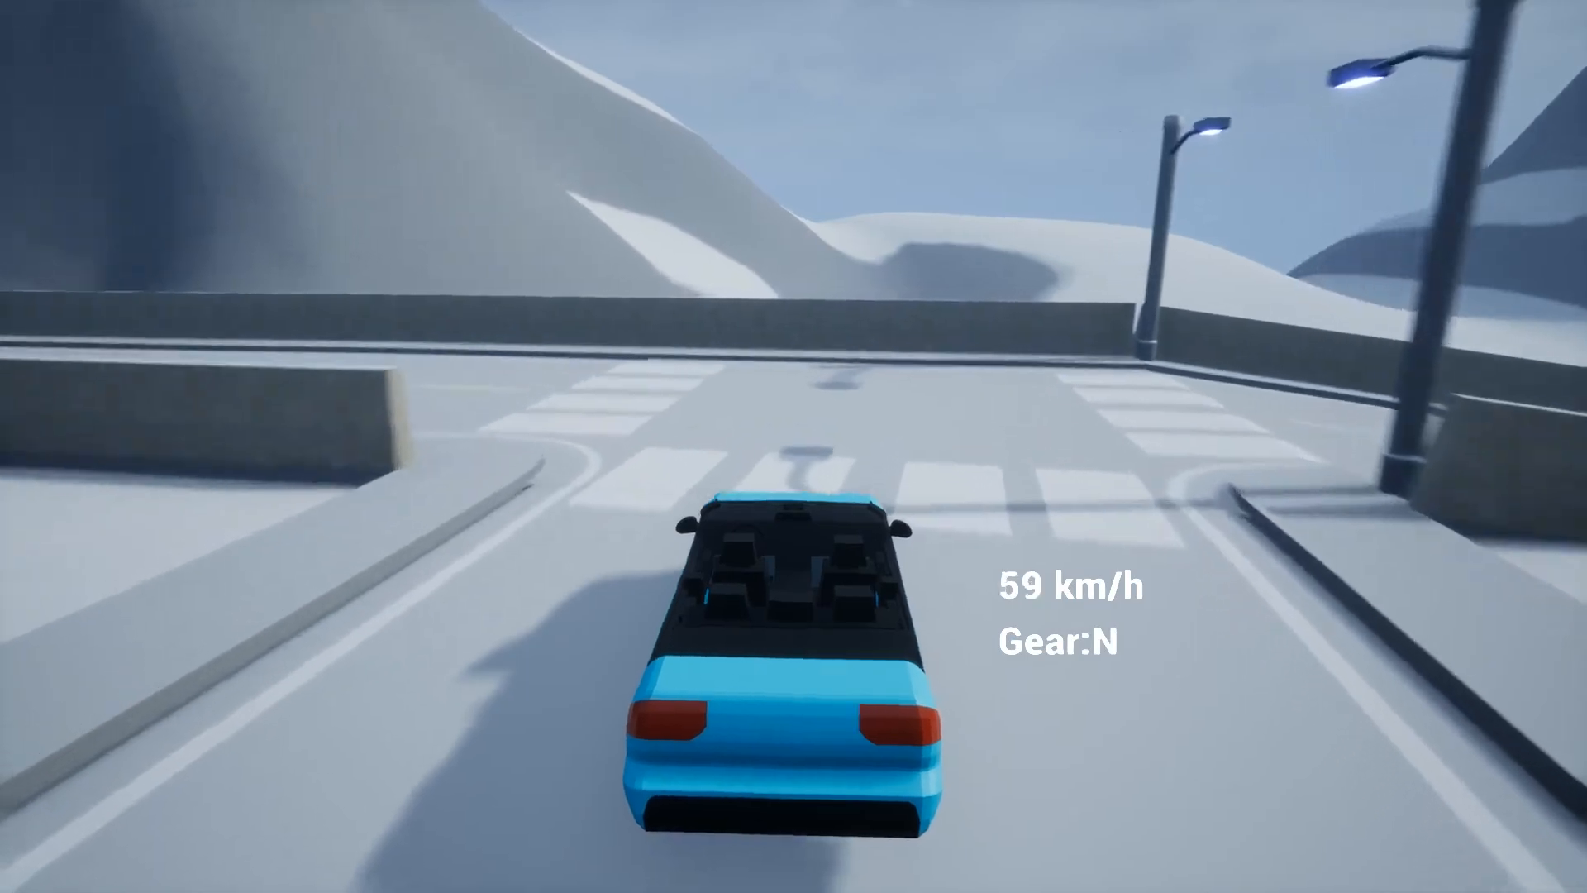
key("s")
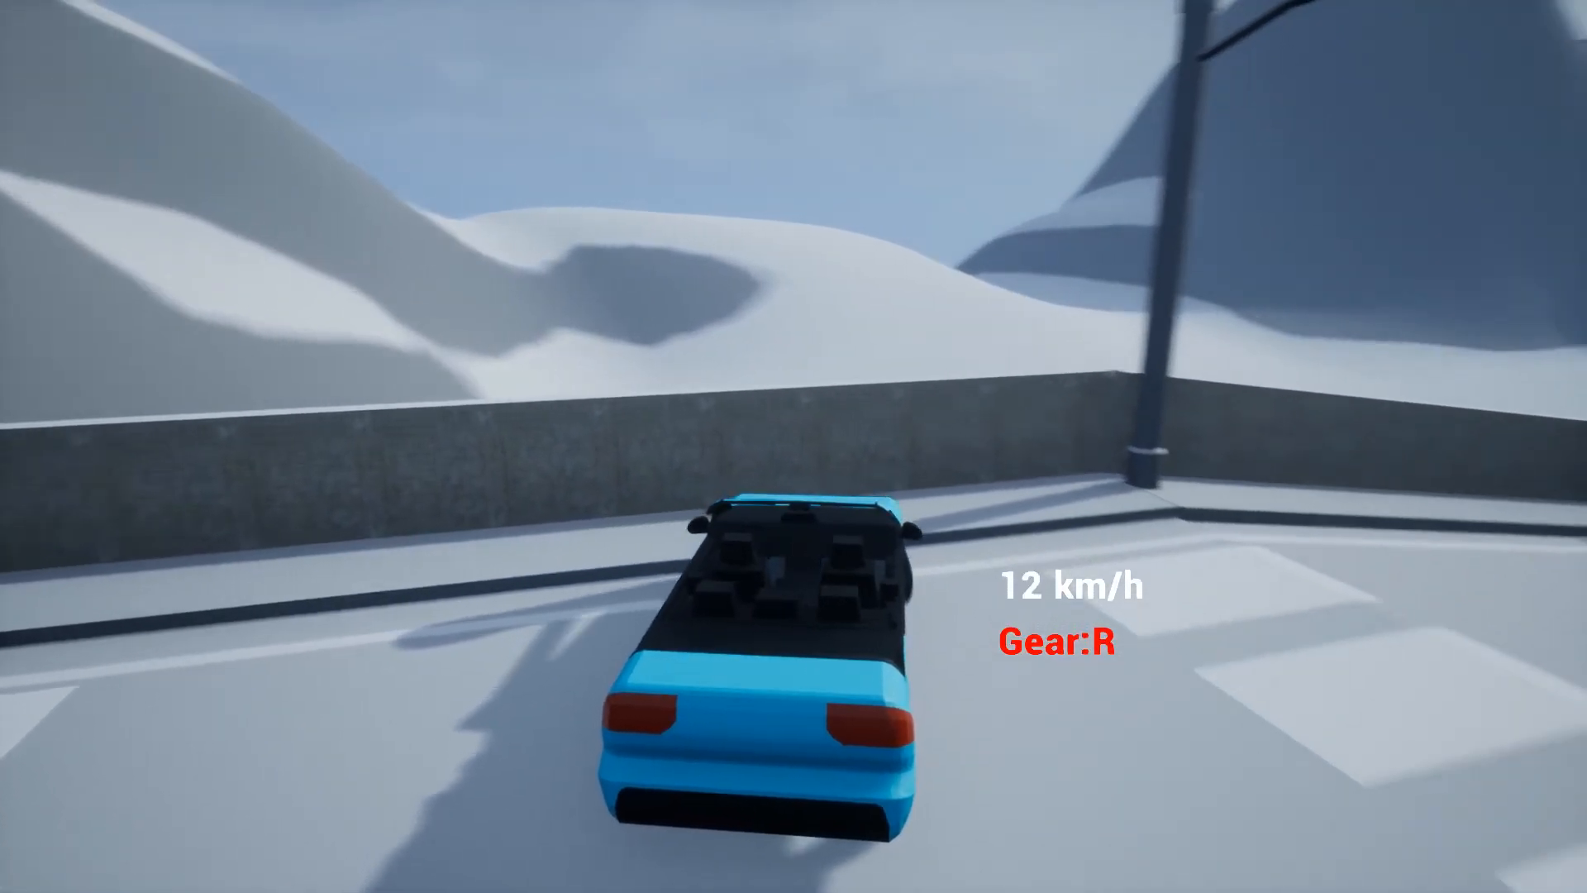
Back out, turn right down the road through the crosswalks, then end play and restore the editor
key("w")
key("d")
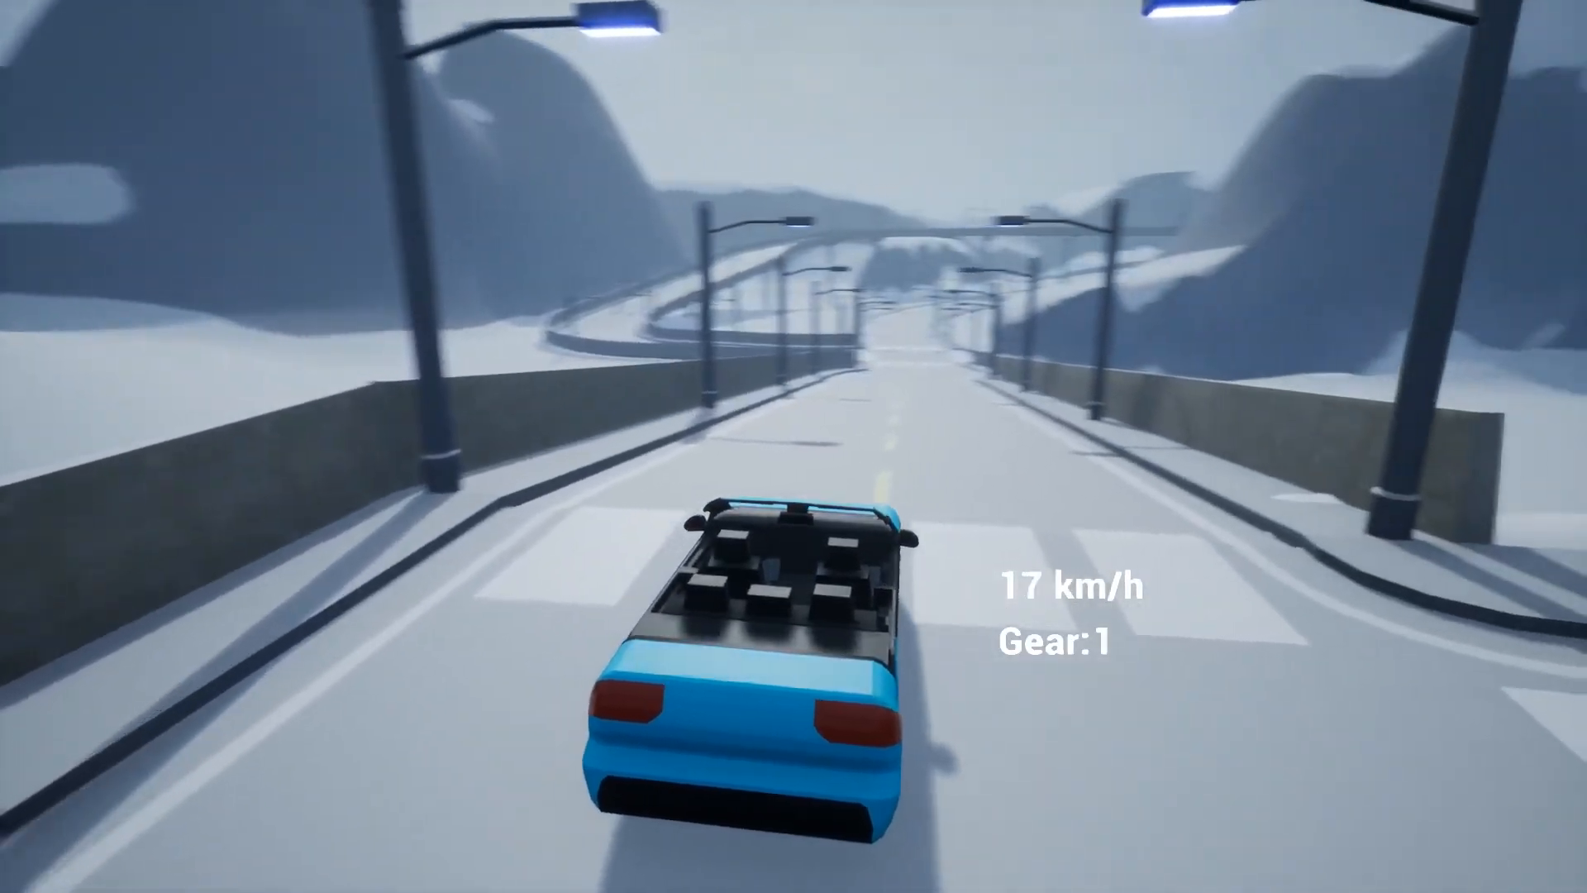
key("w")
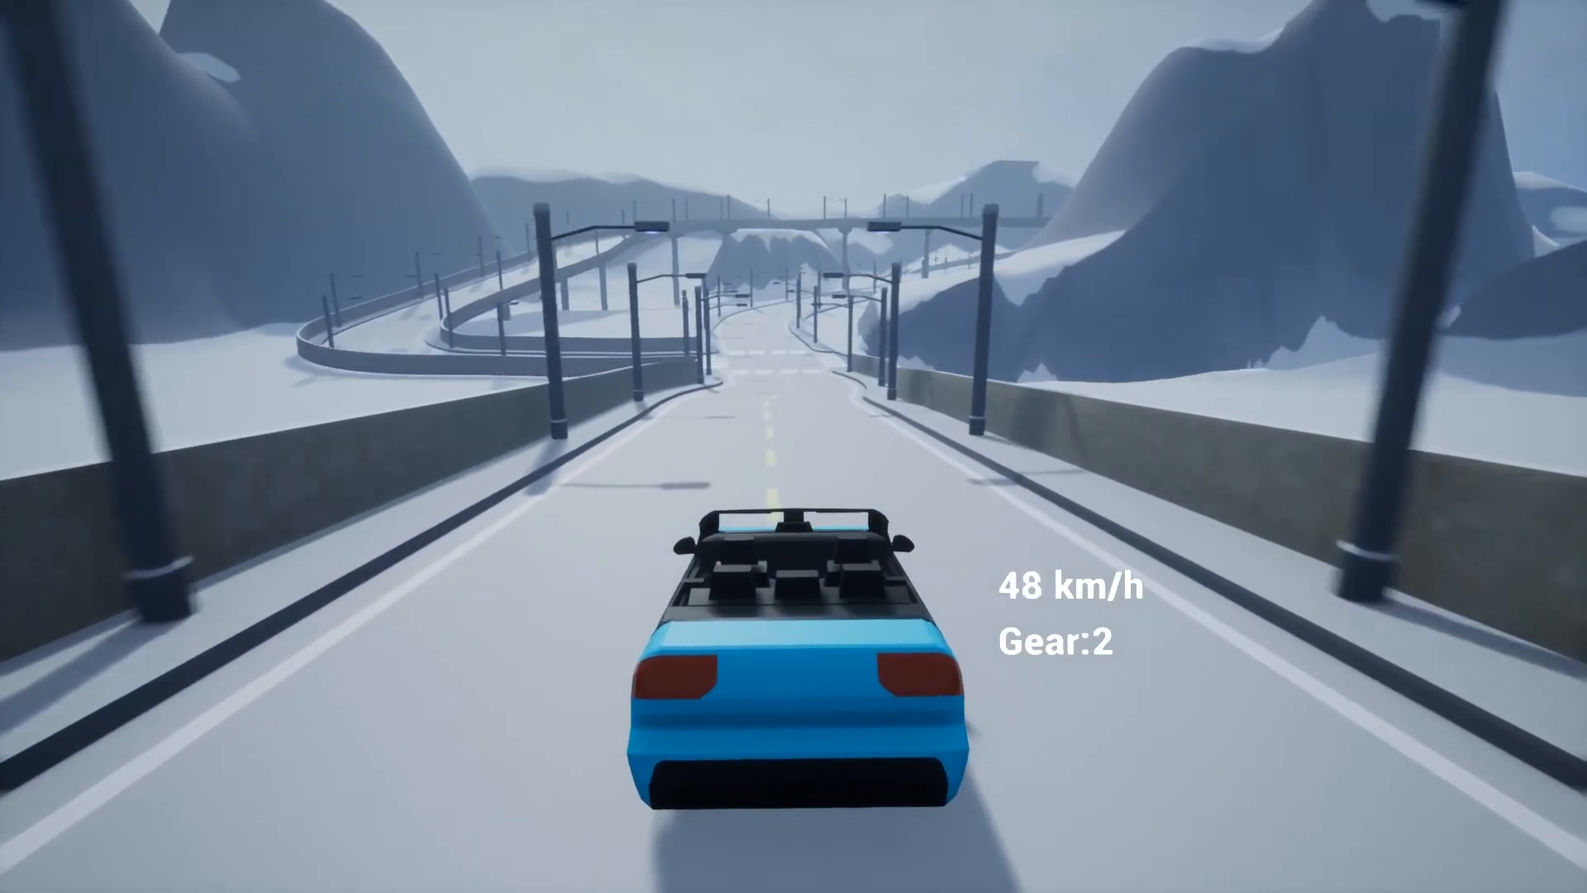
key("w")
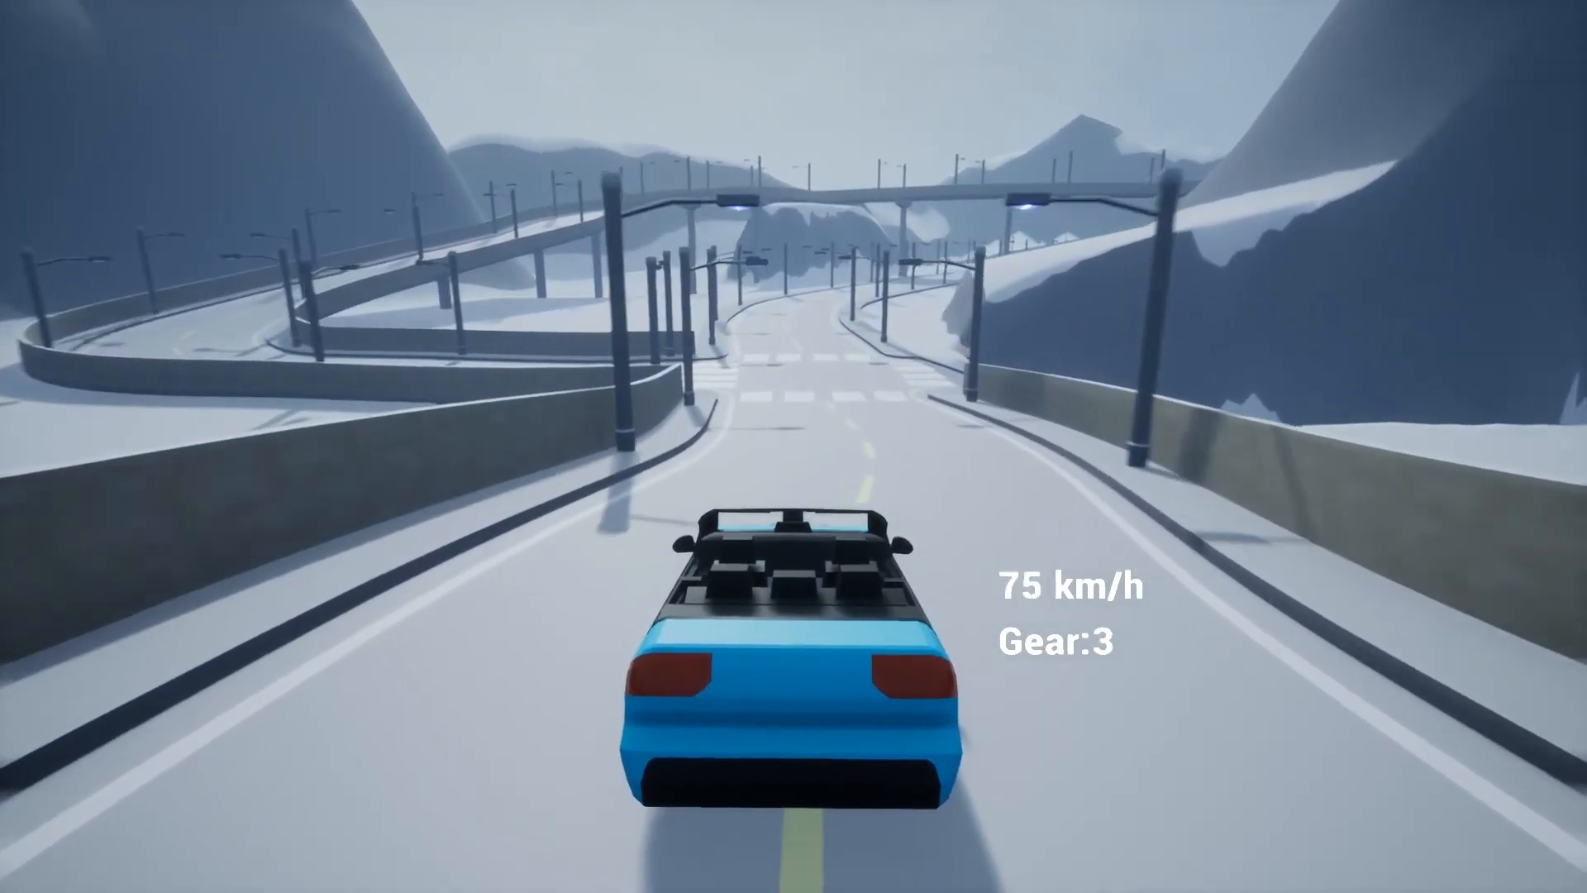
key("w")
key("s")
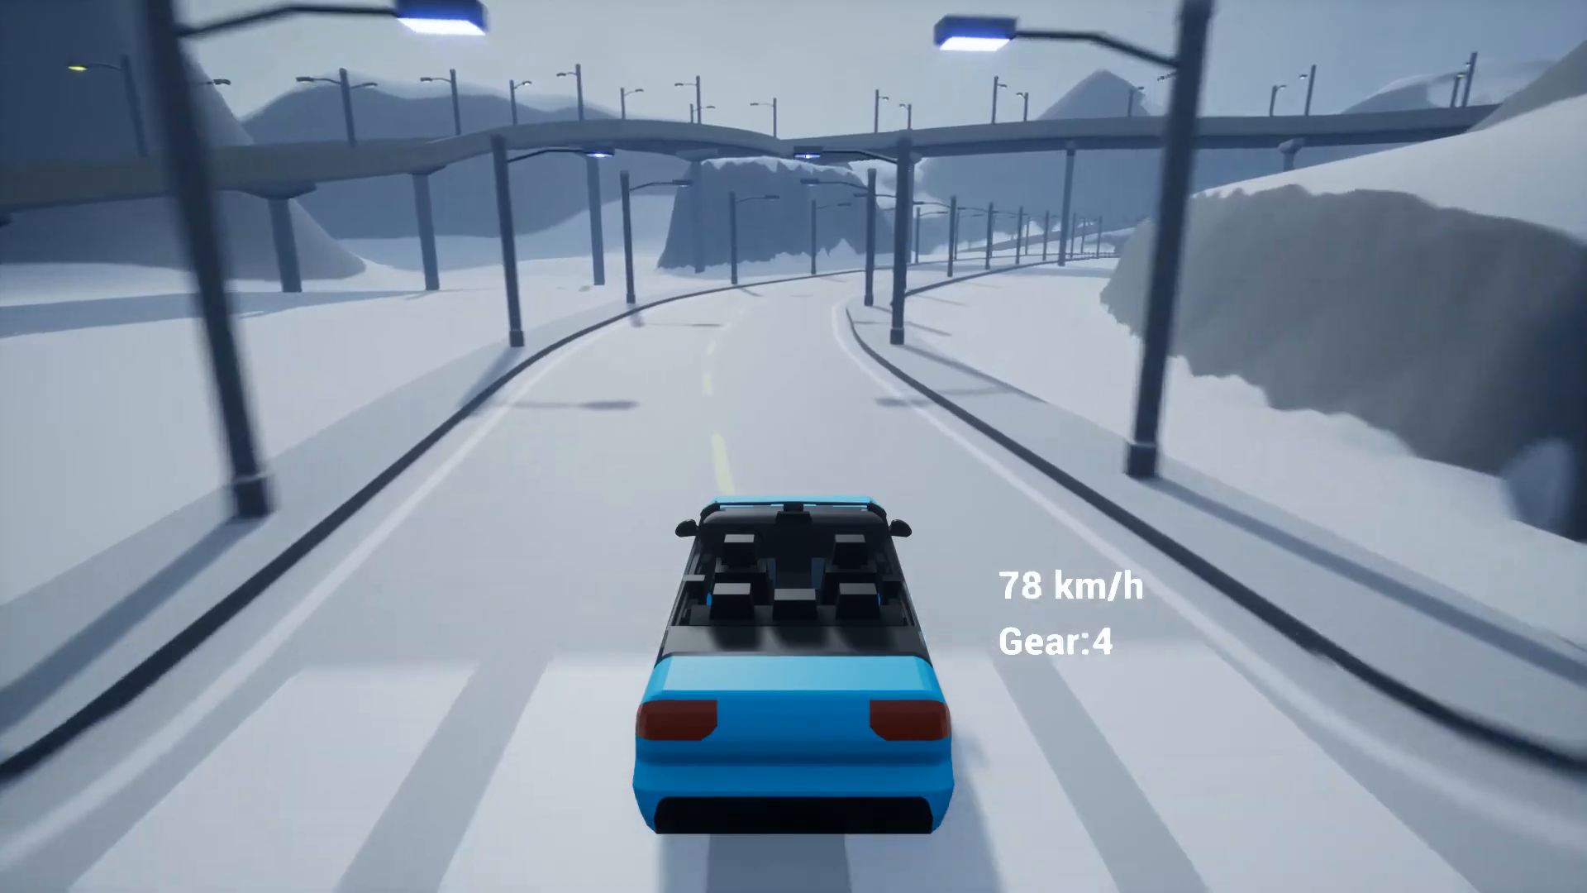
key("Escape")
key("F11")
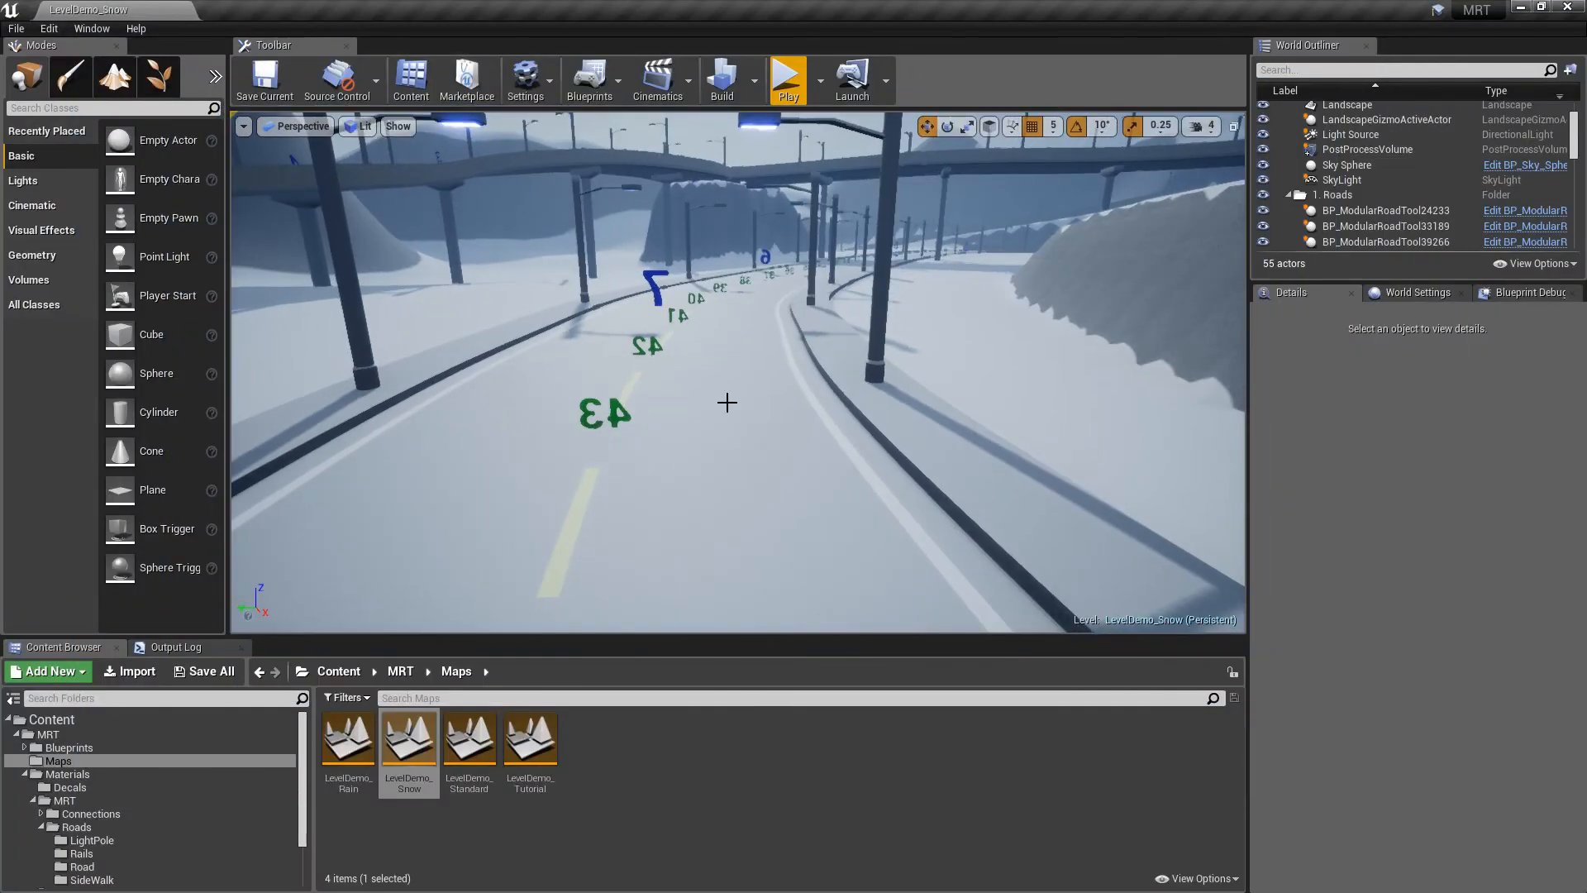
Load the LevelDemo_Rain map from the Content Browser's Maps folder
double_click(346, 767)
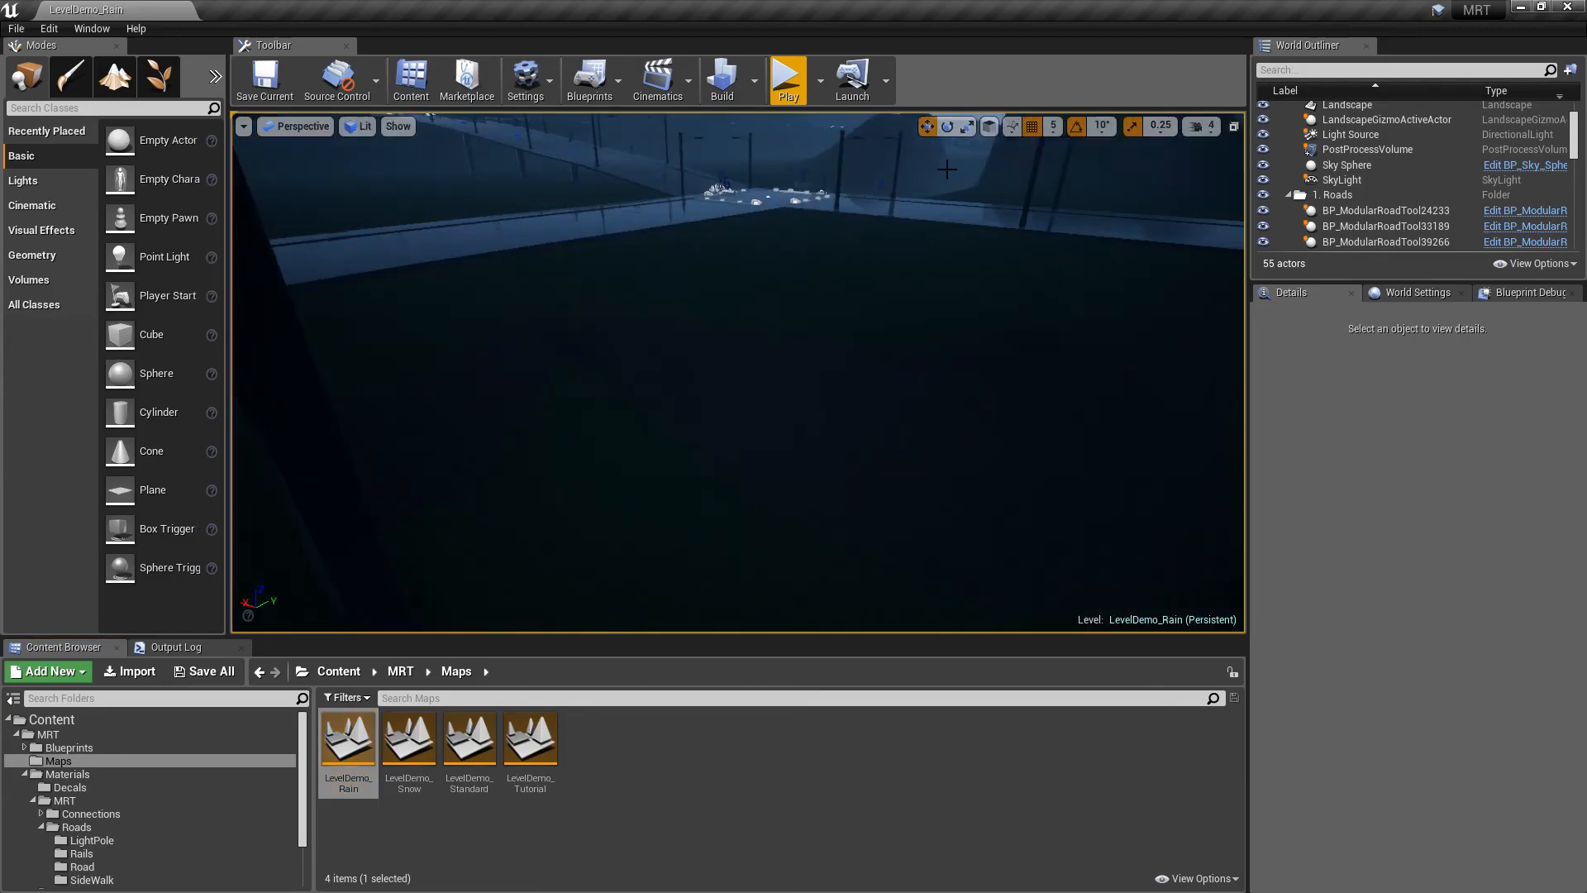
Start a fullscreen play session and drive straight through the rainy crossings up to the hill intersection
left_click(820, 82)
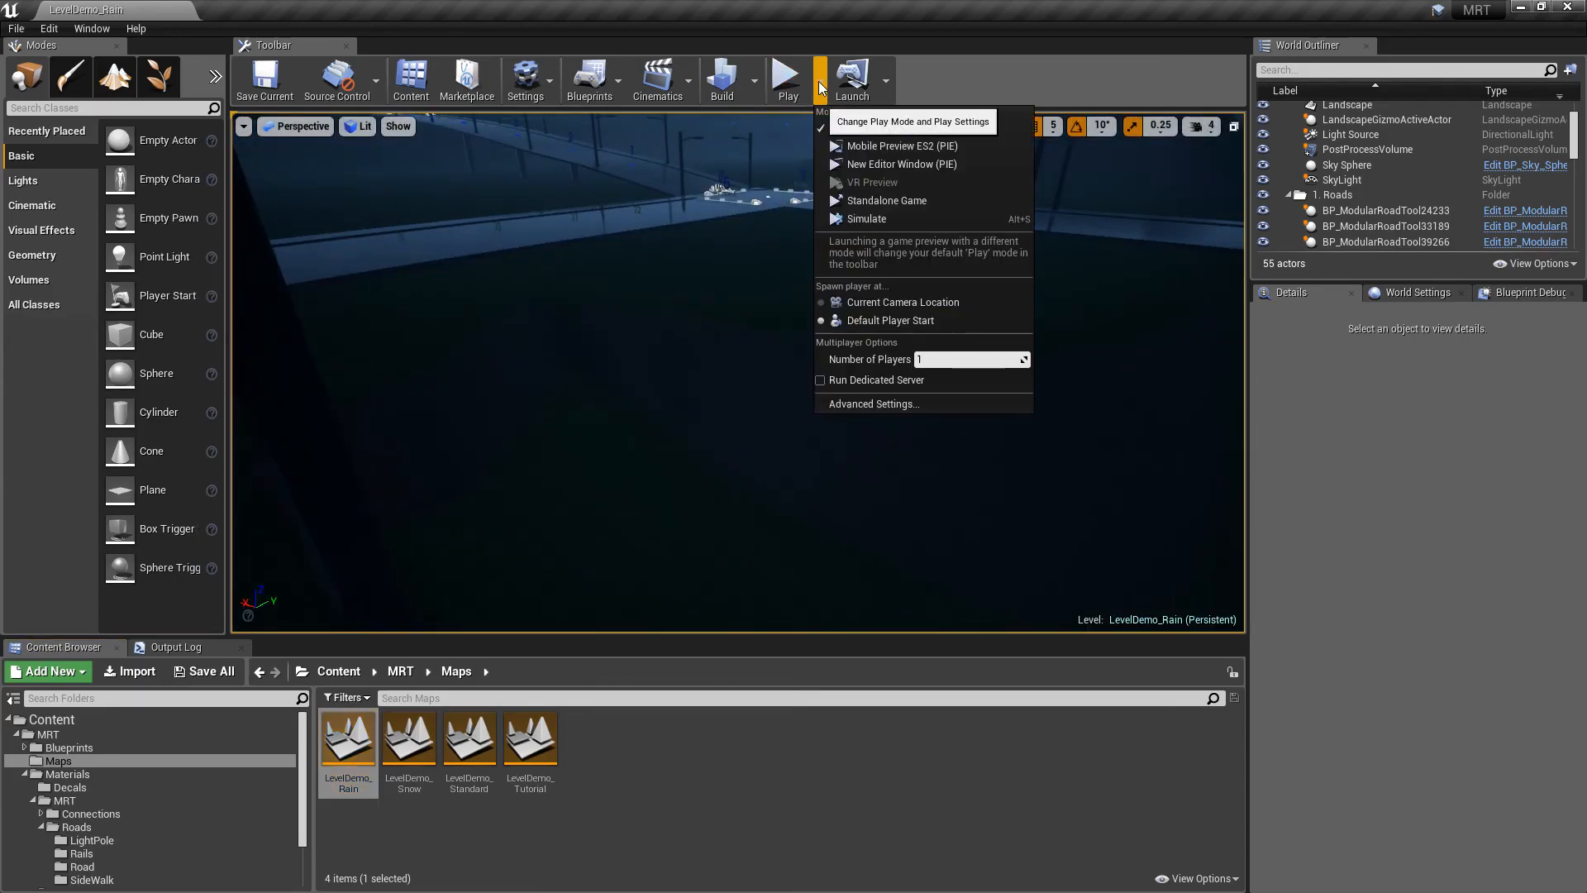
left_click(785, 79)
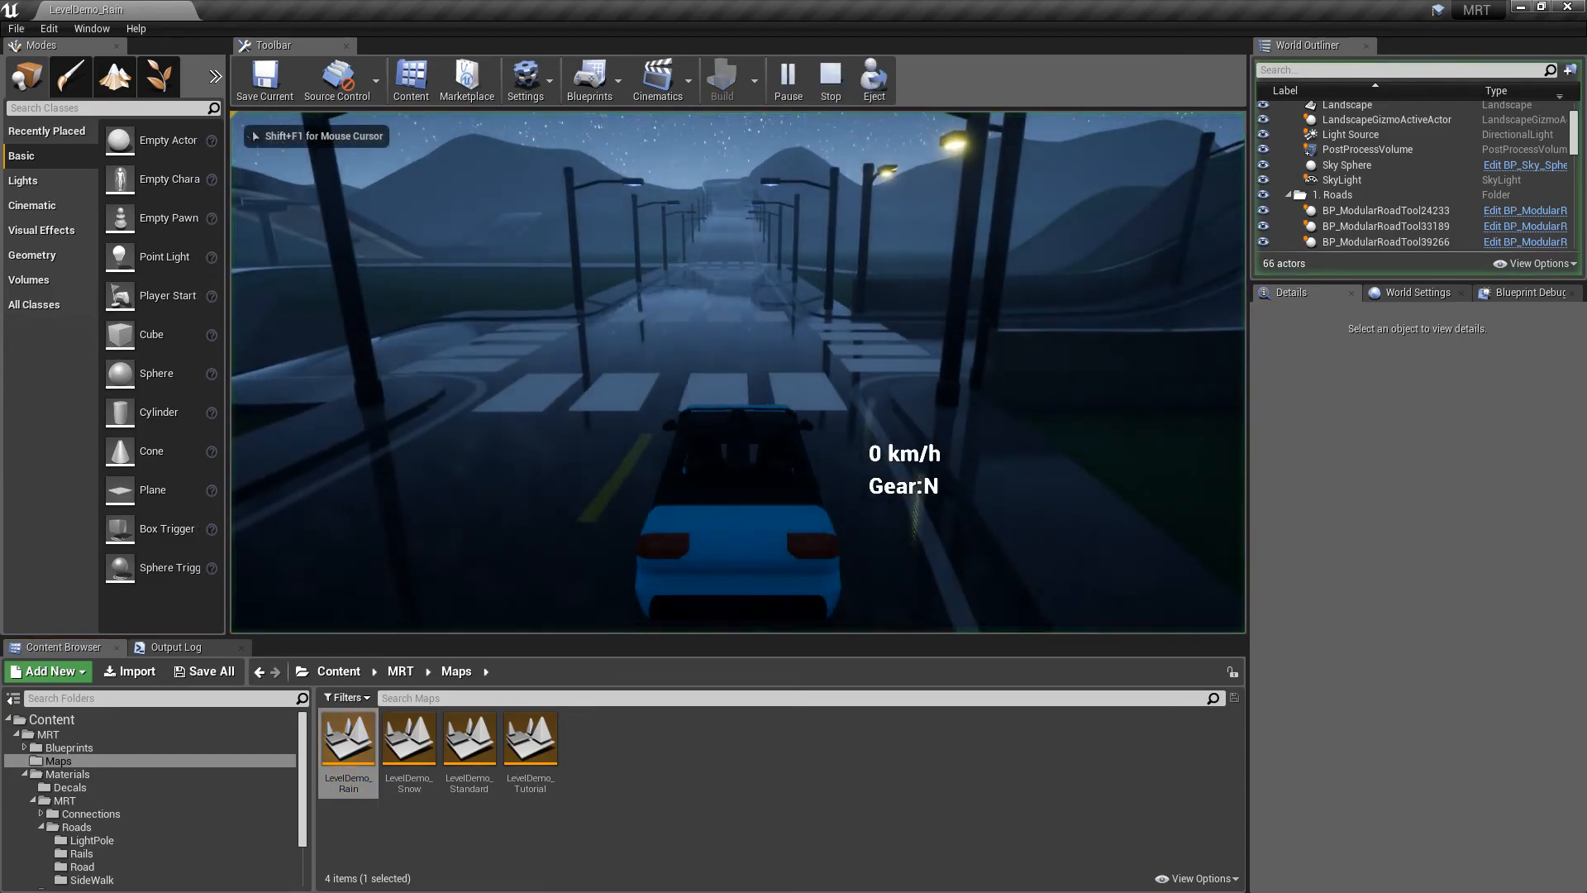
key("F11")
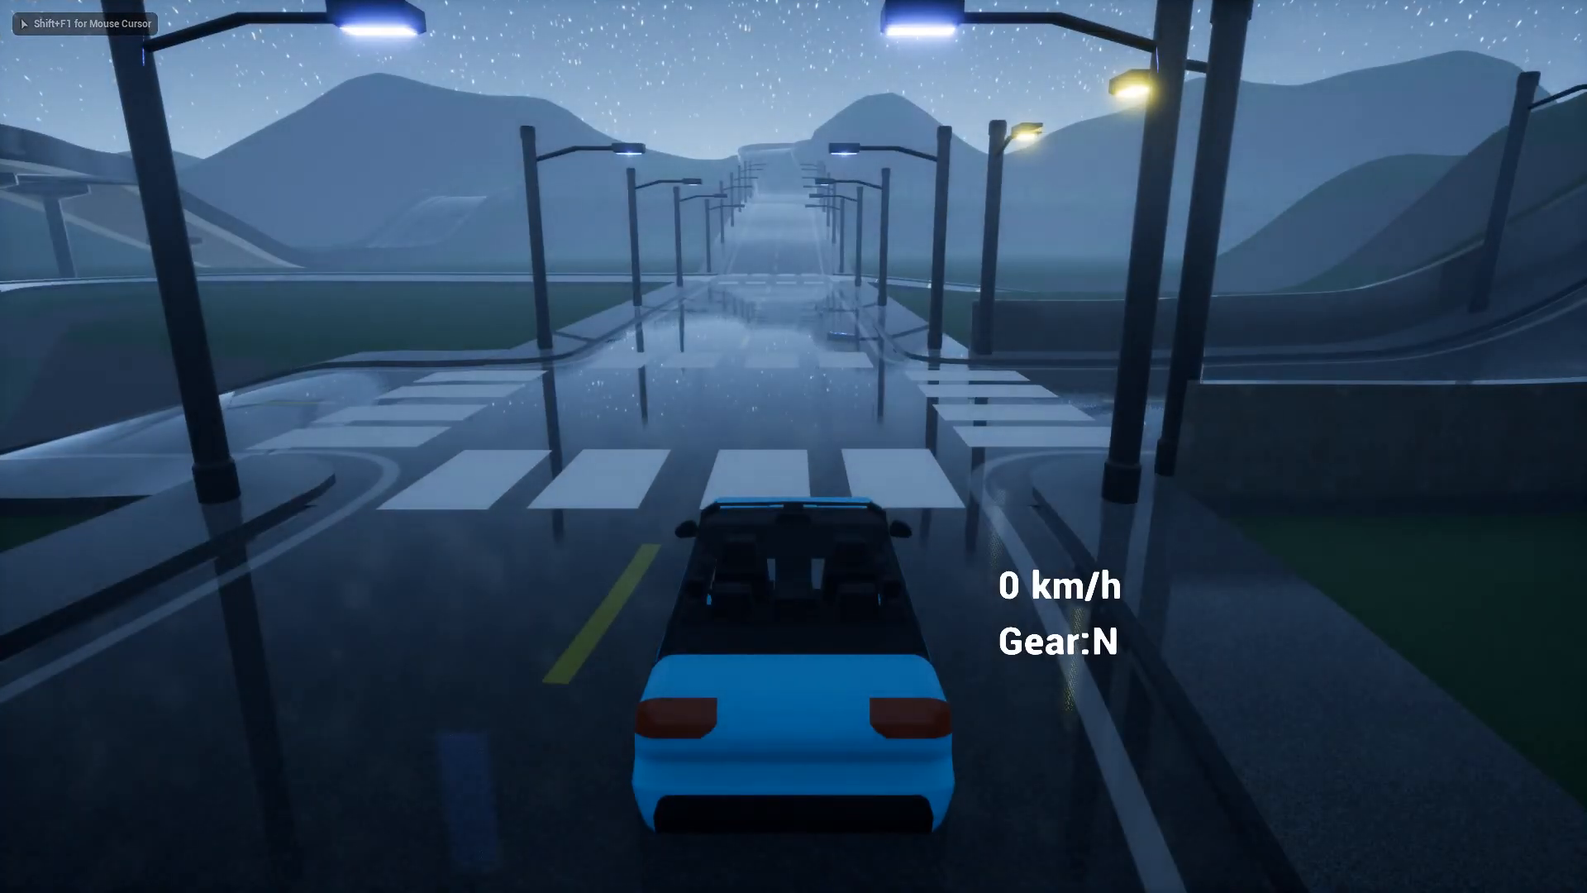
key("w")
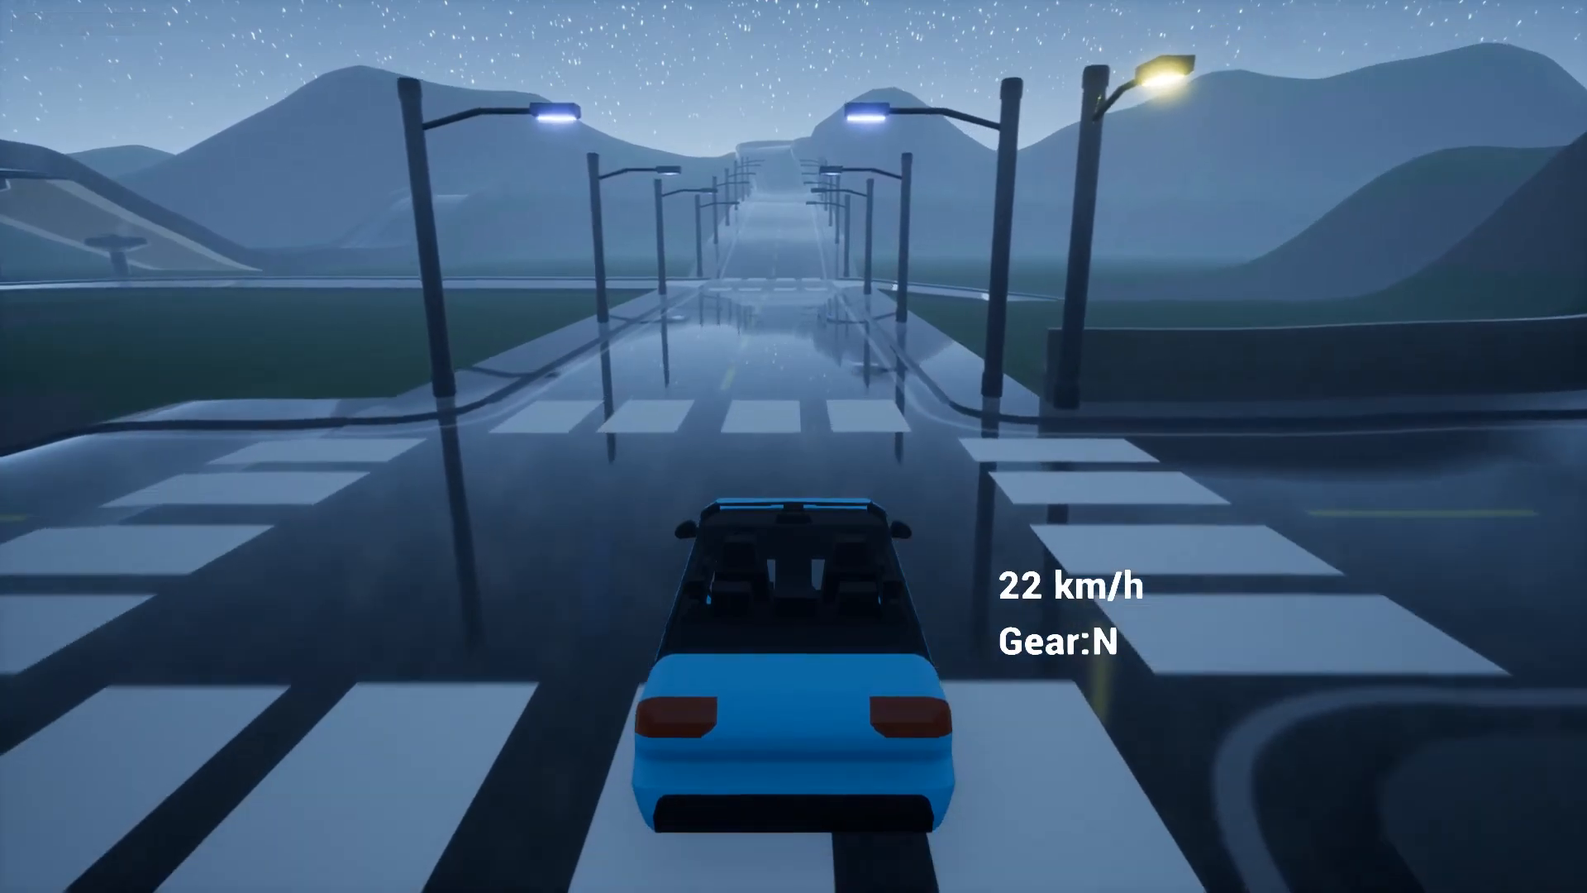
key("w")
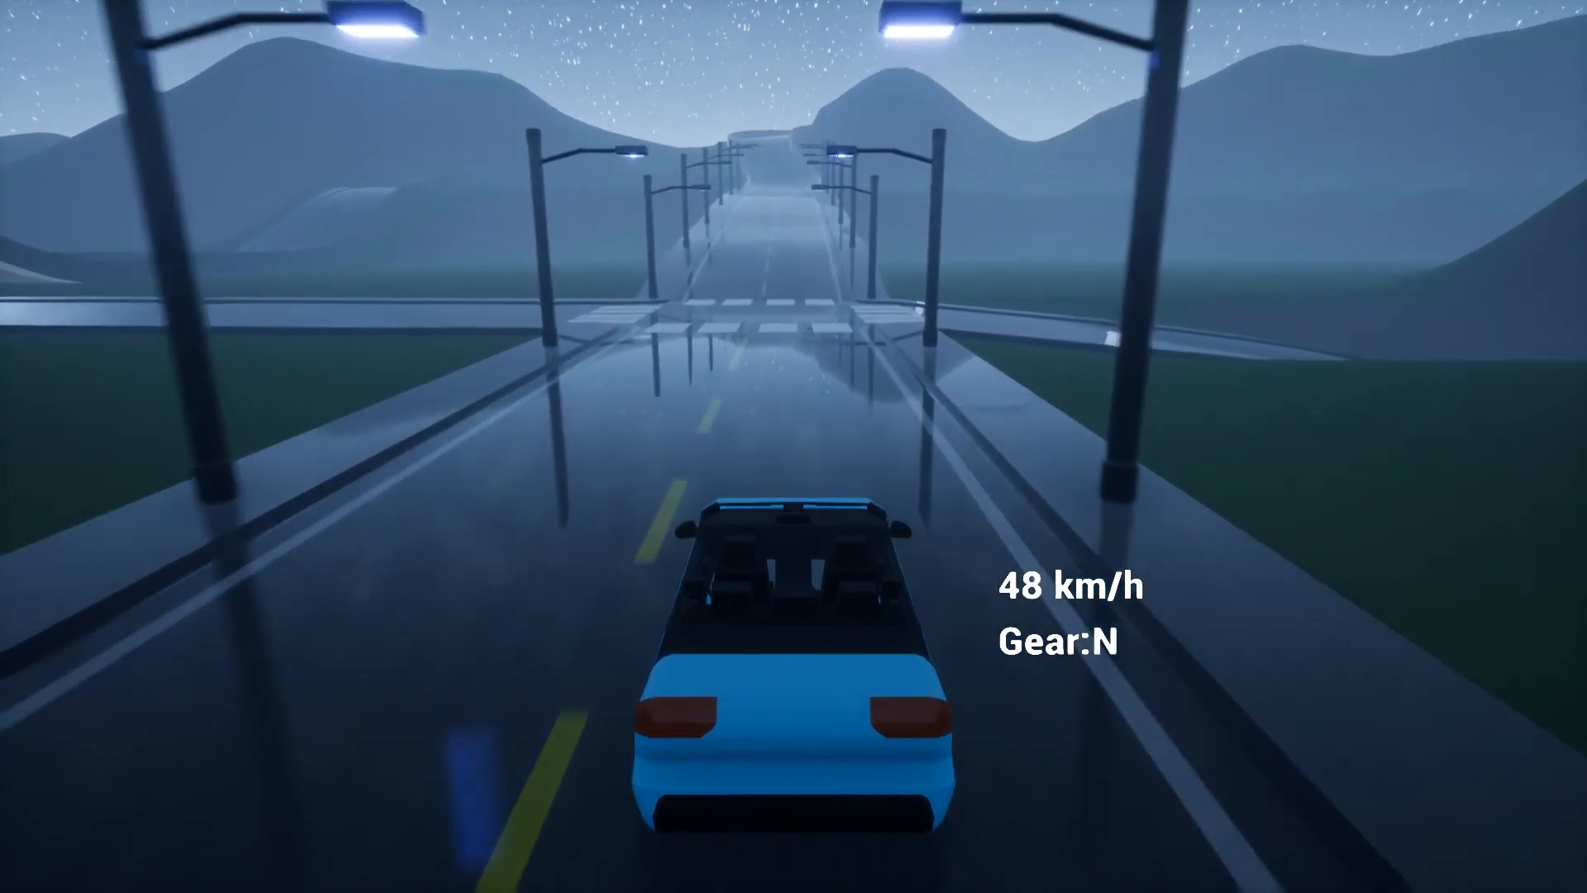
key("w")
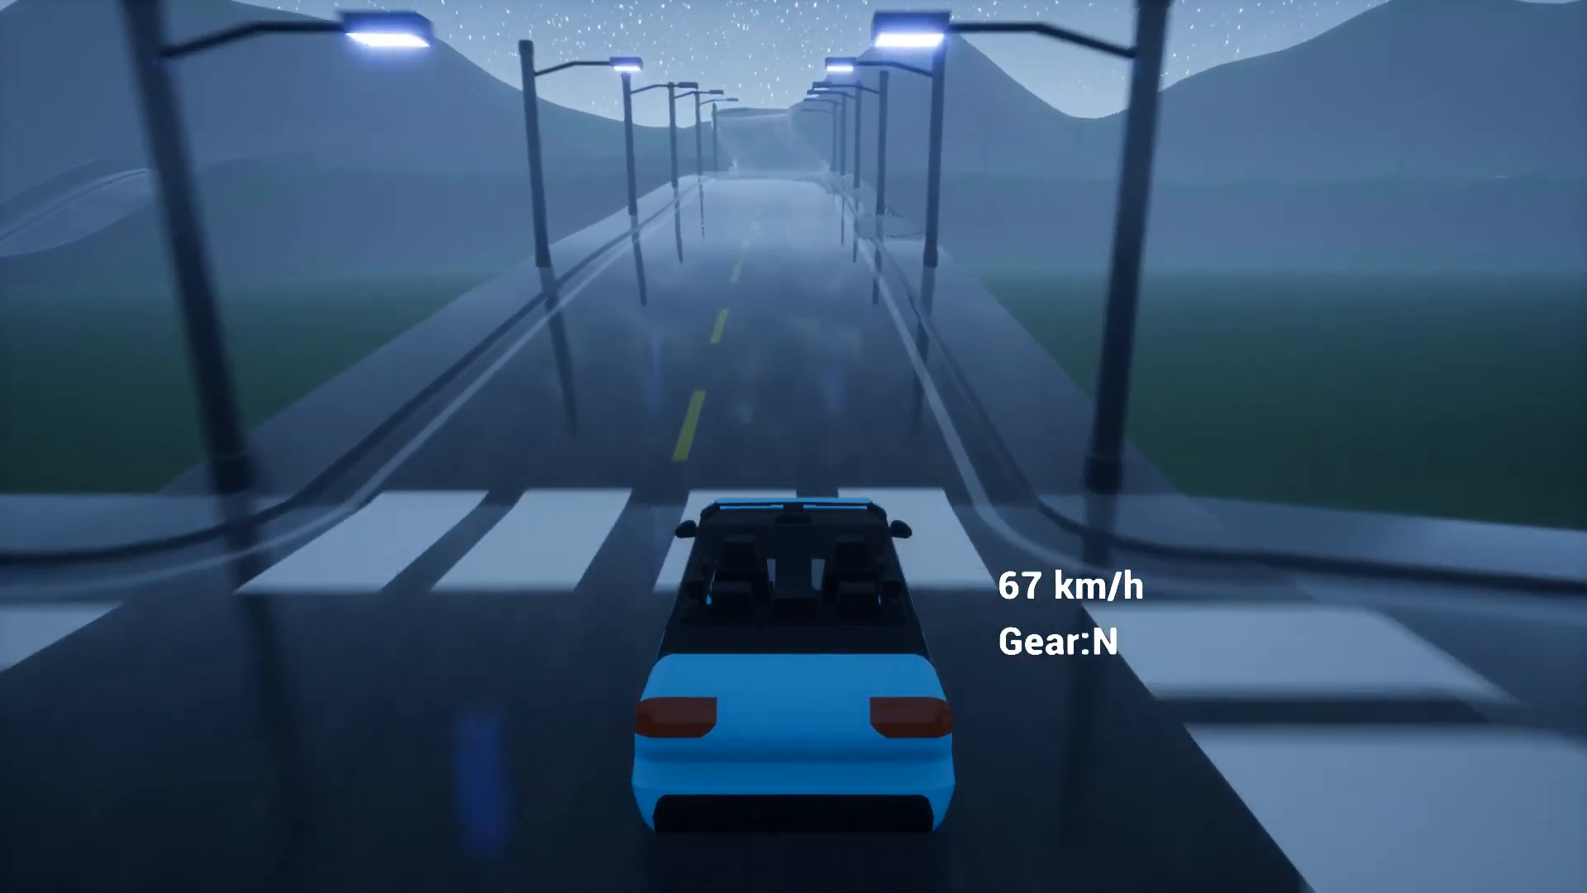
key("w")
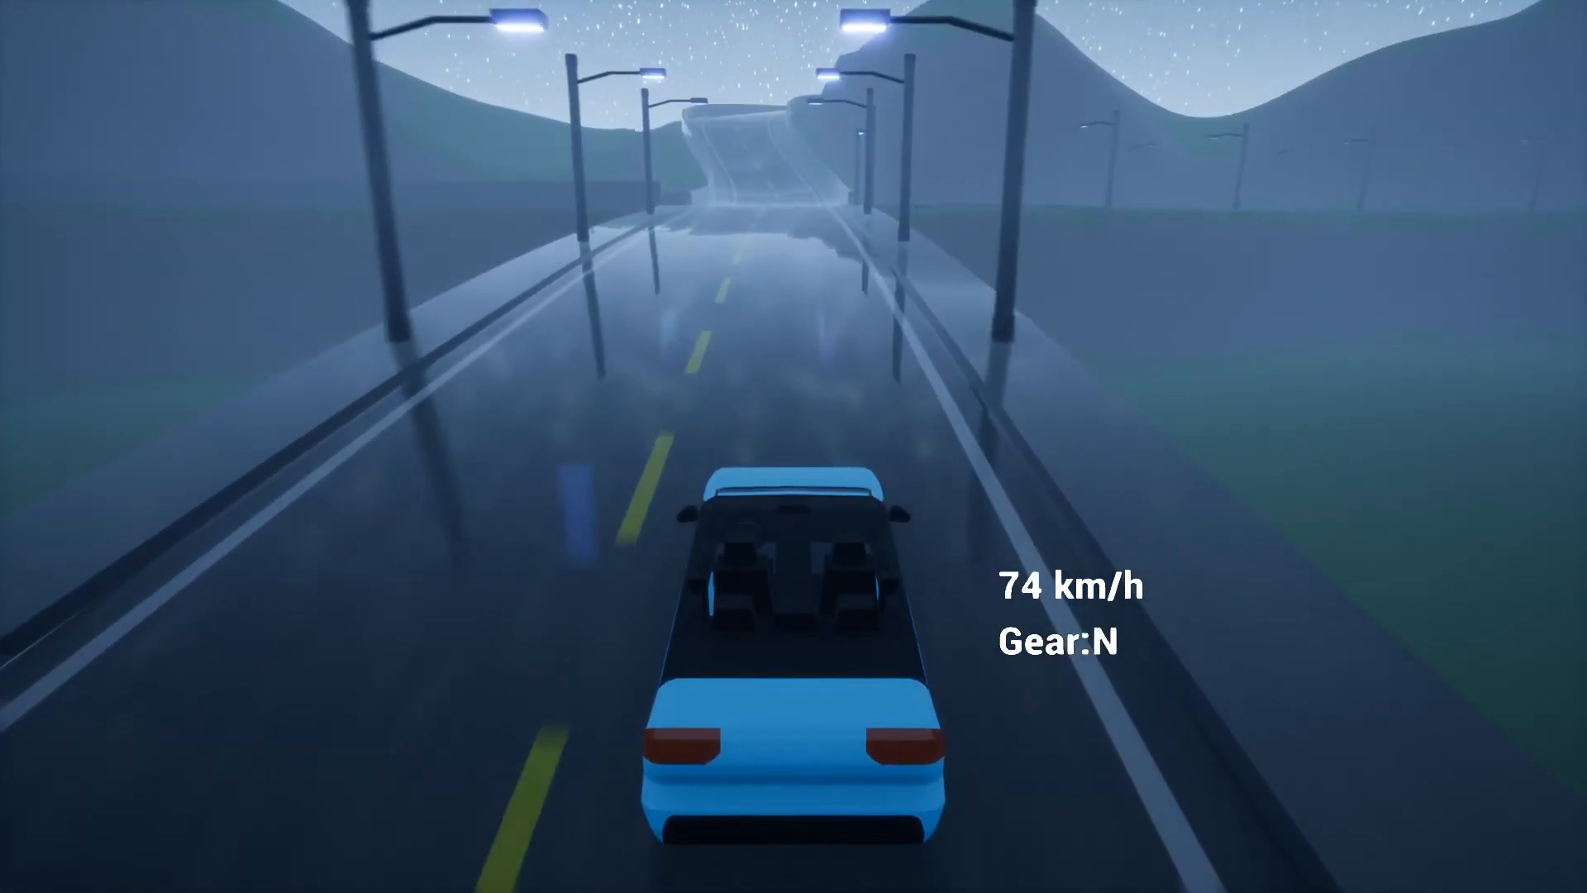
key("w")
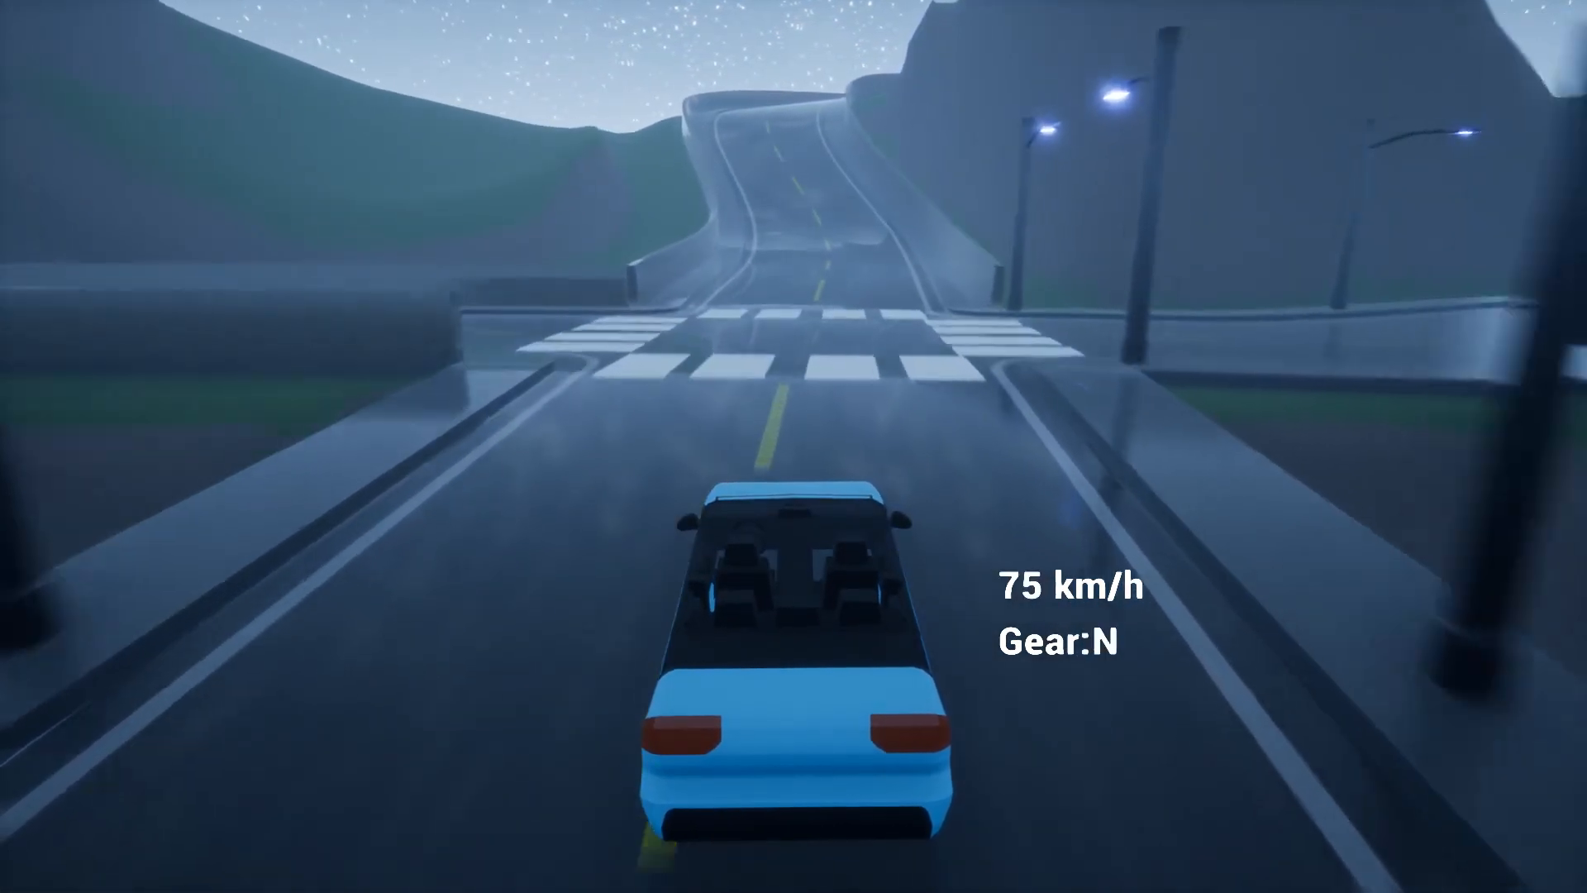
key("w")
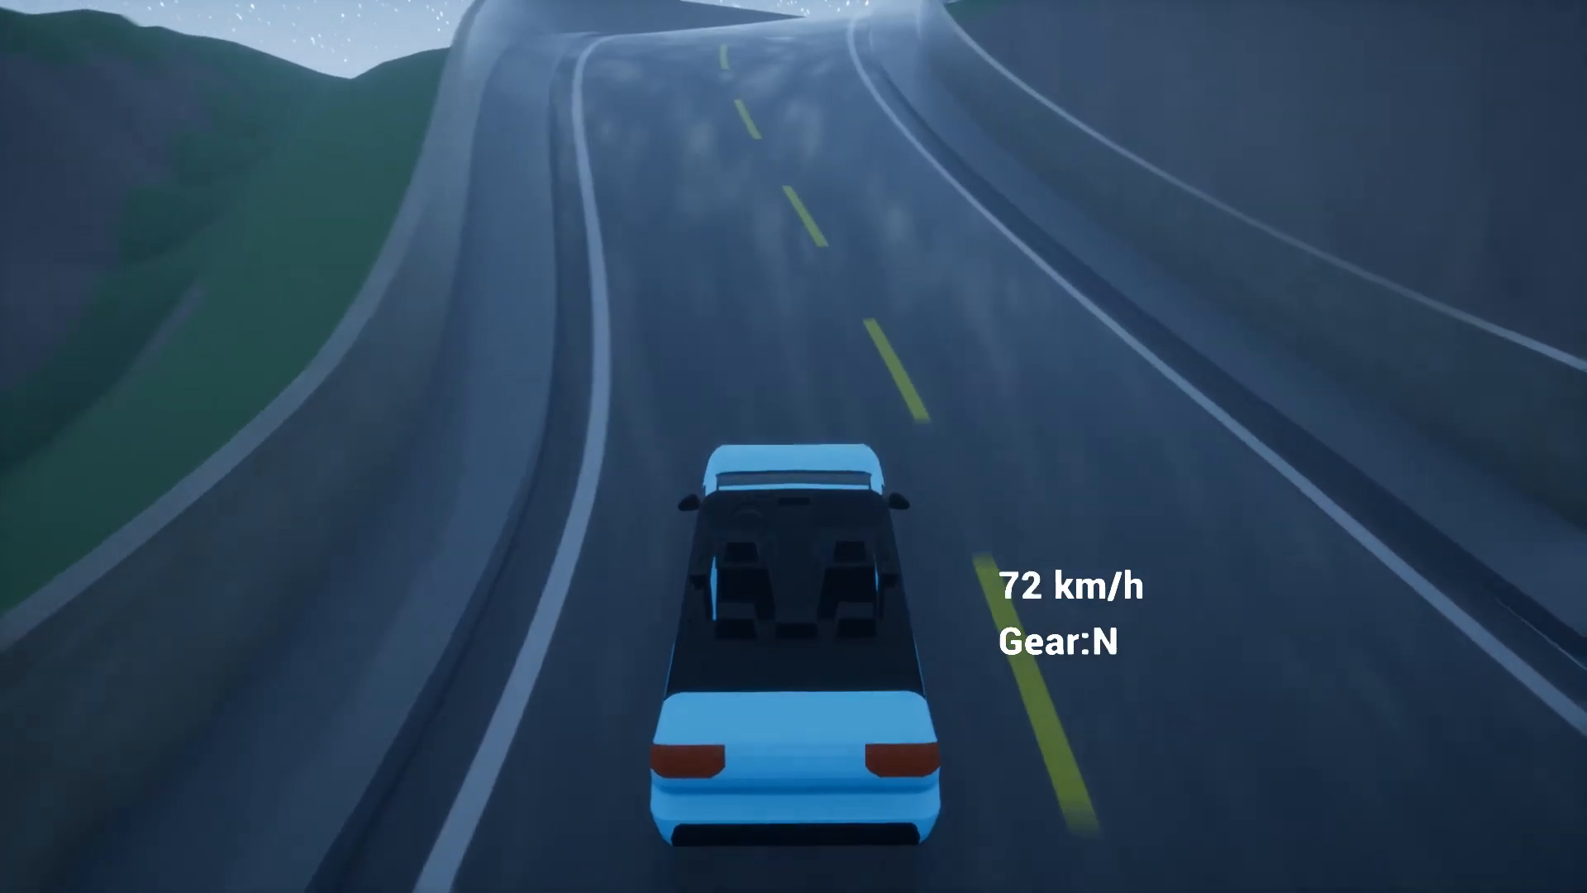
Steer the car around the hill curves over the crest and across the crosswalk
key("w")
key("d")
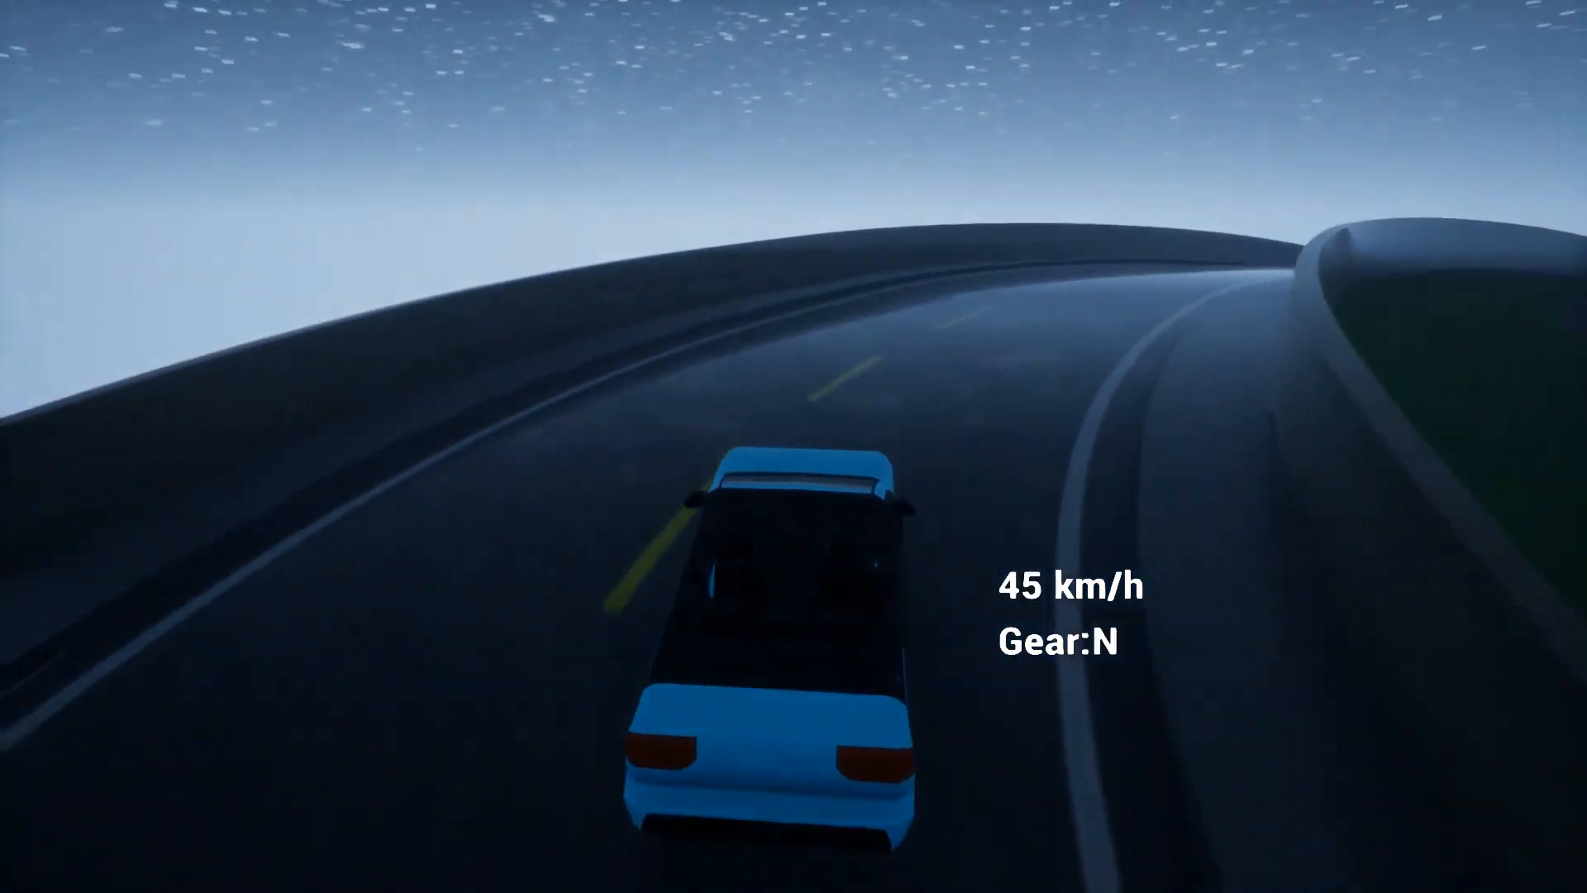
key("w")
key("d")
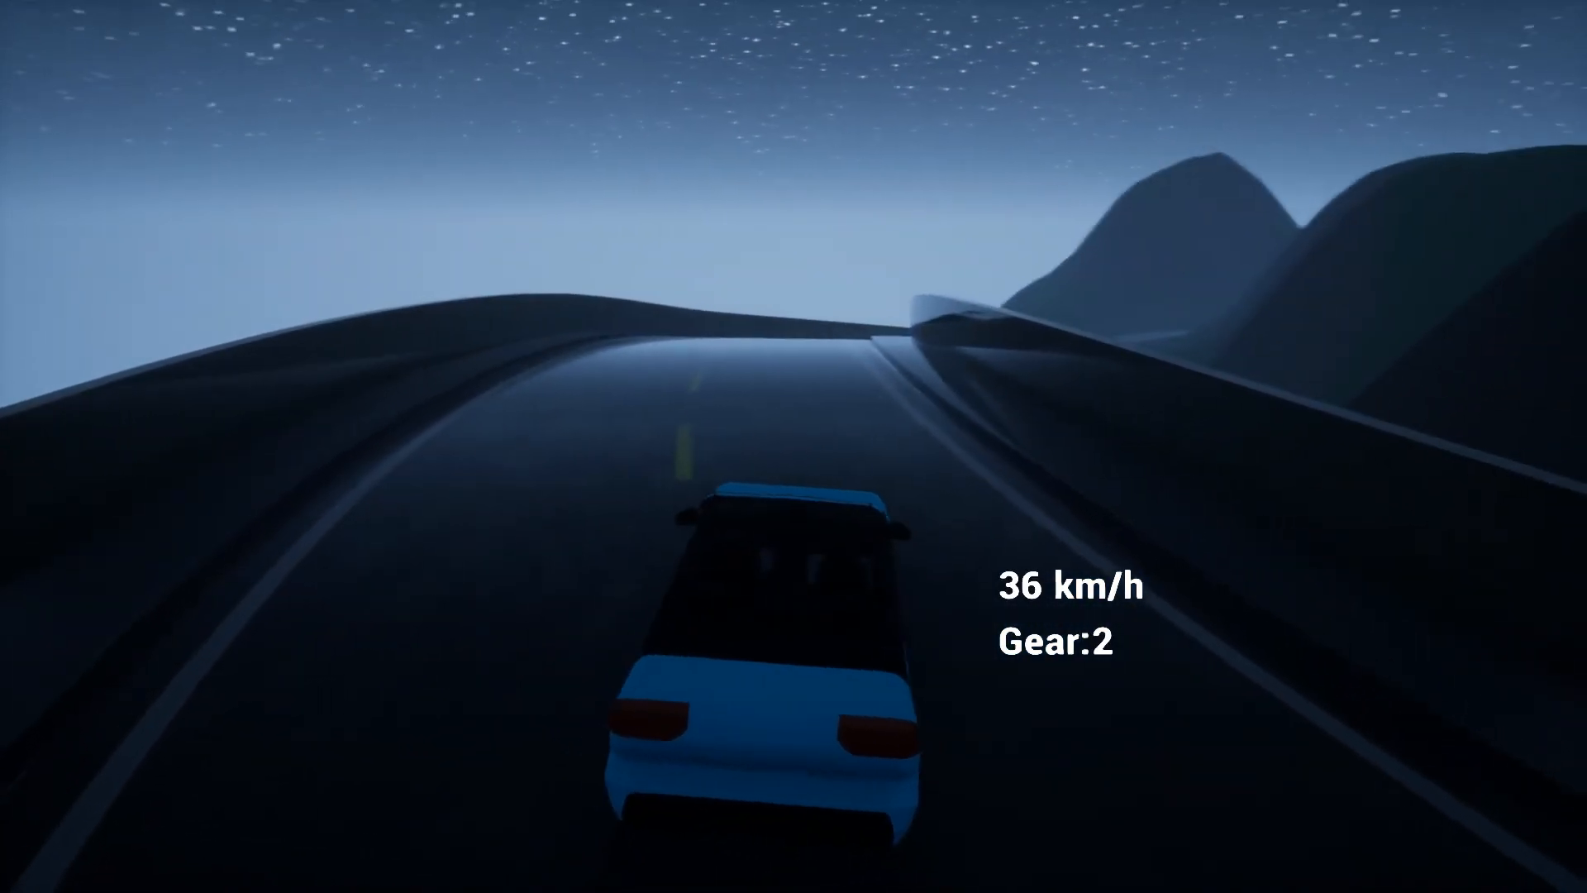
key("w")
key("a")
key("w")
key("d")
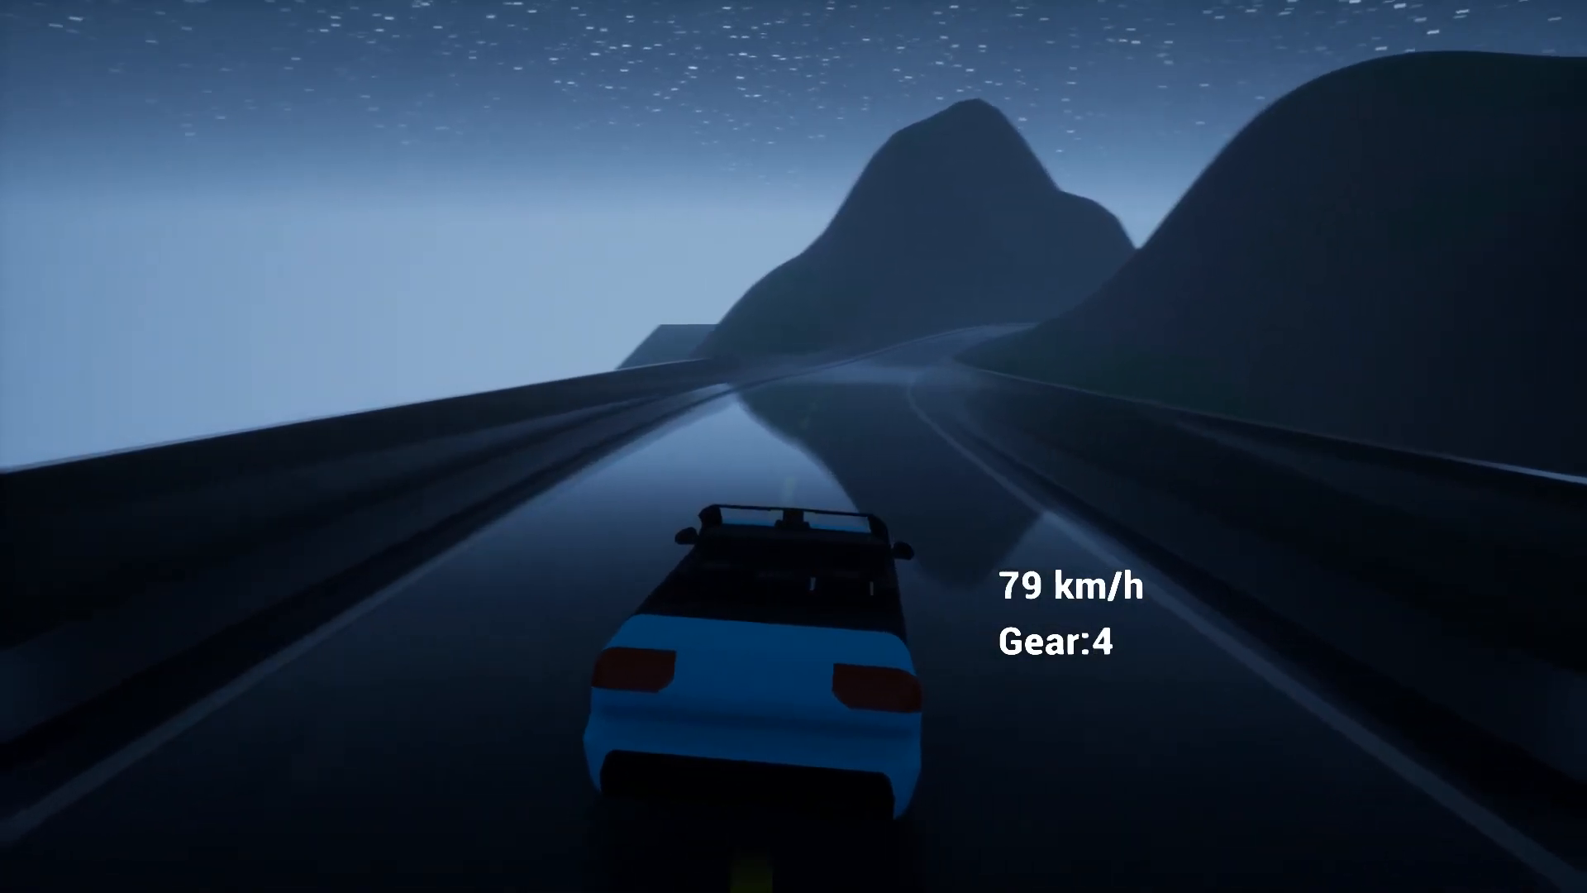
key("w")
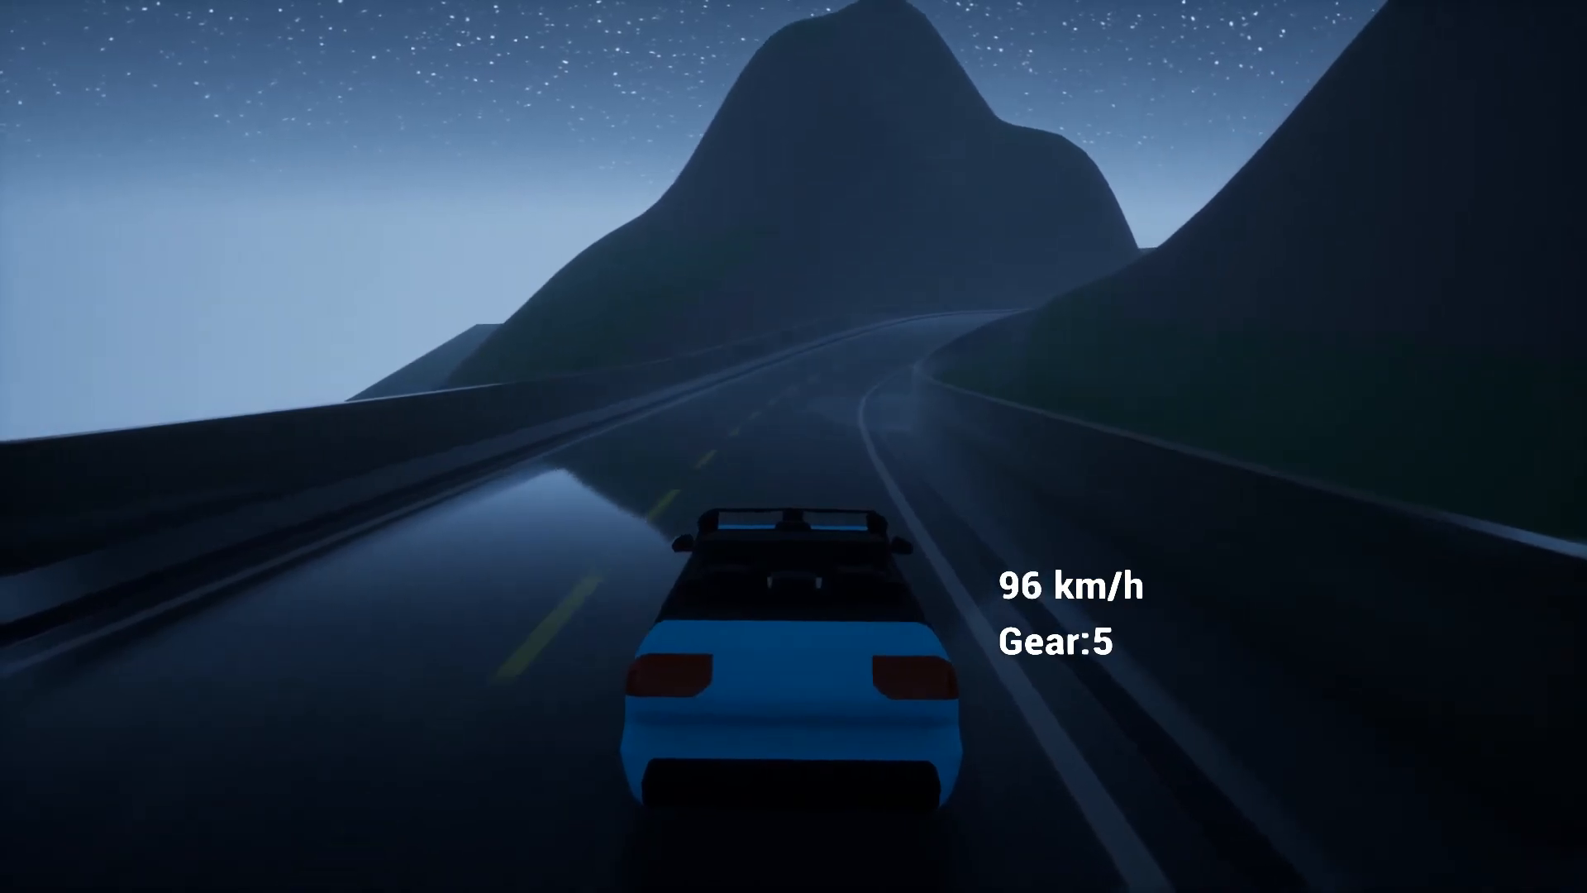
key("d")
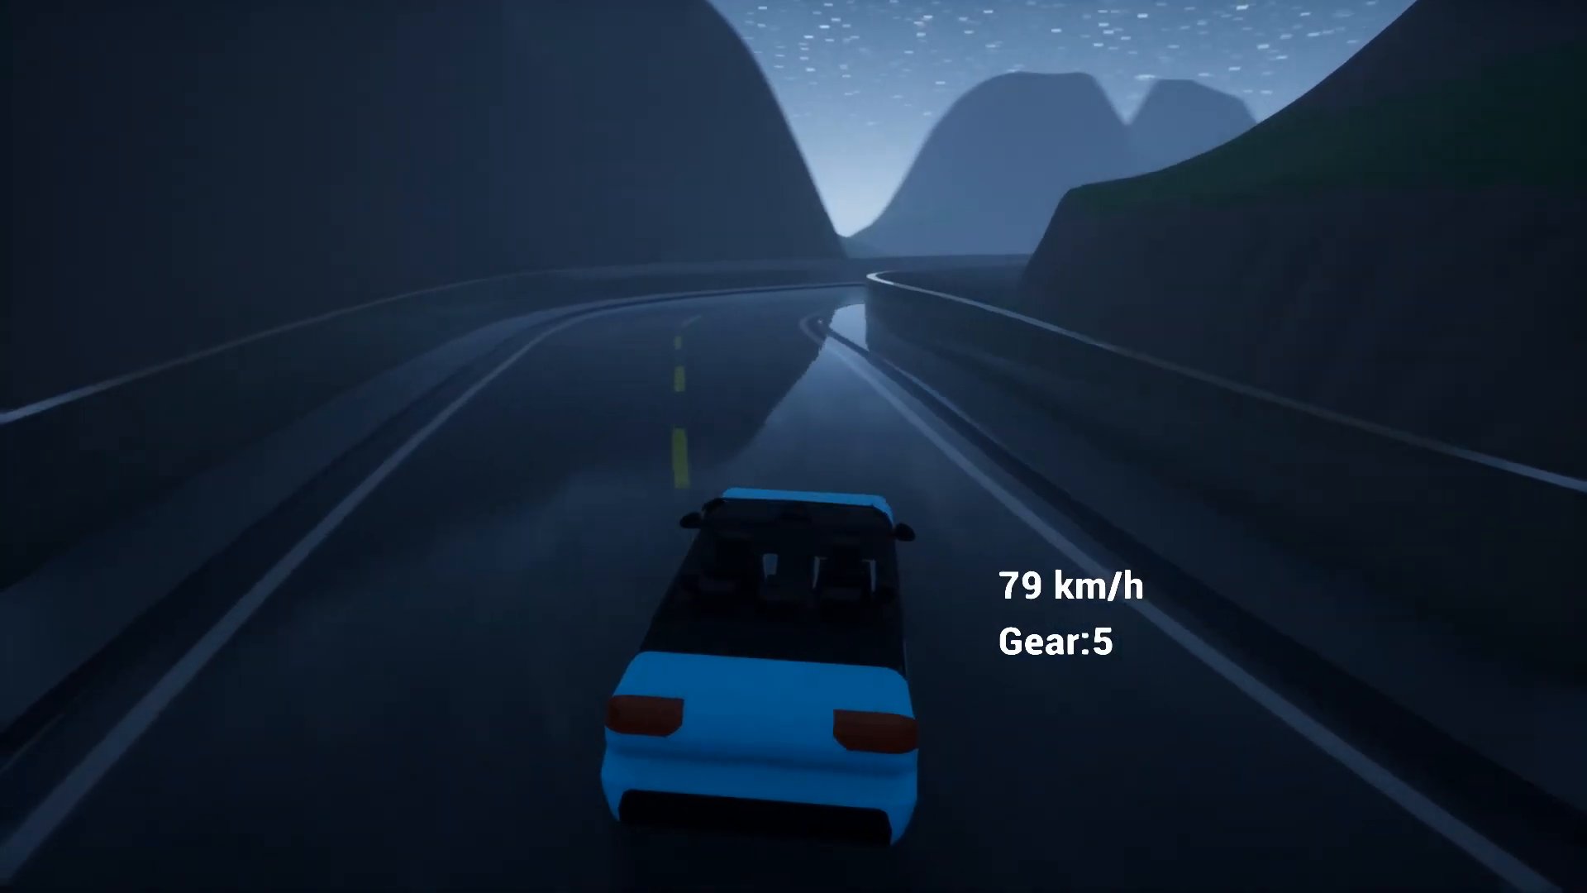
key("d")
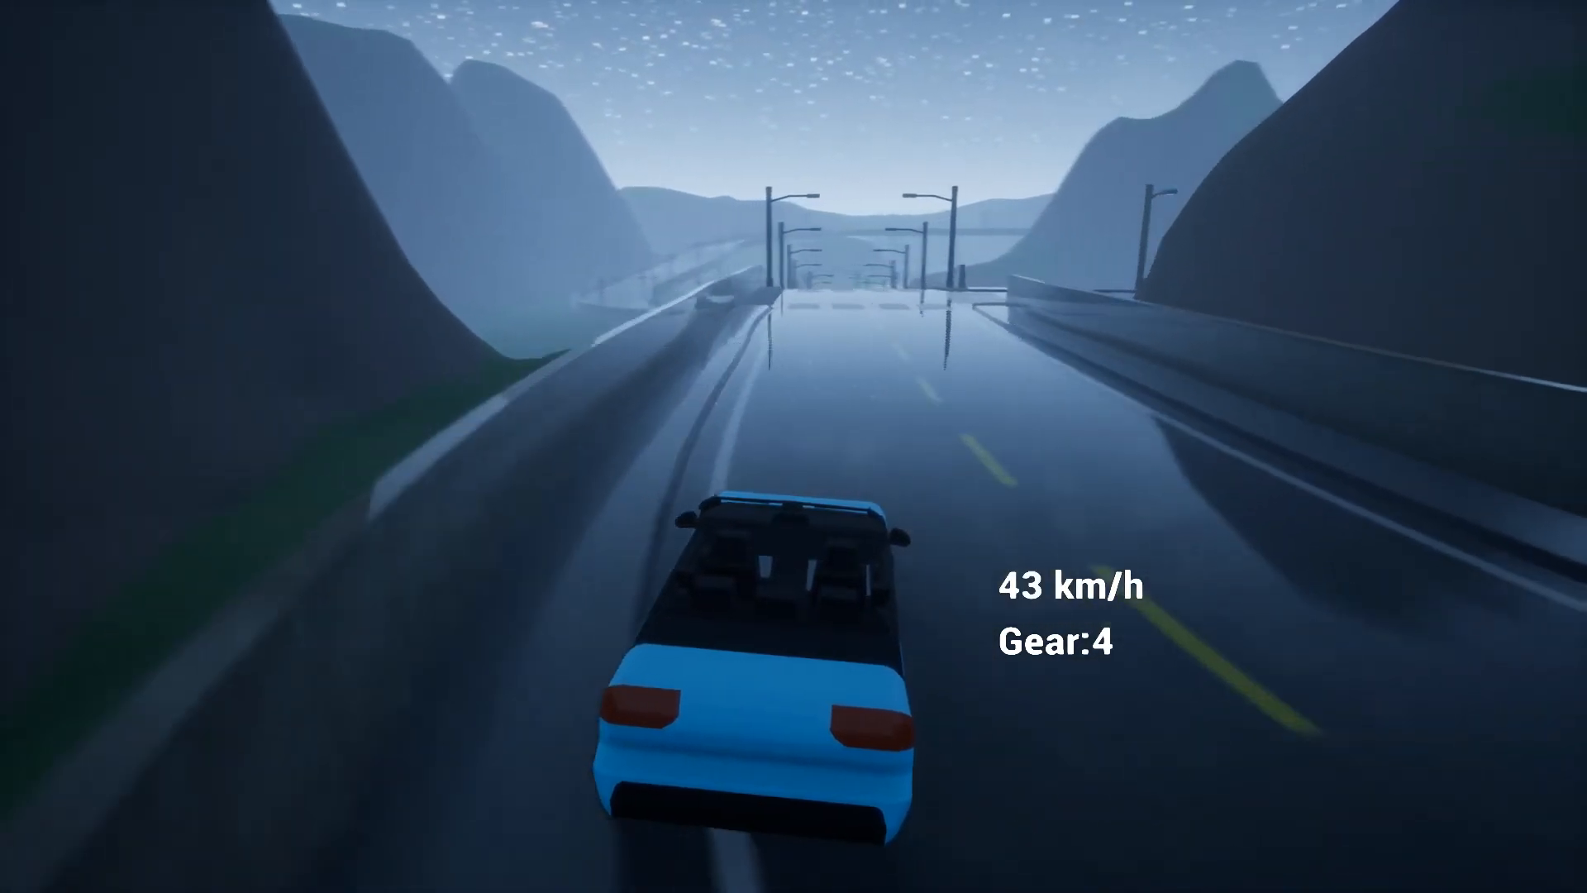
key("w")
key("d")
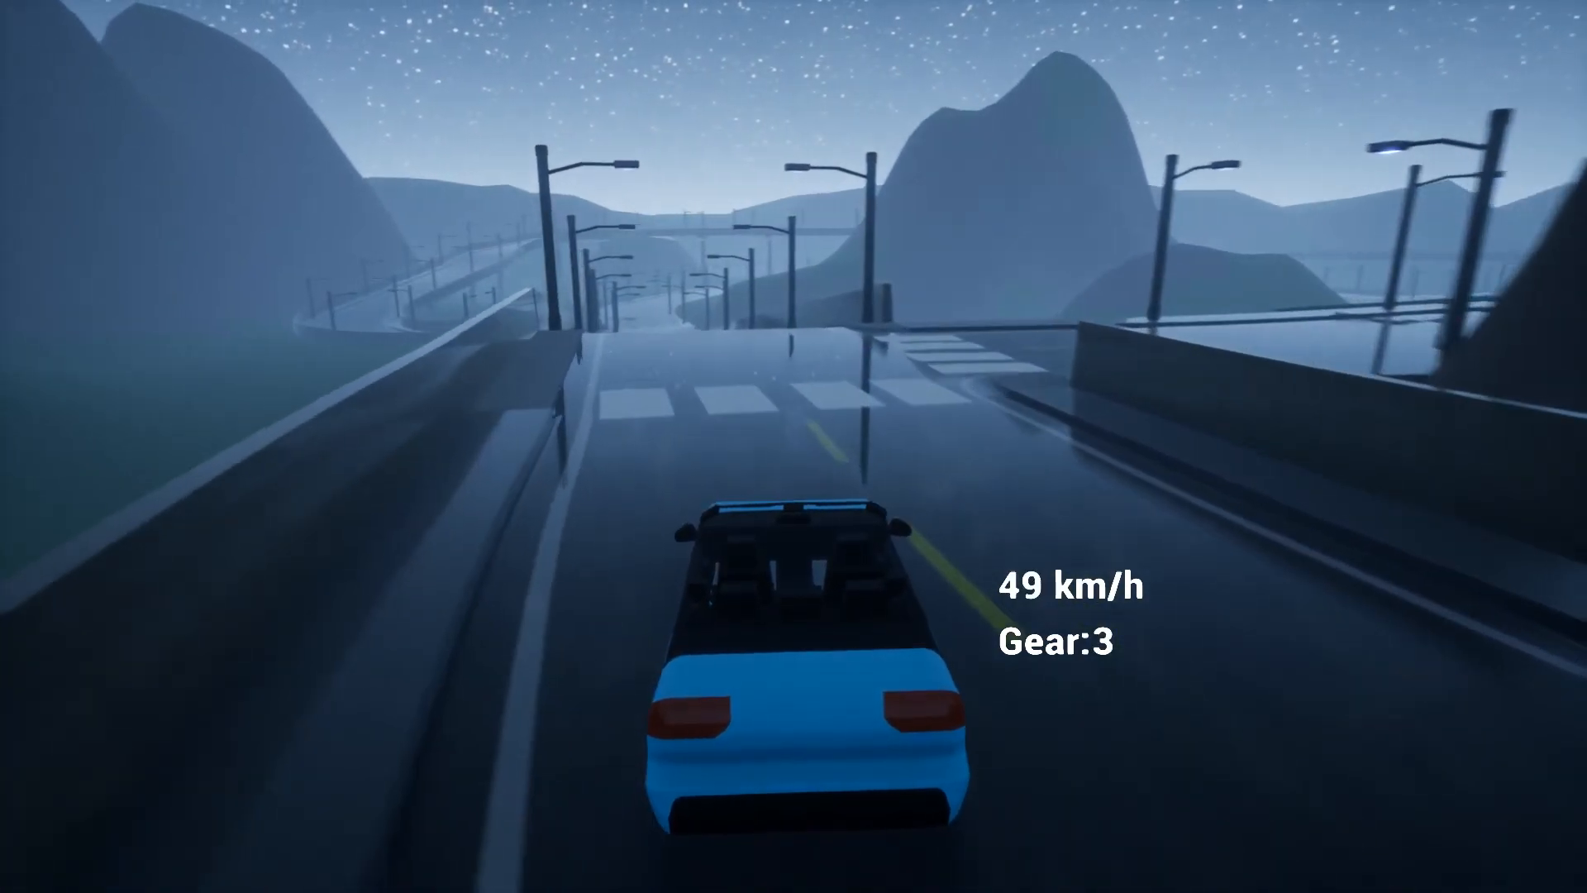
key("w")
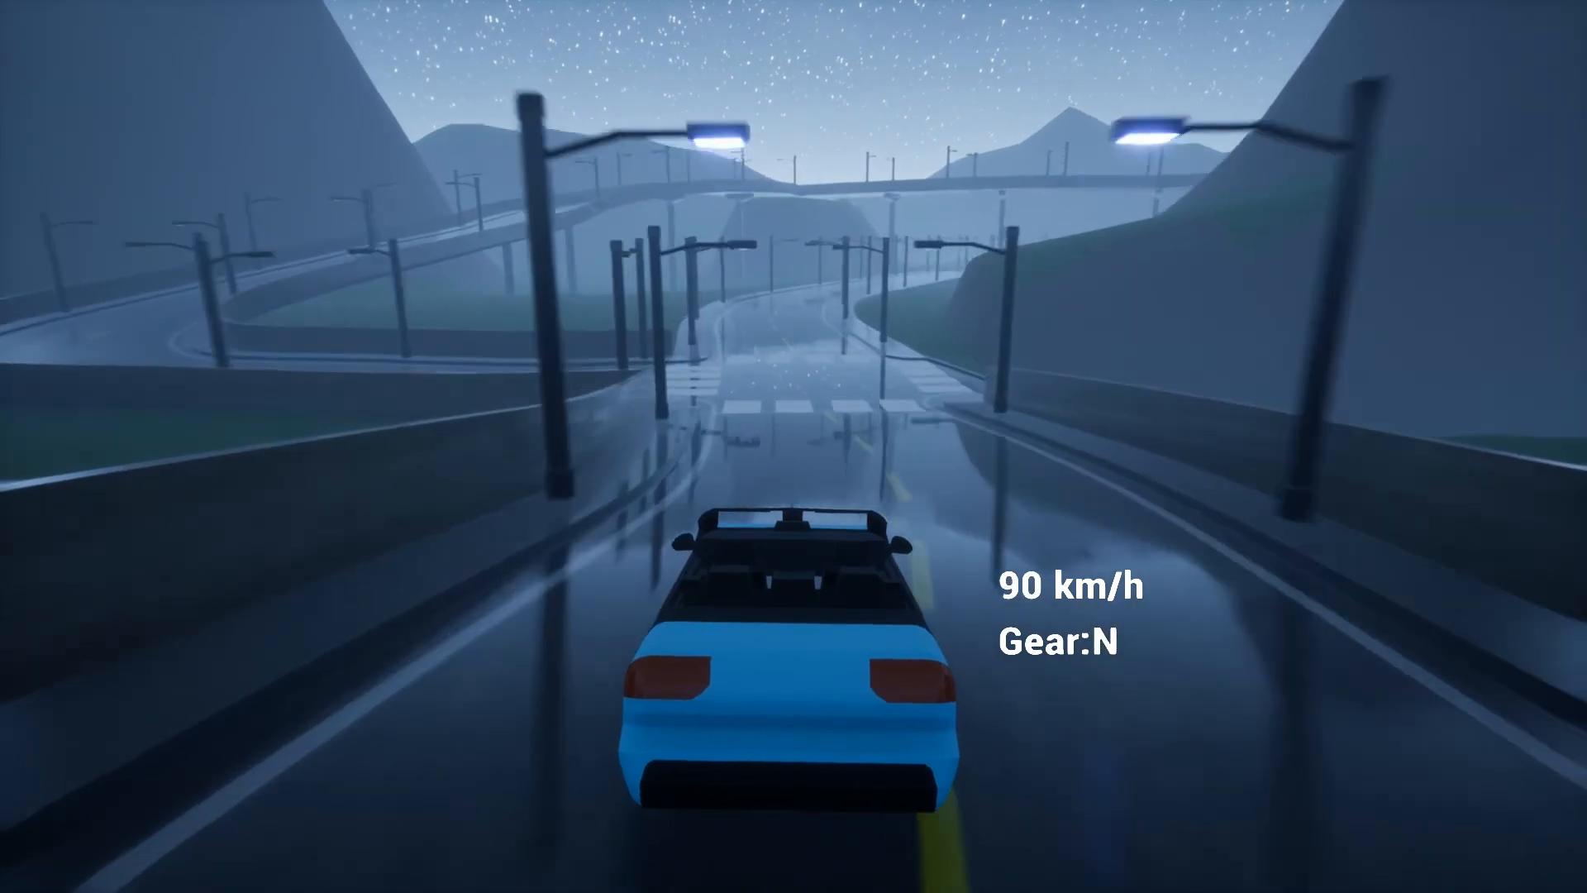
Continue past the crosswalk through the right-hand bends toward the next crosswalk
key("w")
key("d")
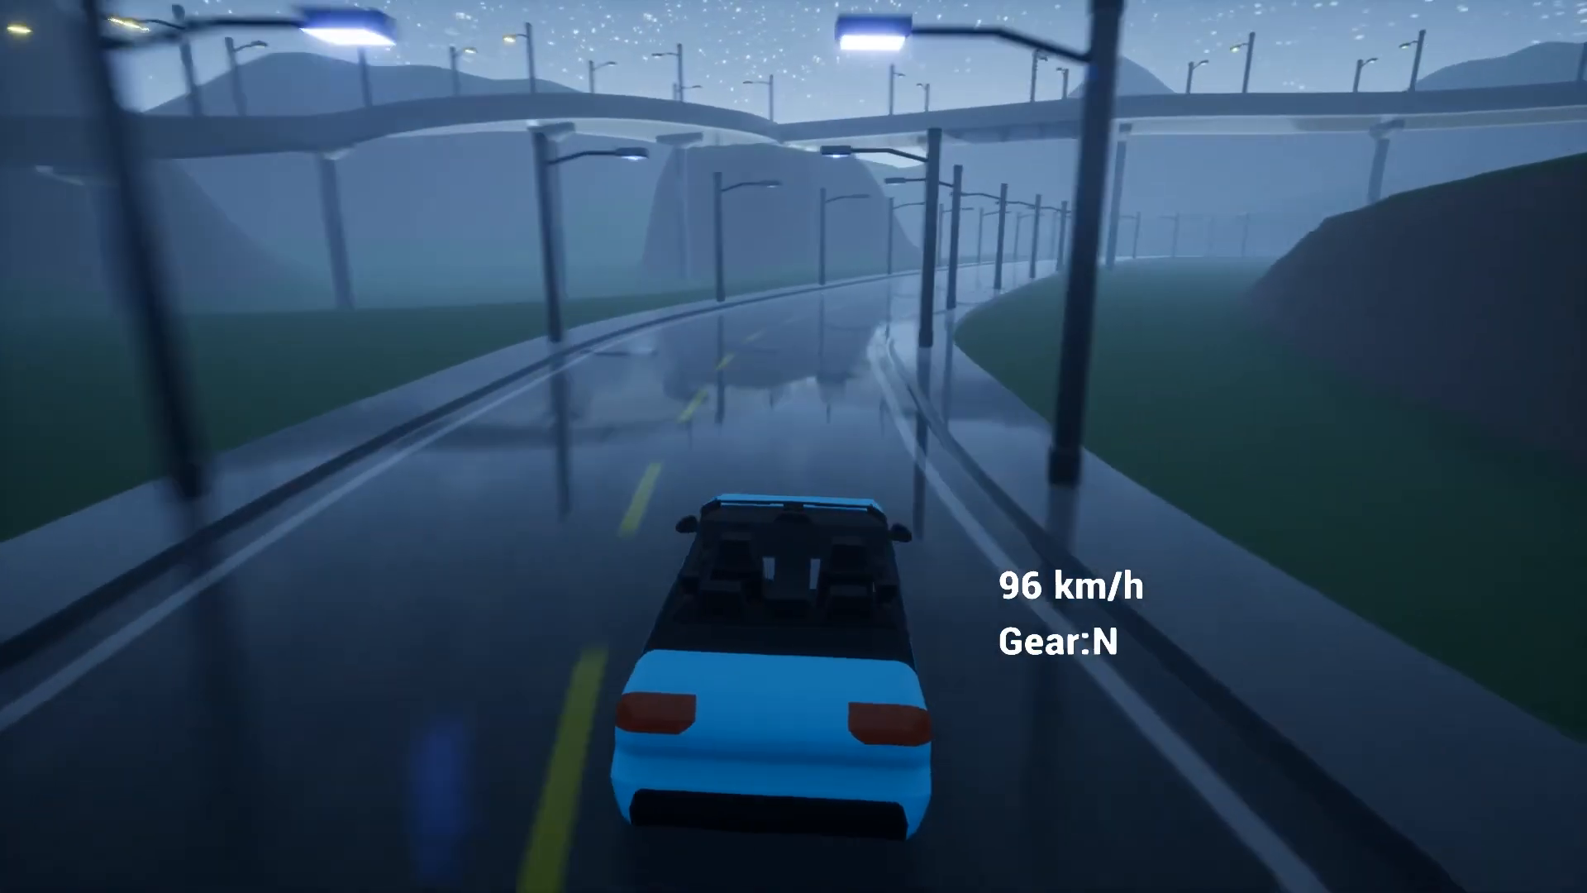
key("d")
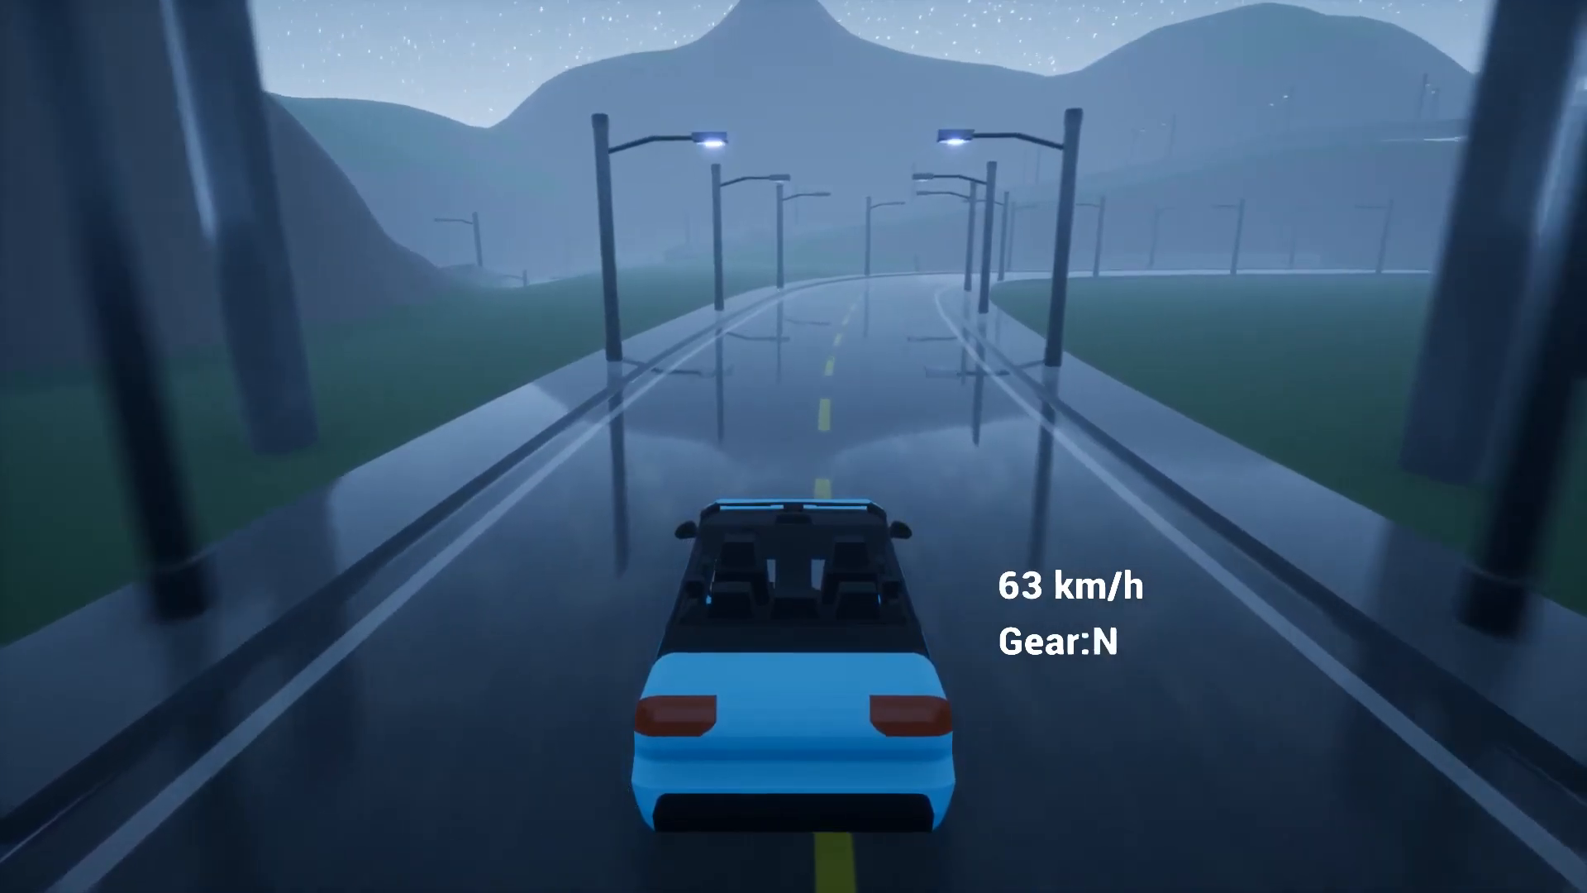
key("d")
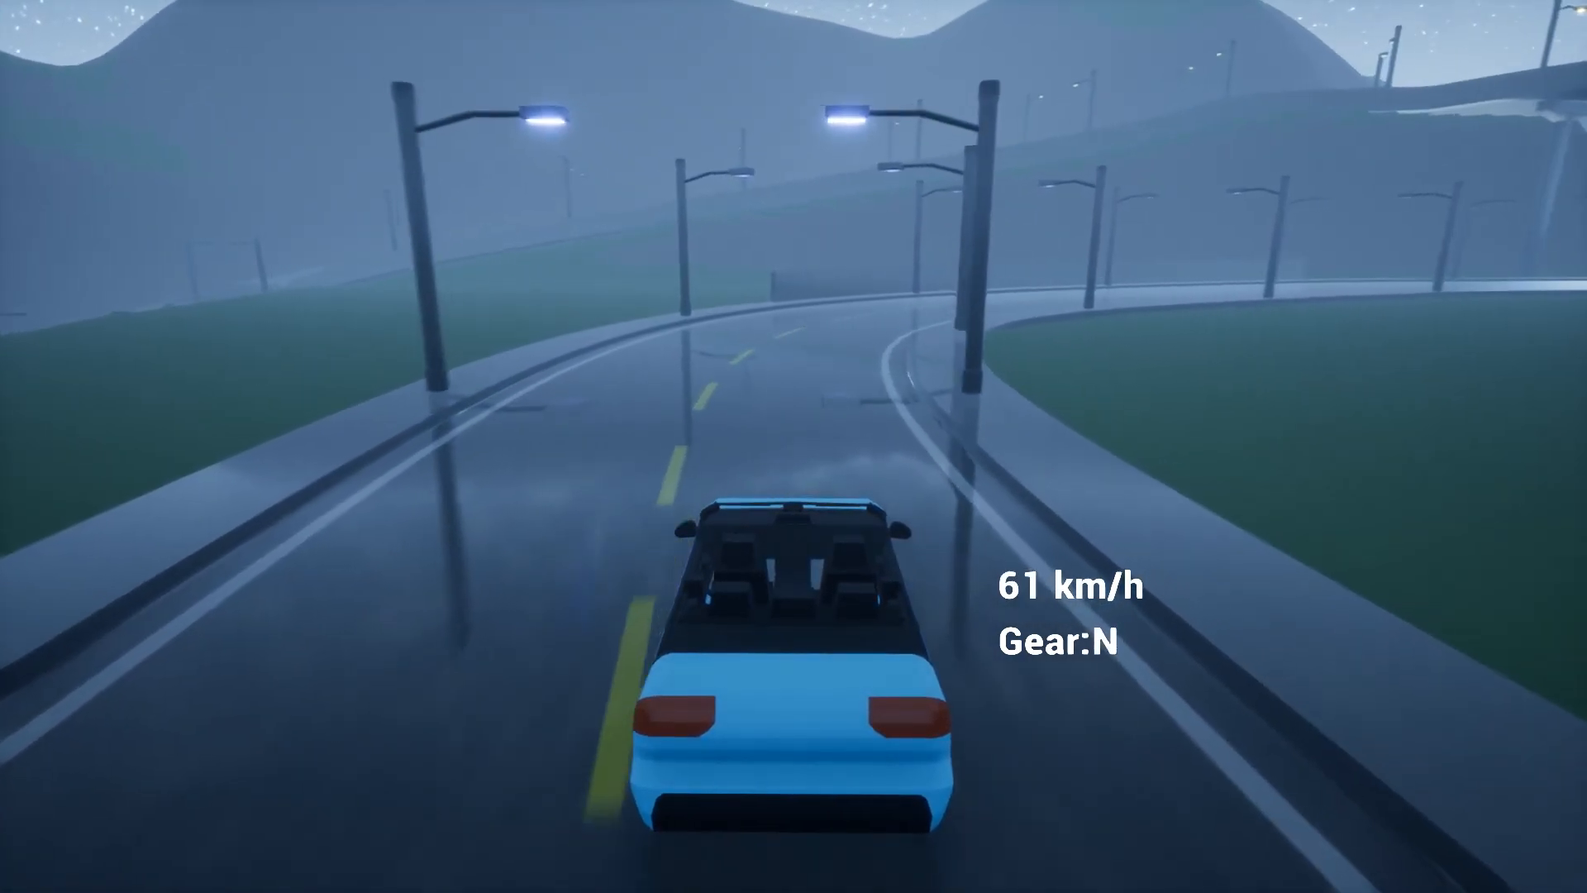
key("d")
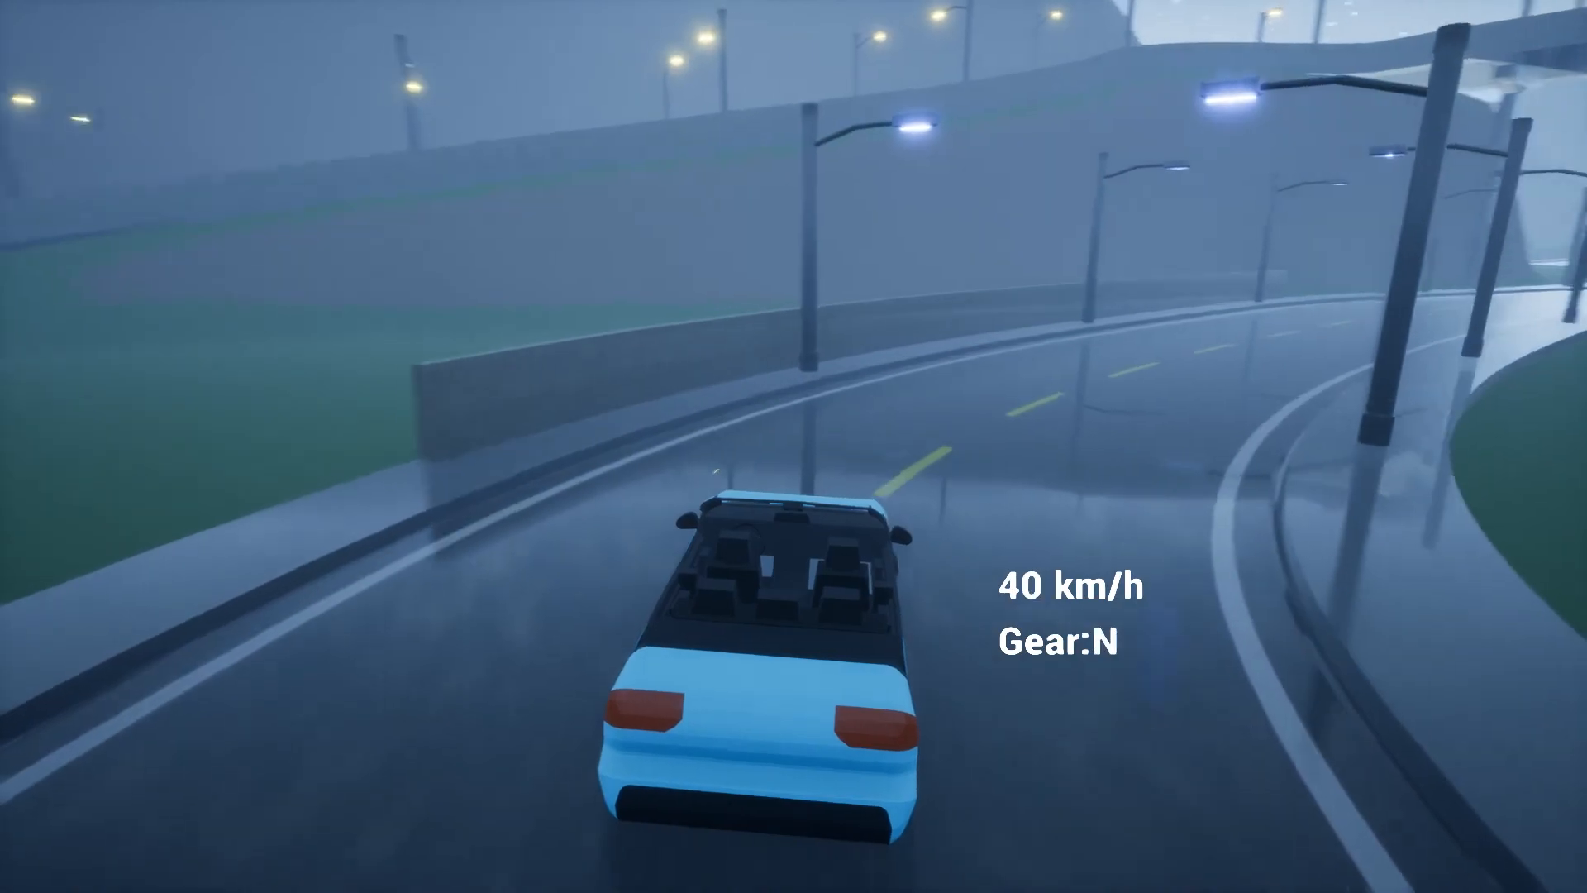
key("w")
key("w")
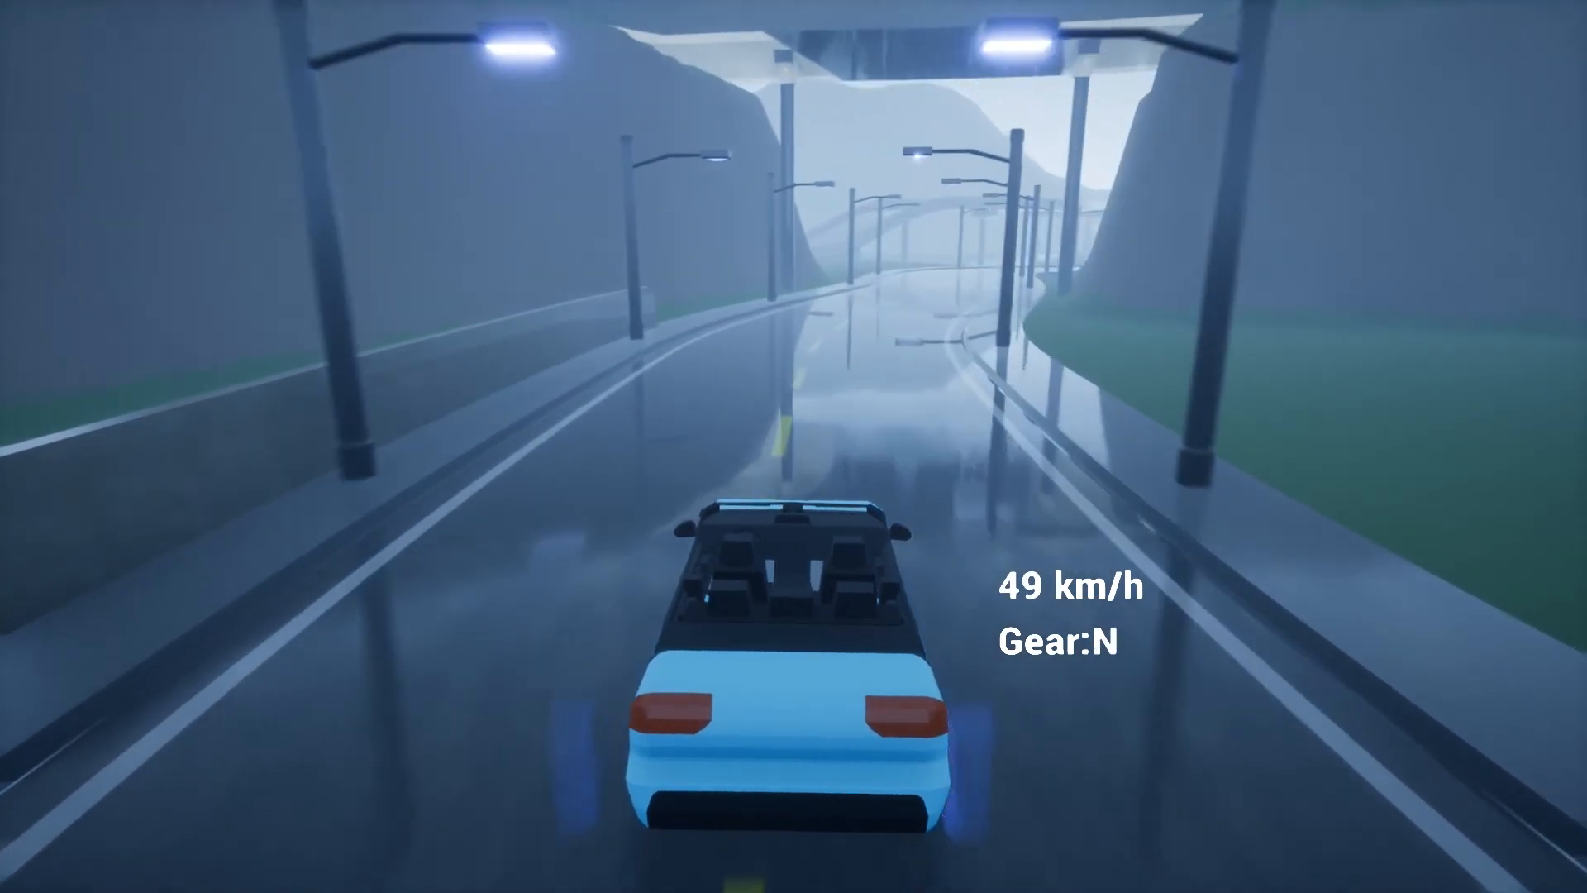
key("w")
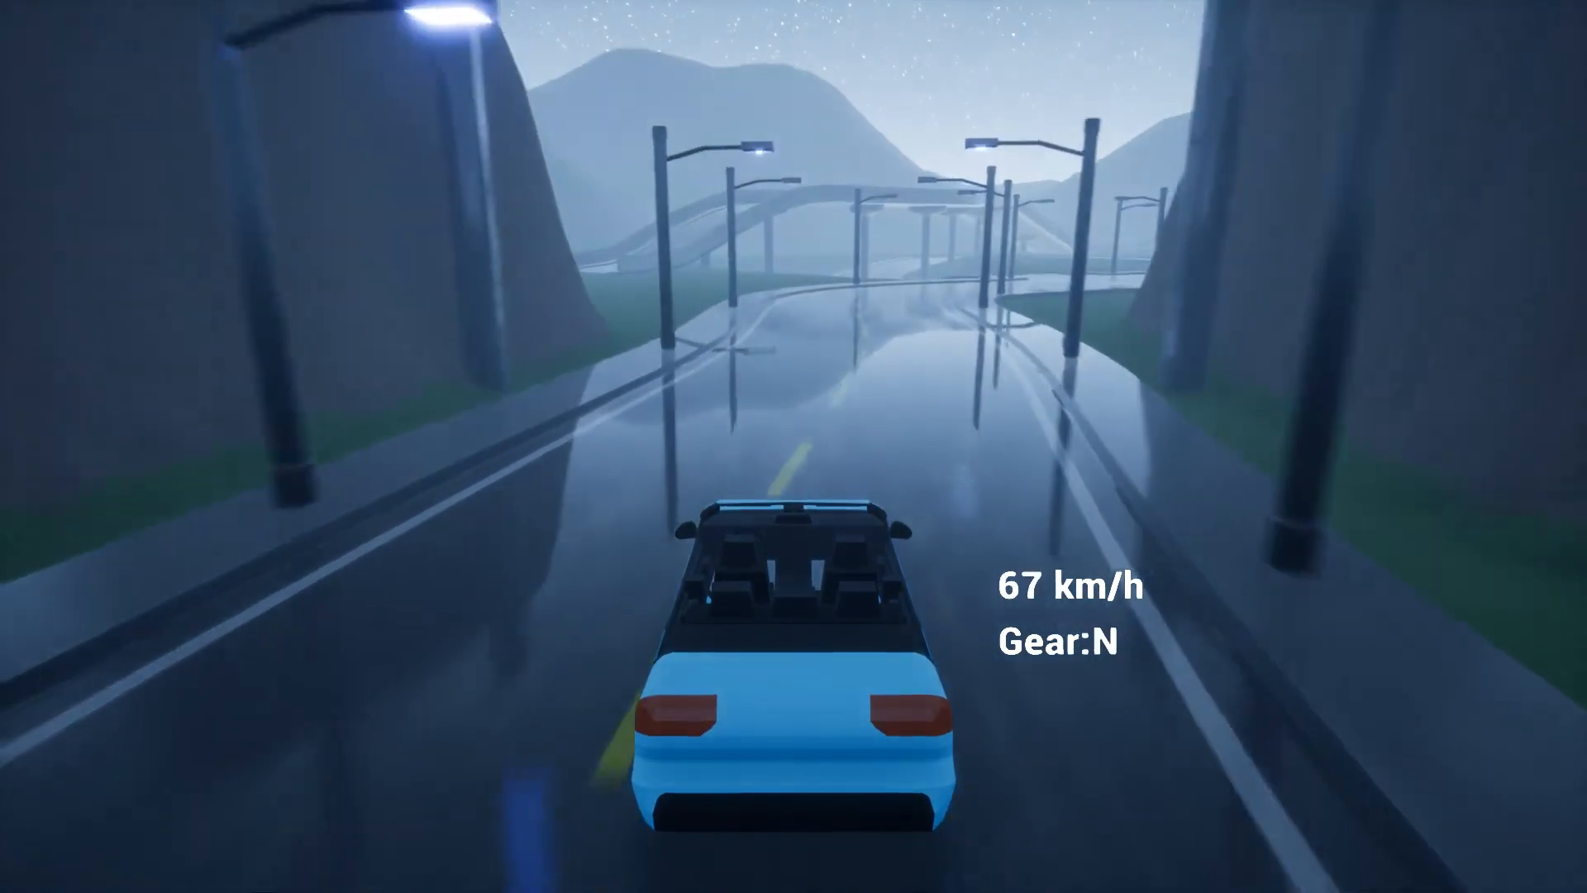
key("d")
key("d")
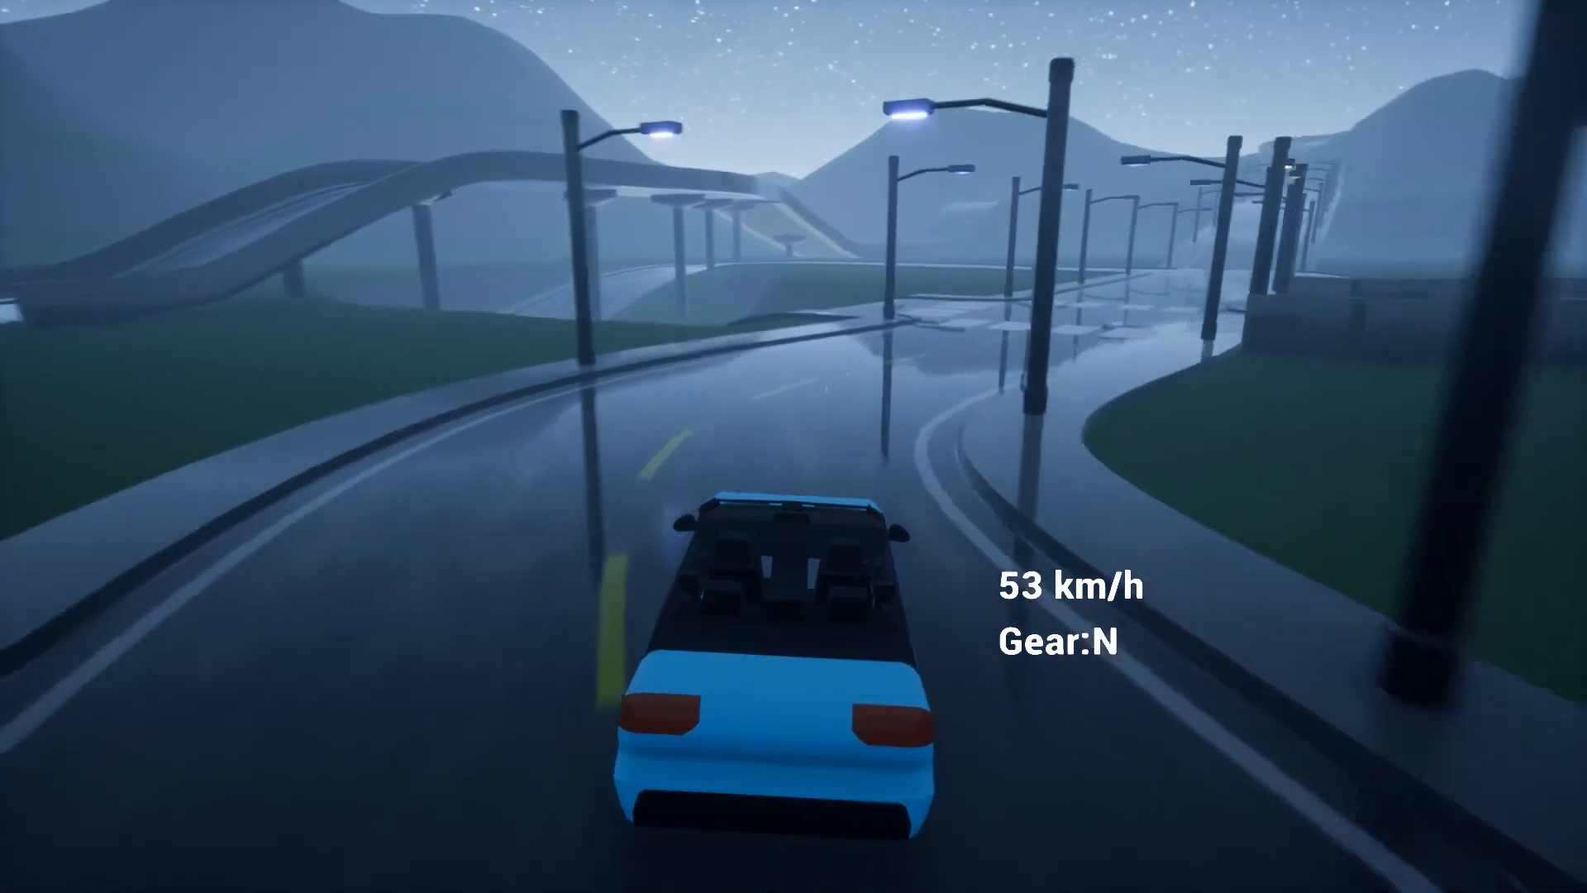
key("w")
key("w")
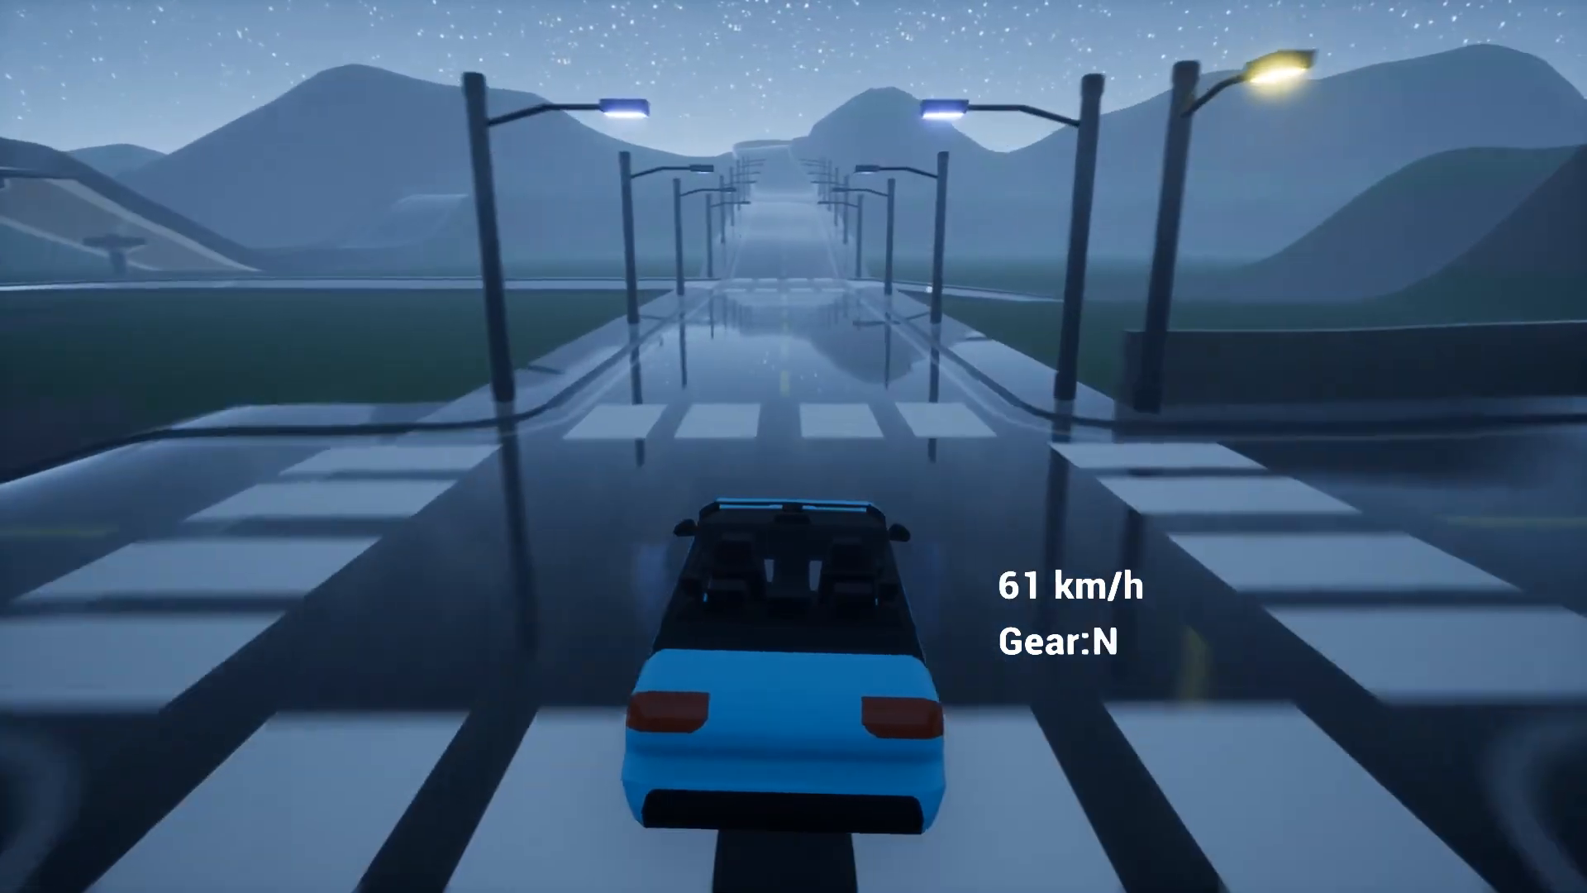
End the play session and fly the editor camera up and back over the level
key("Escape")
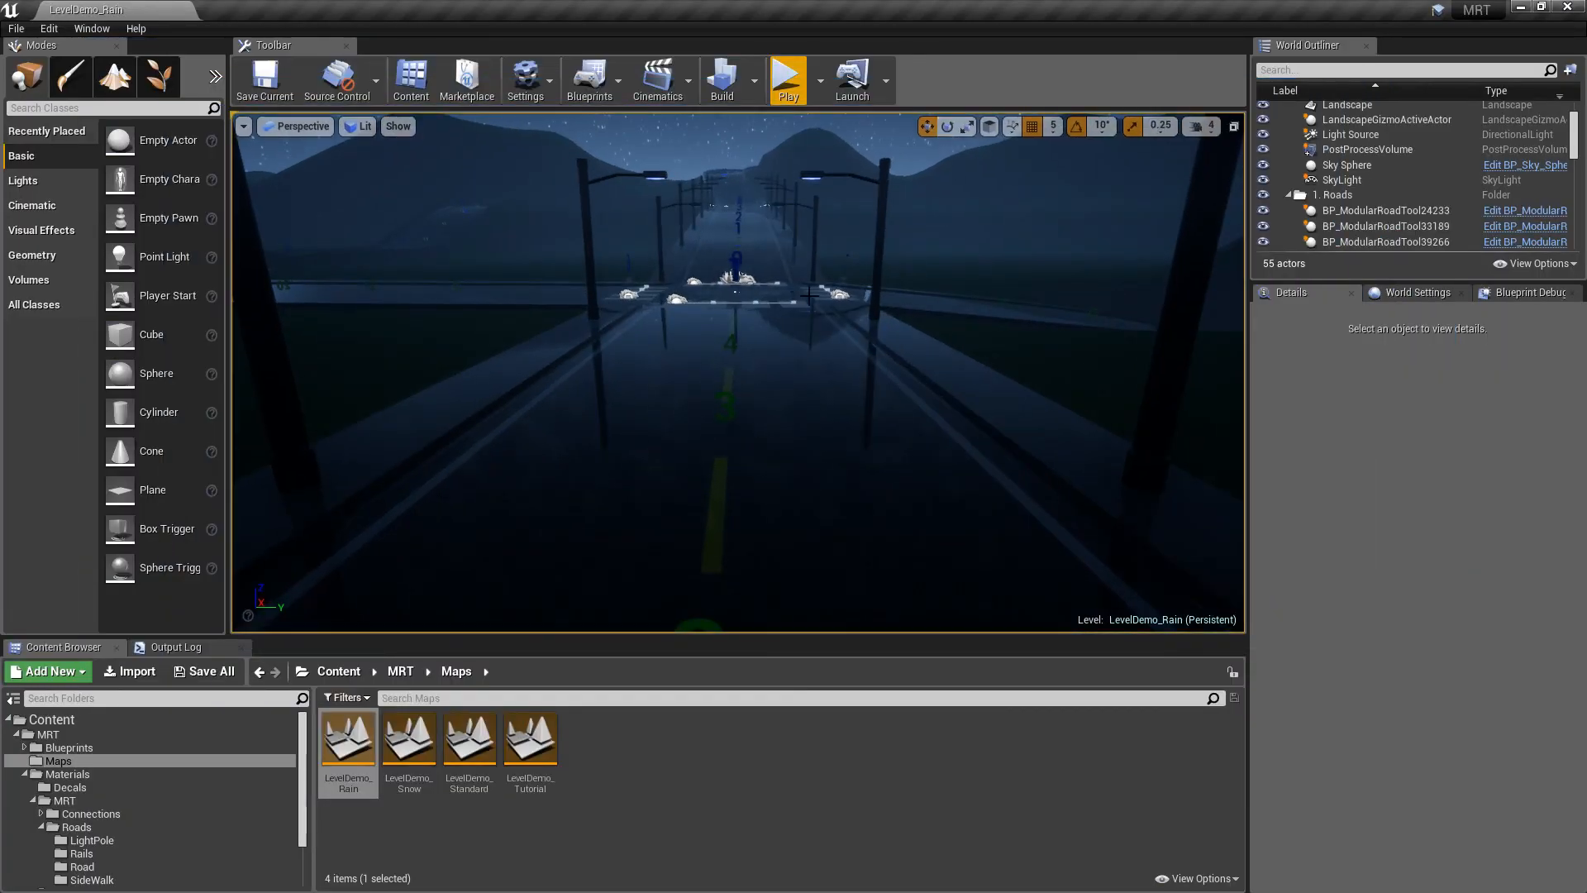
key("s")
right_click_drag(809, 295, 869, 297)
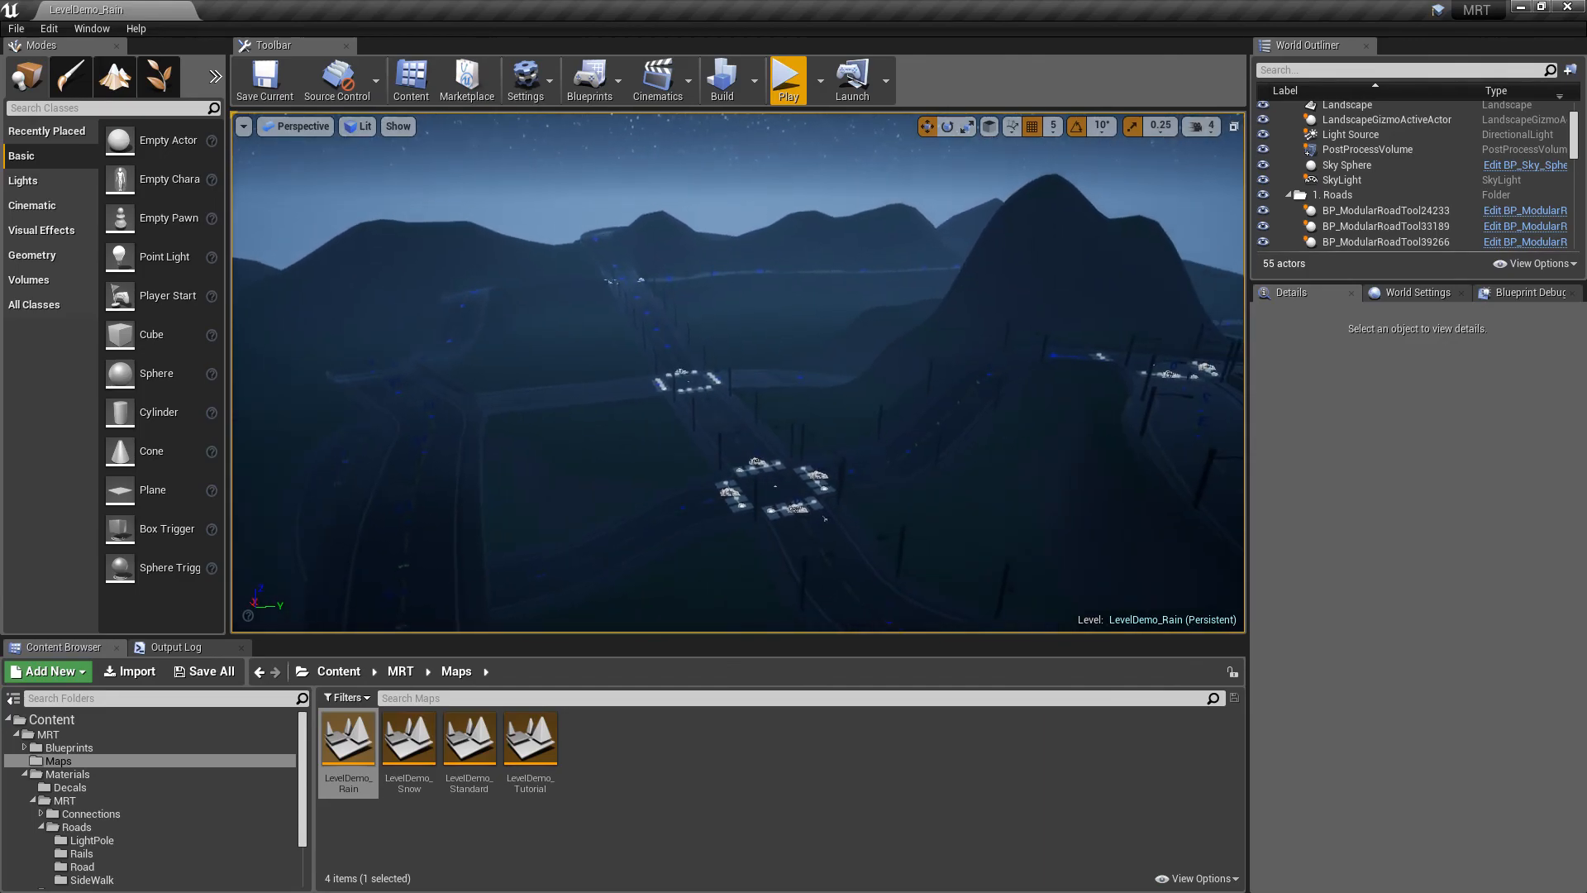